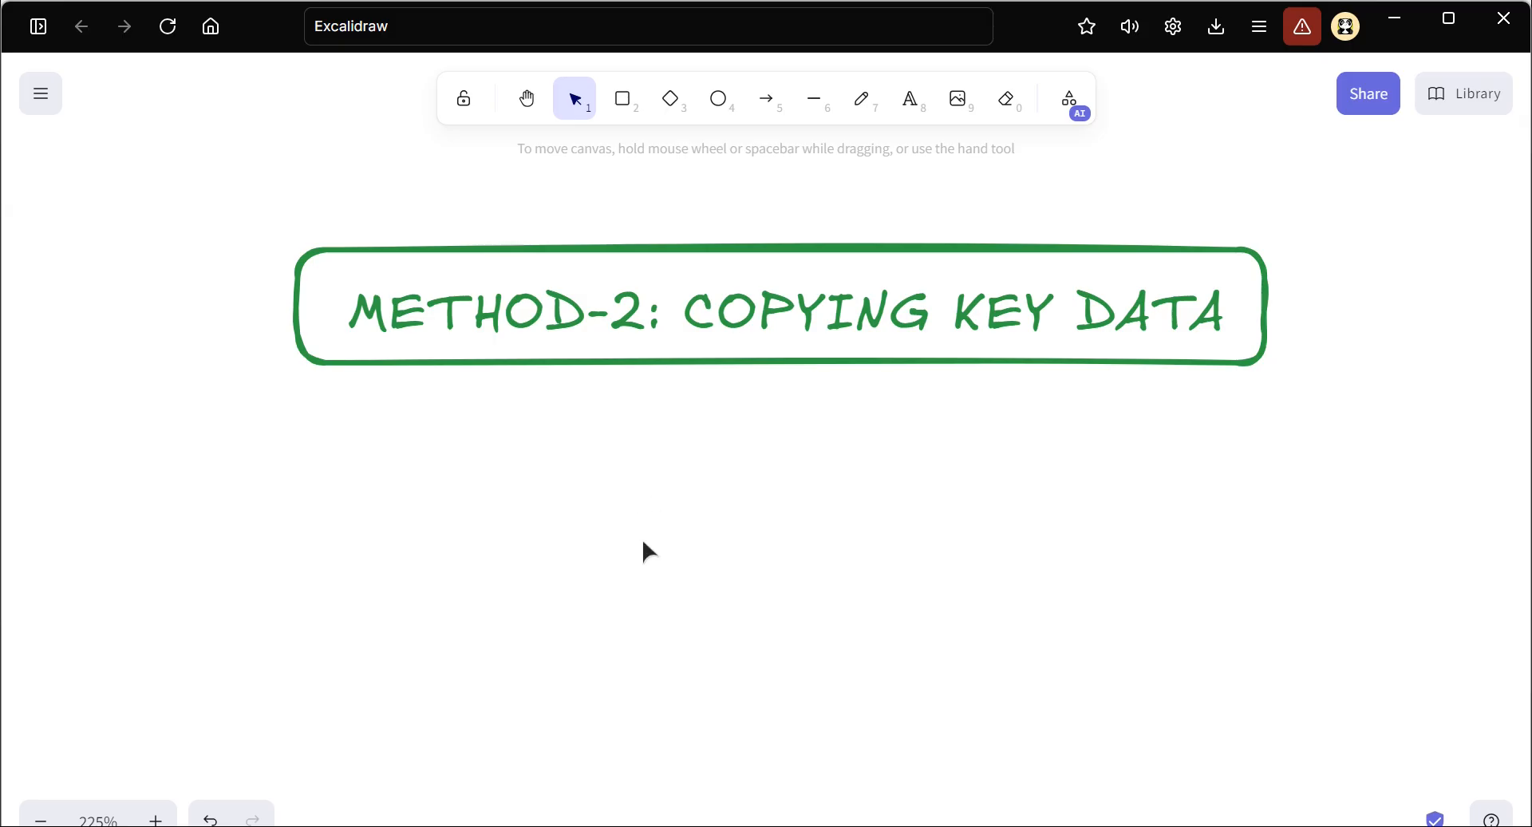
Copy the keys, servers, AMI diamond and arrows from the METHOD-1 diagram and place the copy below the METHOD-2: COPYING KEY DATA heading
scroll(642, 538, down, 3)
scroll(606, 584, down, 7)
scroll(607, 584, left, 8)
scroll(606, 584, down, 3)
scroll(607, 584, left, 4)
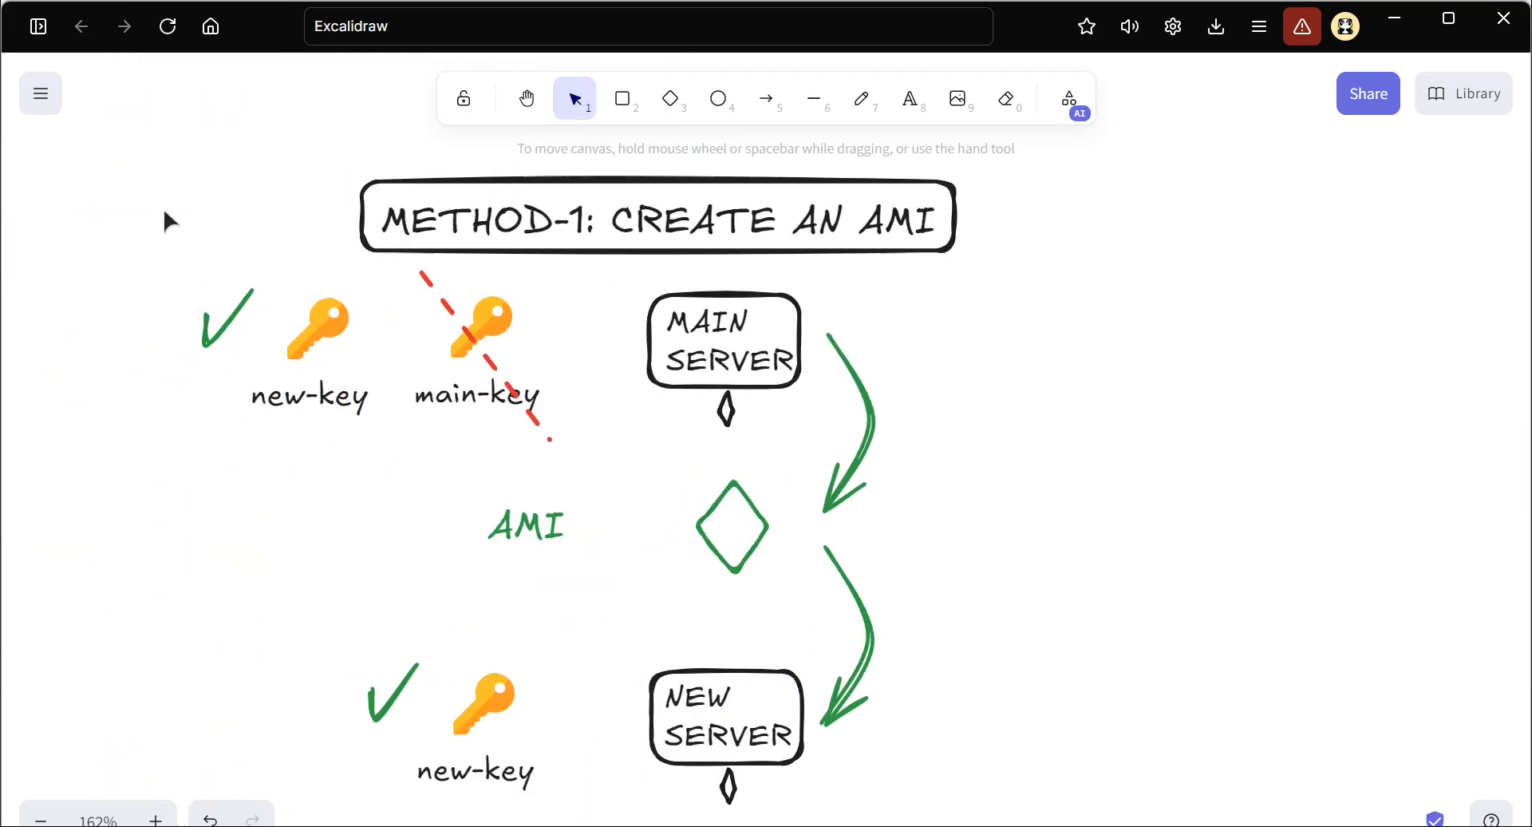
drag(102, 227, 1061, 825)
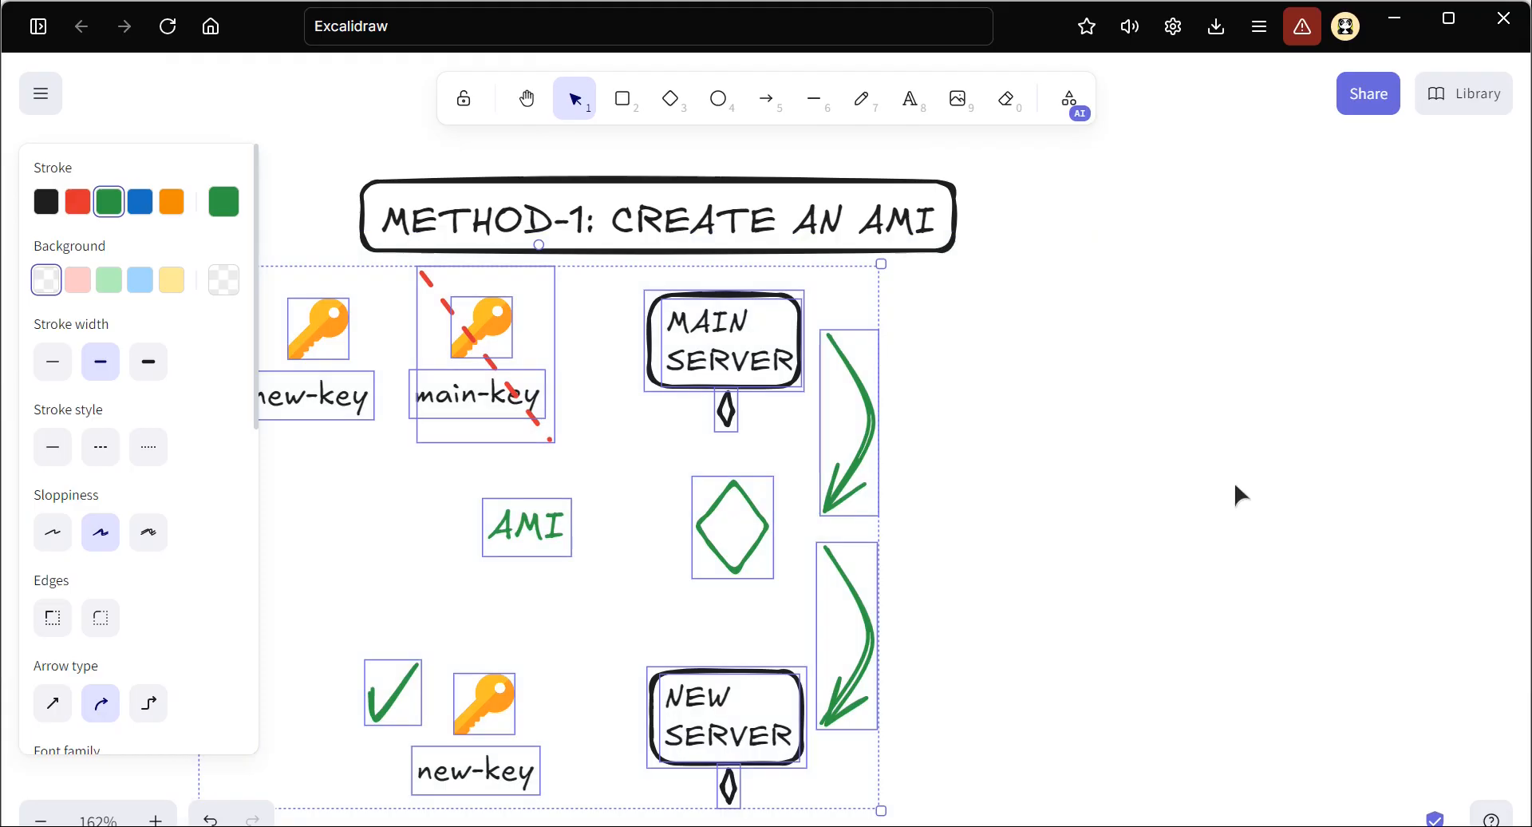
scroll(1233, 480, right, 10)
scroll(979, 458, up, 2)
key(ctrl+v)
scroll(979, 458, down, 2)
drag(968, 317, 933, 555)
click(1245, 356)
scroll(1245, 355, right, 2)
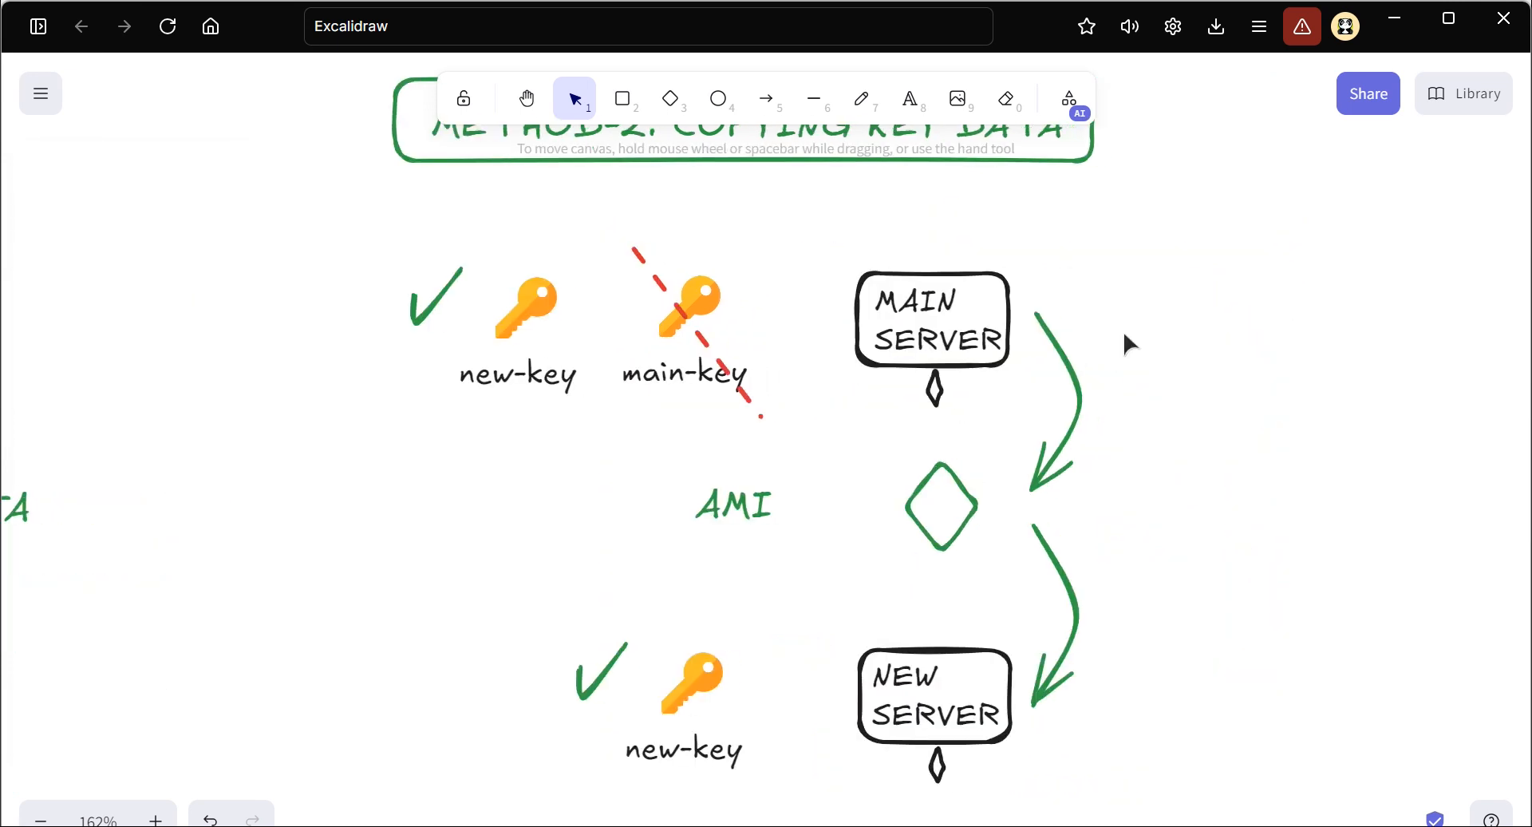
Examine the copied diagram under the METHOD-2 heading, focusing on the new-key, the crossed-out main-key and the MAIN SERVER
scroll(884, 311, up, 3)
scroll(833, 563, down, 2)
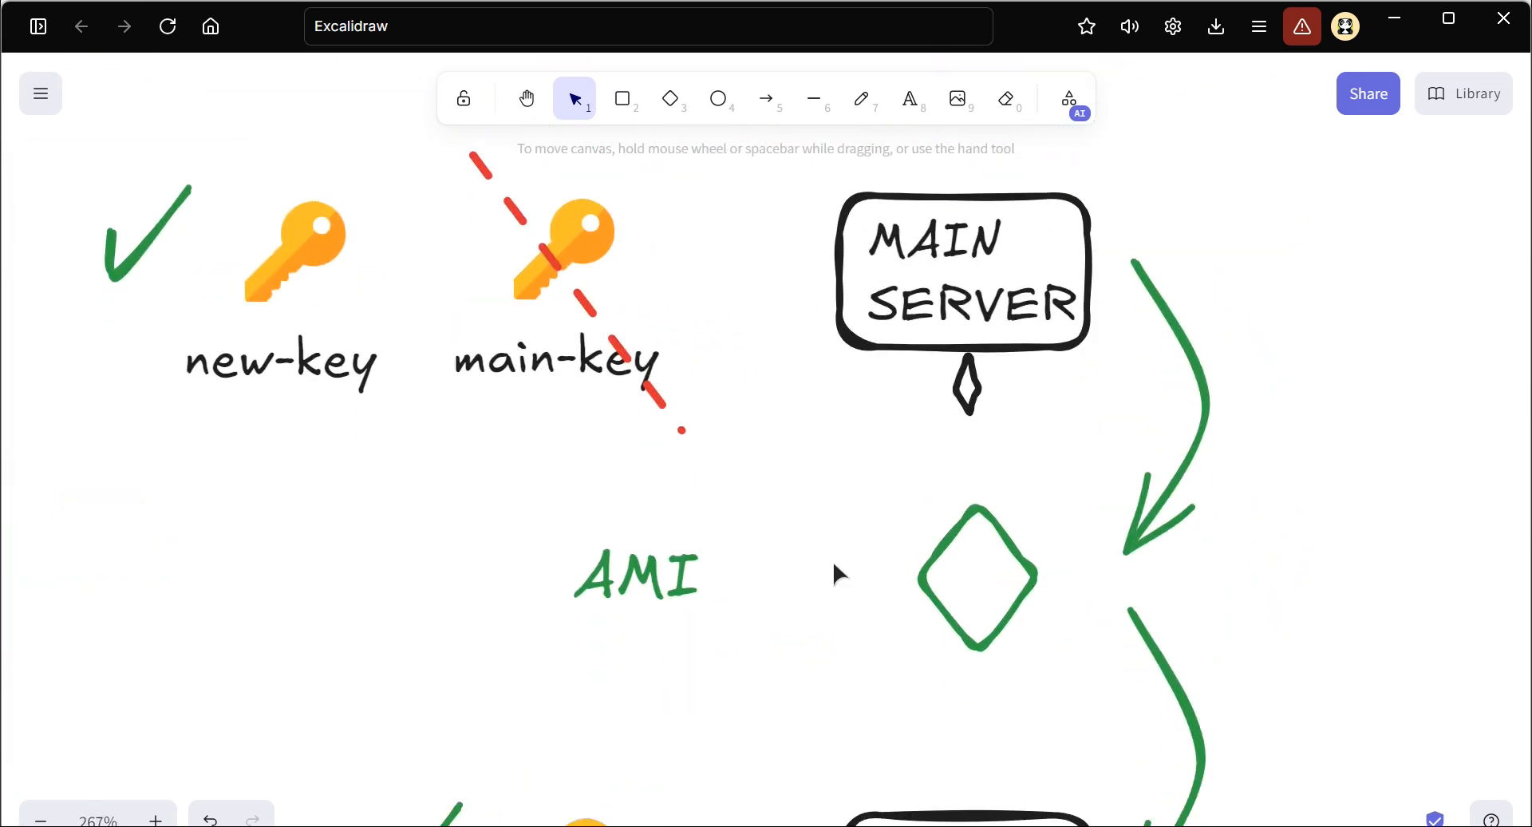
scroll(834, 494, down, 2)
scroll(833, 486, up, 5)
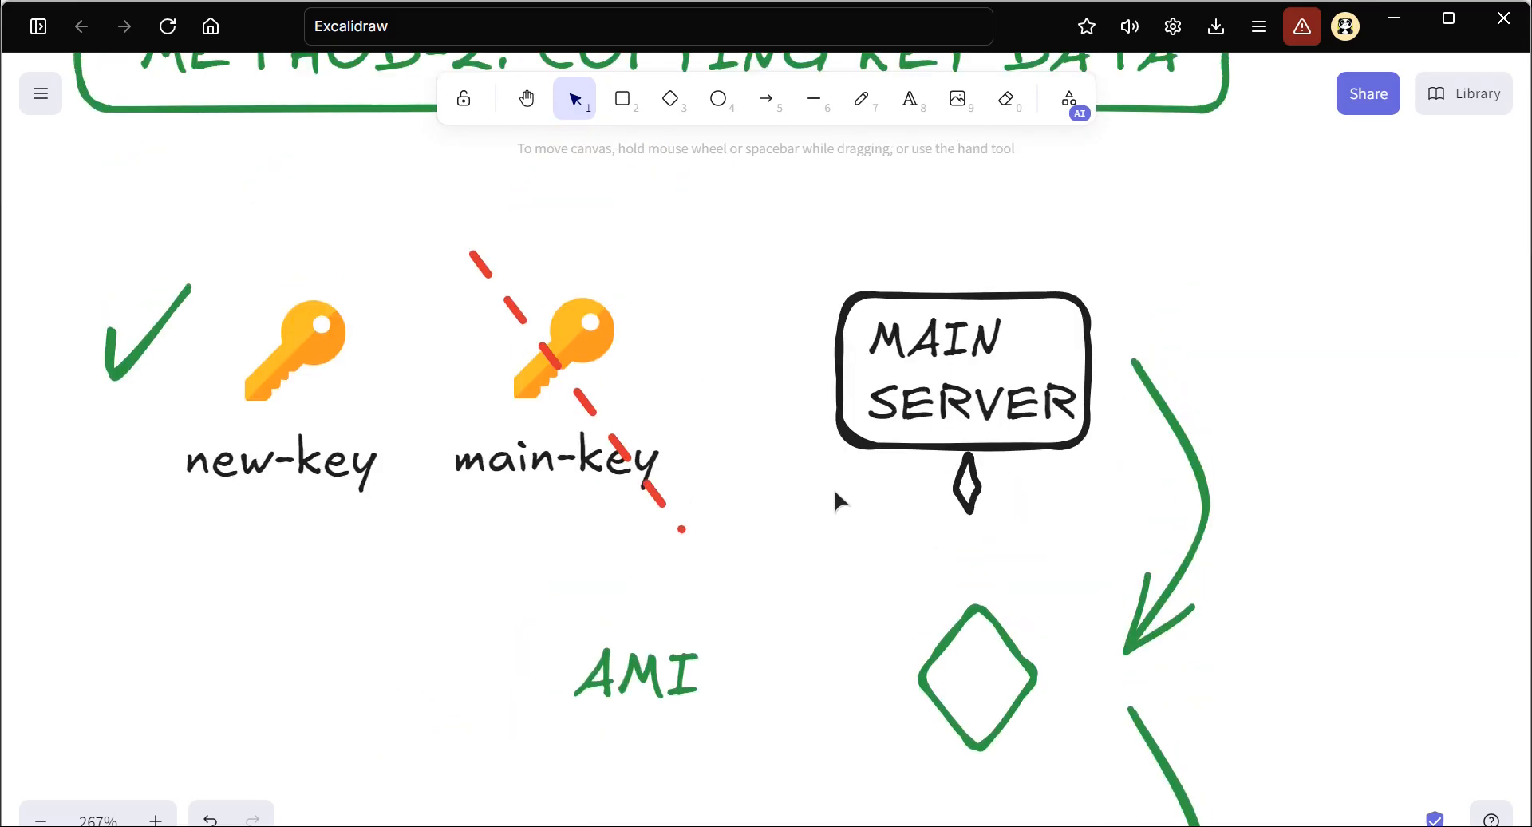
scroll(836, 416, up, 2)
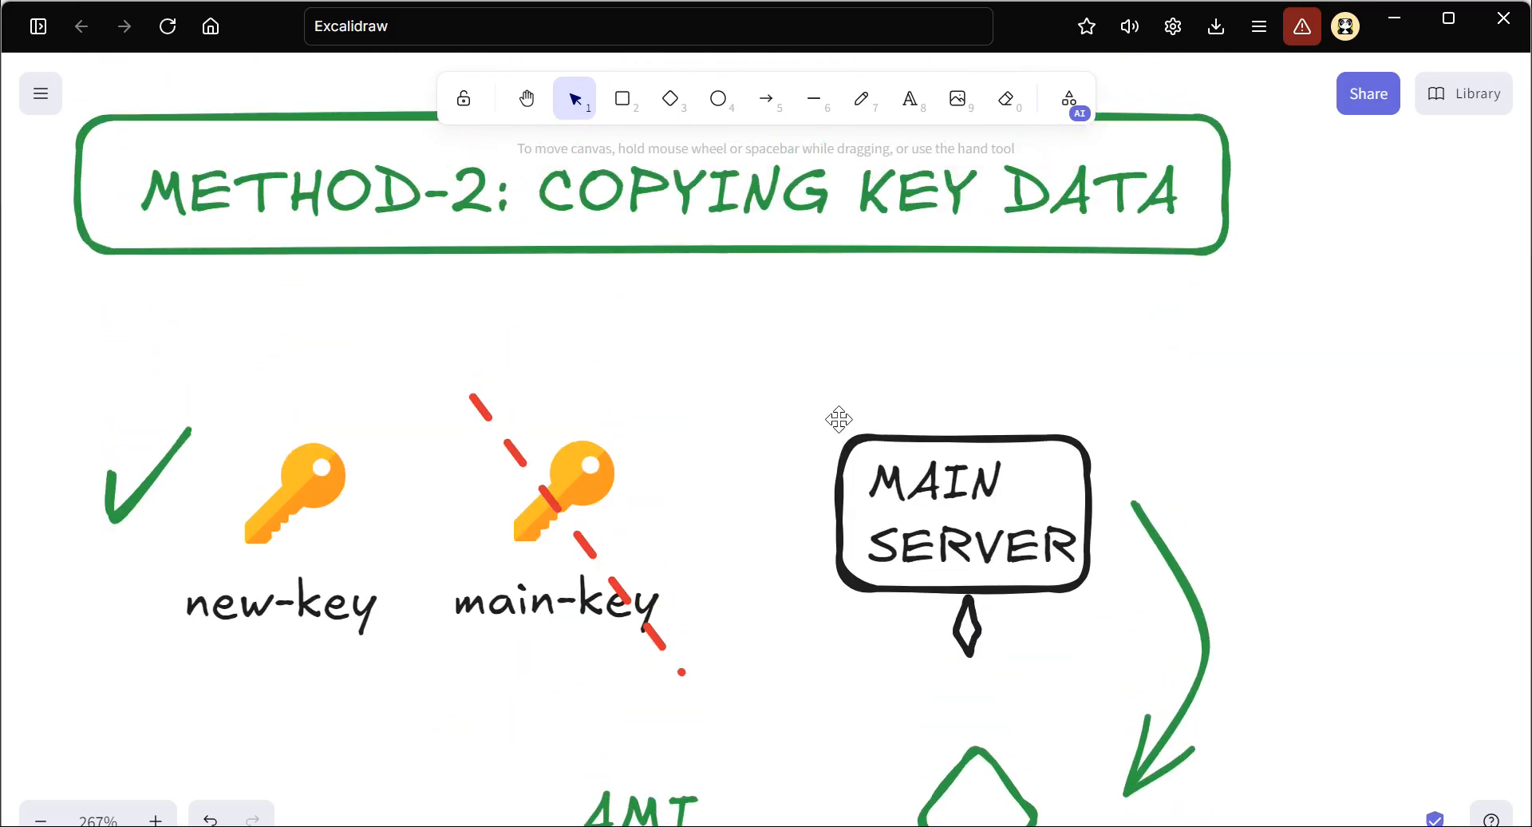
scroll(489, 594, left, 1)
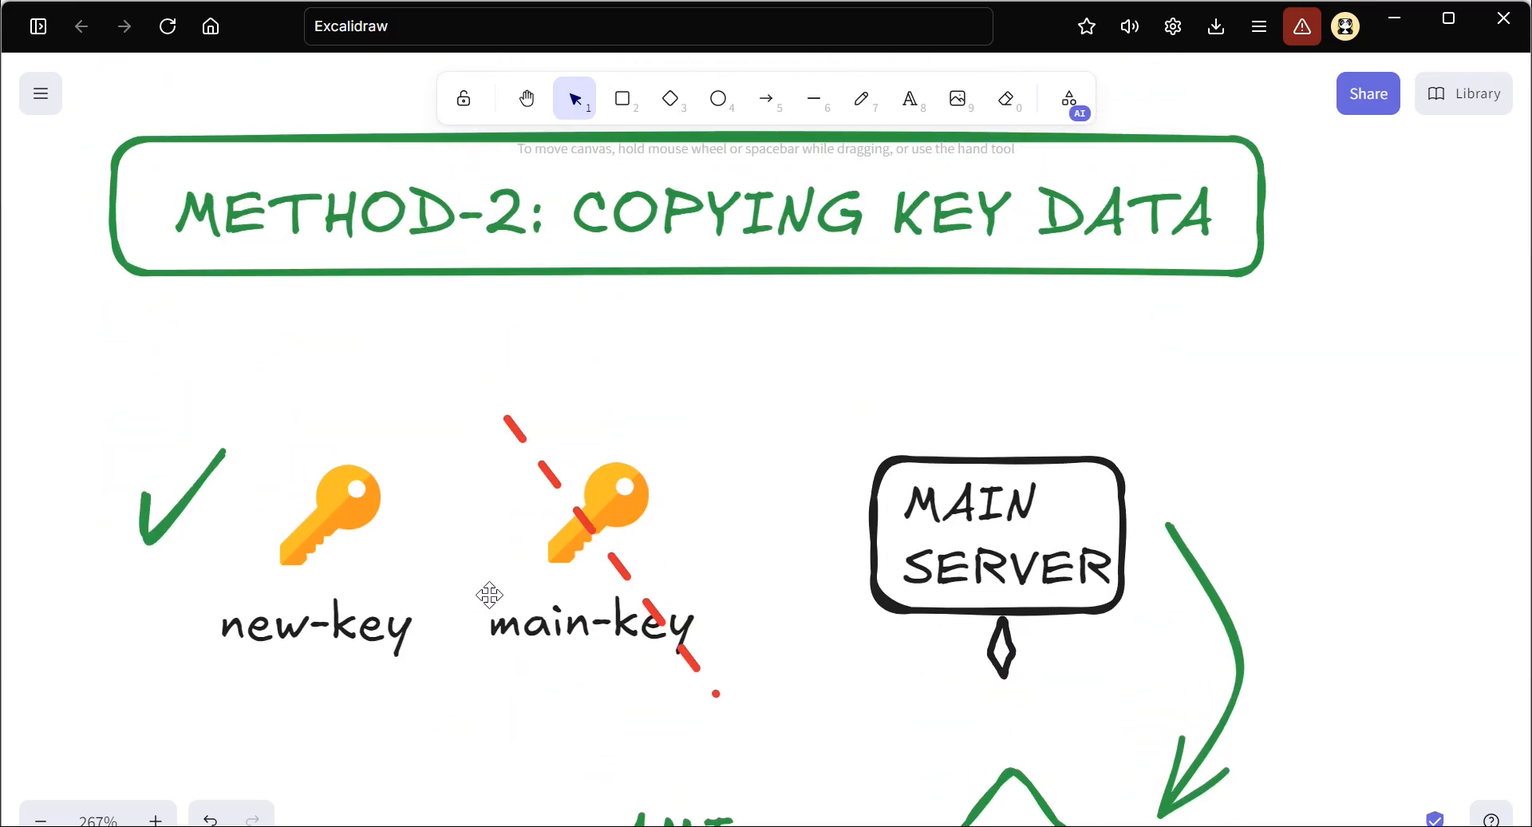
key(ctrl)
key(ctrl)
key(ctrl)
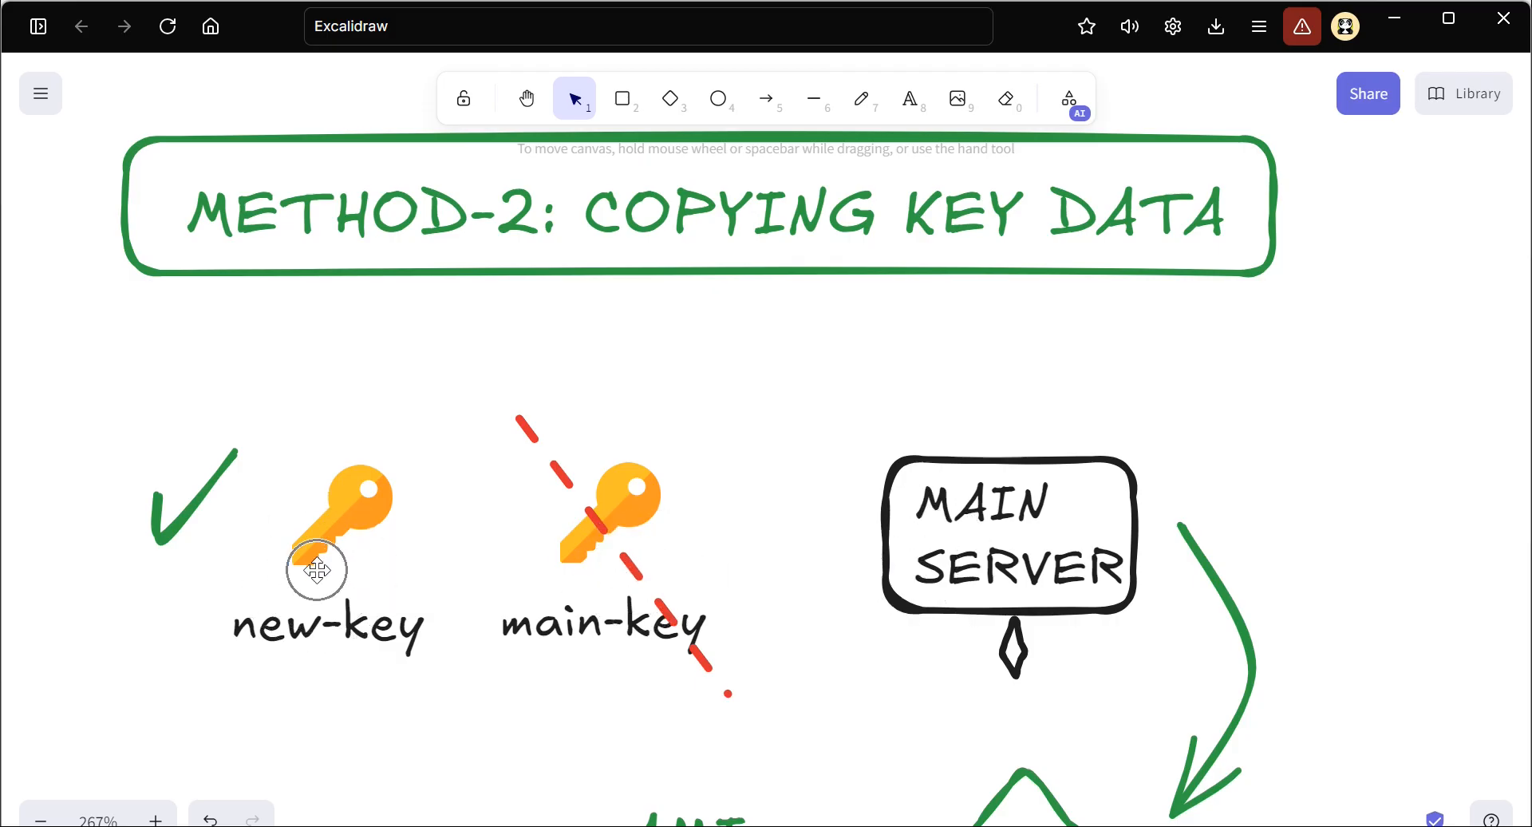
scroll(969, 561, down, 1)
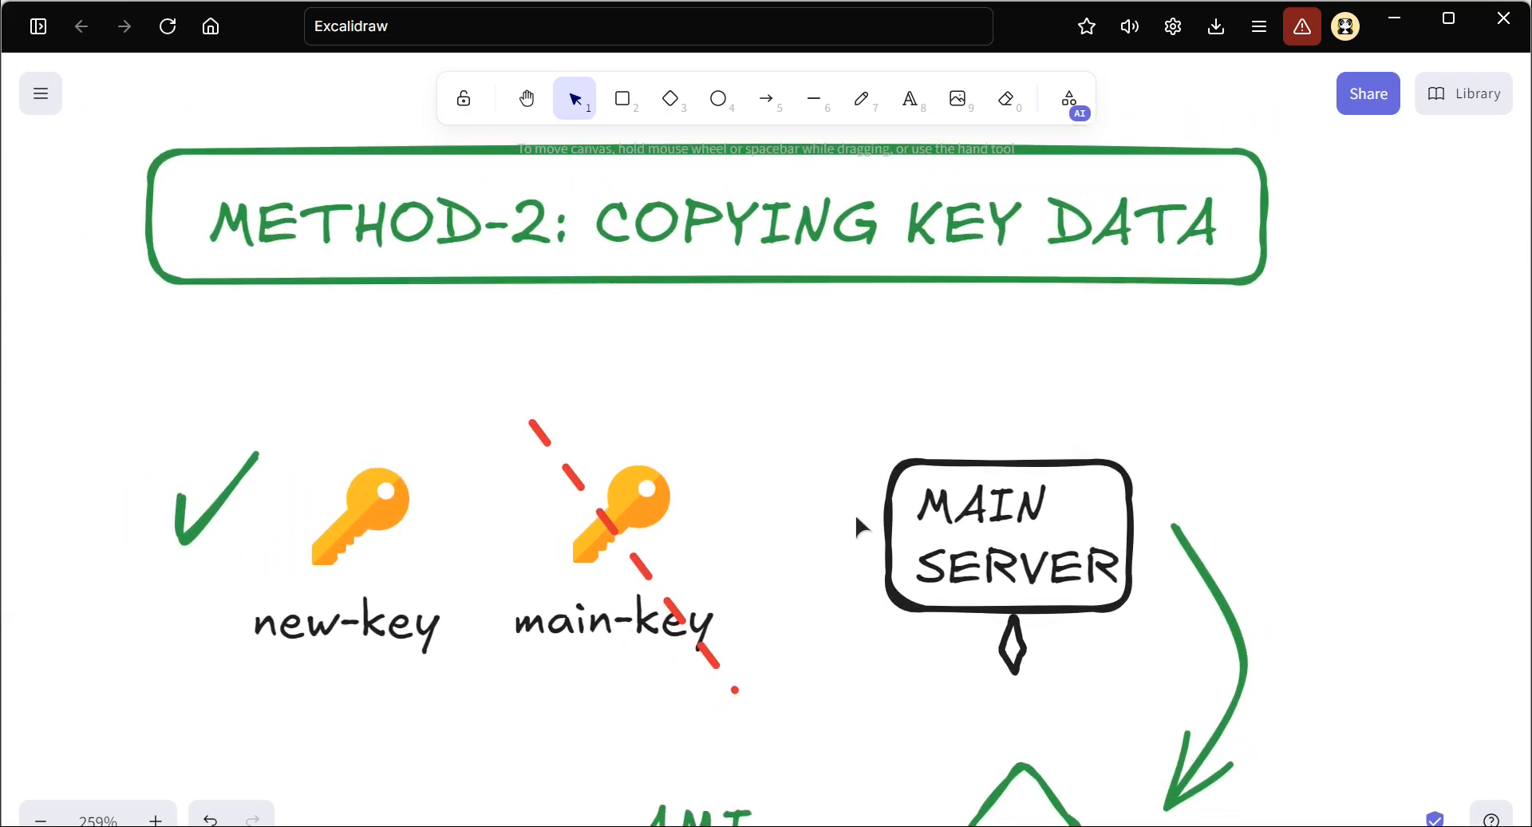
Switch to Chrome and compare the web pages served at 18.204.226.216 and 34.226.210.4
key(alt+Tab)
key(alt+Tab)
key(alt+Tab)
key(alt+Tab)
key(alt+Tab)
key(alt+Tab)
key(alt+Tab)
key(alt+Tab)
key(alt+Tab)
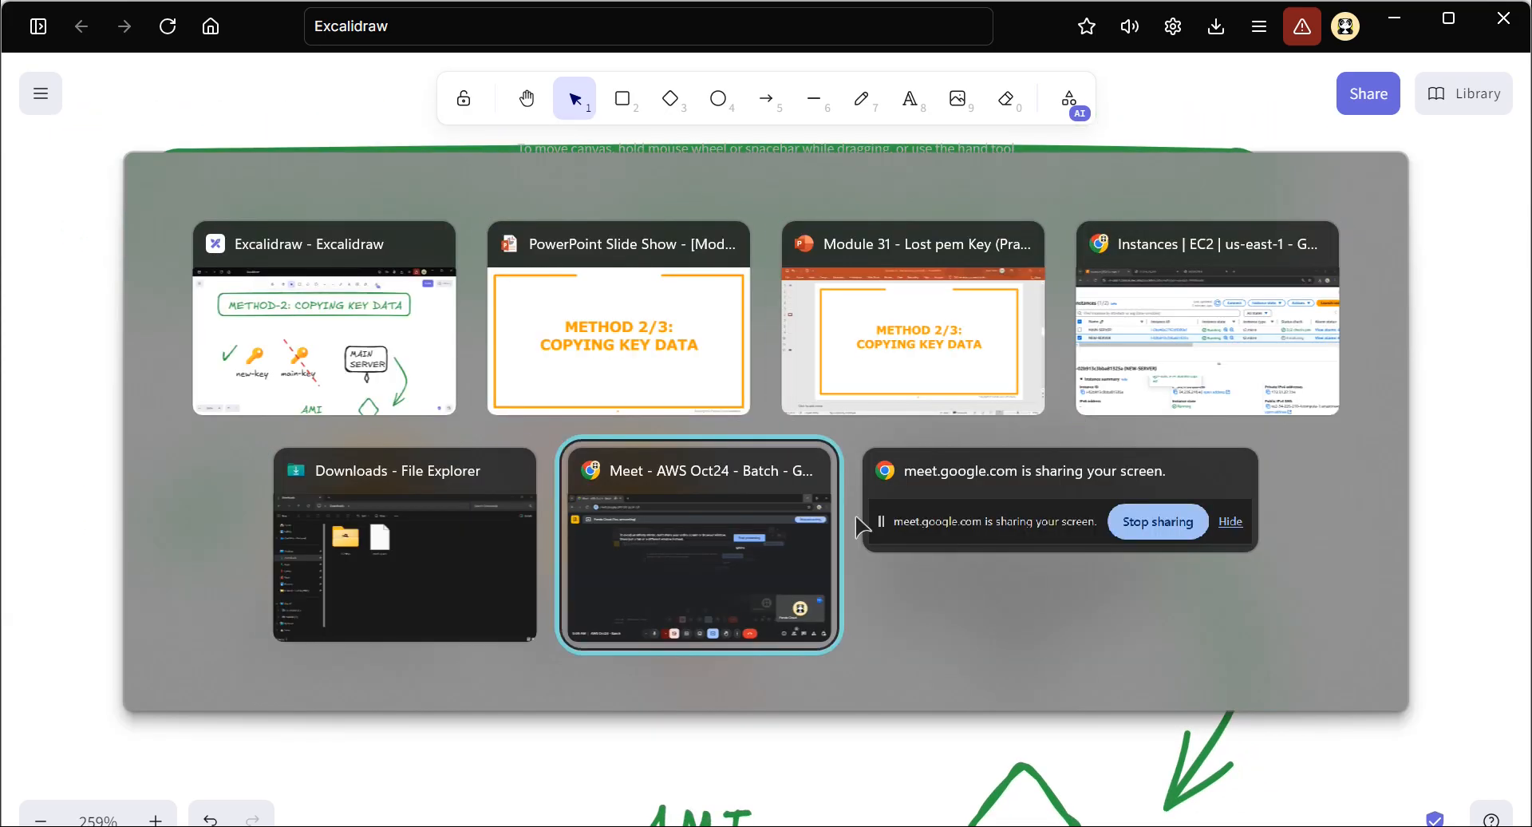
key(alt+Tab)
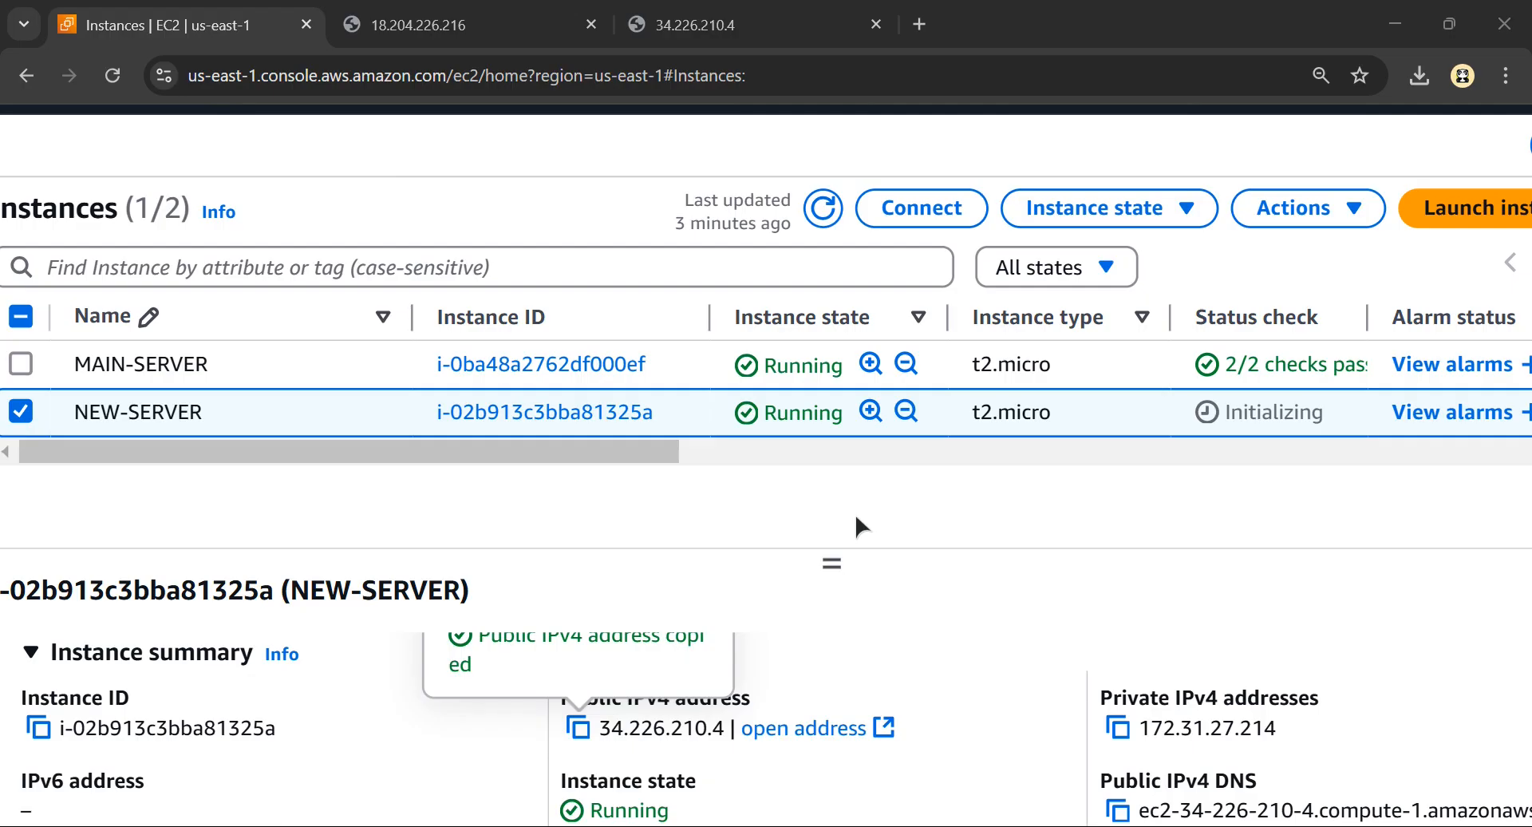
click(438, 32)
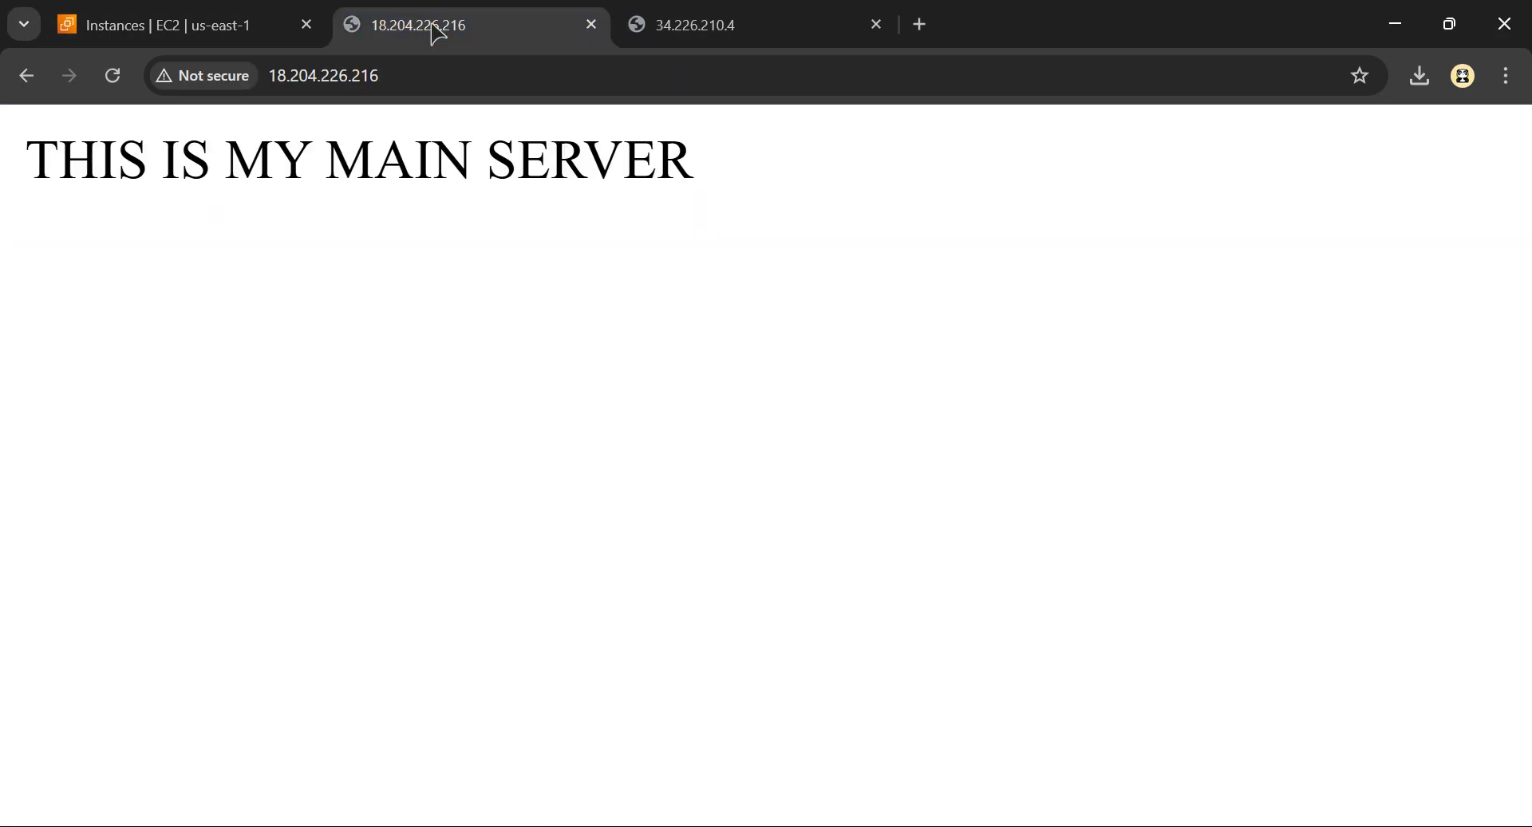
click(650, 26)
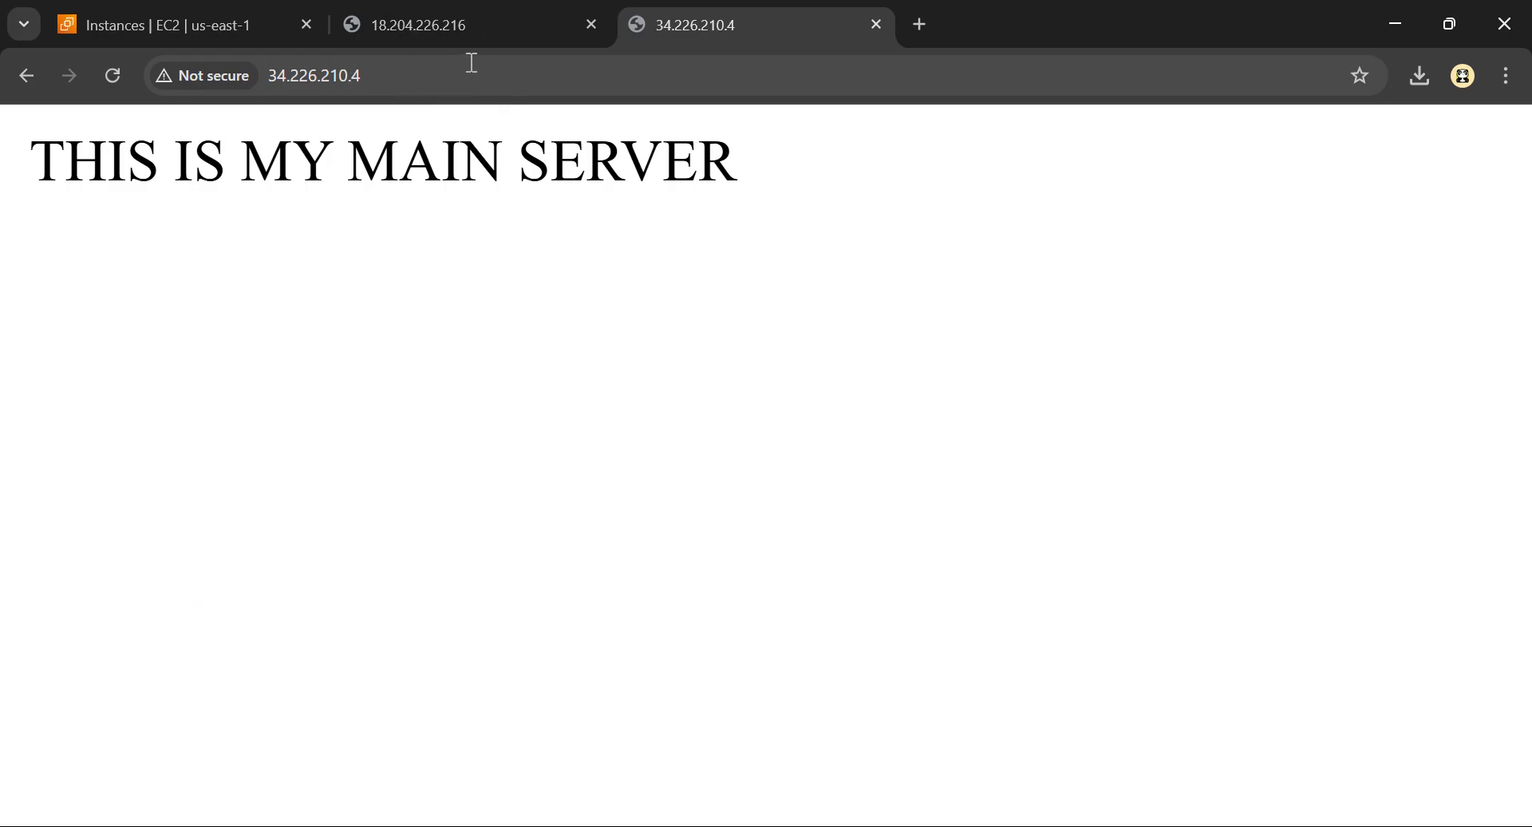
click(422, 42)
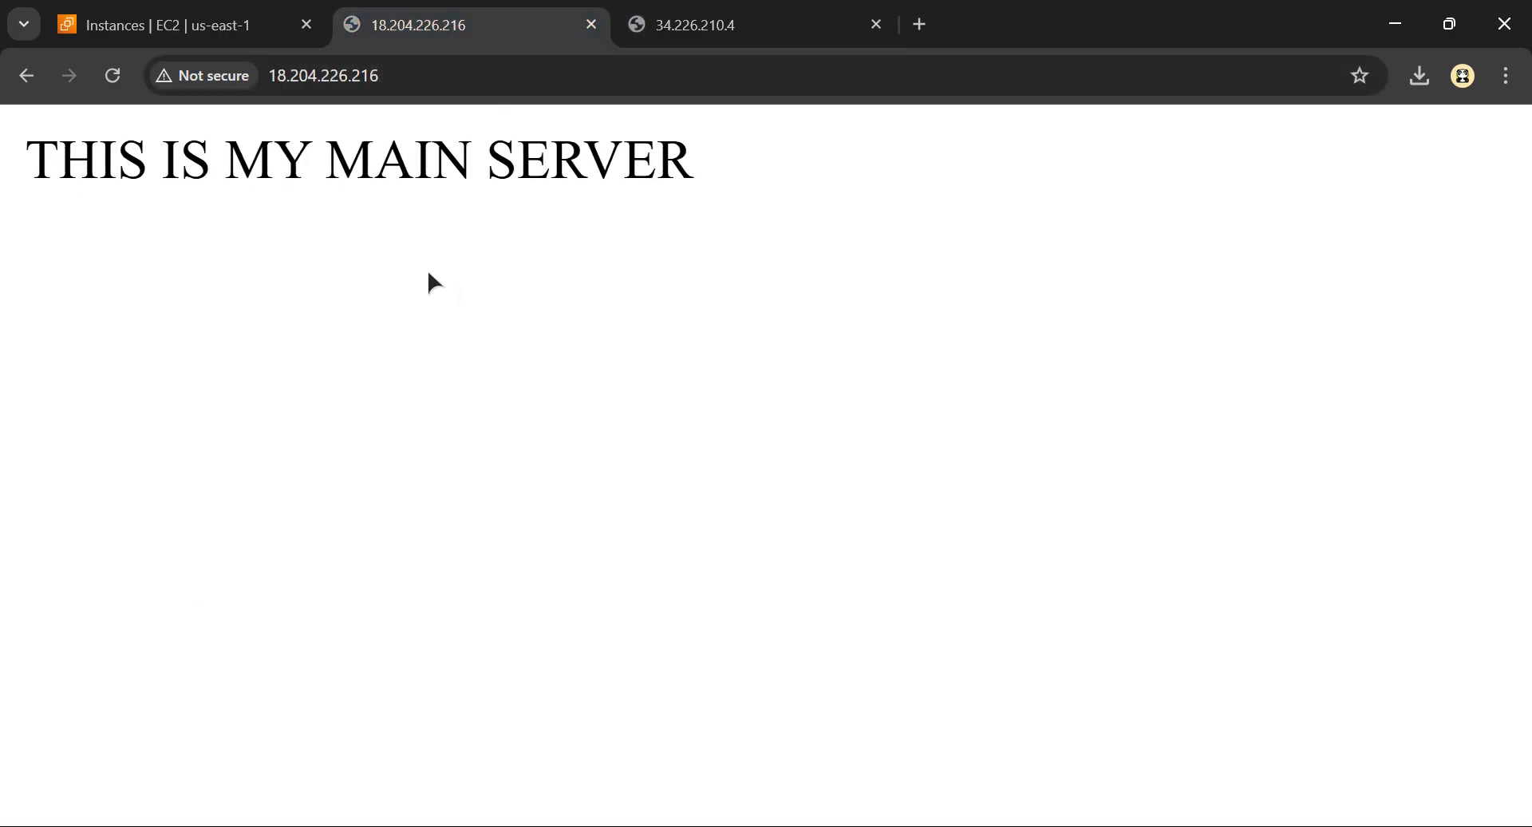
Switch back to Excalidraw and nudge the check mark, key icon and new-key label beside main-key slightly upward
key(alt+Tab)
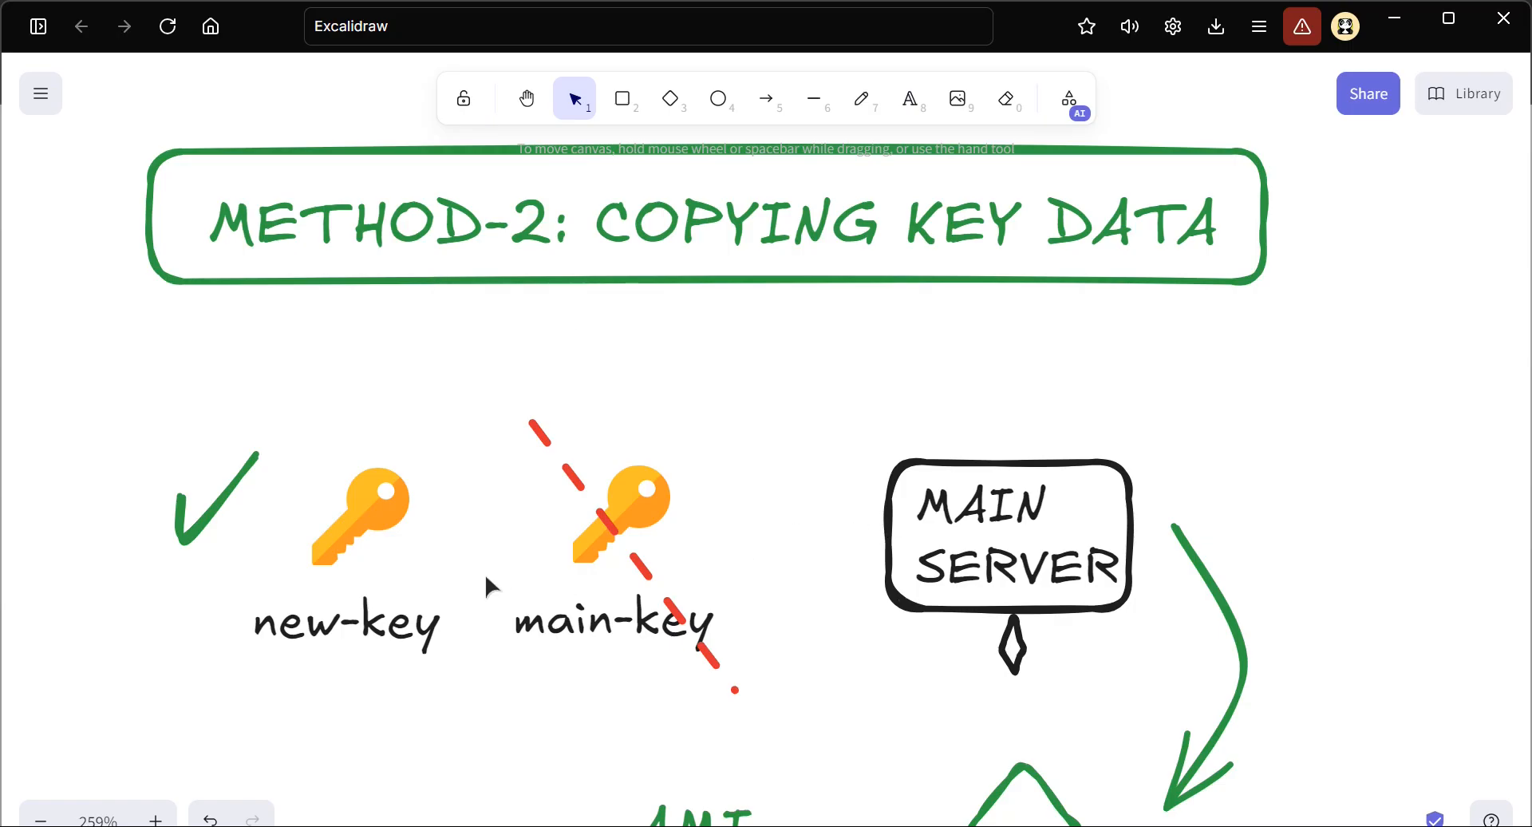
drag(468, 683, 134, 407)
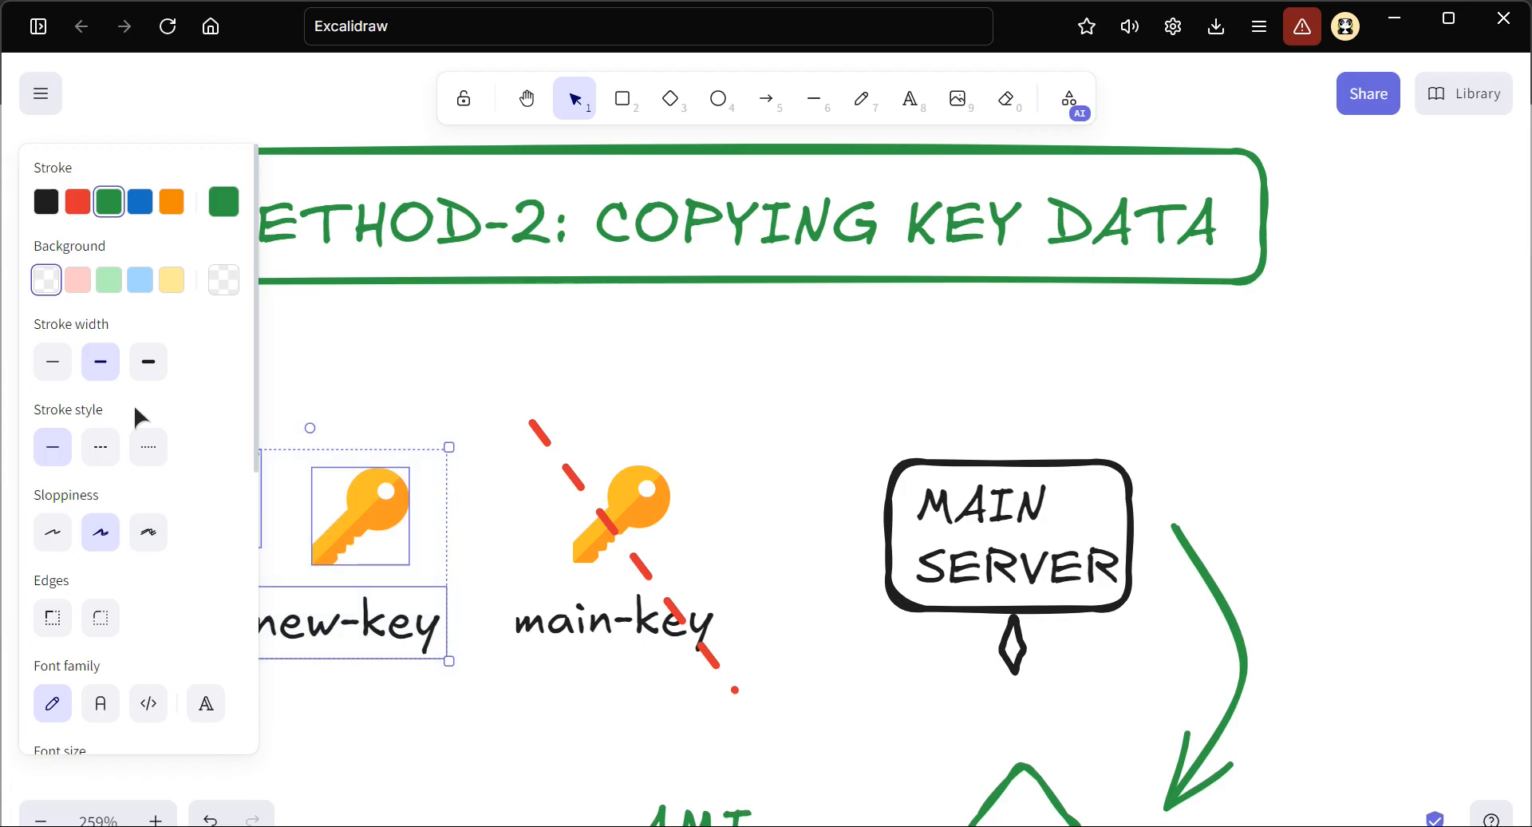
drag(308, 502, 308, 489)
click(472, 651)
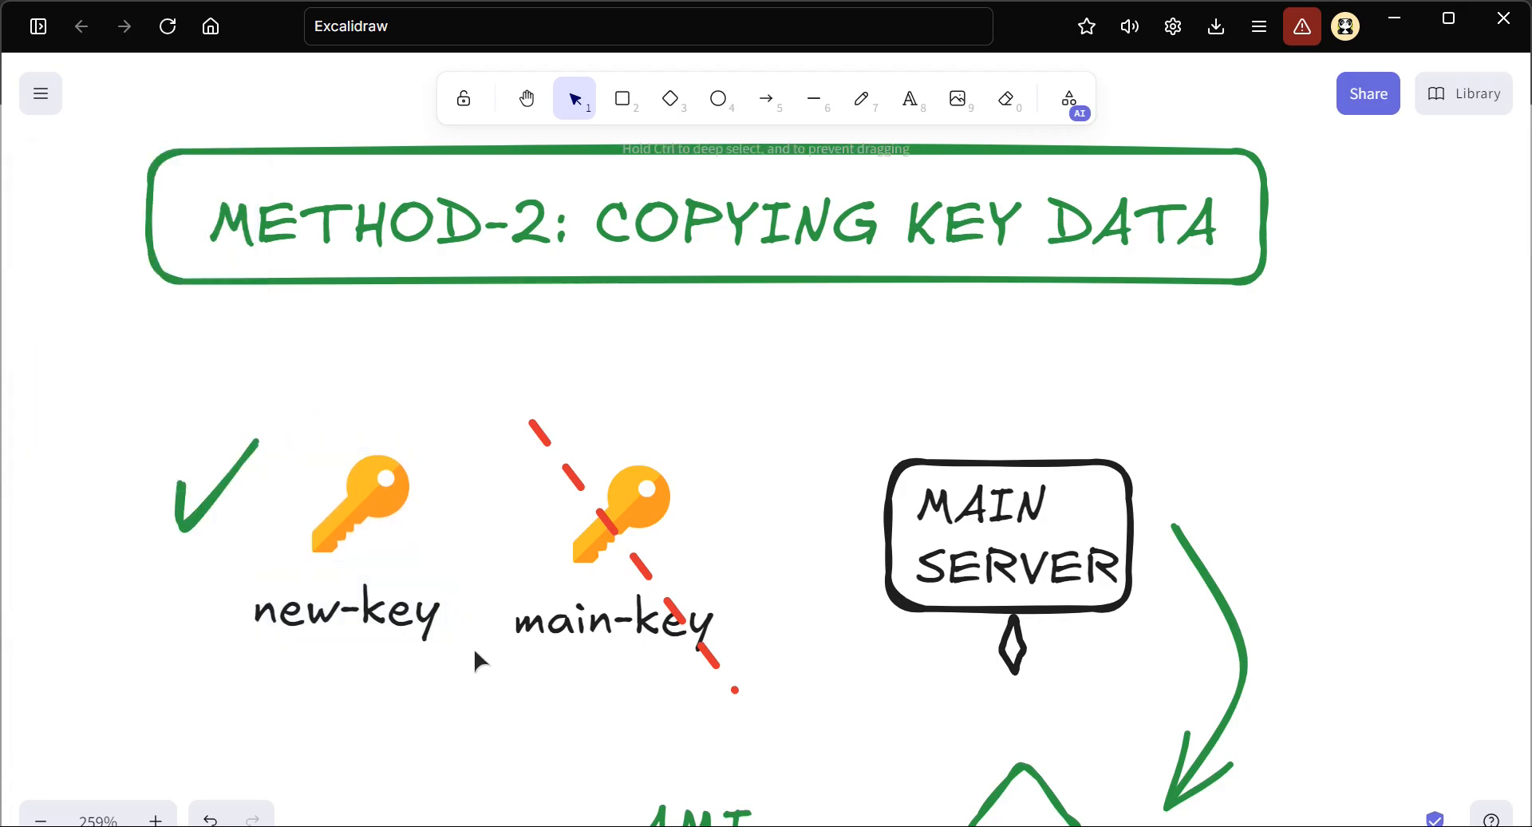
Review the METHOD-2 diagram's flow from the MAIN SERVER through the AMI to the NEW SERVER
scroll(568, 675, up, 1)
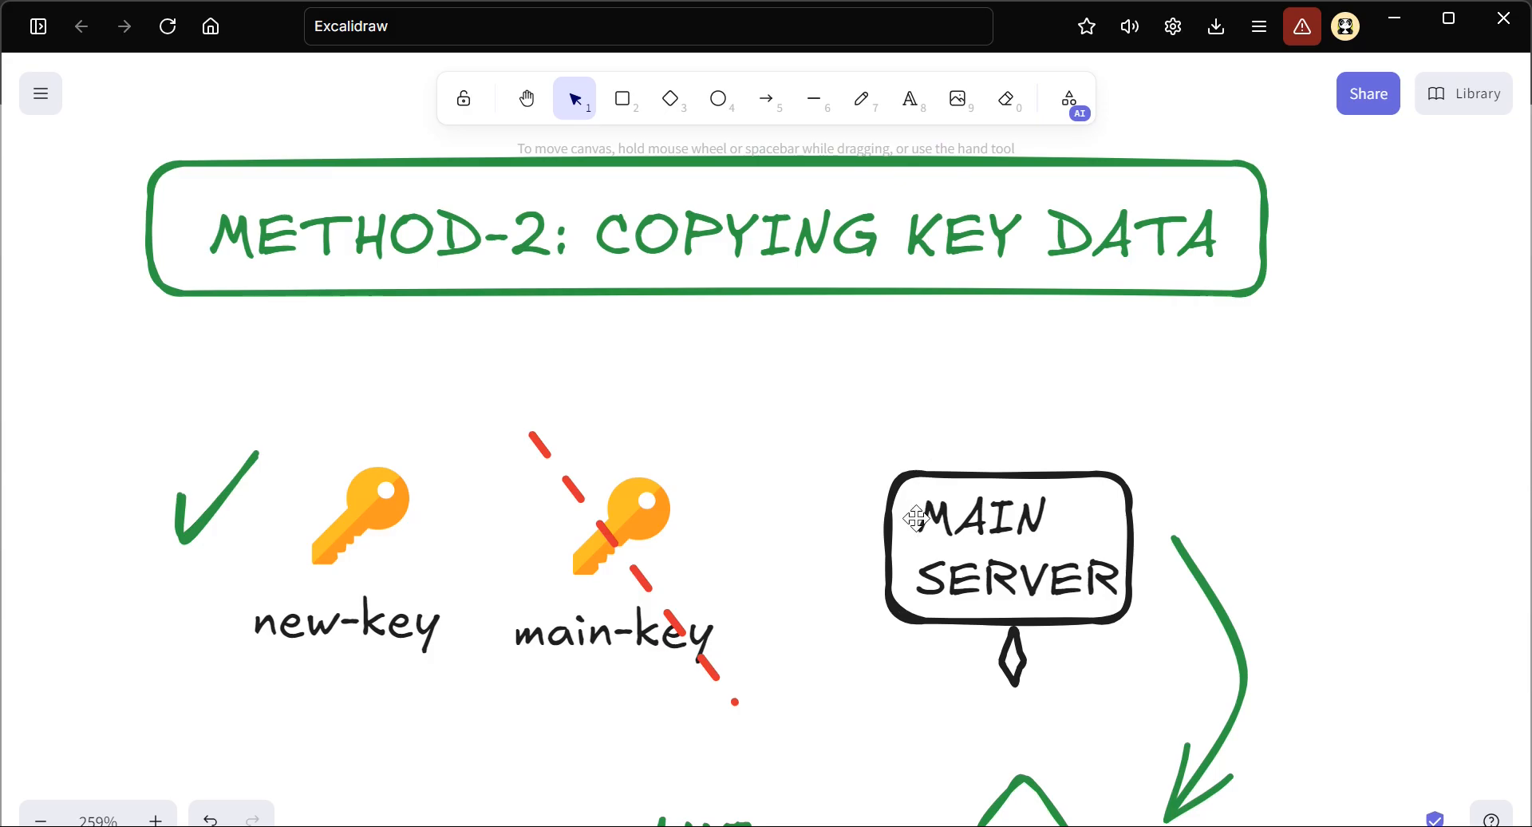
scroll(917, 518, down, 6)
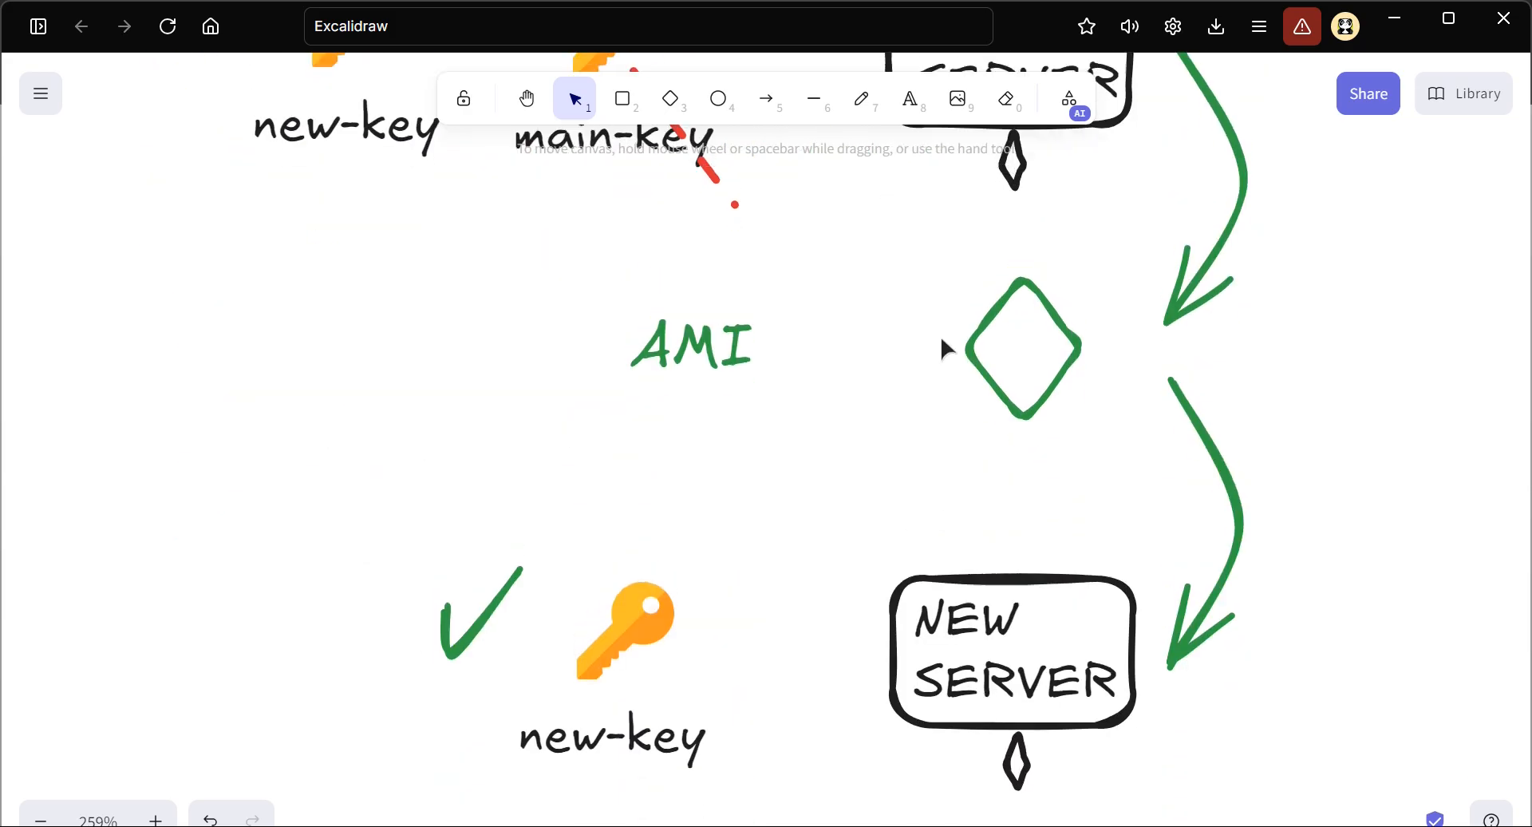
scroll(941, 335, up, 3)
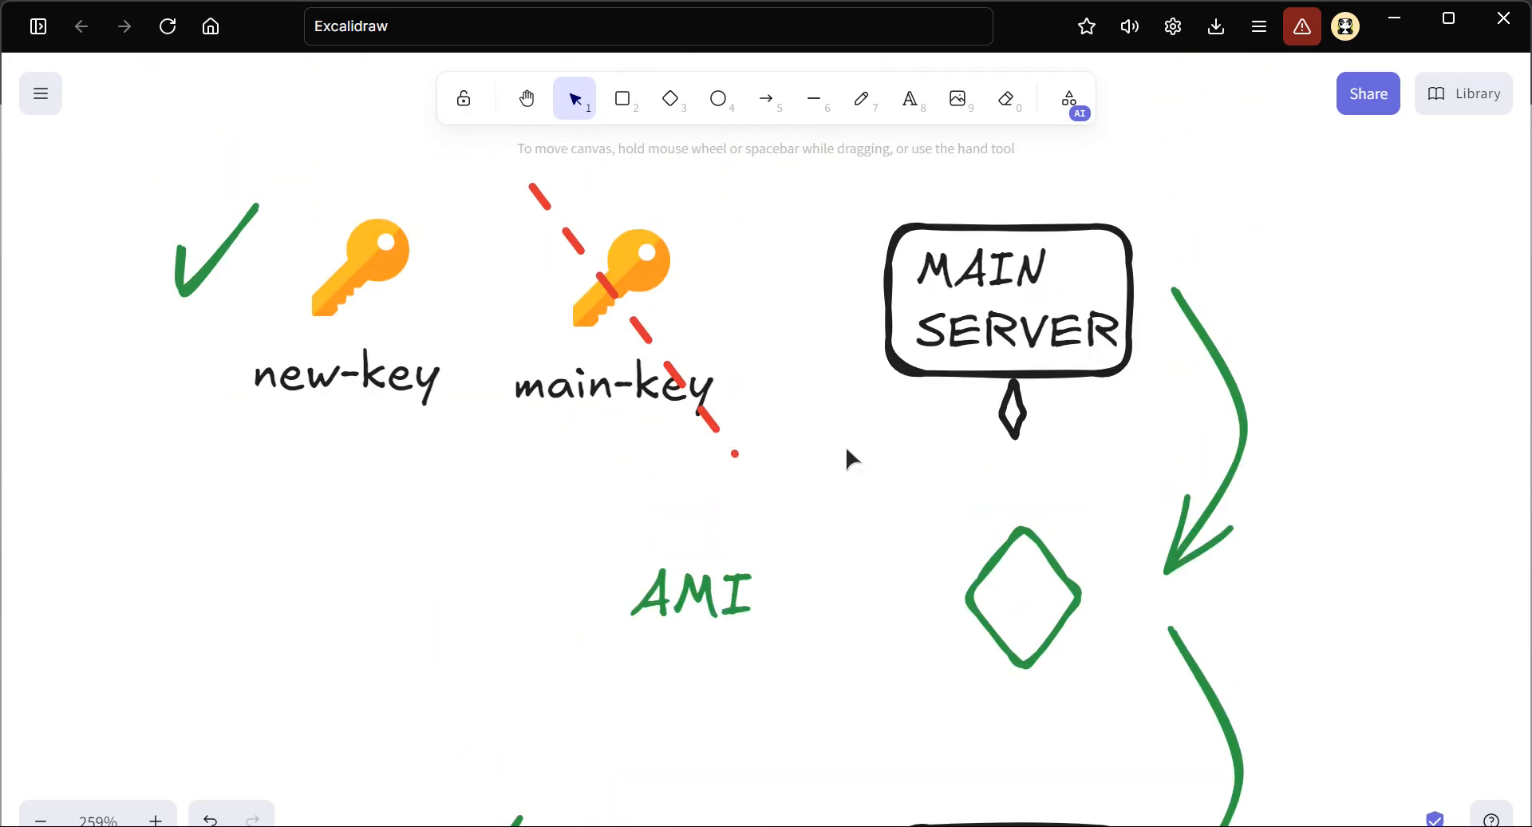
ctrl+scroll(846, 451, down, 3)
scroll(846, 451, down, 1)
scroll(874, 411, down, 1)
scroll(874, 399, up, 2)
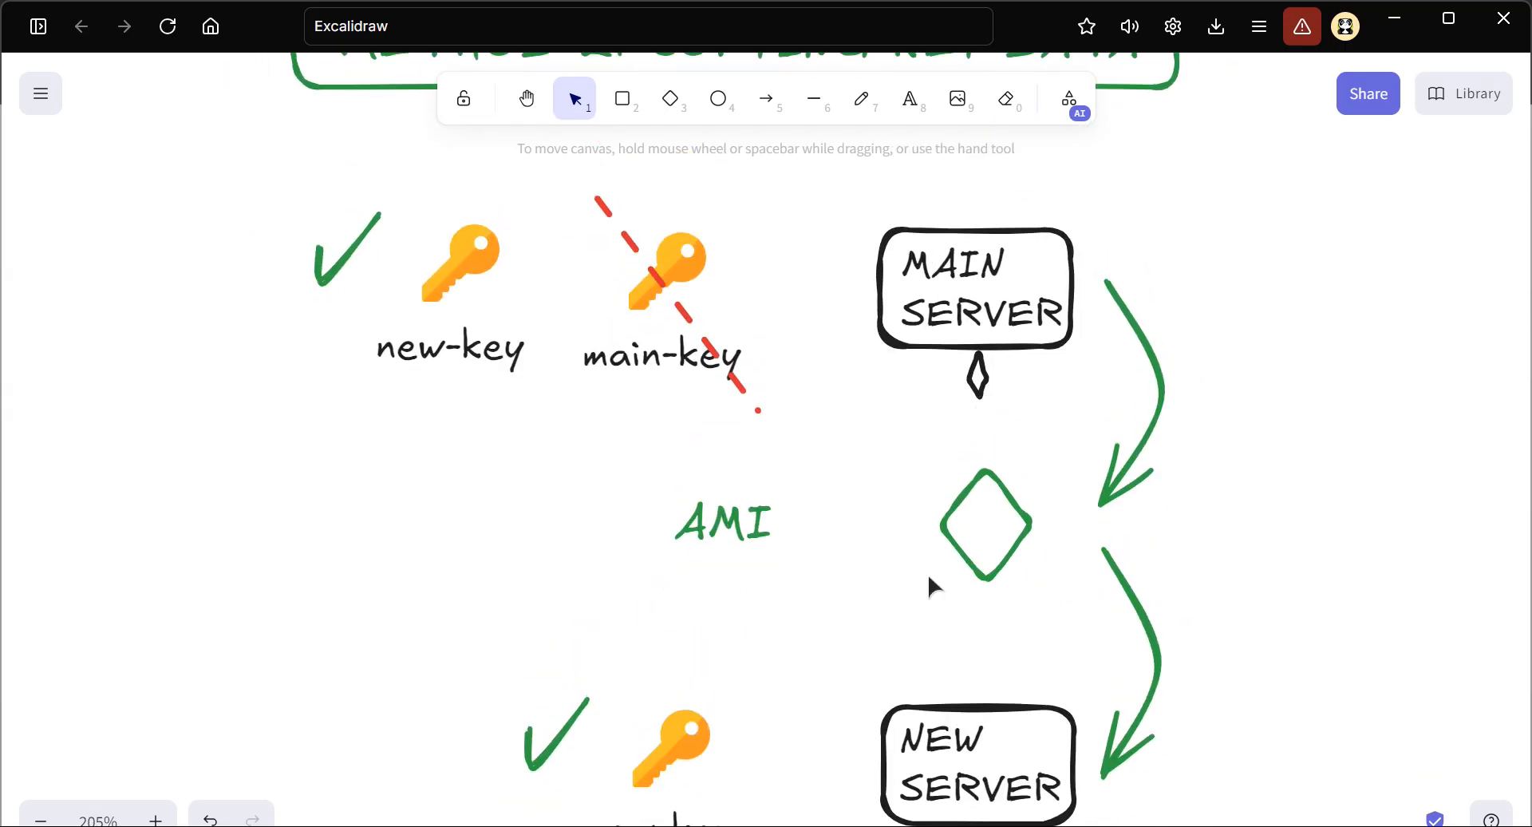
scroll(927, 573, down, 1)
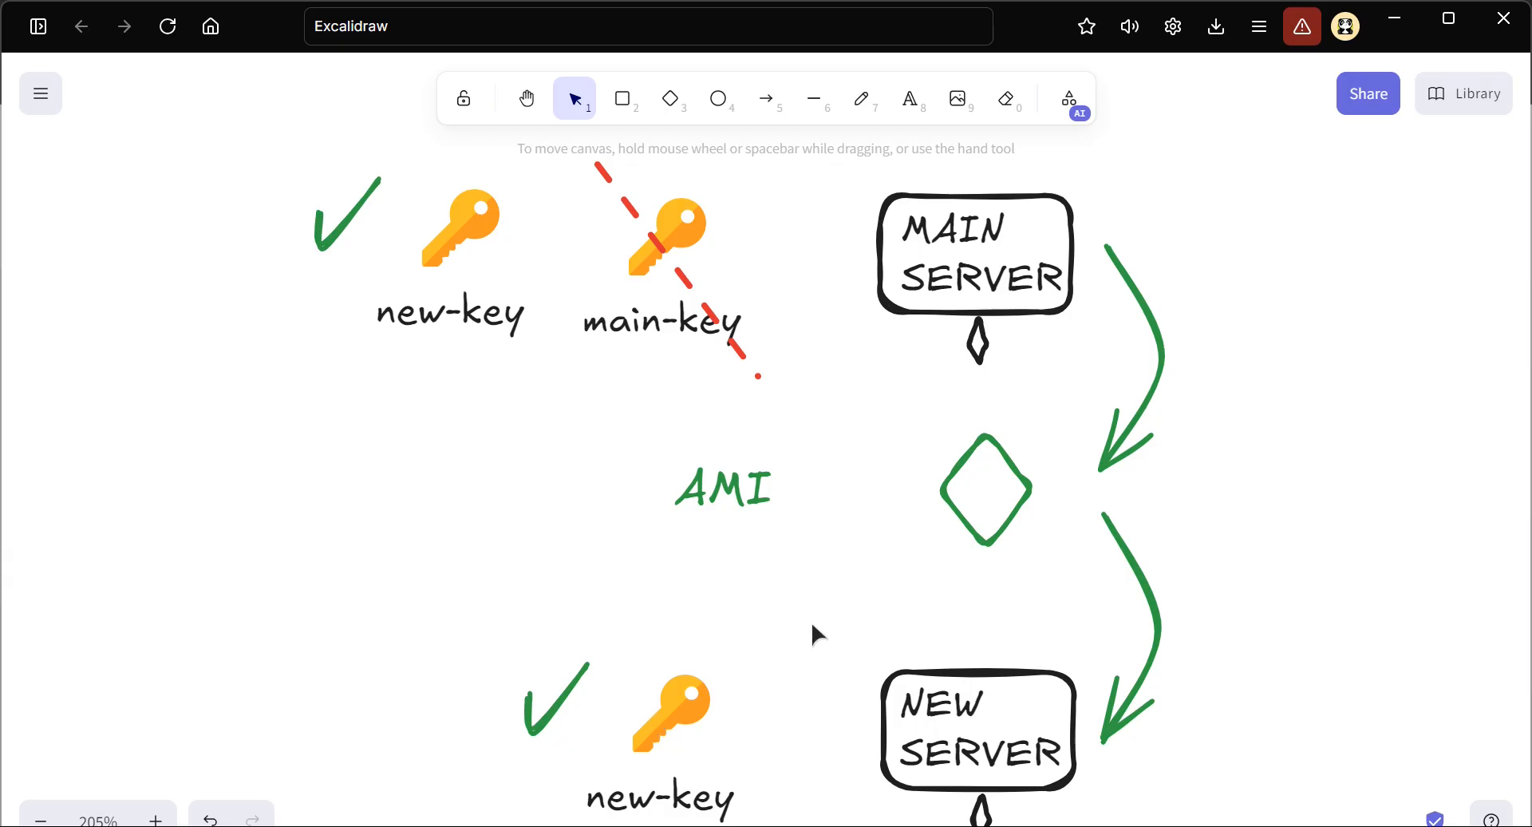
scroll(828, 643, down, 2)
ctrl+scroll(828, 630, up, 2)
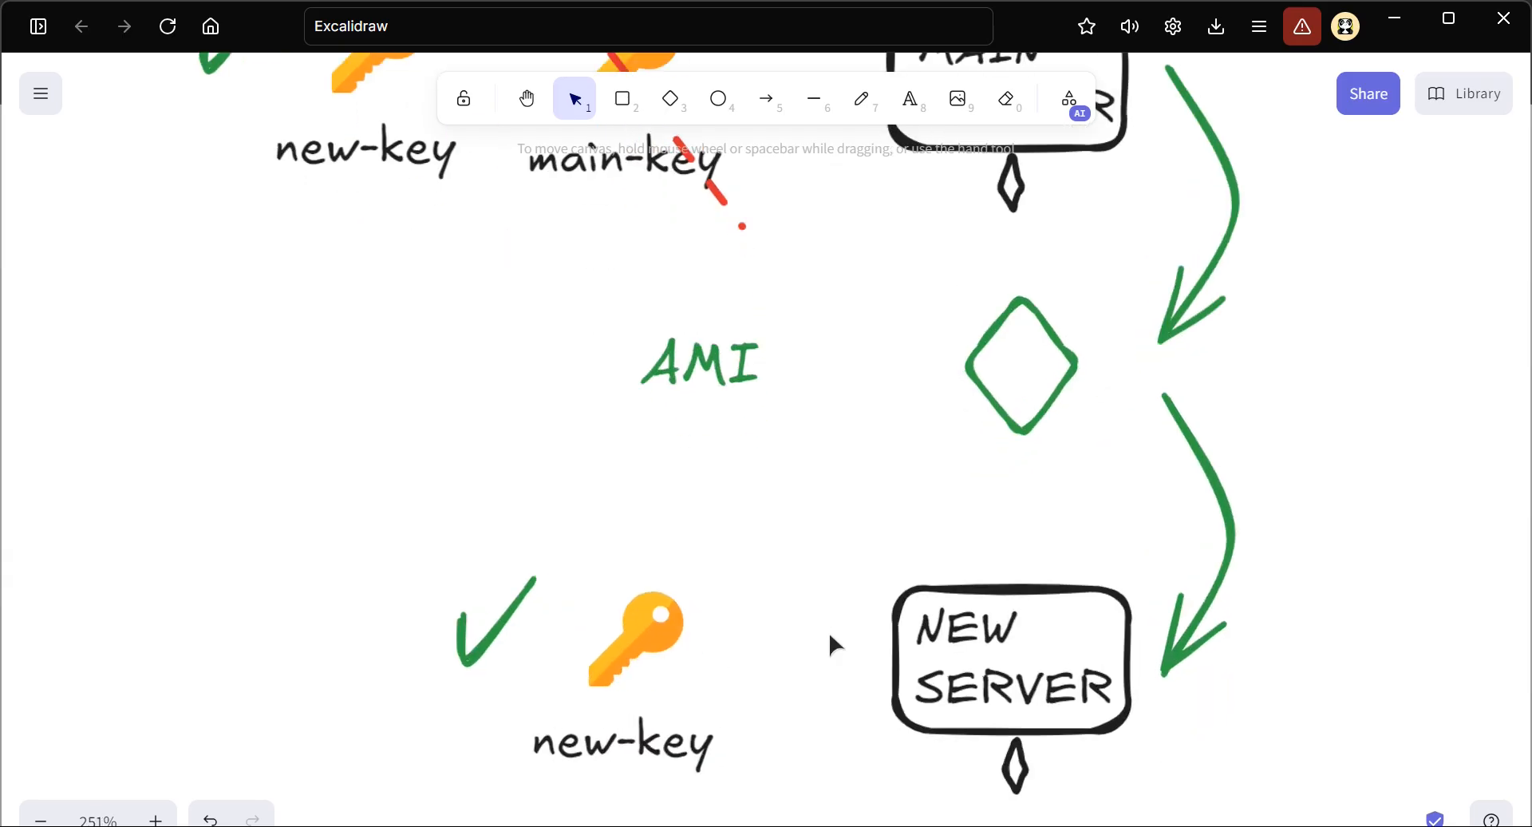
scroll(830, 644, down, 1)
Select the NEW SERVER with its key, label and check mark, and compare it with the MAIN SERVER part of the diagram
drag(362, 461, 1151, 754)
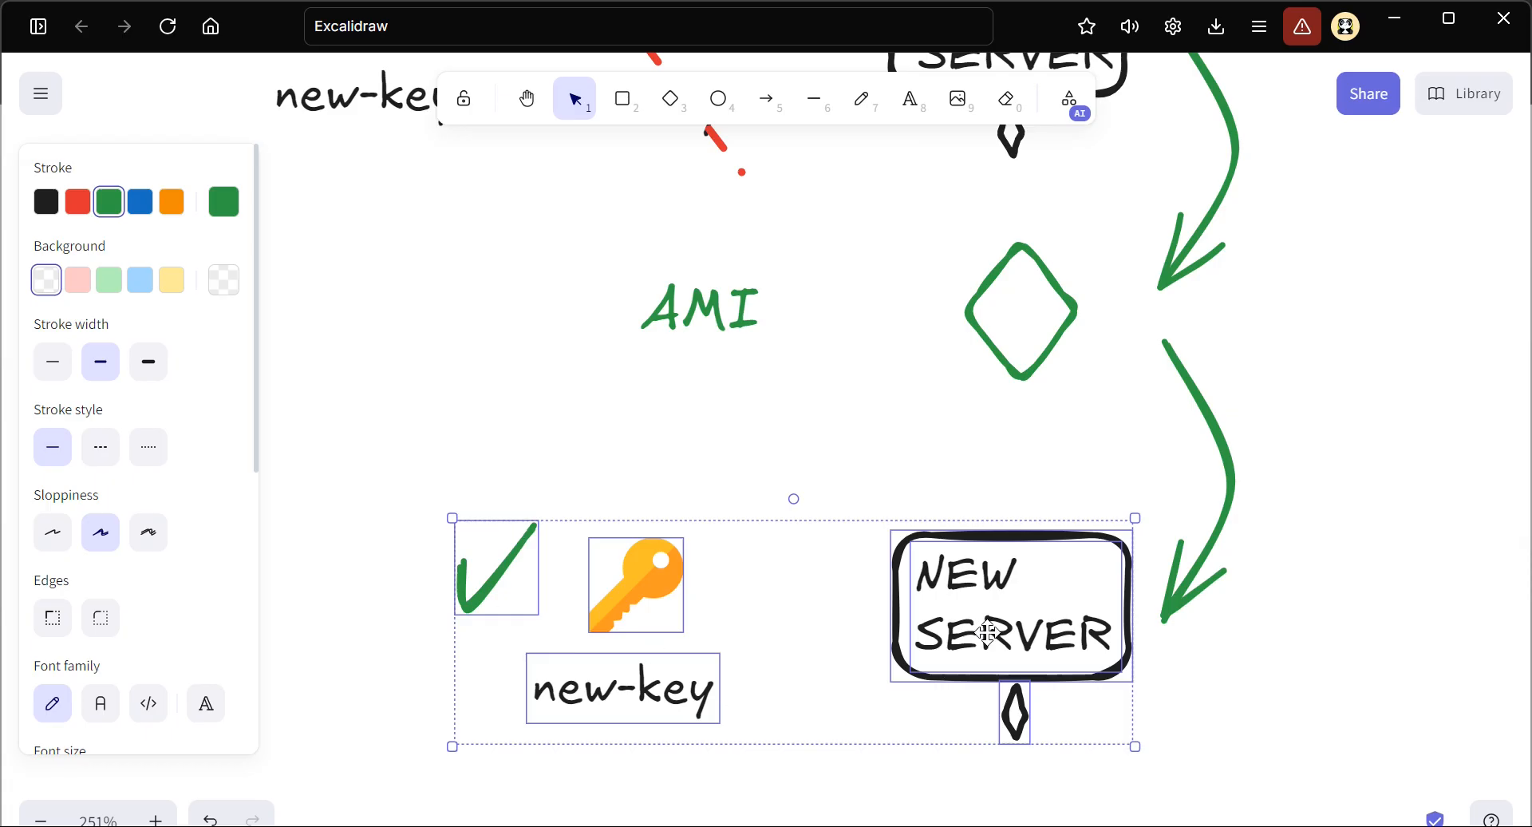
scroll(988, 632, down, 5)
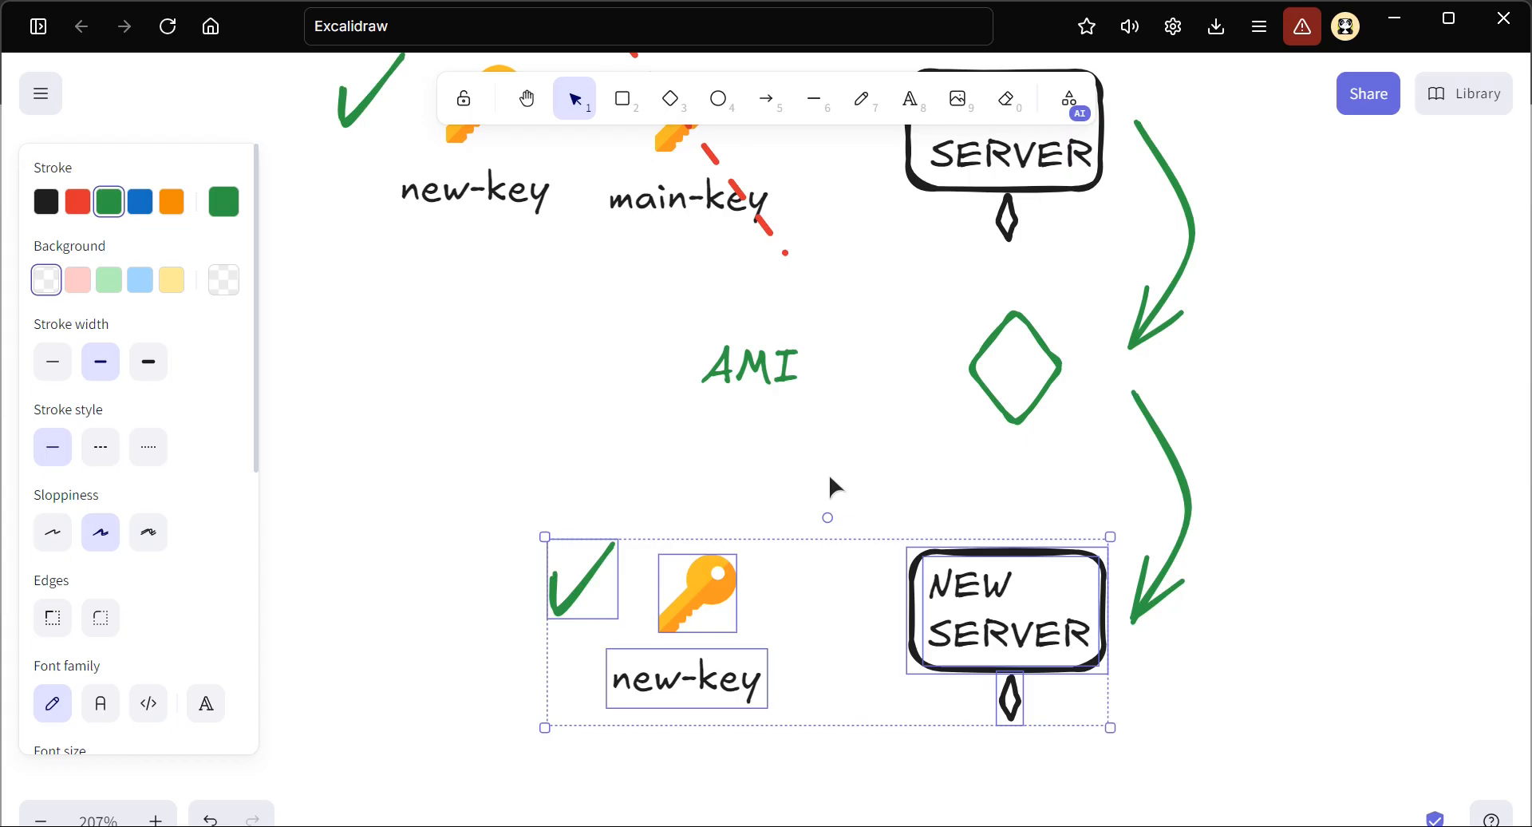
scroll(830, 478, up, 1)
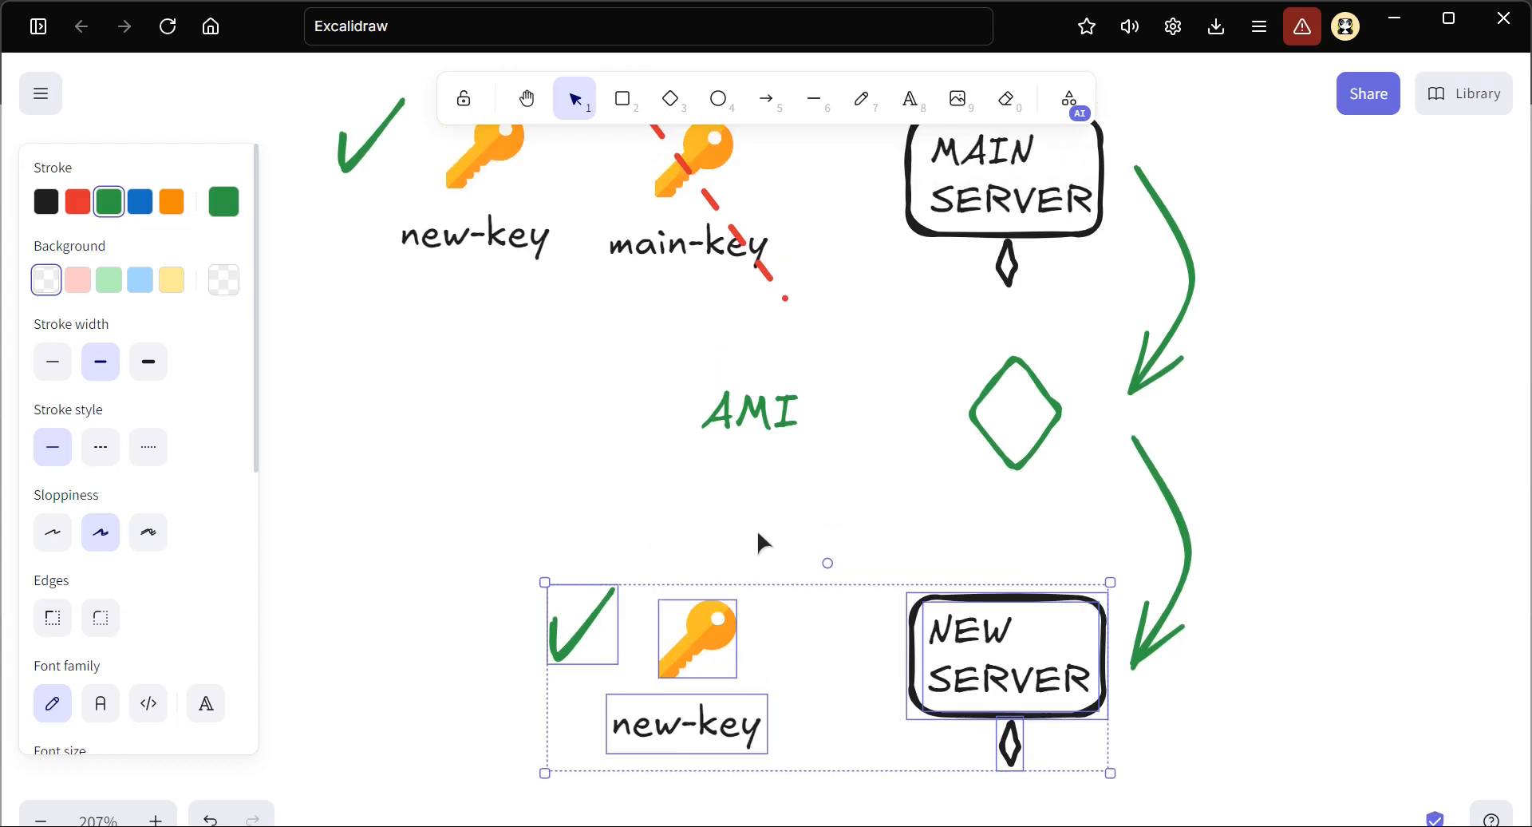
scroll(758, 537, up, 5)
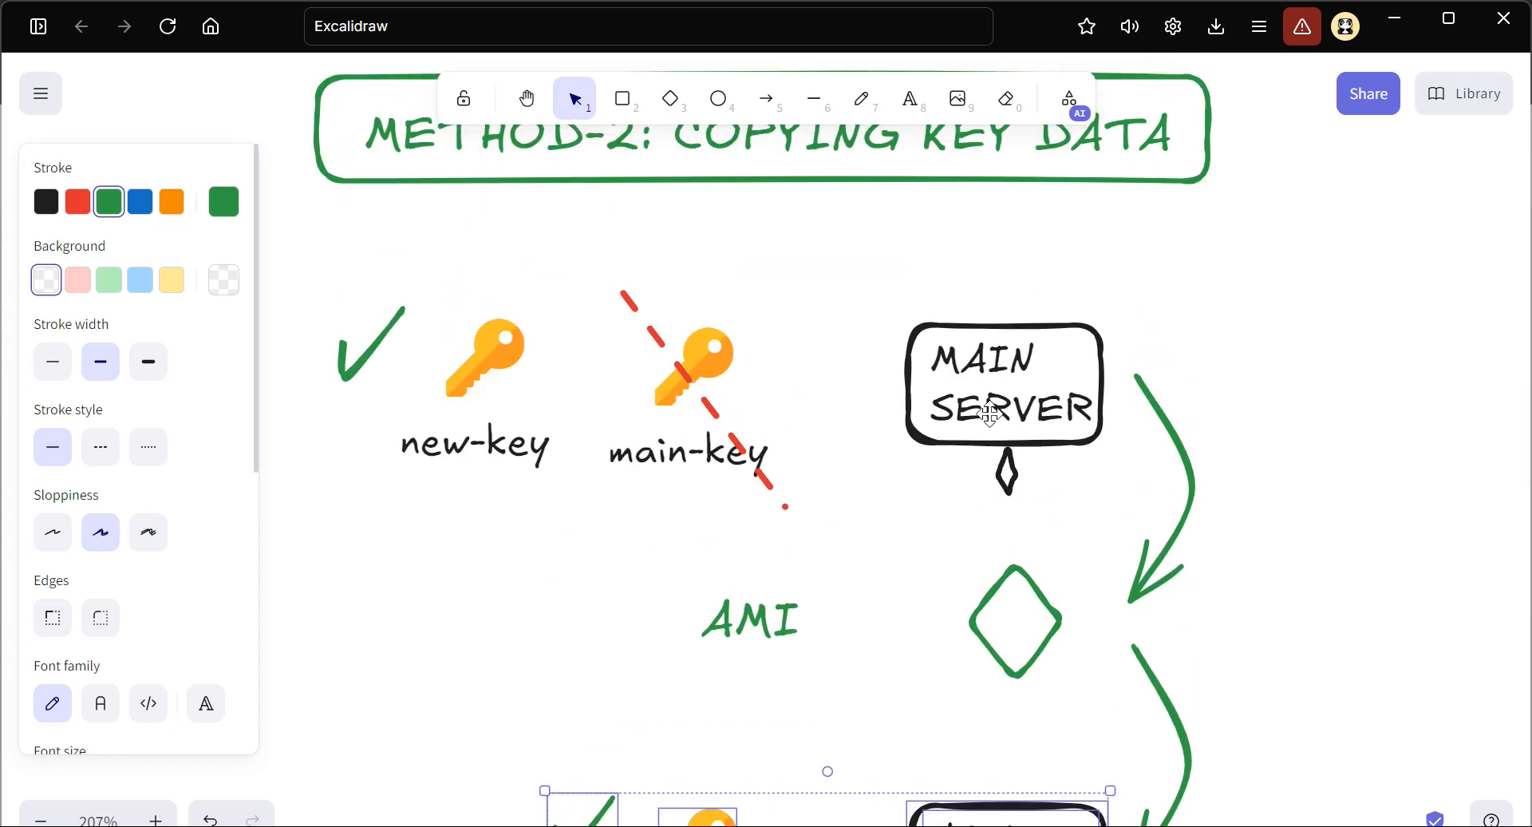
scroll(989, 413, up, 3)
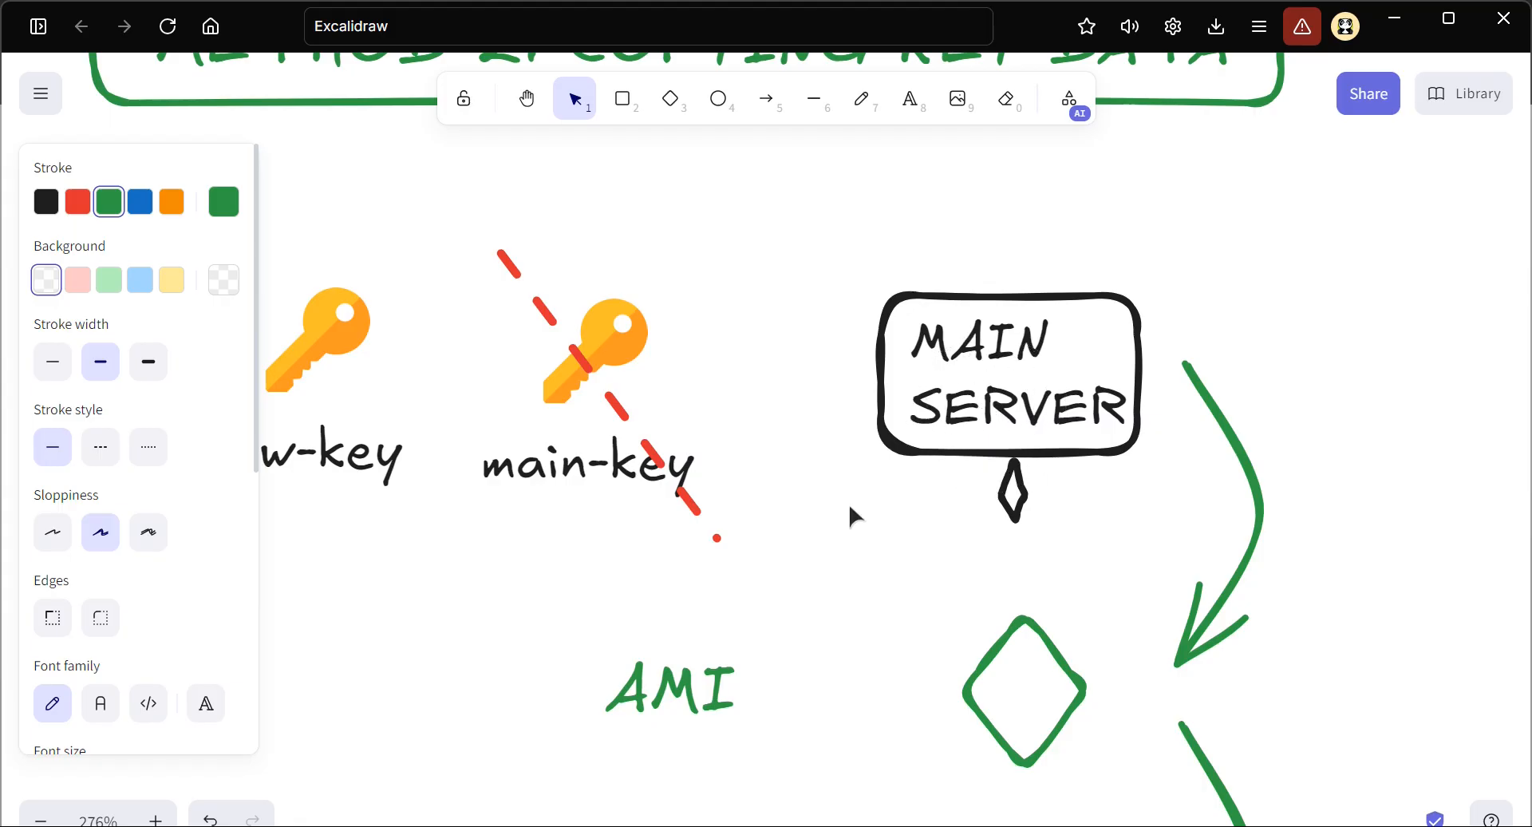
scroll(849, 502, down, 2)
scroll(849, 502, down, 1)
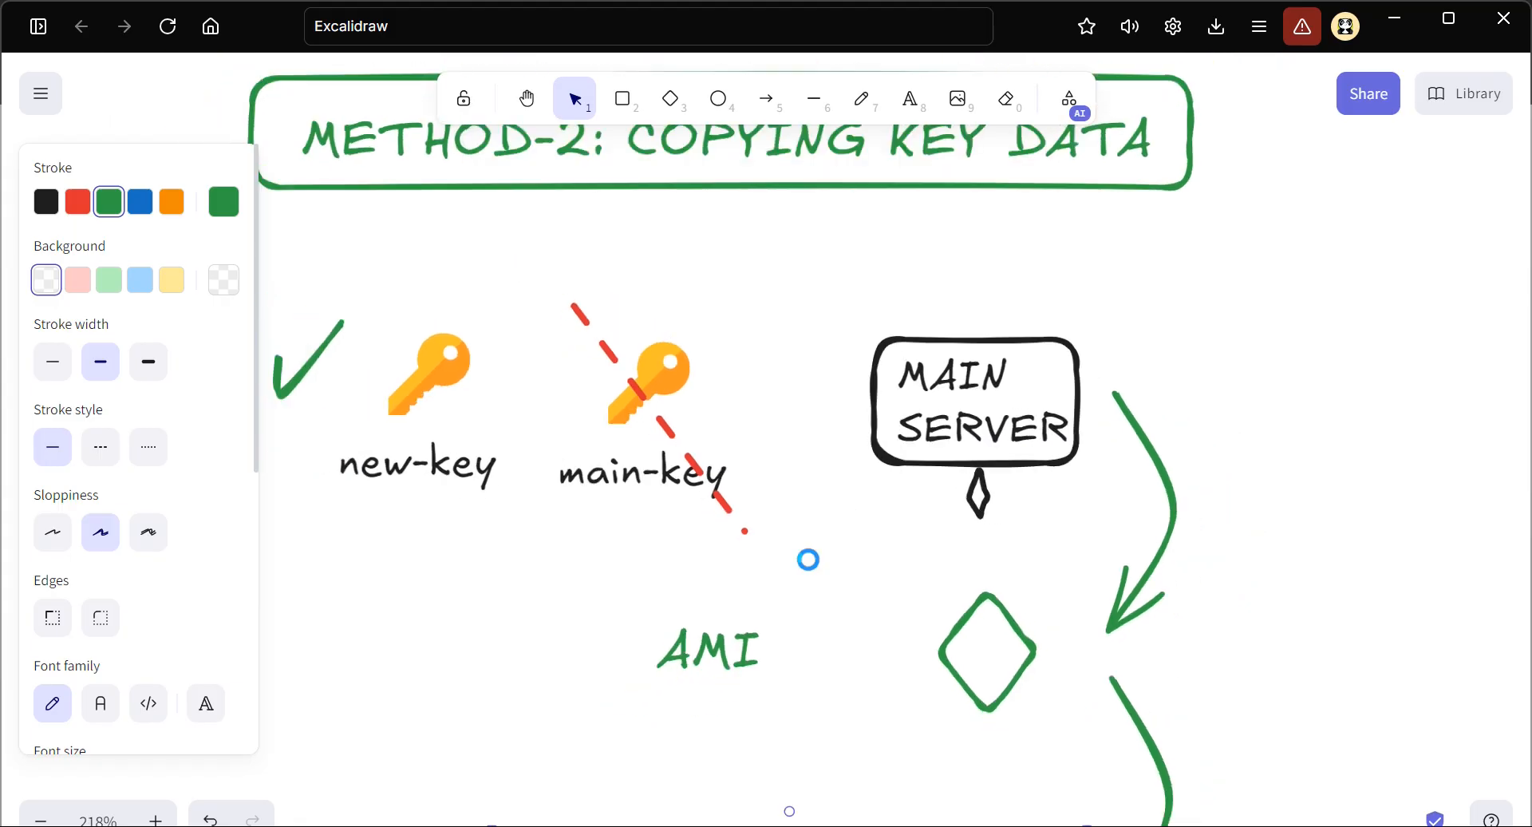
scroll(783, 526, down, 1)
scroll(830, 642, down, 5)
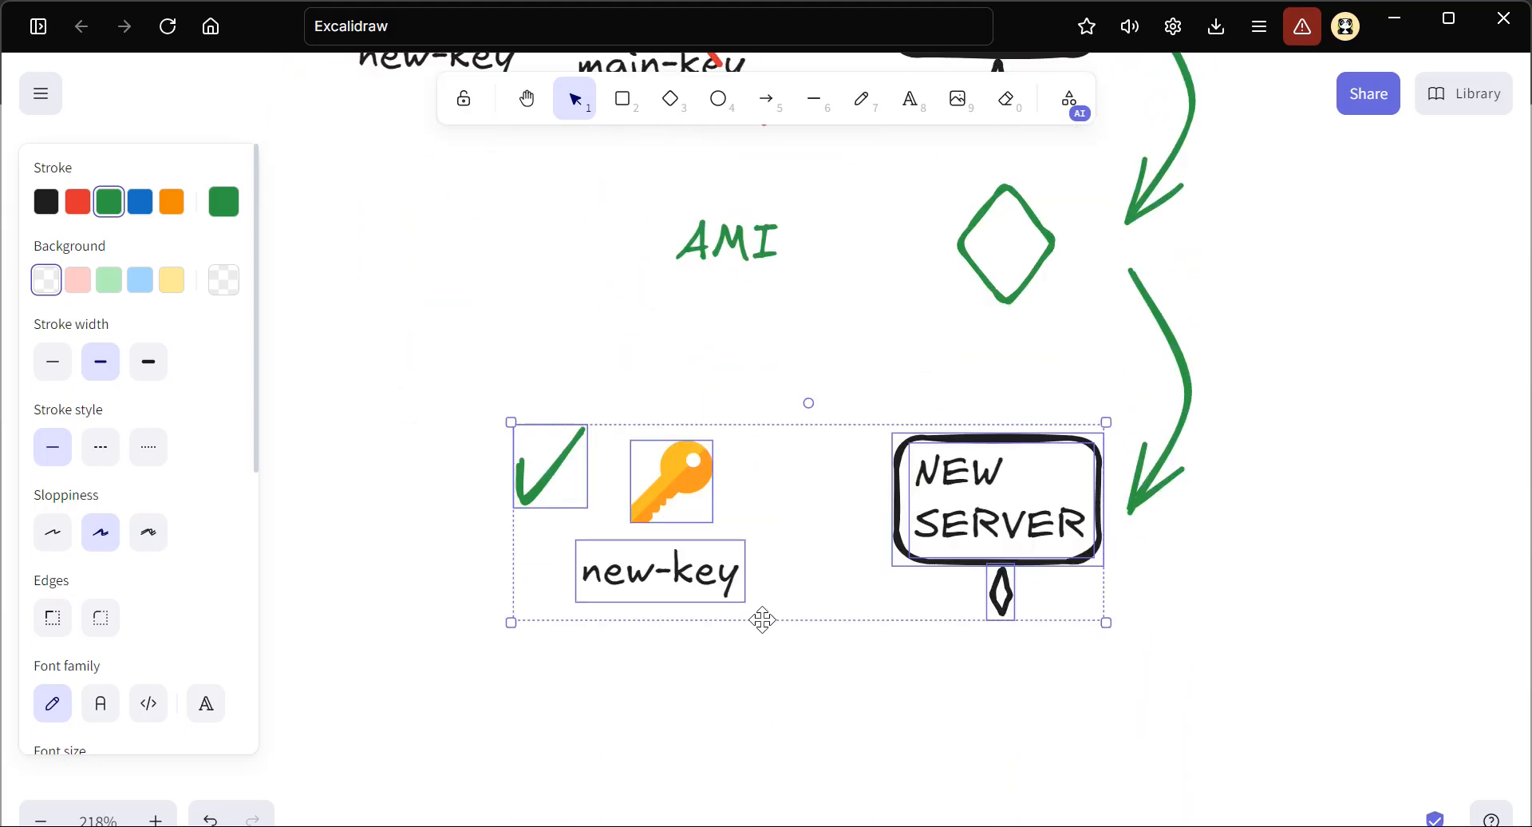
Move the check mark, key icon and new-key label from beside the NEW SERVER to below it
scroll(762, 619, down, 2)
click(788, 529)
drag(777, 470, 481, 229)
drag(633, 341, 1005, 588)
click(772, 460)
Nudge the check mark, key icon and new-key label beneath the NEW SERVER slightly closer to it
scroll(811, 419, up, 3)
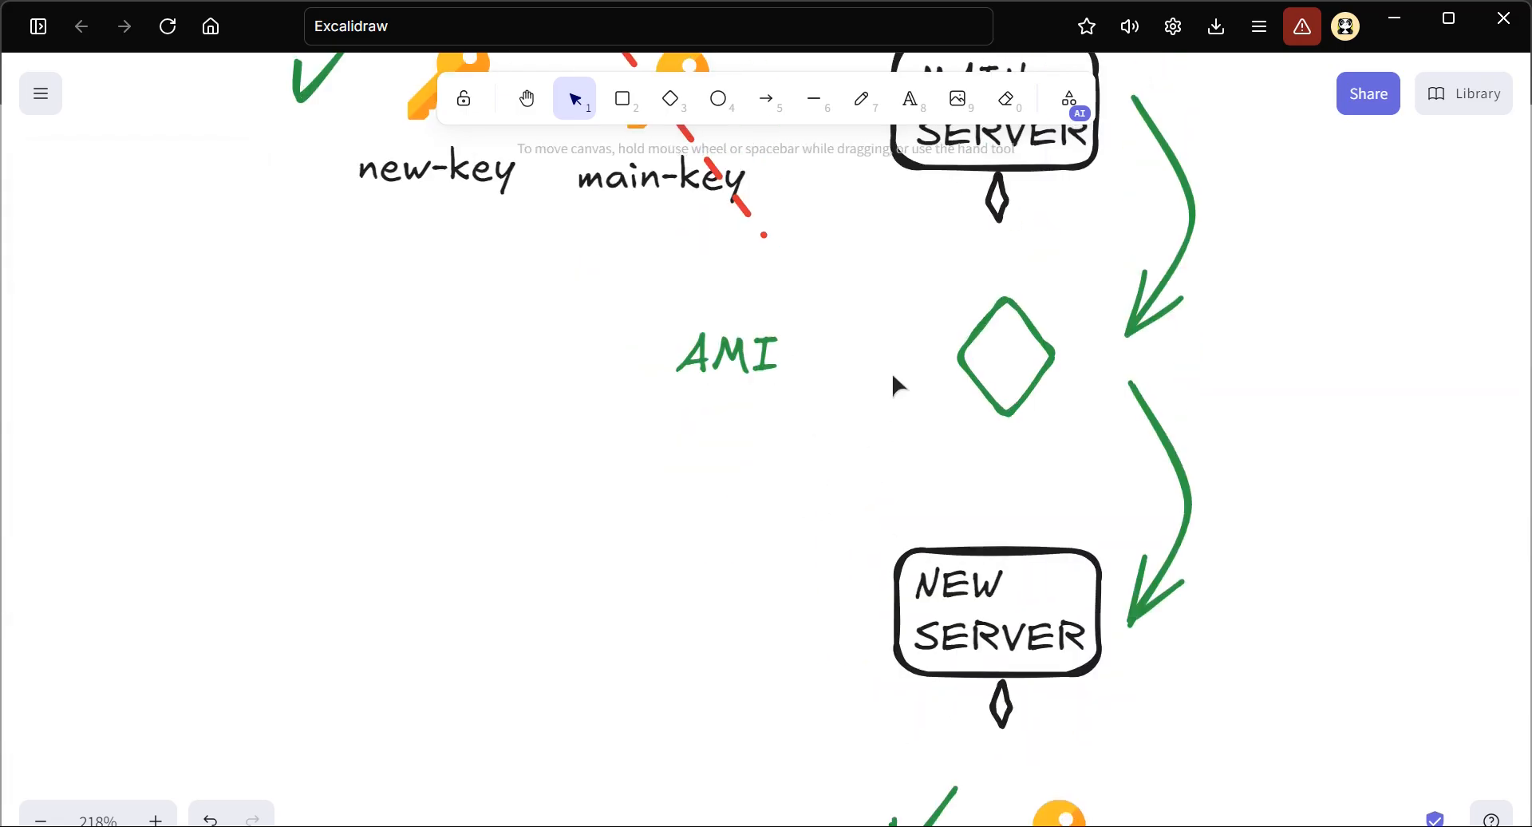
scroll(892, 383, up, 2)
scroll(892, 383, down, 4)
scroll(918, 551, down, 3)
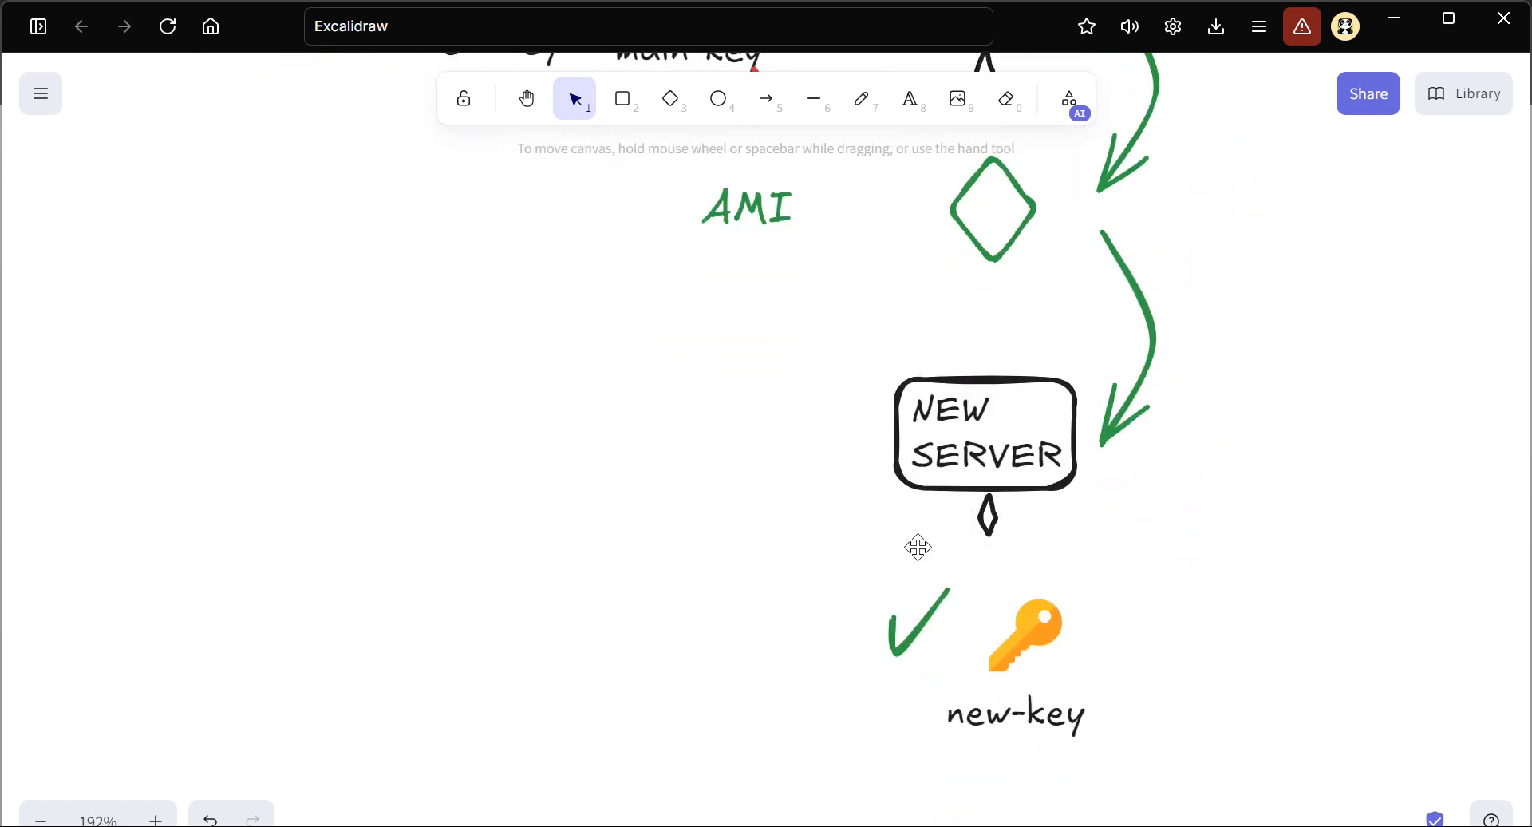
scroll(962, 409, up, 4)
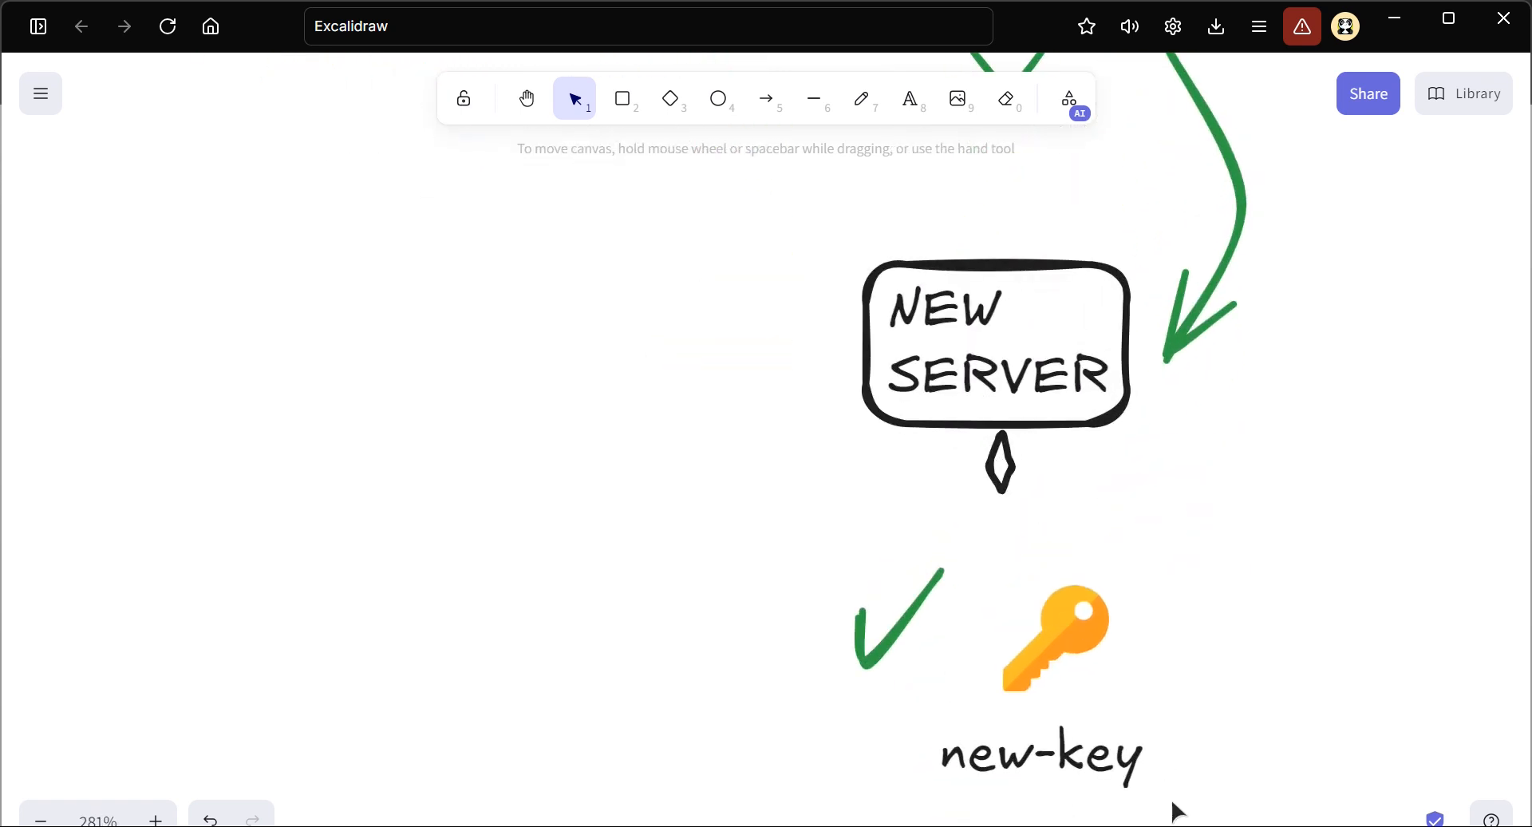
drag(1194, 813, 729, 503)
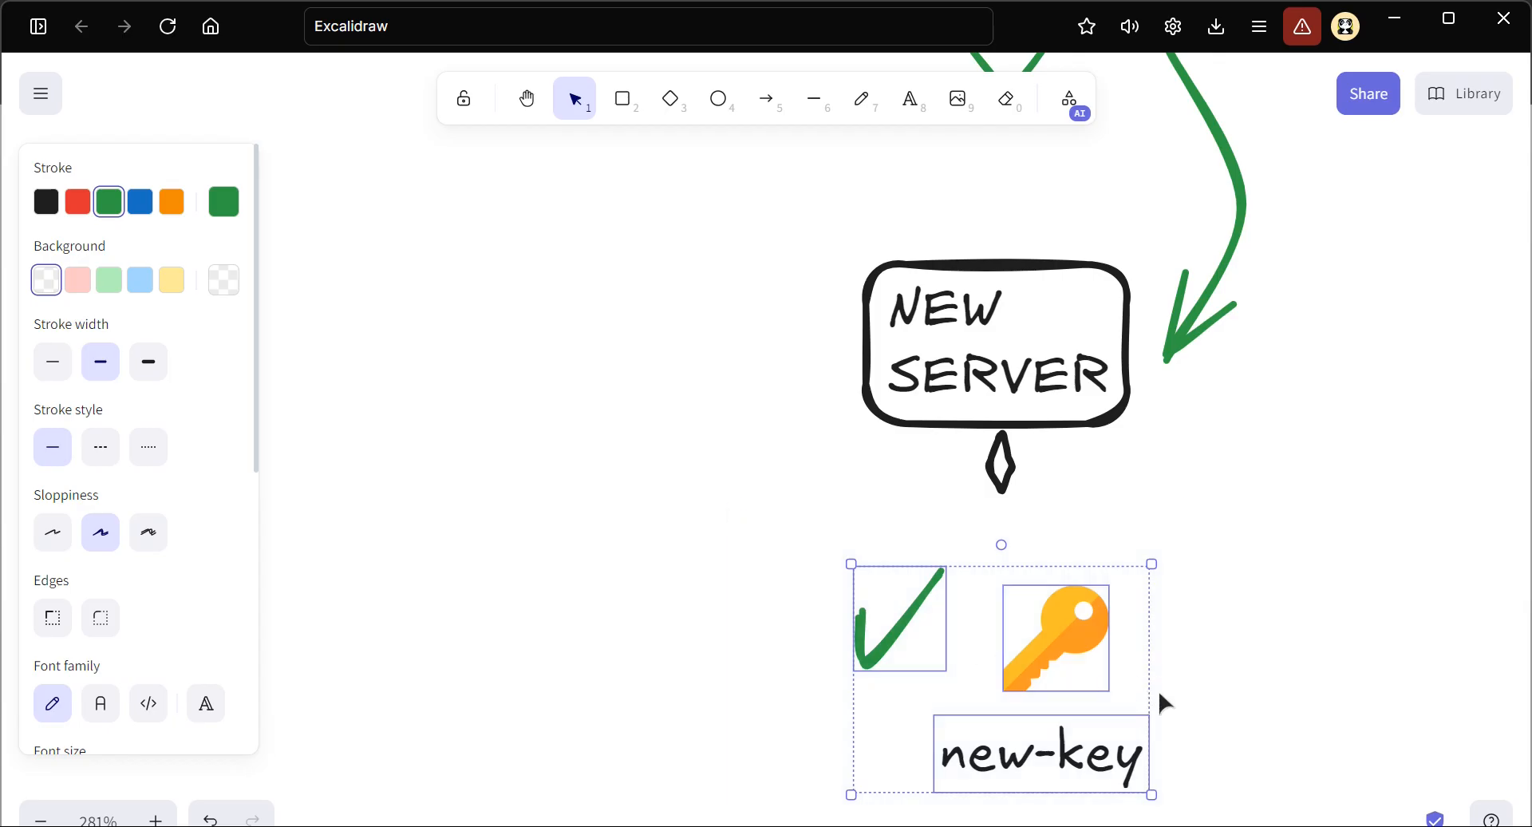
drag(1082, 673, 1086, 665)
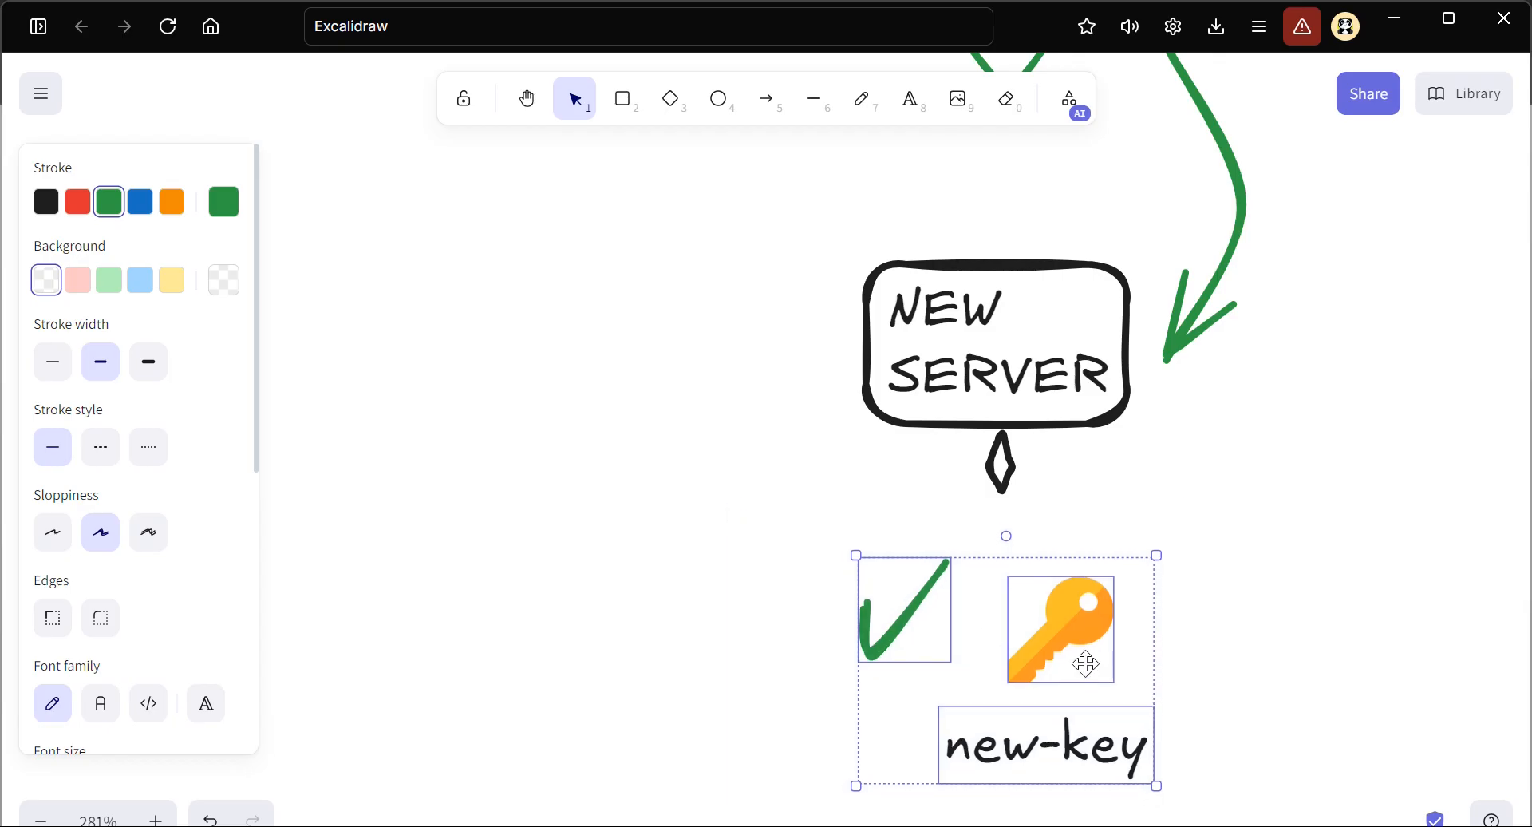
Delete the curved green arrow that points from the AMI to the NEW SERVER
click(811, 482)
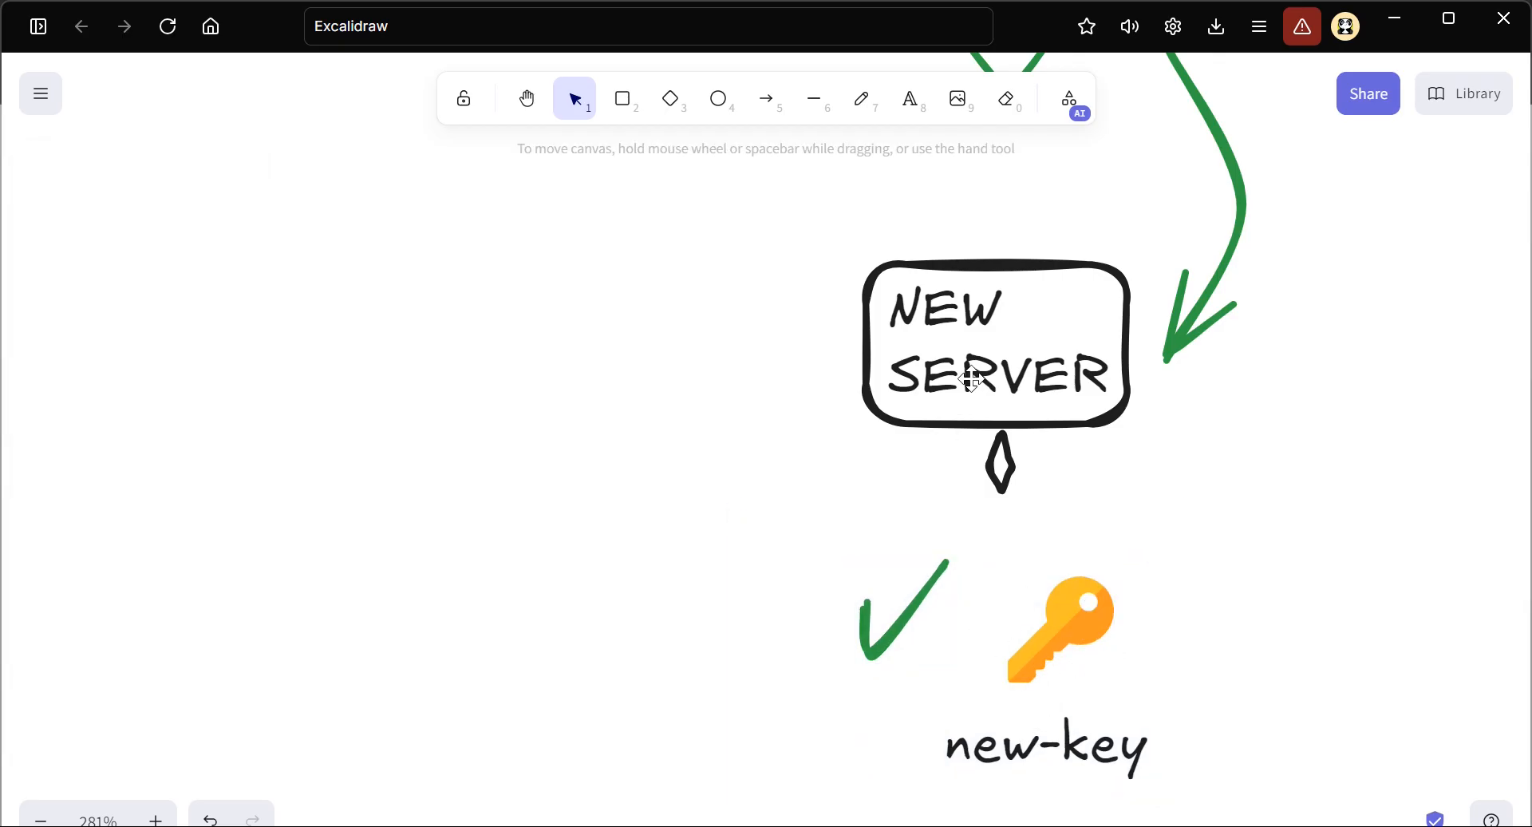
click(1201, 300)
key(Delete)
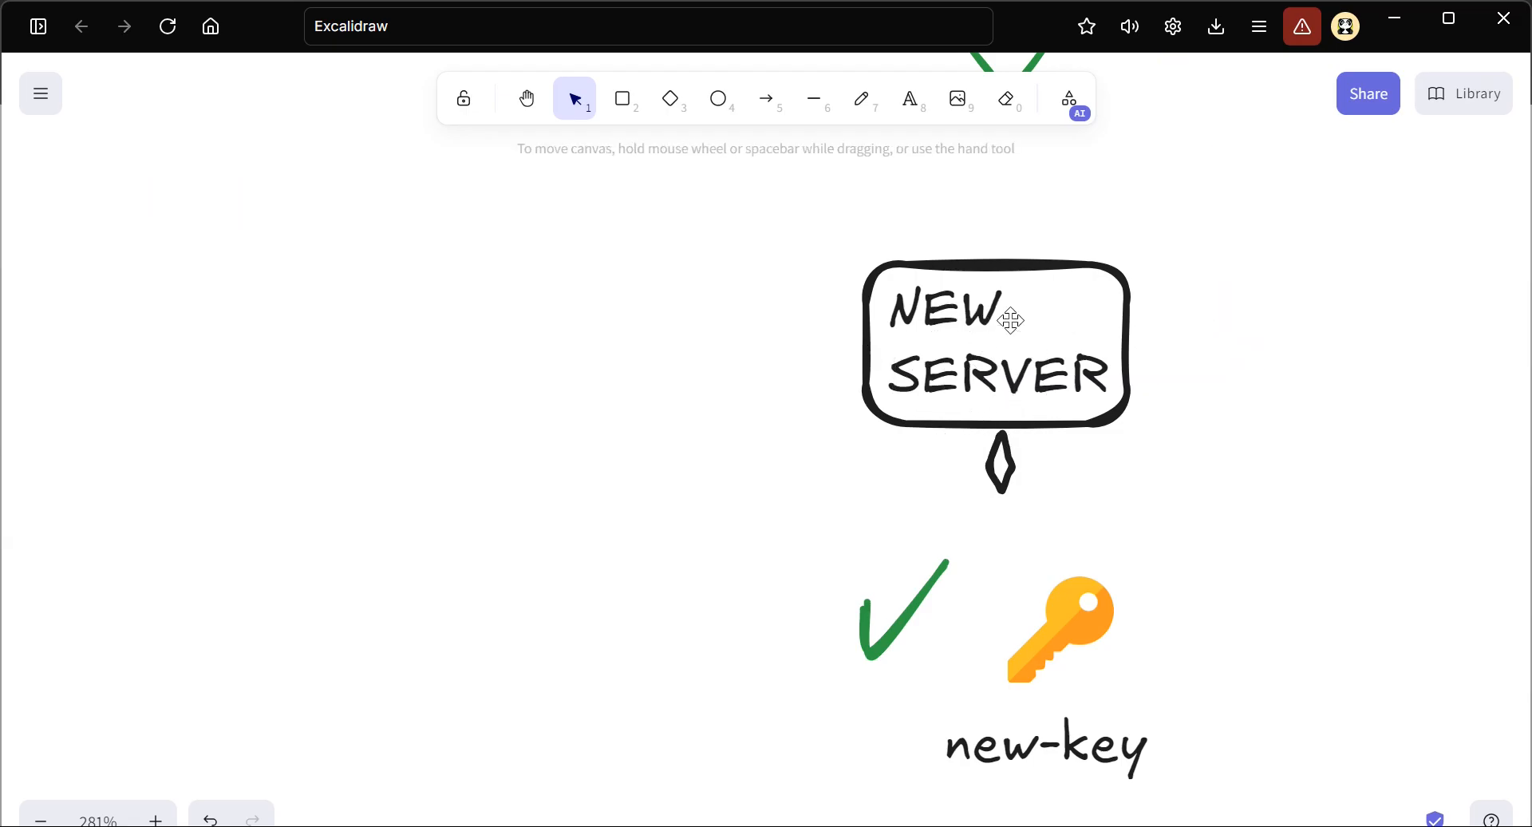
Copy the MAIN SERVER with its crossed-out main-key and place the copy to the left of the NEW SERVER
scroll(764, 336, up, 8)
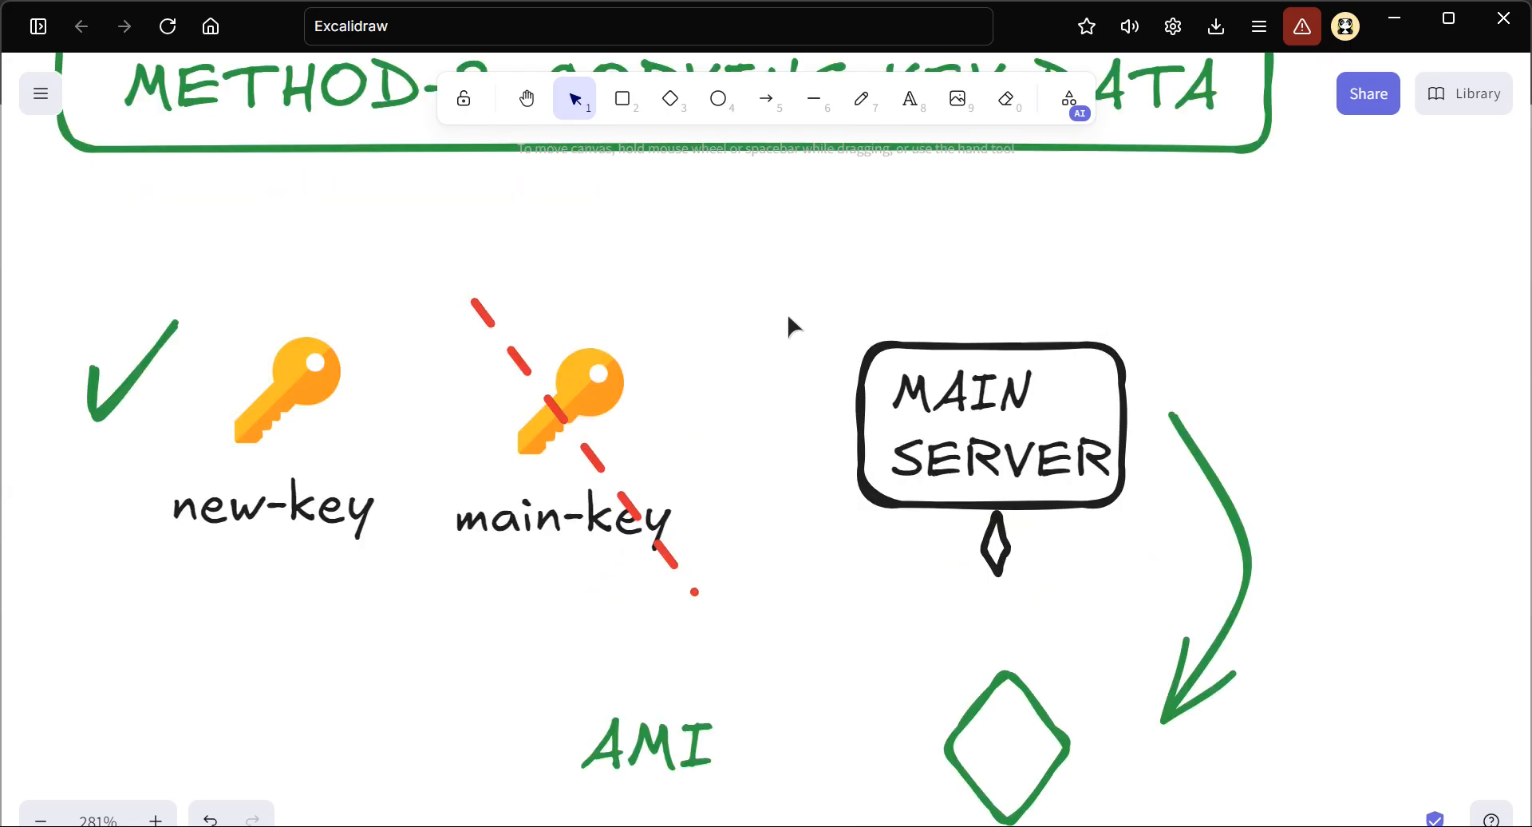
drag(769, 251, 1166, 619)
drag(363, 213, 1154, 630)
scroll(1153, 625, down, 12)
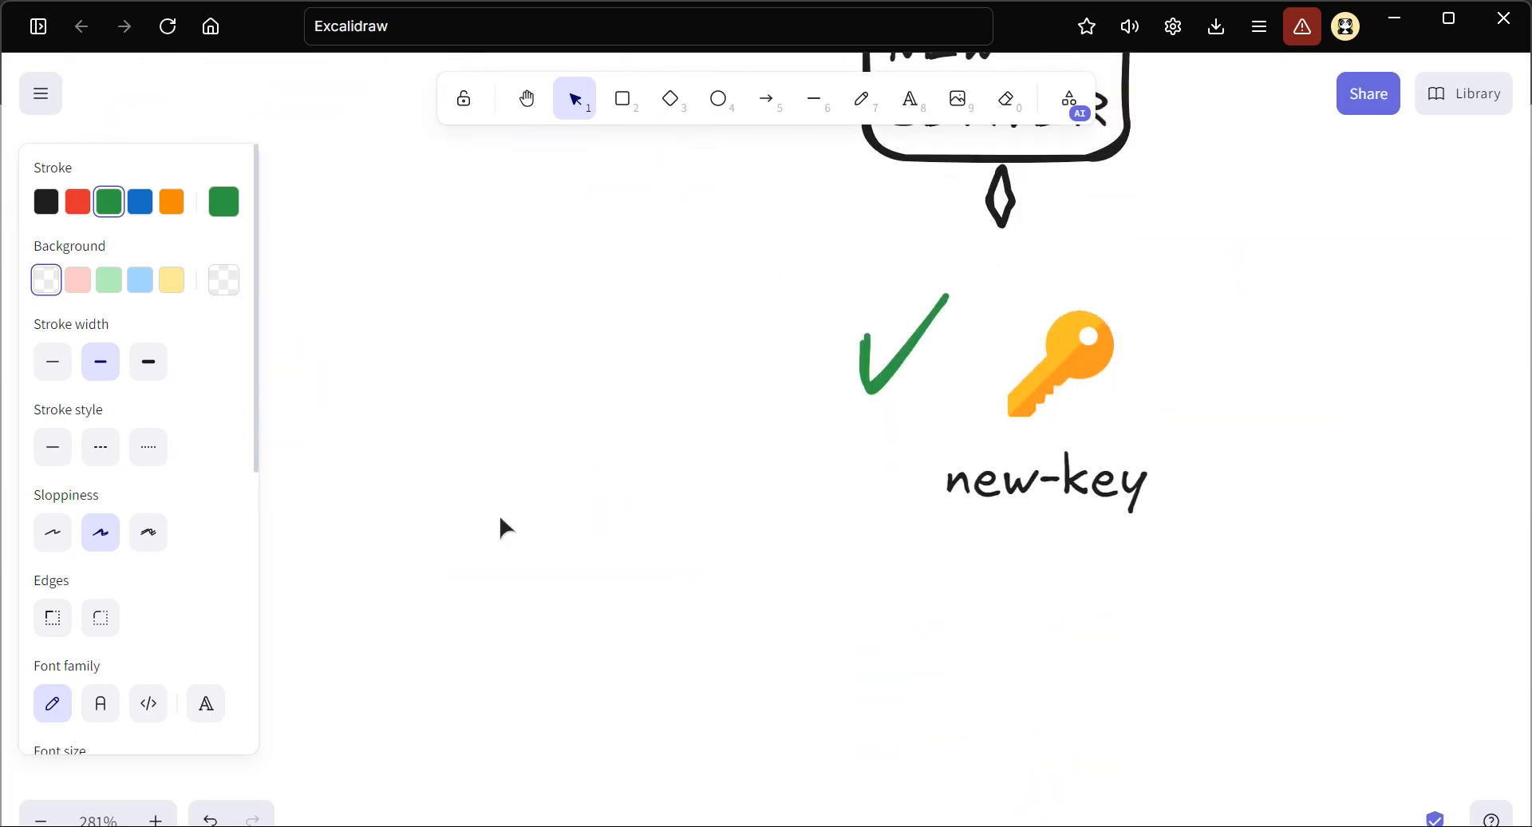
key(ctrl+v)
drag(589, 466, 428, 100)
scroll(576, 443, up, 3)
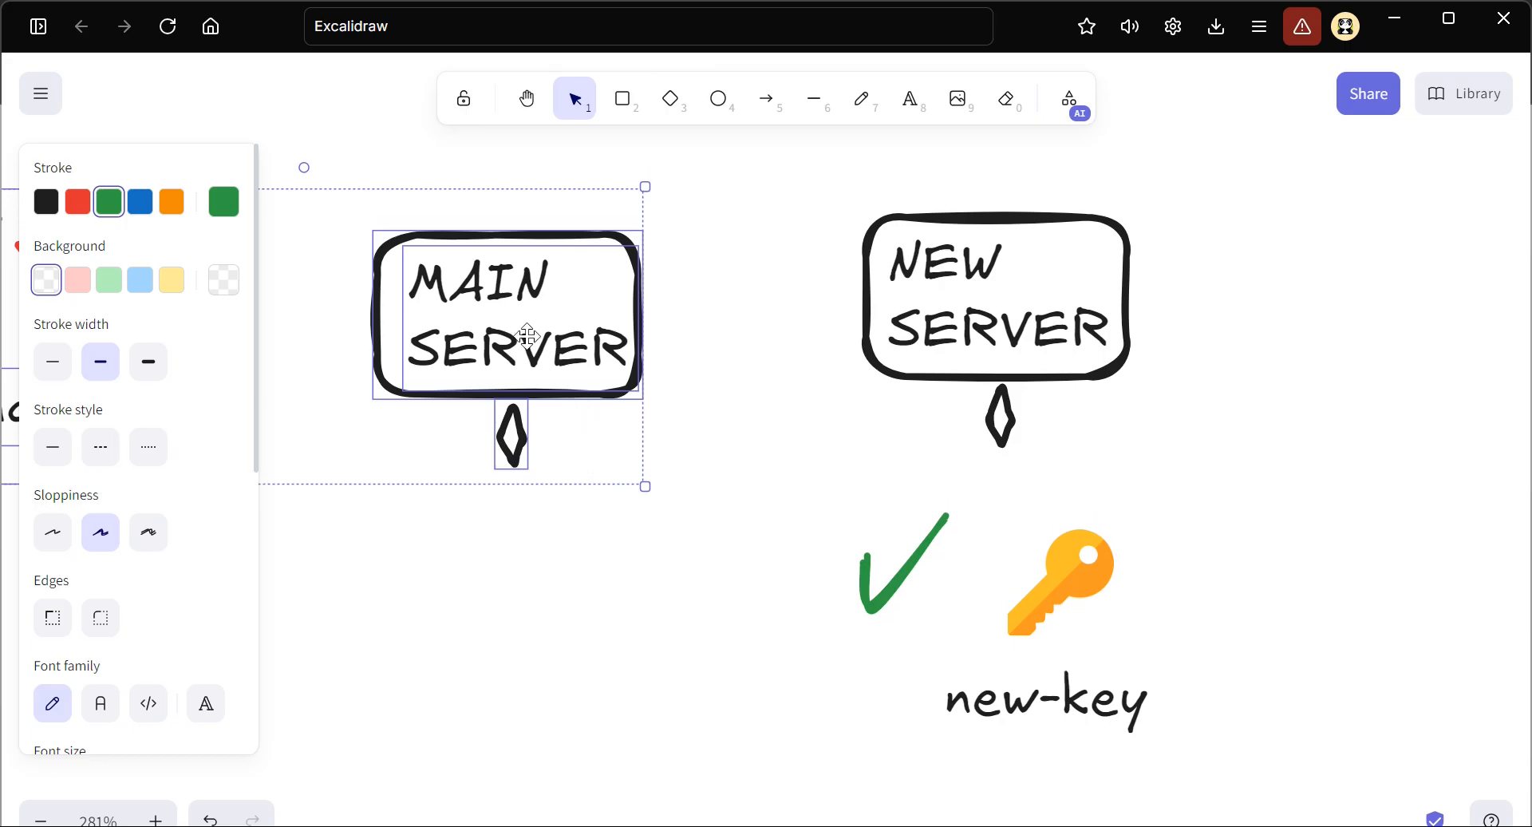
drag(519, 327, 496, 306)
click(564, 611)
Move the crossed-out main-key group beneath the copied MAIN SERVER and line it up with the server
scroll(564, 611, left, 3)
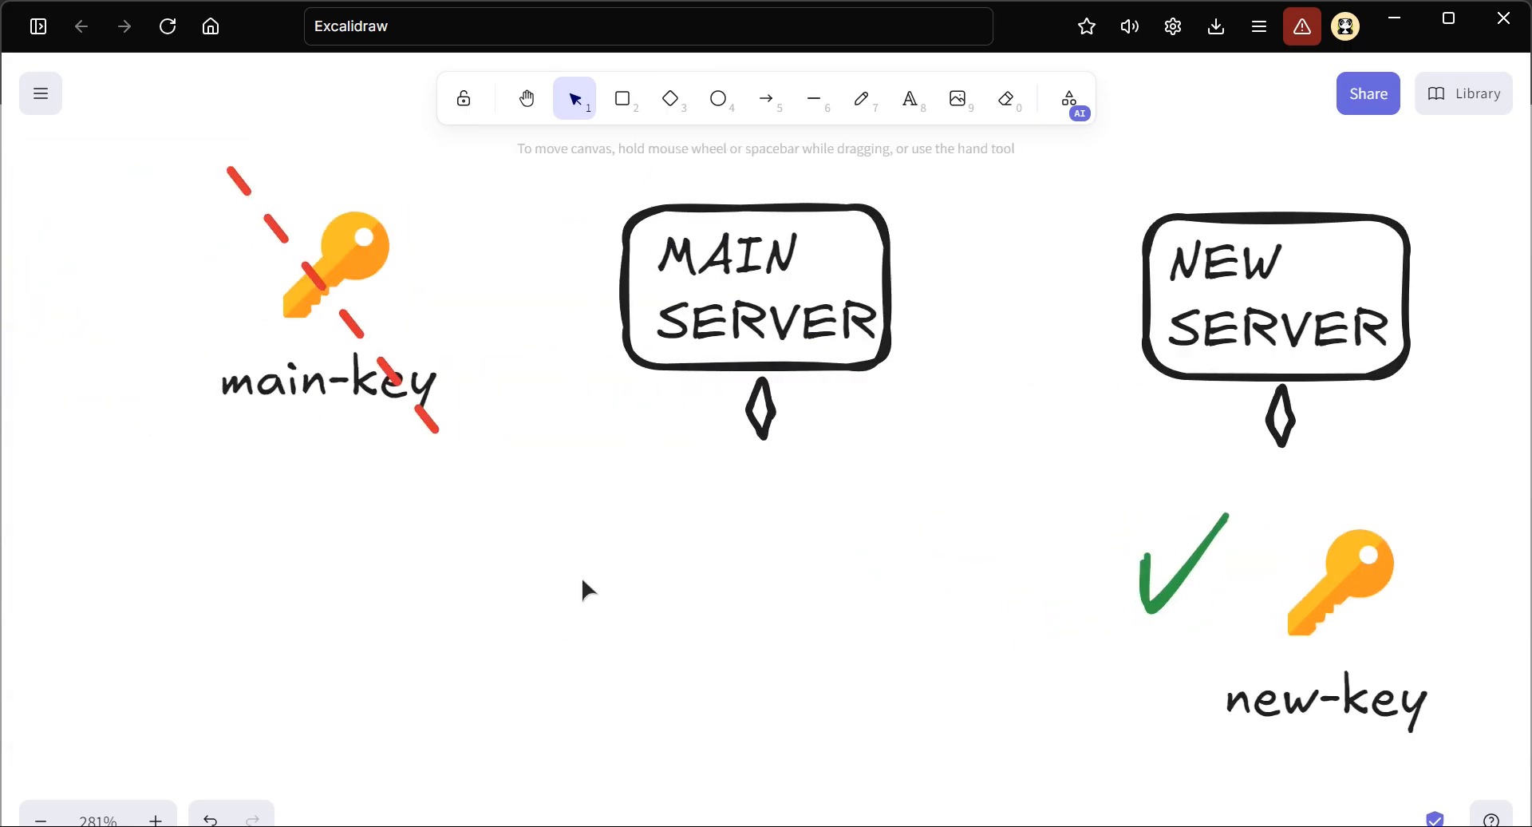
drag(599, 537, 177, 131)
drag(406, 293, 867, 613)
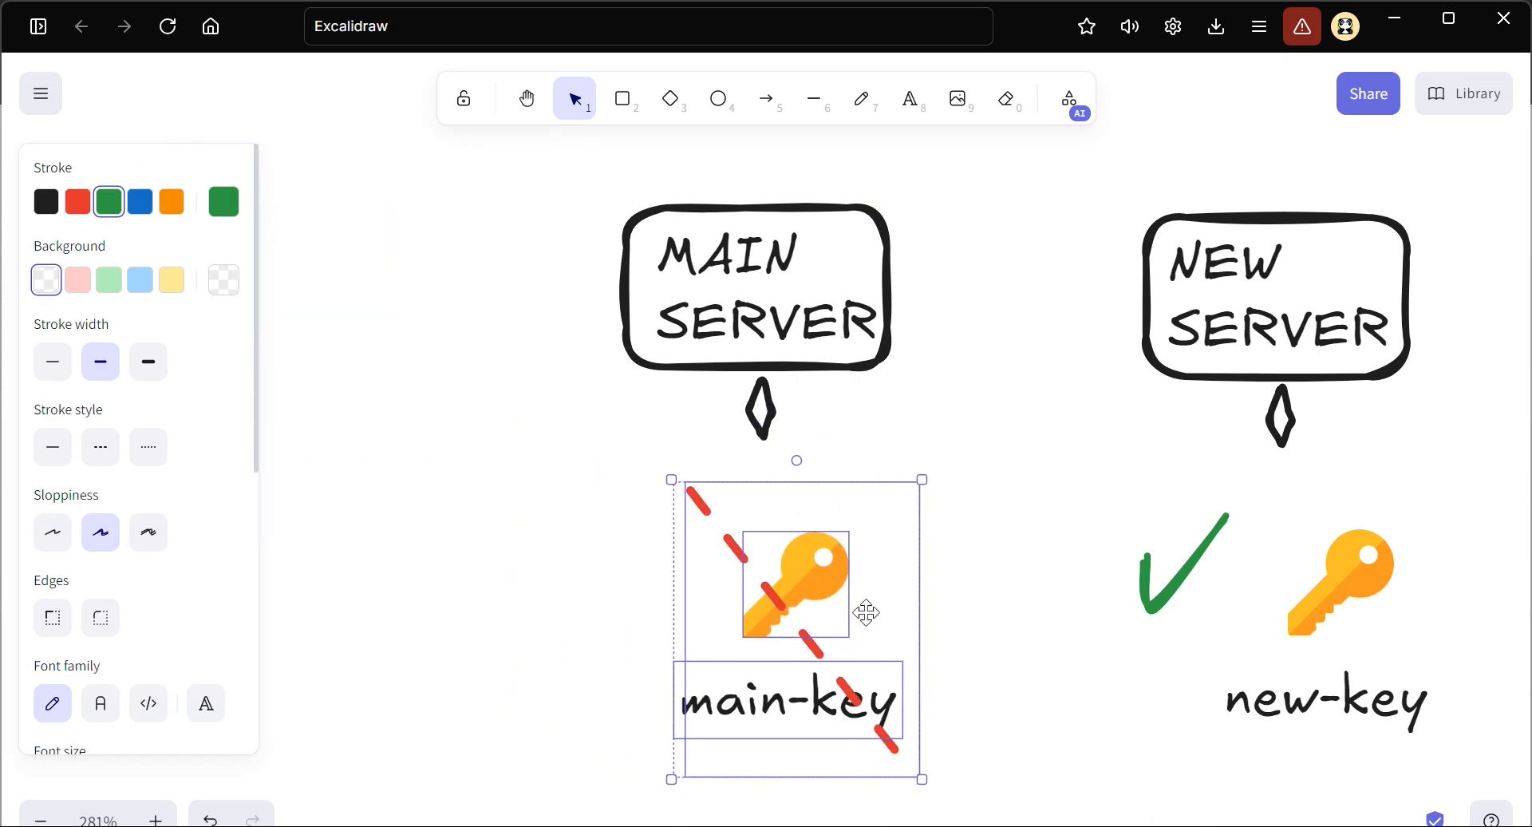
click(521, 518)
drag(518, 433, 962, 771)
drag(838, 675, 796, 662)
click(974, 633)
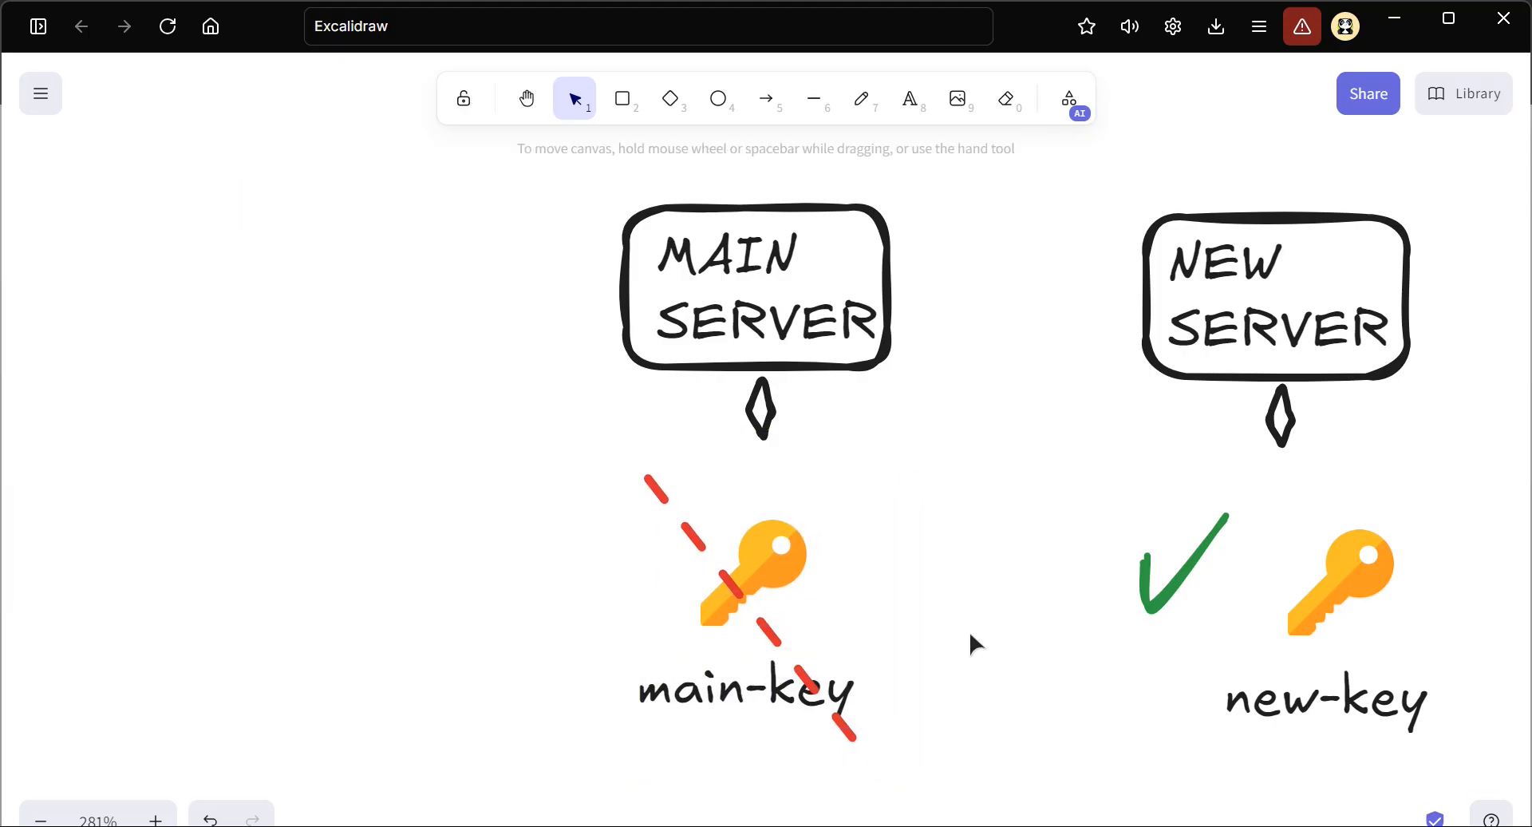
Draw a green arrow from the new-key's check mark toward the crossed-out main-key
scroll(889, 606, right, 3)
scroll(726, 565, right, 3)
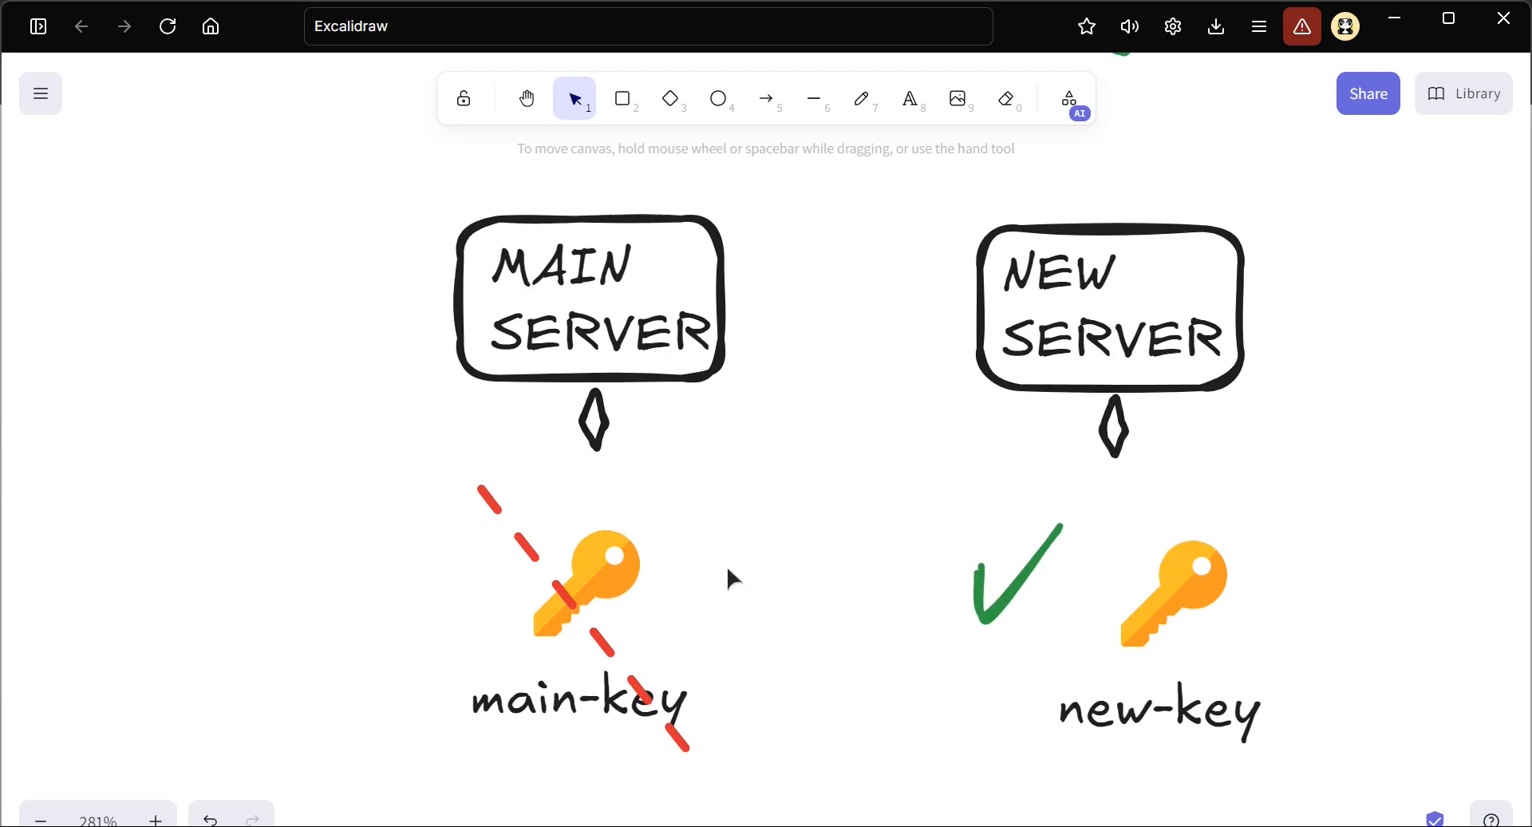
scroll(715, 520, up, 1)
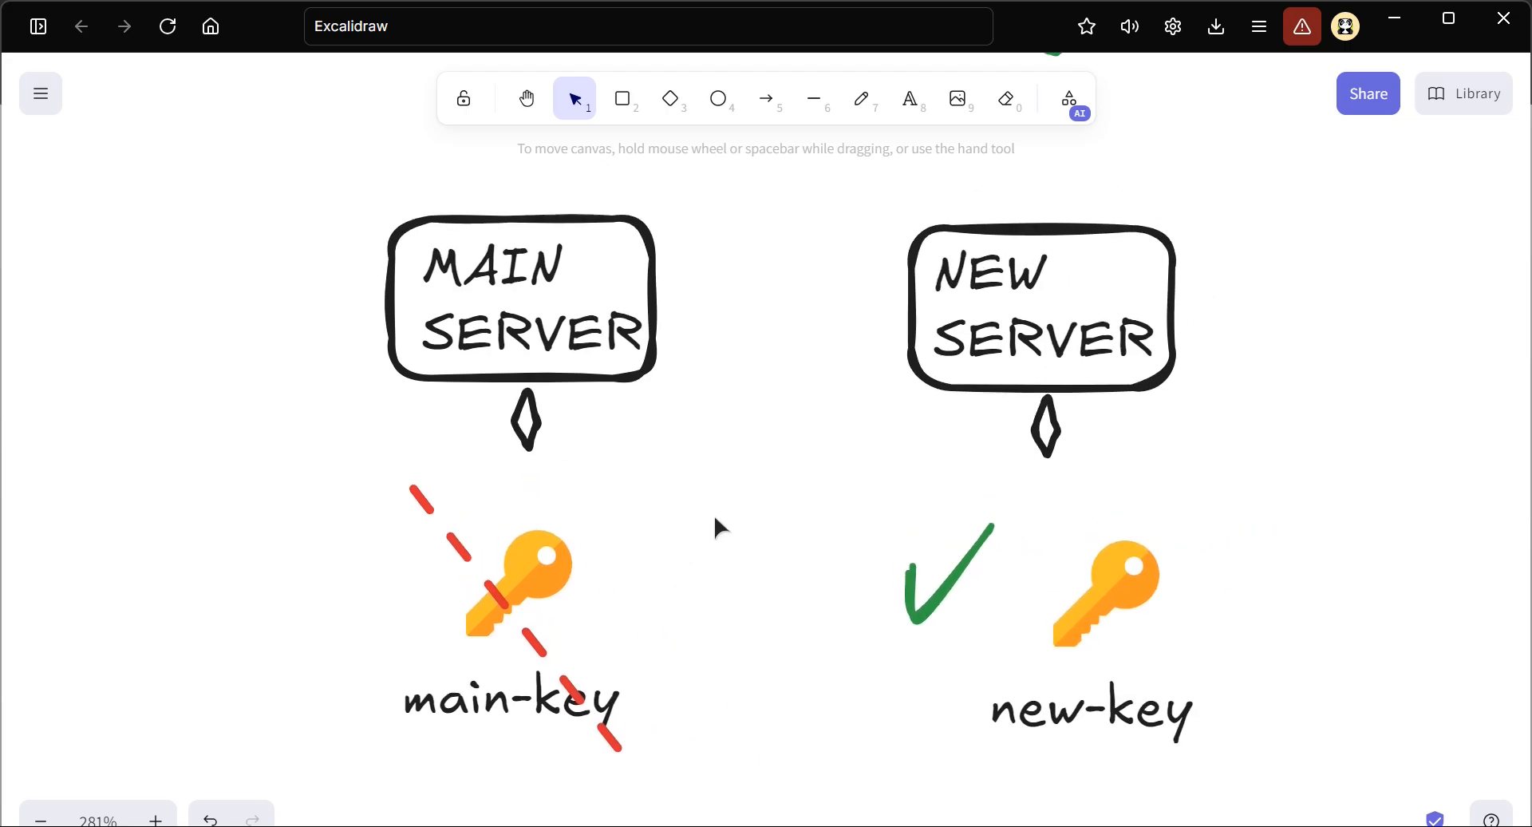
click(764, 110)
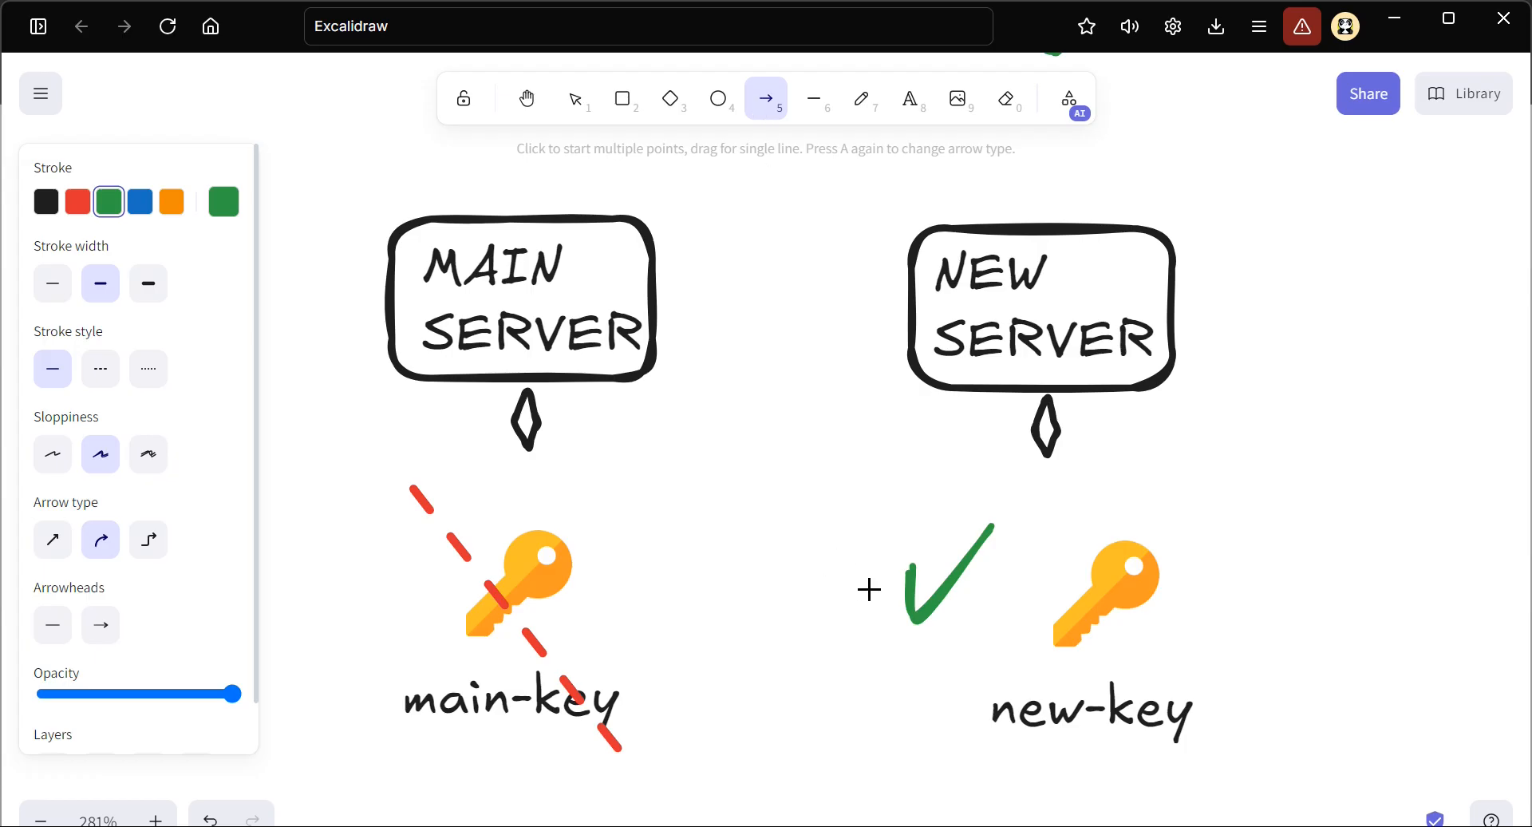
drag(821, 586, 665, 590)
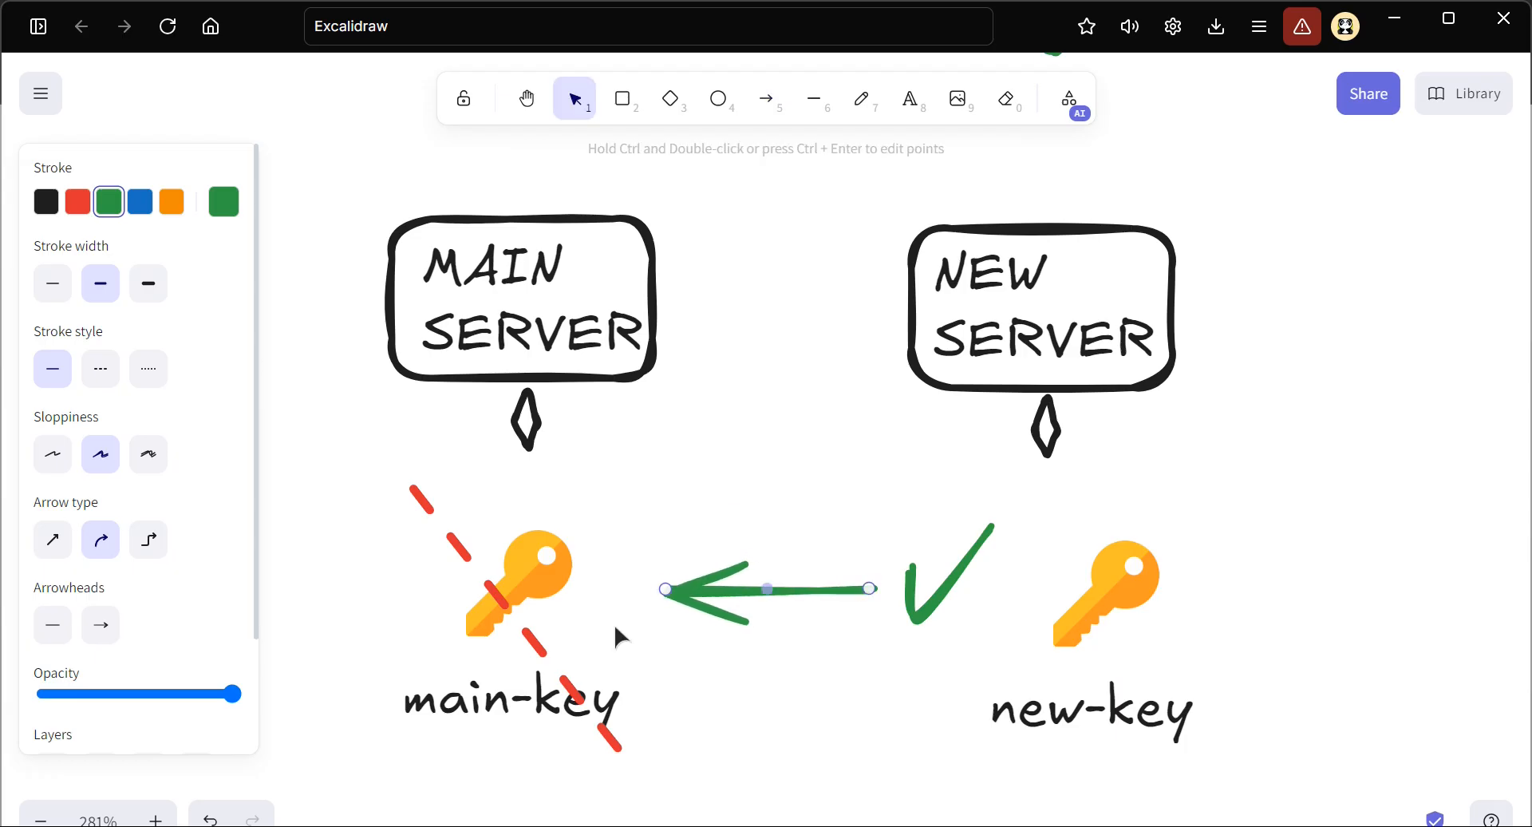
Move both key groups, the check mark and the arrow further down to leave space below the servers
scroll(615, 624, down, 2)
drag(288, 373, 1315, 725)
drag(1115, 585, 1124, 826)
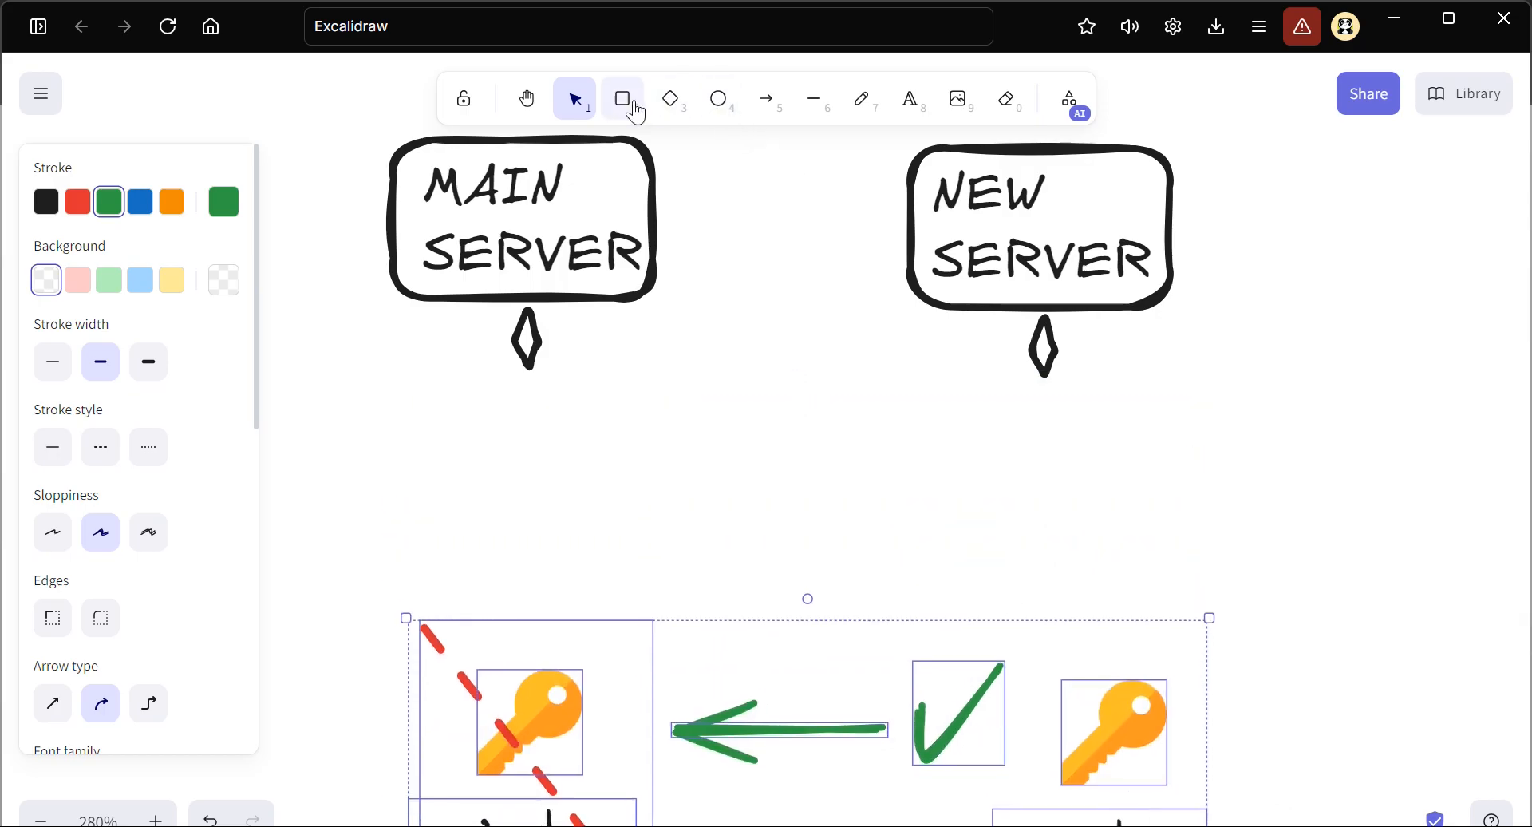
Draw a green diamond below the copied MAIN SERVER and place a duplicate of it below the NEW SERVER
click(670, 99)
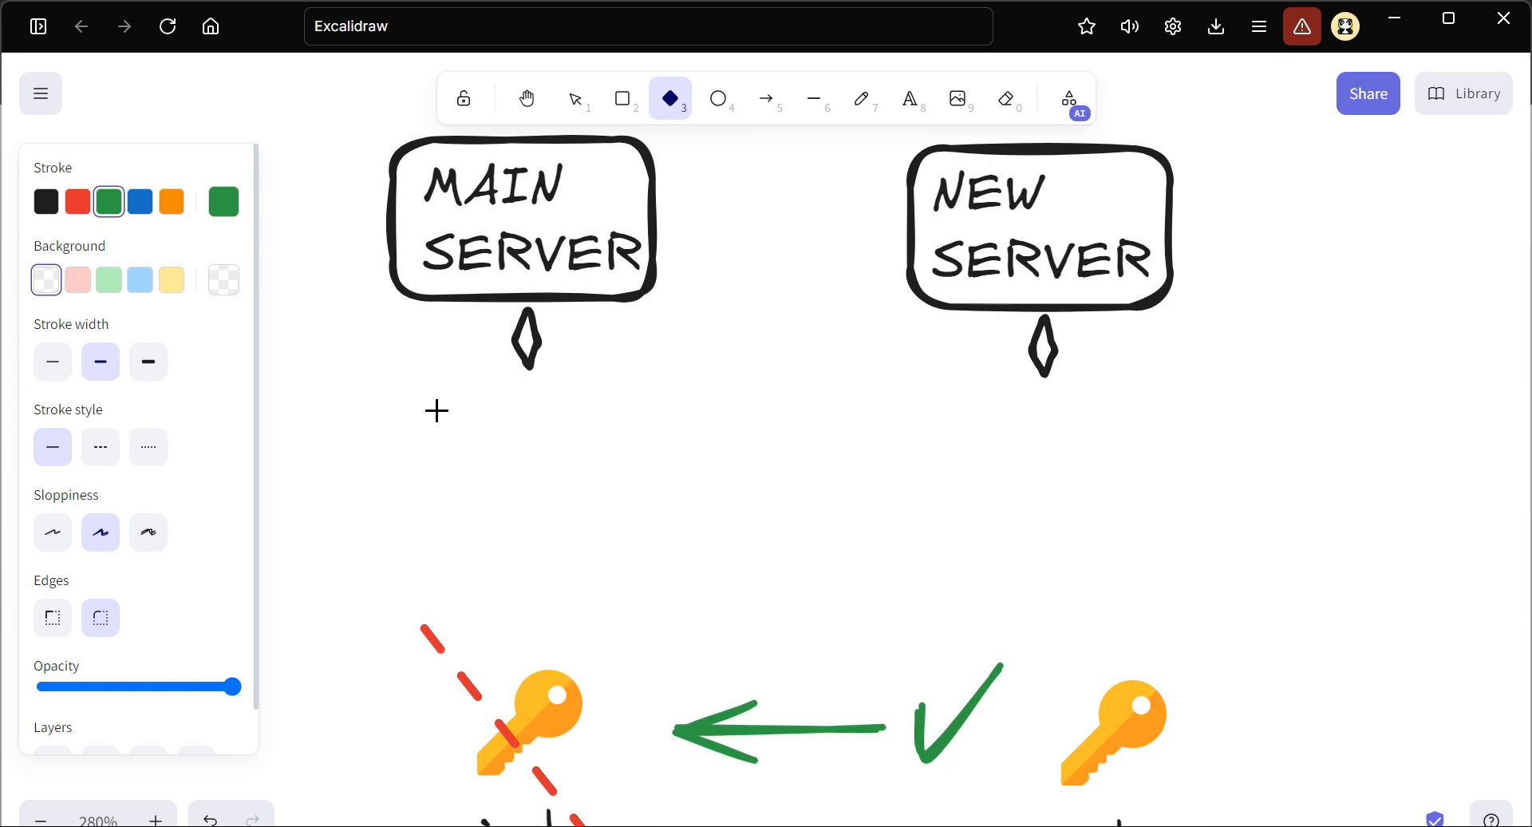
drag(436, 409, 681, 564)
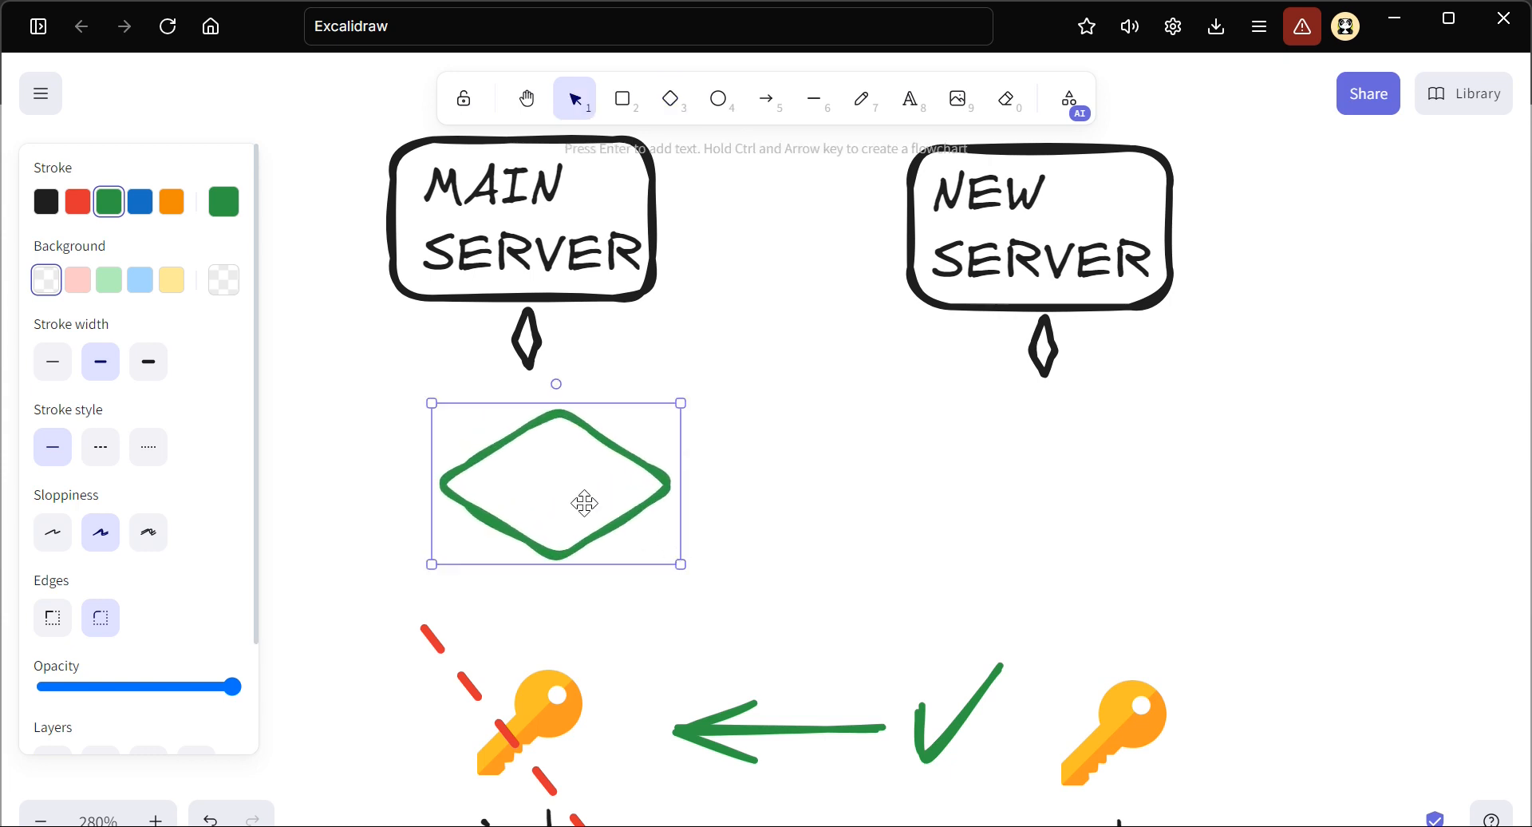
drag(576, 500, 1043, 500)
key(ctrl+v)
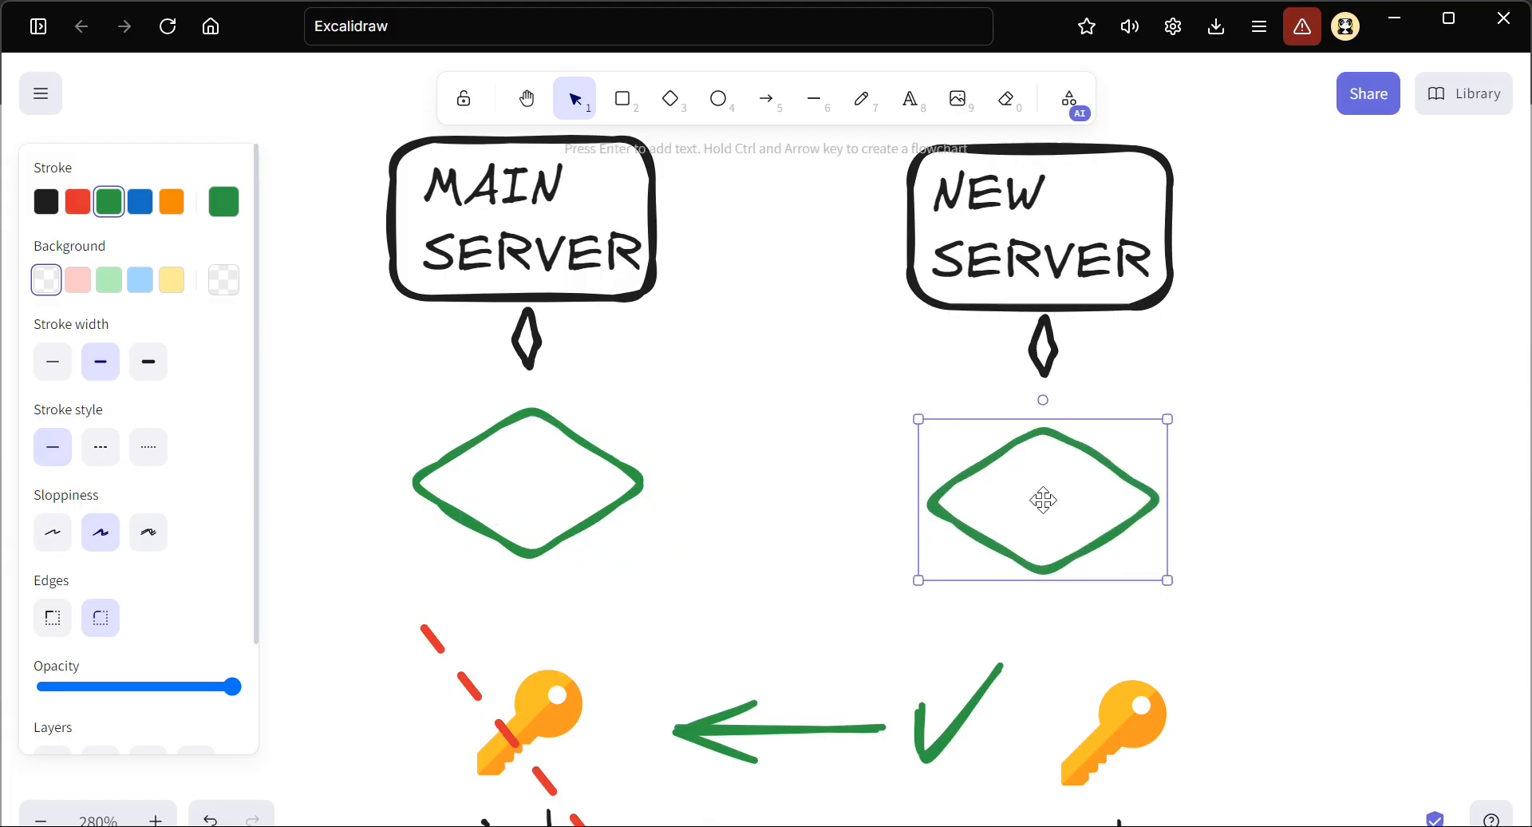
Add the text "EBS-MAIN" and fit it inside the diamond below the MAIN SERVER
click(911, 99)
click(629, 577)
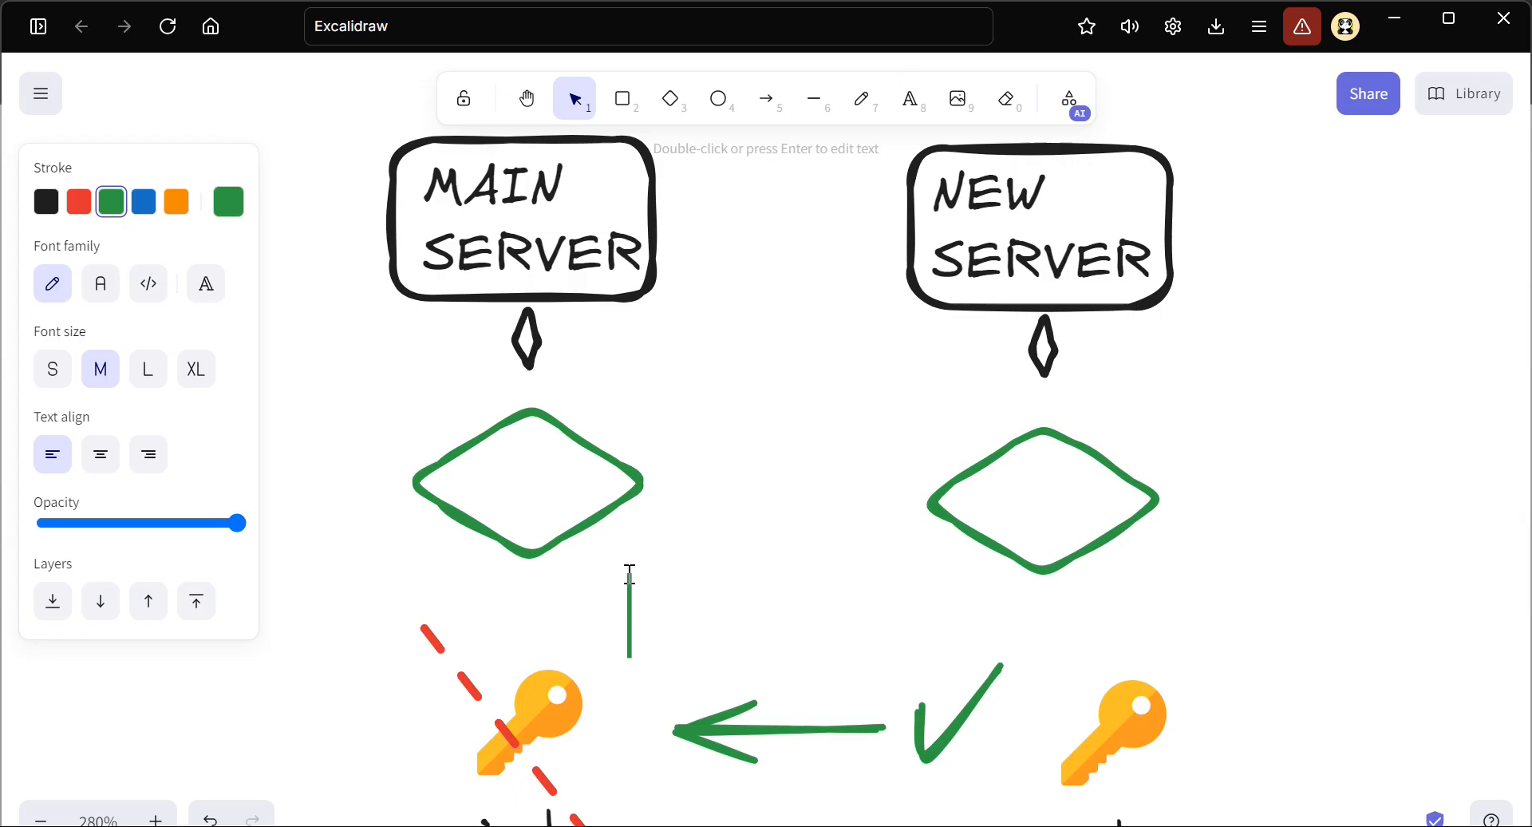
text(EBS-MAIN)
key(Escape)
drag(618, 568, 780, 605)
drag(865, 638, 529, 495)
drag(632, 508, 536, 483)
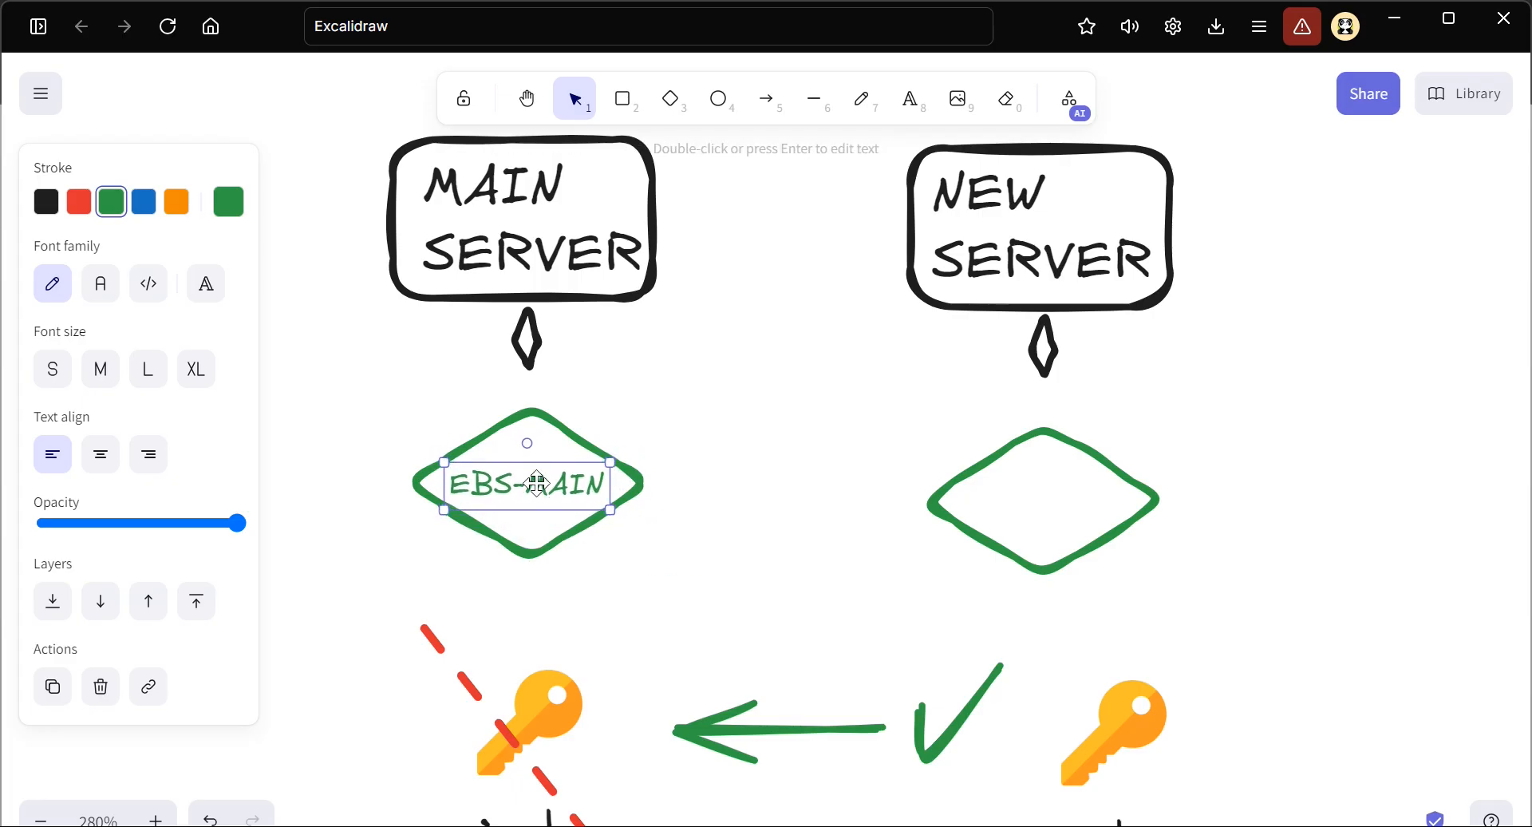
Recolor the MAIN SERVER and its diamond green, and the NEW SERVER and its diamond red
click(332, 137)
drag(332, 138, 776, 601)
click(114, 203)
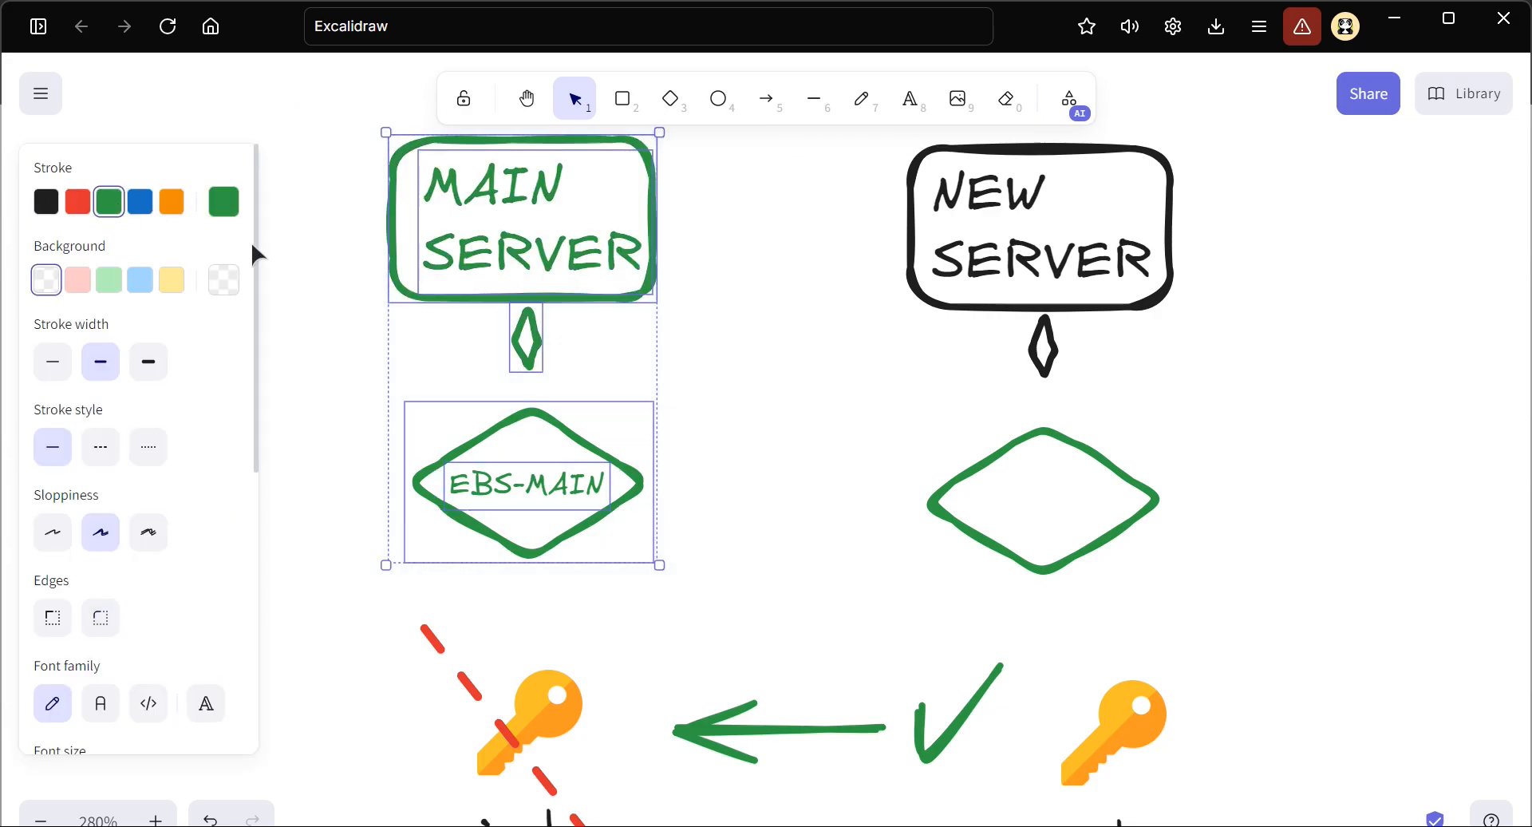
click(732, 322)
drag(1236, 125, 834, 601)
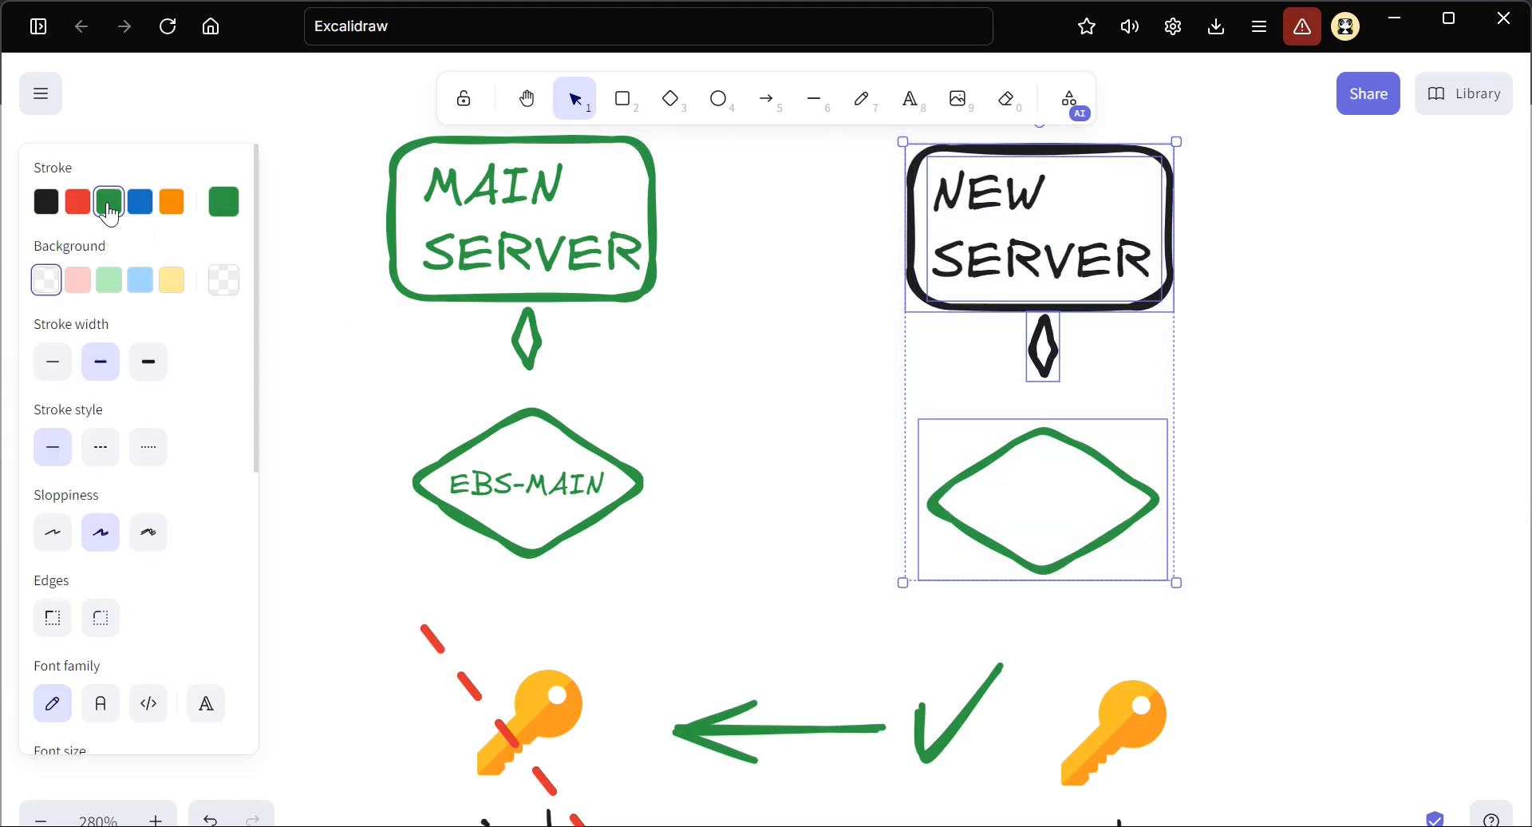
click(77, 201)
click(633, 425)
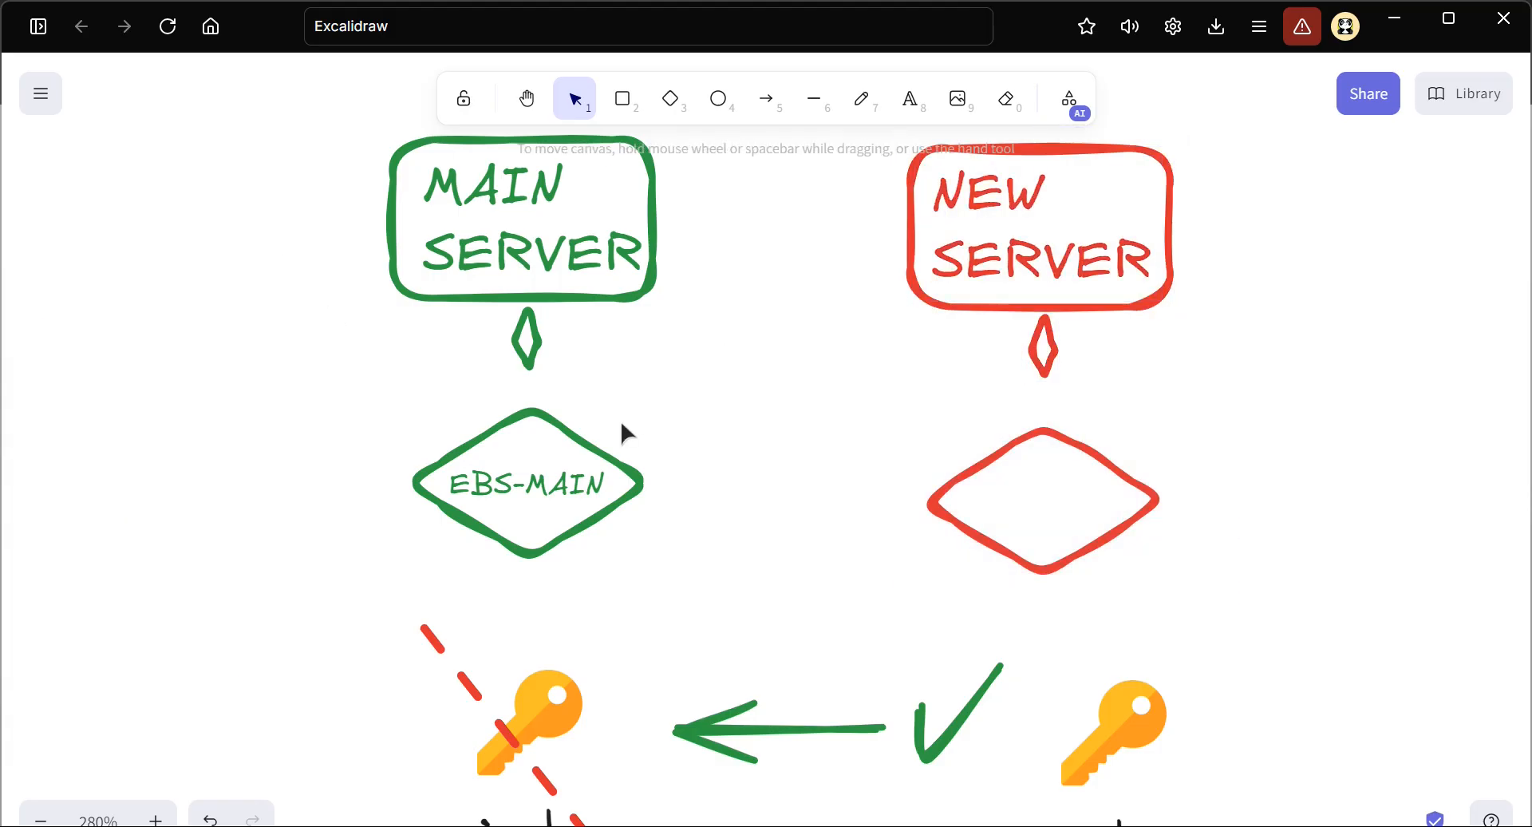
Copy the EBS-MAIN label into the red diamond, change its text to "EBS-NEW" and color it red
mouse_move(554, 479)
mouse_down()
mouse_move(536, 483)
mouse_move(561, 486)
mouse_up()
drag(668, 501, 1045, 513)
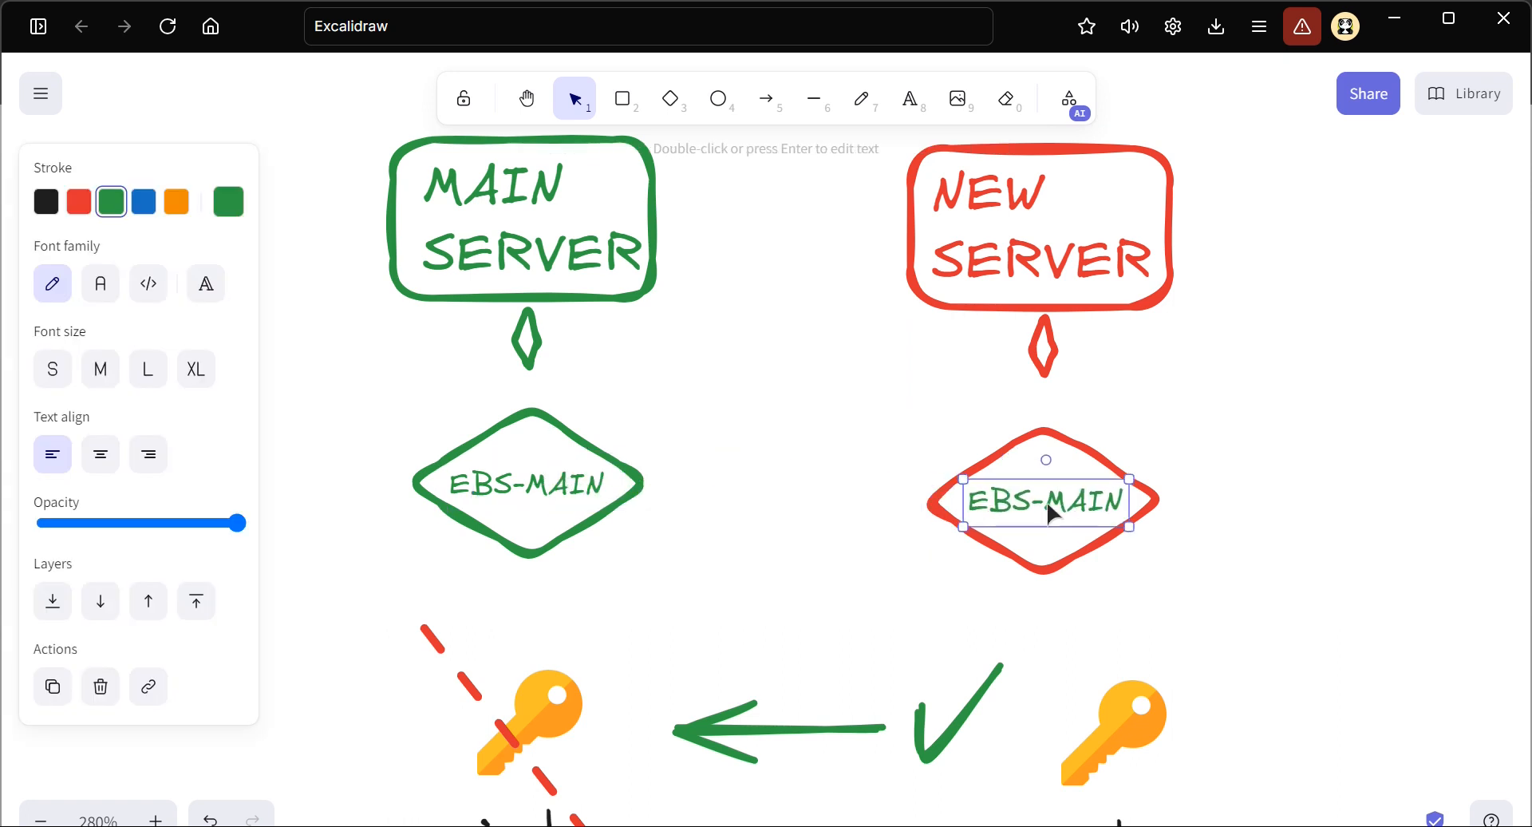
double_click(1045, 509)
click(1052, 504)
double_click(1087, 508)
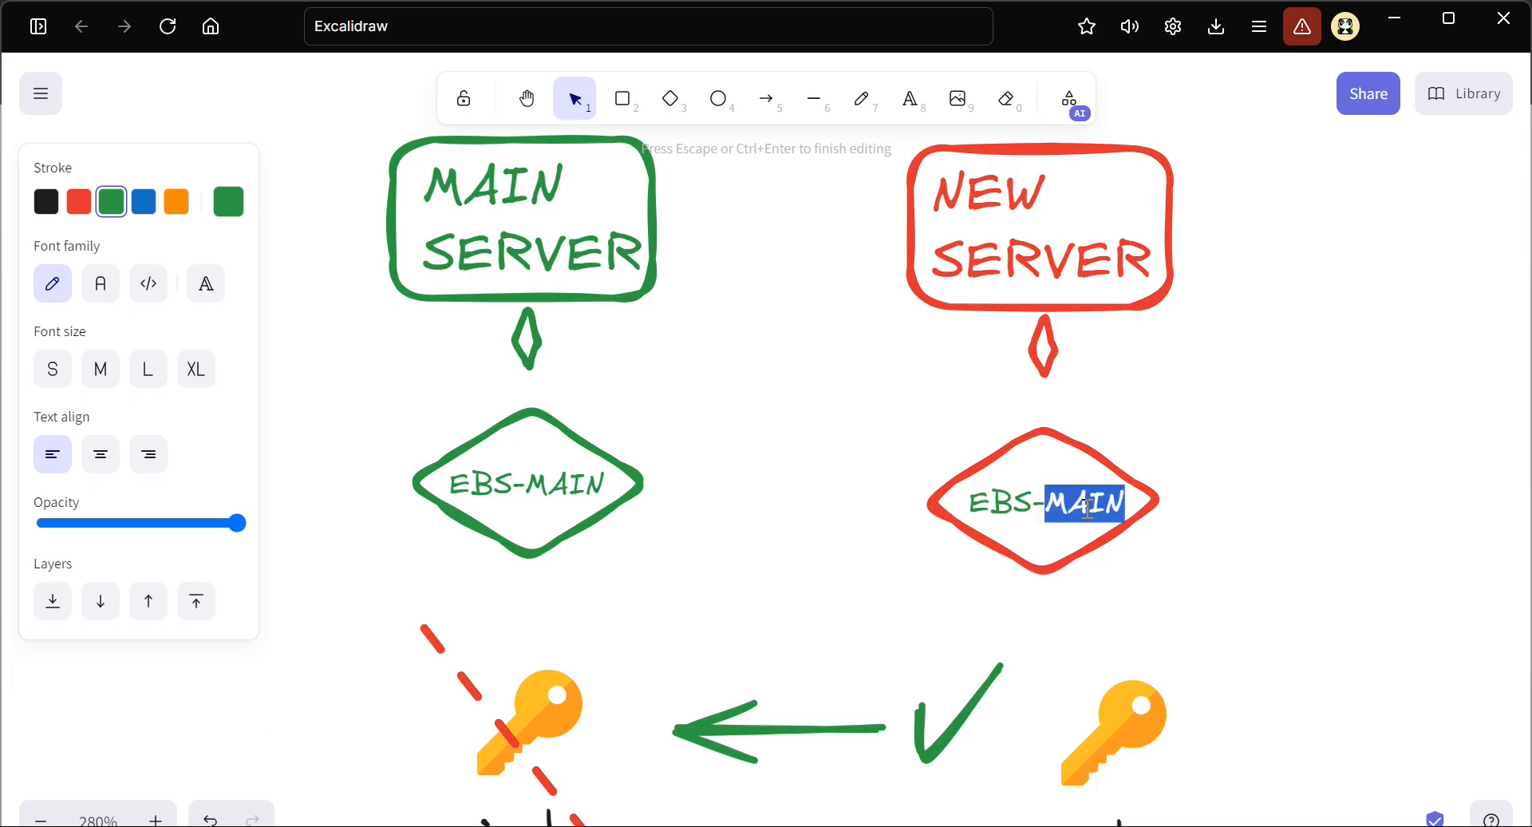
text(NEW)
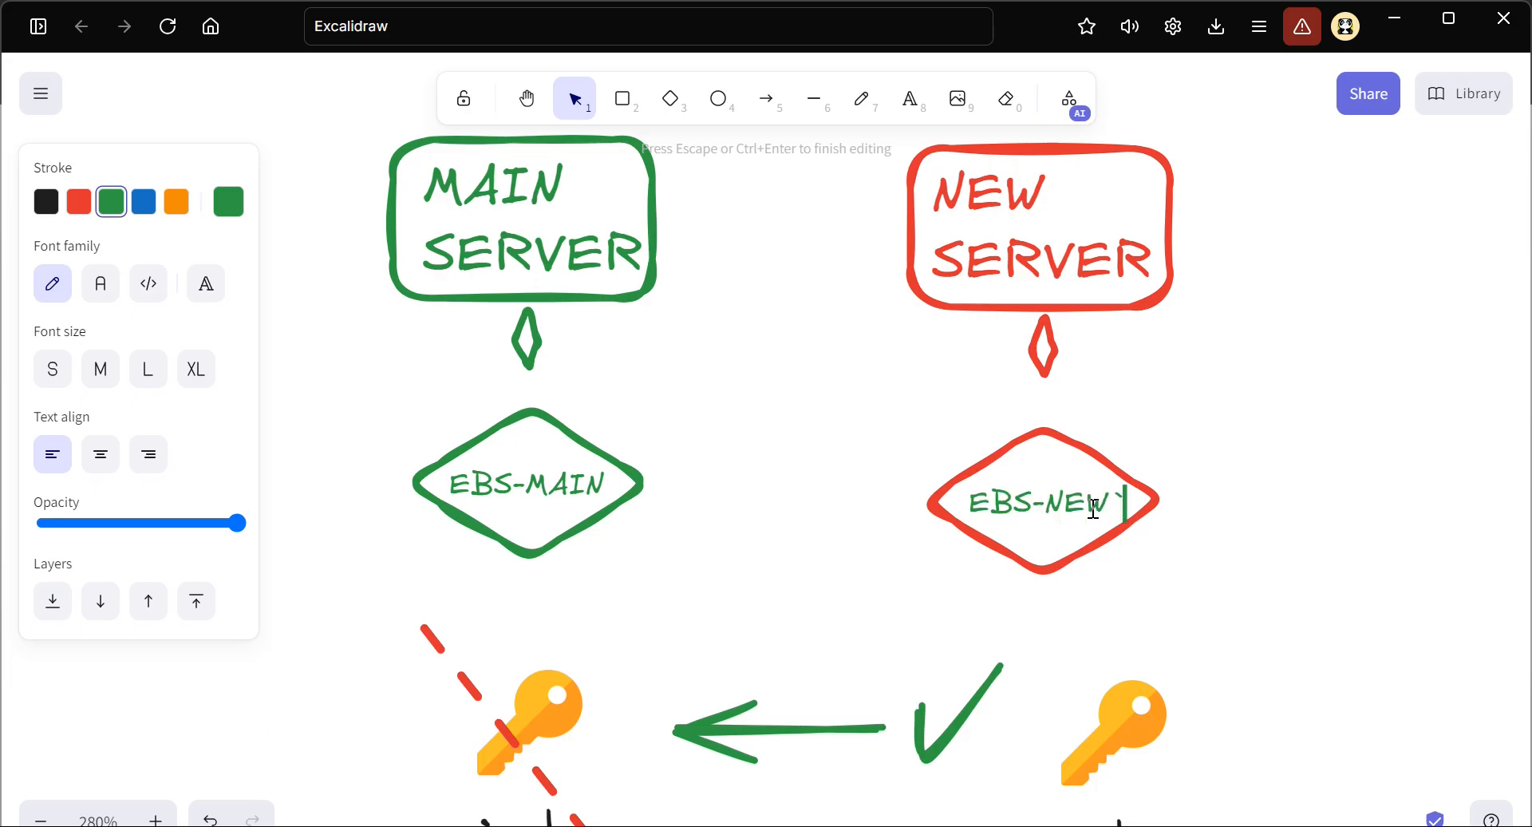
key(Escape)
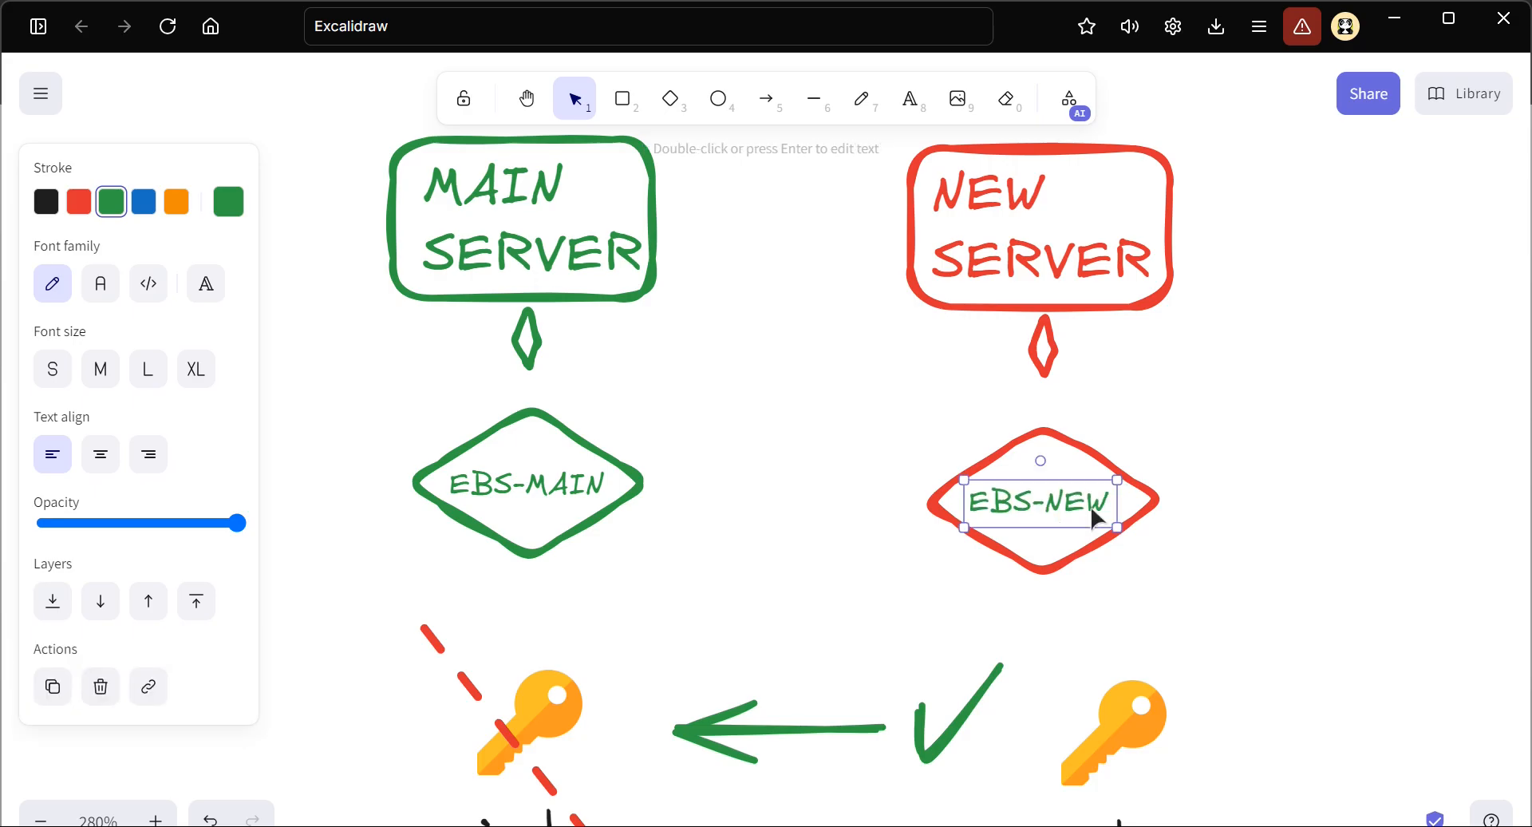
click(78, 204)
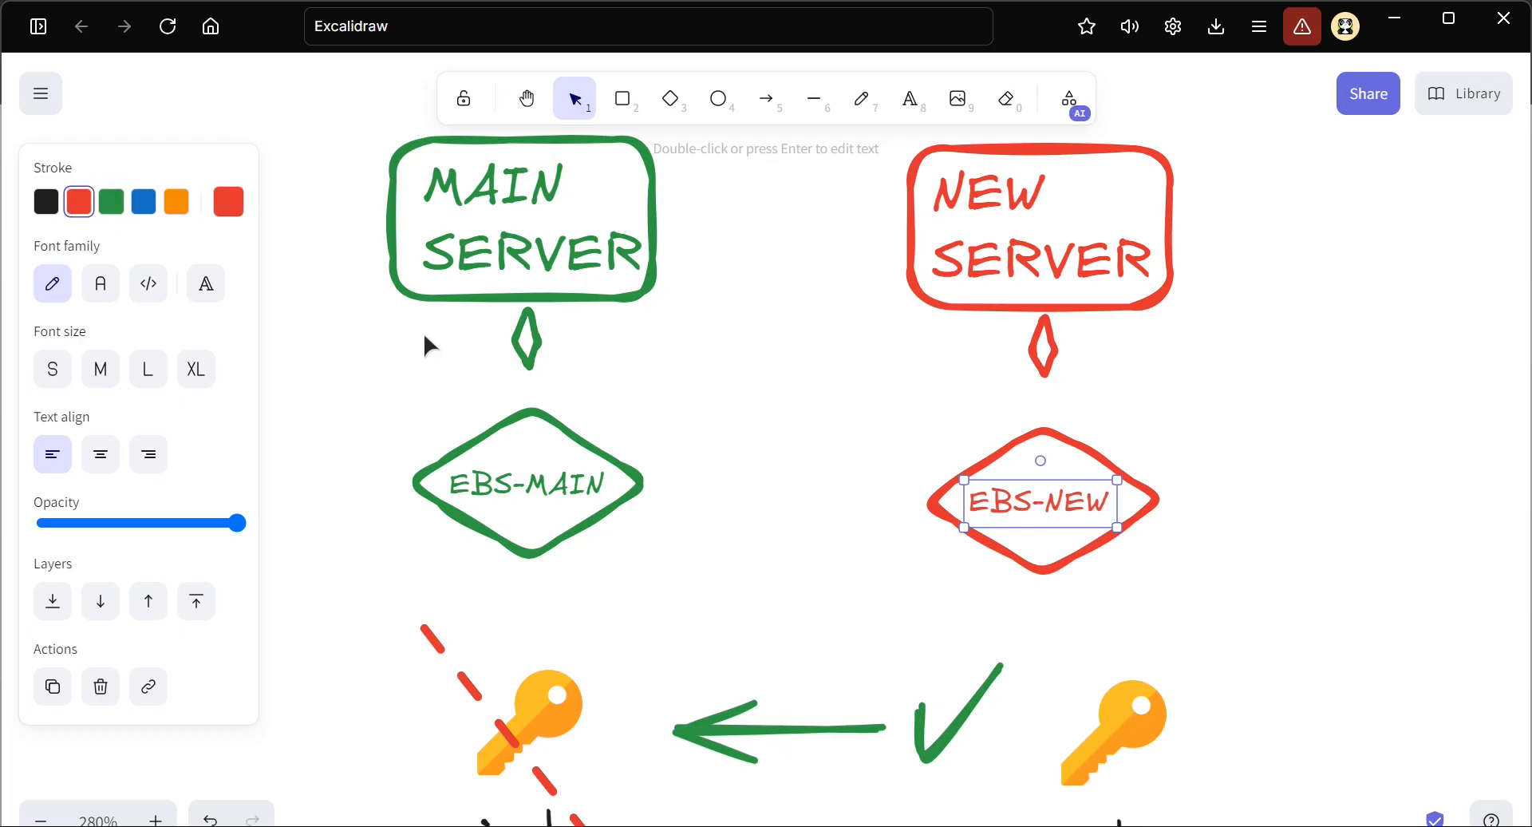
Move the green arrow up from between the keys to between the EBS-NEW and EBS-MAIN diamonds
click(686, 510)
drag(773, 726, 783, 507)
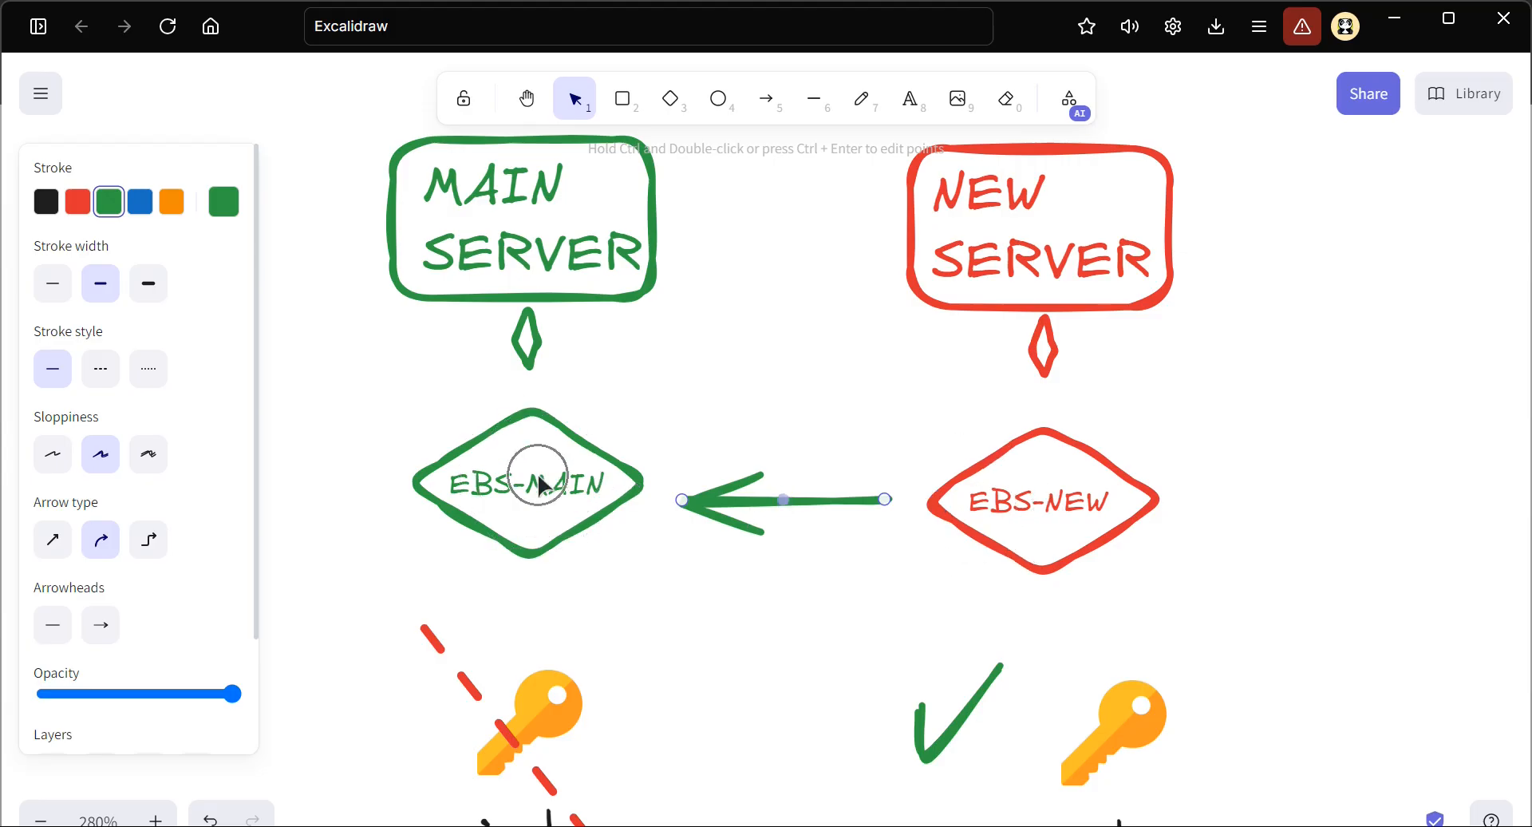
Duplicate the NEW SERVER's check mark, key icon and new-key label, and place the copy to the left of main-key
scroll(708, 661, down, 4)
drag(1273, 615, 854, 311)
drag(1015, 469, 531, 501)
drag(563, 630, 489, 664)
scroll(489, 664, left, 3)
drag(796, 662, 472, 437)
Shift the crossed-out main-key group to the right, and move the copied new-key group closer to it
drag(1008, 633, 652, 286)
drag(837, 439, 947, 438)
drag(692, 588, 250, 308)
drag(499, 393, 583, 395)
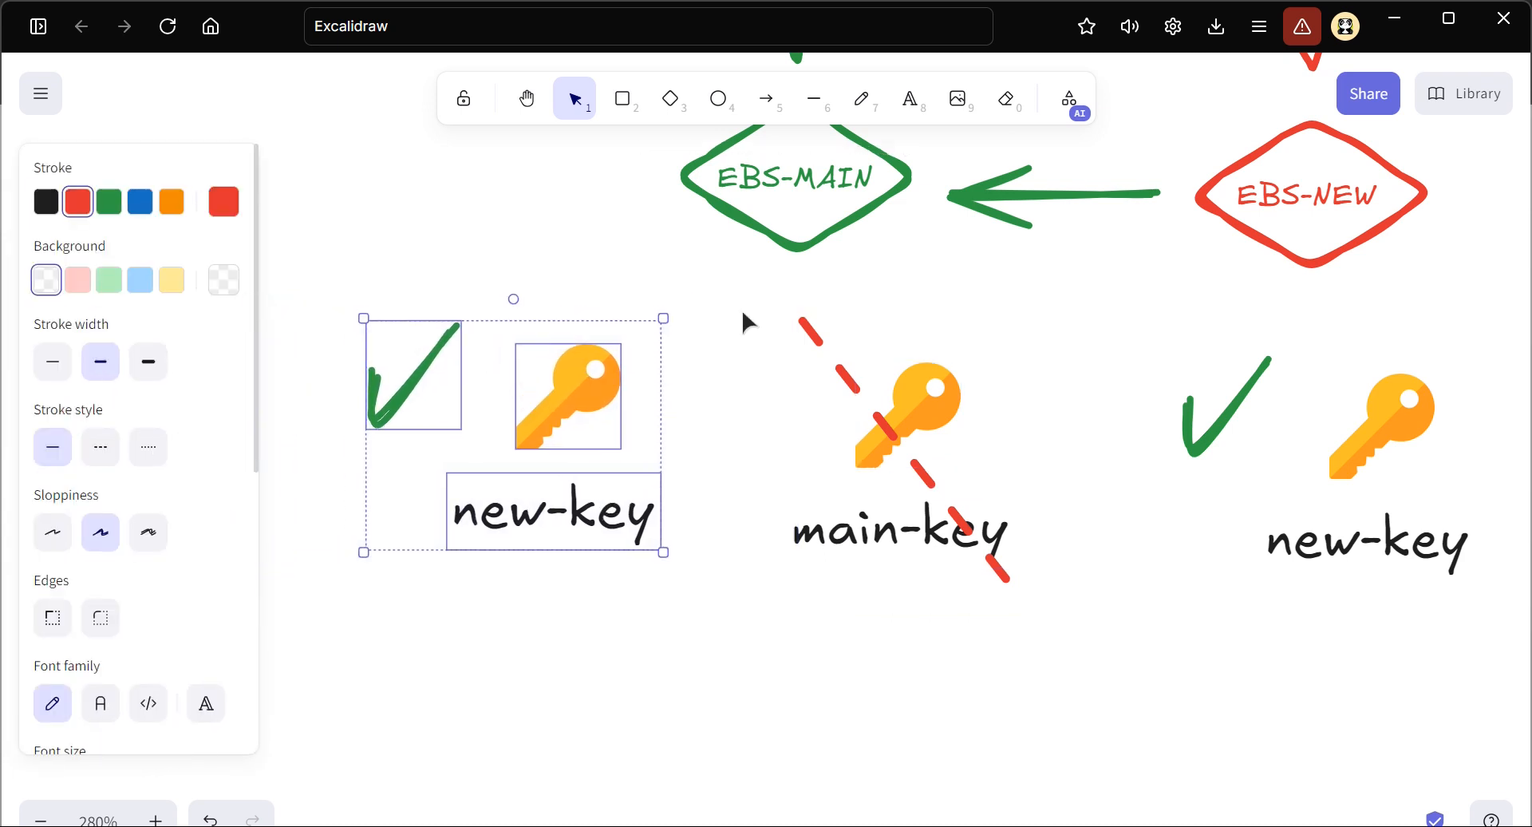
Draw a red arrow from below main-key to below the copied new-key and bend it downward into a curve
click(766, 98)
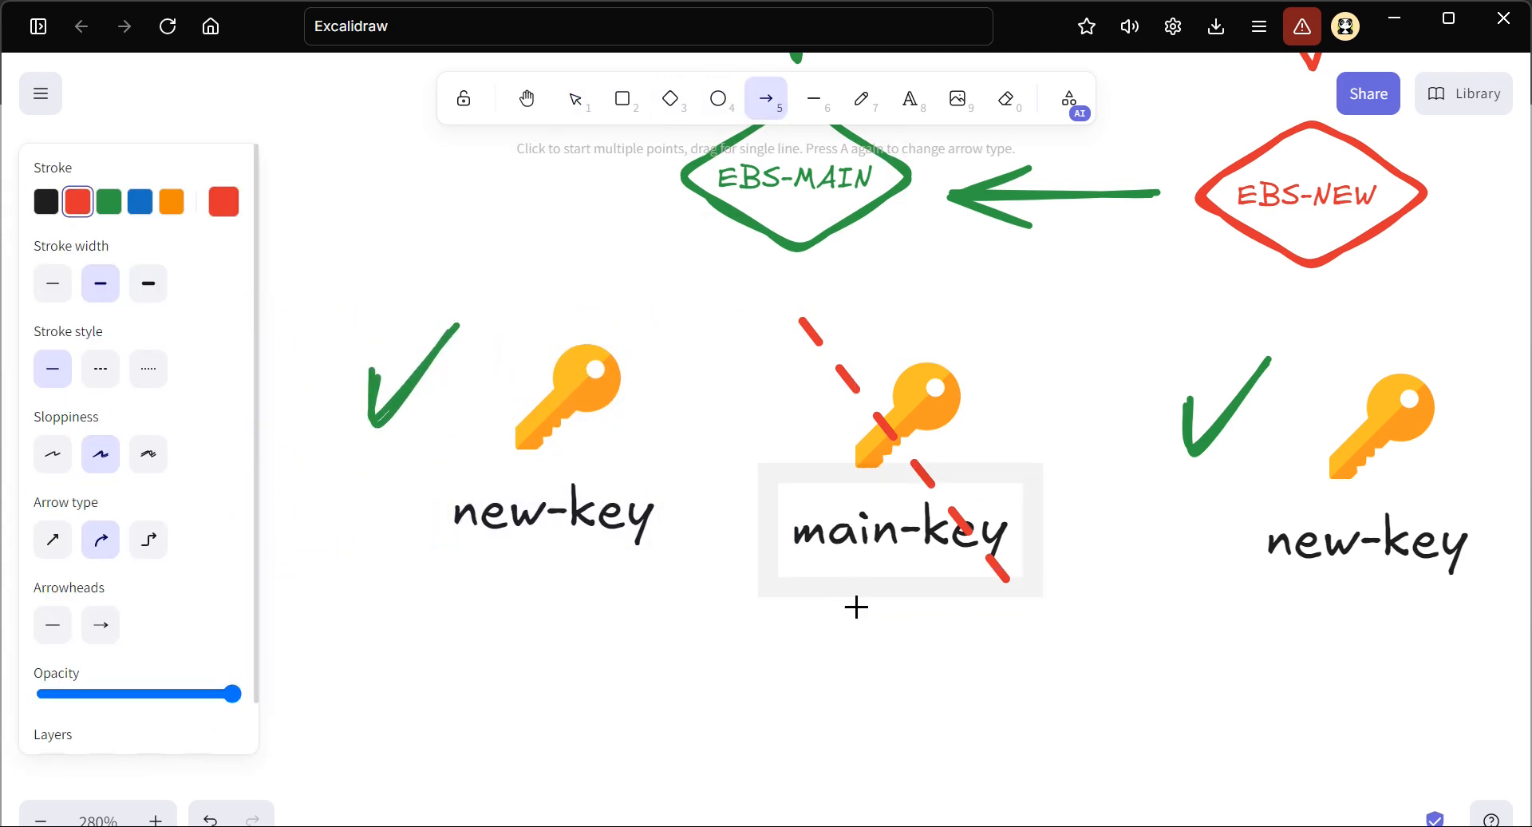
mouse_move(866, 611)
mouse_down()
mouse_move(609, 571)
mouse_move(564, 603)
mouse_up()
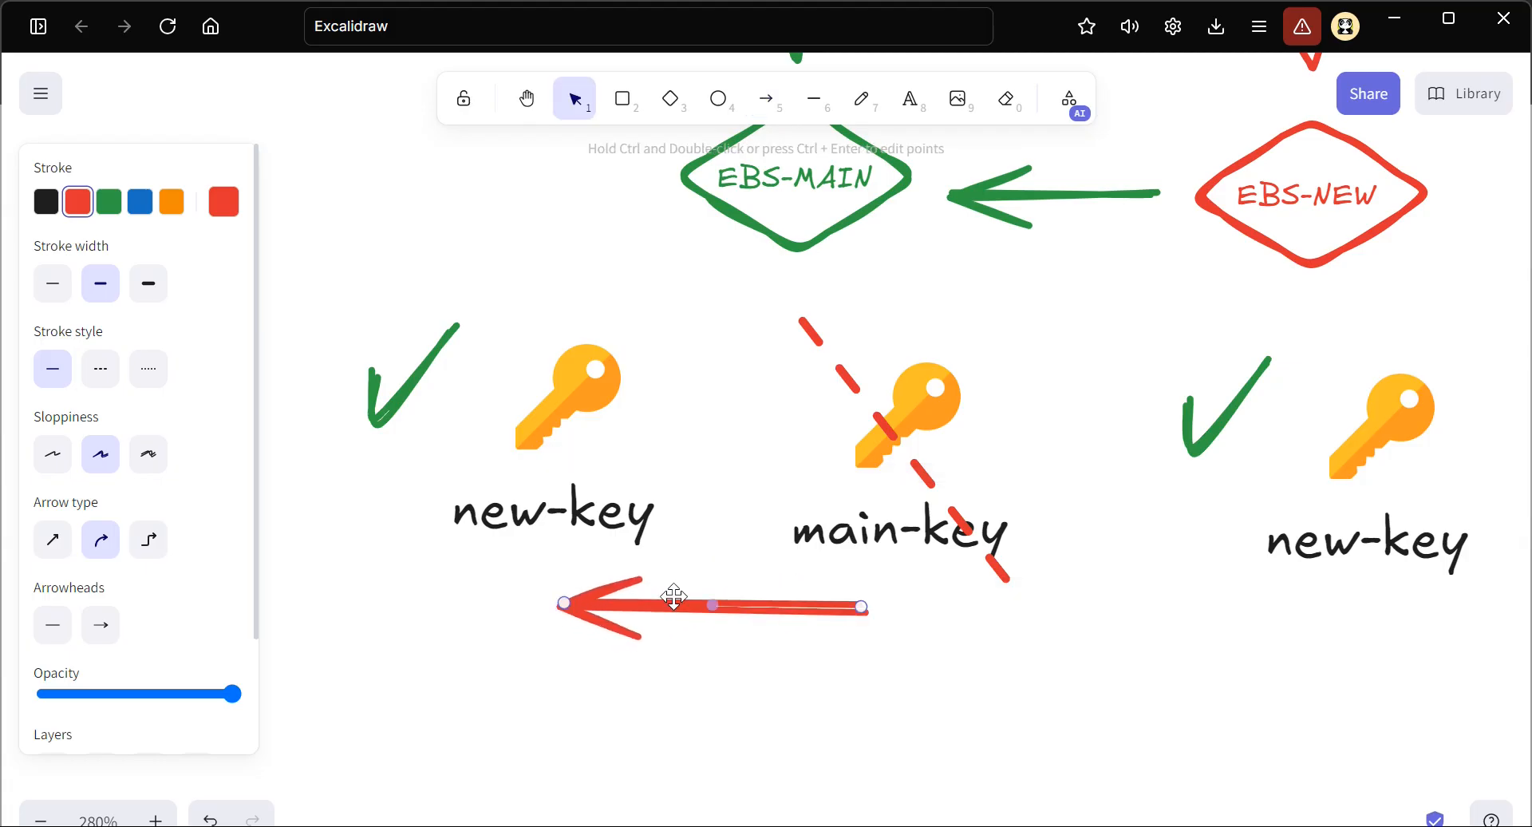
drag(712, 604, 718, 707)
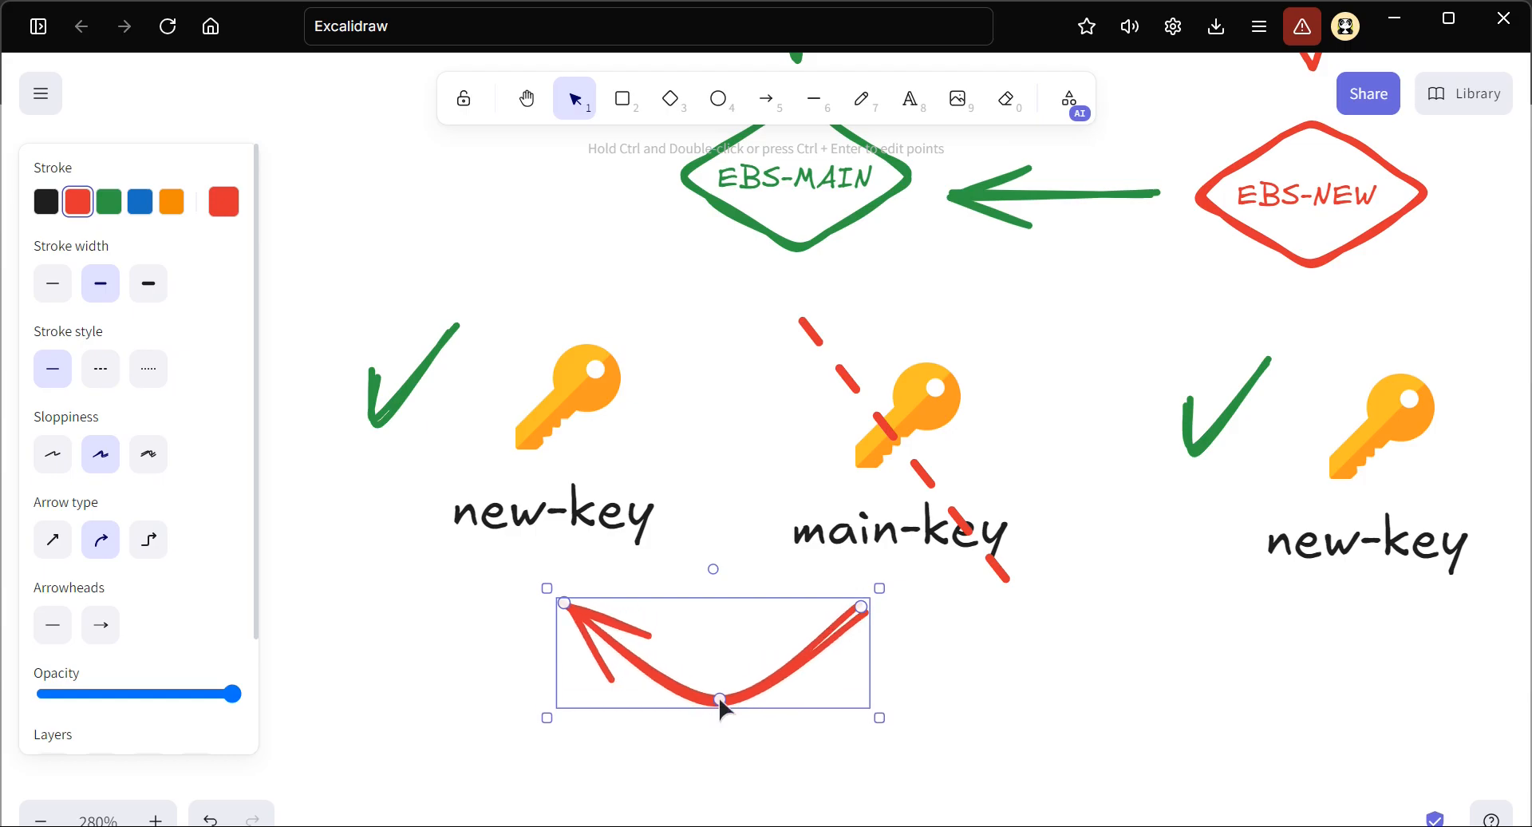
click(960, 652)
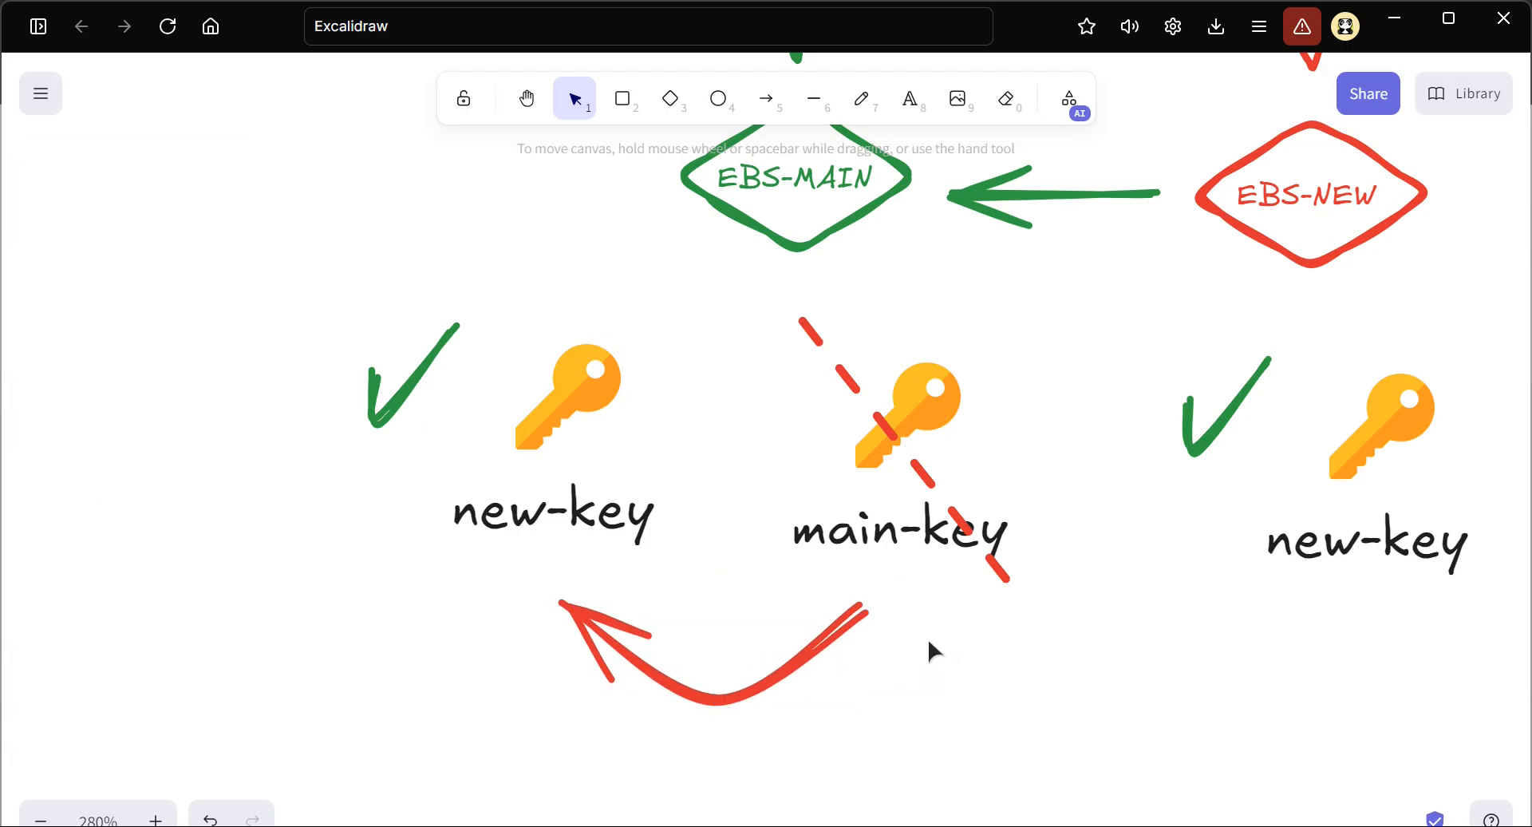
scroll(927, 639, up, 6)
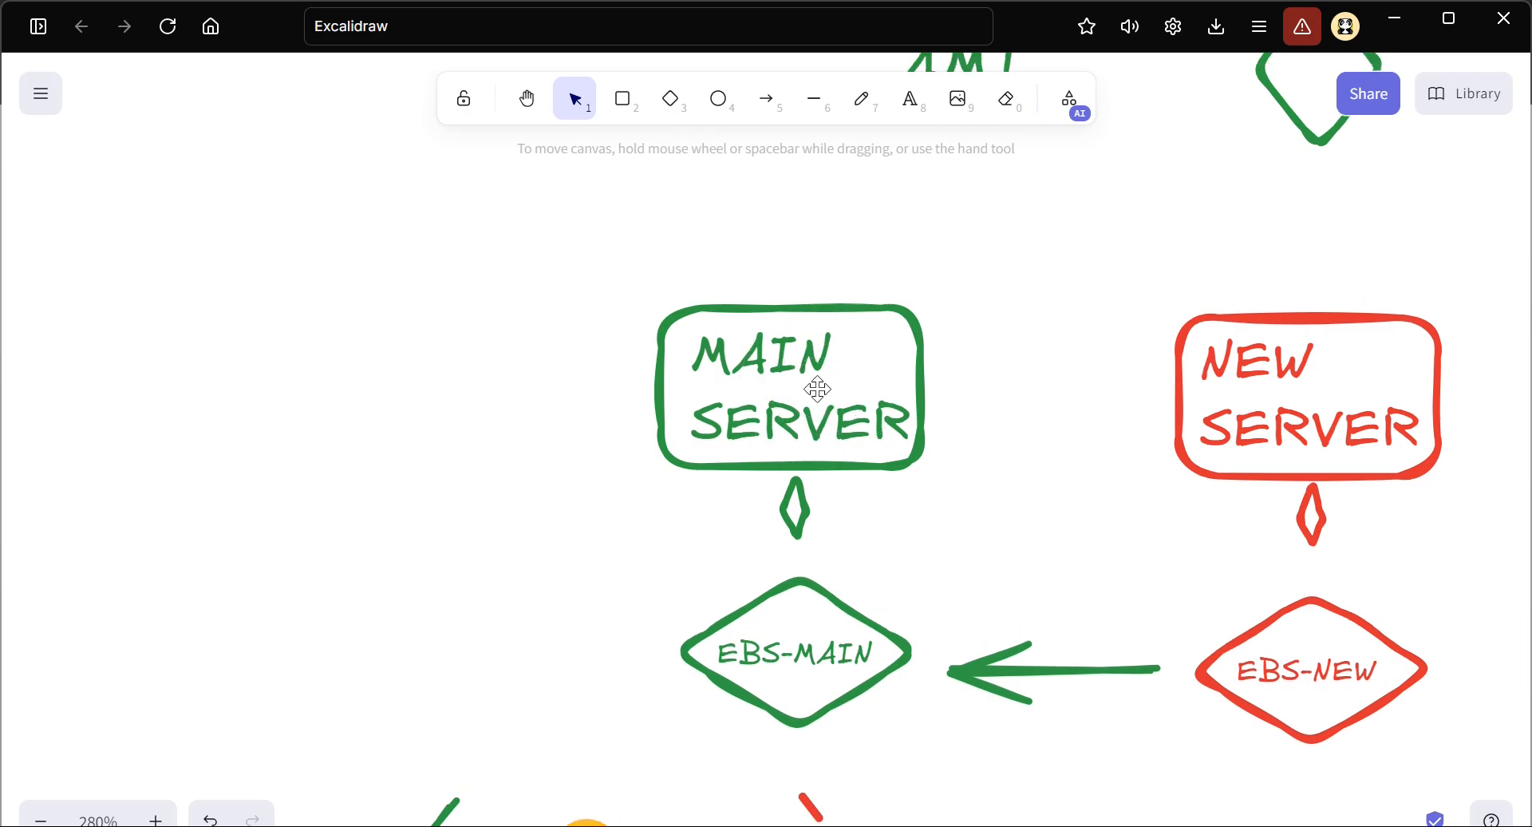
scroll(816, 387, down, 6)
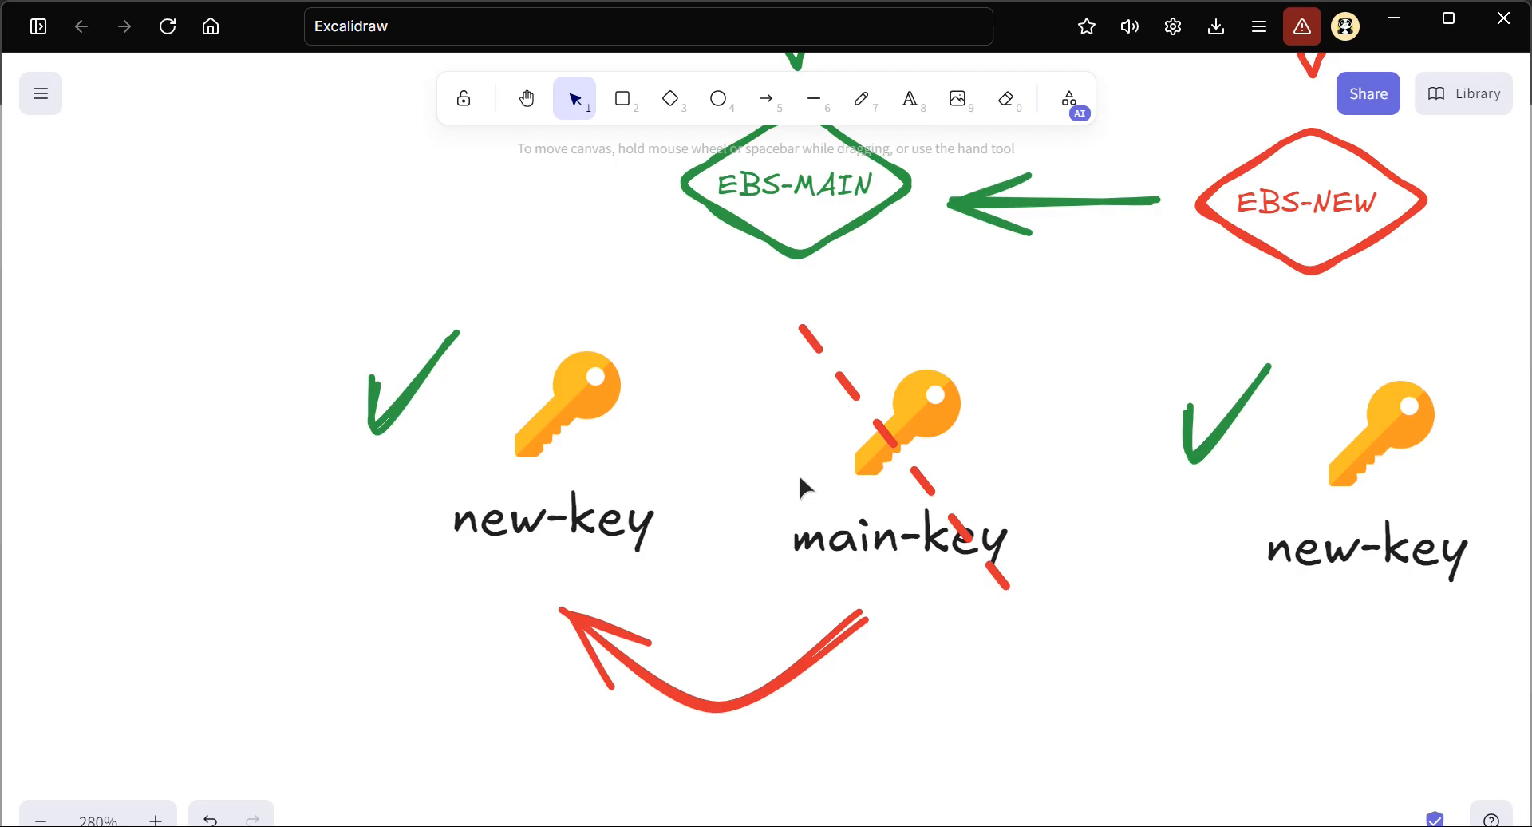
scroll(800, 479, up, 5)
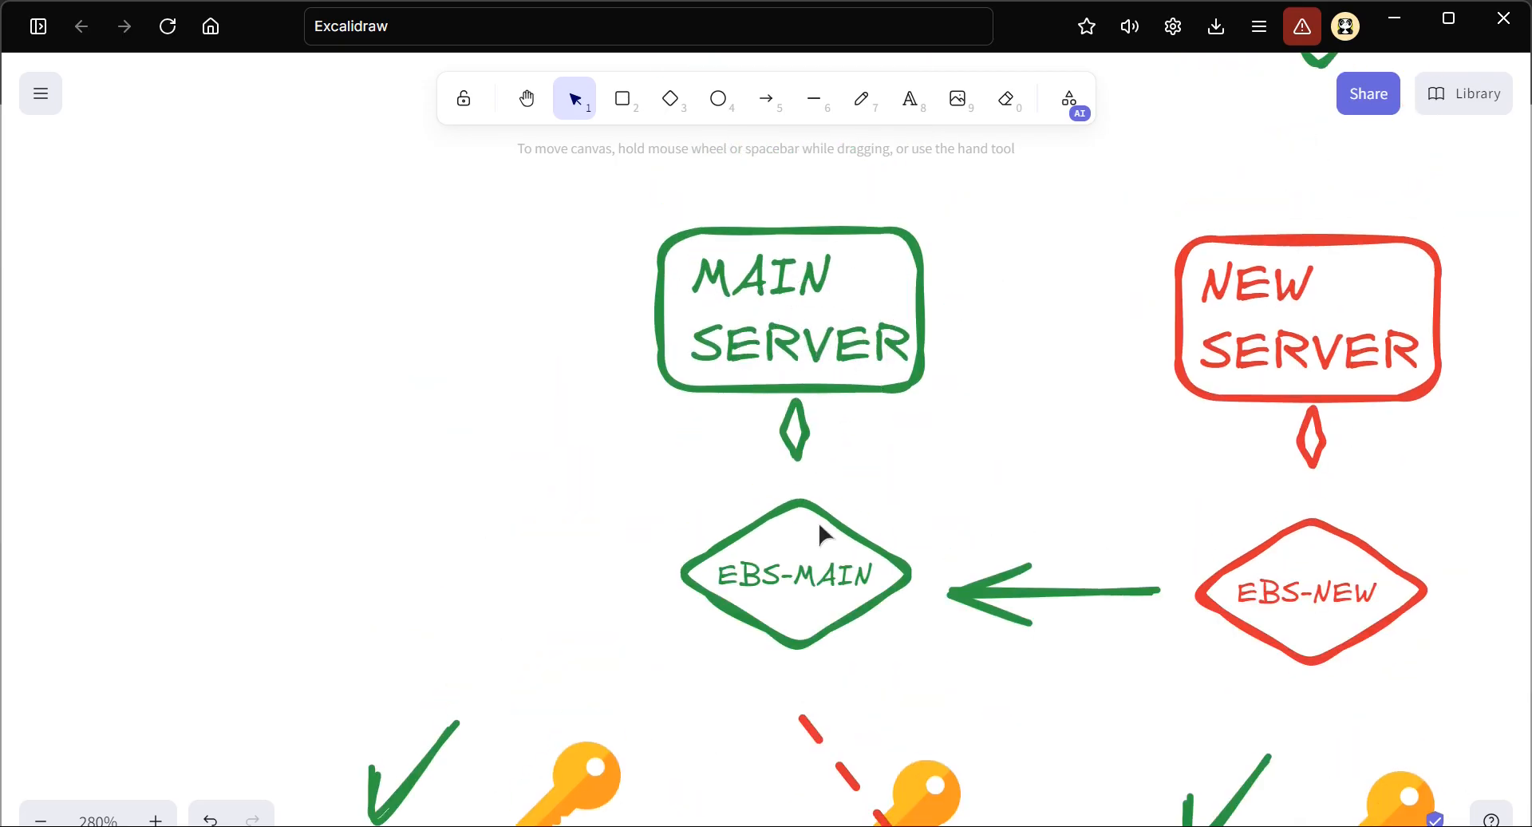
Examine the Method 2 diagram, following the arrows from EBS-NEW to EBS-MAIN and from main-key to new-key
scroll(817, 521, down, 4)
ctrl+scroll(803, 308, up, 3)
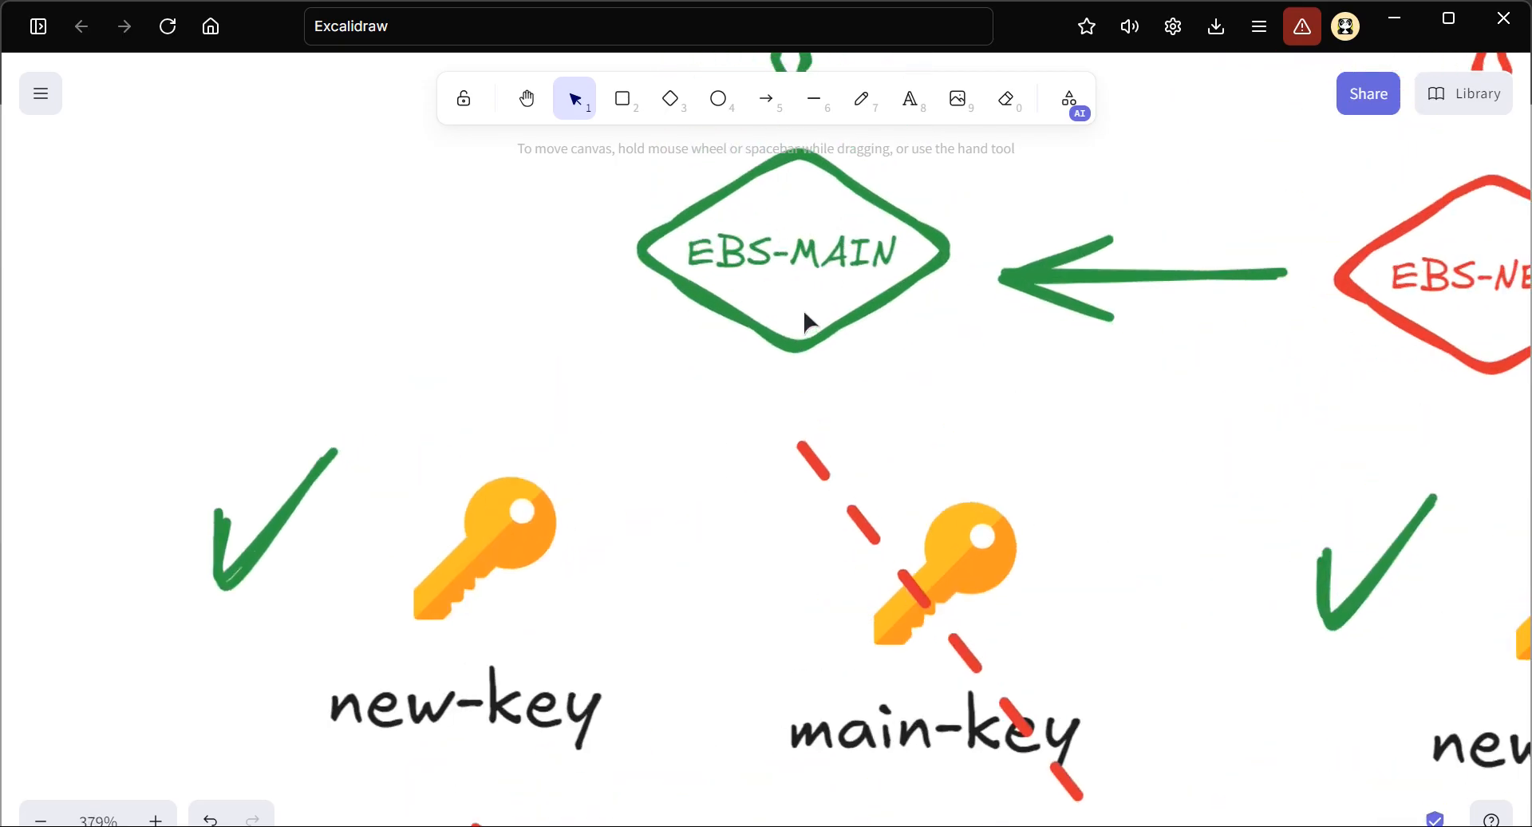
scroll(1105, 520, down, 2)
scroll(1196, 508, right, 4)
scroll(1196, 507, up, 1)
scroll(1195, 507, right, 2)
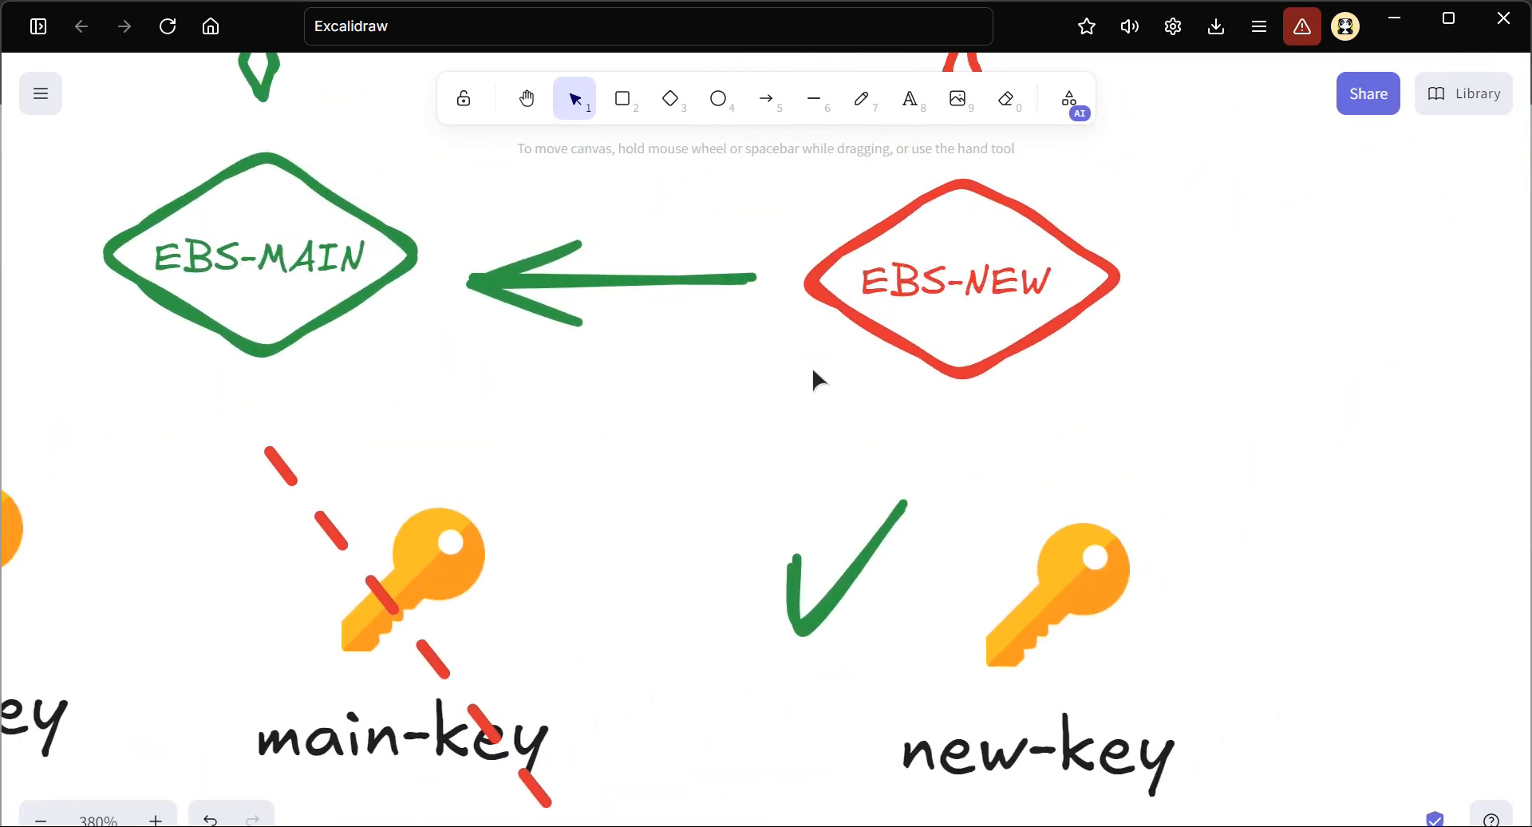
scroll(694, 441, left, 3)
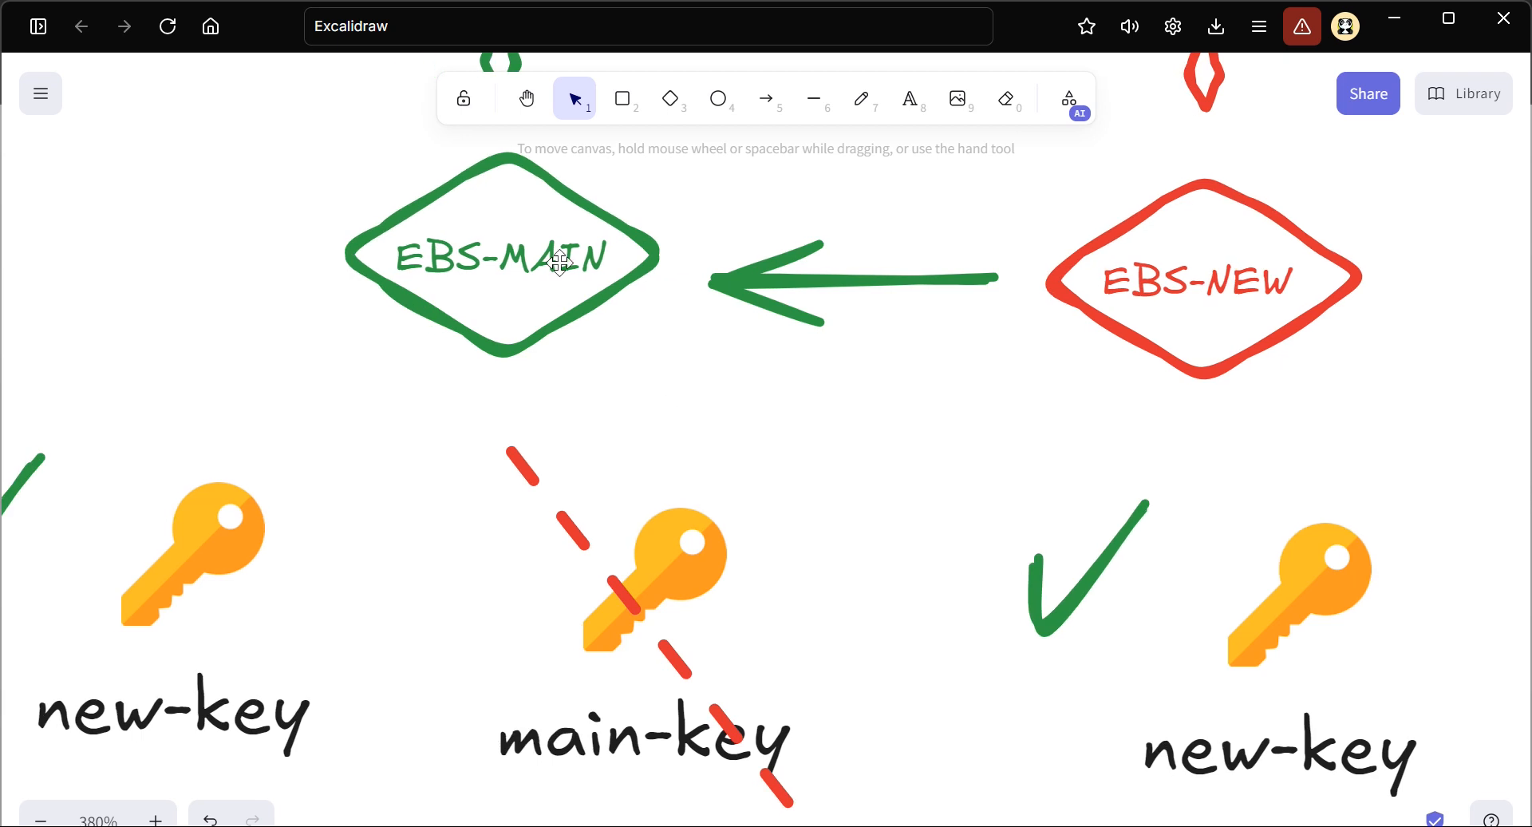
scroll(472, 395, left, 3)
scroll(472, 395, down, 2)
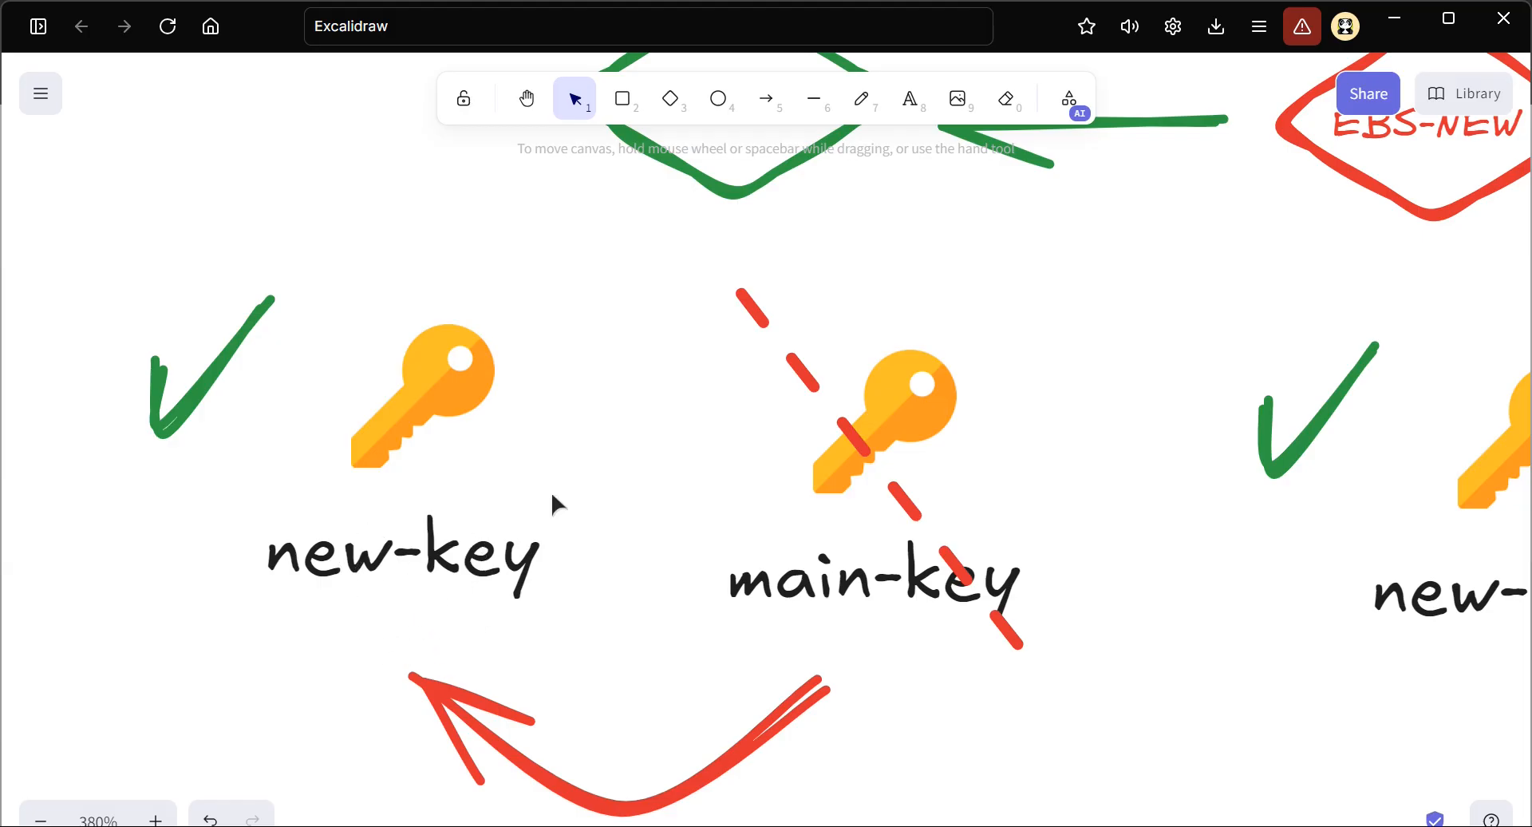
scroll(551, 491, down, 3)
scroll(947, 438, down, 3)
scroll(947, 438, up, 2)
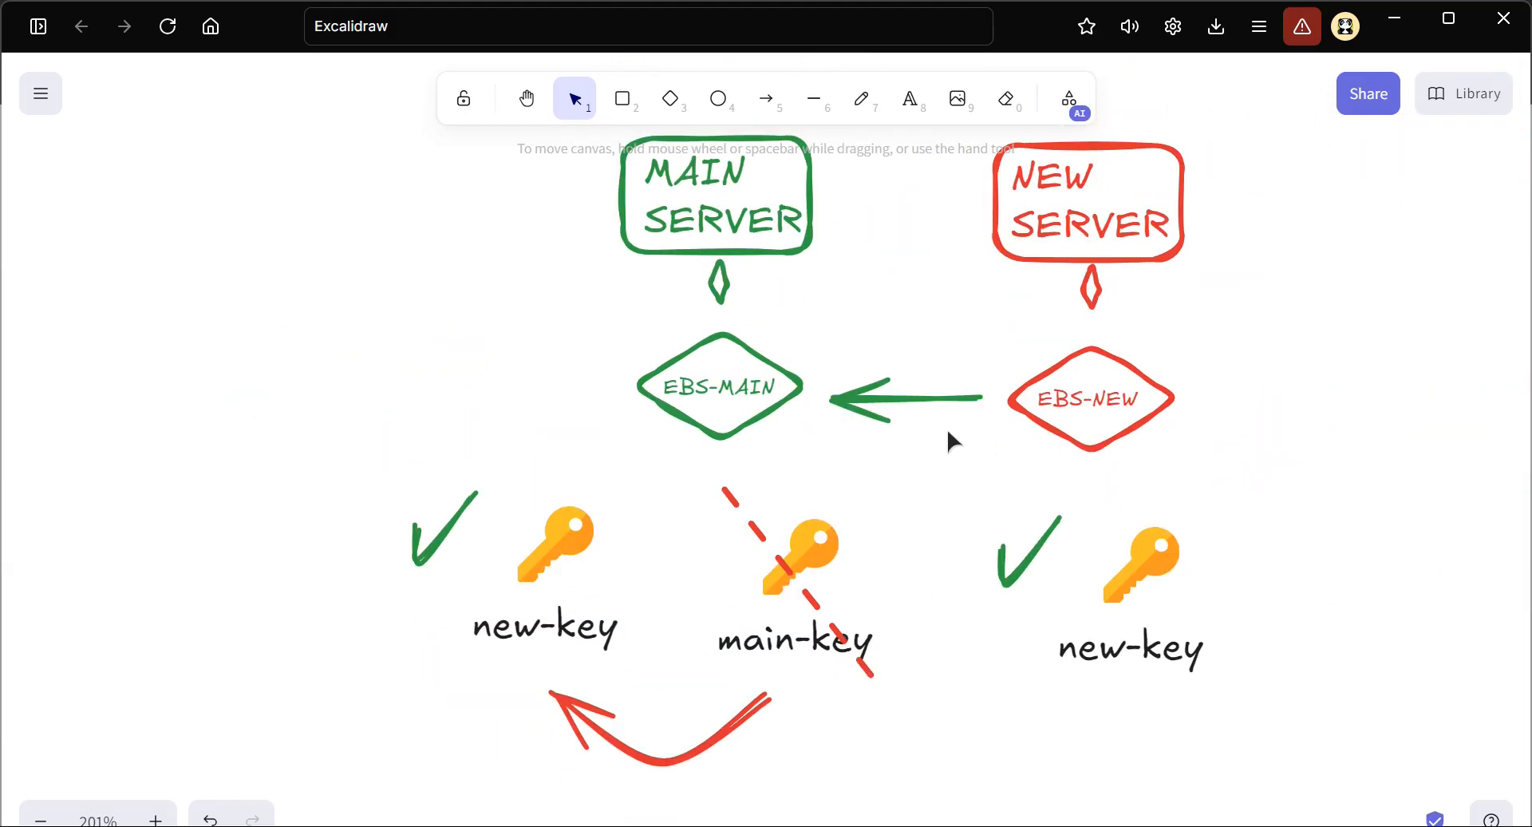
scroll(947, 432, right, 2)
scroll(864, 490, right, 1)
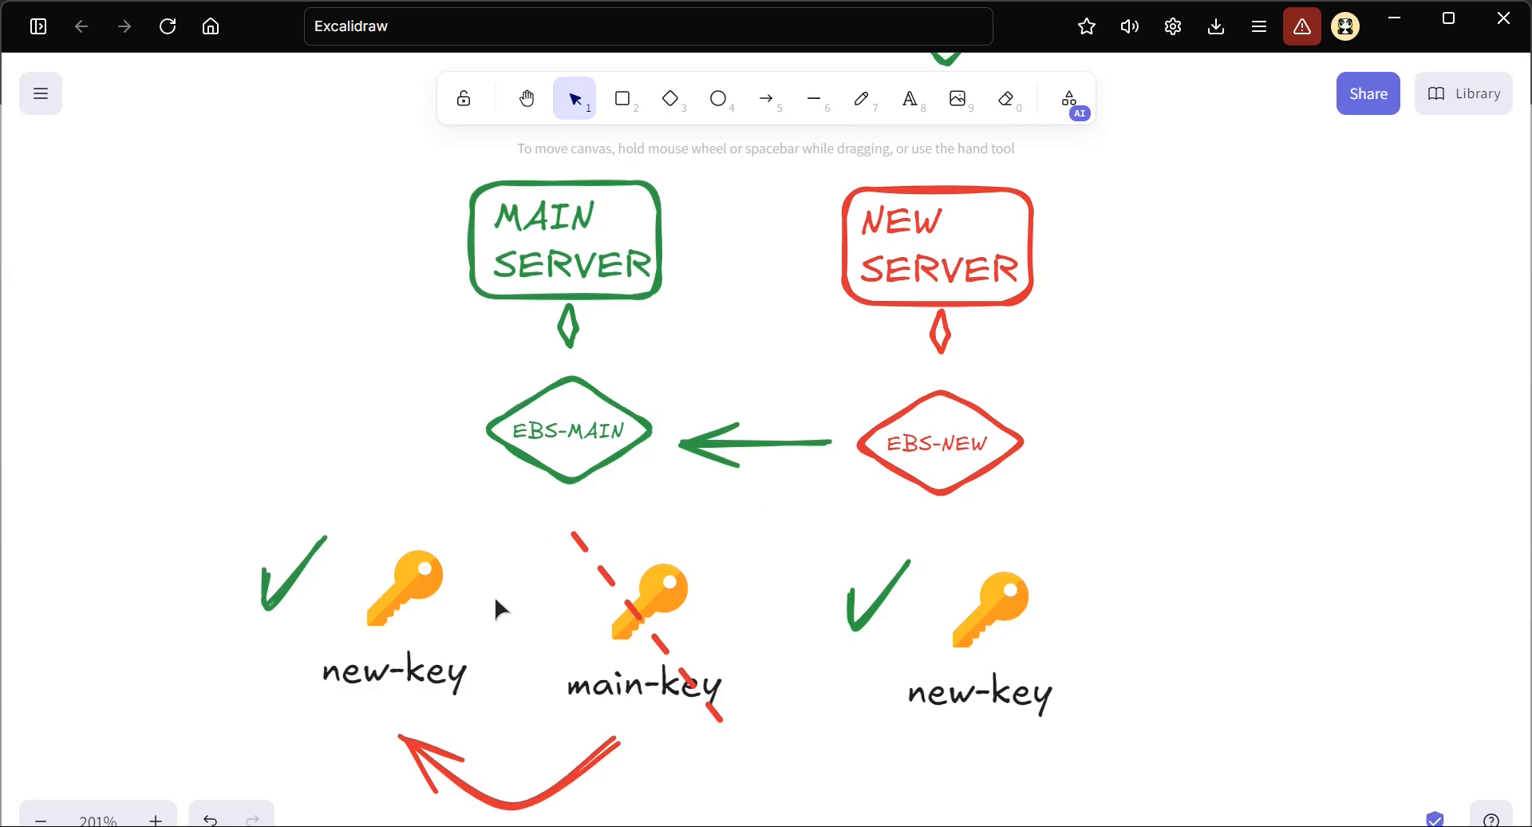
click(963, 458)
click(952, 443)
click(588, 439)
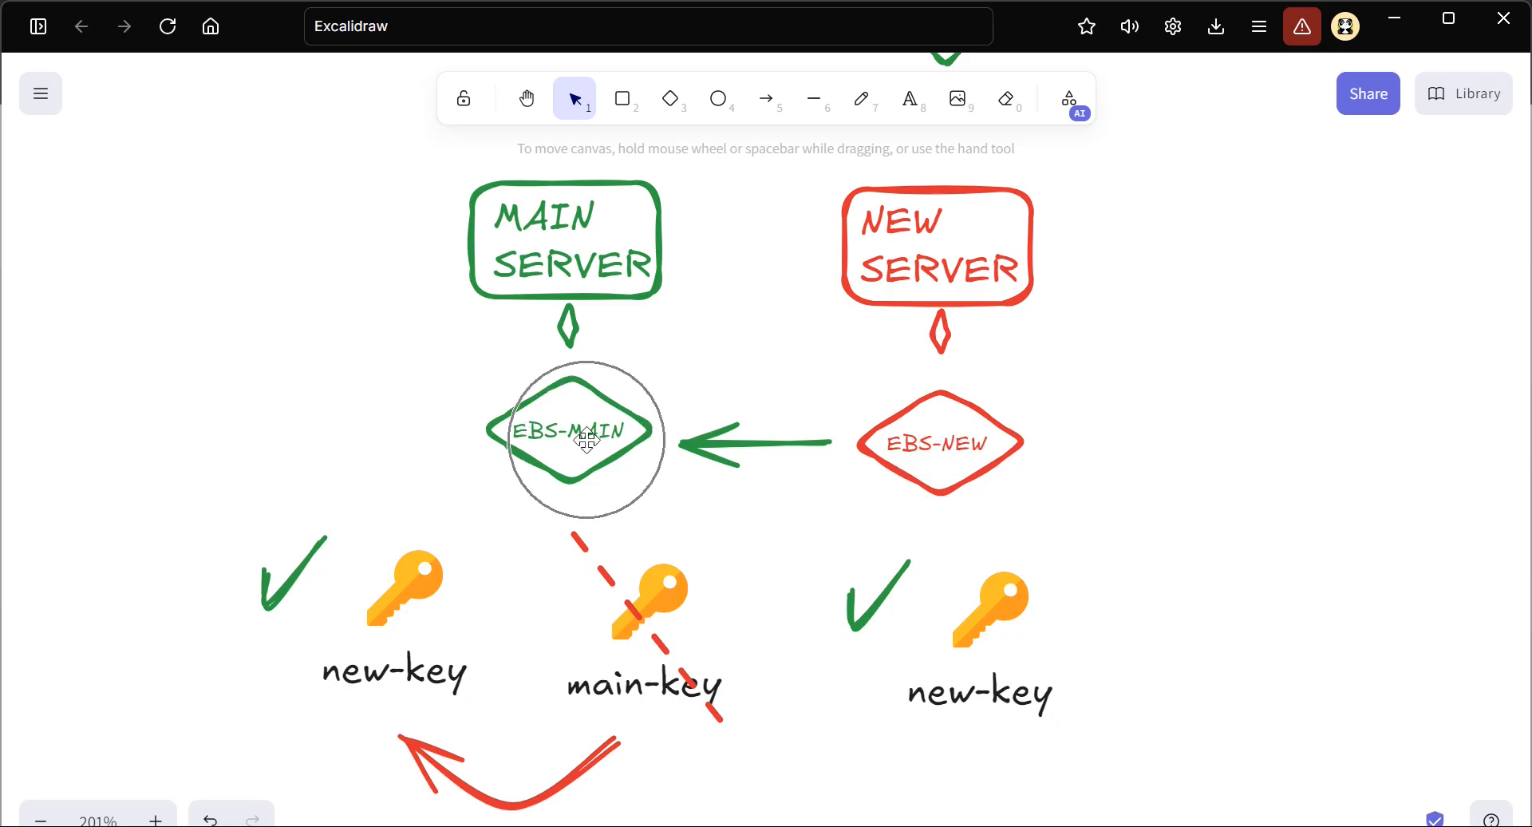
ctrl+scroll(600, 597, up, 3)
scroll(601, 597, down, 1)
click(300, 553)
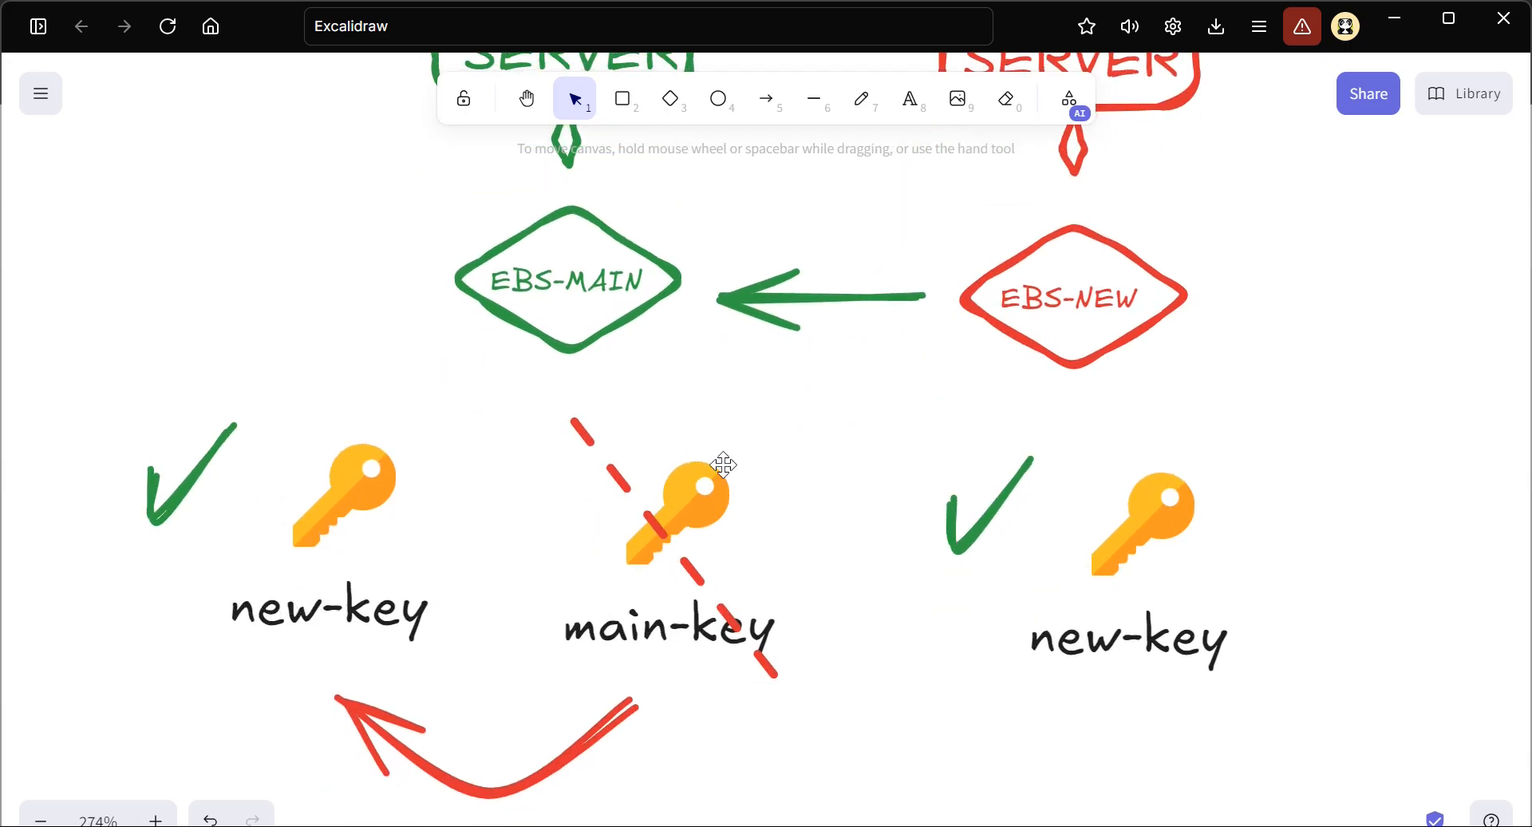
ctrl+scroll(764, 488, down, 2)
scroll(764, 488, up, 1)
scroll(764, 488, up, 2)
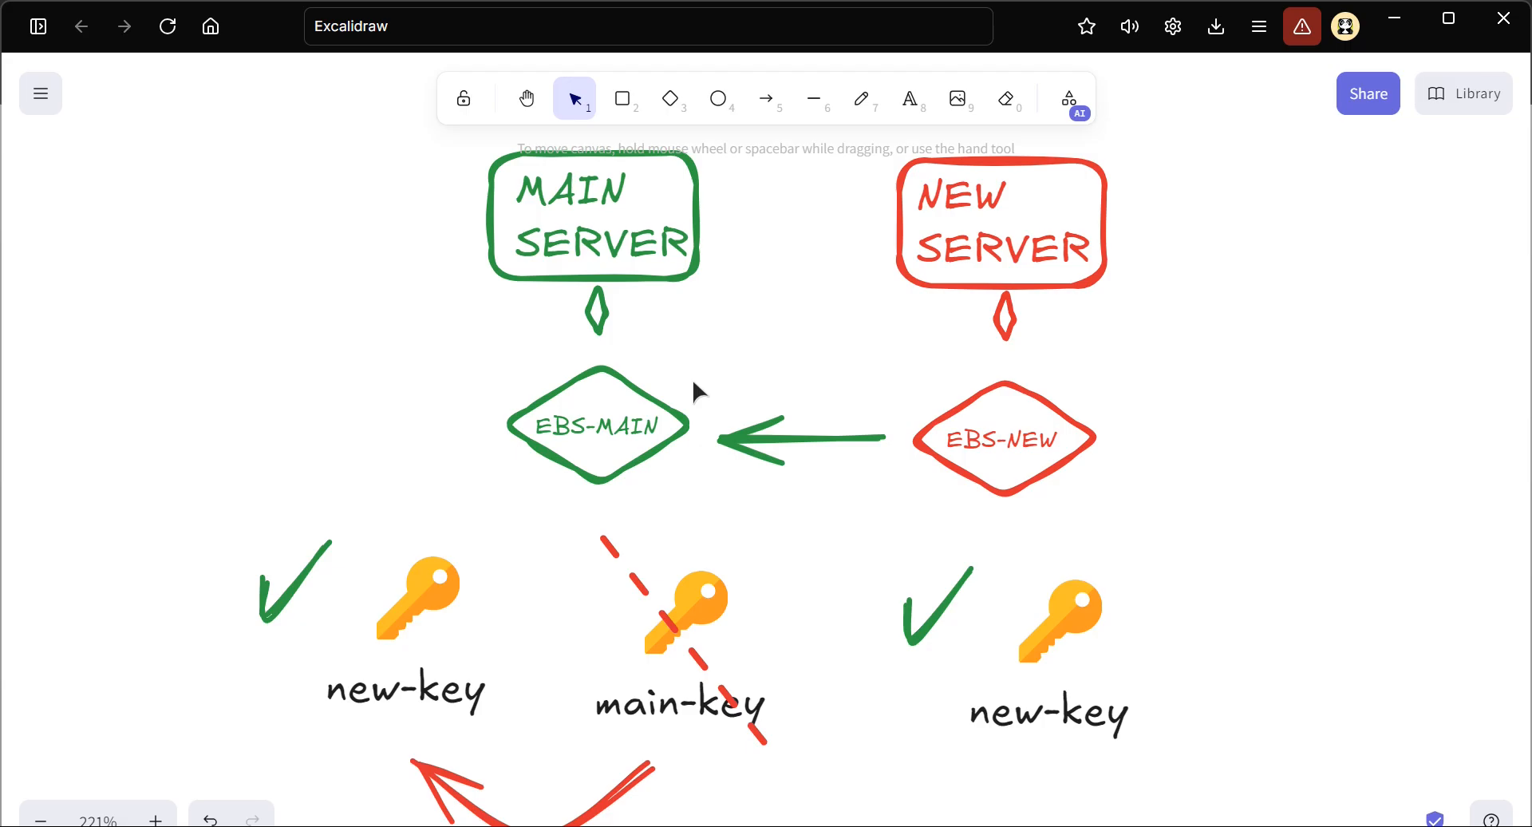
Move the curved red arrow slightly up, closer to the new-key and main-key labels
drag(485, 810, 482, 799)
click(801, 676)
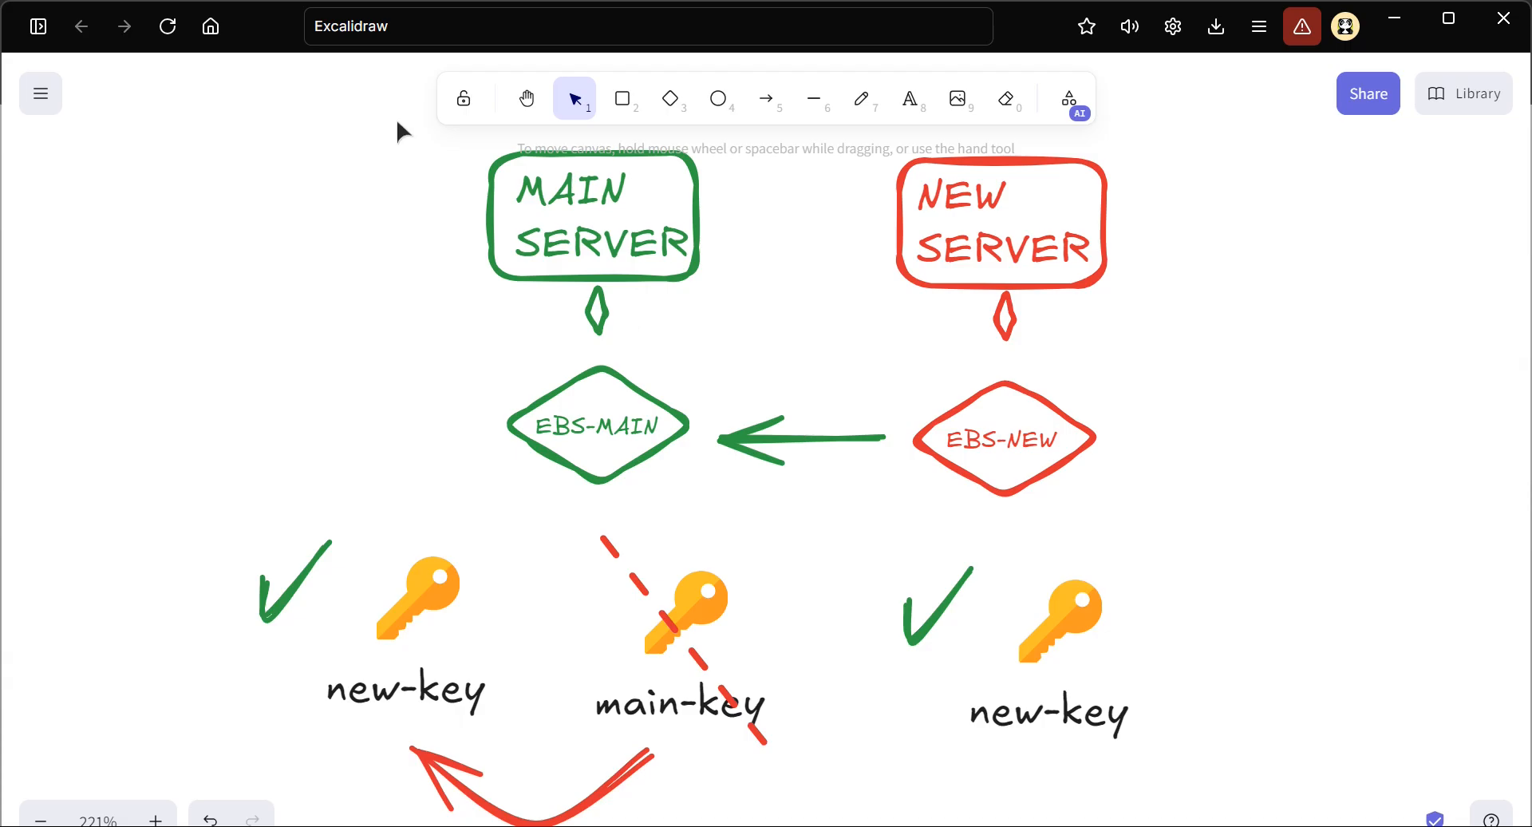
Copy both servers with their EBS diamonds and the green arrow, and place the copy in the empty canvas area below the diagram
drag(1172, 137, 830, 515)
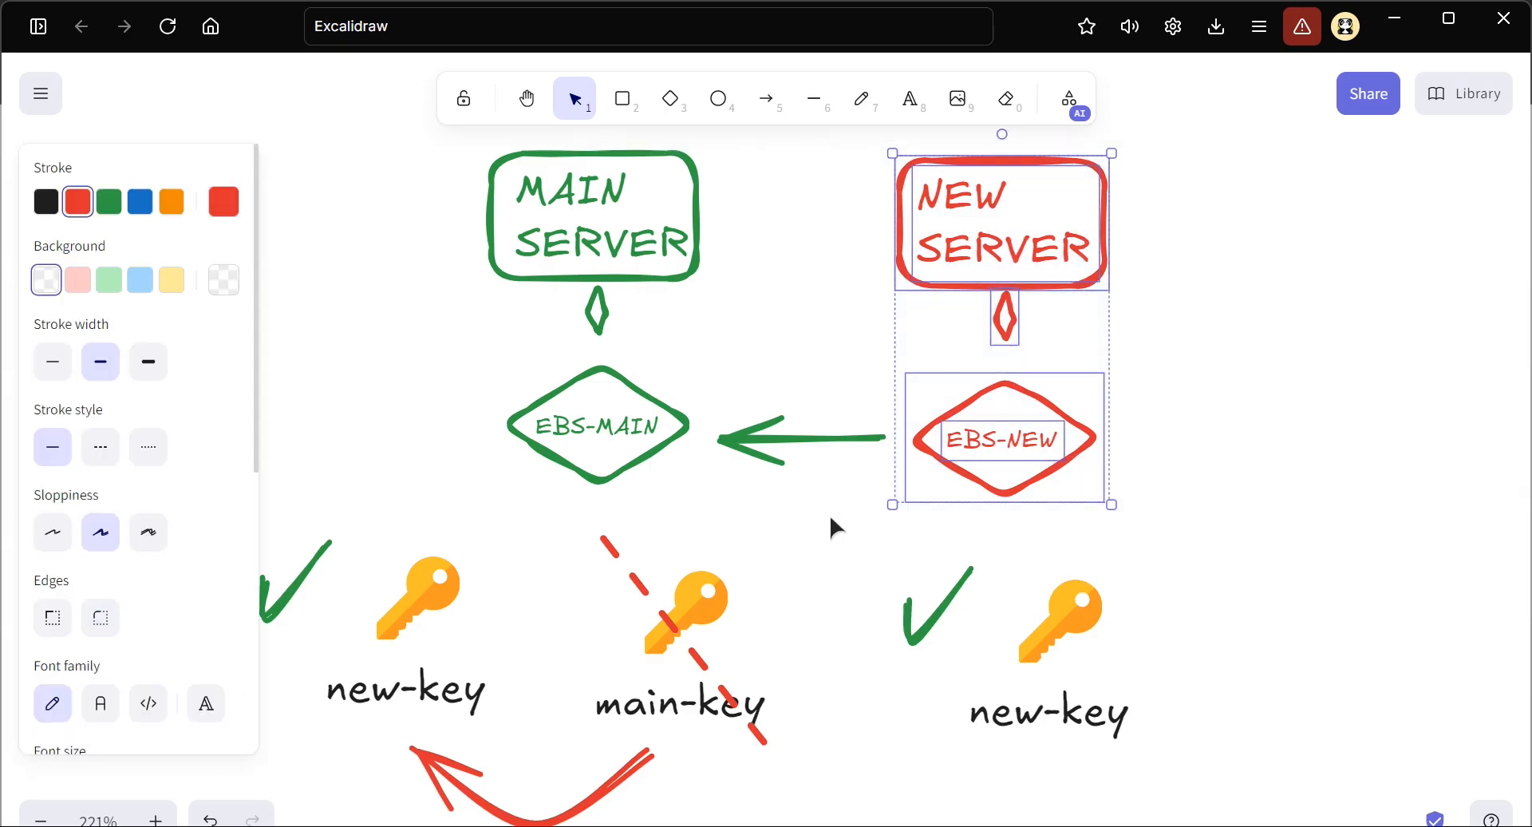
click(1191, 340)
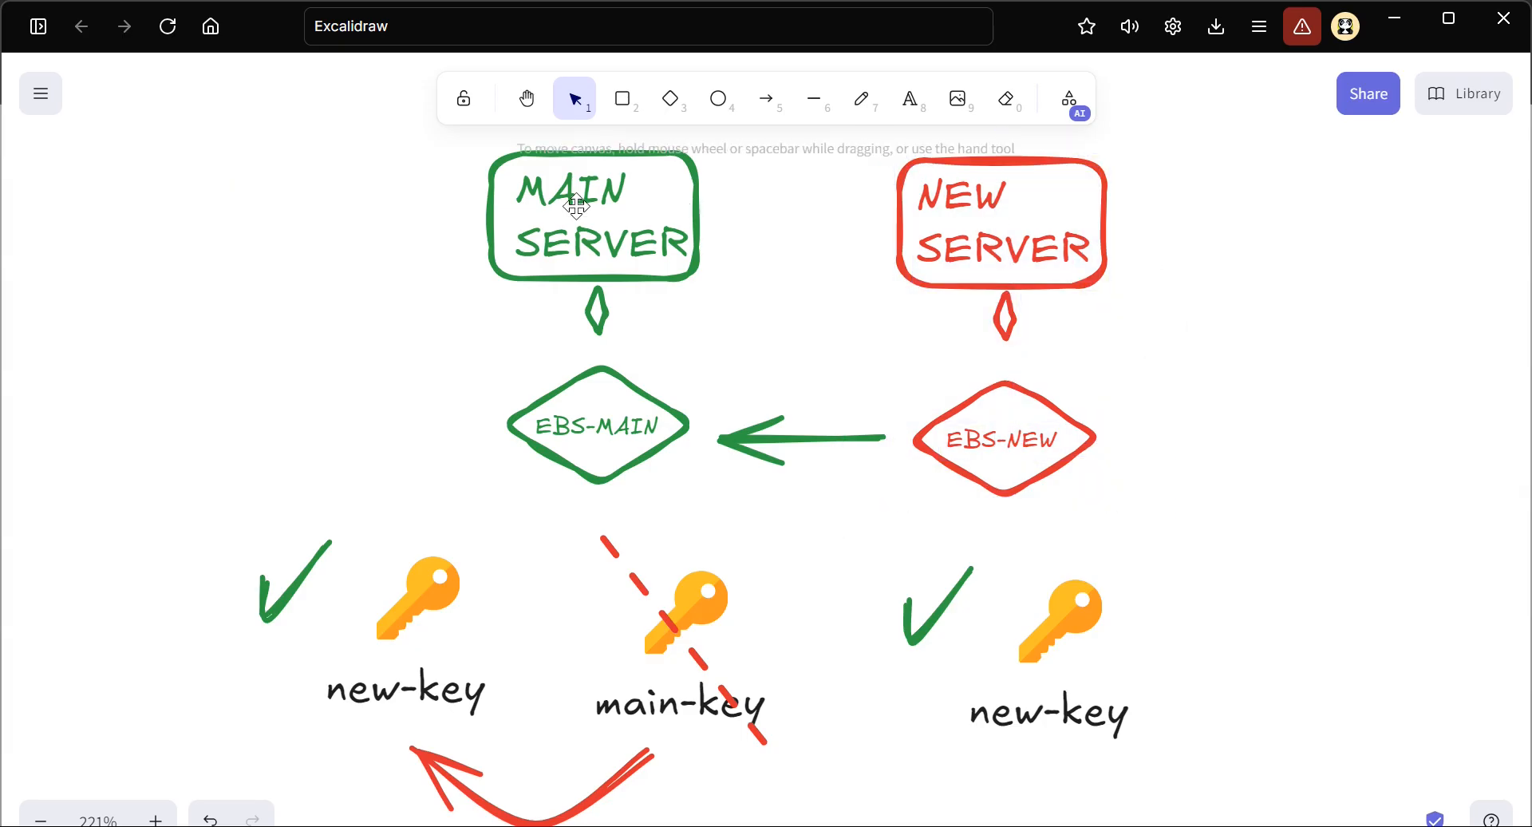
drag(408, 129, 1223, 534)
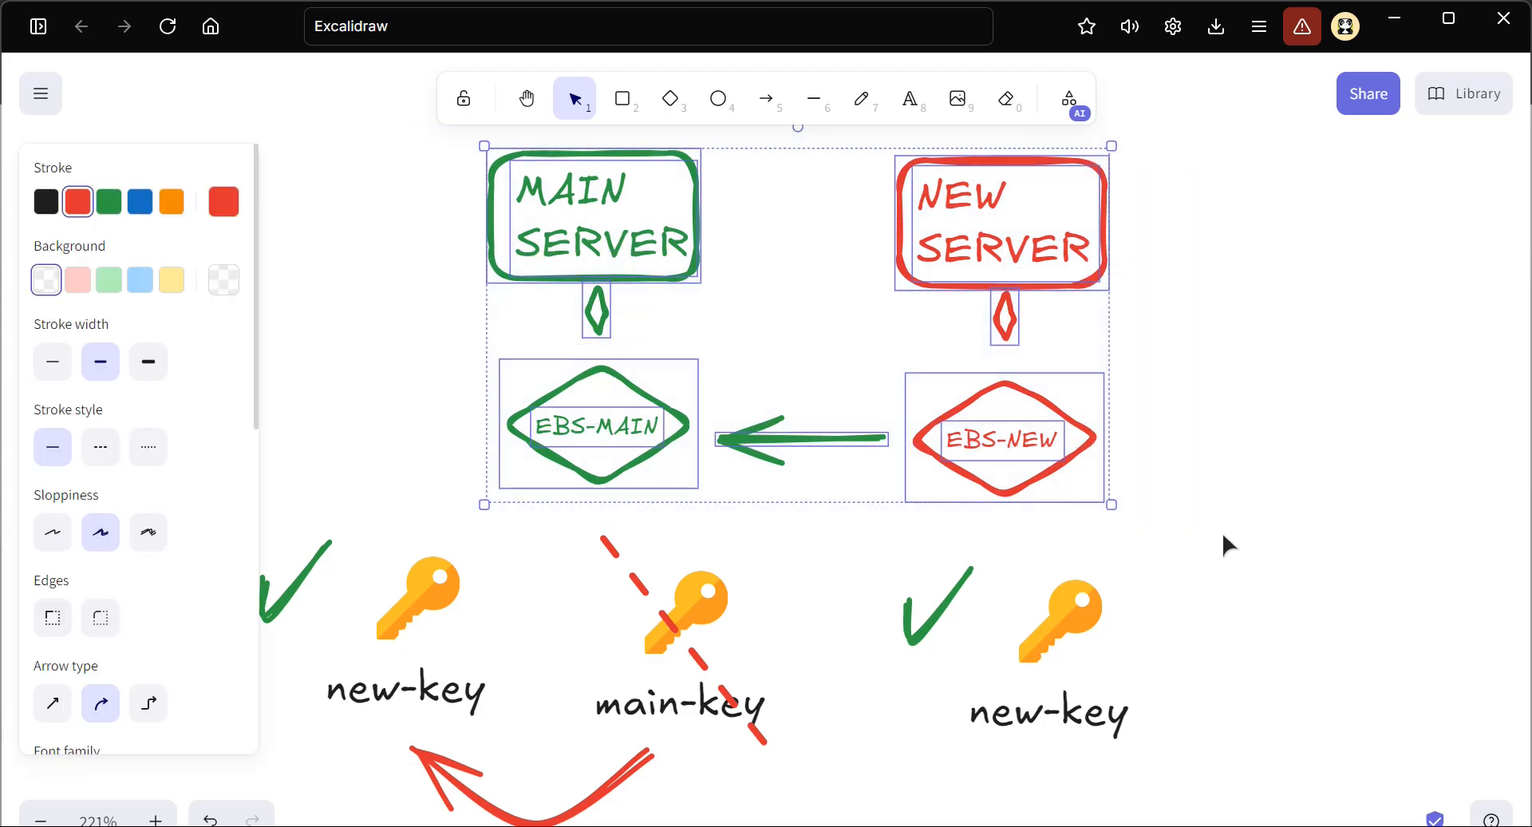
key(ctrl+c)
scroll(1223, 532, down, 9)
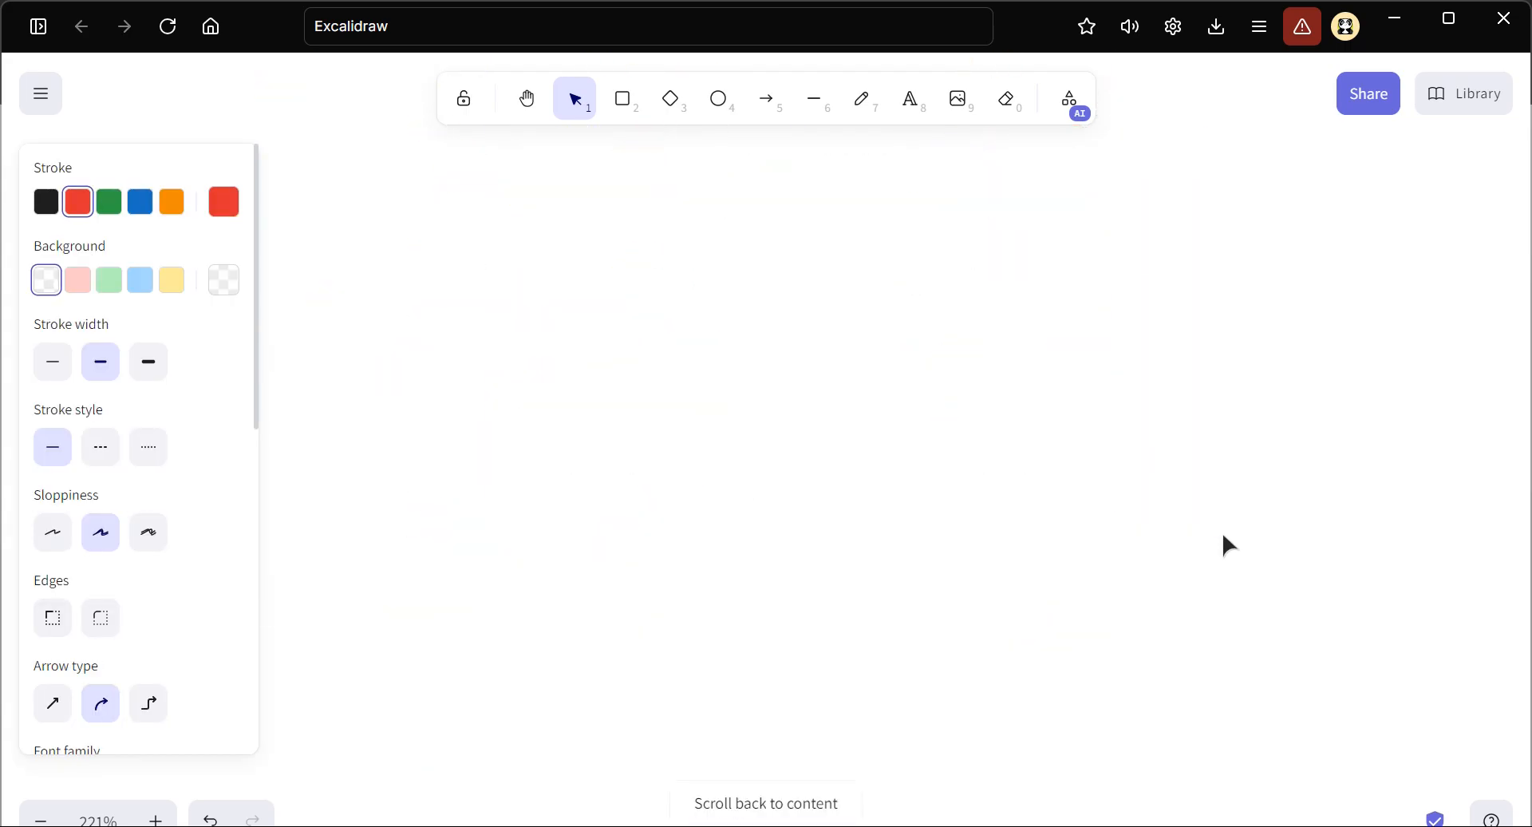
key(ctrl+v)
drag(1007, 461, 564, 386)
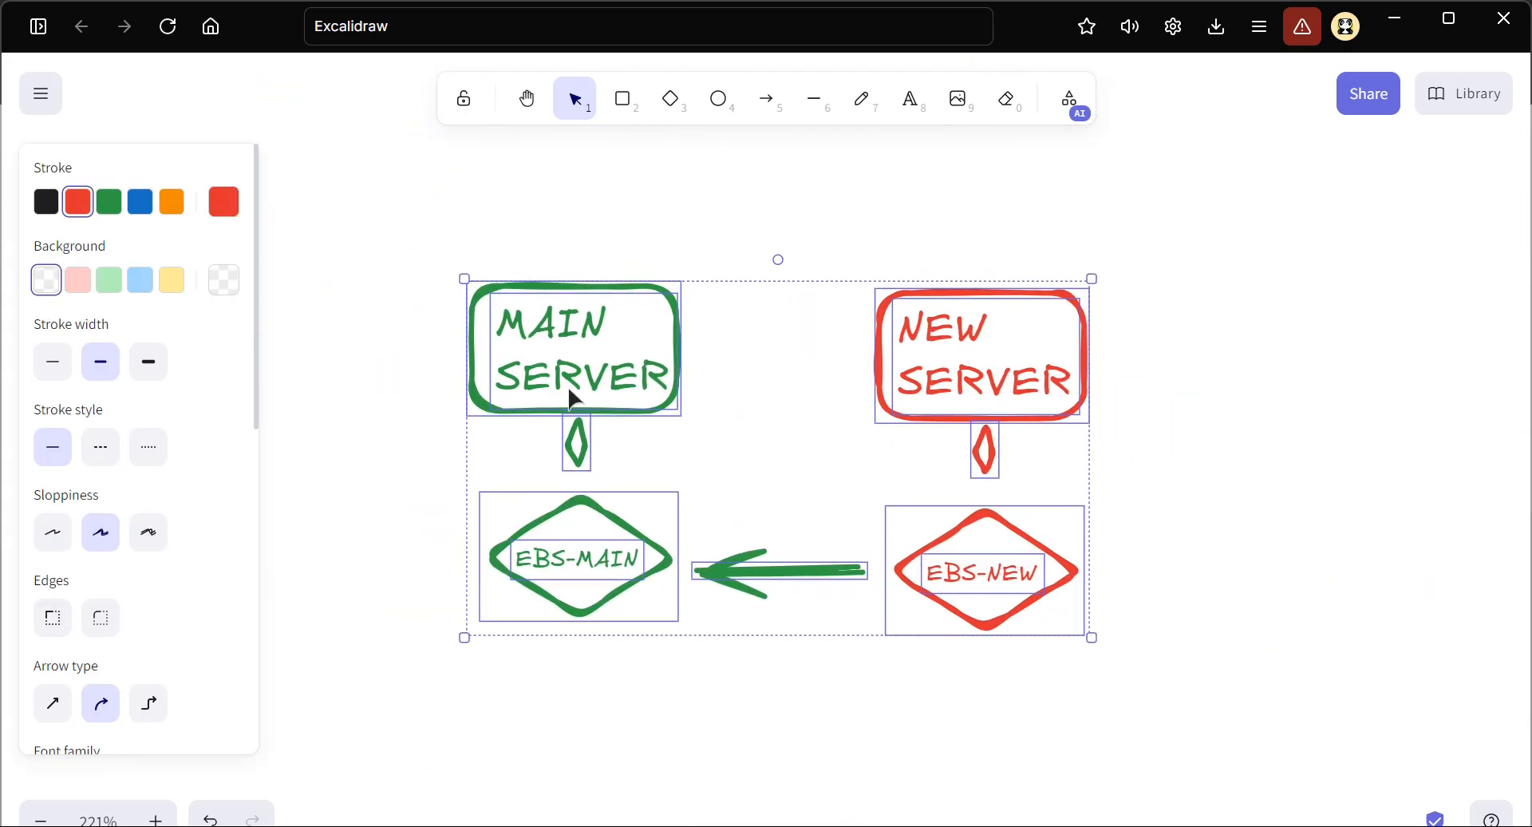
Add a black text heading "STEP-1" above the copied servers, centred between them
click(924, 100)
scroll(572, 259, up, 2)
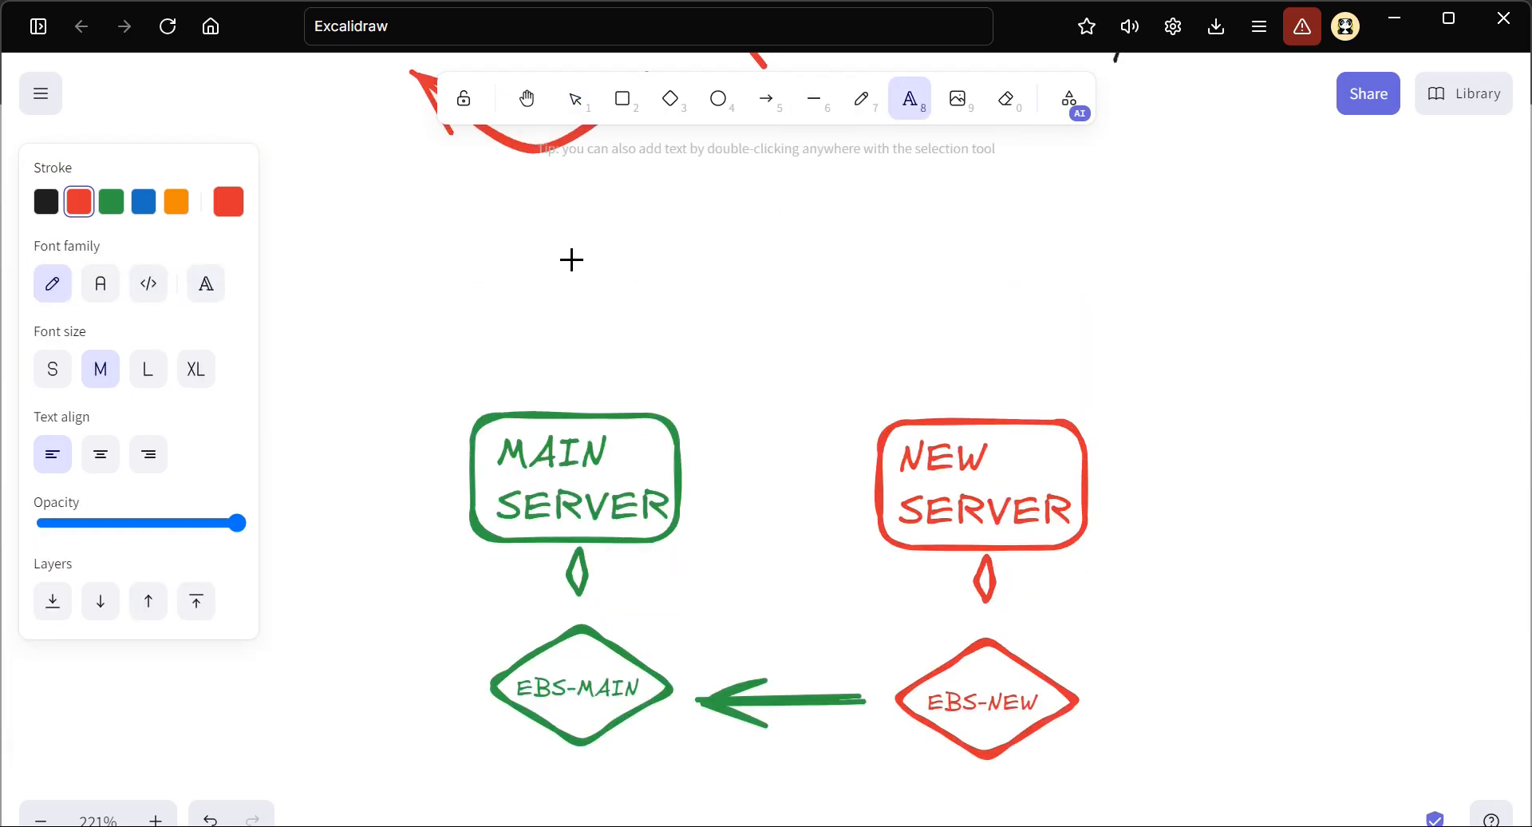
click(539, 275)
text(STEP)
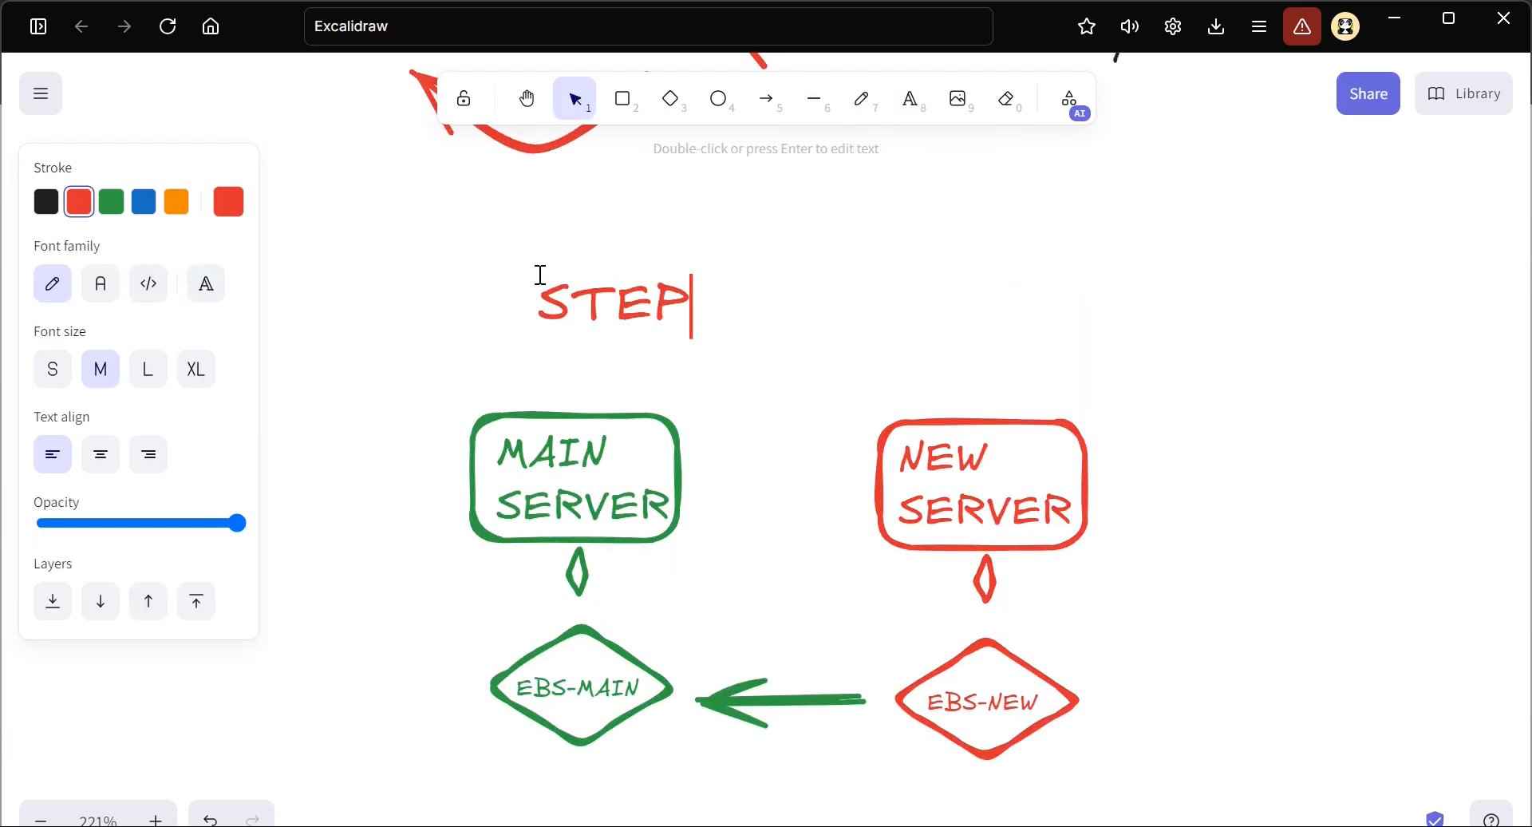
text(-1)
key(Escape)
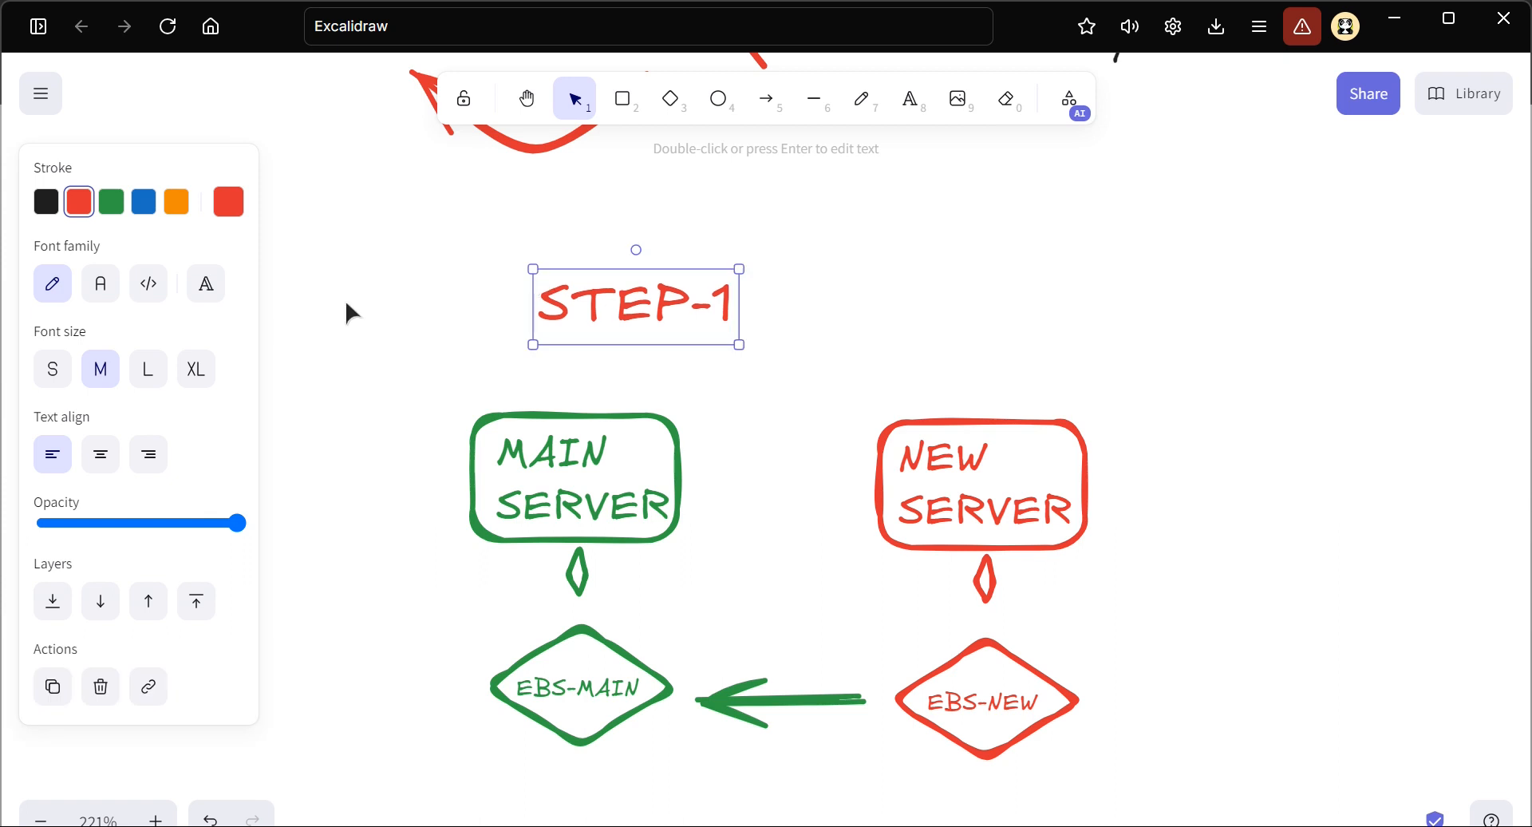
click(110, 201)
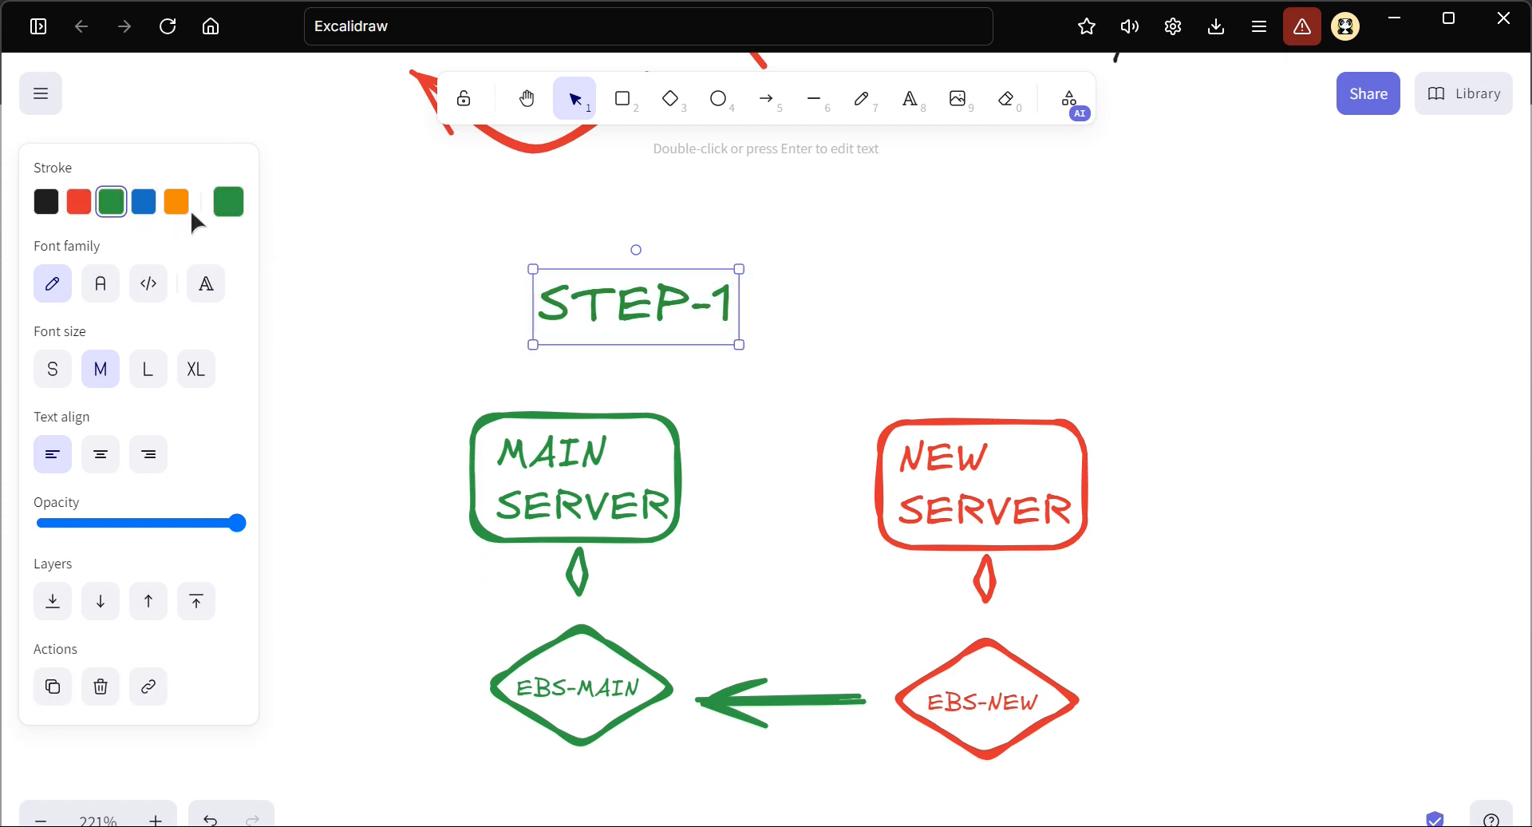
click(38, 203)
drag(615, 297, 722, 319)
Delete the green arrow between the copied EBS-MAIN and EBS-NEW diamonds
scroll(721, 319, down, 1)
scroll(721, 319, down, 1)
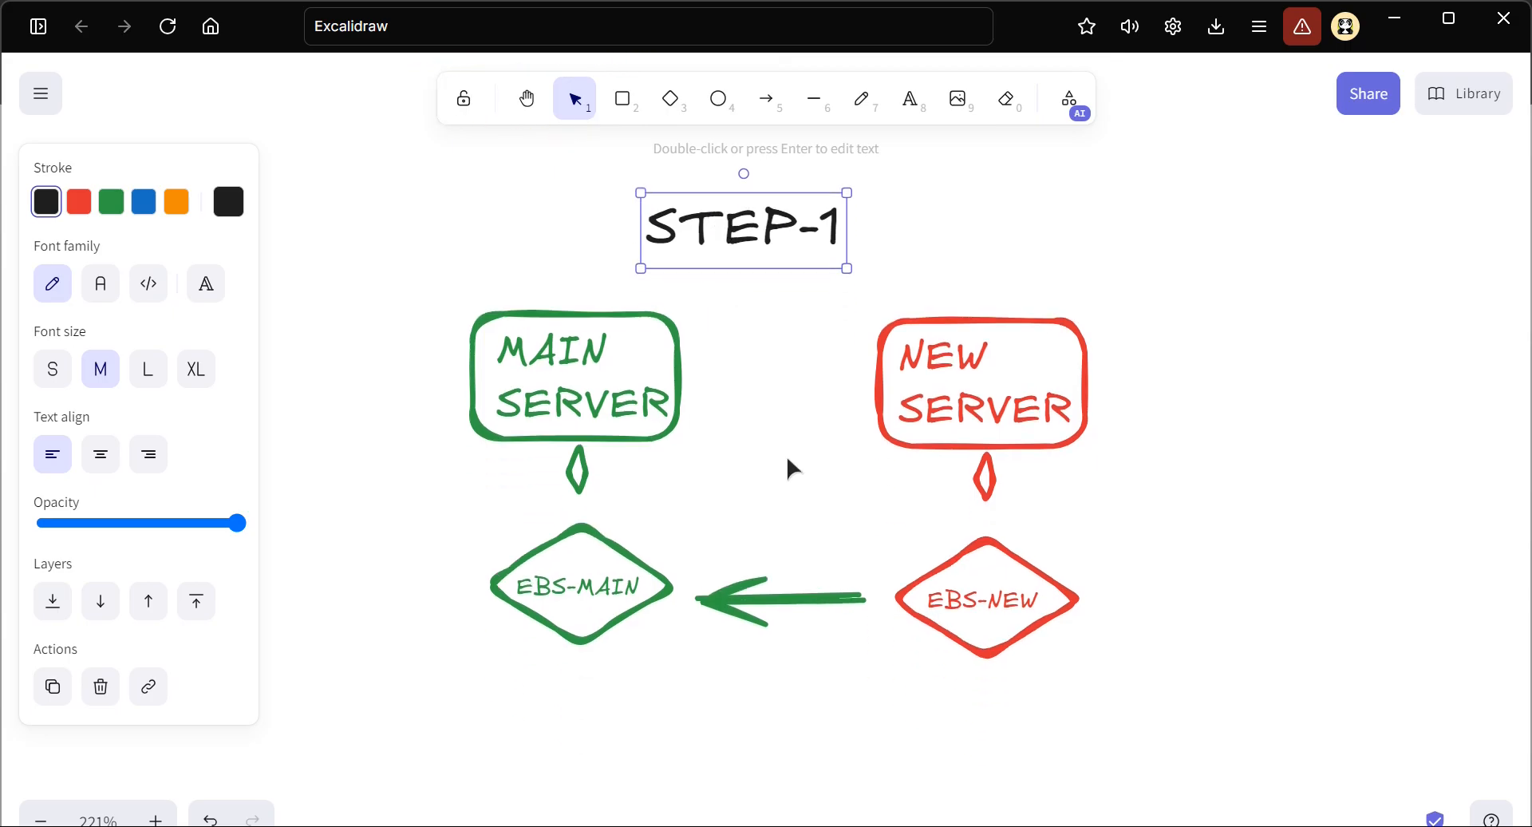
click(745, 574)
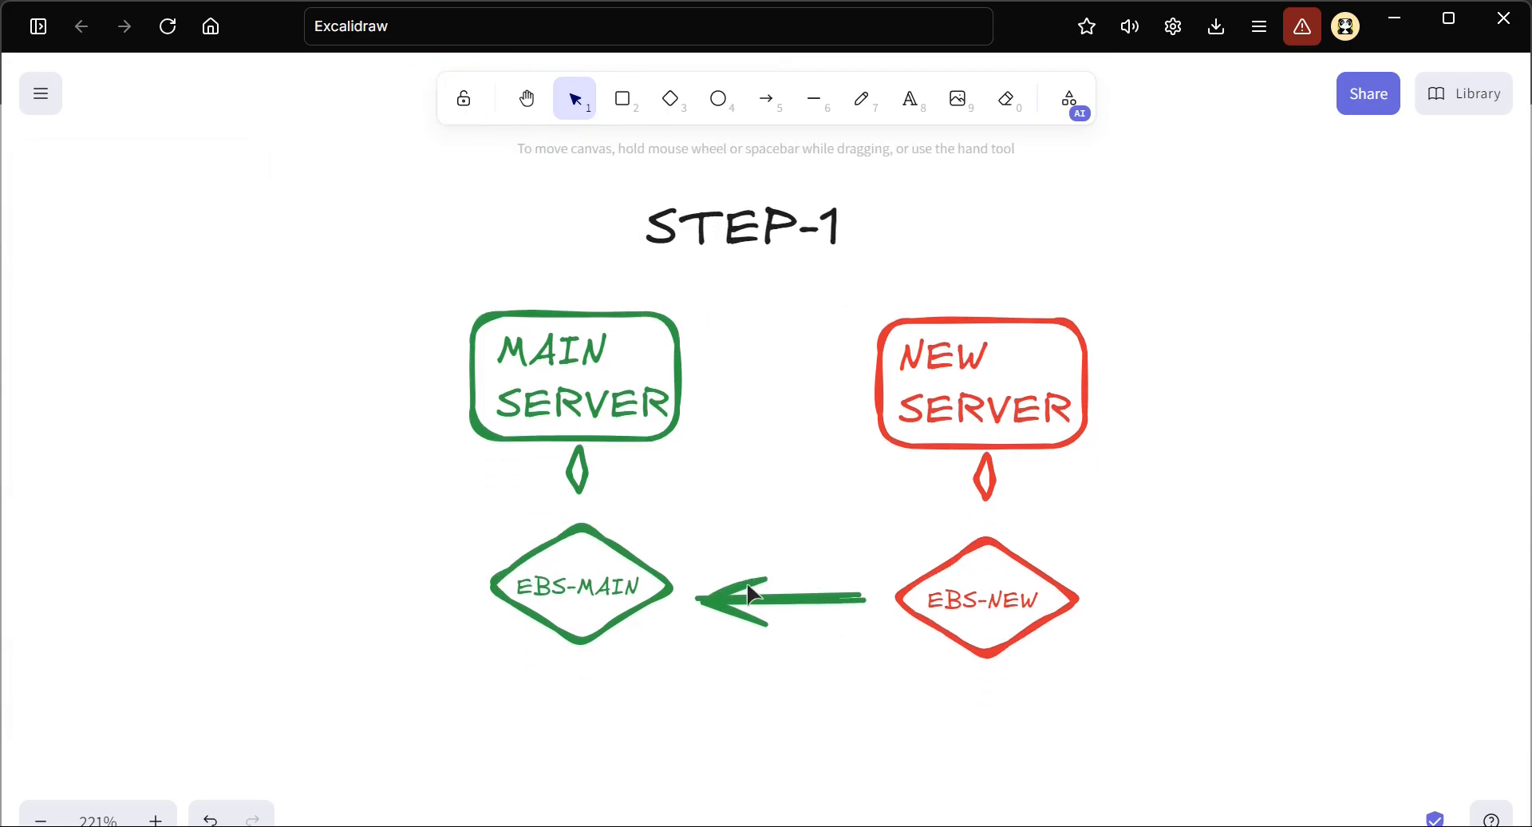
click(748, 593)
key(Delete)
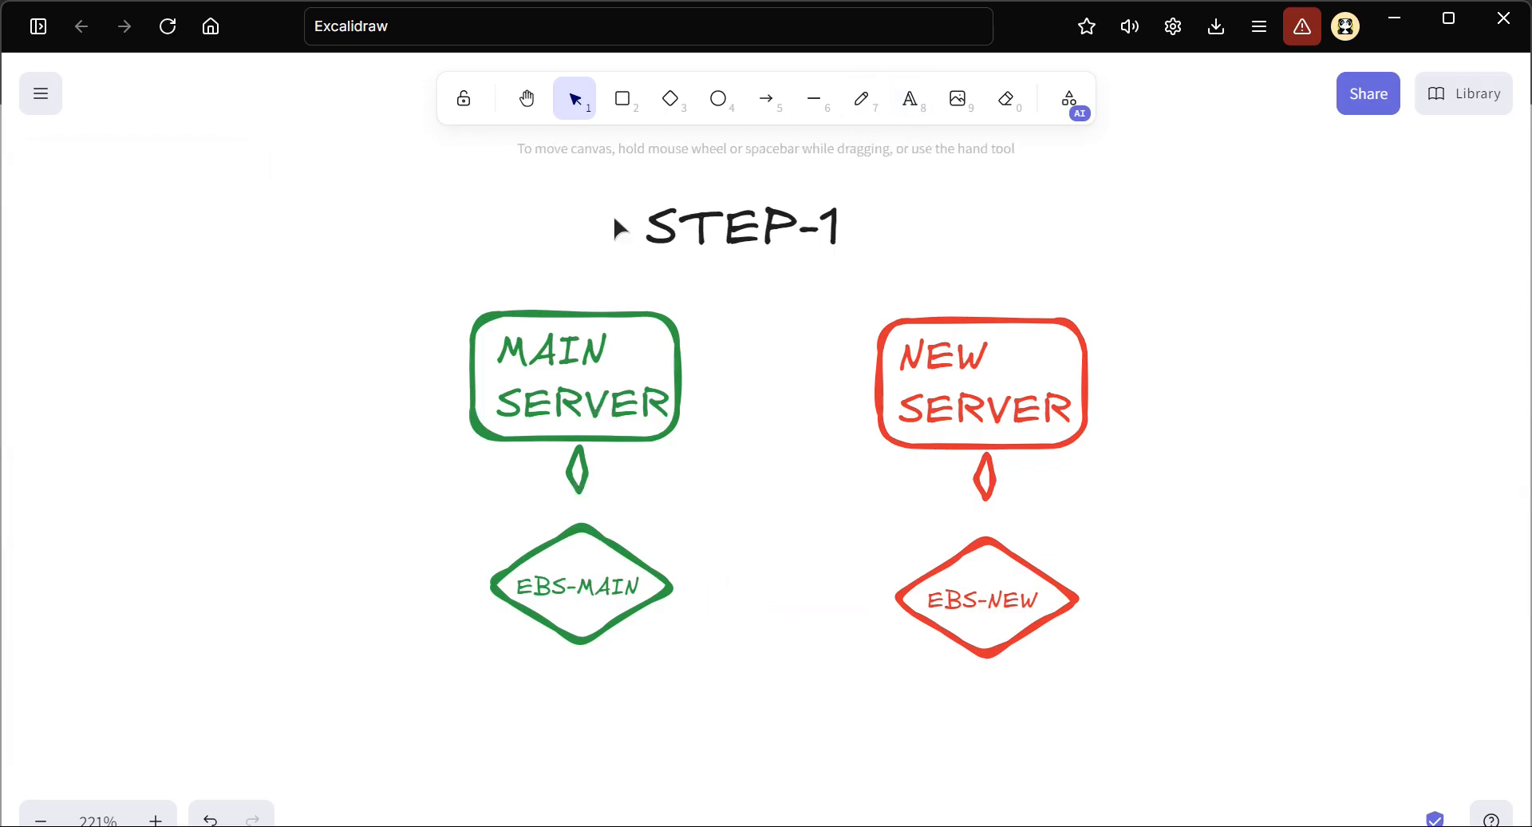
Add the text label "stop" to the left of the copied MAIN SERVER box
click(913, 111)
scroll(403, 364, left, 1)
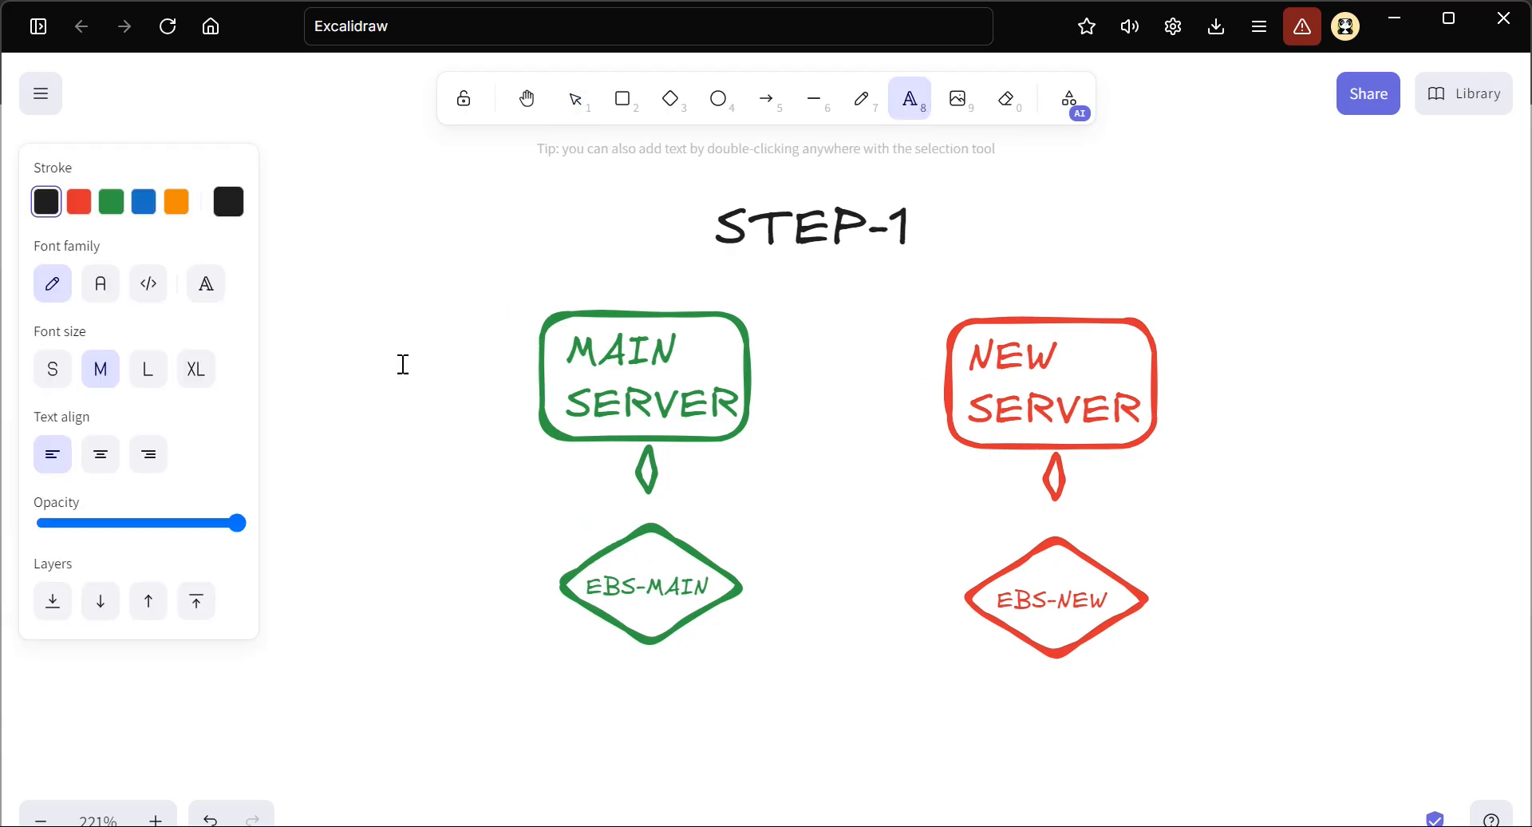
click(372, 364)
text(stop)
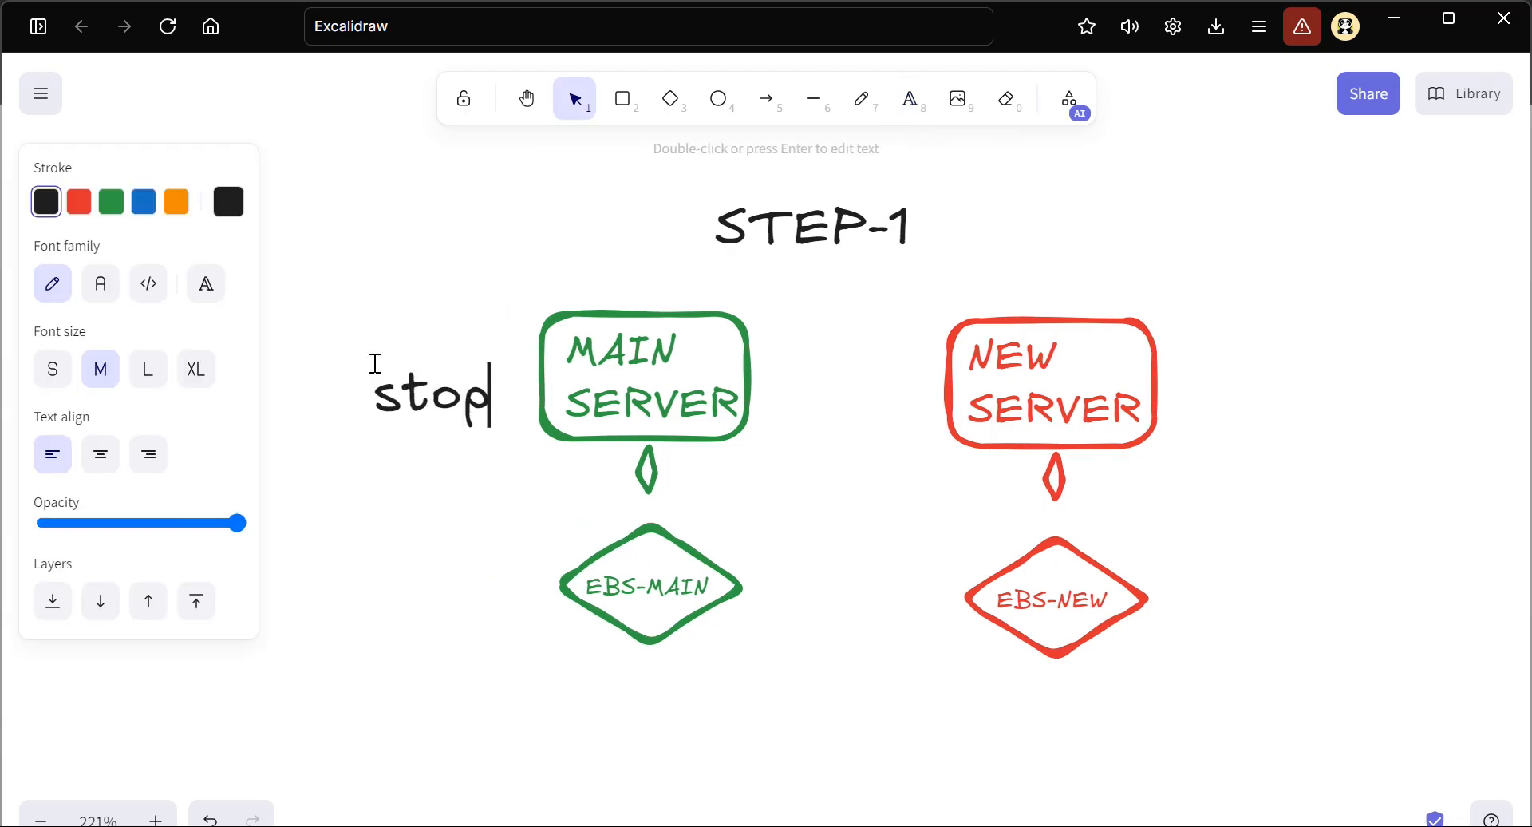
key(Escape)
drag(389, 393, 368, 383)
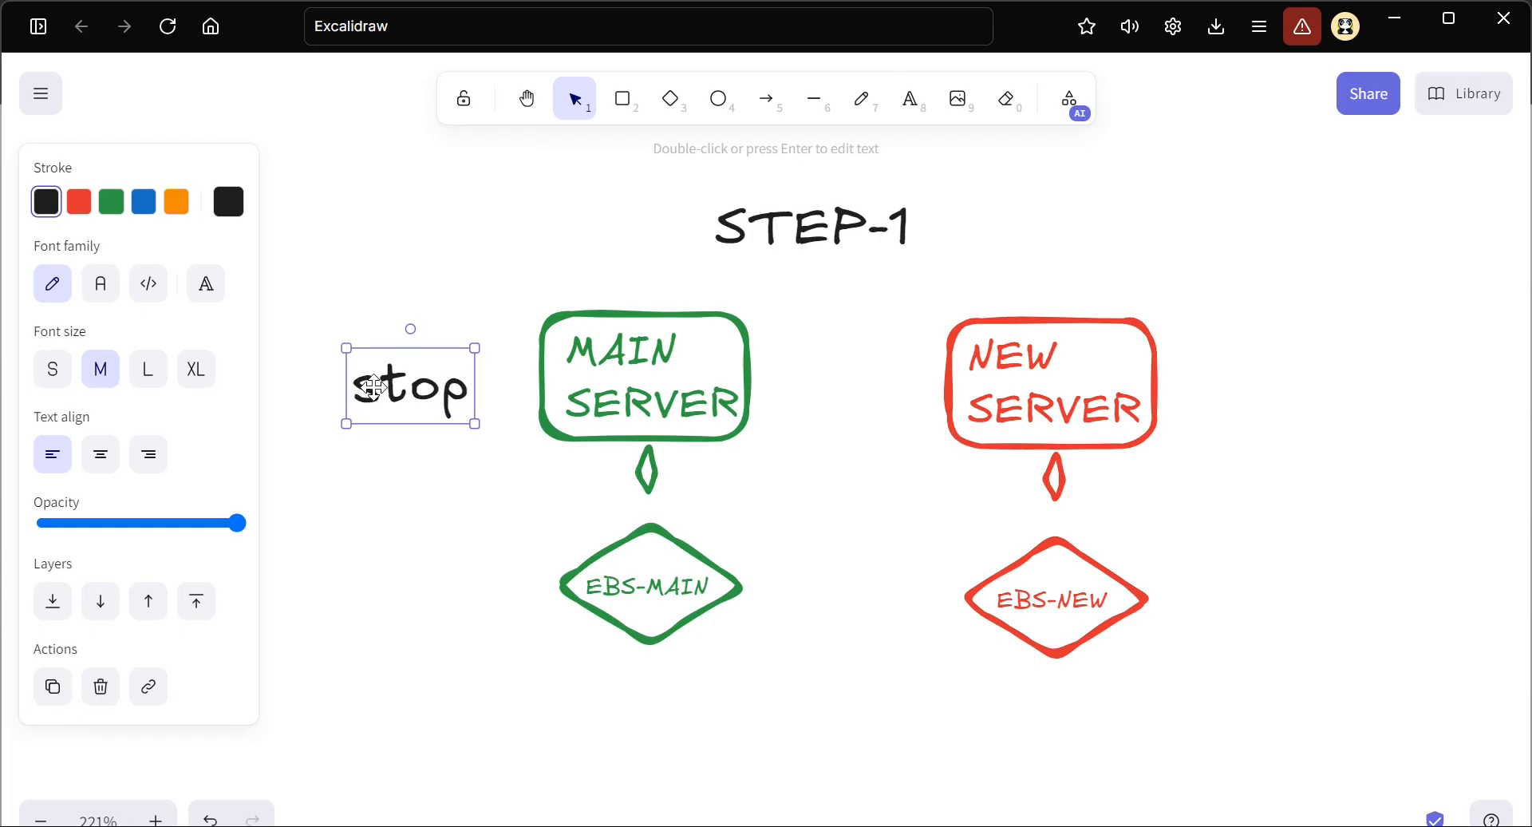
Duplicate the stop label, place the copy to the left of EBS-MAIN and change its text to "detach"
key(ctrl+v)
drag(519, 389, 435, 595)
double_click(431, 595)
text(detach)
key(Escape)
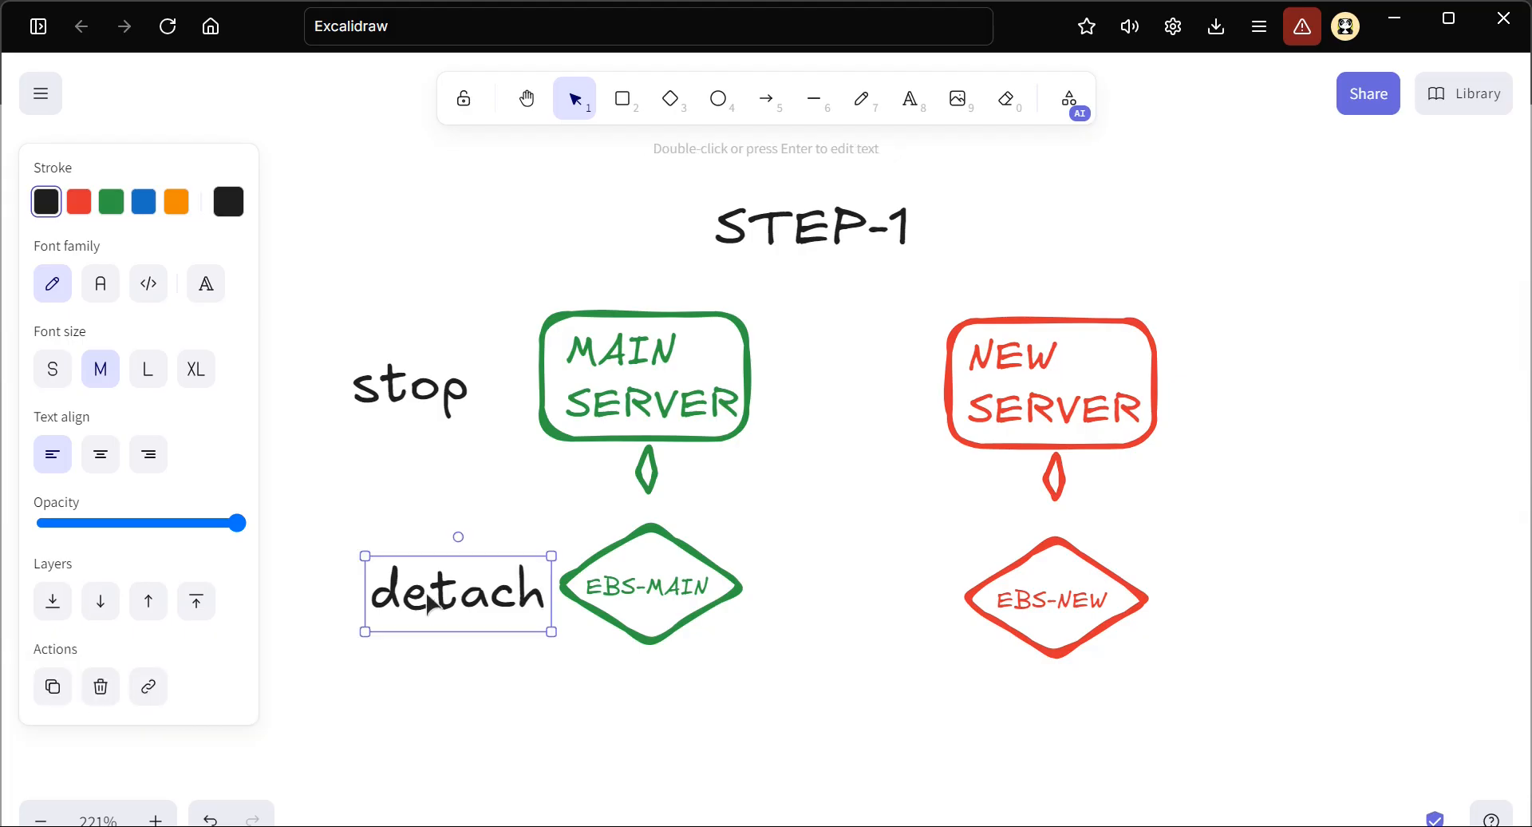
Shift the detach label away from EBS-MAIN, and place a copy reading "attach" to the right of EBS-NEW
drag(408, 583, 1370, 595)
key(ctrl+c)
key(ctrl+v)
double_click(1371, 596)
text(a)
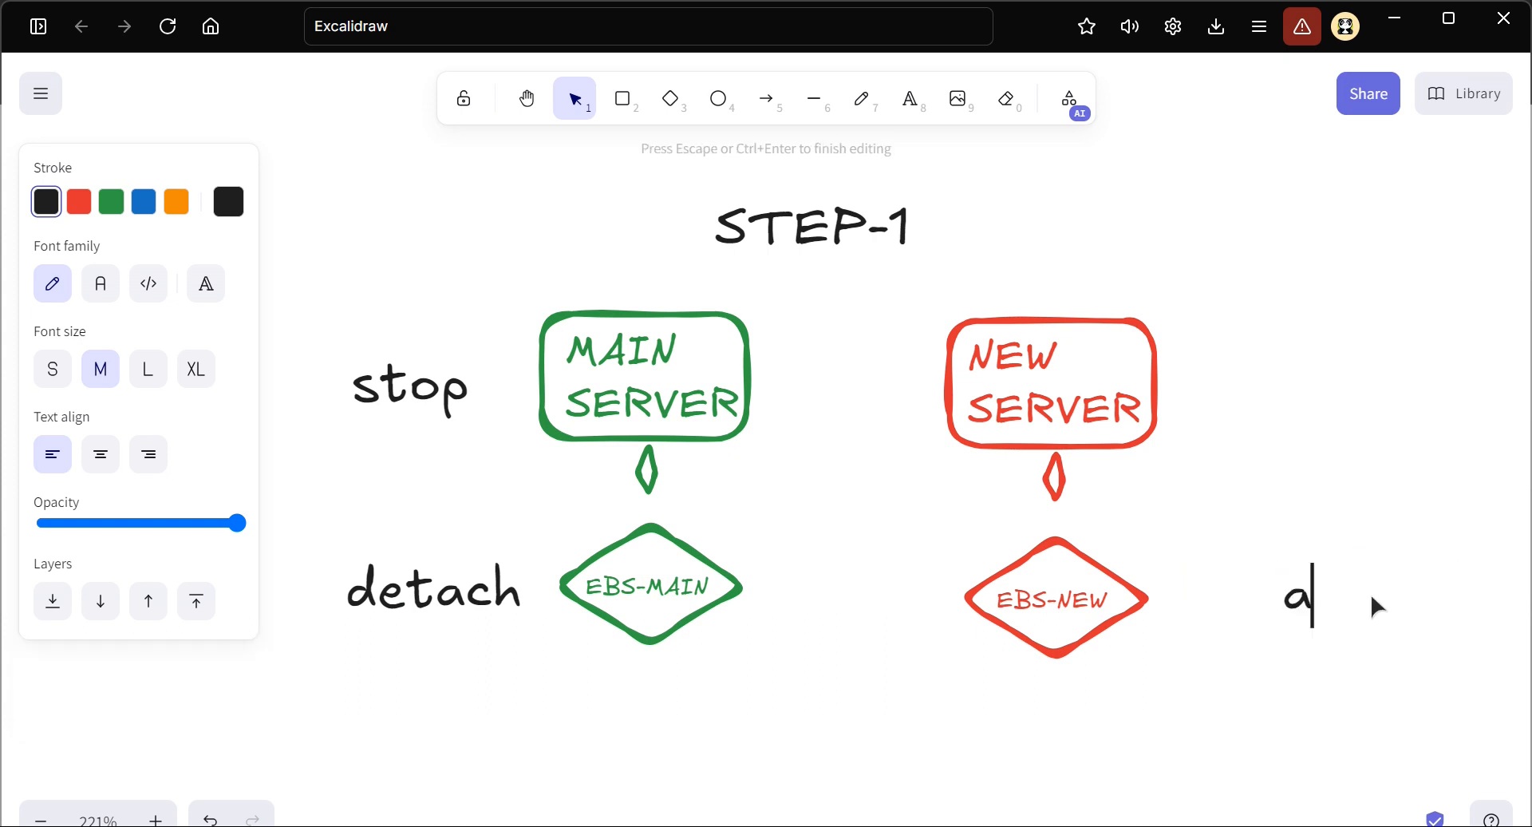
text(ttach)
key(Escape)
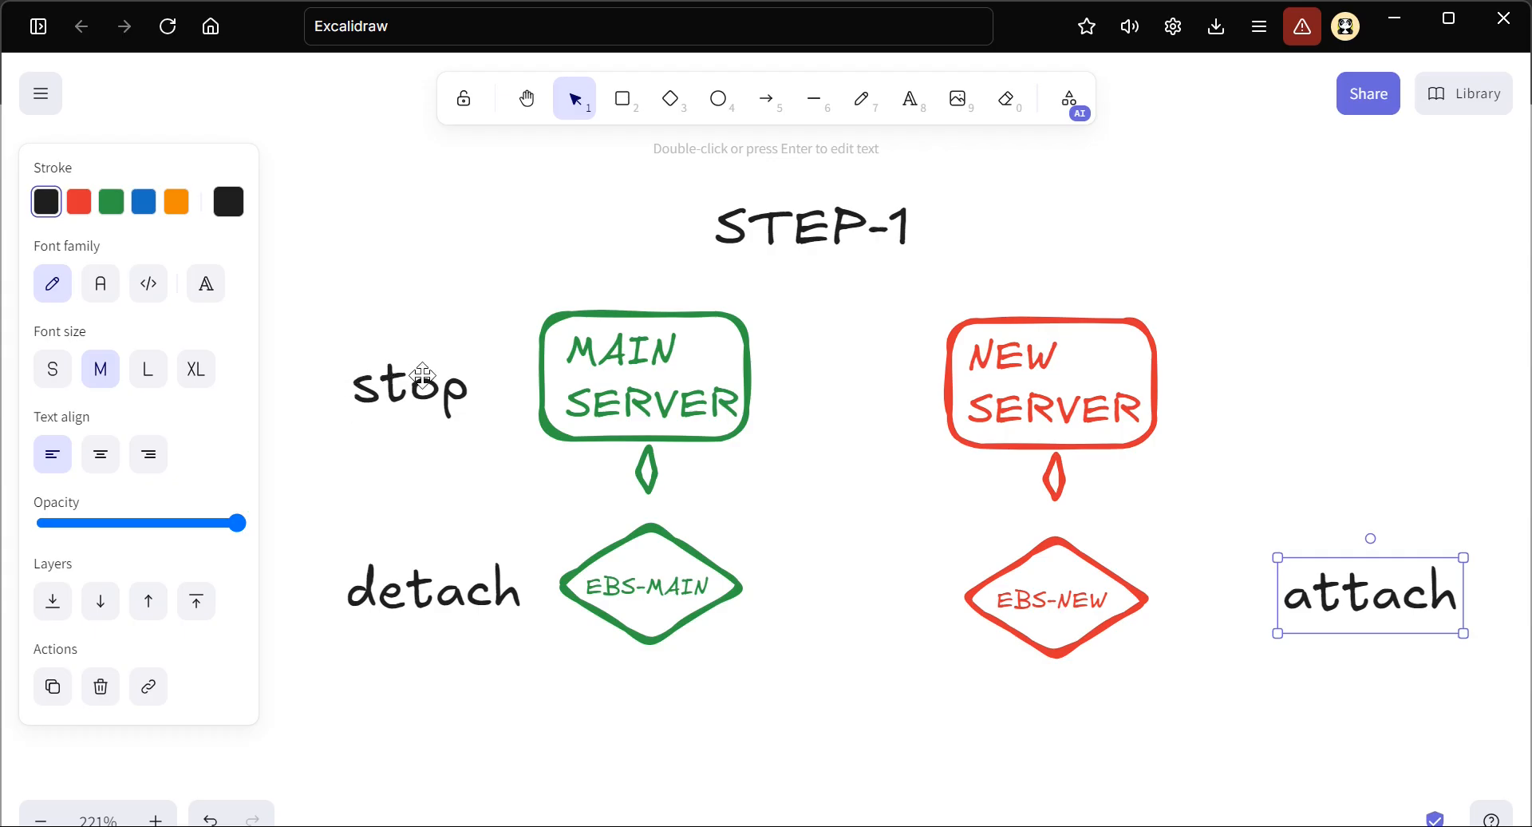
Draw a black rounded rectangle around the STEP-1 heading
click(623, 99)
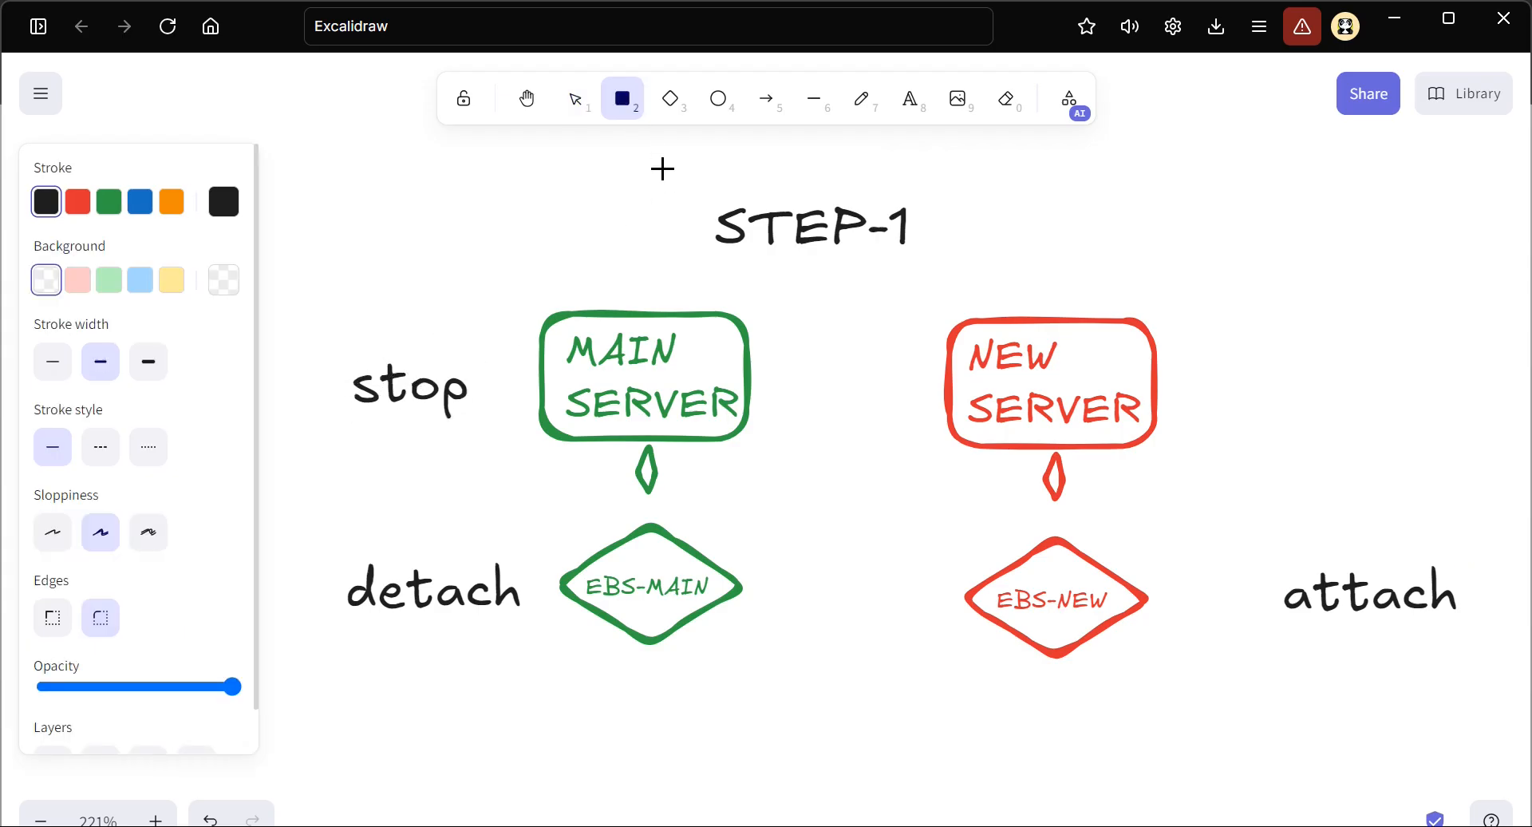
drag(656, 164, 973, 279)
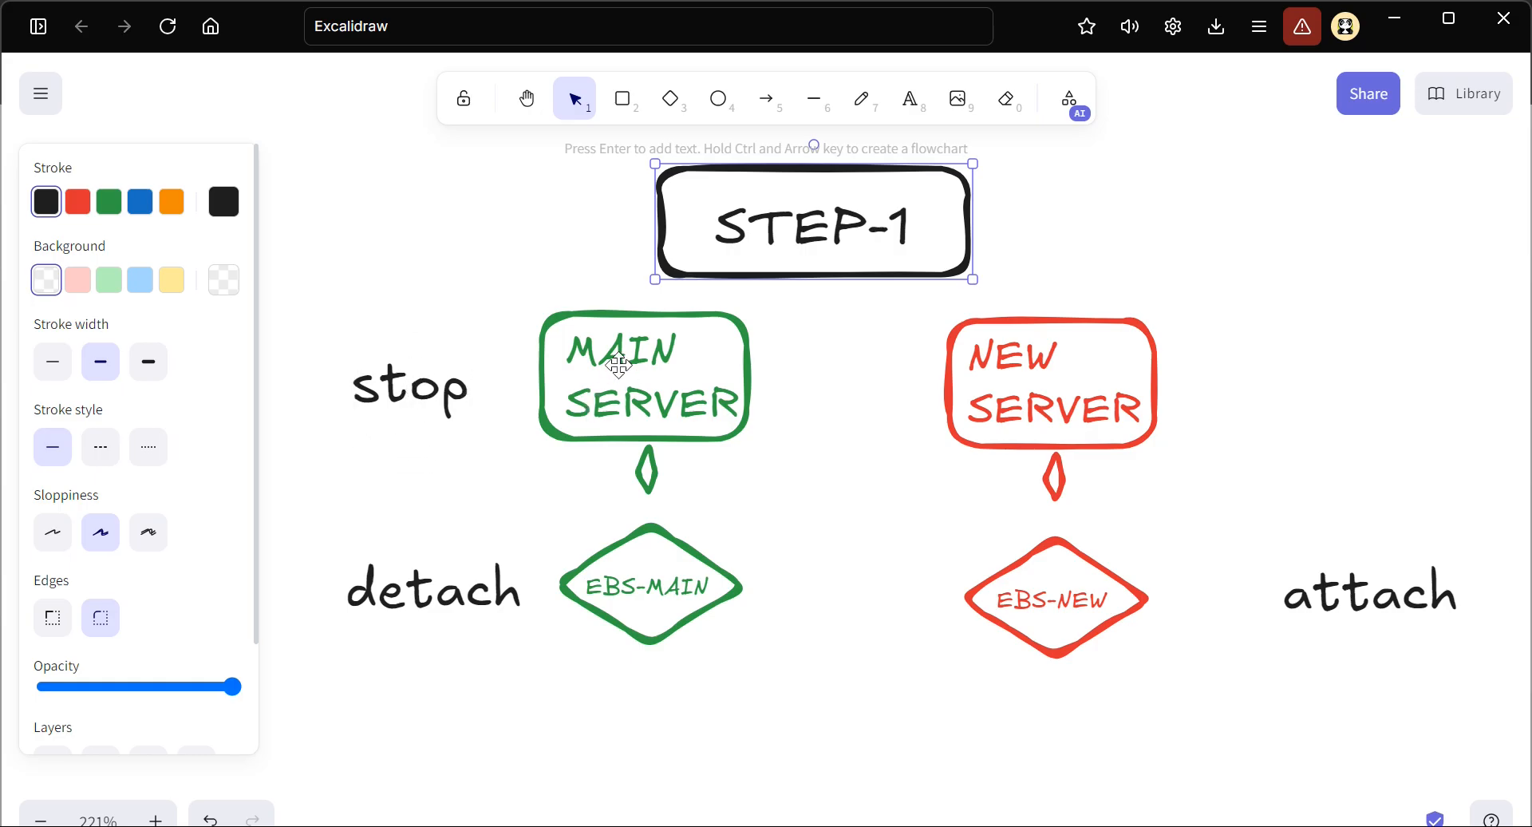
Draw a black dashed diagonal line across the MAIN SERVER box under STEP-1
click(816, 102)
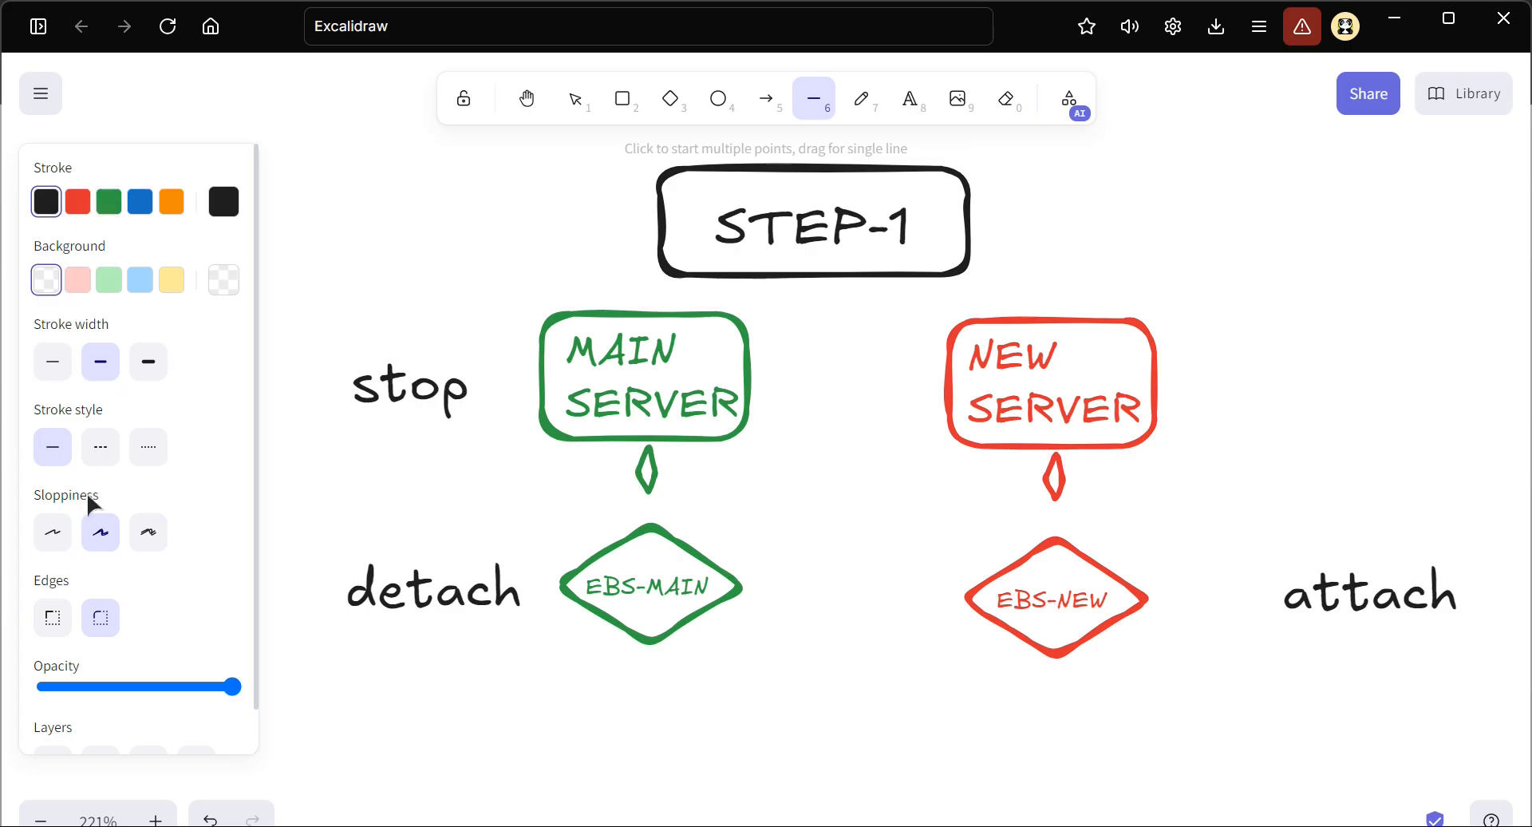
click(103, 457)
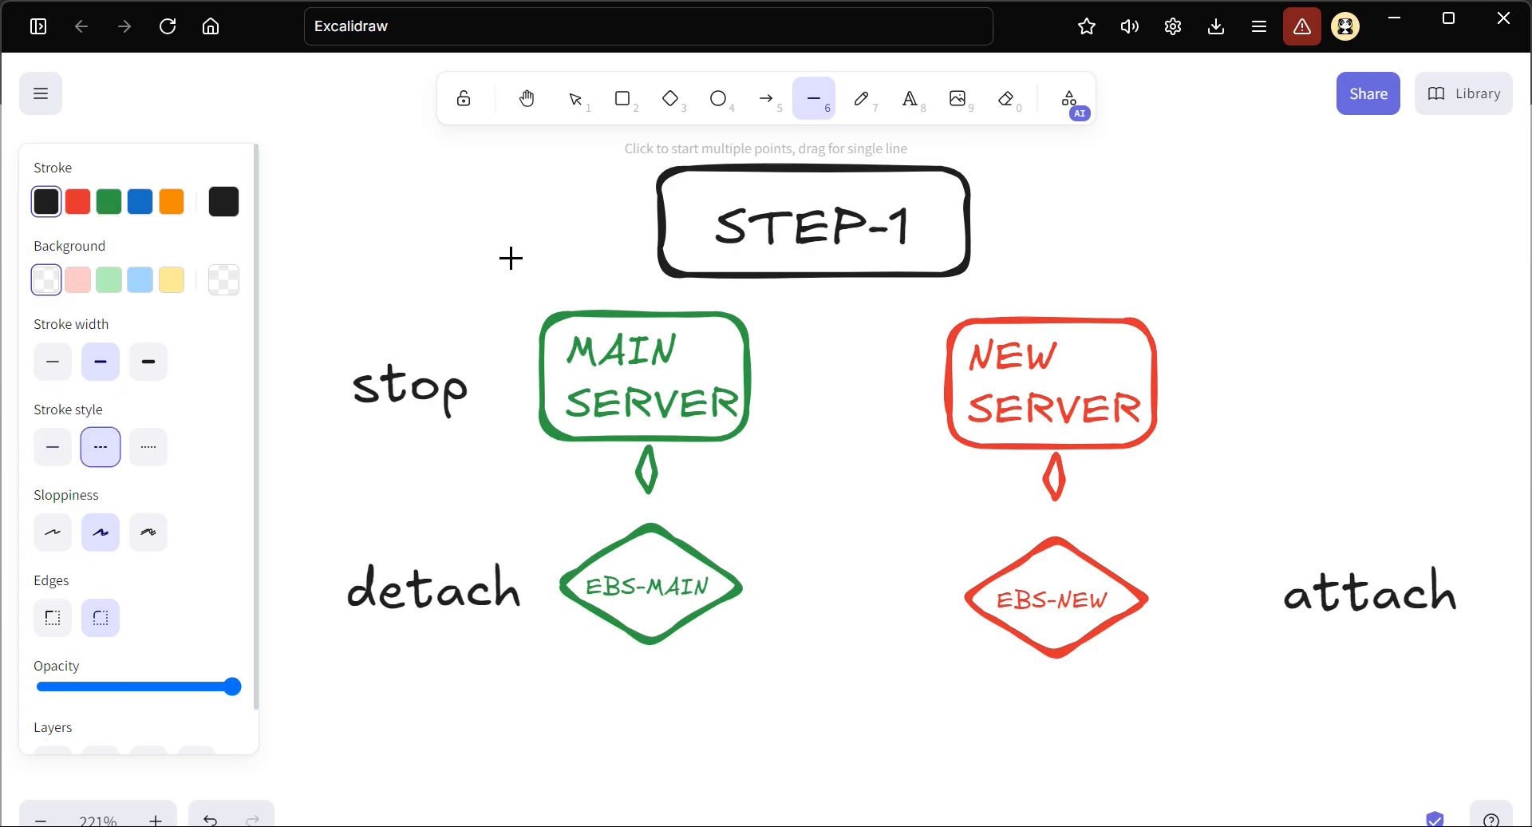
drag(500, 269, 766, 470)
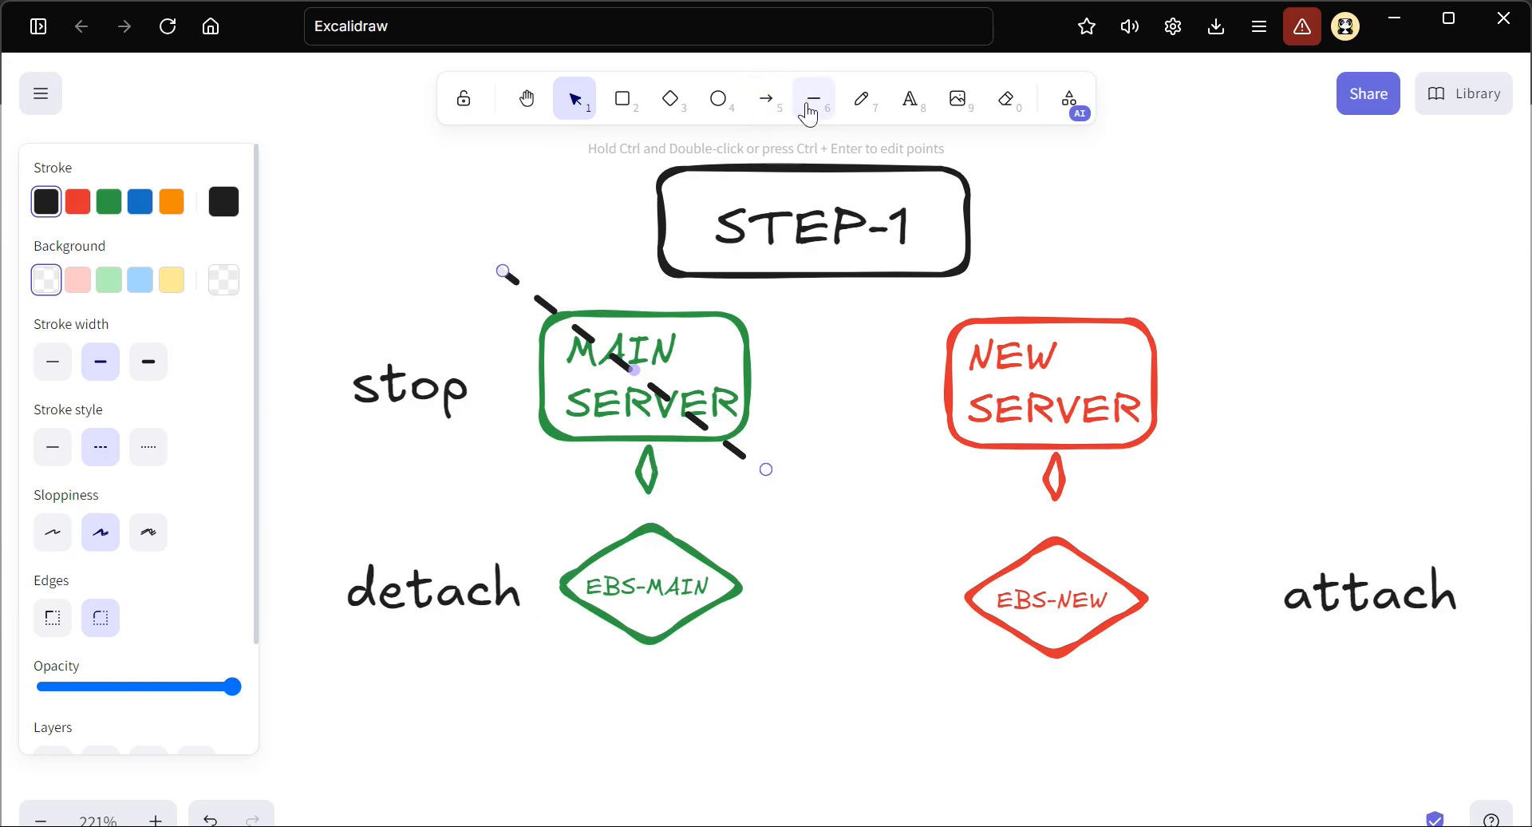
click(77, 206)
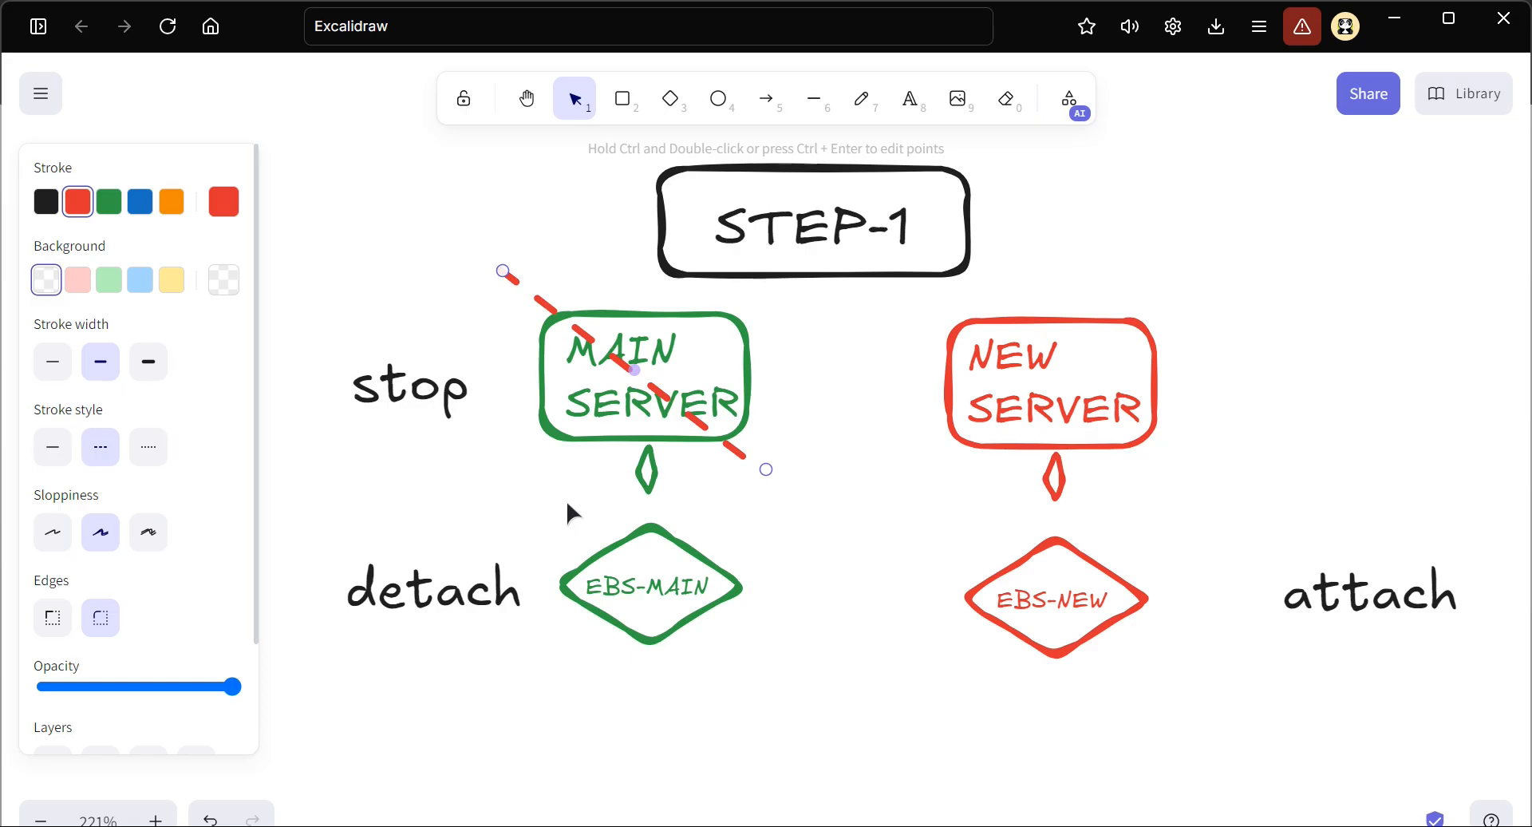
click(46, 204)
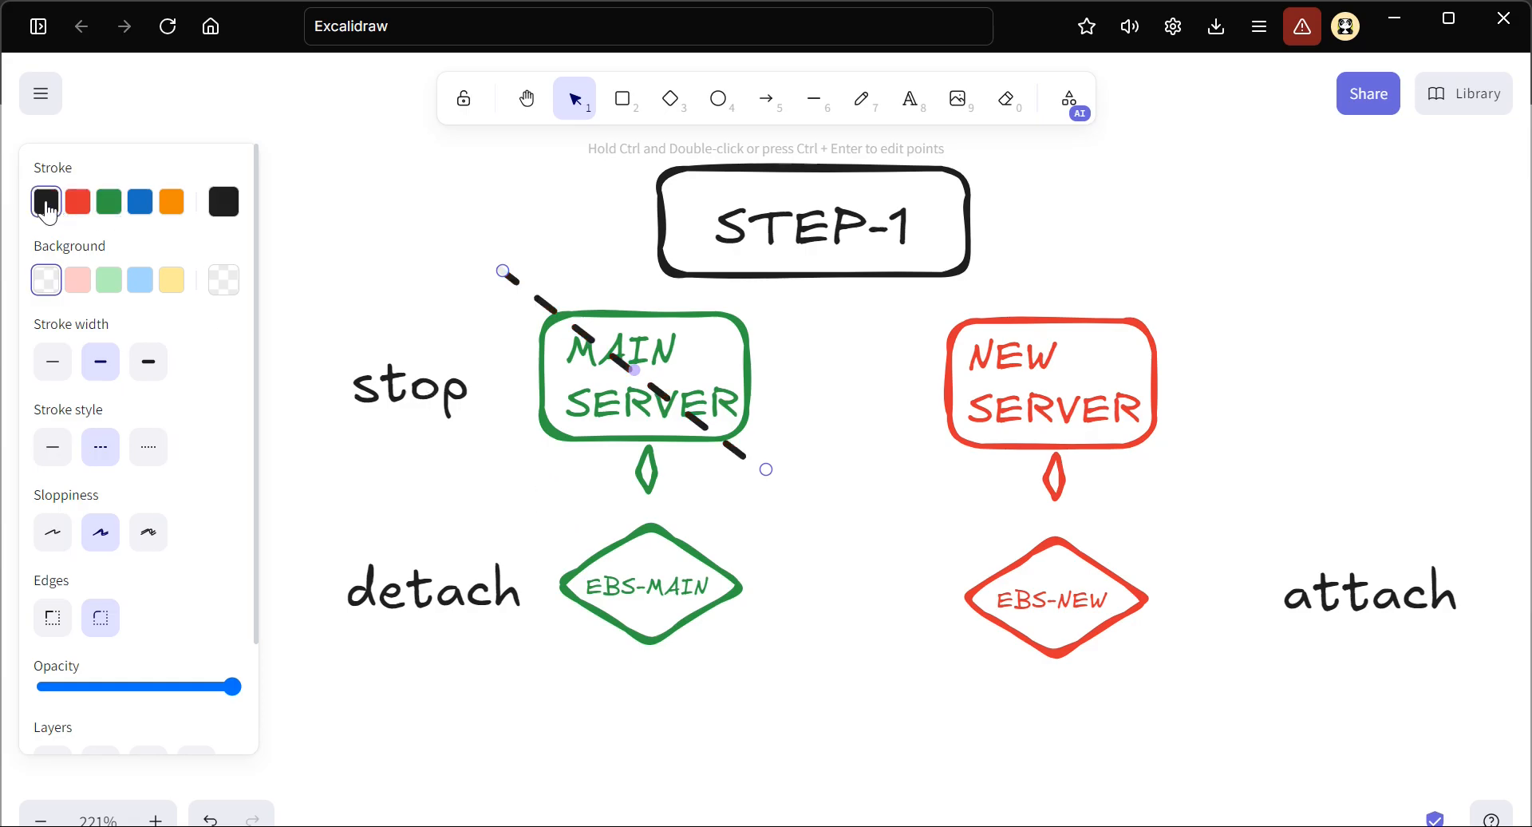
Draw a small solid X from two crossing lines above the detach label beside EBS-MAIN, and colour it red
click(812, 102)
drag(525, 501, 575, 533)
click(53, 448)
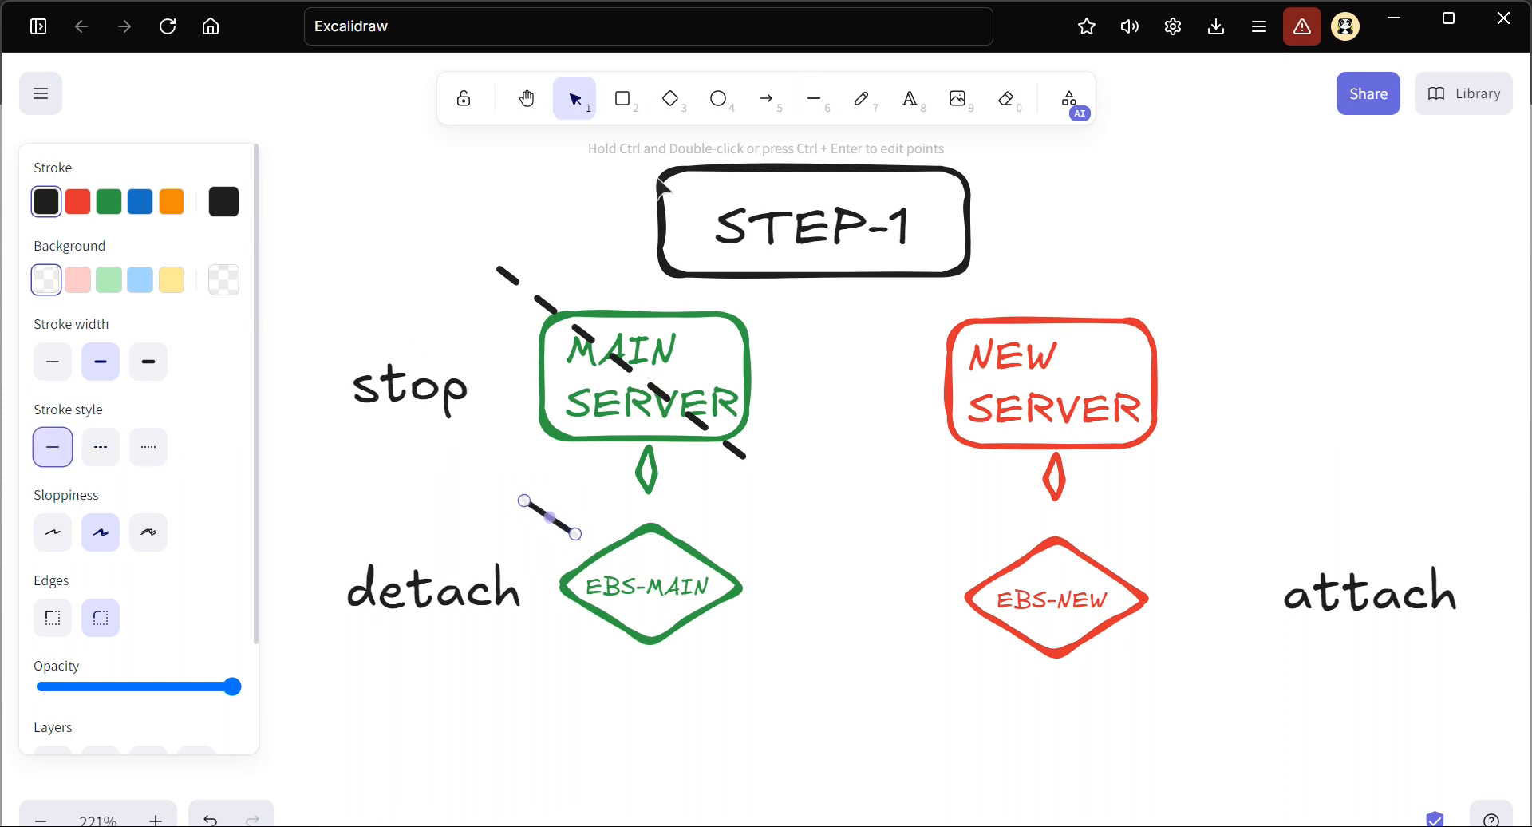
click(814, 99)
drag(565, 497, 520, 538)
drag(479, 476, 600, 563)
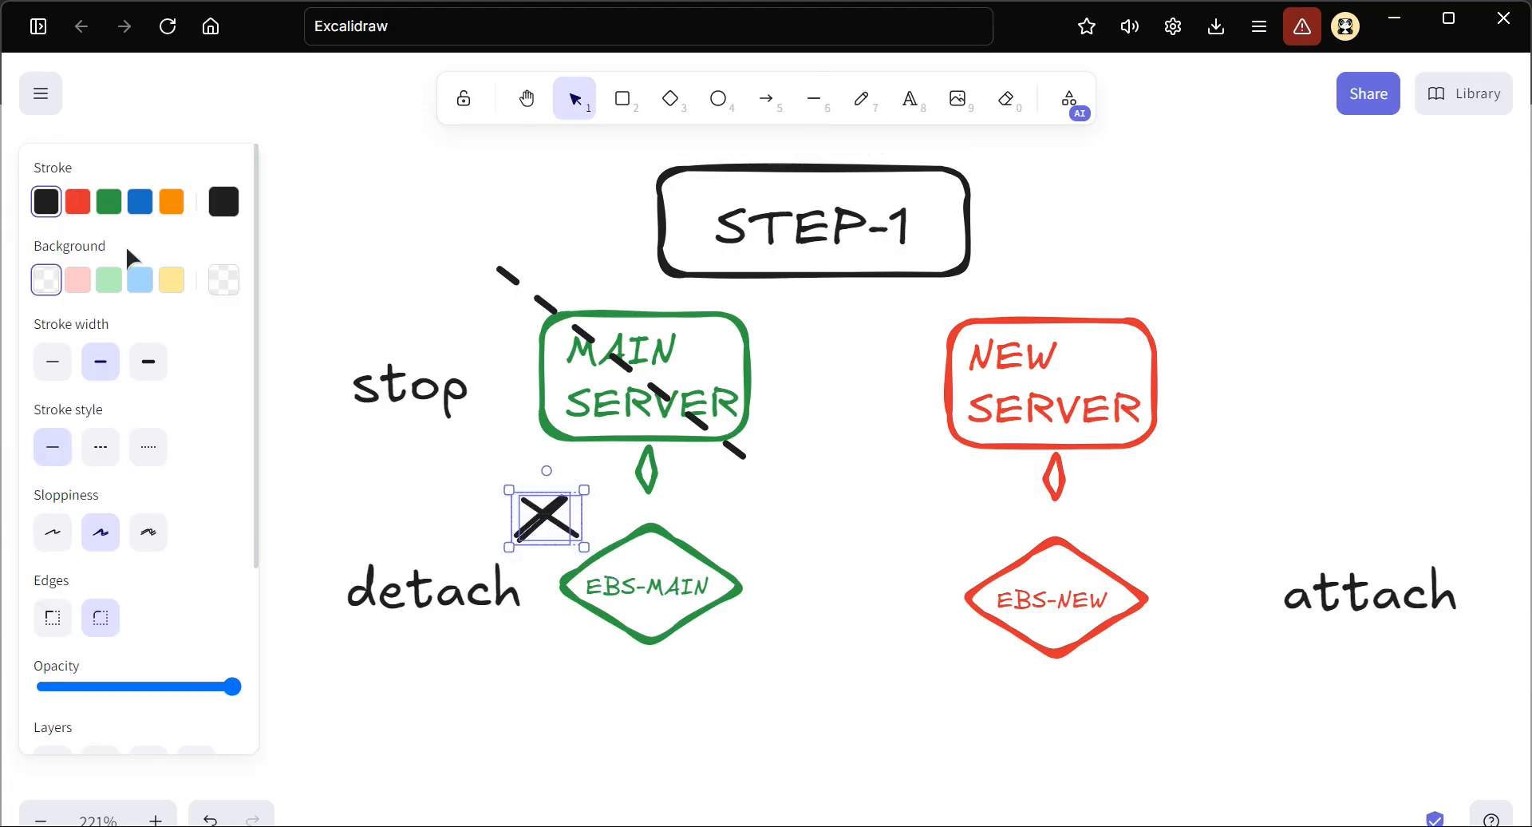
click(76, 205)
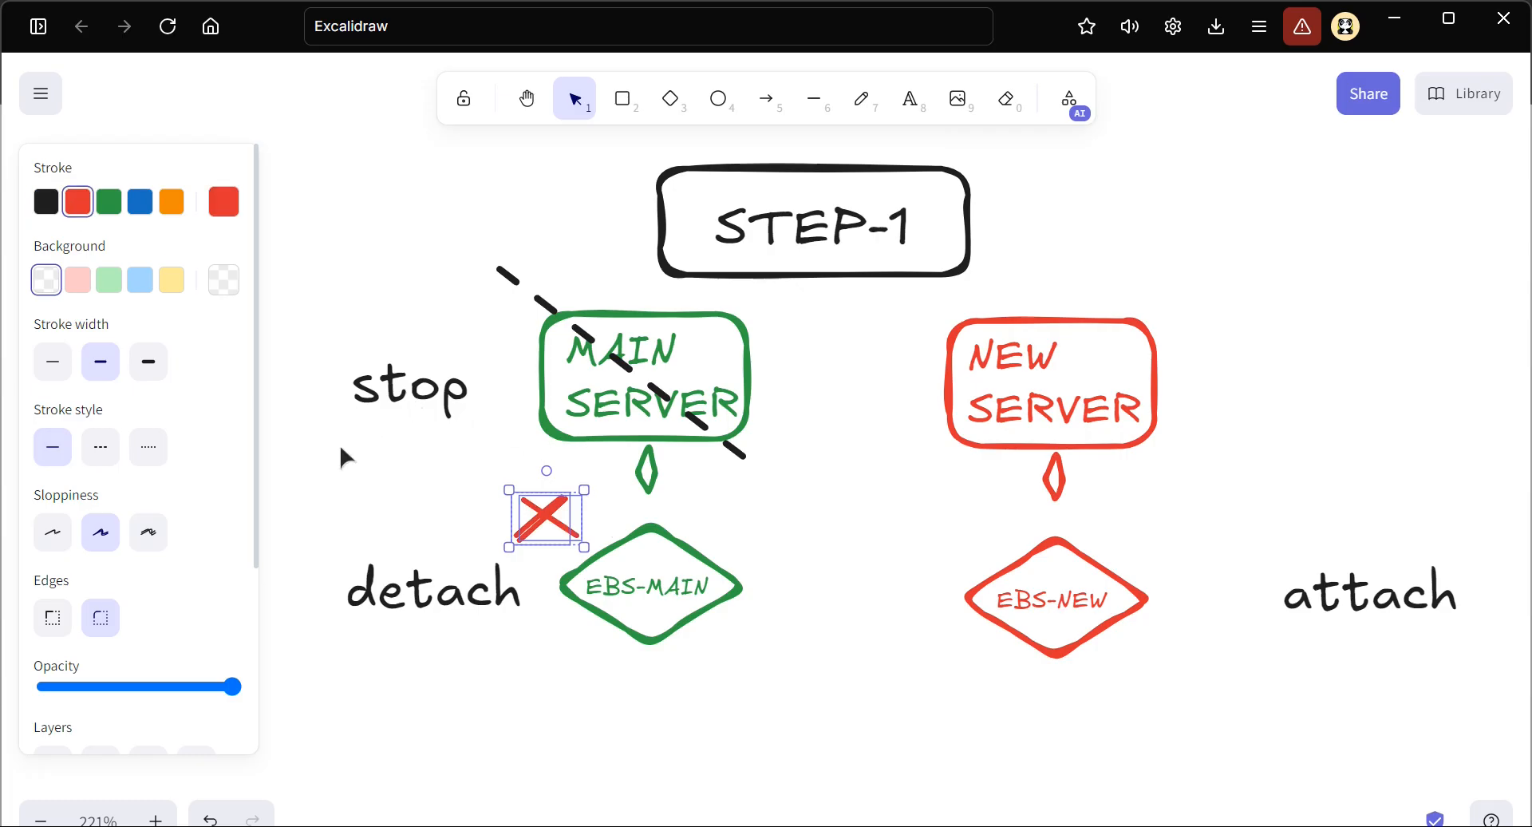
Place a copy of the green EBS-MAIN diamond beside EBS-NEW, with the attach label moved to the far side of it
drag(808, 683, 1373, 612)
key(ctrl+c)
key(ctrl+v)
scroll(1180, 584, right, 5)
scroll(1180, 584, right, 1)
drag(836, 581, 1047, 600)
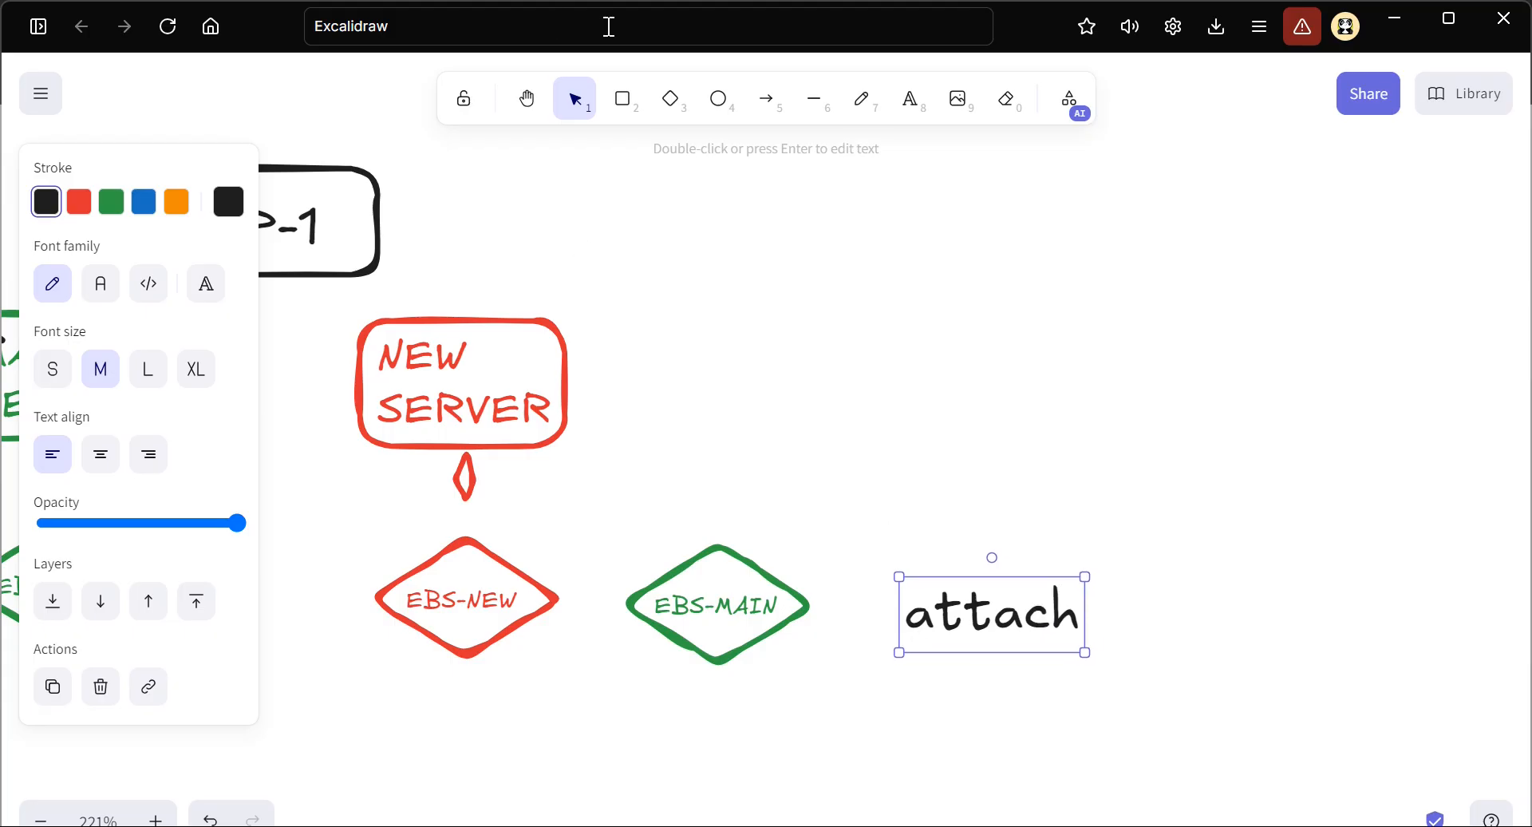
Draw a red arrow from the NEW SERVER box to the copied EBS-MAIN diamond
click(766, 100)
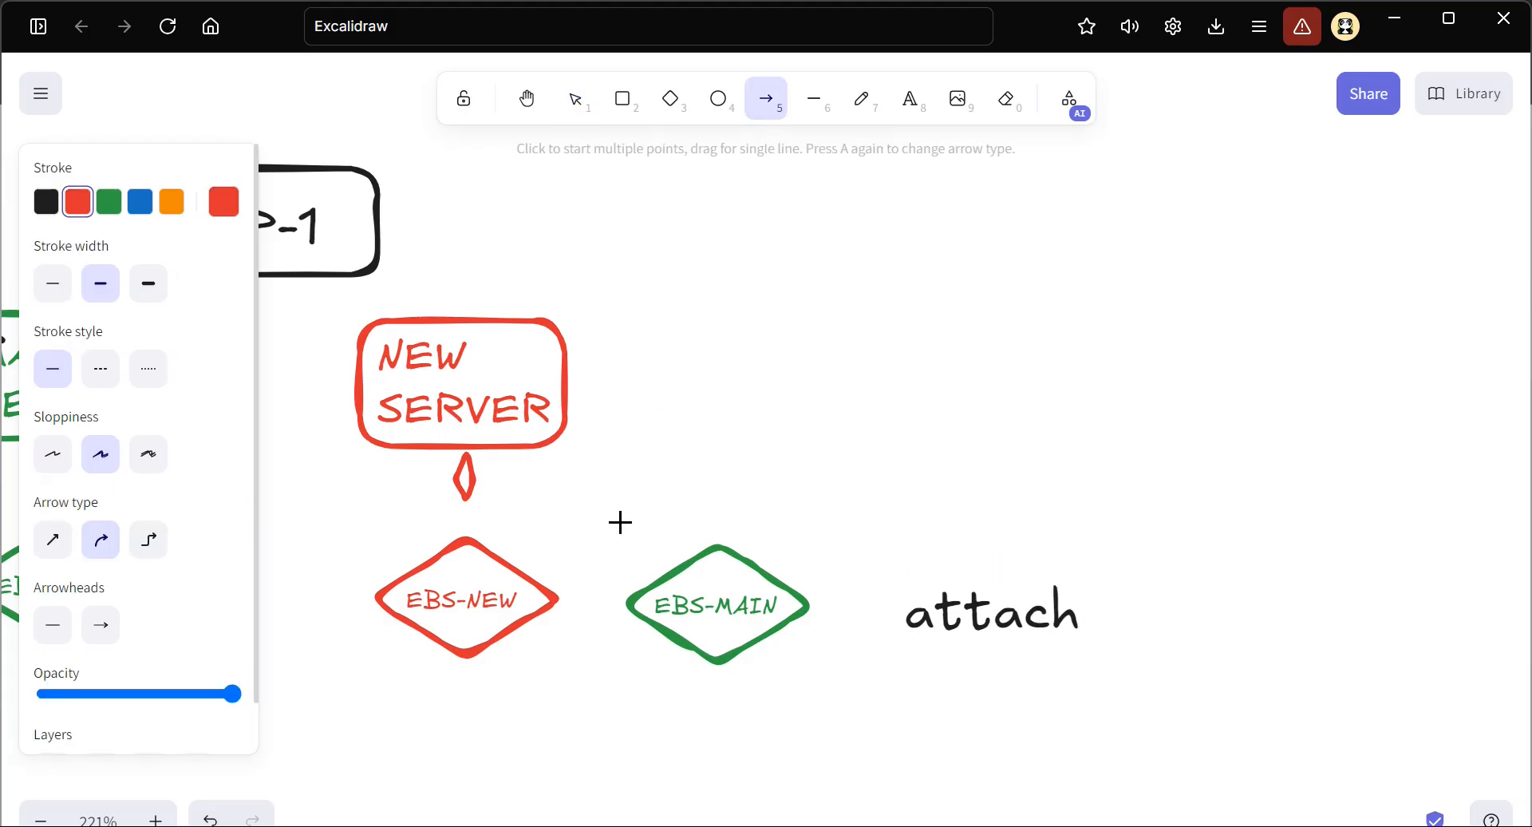
drag(555, 464, 638, 545)
click(352, 493)
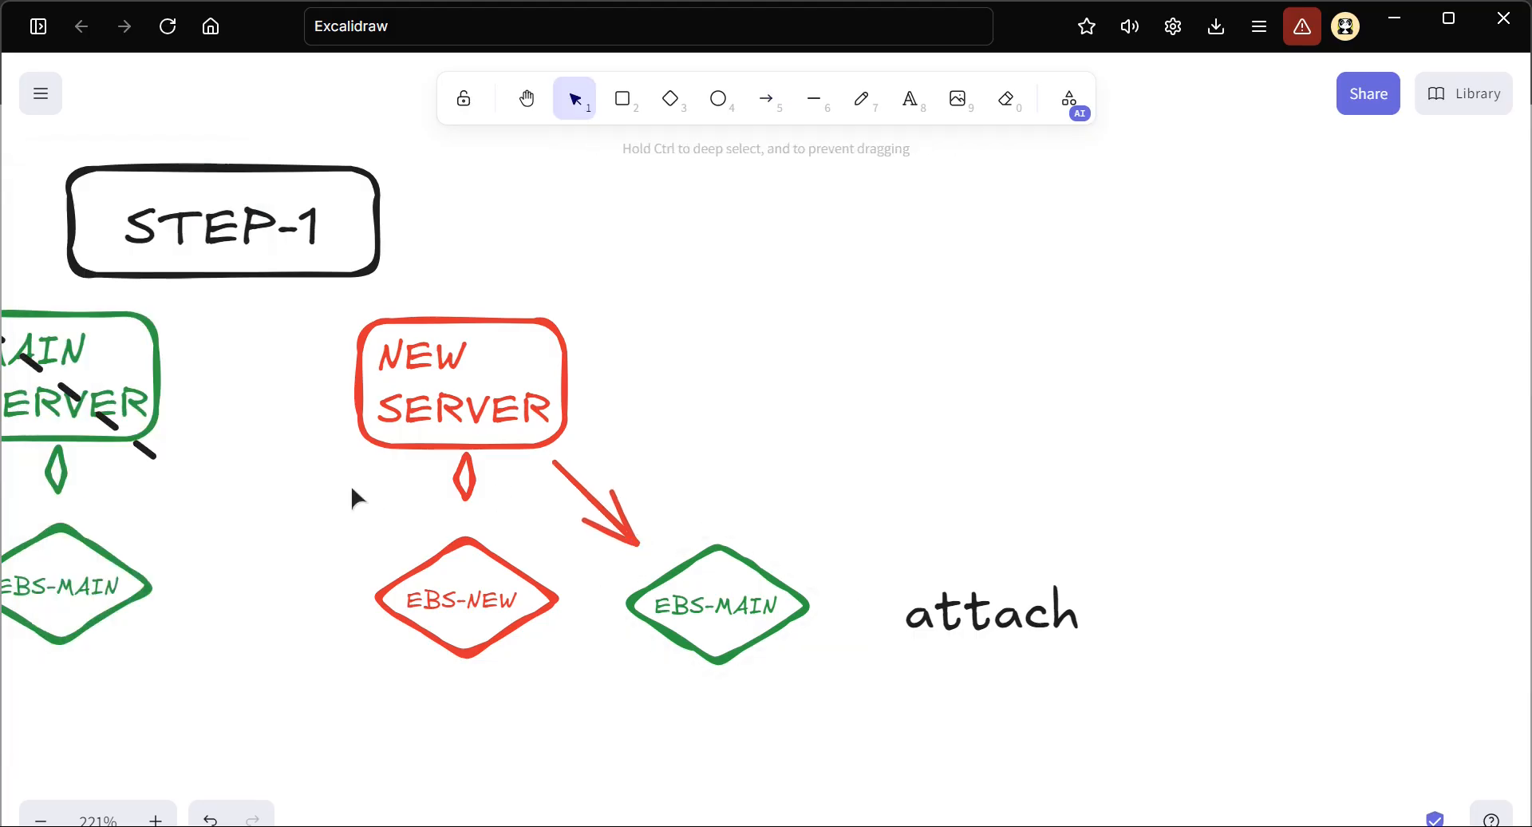
scroll(352, 508, left, 3)
scroll(351, 500, left, 4)
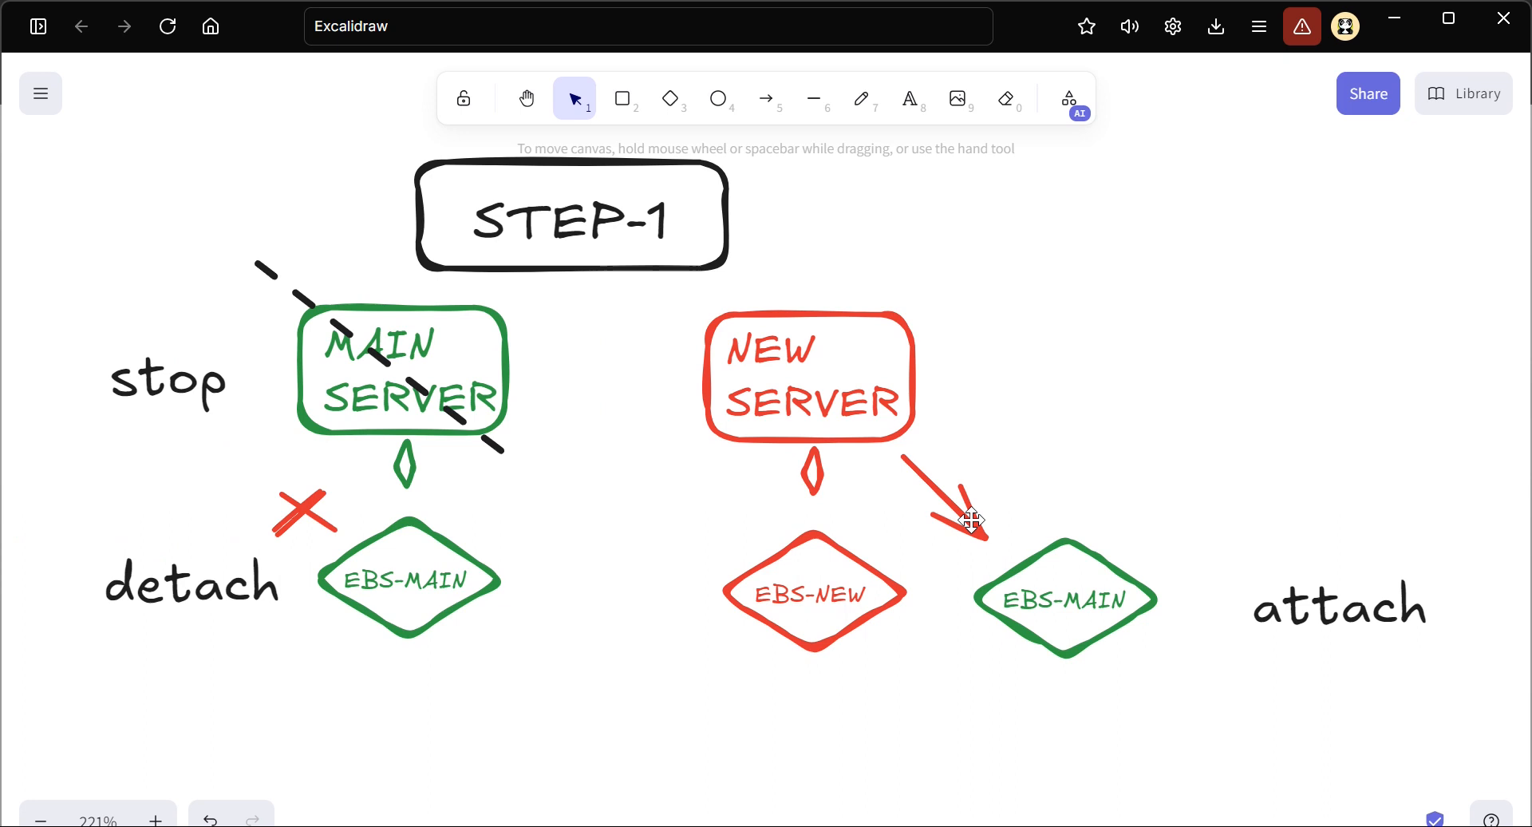
scroll(796, 544, left, 3)
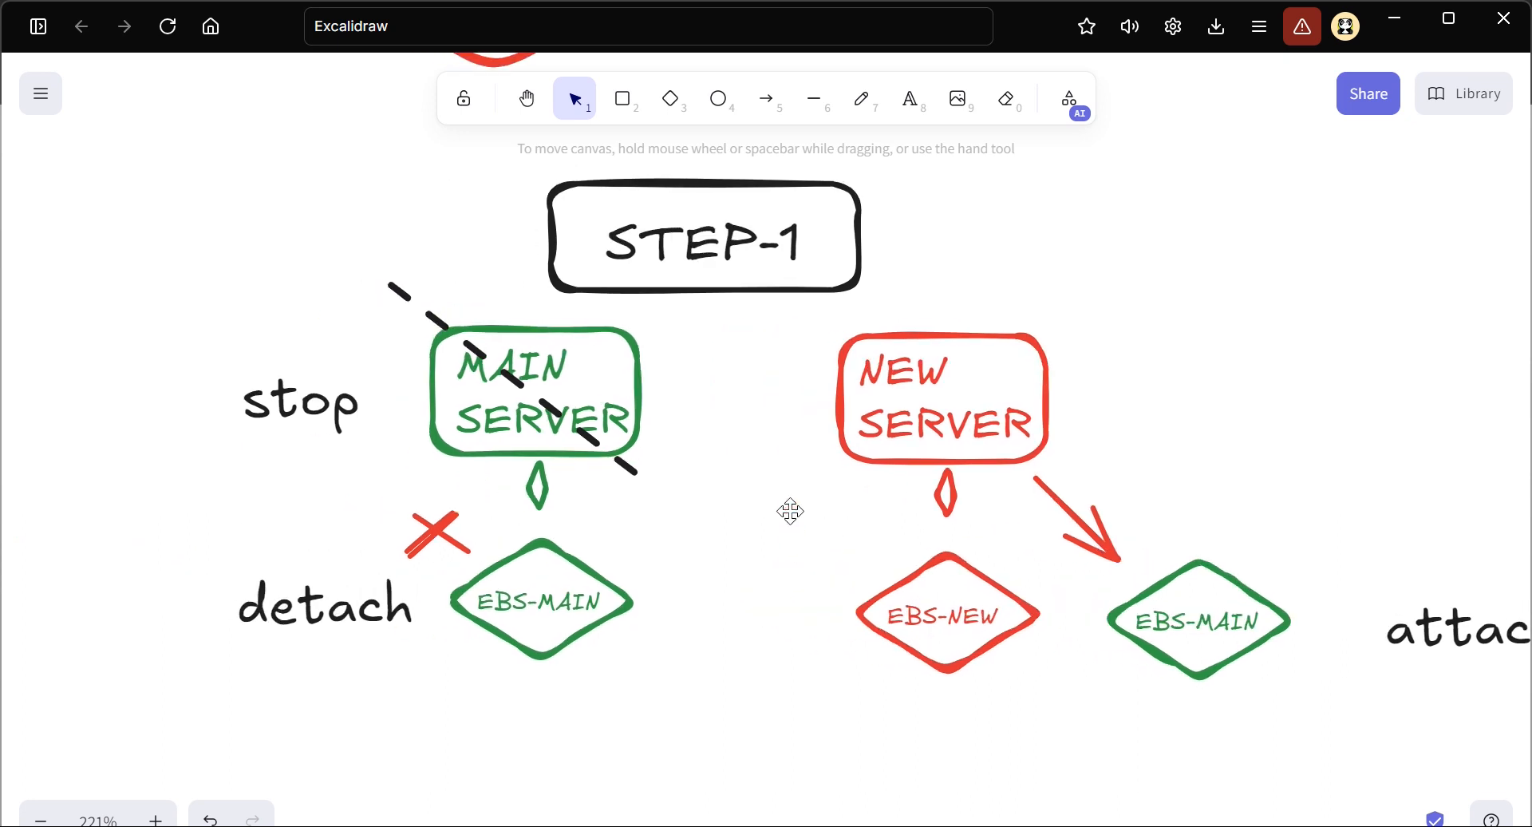
Nudge the STEP-1 heading up inside its box and bring the attach label closer to the copied EBS-MAIN diamond
drag(674, 245, 672, 234)
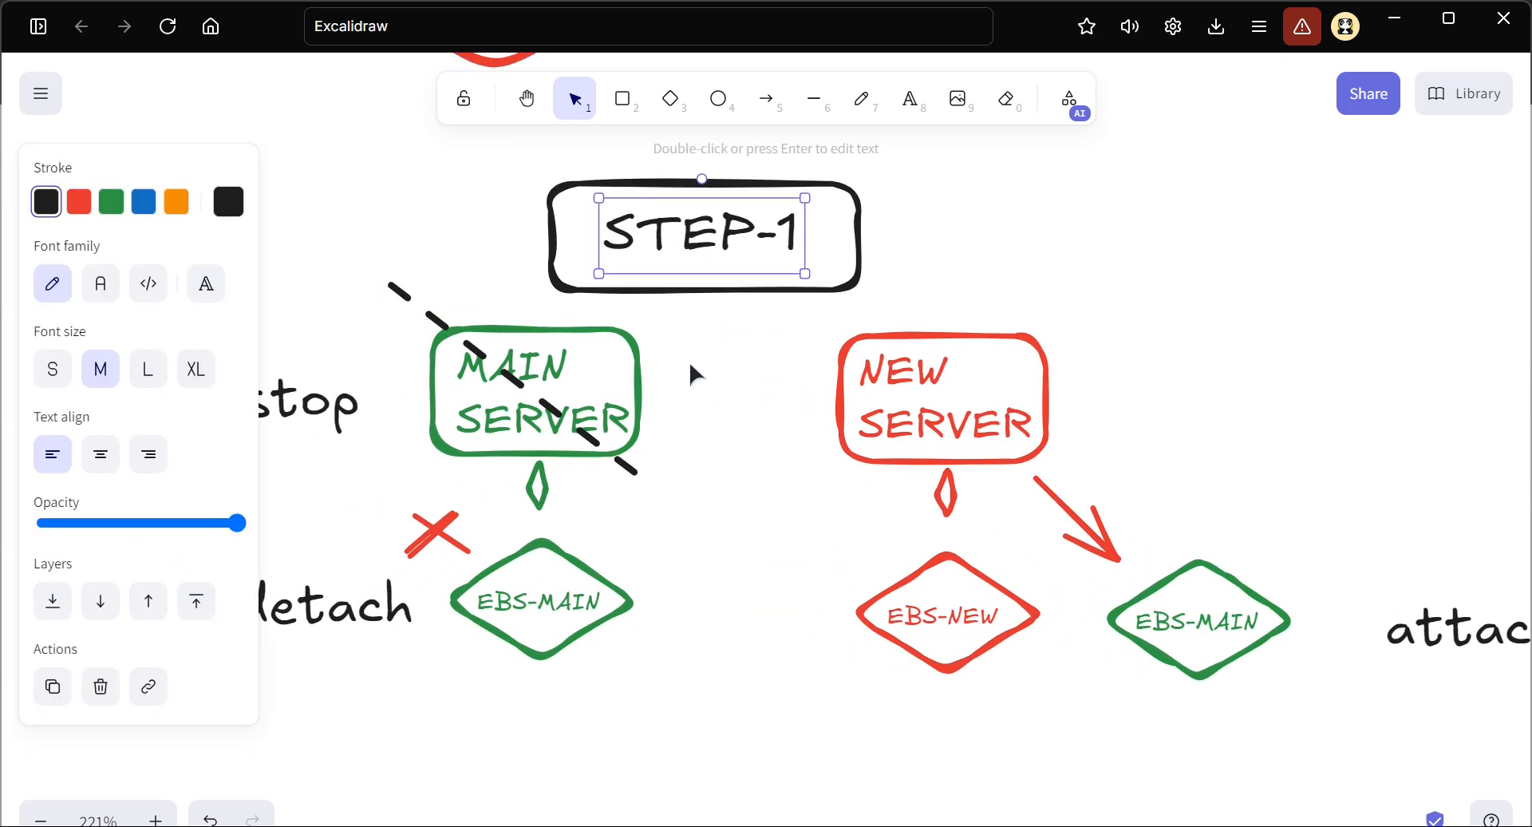
click(716, 449)
scroll(717, 450, down, 1)
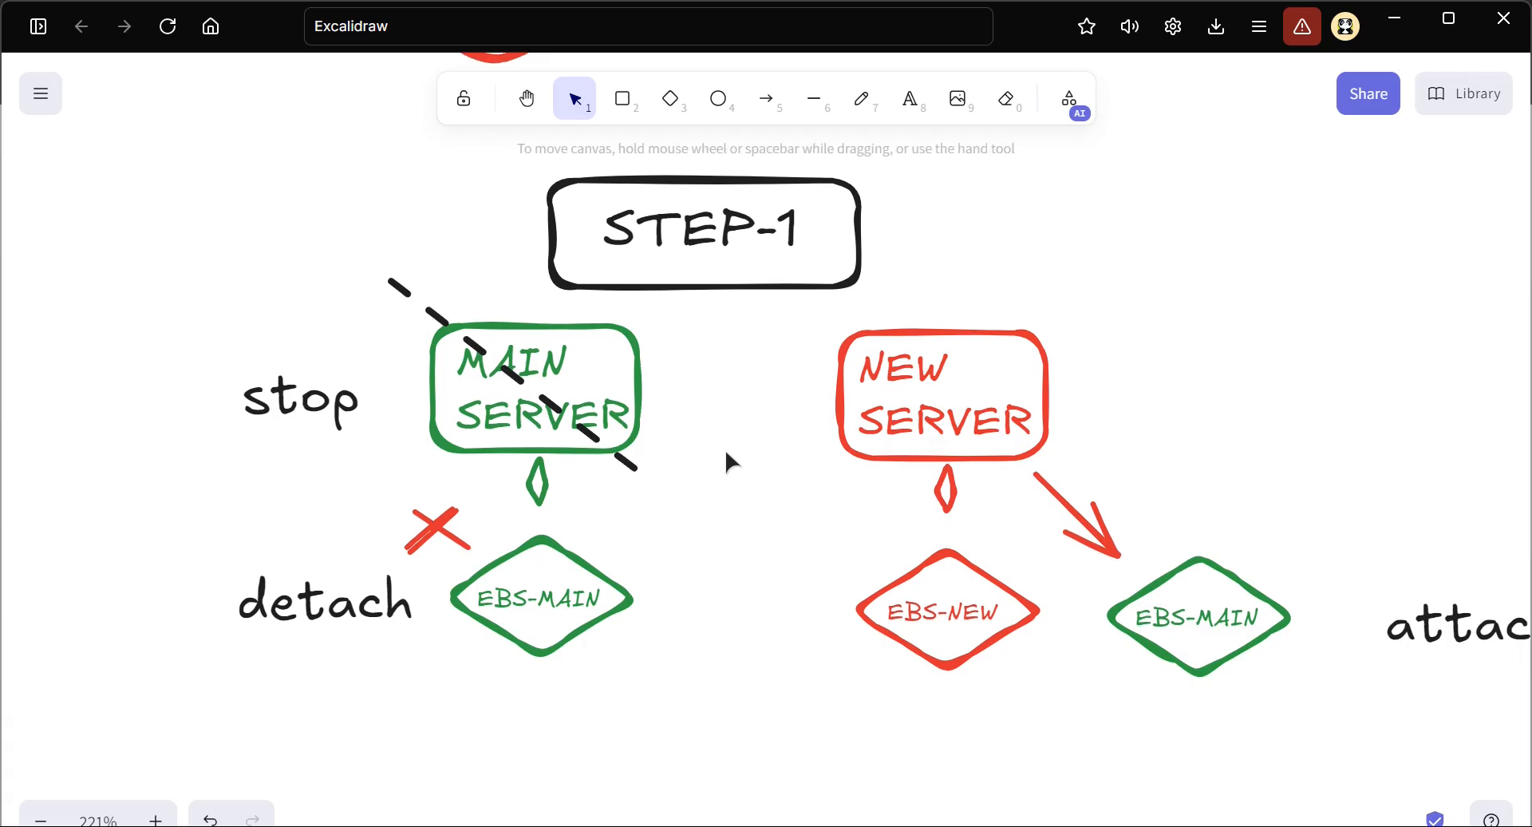
scroll(724, 448, down, 1)
scroll(766, 571, right, 1)
drag(1370, 624, 1312, 612)
click(796, 721)
scroll(725, 694, down, 4)
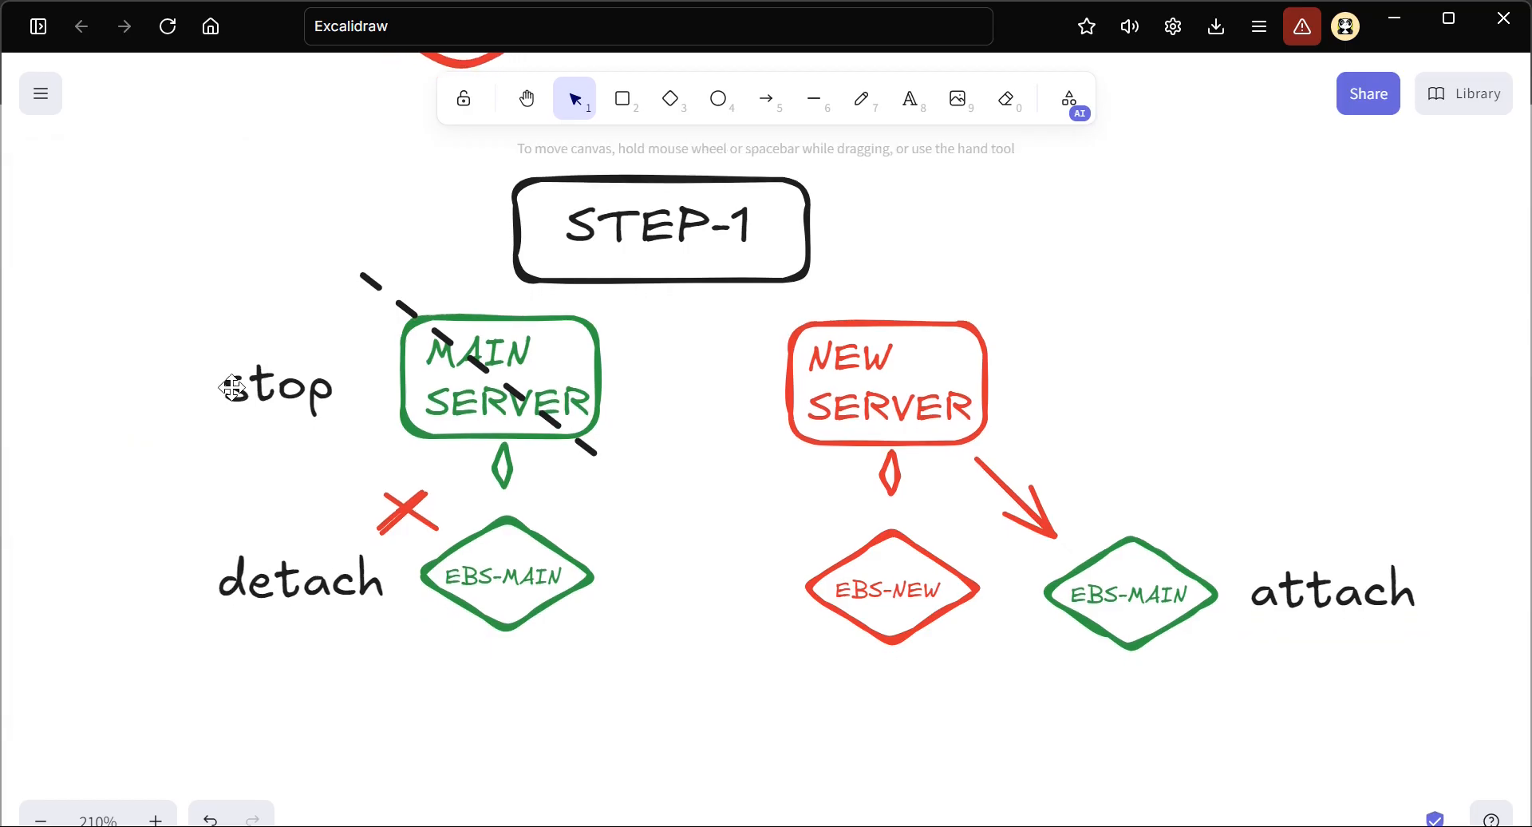
Duplicate the entire STEP-1 section and place the copy directly below the original
scroll(233, 388, down, 2)
scroll(319, 395, left, 2)
scroll(383, 399, down, 1)
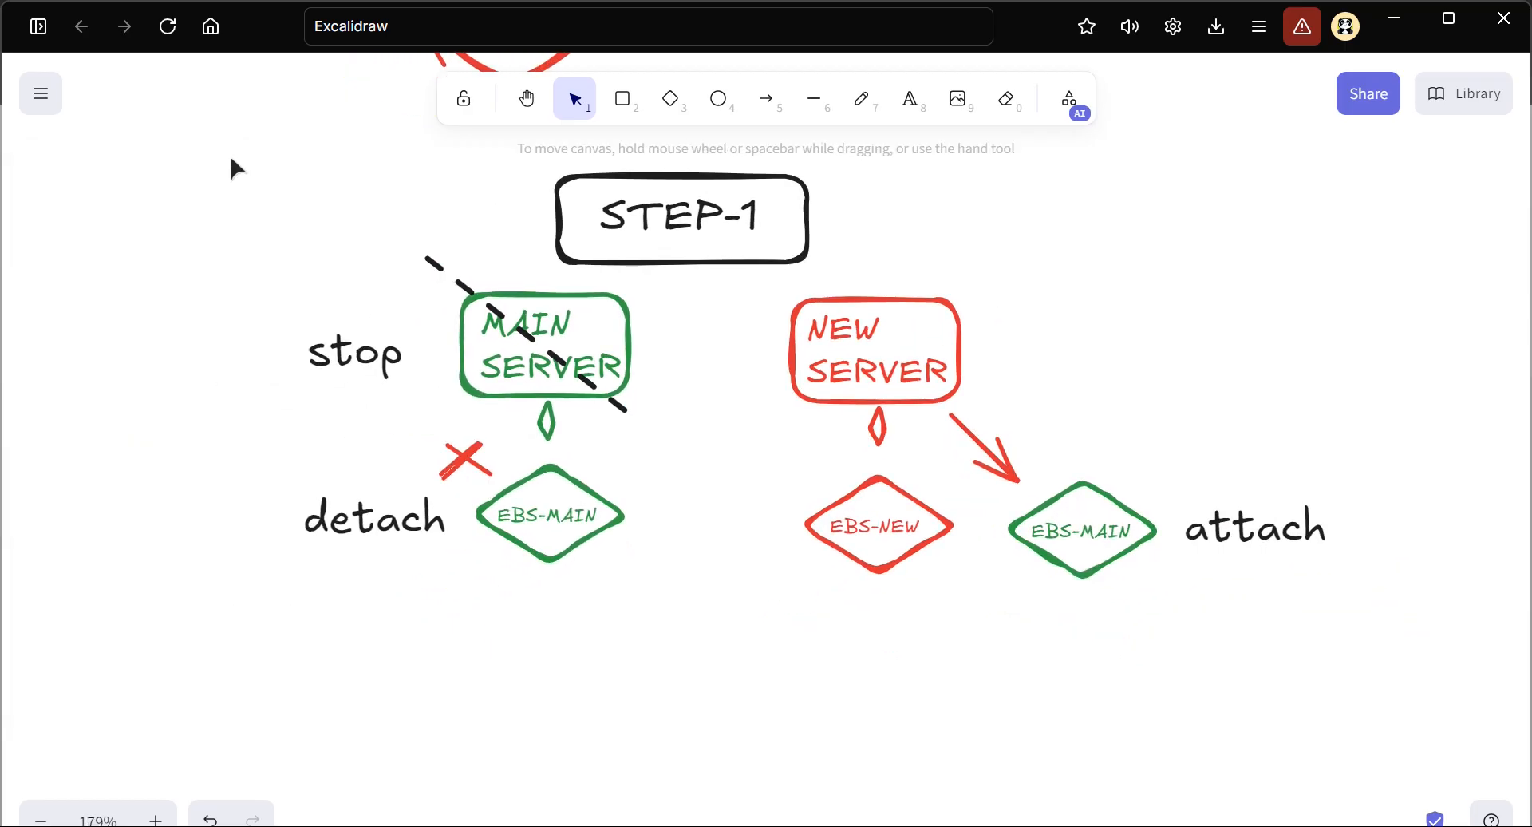
drag(229, 154, 1473, 615)
key(ctrl+c)
key(ctrl+v)
scroll(1473, 615, down, 3)
scroll(1473, 614, right, 1)
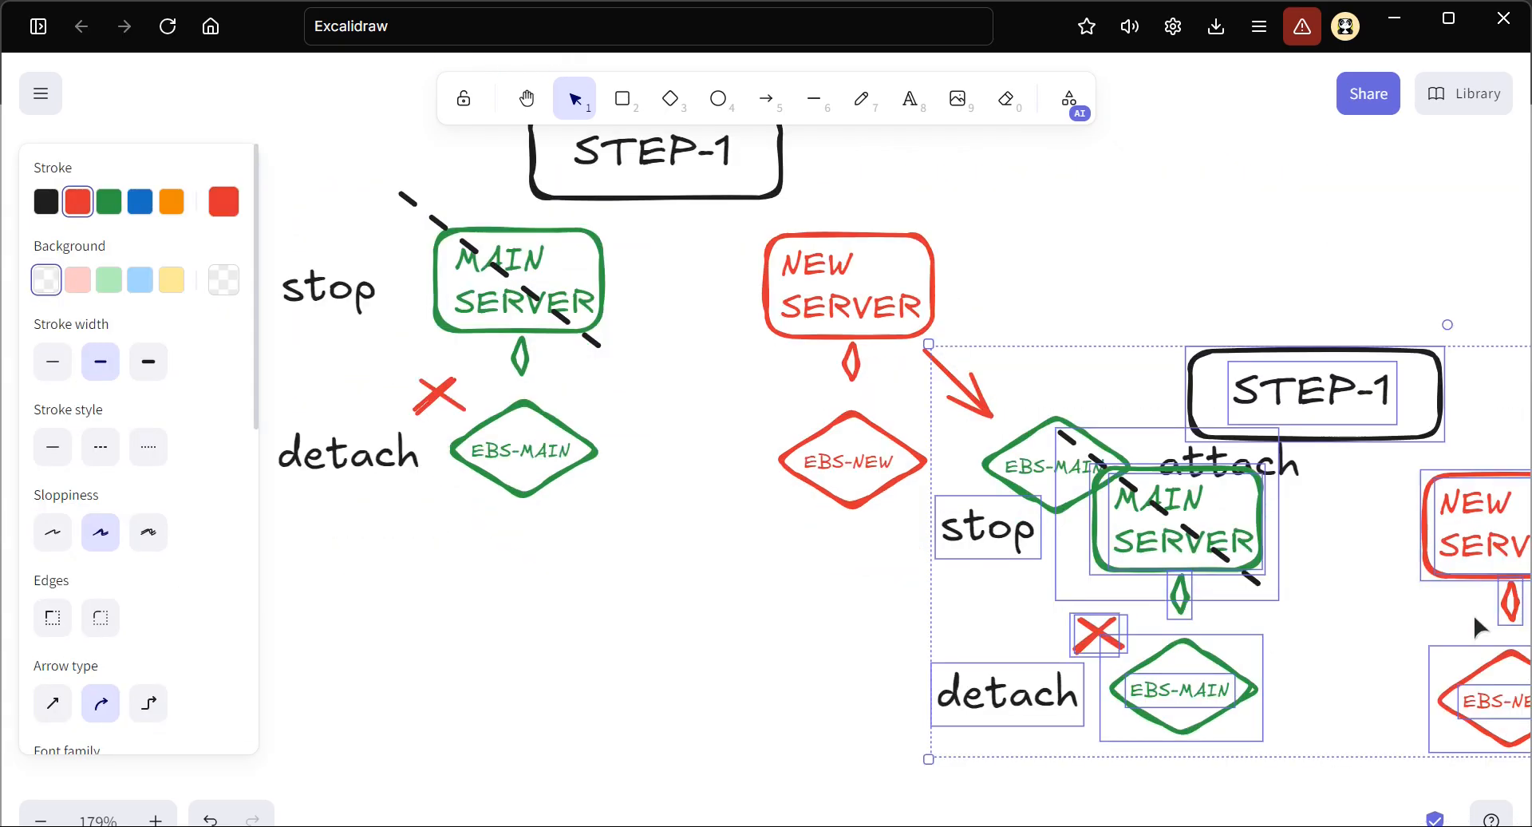
drag(928, 448, 346, 726)
scroll(607, 524, down, 3)
scroll(626, 441, up, 2)
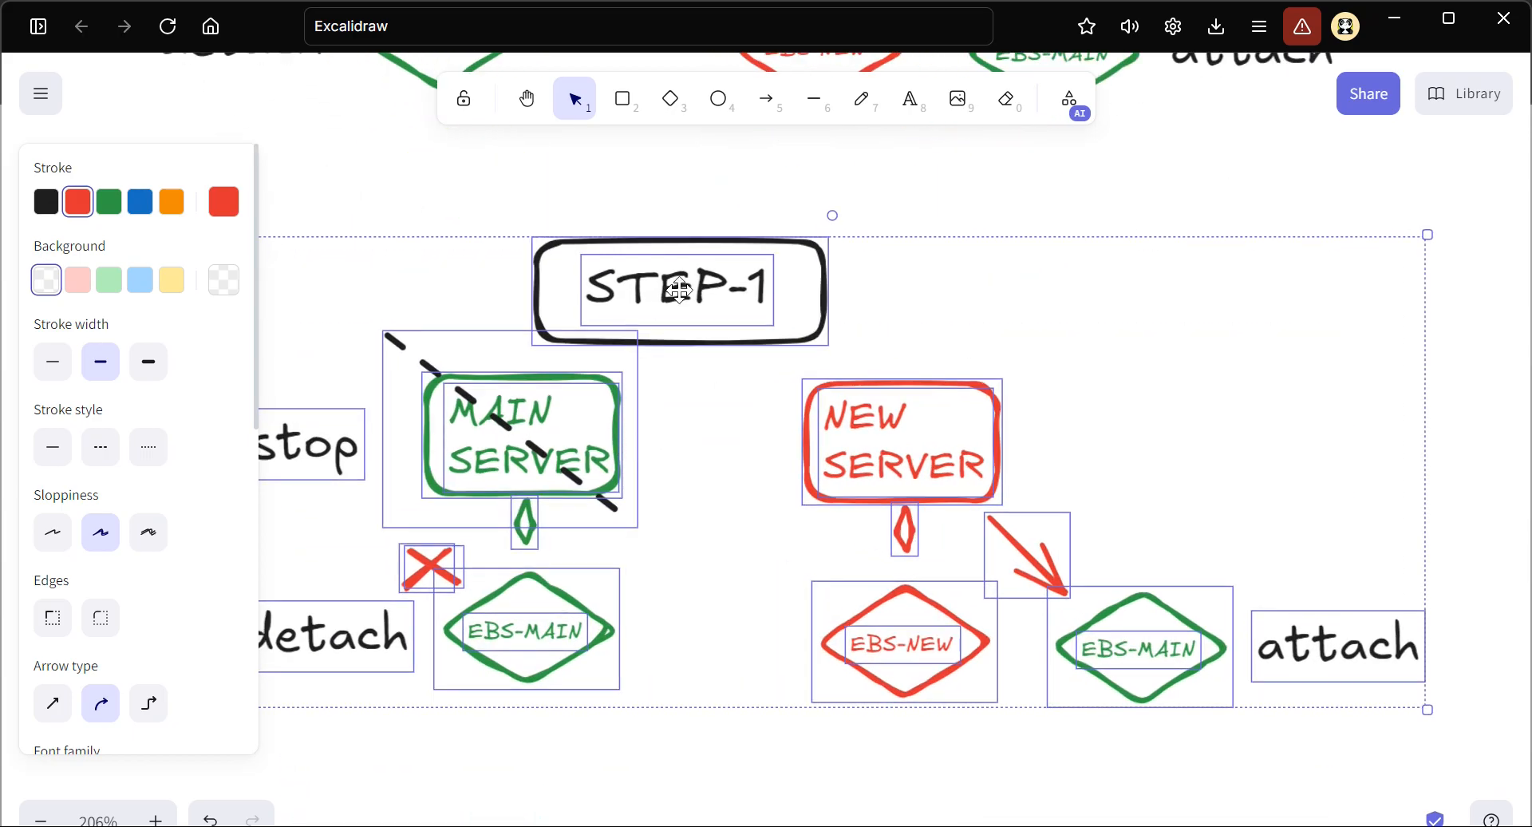
Change the heading of the copied section to "STEP-2"
double_click(762, 303)
click(769, 294)
key(BackSpace)
text(2)
key(Escape)
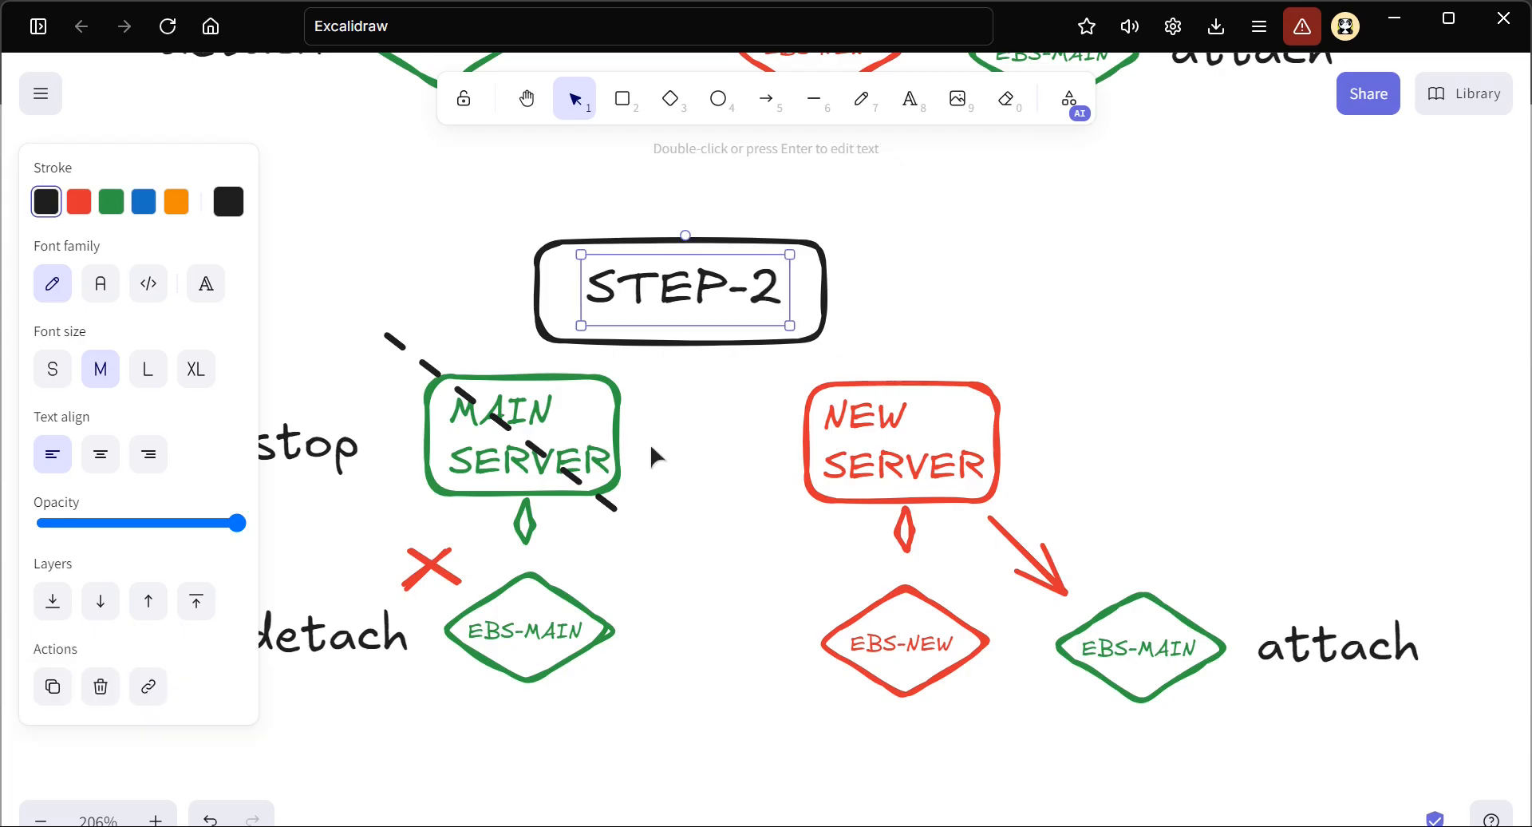
Draw a blue arrow parallel to the red one, from NEW SERVER towards EBS-MAIN in the STEP-2 section
scroll(647, 482, down, 1)
scroll(645, 482, right, 5)
scroll(722, 582, up, 1)
scroll(722, 582, up, 2)
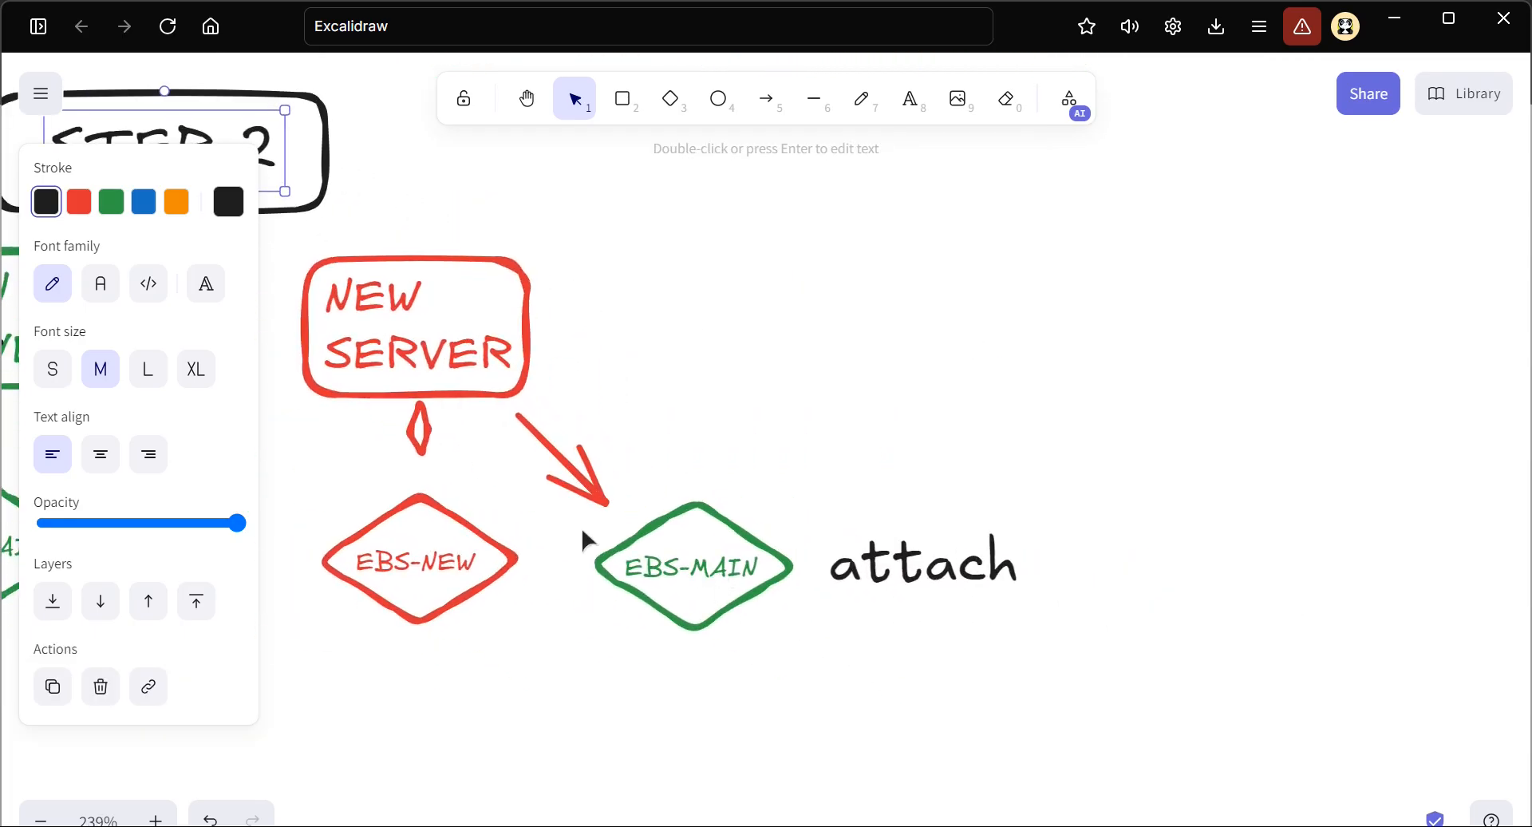
scroll(584, 540, left, 2)
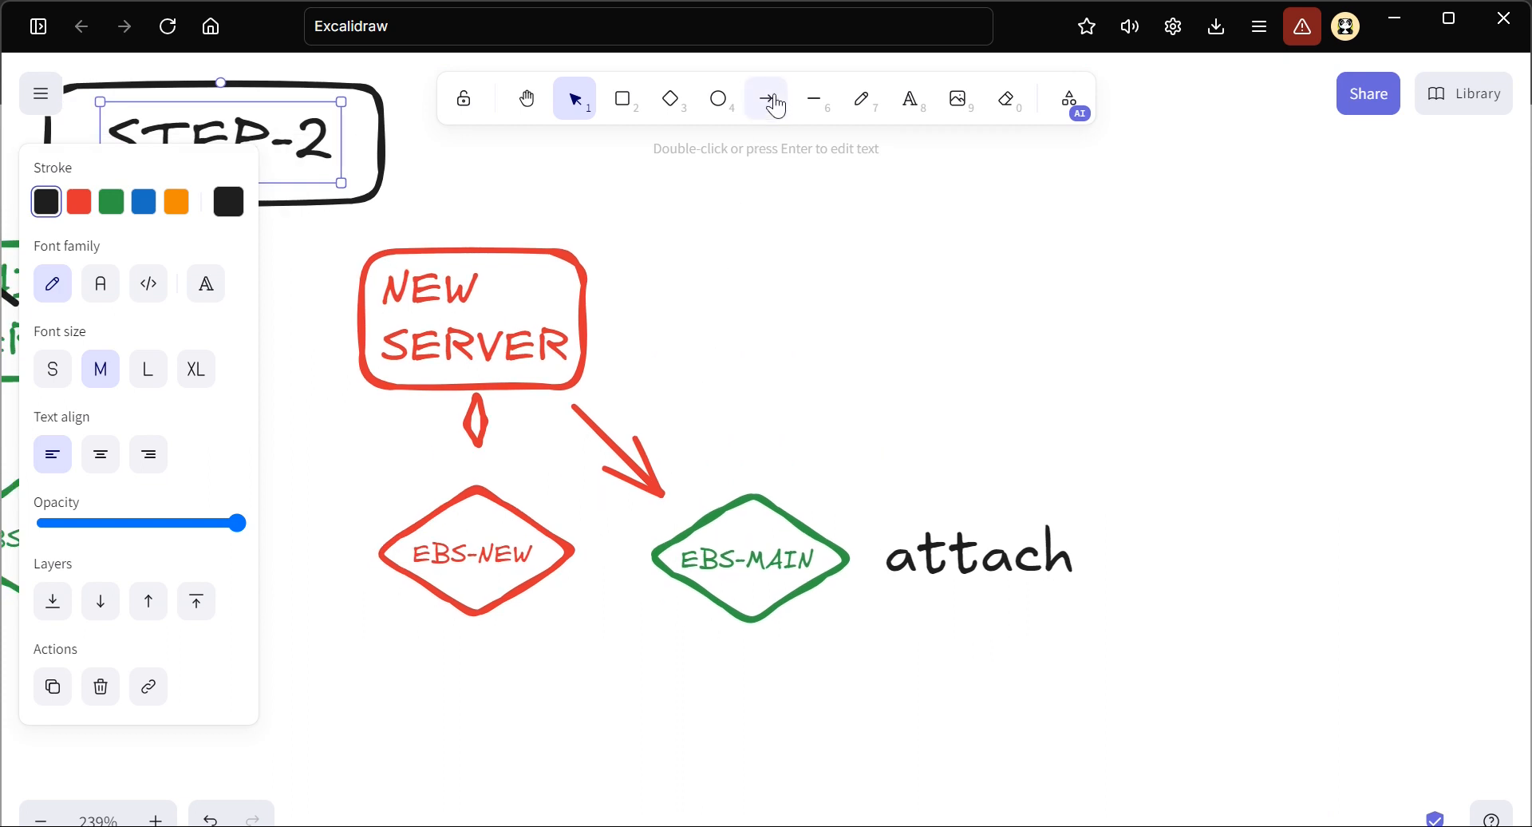
click(771, 109)
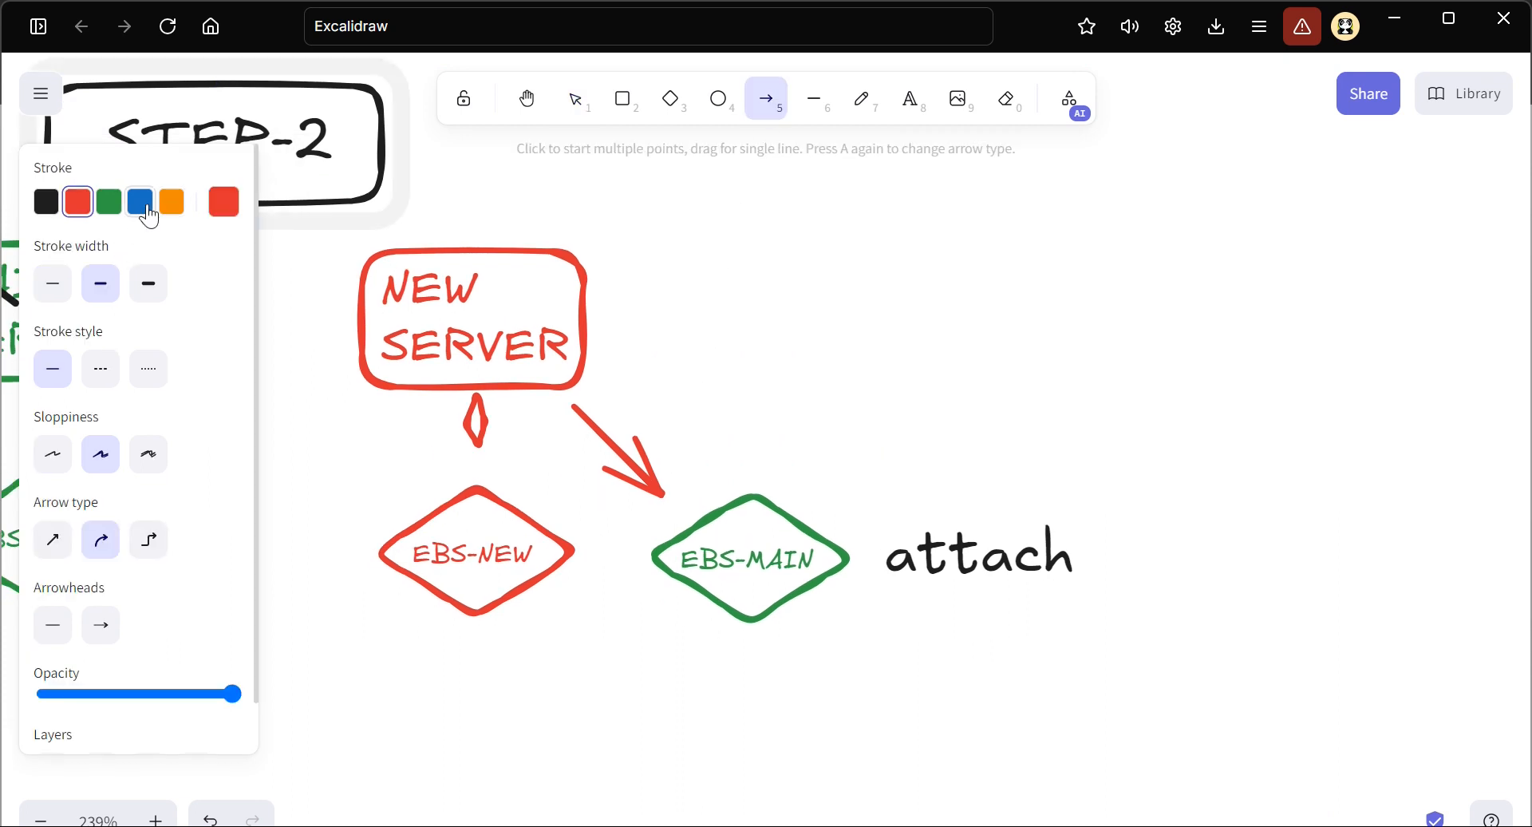
click(141, 201)
drag(621, 375, 703, 465)
Duplicate the attach label above itself, change the copy's text to "mount" and colour it blue
click(969, 583)
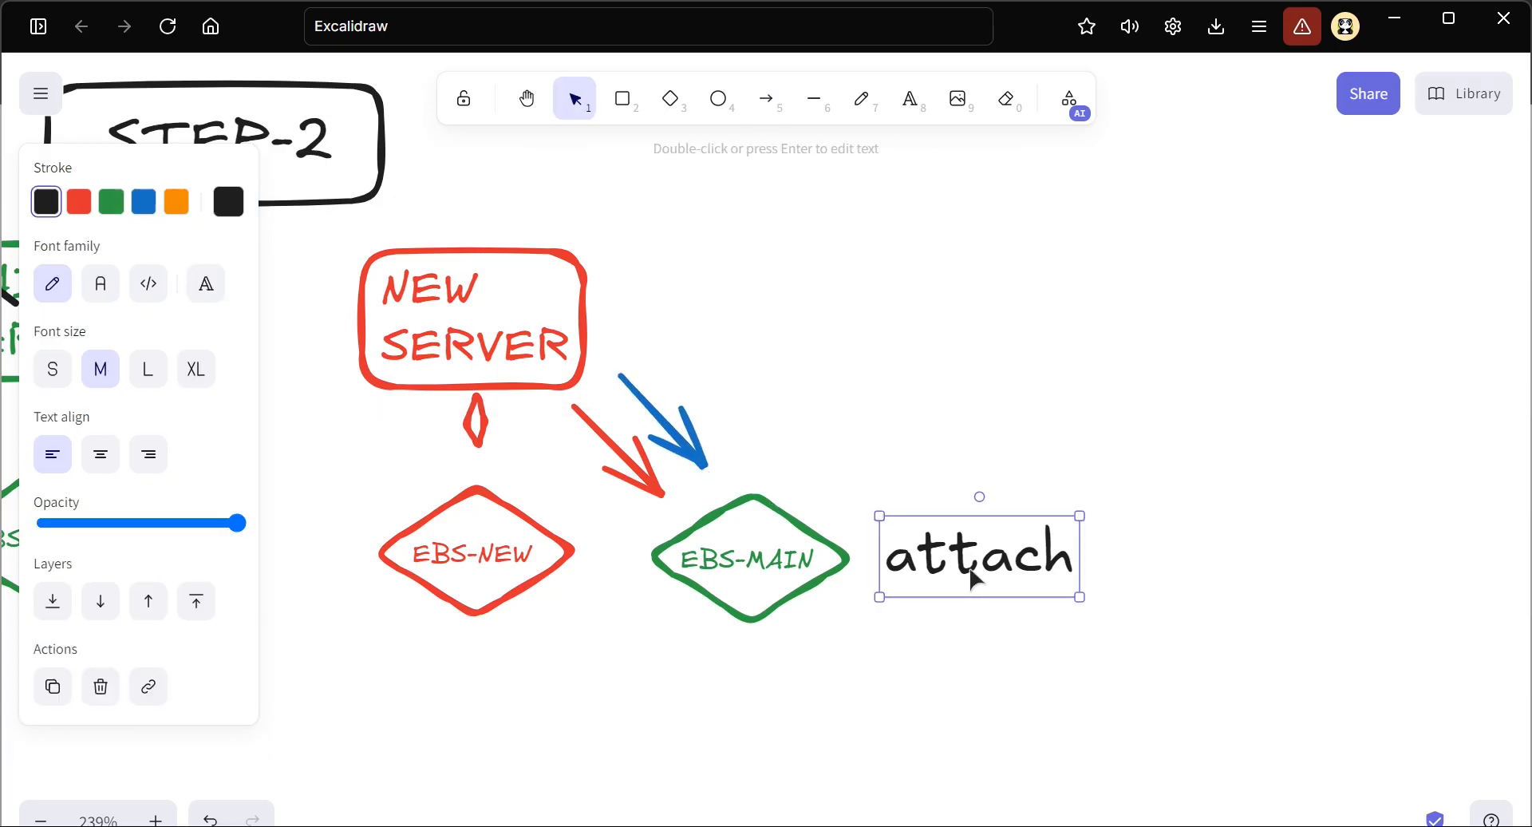
drag(972, 576, 945, 396)
double_click(945, 395)
text(mount)
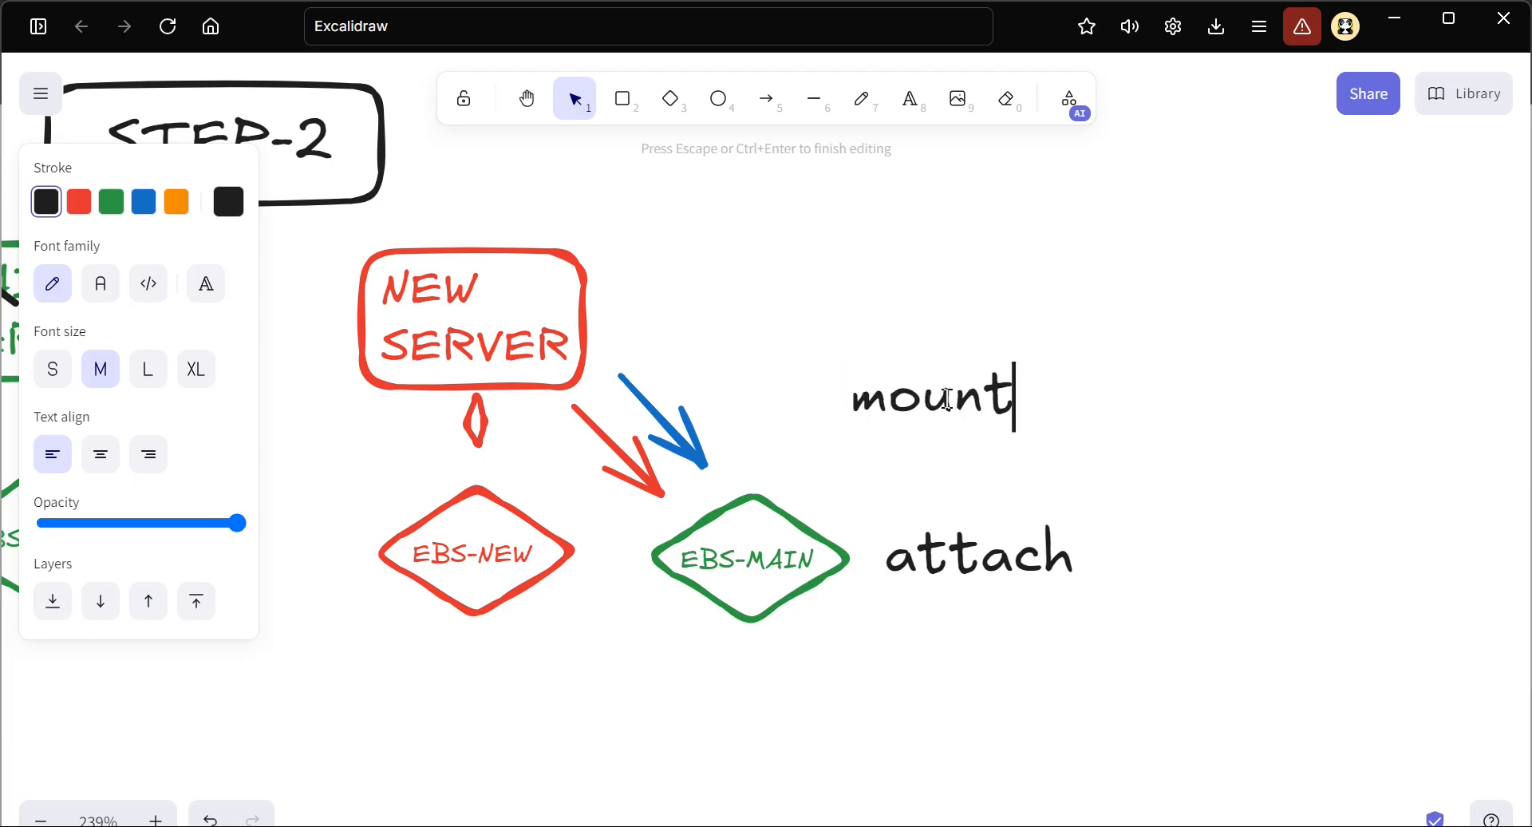
key(Escape)
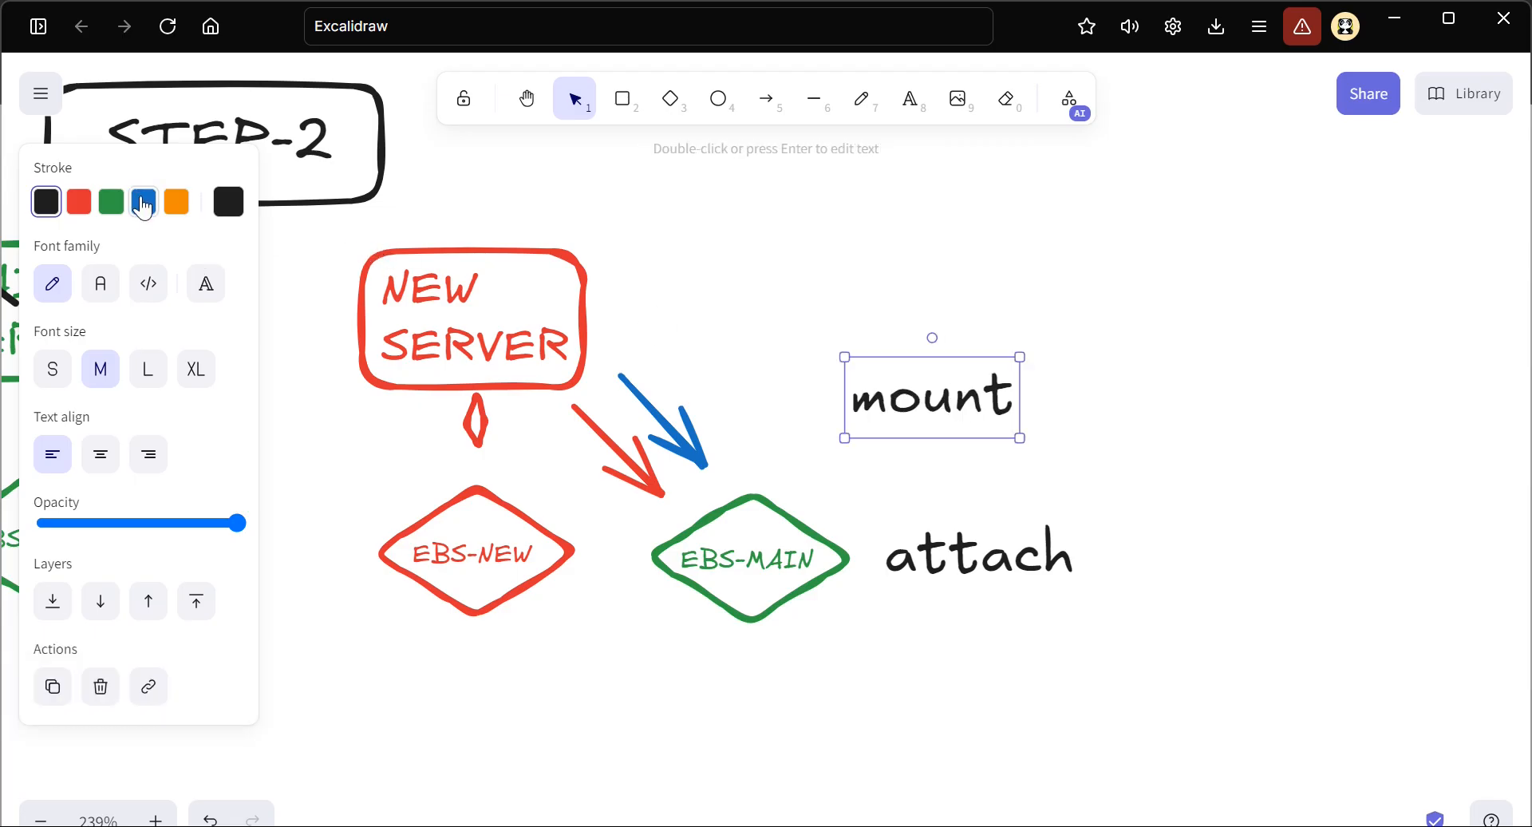
click(142, 212)
click(1002, 644)
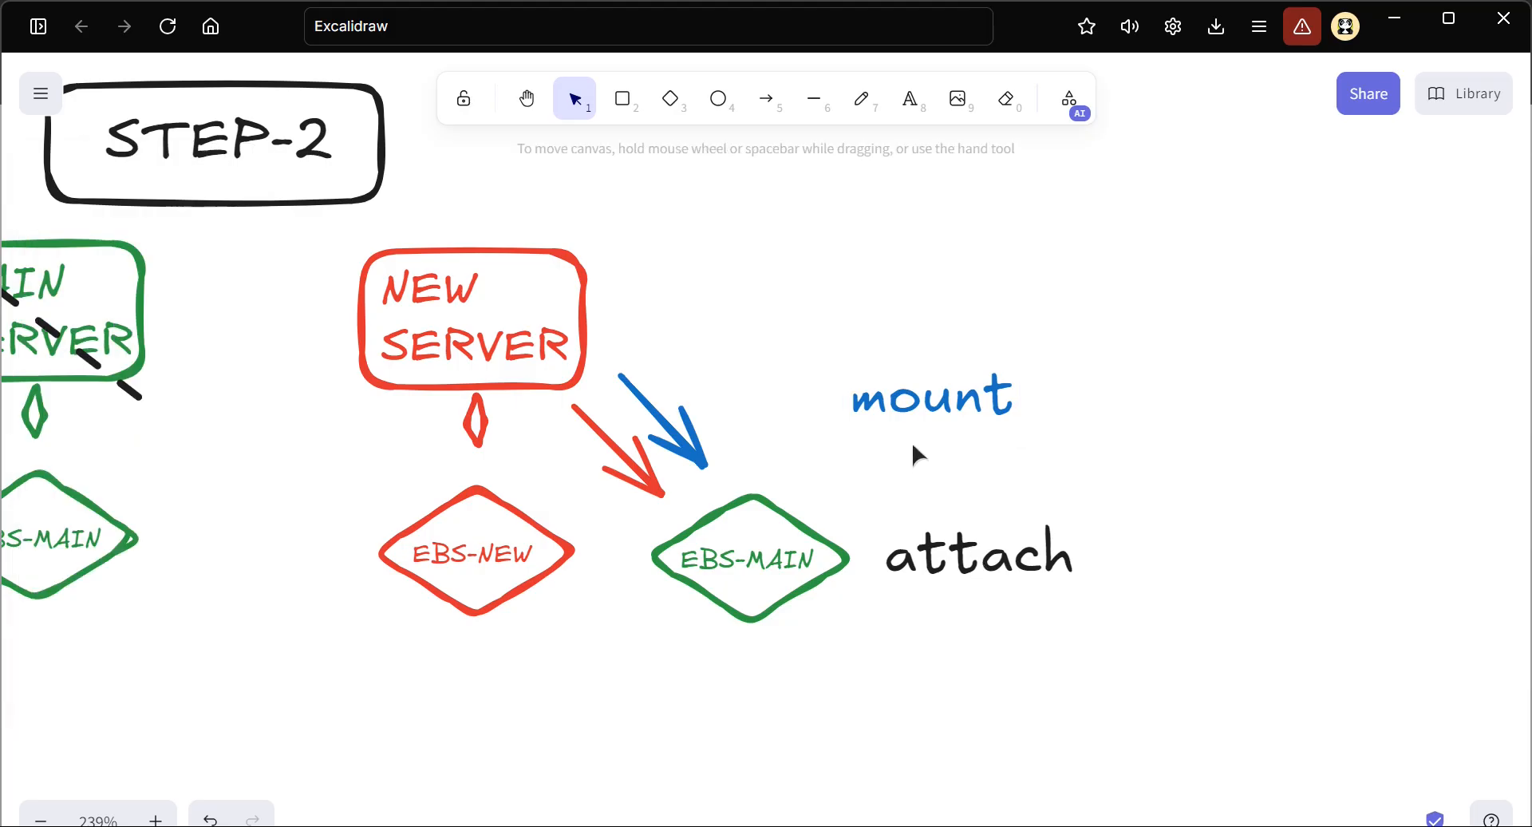
Reposition the mount label, move the attach label beneath EBS-MAIN, and recolour the red arrow black
drag(921, 396, 951, 419)
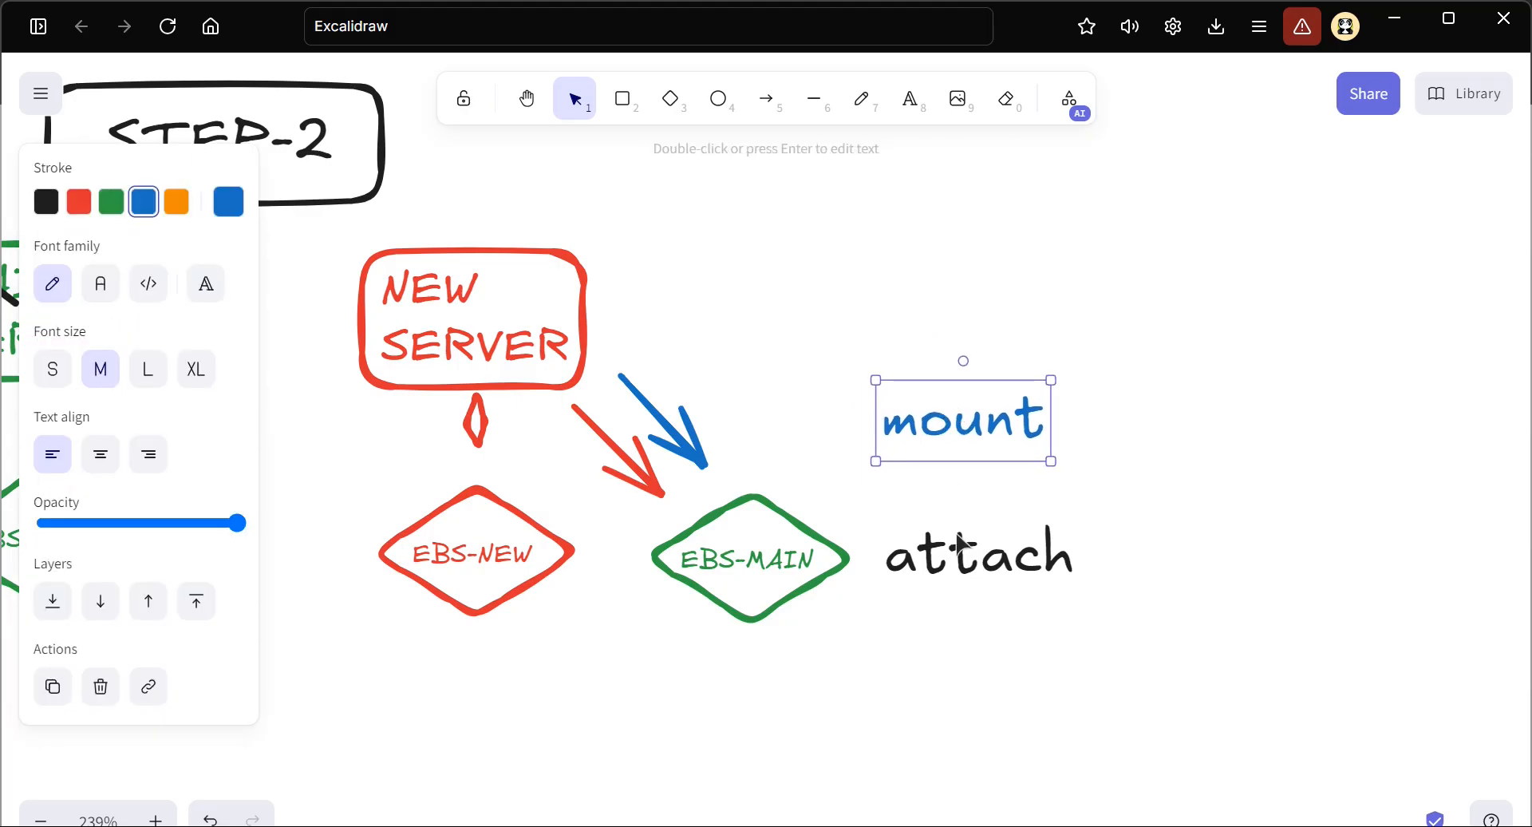
drag(964, 572, 728, 682)
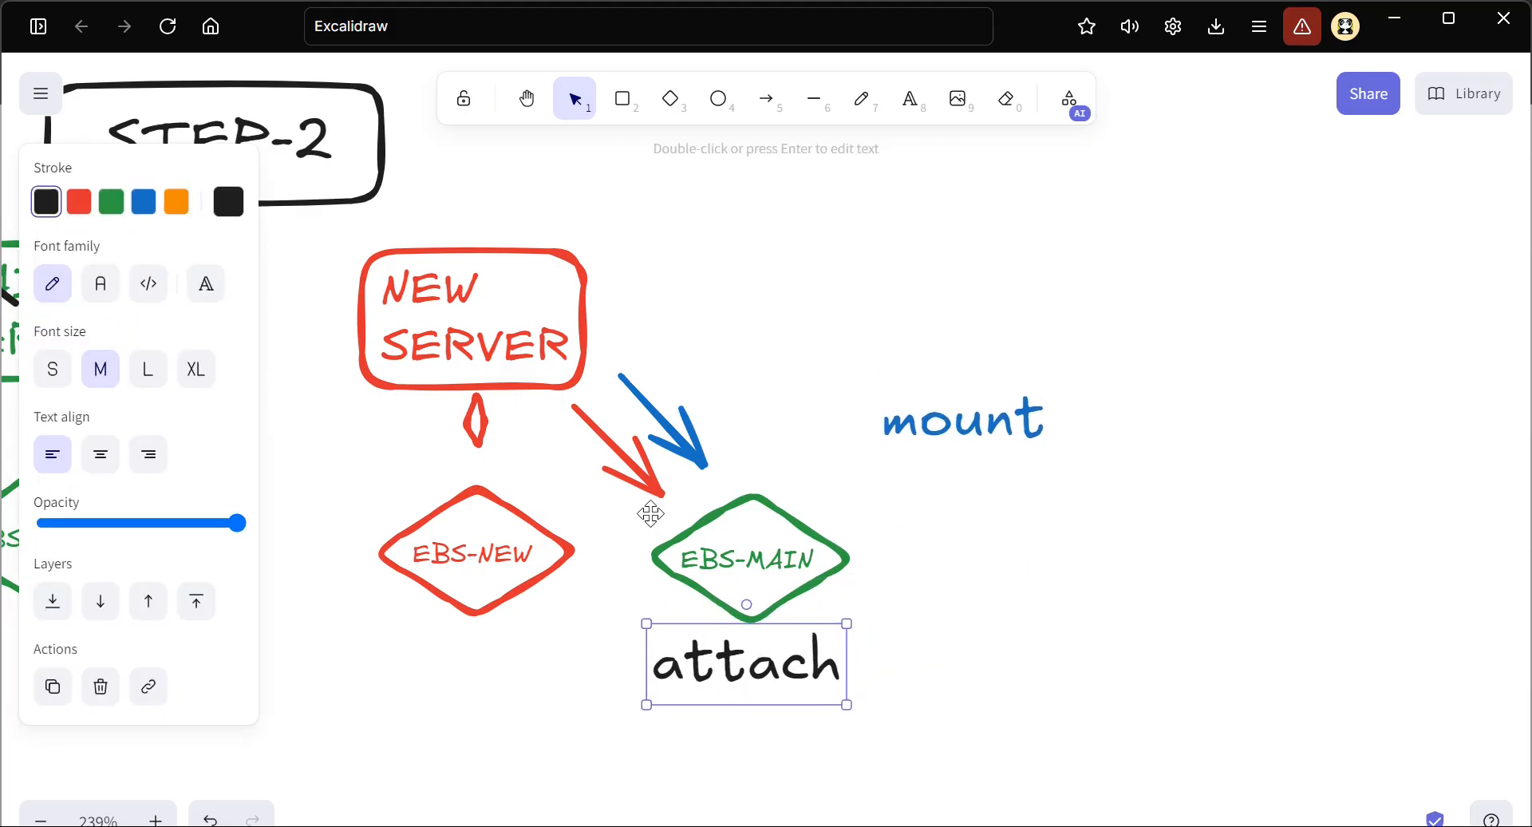
click(630, 472)
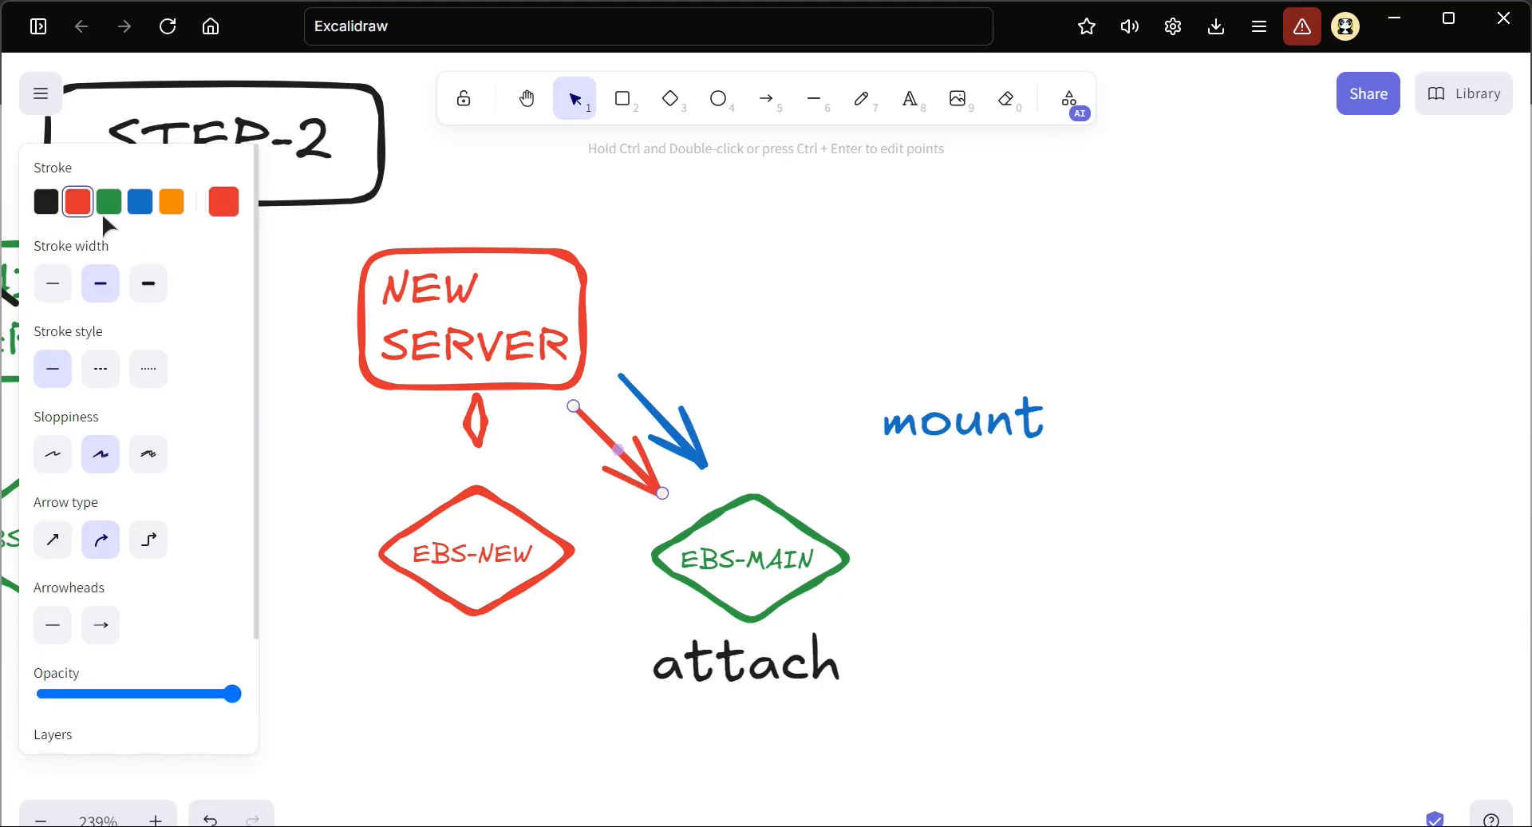
click(46, 202)
Shrink the attach and mount labels and place them beside the black and blue arrows respectively
click(699, 673)
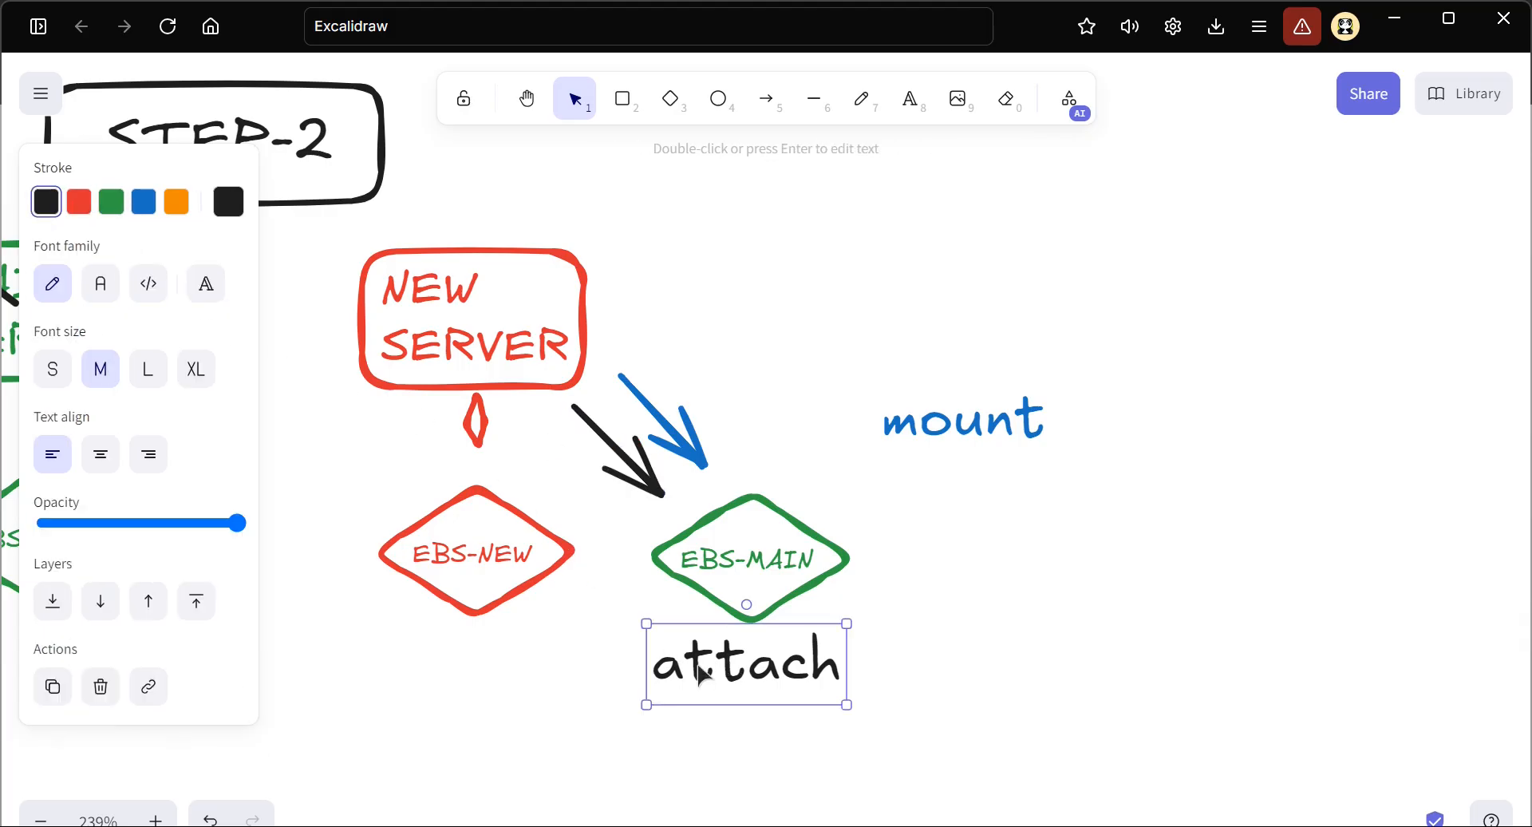
drag(644, 621, 552, 473)
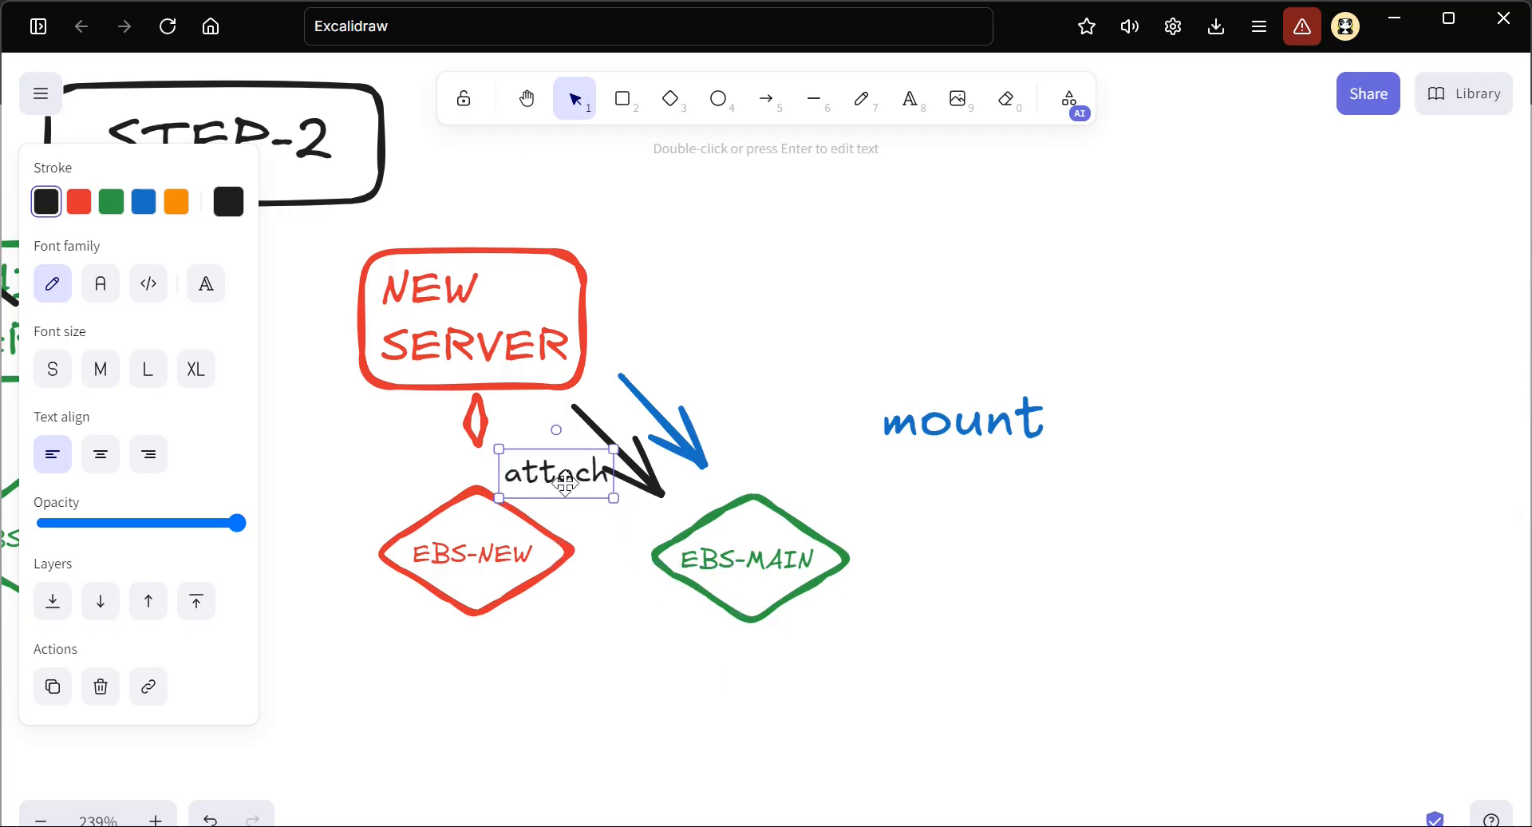
drag(938, 417, 729, 364)
mouse_move(662, 323)
mouse_down()
mouse_move(735, 357)
mouse_move(698, 364)
mouse_up()
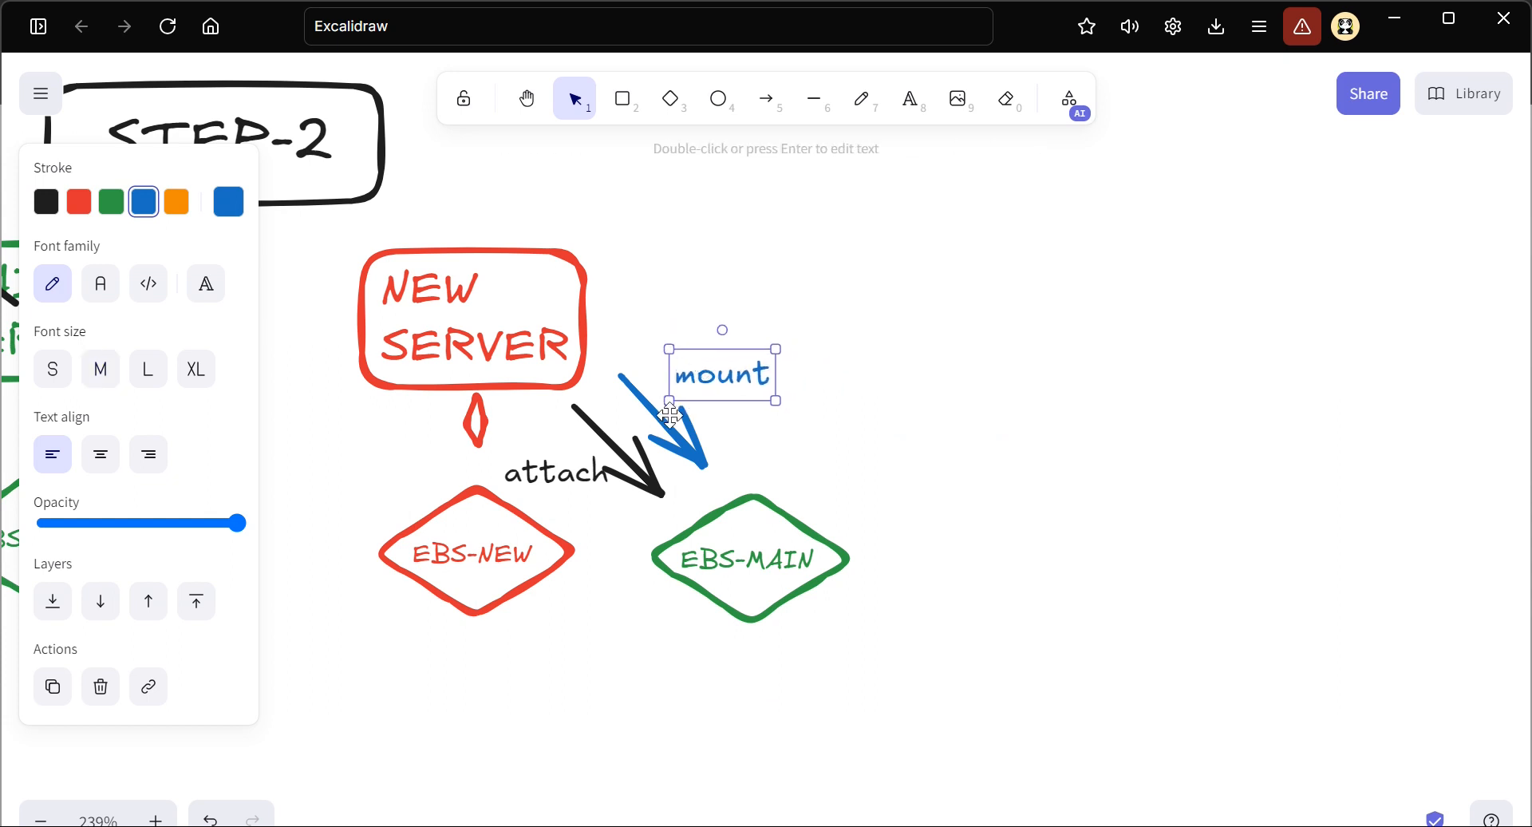
click(540, 461)
click(611, 600)
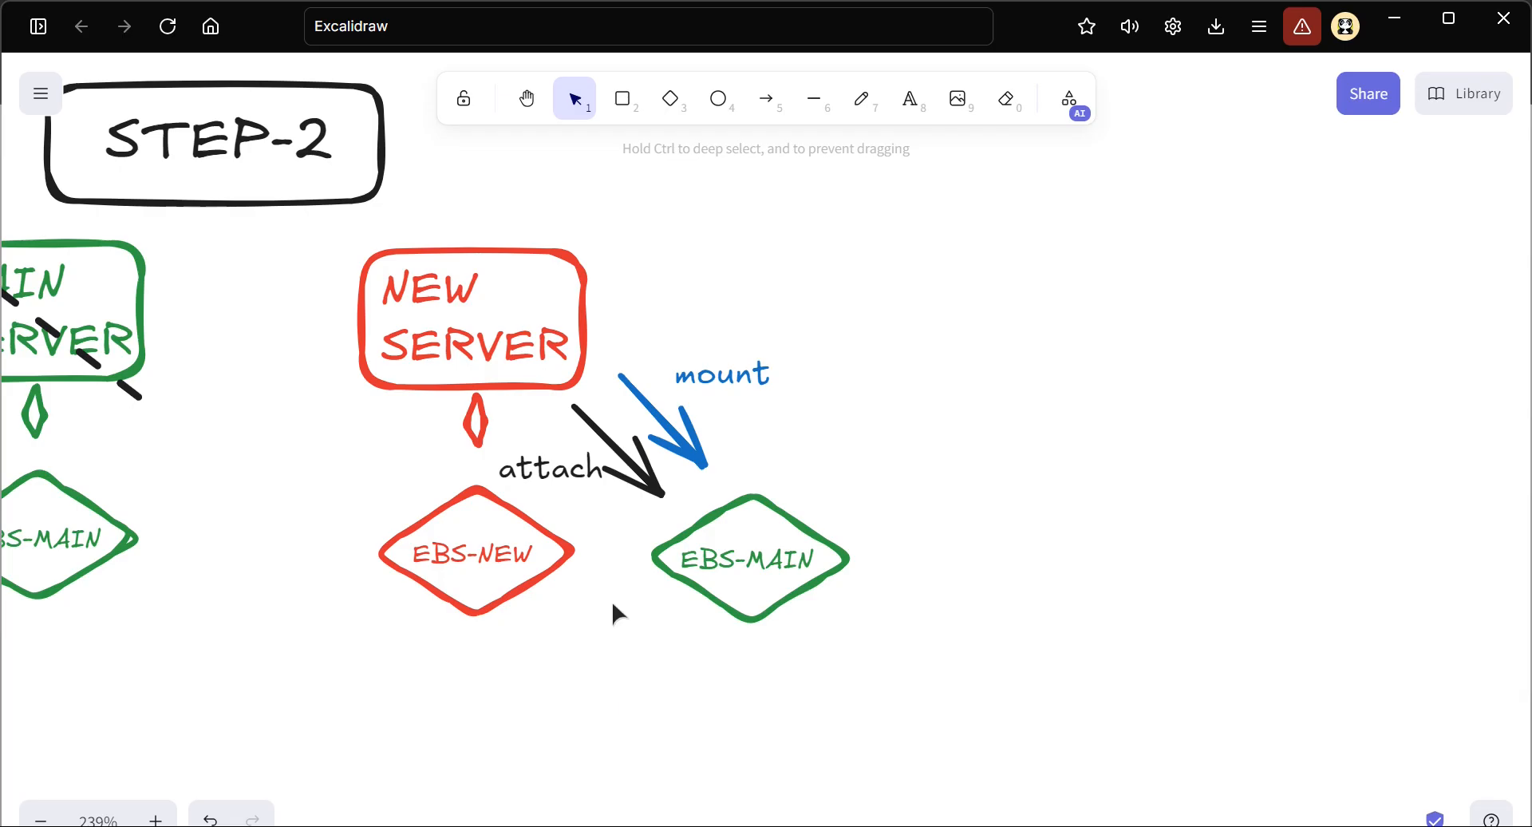
scroll(603, 530, up, 1)
scroll(603, 530, up, 1)
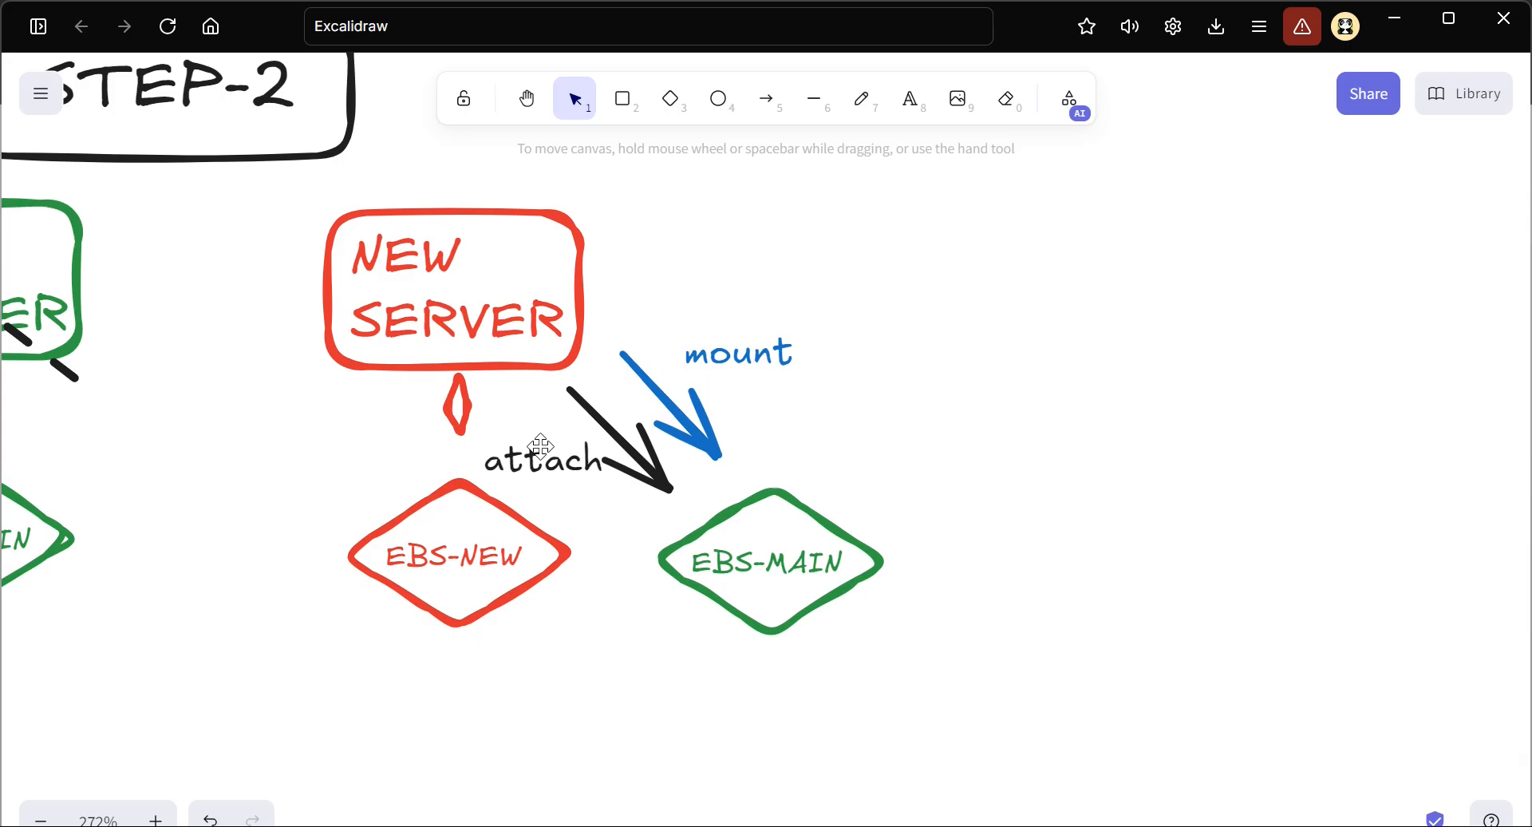
click(733, 551)
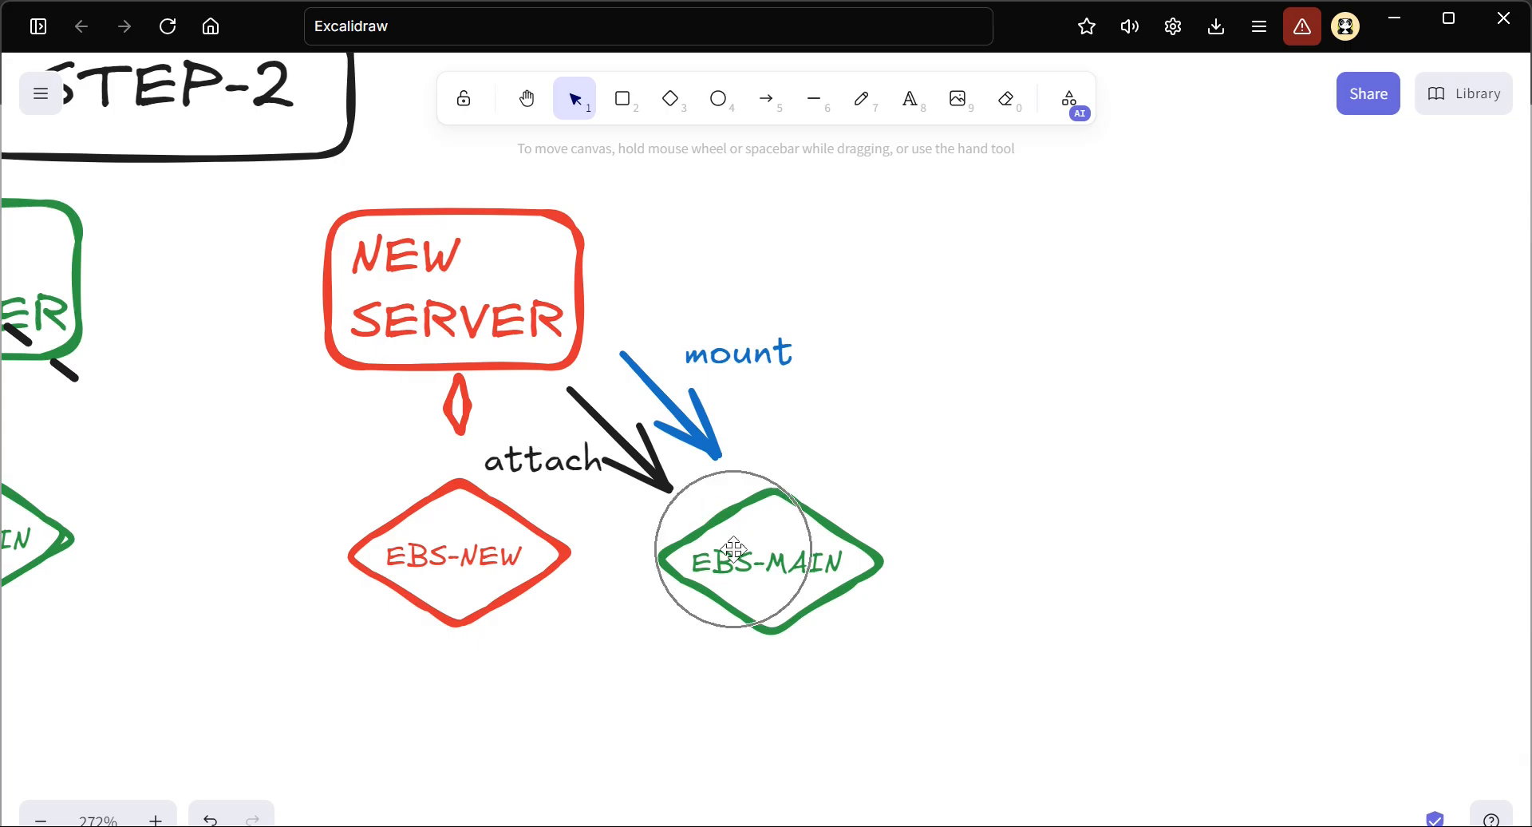
click(437, 284)
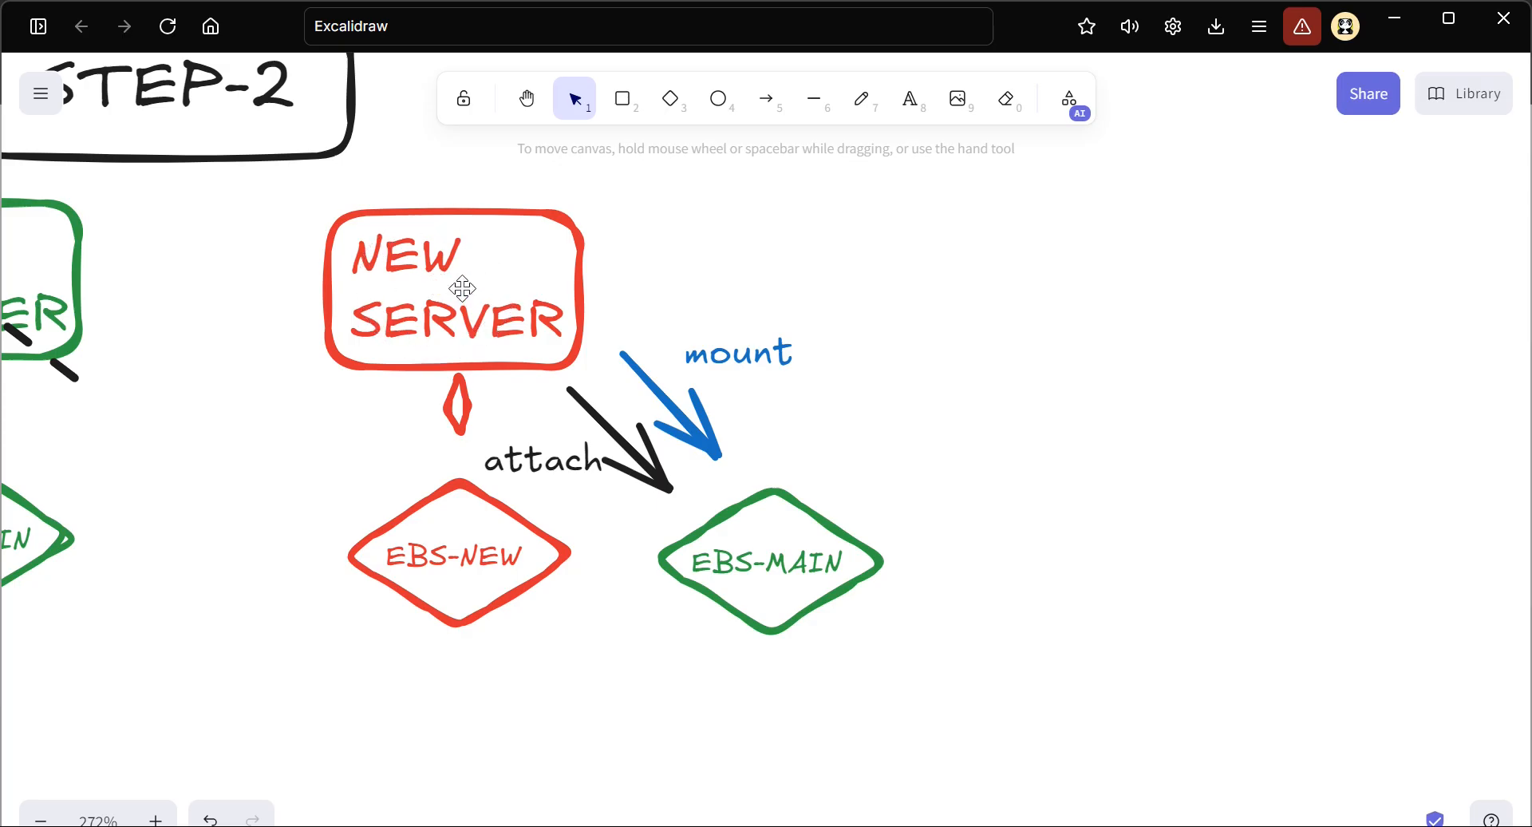
click(767, 571)
click(443, 320)
click(449, 275)
scroll(630, 479, up, 3)
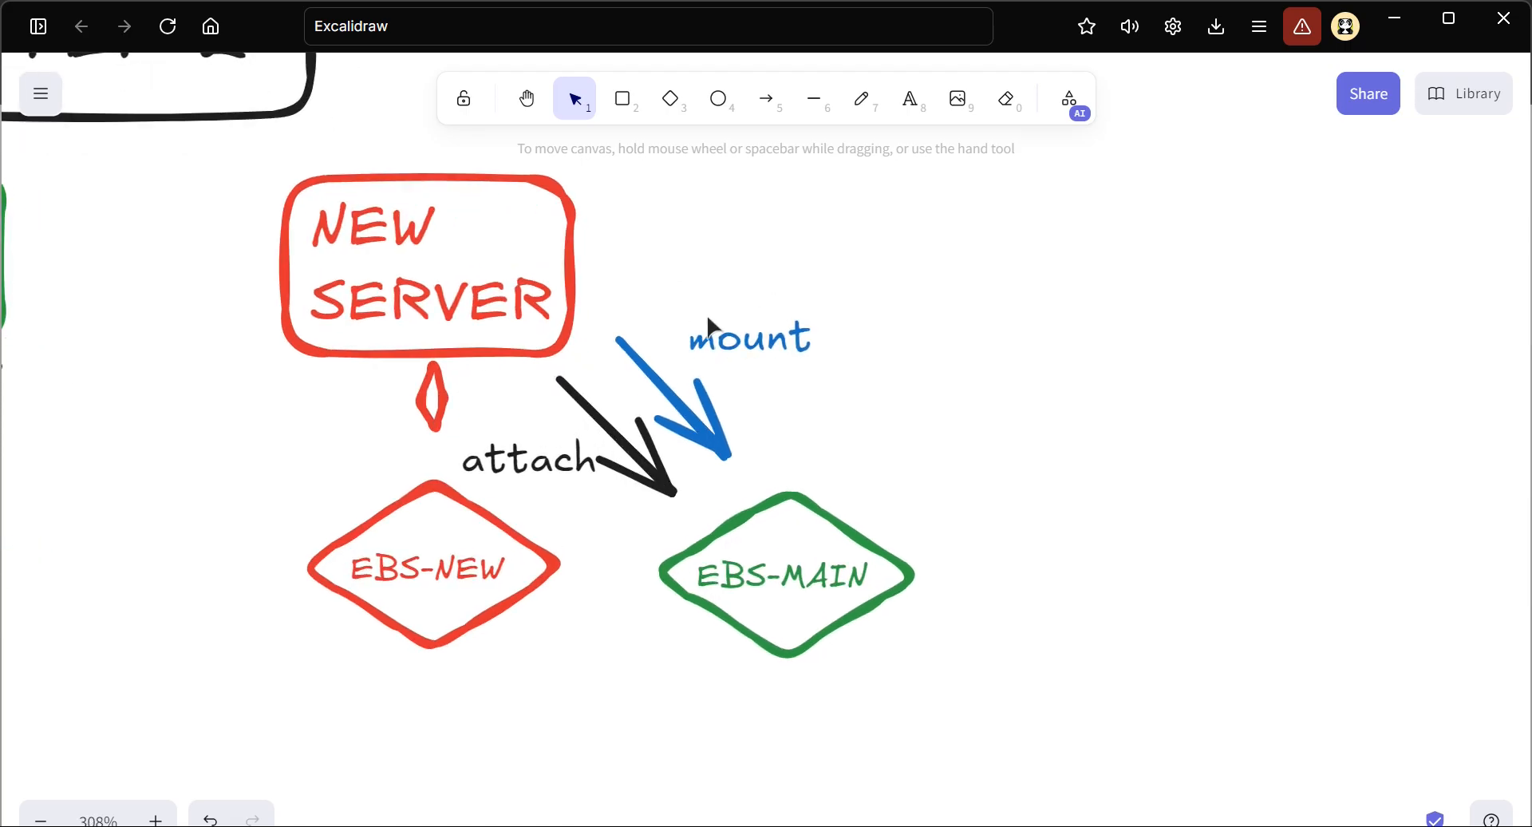
Draw an orange arrow curving downward from beneath EBS-NEW to beneath EBS-MAIN in the STEP-2 section
scroll(702, 383, down, 2)
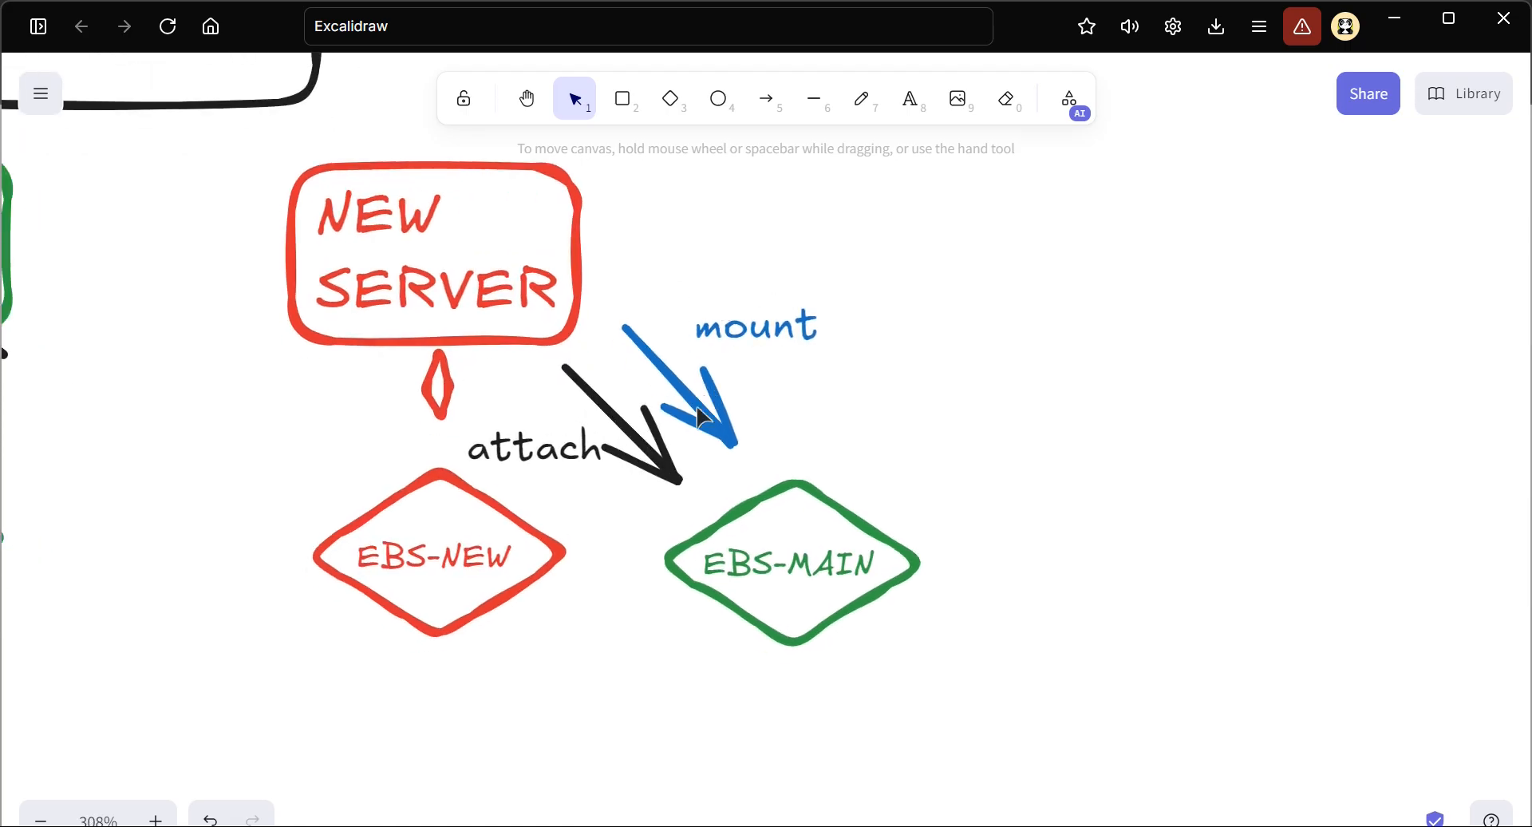
click(768, 102)
drag(451, 628, 826, 628)
drag(638, 630, 650, 681)
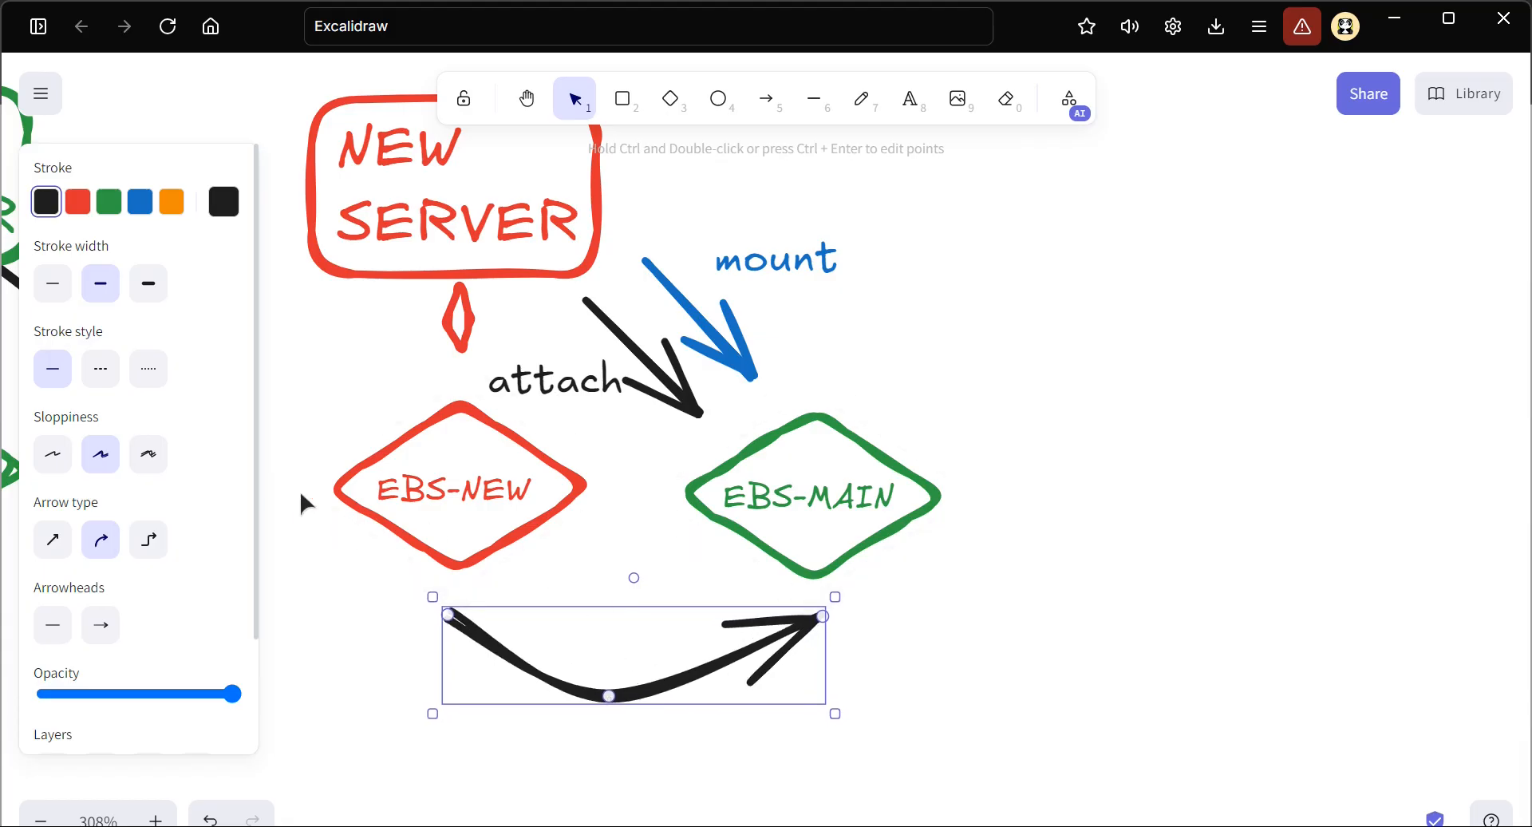
click(174, 213)
Place a copy of the mount label beneath the orange arrow, change its text to "copy pem key data" and colour it orange
click(760, 275)
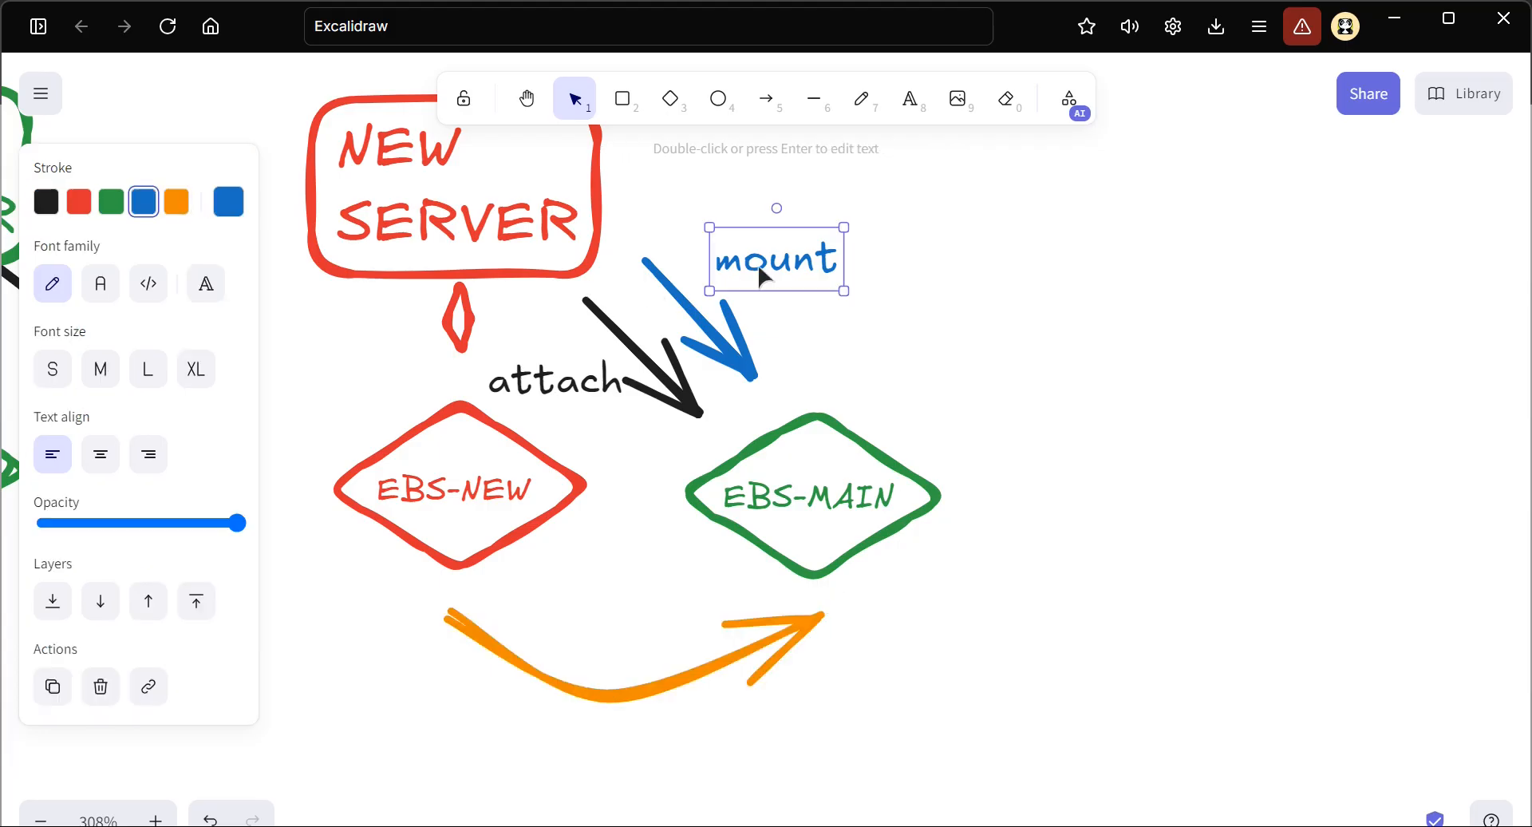
drag(761, 275, 617, 754)
double_click(617, 754)
text(copy pem key d)
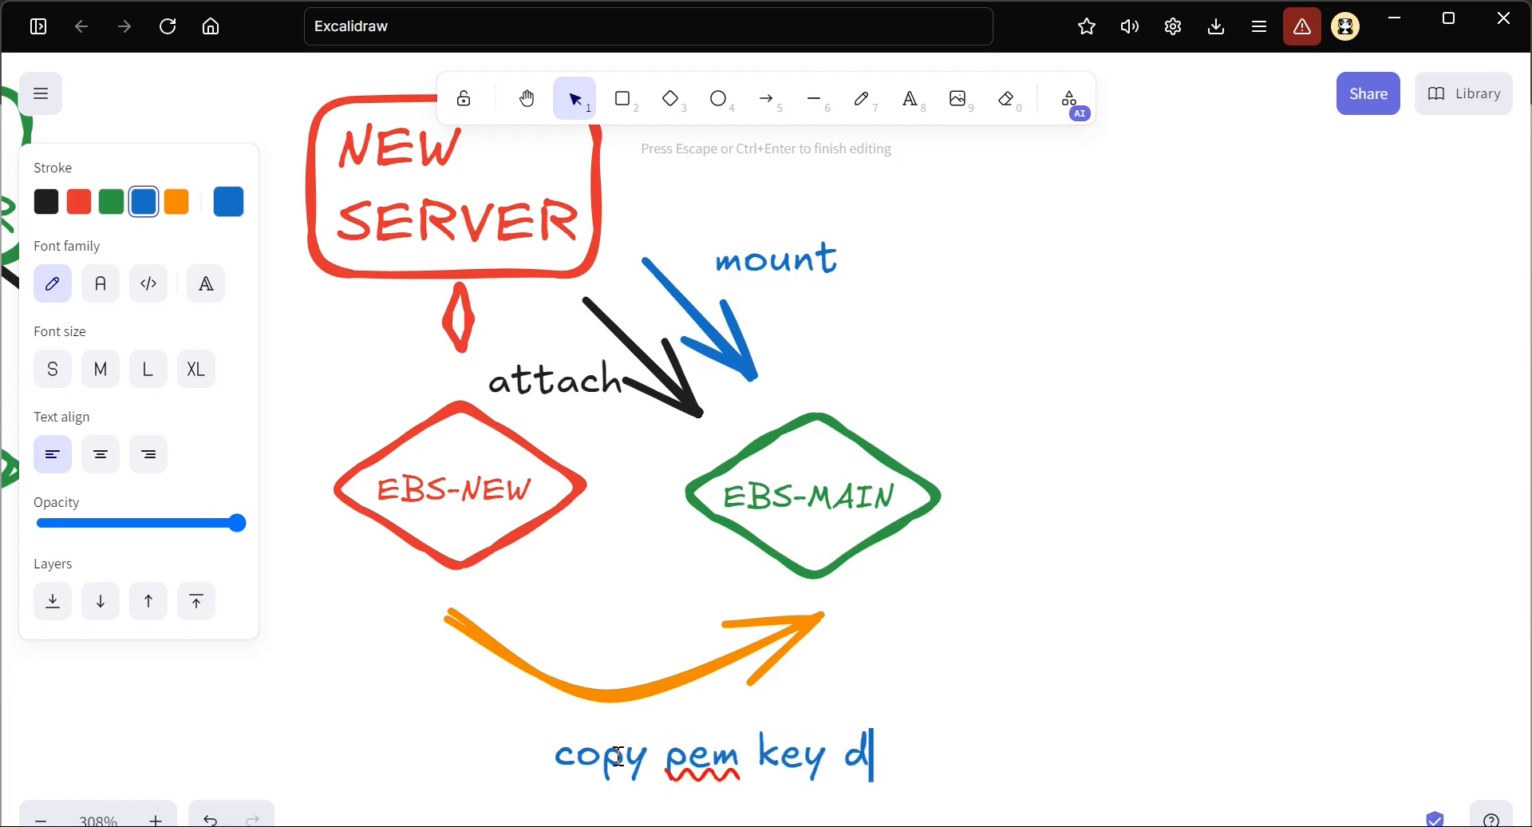
text(aya`)
key(BackSpace)
key(BackSpace)
text(ta)
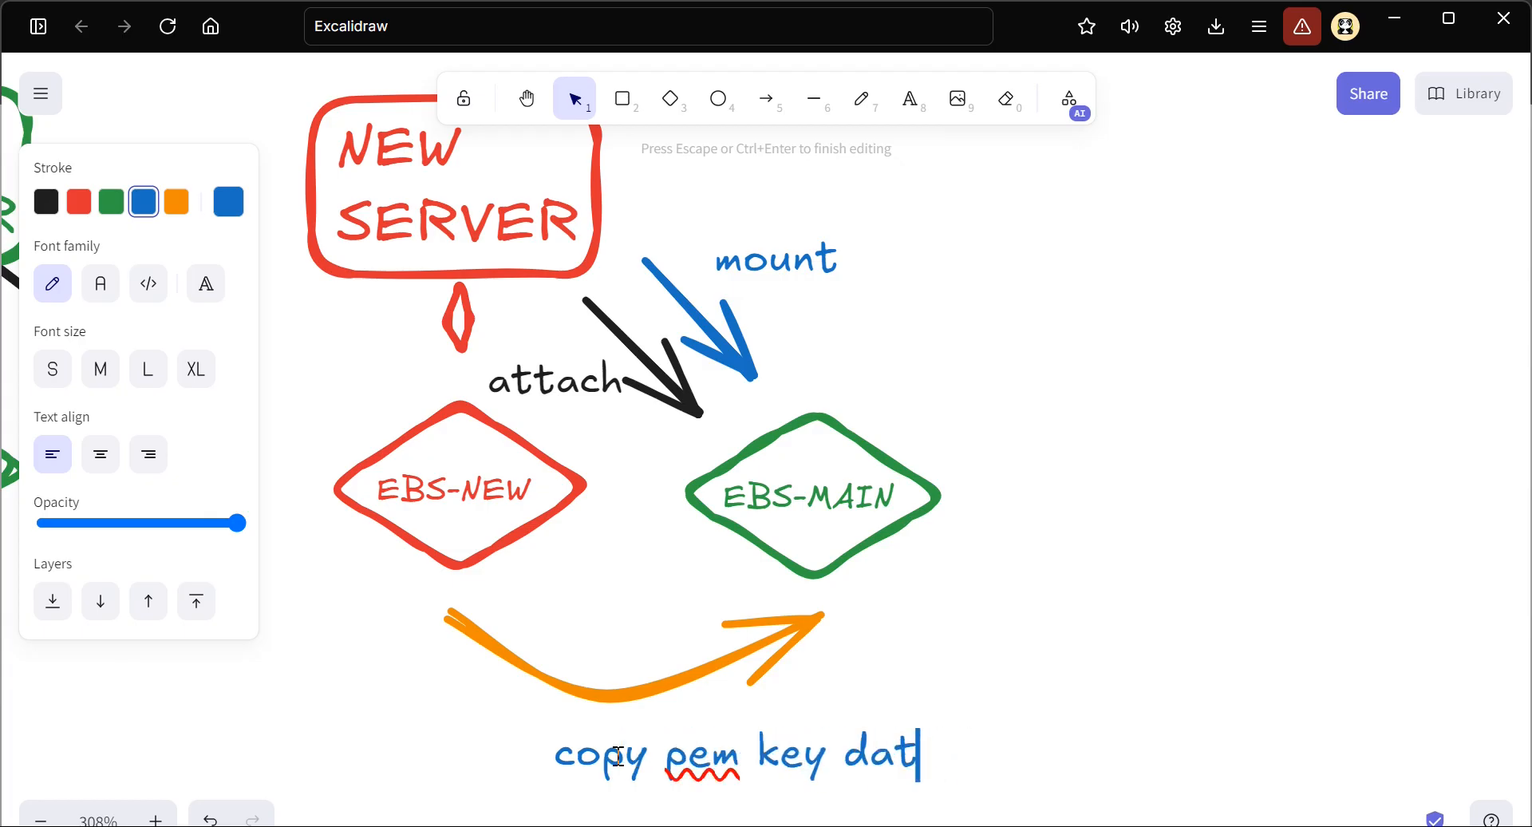
key(Escape)
drag(618, 762, 491, 760)
click(176, 202)
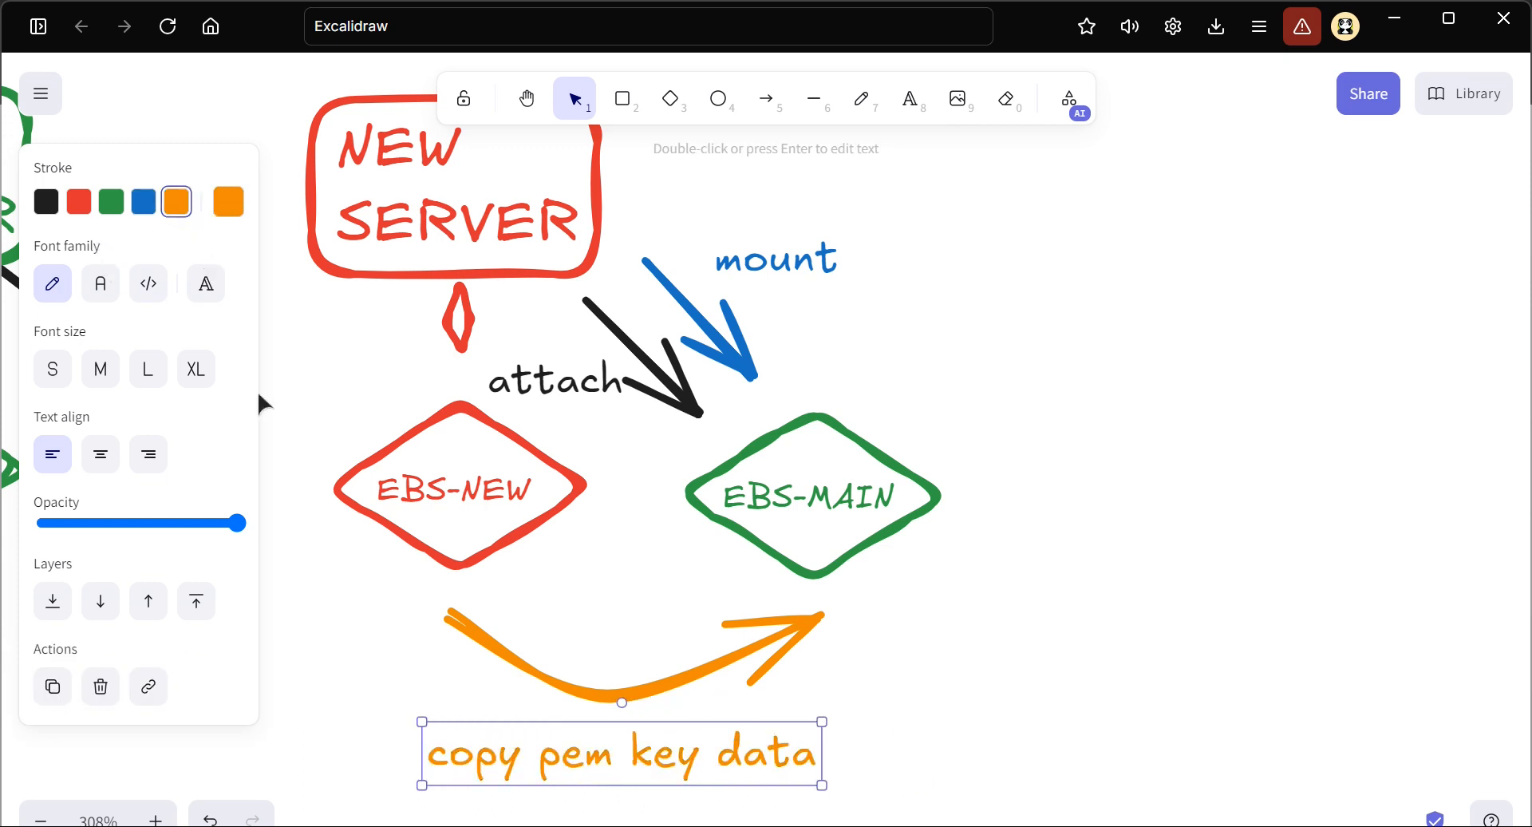
Duplicate the "copy pem key data" label beneath EBS-NEW, change the copy's text to ".ssh/authorized_keys" and shrink it
scroll(308, 581, up, 1)
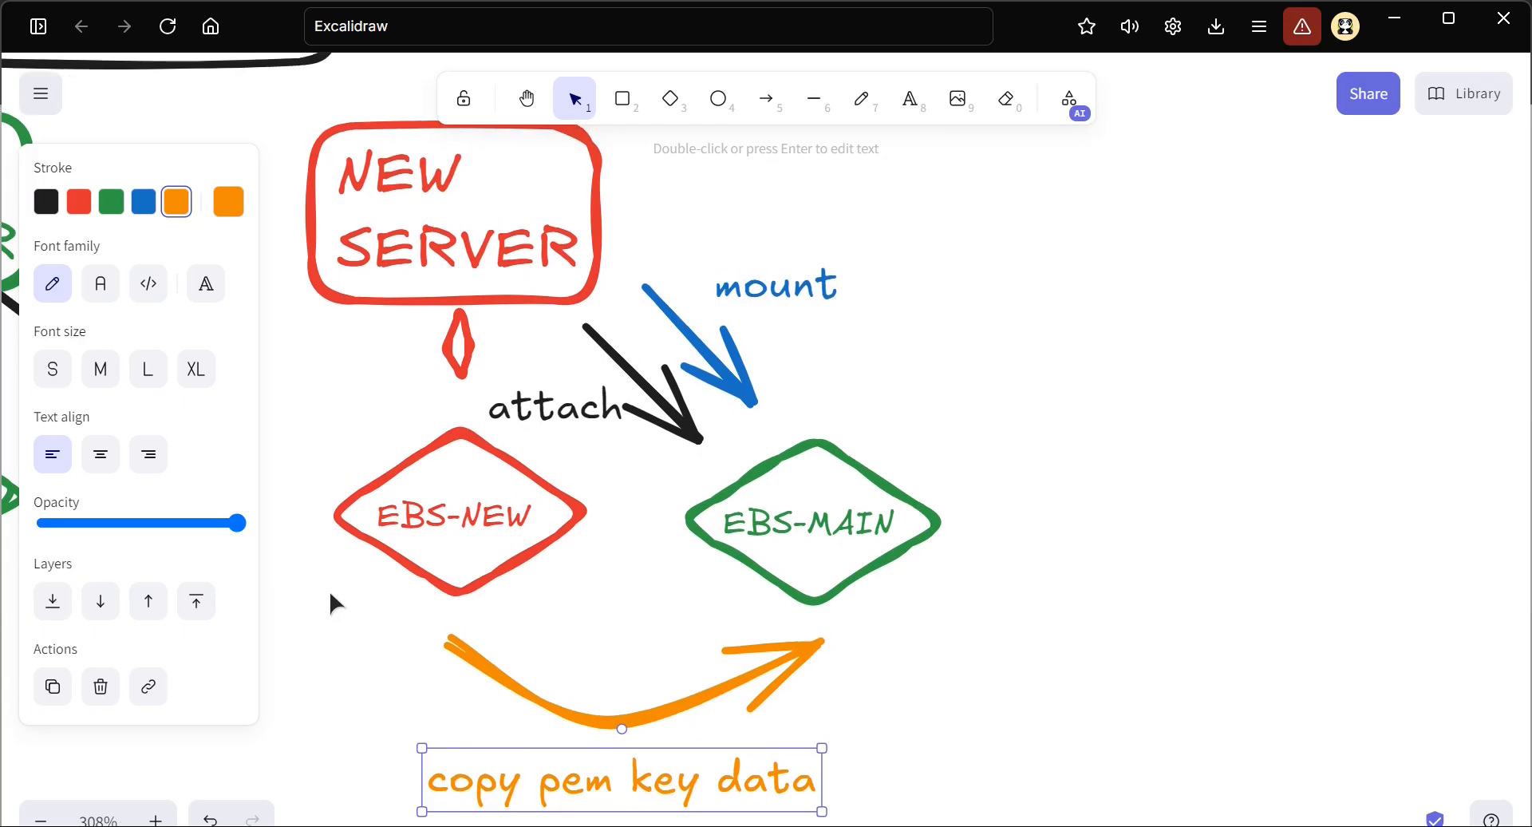
scroll(571, 548, up, 5)
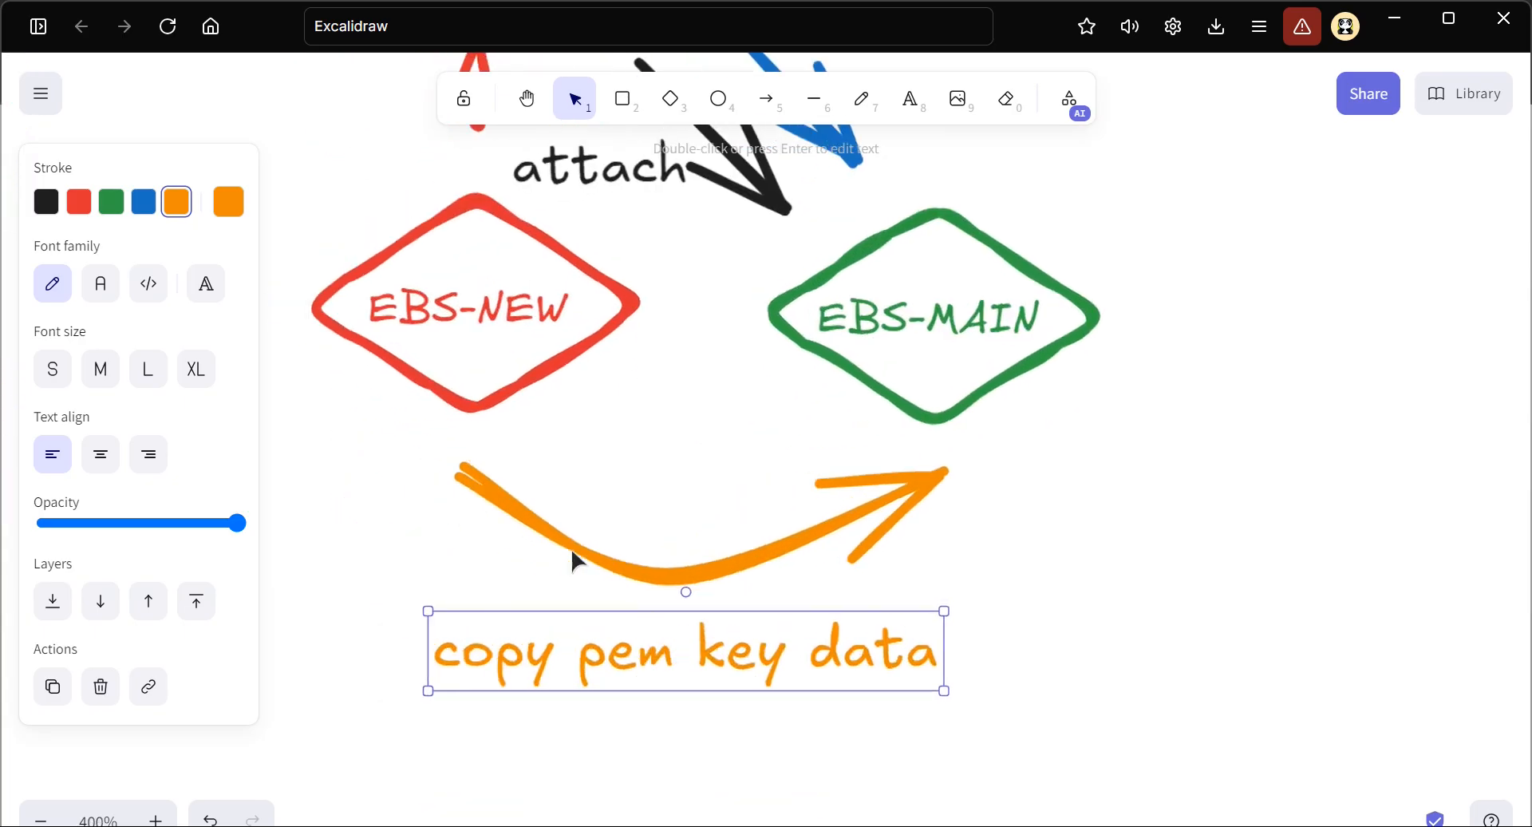
scroll(572, 552, left, 1)
key(ctrl+c)
key(ctrl+v)
drag(788, 702, 524, 436)
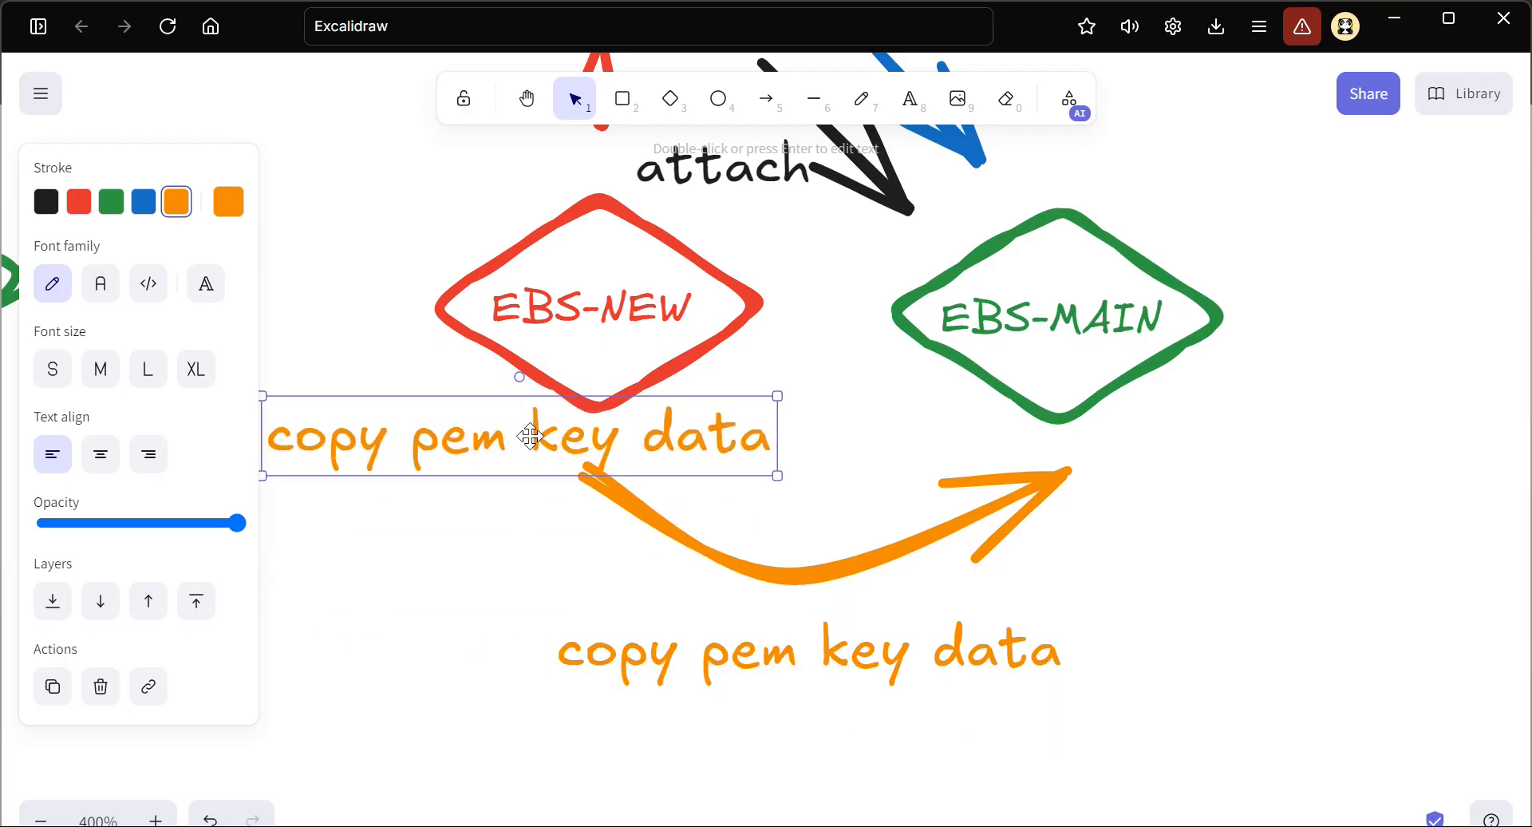
double_click(530, 435)
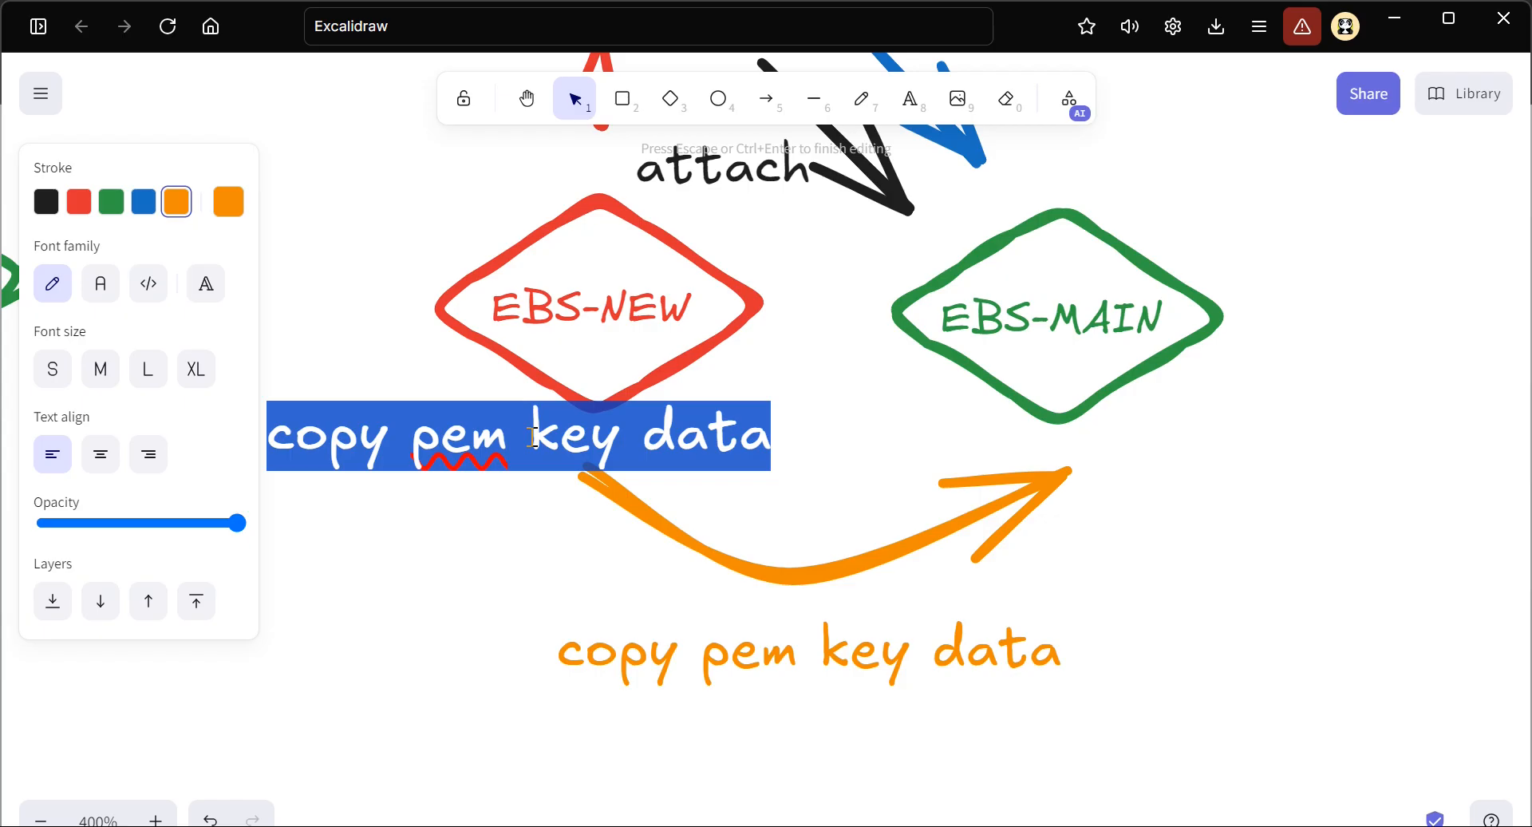
text(.ss)
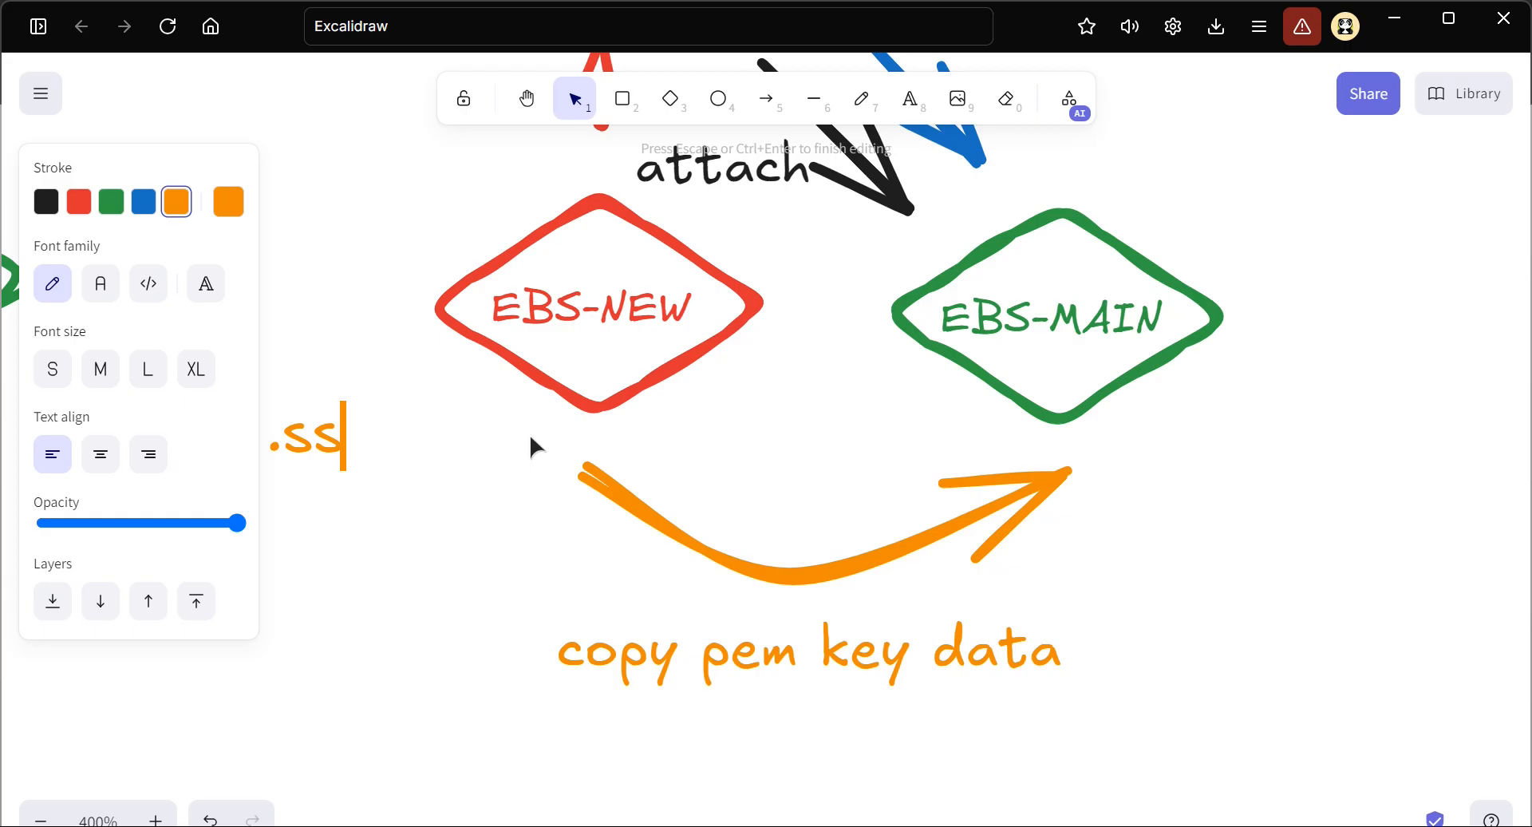
text(h/a)
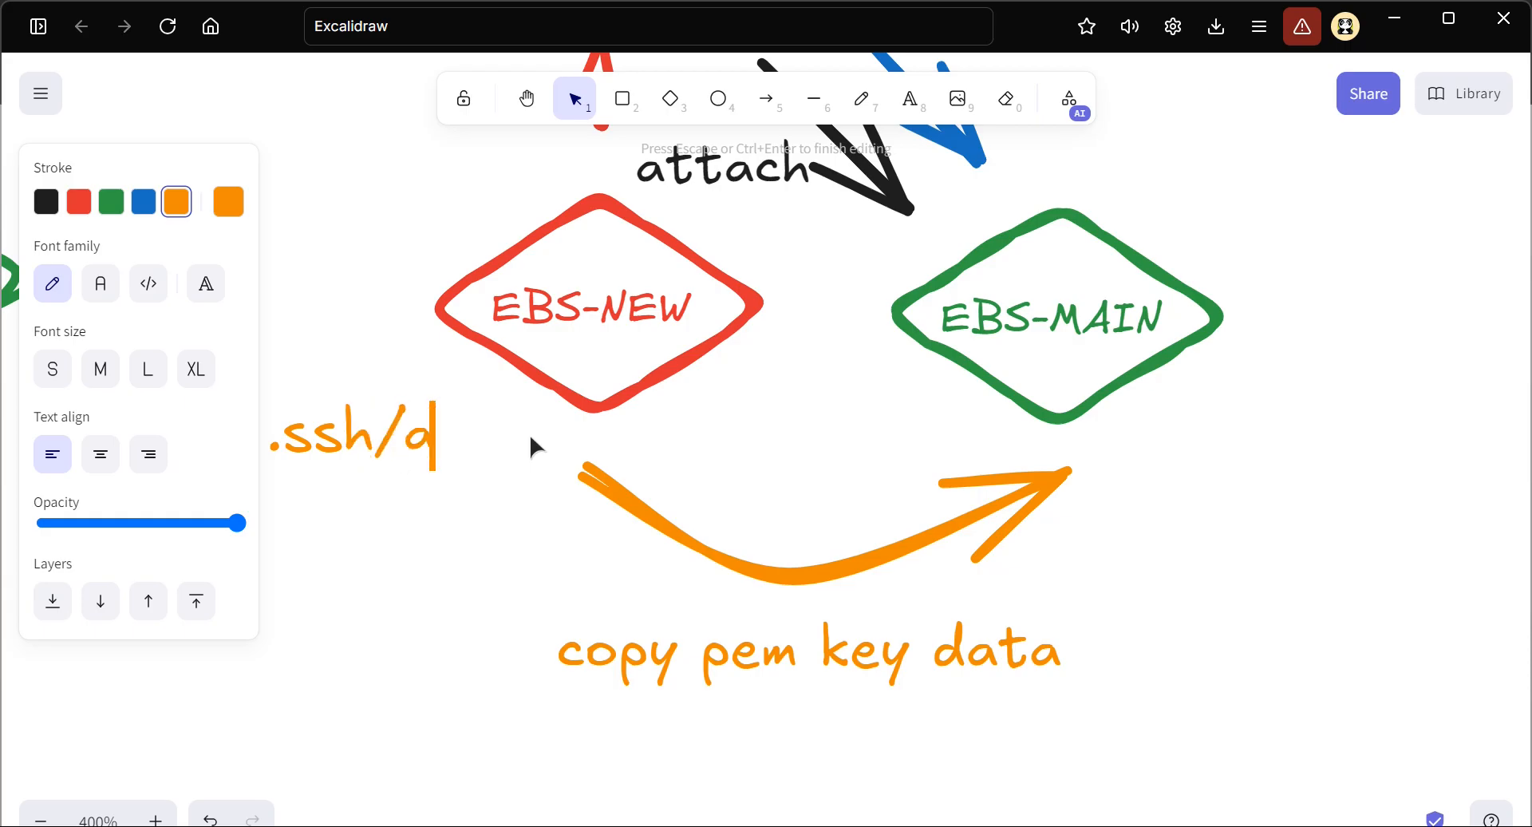
text(uthorized)
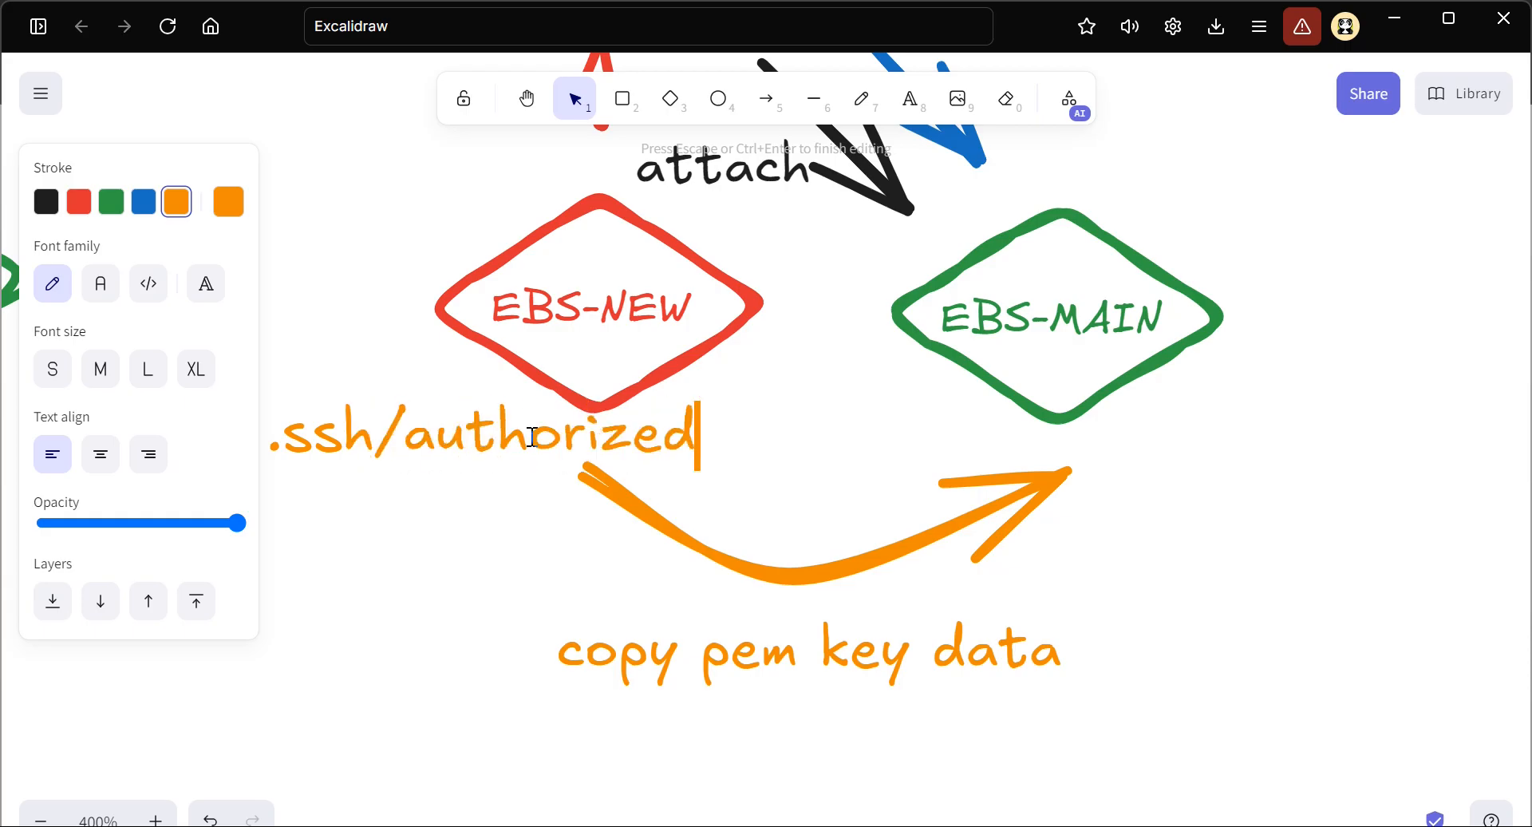
text(_keys)
key(Escape)
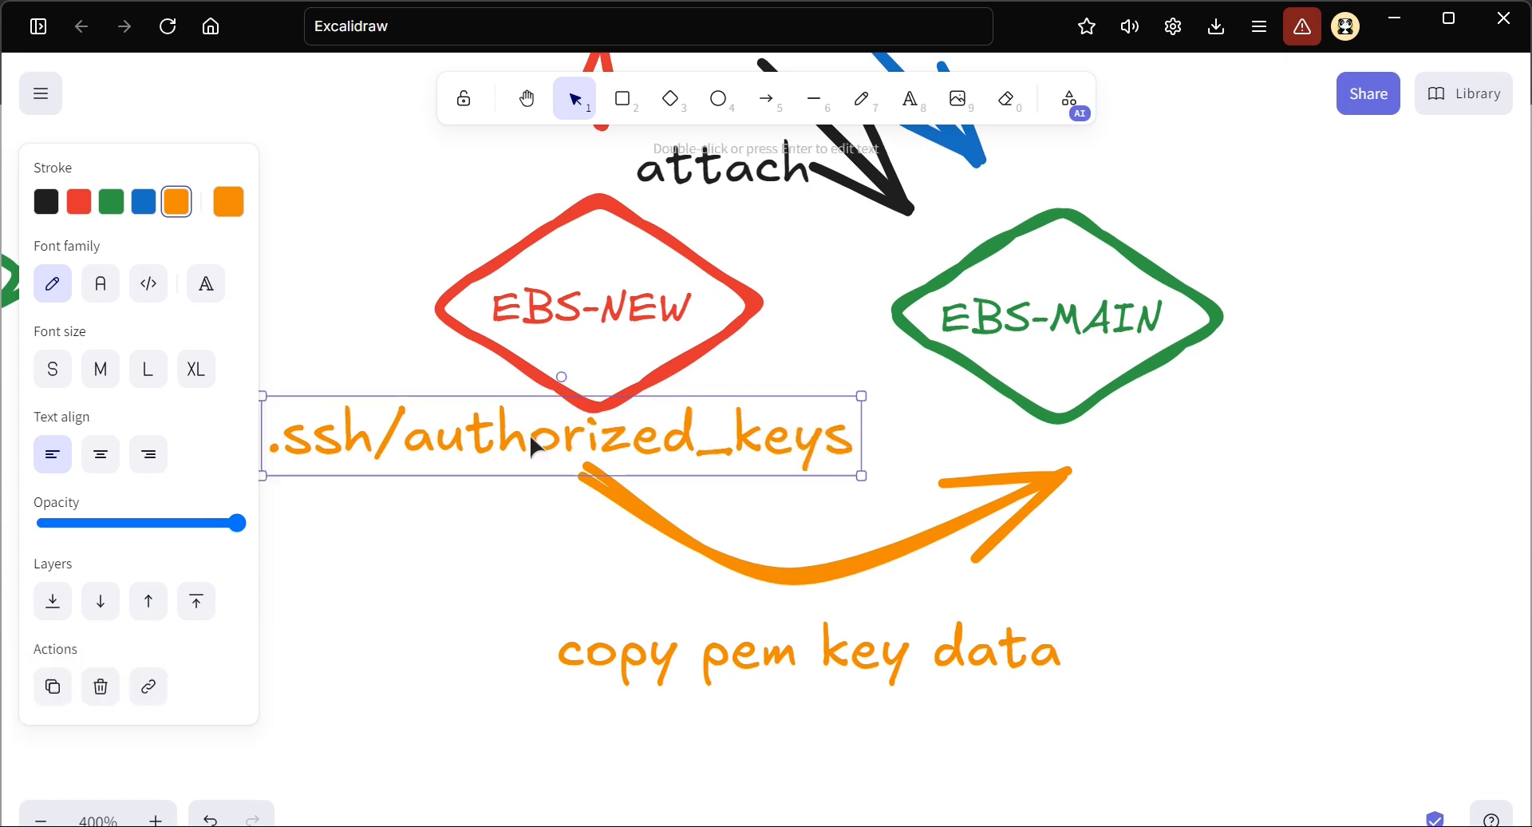
drag(263, 395, 471, 420)
drag(632, 452, 514, 444)
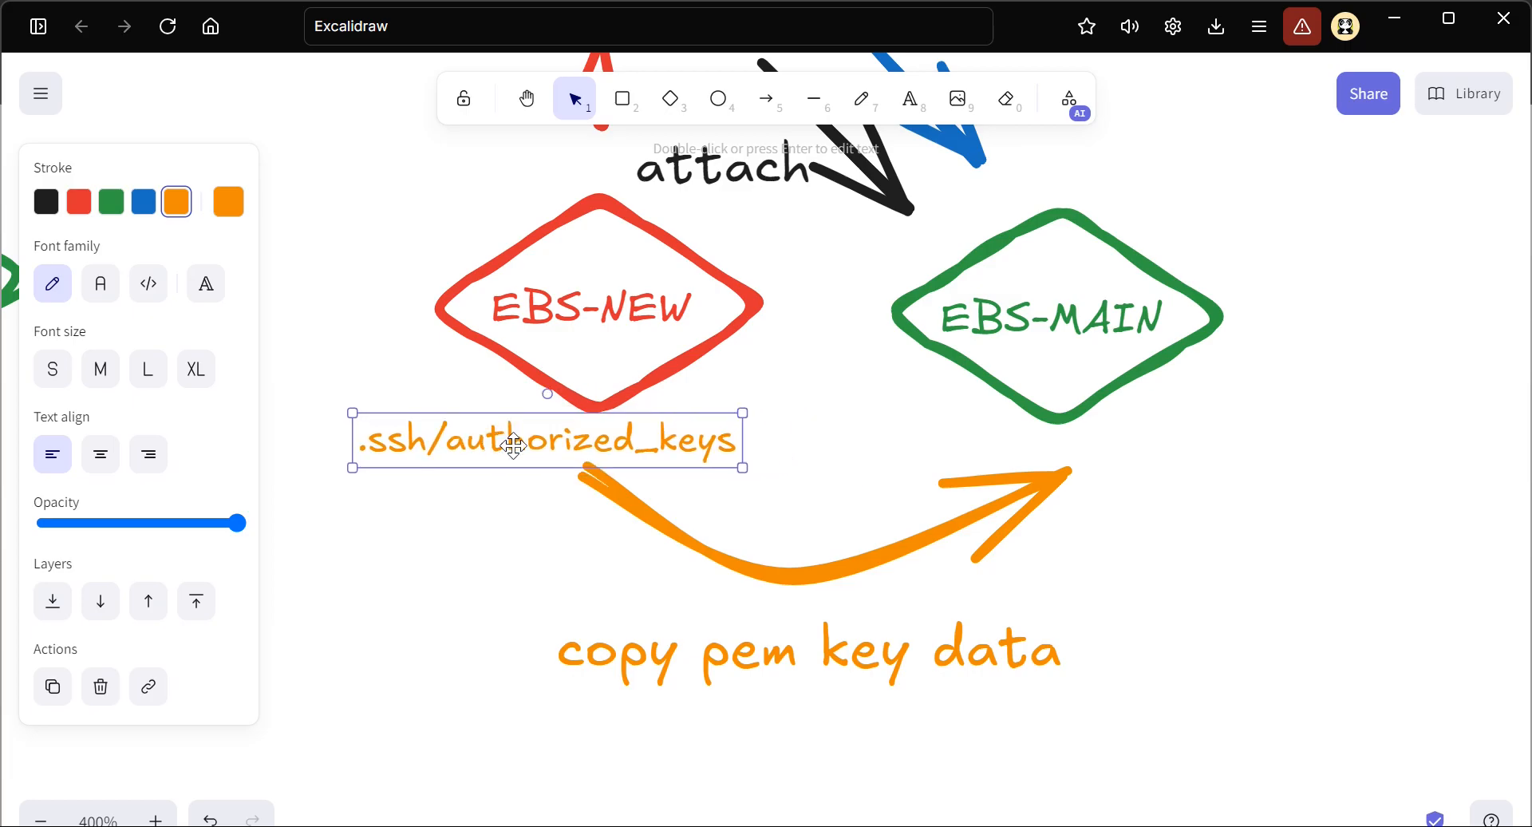
Insert "/home/ec2-user/" before the .ssh/authorized_keys text and move the path label beneath "copy pem key data"
click(506, 564)
click(363, 447)
double_click(363, 445)
click(361, 445)
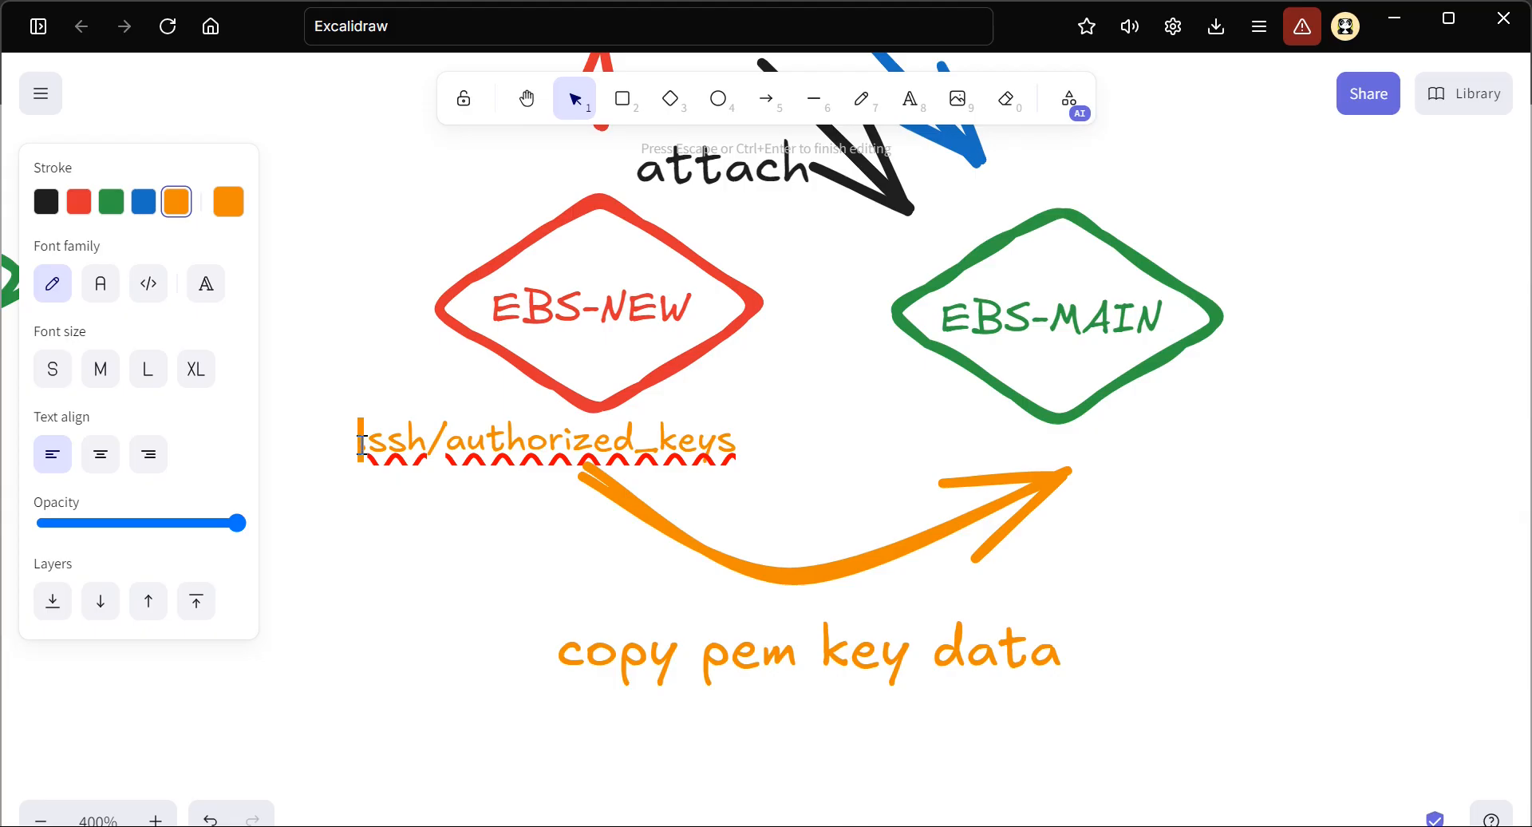
text(/home/ed)
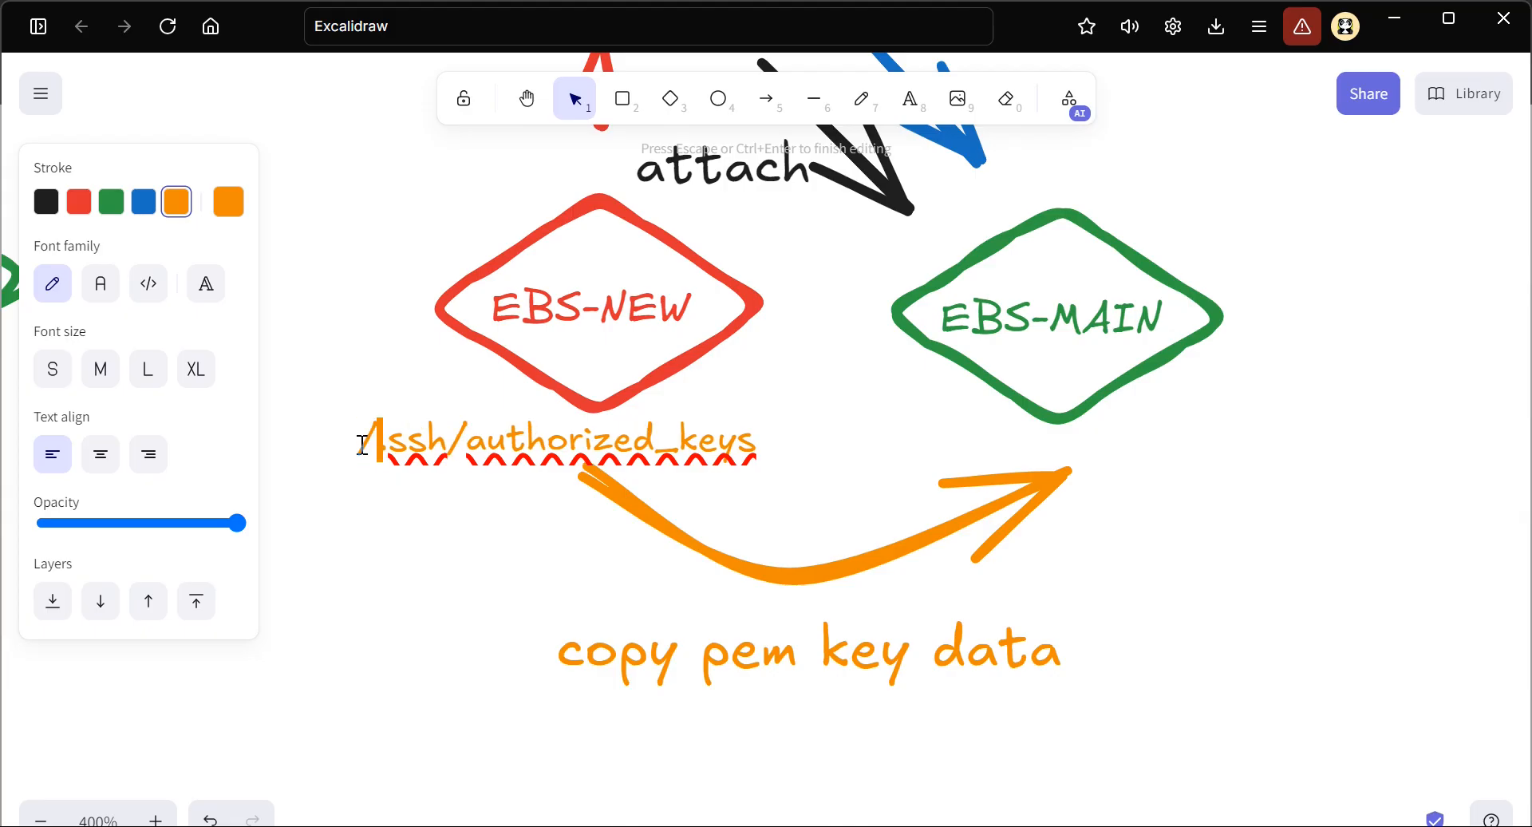
text(2)
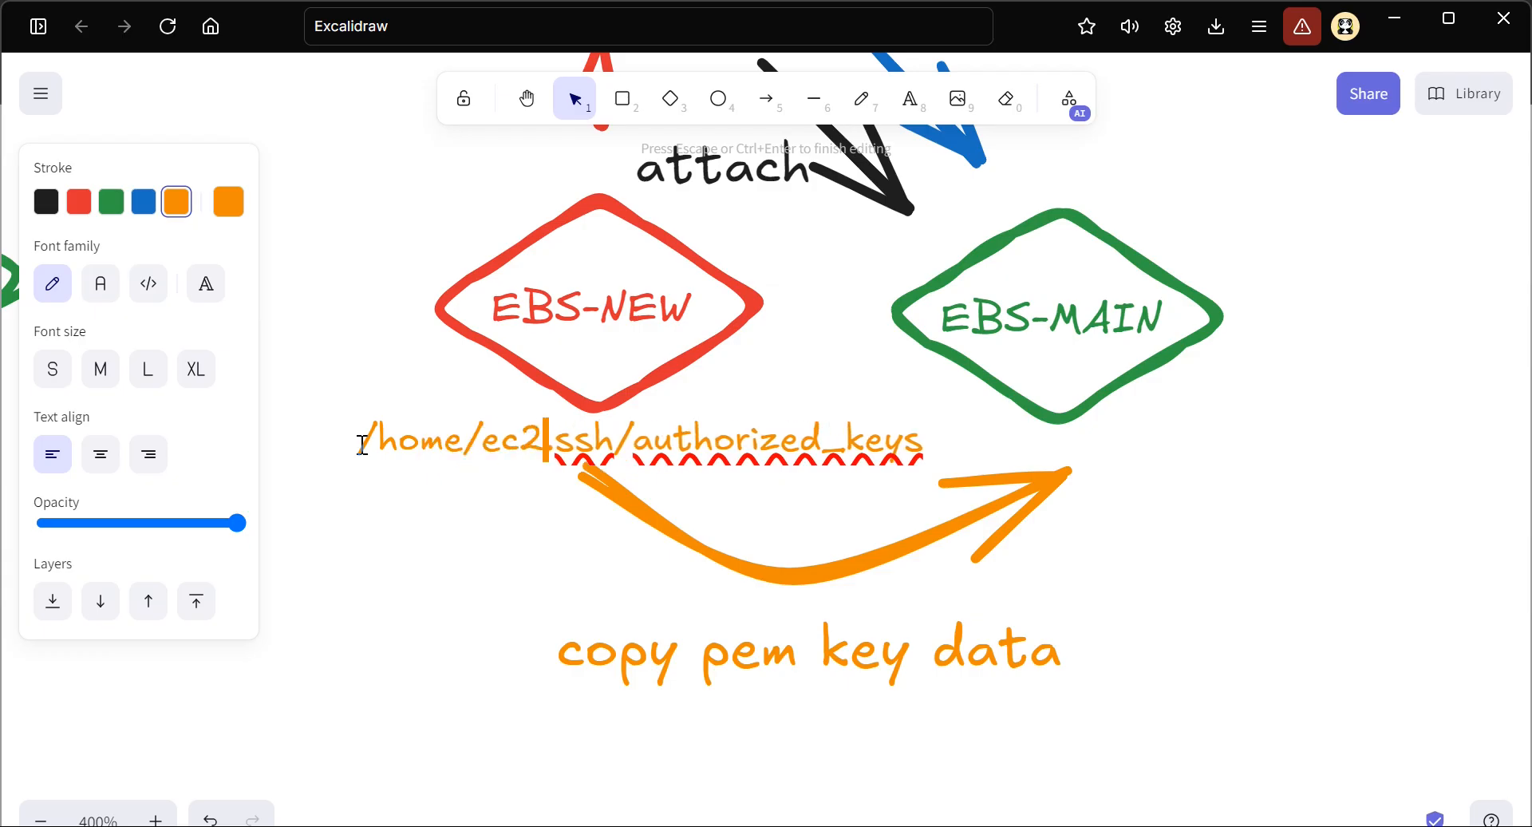
text(-user)
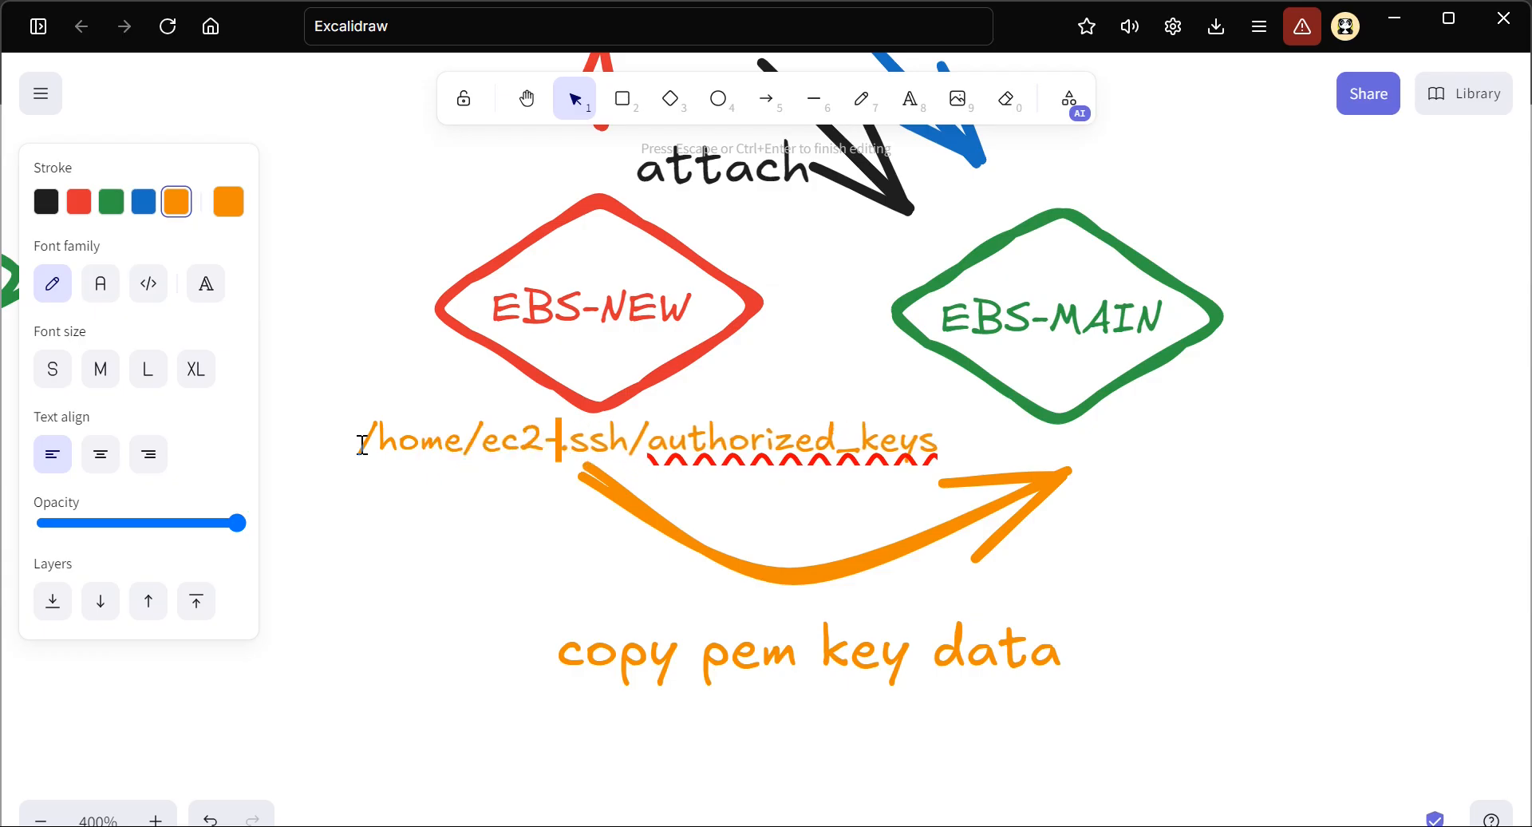
text(/)
key(Escape)
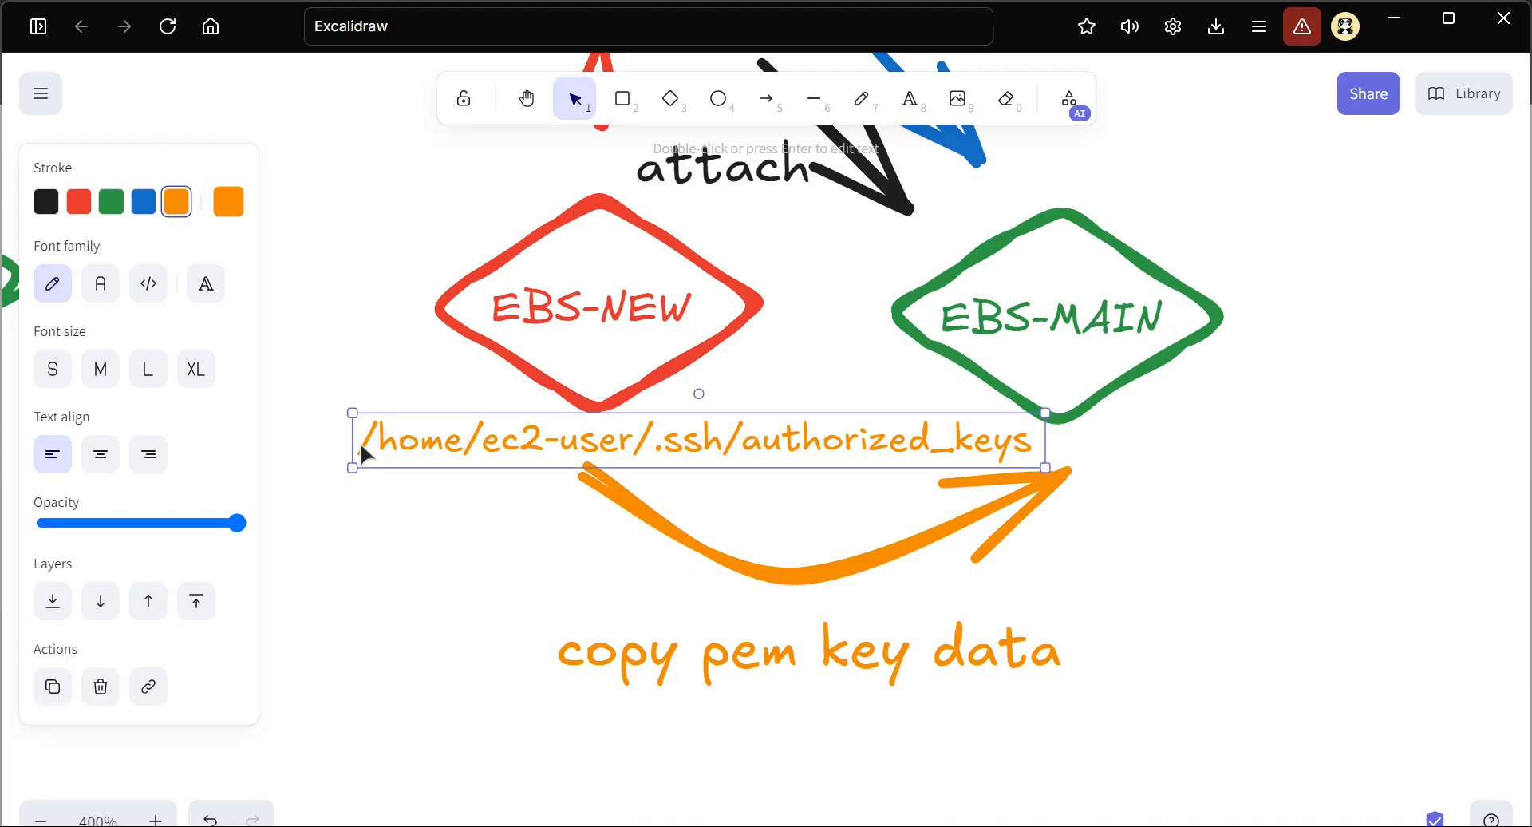
drag(541, 496, 434, 752)
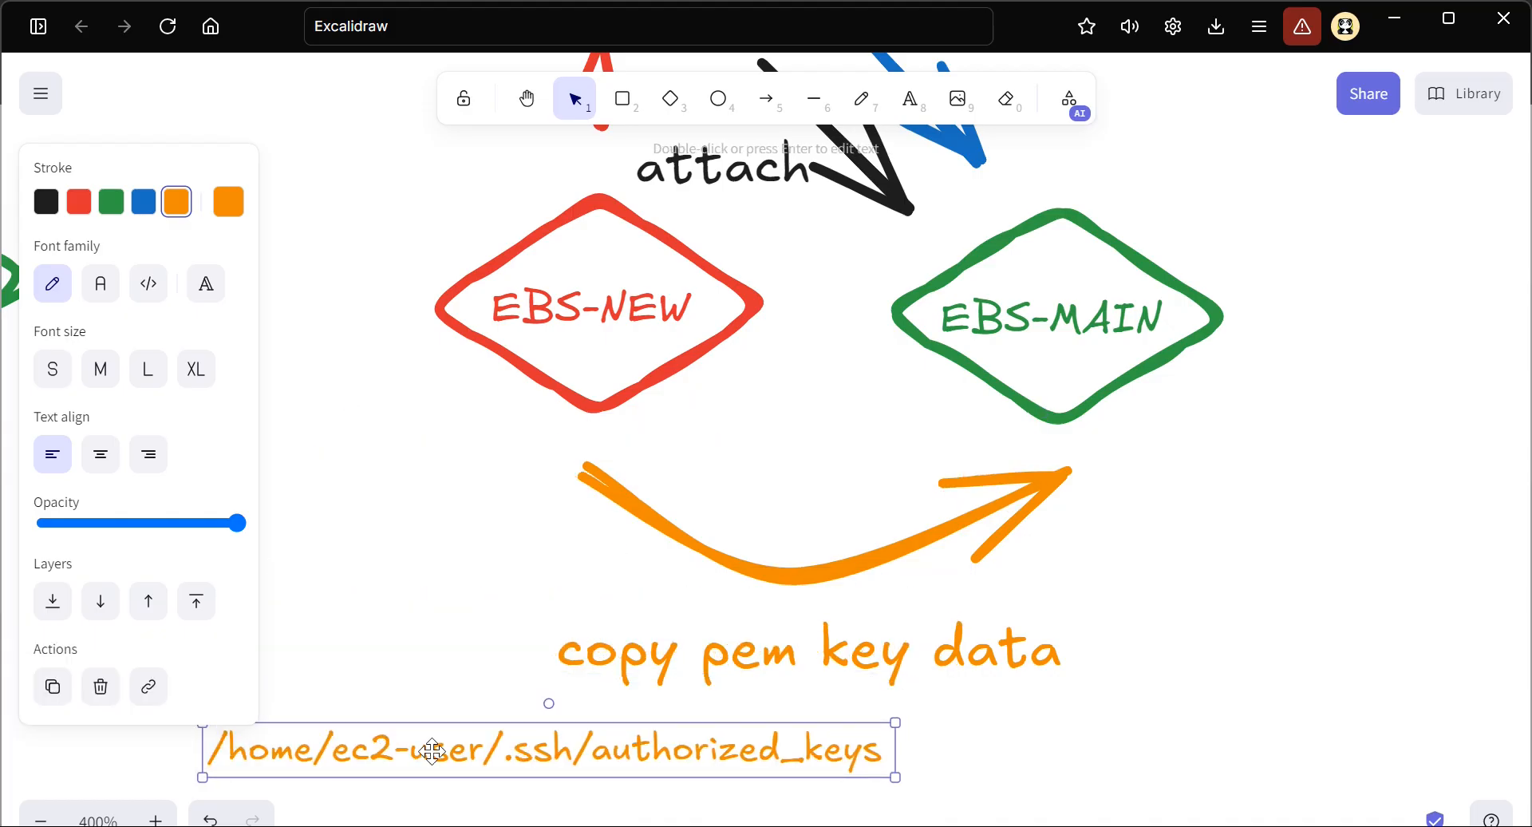
Frame the authorized_keys part of the path label with an orange rectangle in thin stroke width
scroll(433, 752, down, 2)
scroll(433, 751, left, 2)
scroll(557, 613, up, 2)
scroll(557, 613, left, 1)
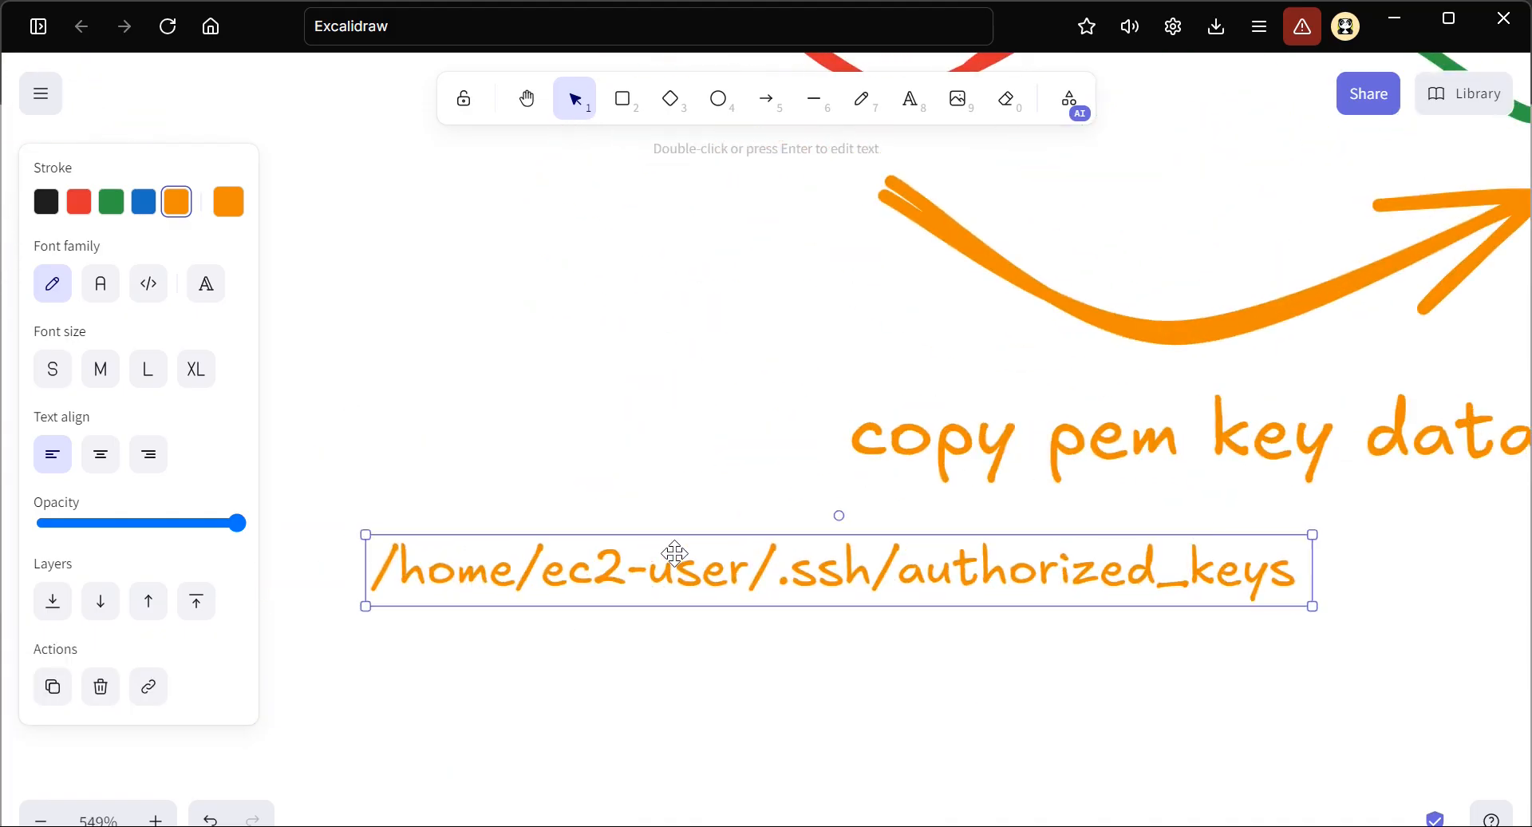
drag(675, 561, 667, 578)
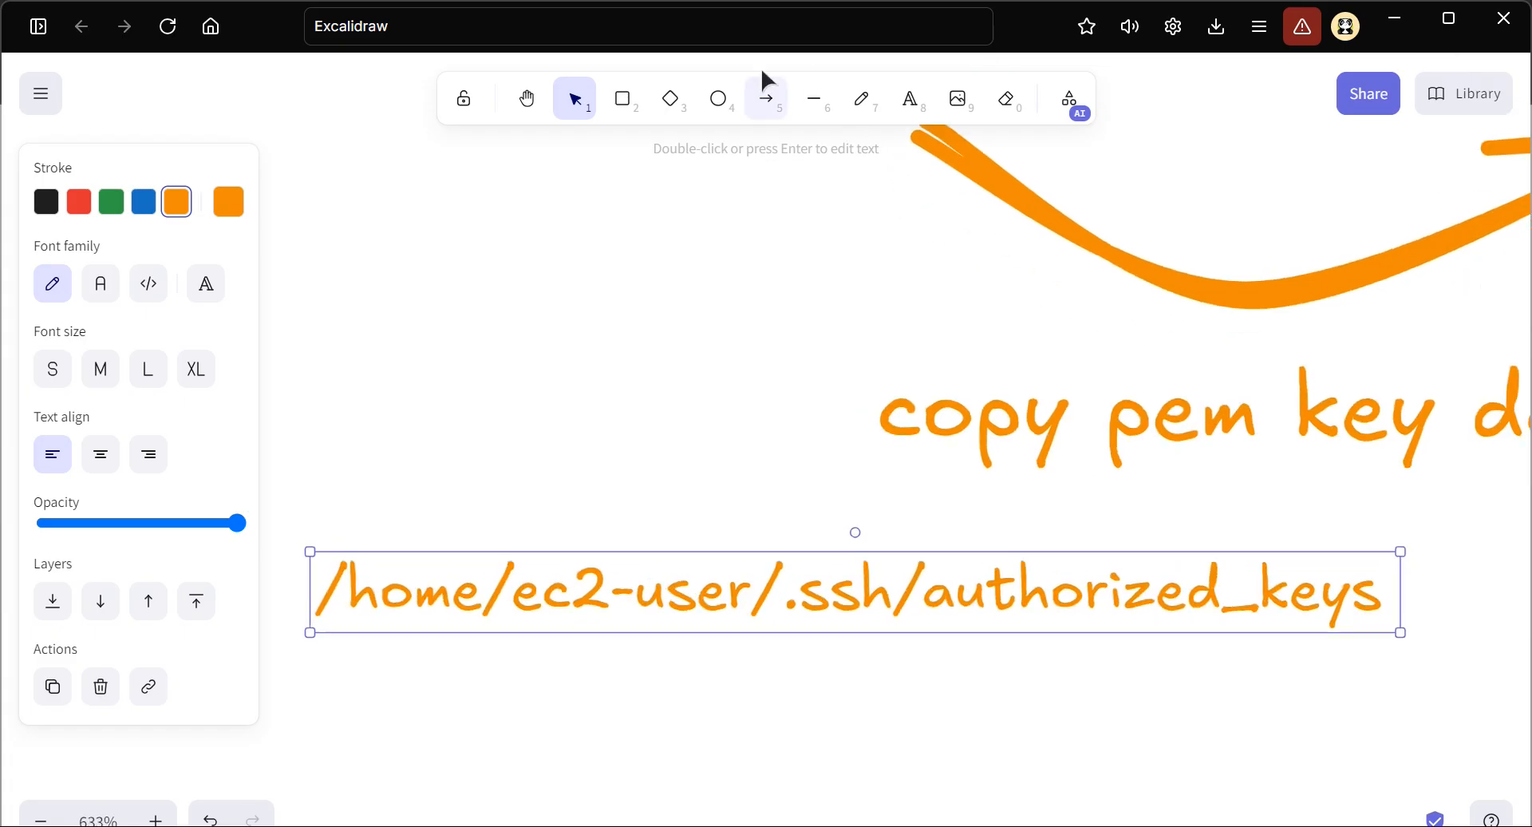
click(622, 99)
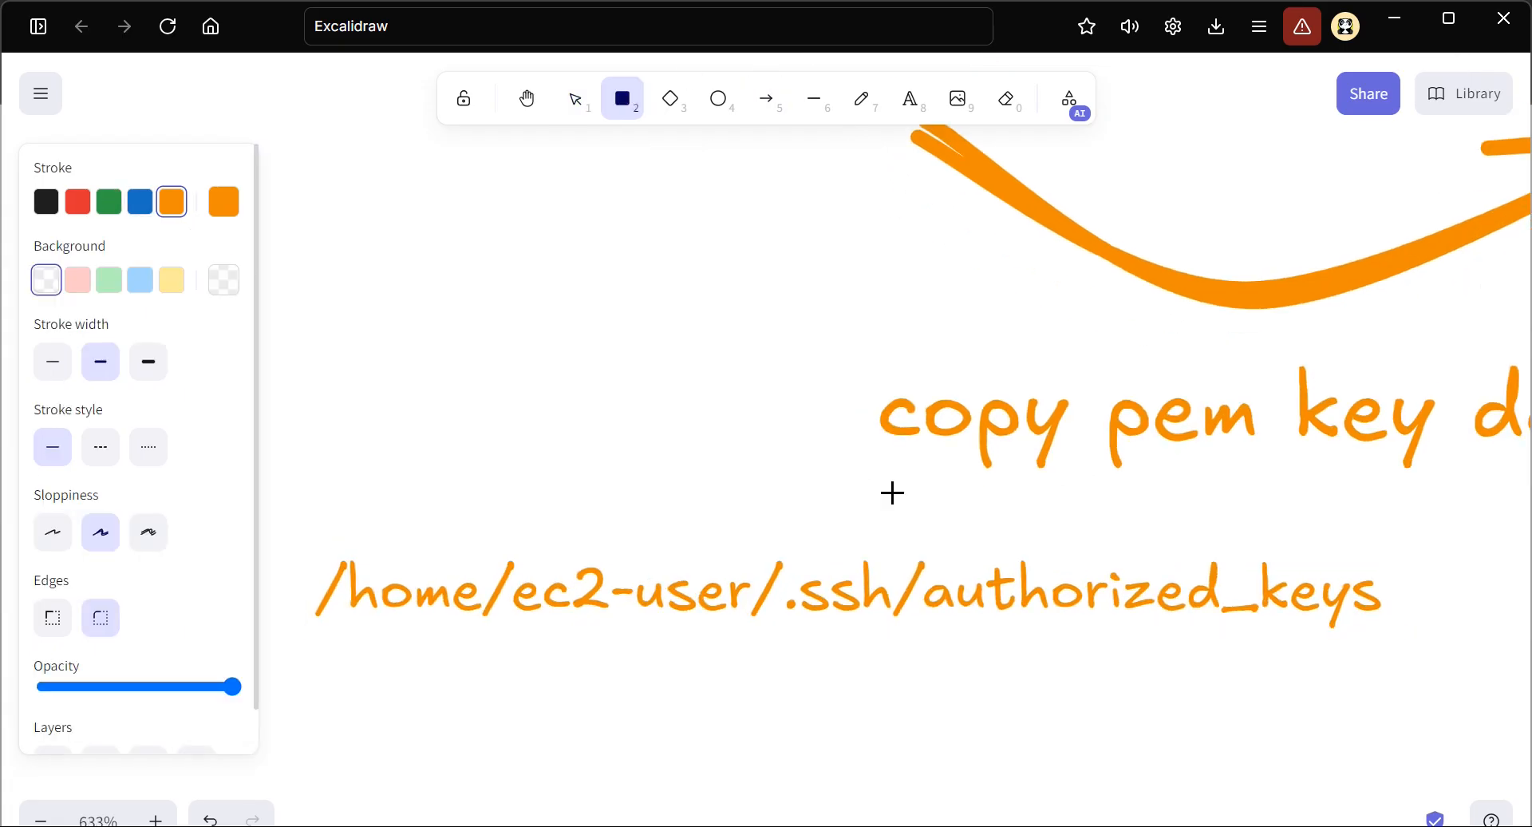
mouse_move(916, 539)
mouse_down()
mouse_move(1269, 635)
mouse_move(1400, 643)
mouse_up()
click(51, 363)
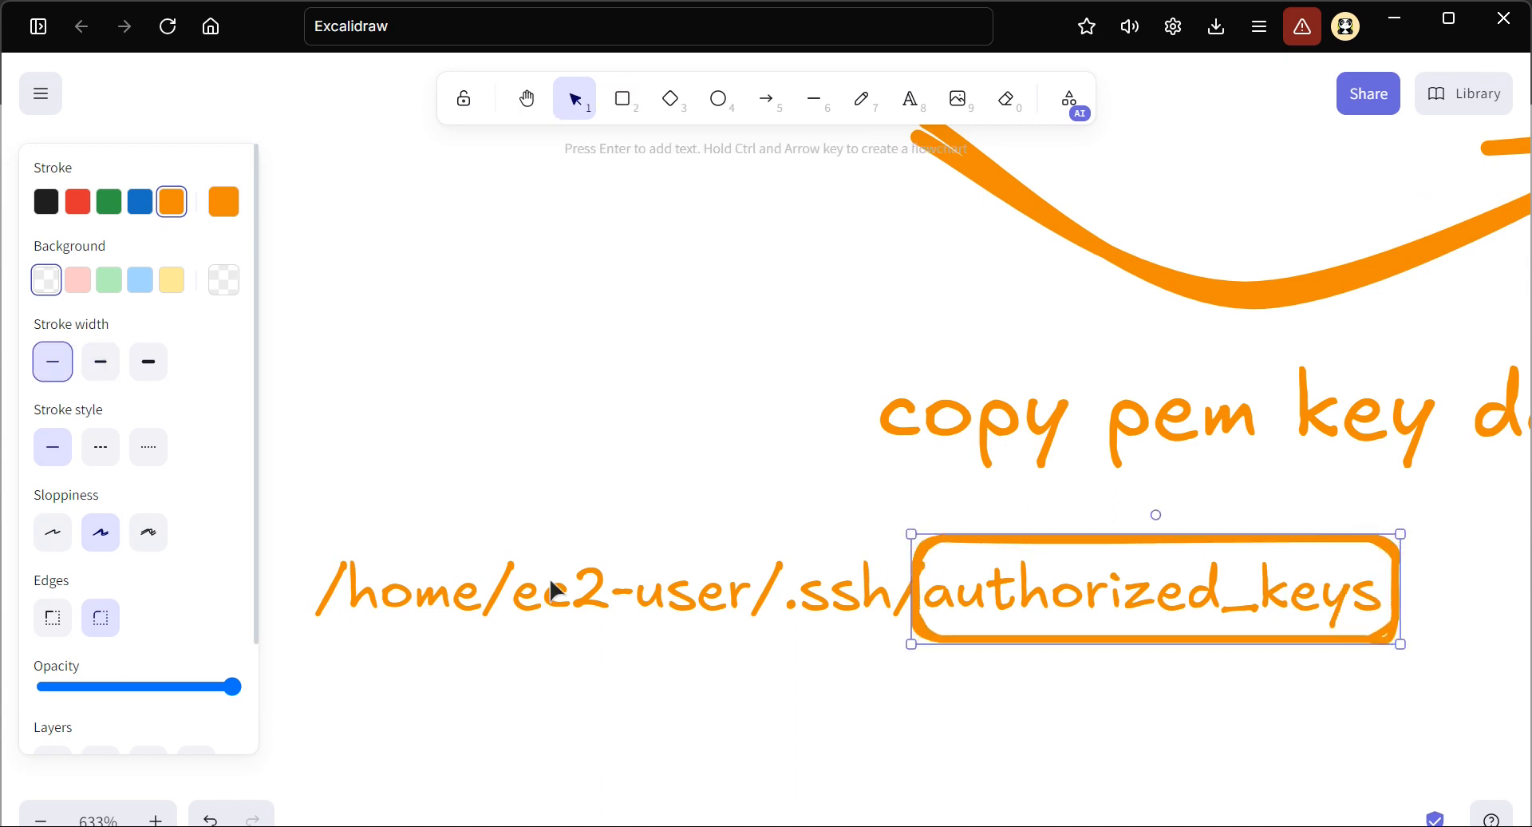
click(1043, 750)
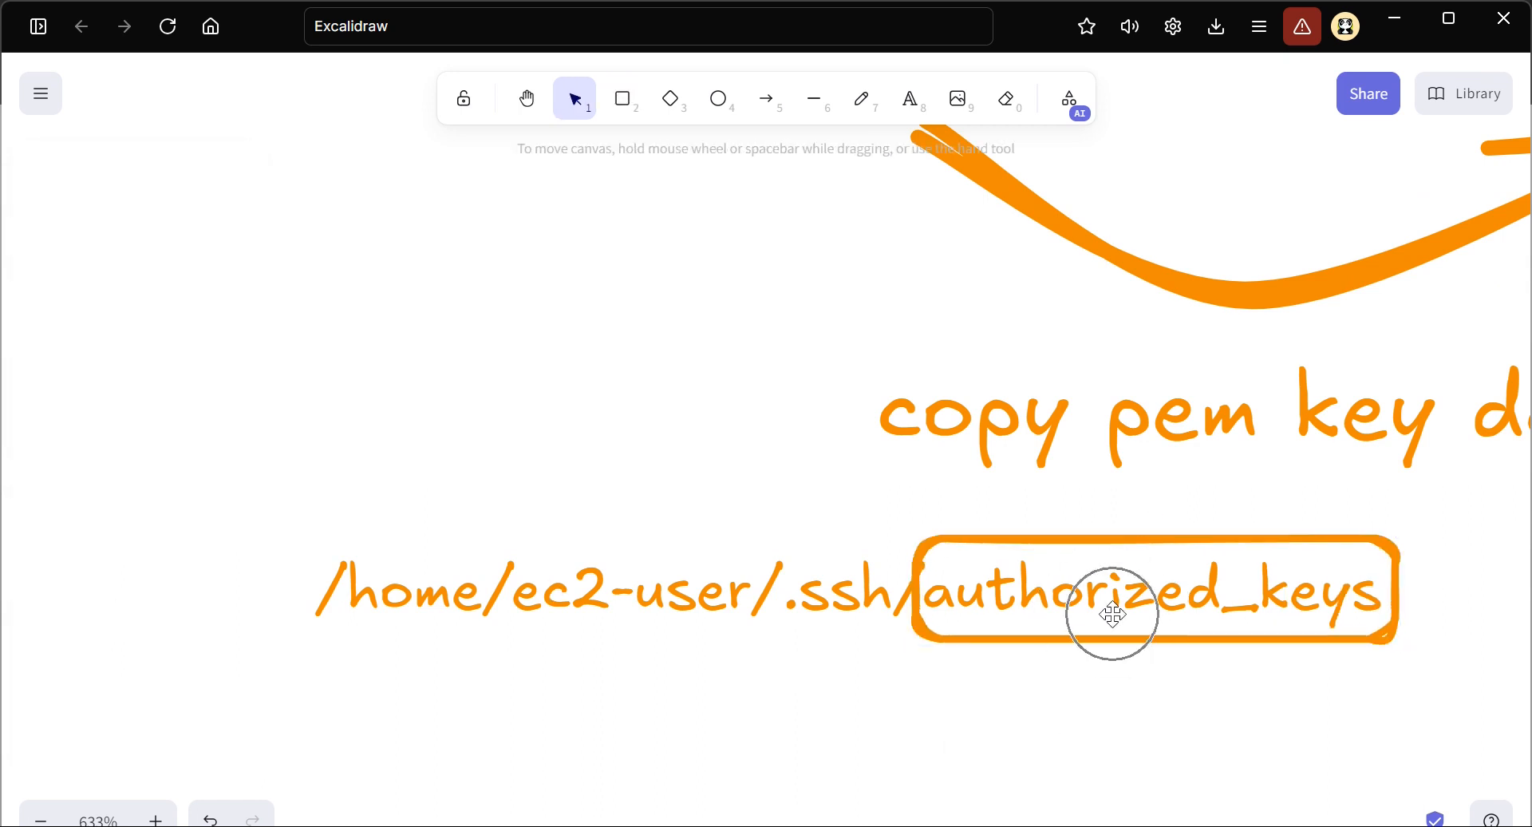
Duplicate the path label, change the copy's text to "new-key" and place it below the authorized_keys path
scroll(1113, 614, down, 1)
scroll(1113, 614, down, 3)
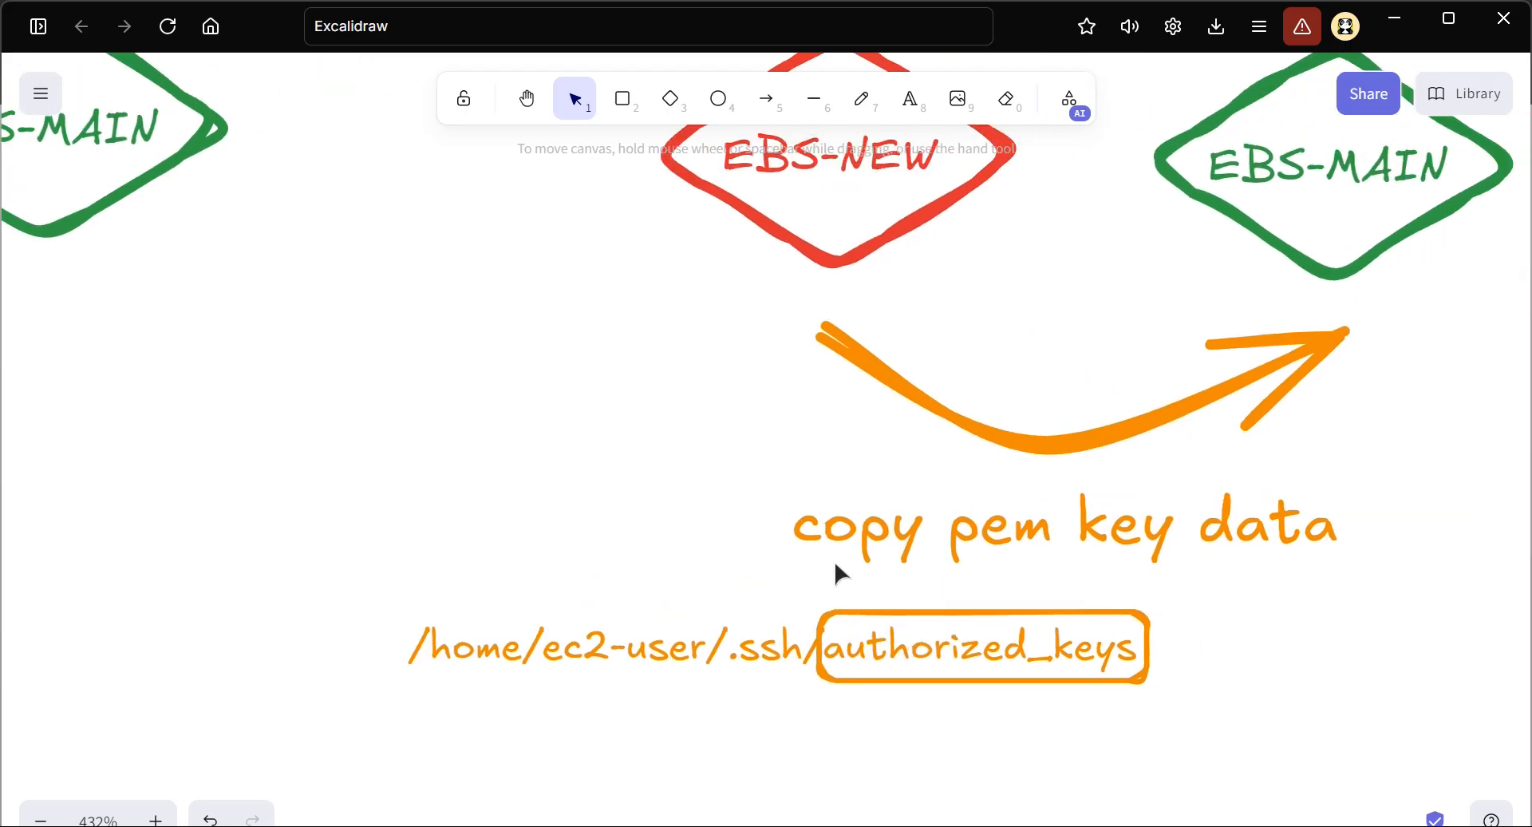
scroll(817, 243, up, 2)
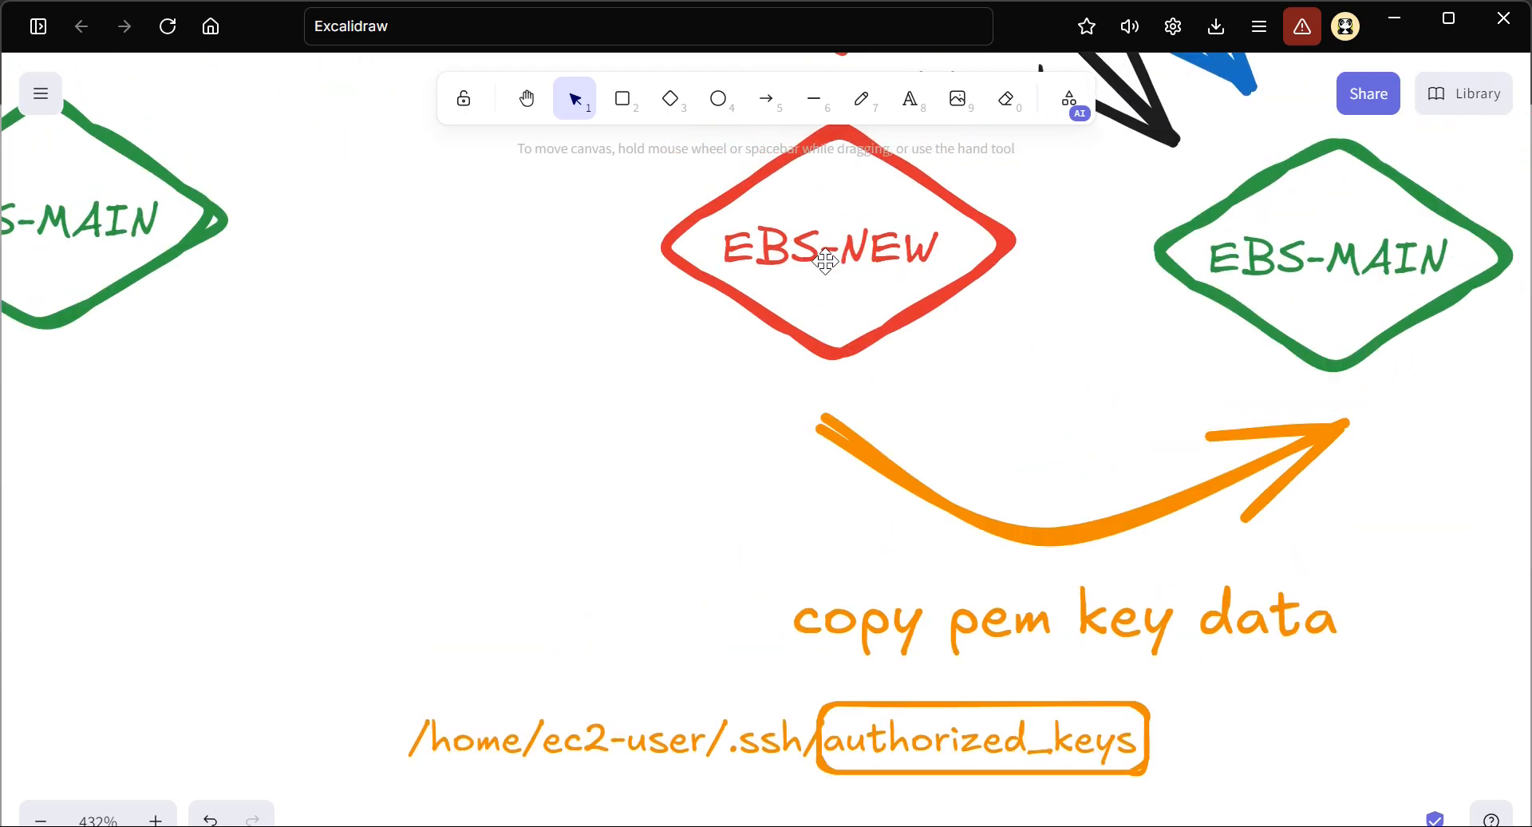
scroll(951, 424, right, 3)
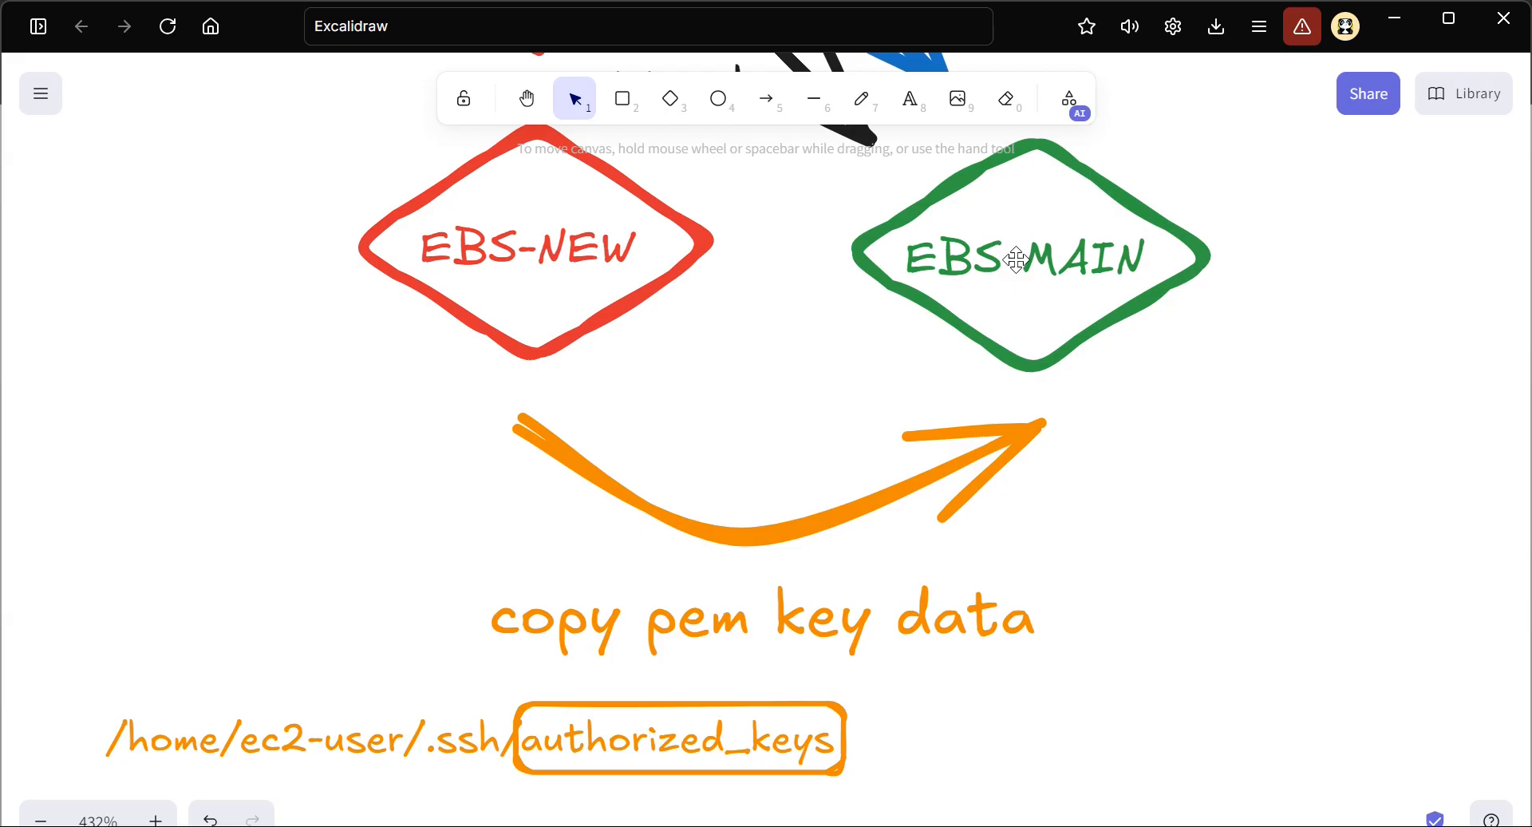
scroll(720, 712, down, 1)
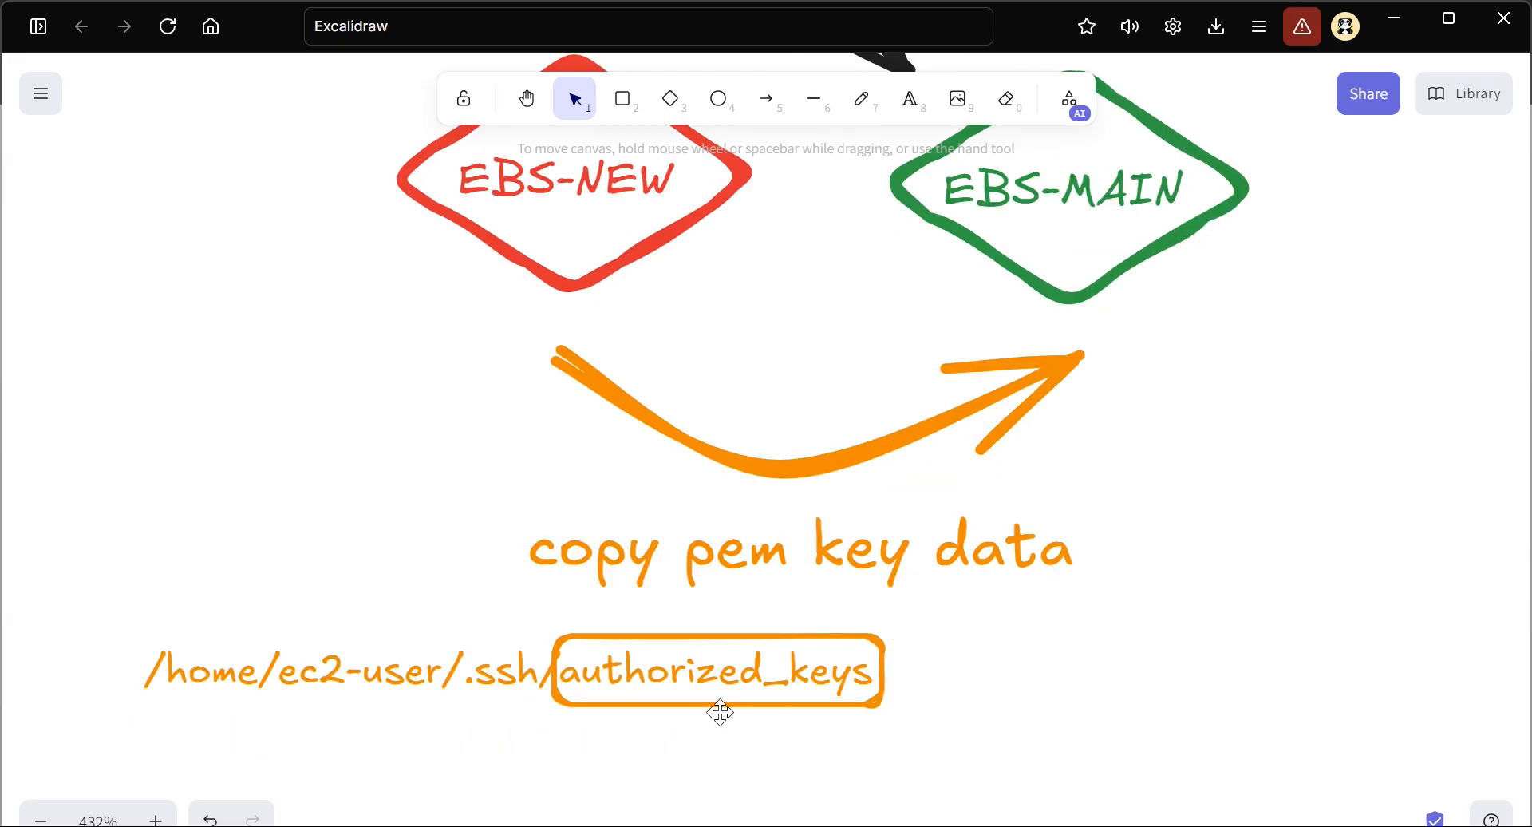
scroll(720, 711, down, 2)
click(679, 529)
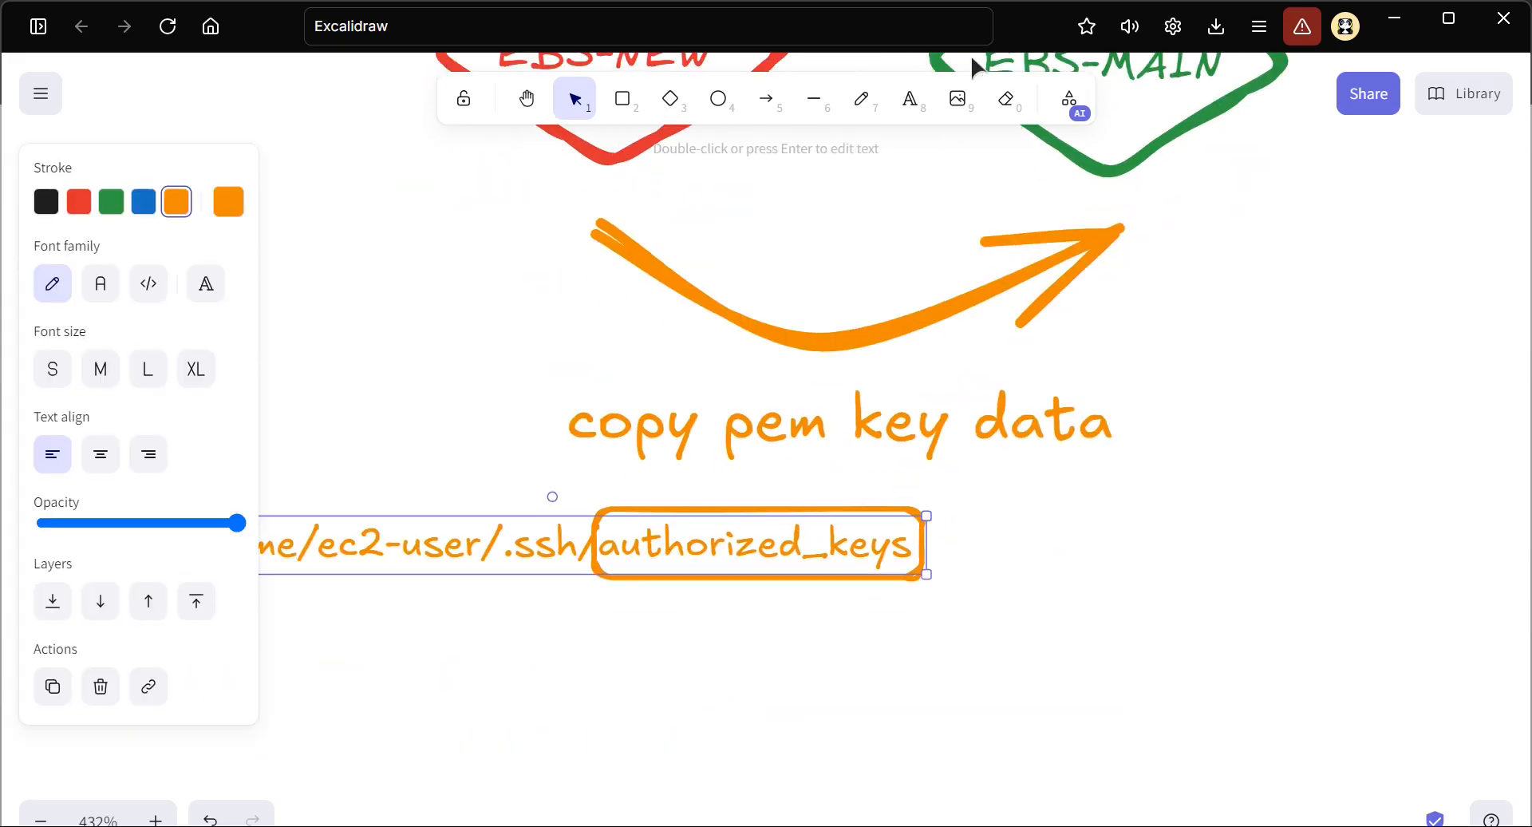
key(ctrl+v)
drag(574, 509, 581, 669)
key(Return)
text(nw)
key(BackSpace)
text(ew-day)
key(BackSpace)
key(BackSpace)
key(BackSpace)
text(key)
key(Escape)
drag(313, 675, 521, 628)
Add a "main-key" label below EBS-MAIN beside the orange arrowhead, and place a copy of the new-key label above it
scroll(765, 651, right, 1)
key(ctrl+c)
key(ctrl+v)
drag(769, 660, 1266, 212)
double_click(1265, 212)
text(main-key)
key(Escape)
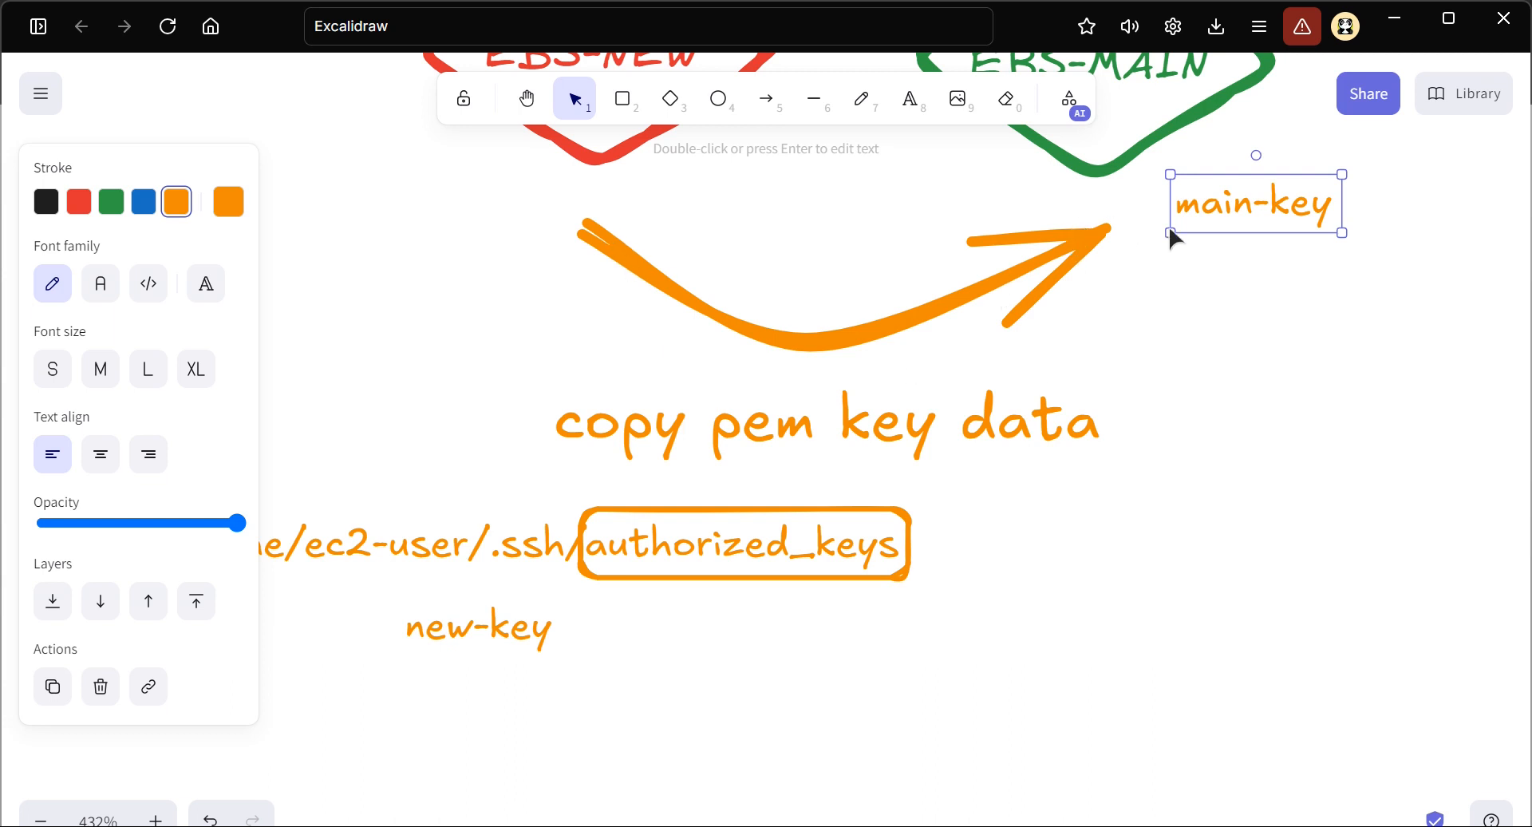
drag(1230, 216, 1263, 266)
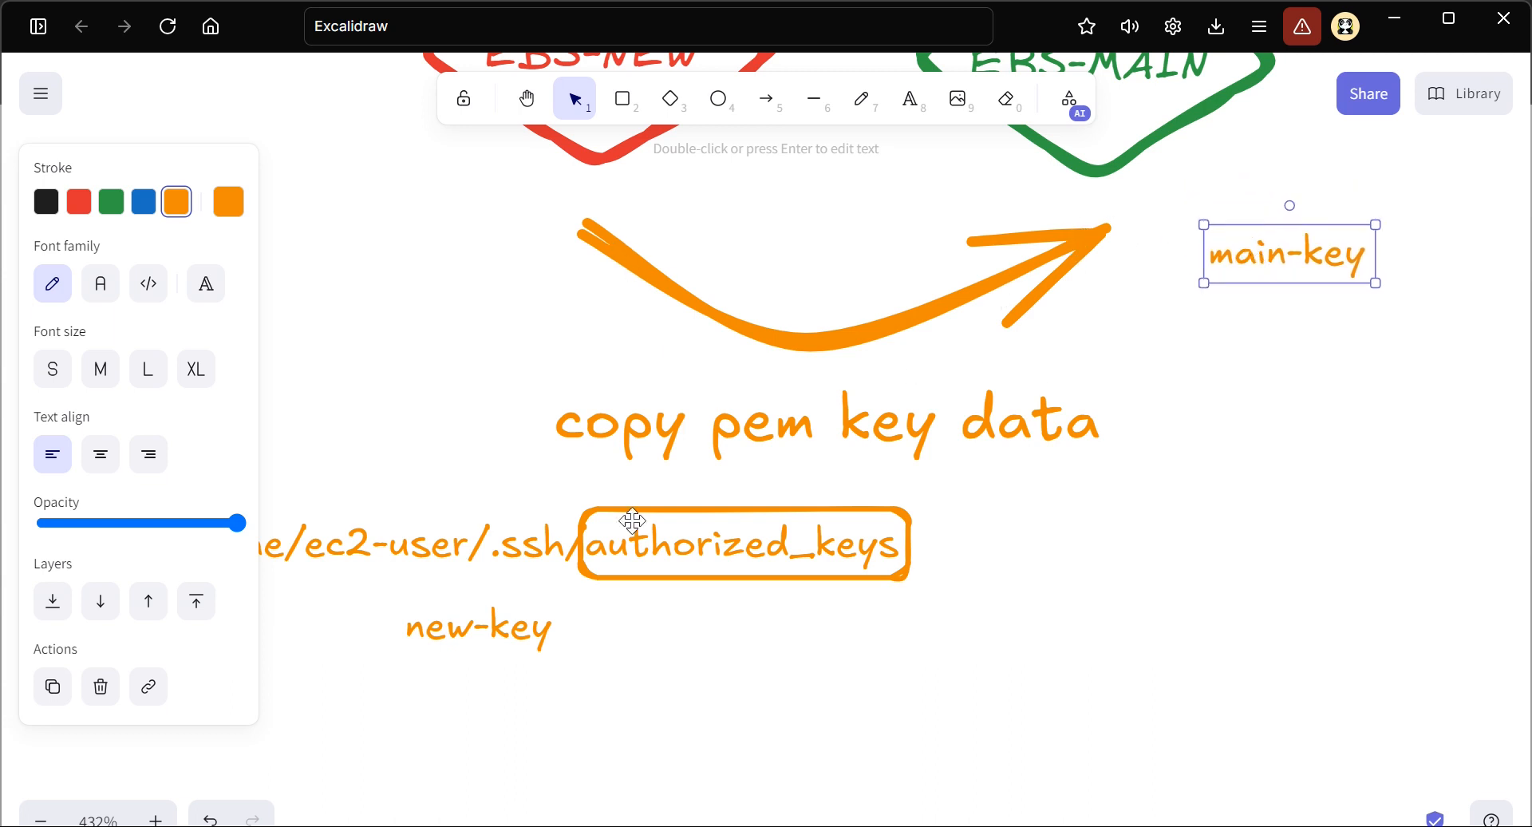
drag(501, 618, 1274, 190)
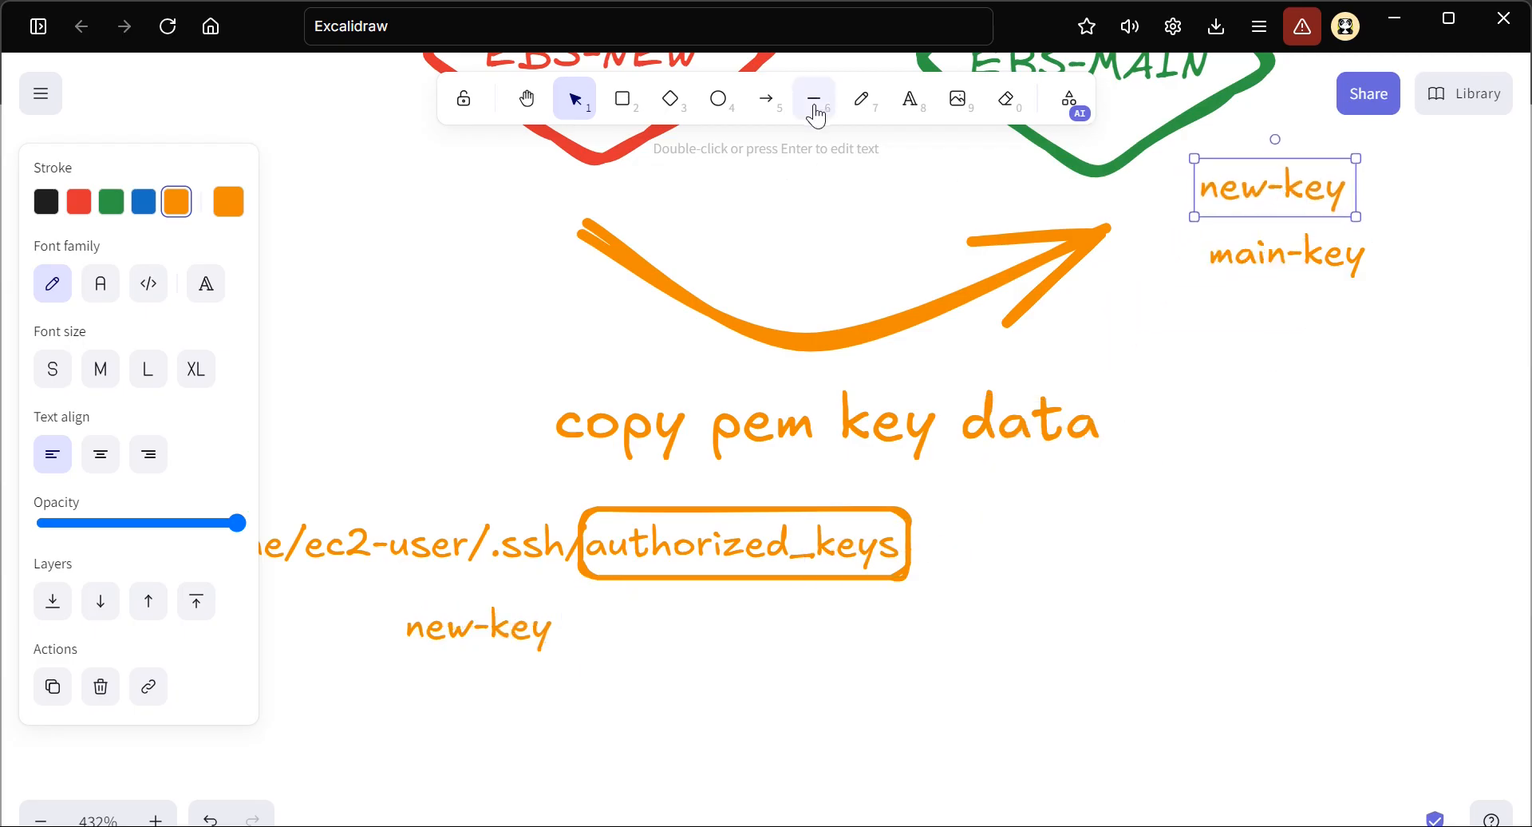
Strike through the main-key label with a red horizontal line
click(814, 100)
click(82, 203)
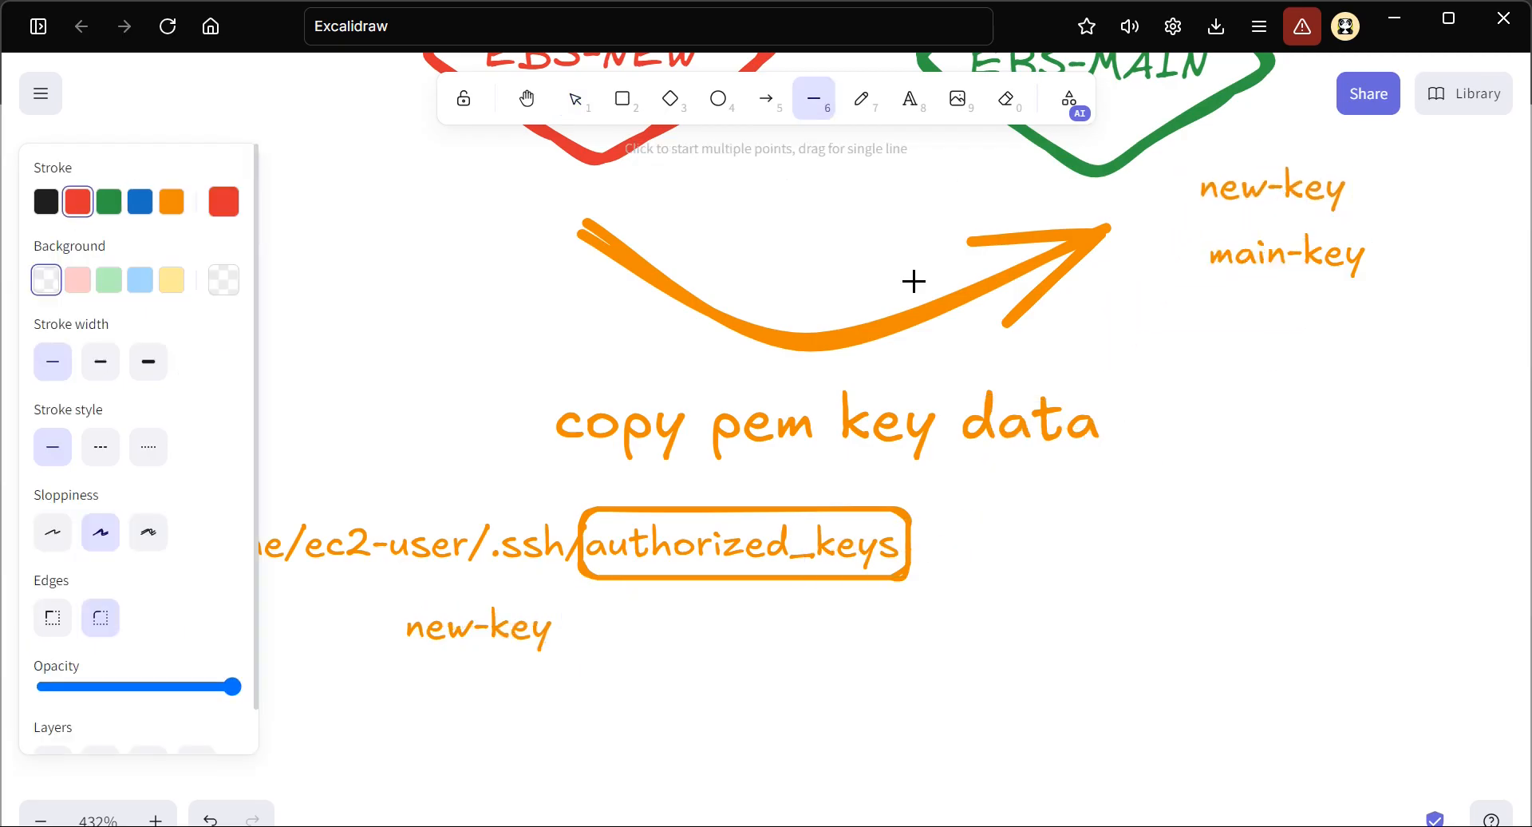
scroll(943, 474, up, 3)
scroll(944, 474, right, 4)
drag(942, 480, 1078, 474)
key(ctrl)
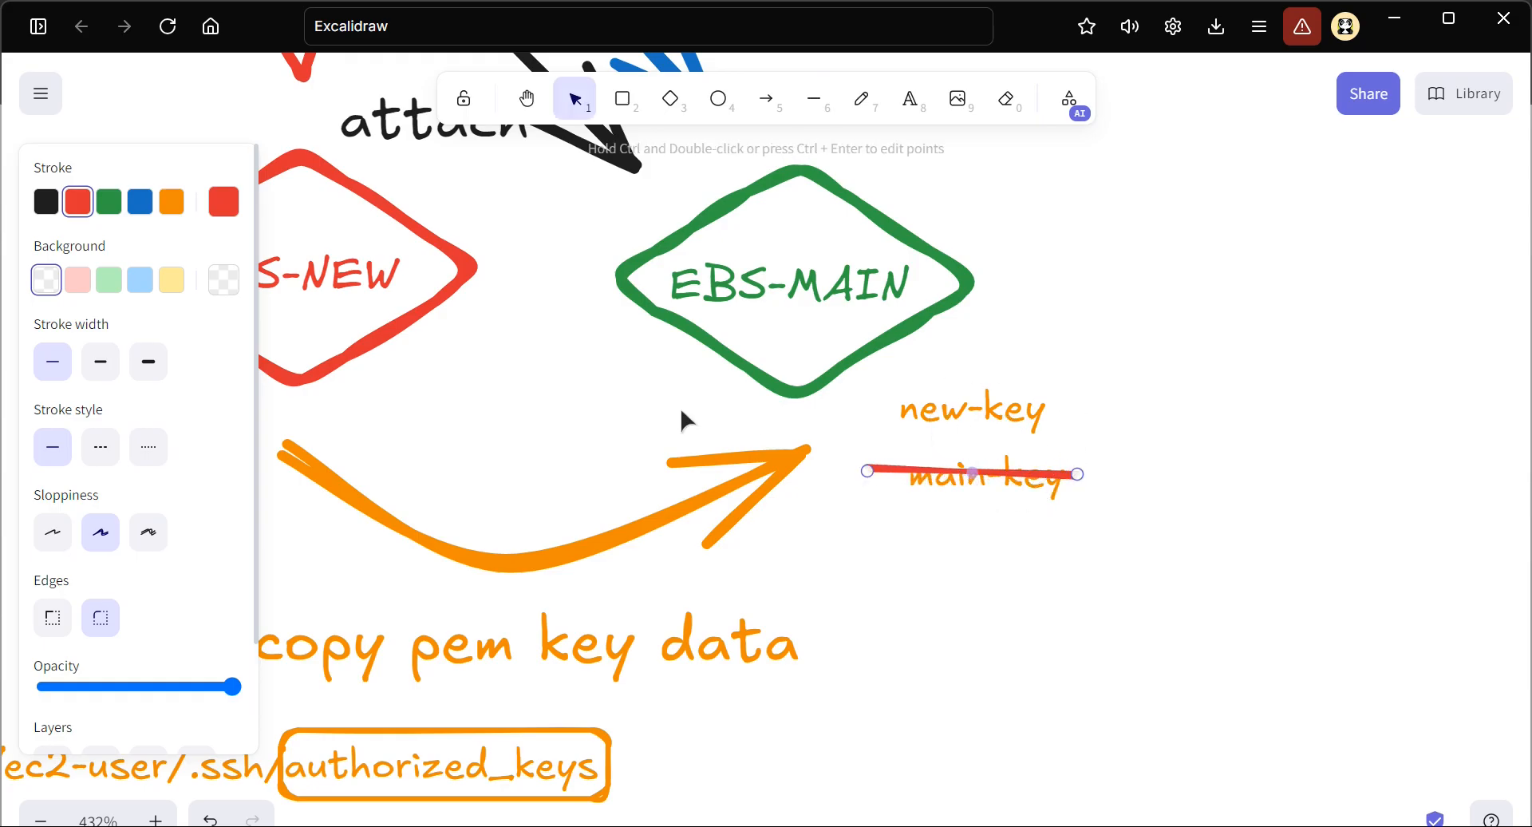
scroll(680, 406, down, 1)
scroll(625, 392, left, 2)
scroll(626, 396, left, 1)
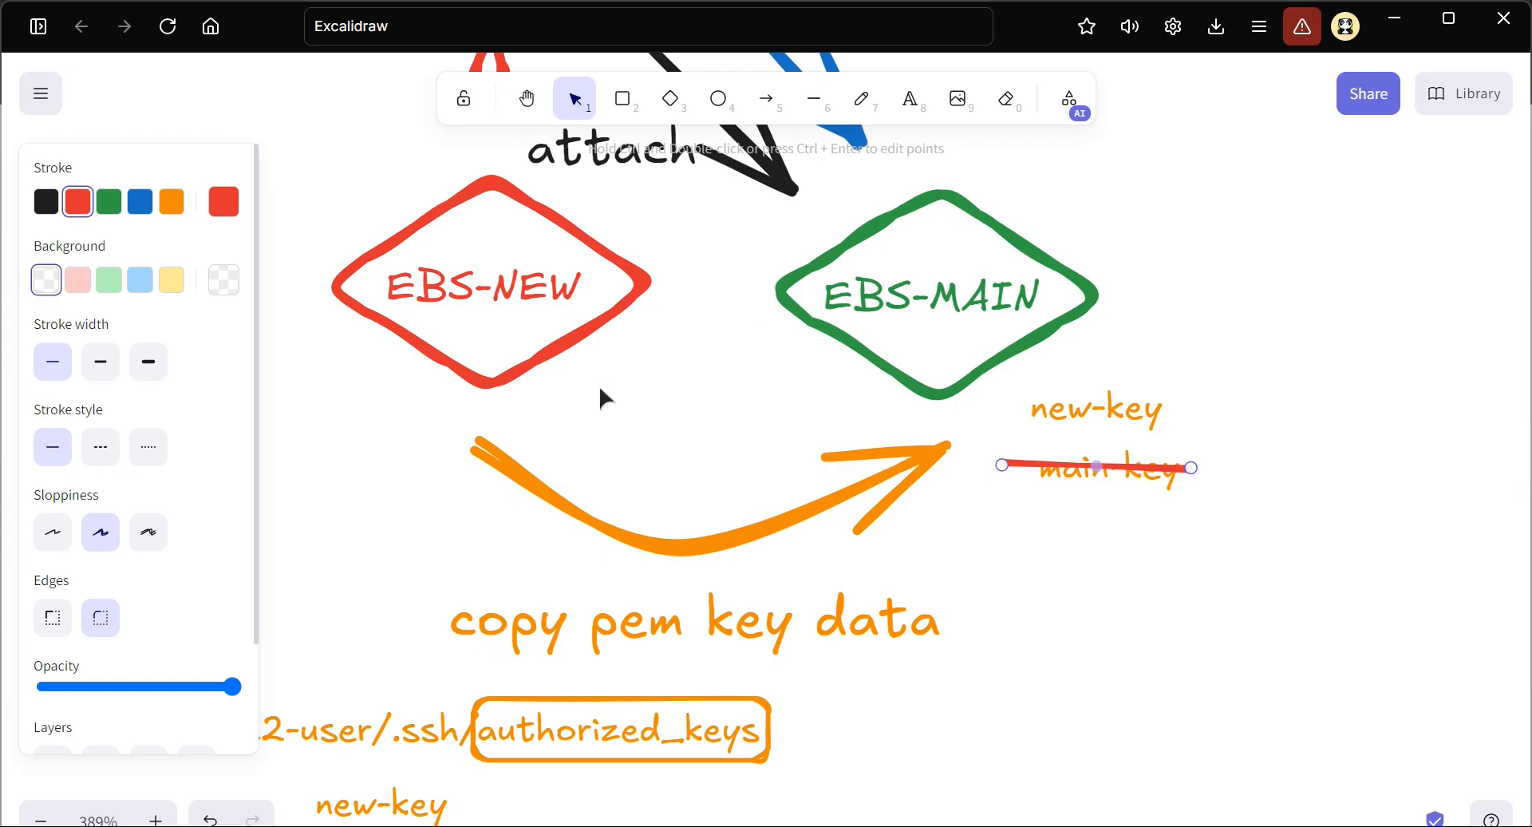
Nudge the orange curved arrow slightly upward, closer to the EBS-NEW and EBS-MAIN diamonds
scroll(686, 500, down, 2)
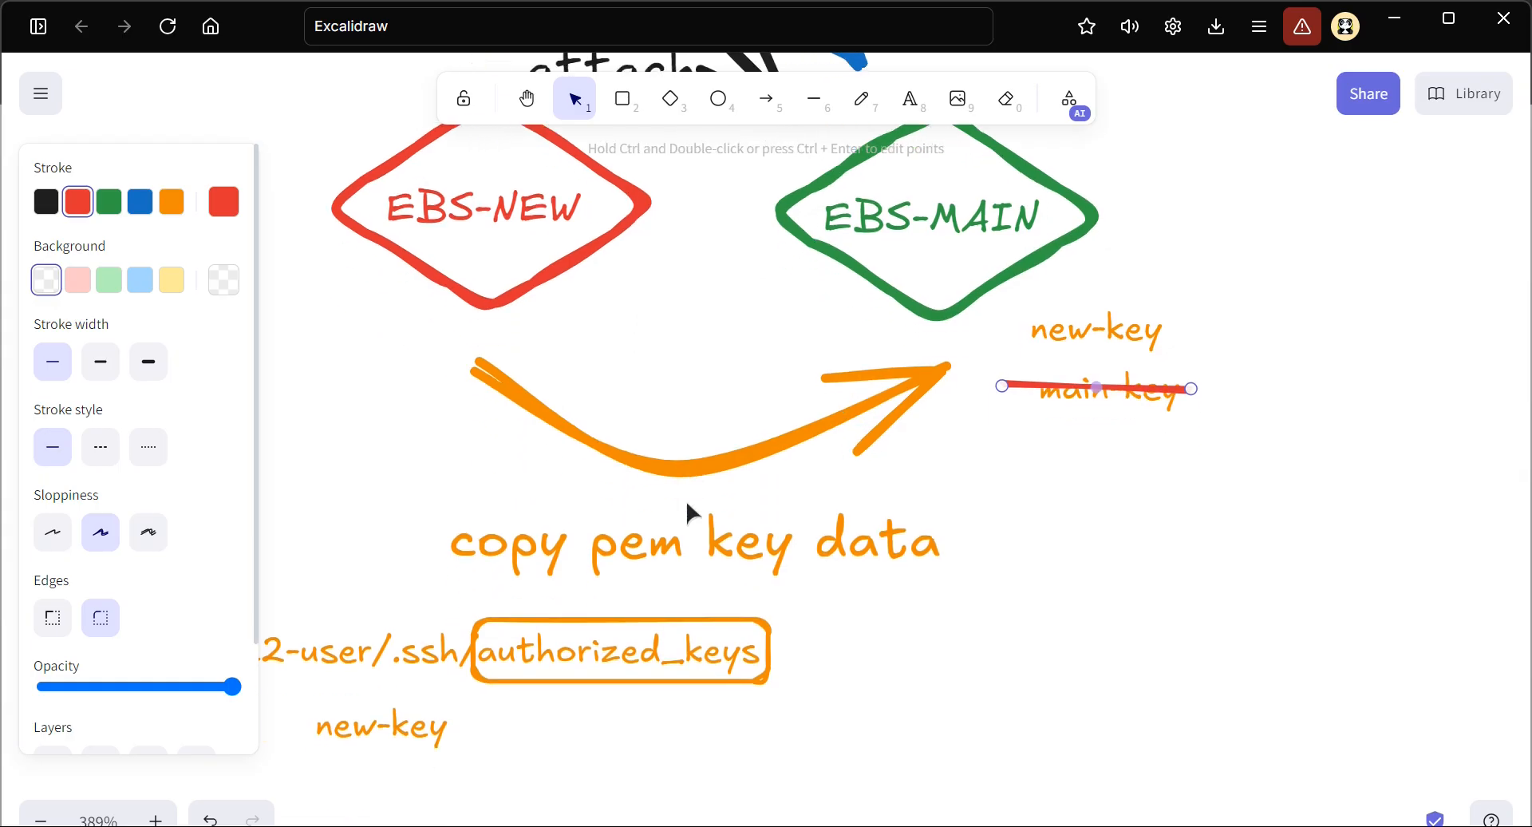
drag(694, 477, 696, 467)
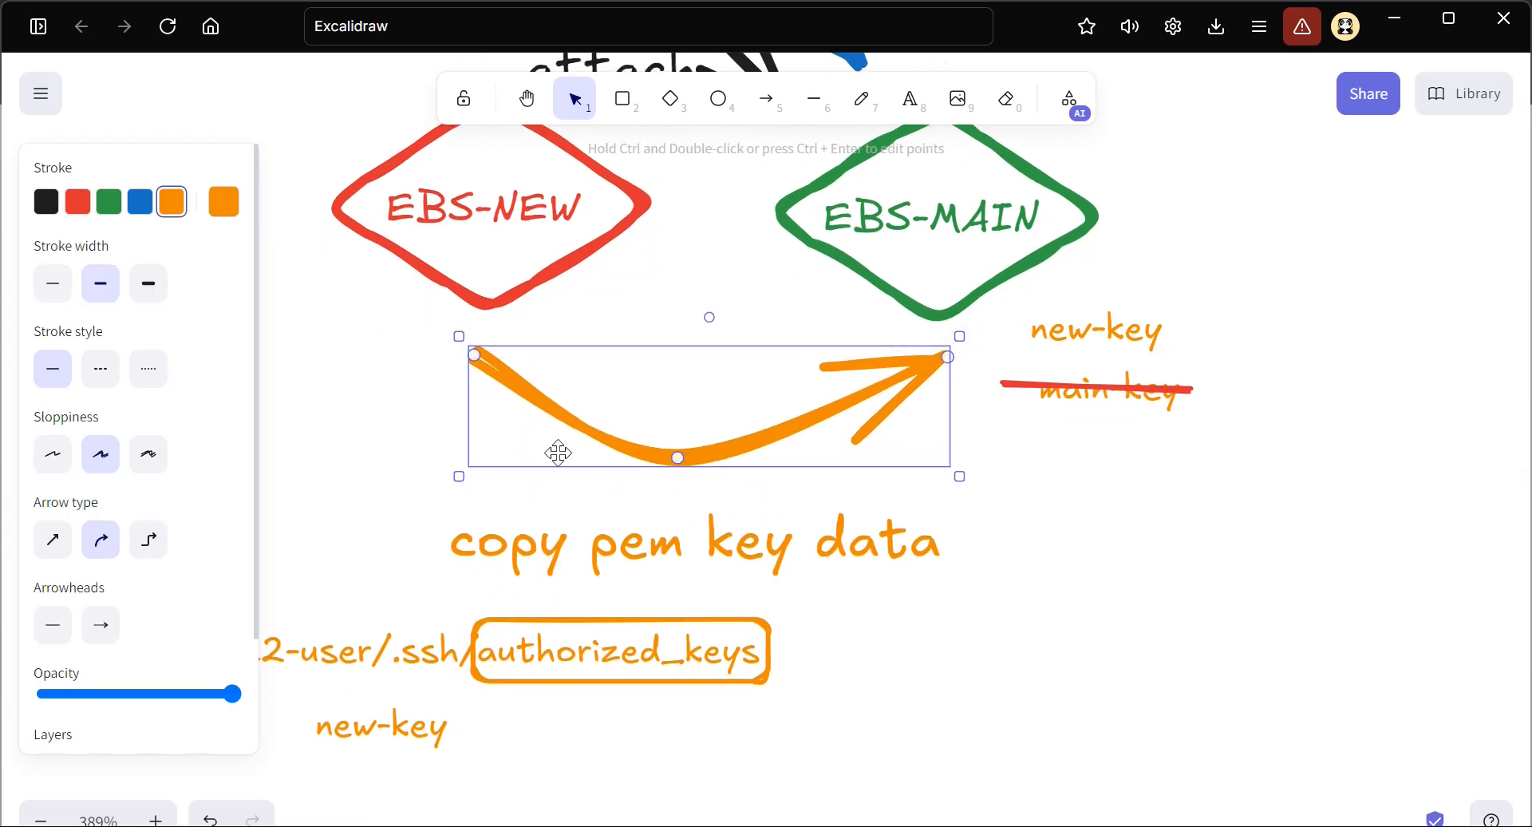
scroll(442, 511, left, 2)
scroll(442, 511, down, 1)
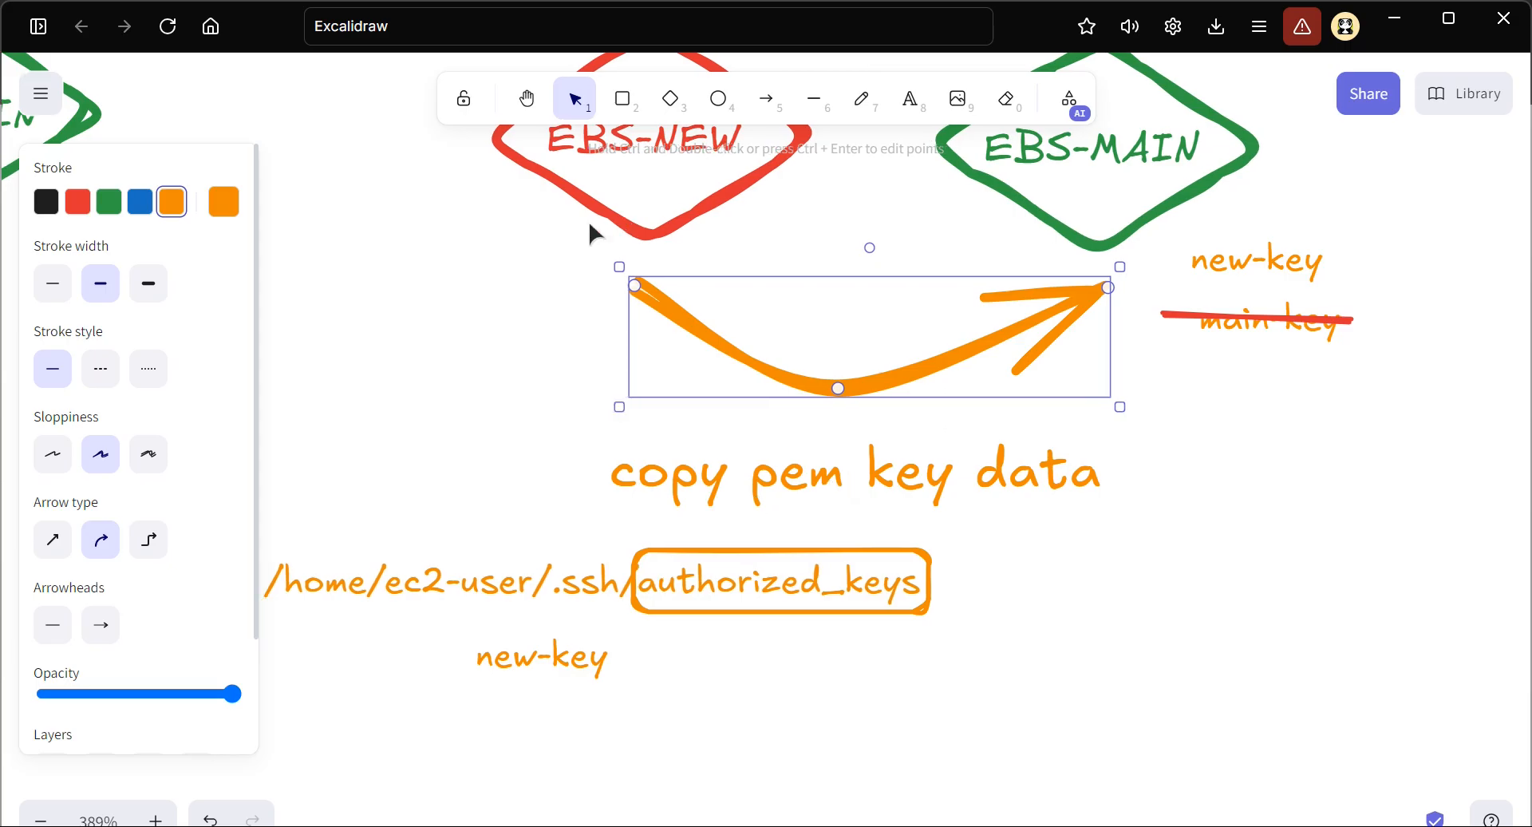
scroll(587, 220, up, 4)
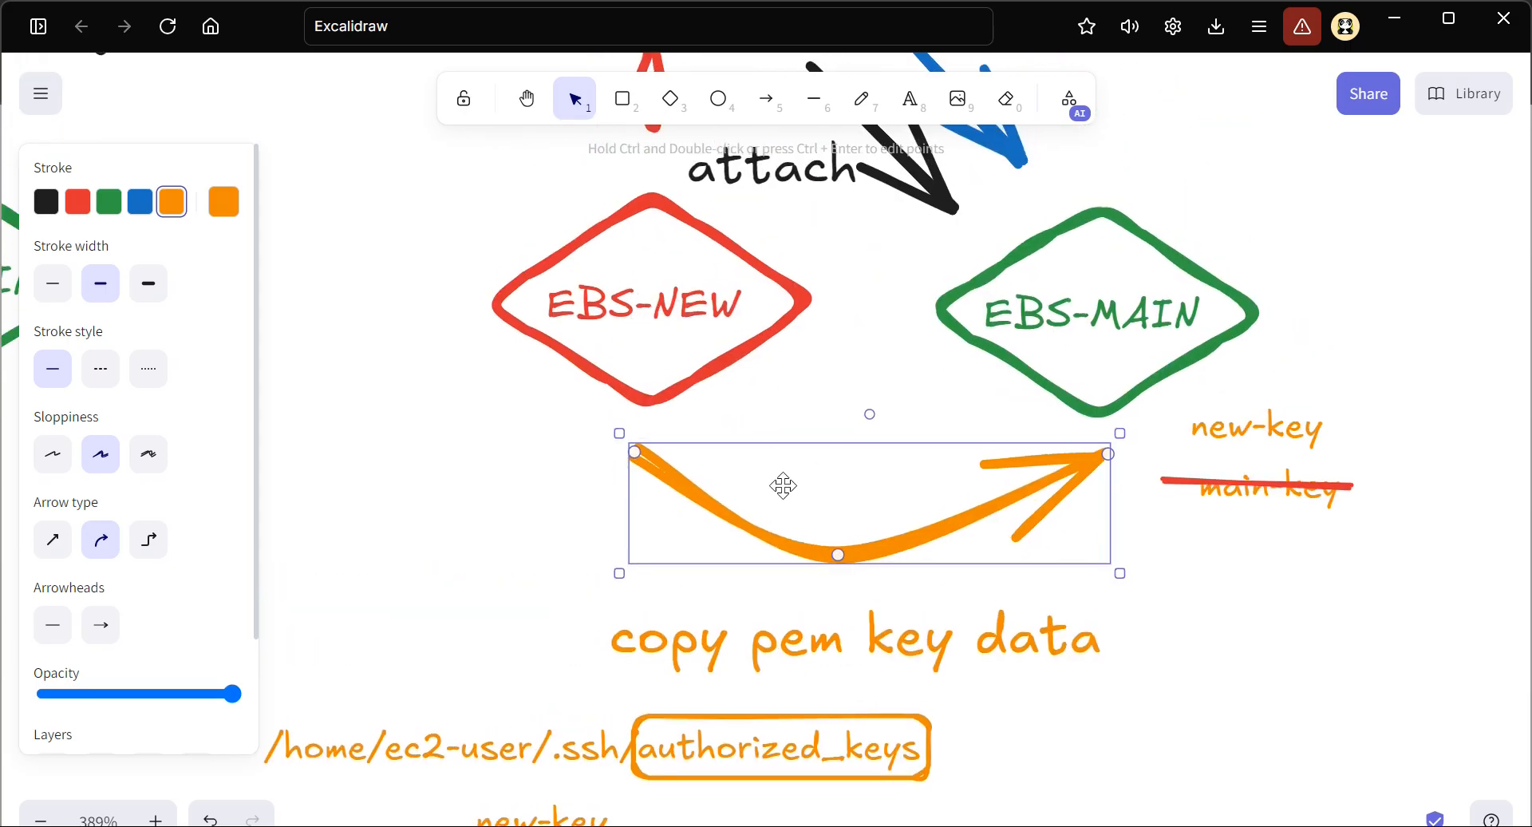
Examine the authorized_keys path and new-key labels, and the overall STEP-2 diagram
scroll(781, 485, down, 3)
scroll(781, 484, left, 1)
scroll(729, 543, down, 1)
scroll(729, 544, left, 1)
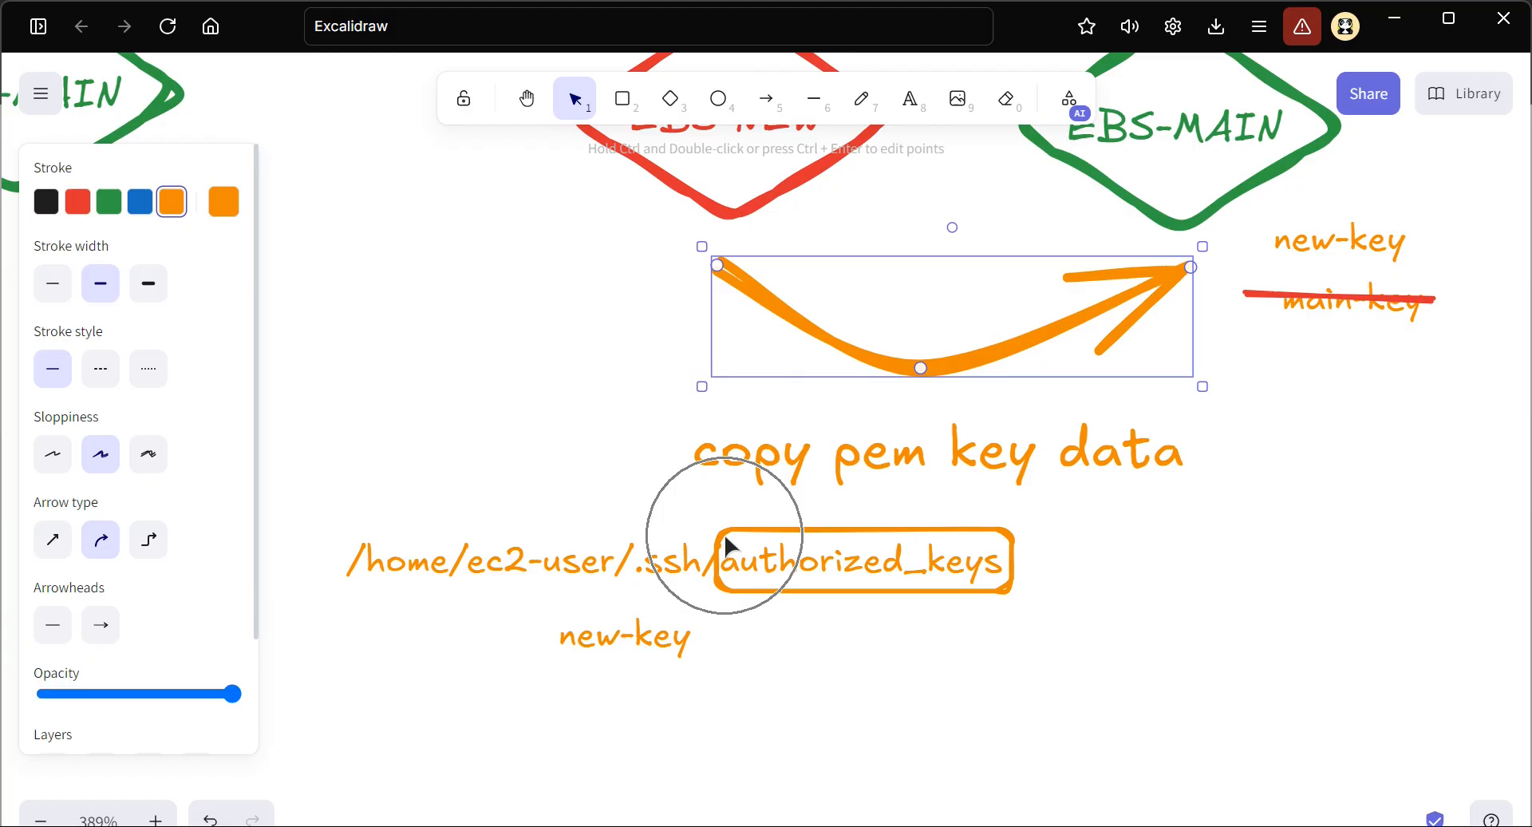
scroll(672, 600, up, 3)
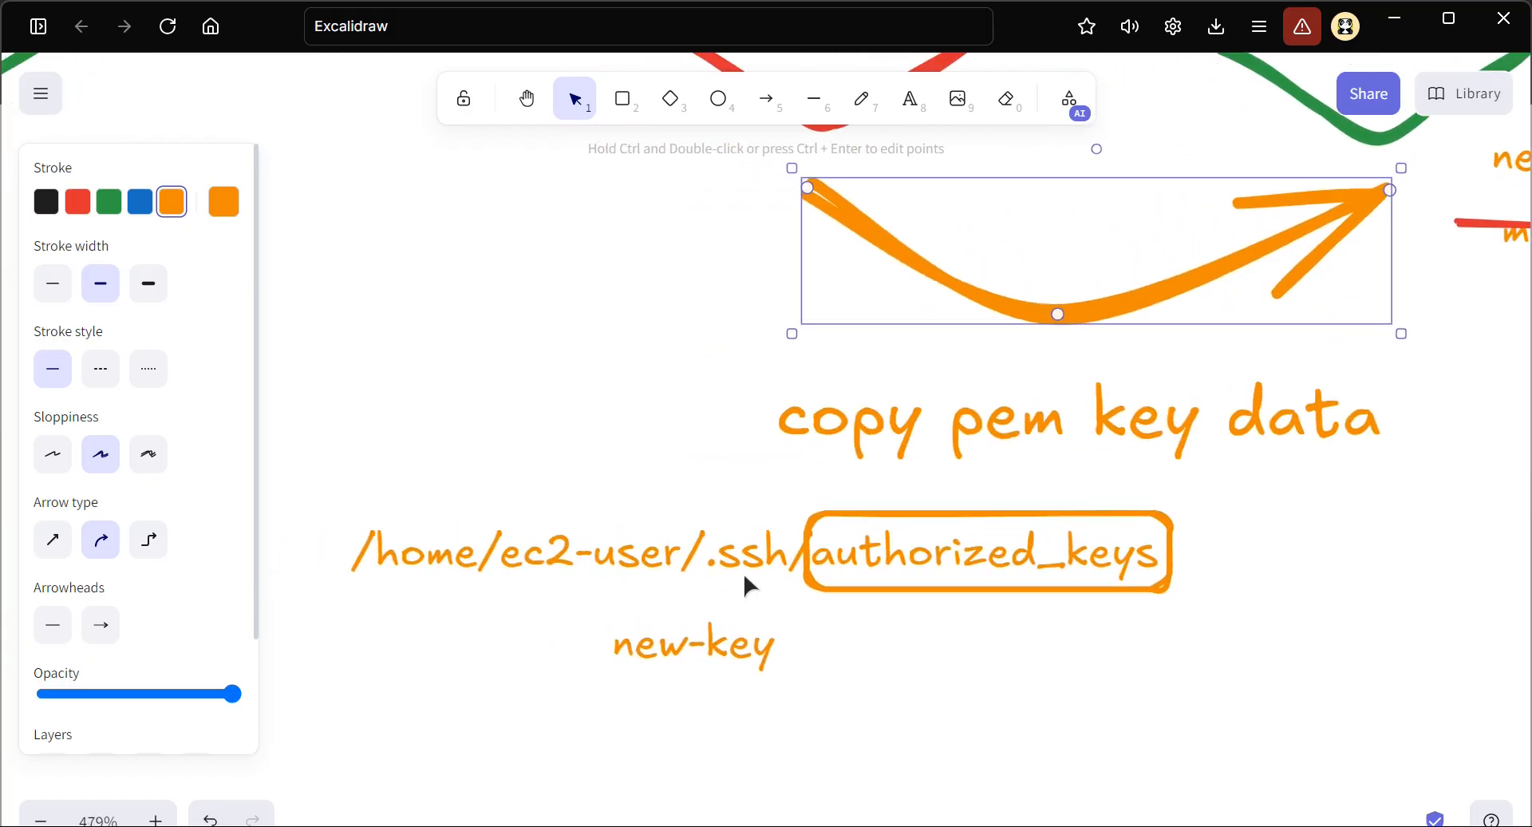
scroll(744, 572, down, 2)
scroll(840, 551, down, 1)
scroll(840, 551, down, 10)
scroll(832, 405, down, 3)
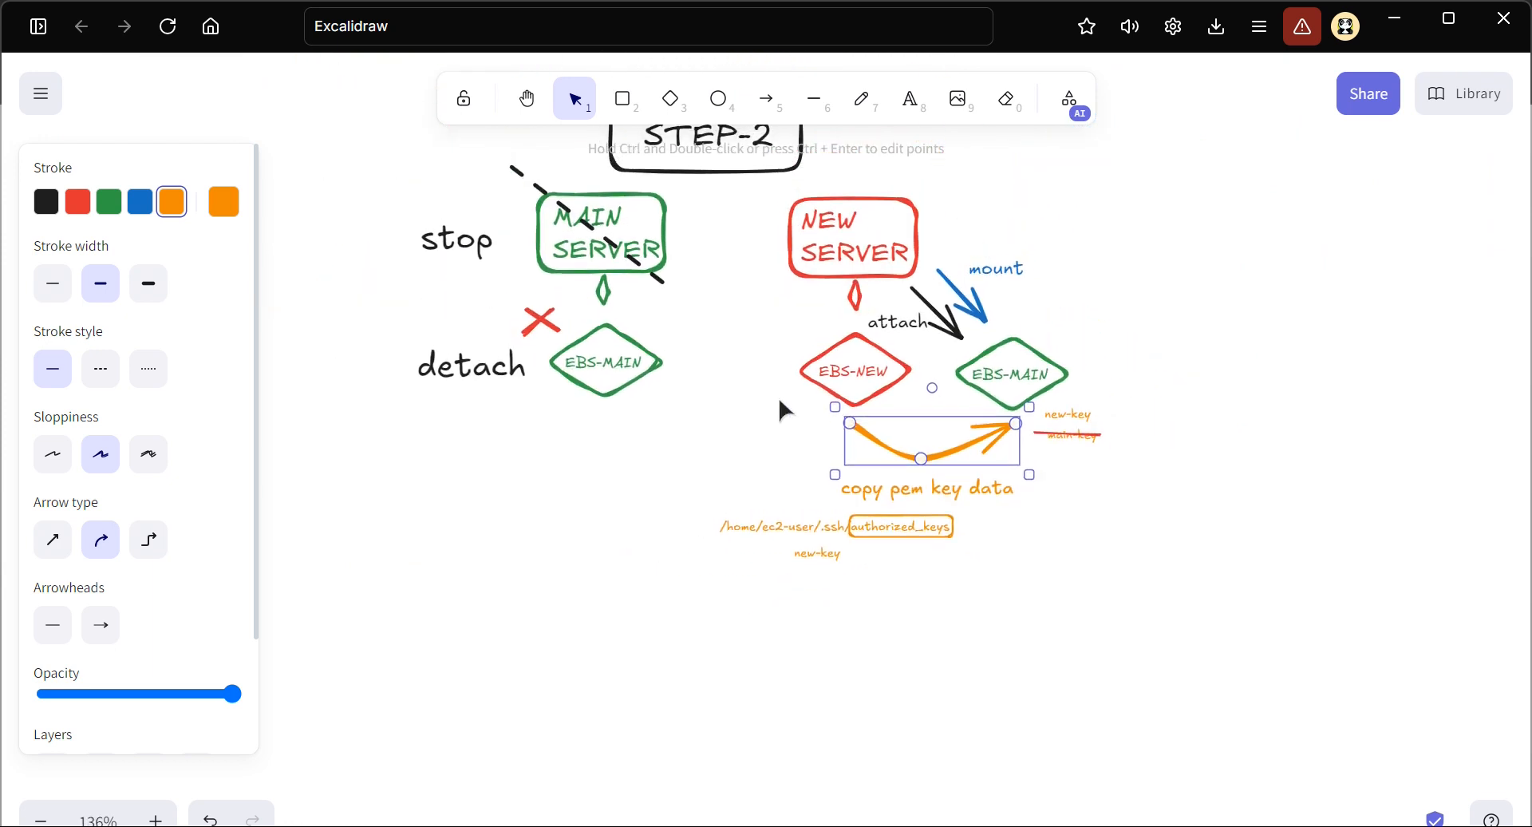
Duplicate the entire STEP-2 diagram and place the copy below the original
scroll(778, 396, up, 2)
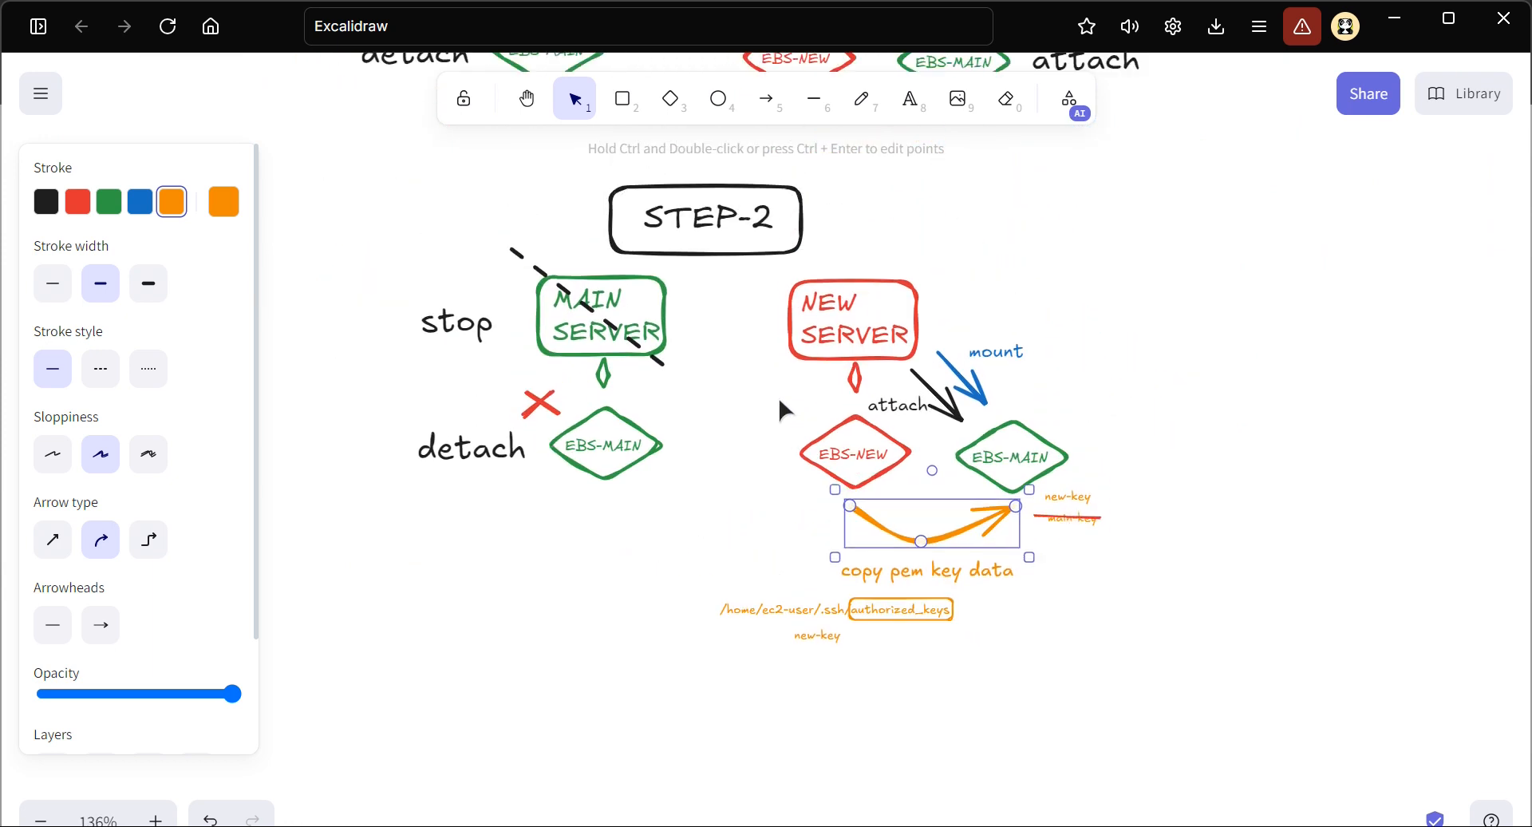
drag(342, 156, 1255, 677)
key(ctrl+c)
key(ctrl+v)
scroll(1254, 677, down, 8)
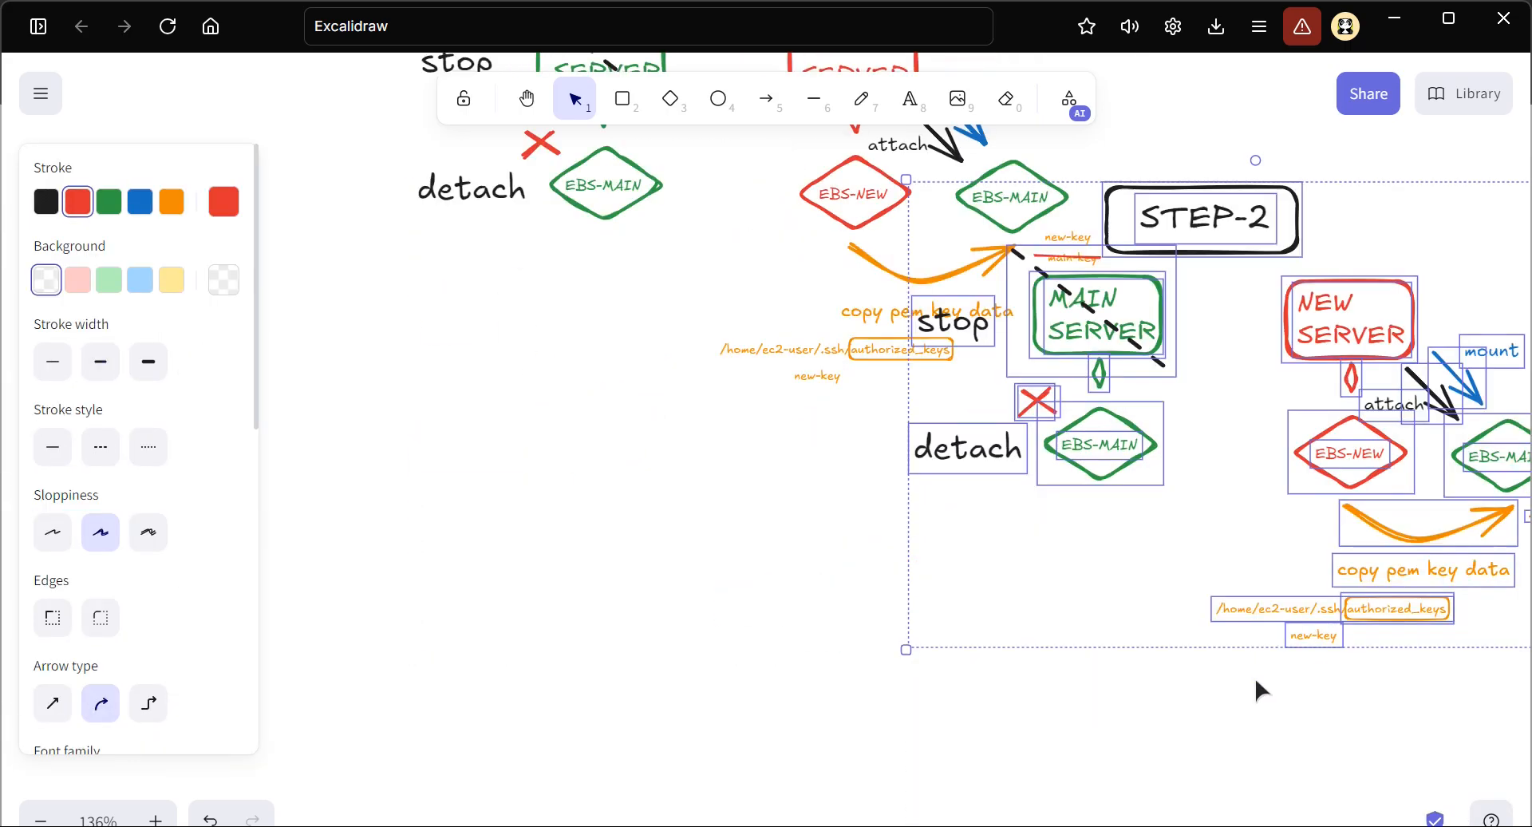
drag(1141, 423, 717, 698)
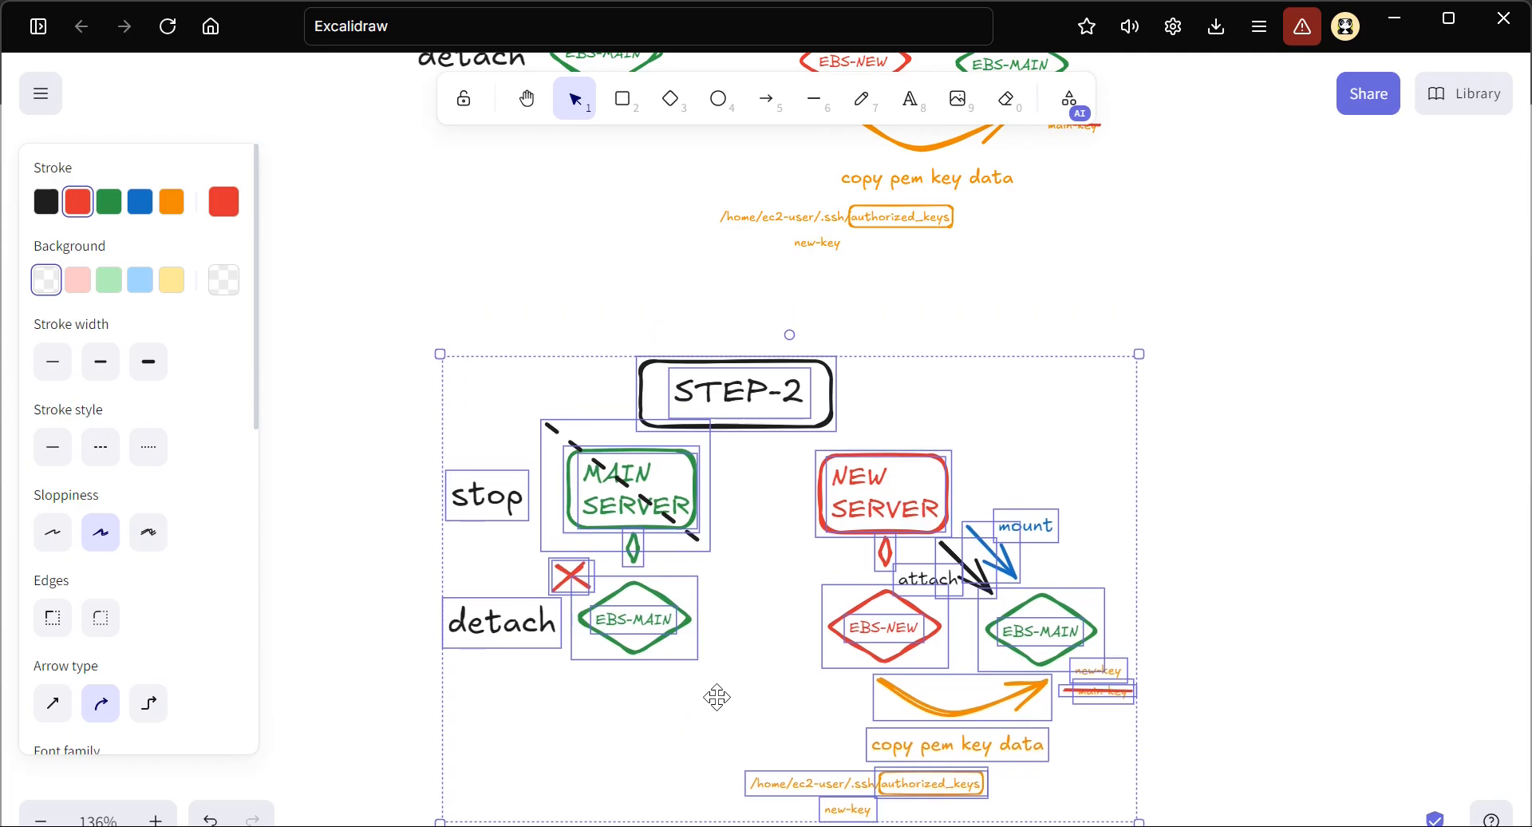
scroll(717, 697, down, 2)
scroll(758, 320, up, 3)
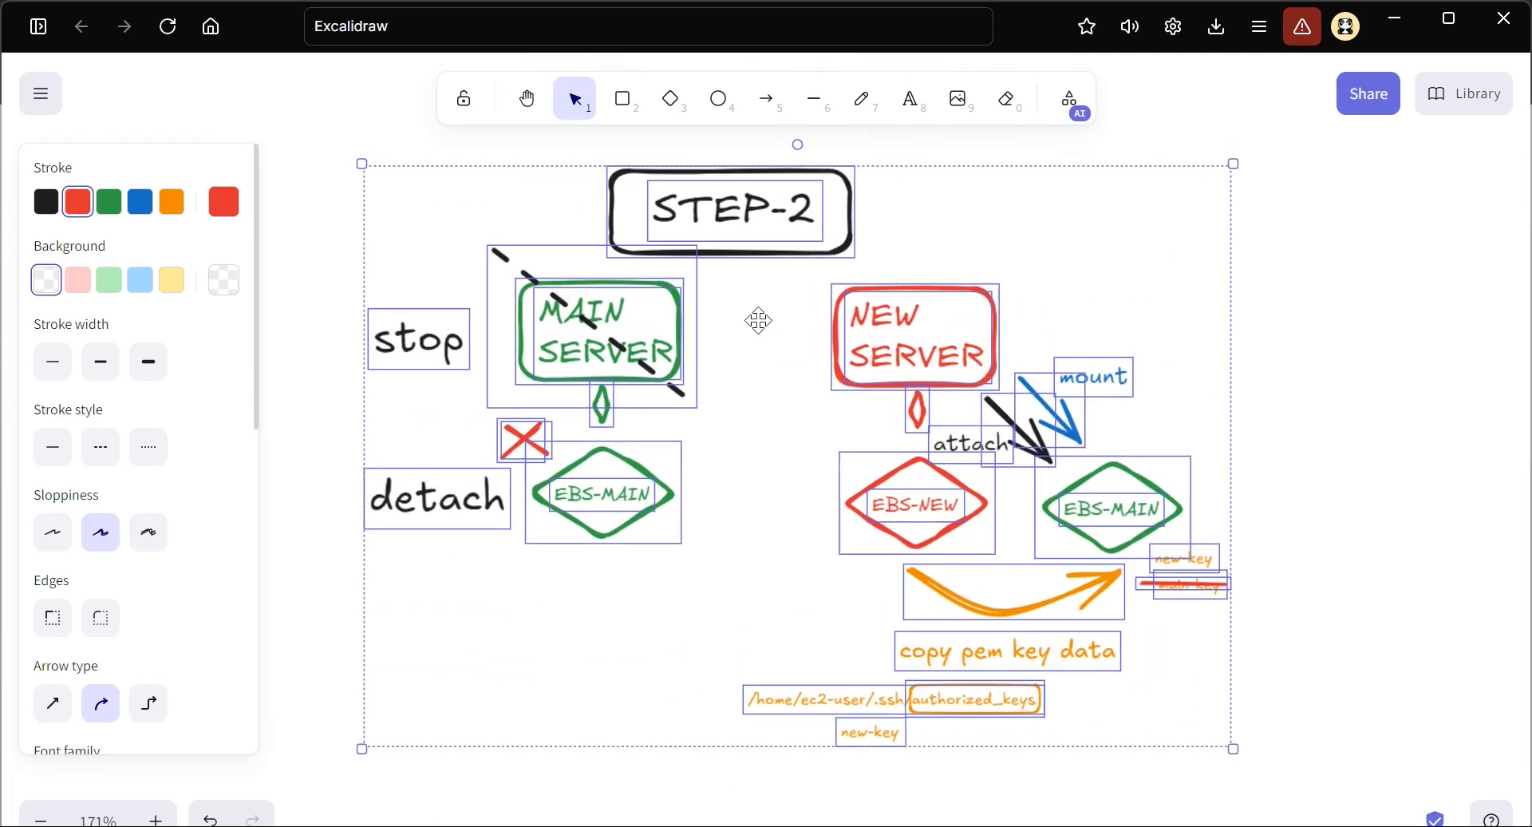
Change the title of the copied diagram to "STEP-3"
click(798, 245)
double_click(807, 229)
click(807, 223)
key(BackSpace)
text(3)
click(768, 501)
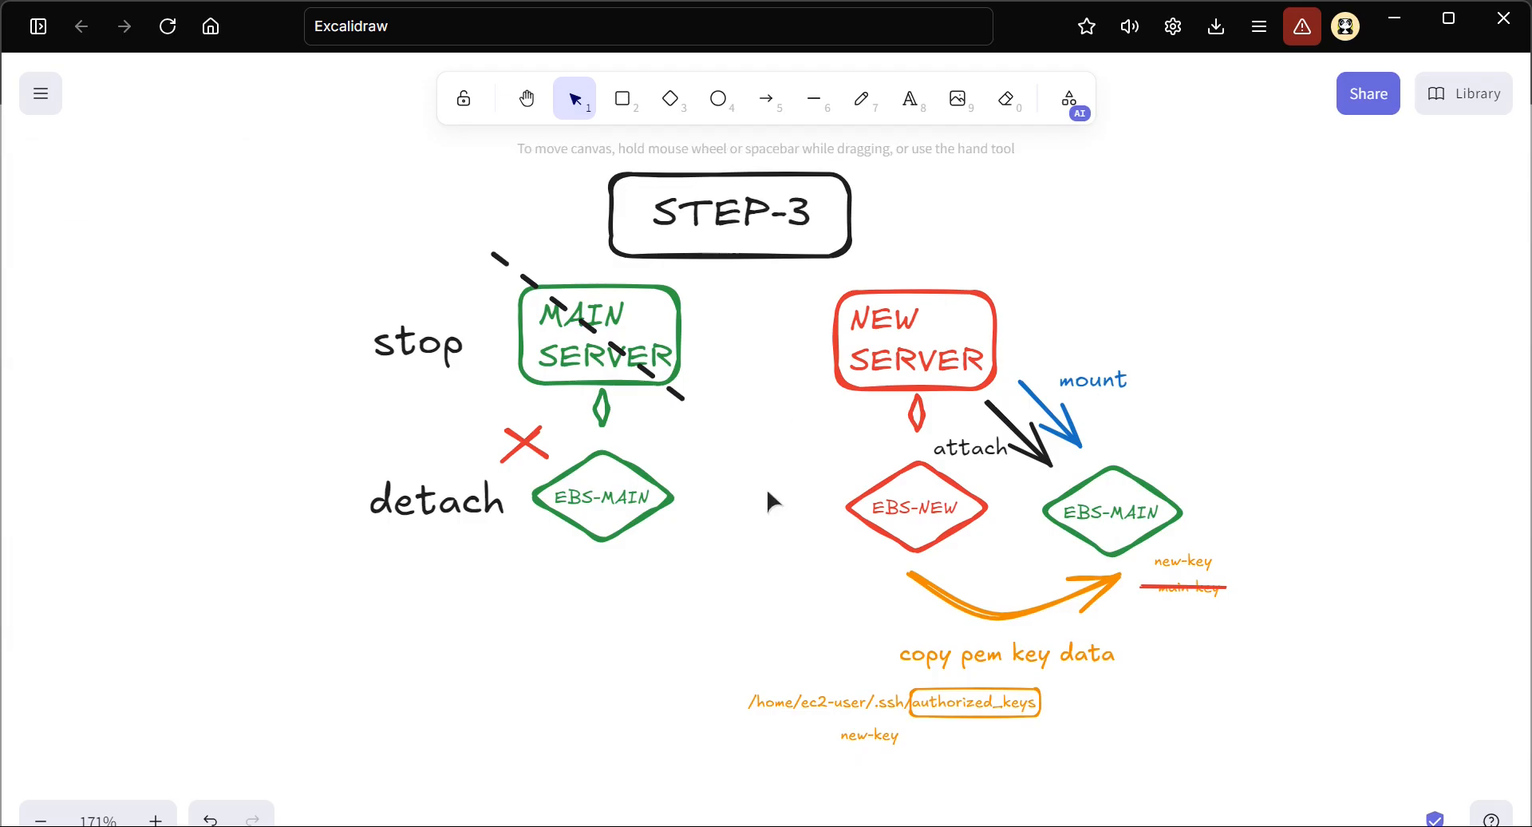
Change the mount label in the STEP-3 diagram to "unmount"
scroll(923, 571, up, 4)
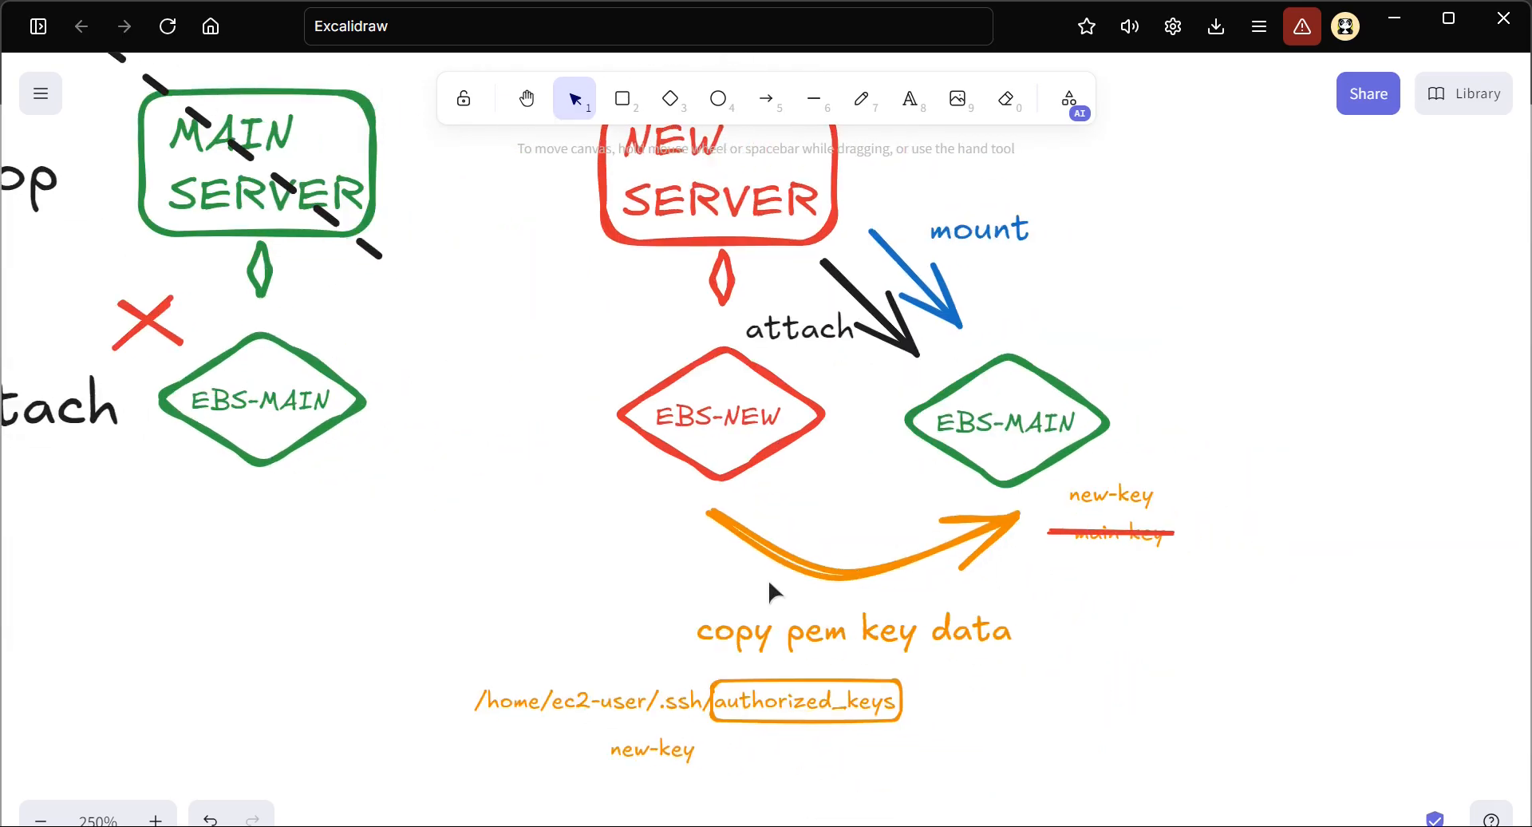
scroll(923, 285, up, 2)
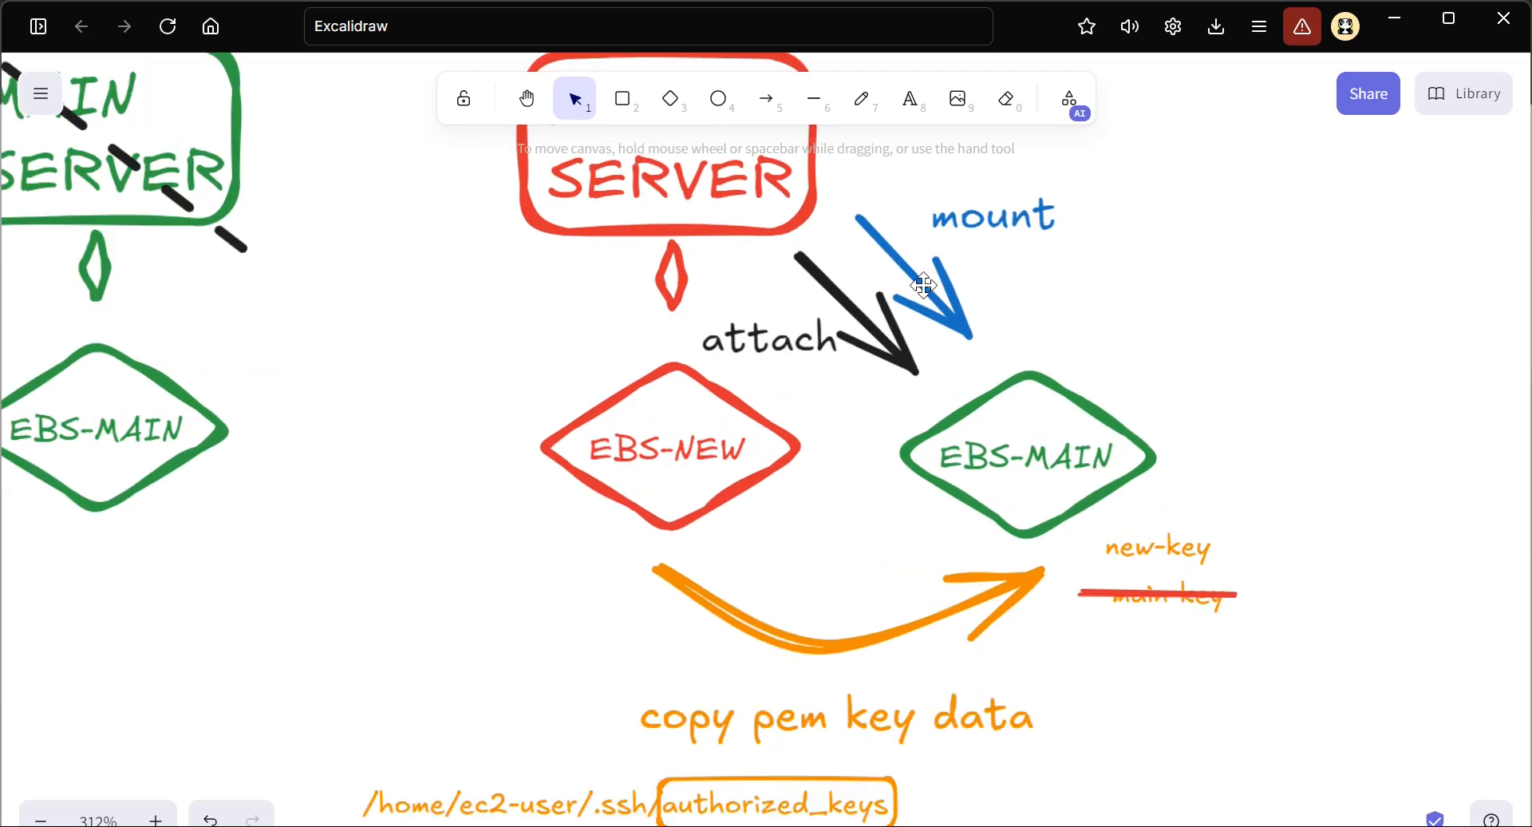
click(848, 298)
double_click(842, 300)
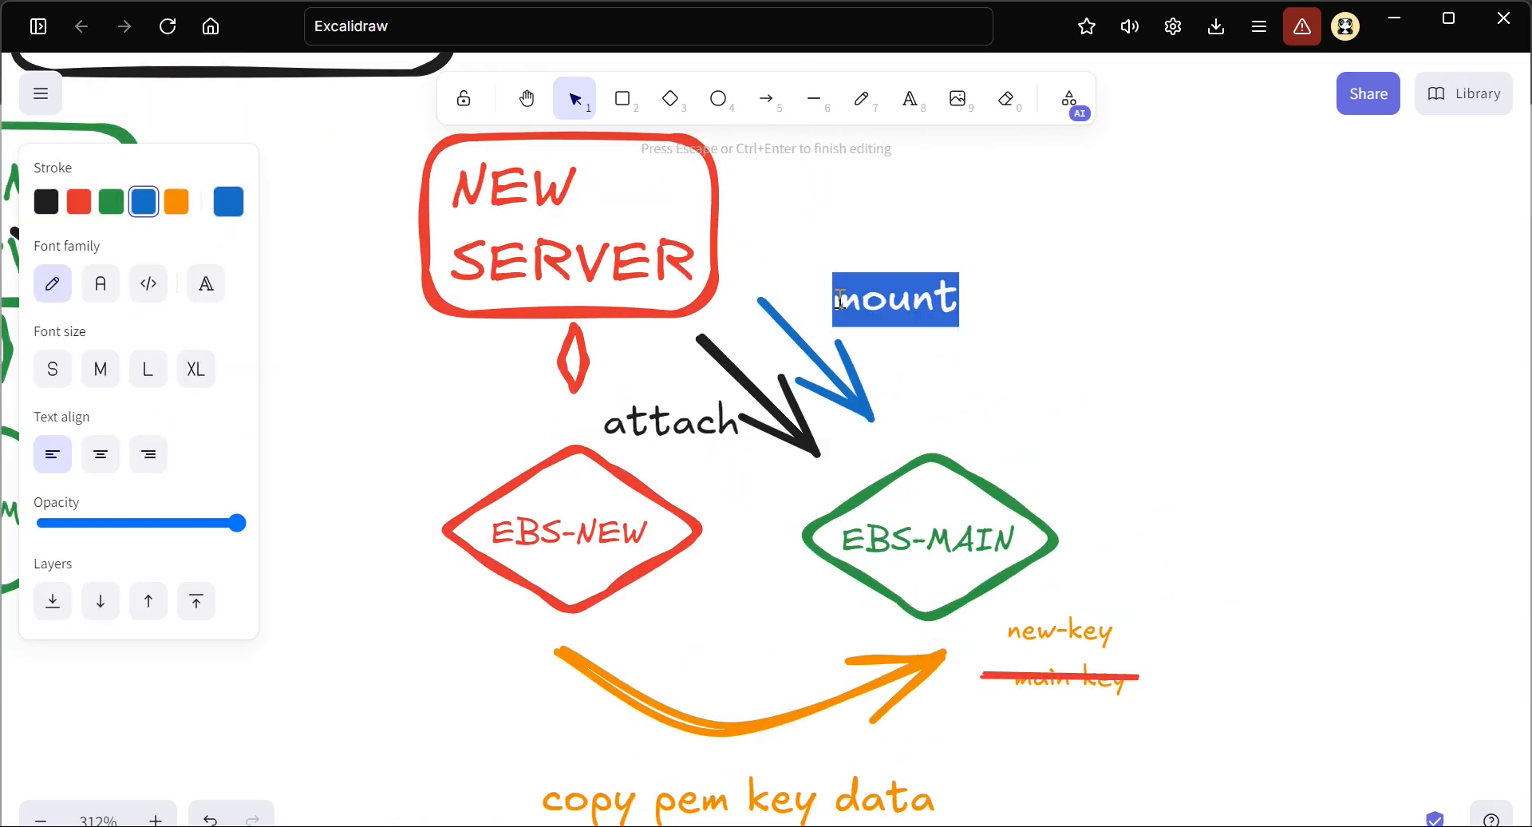
click(841, 300)
text(un)
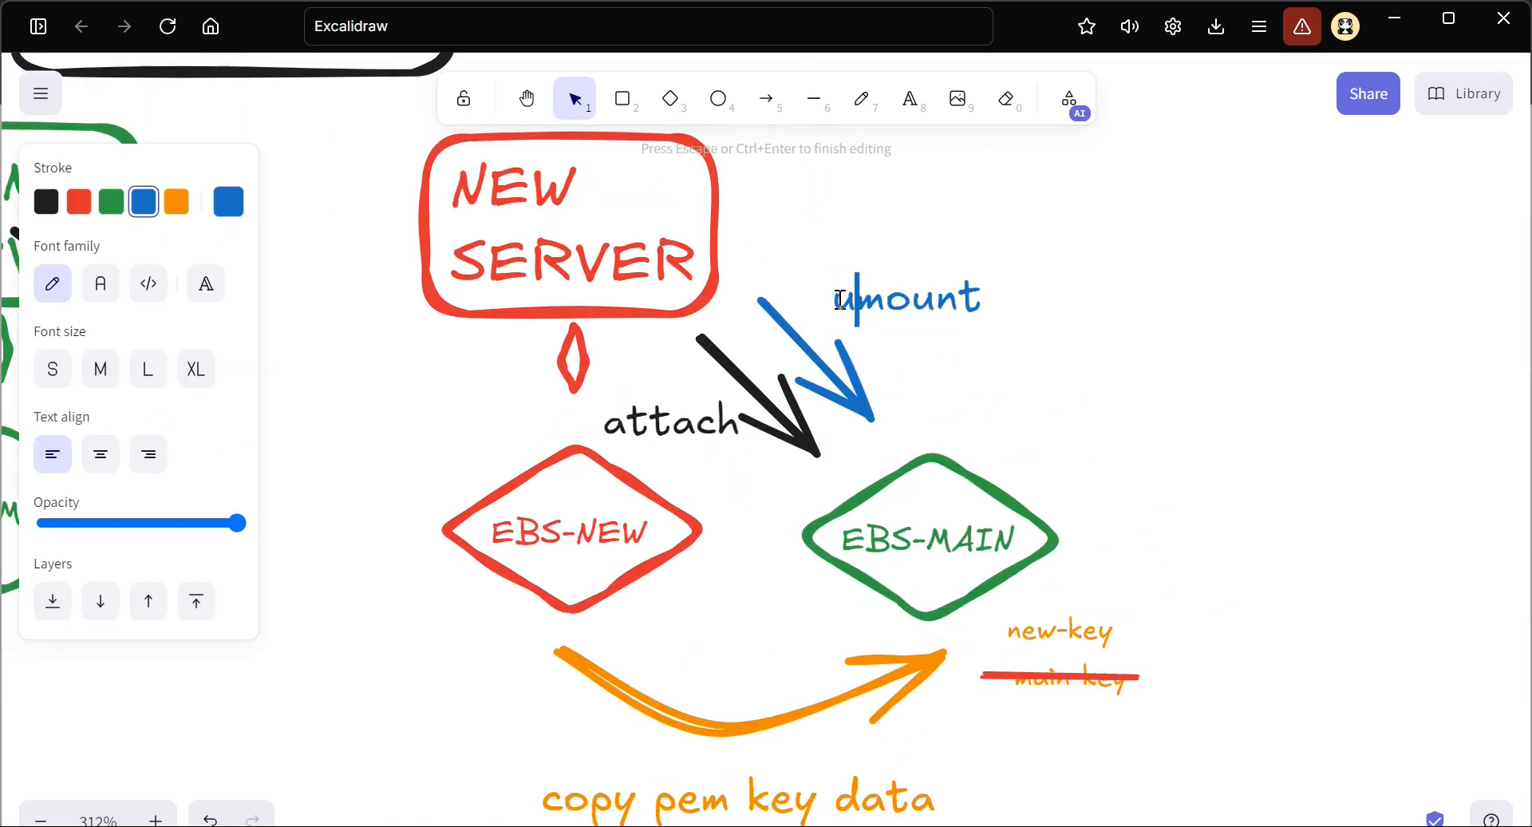
key(Escape)
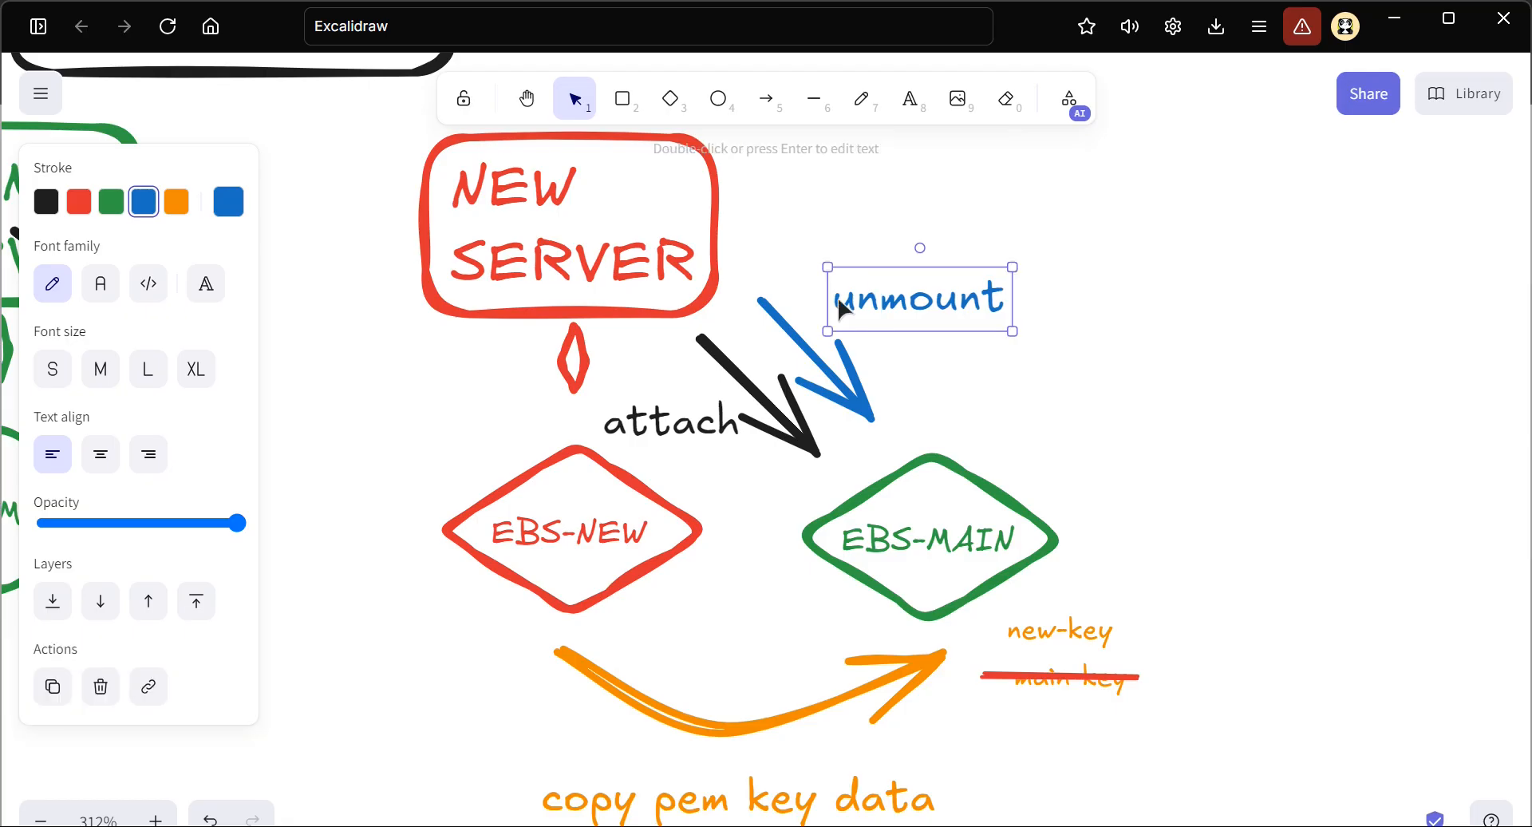
Make the arrow beside the unmount label red and dashed, and recolour the black attach arrow red
click(801, 336)
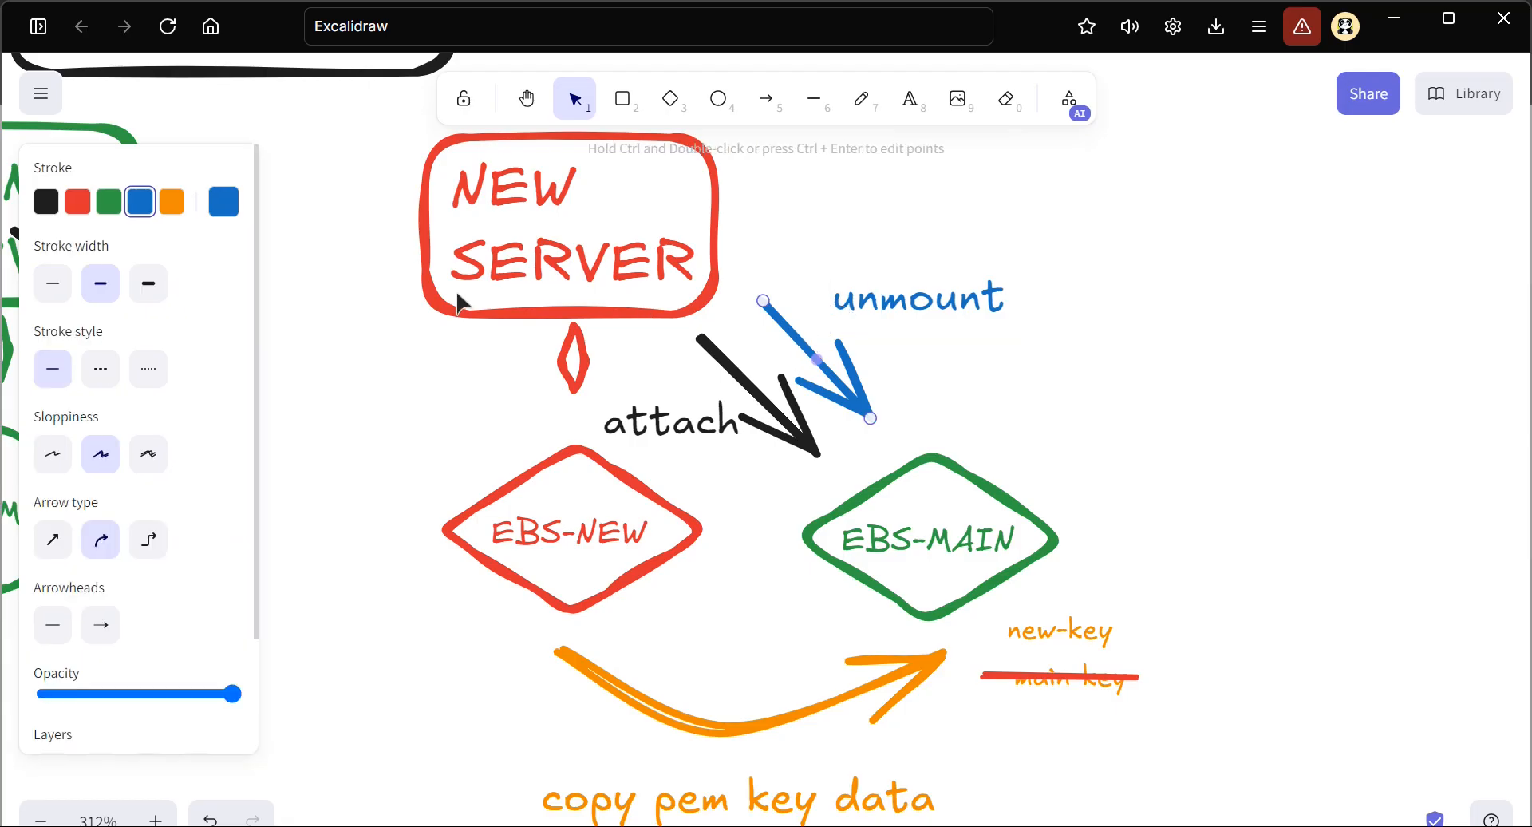
click(79, 202)
click(97, 372)
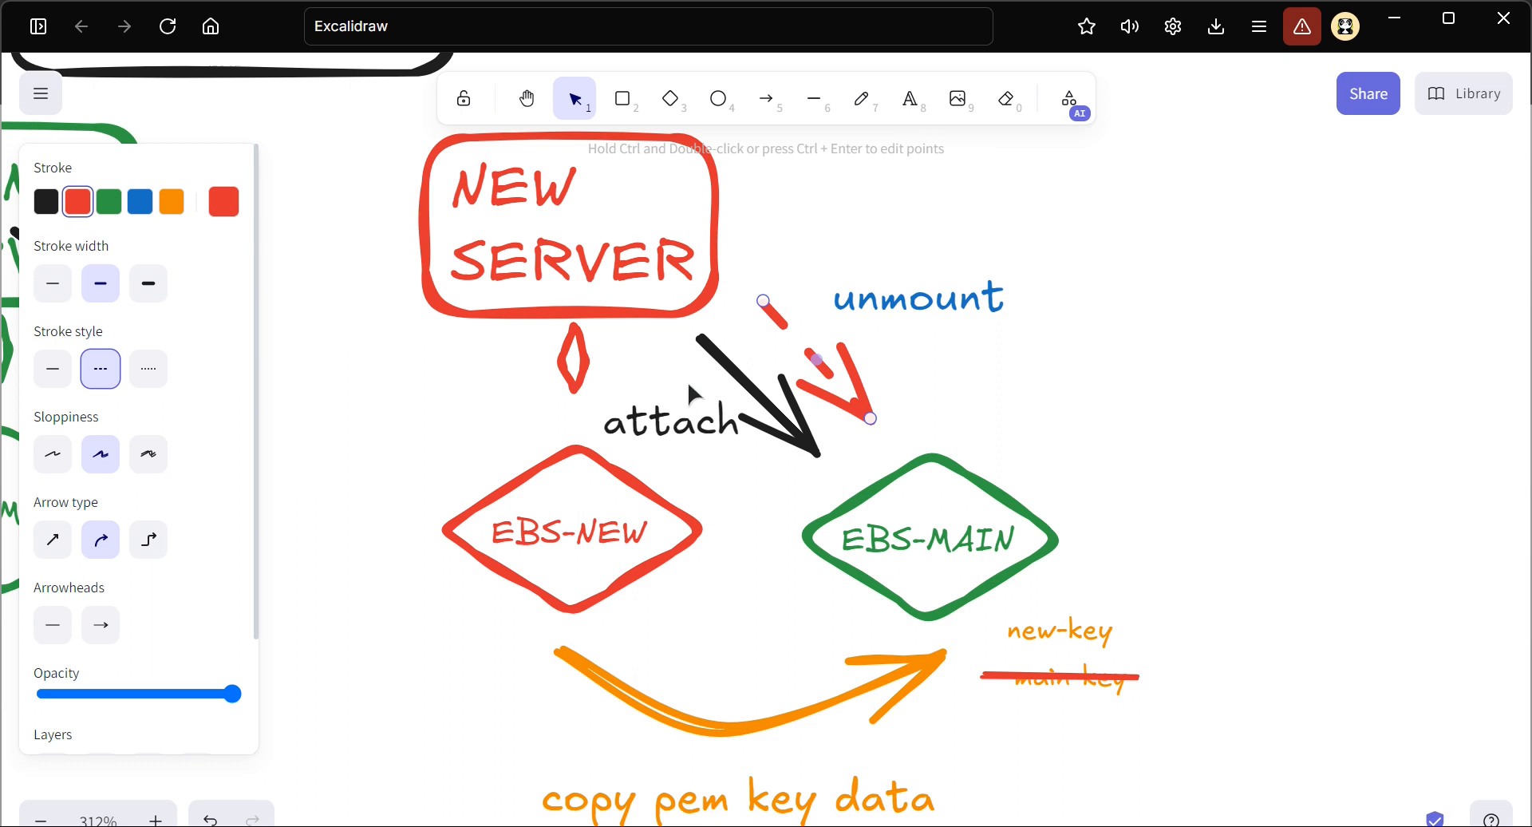
click(738, 391)
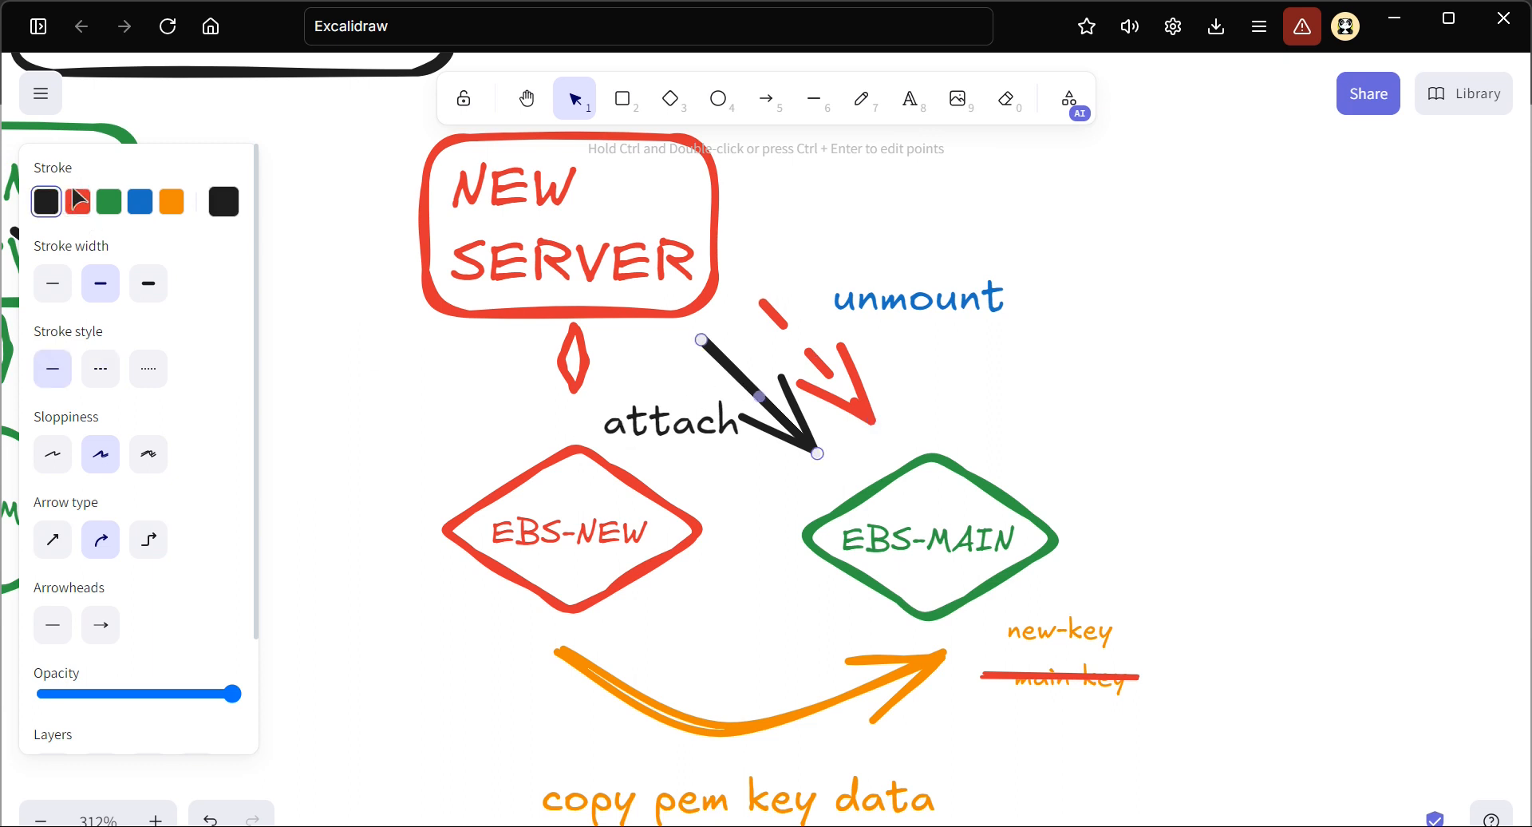
click(79, 206)
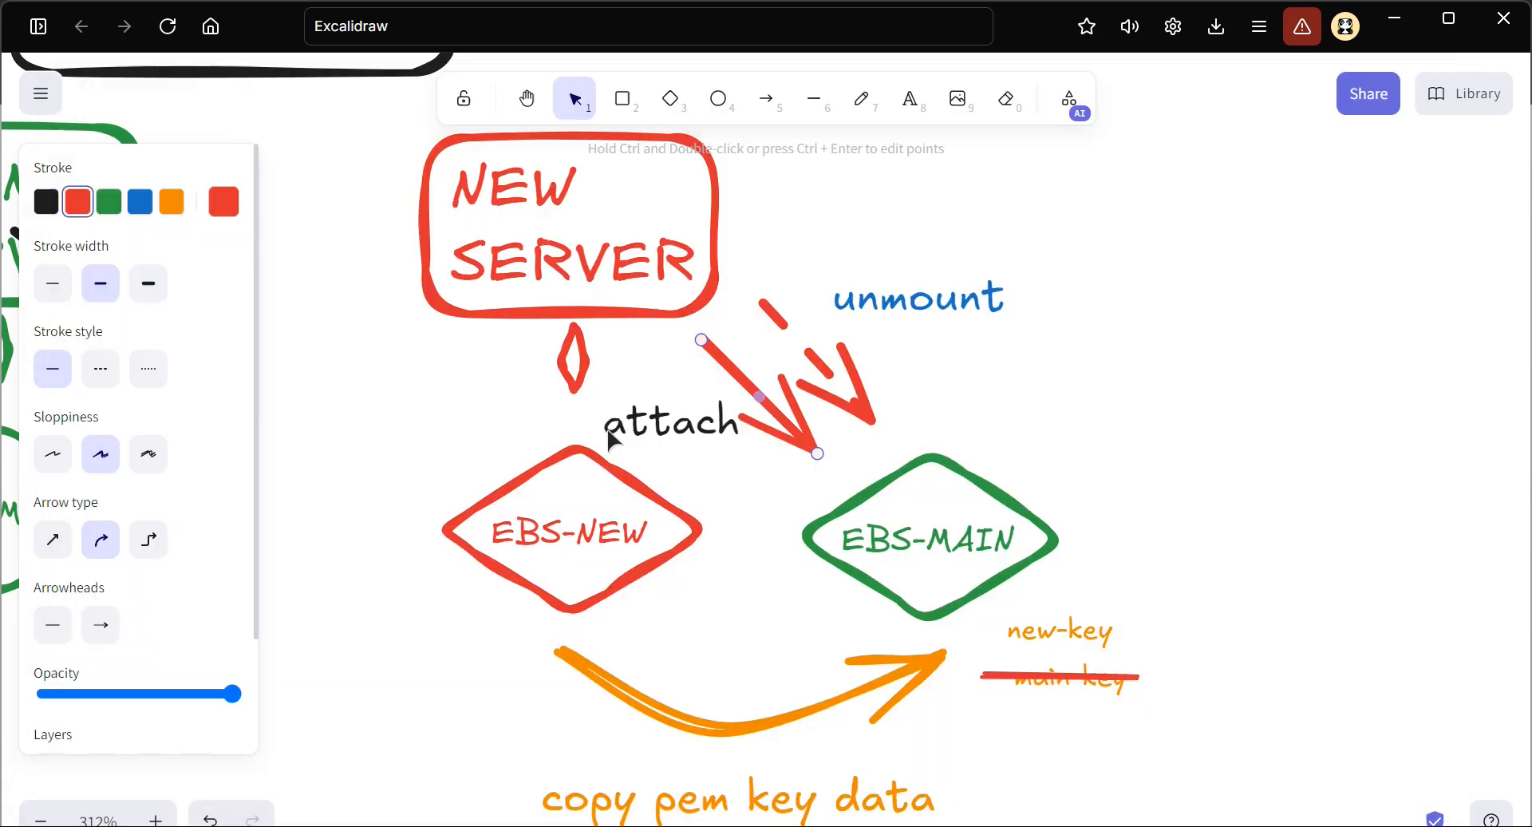
Change the attach label to "deattach" and shift its red arrow to the right, away from the text
click(608, 431)
double_click(610, 430)
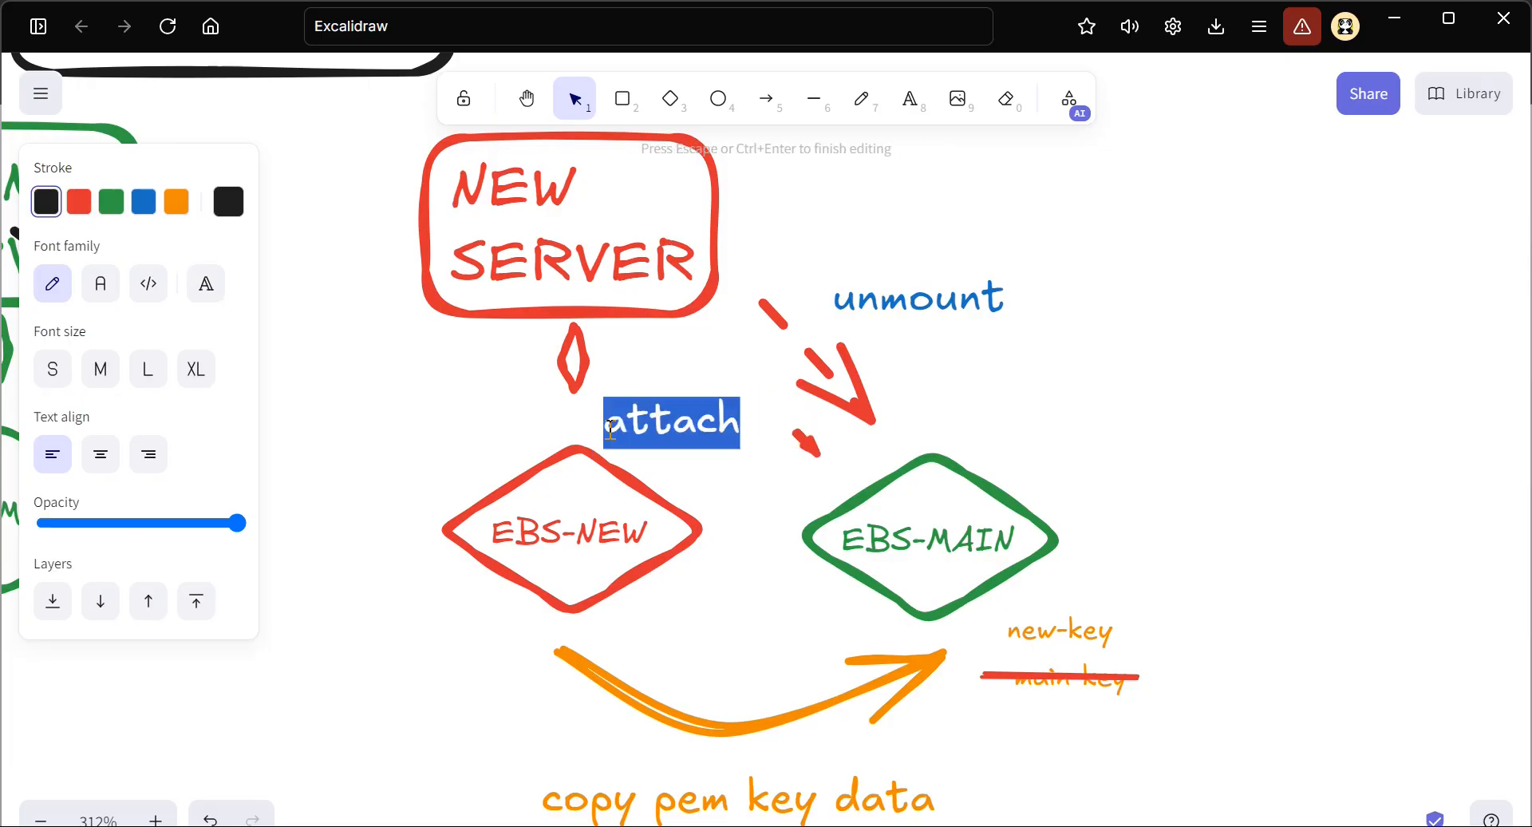
click(611, 429)
text(de)
key(Escape)
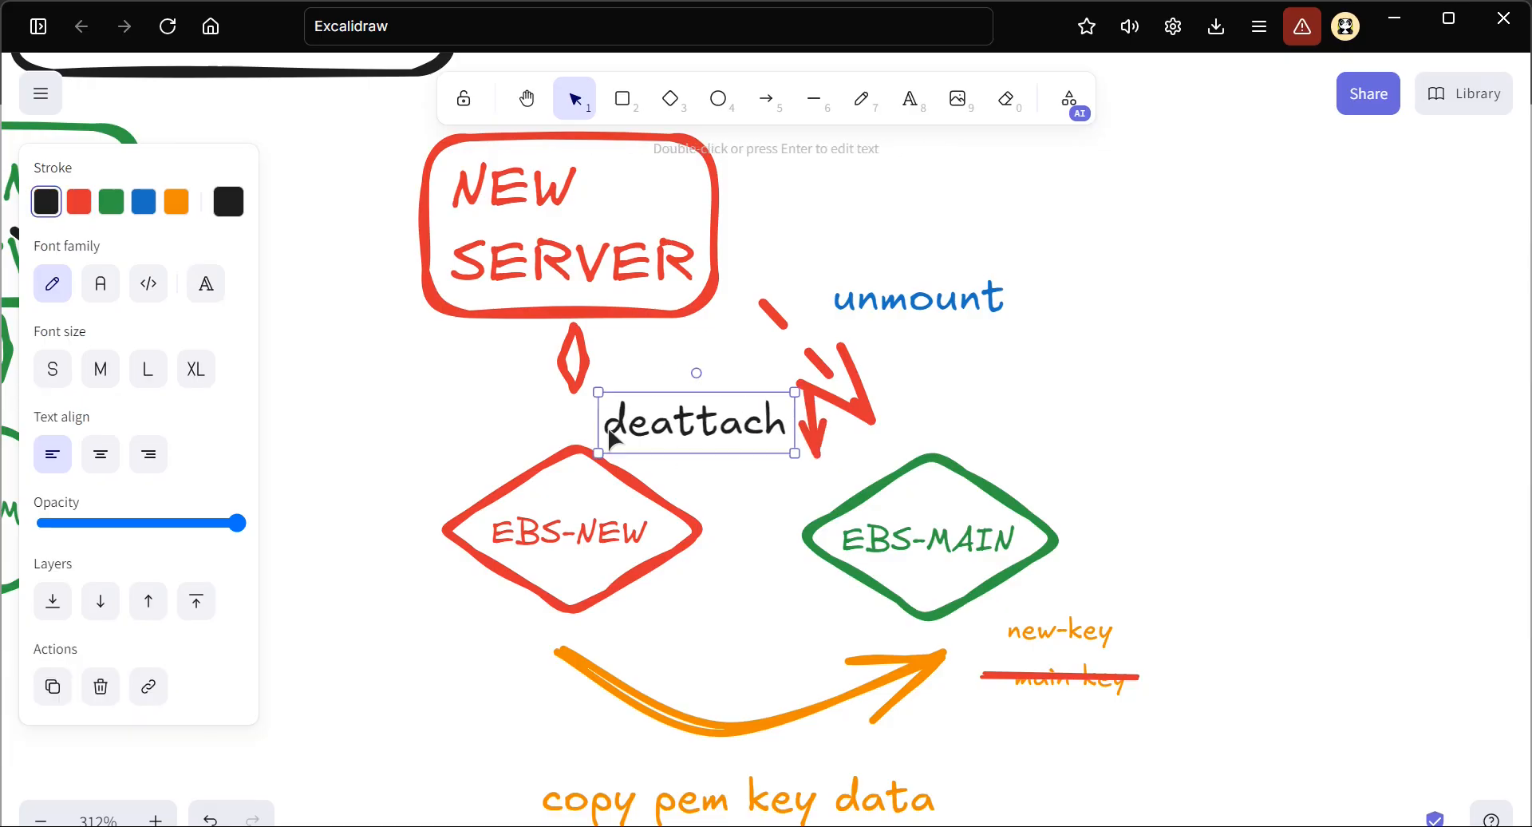
click(817, 438)
drag(809, 393, 764, 374)
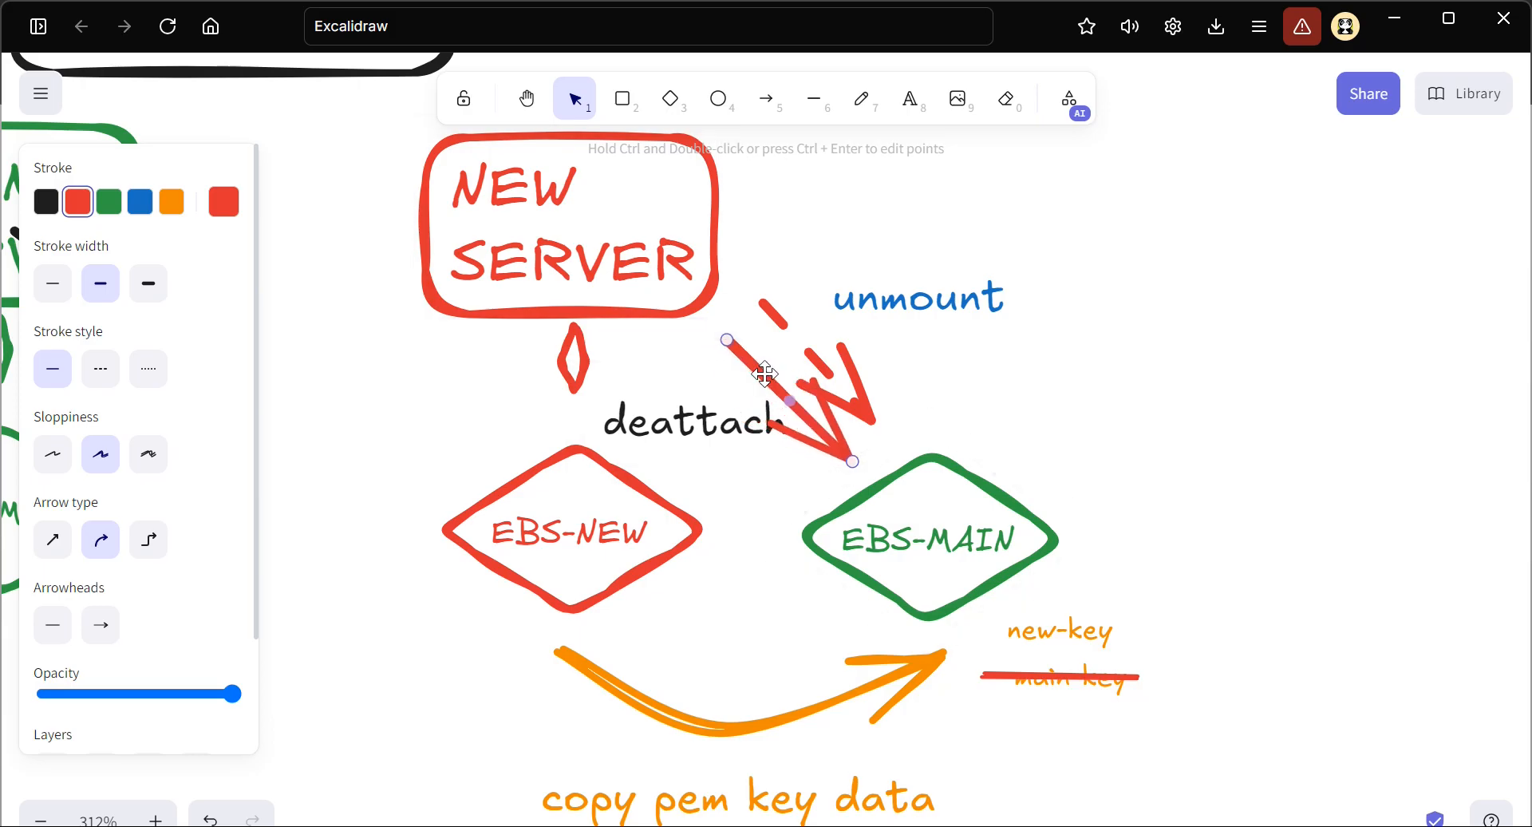
Recolour the deattach and unmount labels red, and nudge the deattach label slightly left
click(688, 426)
click(78, 205)
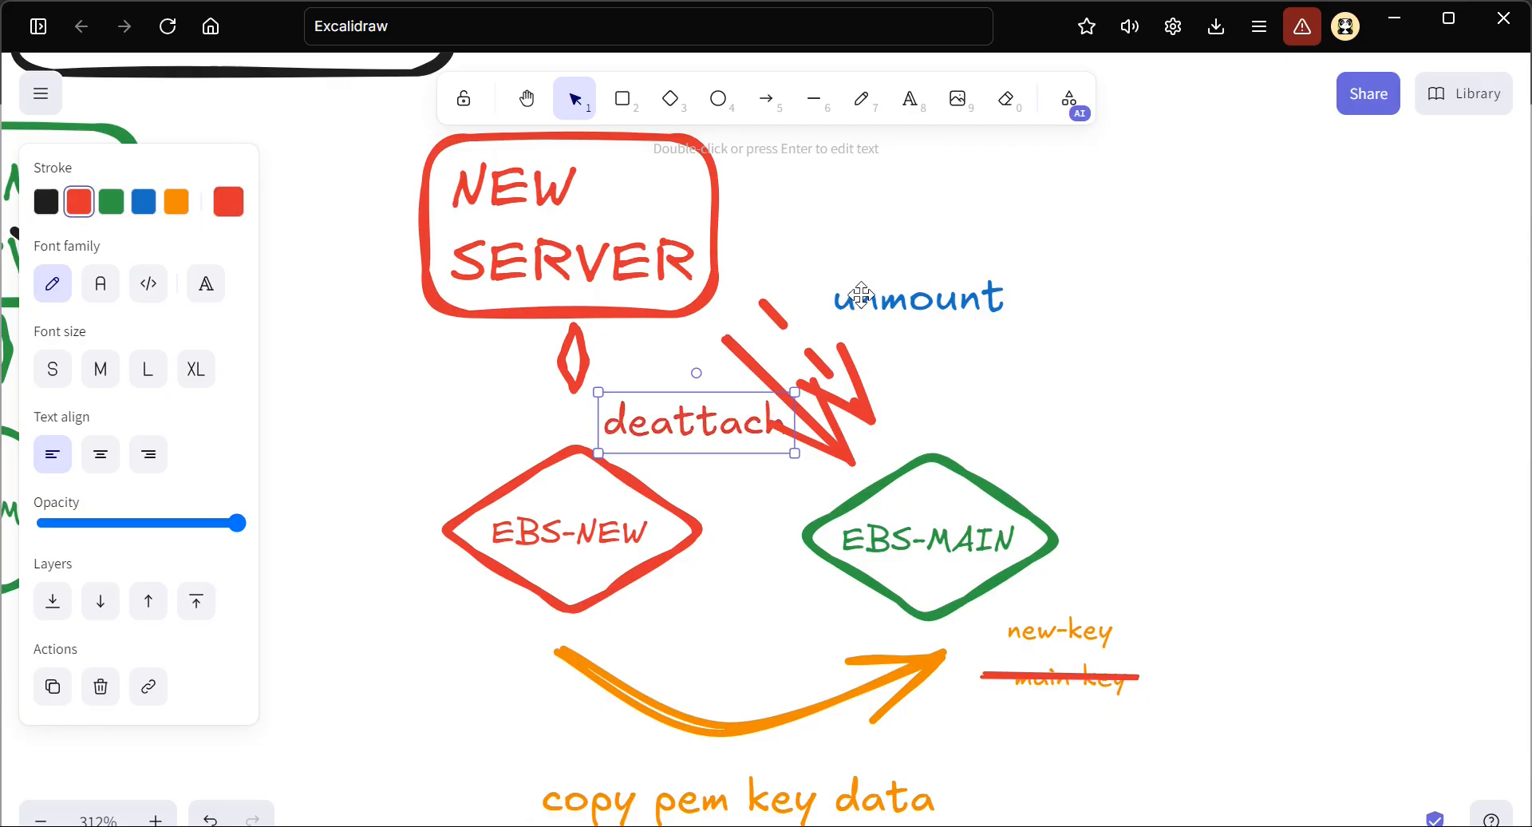
click(882, 315)
click(77, 204)
click(938, 363)
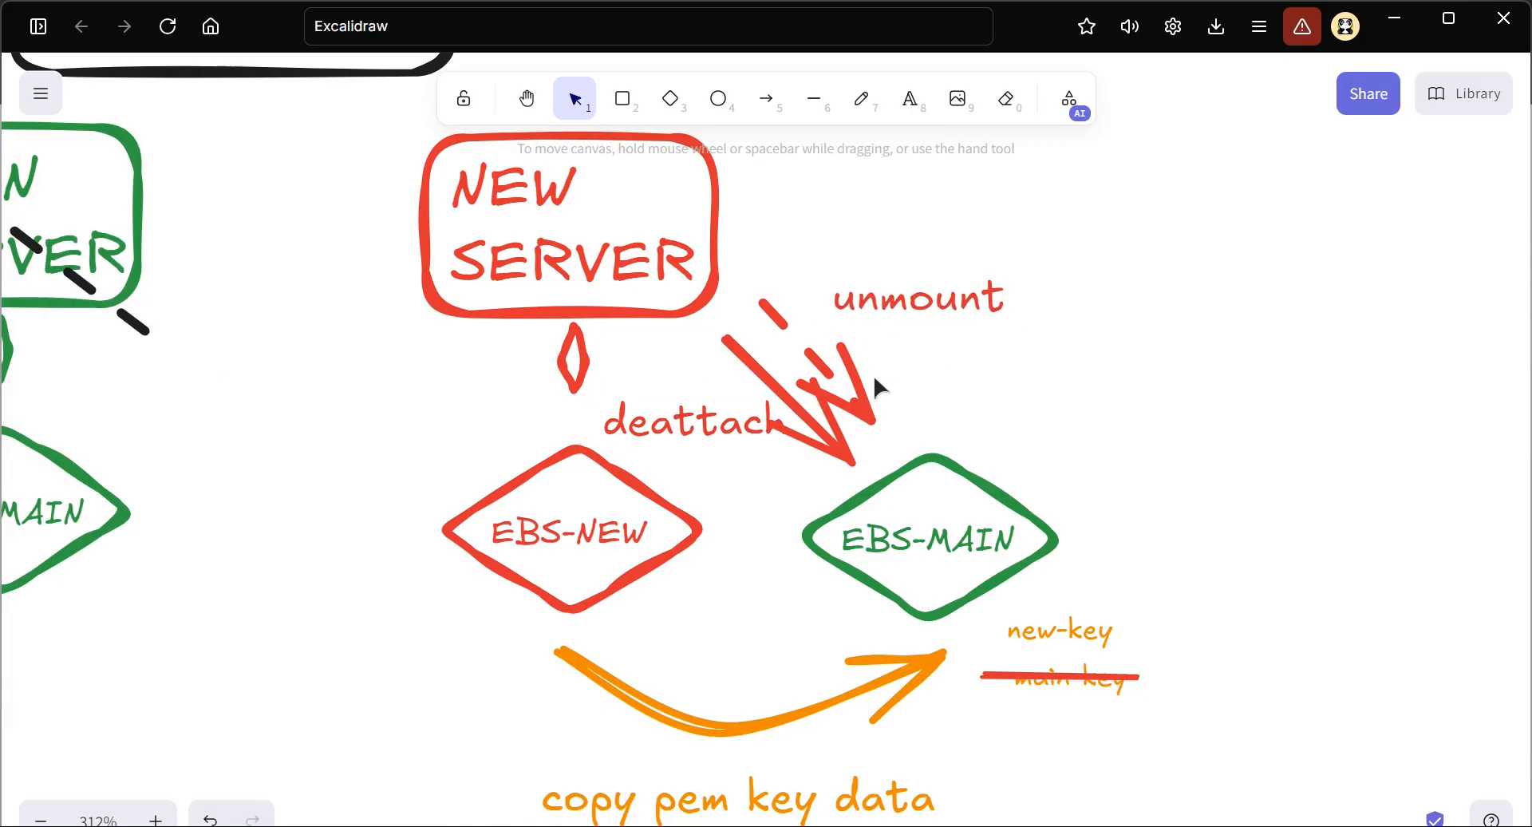
click(643, 421)
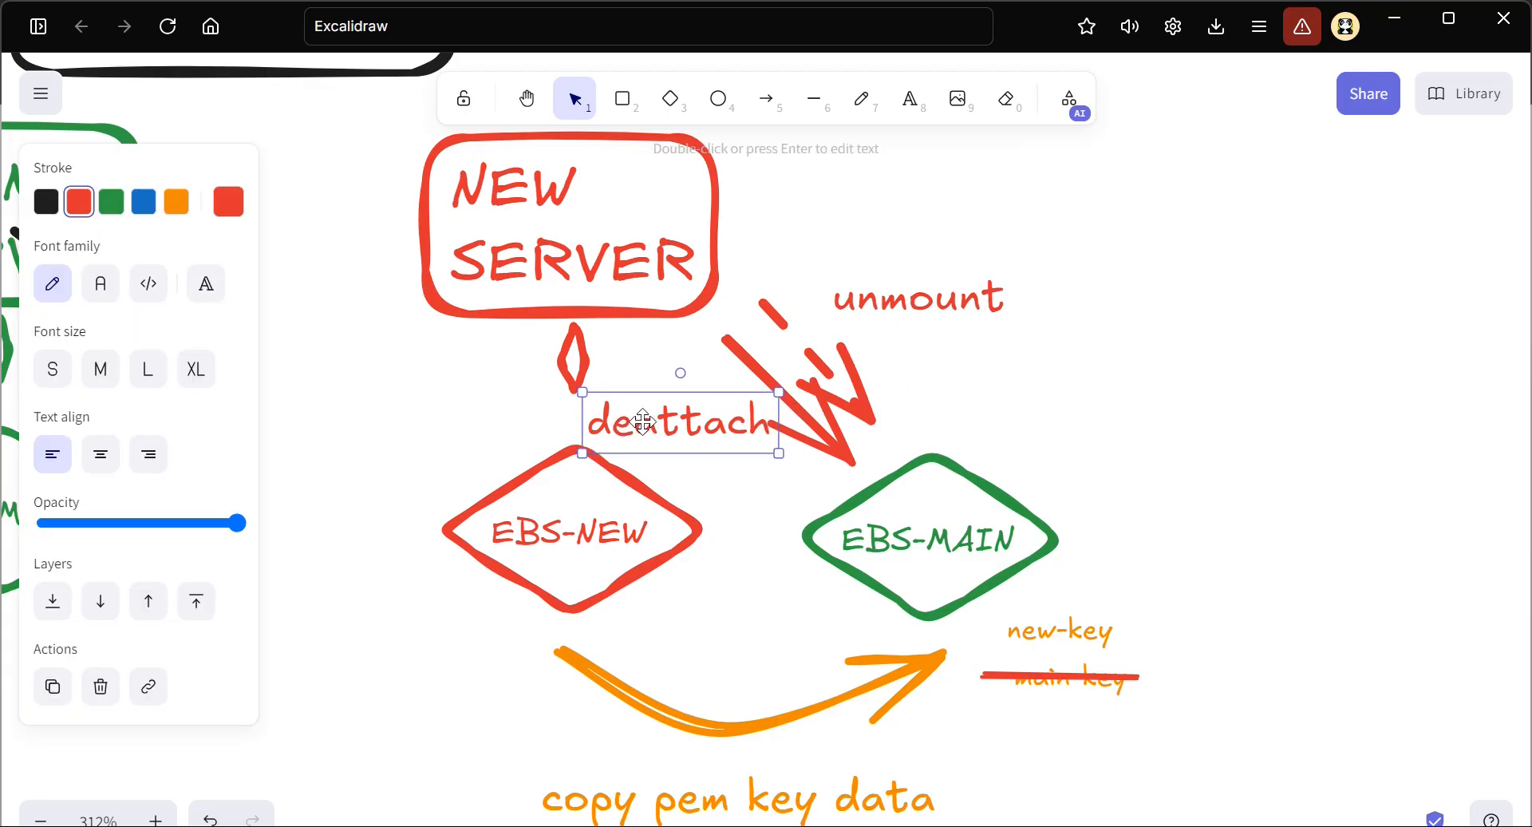
Delete the STEP-3 copy arrow, its caption, the path with its new-key label, and the struck-through main-key, keeping the new-key beside EBS-MAIN
click(741, 530)
scroll(741, 529, down, 1)
scroll(740, 530, down, 2)
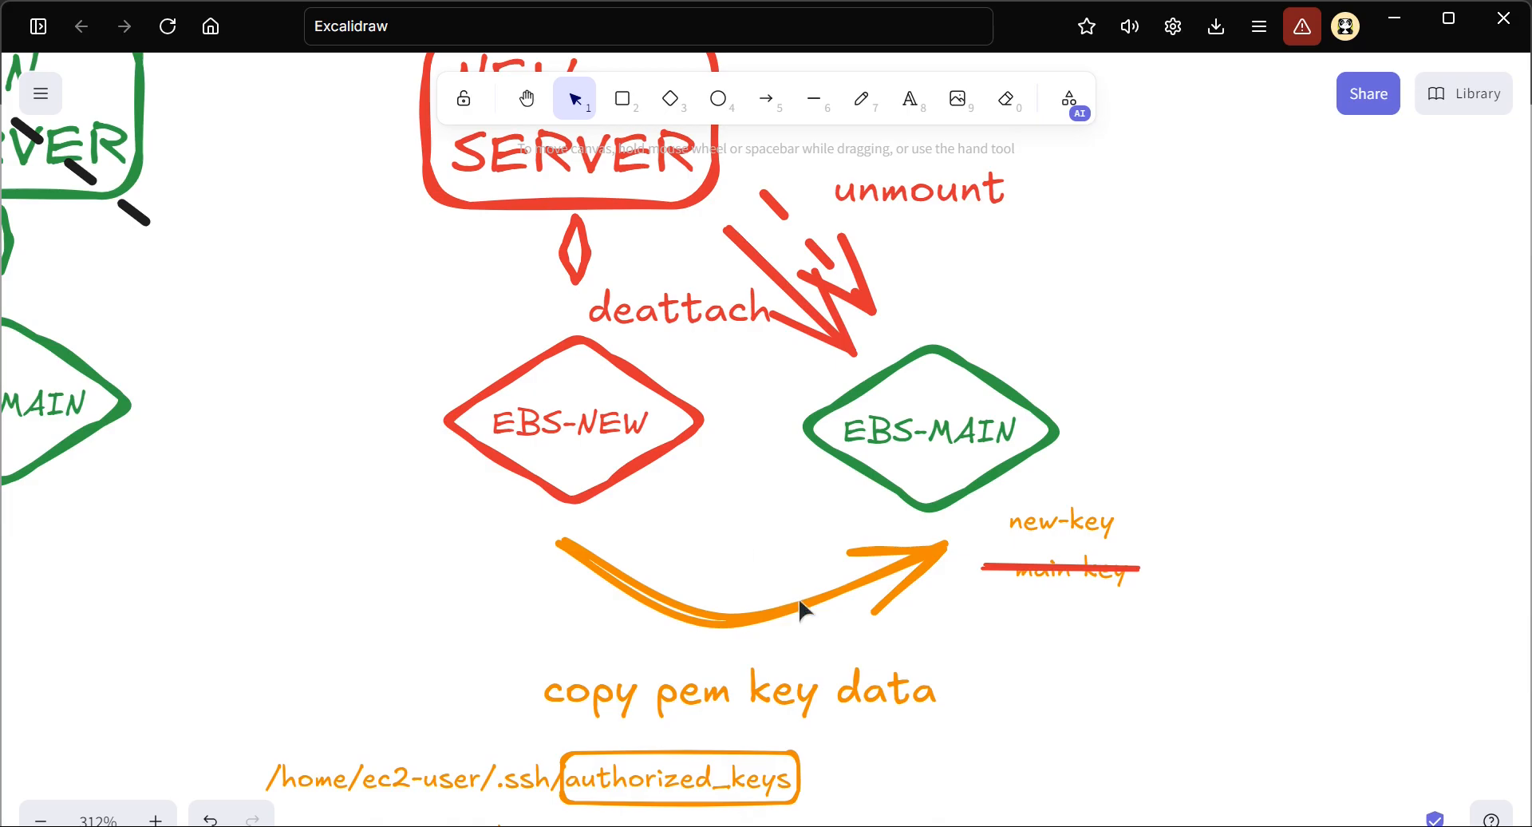
scroll(468, 585, down, 4)
scroll(466, 572, down, 3)
drag(303, 391, 1146, 682)
key(Delete)
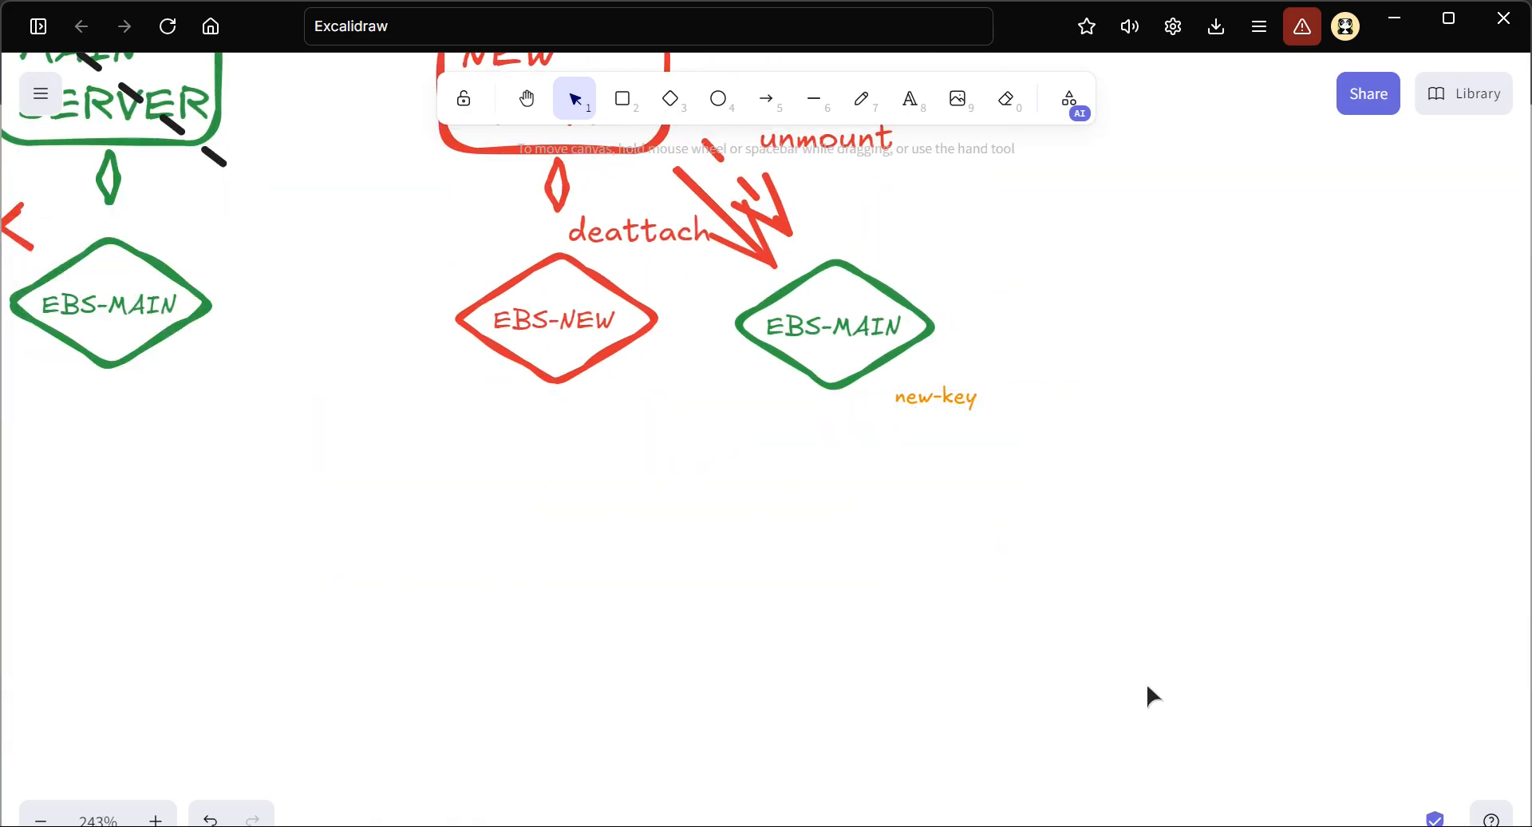
Set the red arrow beside the deattach label to the dashed stroke style
drag(1055, 495, 880, 368)
scroll(903, 386, up, 2)
scroll(832, 494, up, 3)
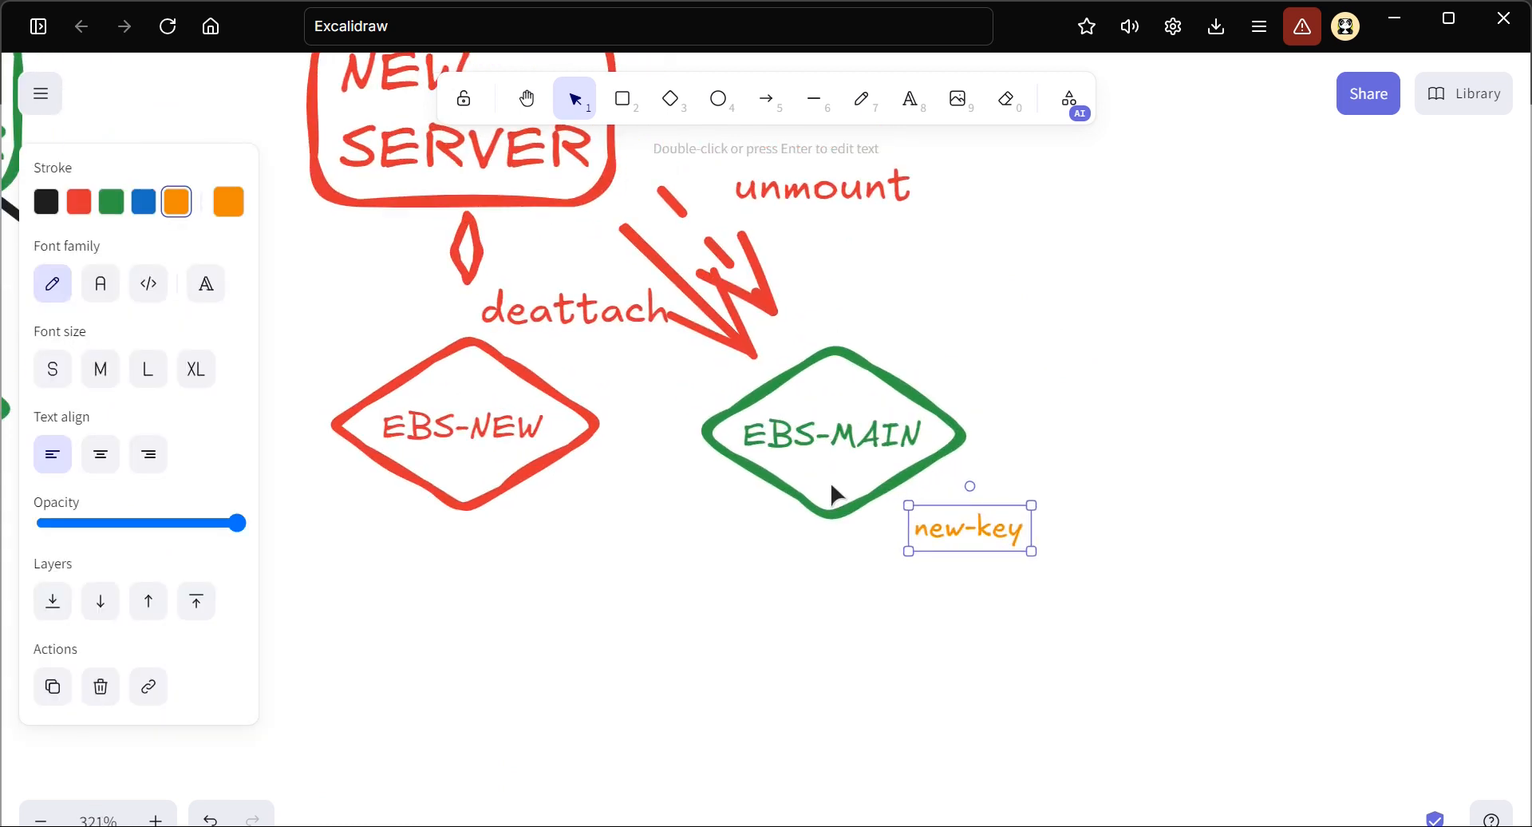
click(682, 347)
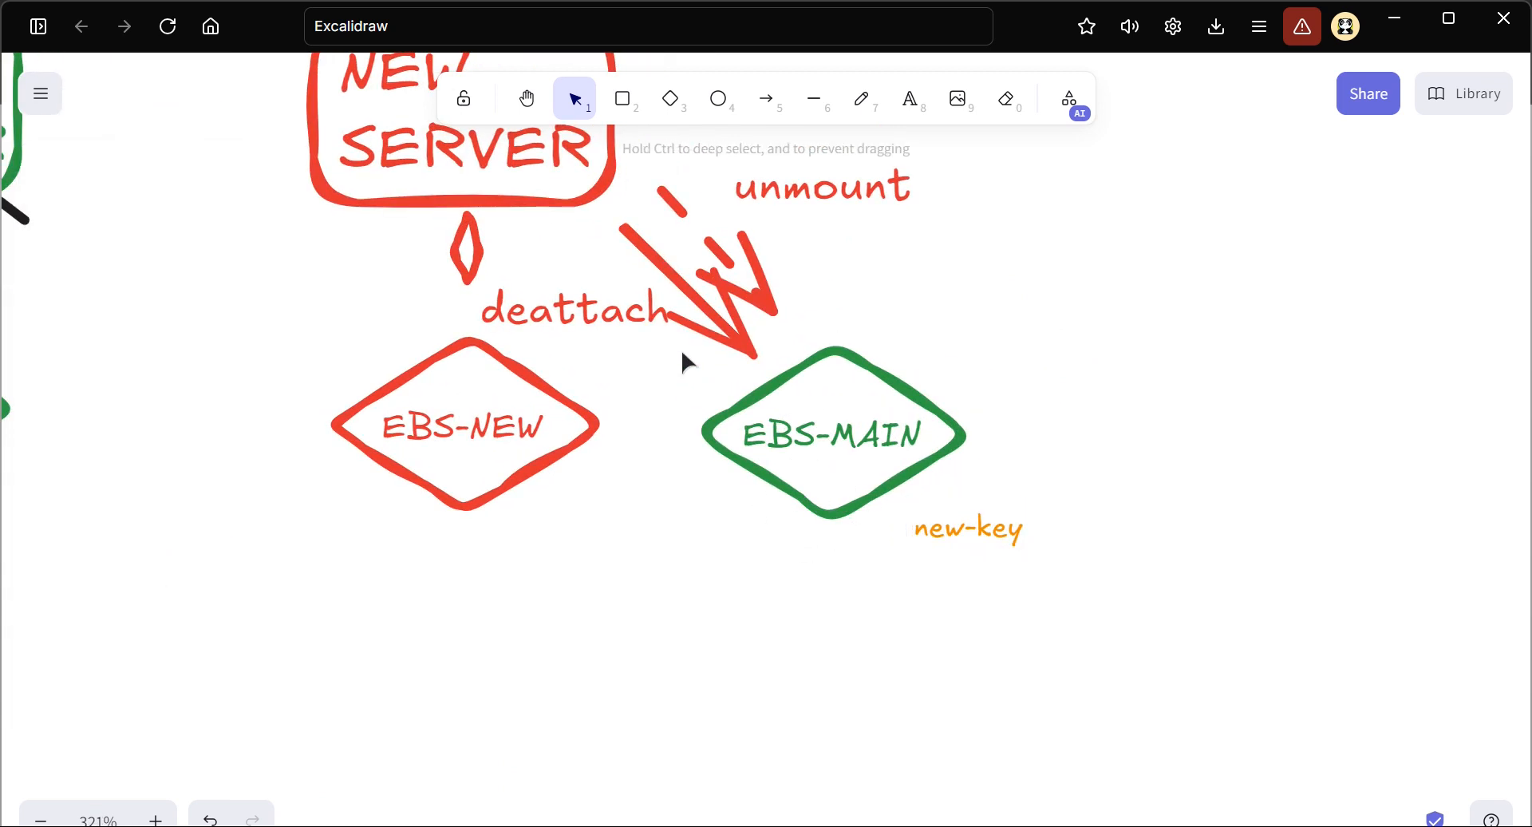
click(666, 292)
click(635, 238)
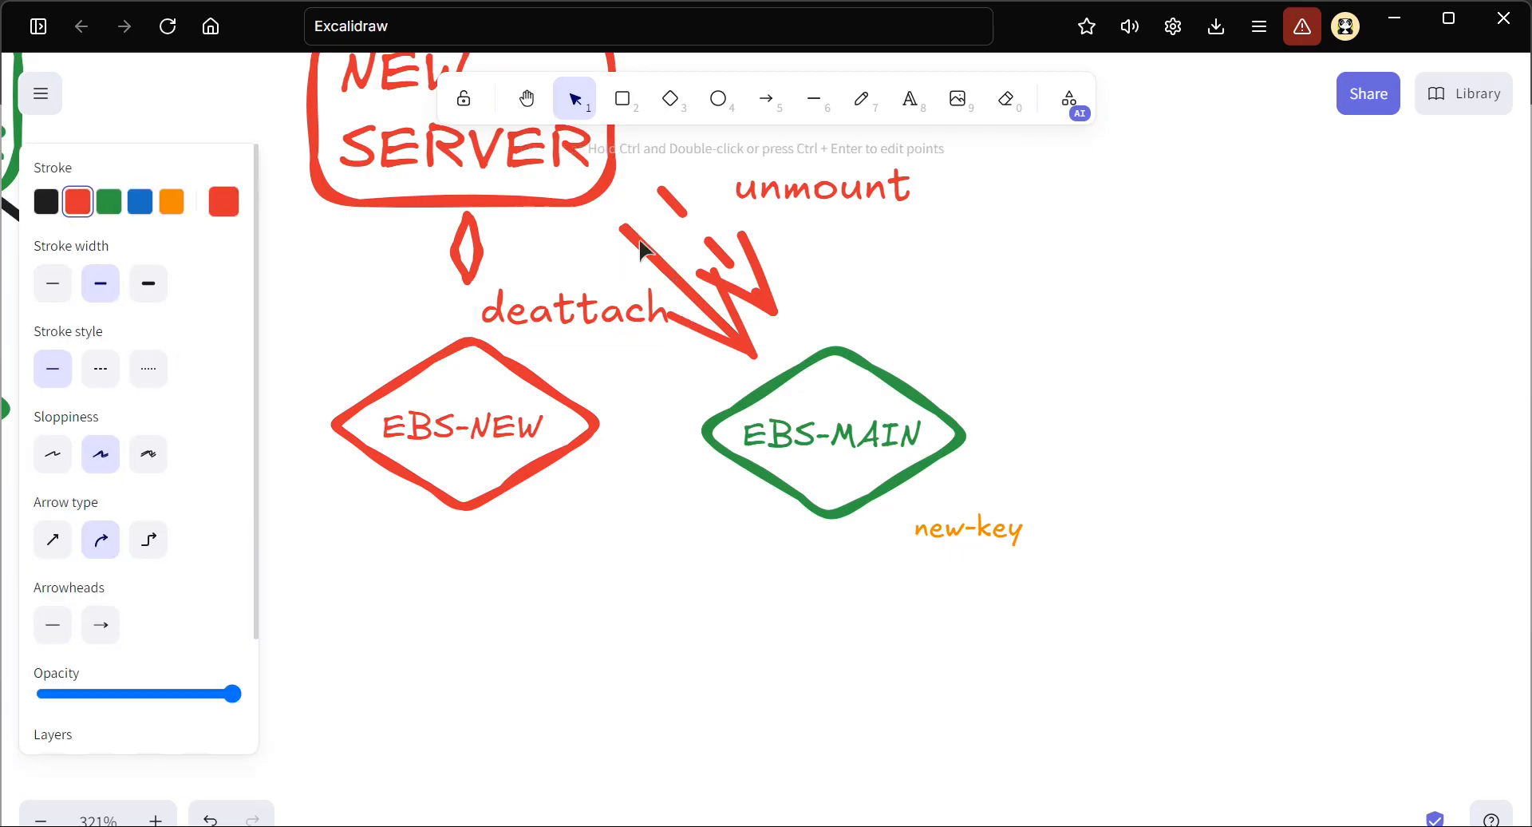
click(111, 370)
click(950, 285)
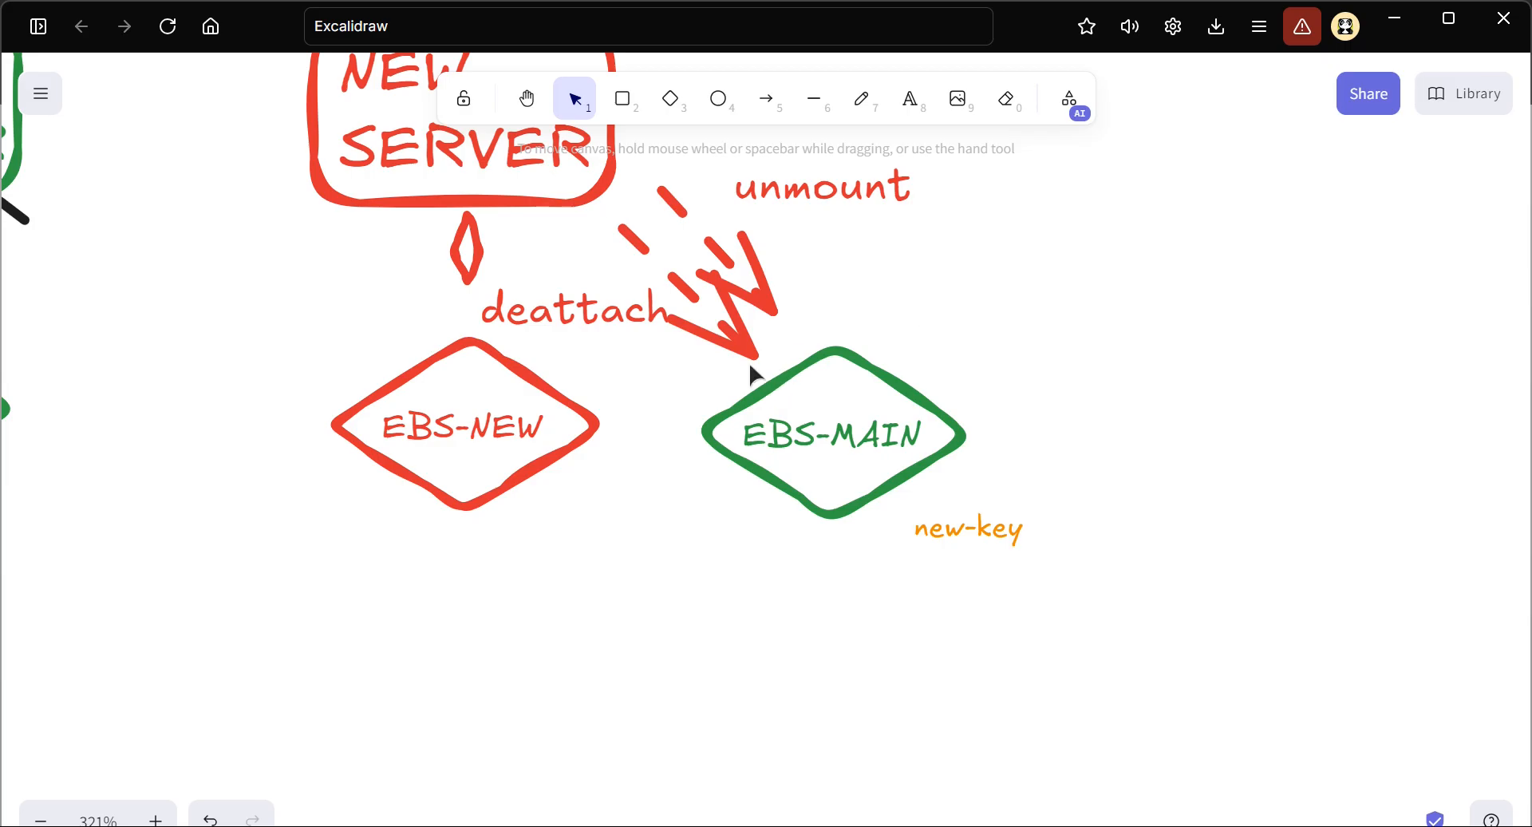
Move the EBS-MAIN diamond under NEW SERVER slightly down together with its new-key label
scroll(750, 371, up, 2)
scroll(751, 371, left, 3)
scroll(564, 205, up, 1)
drag(1153, 435, 844, 699)
drag(1217, 731, 830, 449)
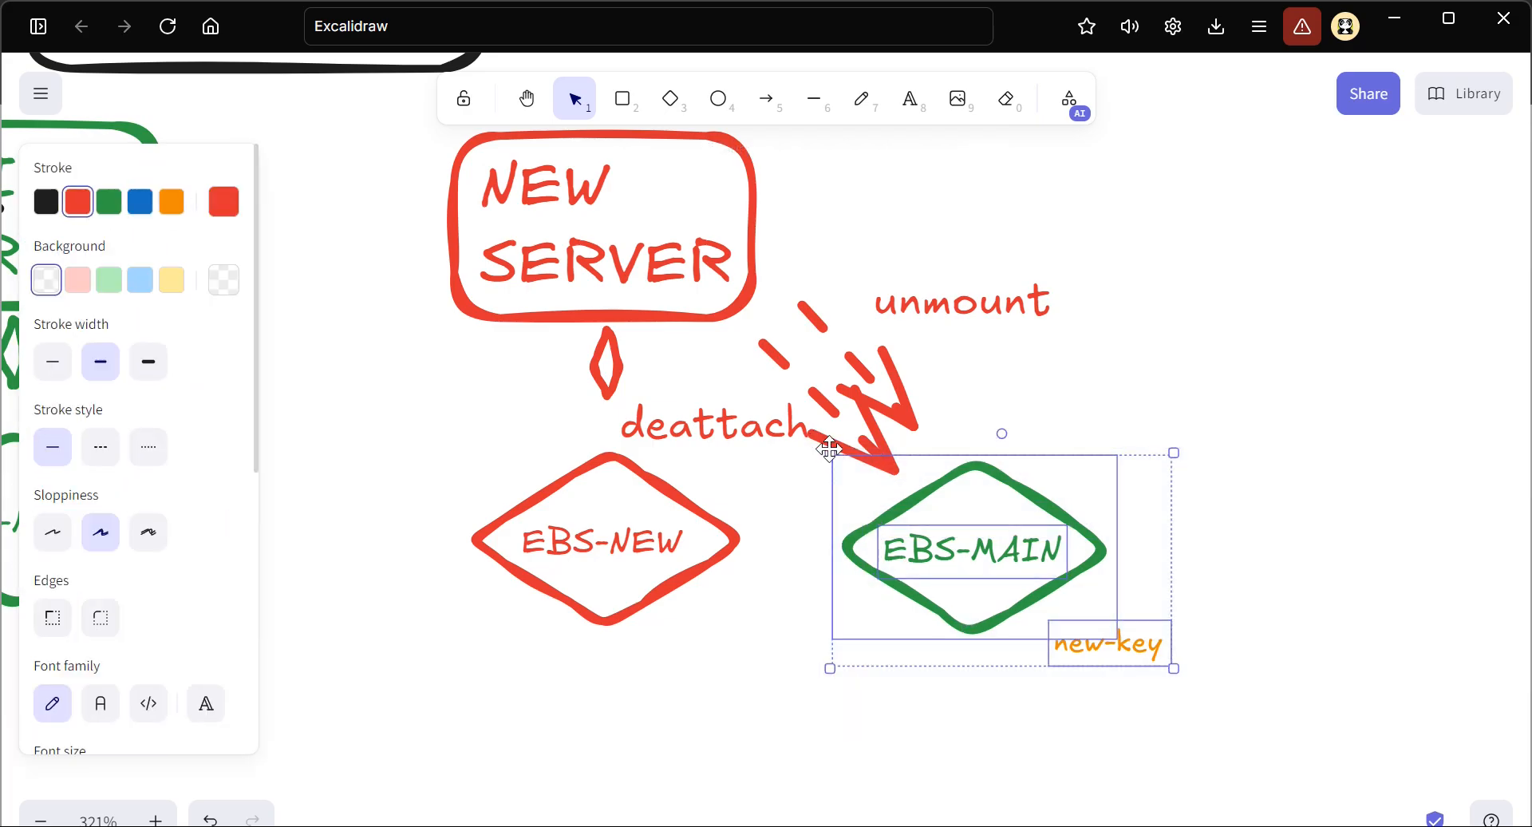
drag(968, 548, 1008, 573)
click(953, 461)
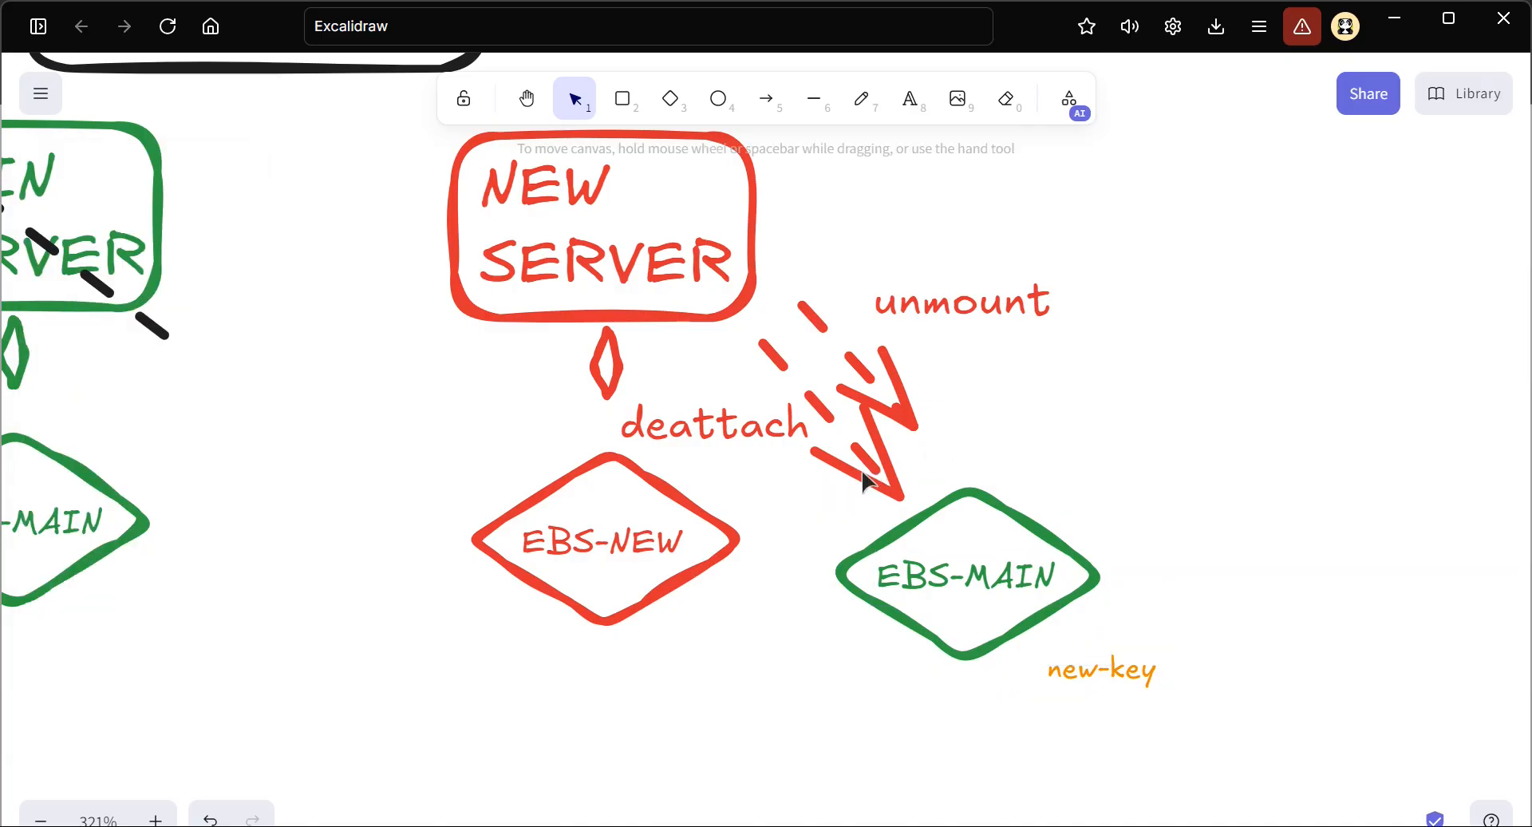
Nudge the lower dashed red arrow slightly up-left, and move the rightmost EBS-MAIN diamond with its new-key label onto the one under MAIN SERVER
click(892, 497)
drag(899, 498, 873, 446)
drag(1252, 711, 812, 461)
drag(1036, 618, 645, 667)
scroll(647, 667, left, 5)
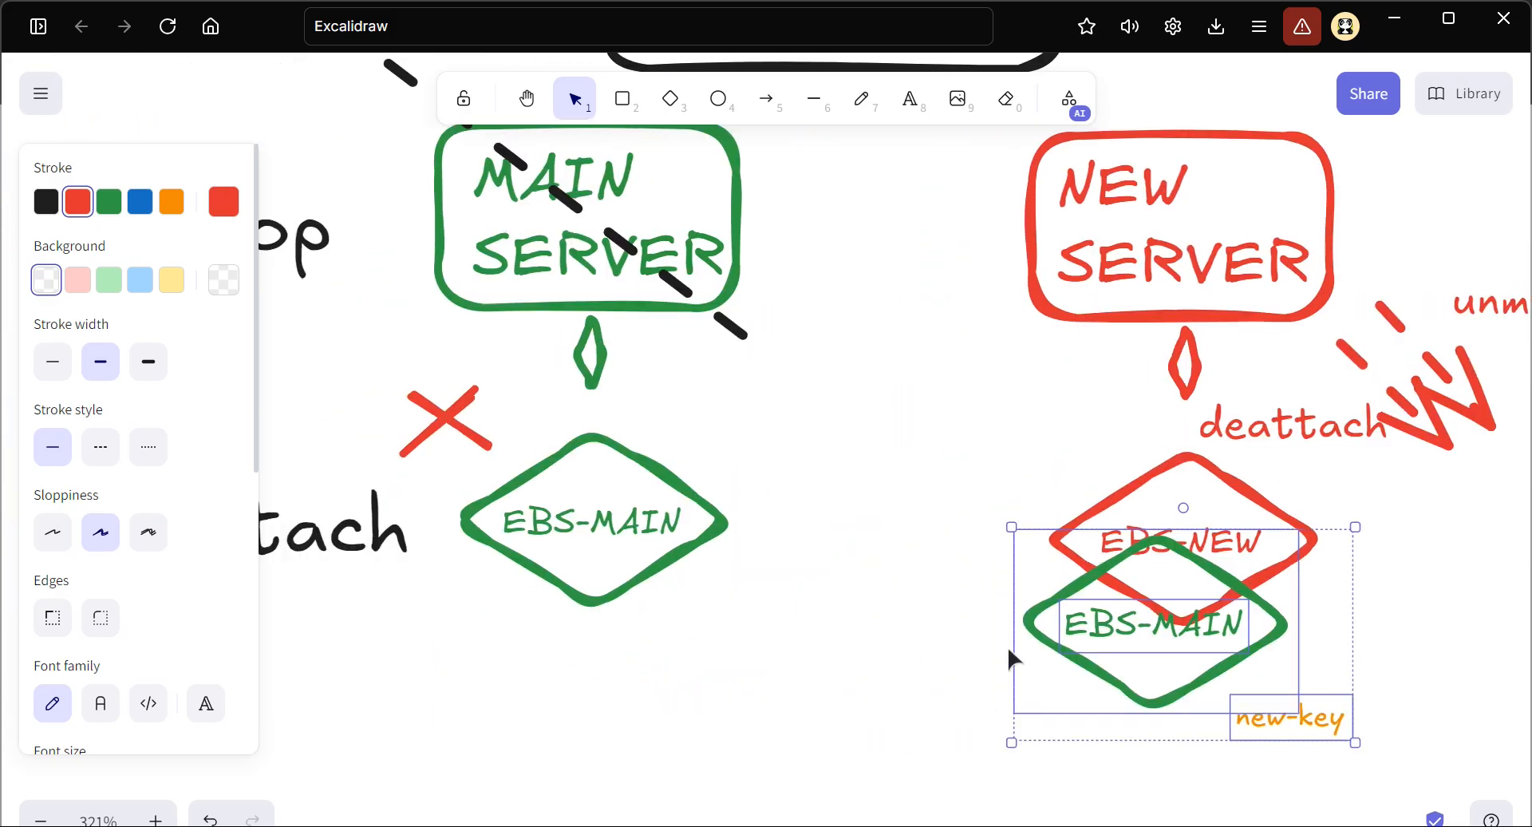
drag(1123, 645, 559, 543)
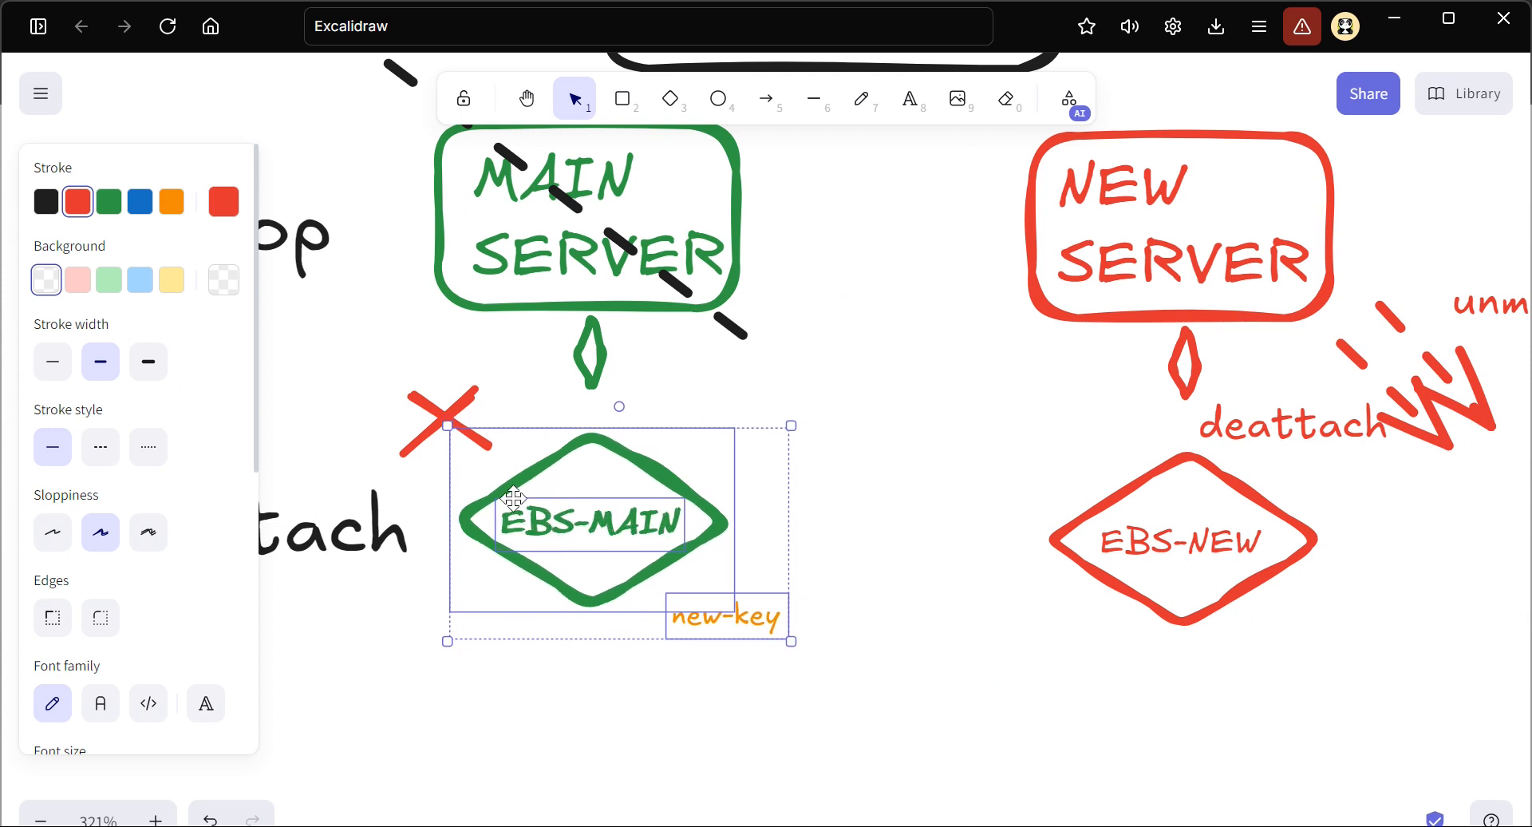
Delete the red cross above the EBS-MAIN diamond under MAIN SERVER in STEP-3
click(425, 420)
drag(363, 364, 523, 474)
key(Delete)
Change the detach label beside STEP-3's EBS-MAIN diamond to "attach"
click(214, 550)
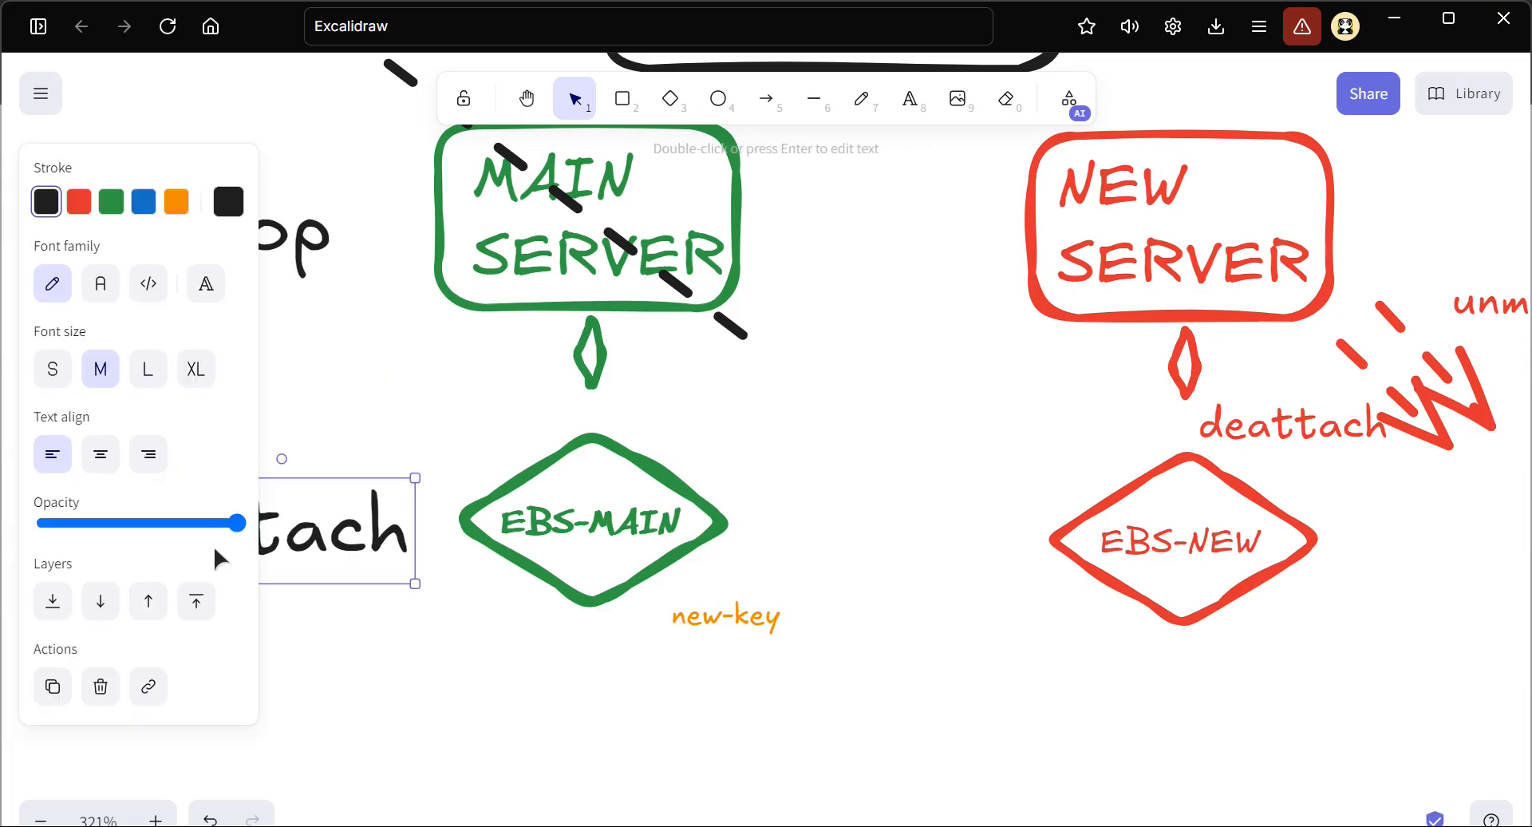
scroll(416, 544, left, 5)
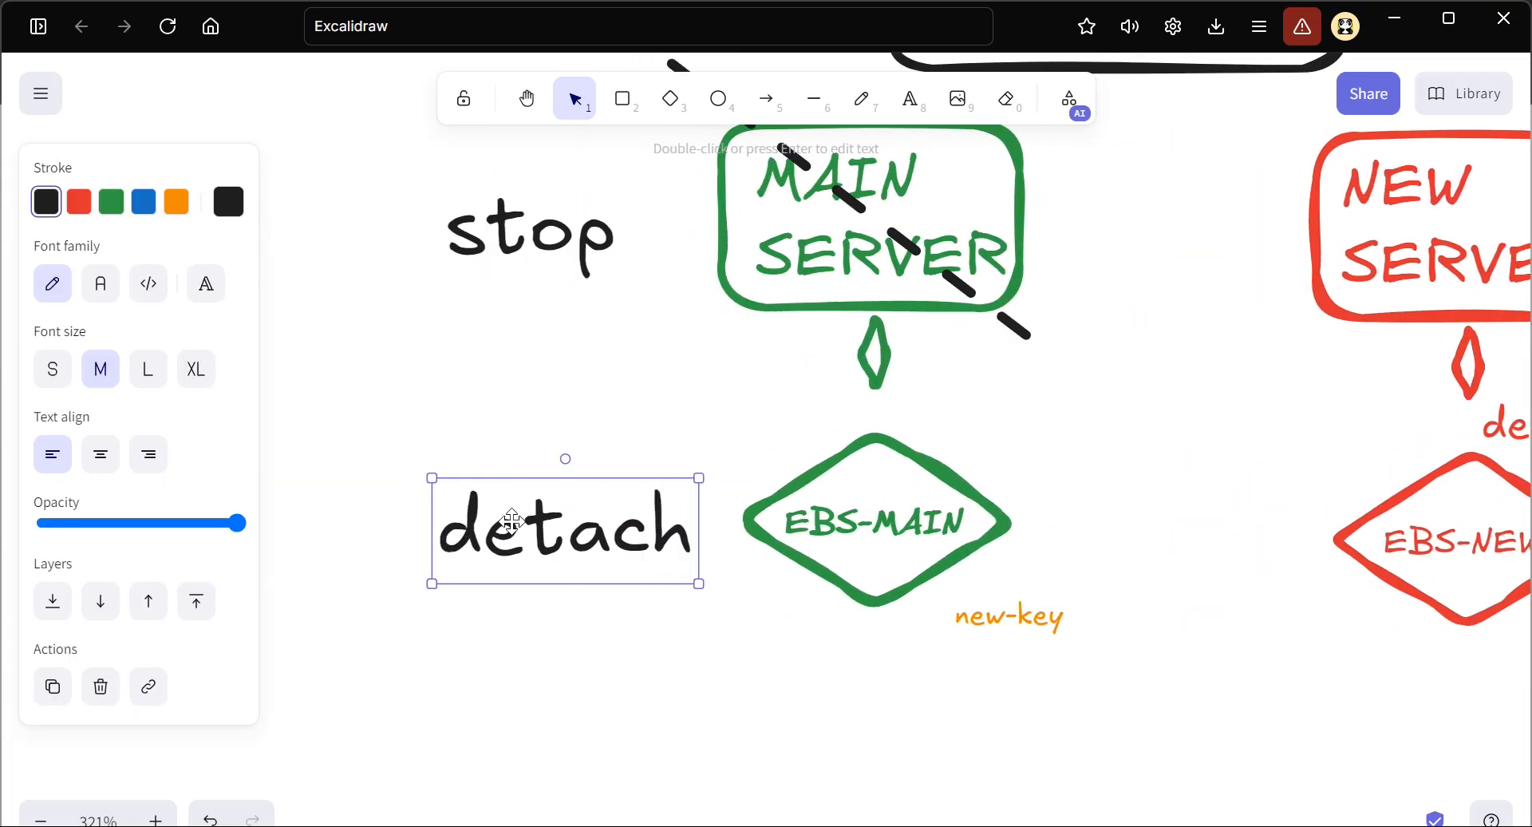
double_click(513, 534)
click(513, 533)
key(BackSpace)
key(BackSpace)
text(at)
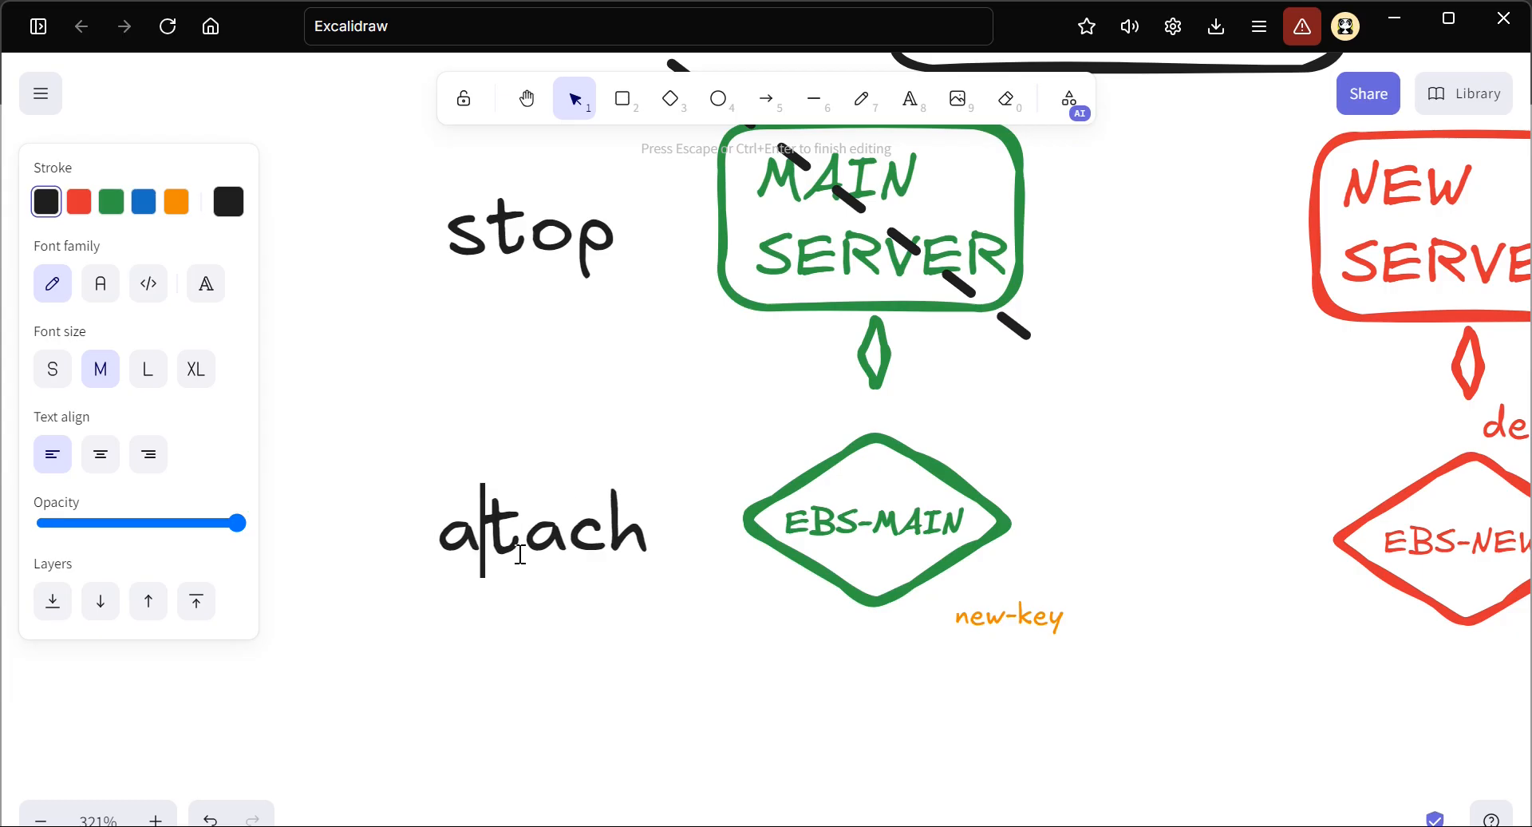
key(Escape)
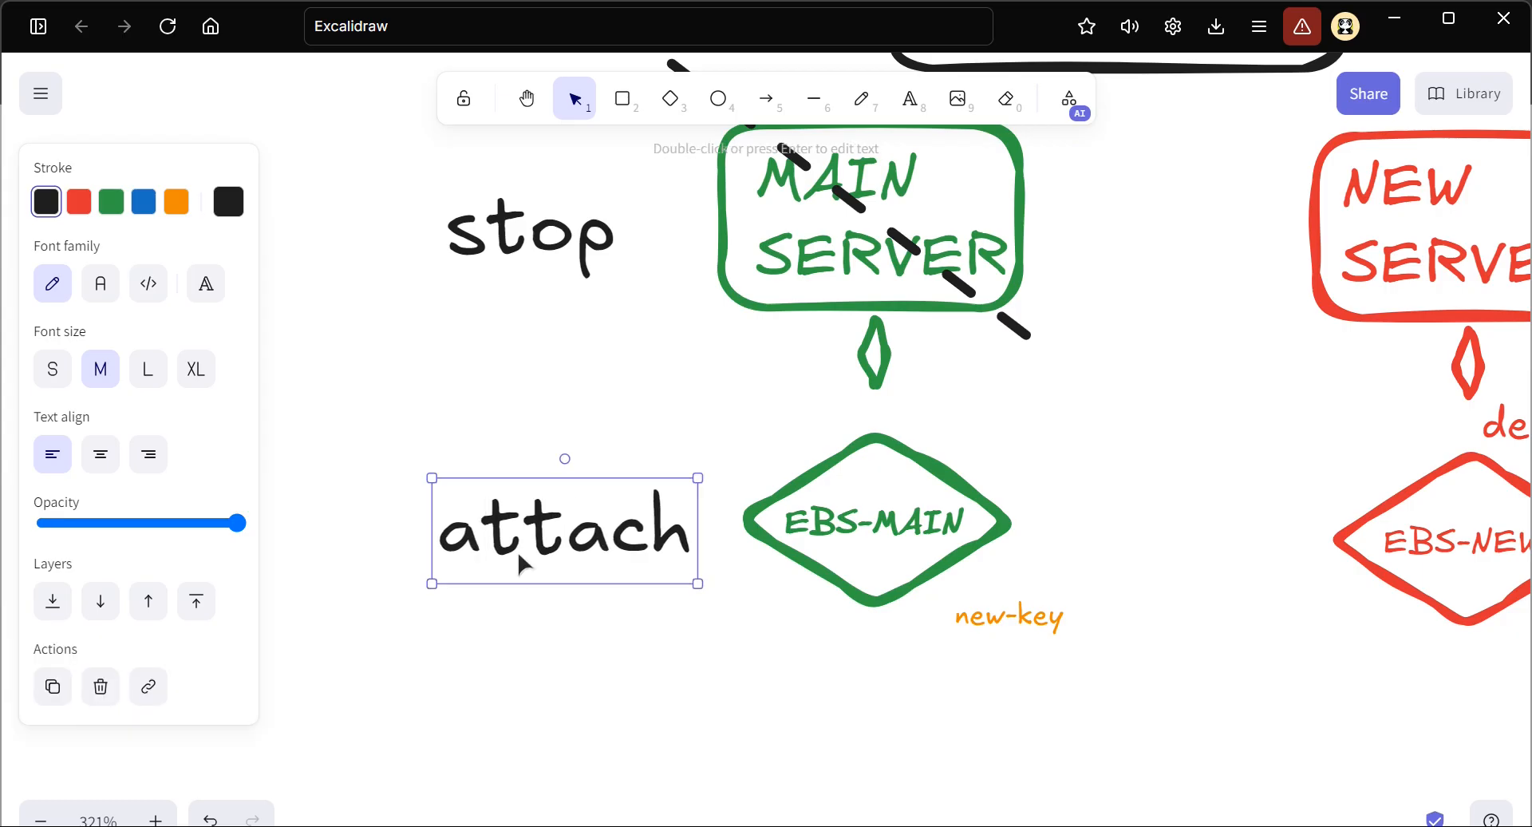
Change the stop label beside STEP-3's MAIN SERVER to "start" and shift it slightly left
scroll(539, 415, up, 2)
click(548, 349)
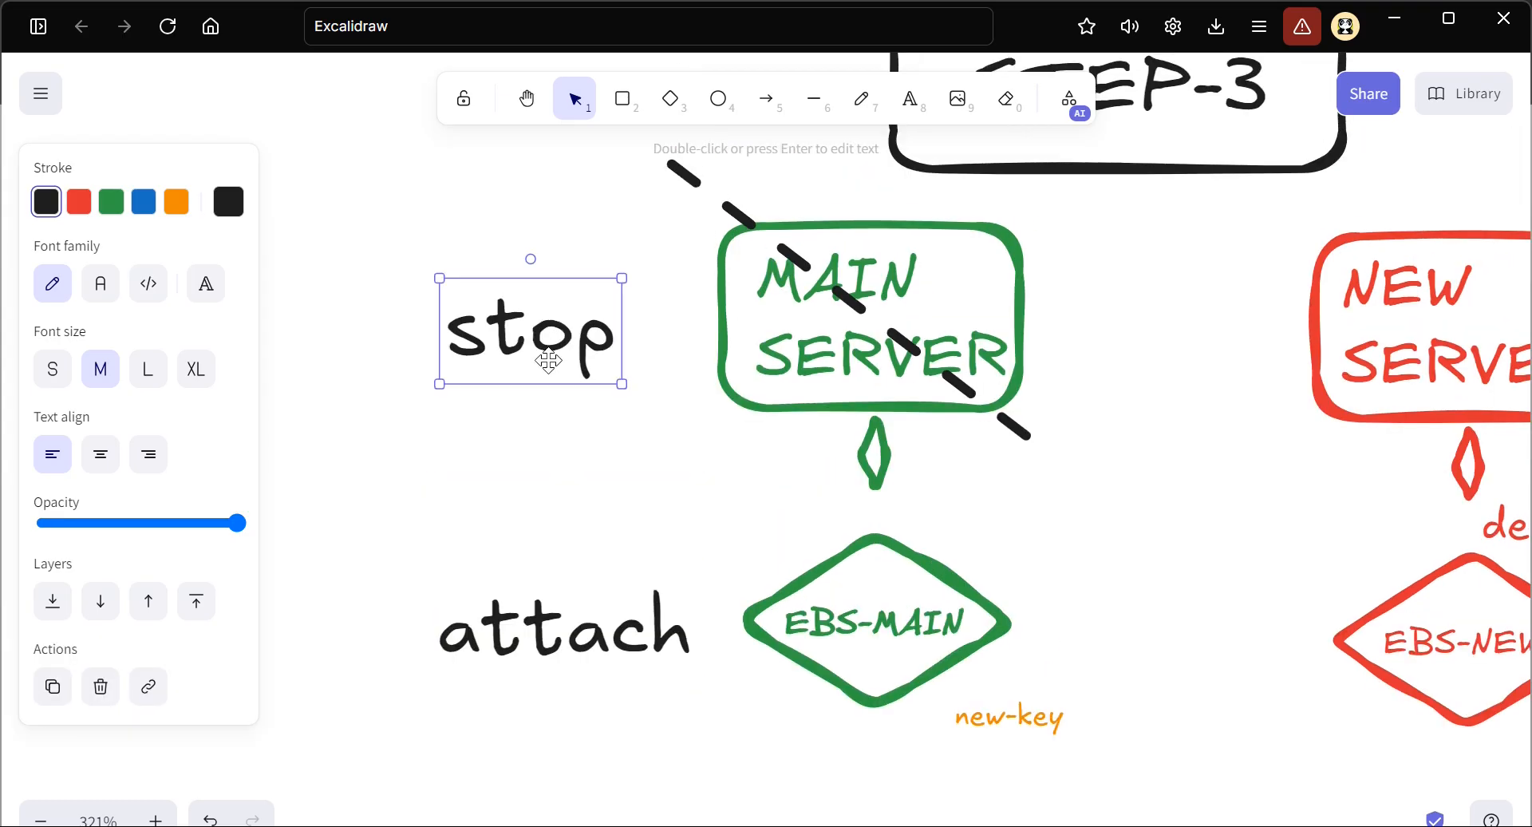
double_click(551, 367)
text(start)
key(Escape)
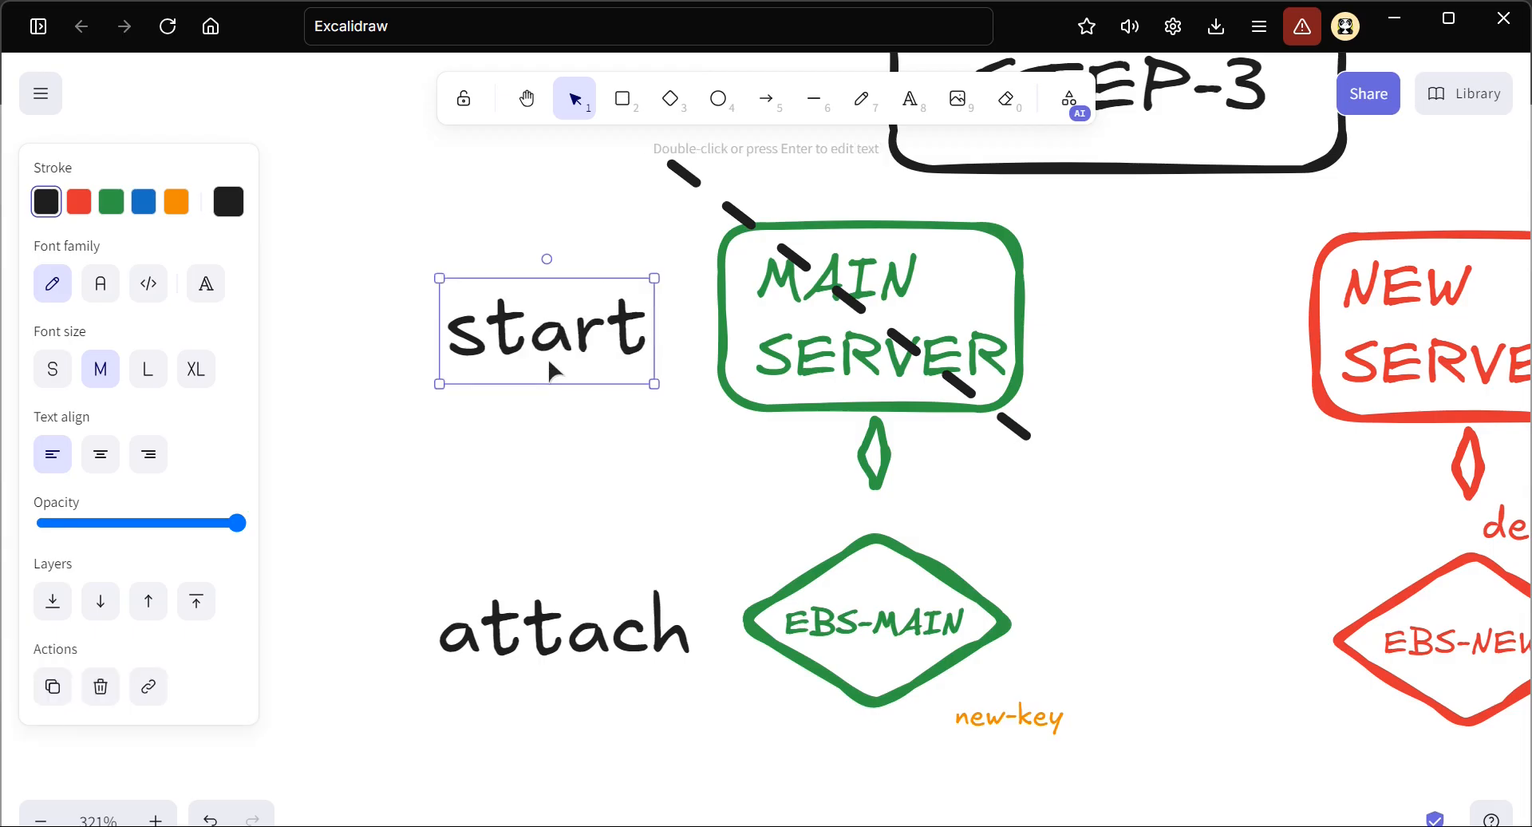
drag(527, 349, 493, 351)
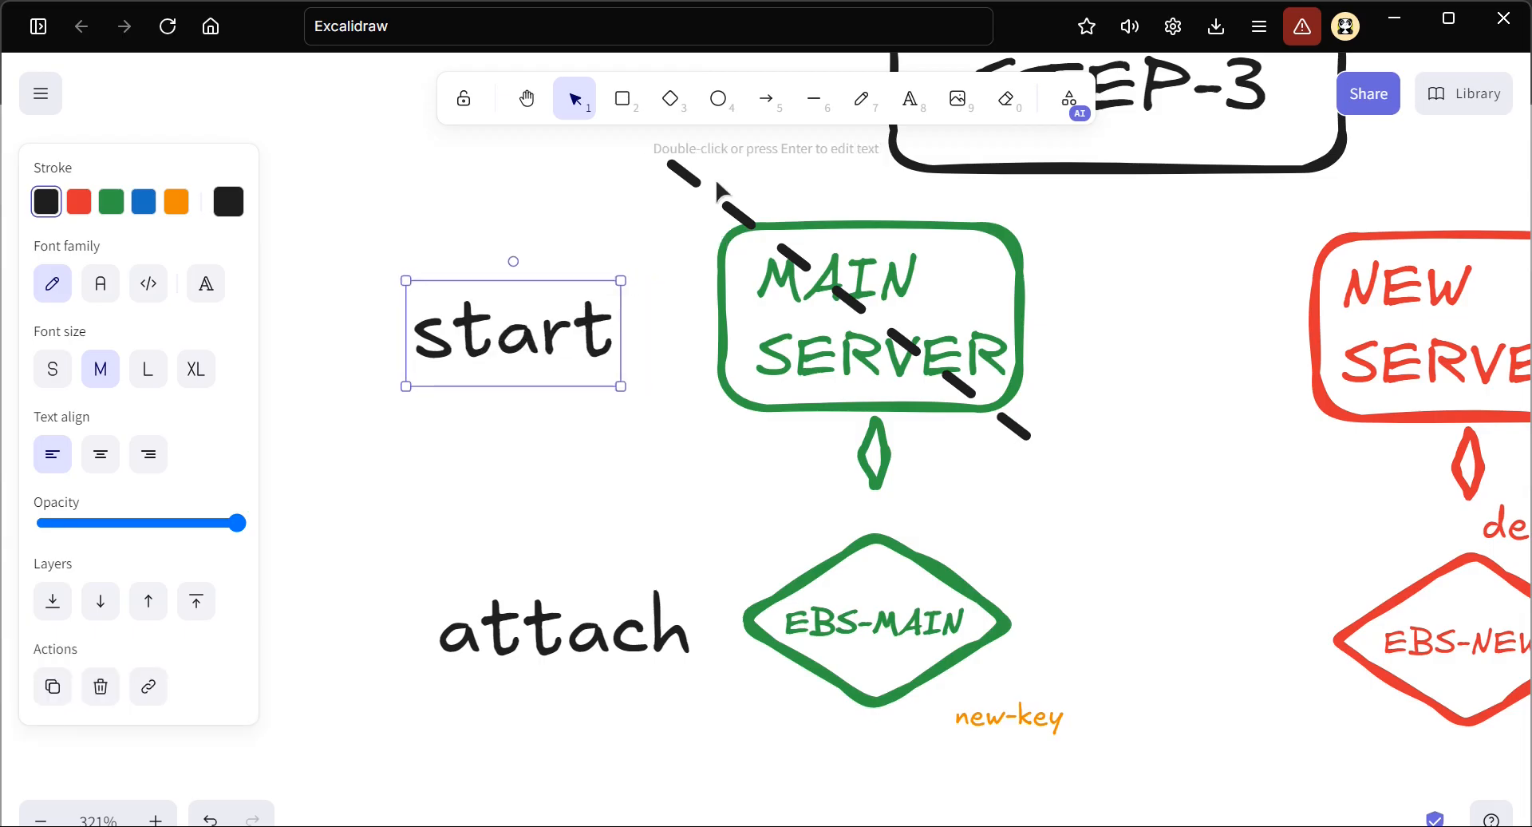
Delete the dashed black line crossing out MAIN SERVER in STEP-3
click(718, 191)
click(704, 205)
key(Delete)
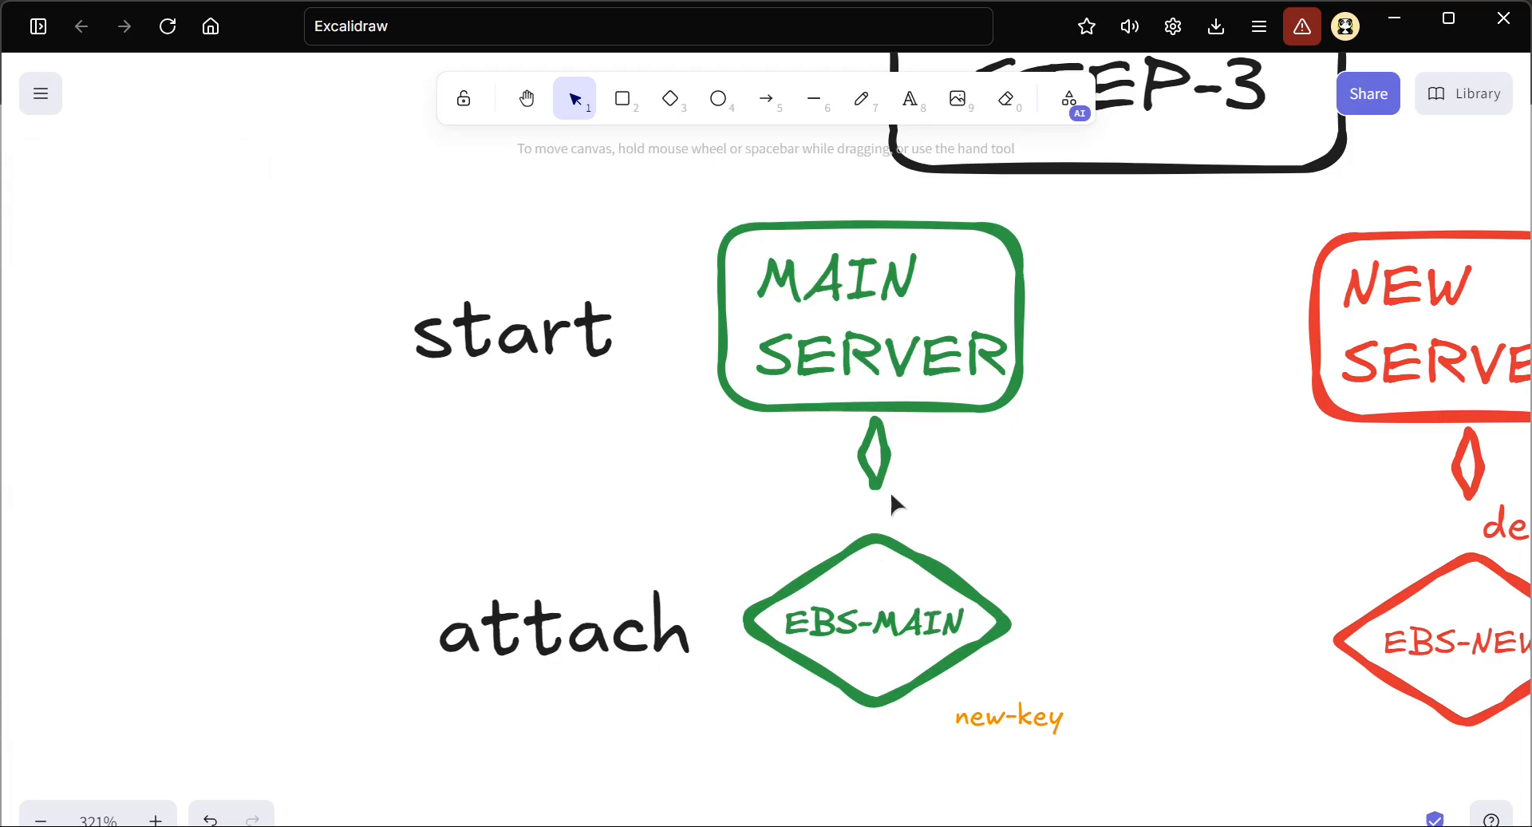
Add a red "stop" label beside STEP-3's NEW SERVER, above the unmount label, and scale it down to about the size of unmount
scroll(927, 418, right, 1)
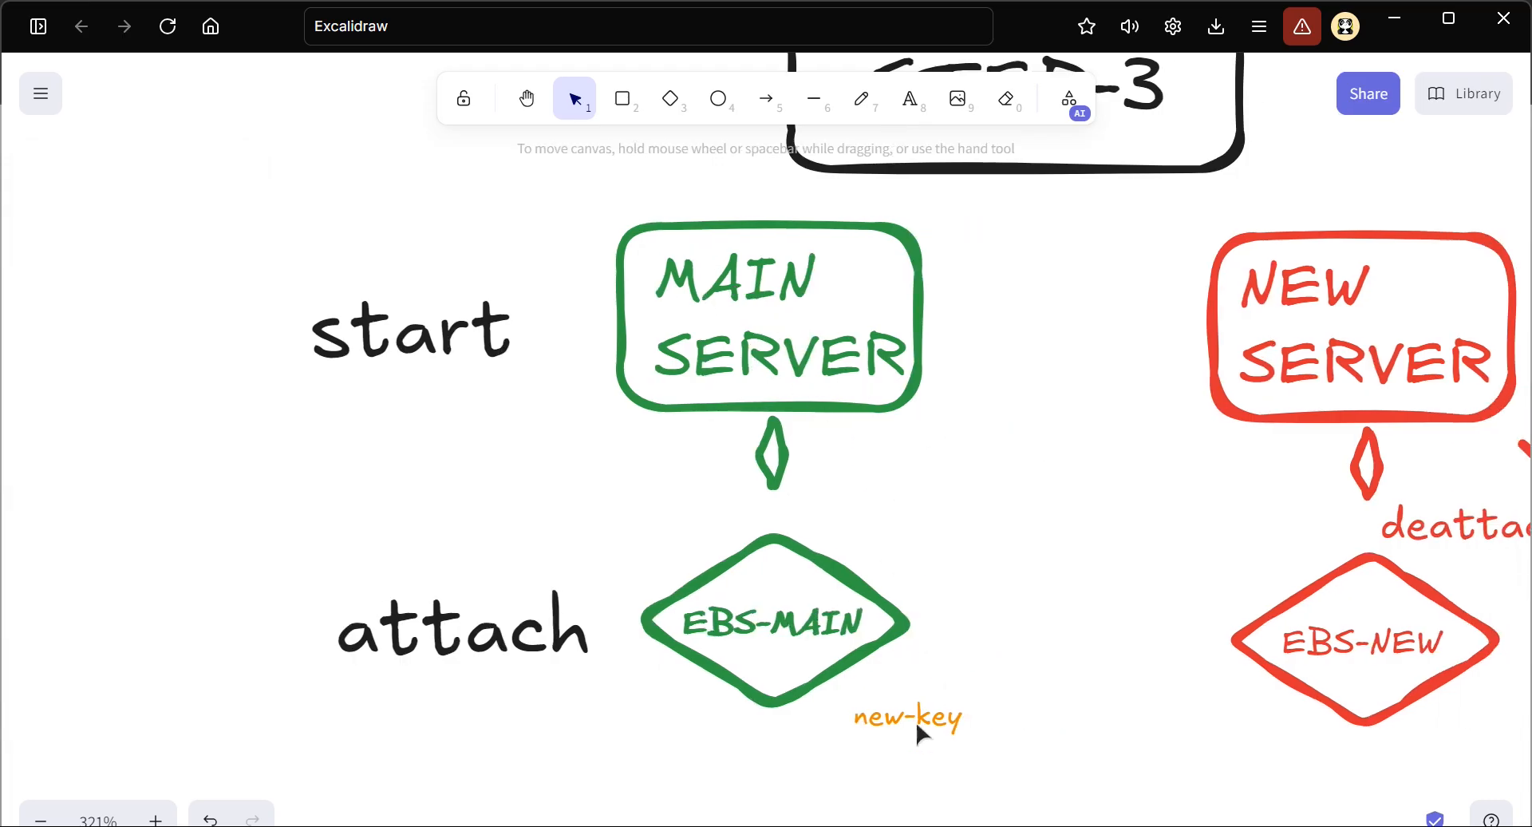
scroll(917, 726, up, 3)
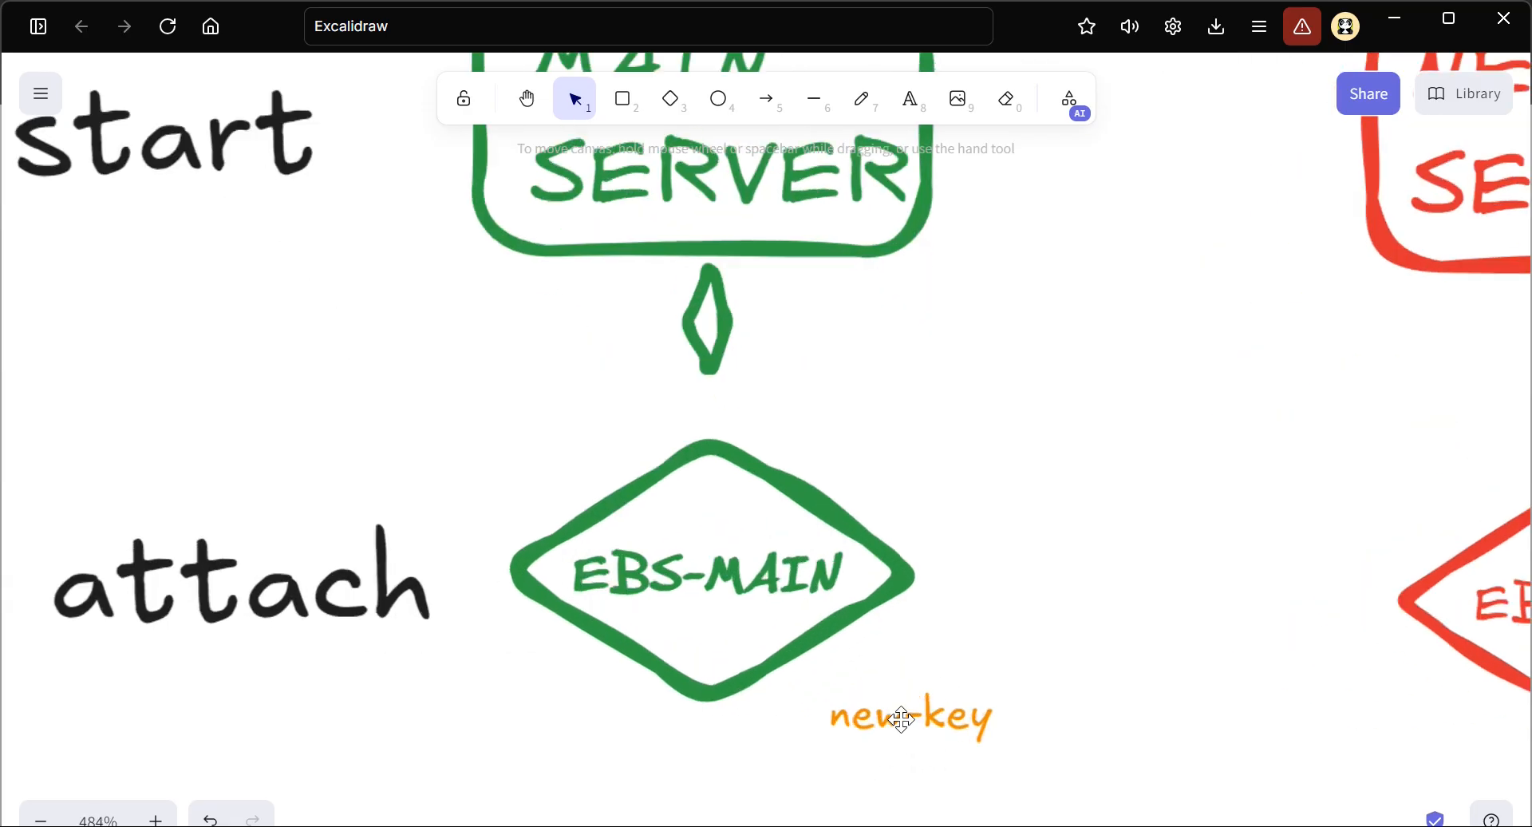
scroll(905, 617, down, 2)
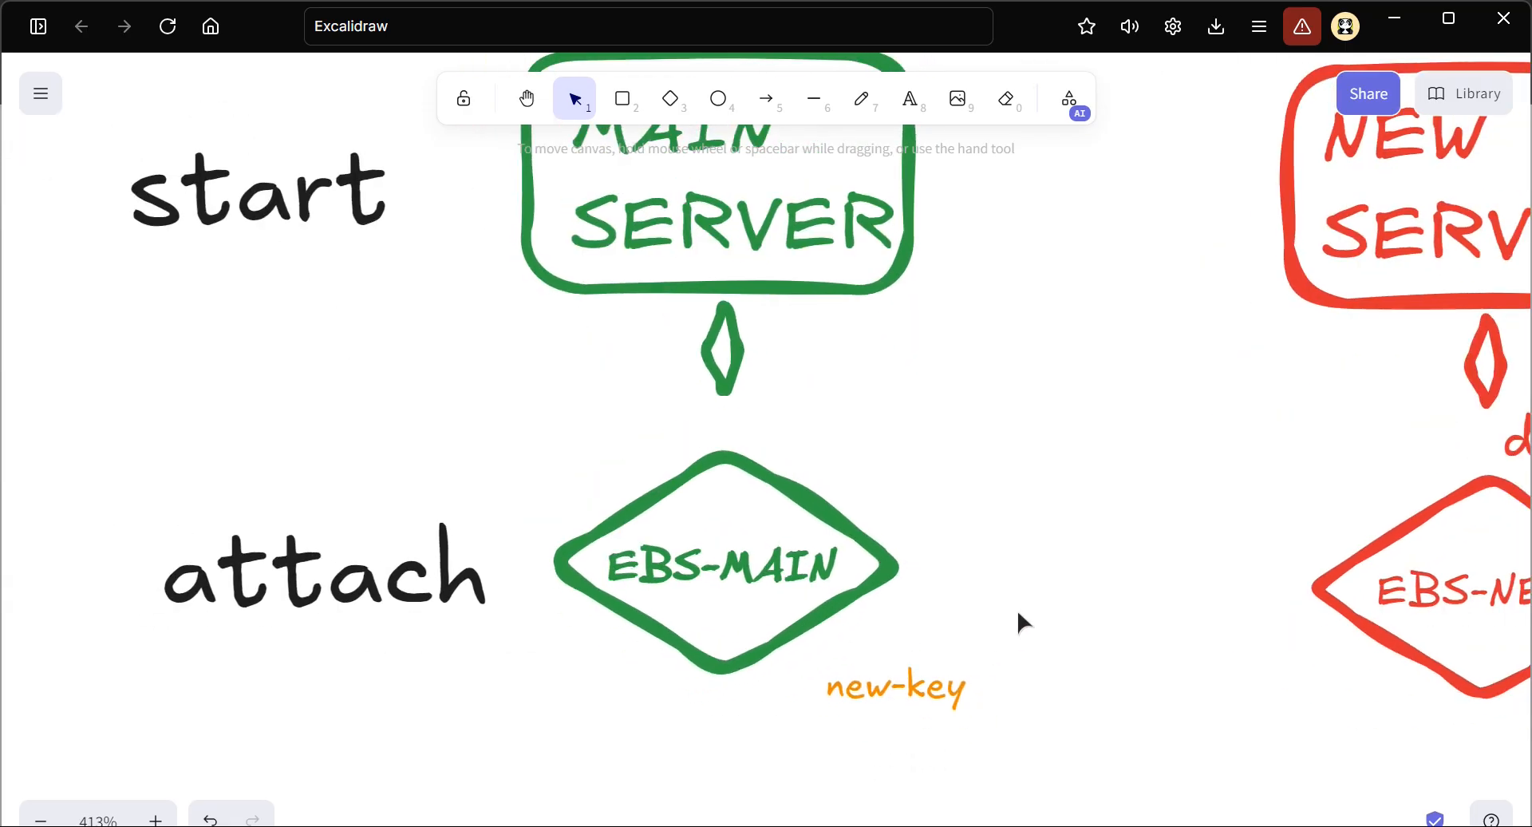
scroll(1017, 615, right, 6)
scroll(1090, 435, right, 1)
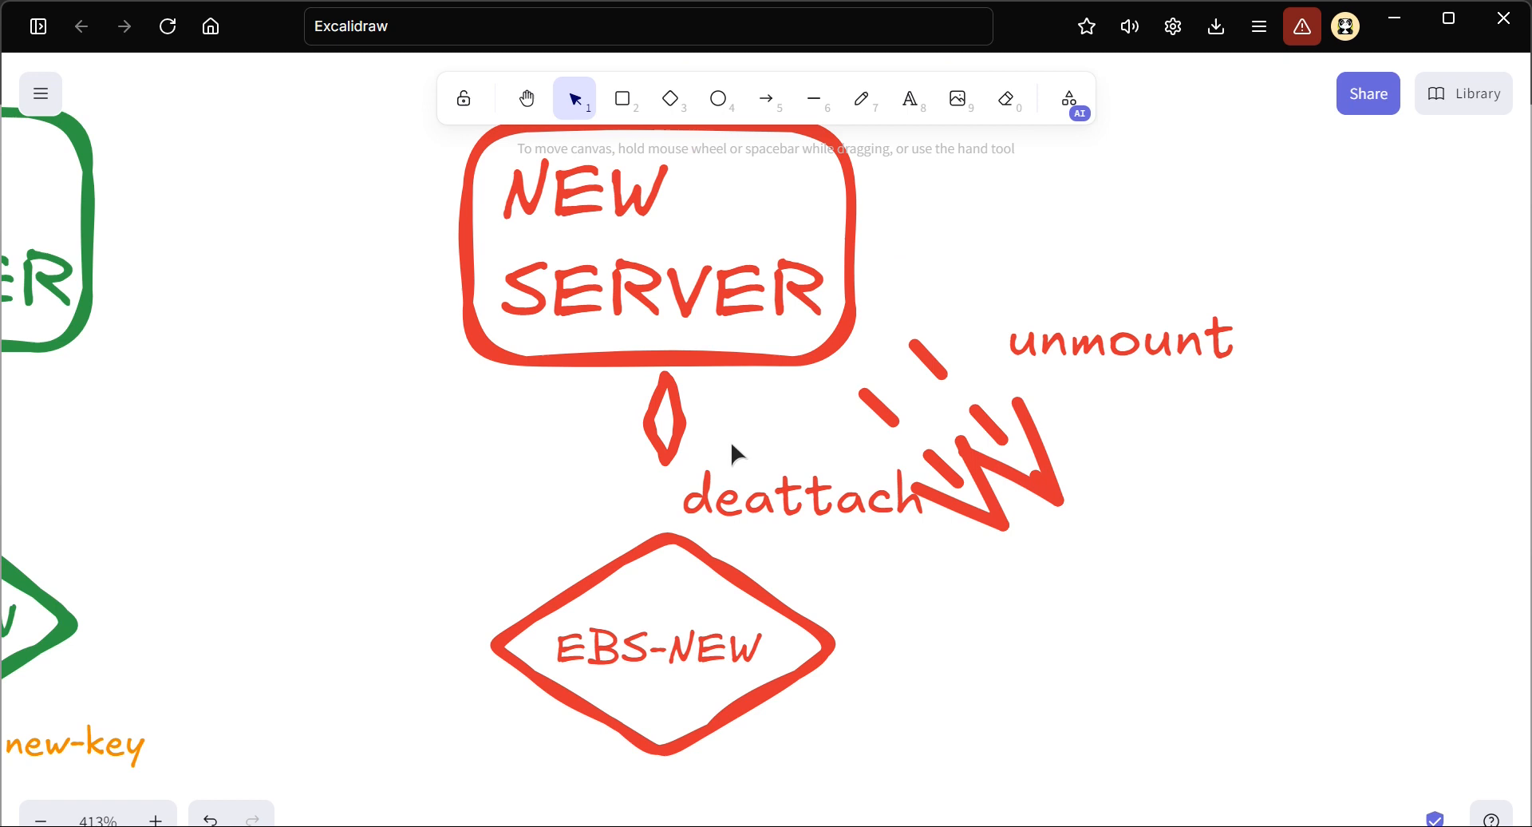
scroll(730, 440, left, 4)
scroll(908, 541, right, 6)
scroll(798, 383, up, 2)
click(912, 104)
click(810, 236)
text(Stop)
key(Escape)
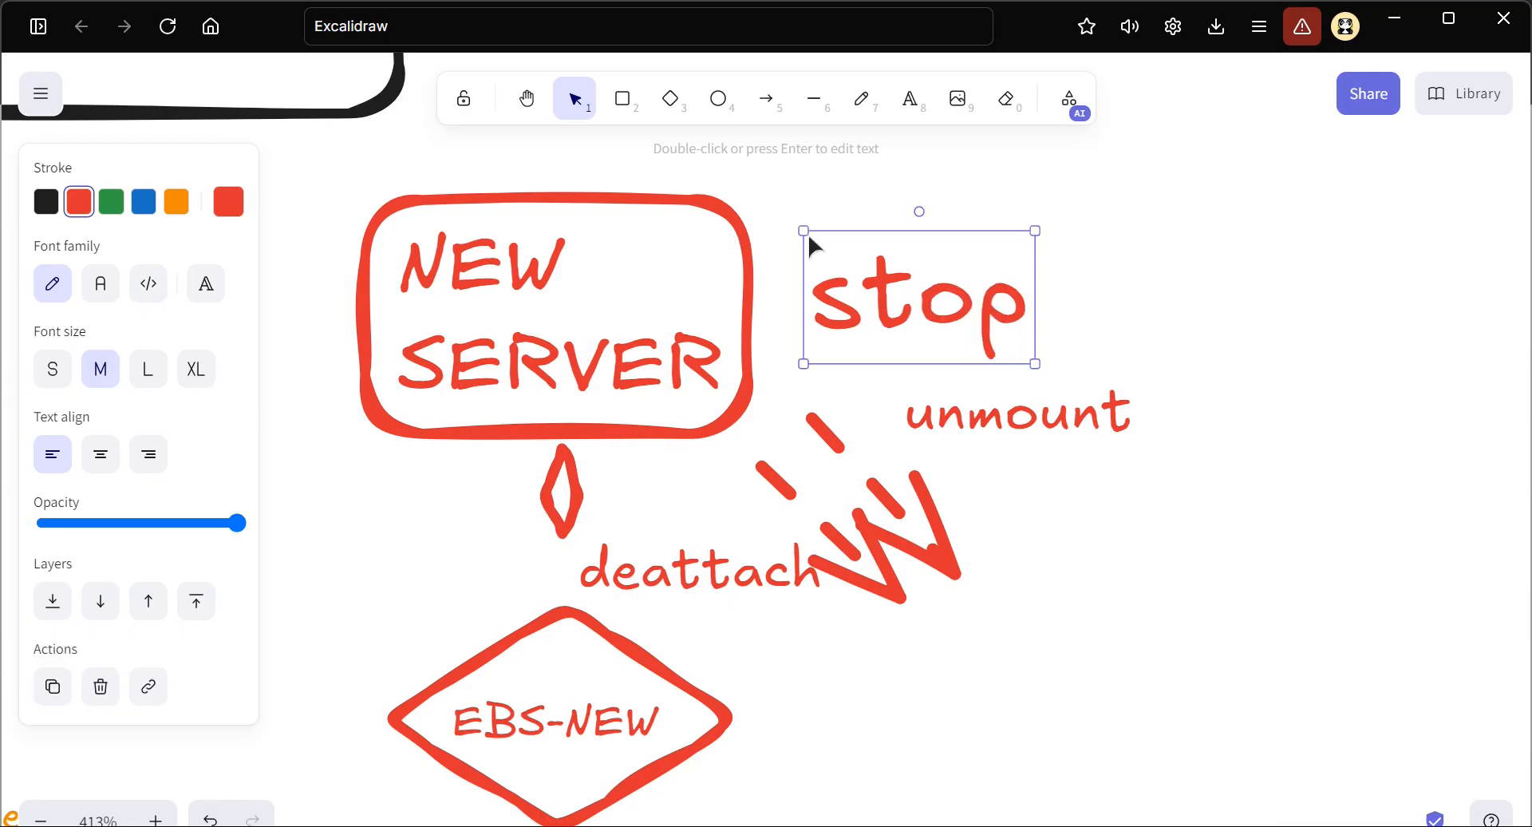
drag(826, 251, 856, 288)
click(414, 516)
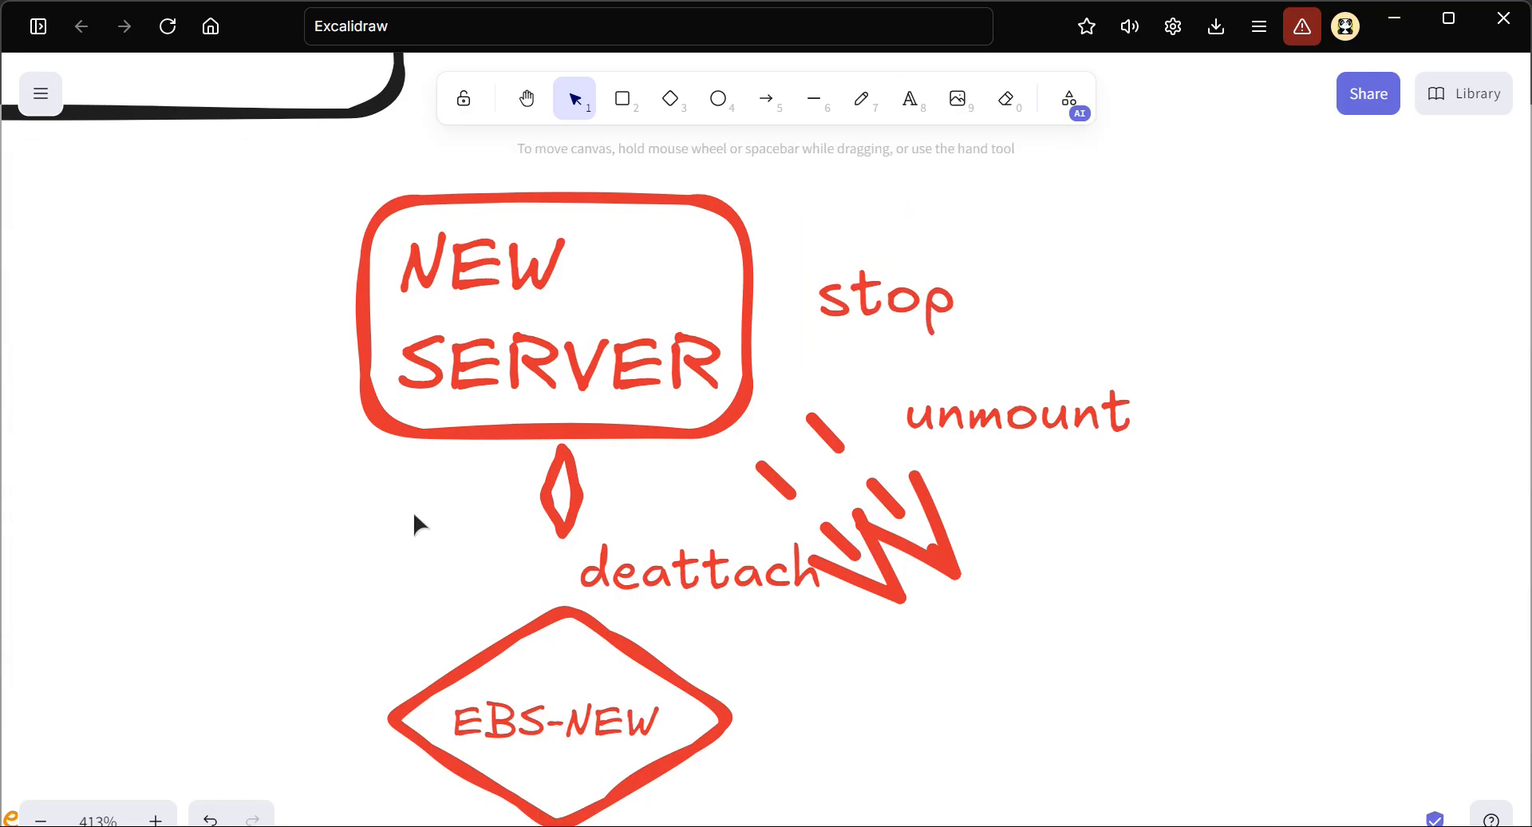
Review the finished STEP-3 diagram, and look back over the STEP-2 and STEP-1 diagrams
scroll(413, 511, down, 5)
scroll(376, 479, left, 2)
scroll(490, 436, left, 3)
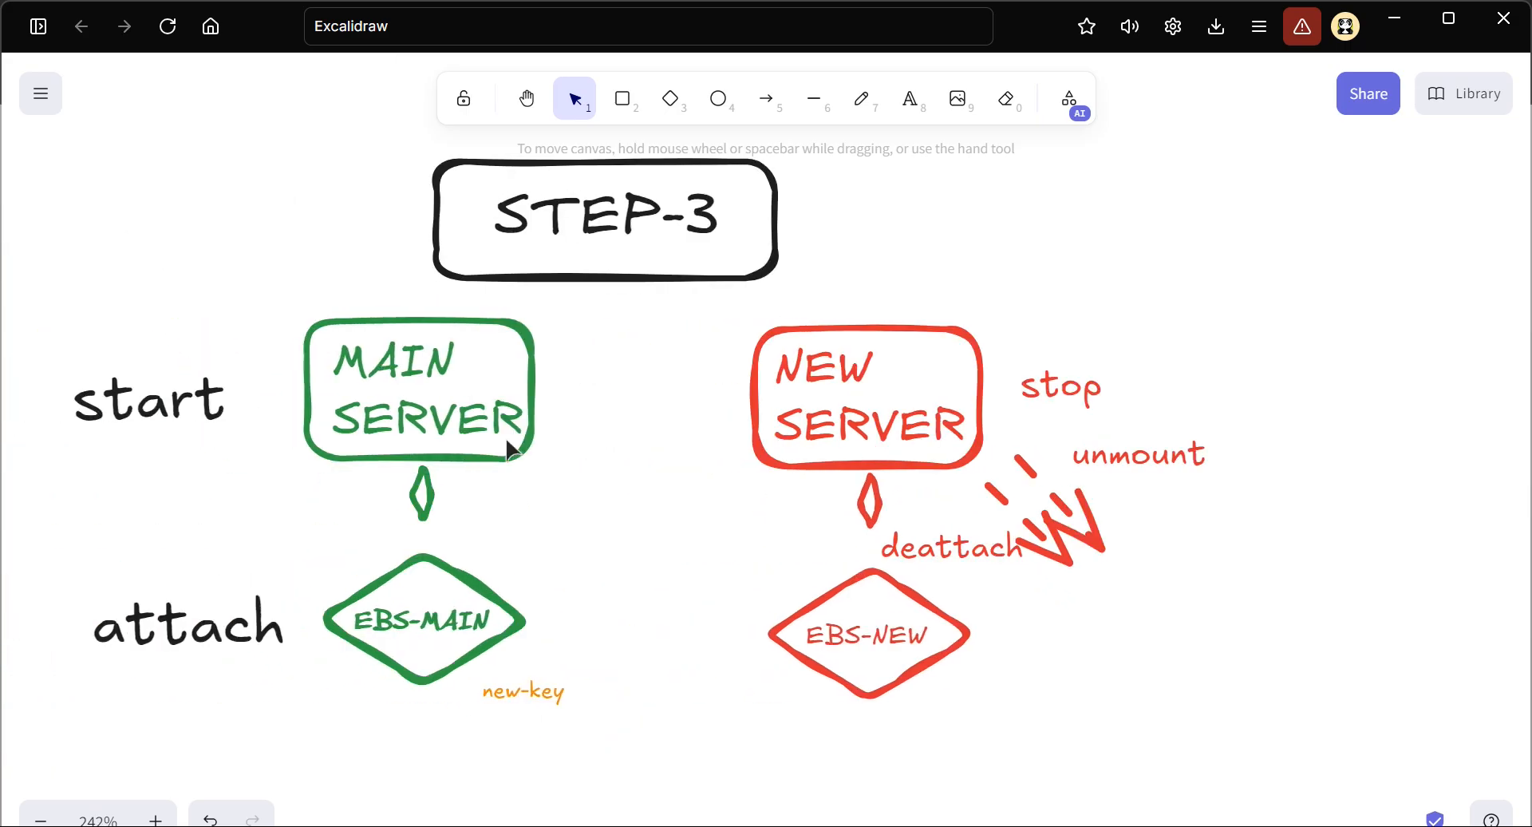
scroll(696, 367, up, 7)
scroll(696, 369, up, 15)
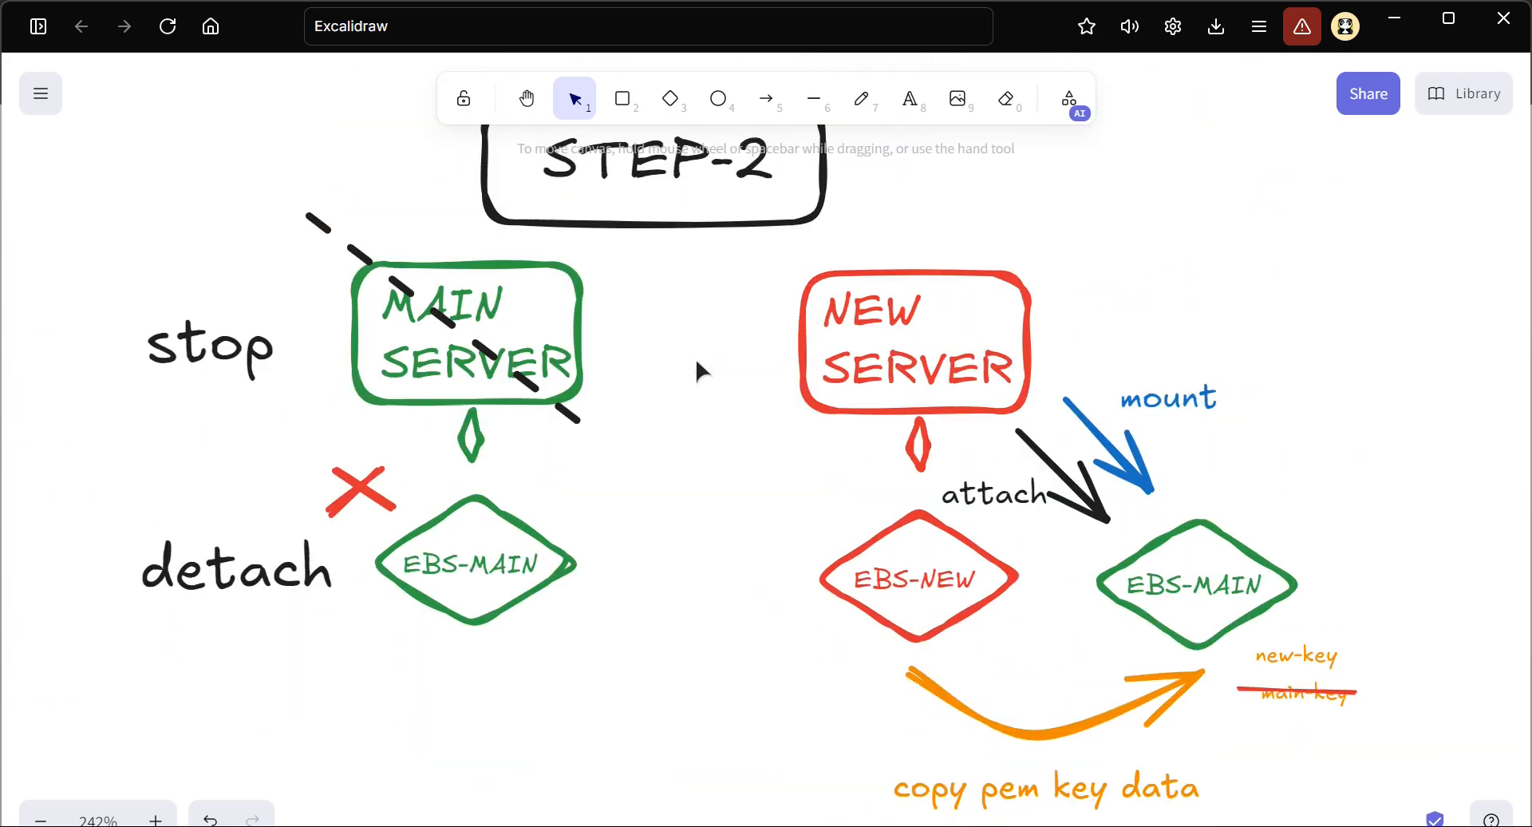
scroll(696, 369, up, 3)
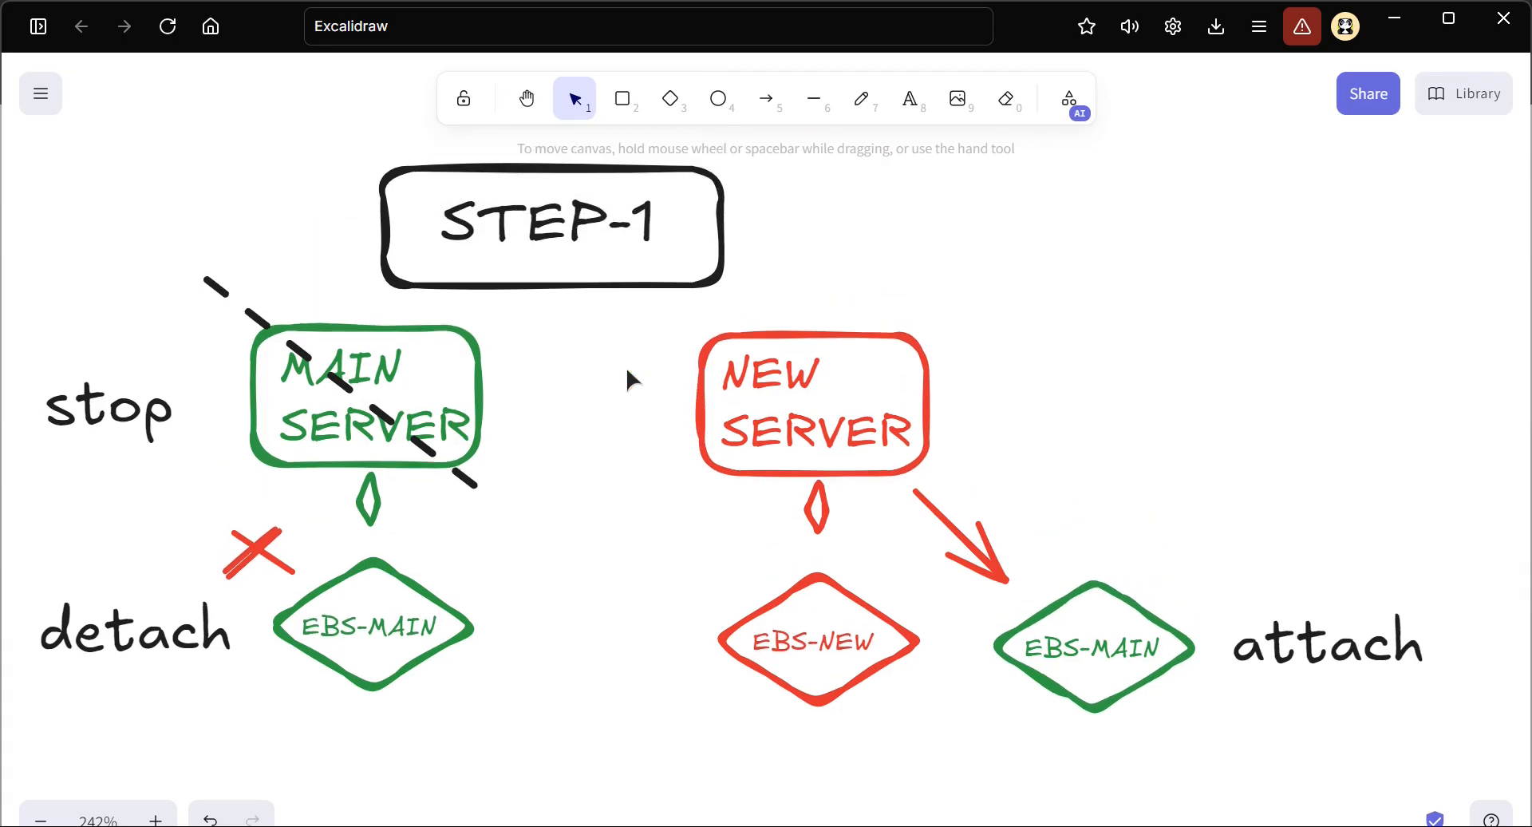
scroll(520, 404, up, 2)
scroll(572, 377, left, 3)
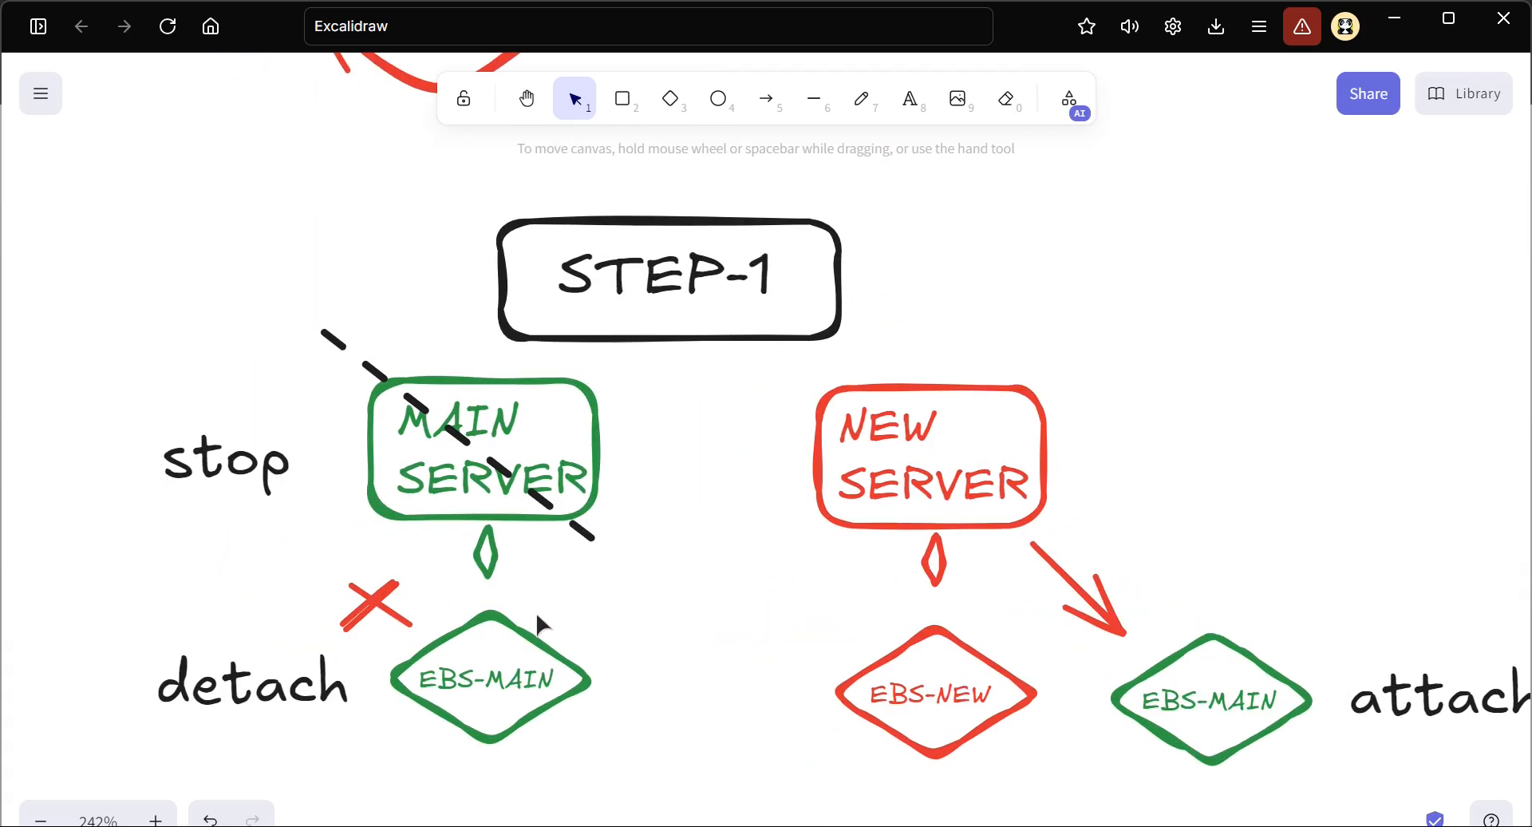
scroll(535, 611, down, 2)
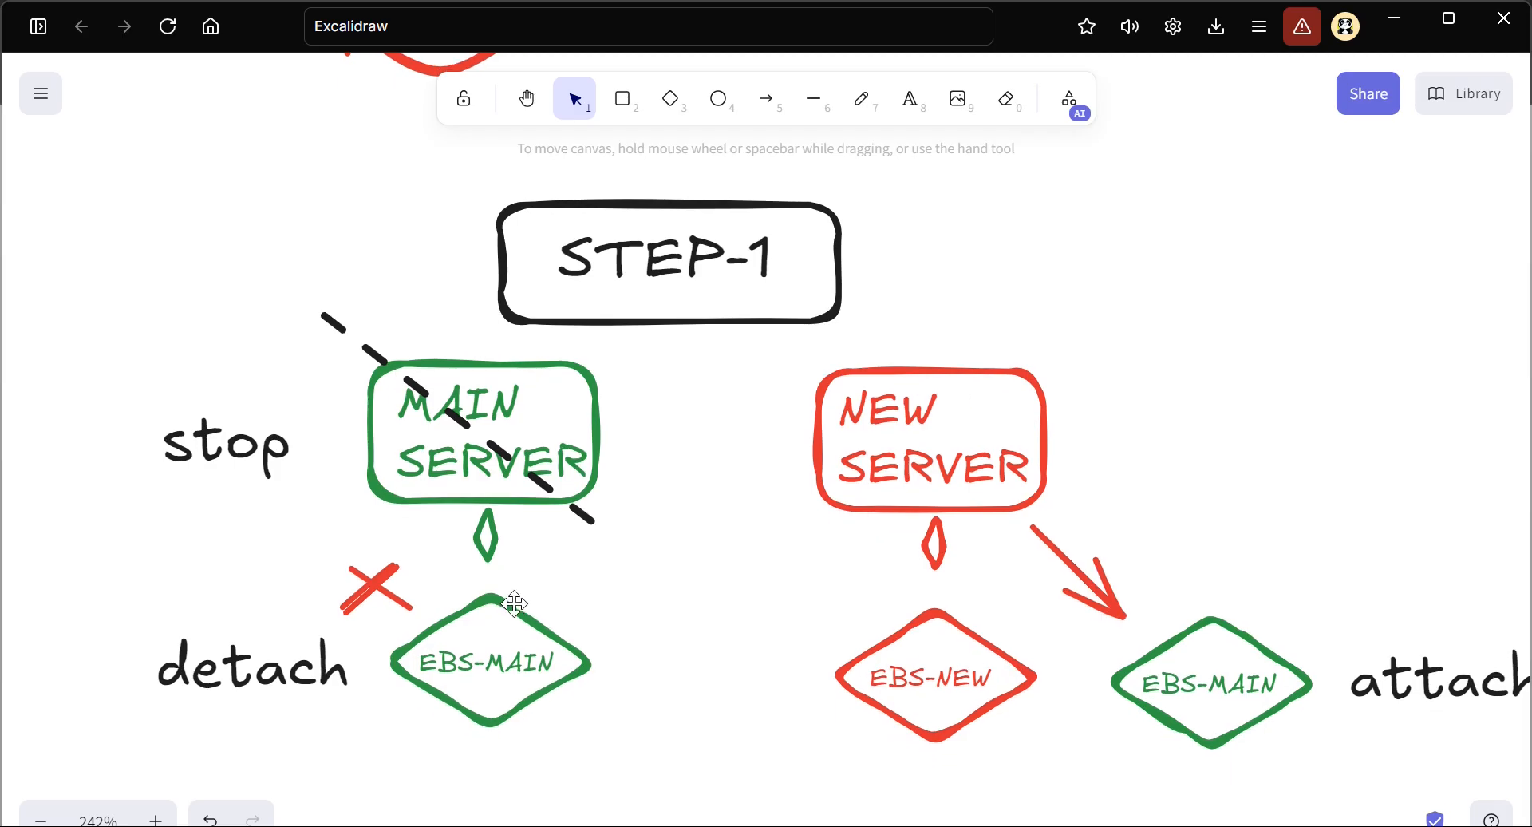
Switch to the AWS EC2 Instances page in the browser and select only MAIN-SERVER, clearing the NEW-SERVER selection
key(alt+Tab)
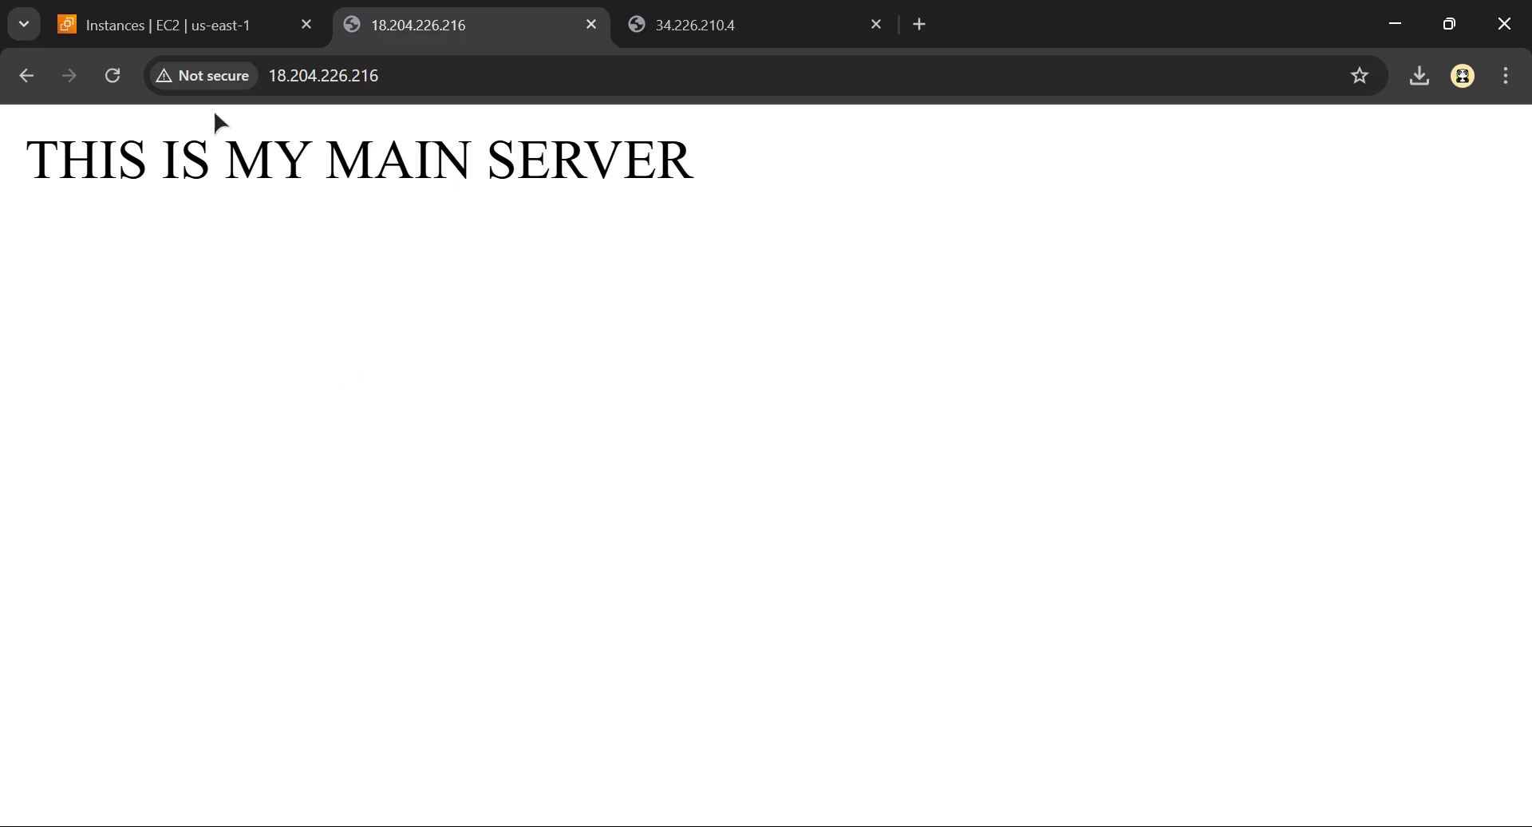
click(199, 36)
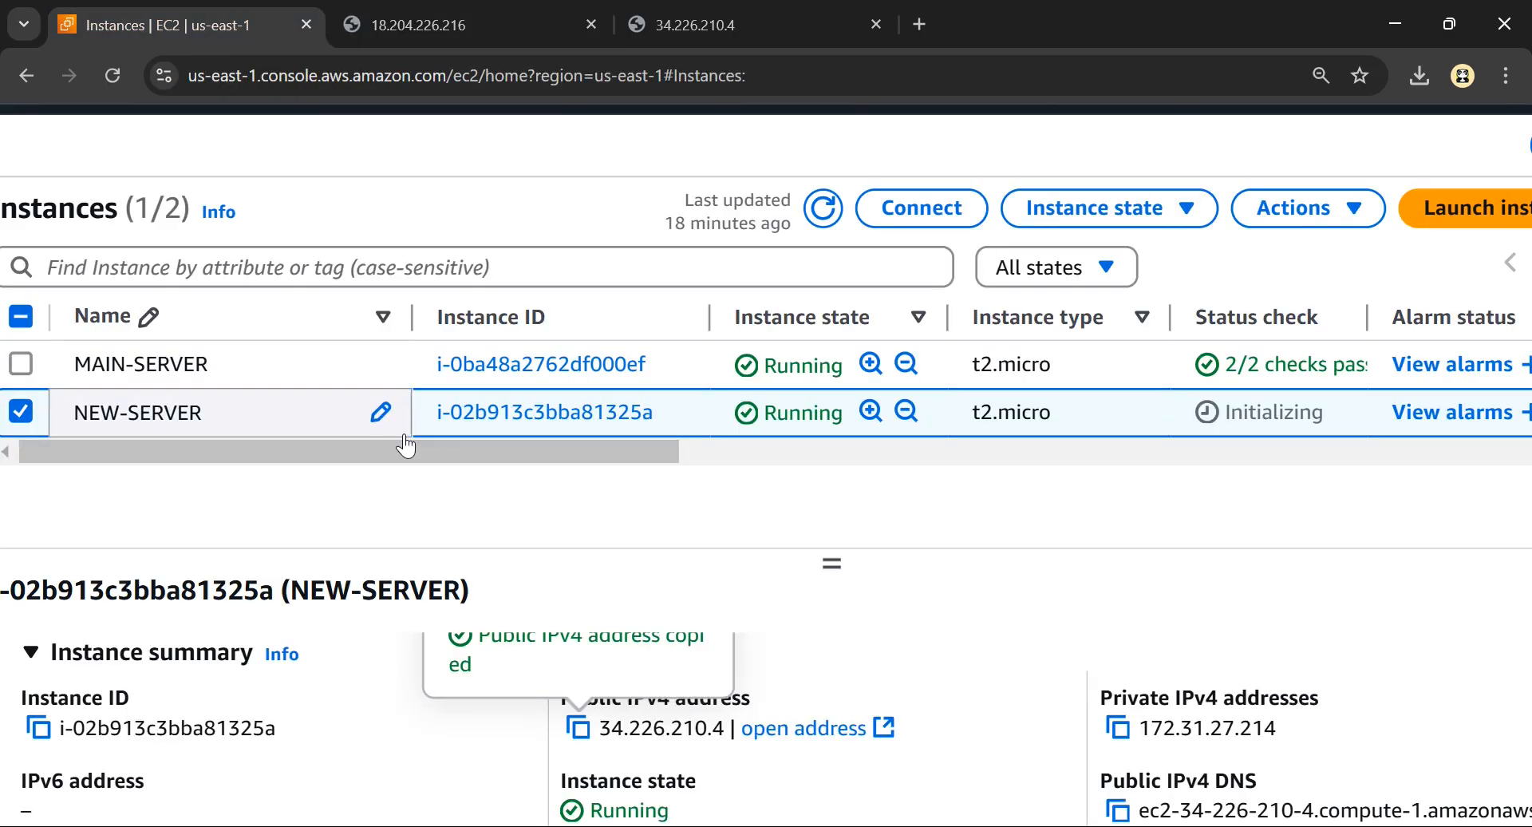
scroll(404, 445, down, 3)
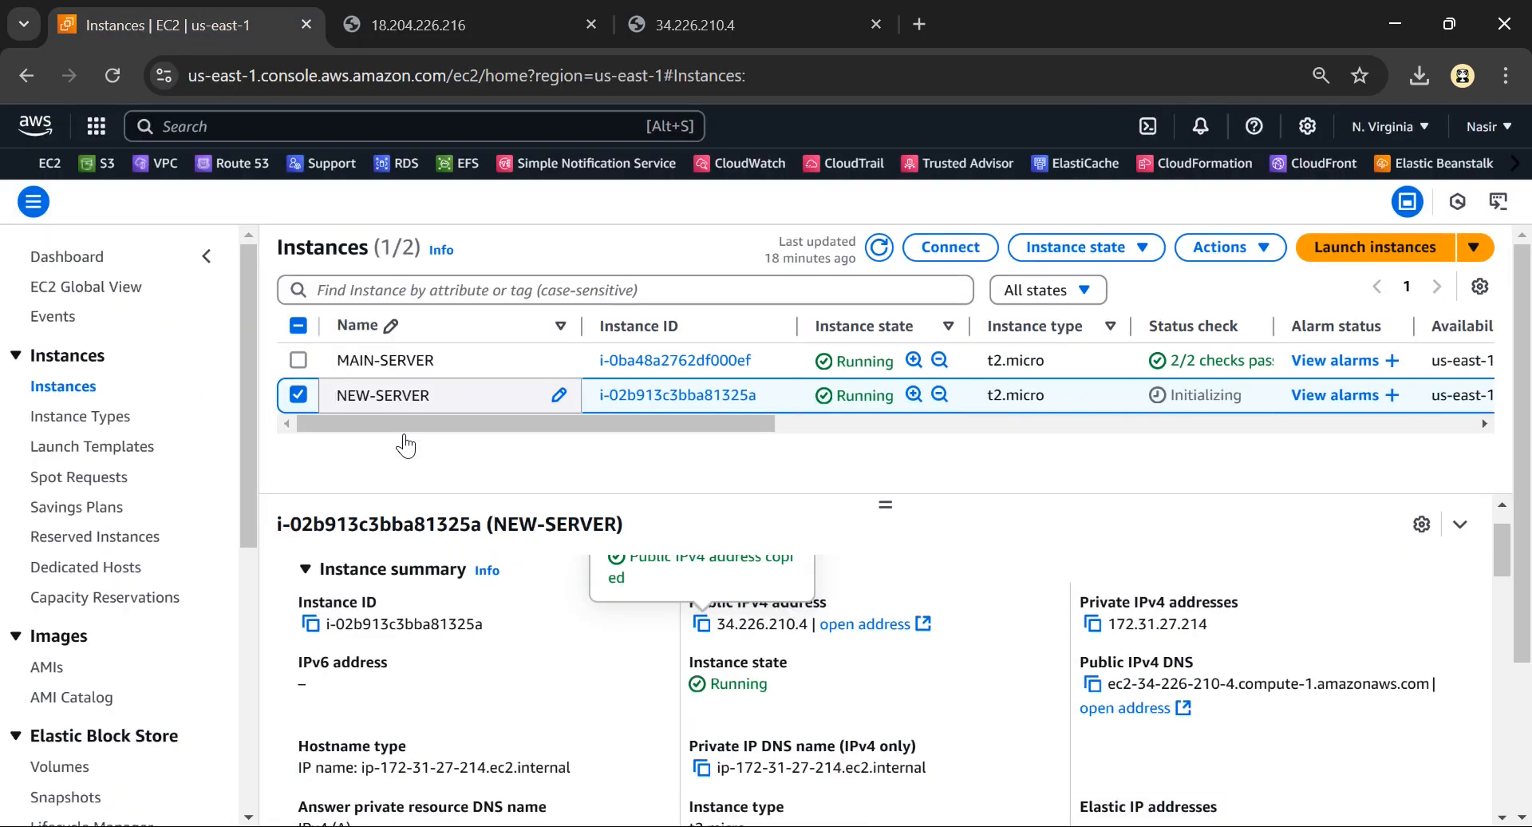
click(298, 394)
scroll(342, 363, up, 3)
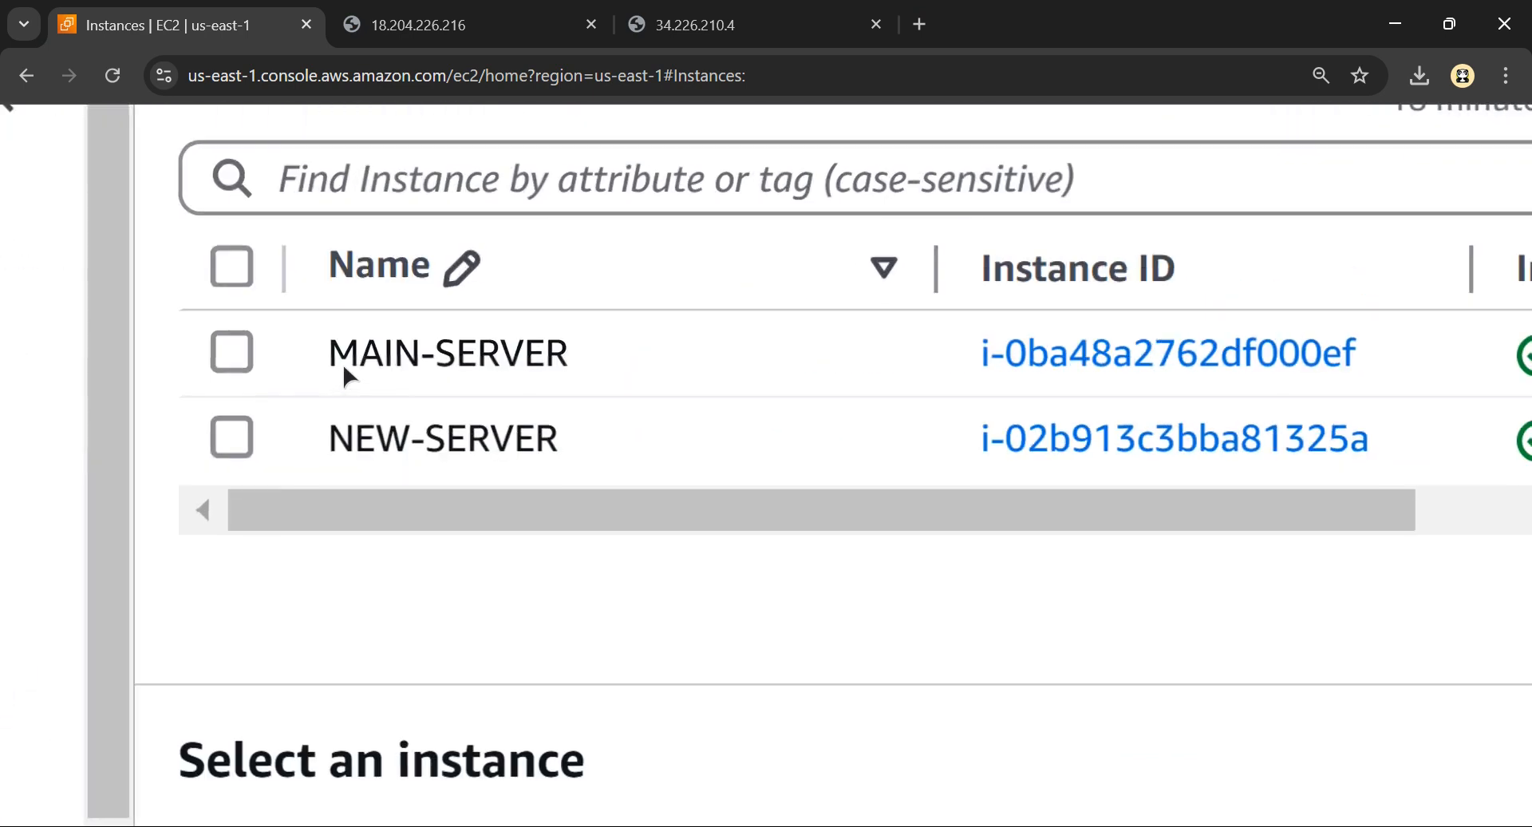
click(411, 375)
scroll(711, 423, down, 4)
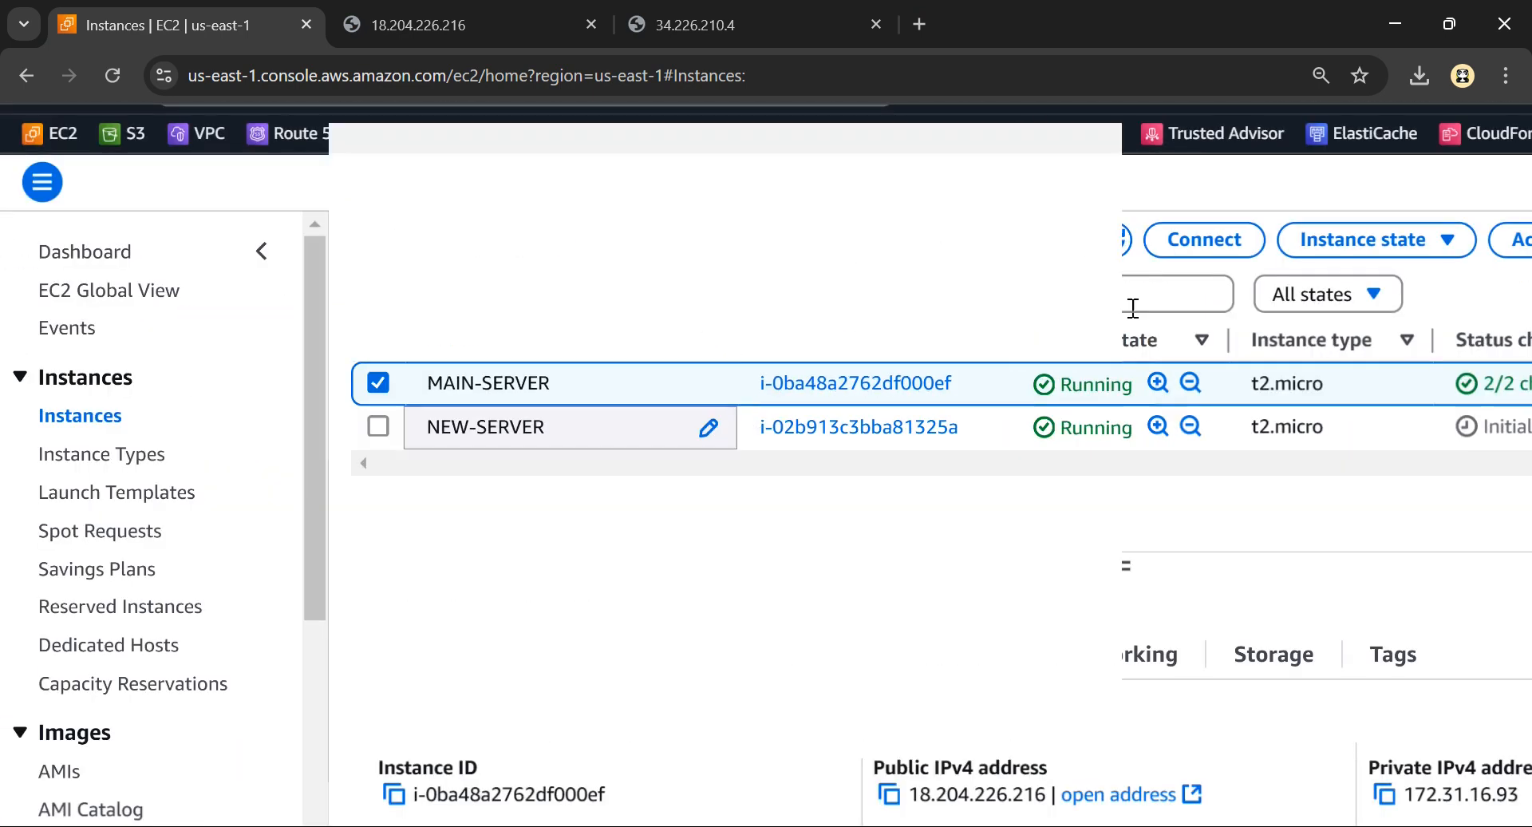
Stop the MAIN-SERVER instance and confirm the stop
click(1218, 260)
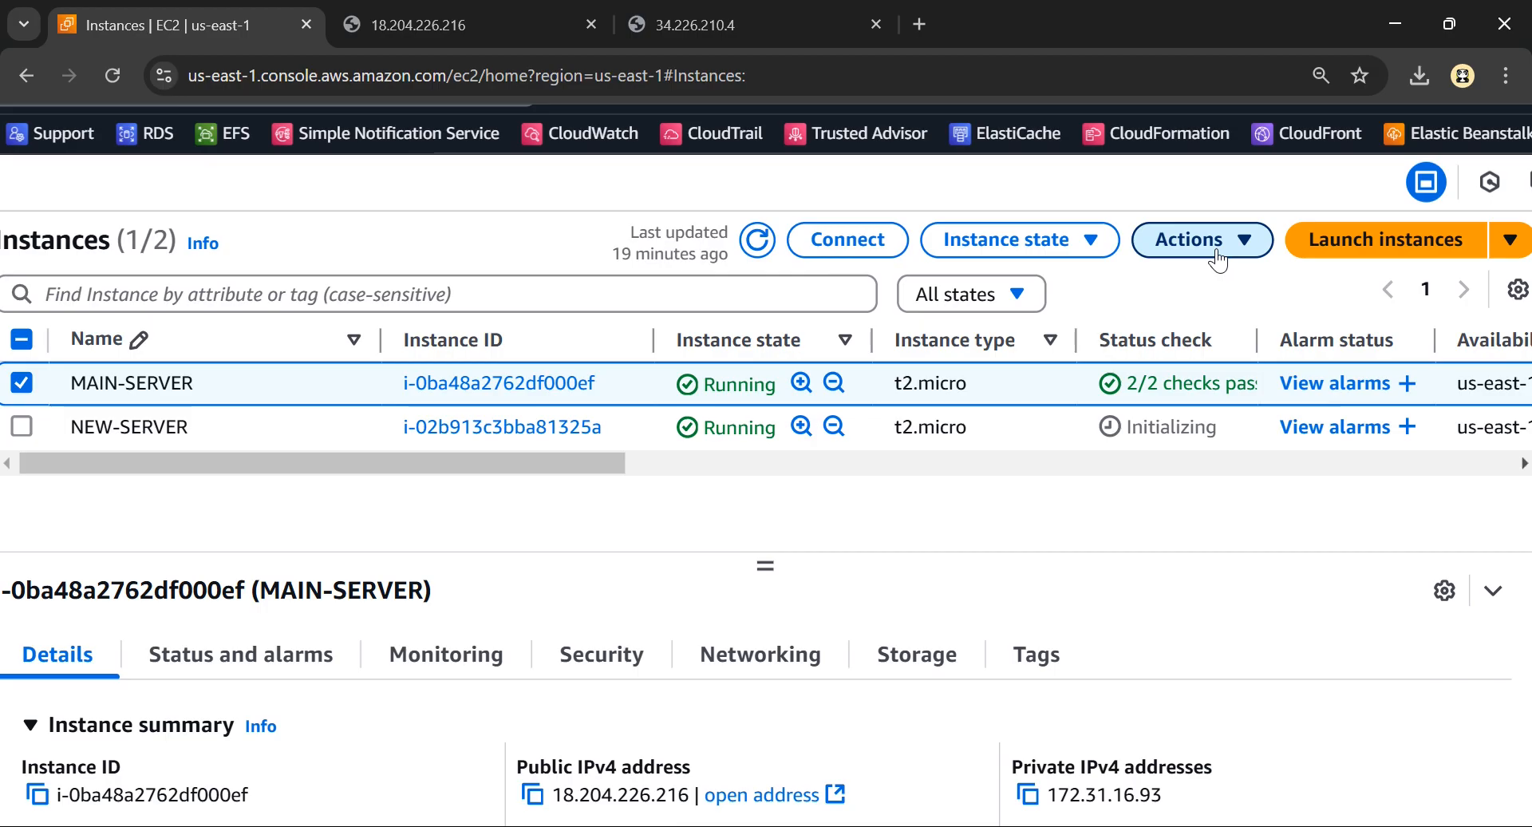
click(1073, 252)
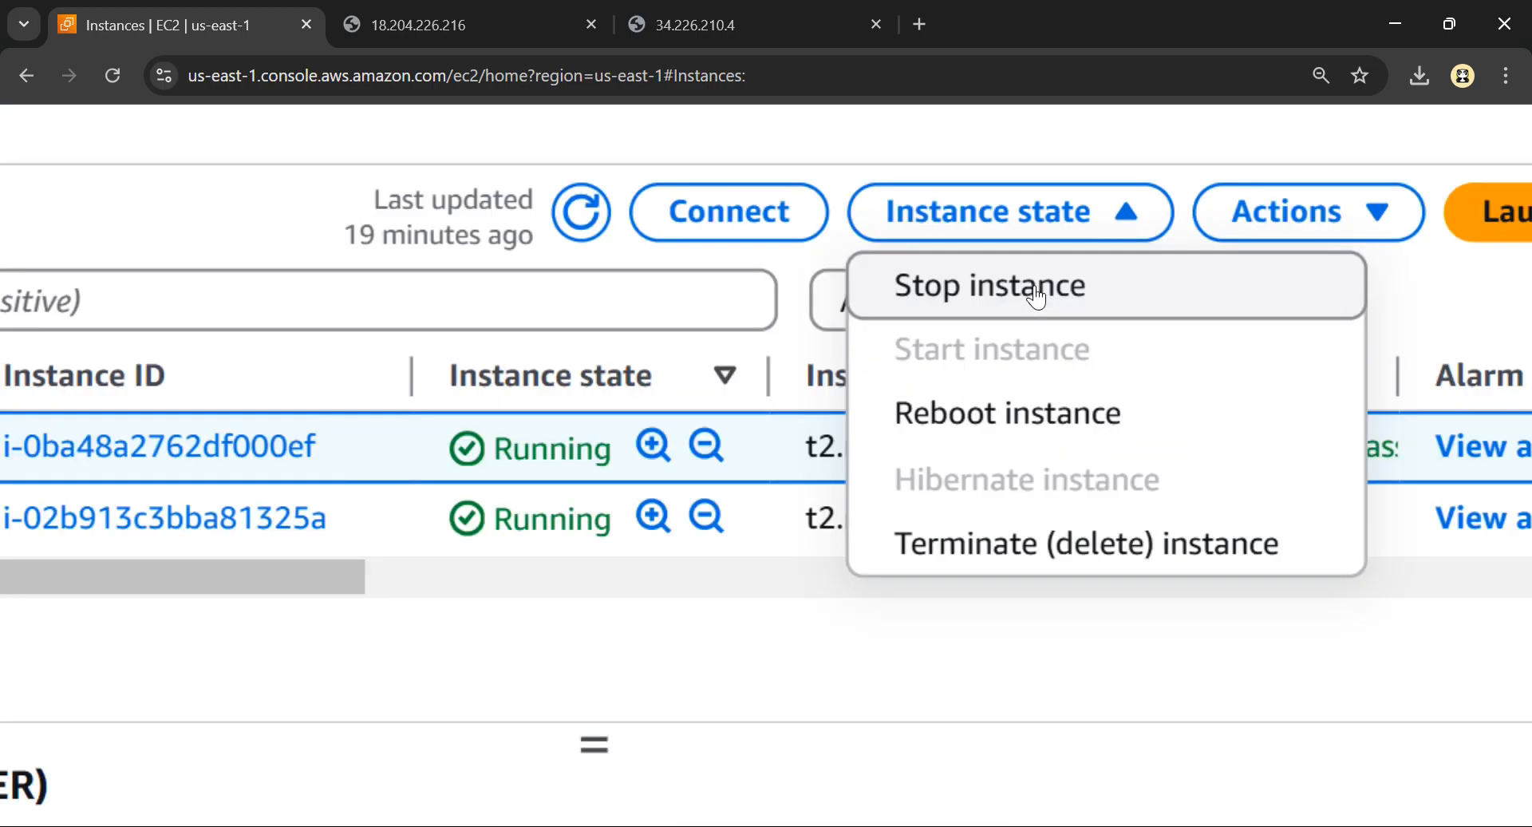
click(1036, 297)
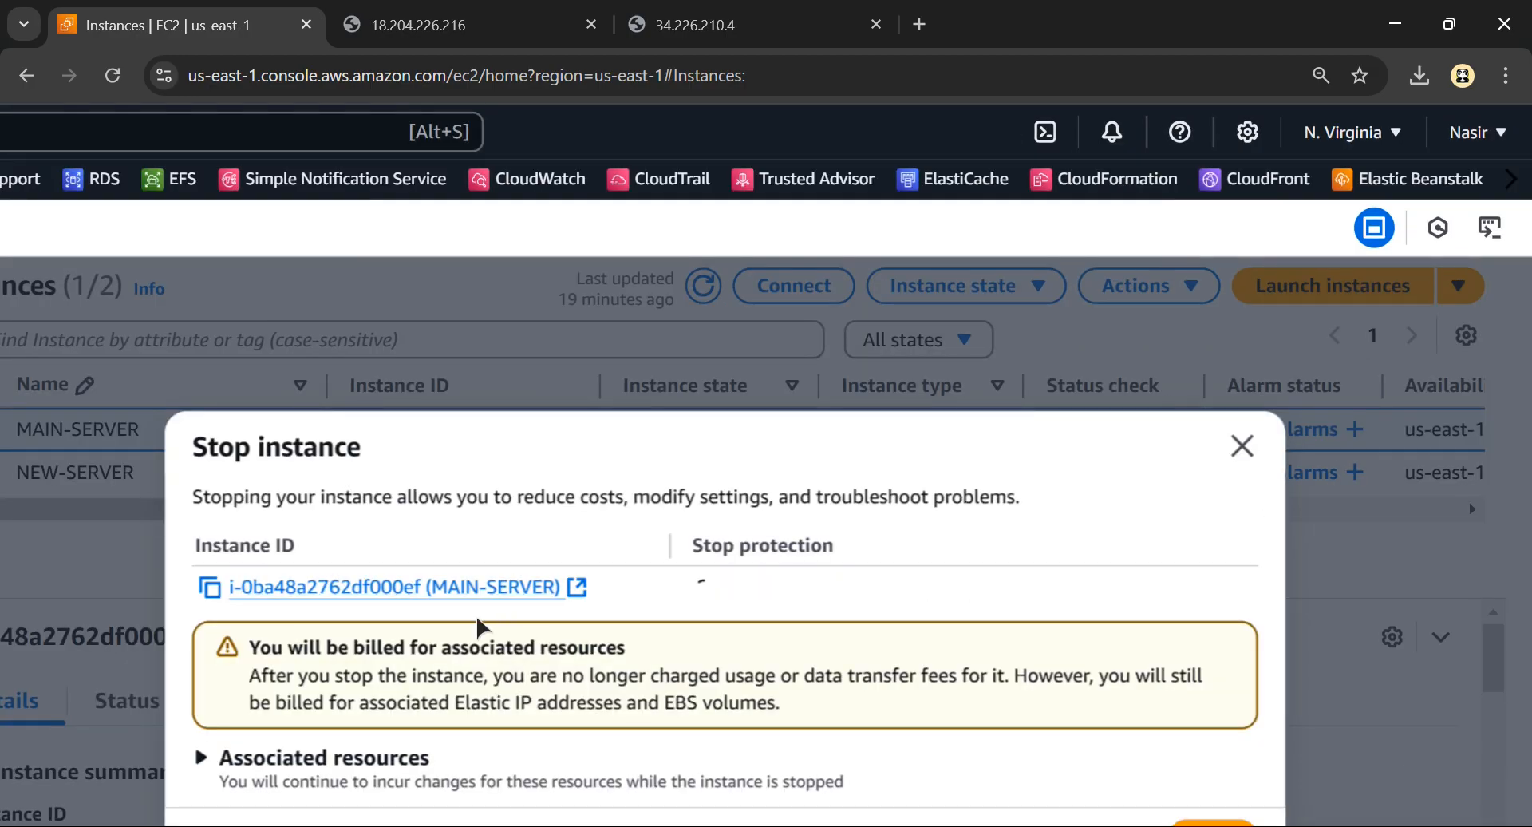
scroll(479, 618, down, 2)
click(1205, 704)
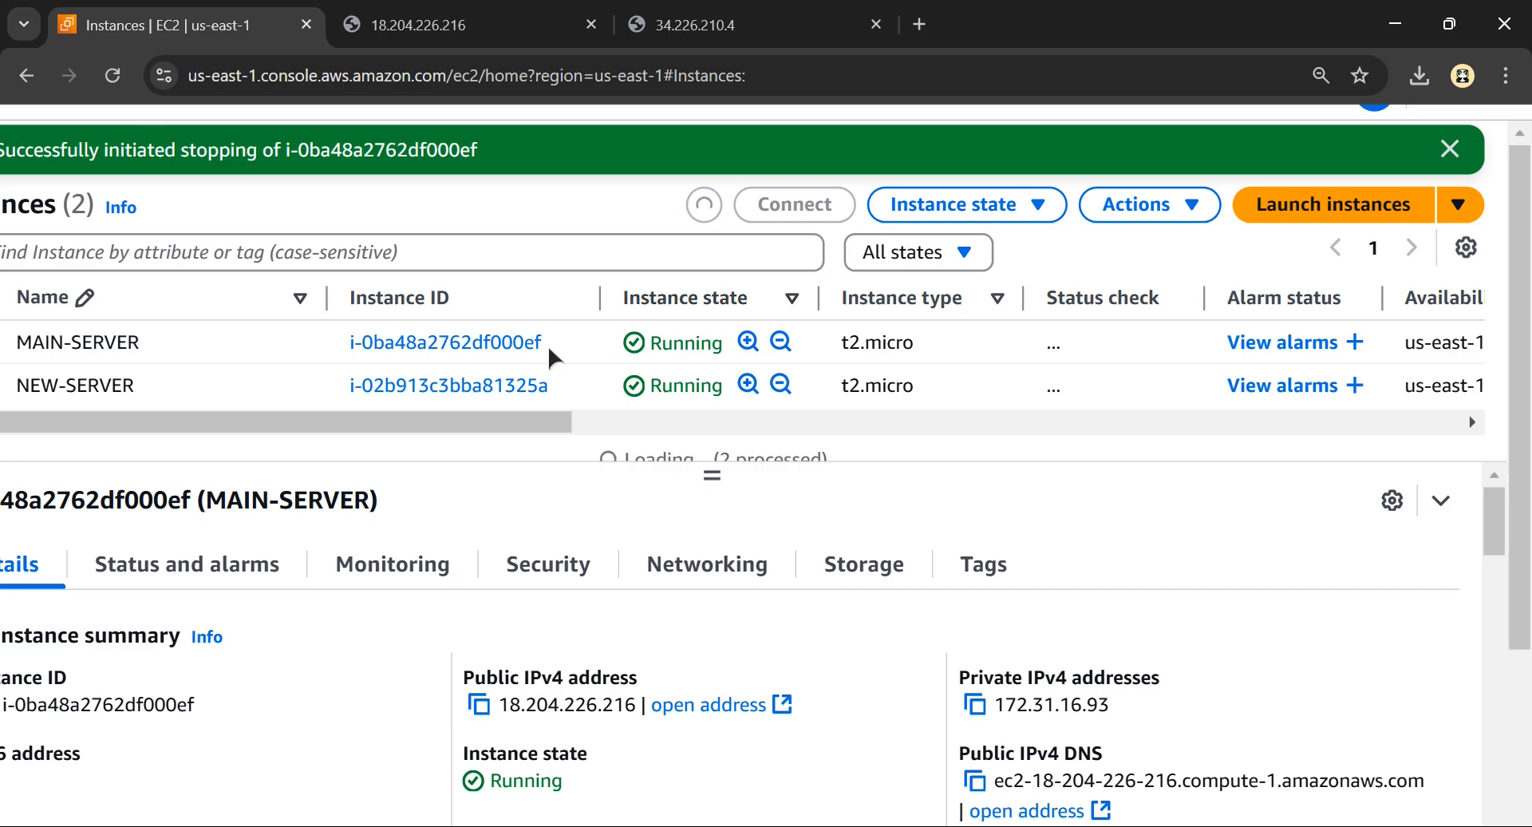
Refresh the instances list repeatedly to check MAIN-SERVER's instance state
scroll(544, 346, left, 1)
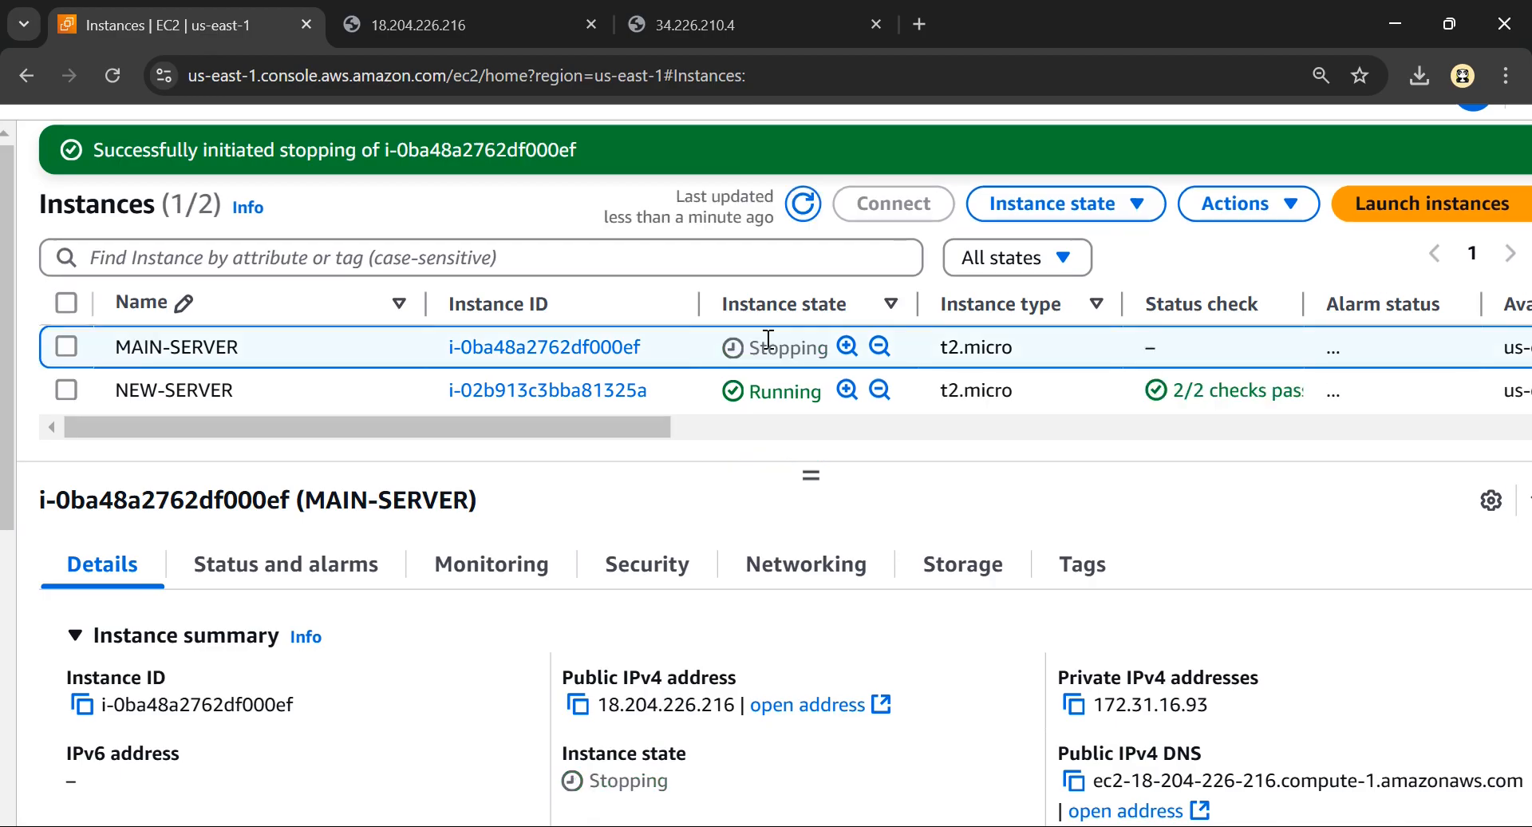
click(796, 205)
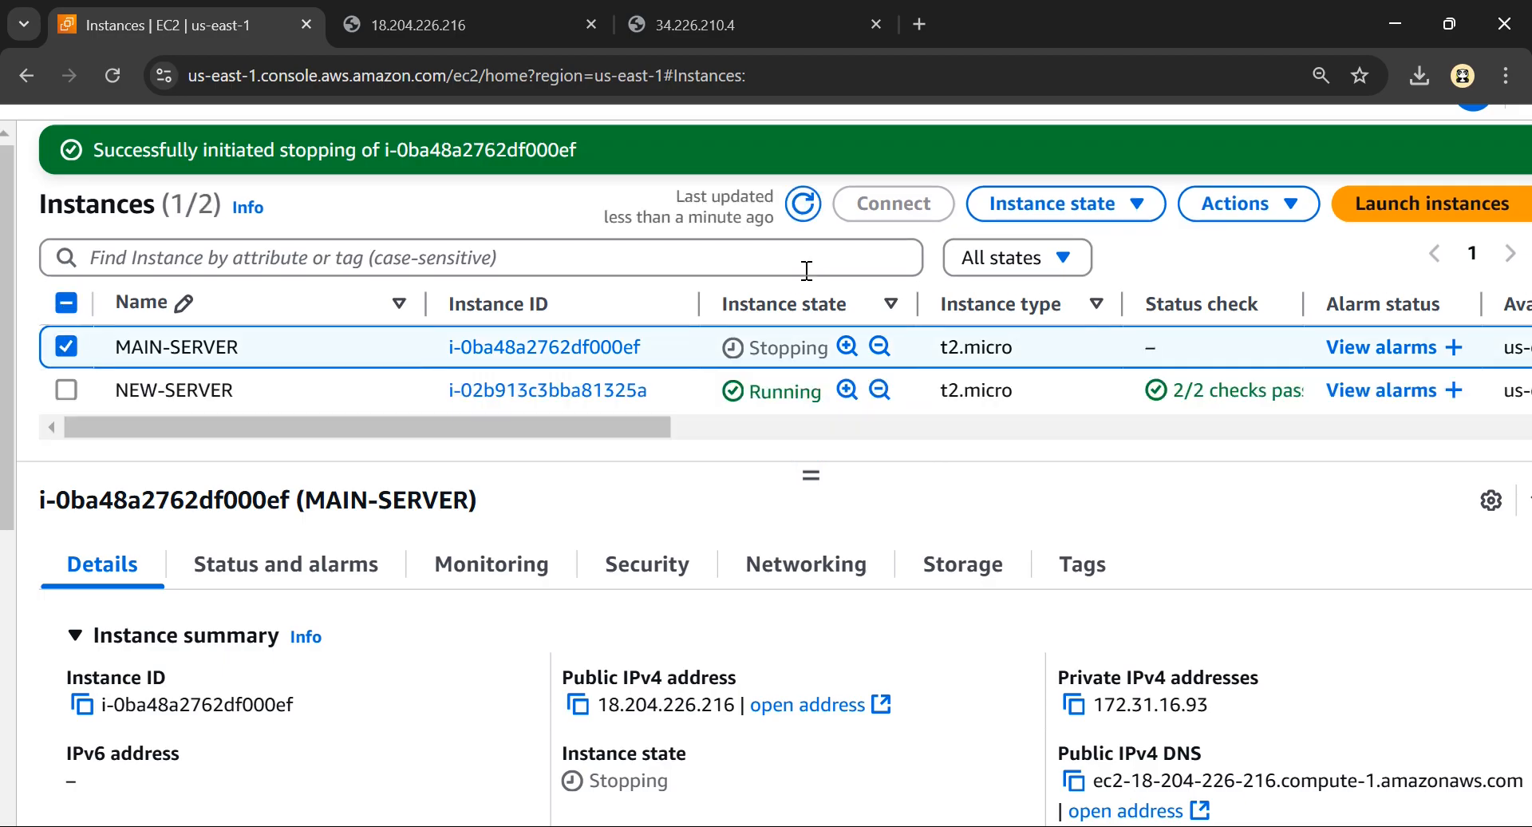
click(804, 206)
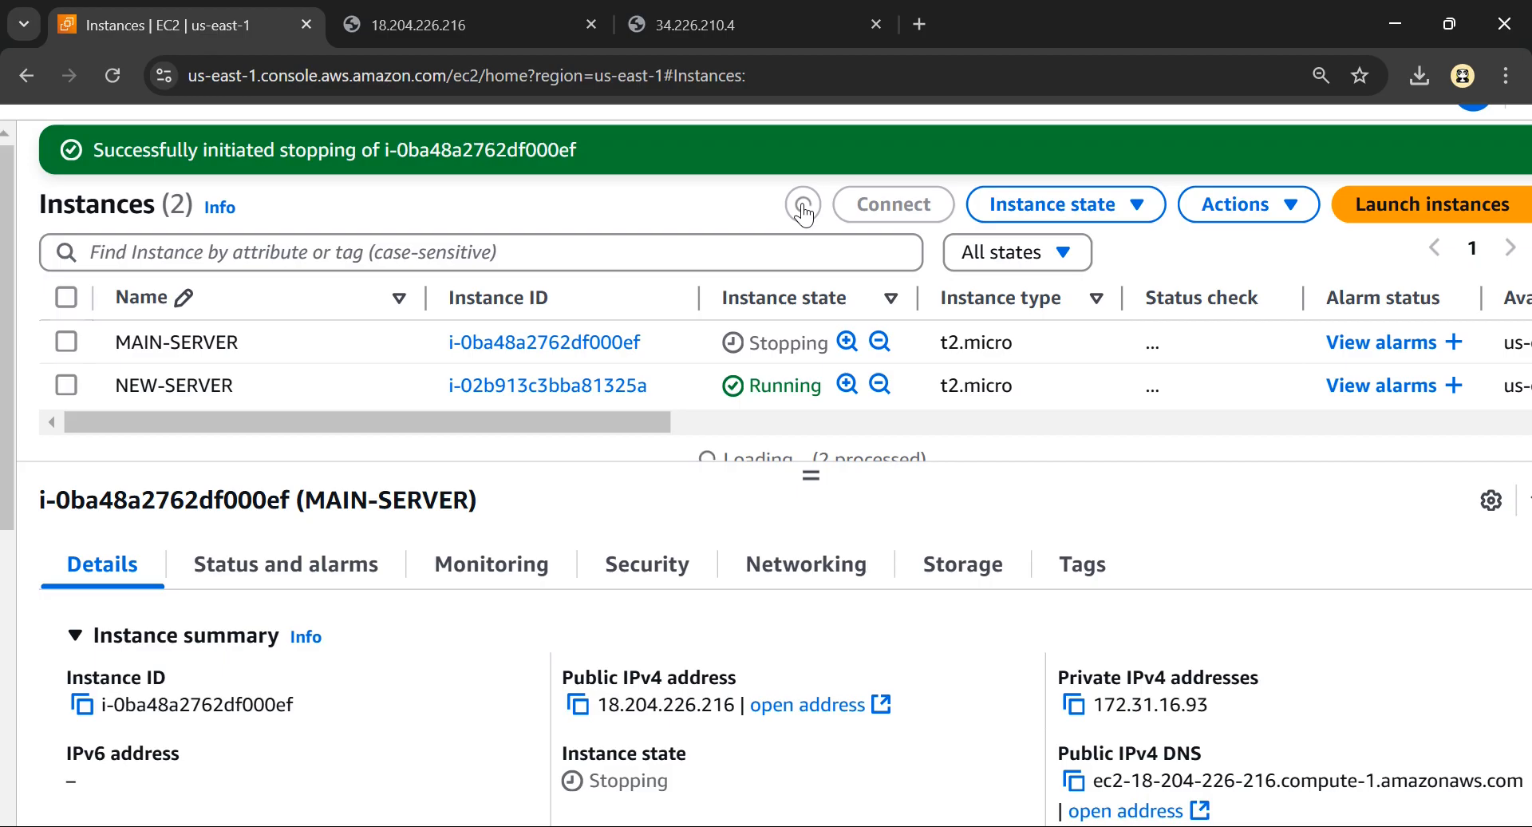
click(804, 209)
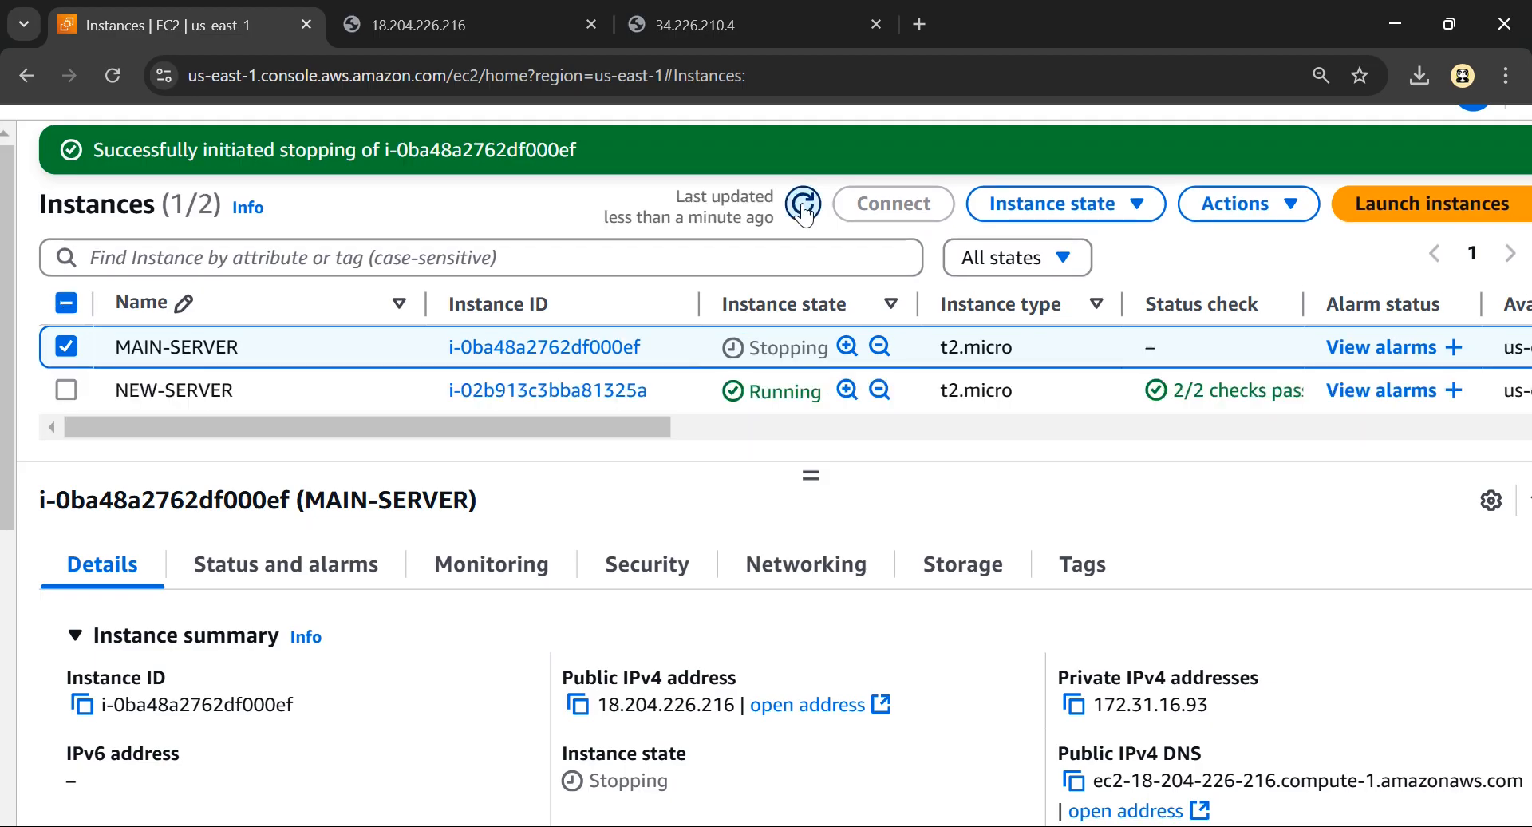
click(804, 210)
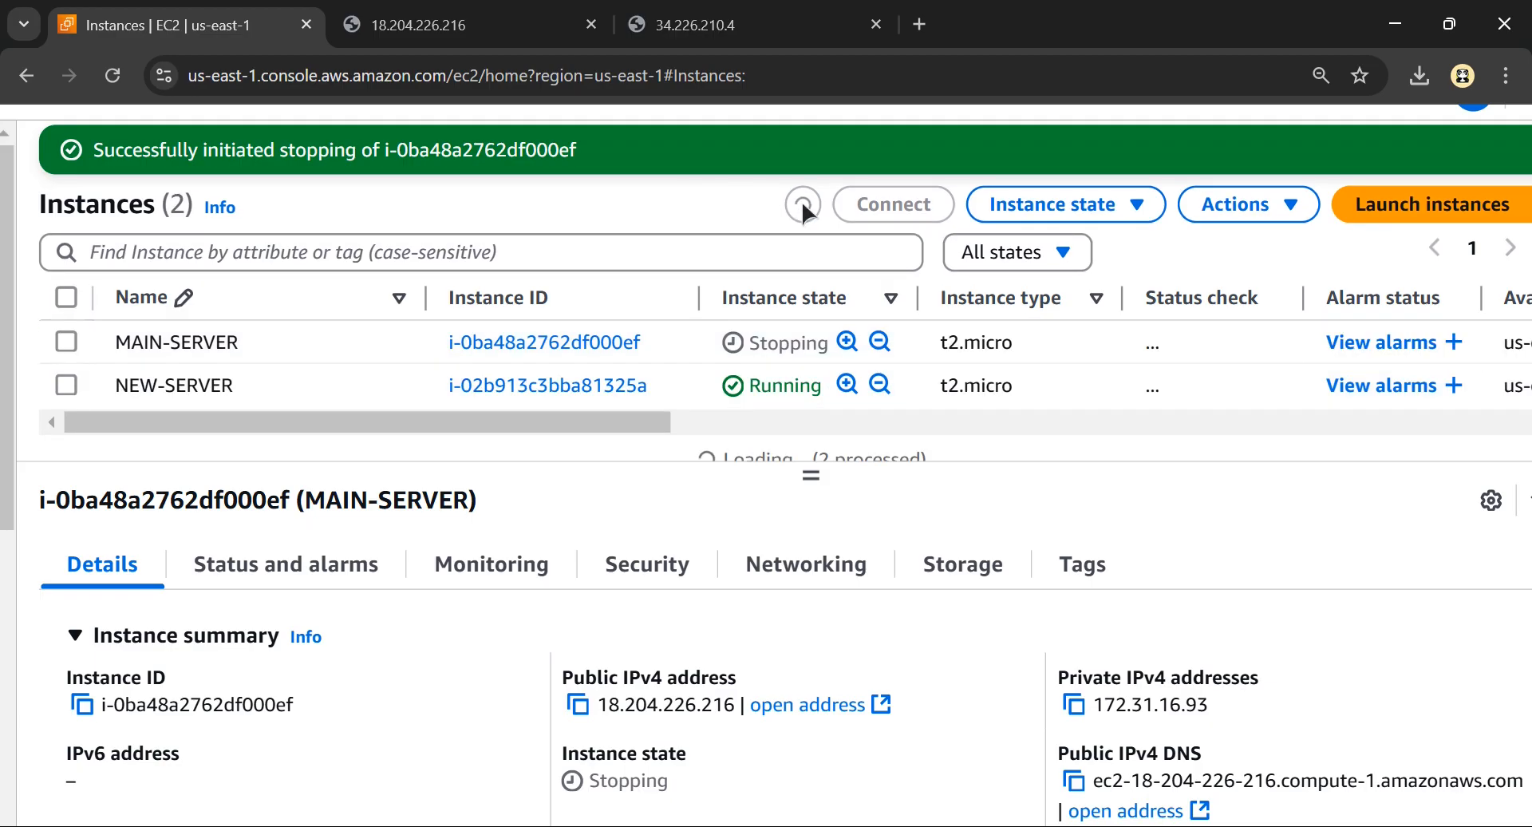
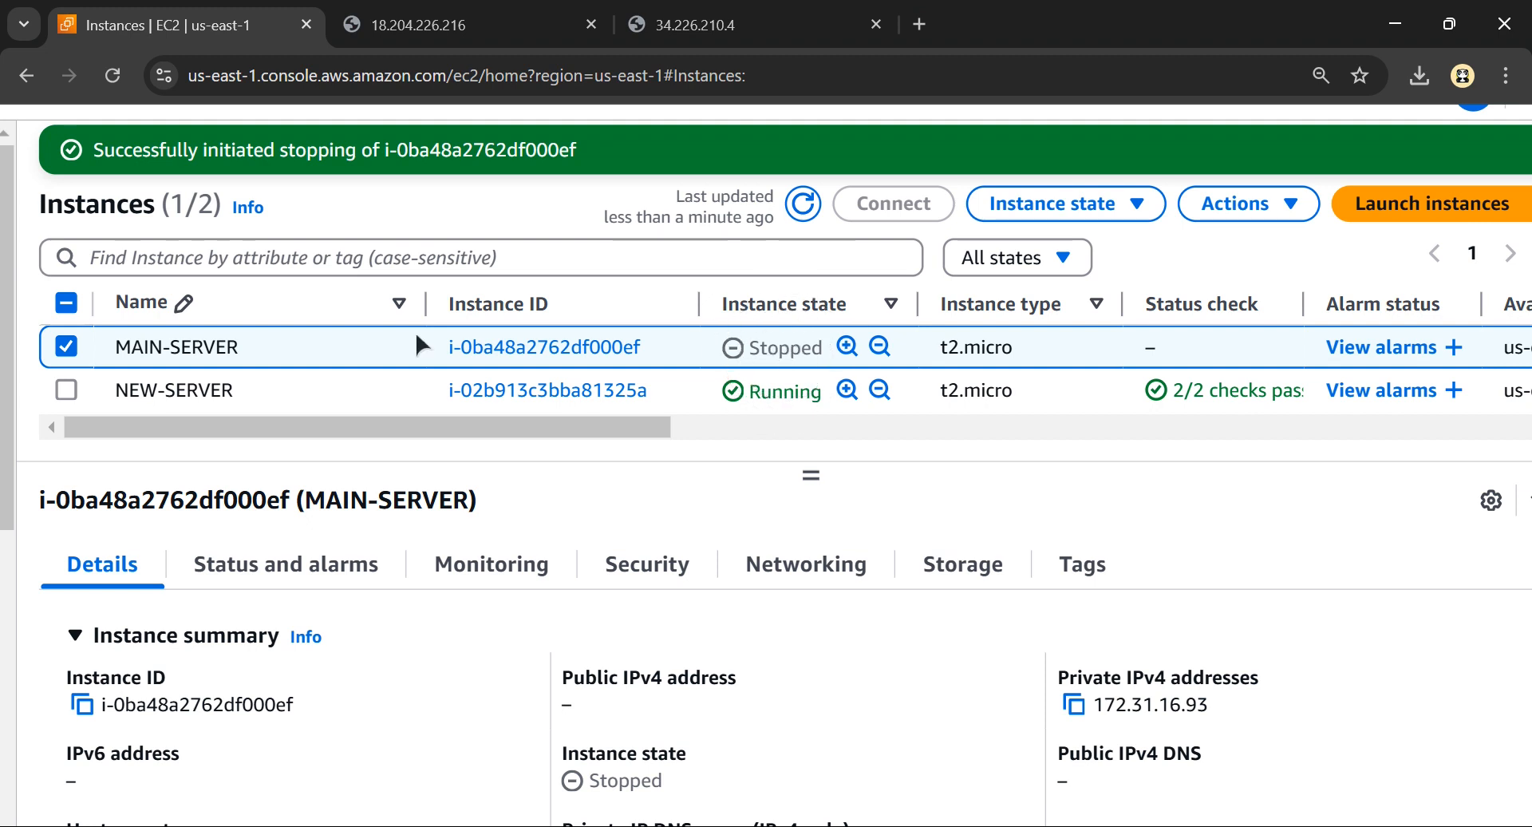
Open the Elastic Block Store volumes list from the EC2 navigation
scroll(136, 495, down, 5)
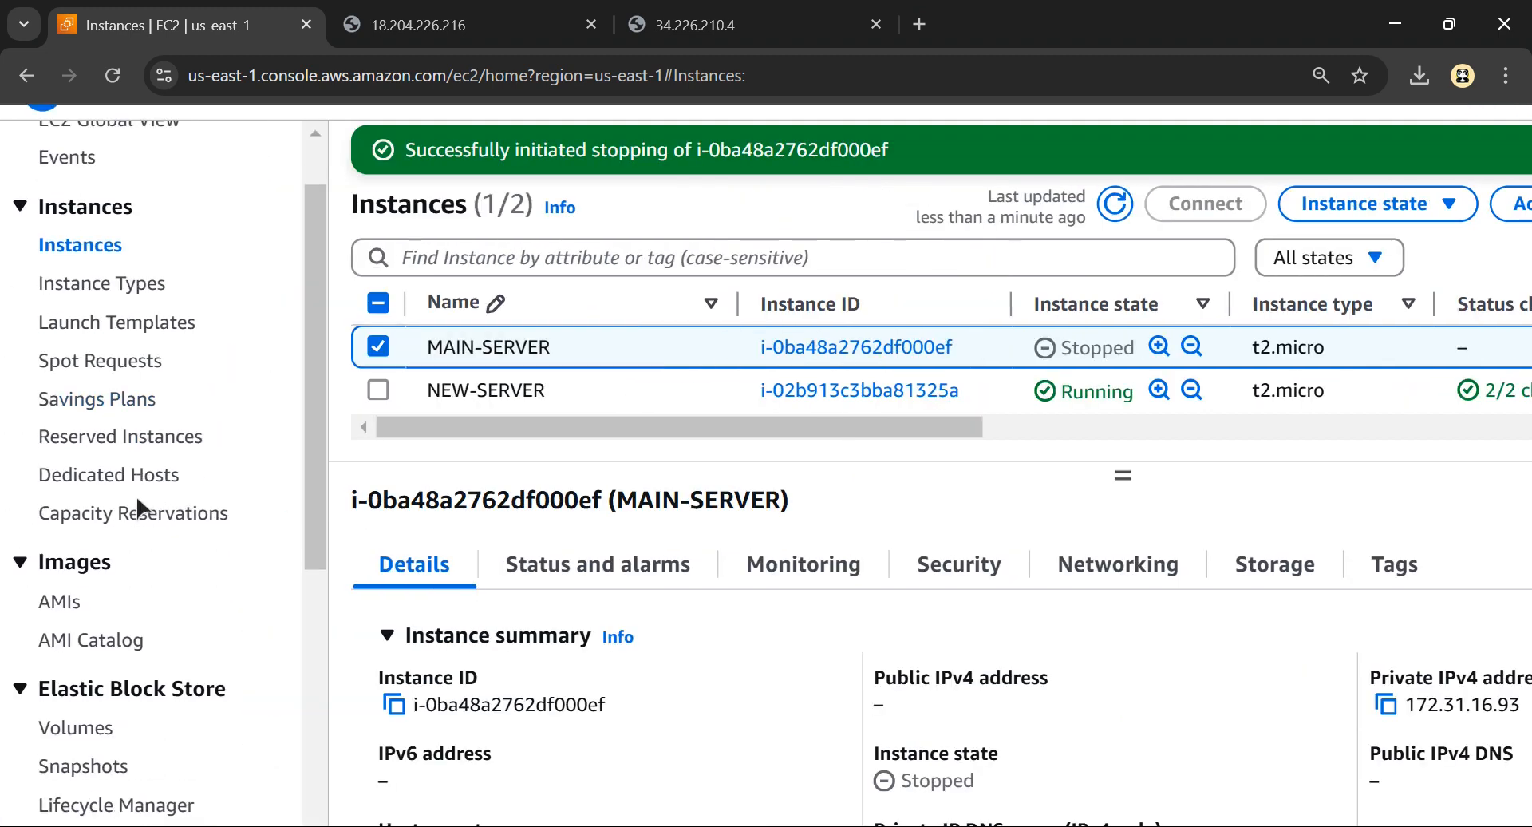
scroll(136, 495, down, 1)
scroll(72, 403, up, 5)
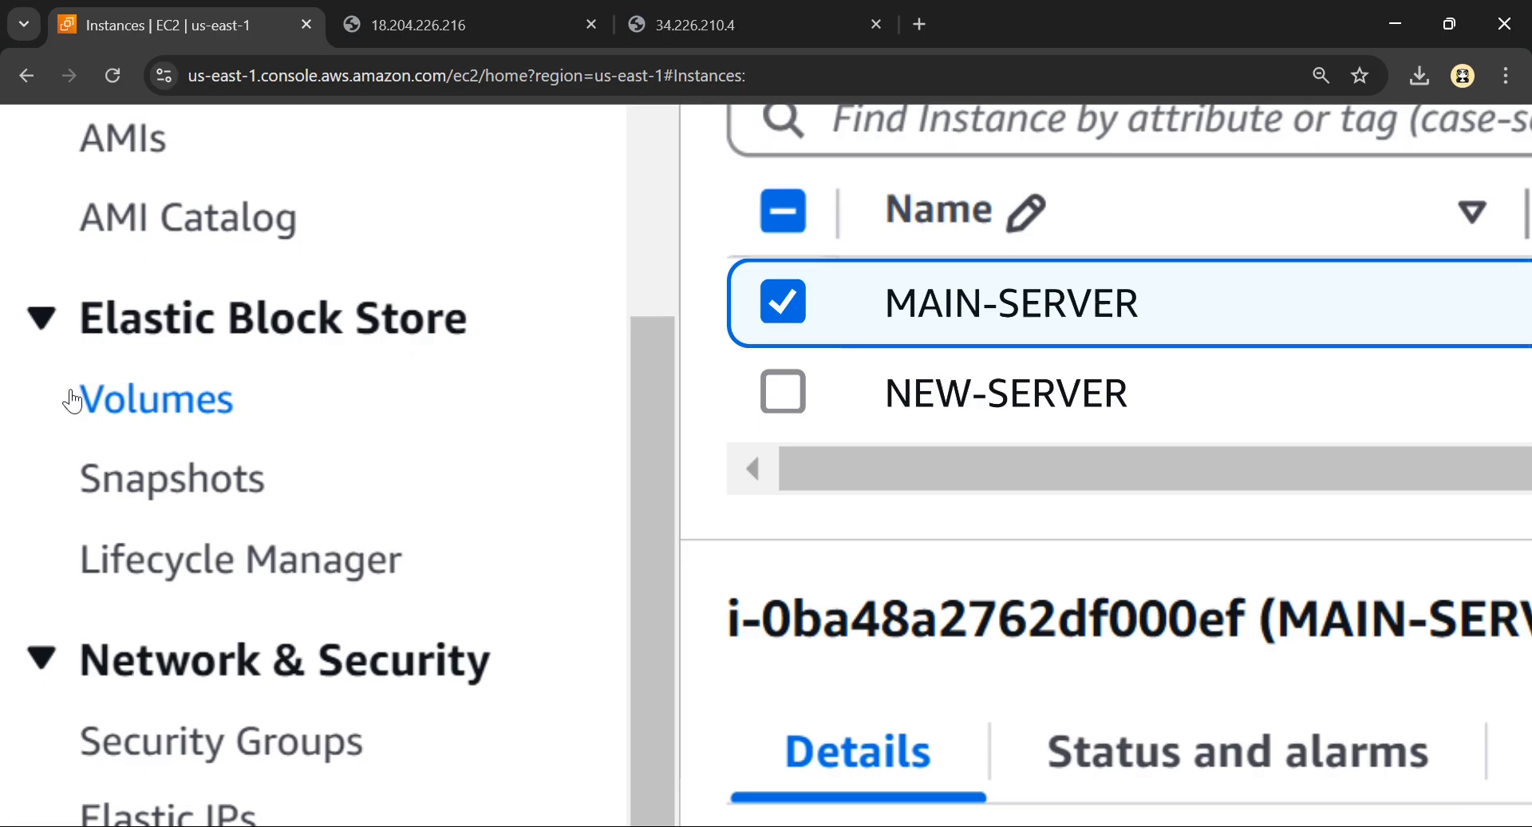
click(177, 415)
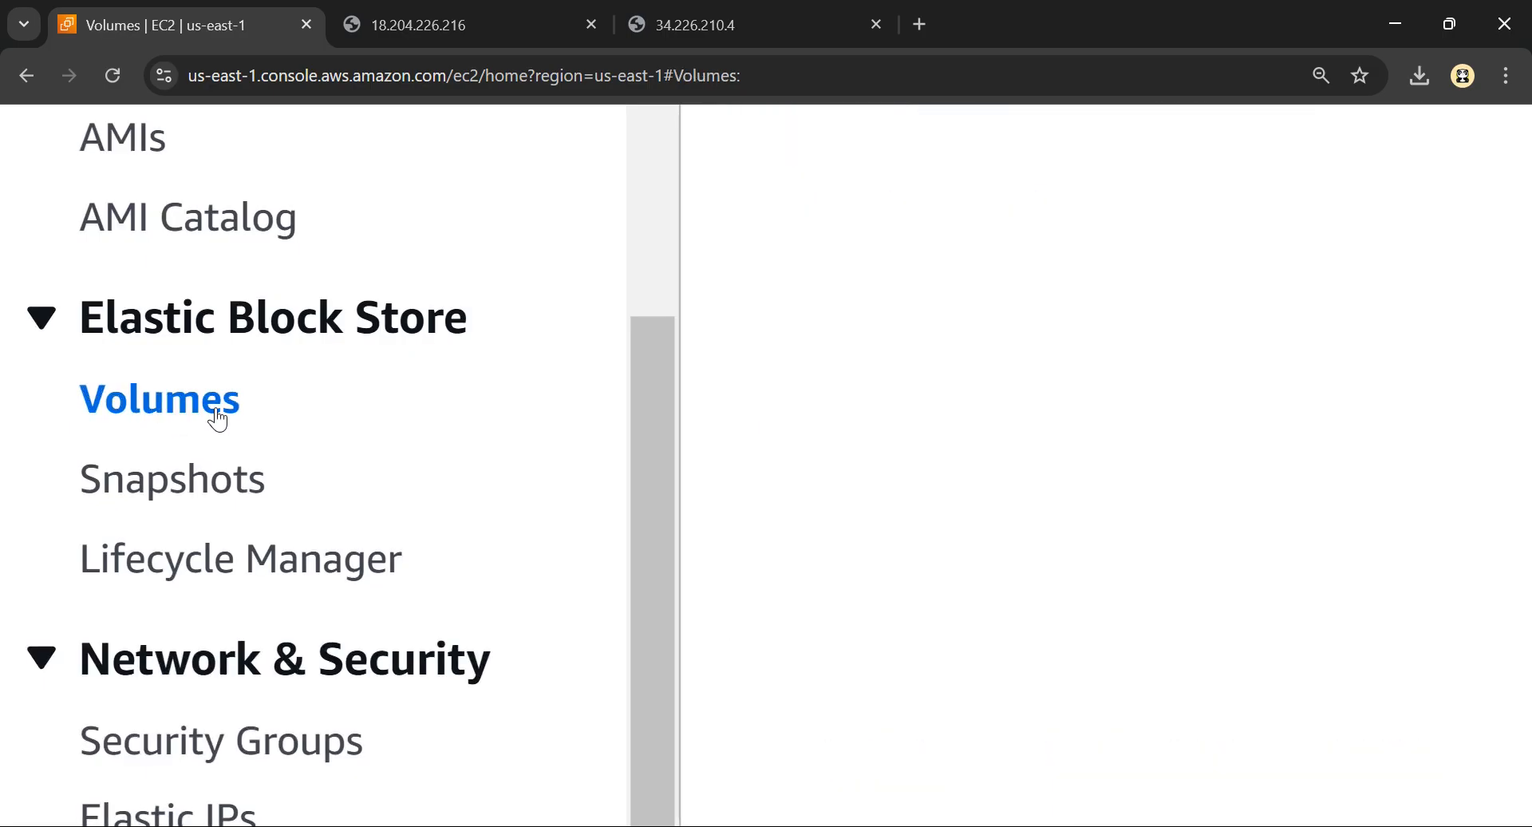
scroll(859, 367, down, 5)
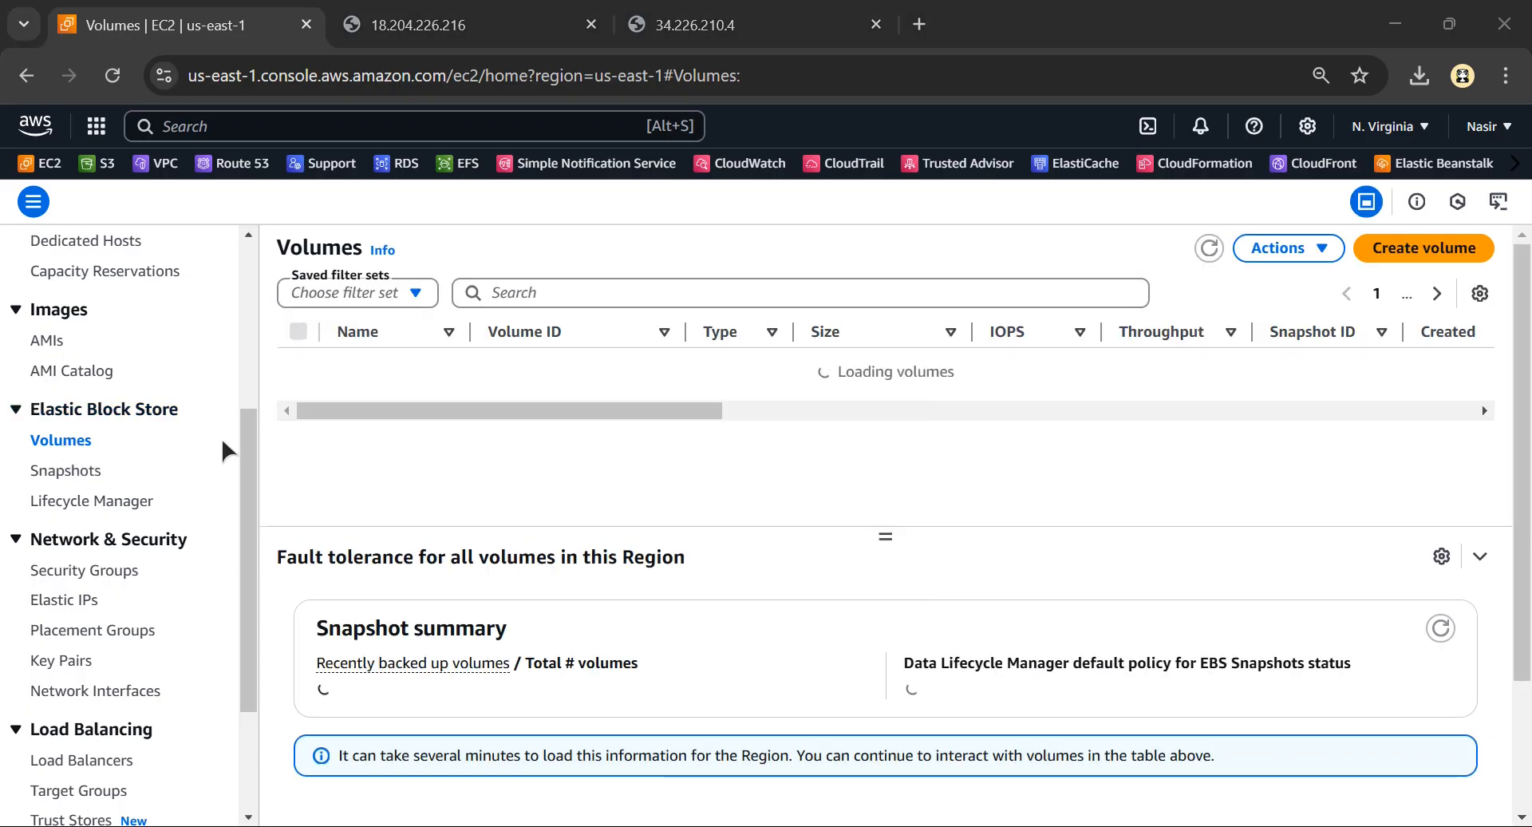
Switch to Excalidraw and review the MAIN SERVER and NEW SERVER volumes in the detach diagram
key(alt+Tab)
scroll(483, 710, up, 5)
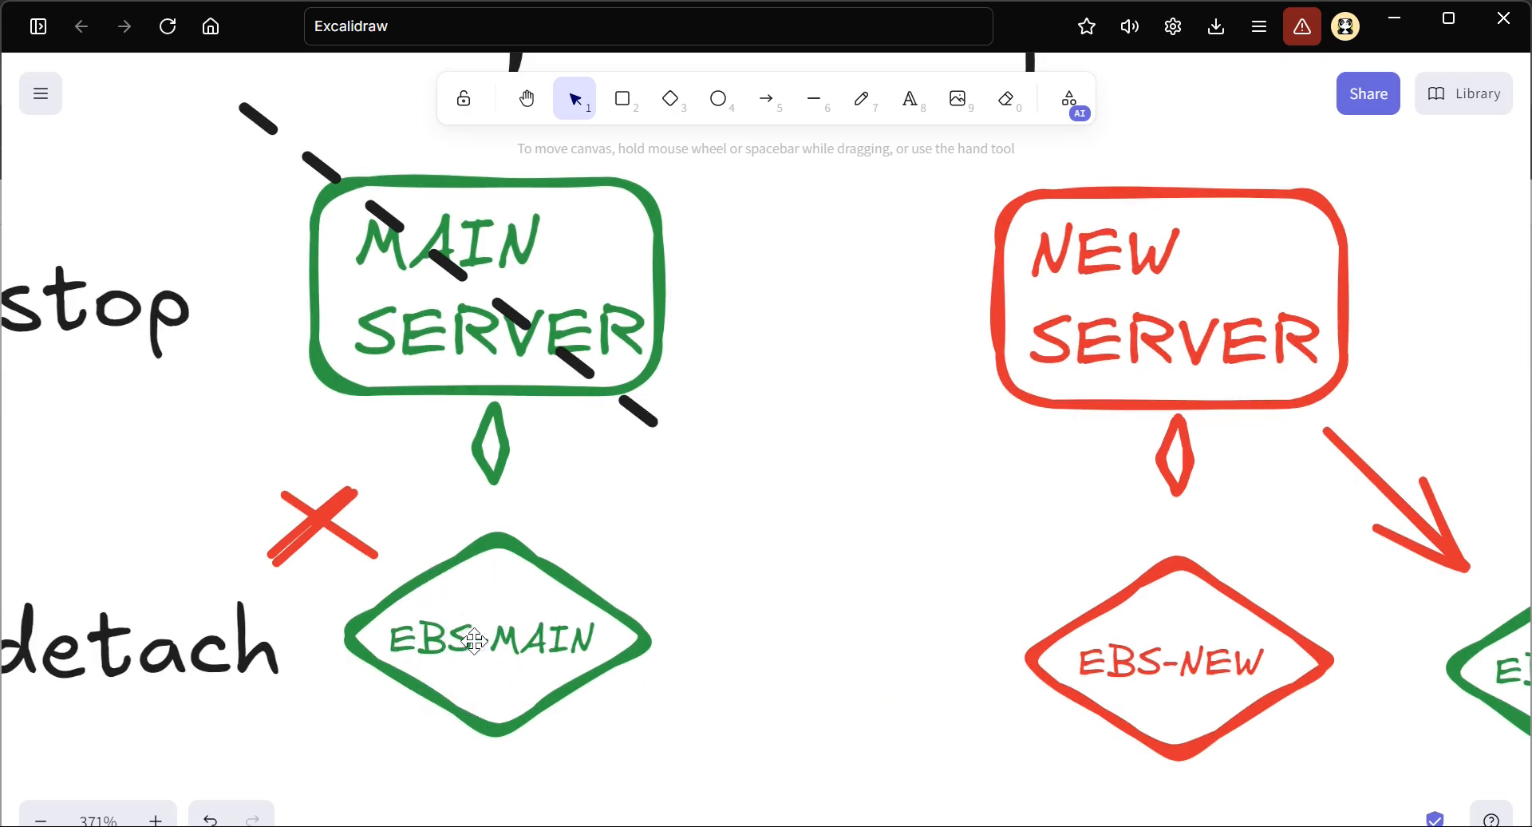
scroll(481, 631, up, 2)
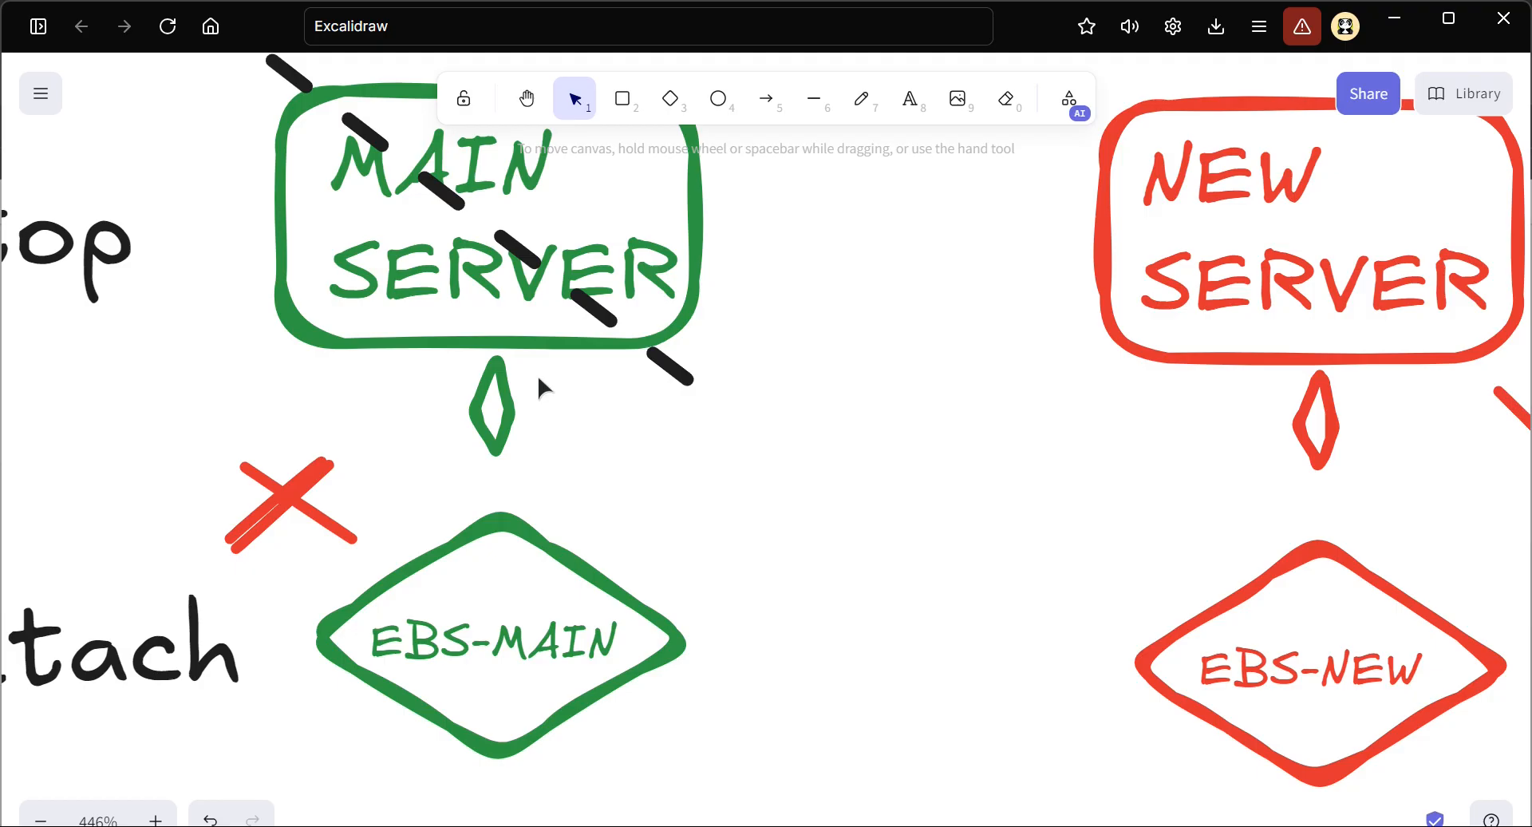
Switch back to the EC2 volumes list in the browser and check which server each volume is attached to
key(alt+Tab)
drag(589, 429, 1121, 429)
scroll(1015, 369, up, 5)
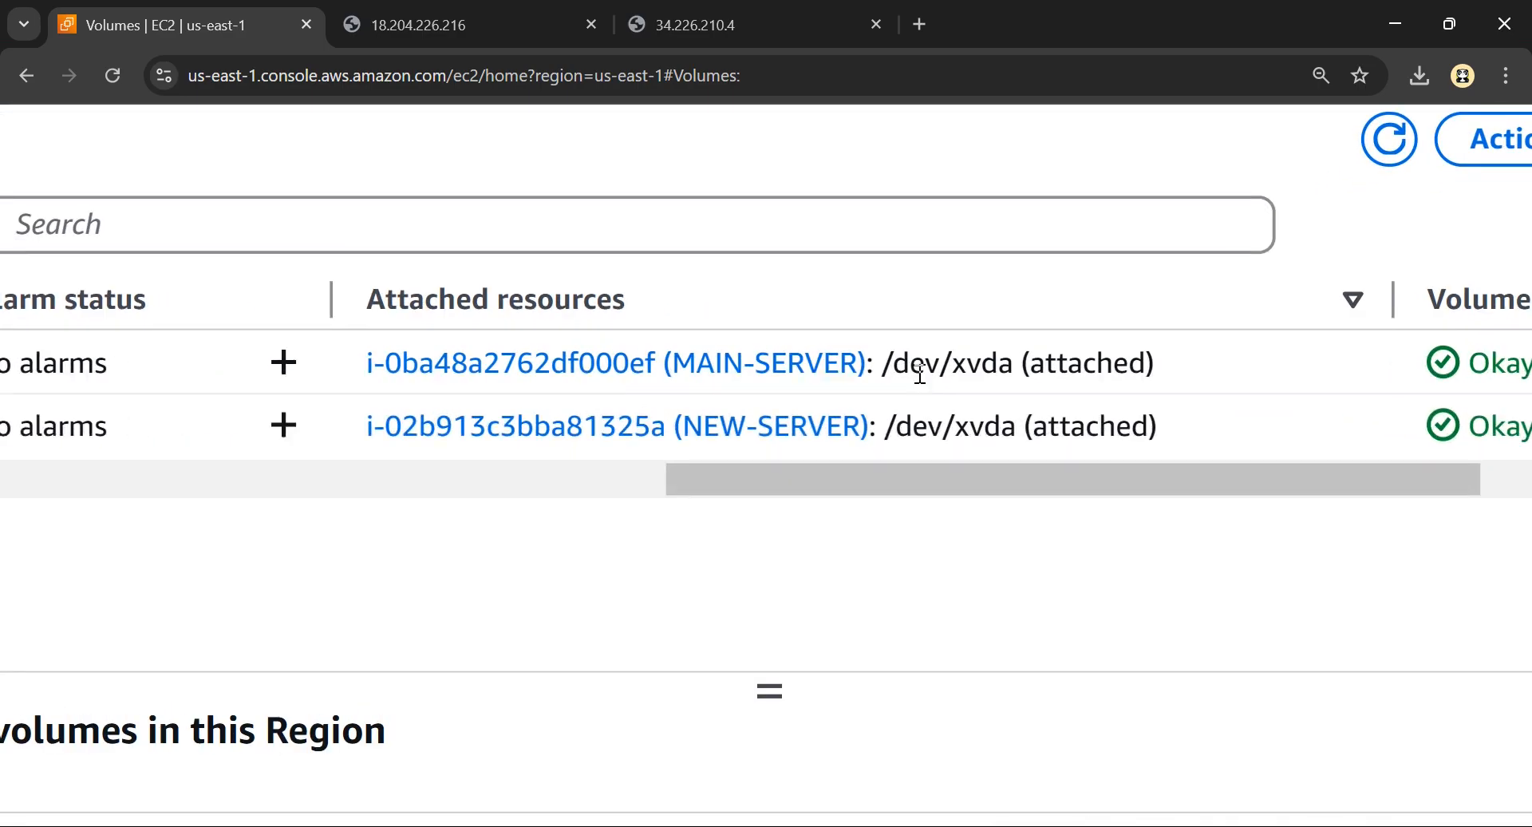
scroll(920, 373, right, 1)
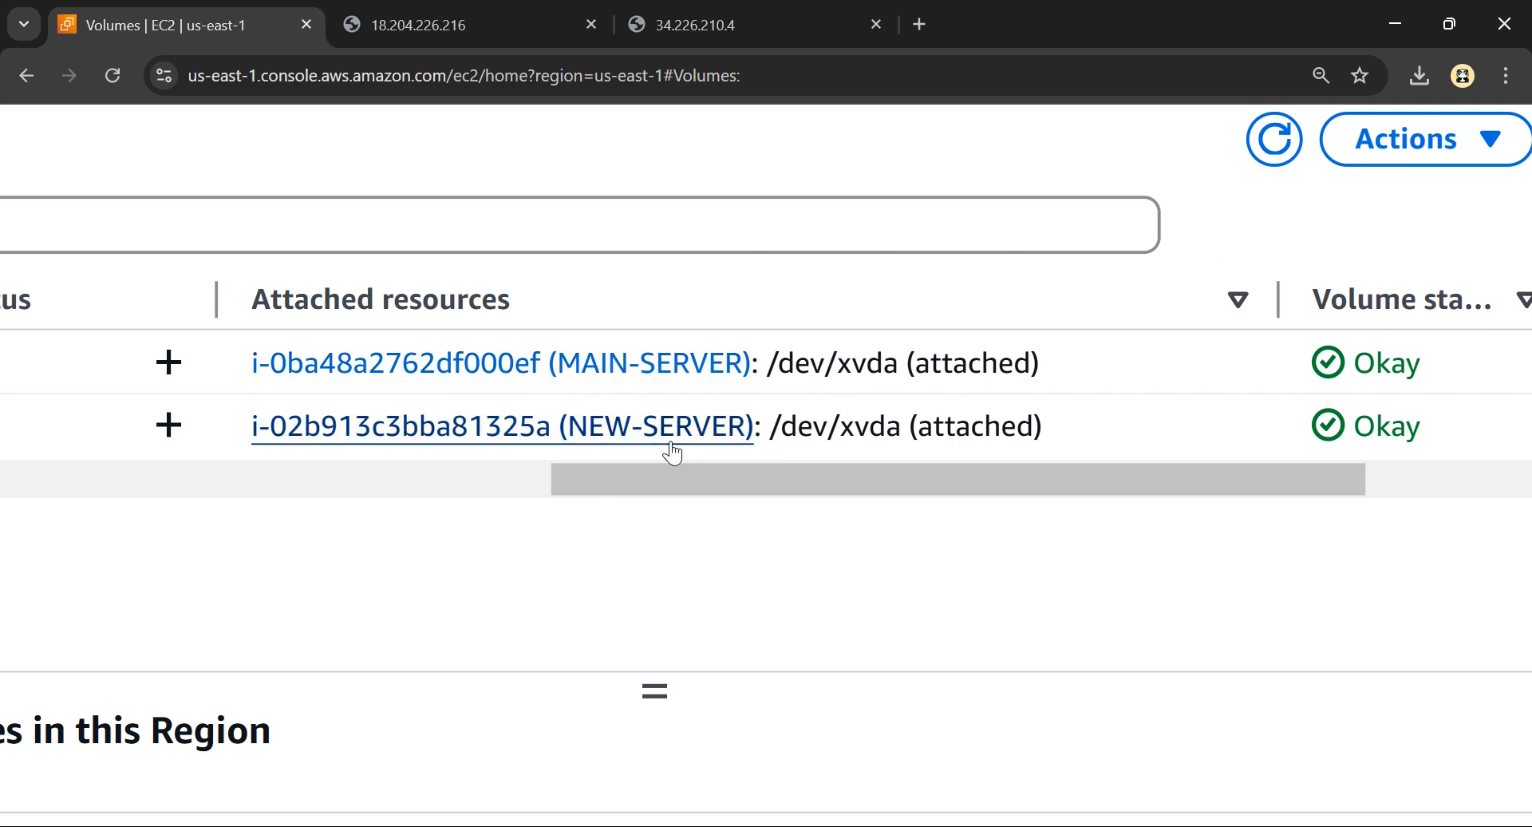
scroll(671, 448, down, 5)
Name the volume attached to MAIN-SERVER EBS-MAIN and save the name
drag(889, 426, 286, 431)
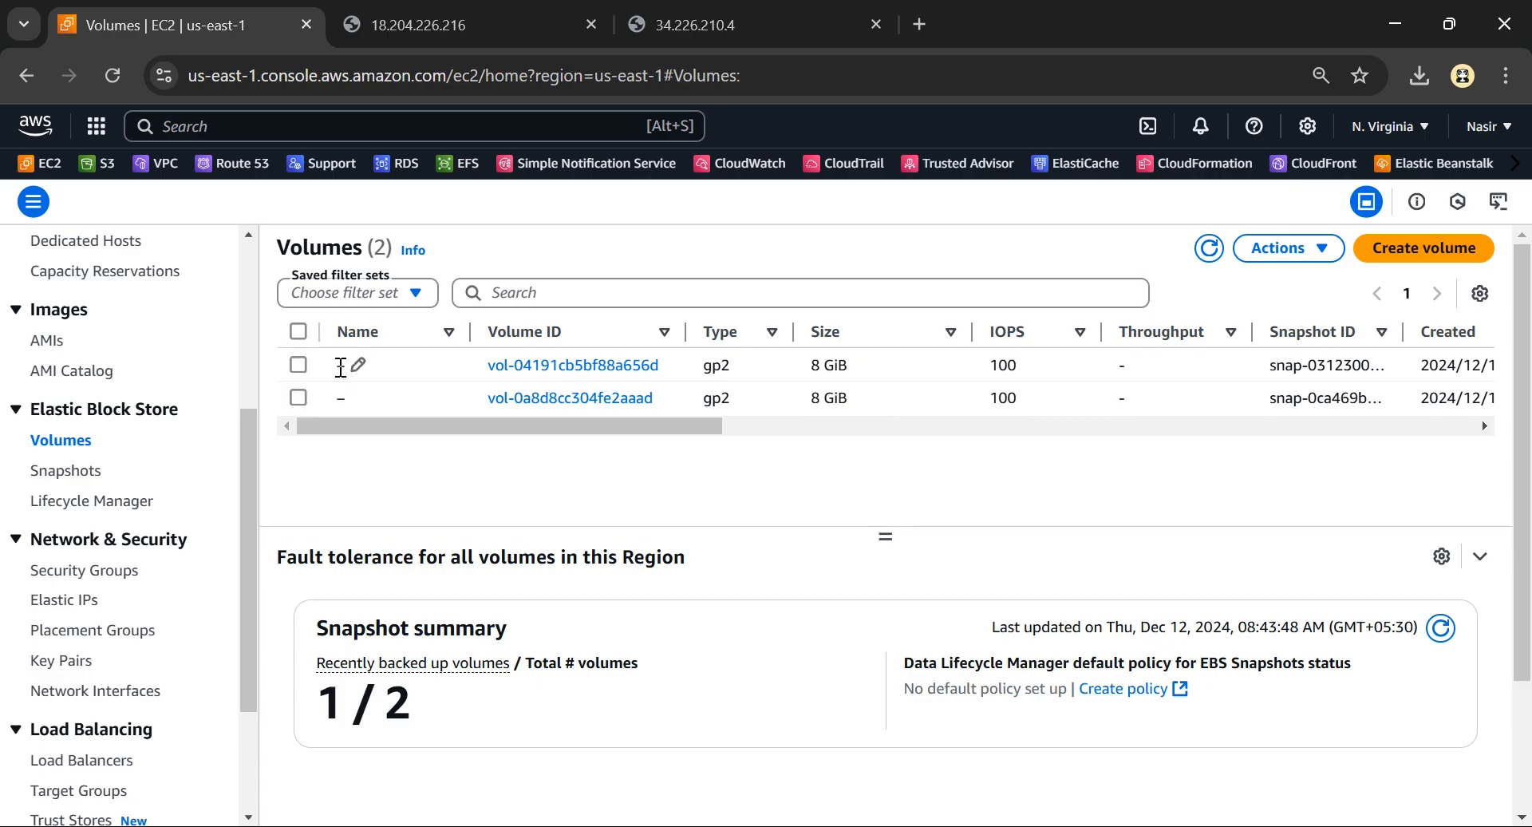
click(358, 367)
text(EBS-MAIN)
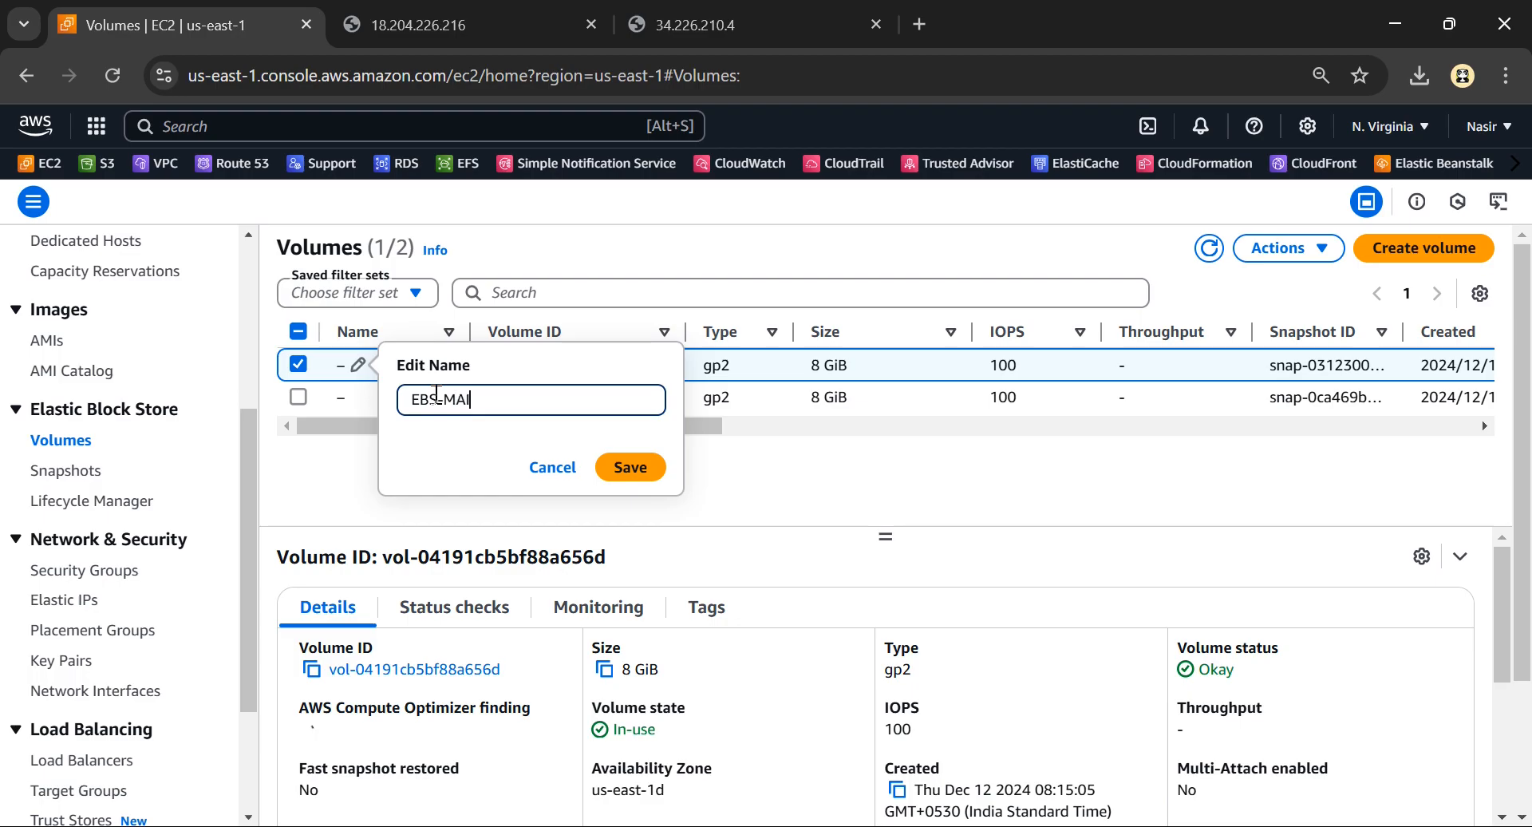
click(630, 467)
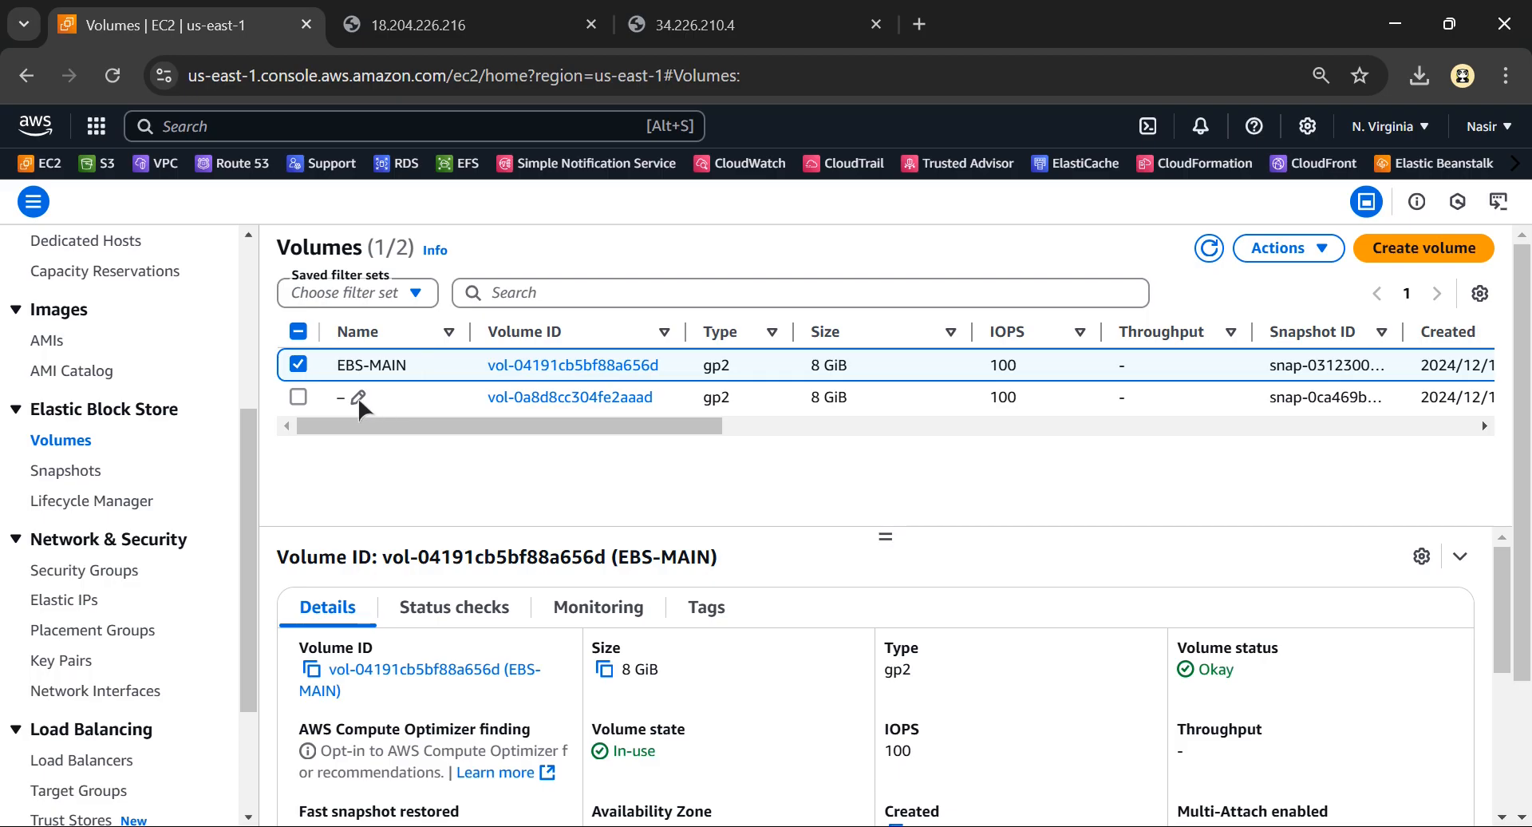
Name the volume attached to NEW-SERVER EBS-NEW and save the name
click(358, 395)
text(E)
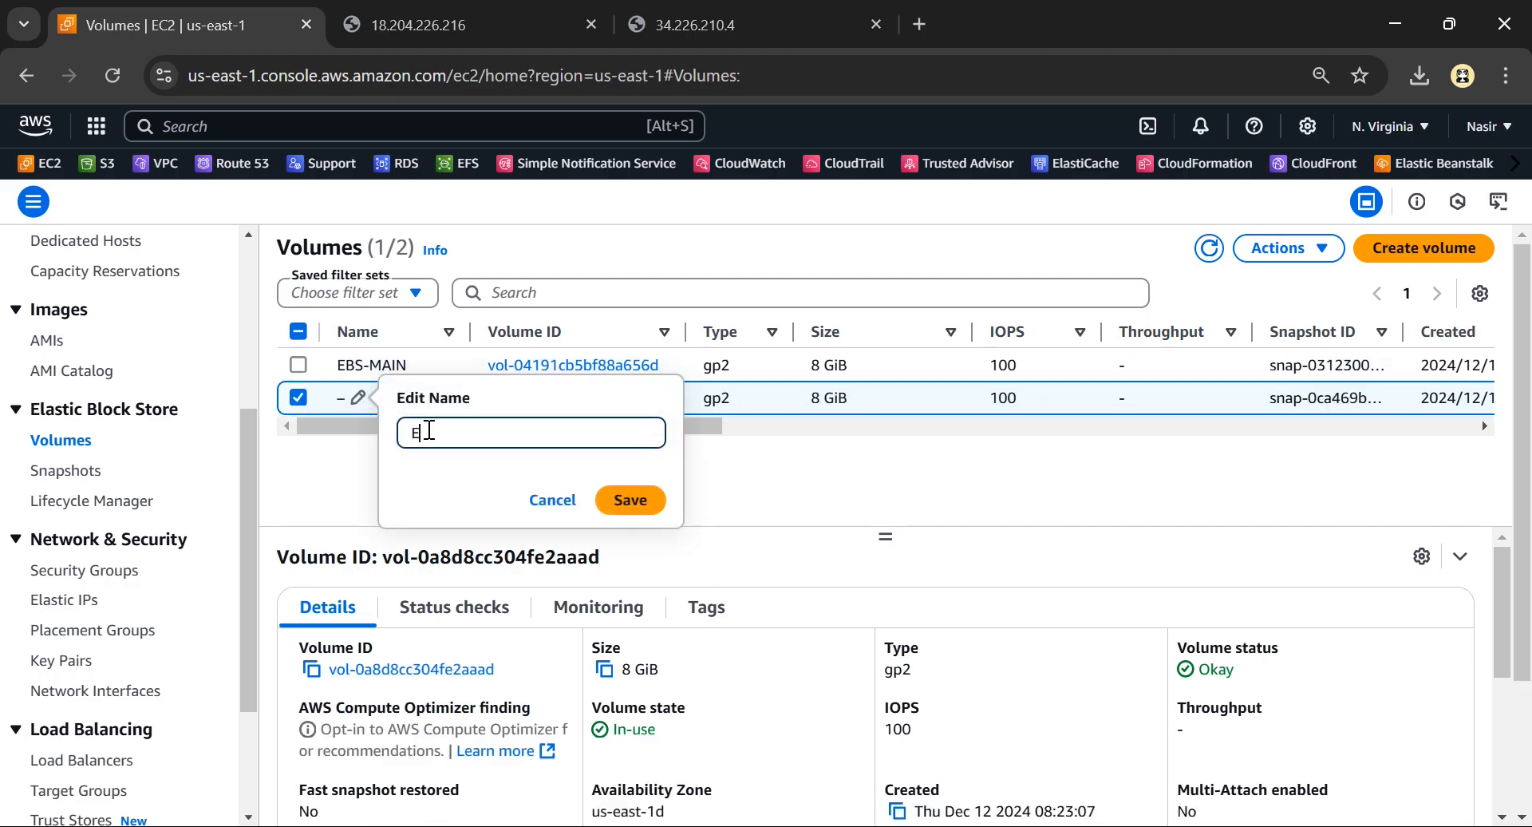
text(BS-T)
text(NEW)
click(628, 500)
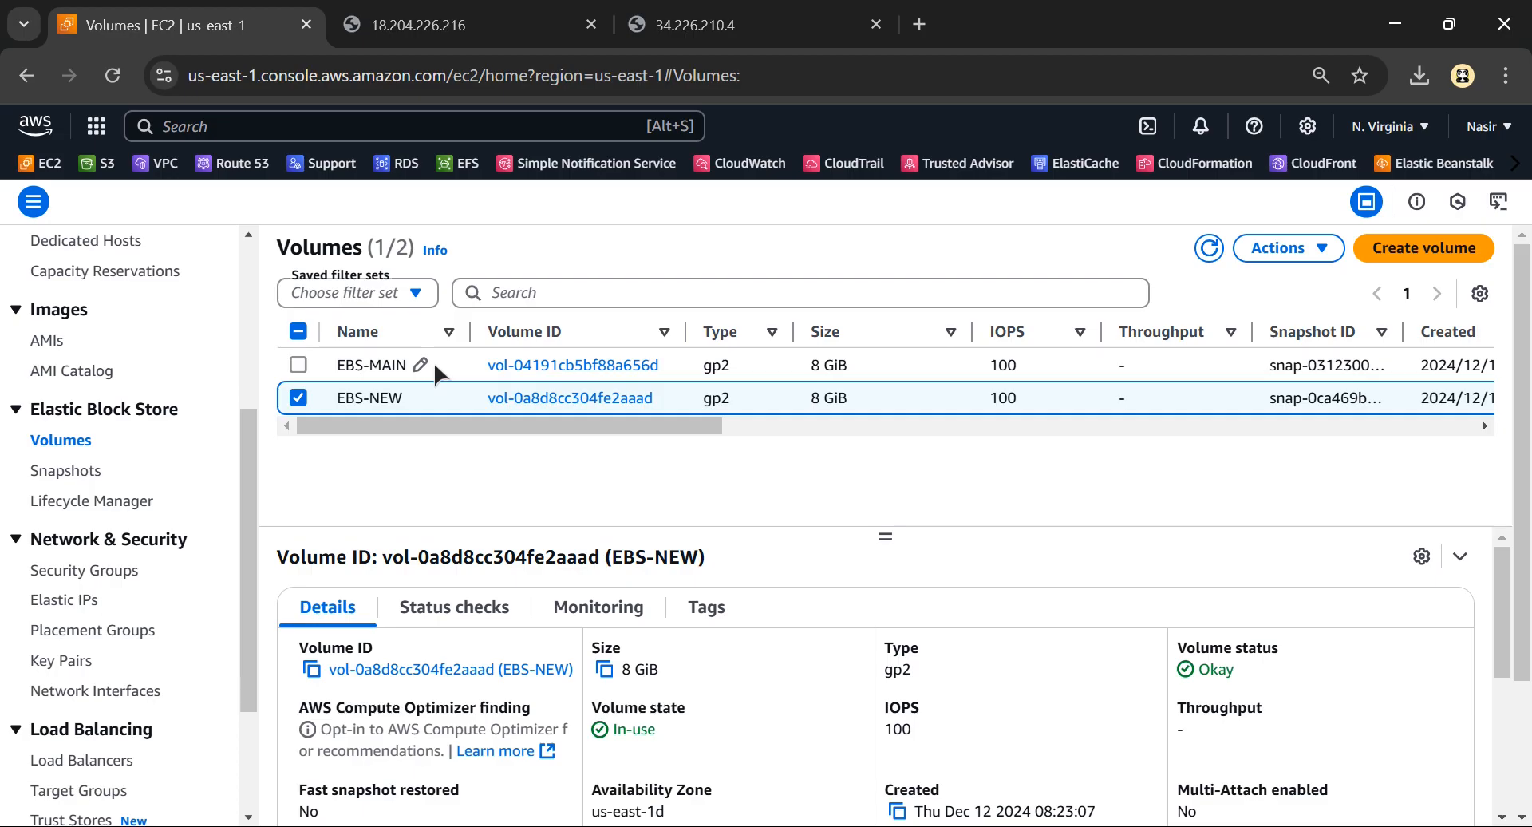
Select only the EBS-MAIN volume, detach it from its instance and confirm the detachment
click(297, 397)
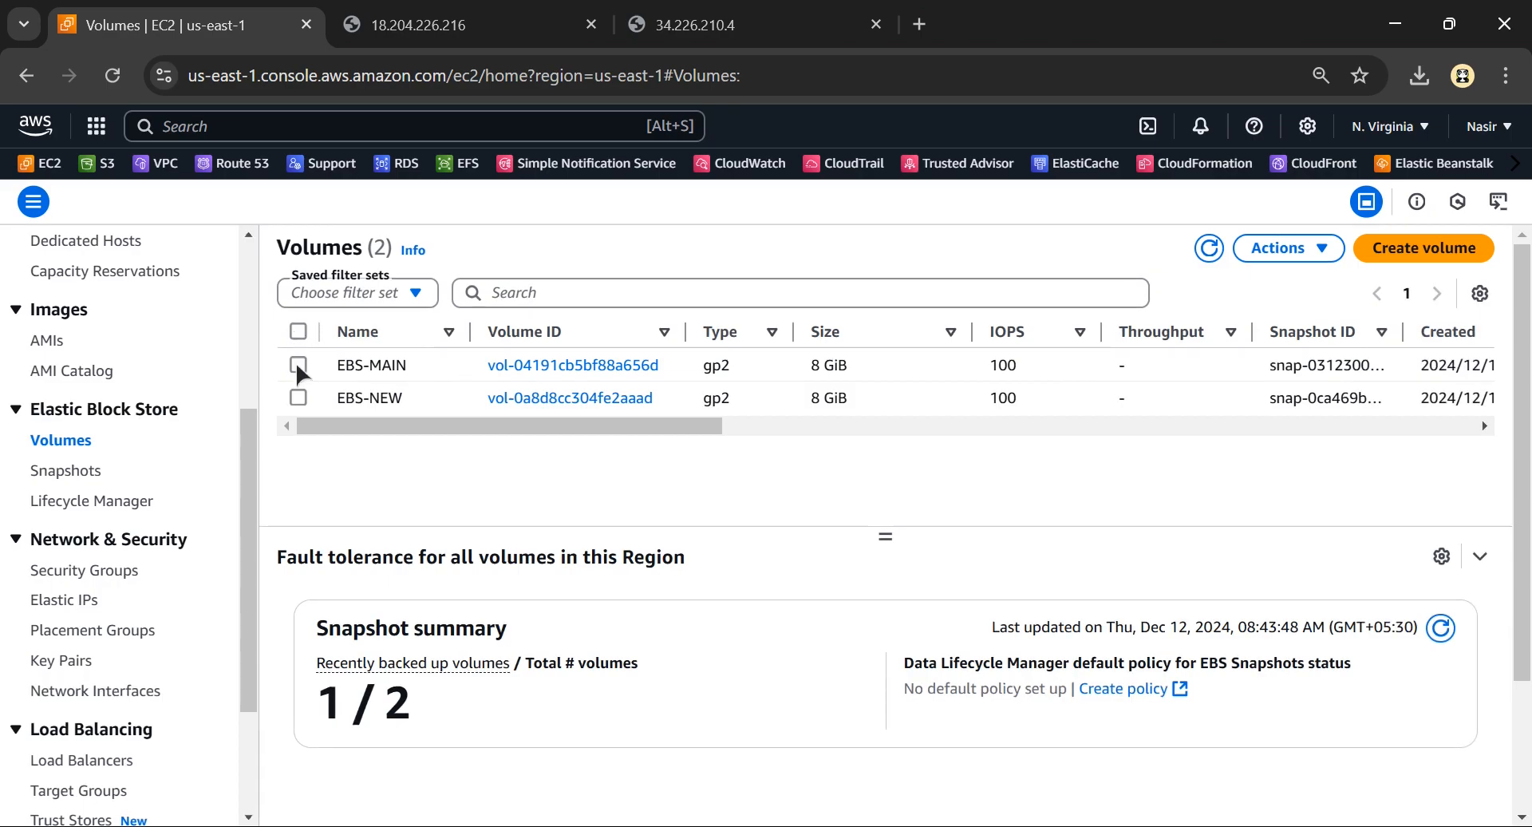
click(298, 365)
click(1304, 254)
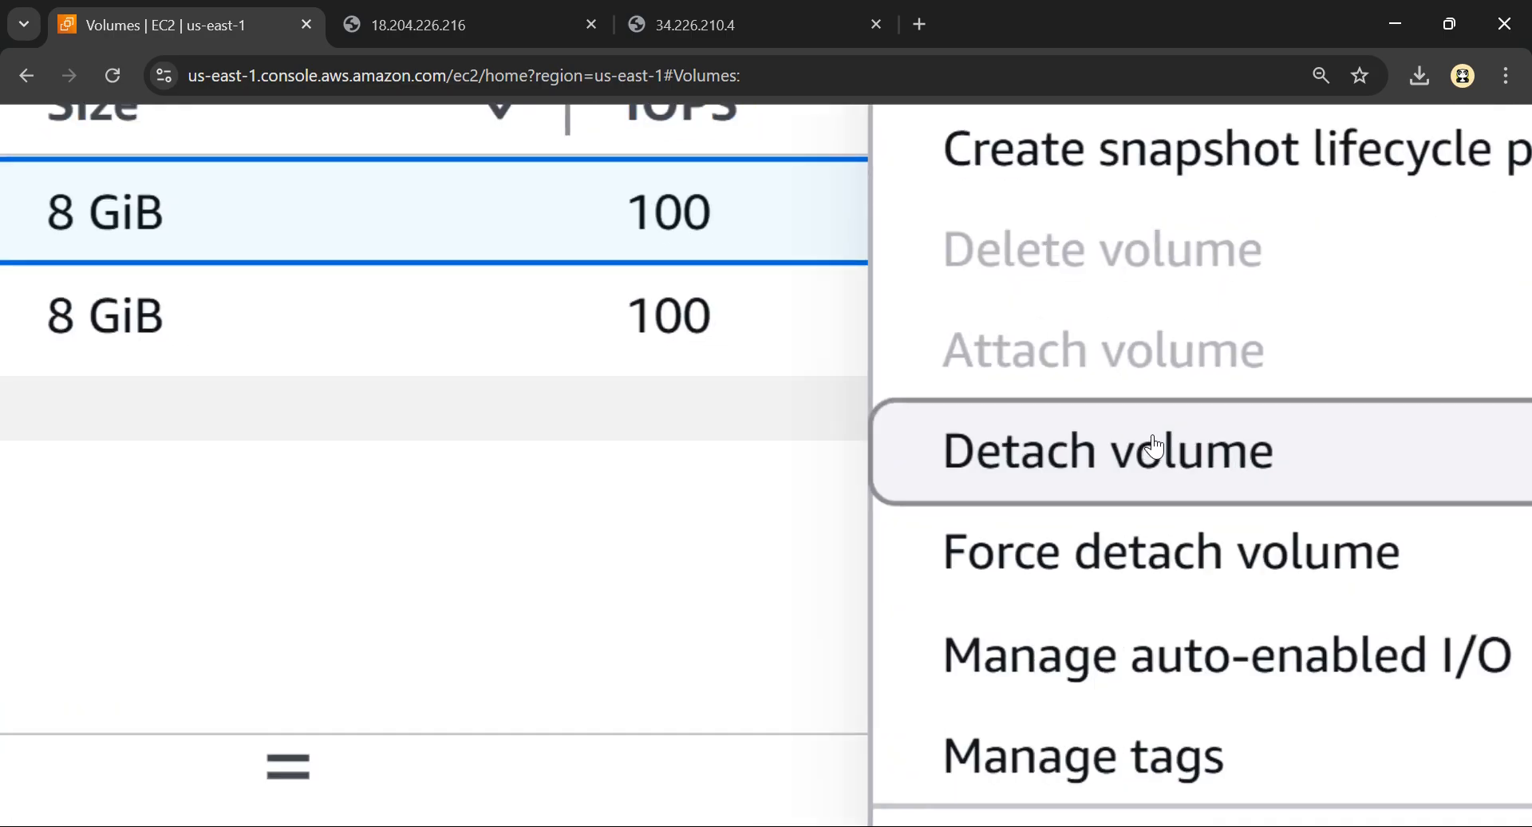
click(1137, 444)
click(1101, 465)
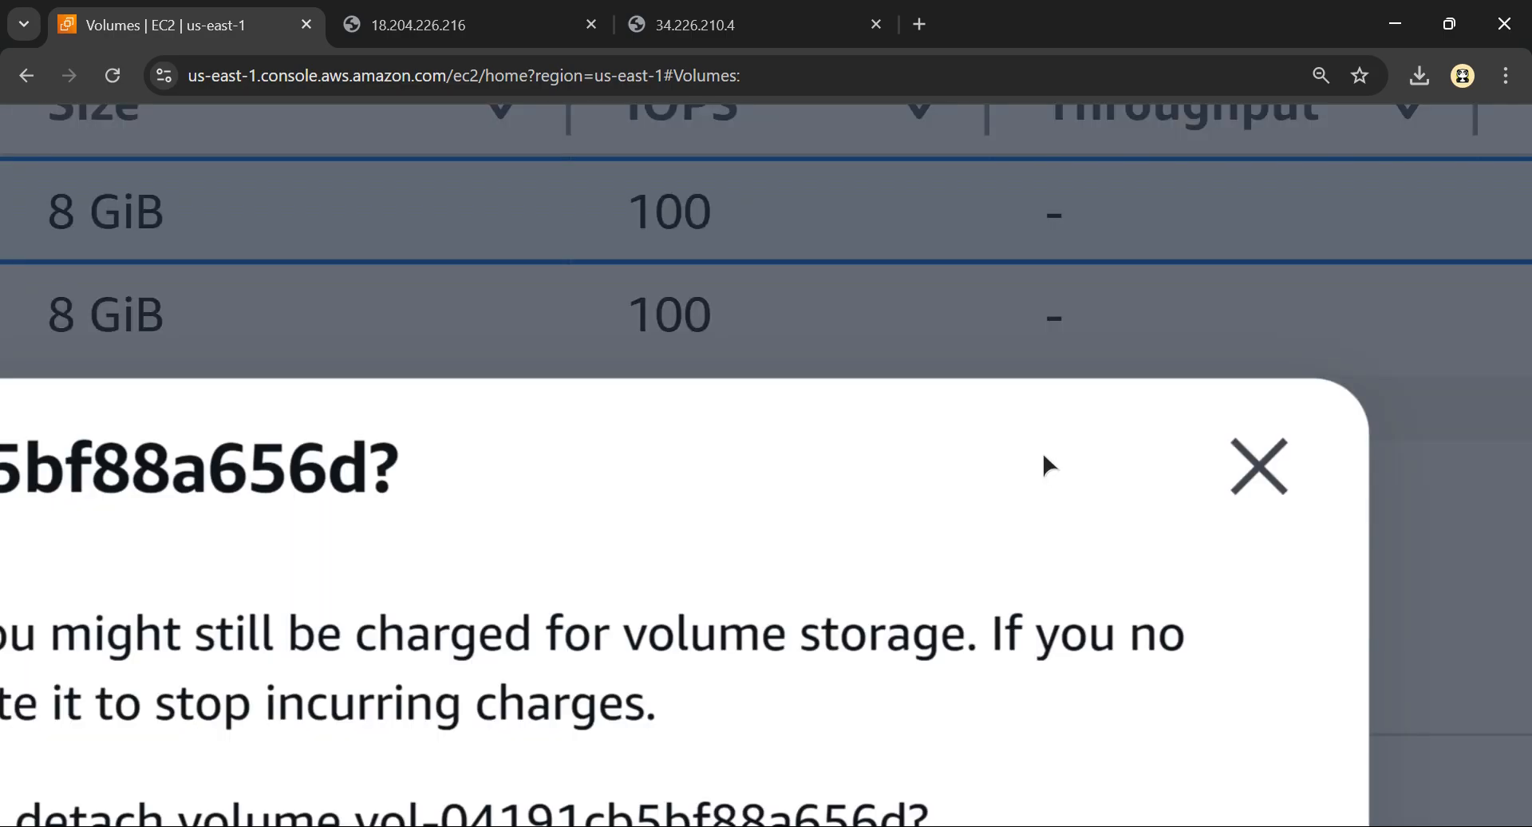
scroll(905, 487, down, 5)
click(1041, 798)
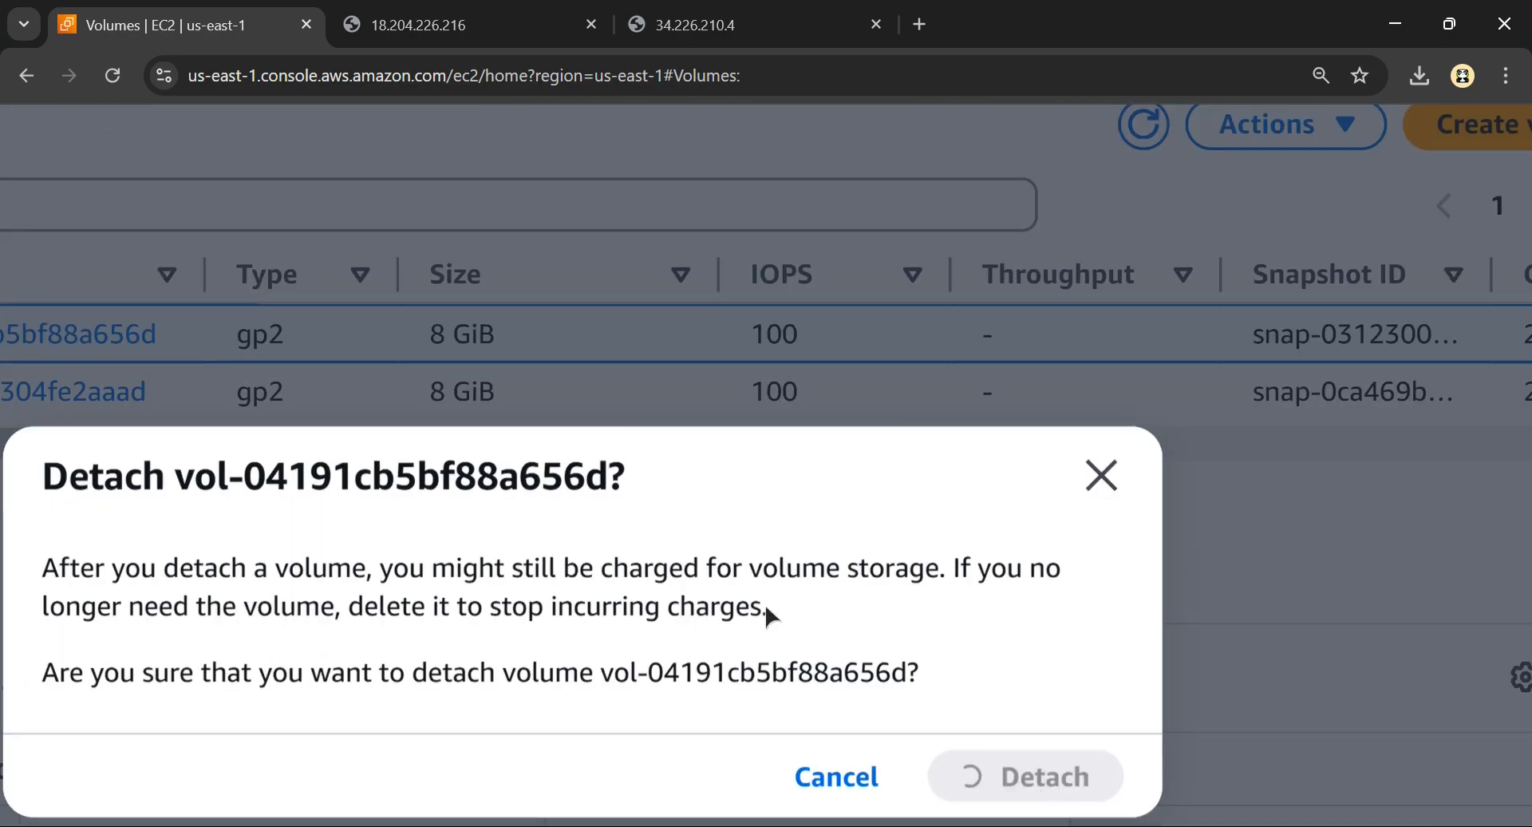
Switch to Excalidraw and review the stop, detach and attach parts of the diagram
key(alt+Tab)
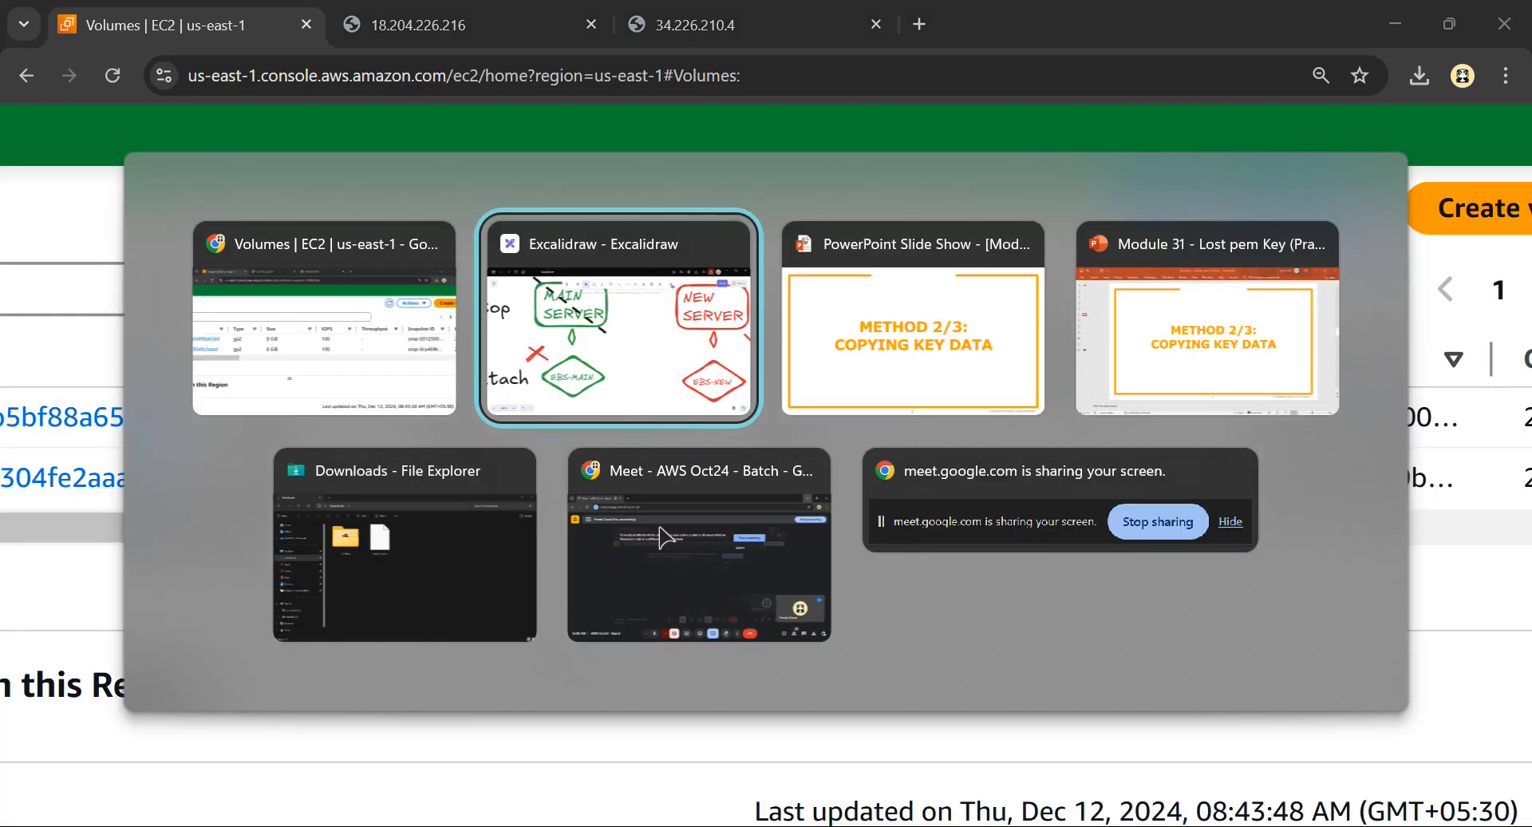
click(472, 621)
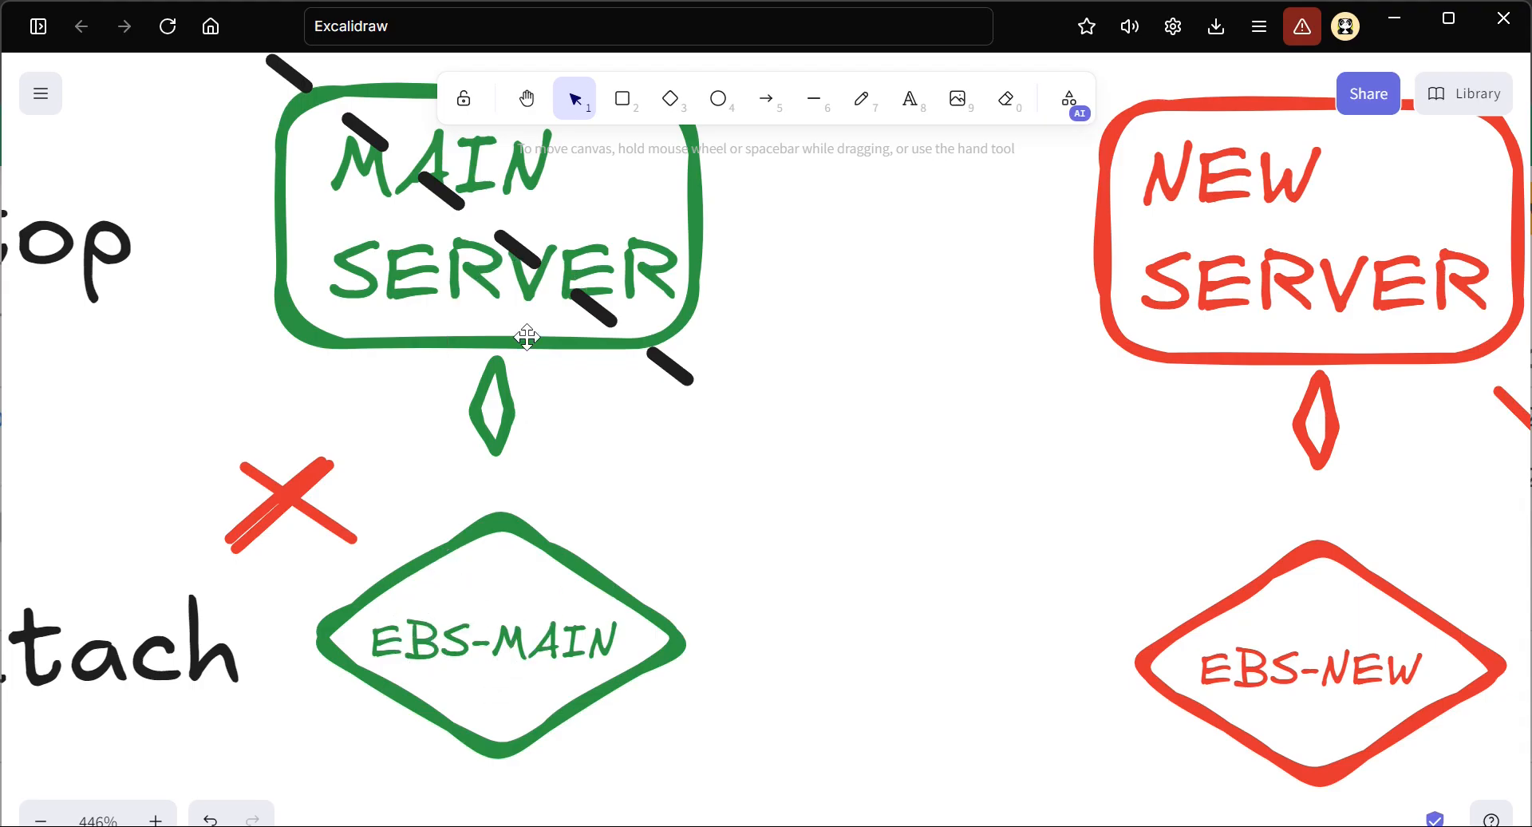
scroll(434, 311, left, 5)
click(412, 267)
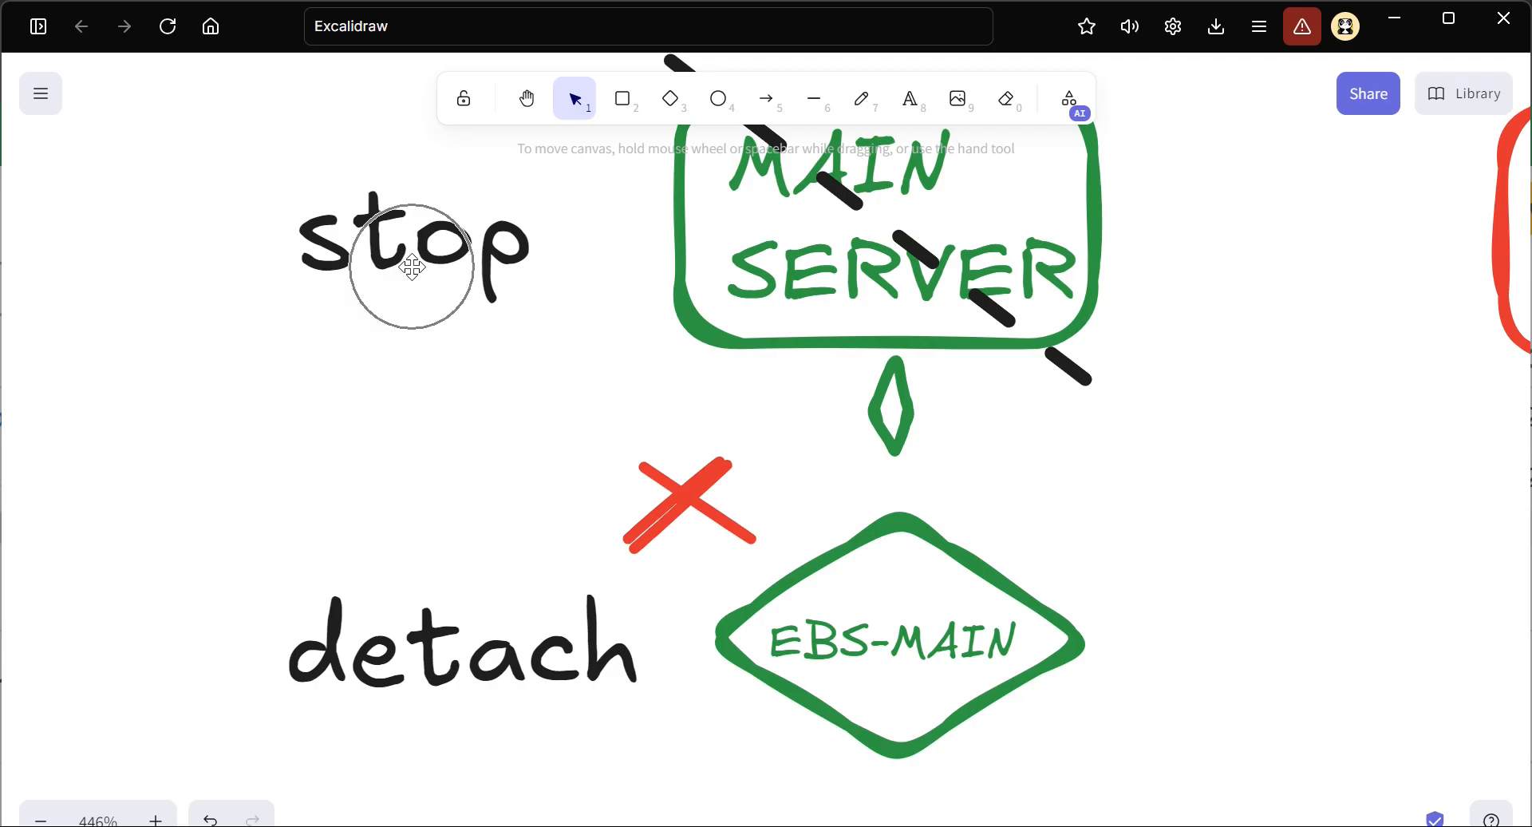
scroll(740, 520, down, 1)
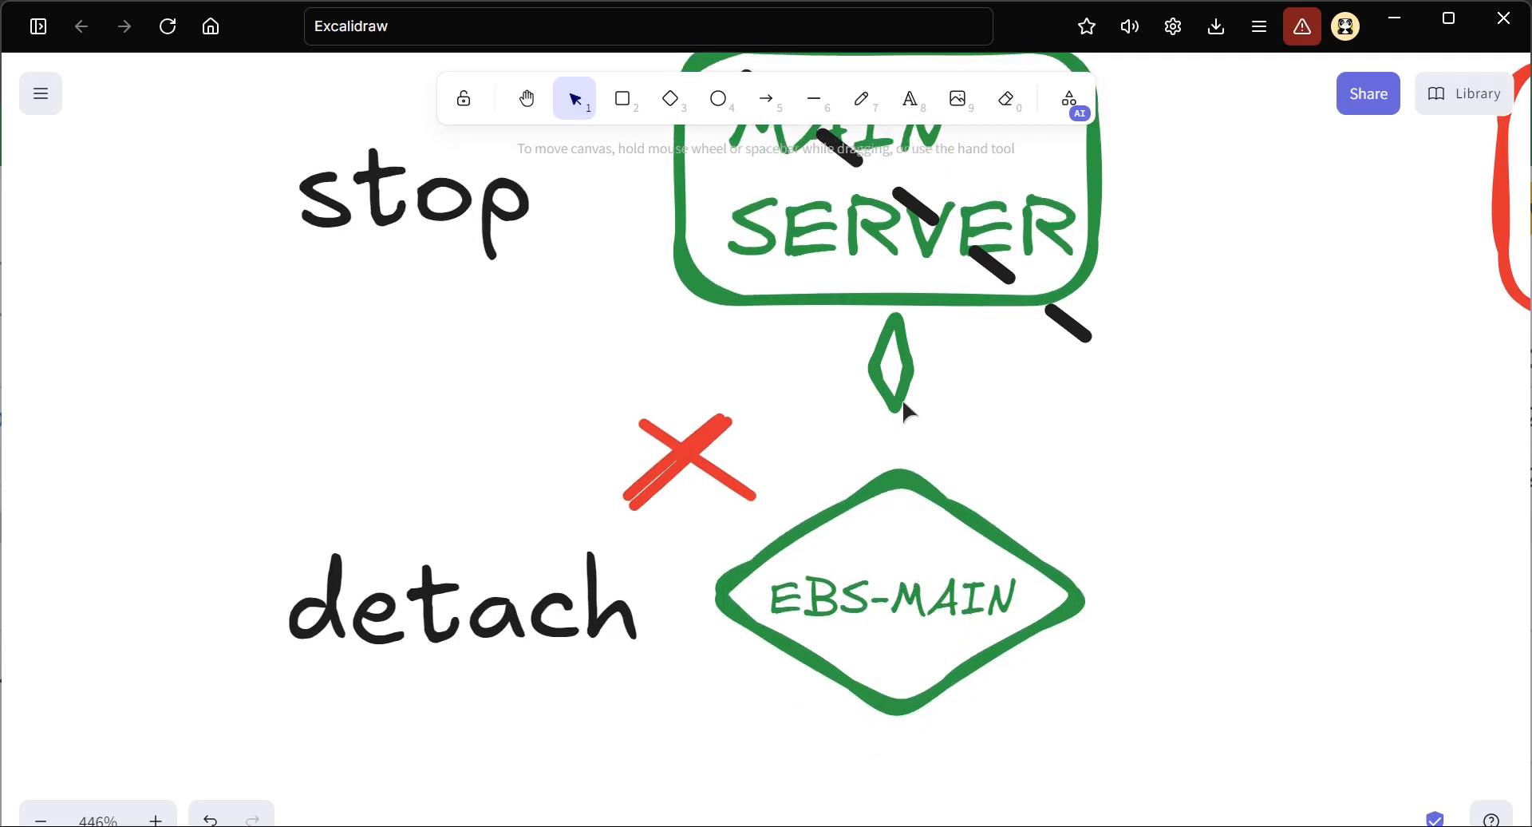
scroll(922, 585, right, 15)
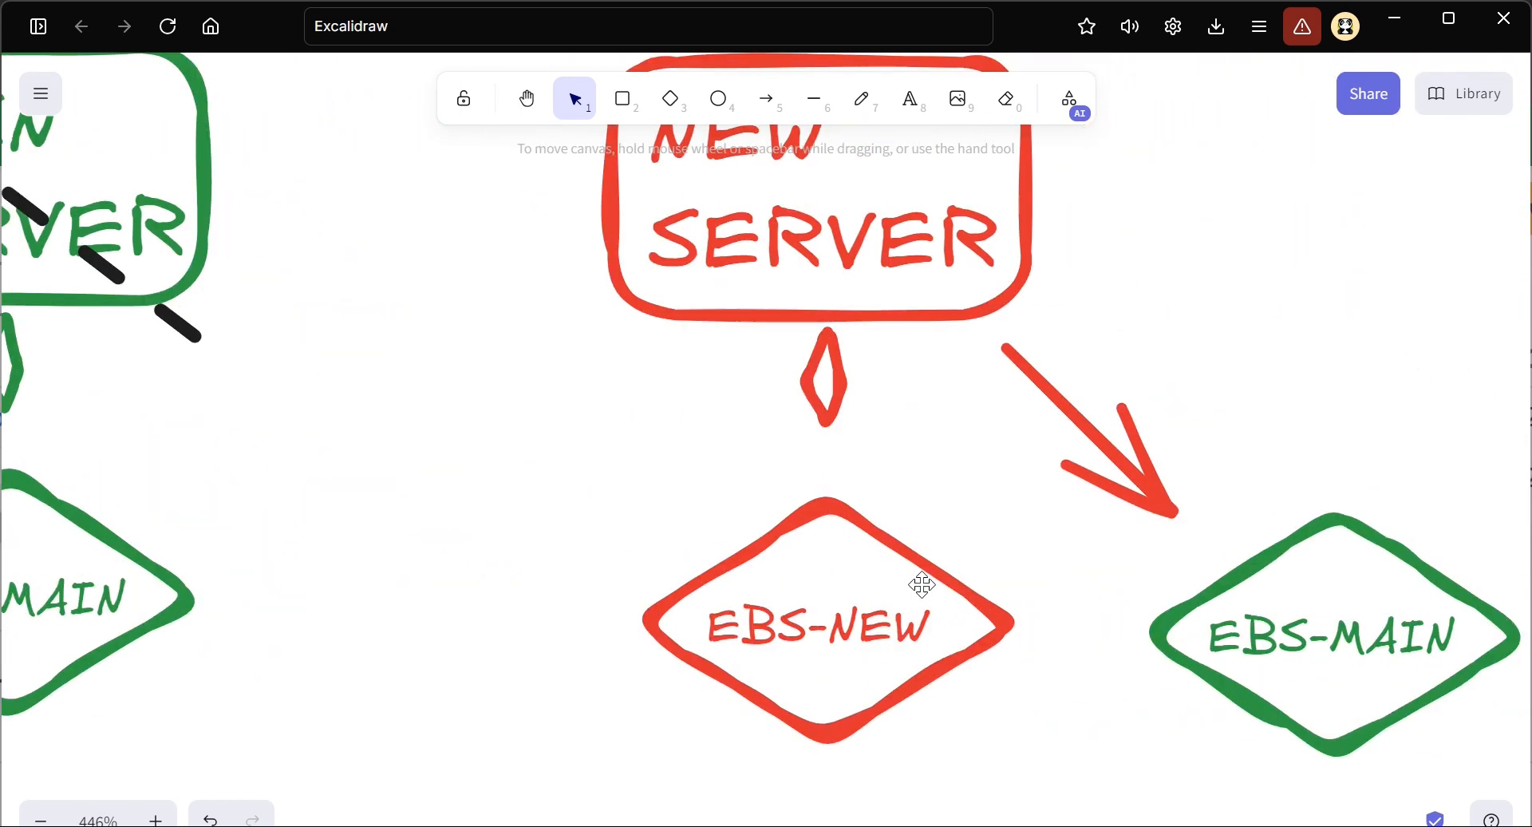
ctrl+scroll(826, 561, down, 3)
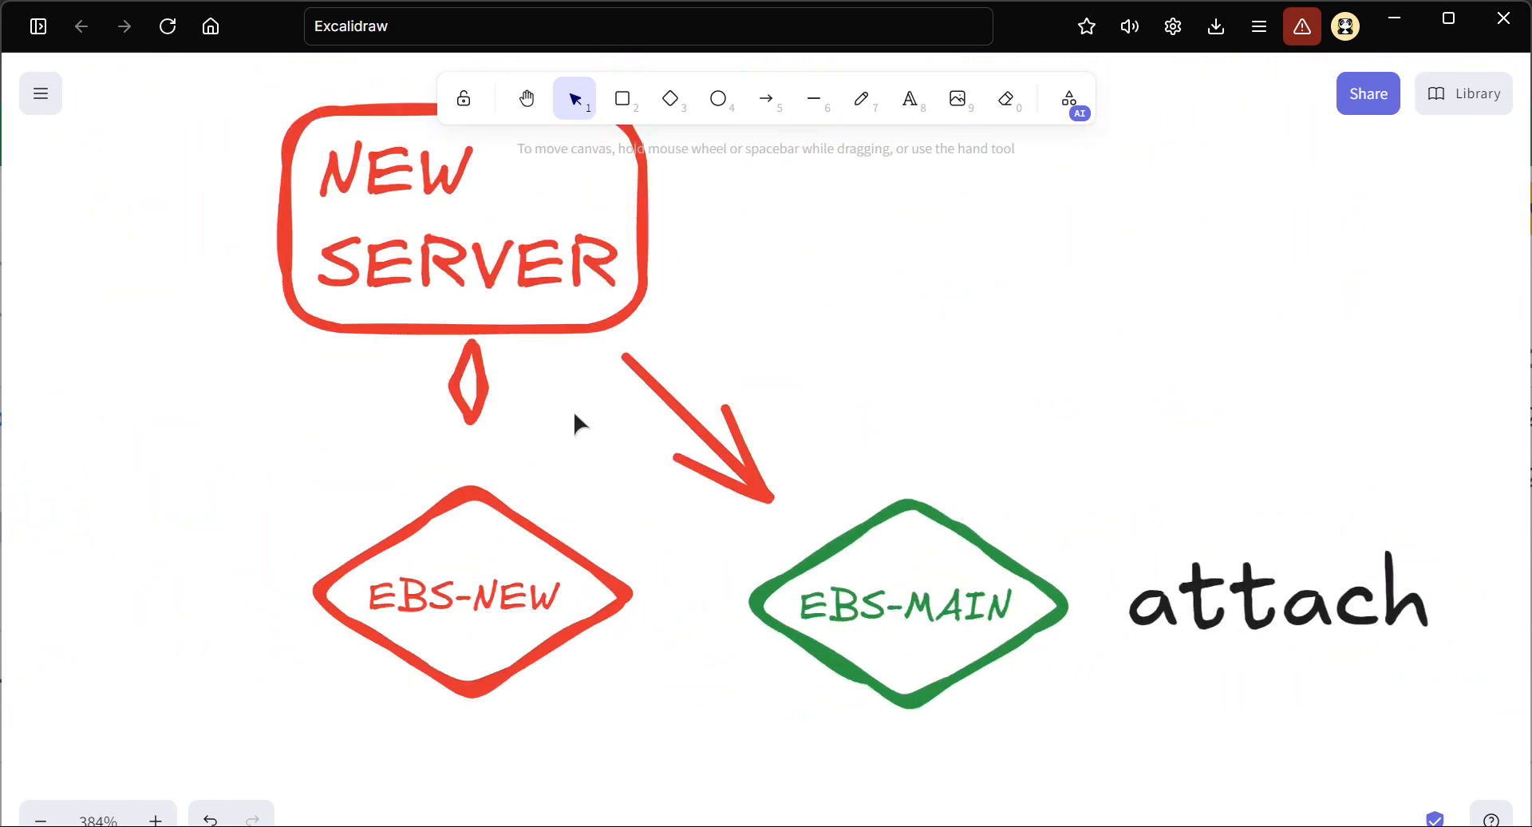
Switch back to the EC2 volumes list in the browser and check the volume state of EBS-MAIN
key(alt+Tab)
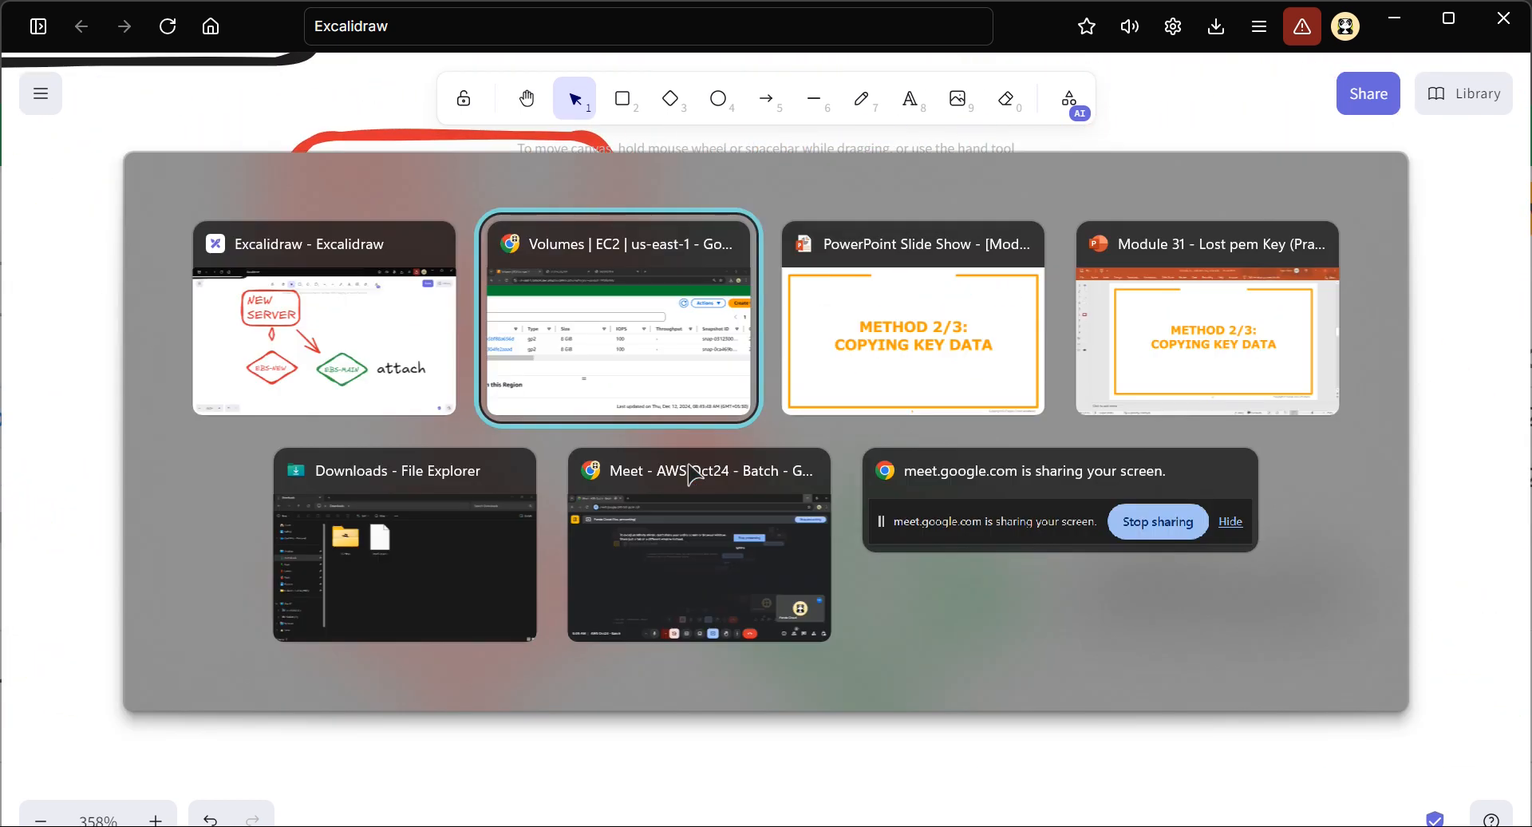
ctrl+scroll(762, 458, down, 3)
drag(487, 506, 907, 532)
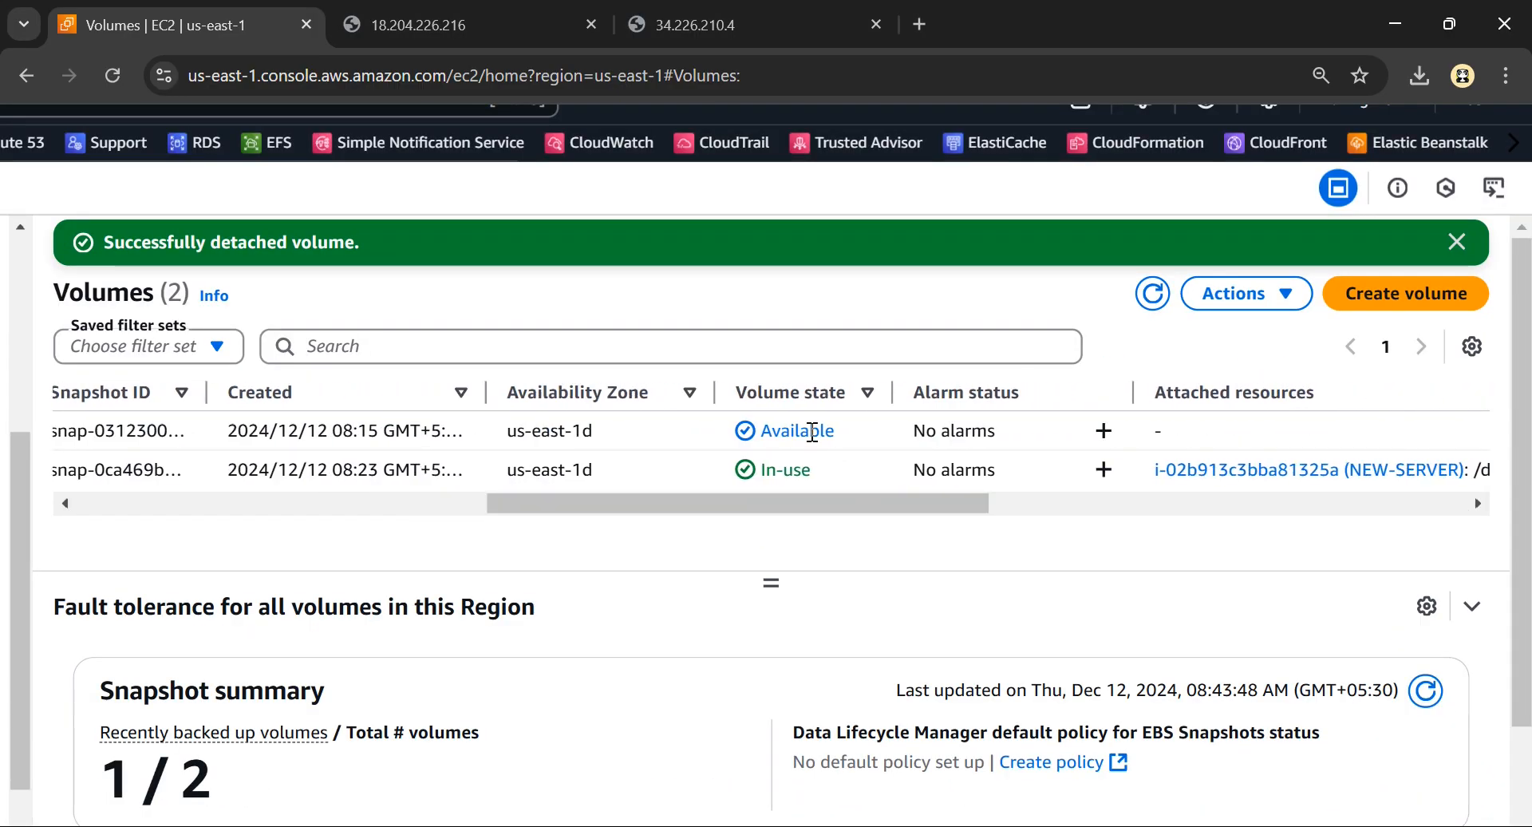
ctrl+scroll(813, 432, up, 3)
click(802, 434)
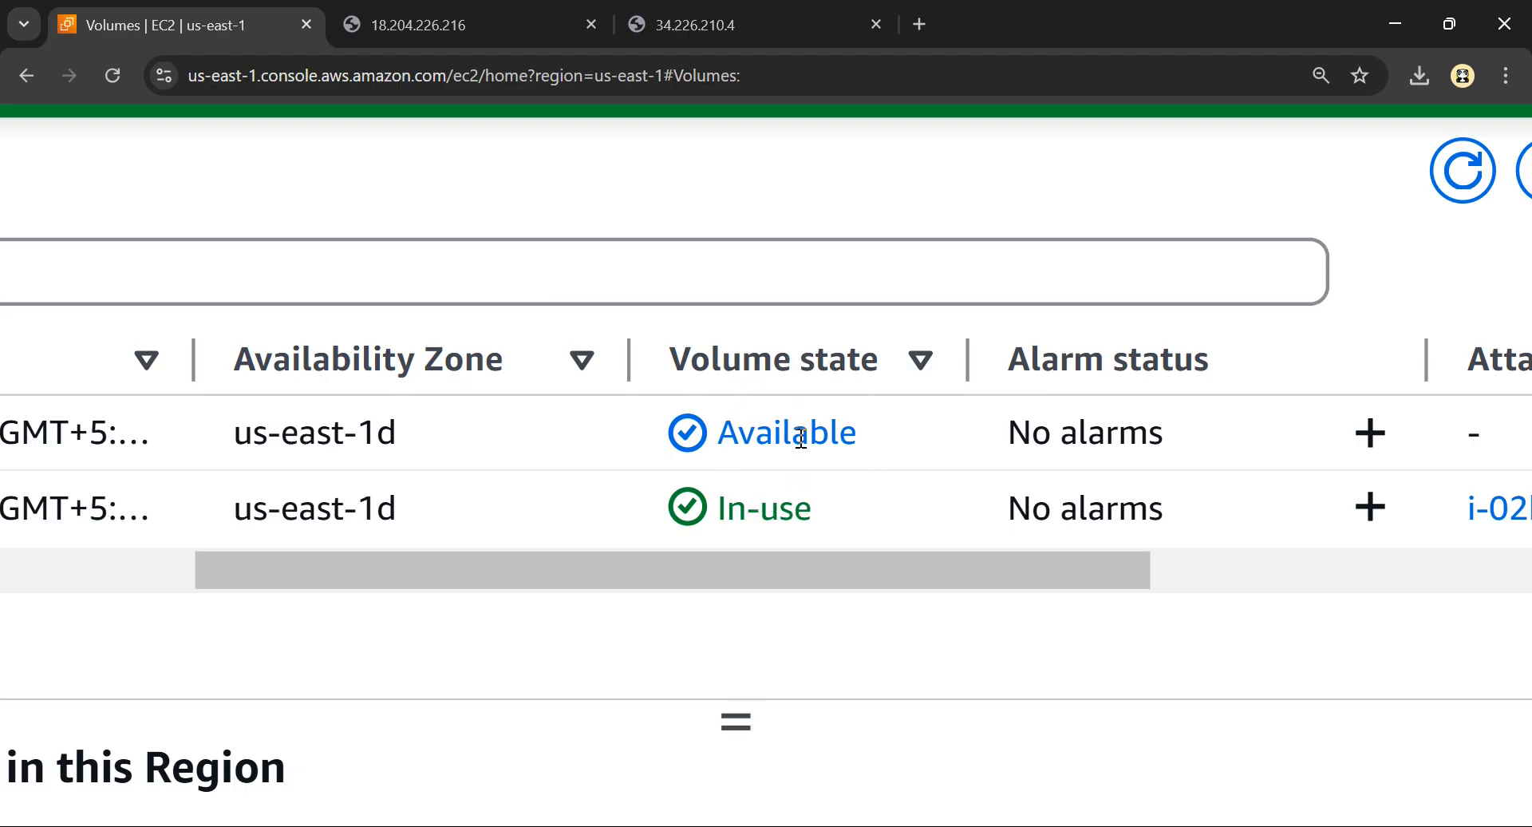
Switch to Excalidraw and draw a blue dashed rectangle around the EBS-MAIN diamond beside the "detach" label
key(alt+Tab)
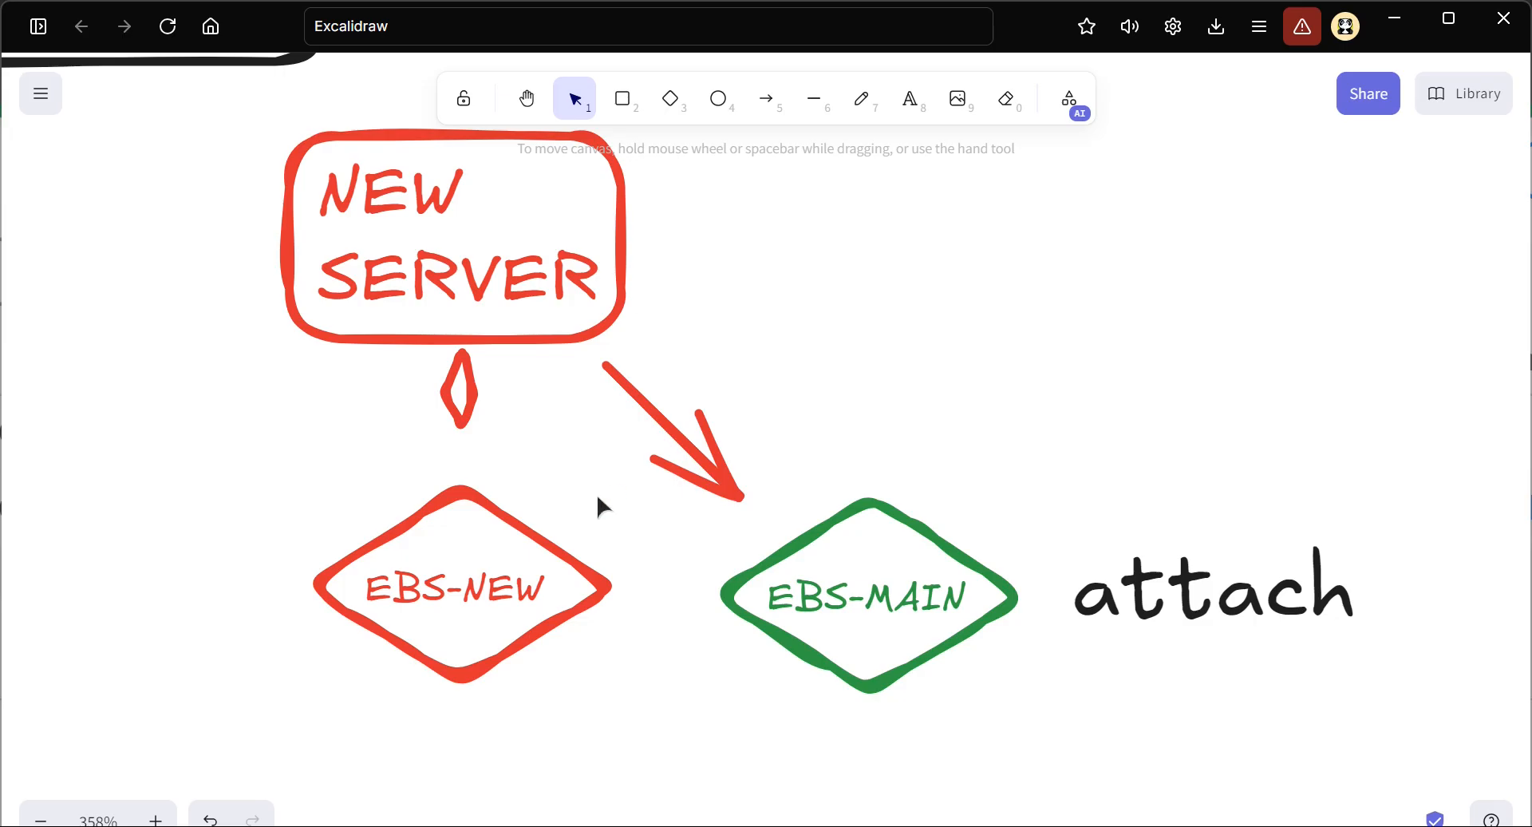
scroll(597, 496, left, 10)
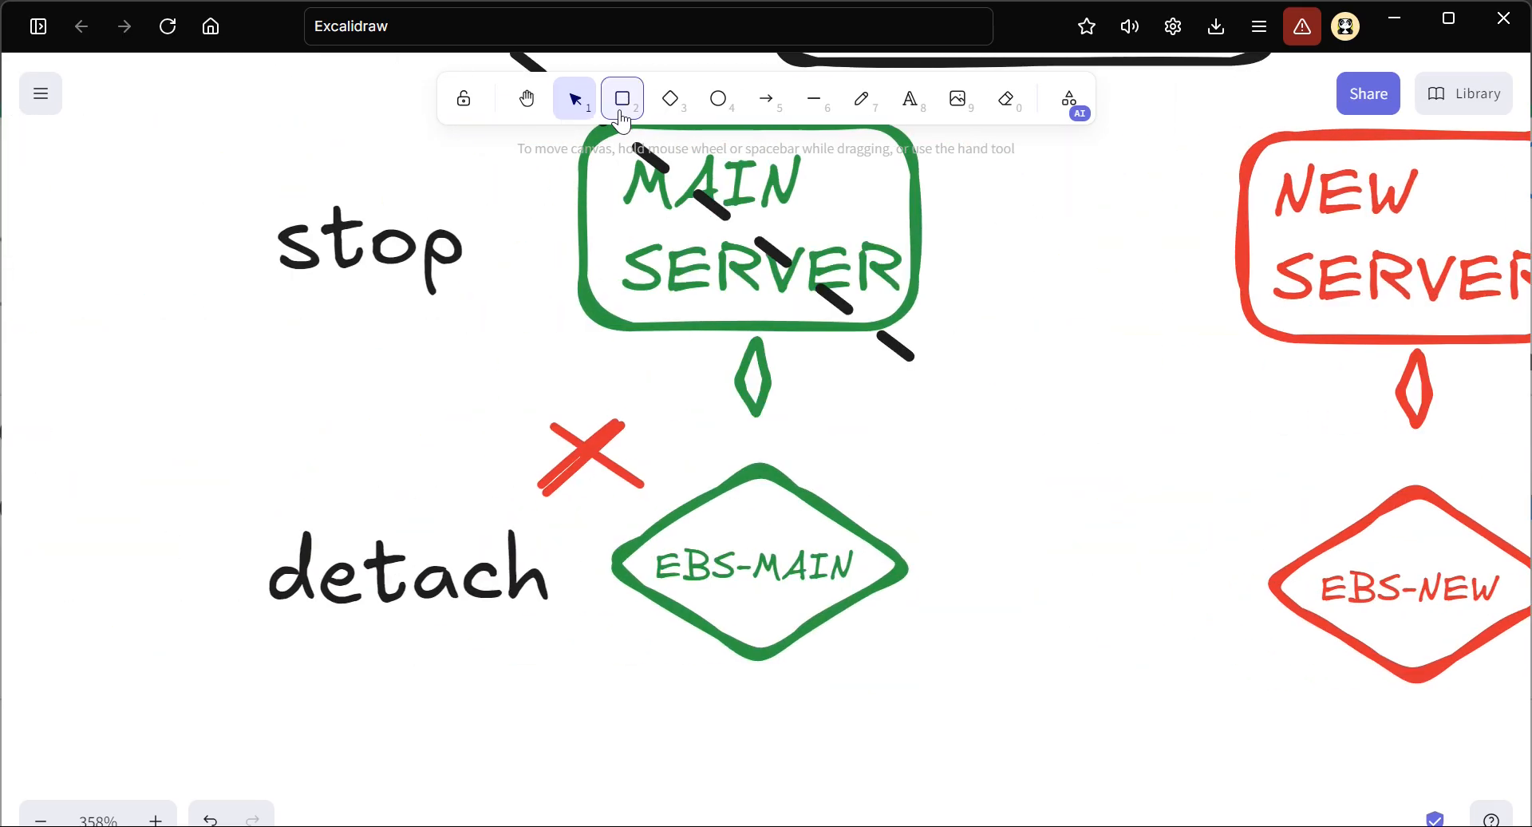
click(623, 100)
drag(989, 425, 581, 704)
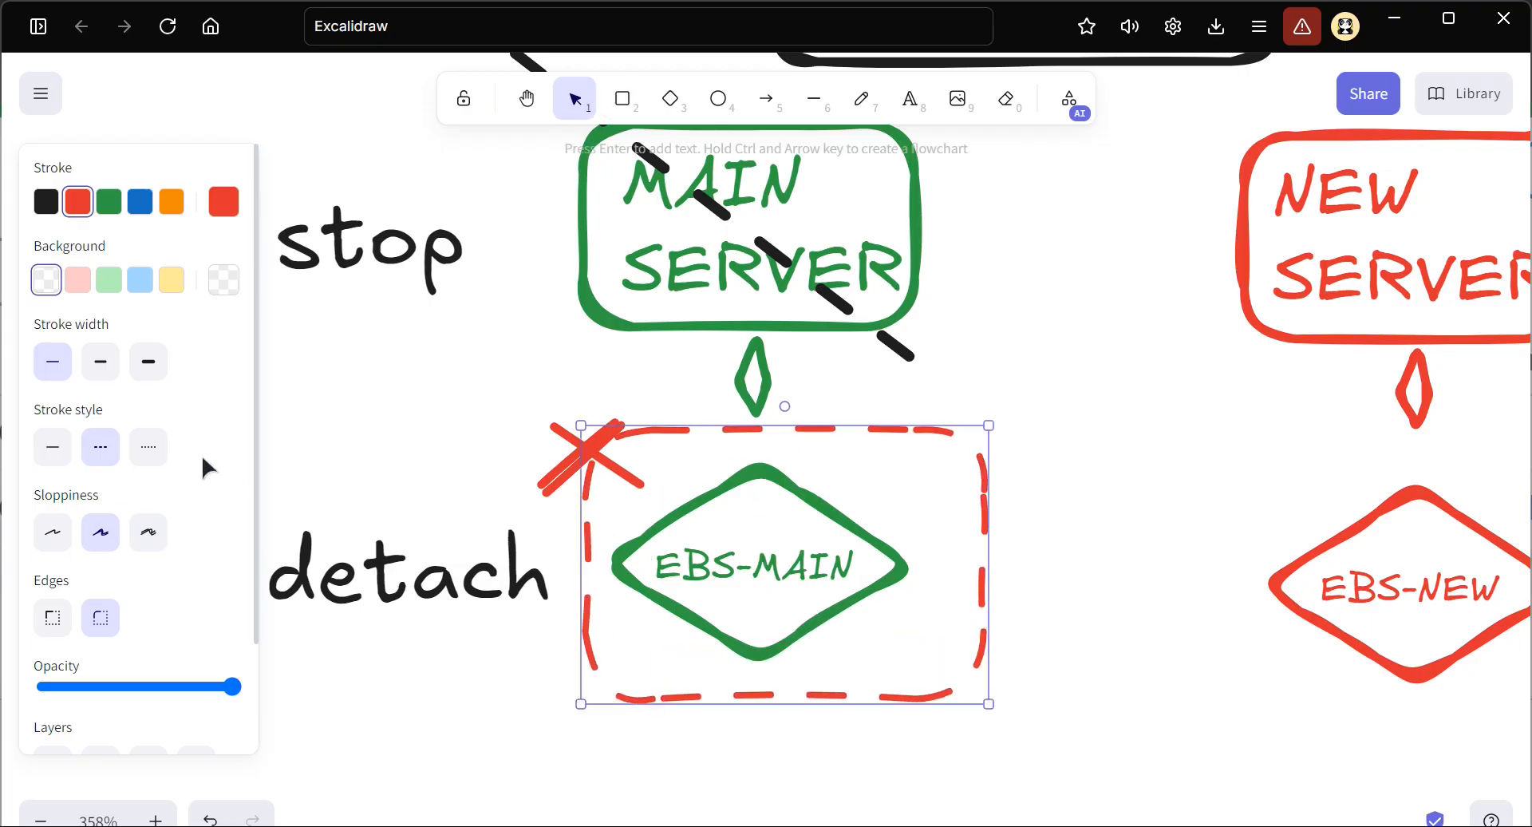
click(140, 203)
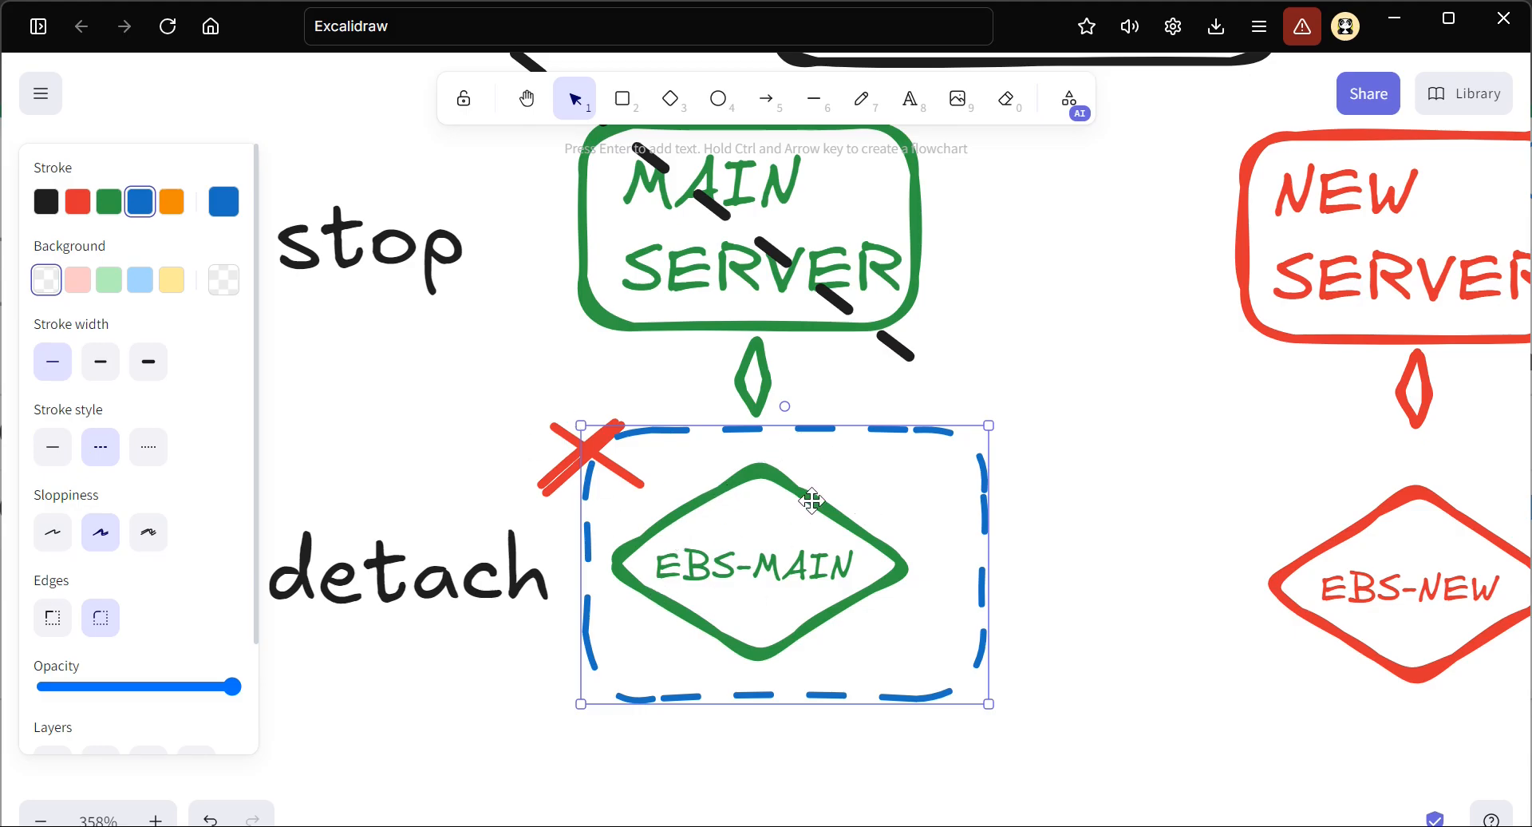
Review the arrow from NEW SERVER to EBS-MAIN and the "attach" label in the diagram
scroll(924, 495, right, 10)
scroll(927, 496, right, 5)
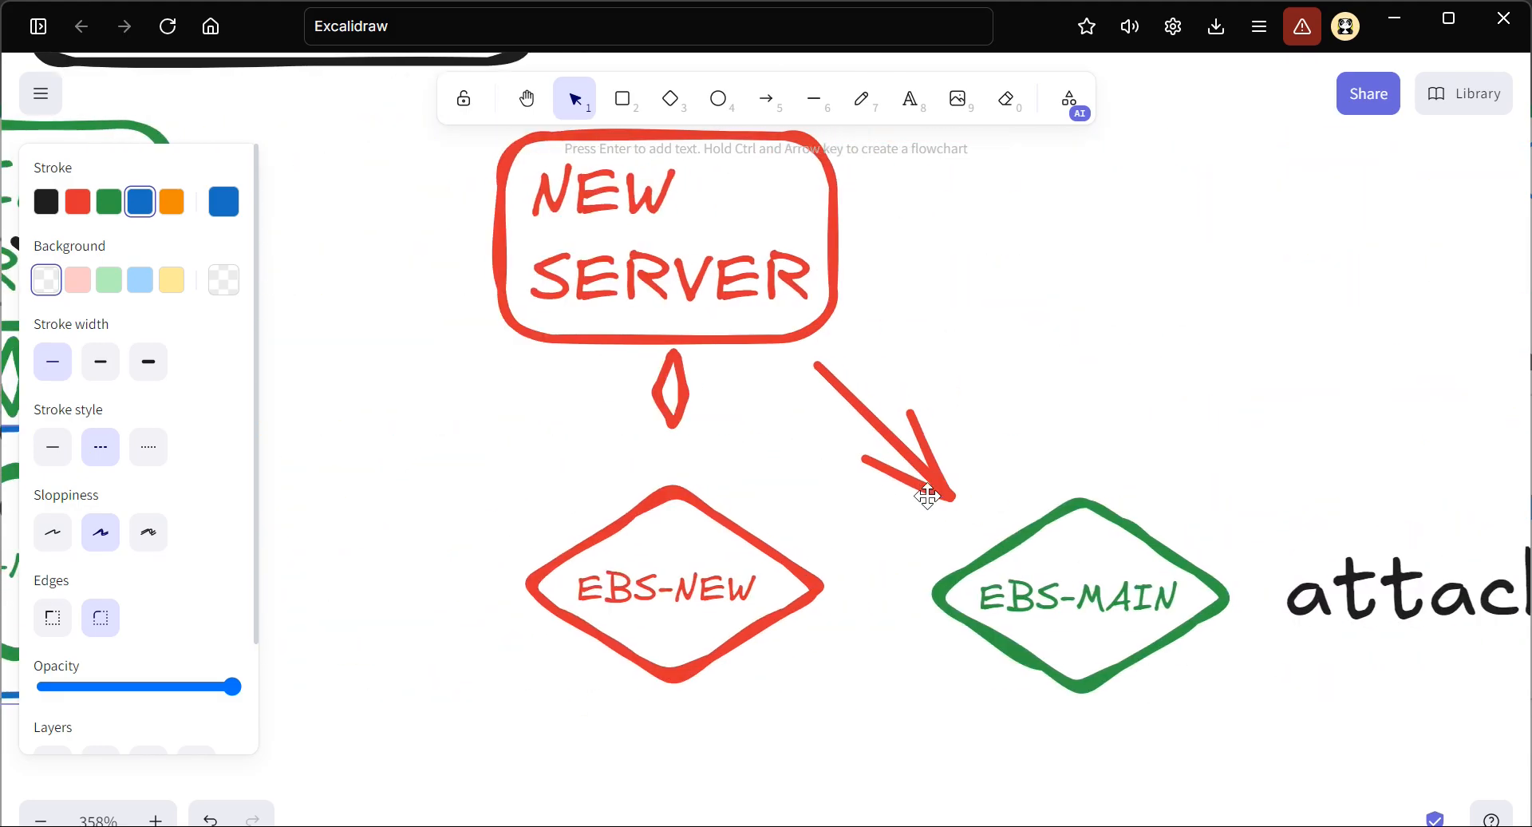
scroll(962, 544, right, 3)
click(1307, 596)
drag(1307, 596, 1256, 592)
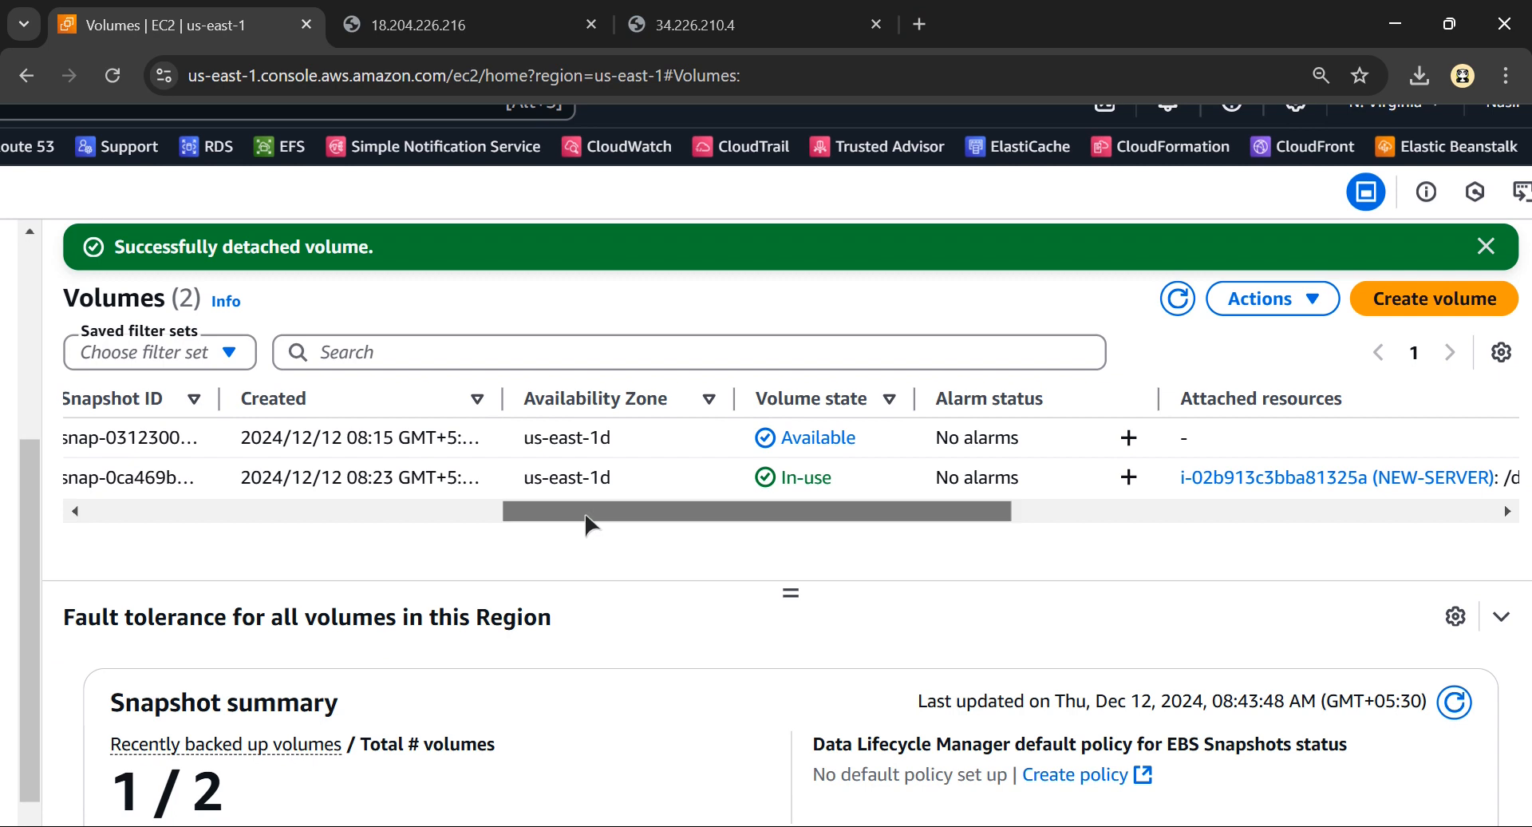
Select the EBS-MAIN volume in the volumes list and open its attach volume form
drag(588, 515, 61, 503)
click(89, 439)
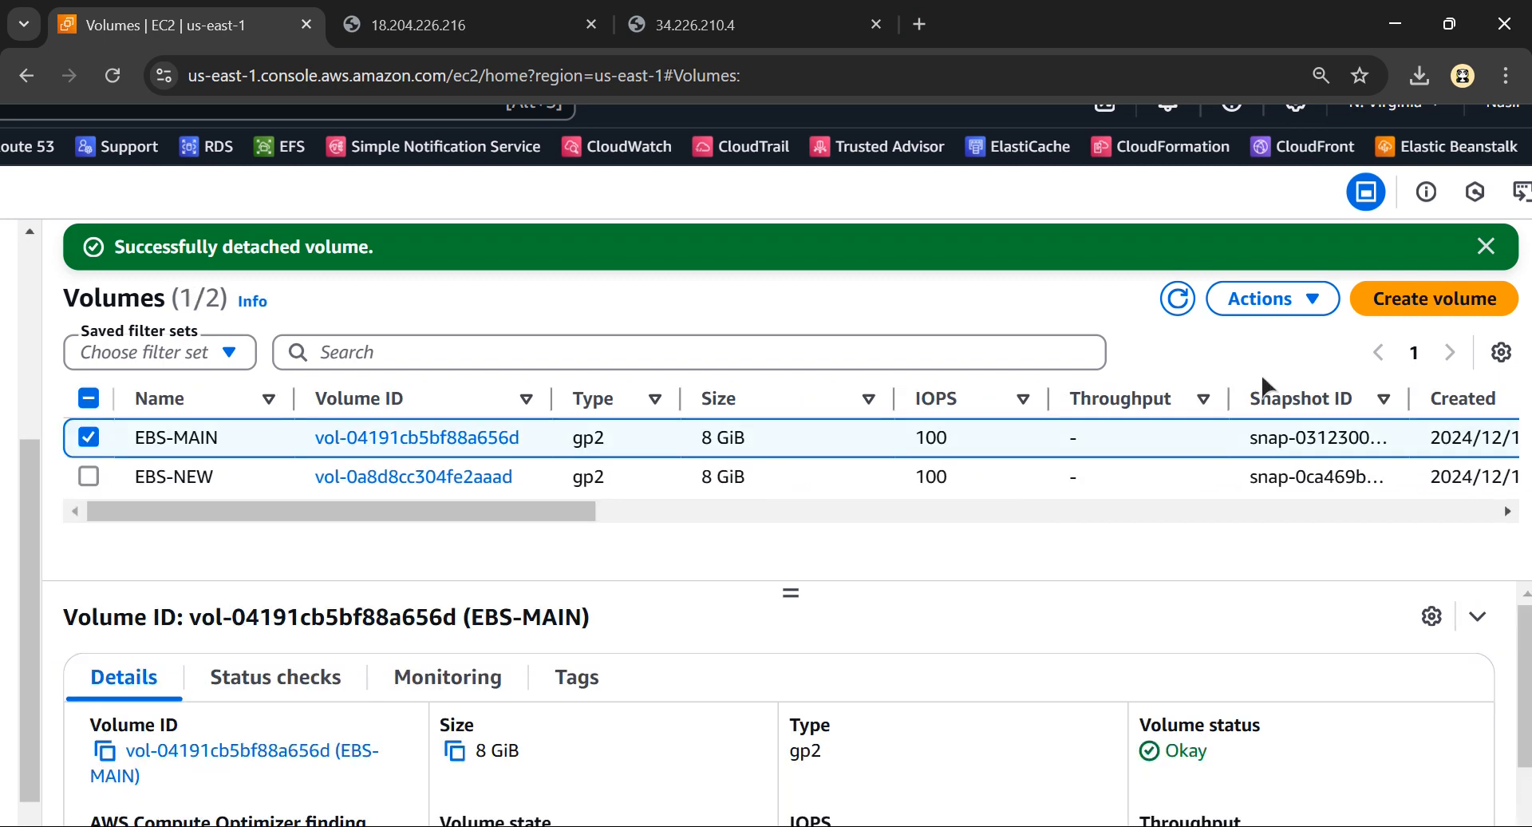
click(1277, 308)
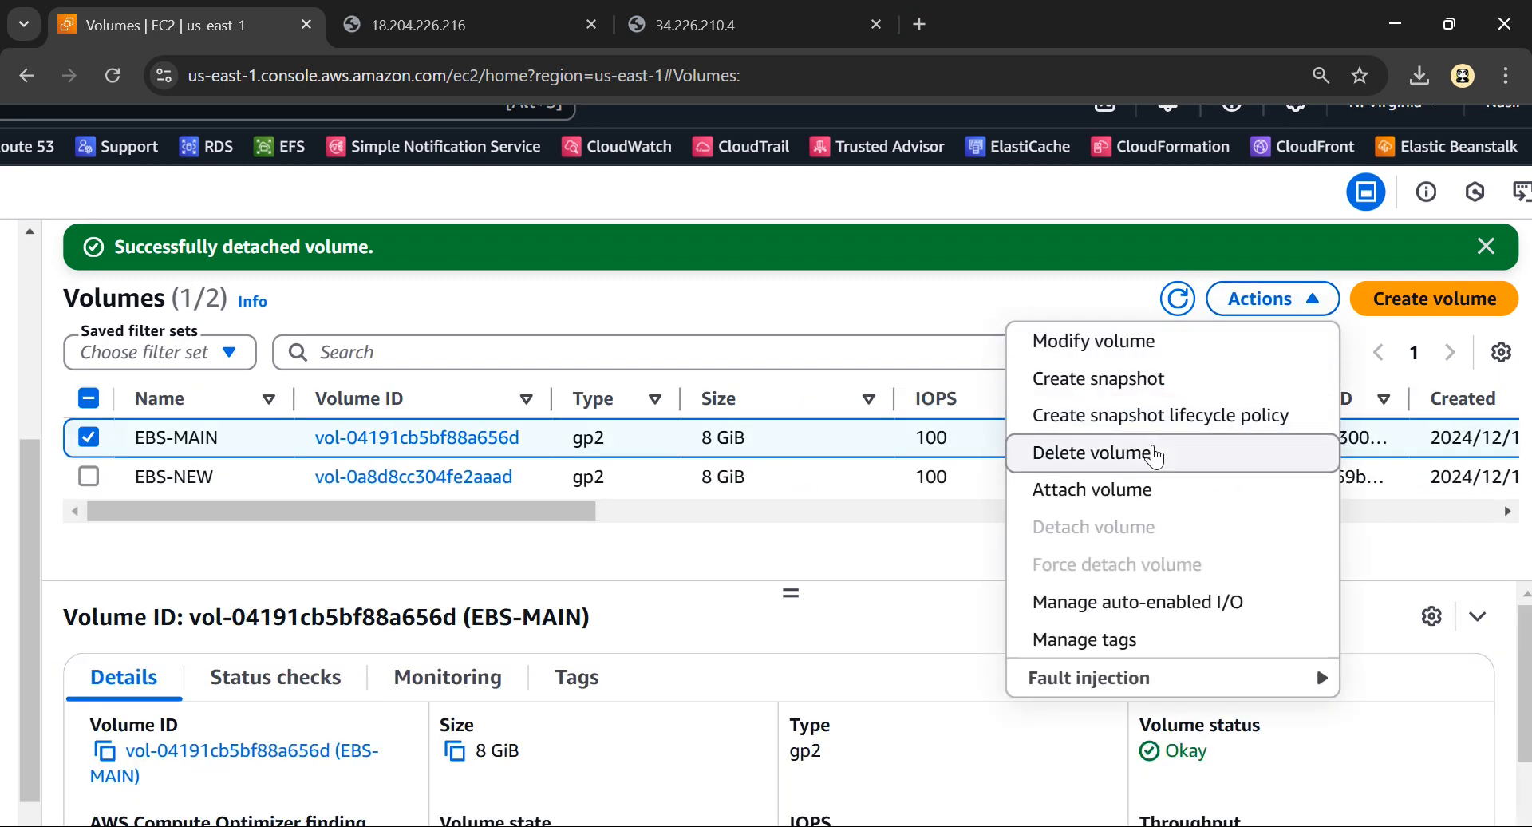
click(1109, 489)
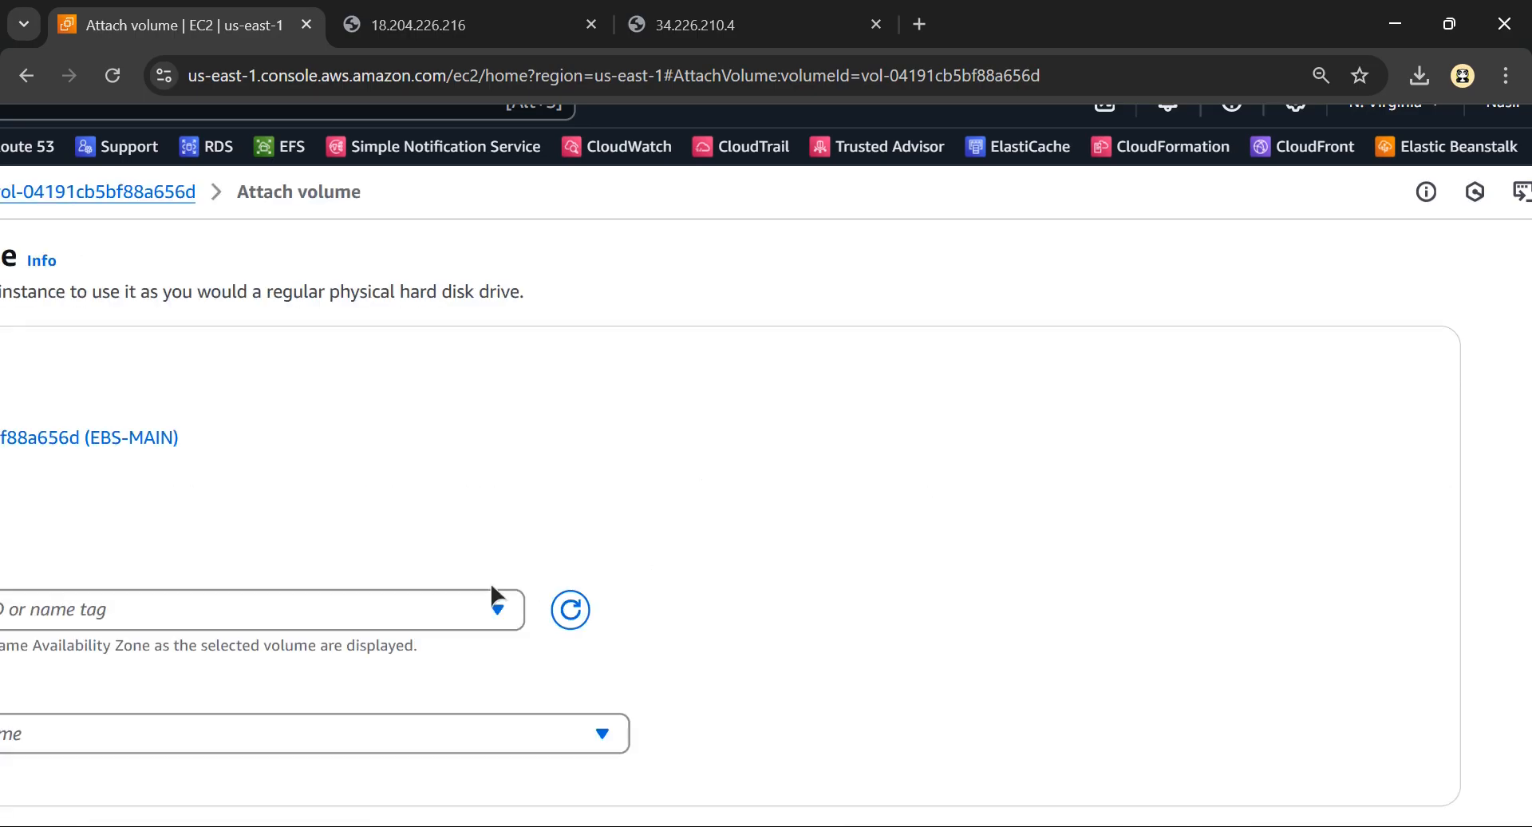
Choose the running NEW-SERVER as the instance to attach EBS-MAIN to
scroll(491, 590, left, 3)
scroll(382, 594, down, 2)
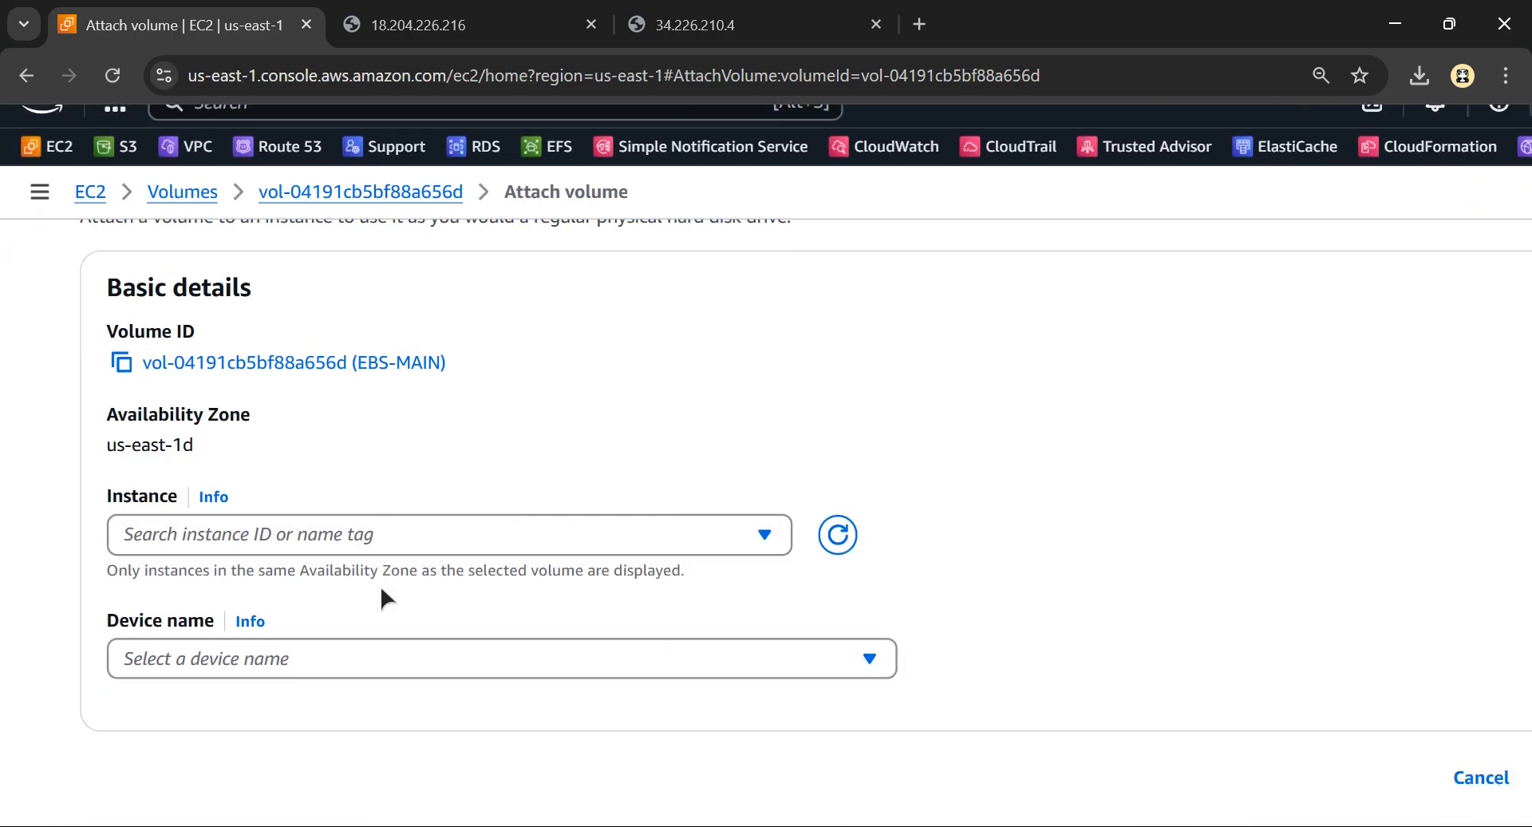
click(343, 522)
scroll(201, 677, up, 5)
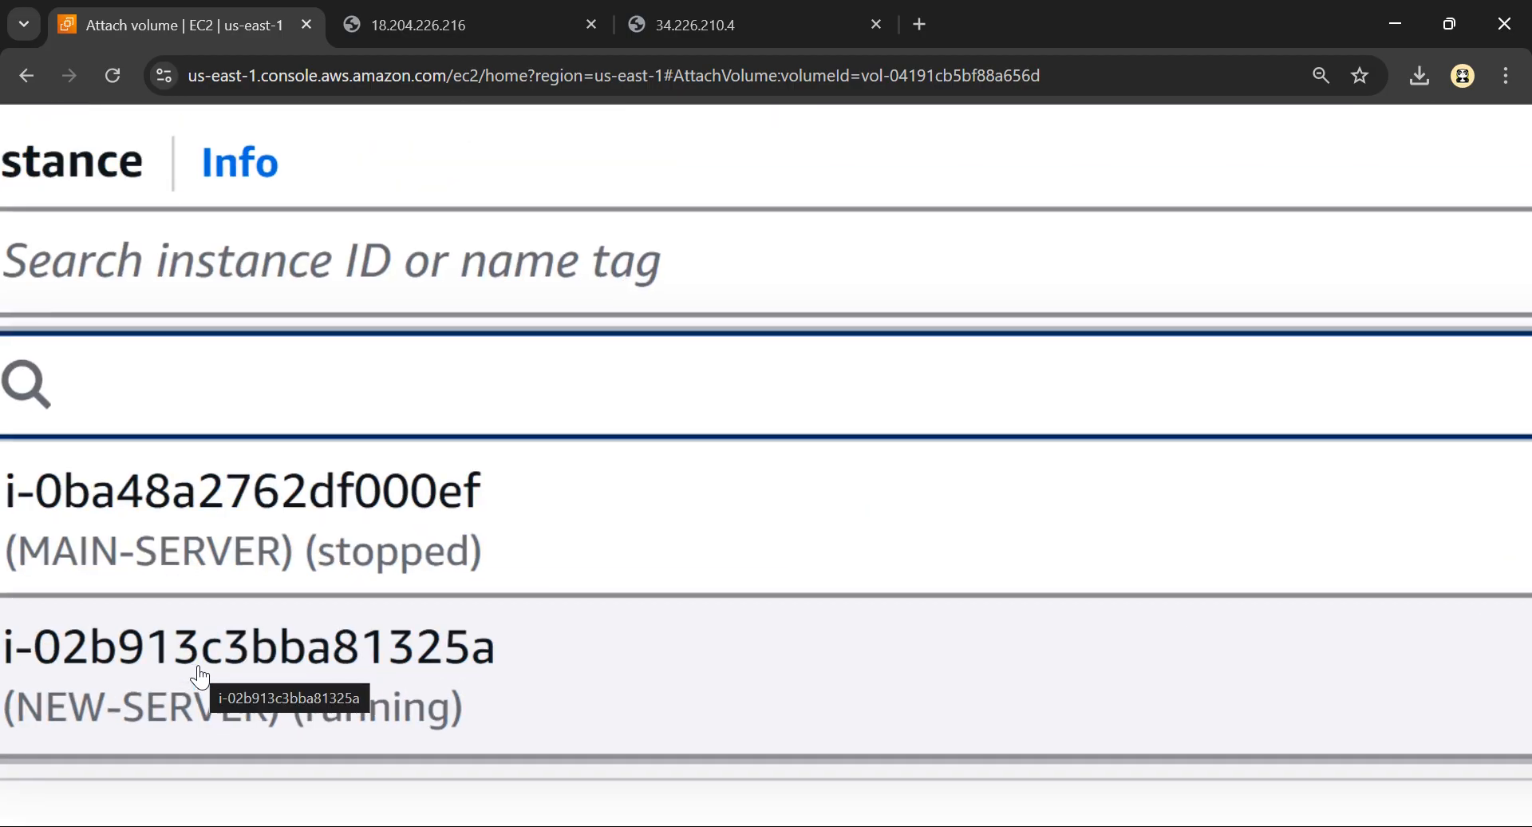
click(147, 720)
scroll(348, 496, down, 5)
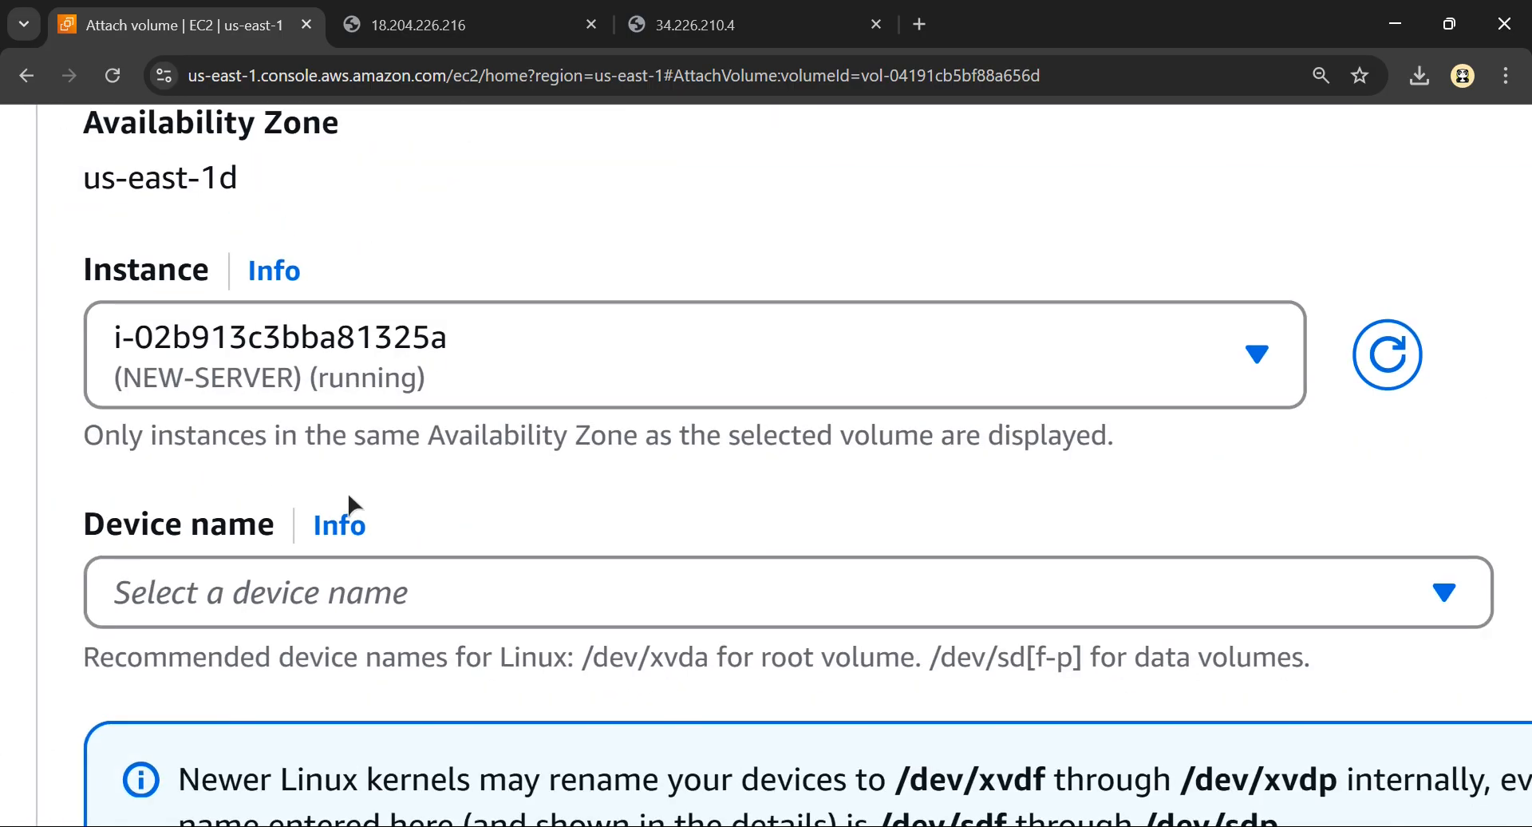
Set the device name to /dev/sdb from the names recommended for data volumes
scroll(393, 603, down, 2)
click(304, 460)
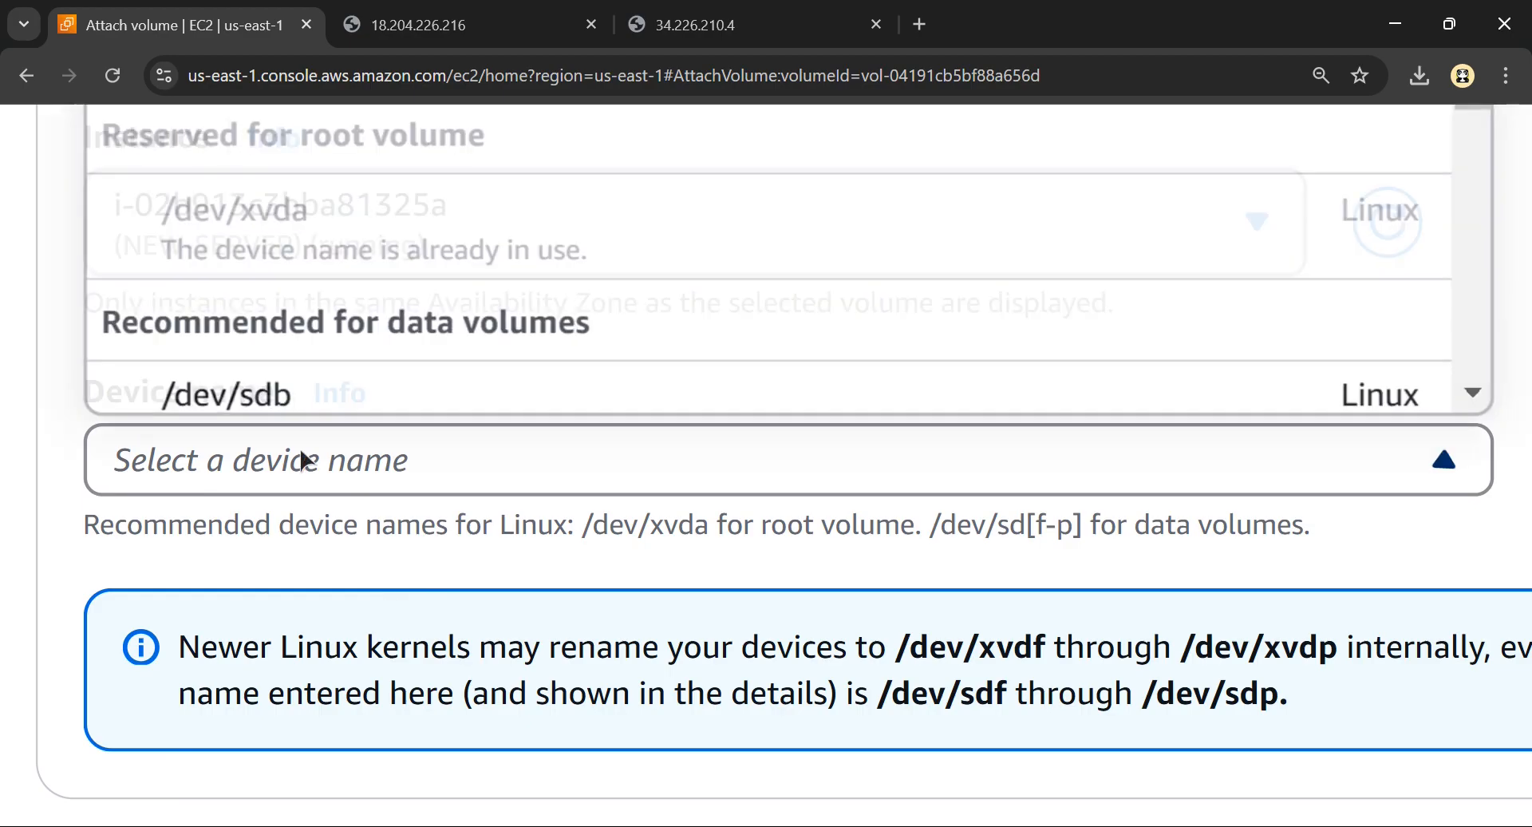
scroll(303, 461, down, 2)
scroll(339, 295, down, 1)
scroll(438, 239, up, 2)
scroll(445, 333, down, 2)
scroll(446, 333, down, 1)
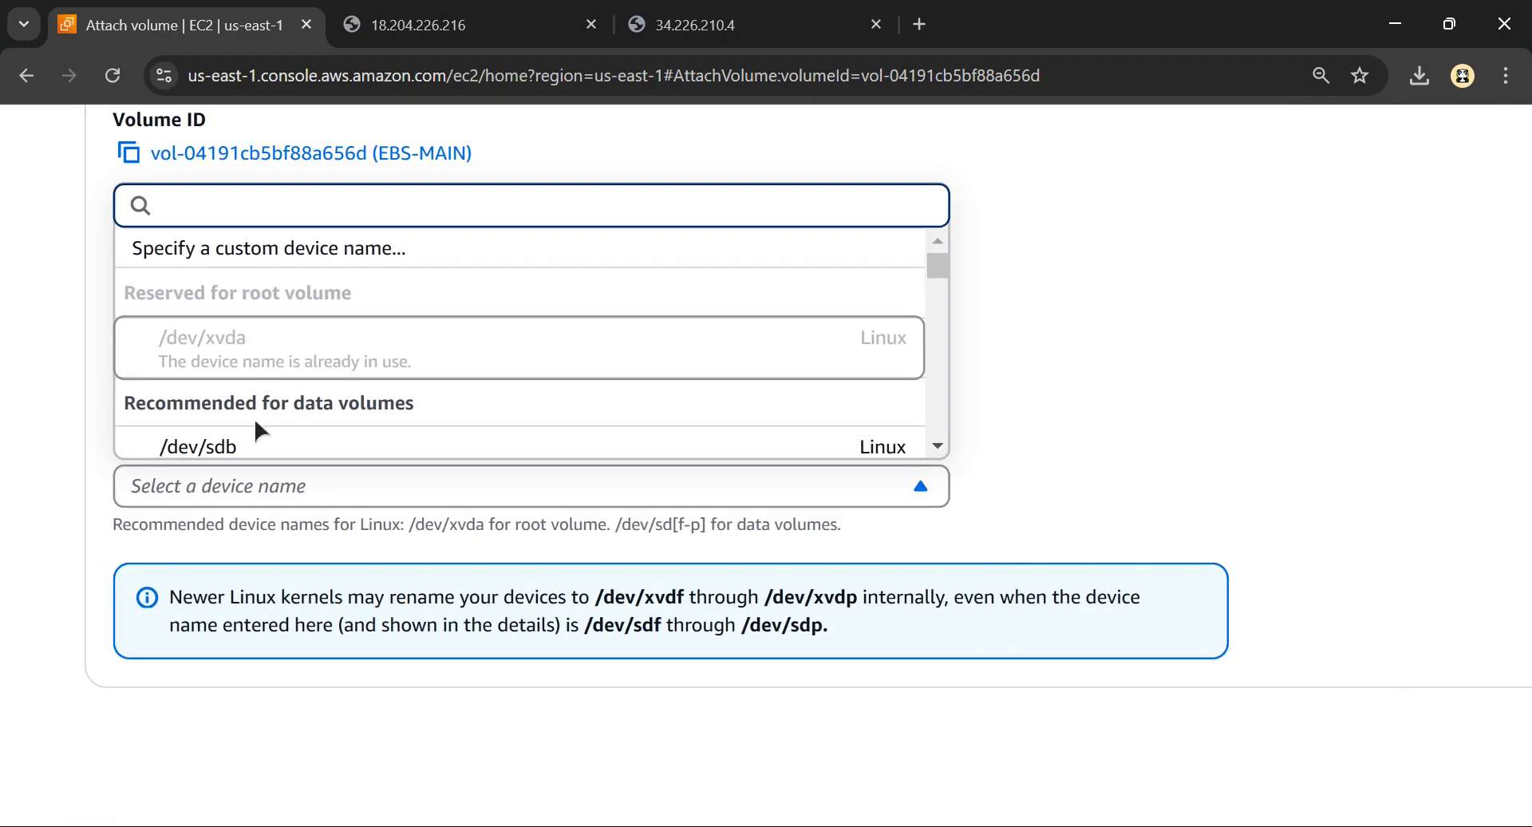
scroll(228, 420, down, 2)
scroll(228, 429, down, 1)
scroll(225, 431, up, 3)
scroll(181, 389, up, 1)
scroll(180, 389, up, 1)
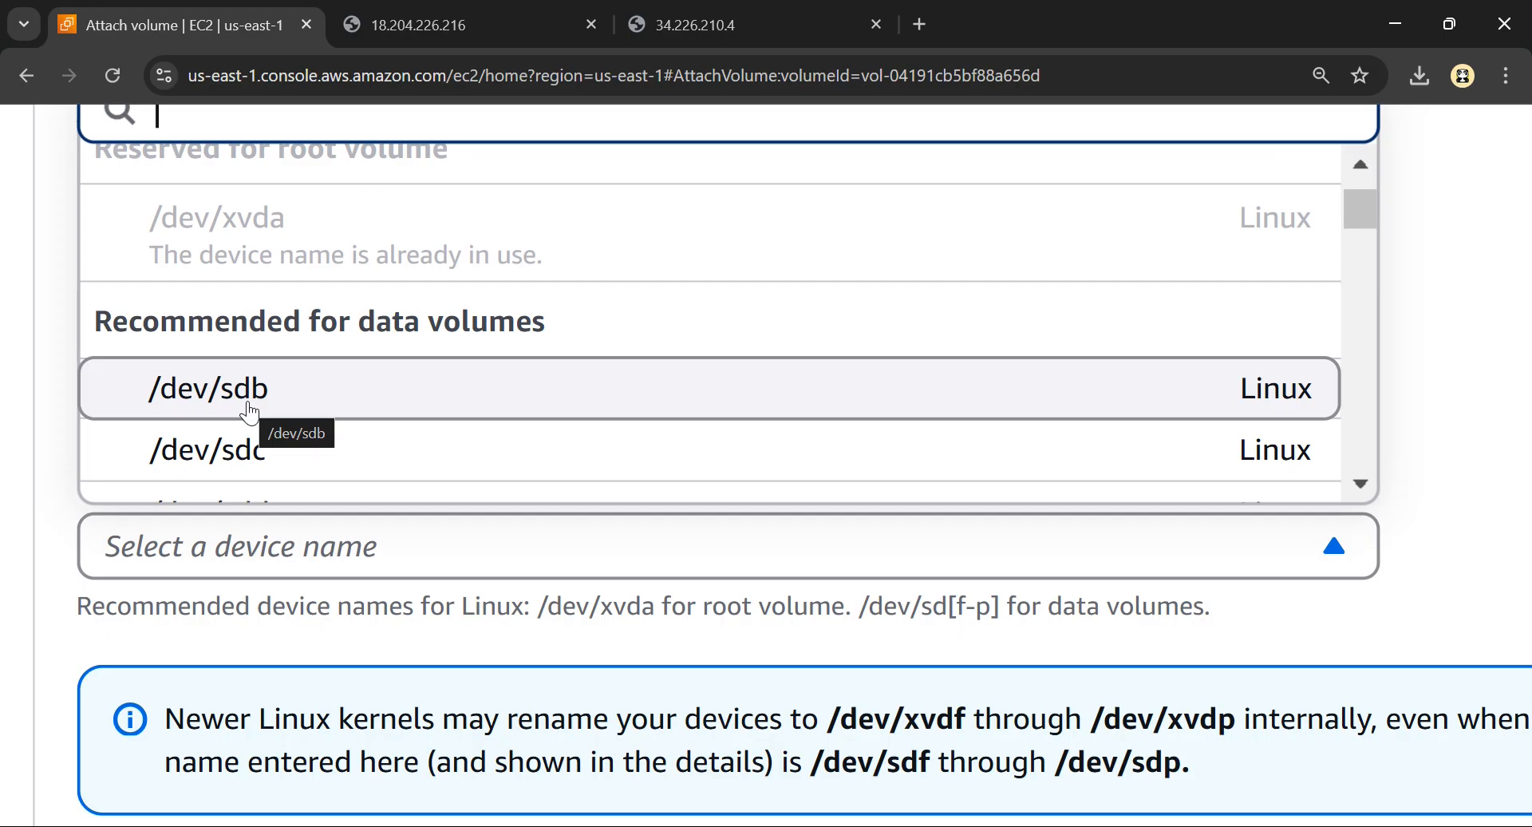
scroll(178, 390, up, 2)
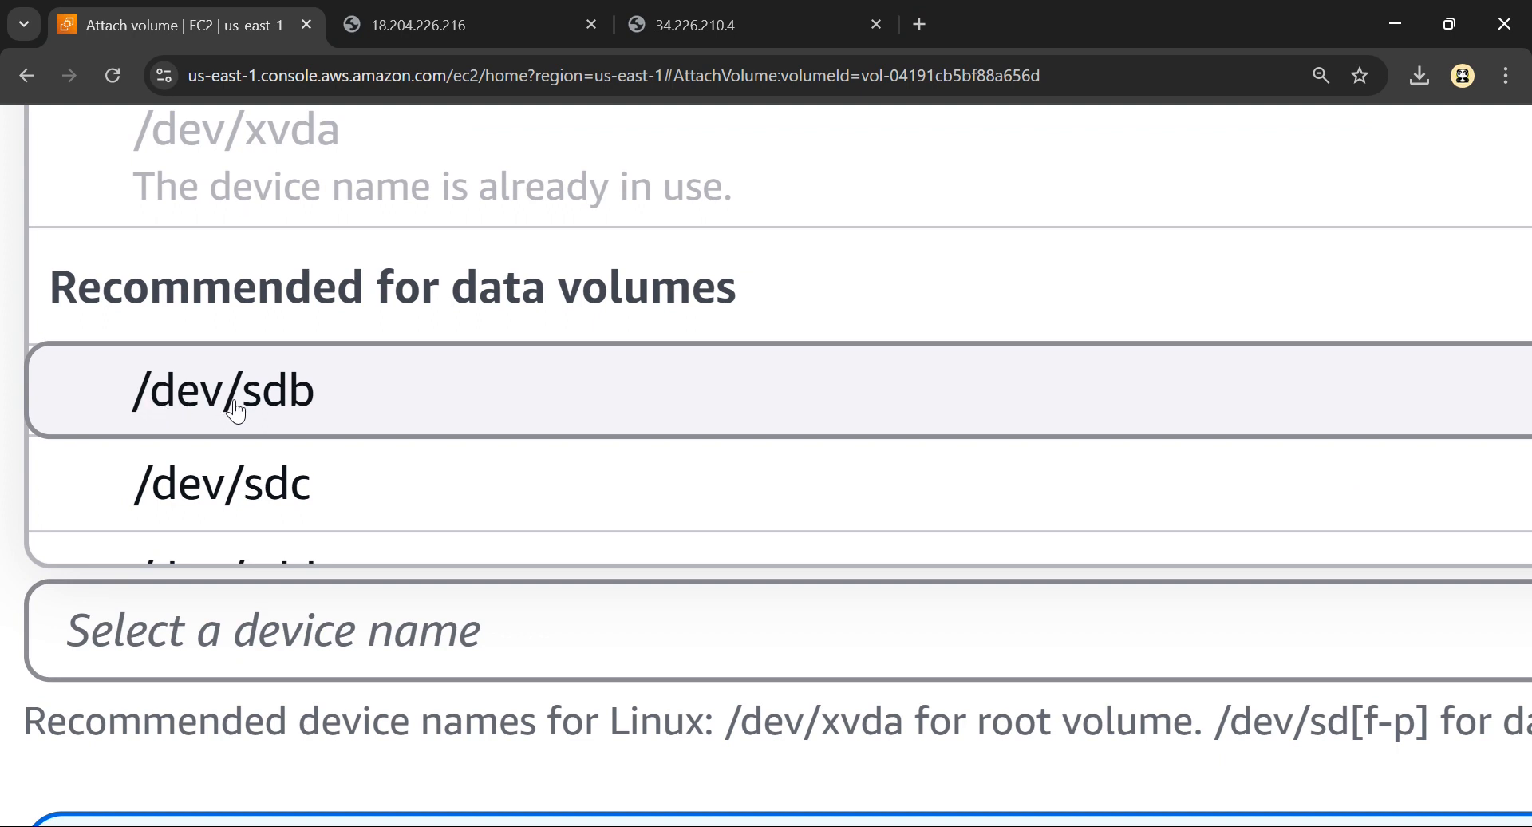
click(289, 395)
key(ctrl+minus)
key(ctrl+minus)
key(ctrl+minus)
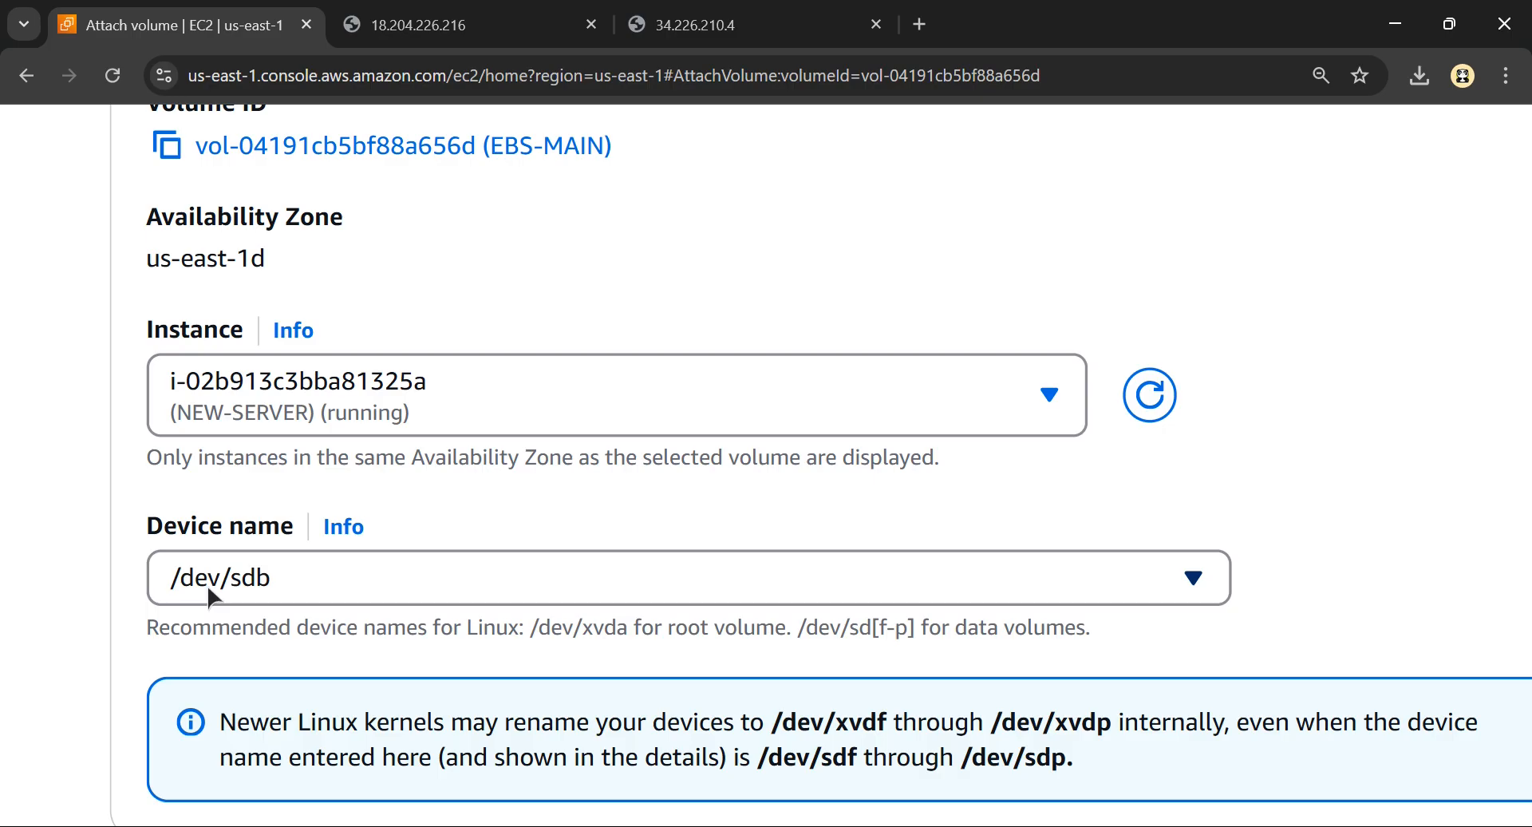
key(ctrl)
Submit the form to attach the EBS-MAIN volume to NEW-SERVER
scroll(526, 463, down, 3)
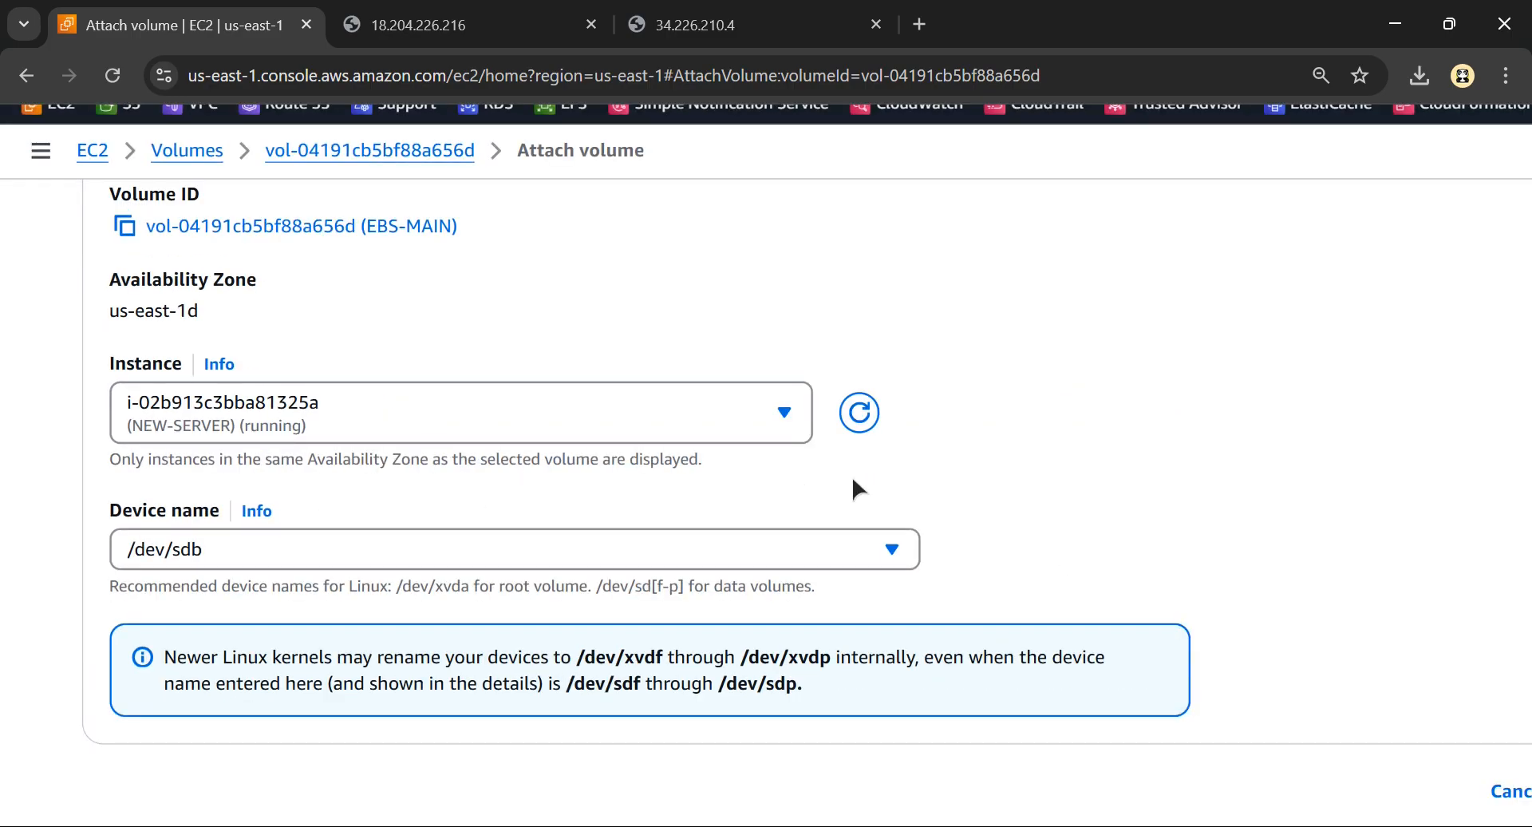
scroll(859, 481, right, 4)
click(1331, 790)
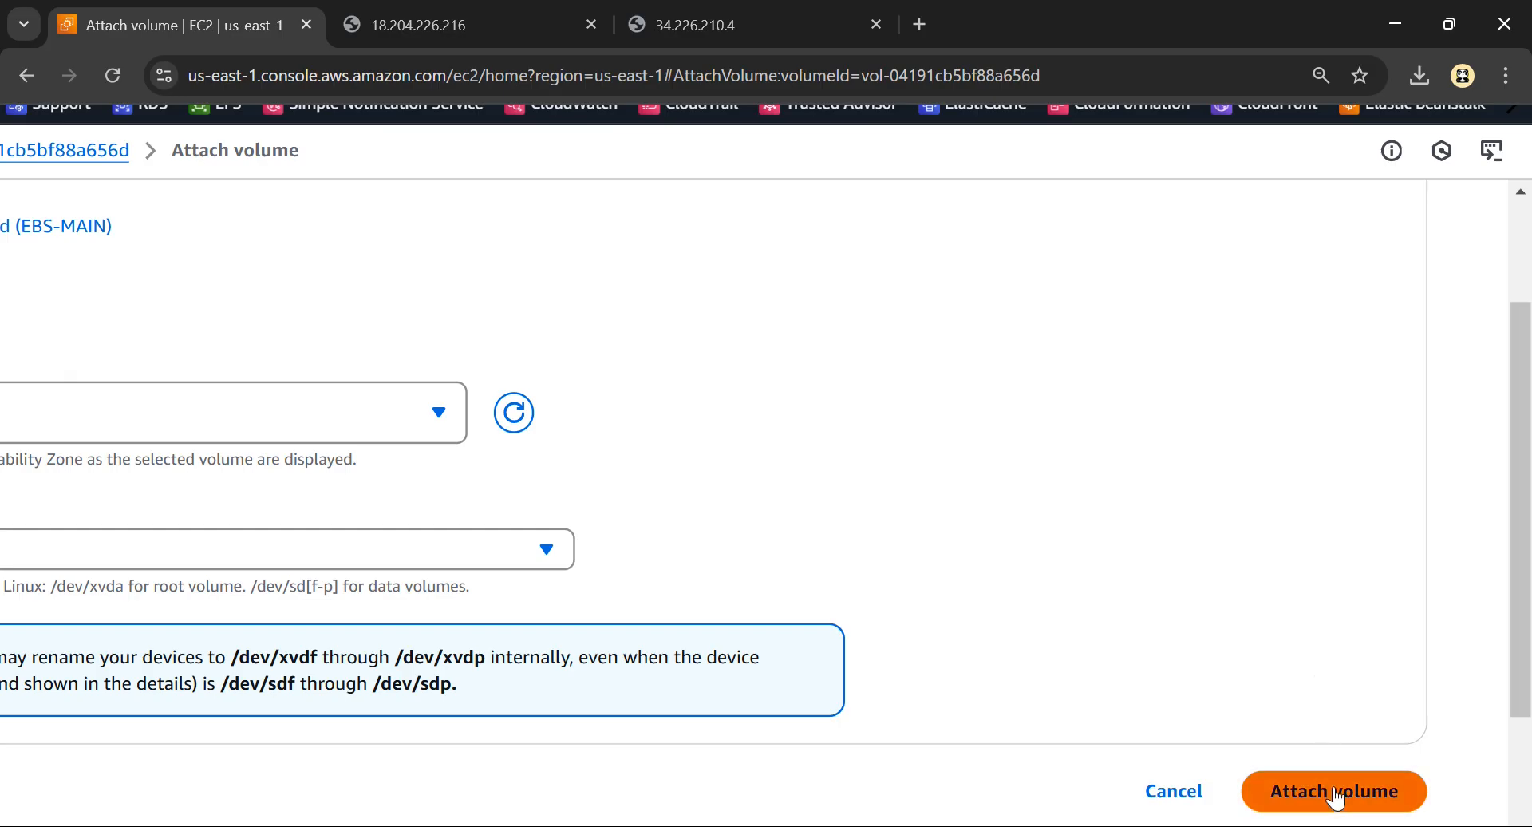
scroll(937, 526, down, 3)
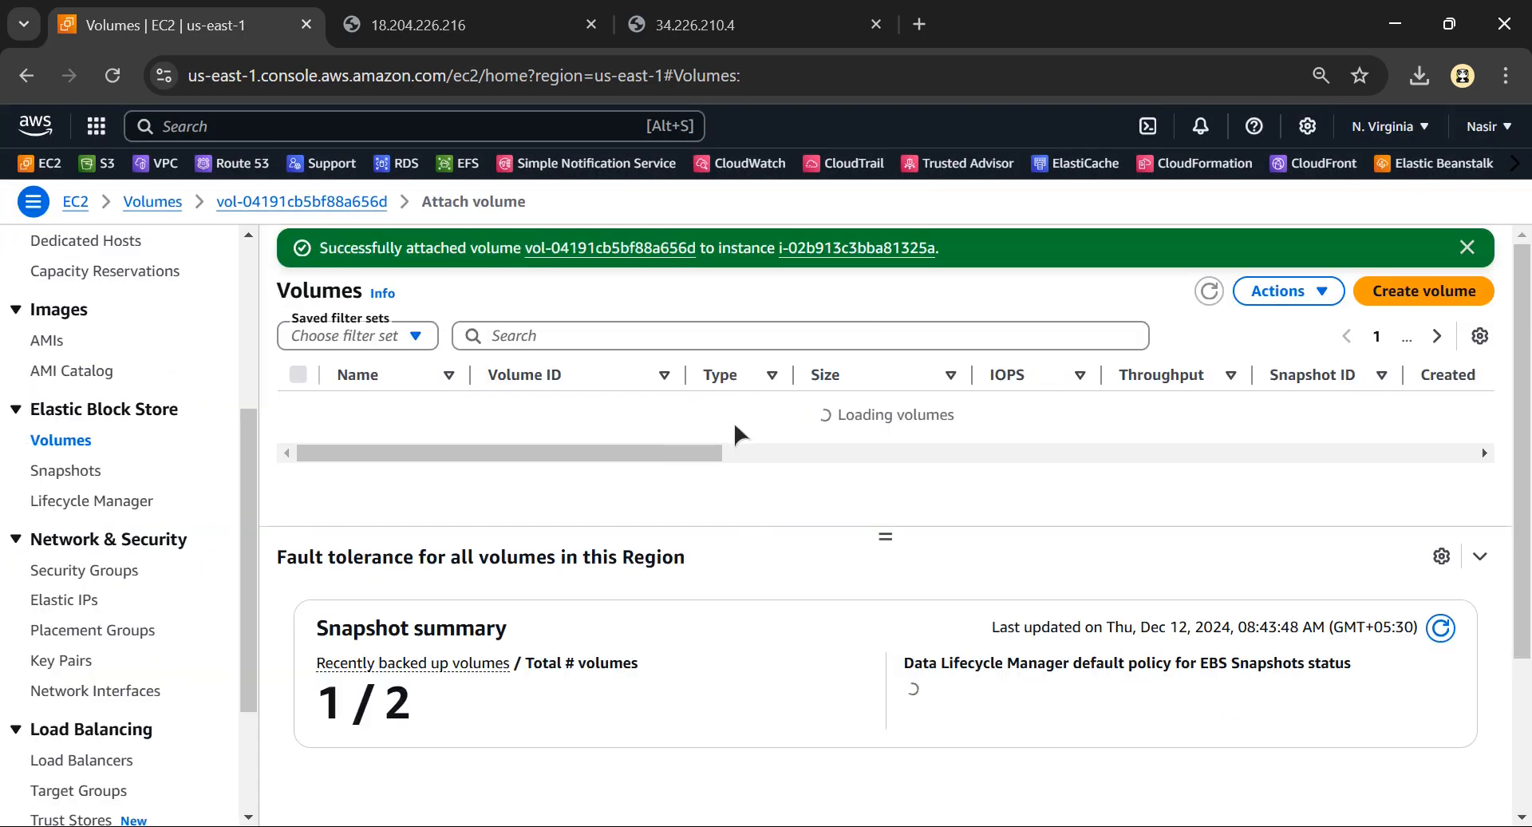
Switch to Excalidraw and review the detach and attach parts of the STEP-1 diagram
key(alt+Tab)
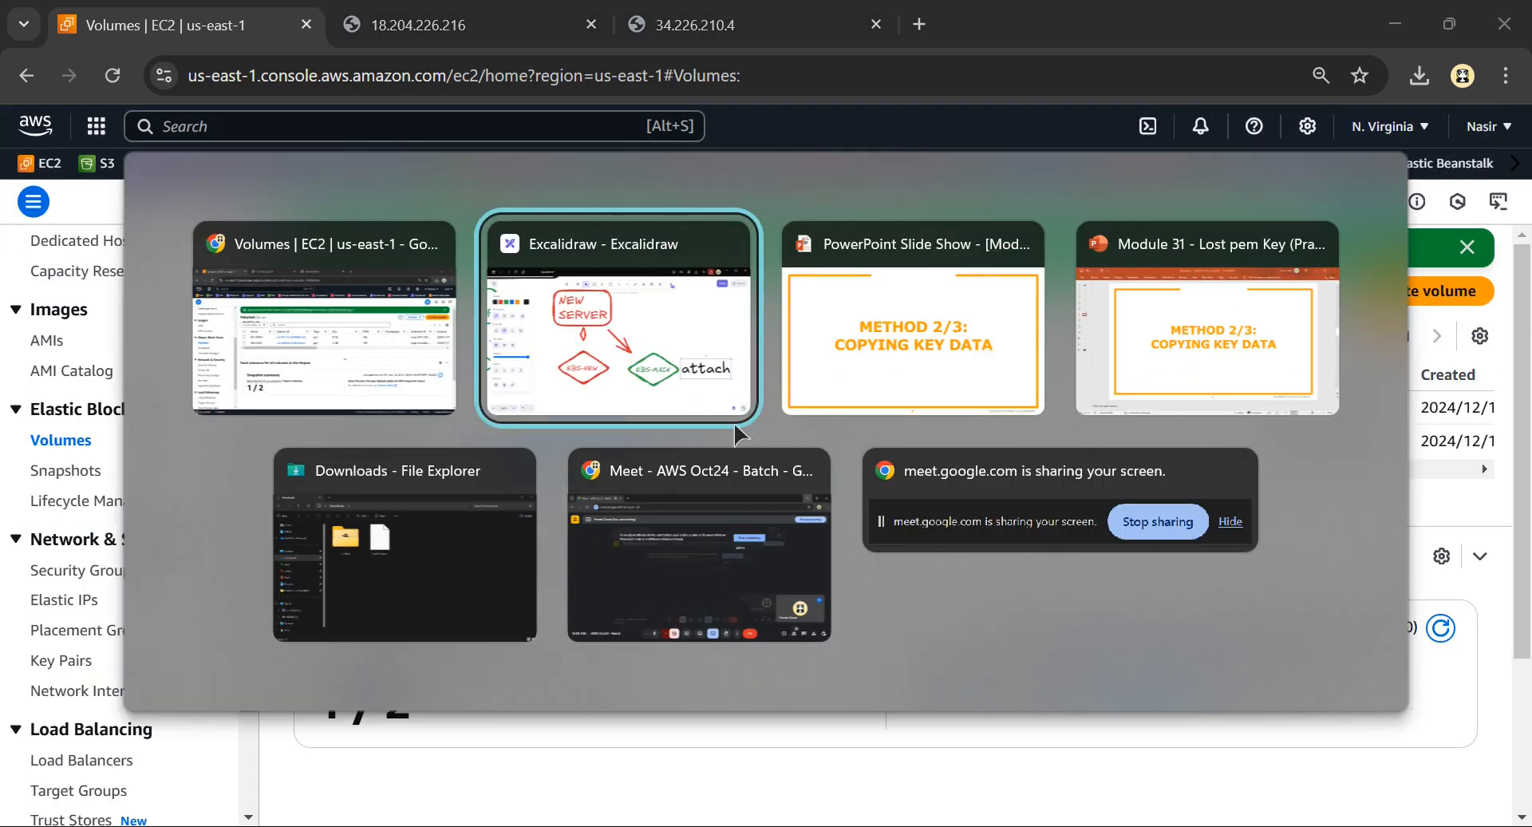
ctrl+scroll(589, 407, down, 5)
scroll(558, 409, left, 5)
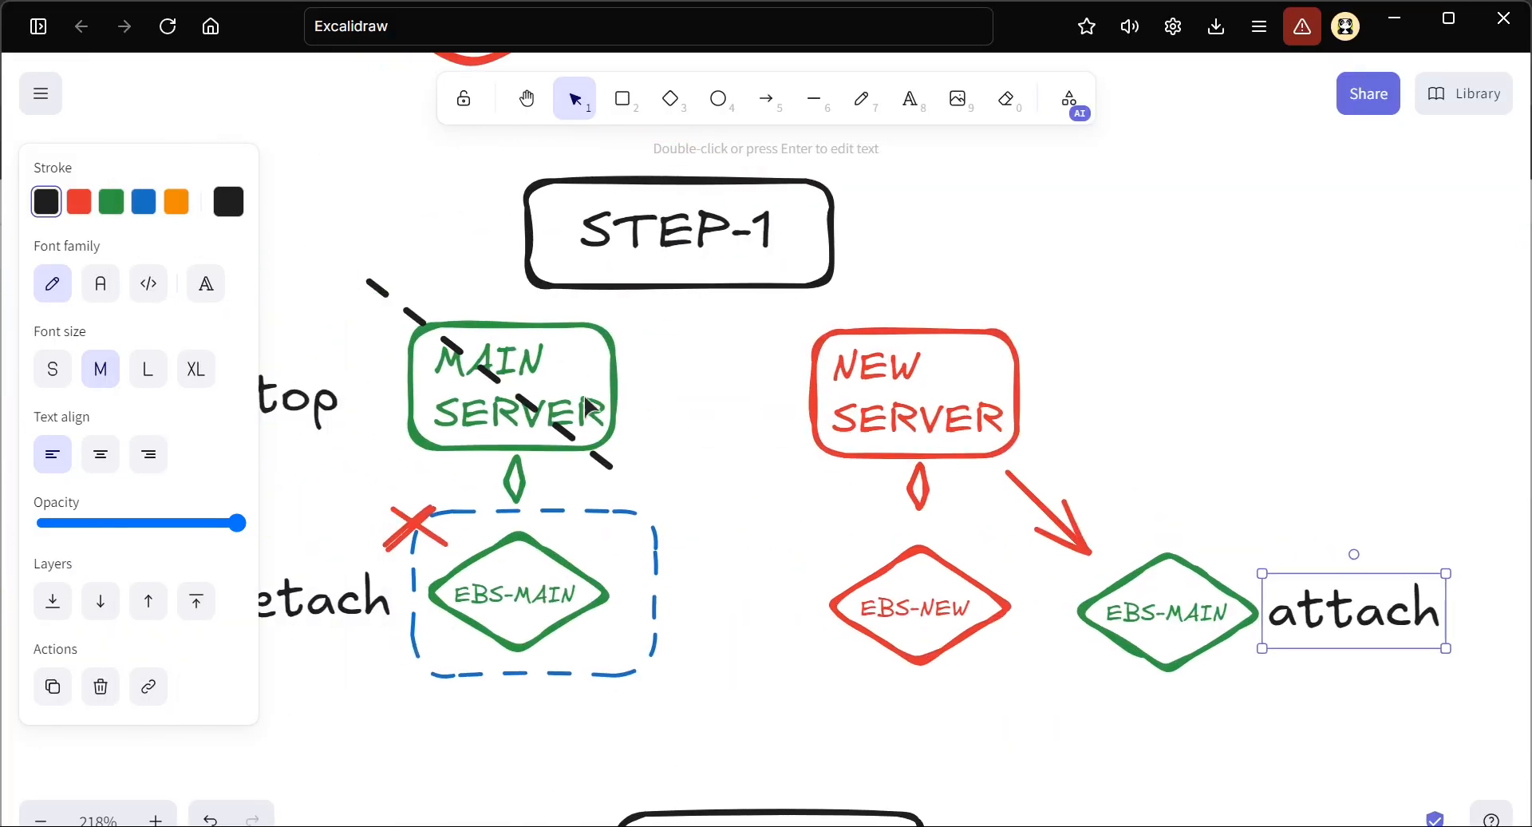
scroll(906, 605, right, 5)
ctrl+scroll(848, 547, up, 5)
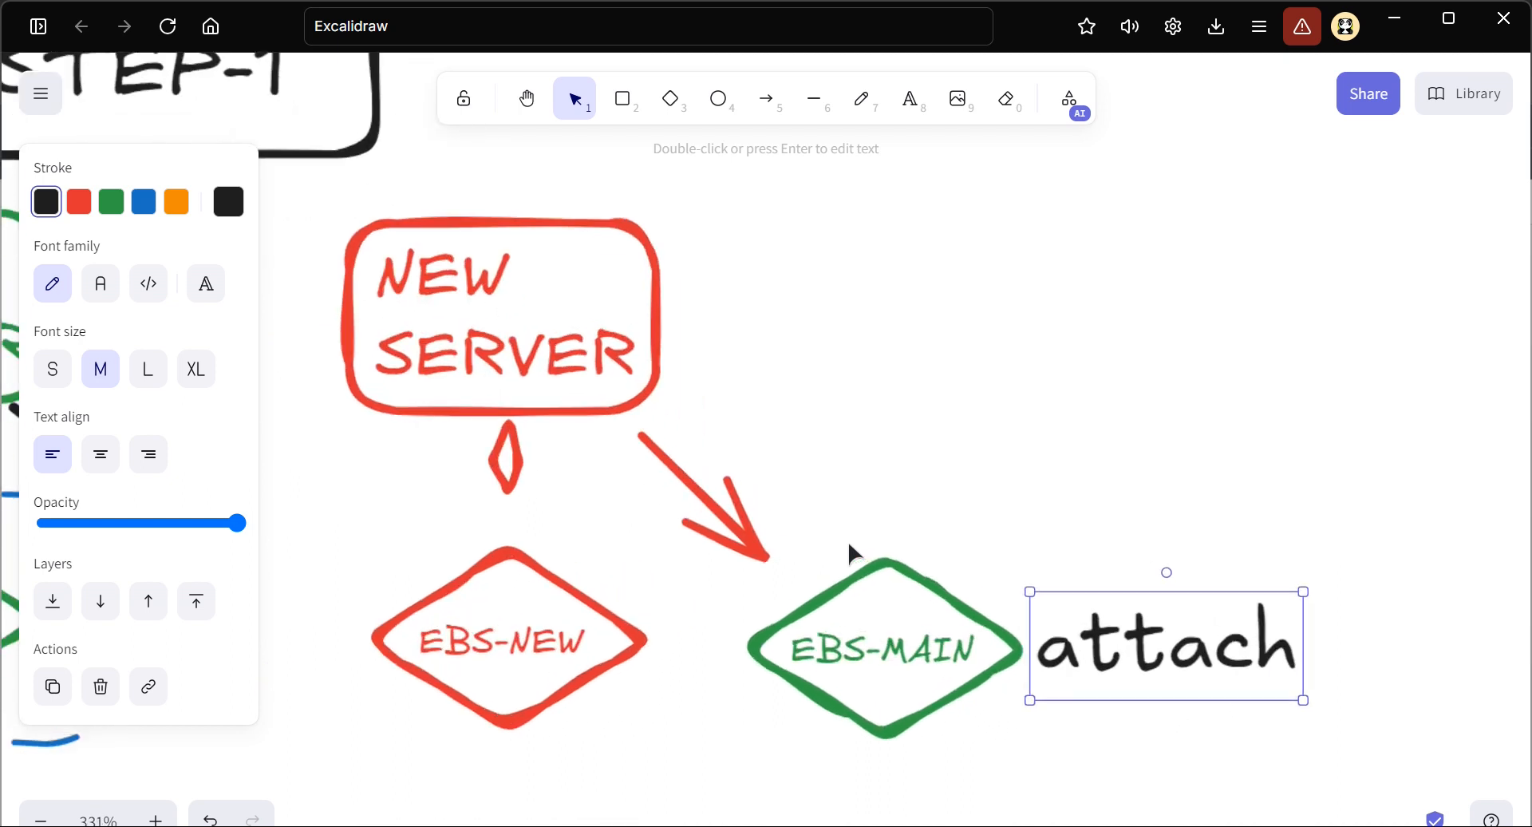
scroll(734, 363, left, 3)
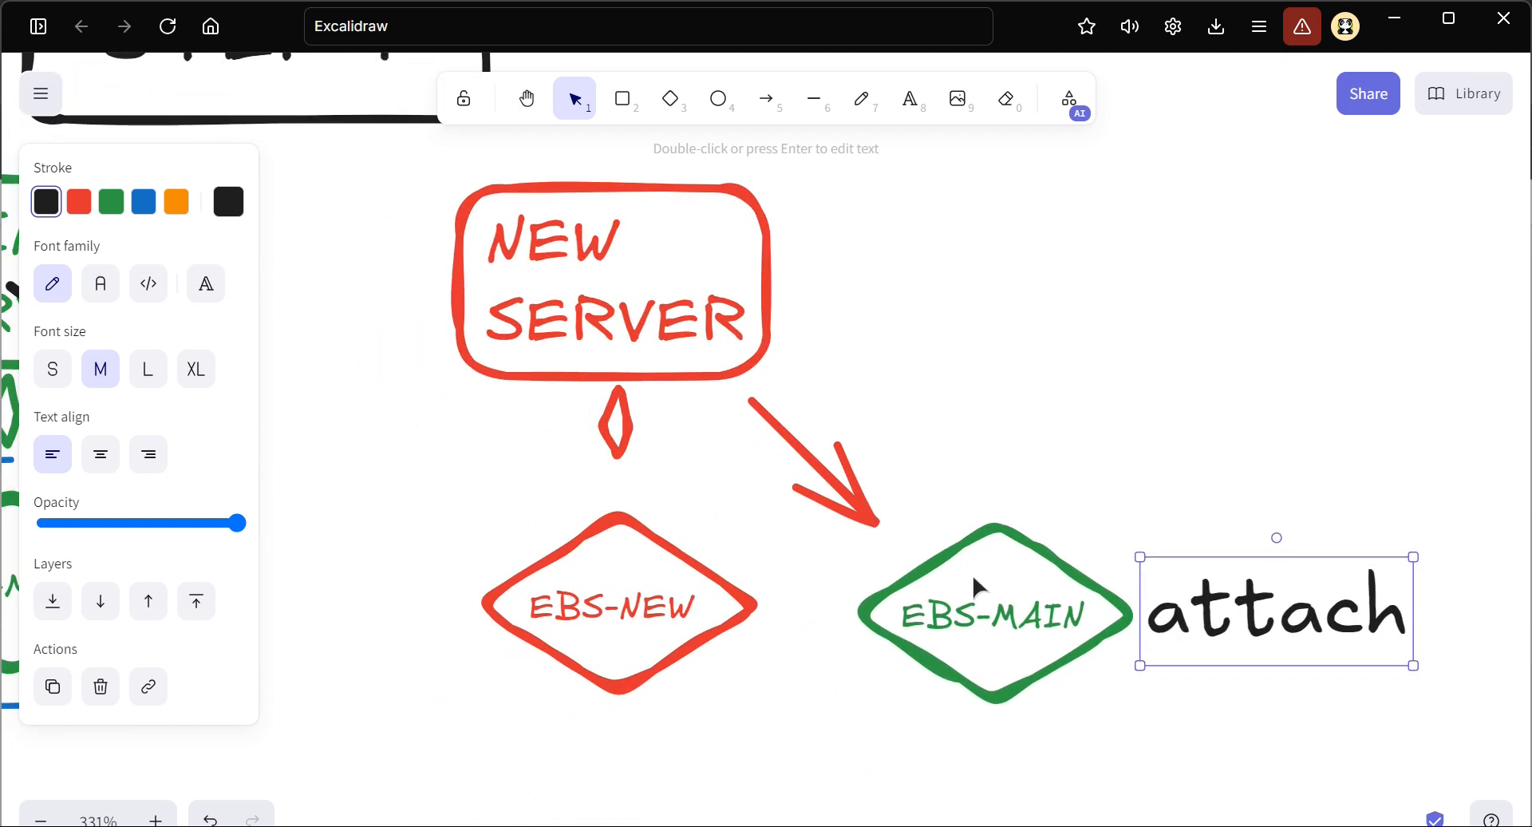
scroll(455, 534, left, 10)
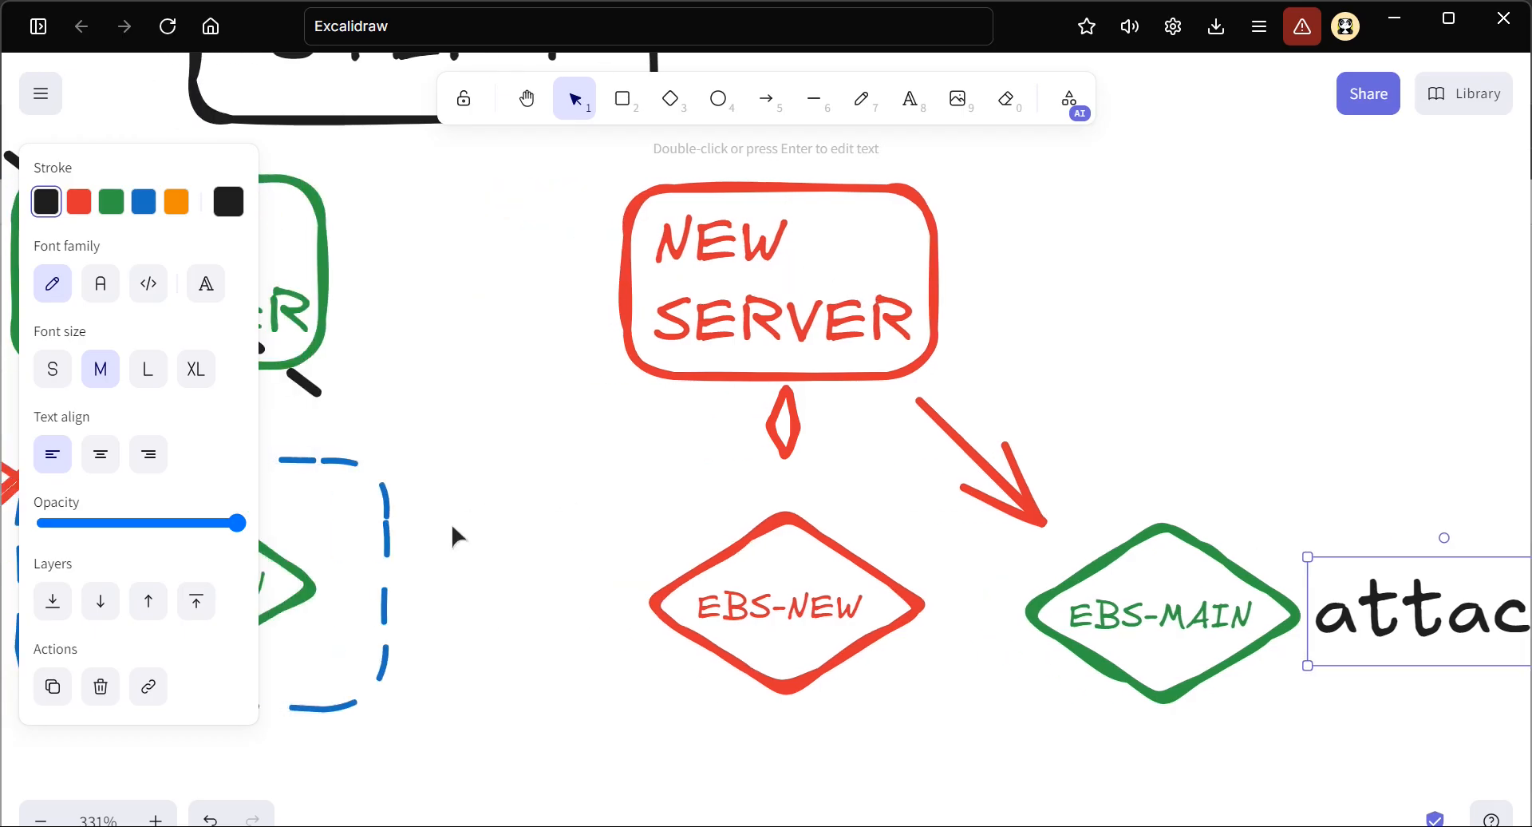
Delete the MAIN SERVER box, its EBS-MAIN diamond and the "stop" and "detach" labels from the STEP-2 diagram
scroll(454, 534, down, 10)
scroll(533, 527, down, 2)
scroll(542, 511, down, 4)
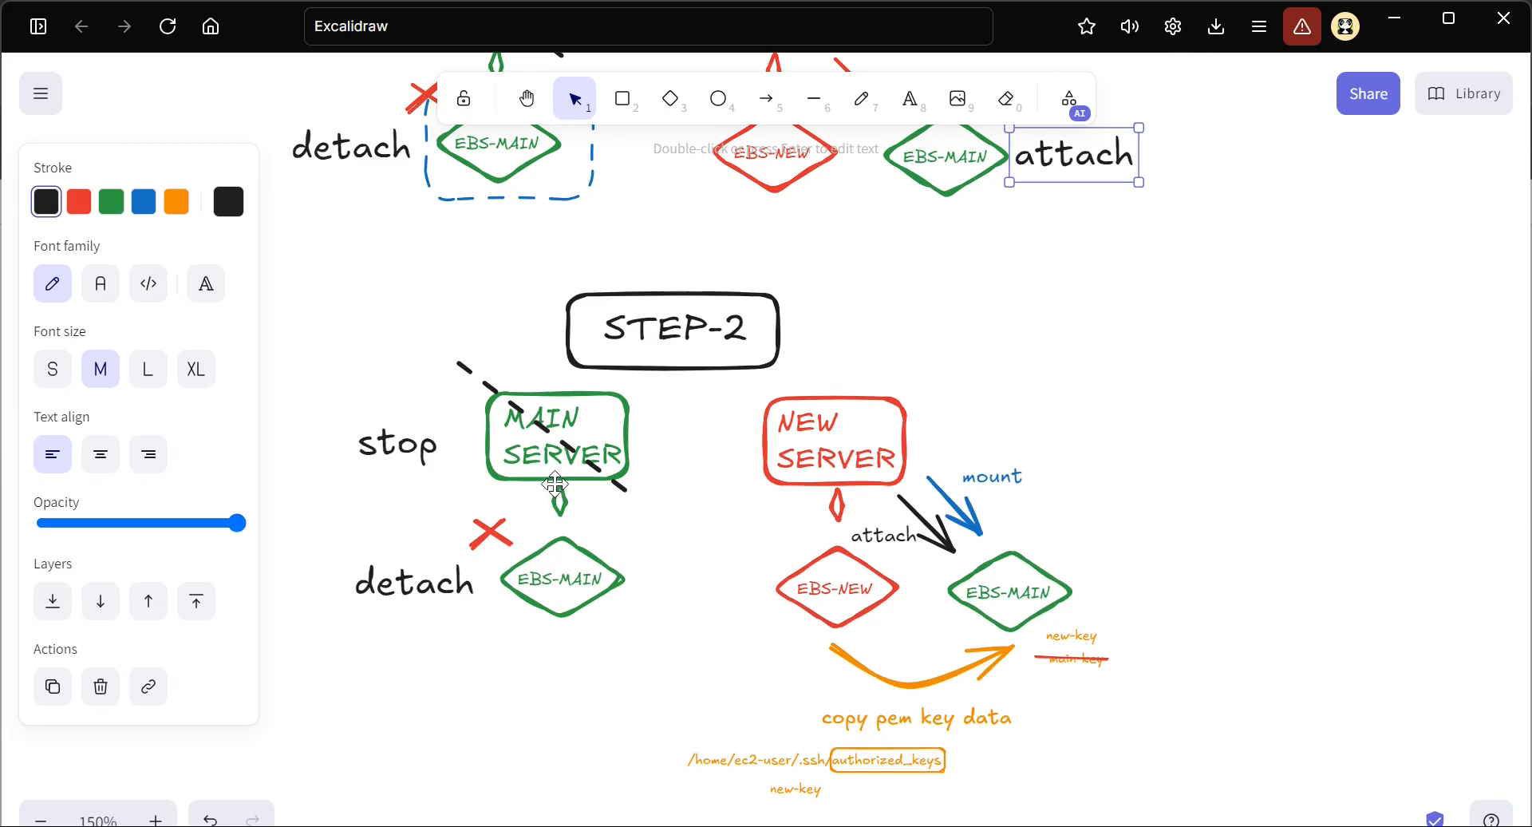
scroll(556, 485, up, 2)
scroll(368, 376, left, 4)
drag(369, 377, 711, 701)
drag(963, 717, 343, 302)
key(Delete)
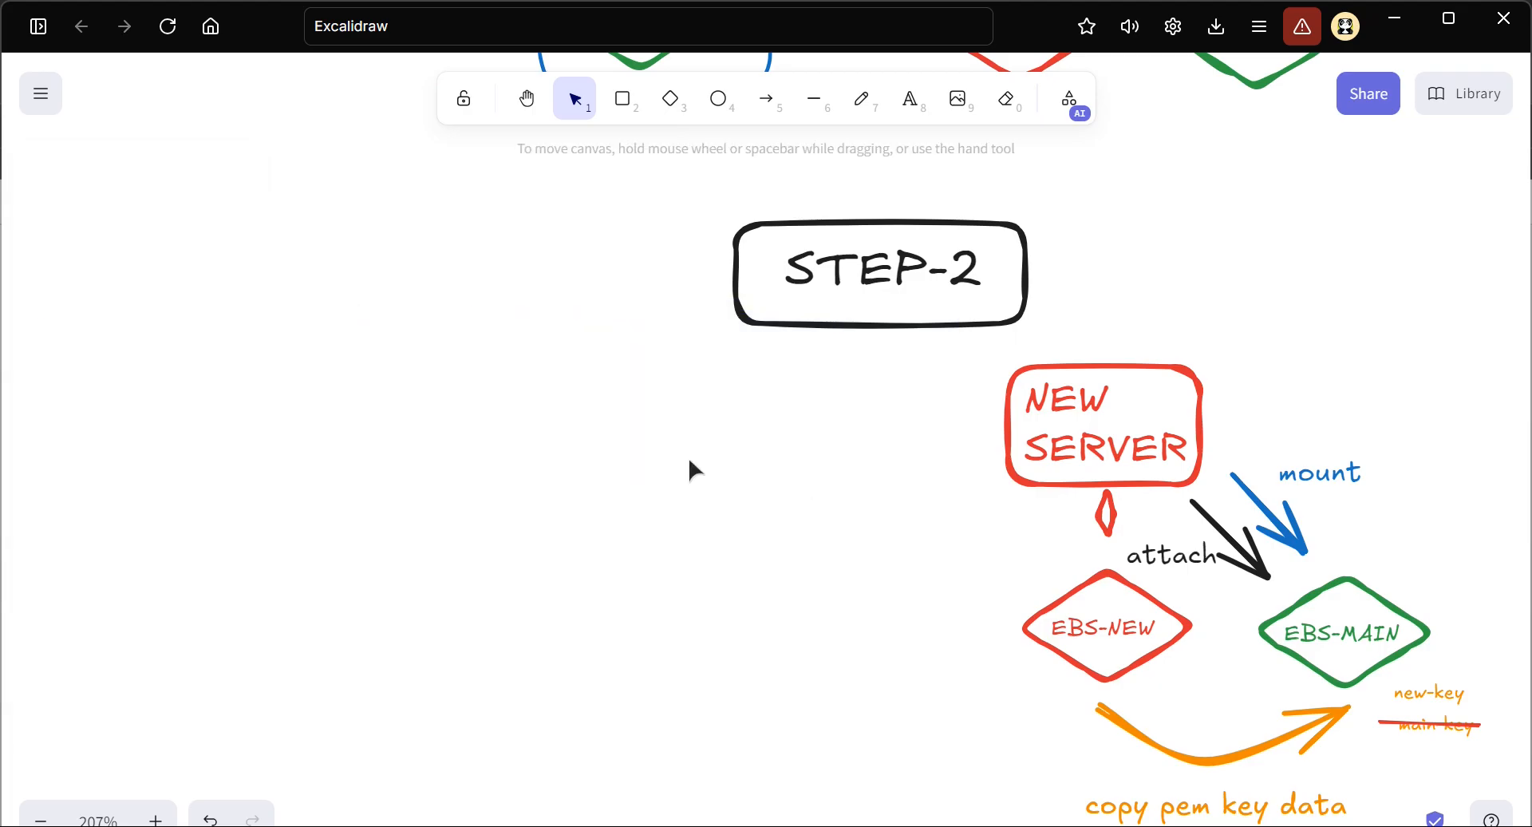
Move the whole NEW SERVER drawing in STEP-2 to the left so it sits beneath the STEP-2 heading
scroll(830, 519, right, 1)
scroll(832, 519, right, 2)
scroll(831, 518, down, 2)
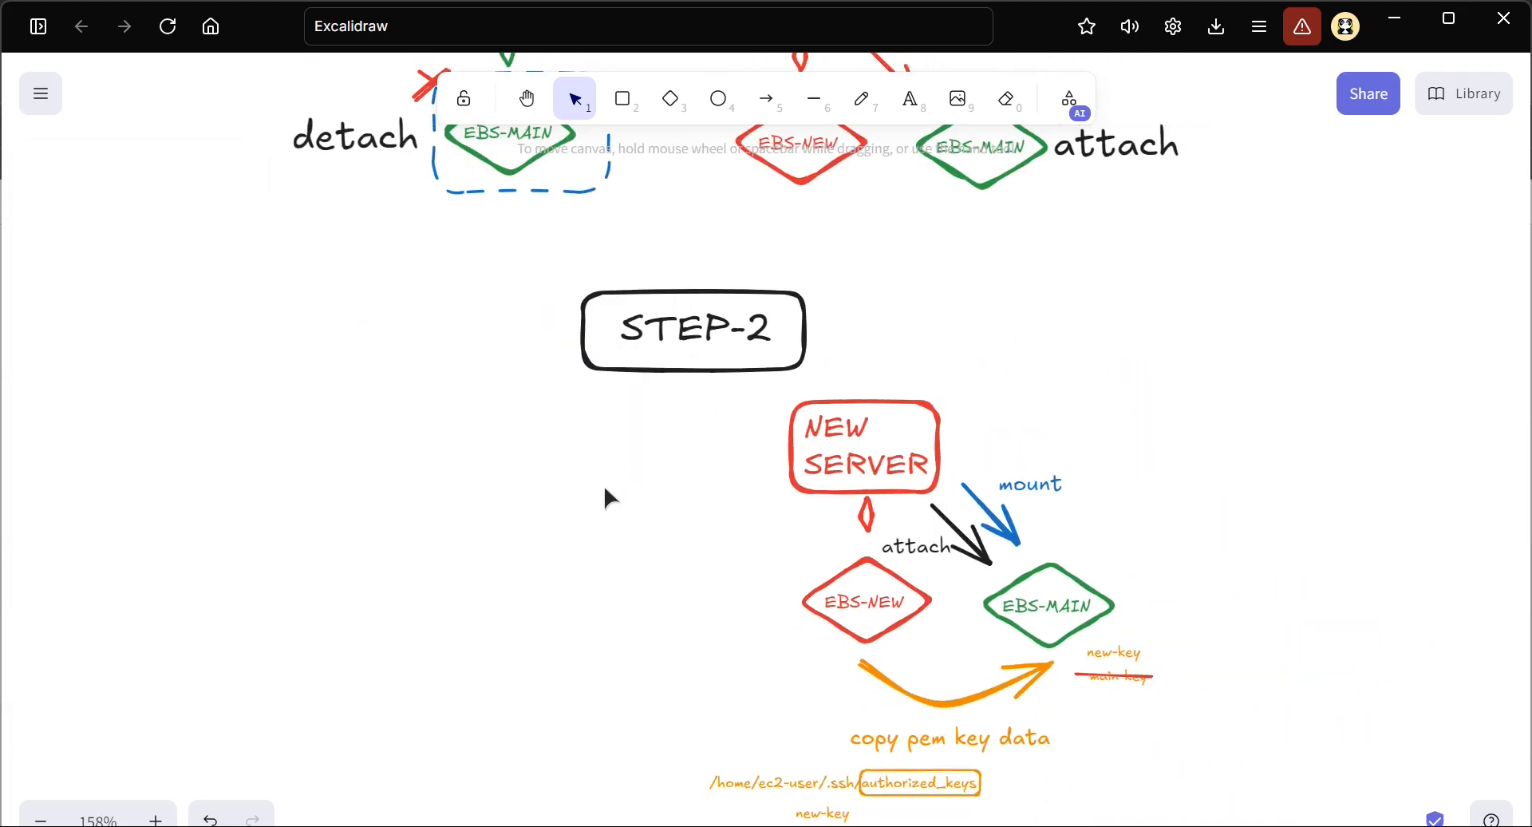
scroll(604, 485, down, 1)
drag(1229, 760, 616, 281)
drag(914, 459, 736, 464)
click(998, 351)
Add the blue text "SSH Login in New Server" to the right of the NEW SERVER box in STEP-2
scroll(786, 319, up, 3)
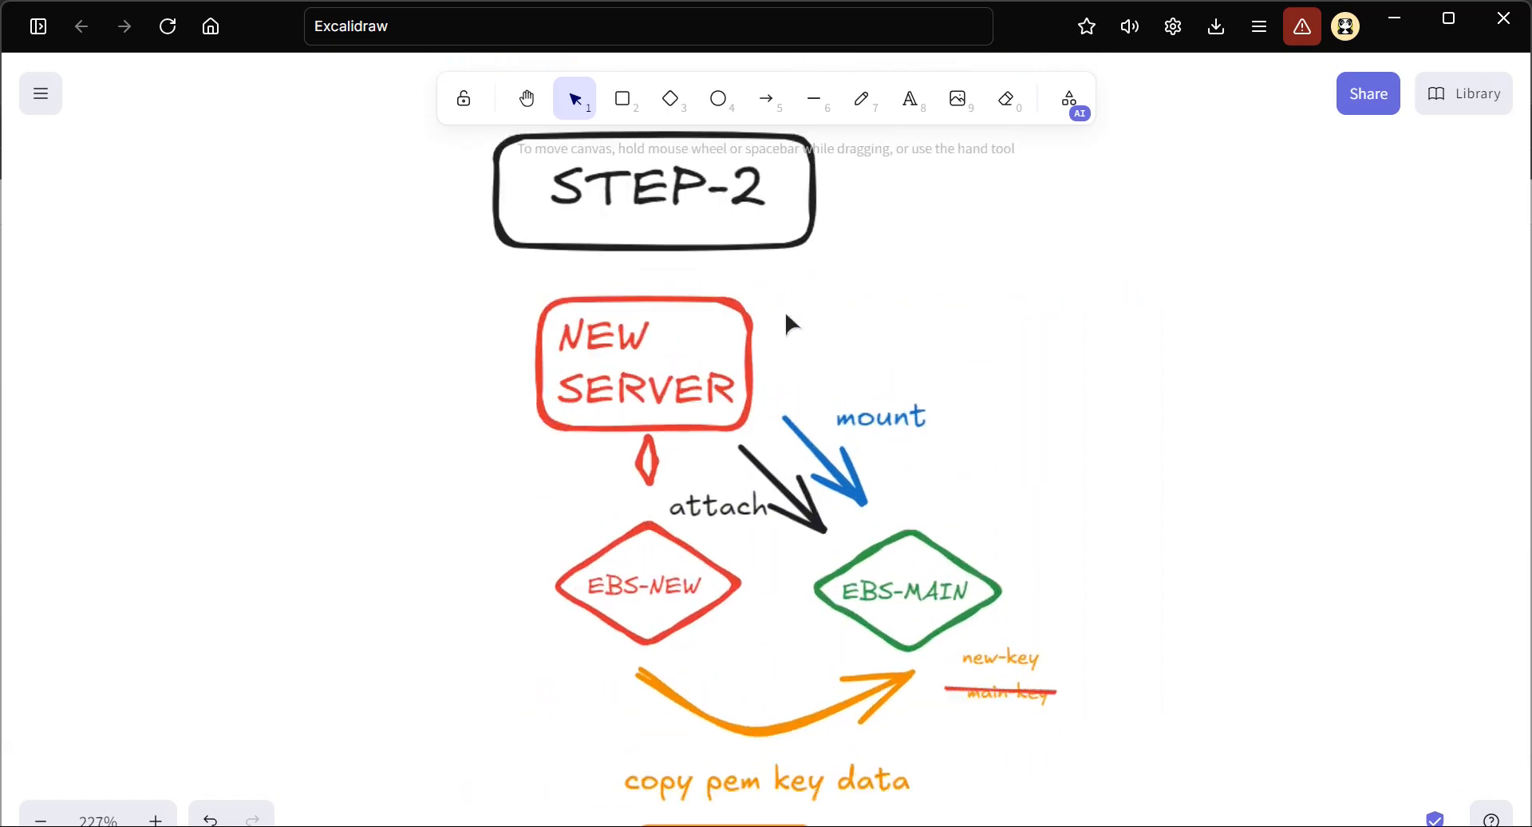
click(909, 103)
click(827, 308)
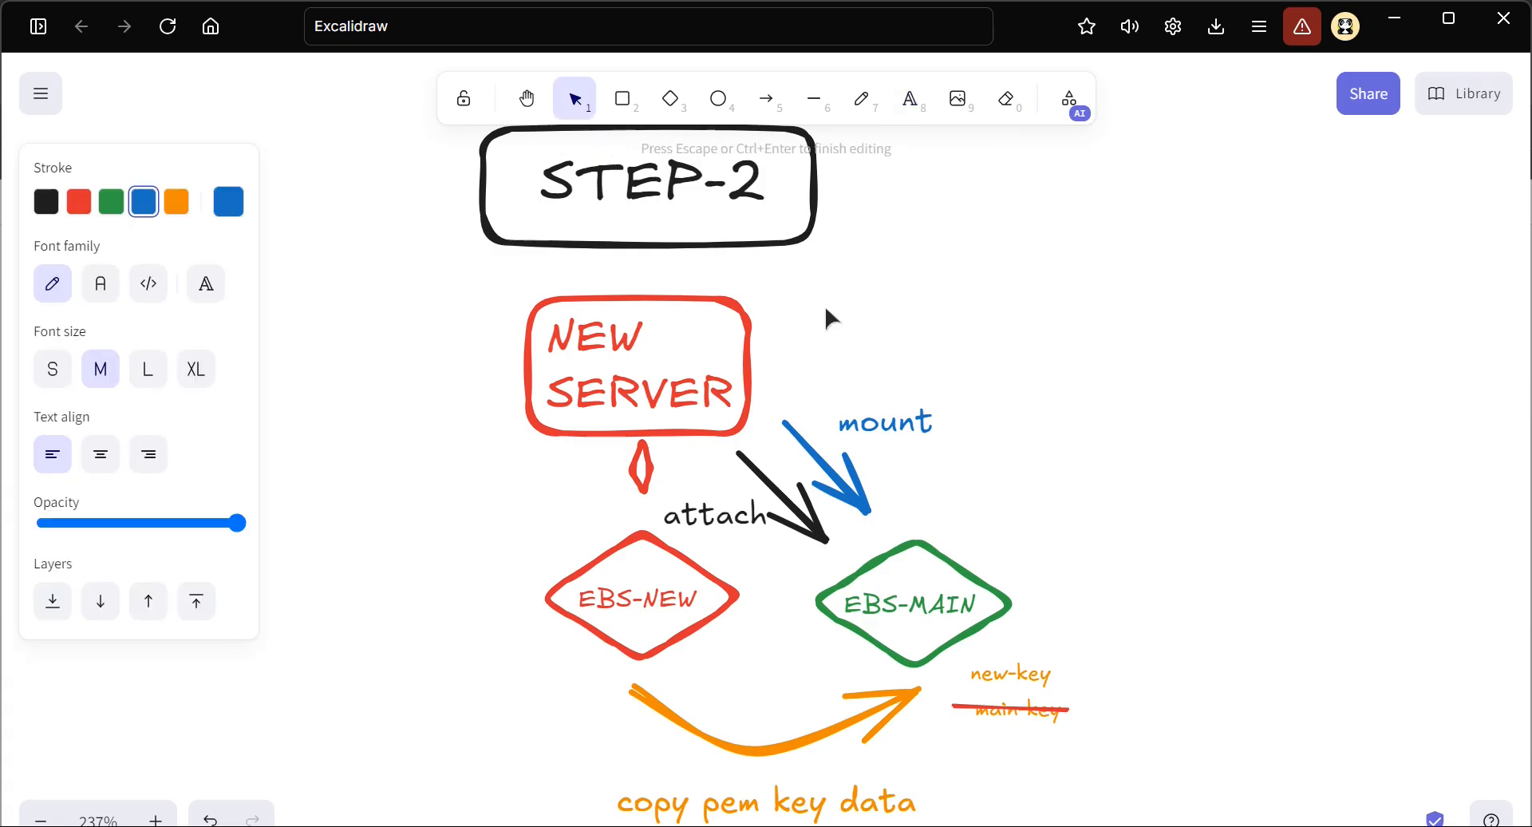
text(SSH Log)
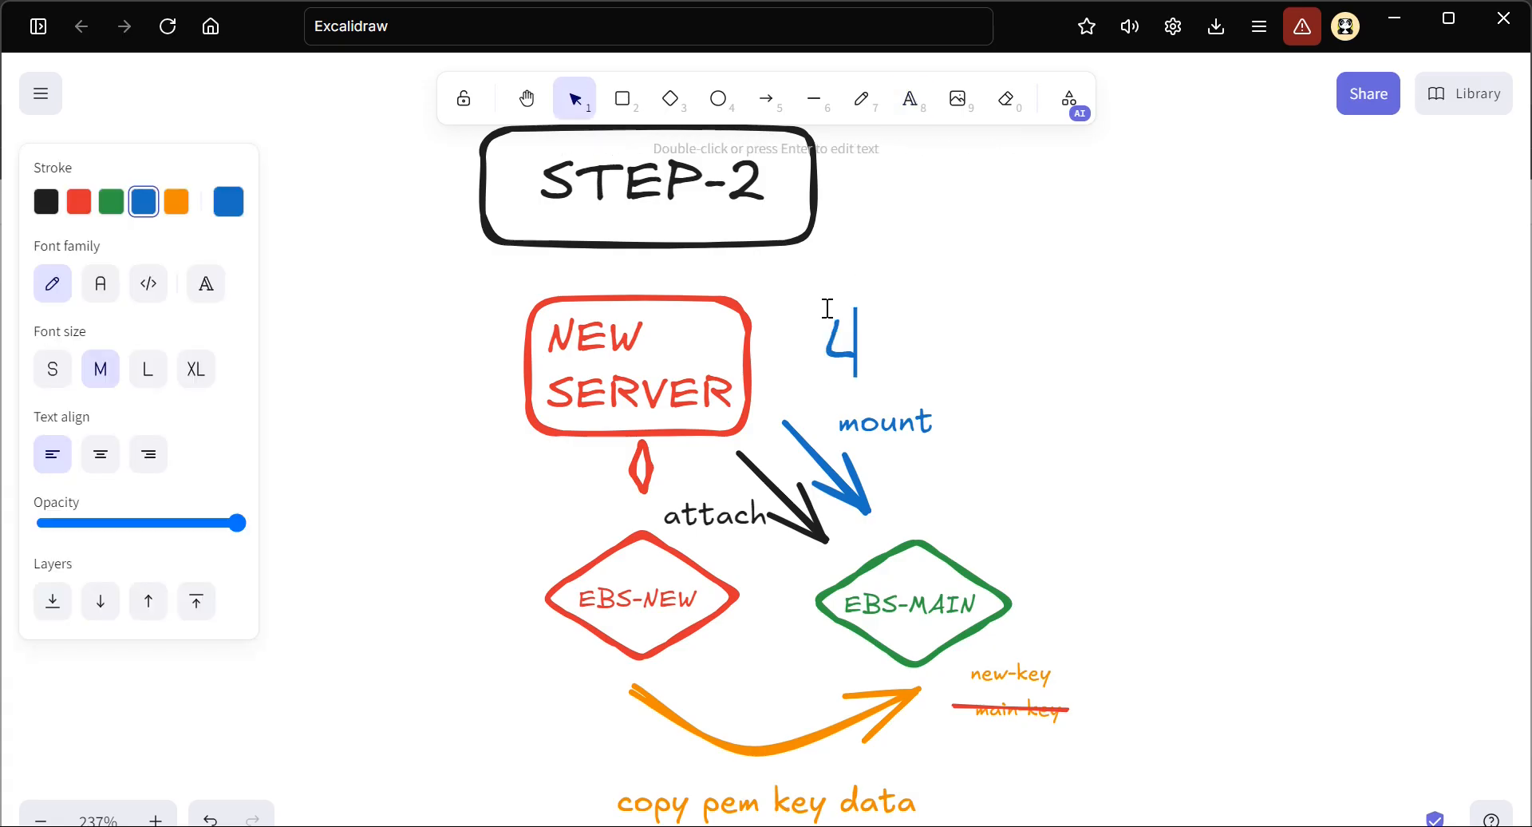
text(in )
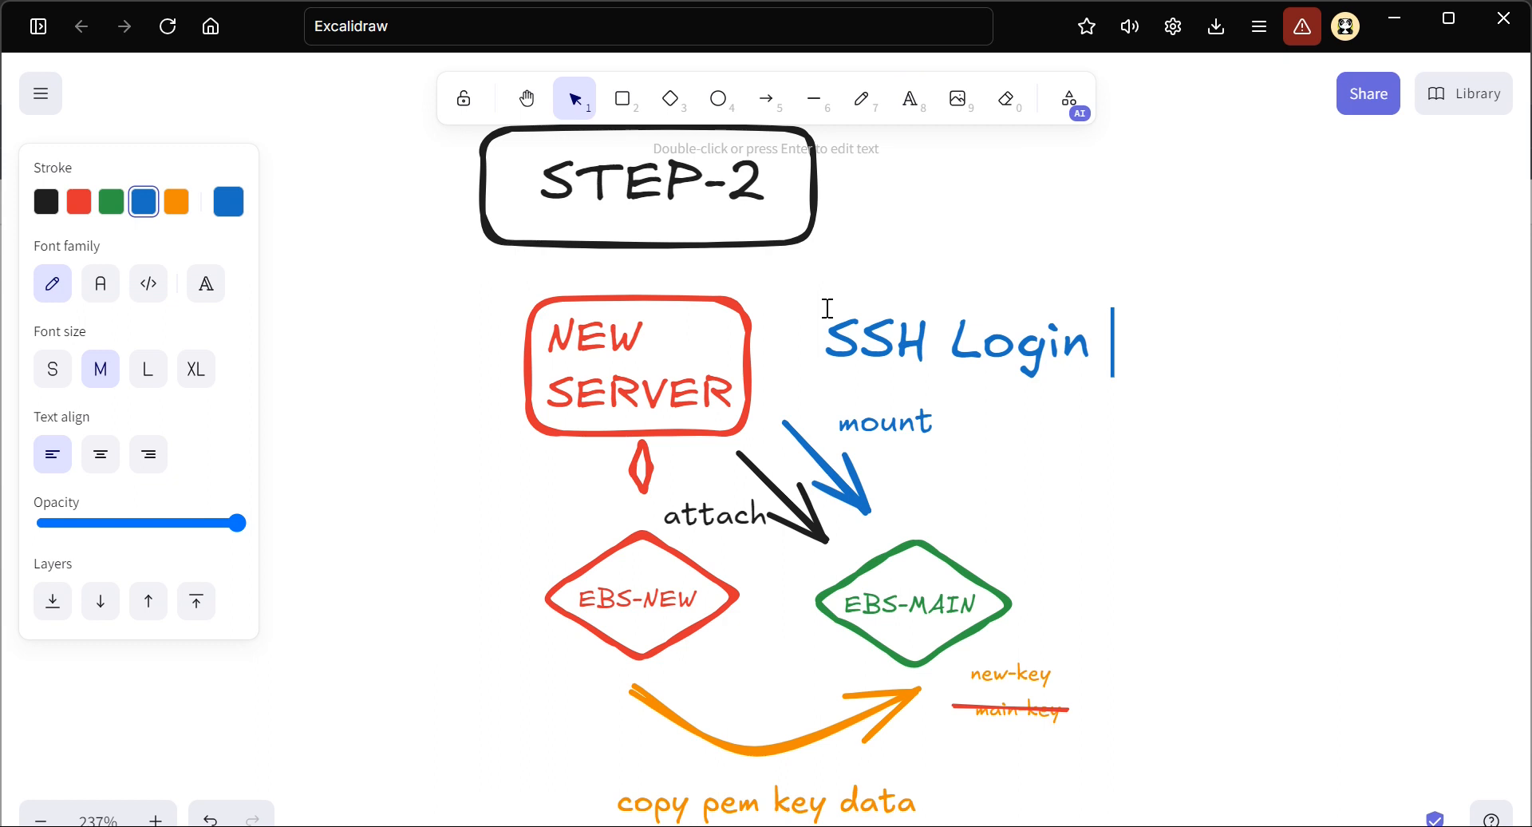
text(in New Server)
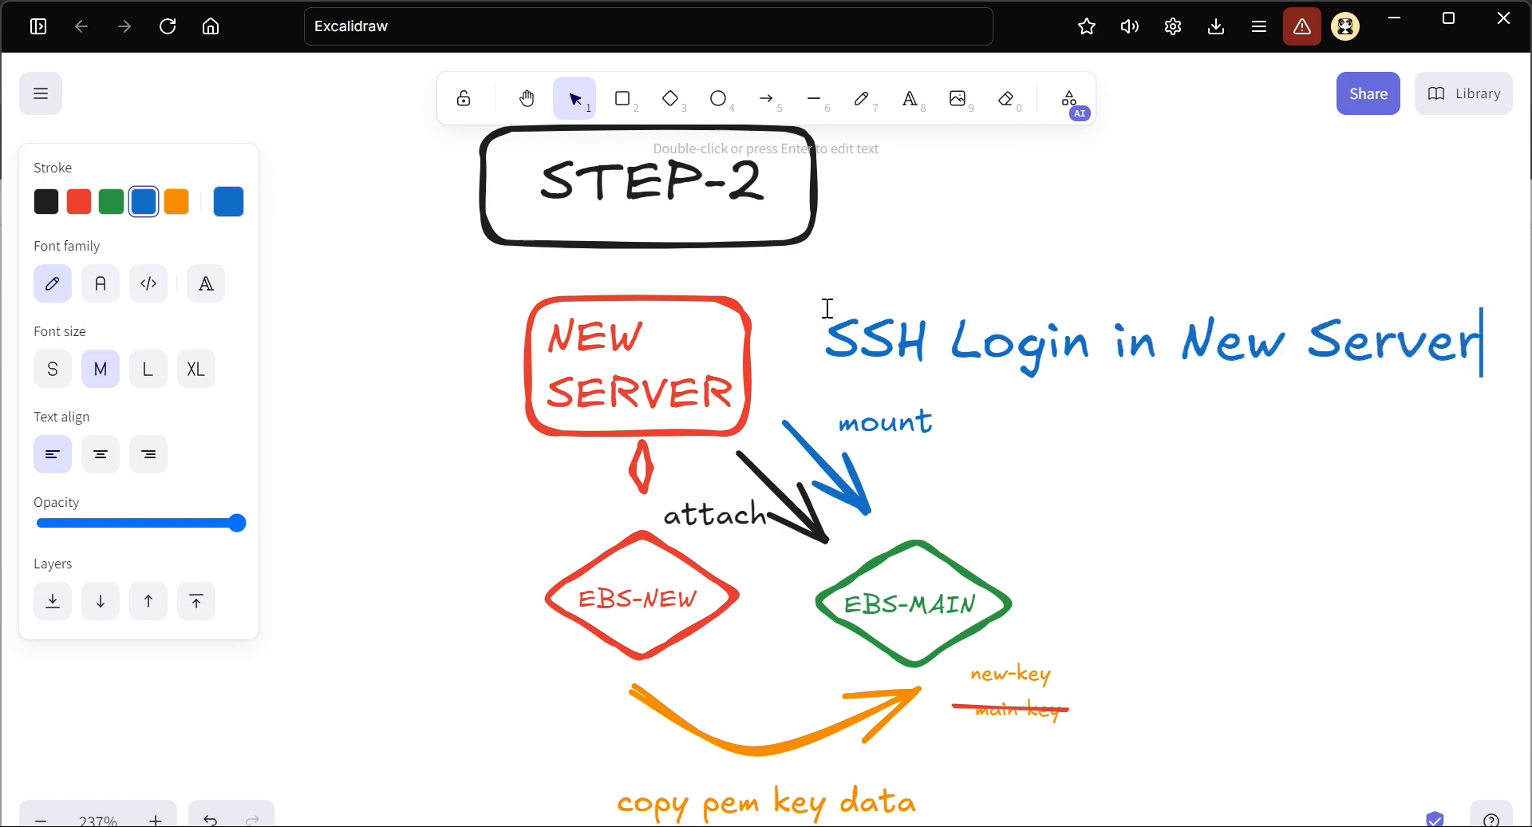
key(Escape)
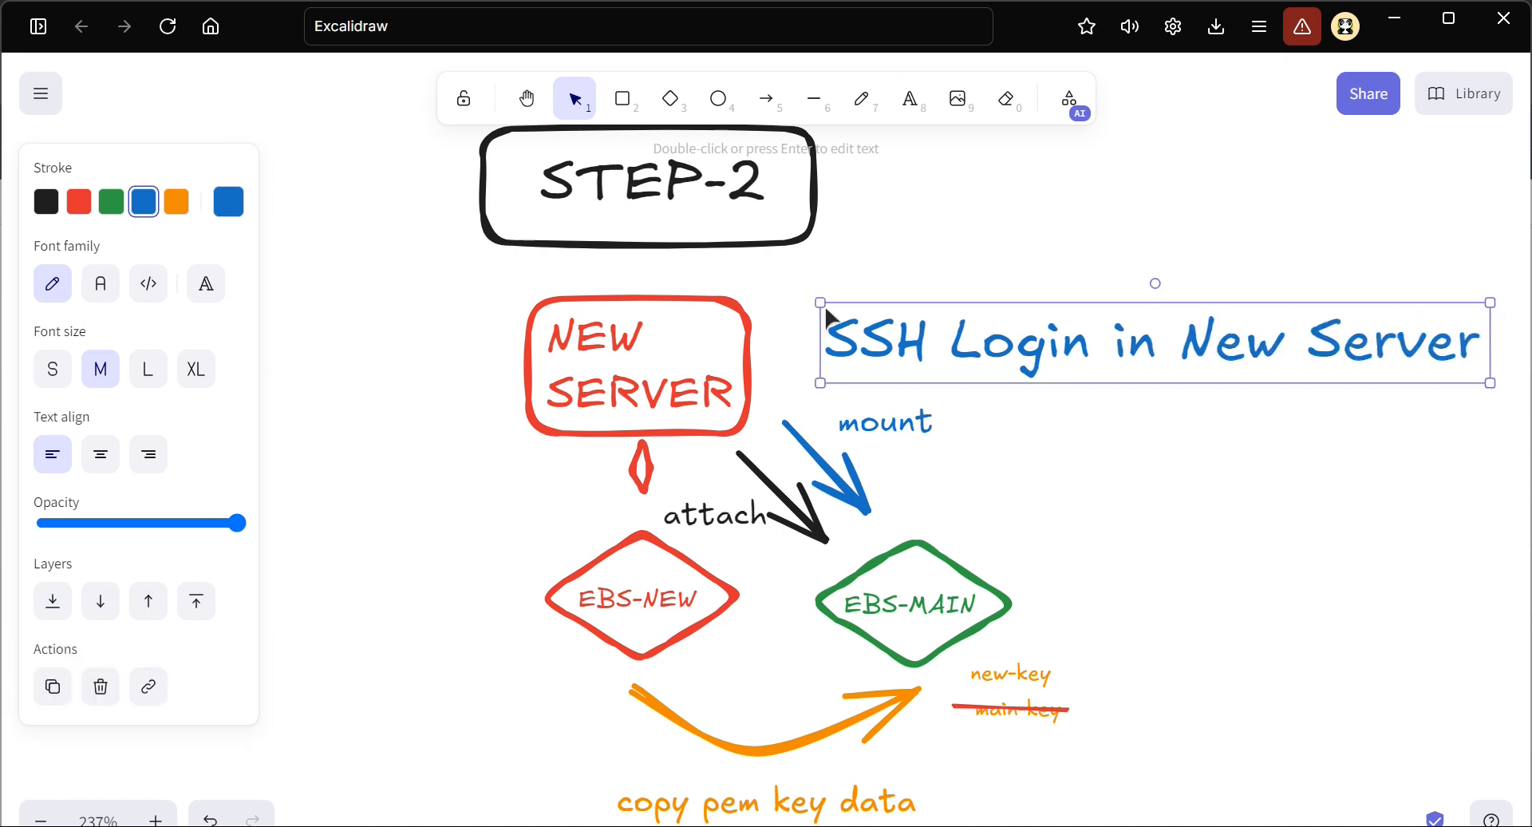
Shrink the "SSH Login in New Server" text and move it up beside the STEP-2 heading
drag(821, 302, 947, 314)
drag(1104, 345, 984, 228)
click(991, 302)
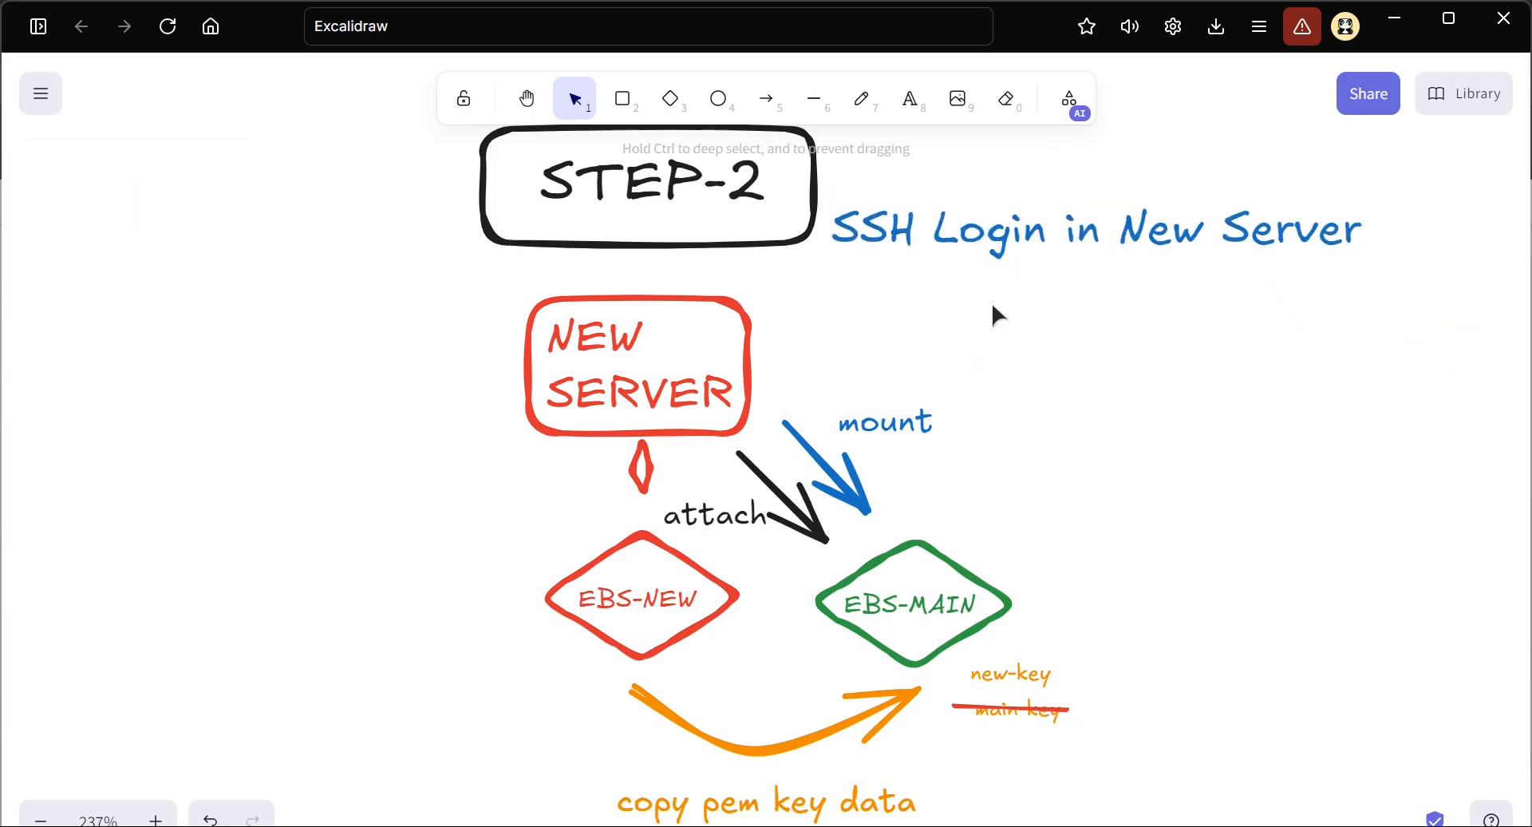
Add the blue text "list the block storages" to the right of the STEP-2 "mount" label and shrink it
scroll(992, 306, up, 1)
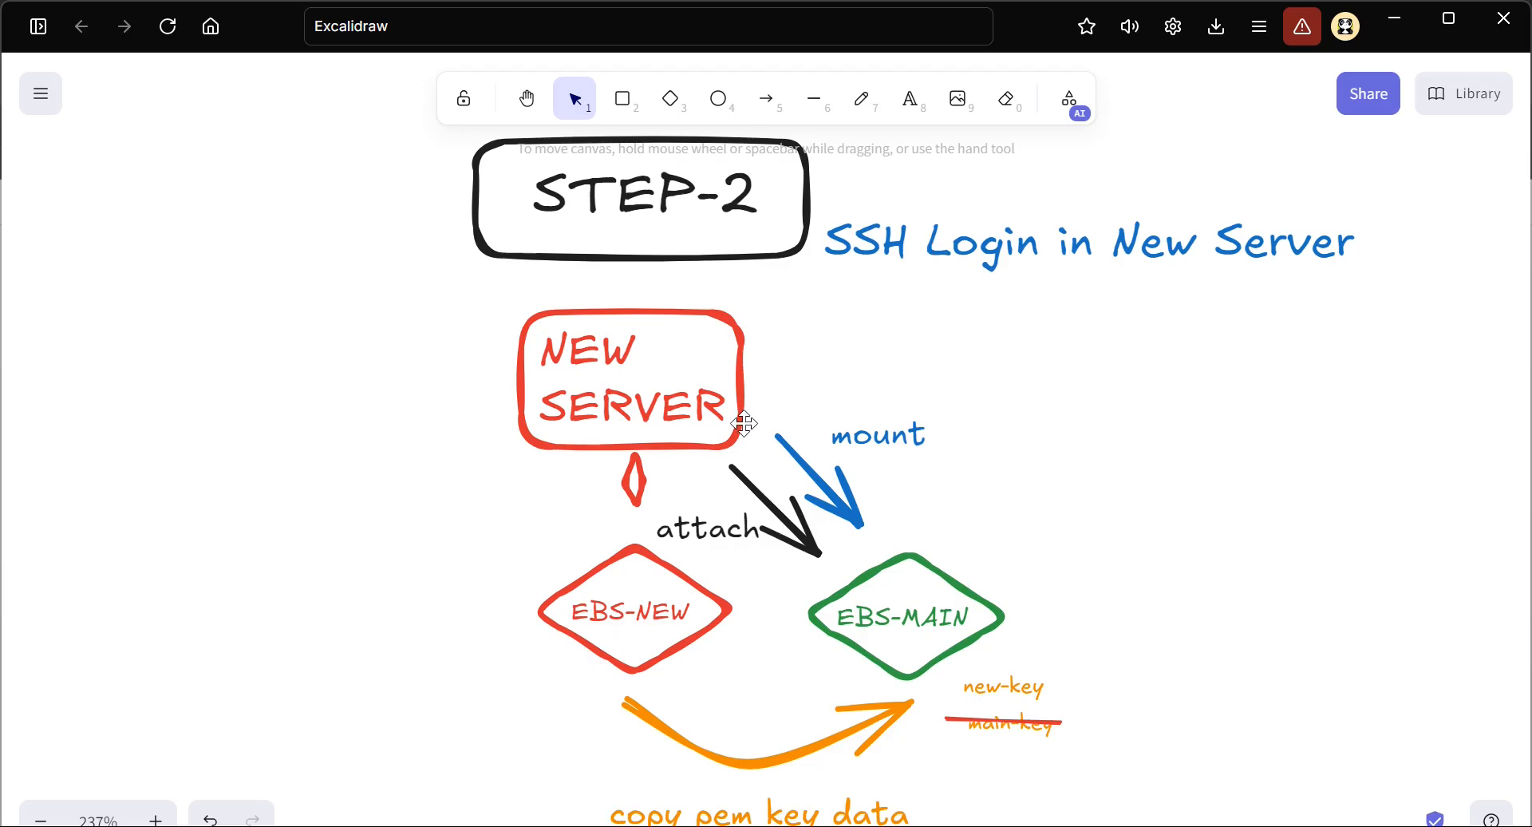
scroll(744, 435, up, 5)
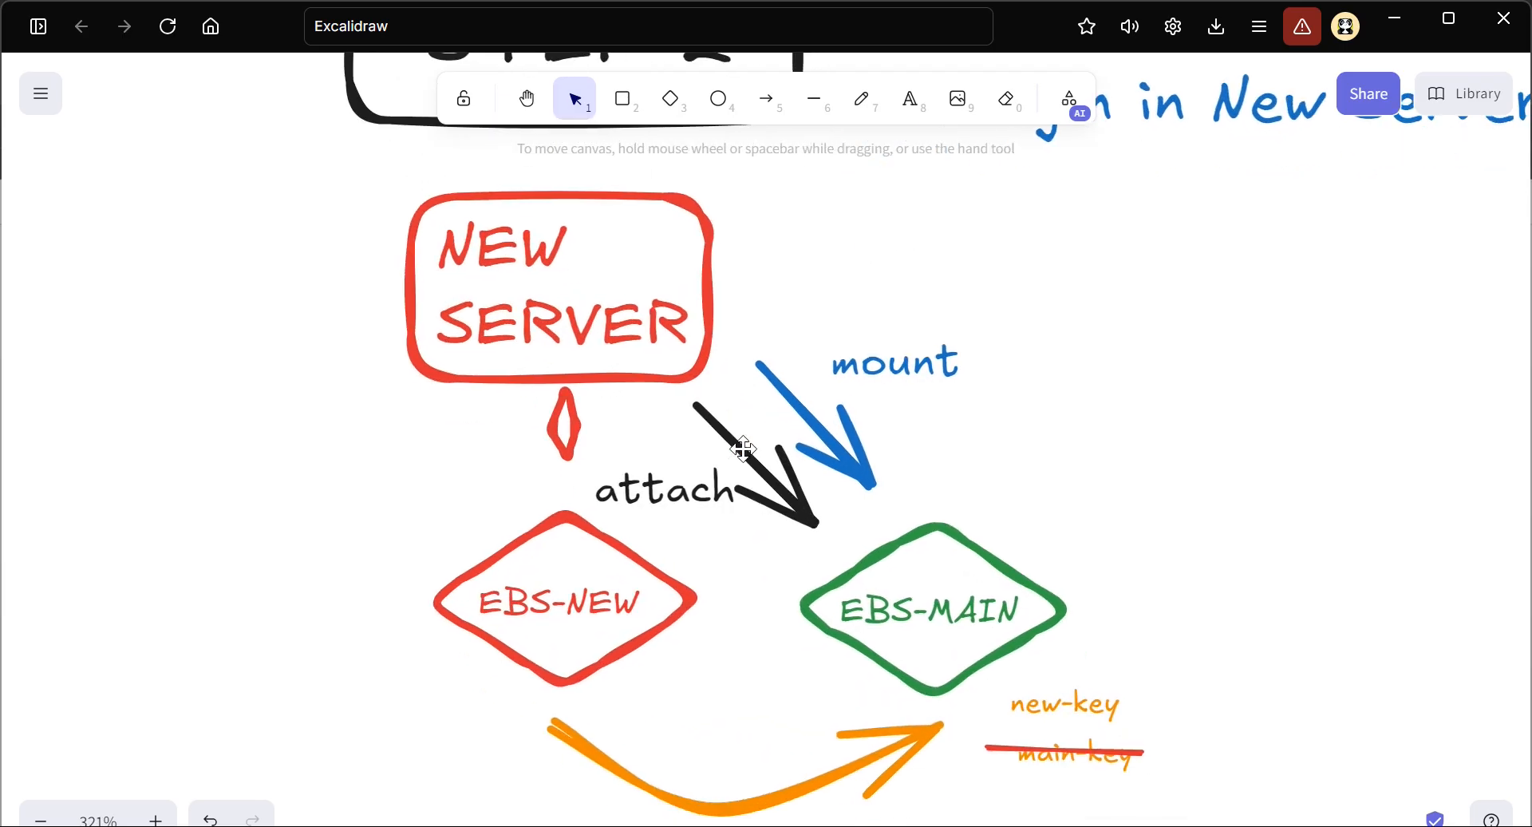
scroll(744, 449, right, 5)
click(910, 98)
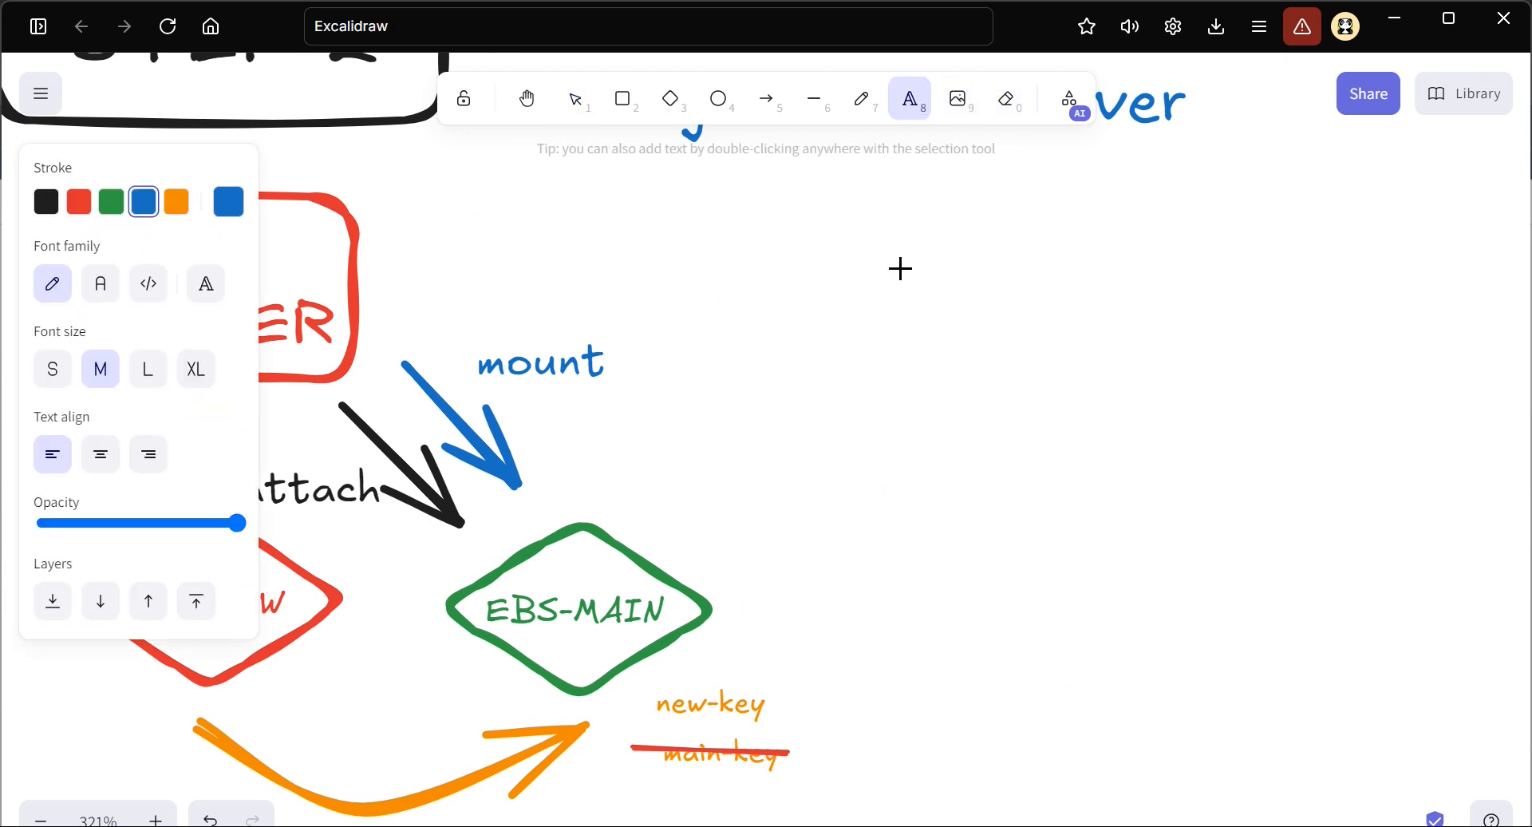
scroll(900, 268, right, 3)
click(853, 311)
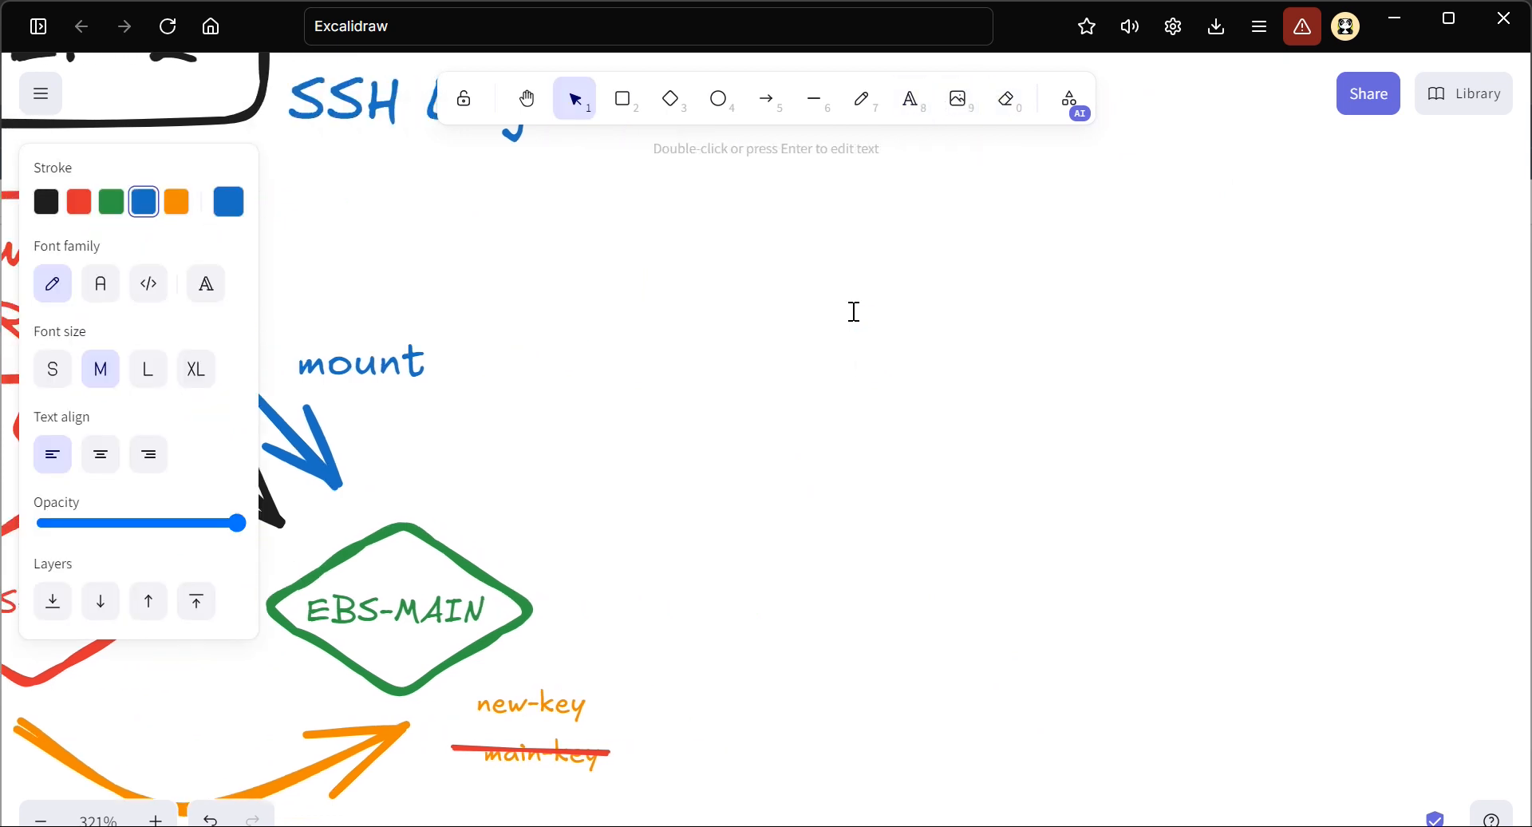
text(list the block)
text( storage)
key(Escape)
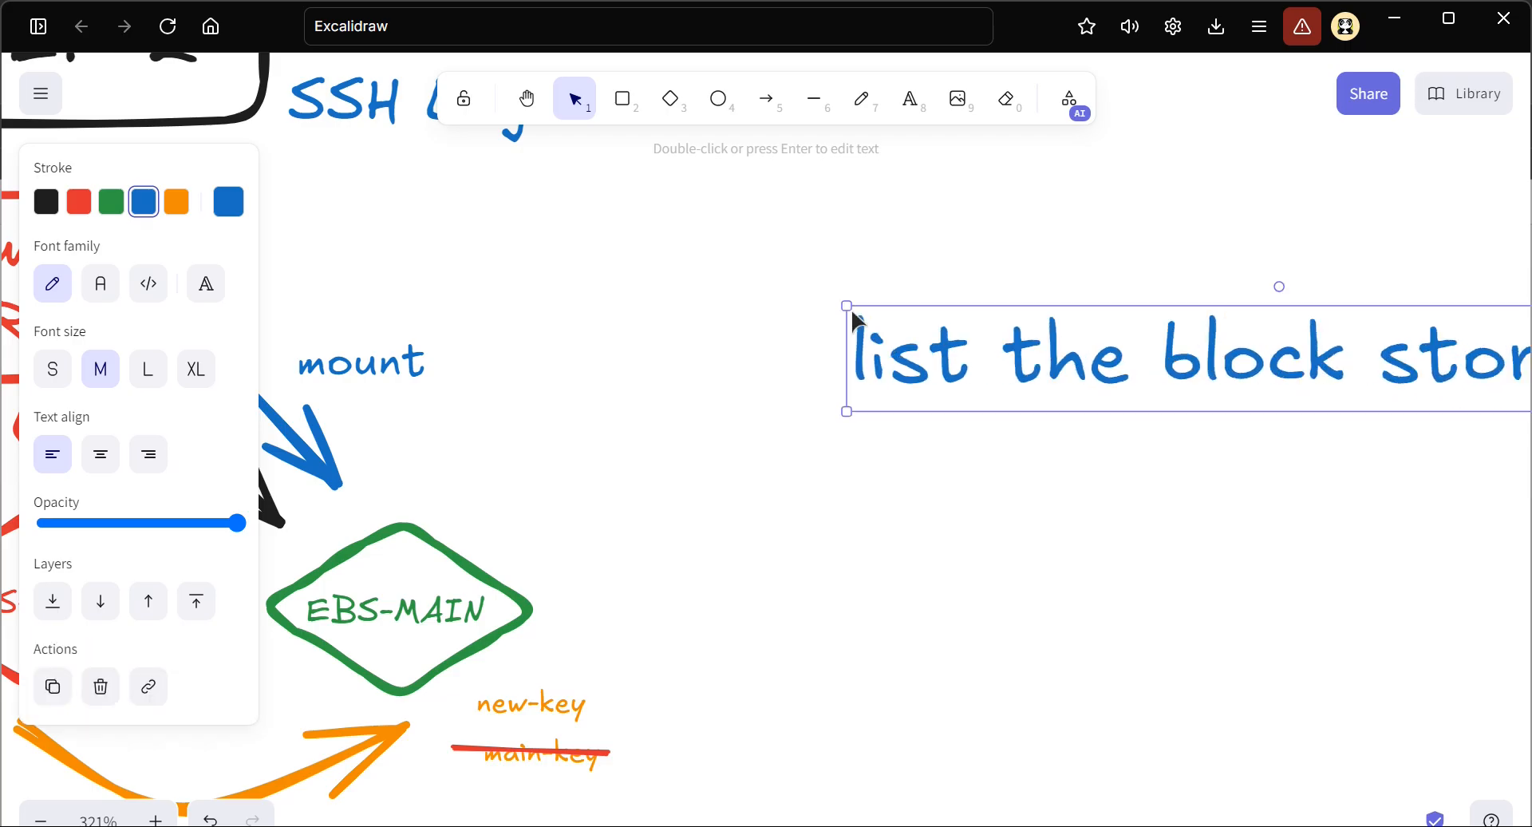
drag(849, 306, 1198, 405)
scroll(1200, 407, right, 9)
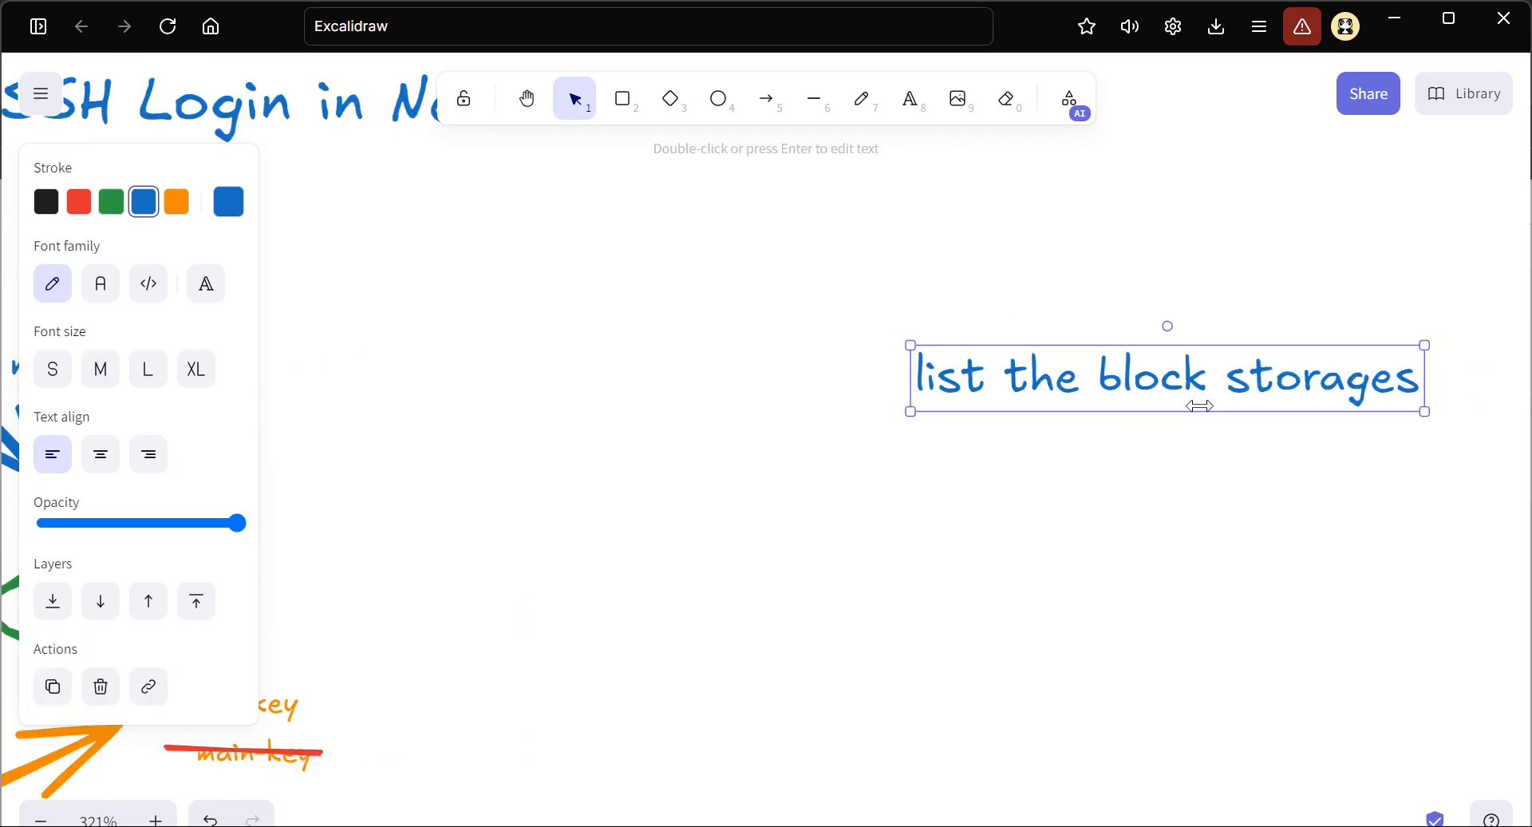
Turn the "list the block storages" text into a "#" comment and add the command "lsblk" on the line below it
drag(723, 380, 661, 337)
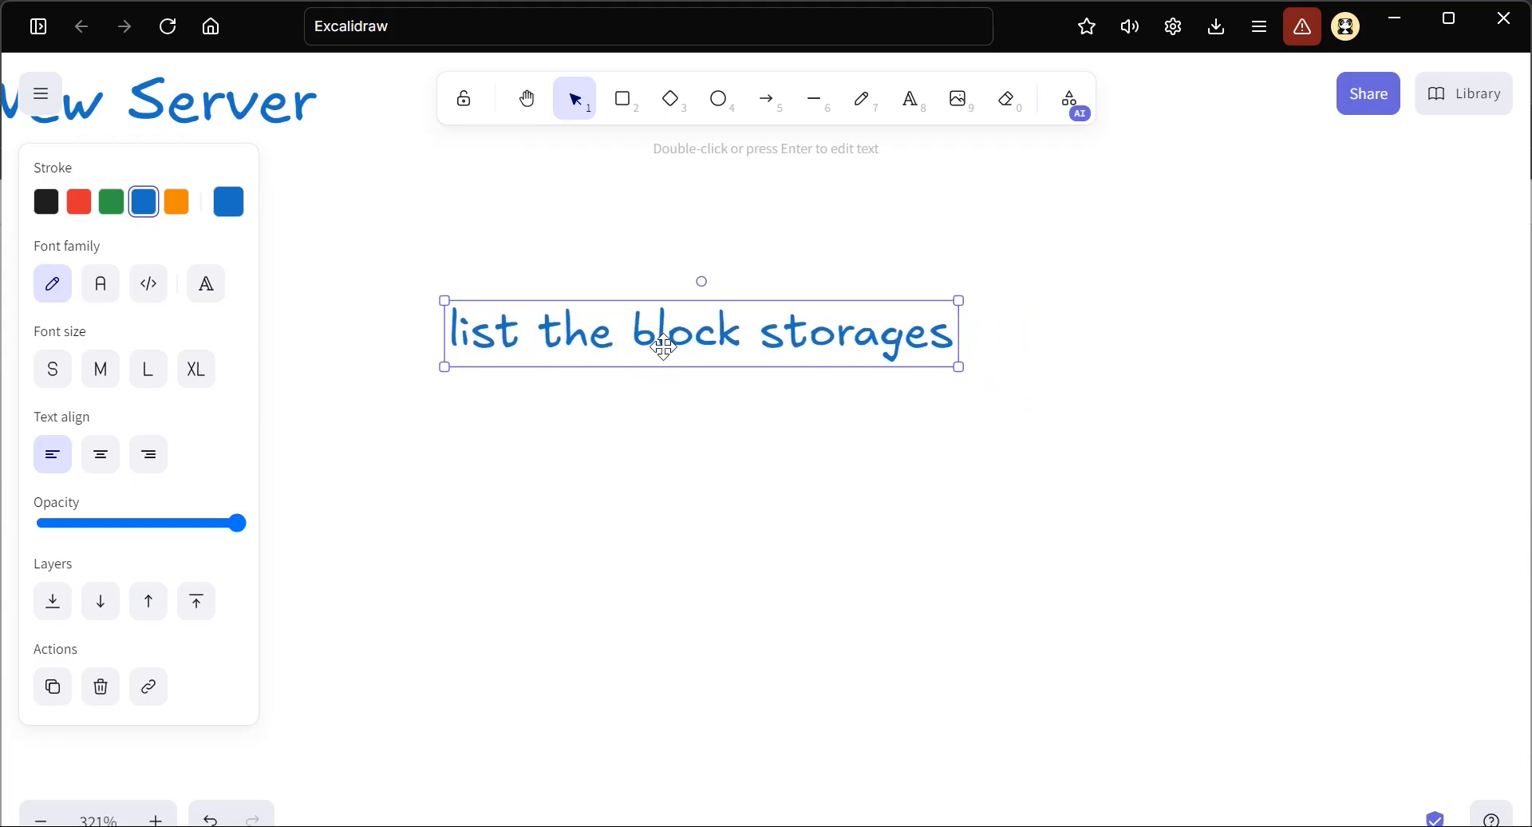
double_click(496, 319)
click(452, 330)
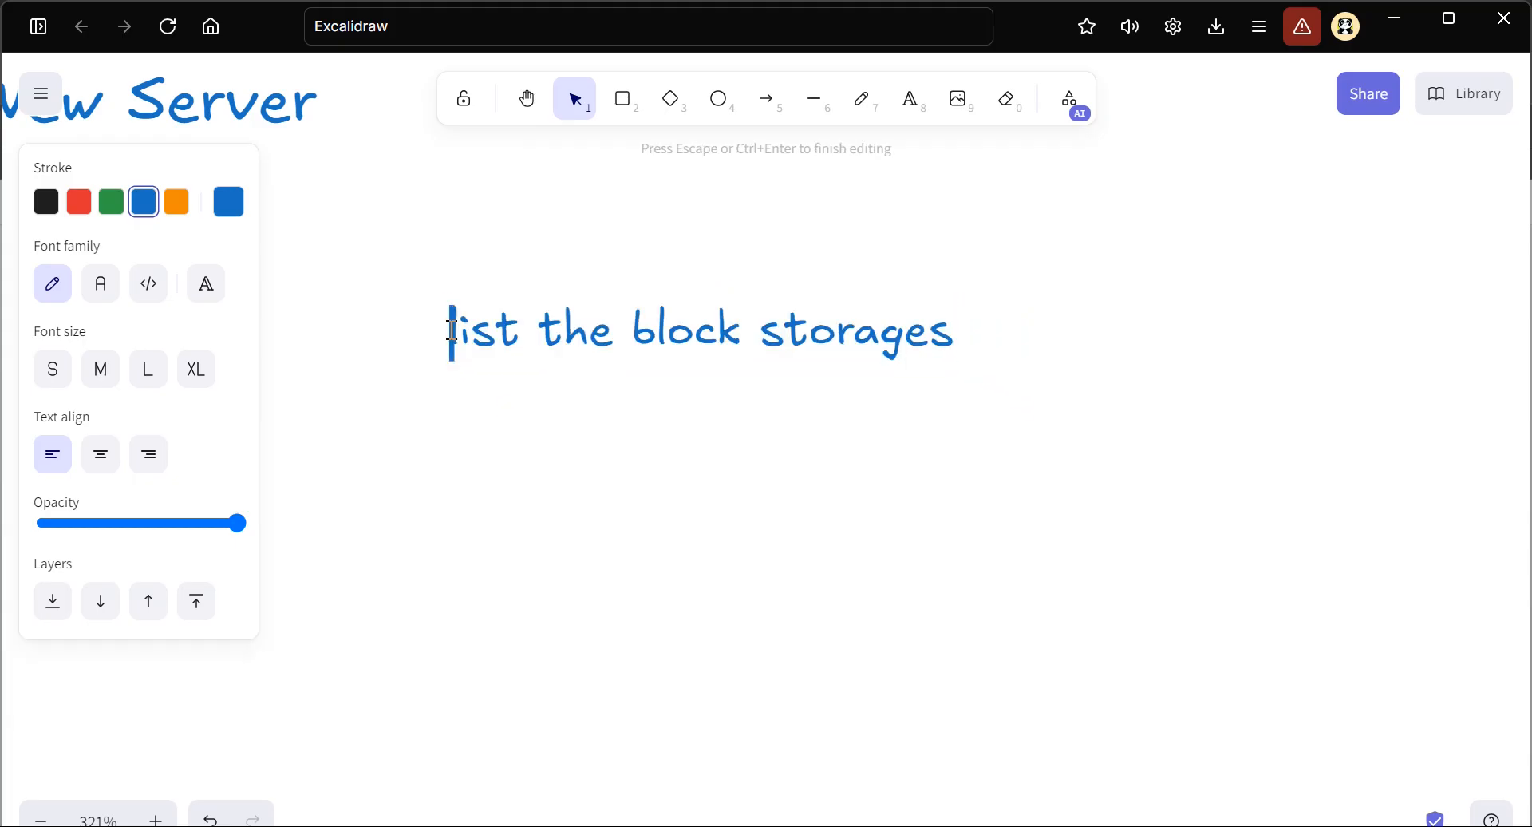
text(#)
click(1006, 332)
key(Return)
text(lsb)
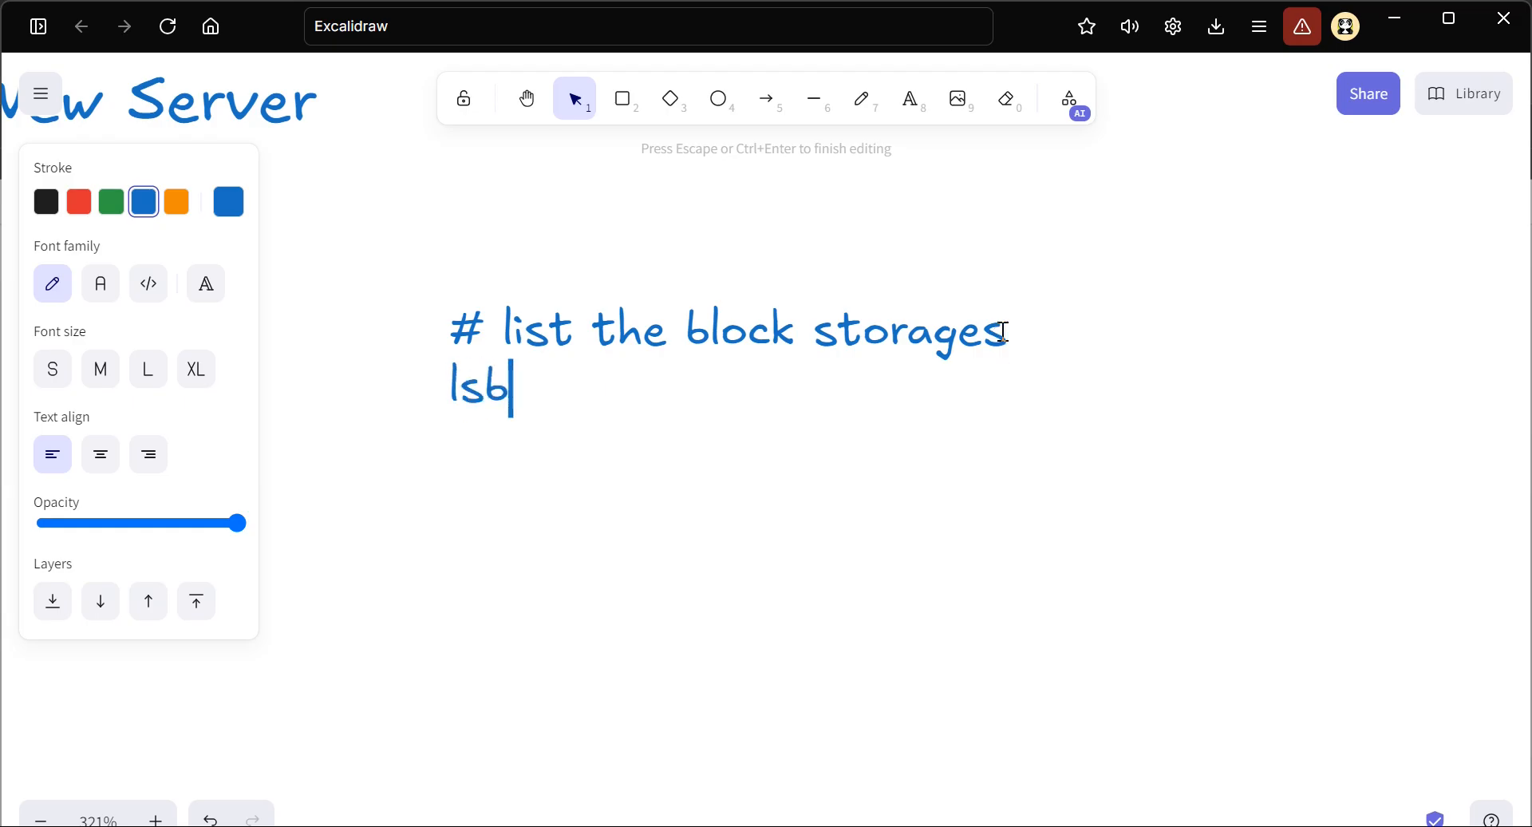
text(lk)
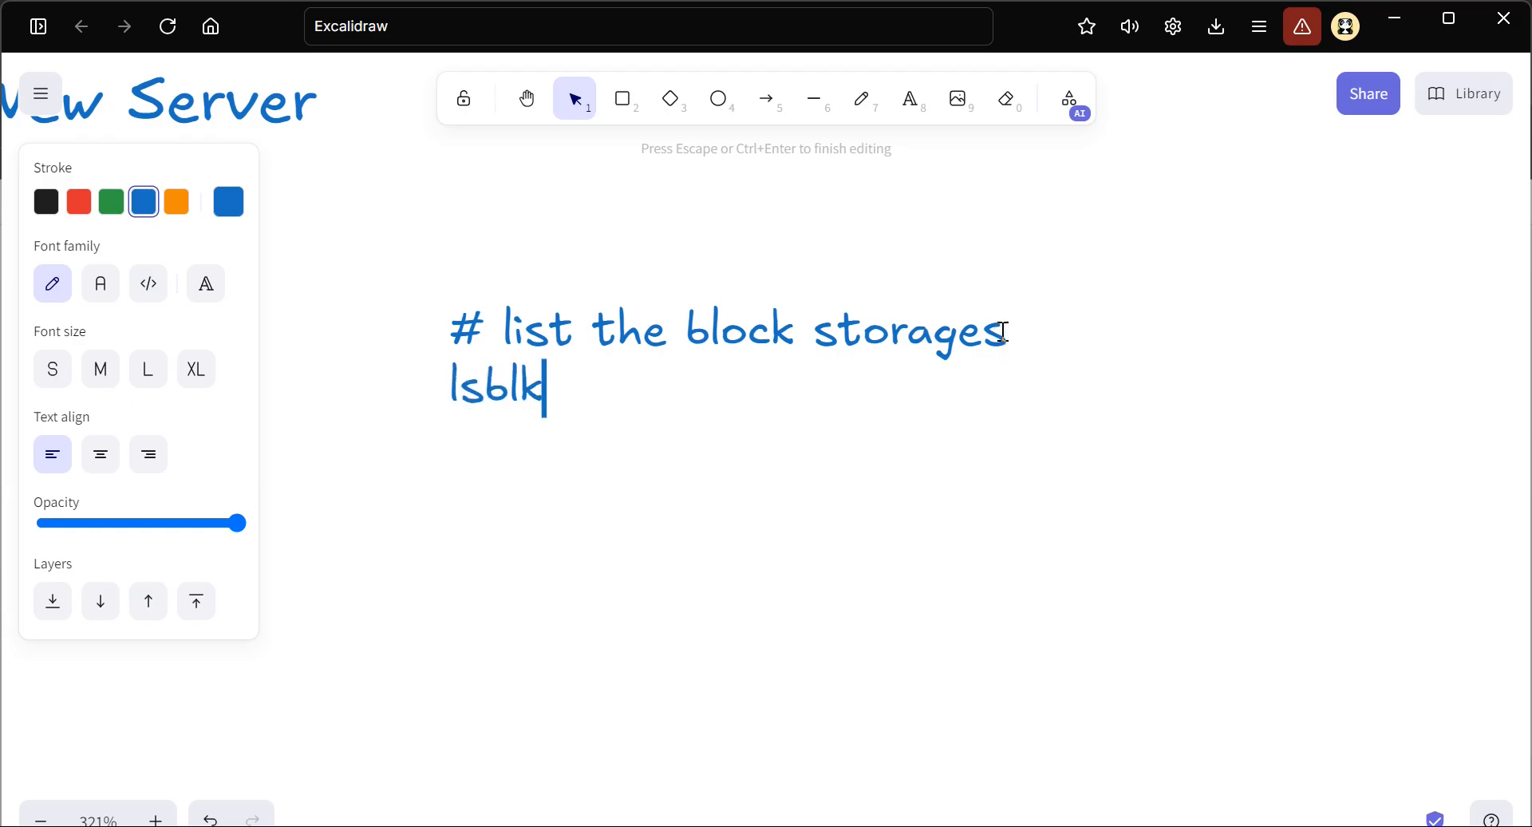
click(478, 388)
drag(478, 389, 444, 396)
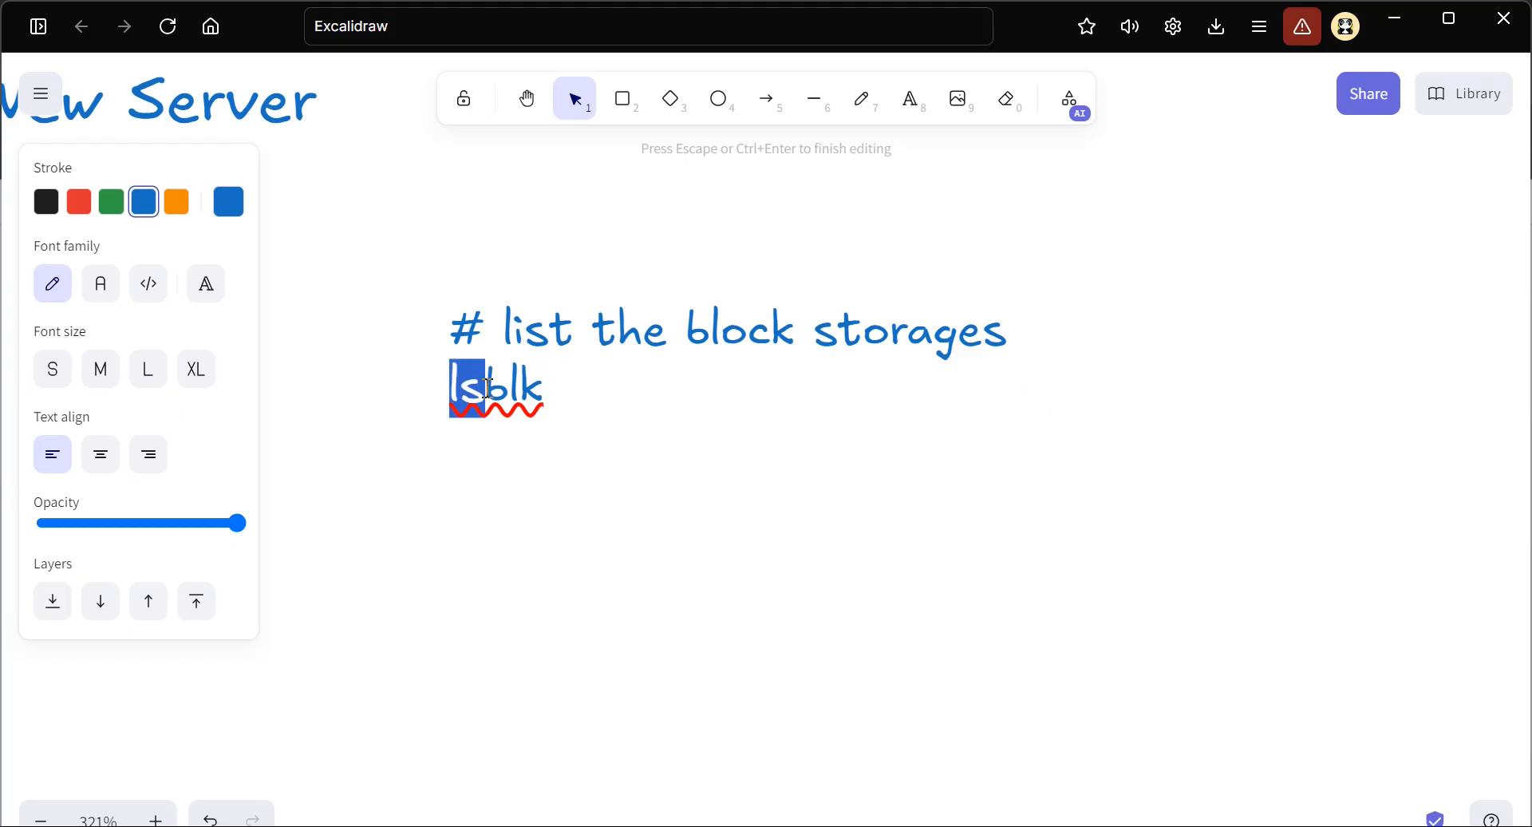
Add the comment "# Create mount point" below "lsblk" after an empty line, and start a new line under it
click(546, 390)
key(Return)
key(Return)
text(#)
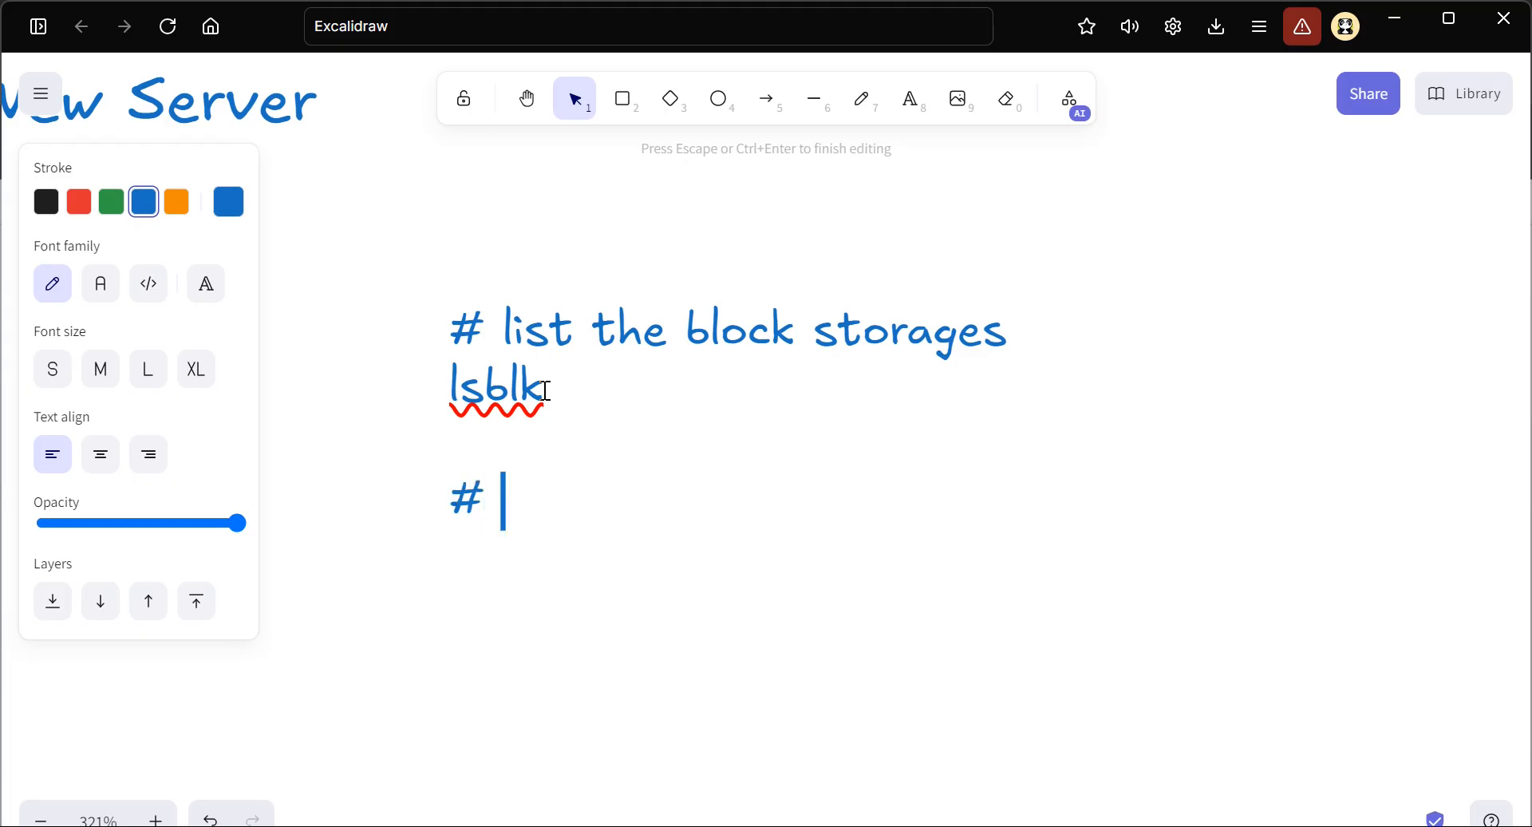
text(Create mount point)
key(Escape)
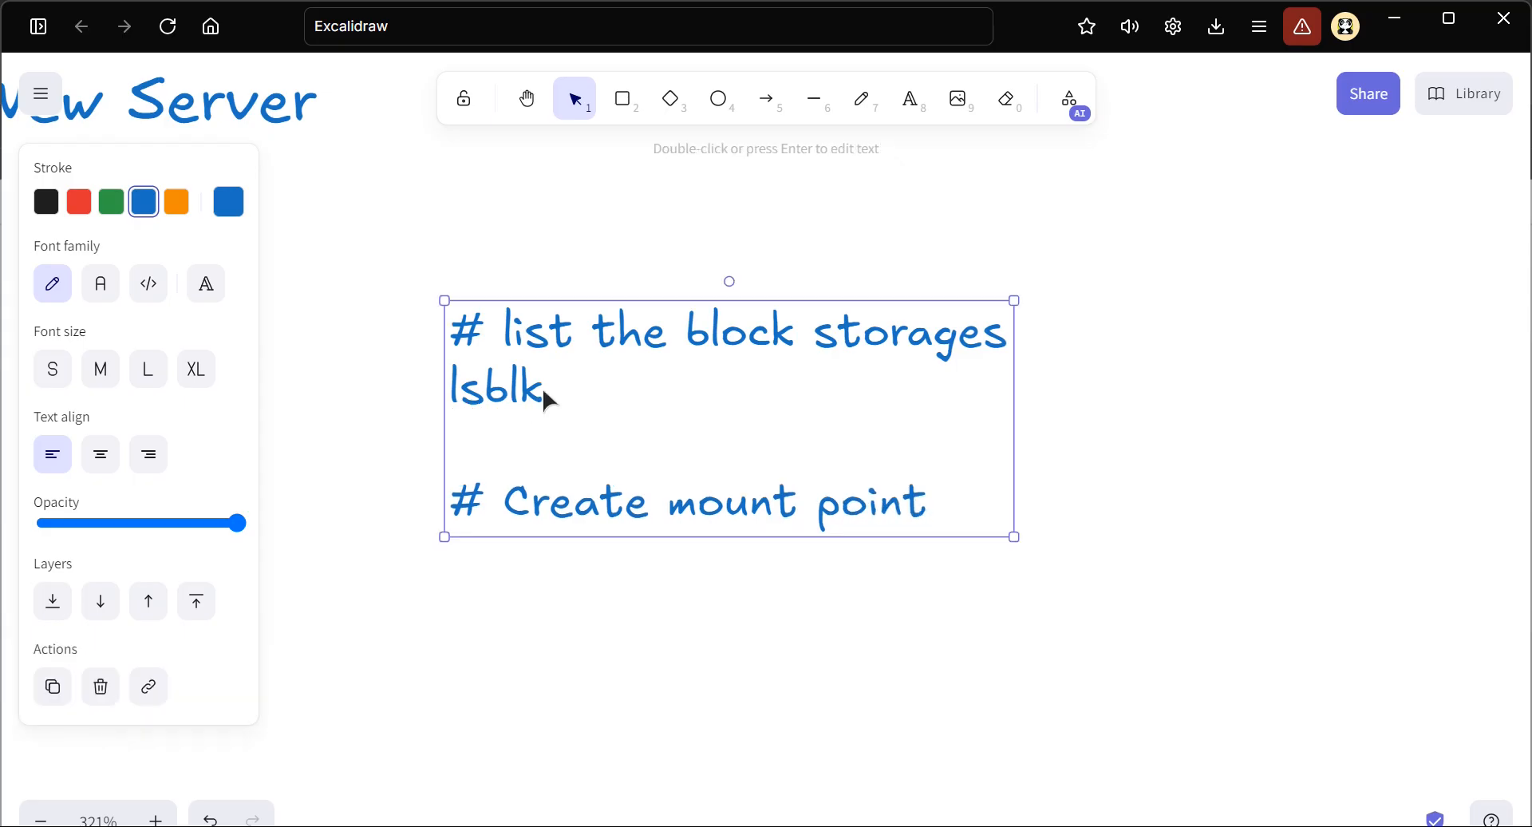
double_click(938, 506)
triple_click(940, 510)
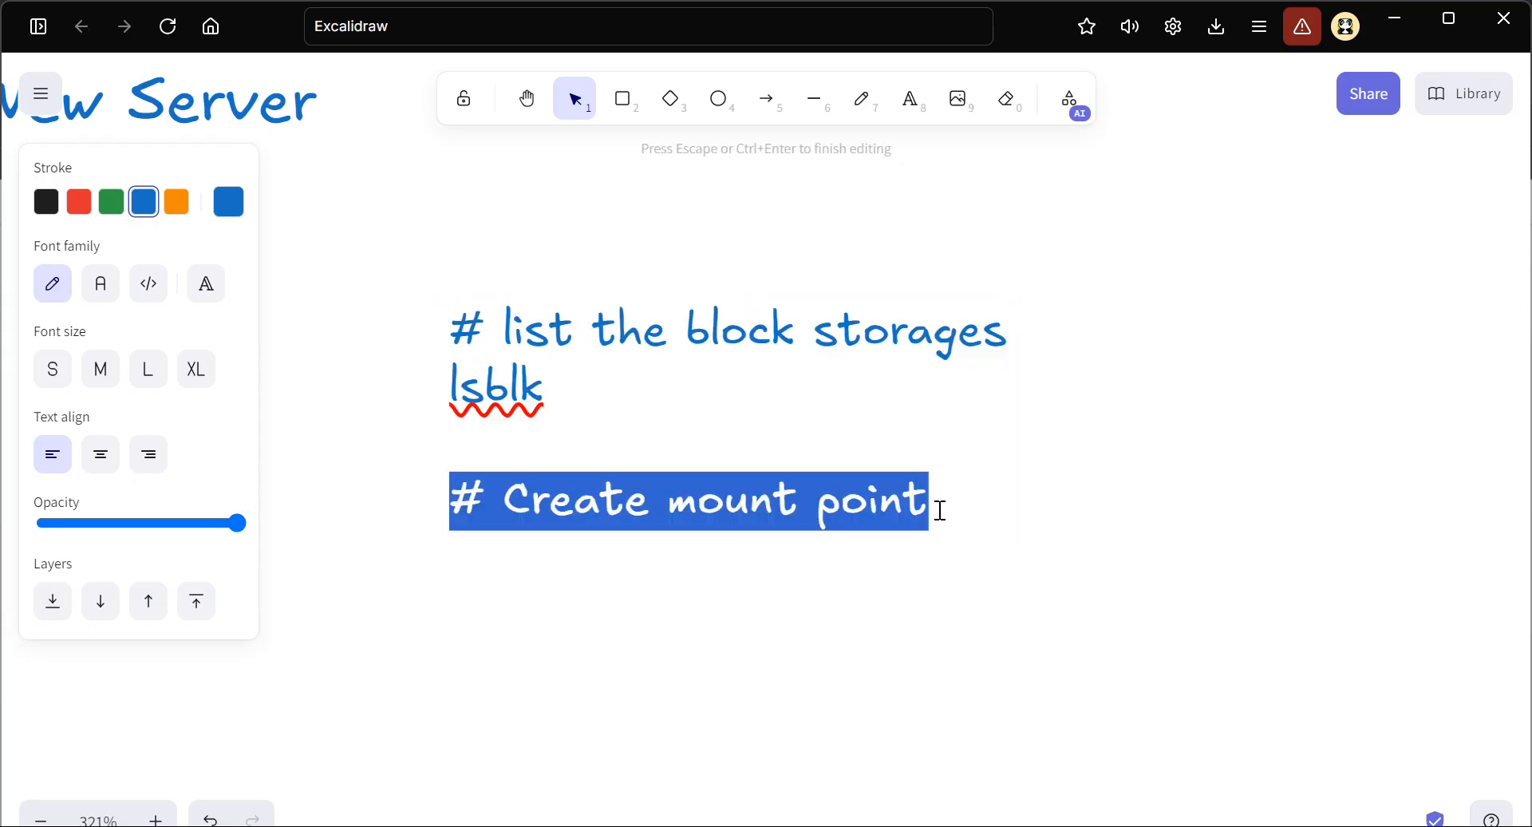
click(940, 510)
key(Return)
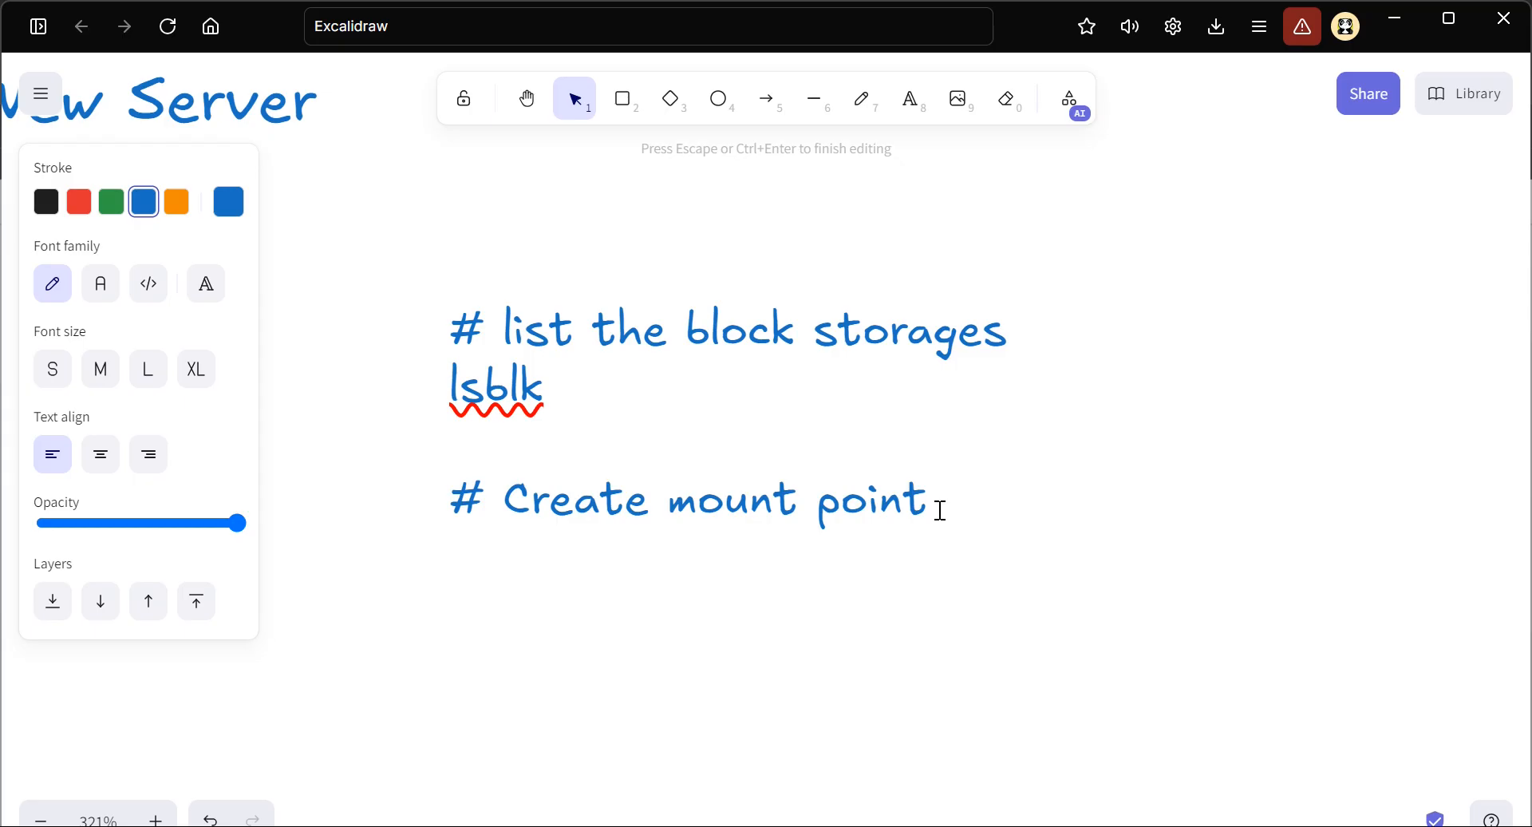
Switch to File Explorer and examine the drives under This PC, enlarging their icons
key(super)
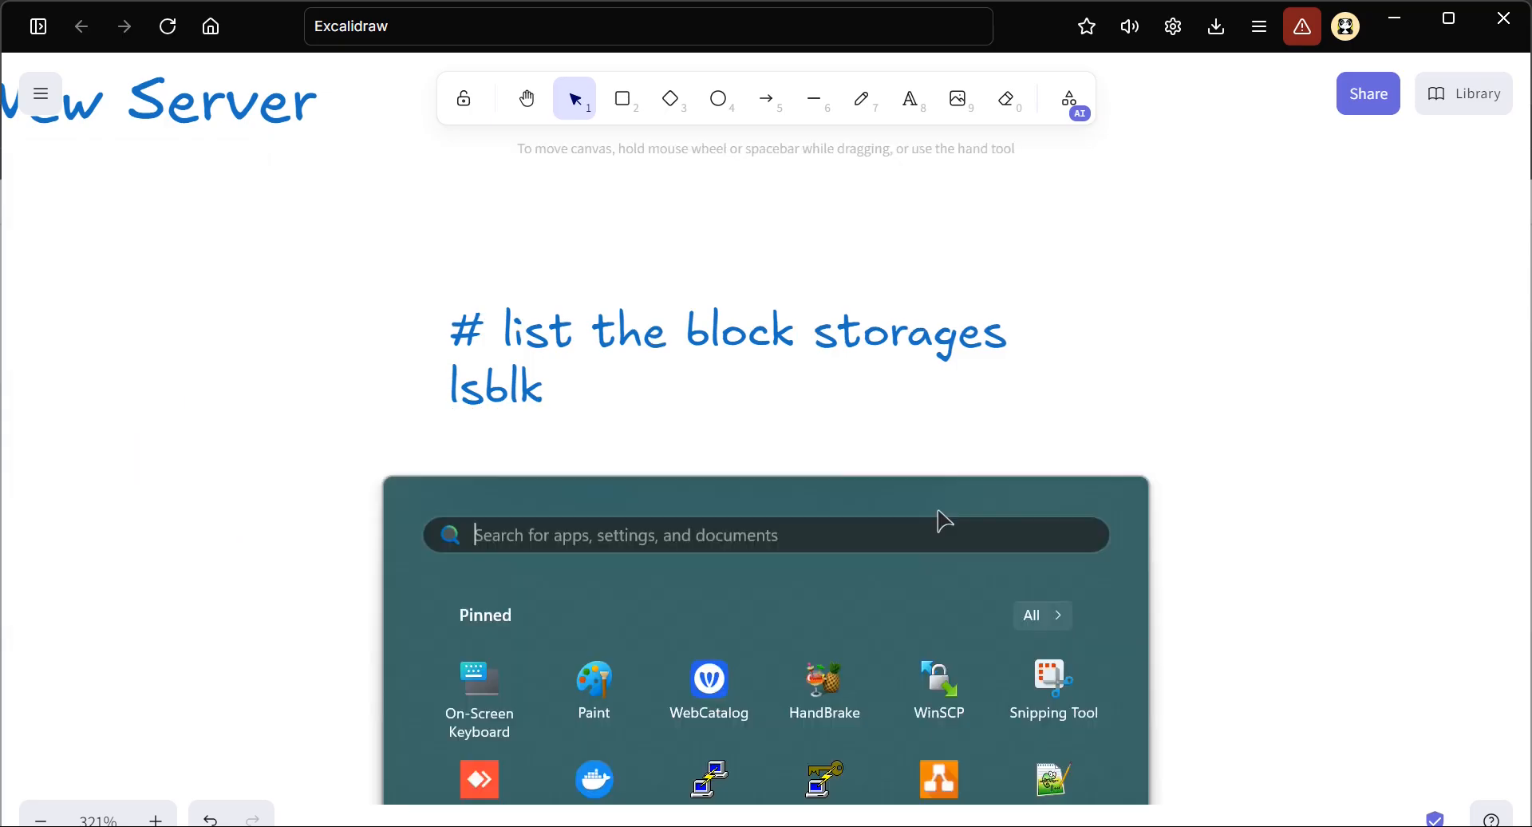
mouse_move(741, 820)
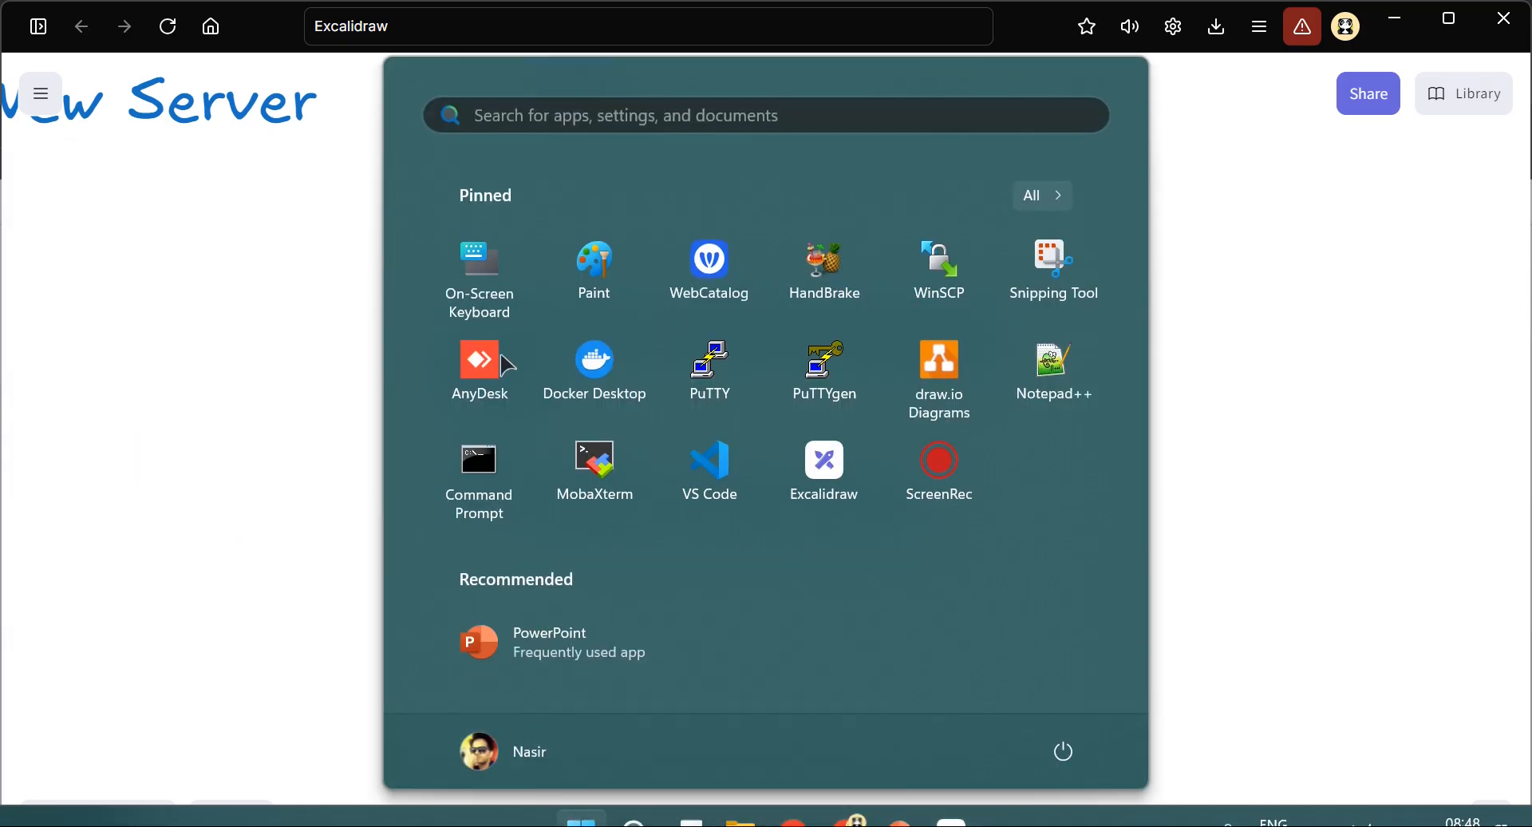
click(741, 821)
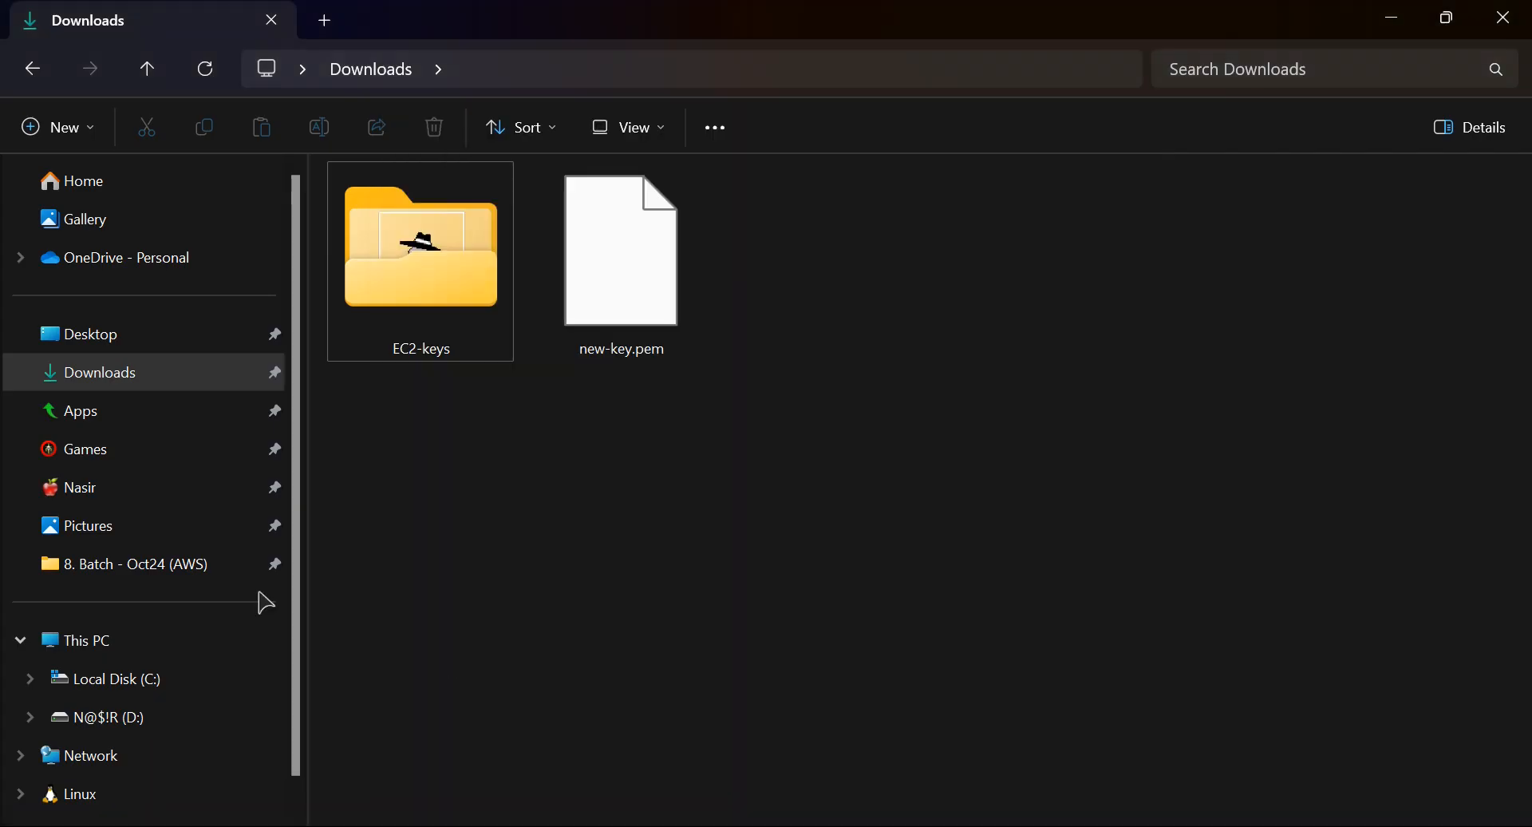
click(130, 638)
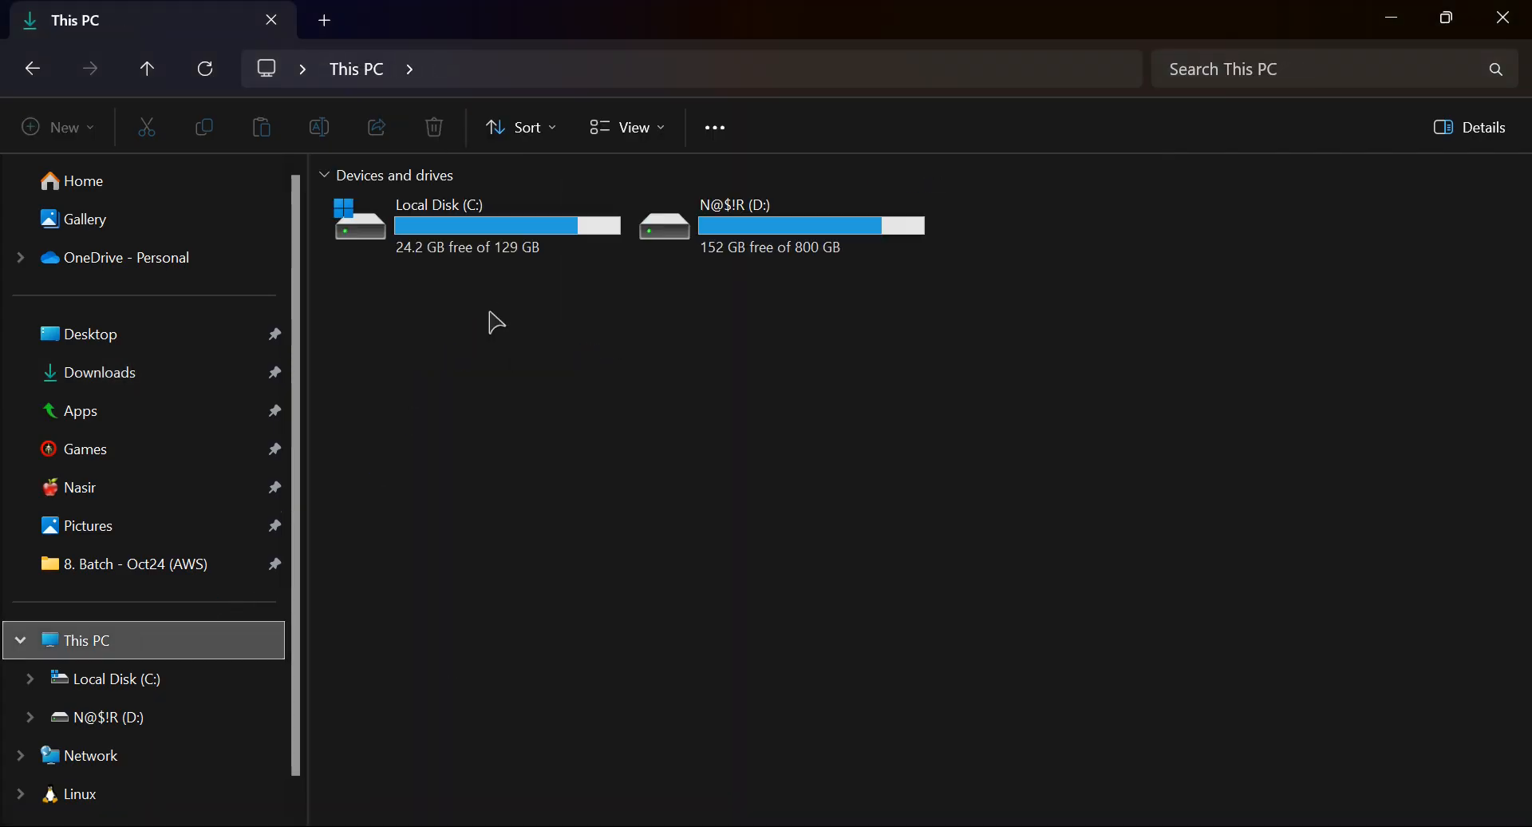
scroll(438, 241, up, 3)
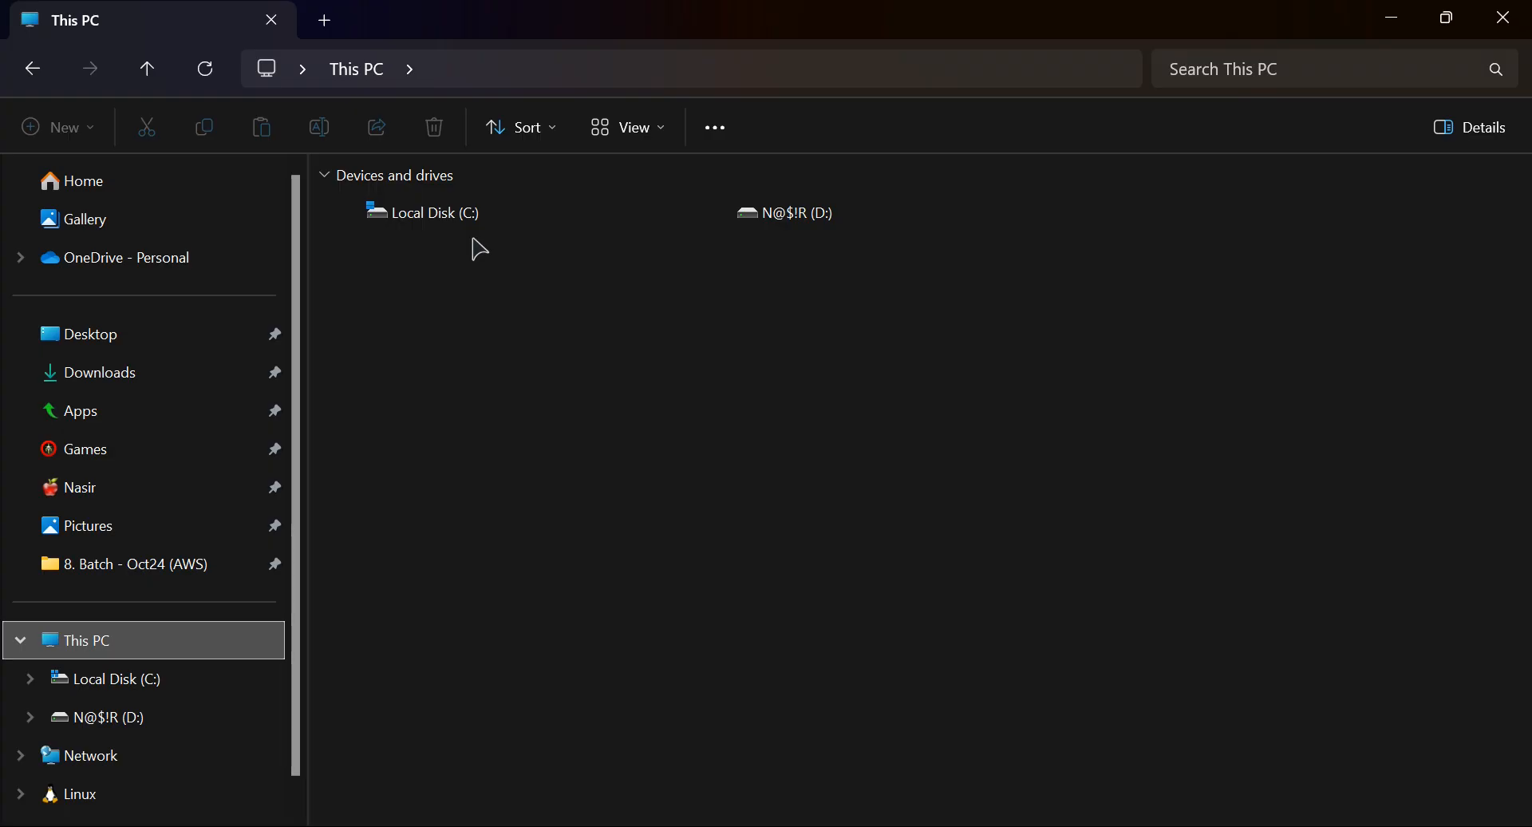
scroll(472, 244, up, 3)
scroll(474, 240, up, 3)
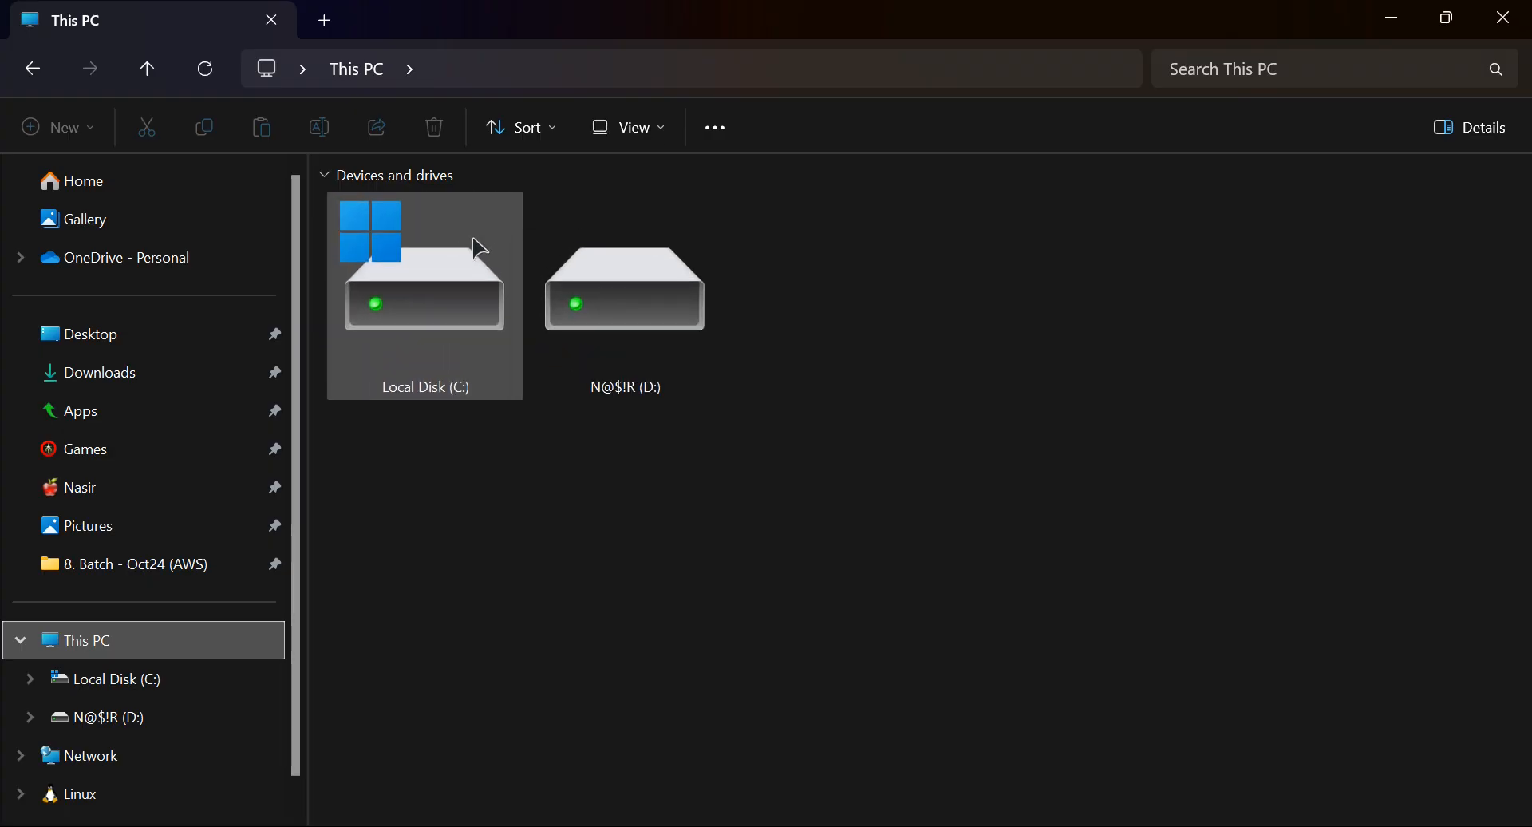
scroll(478, 246, up, 1)
click(662, 411)
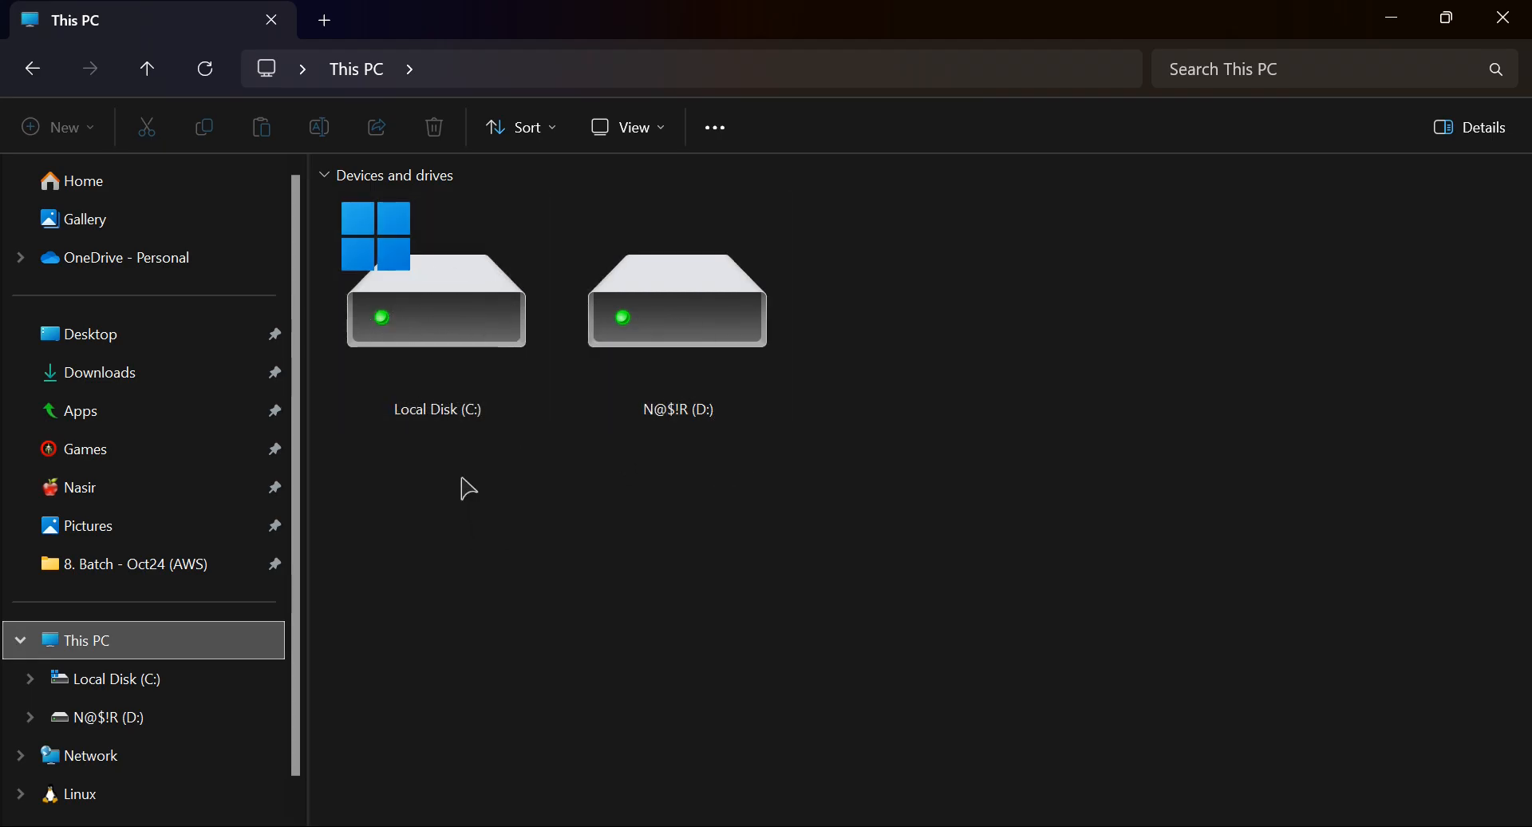
click(436, 355)
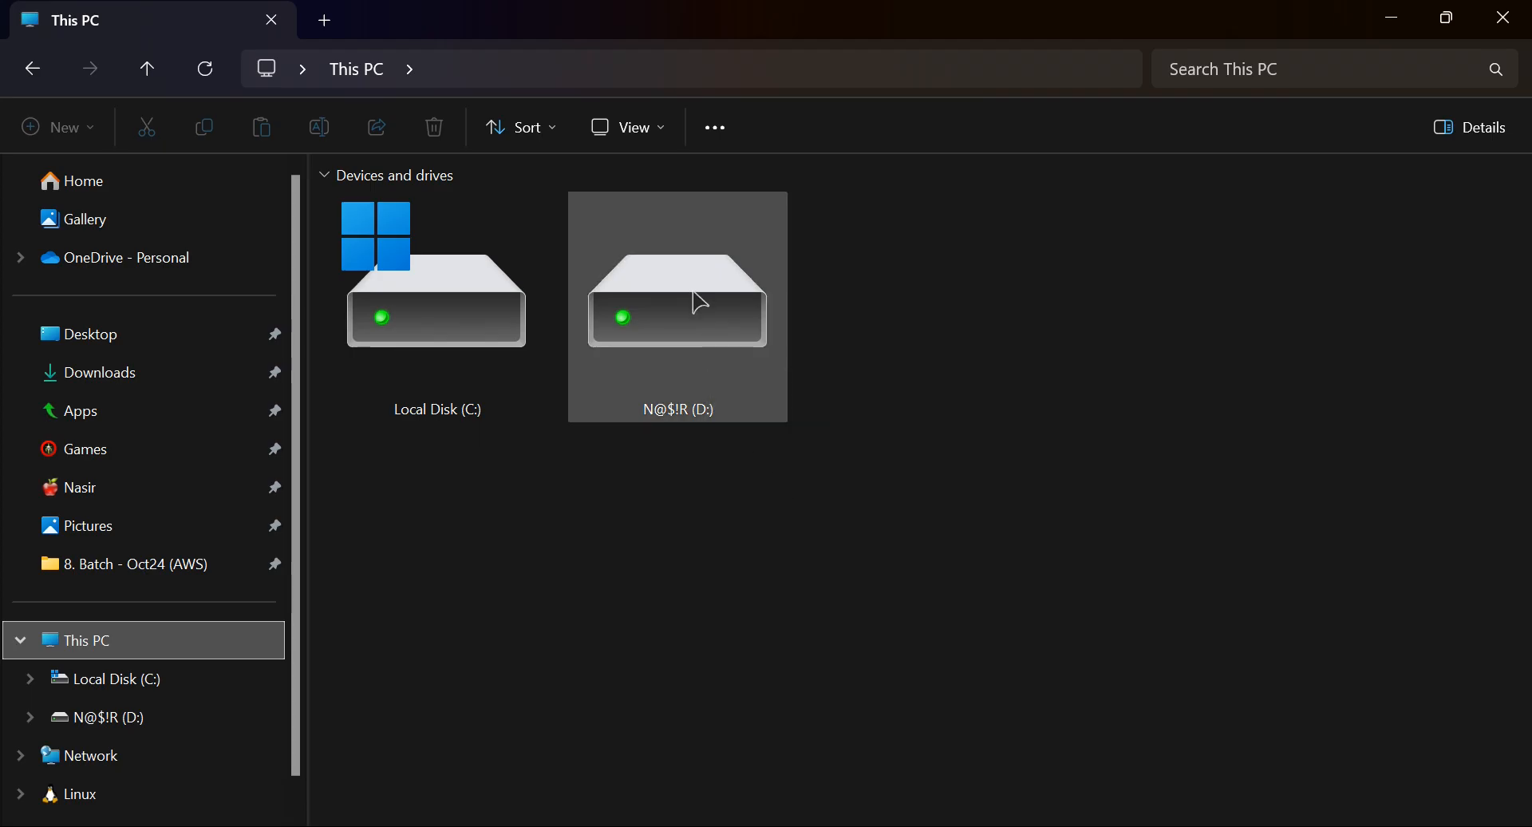
mouse_move(698, 302)
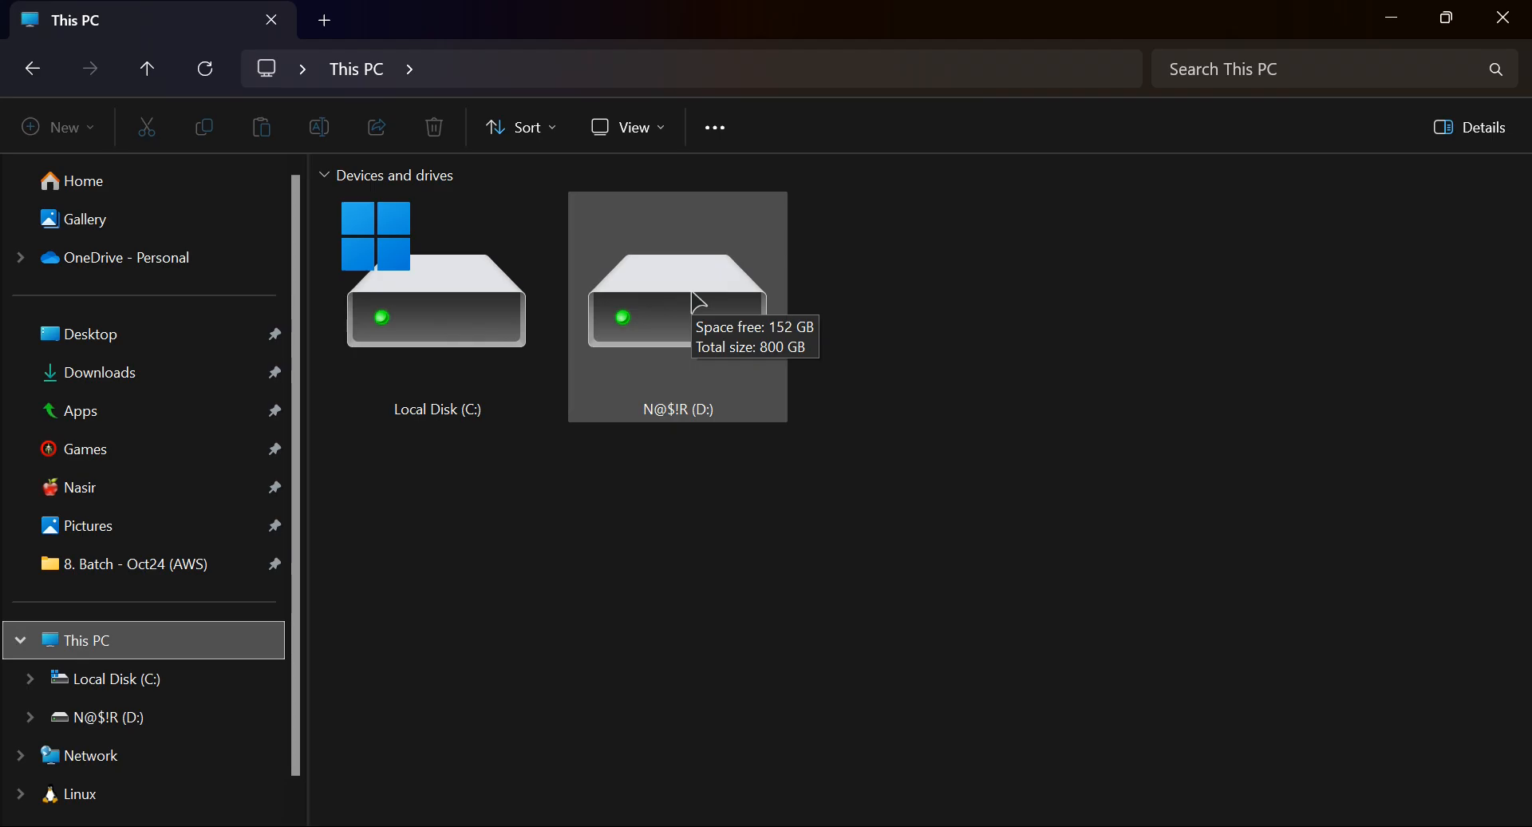
Switch back to Excalidraw and add the command "mkdir /disk2" beneath "# Create mount point", followed by a new line
key(alt+Tab)
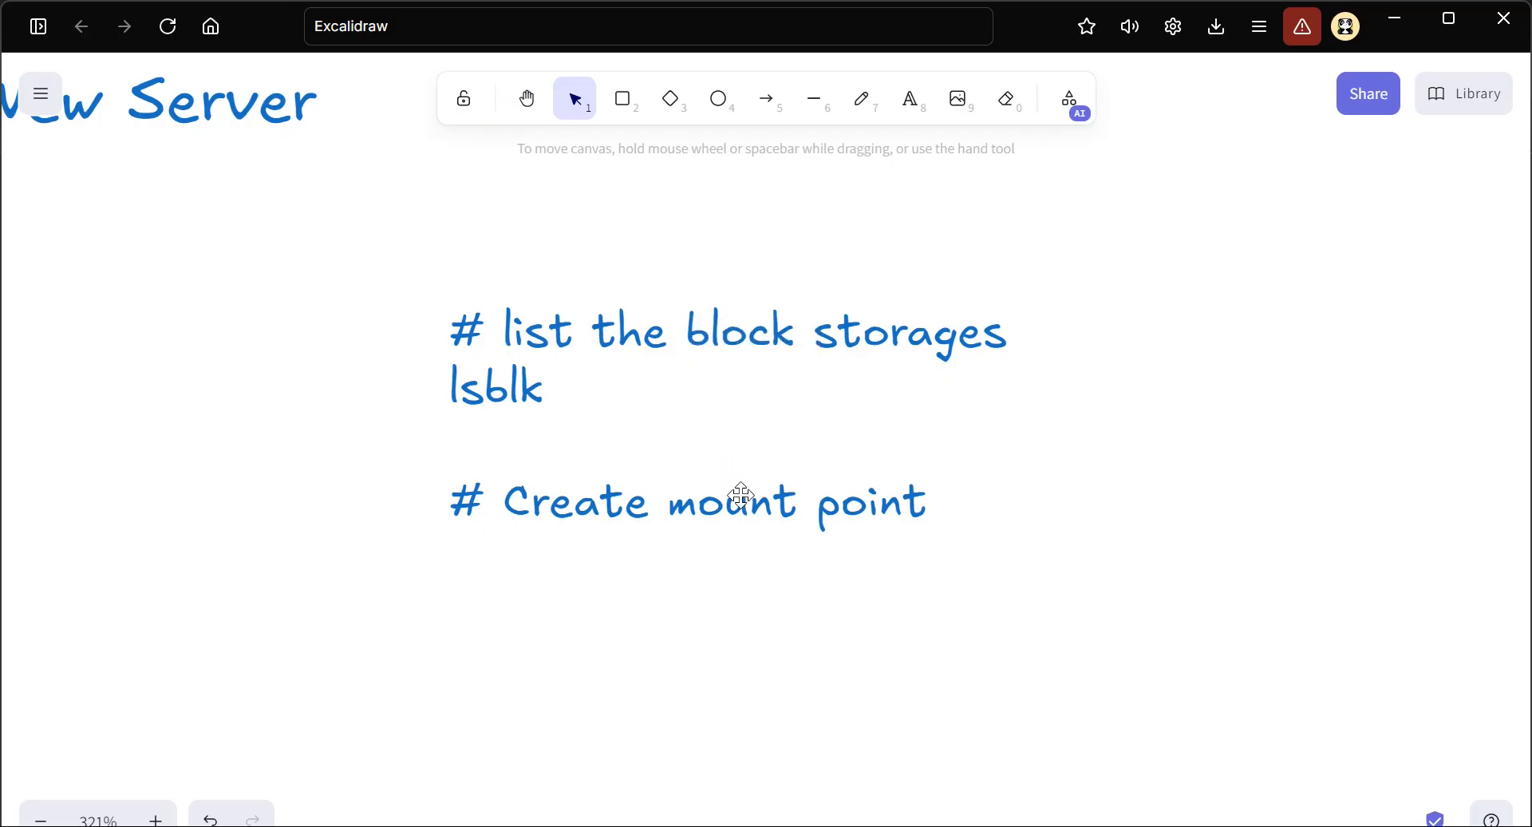
click(918, 501)
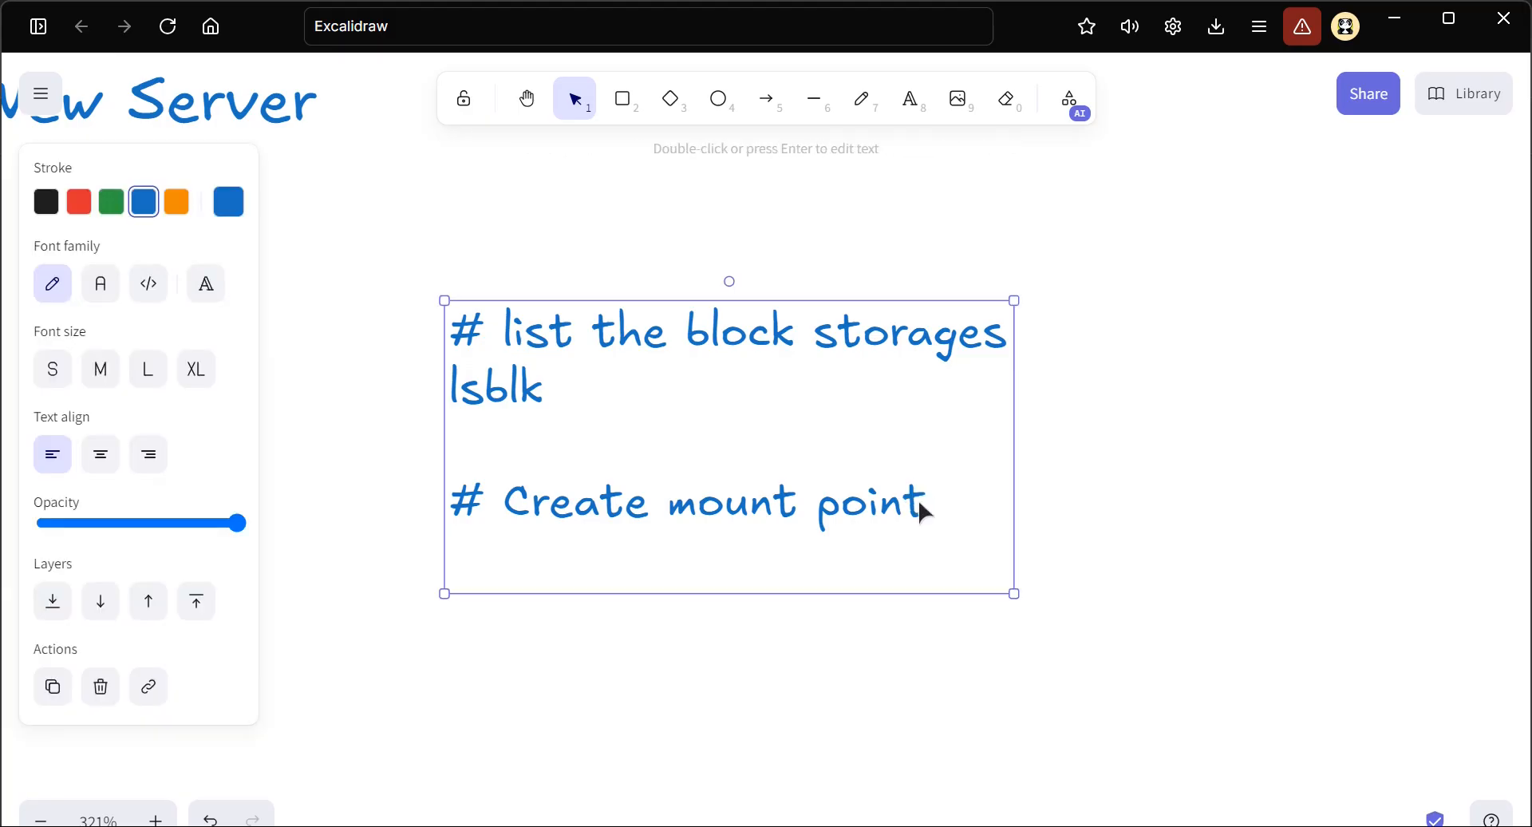
double_click(920, 508)
key(Right)
key(Return)
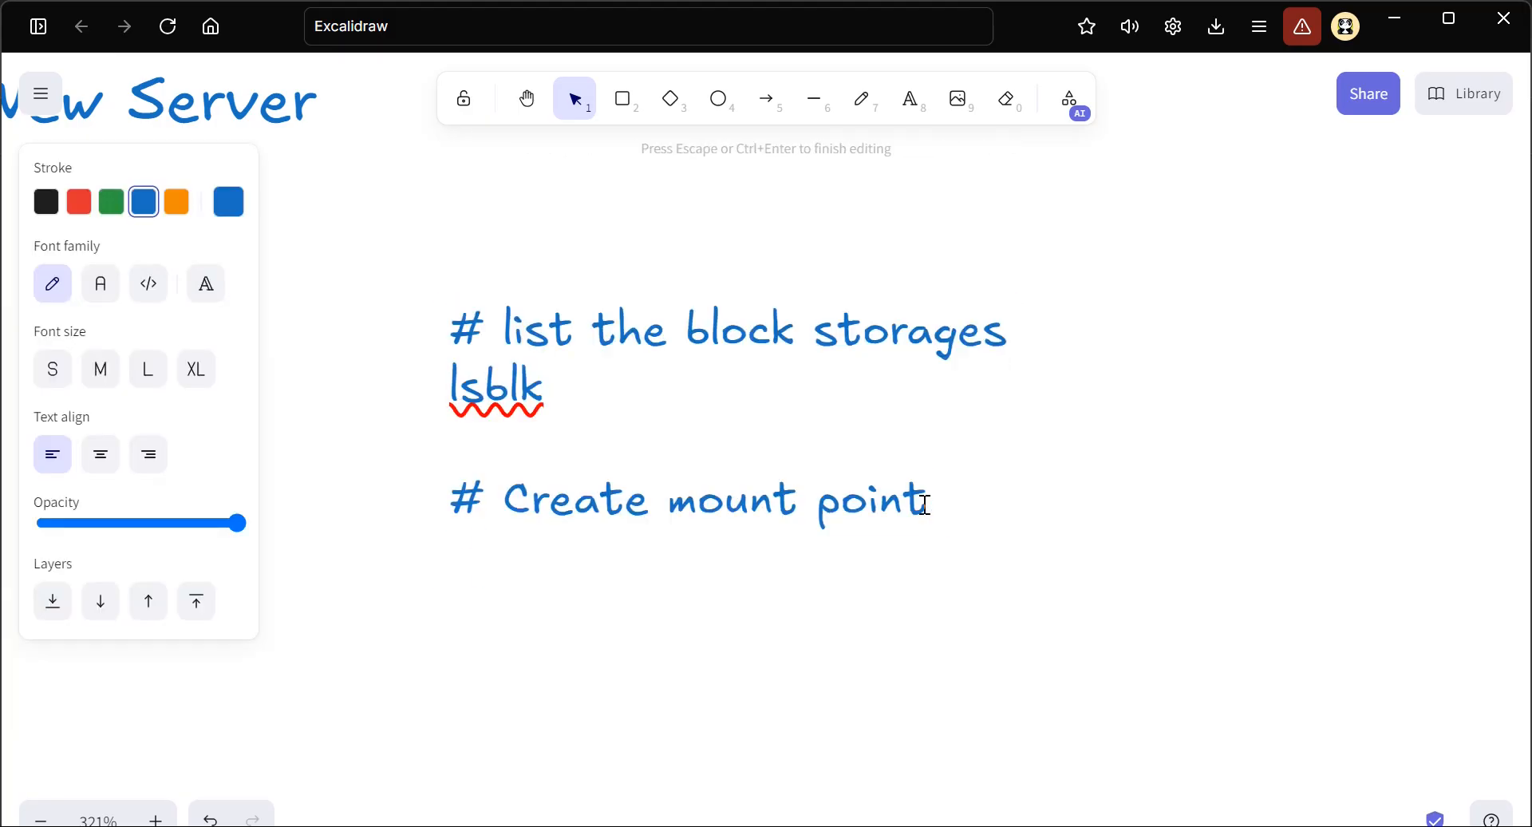
text(mkdir)
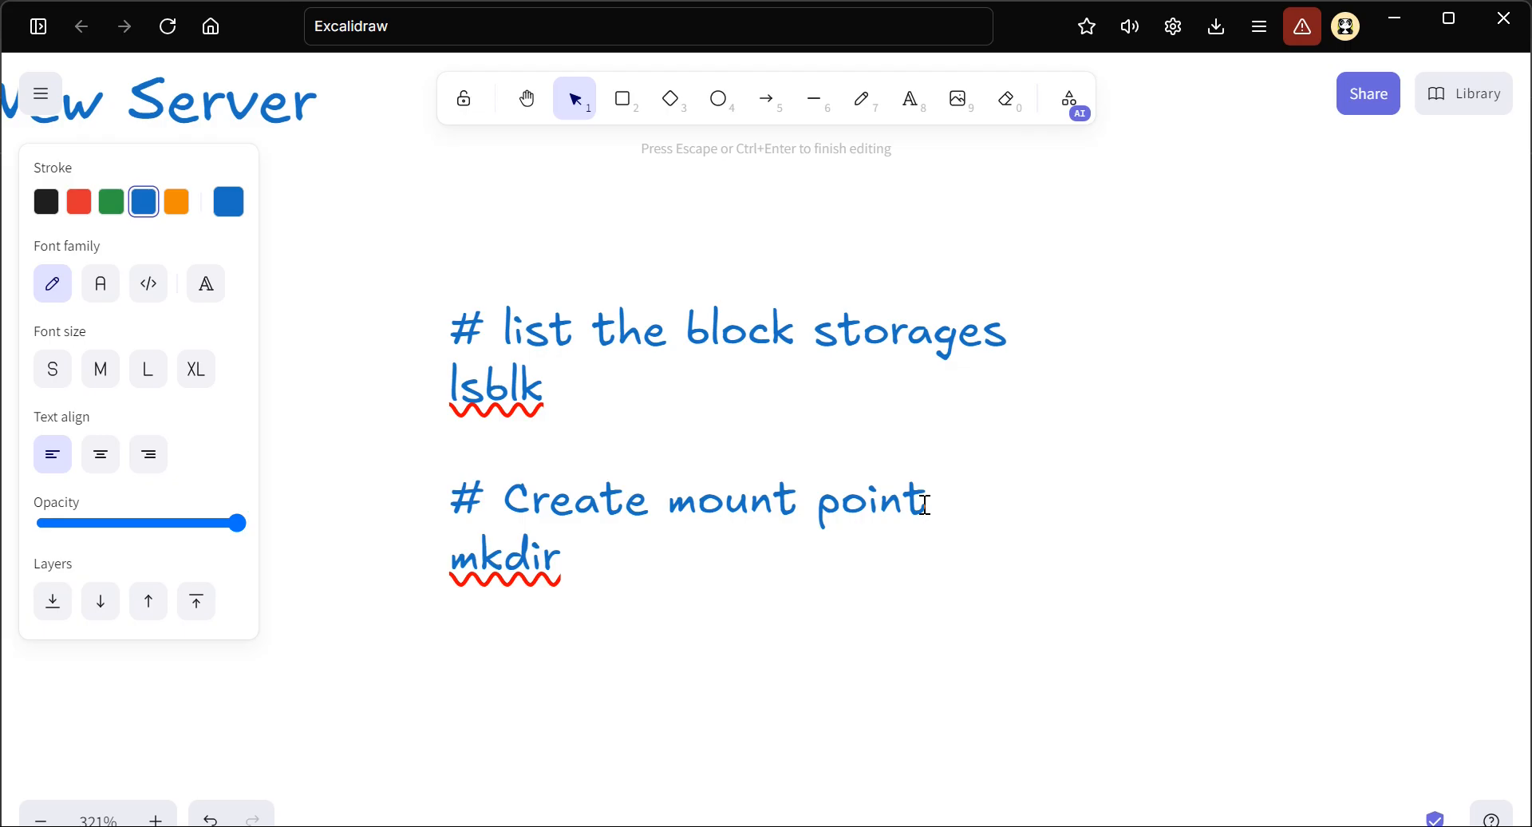
text(/disk2)
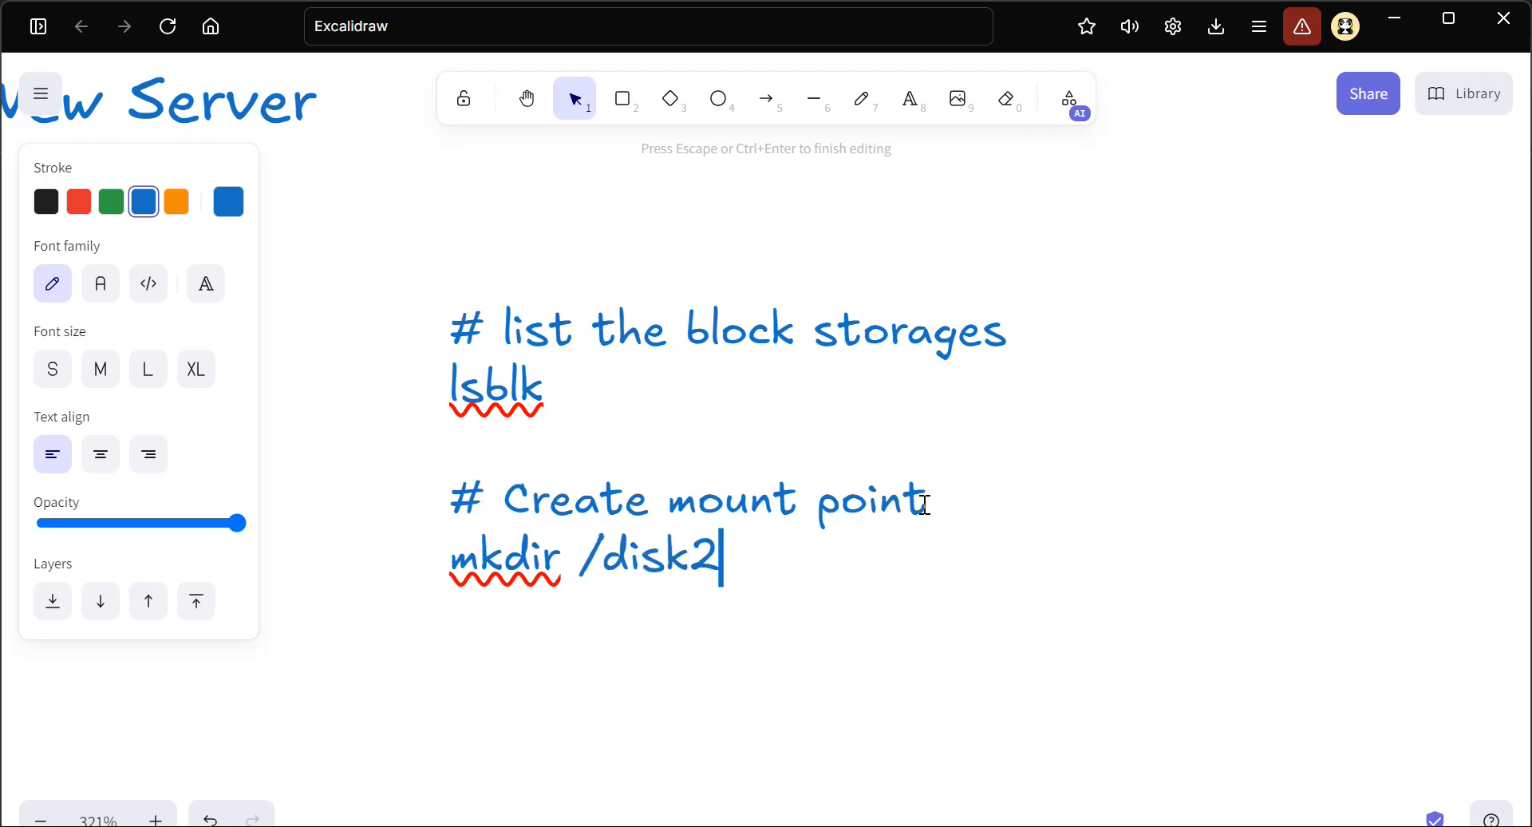
key(BackSpace)
key(BackSpace)
key(BackSpace)
key(BackSpace)
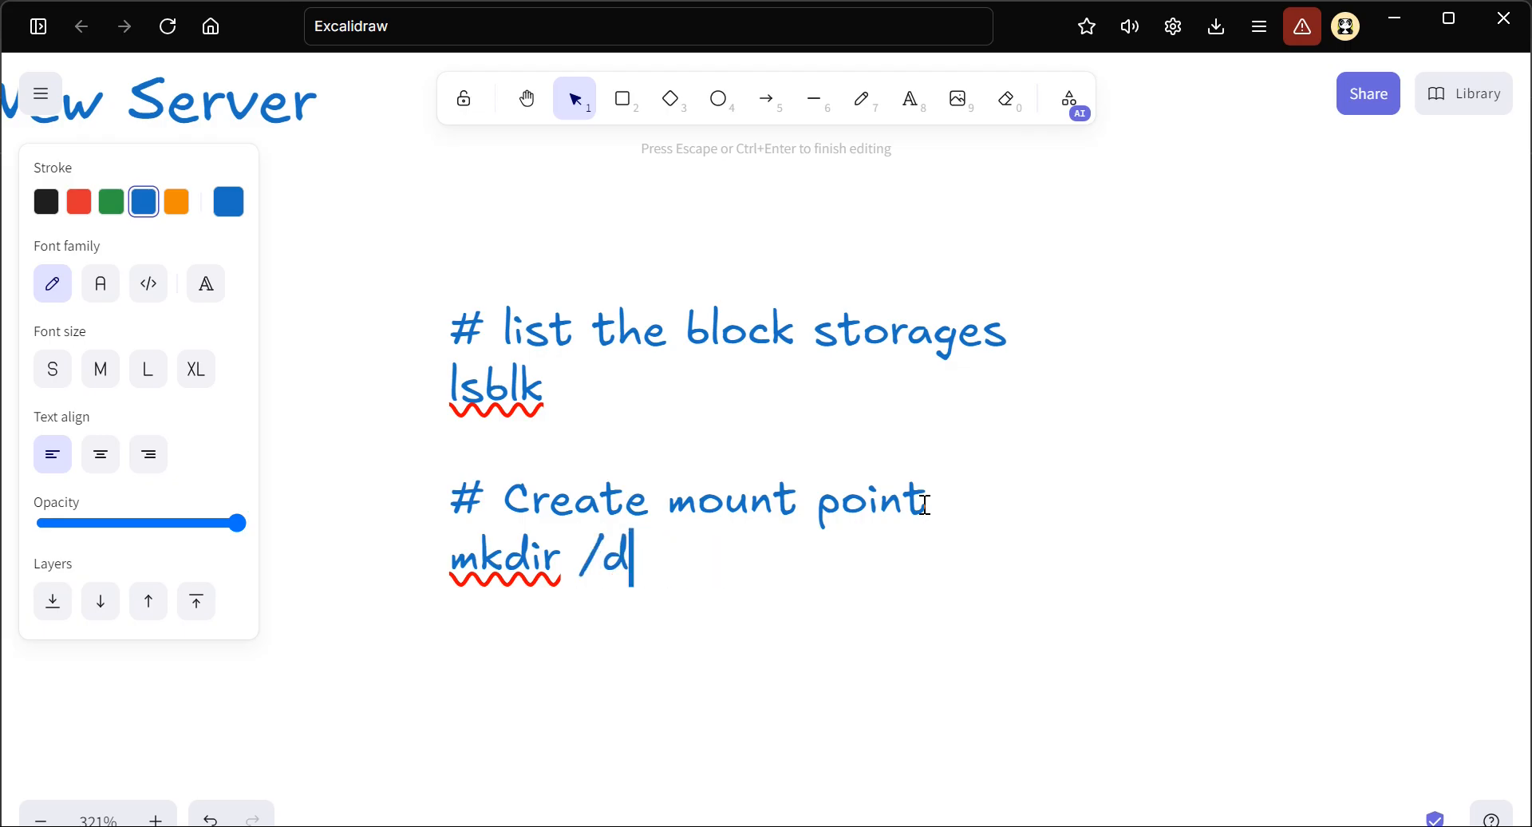
text(isk)
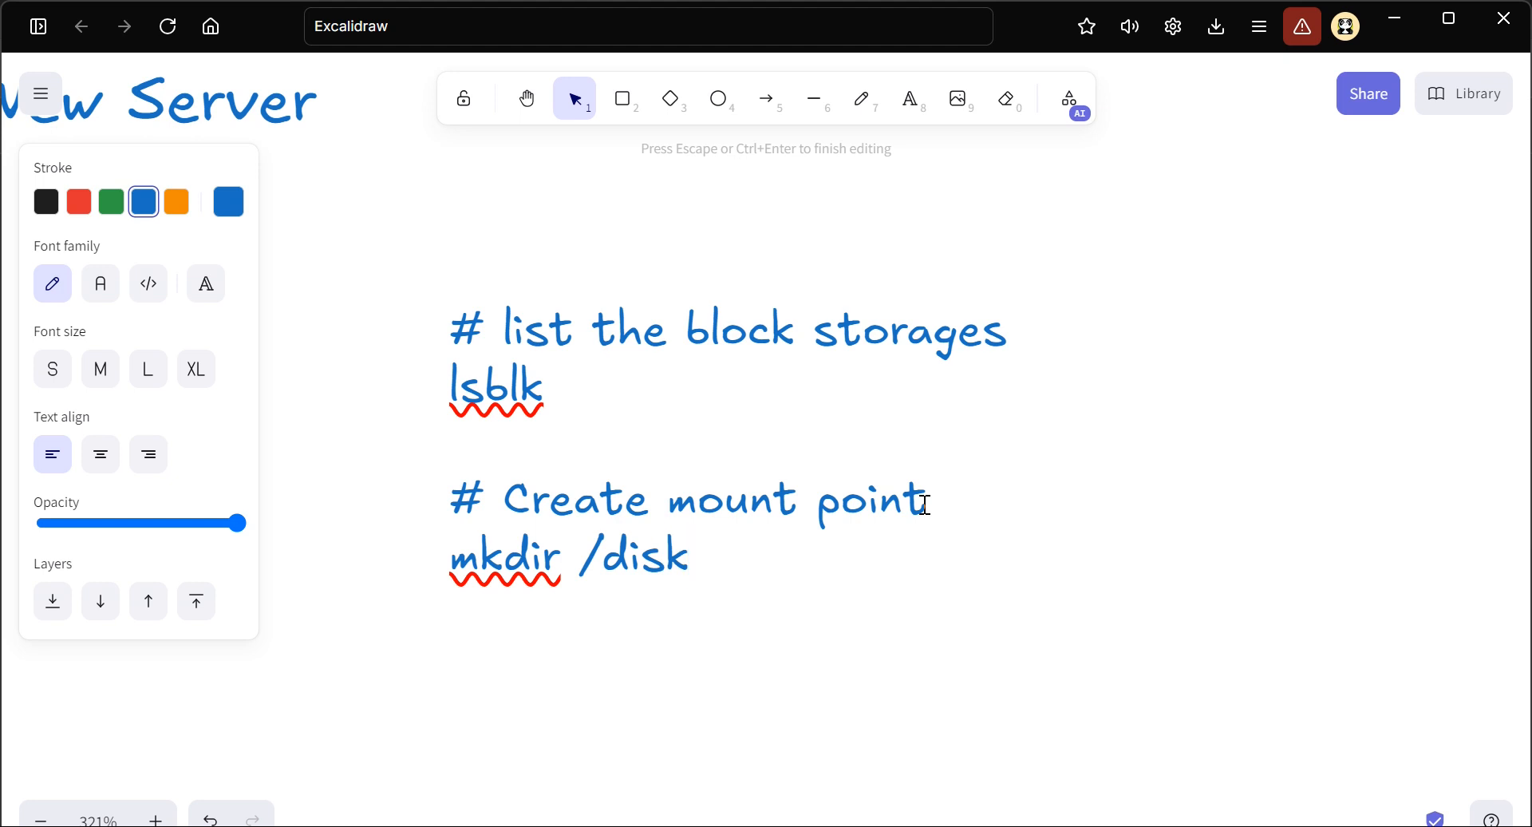
text(2)
key(Return)
key(alt+Tab)
key(alt+Tab)
Draw a large blue solid-line rectangle to the right of the command notes, with a small rectangle in its upper-left part
scroll(716, 222, right, 3)
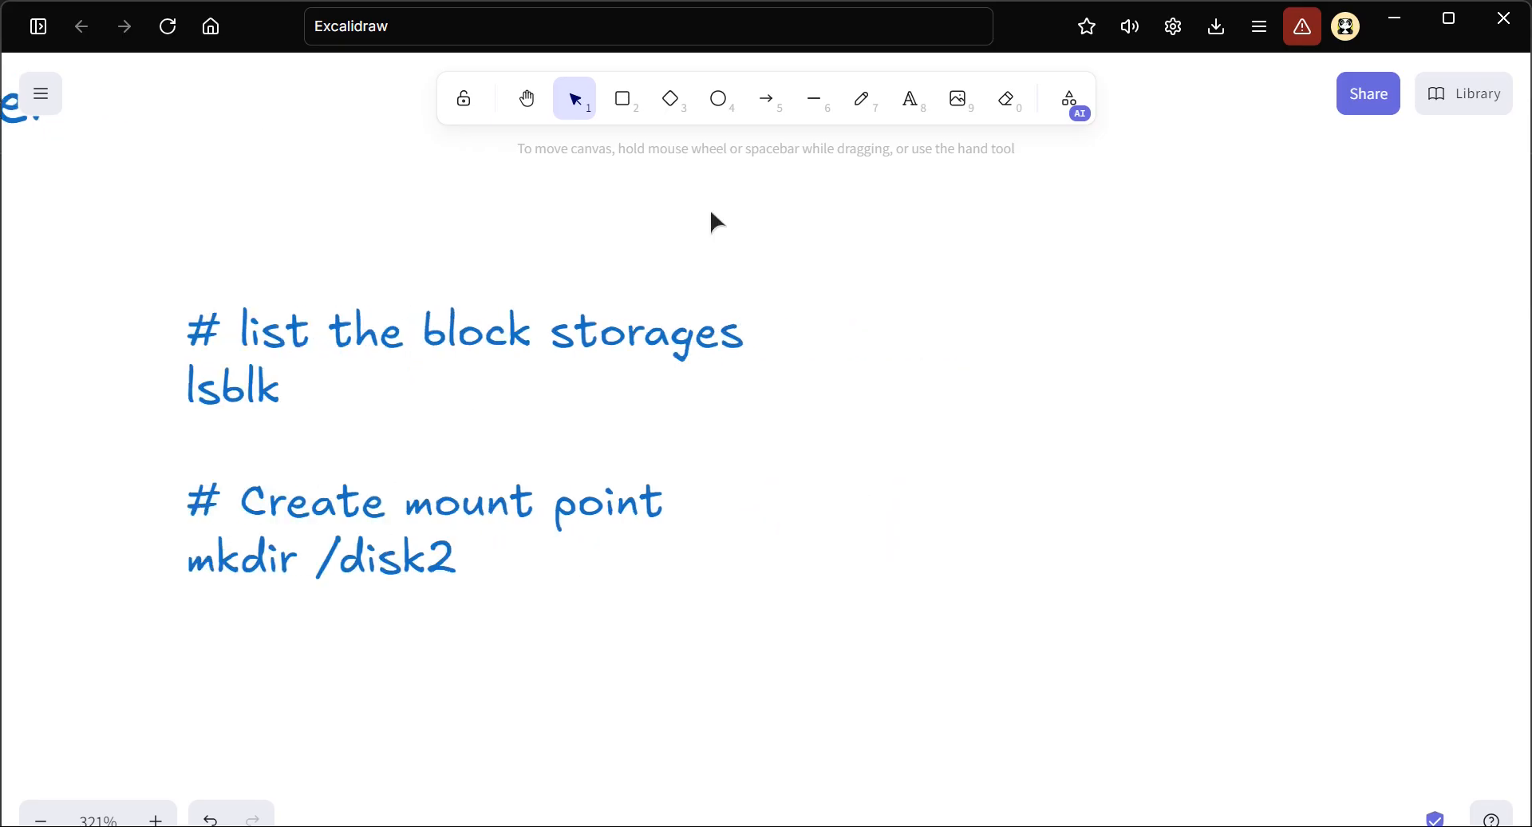
click(623, 101)
drag(909, 241, 1340, 527)
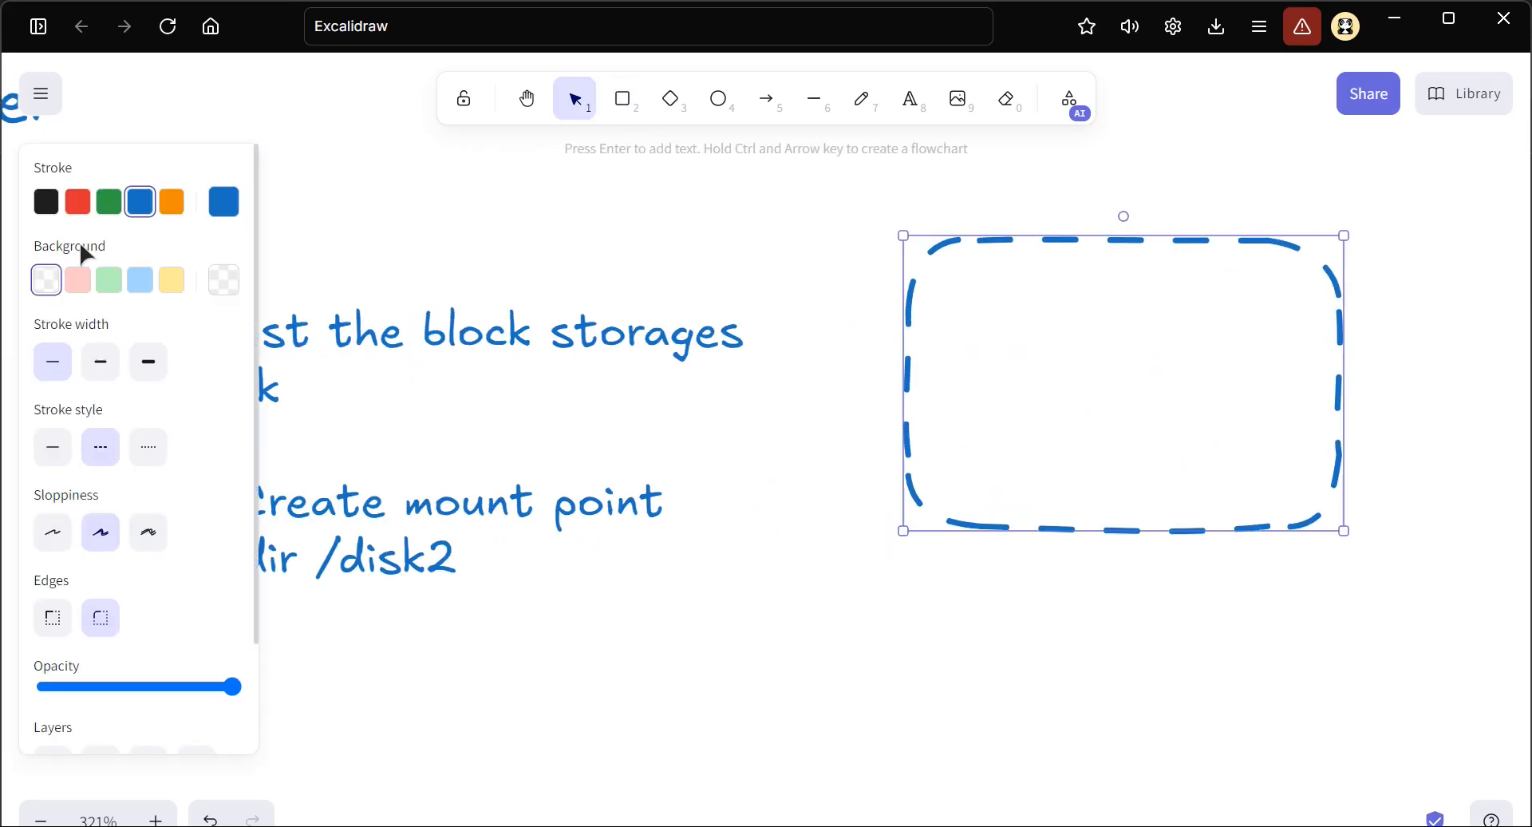
click(51, 447)
click(623, 98)
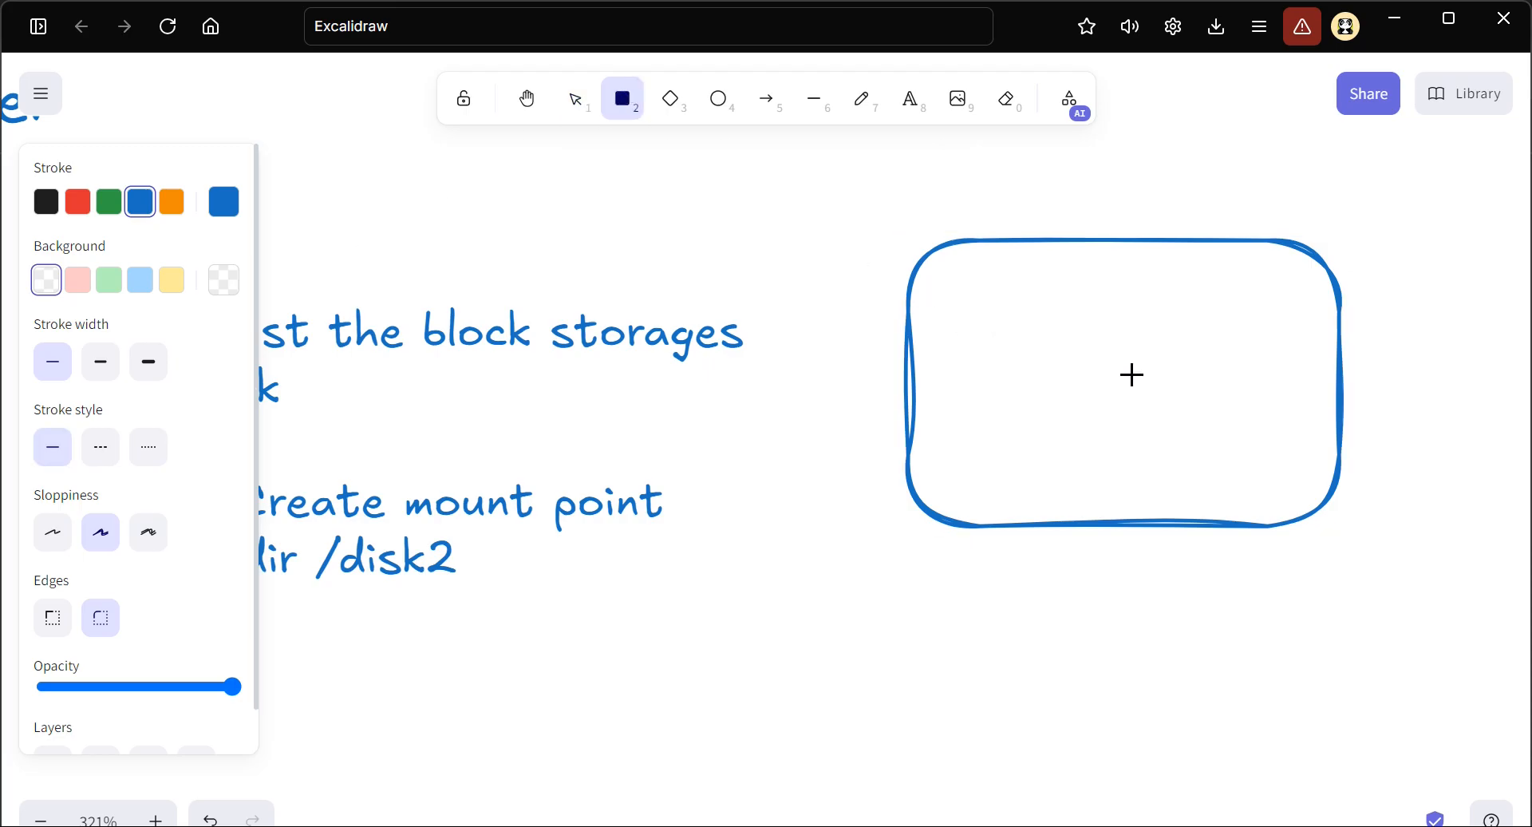
drag(994, 305, 1093, 357)
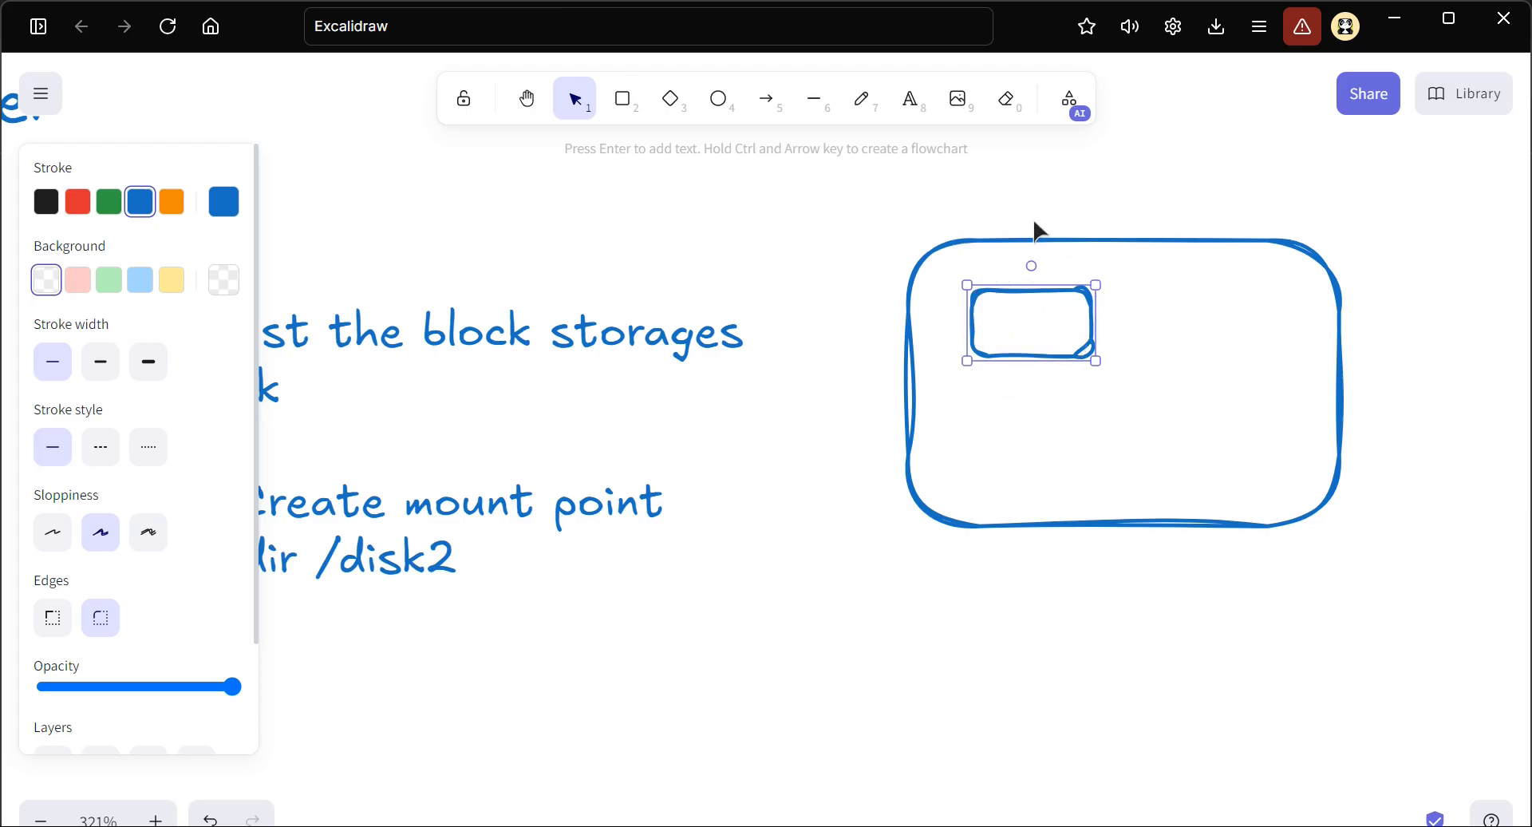
Label the large rectangle with the text "Disk"
click(908, 104)
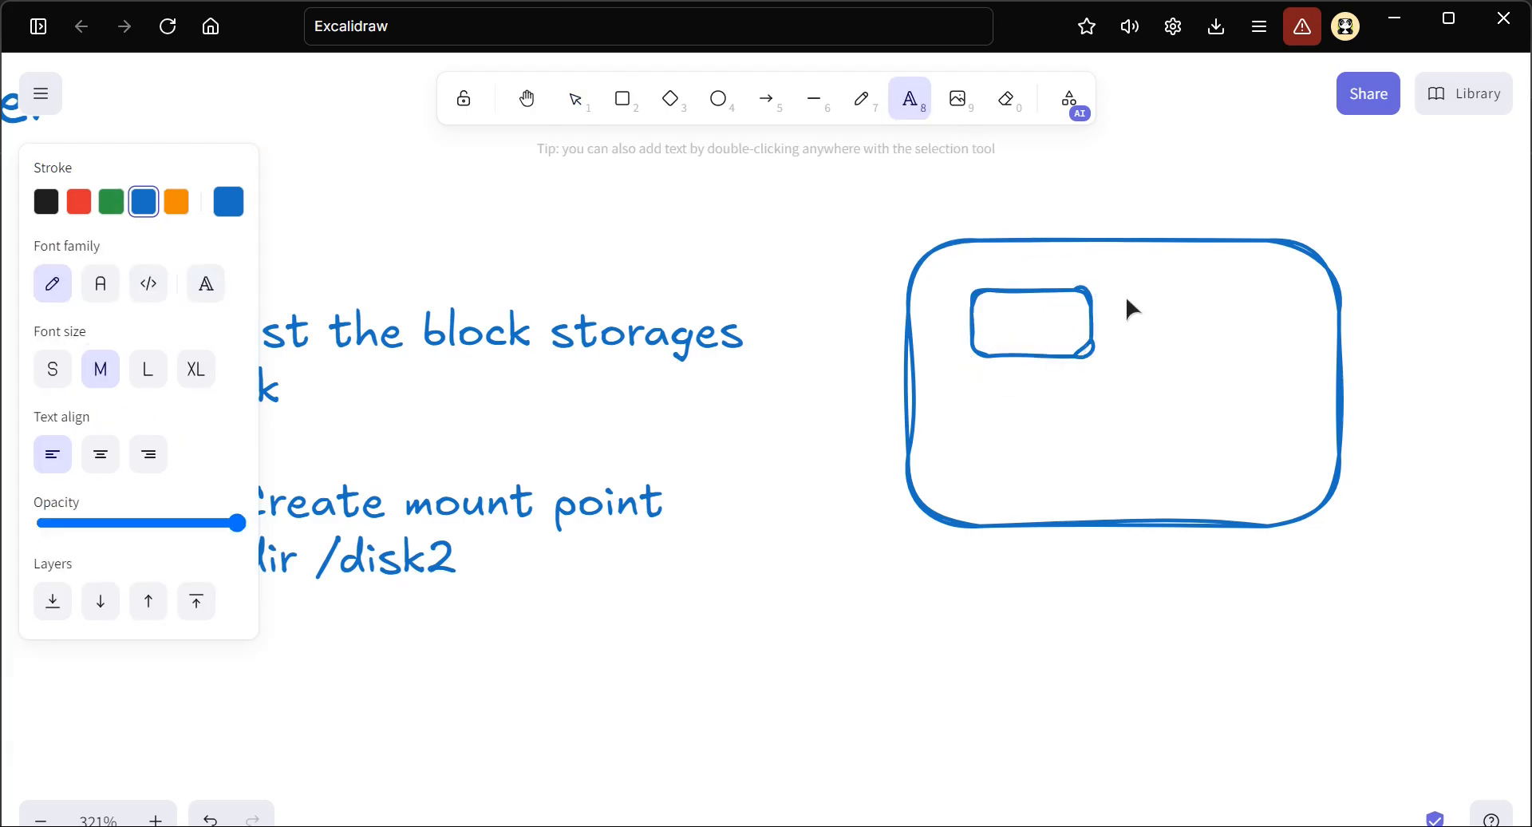
click(1127, 300)
text(New)
key(BackSpace)
key(BackSpace)
key(BackSpace)
text(M)
key(BackSpace)
text(d)
key(BackSpace)
text(Disk)
key(Escape)
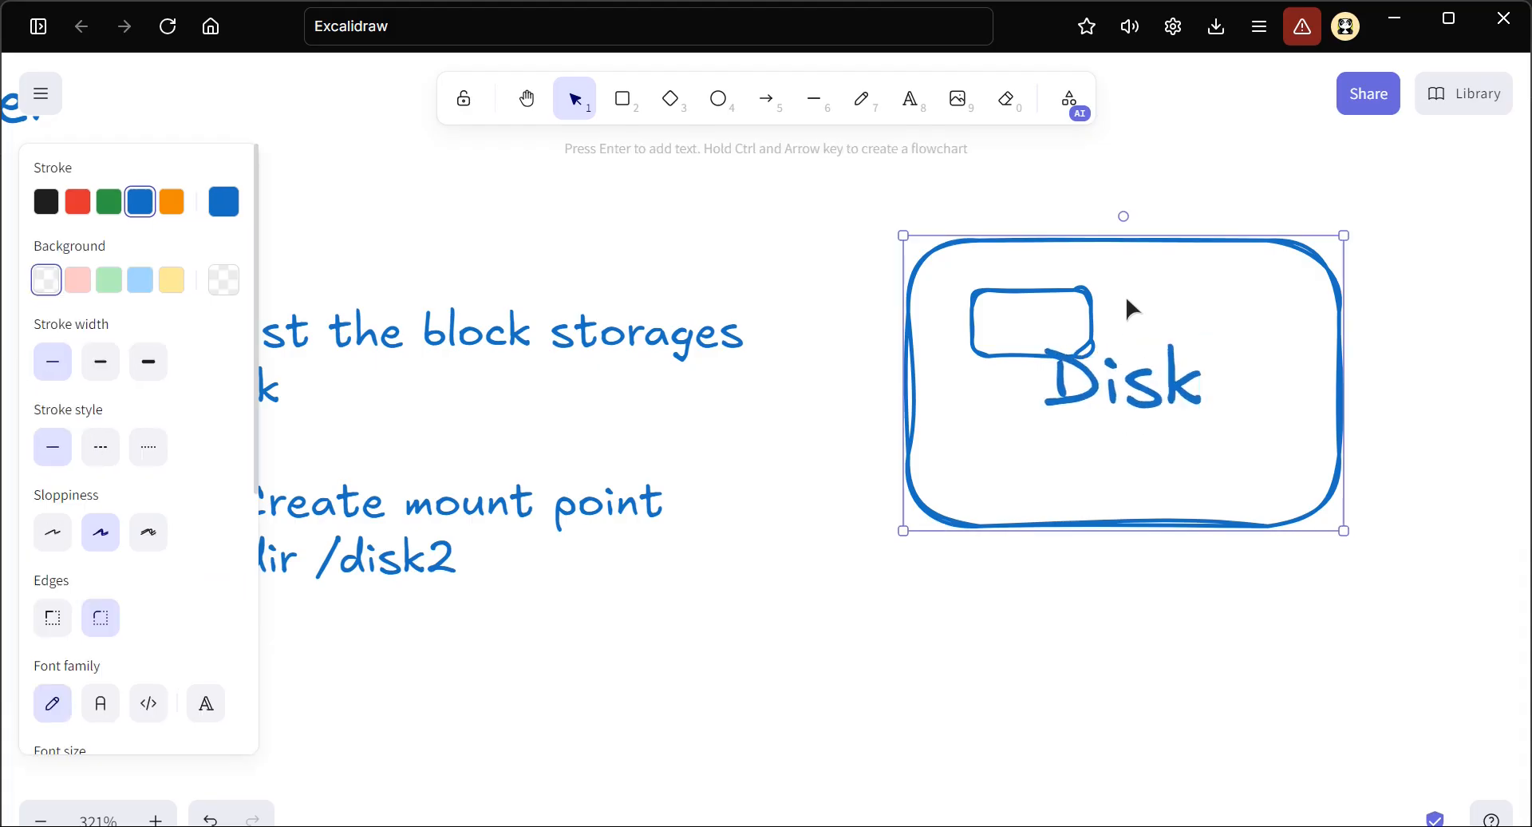
Move the large rectangle up and to the right and widen it leftward so "Disk" sits beside the small rectangle
double_click(1115, 392)
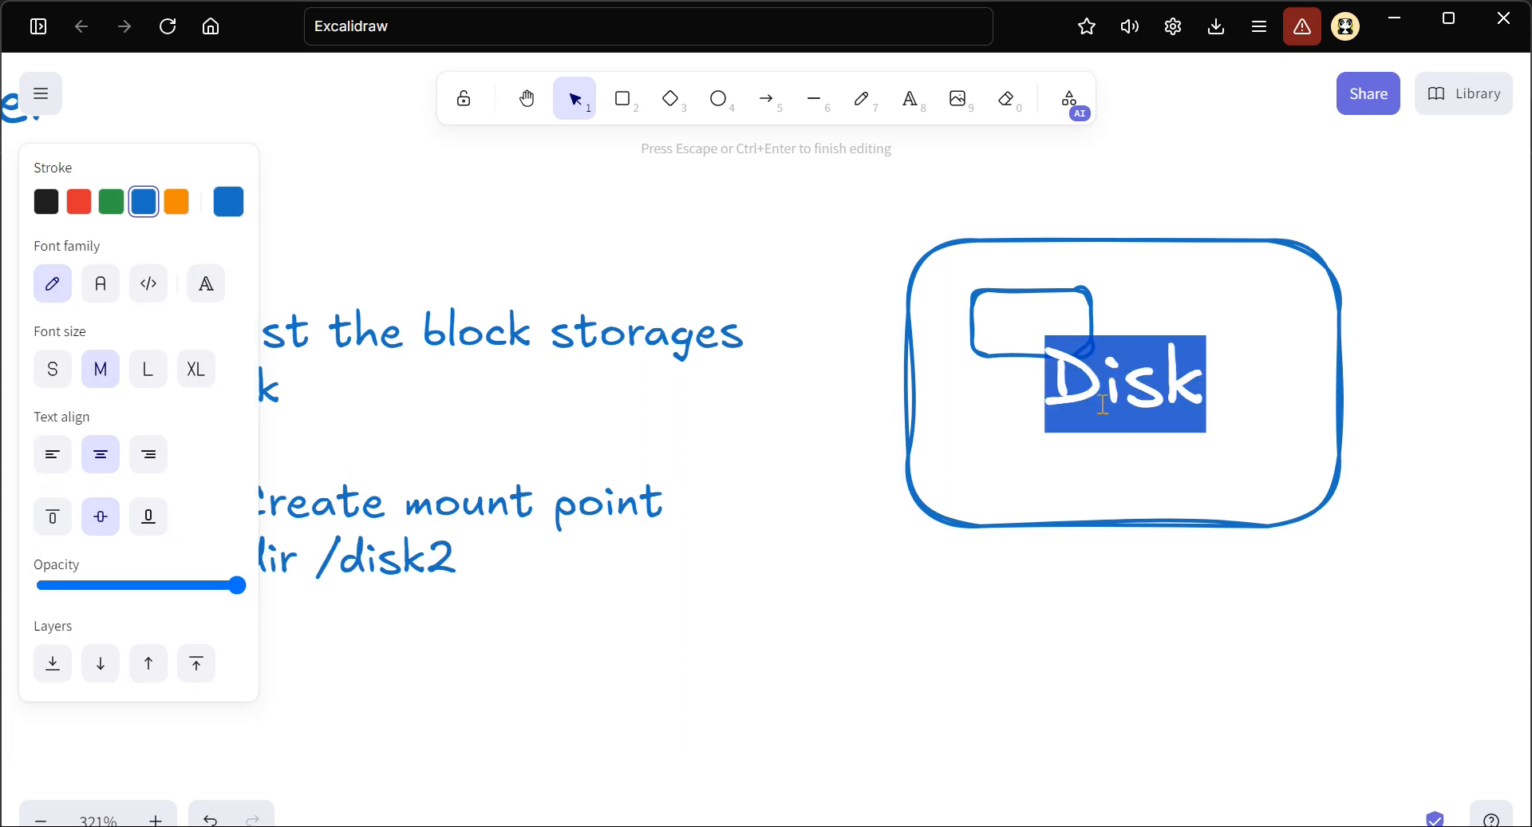
click(1060, 580)
drag(1111, 386, 1198, 326)
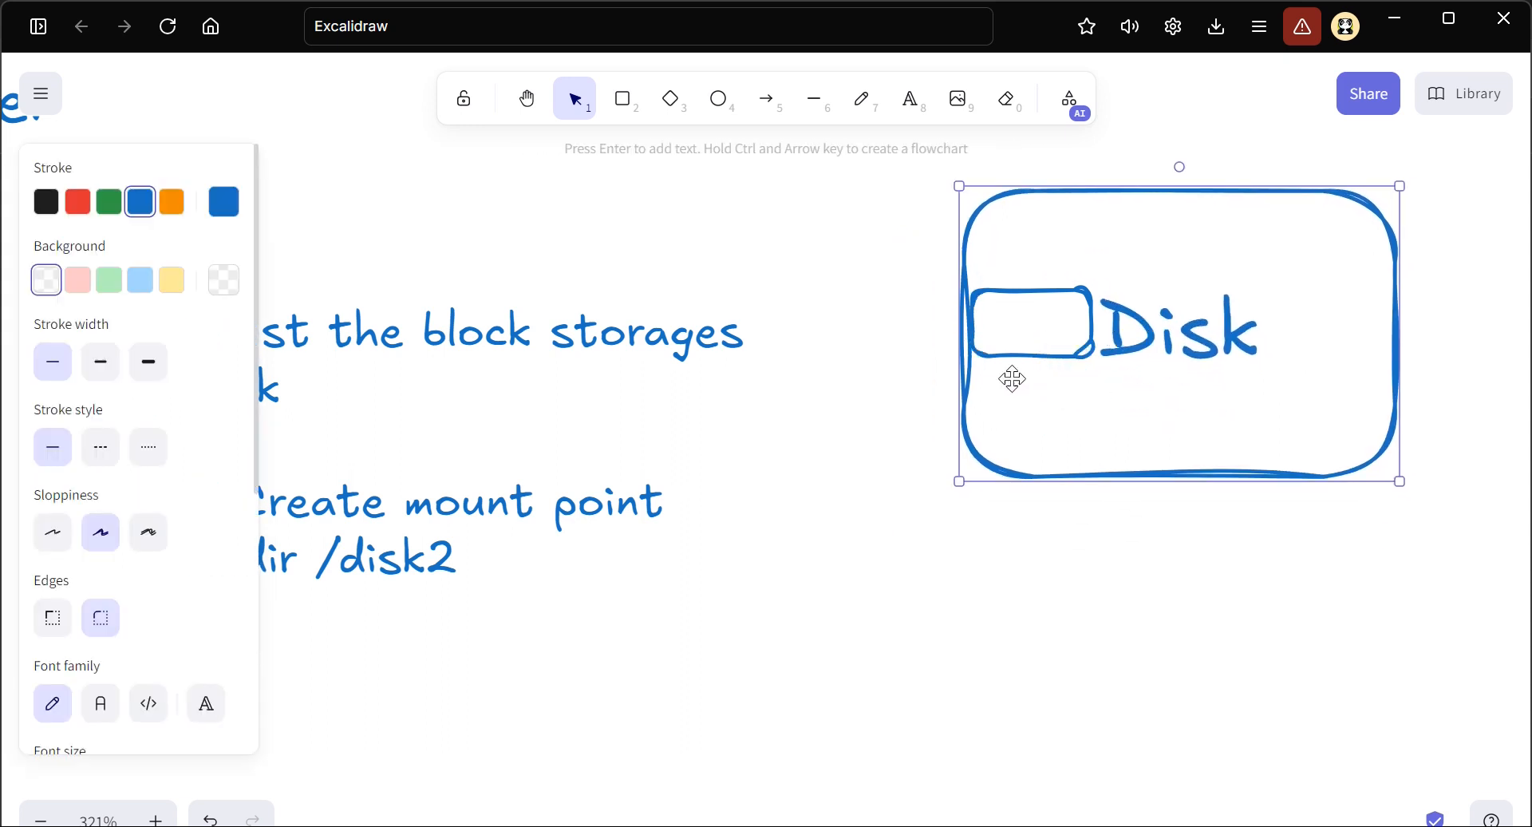
drag(961, 381, 932, 380)
double_click(1145, 325)
click(1106, 333)
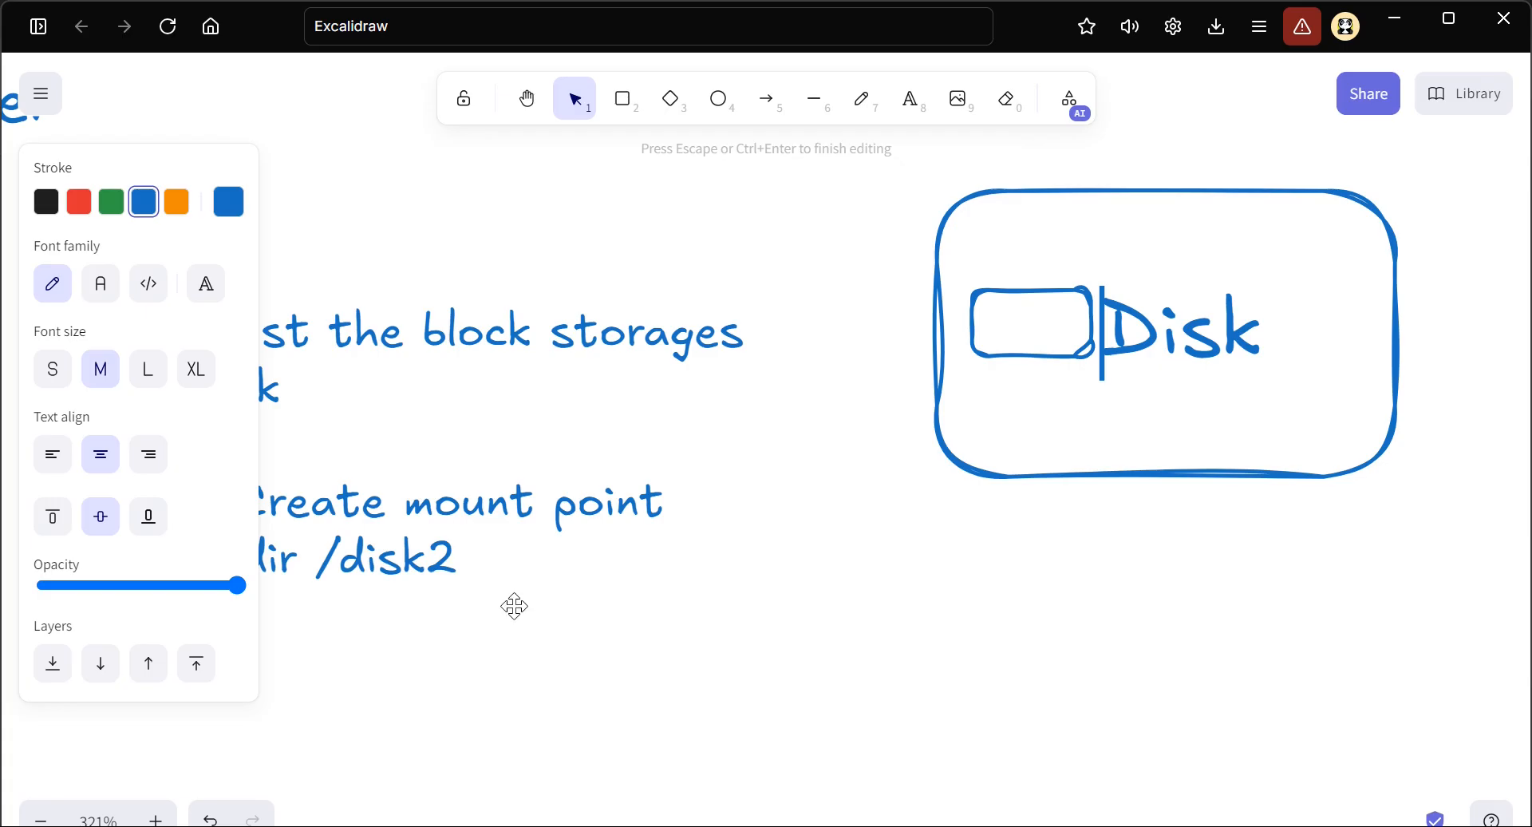
Add the line "mount -o nouuid" beneath "mkdir /disk2" in the command notes
scroll(558, 630, left, 6)
click(900, 509)
scroll(897, 510, right, 2)
scroll(898, 510, down, 2)
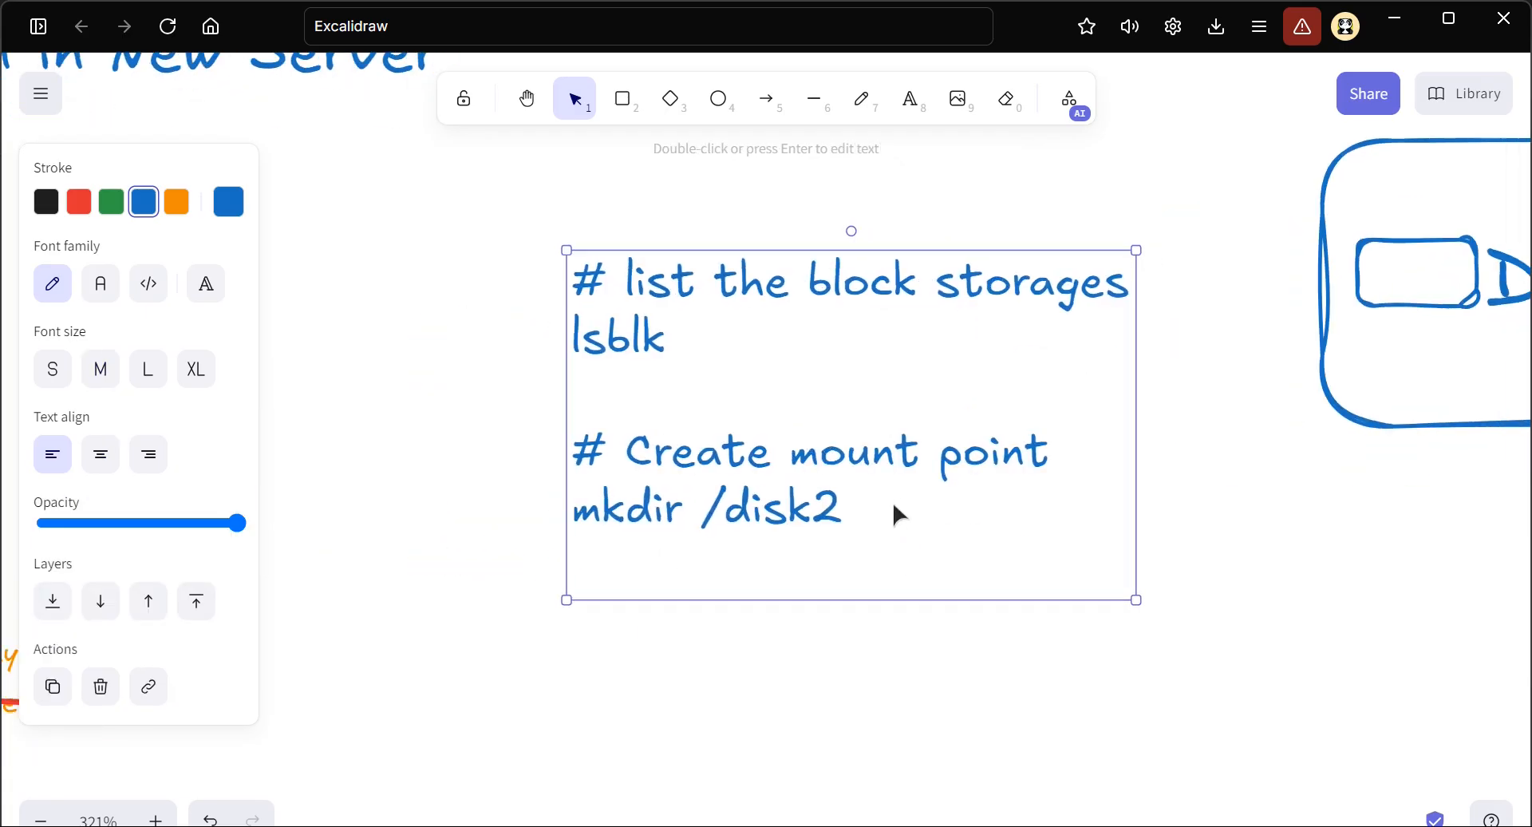
double_click(886, 513)
click(888, 512)
key(Return)
text(mount -o nou)
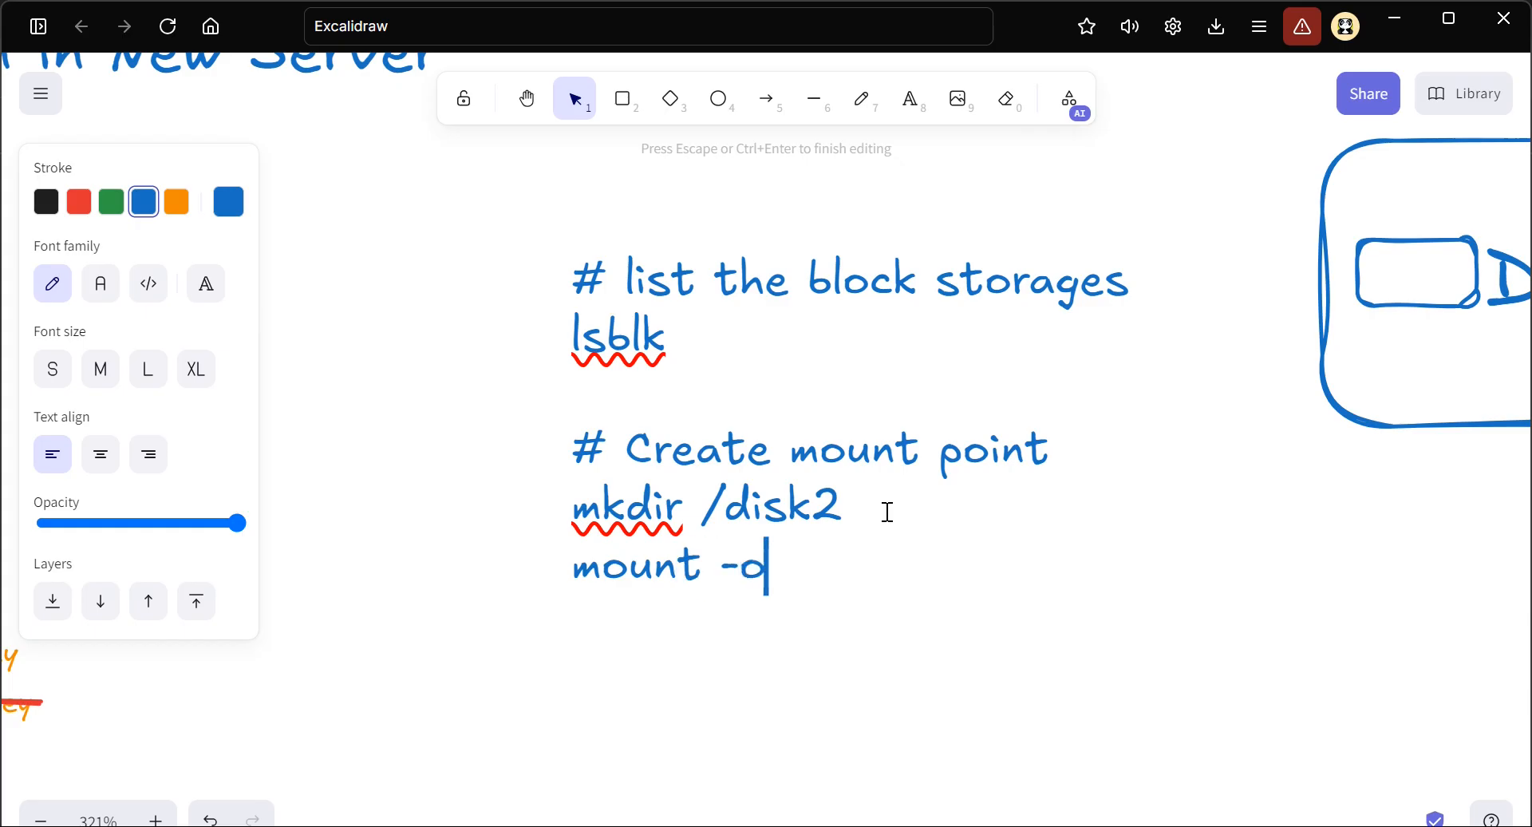
text(uid)
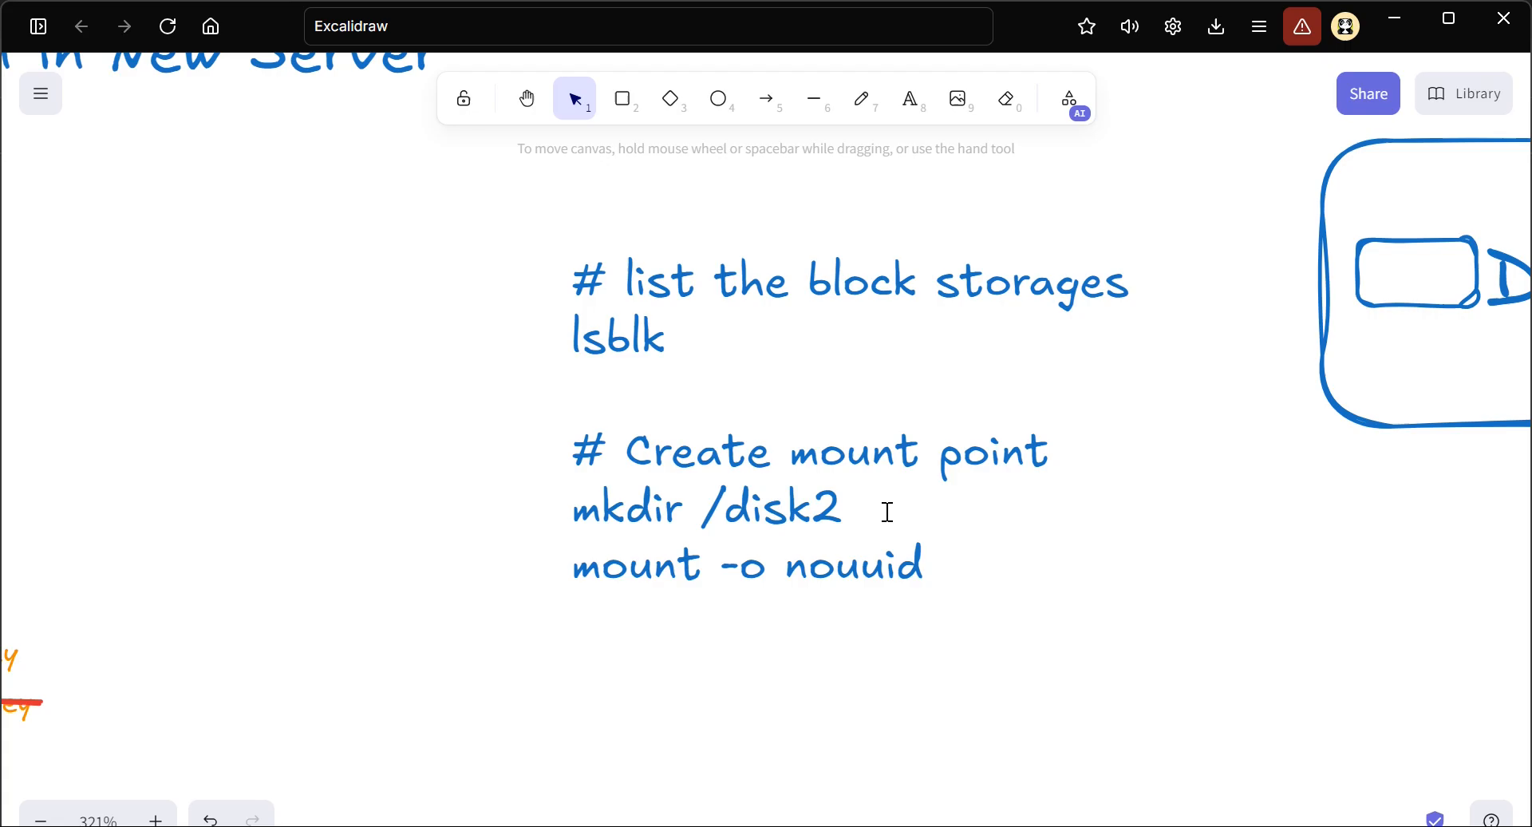
Complete the mount command in the notes with "<block-storage-name> disk2" after "nouuid"
click(928, 567)
key(ctrl+a)
click(949, 568)
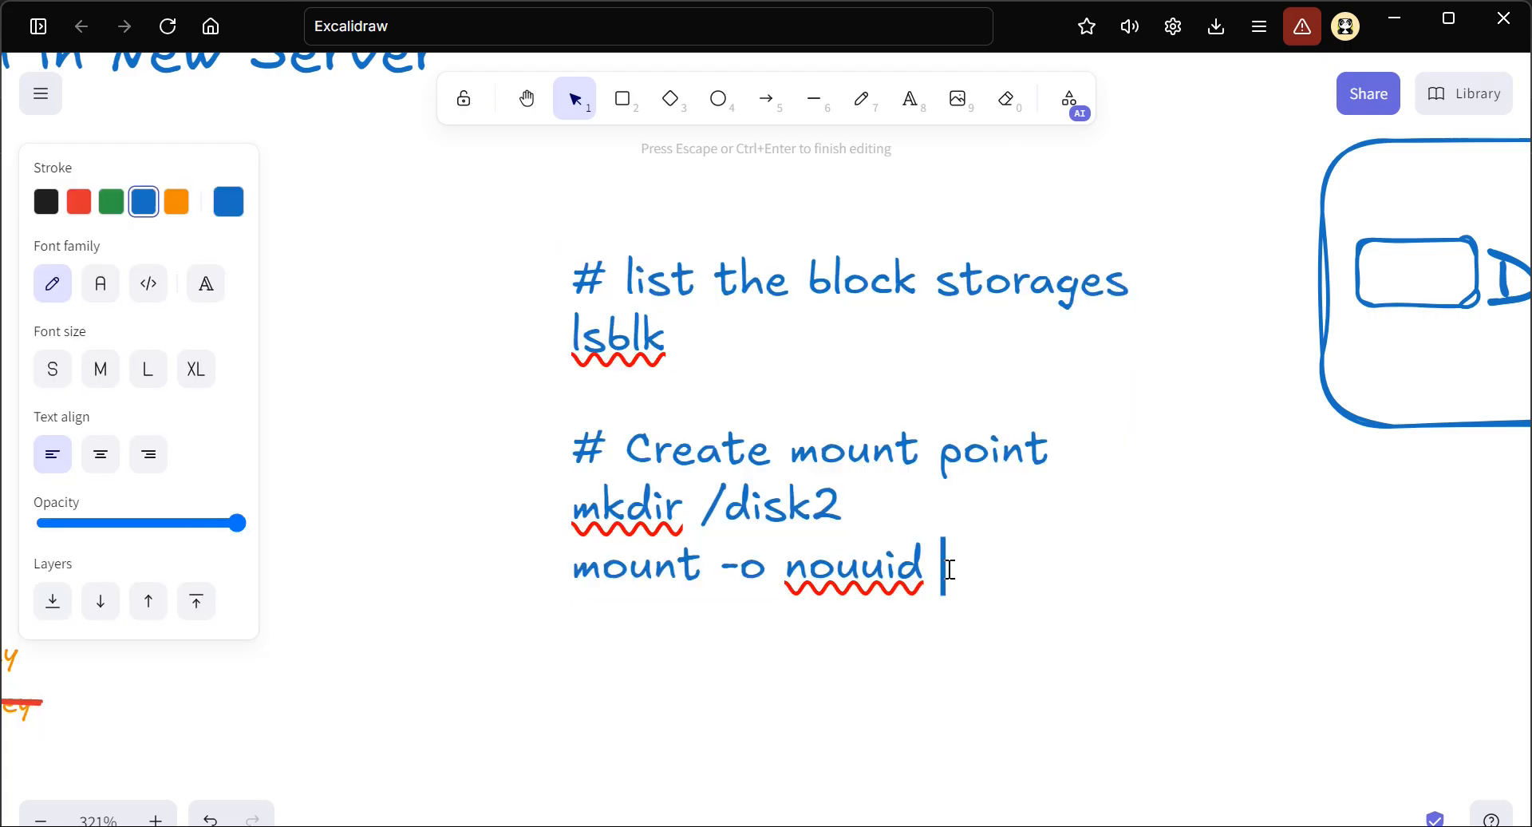
text(<bl)
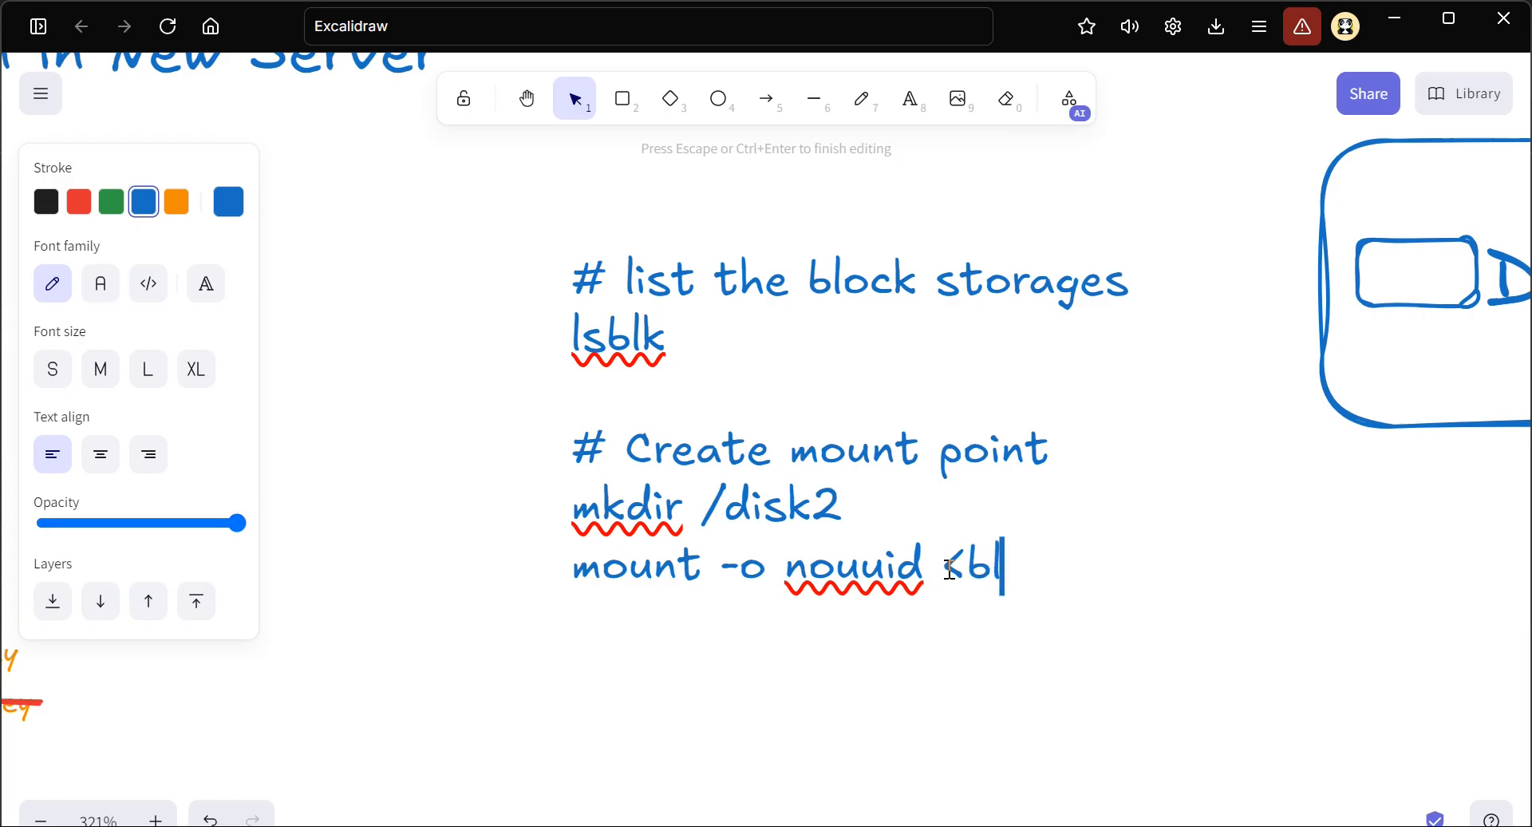
text(ock-s)
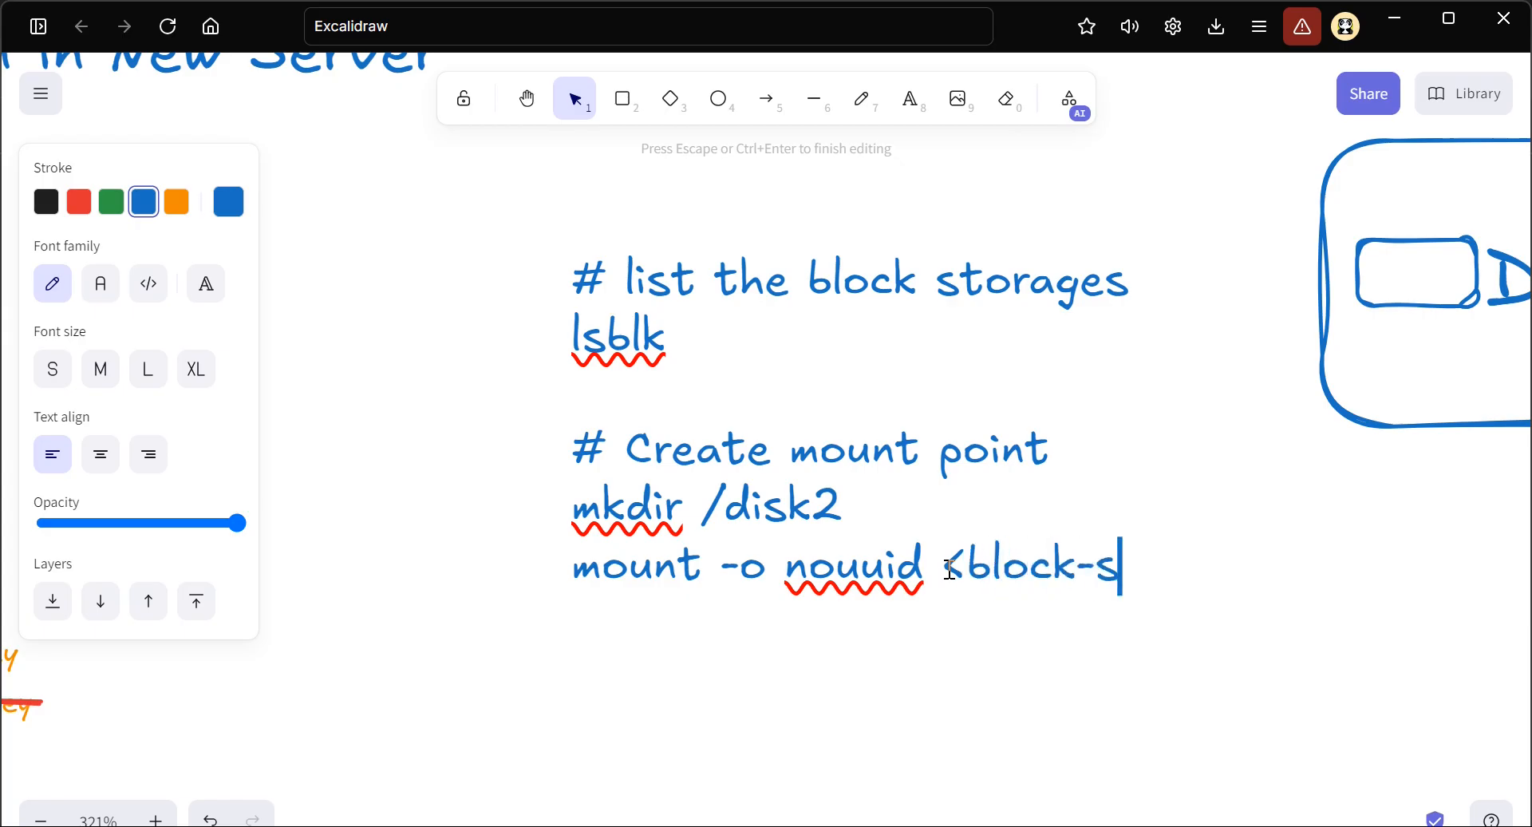
text(torage-name>)
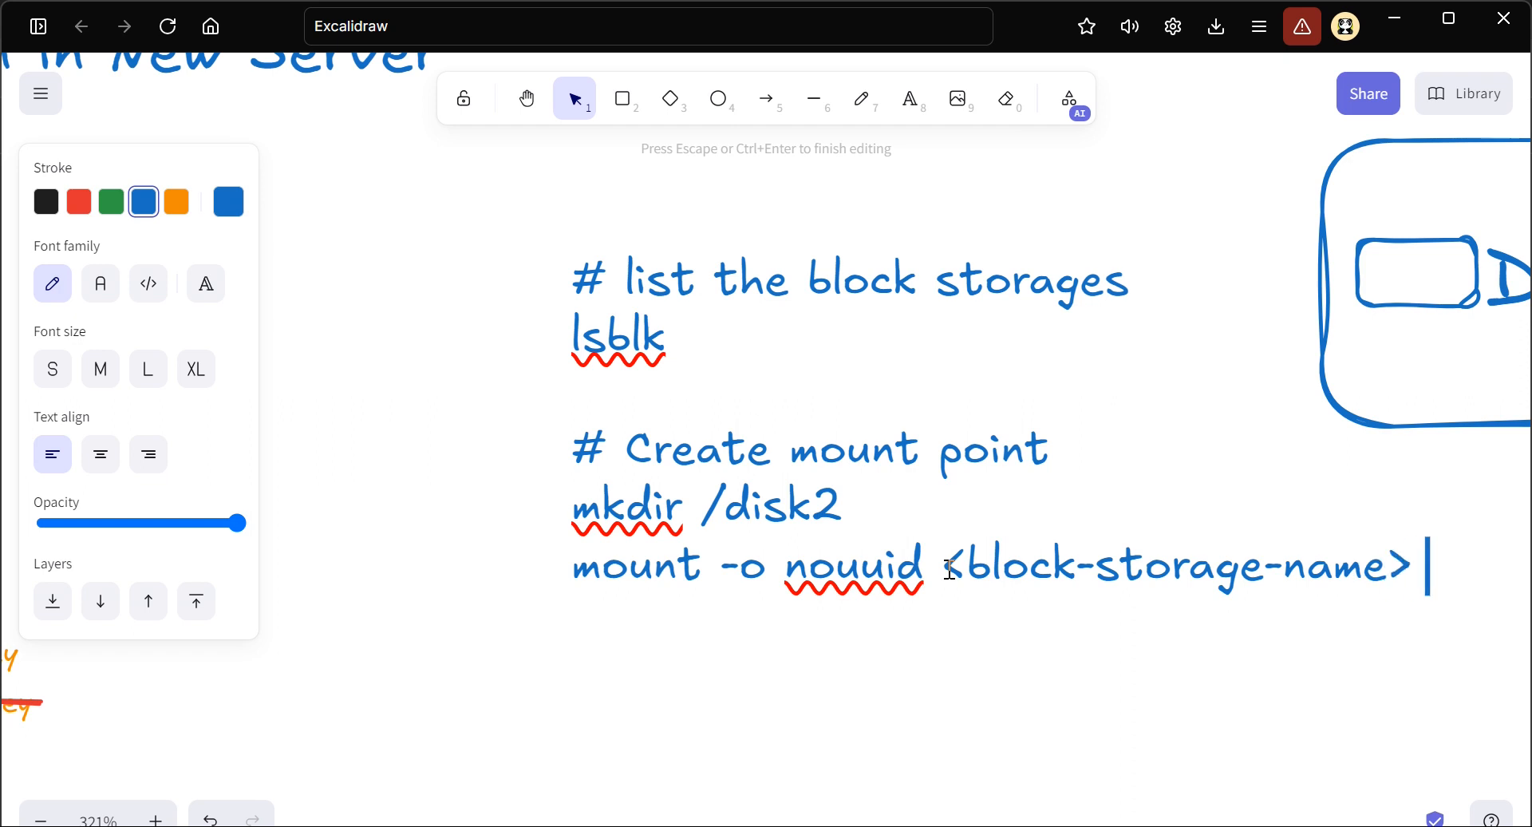
scroll(950, 568, right, 3)
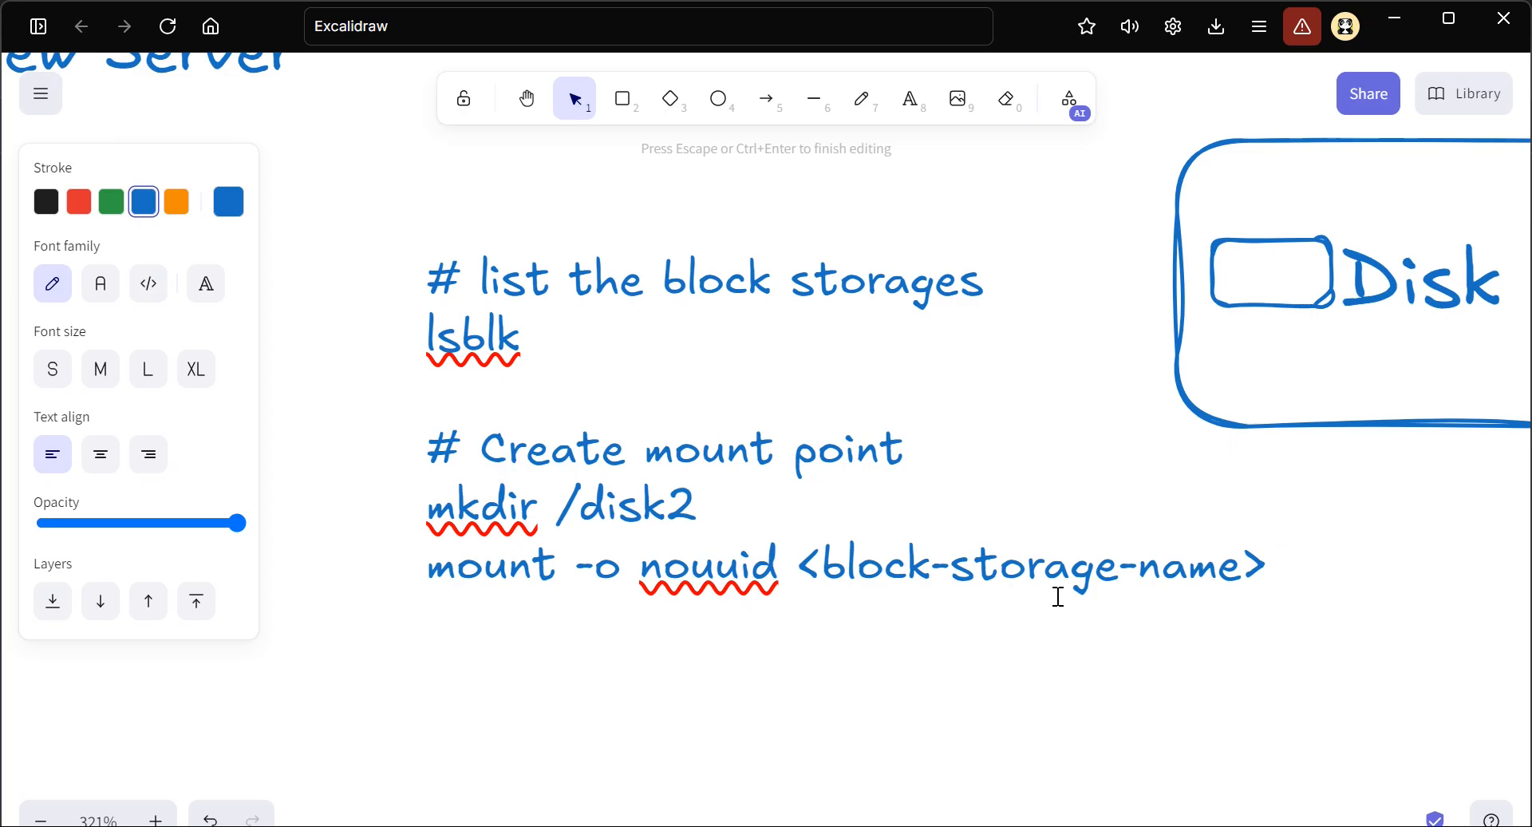
text(disk2)
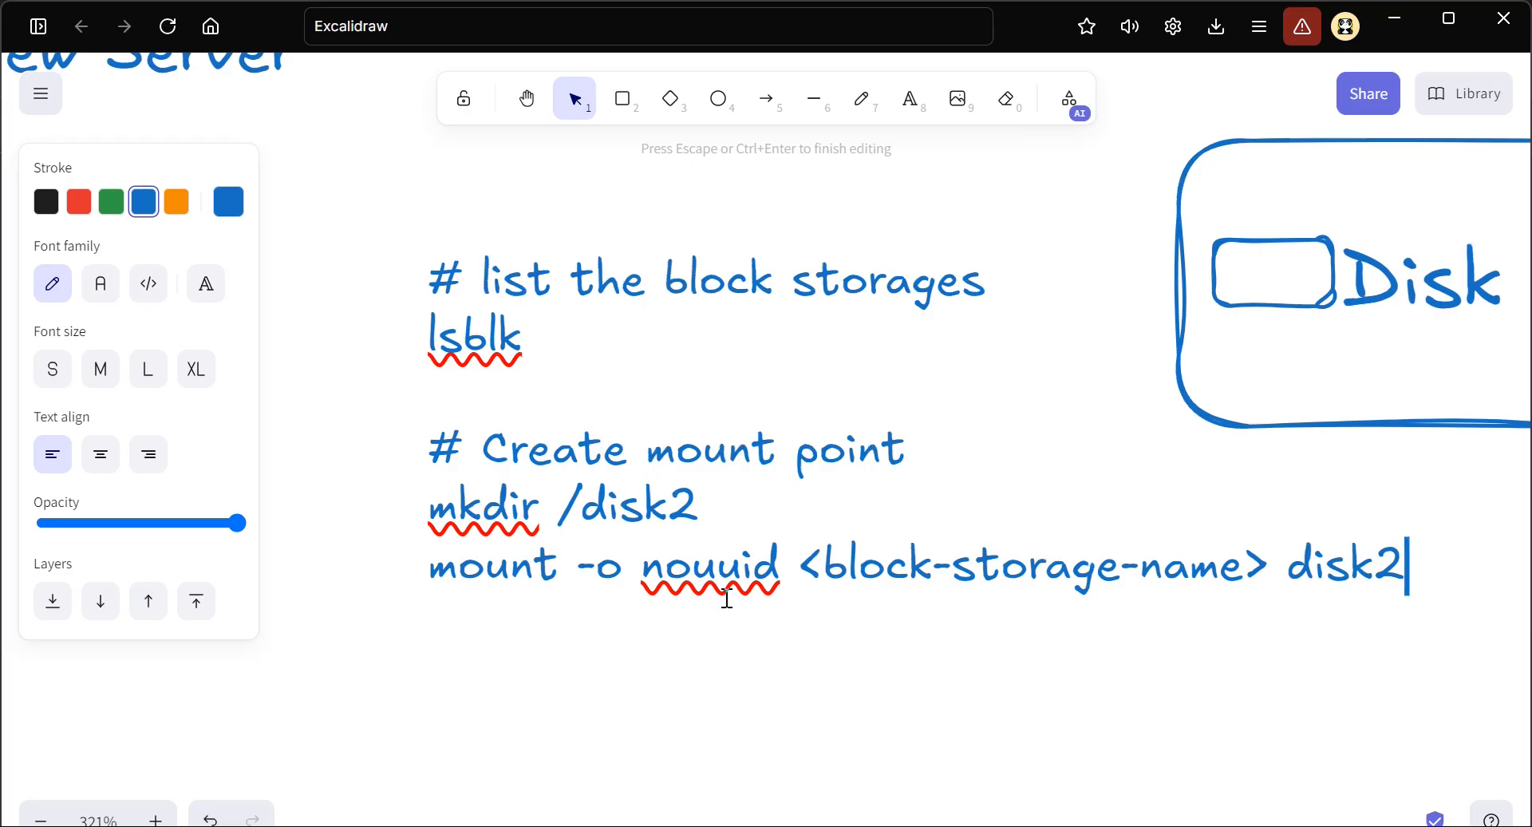
scroll(726, 603, left, 10)
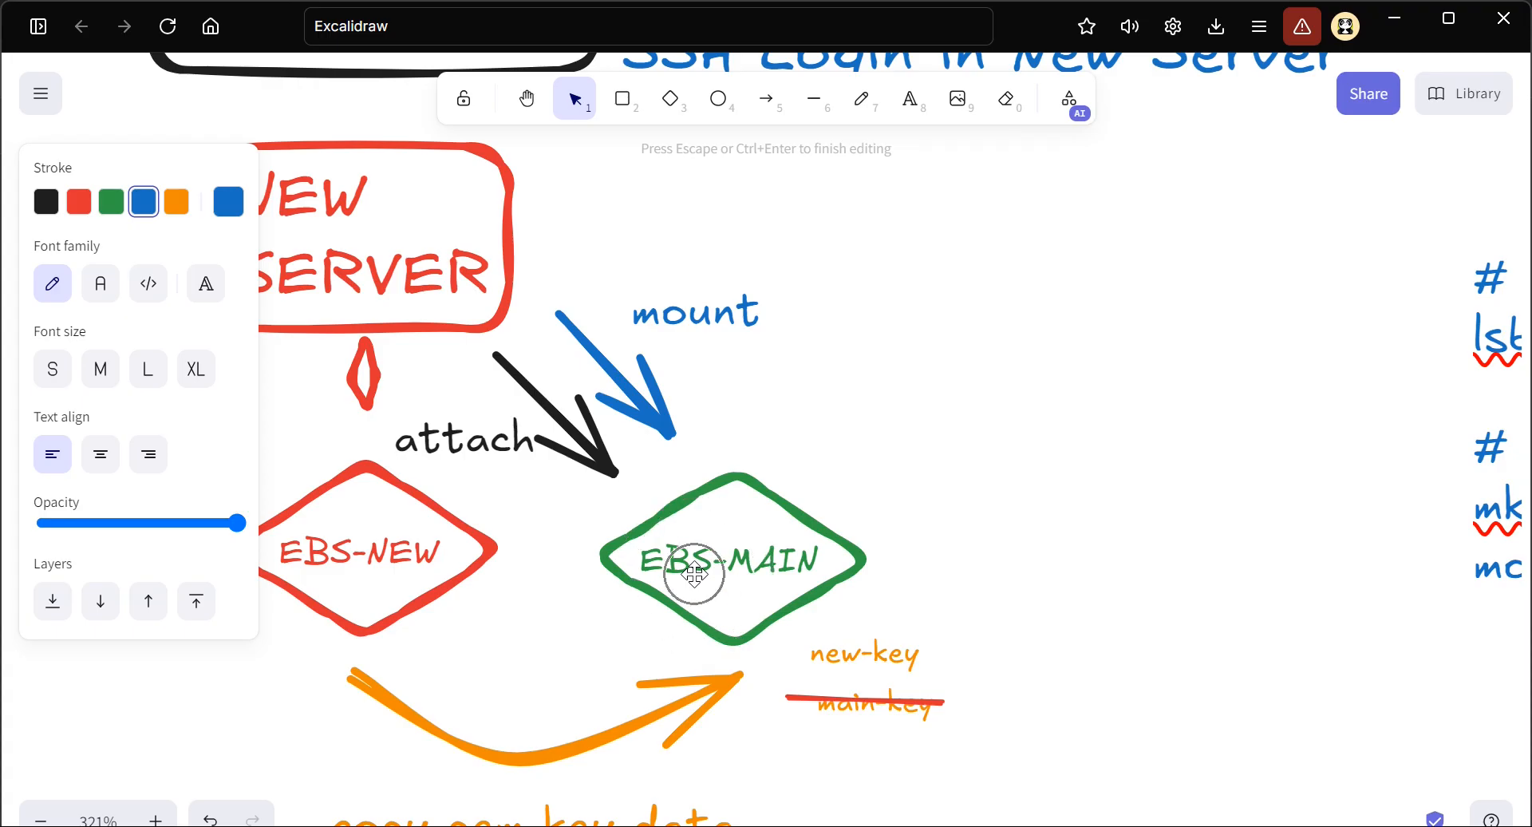
scroll(788, 569, down, 1)
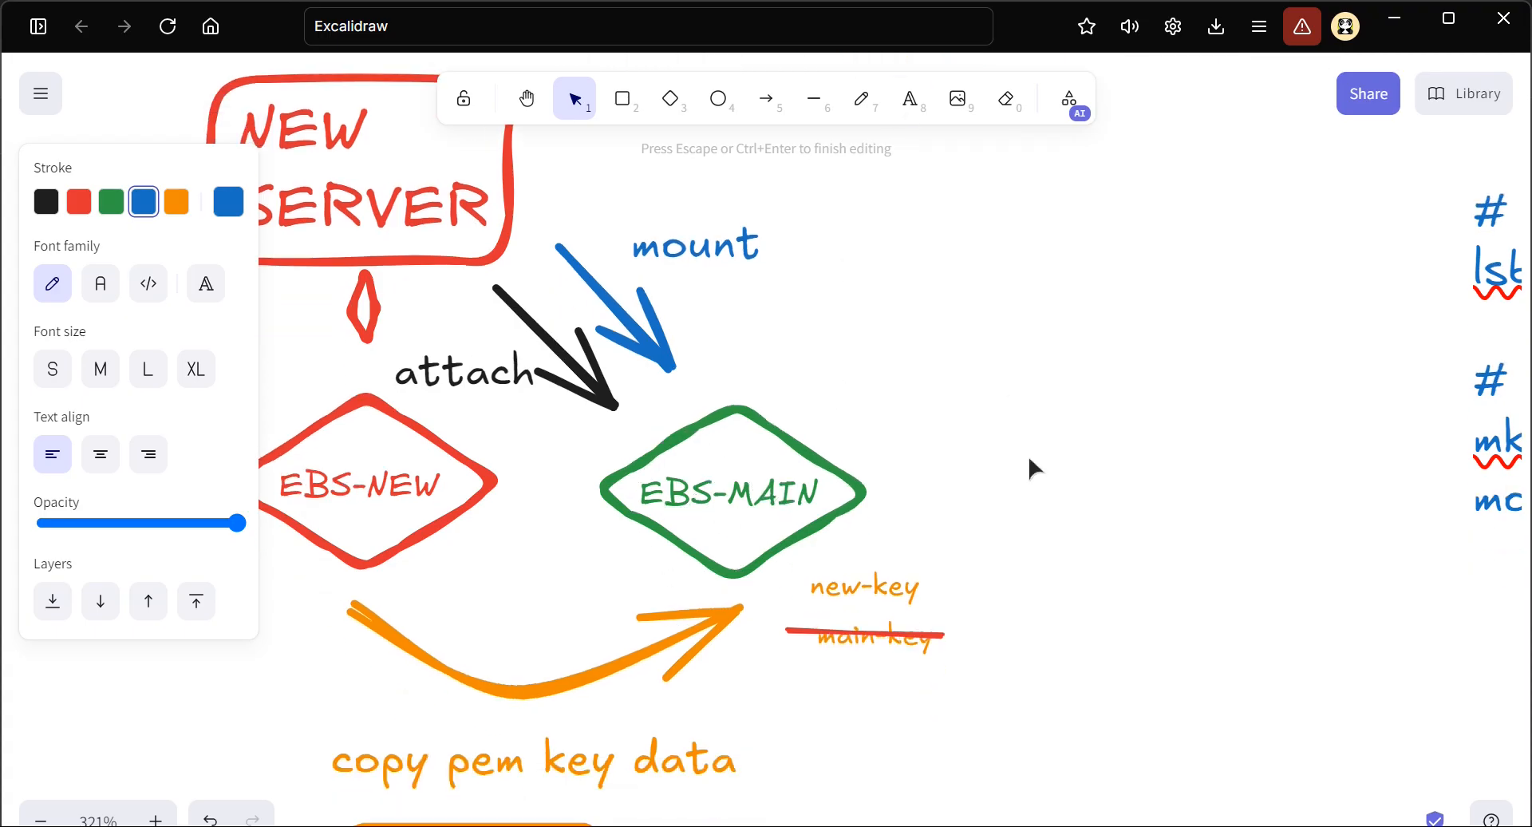
key(alt+Tab)
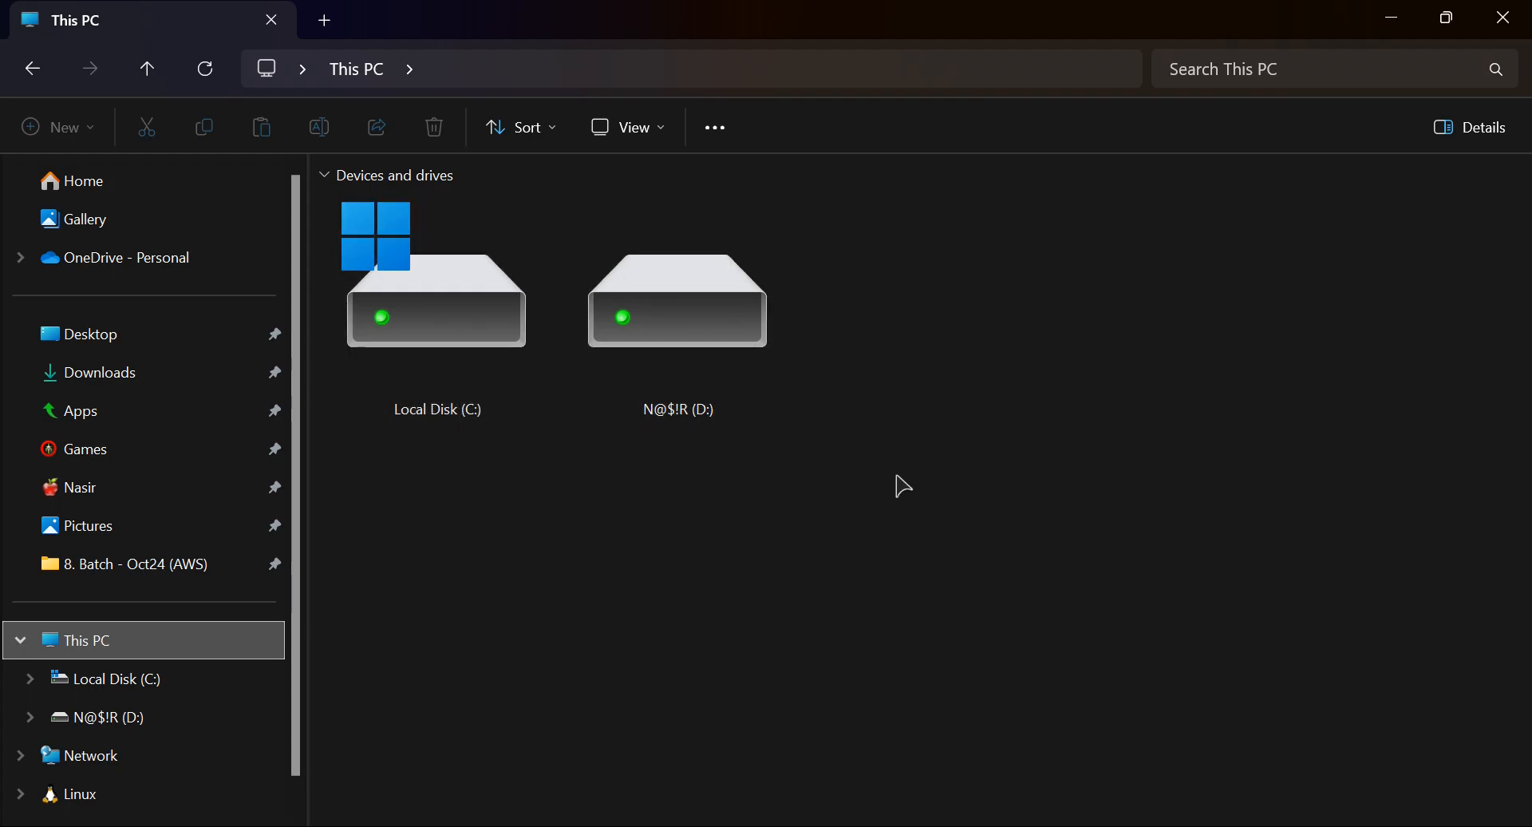
key(alt+Tab)
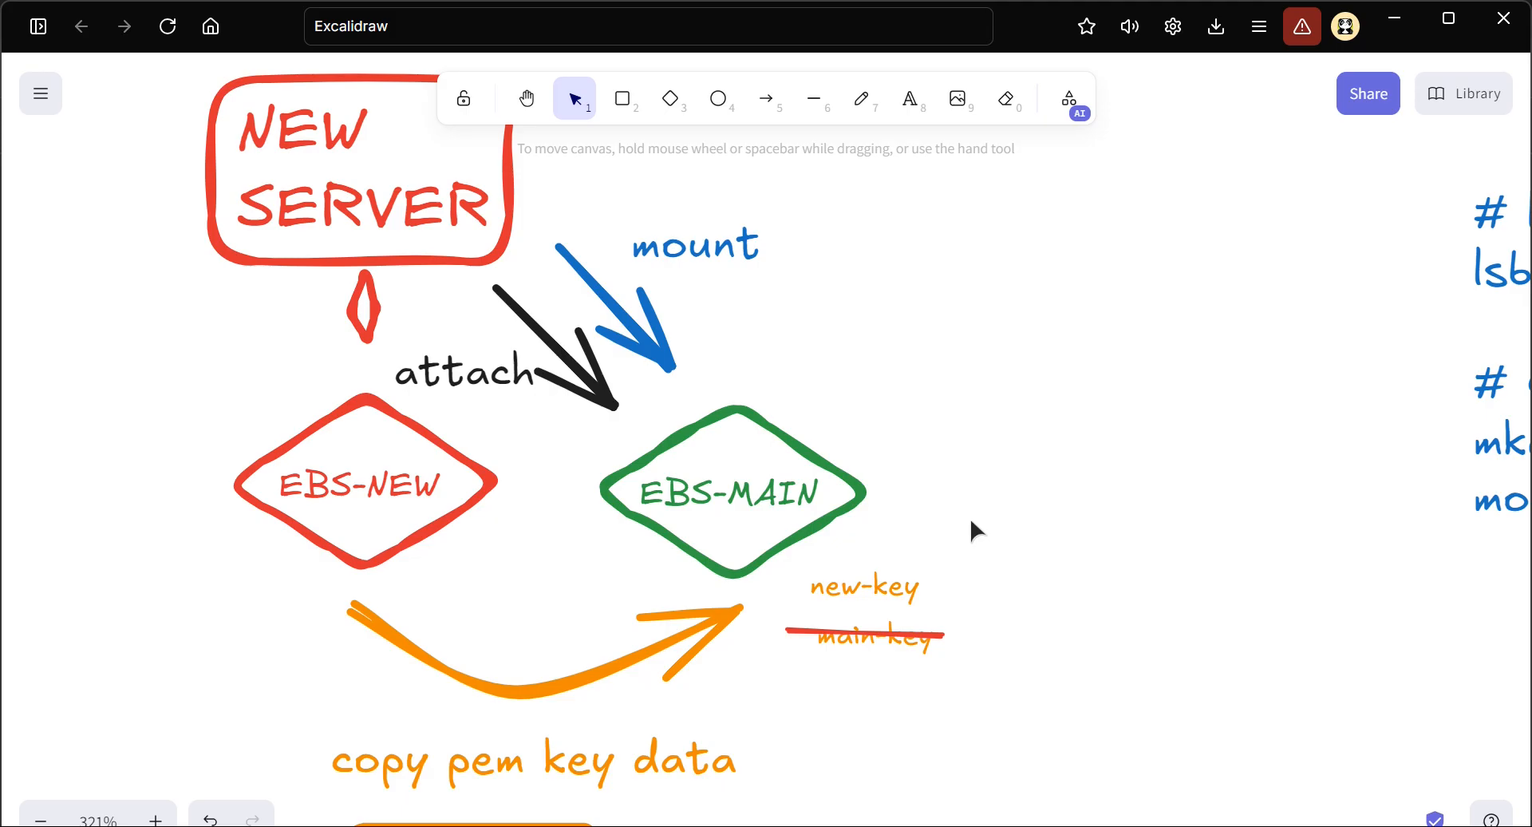
Switch to the EC2 console in Chrome and open the connection options for the NEW-SERVER instance from the Instances list
key(alt+Tab)
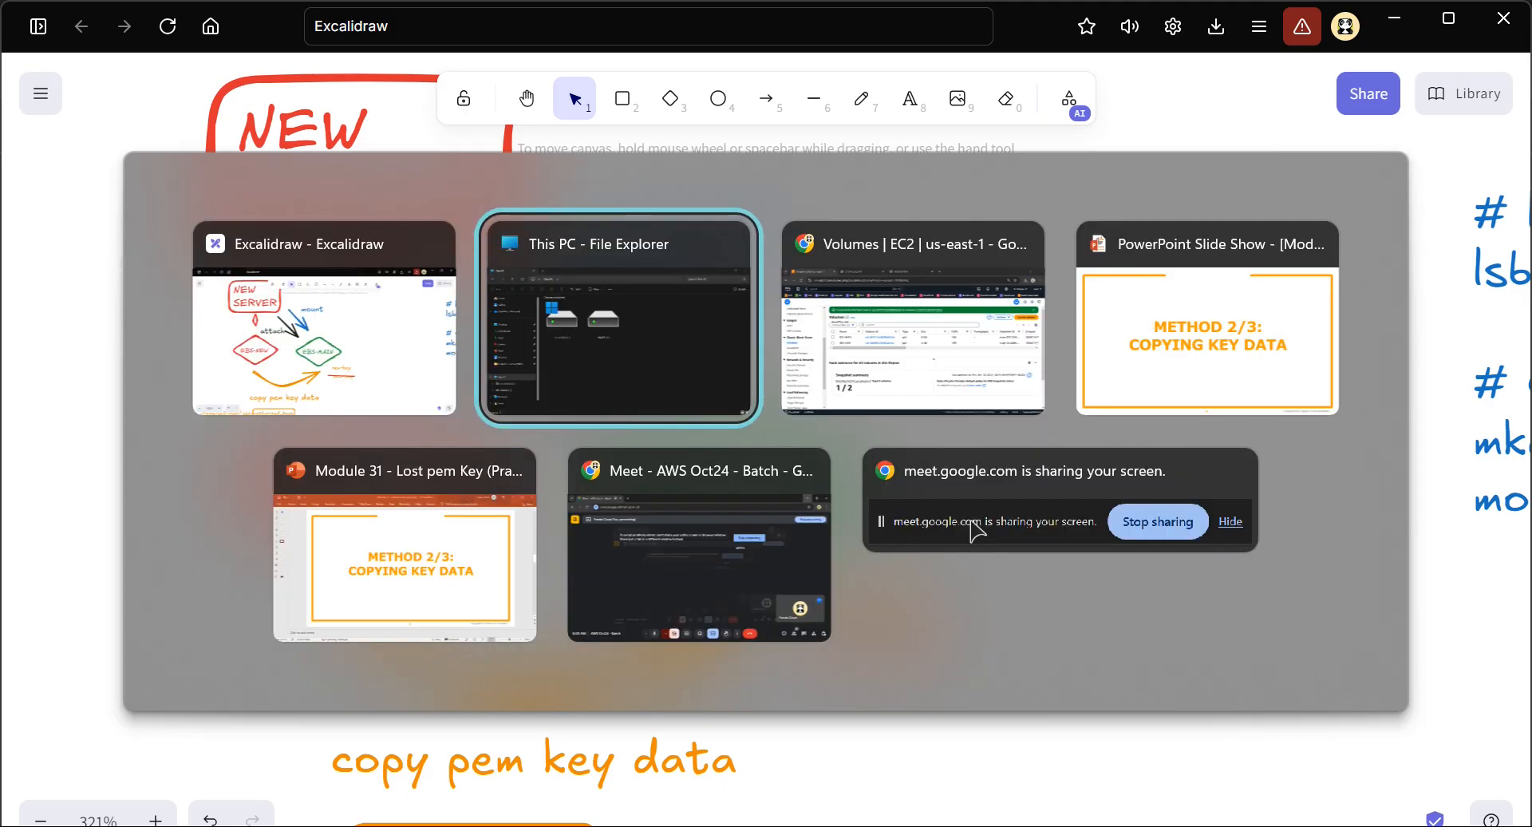
key(alt+Tab)
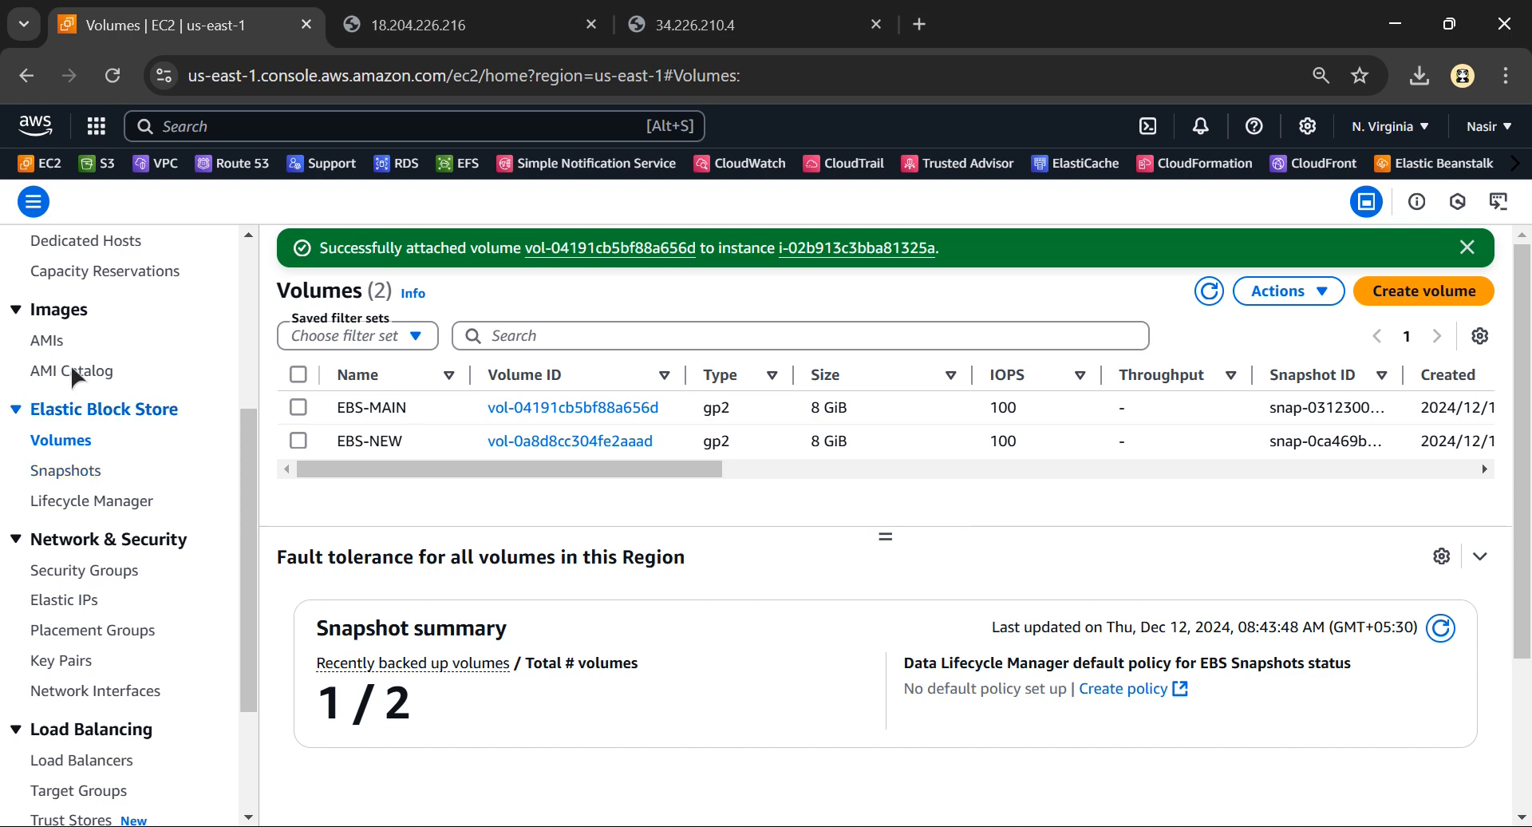
click(62, 387)
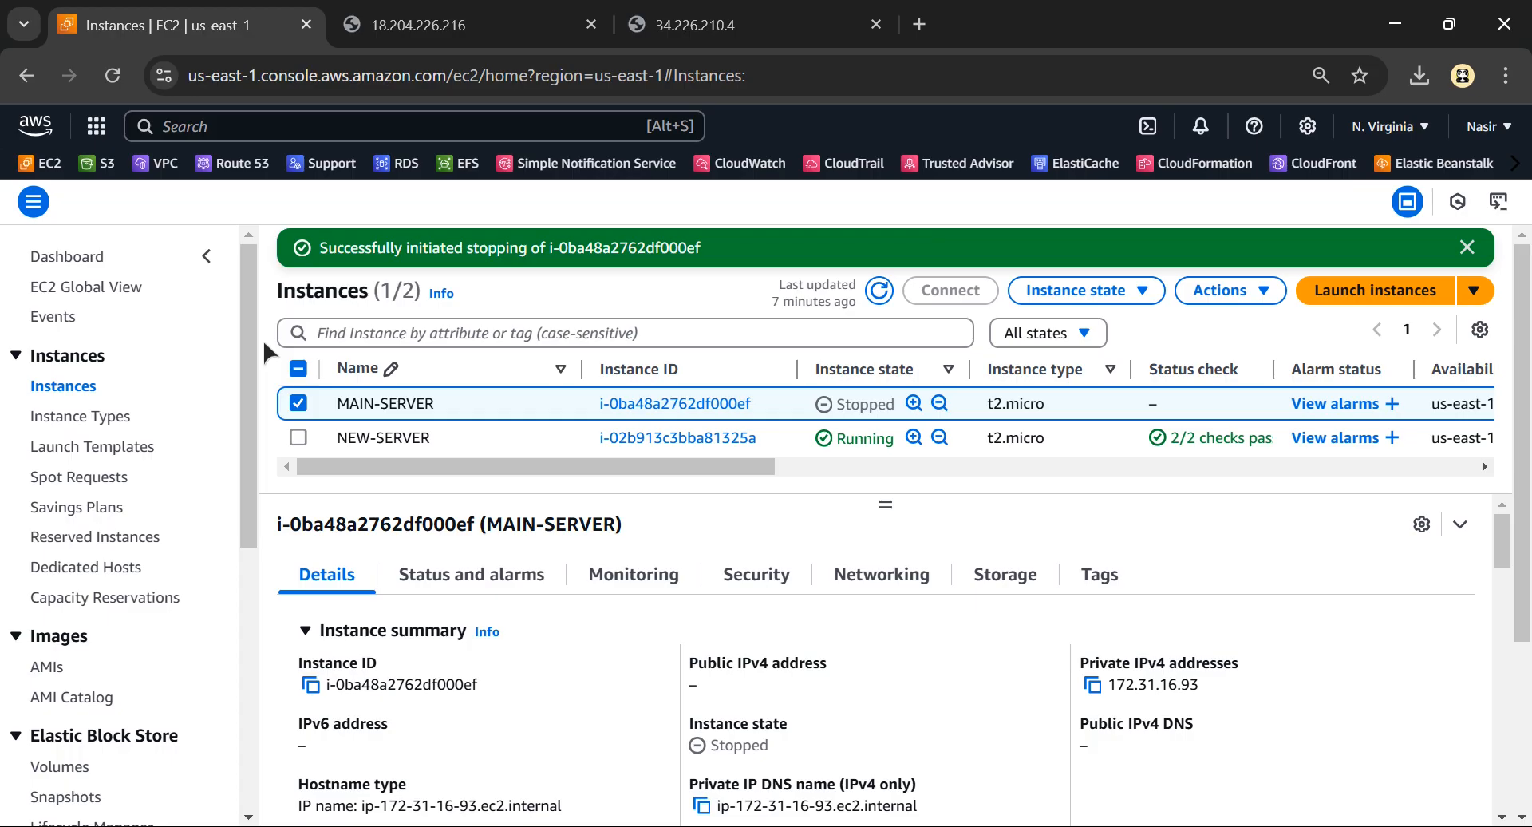
click(297, 437)
click(846, 445)
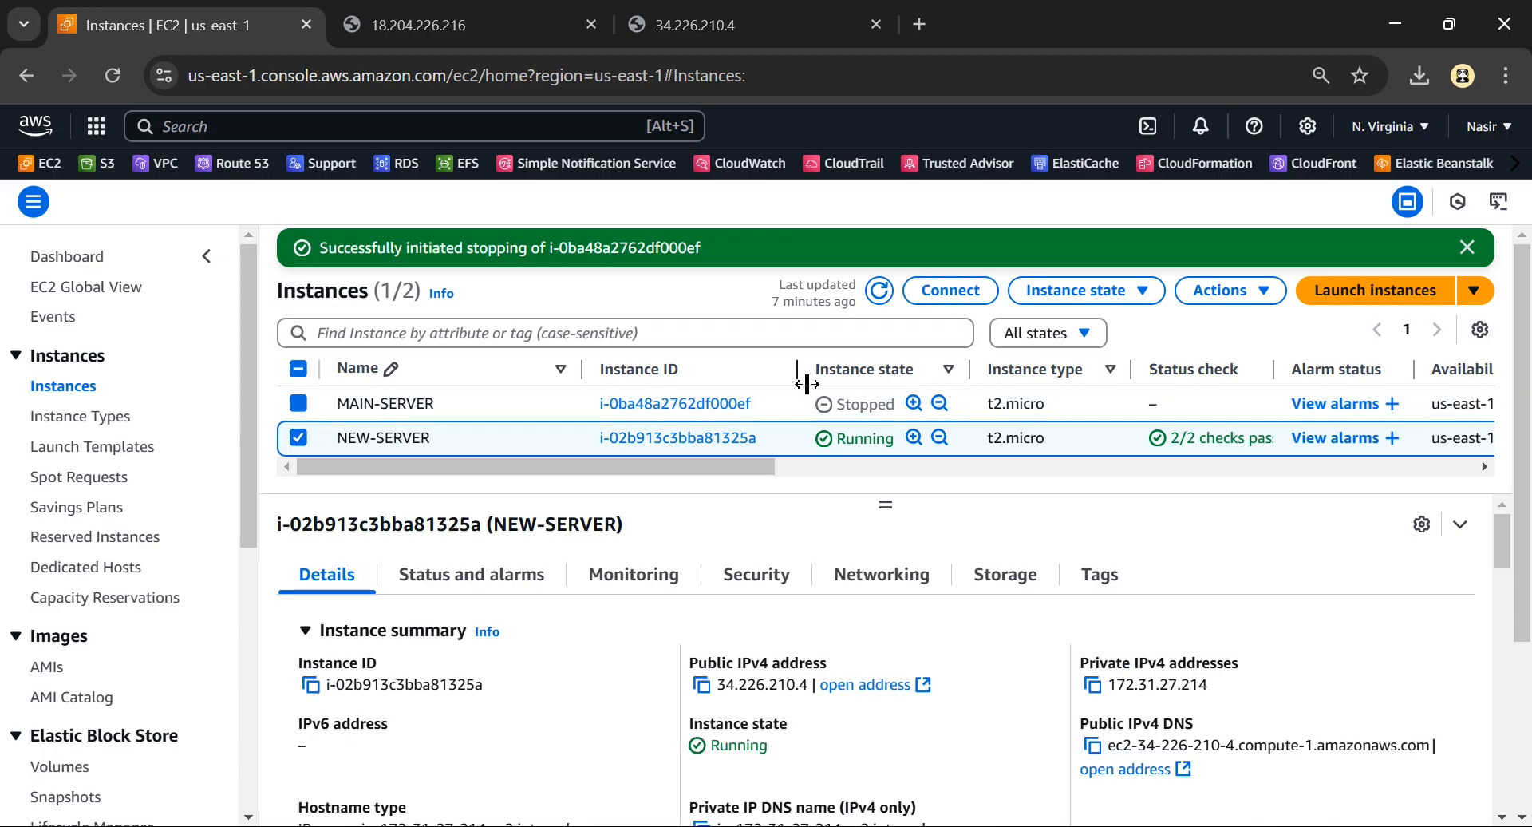
click(956, 297)
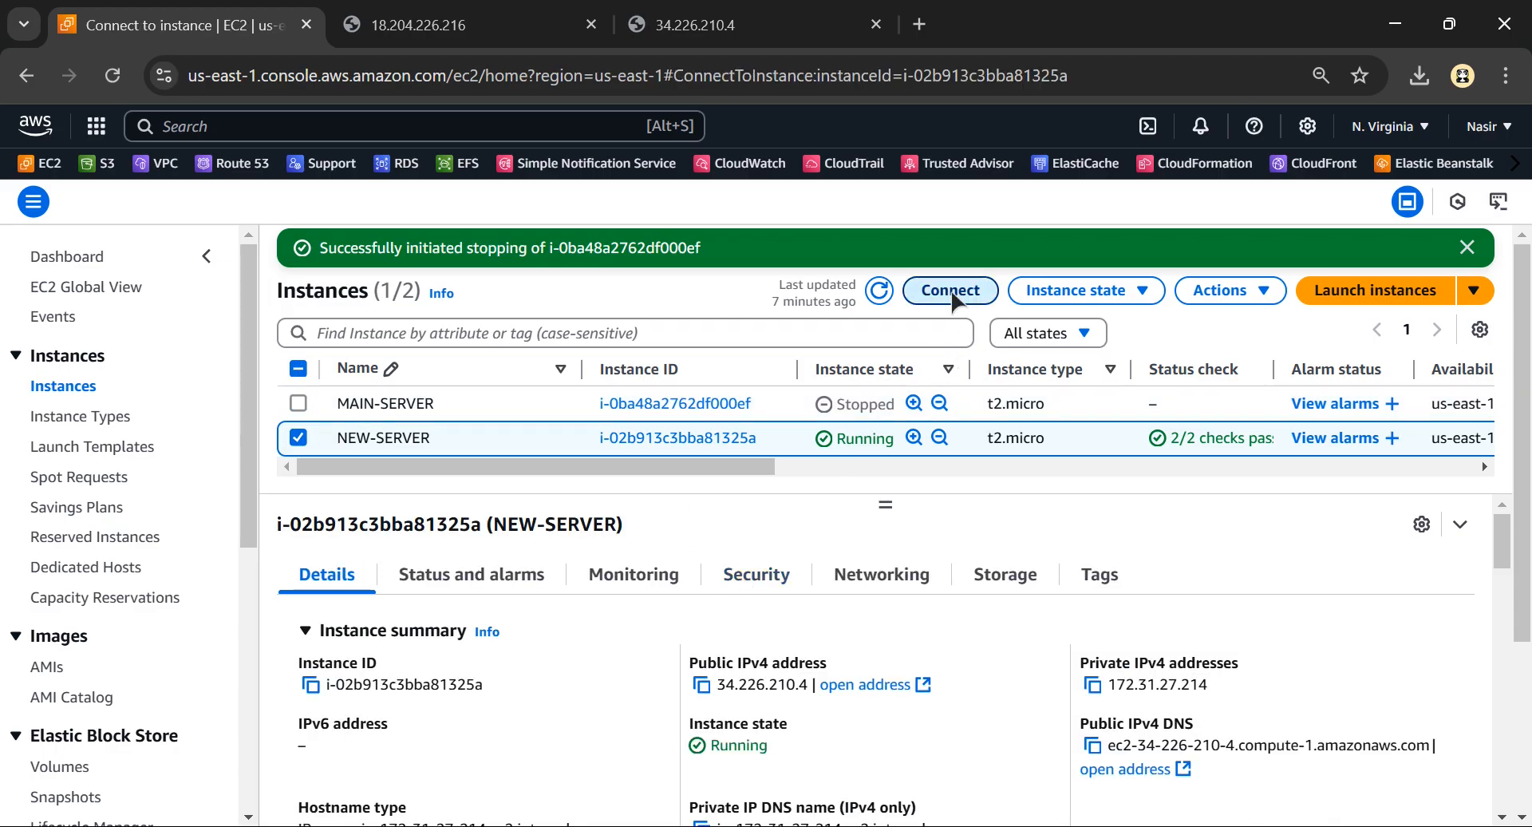
Connect to NEW-SERVER through EC2 Instance Connect as root, and close the two IP-address browser tabs
click(174, 346)
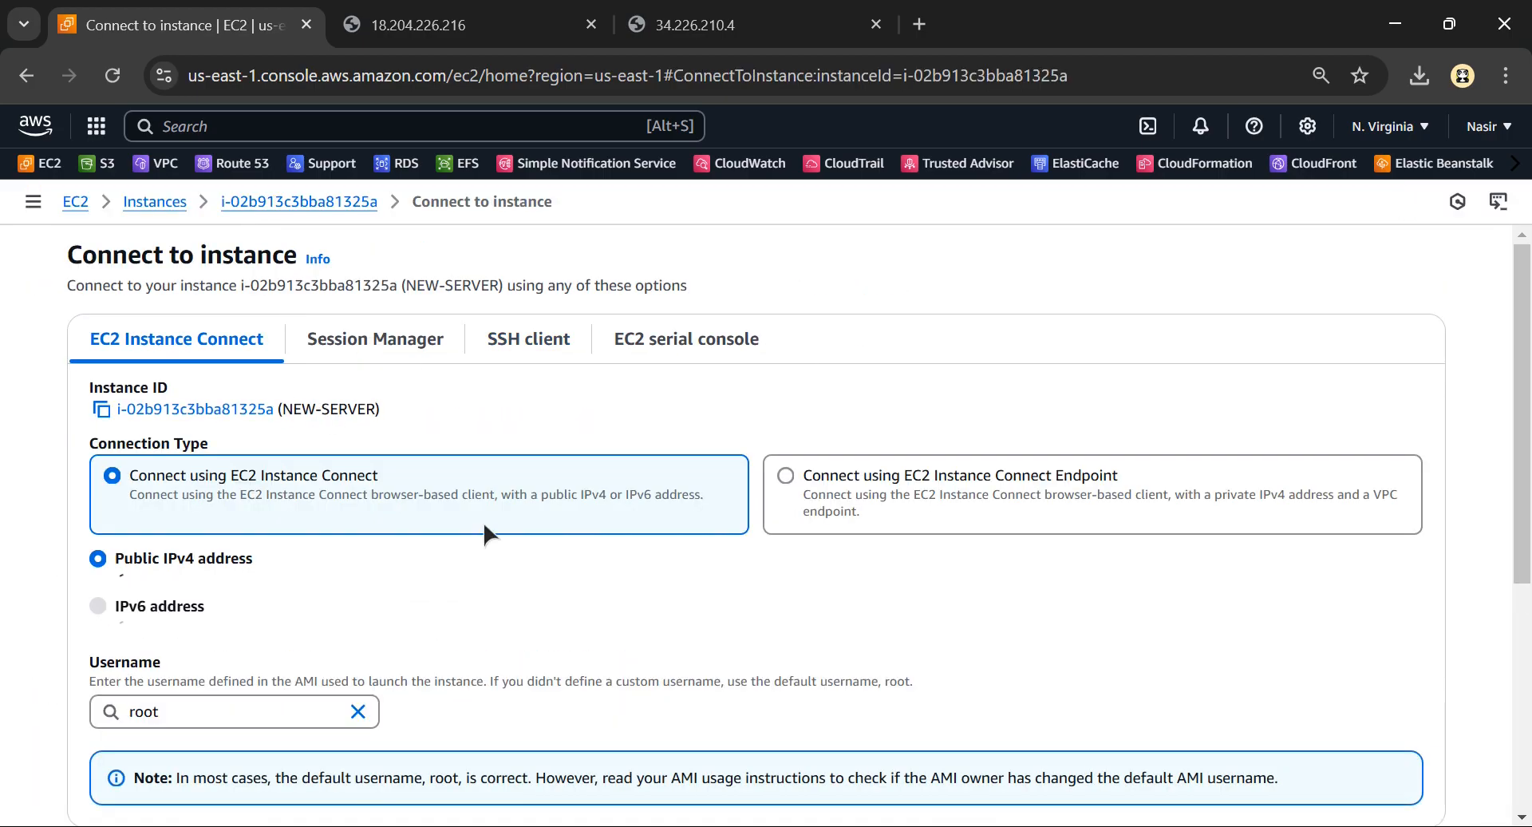
scroll(1024, 482, down, 5)
scroll(854, 495, up, 2)
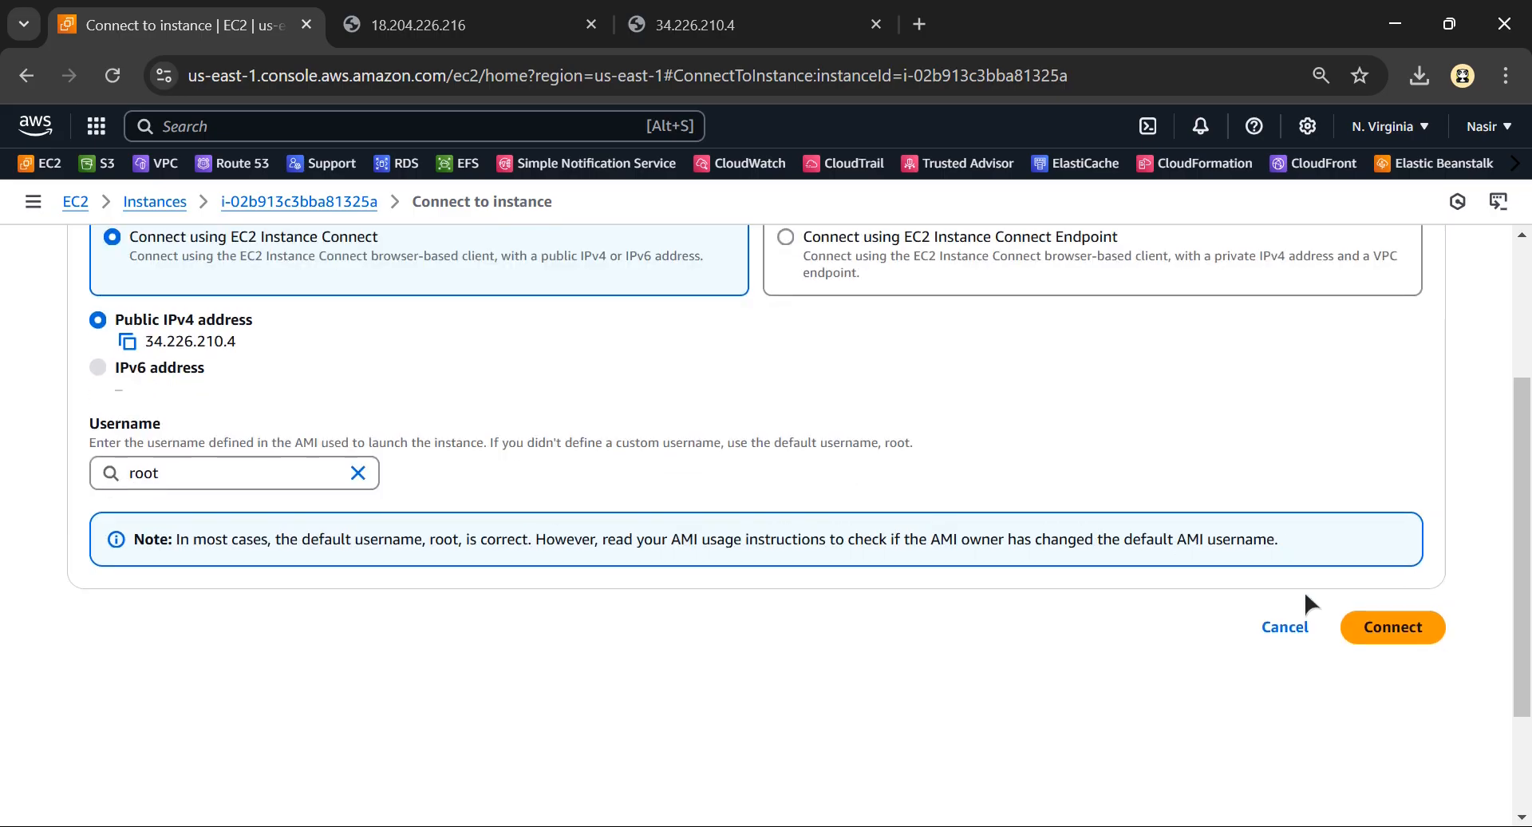
click(1366, 628)
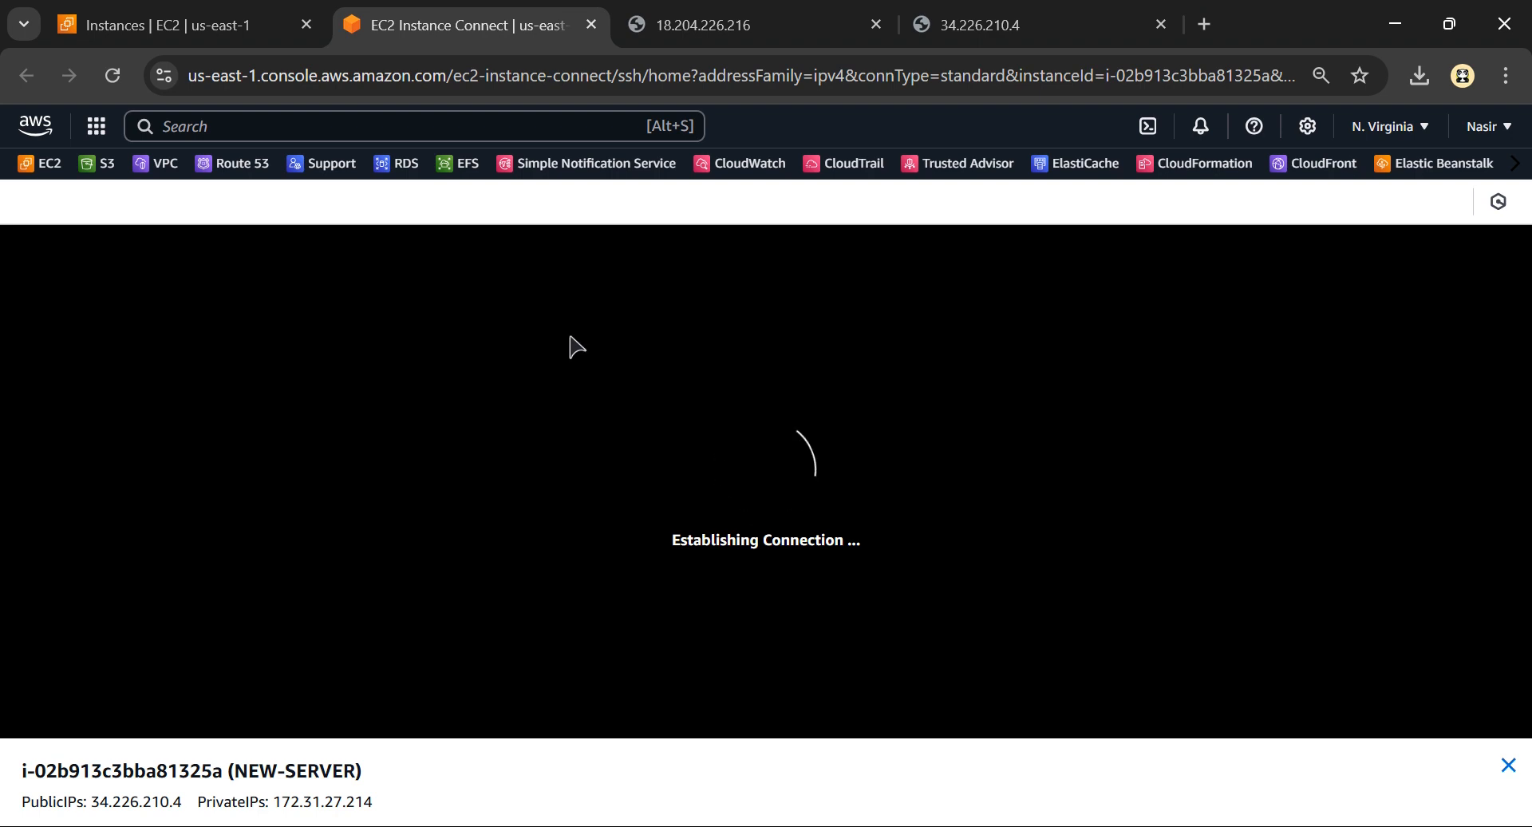
click(1161, 24)
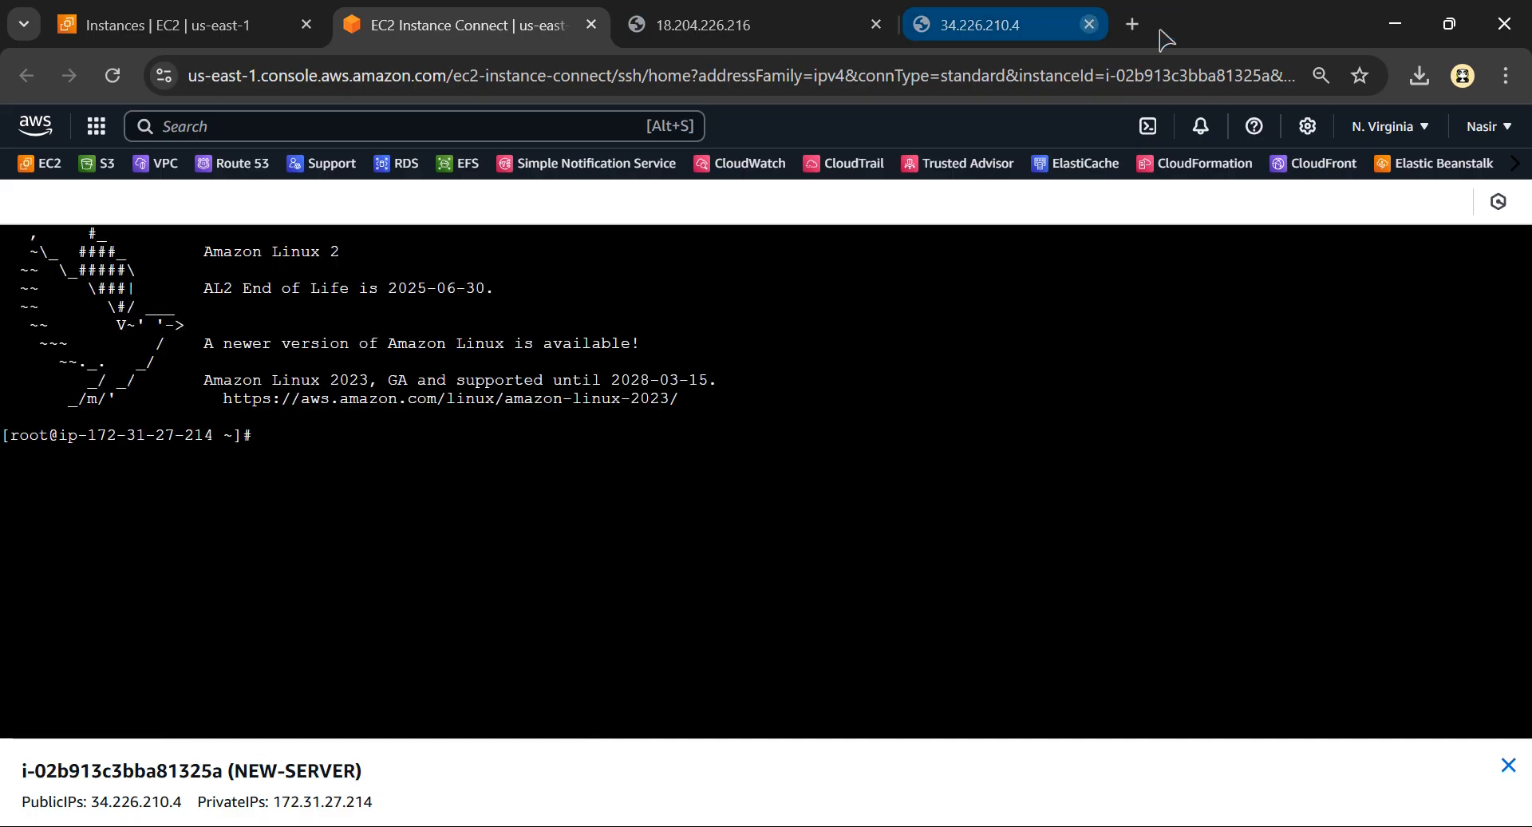
click(876, 25)
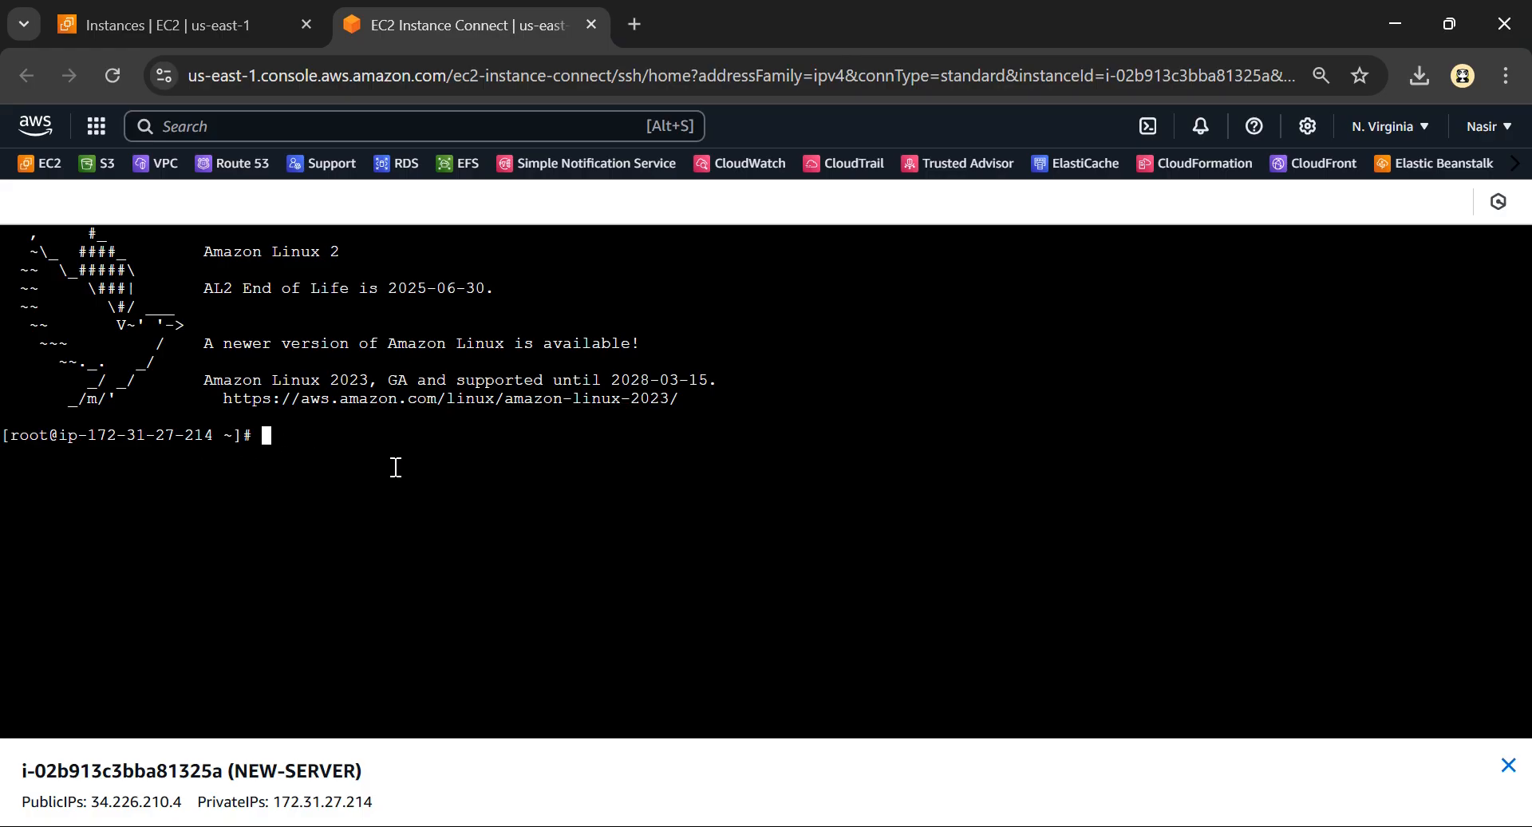
Set the browser zoom to 100% and list the server's block devices with lsblk, enlarging the terminal output
text(lsblk)
click(1506, 75)
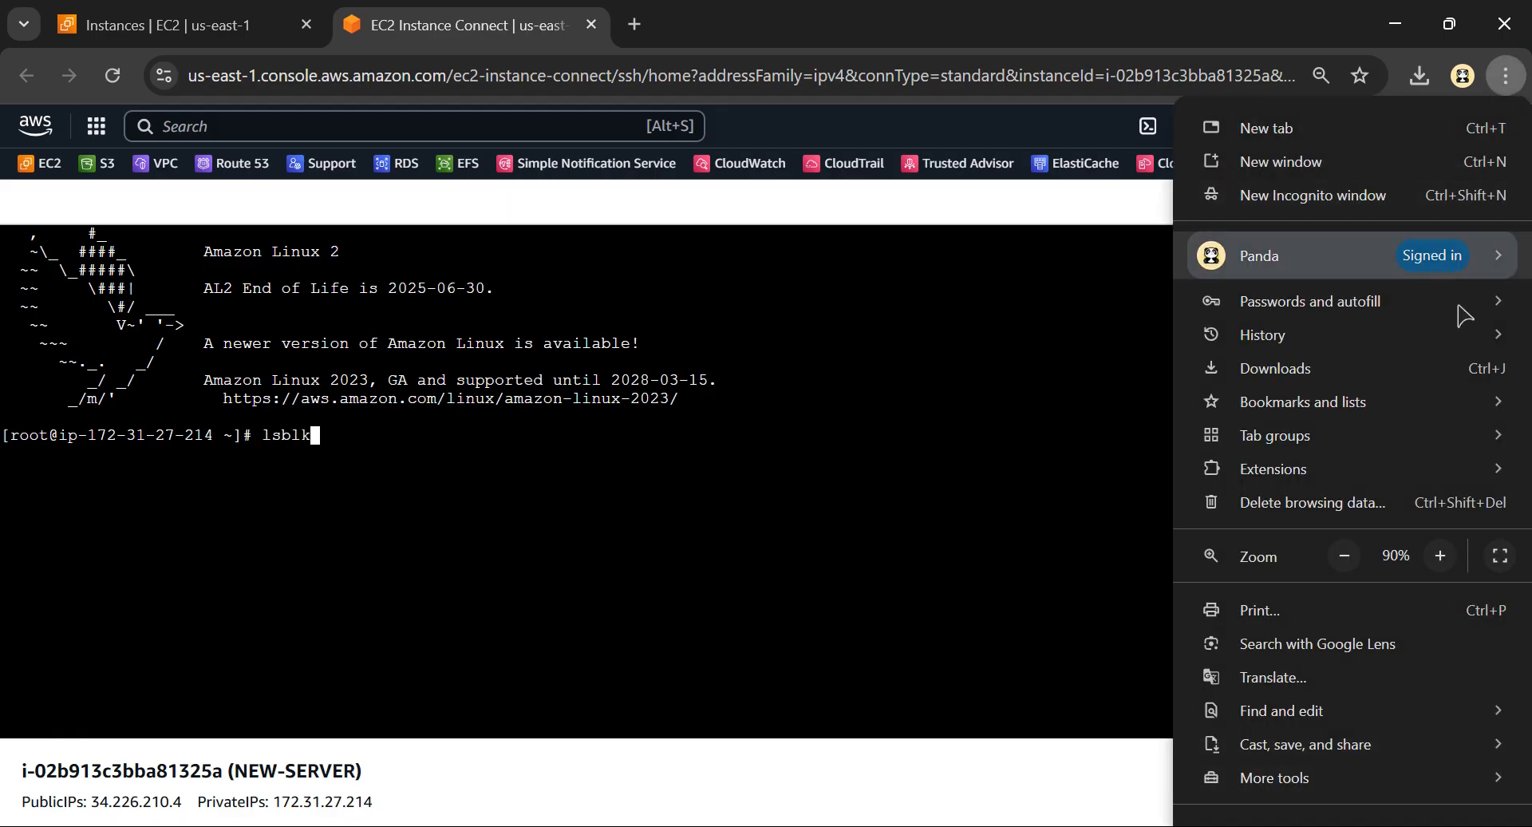
click(1440, 555)
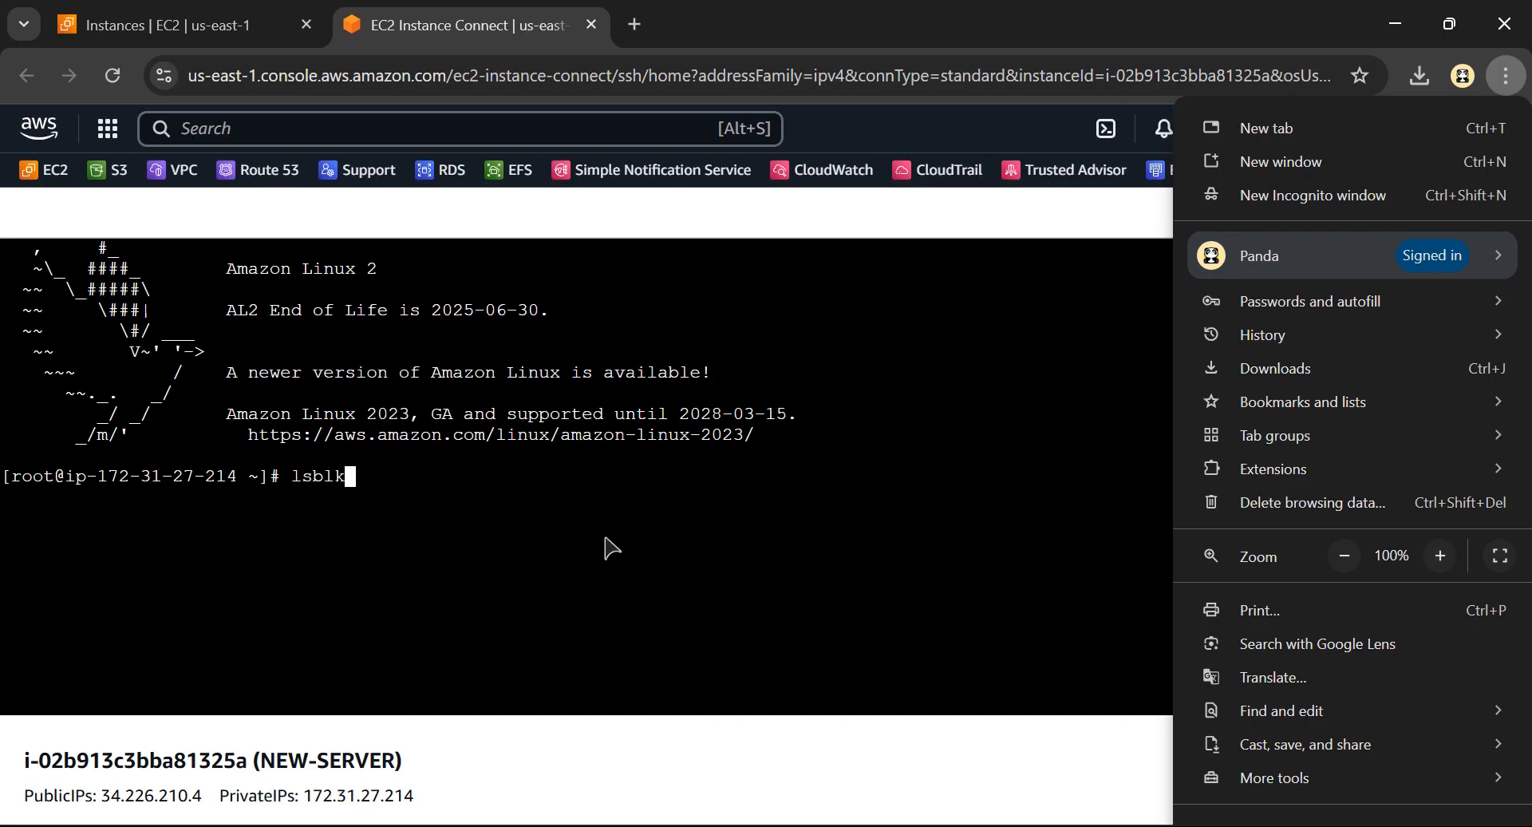
click(414, 460)
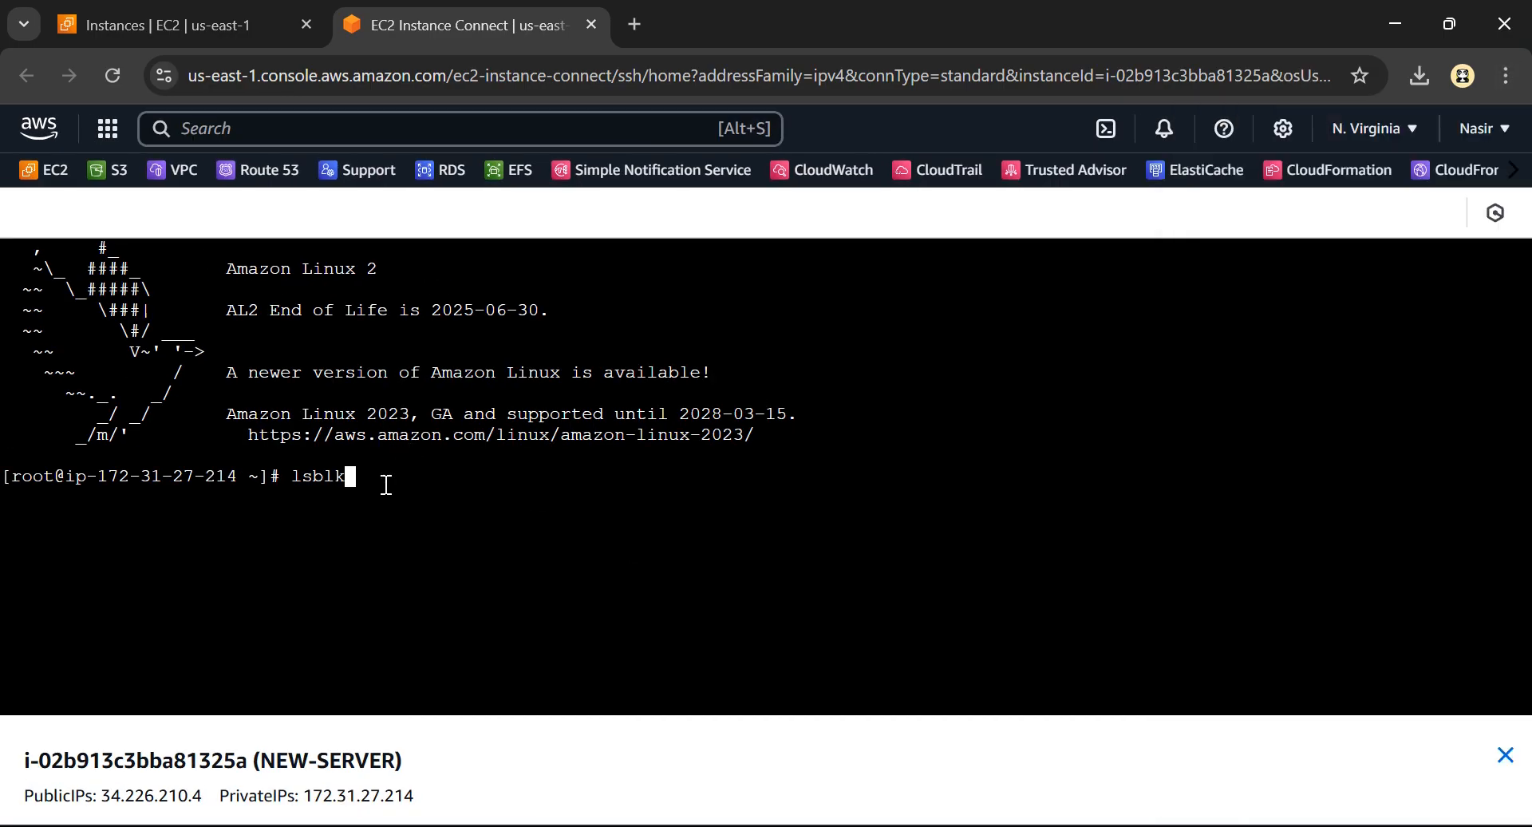
key(Return)
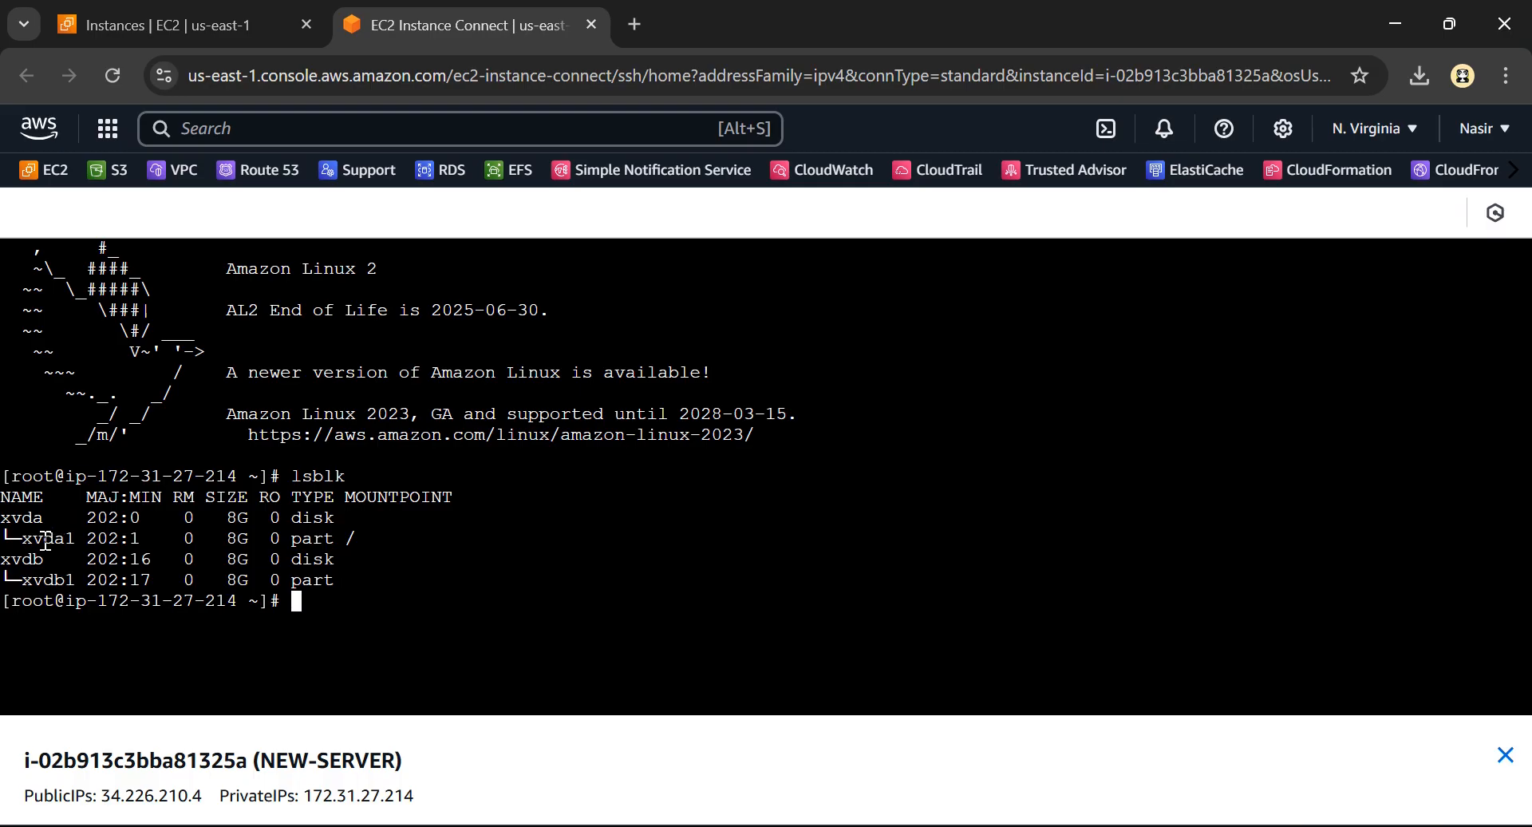
scroll(30, 549, up, 5)
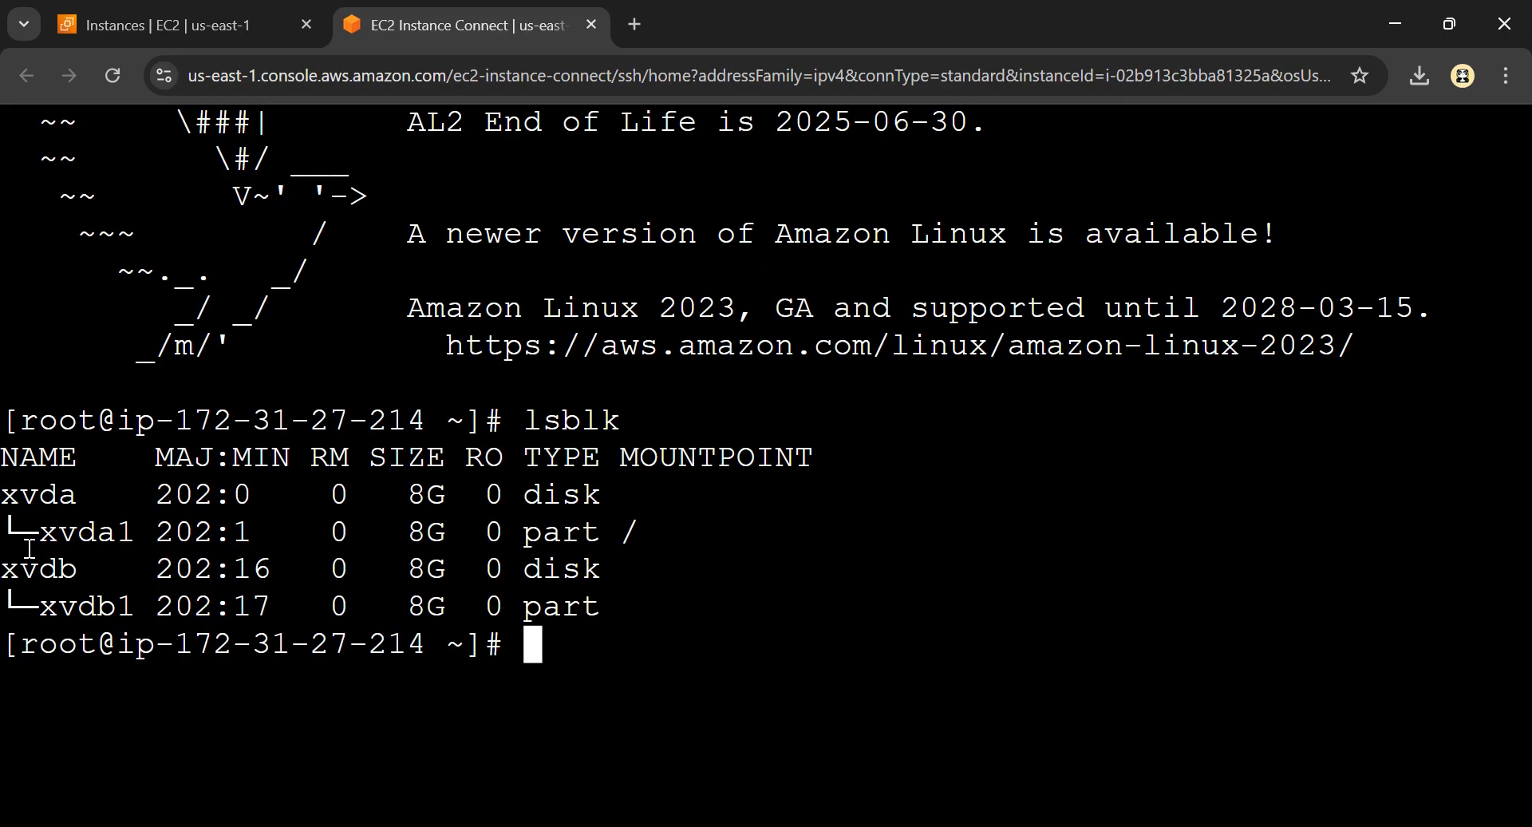
Examine the xvda1 and xvdb1 partition rows in the lsblk output and compare their mount points
drag(4, 532, 637, 534)
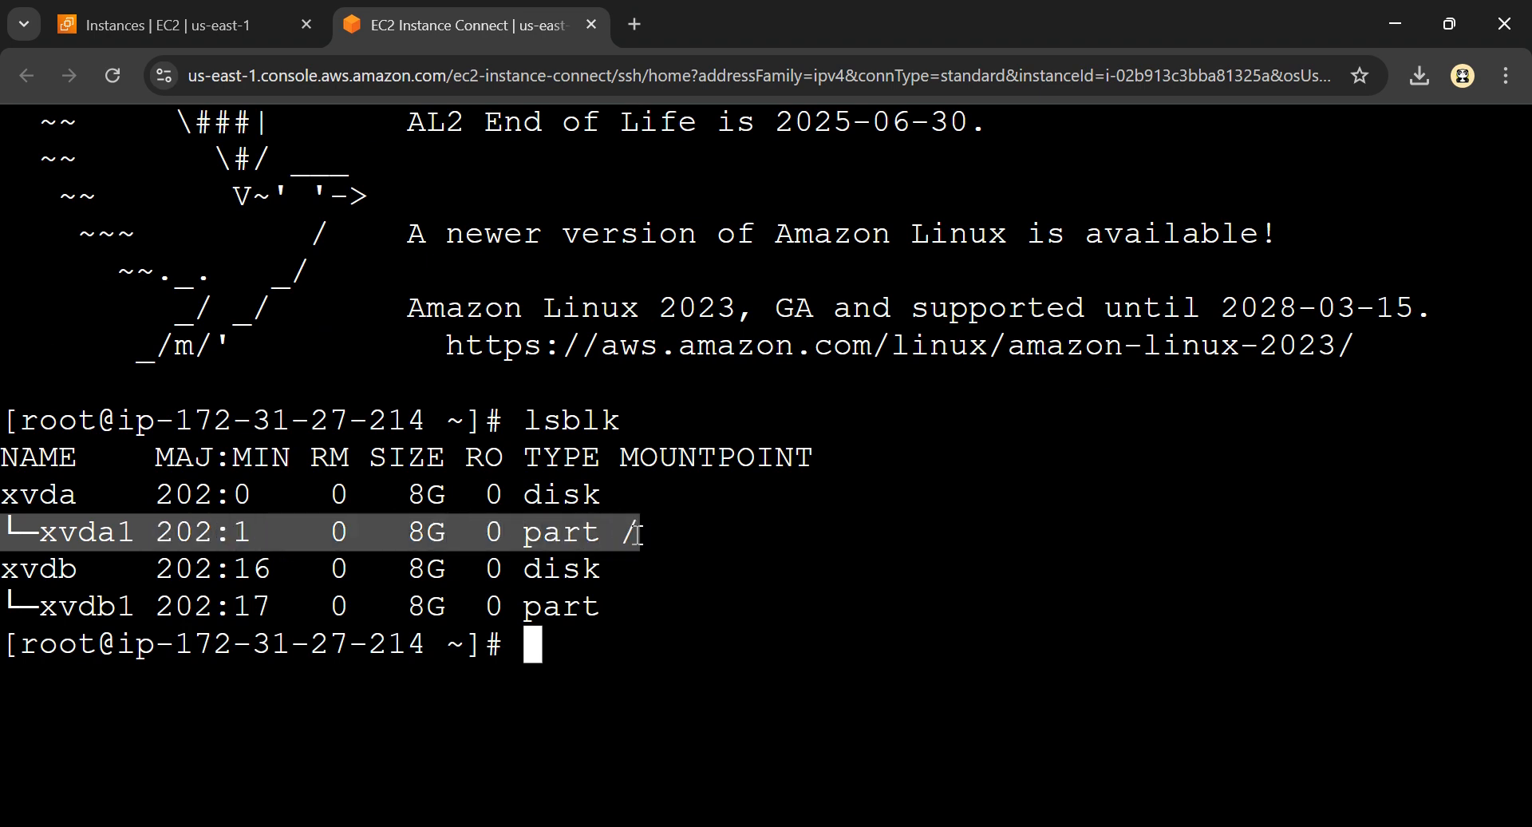
drag(6, 605, 333, 606)
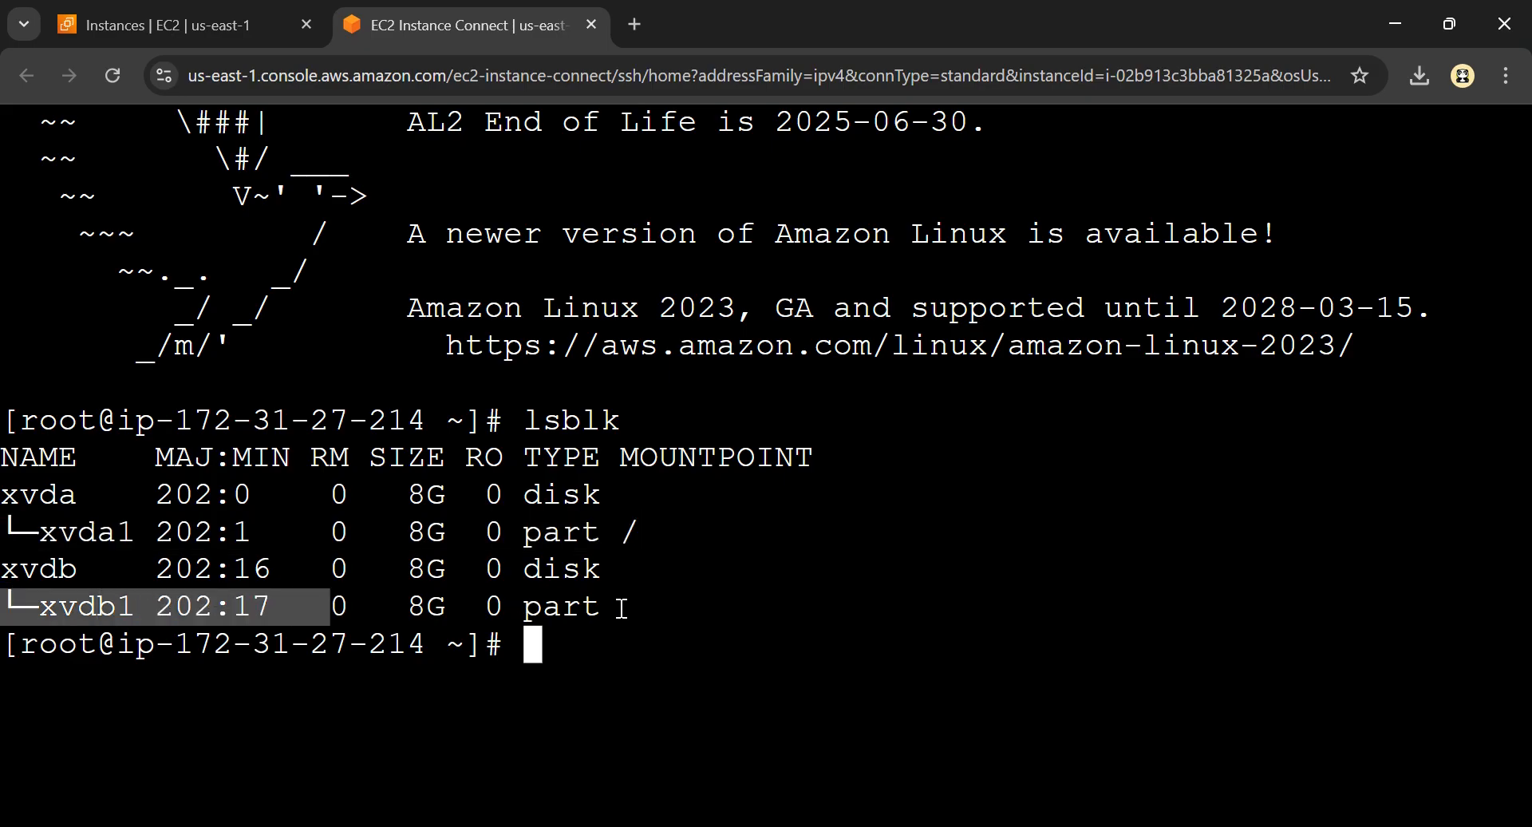
drag(622, 529, 644, 527)
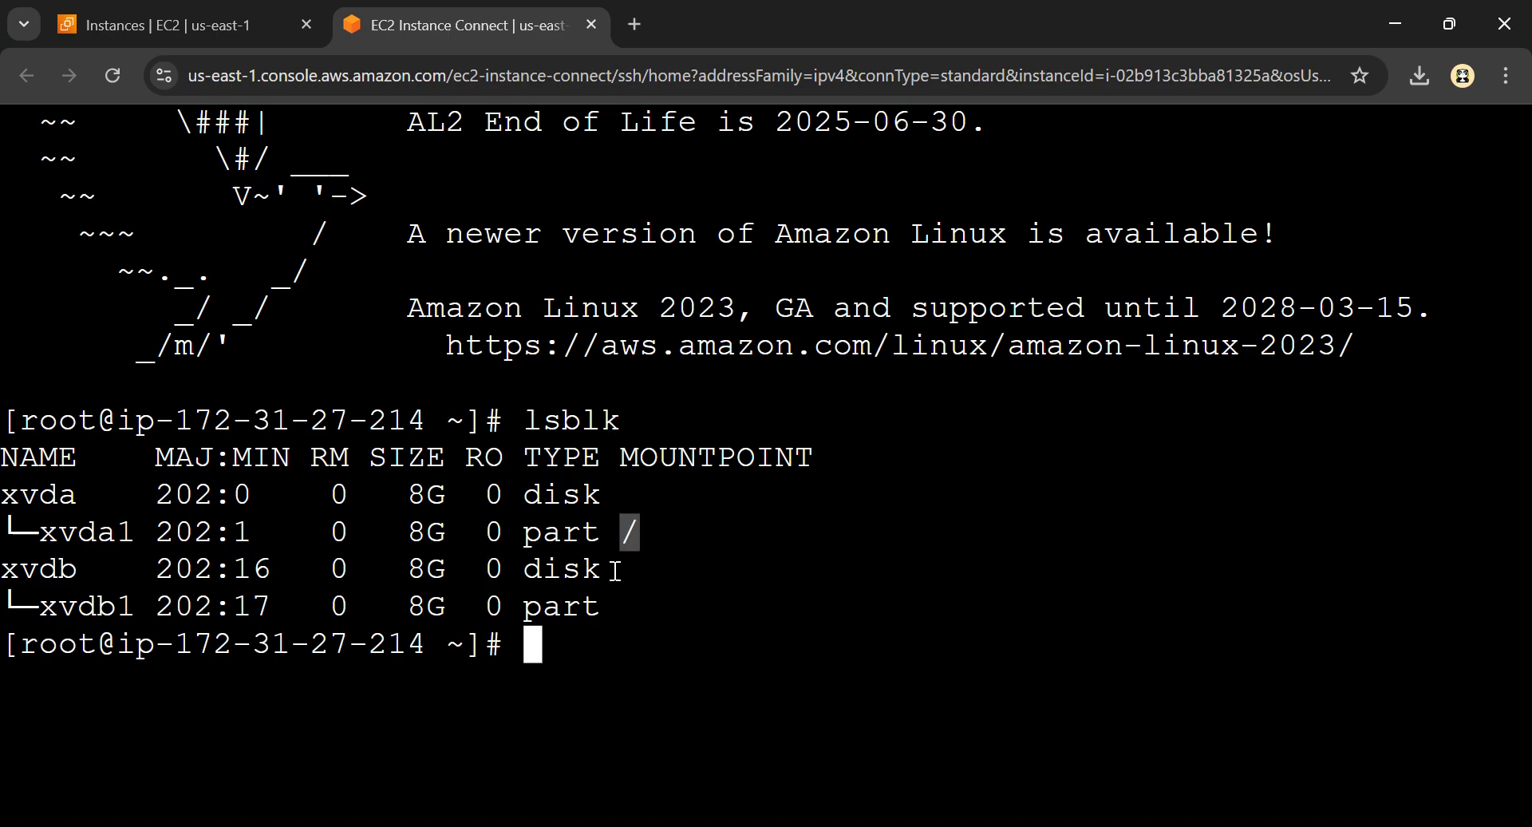
key(ctrl)
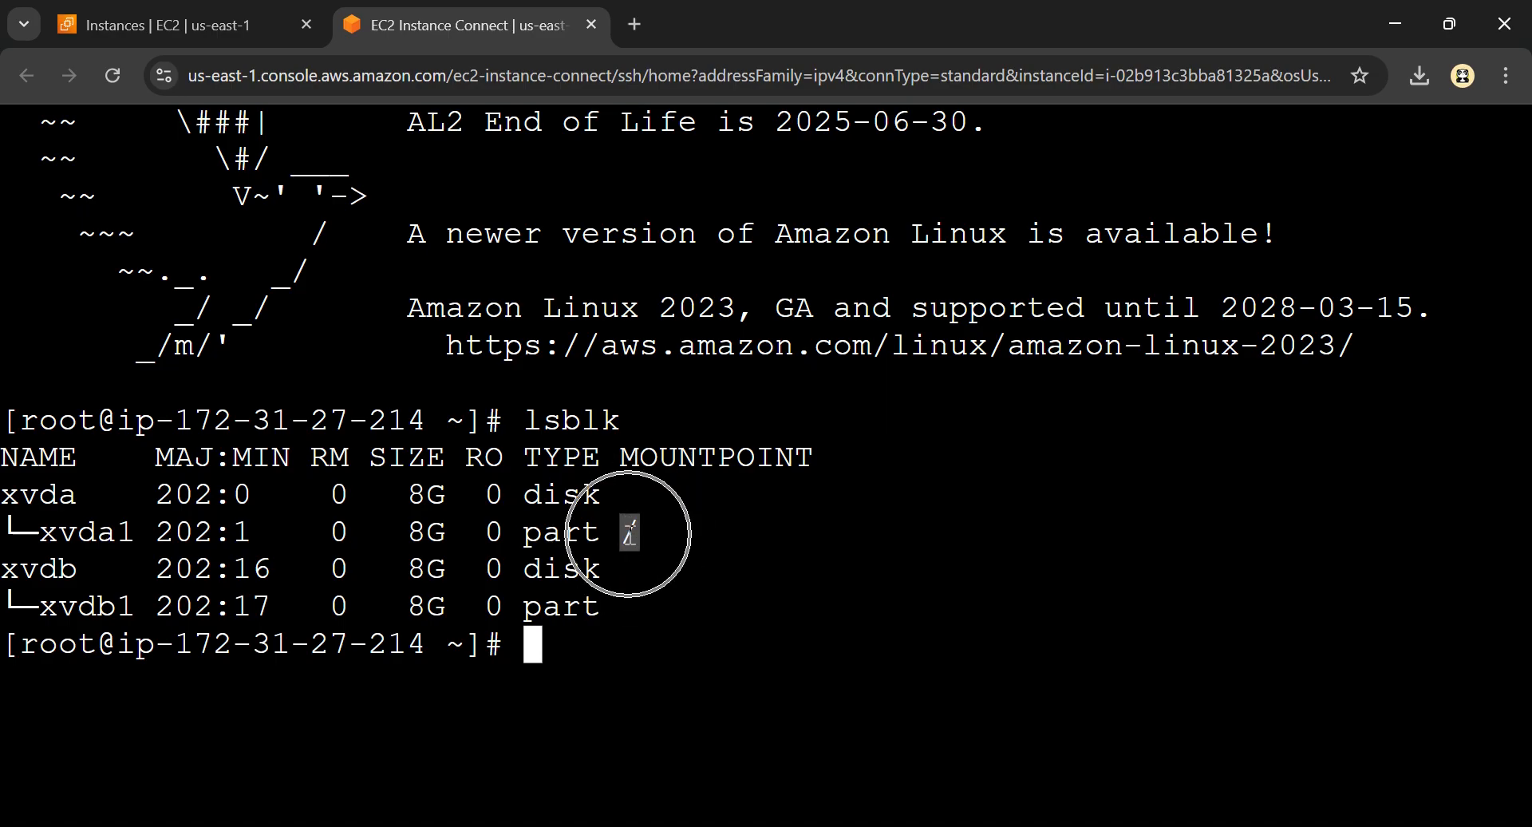
drag(613, 607, 7, 607)
key(ctrl)
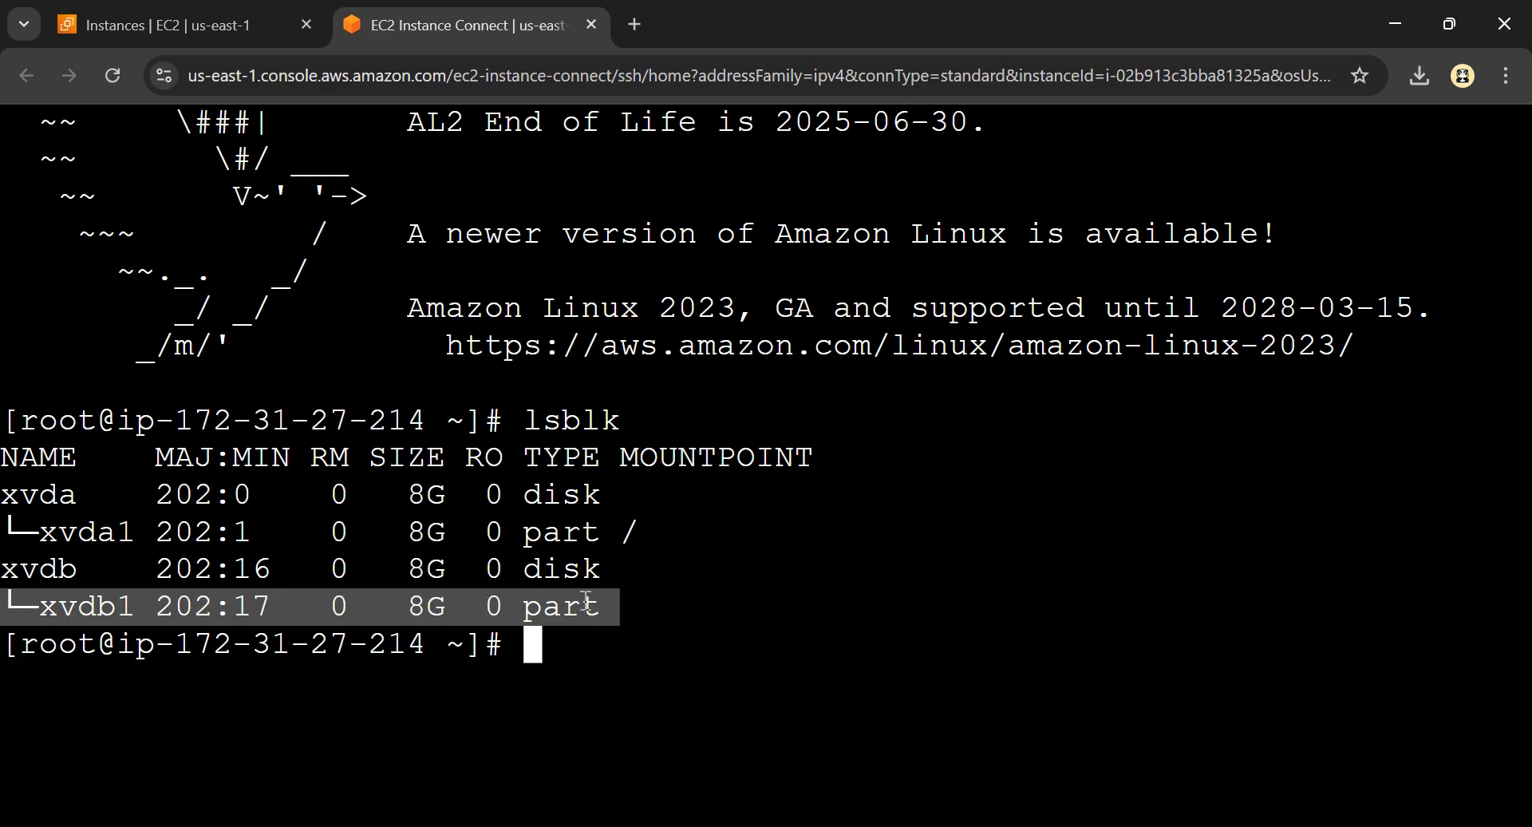
click(612, 609)
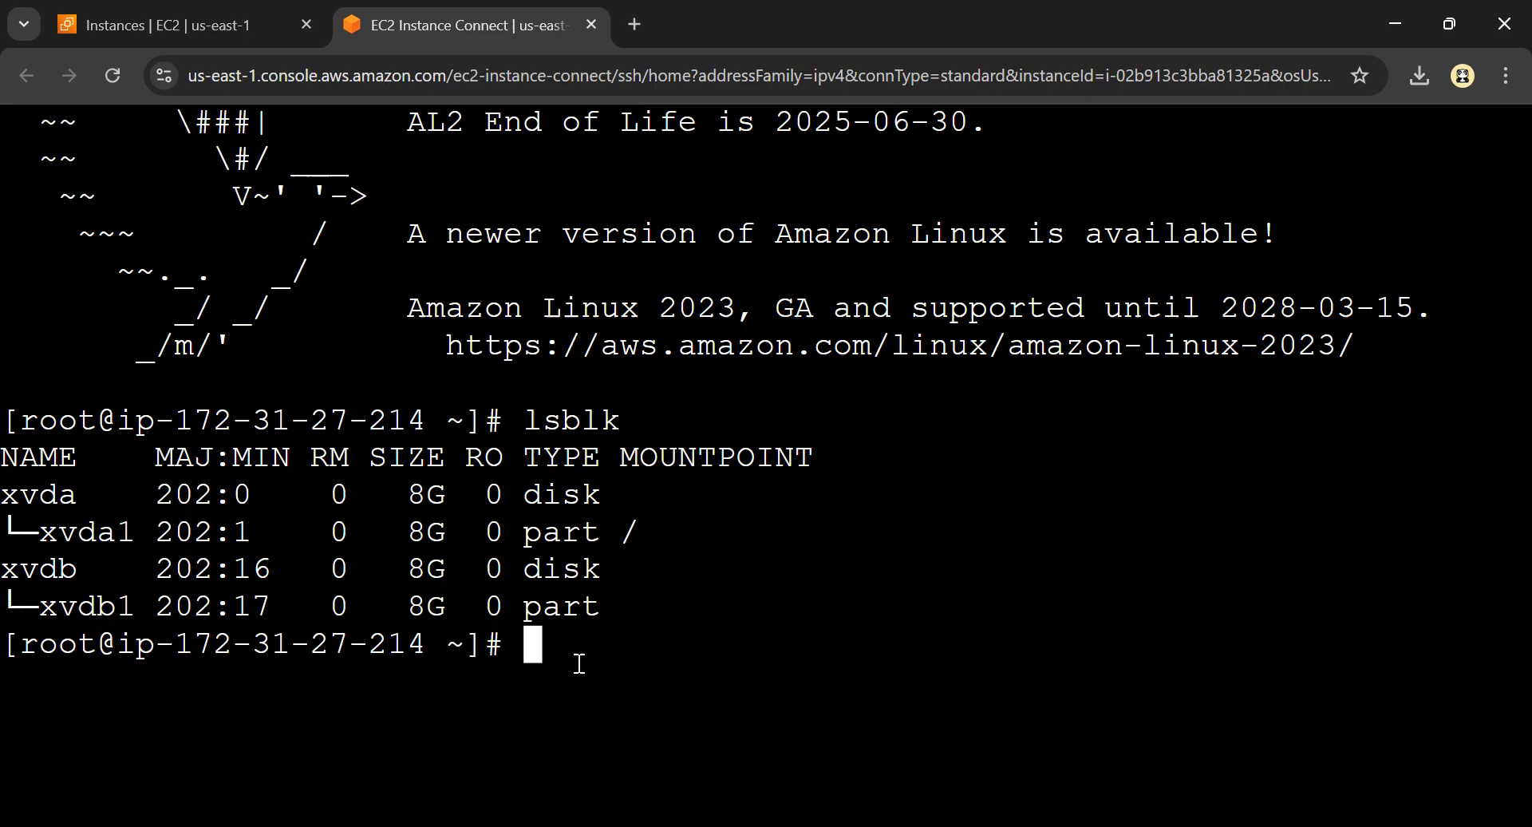
Create the directory /disk2 with mkdir for use as a mount point
text(mkdir )
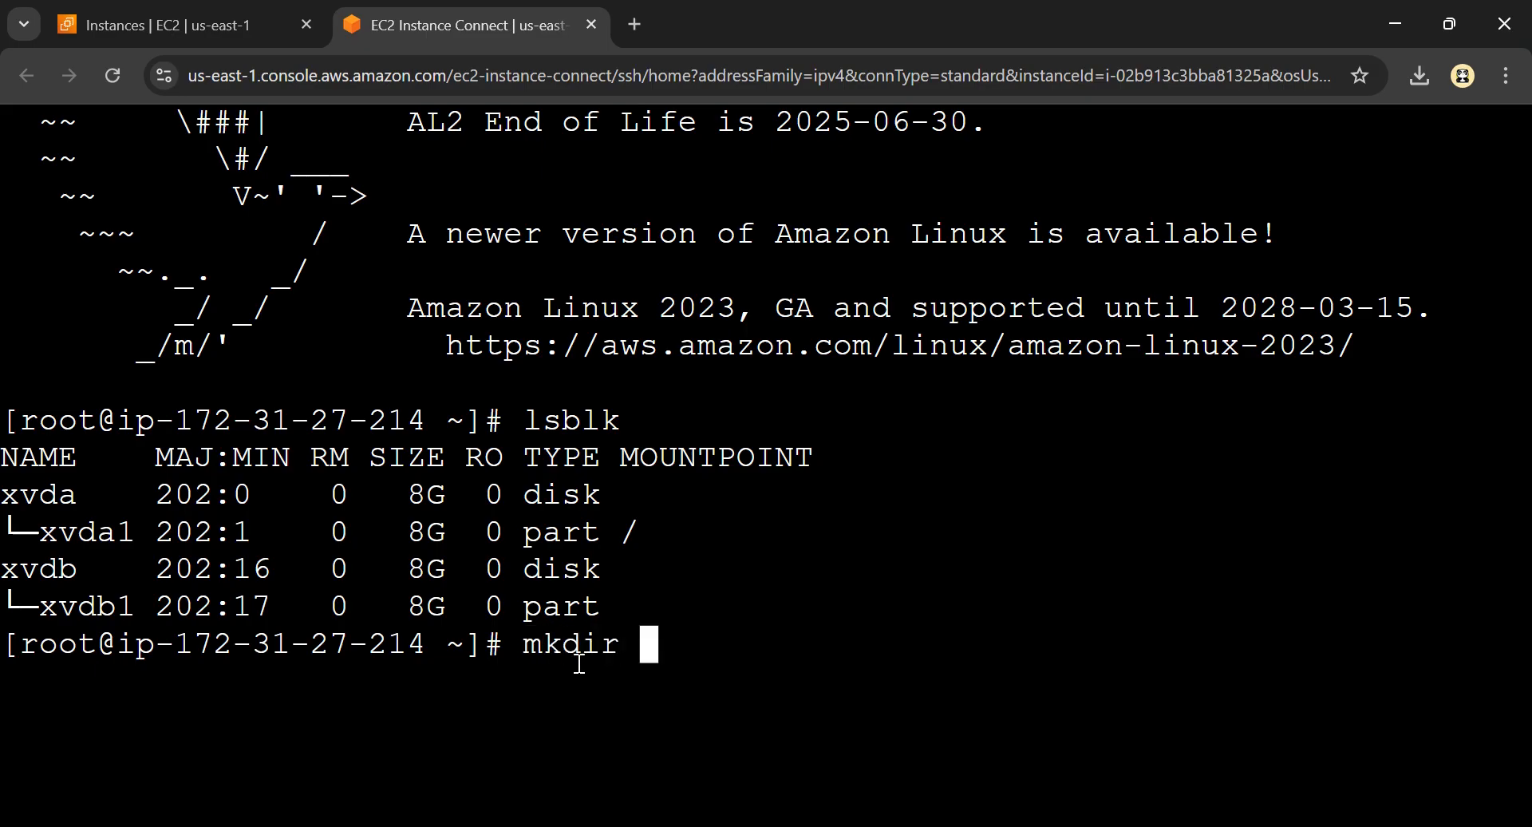
text(/disk2)
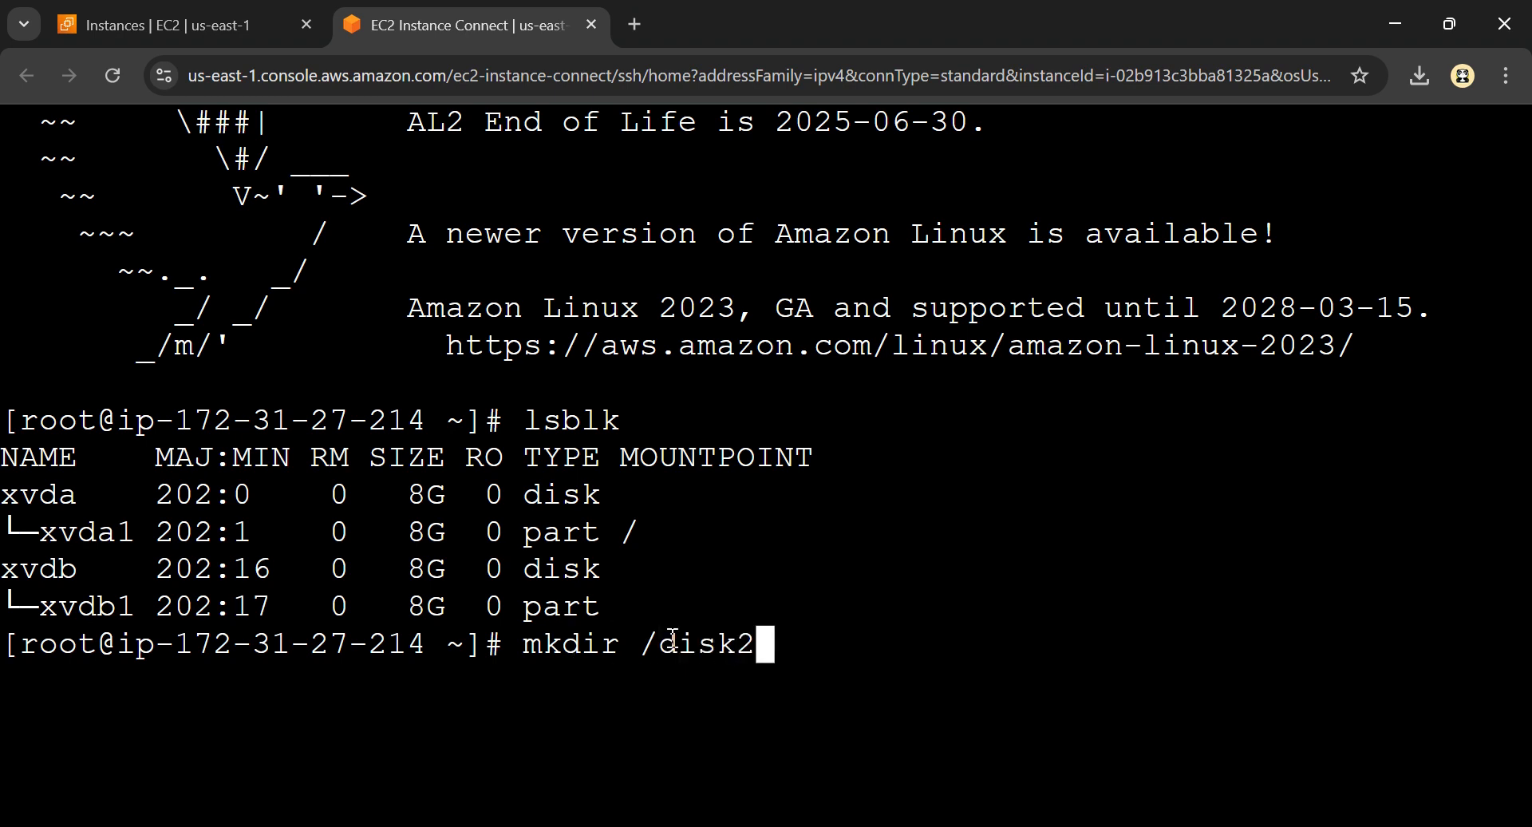
key(Return)
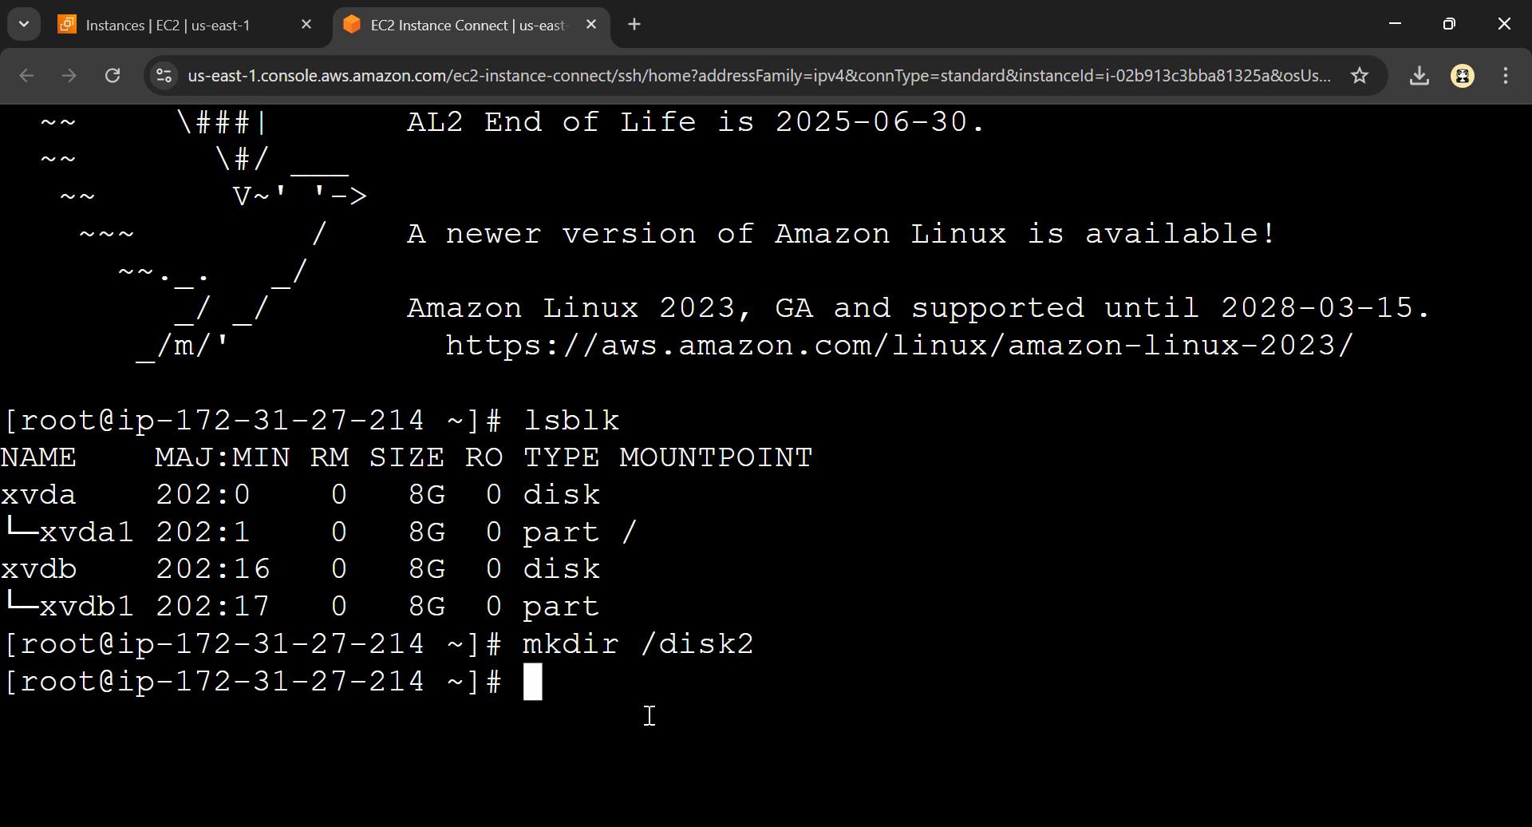
Write the command mount -o xvdb1 /disk2 at the prompt without running it
text(moun)
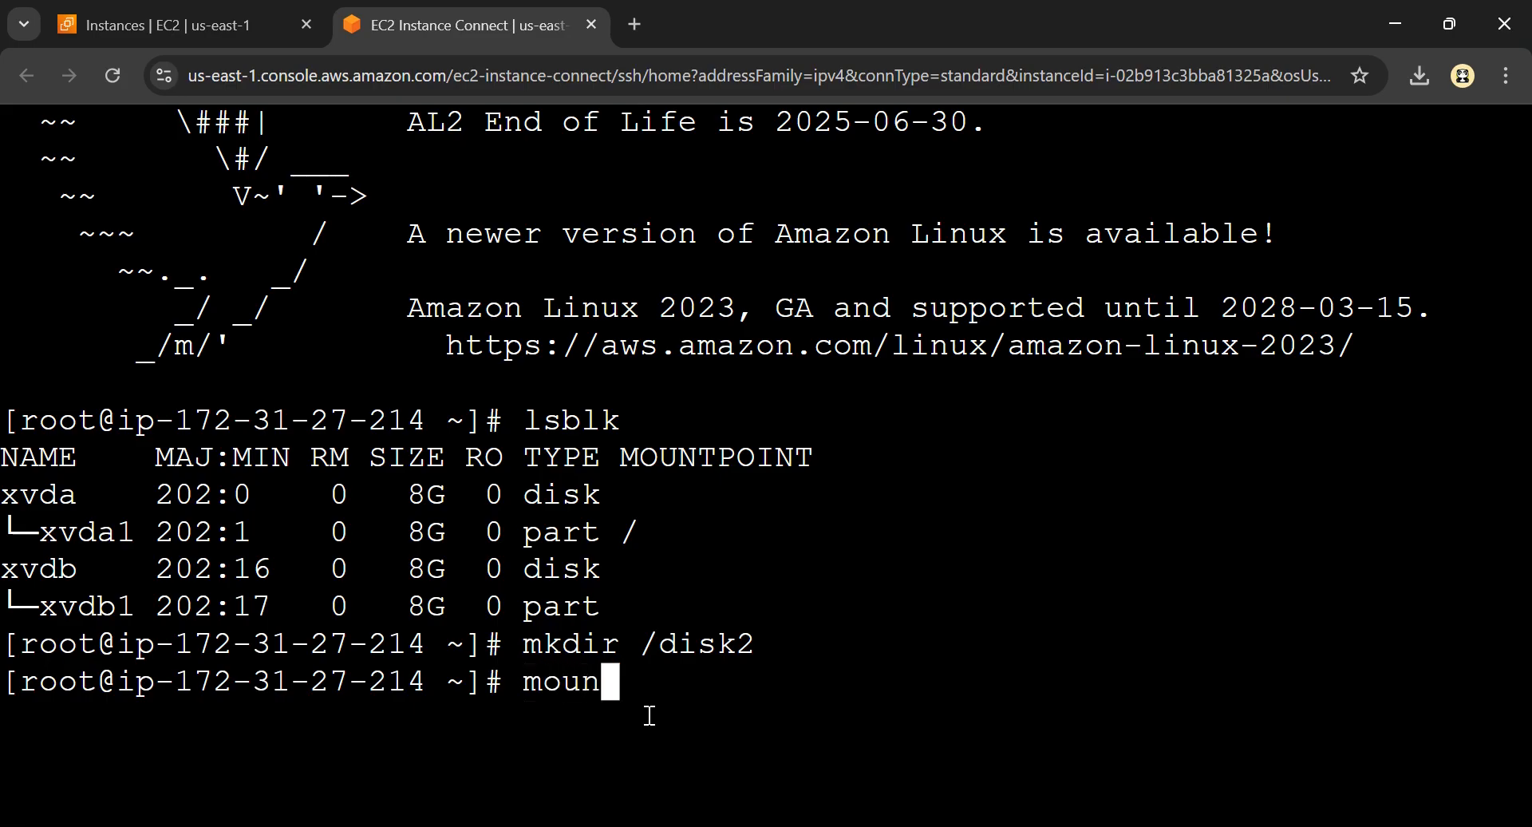
text(t -o)
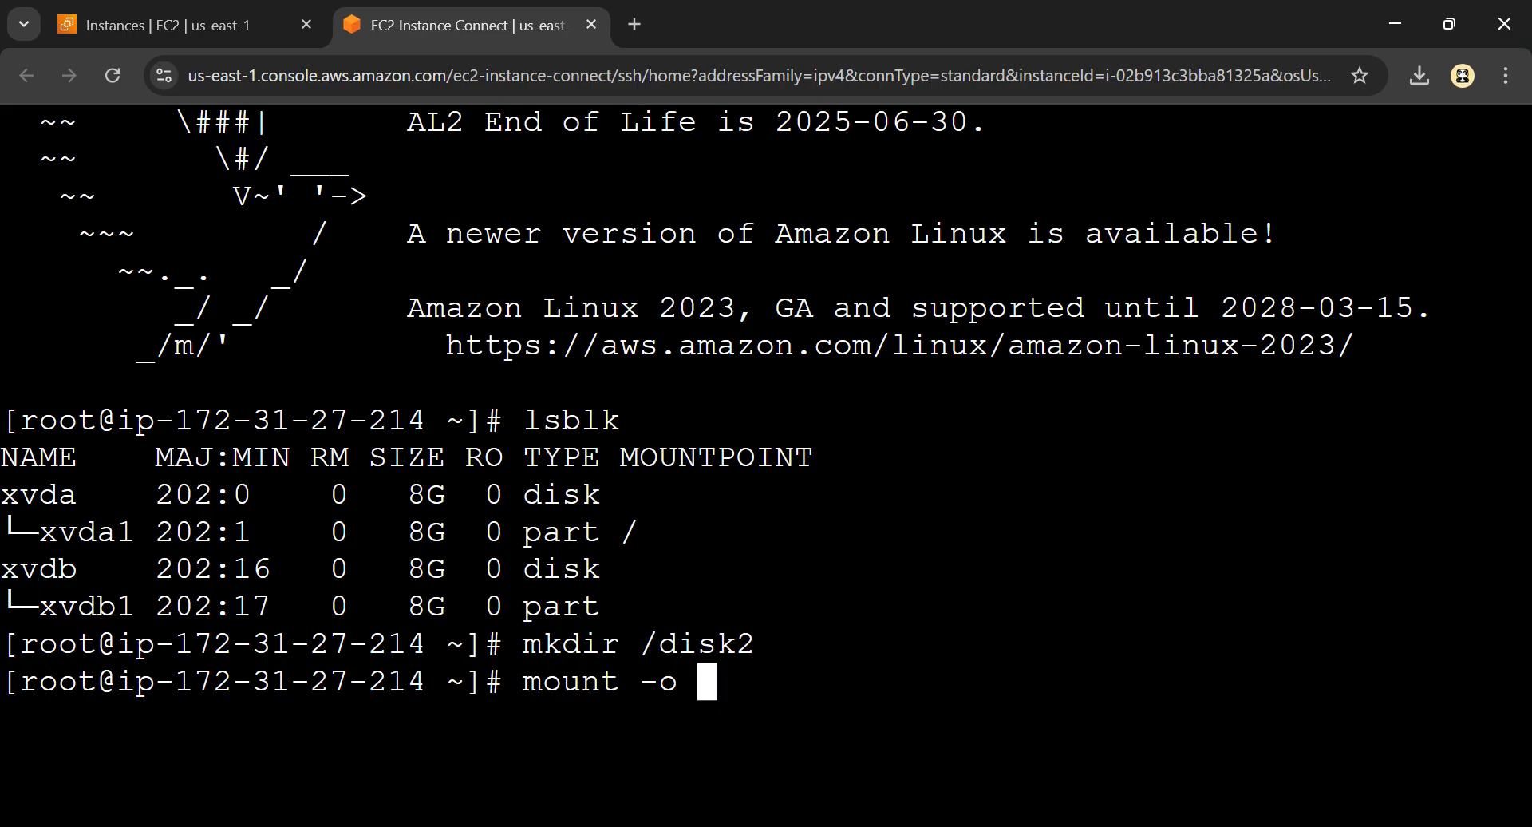
drag(44, 609, 134, 610)
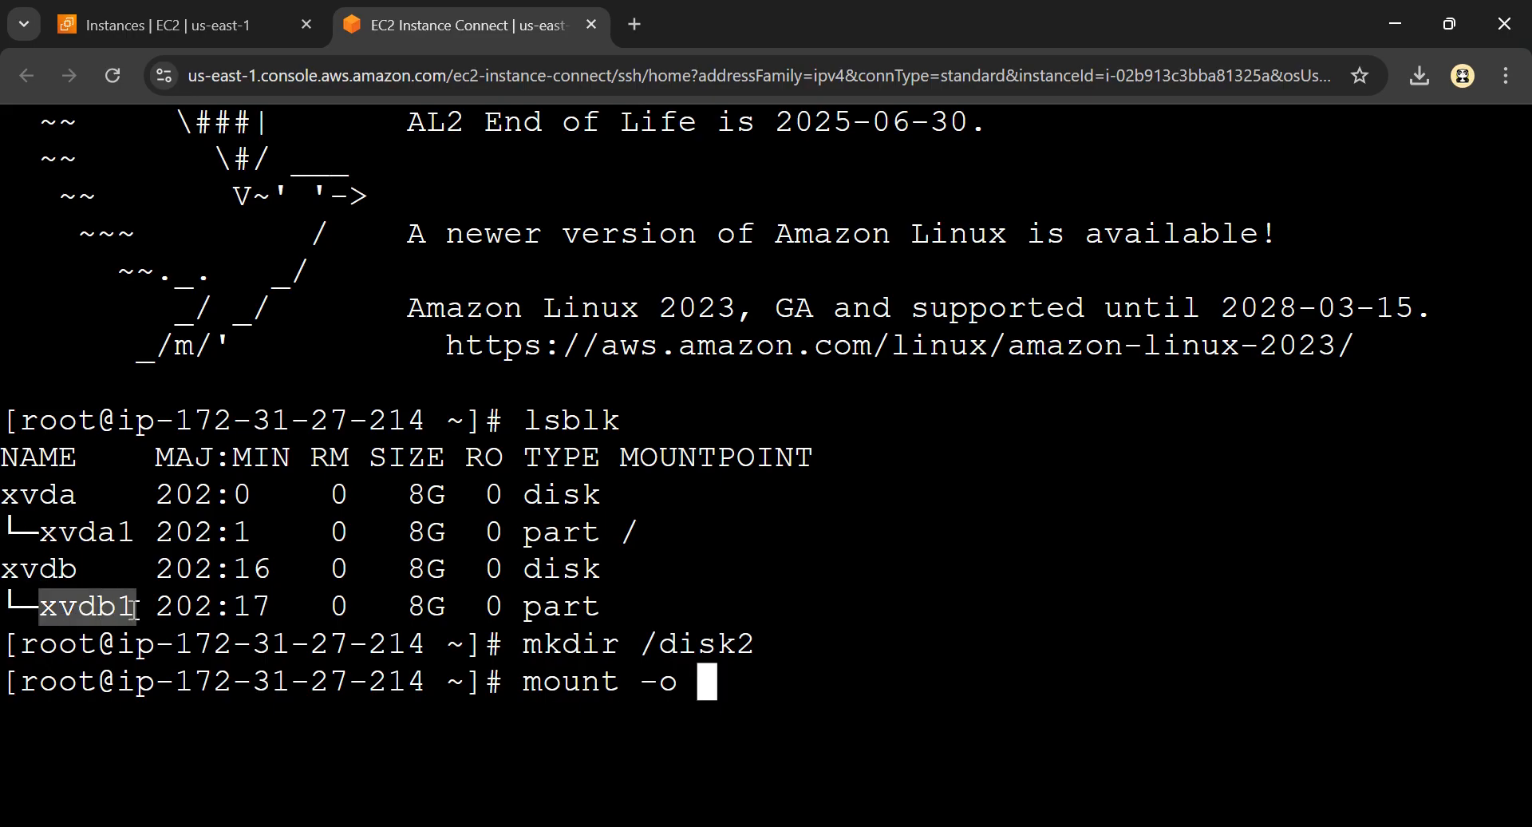
text(b)
key(BackSpace)
text(xv)
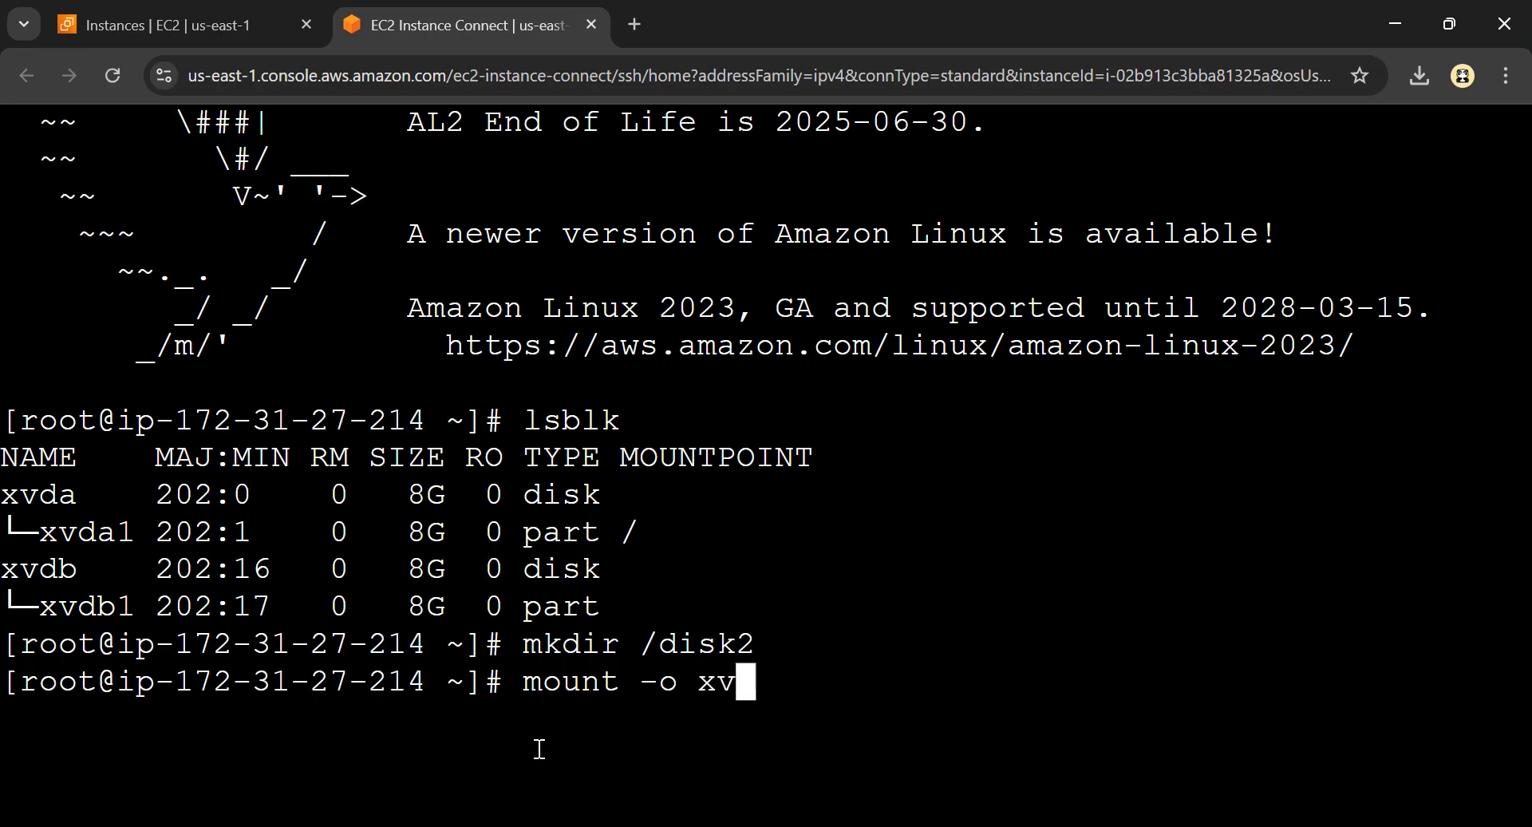
text(db1 /)
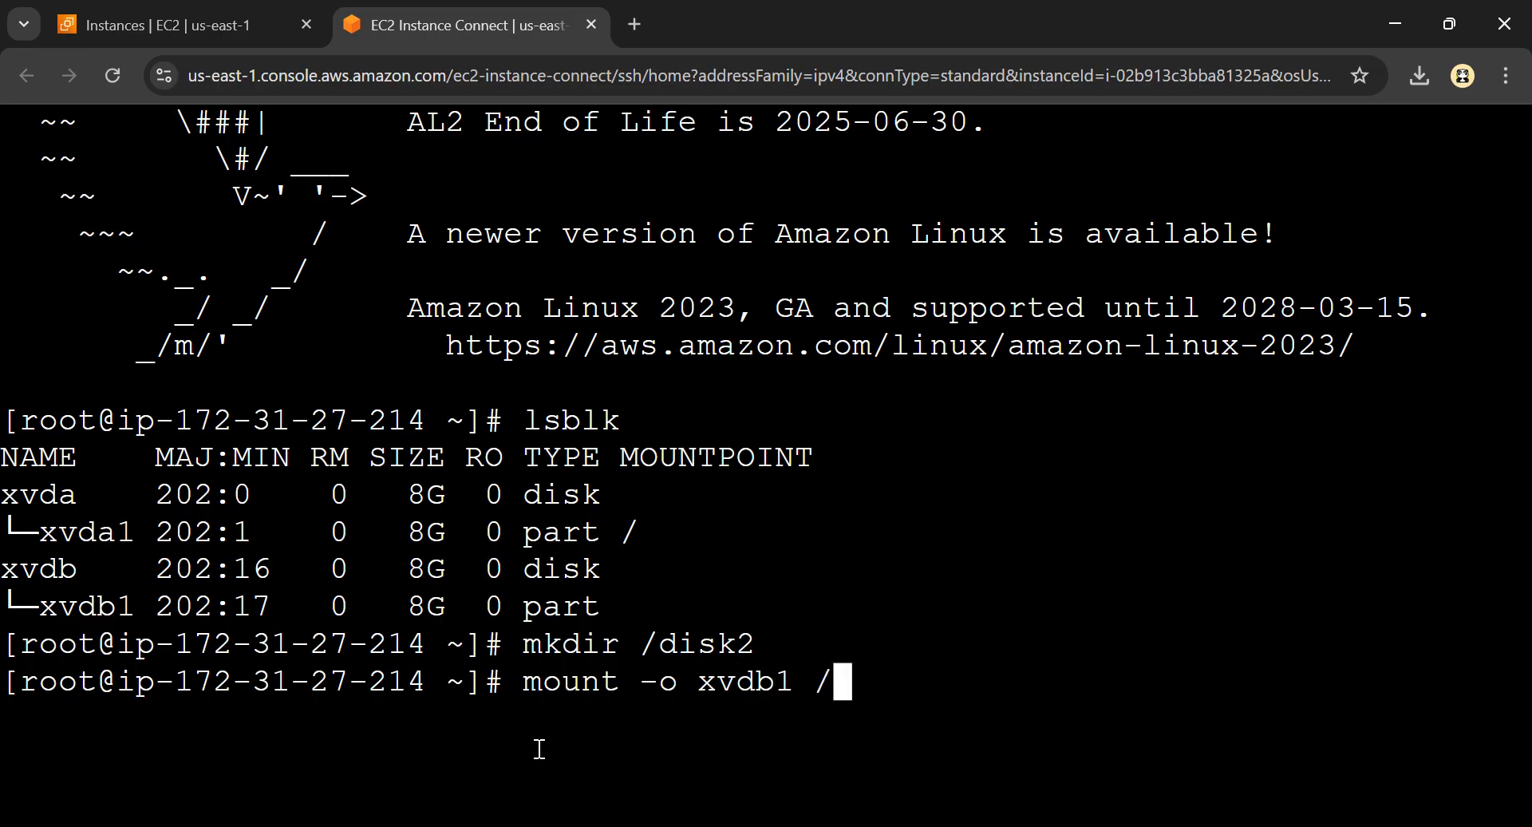
text(sik)
key(BackSpace)
key(BackSpace)
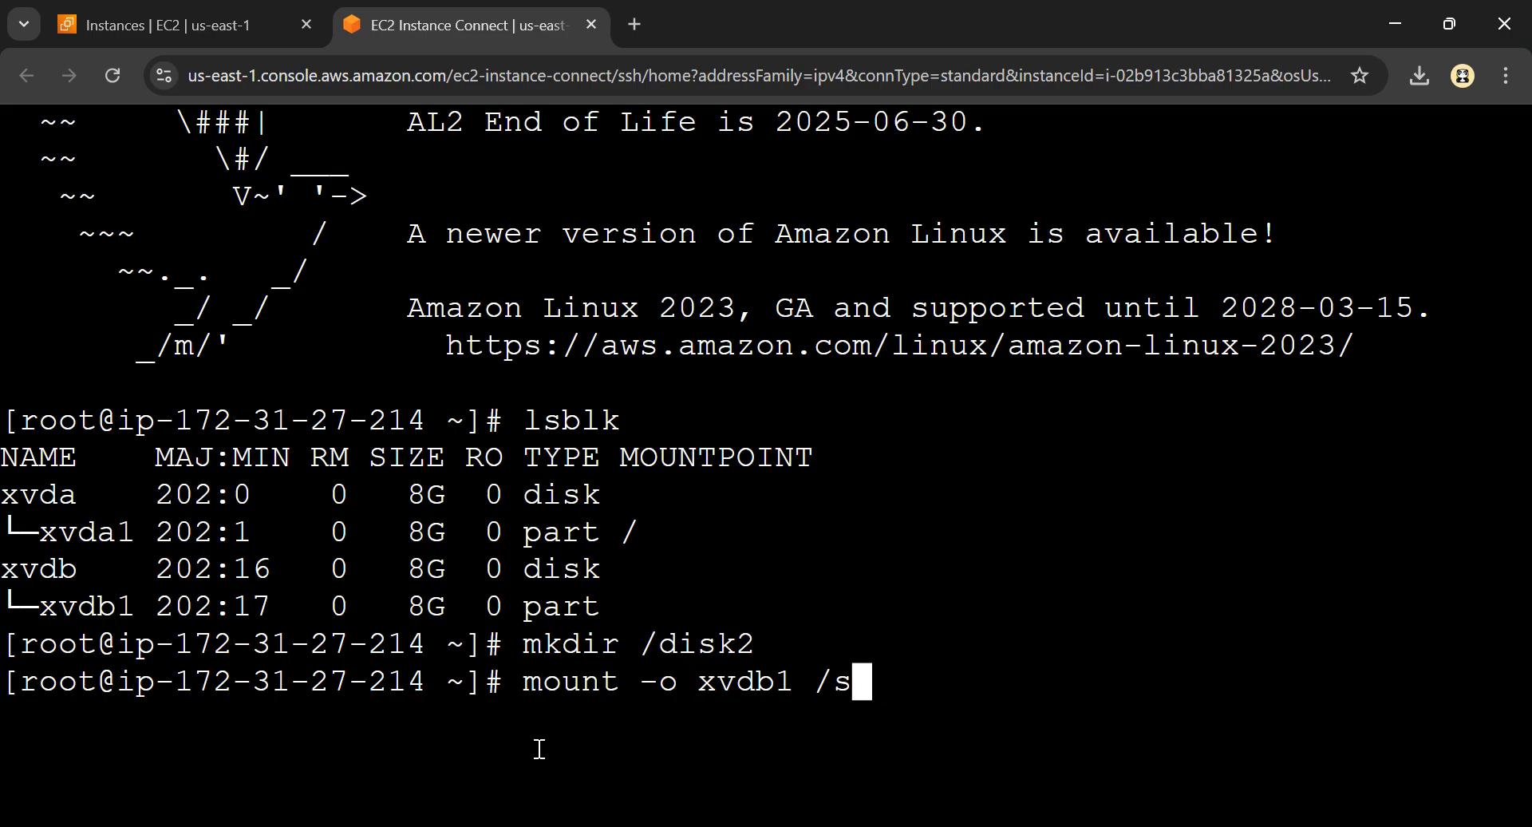
key(BackSpace)
text(disk2)
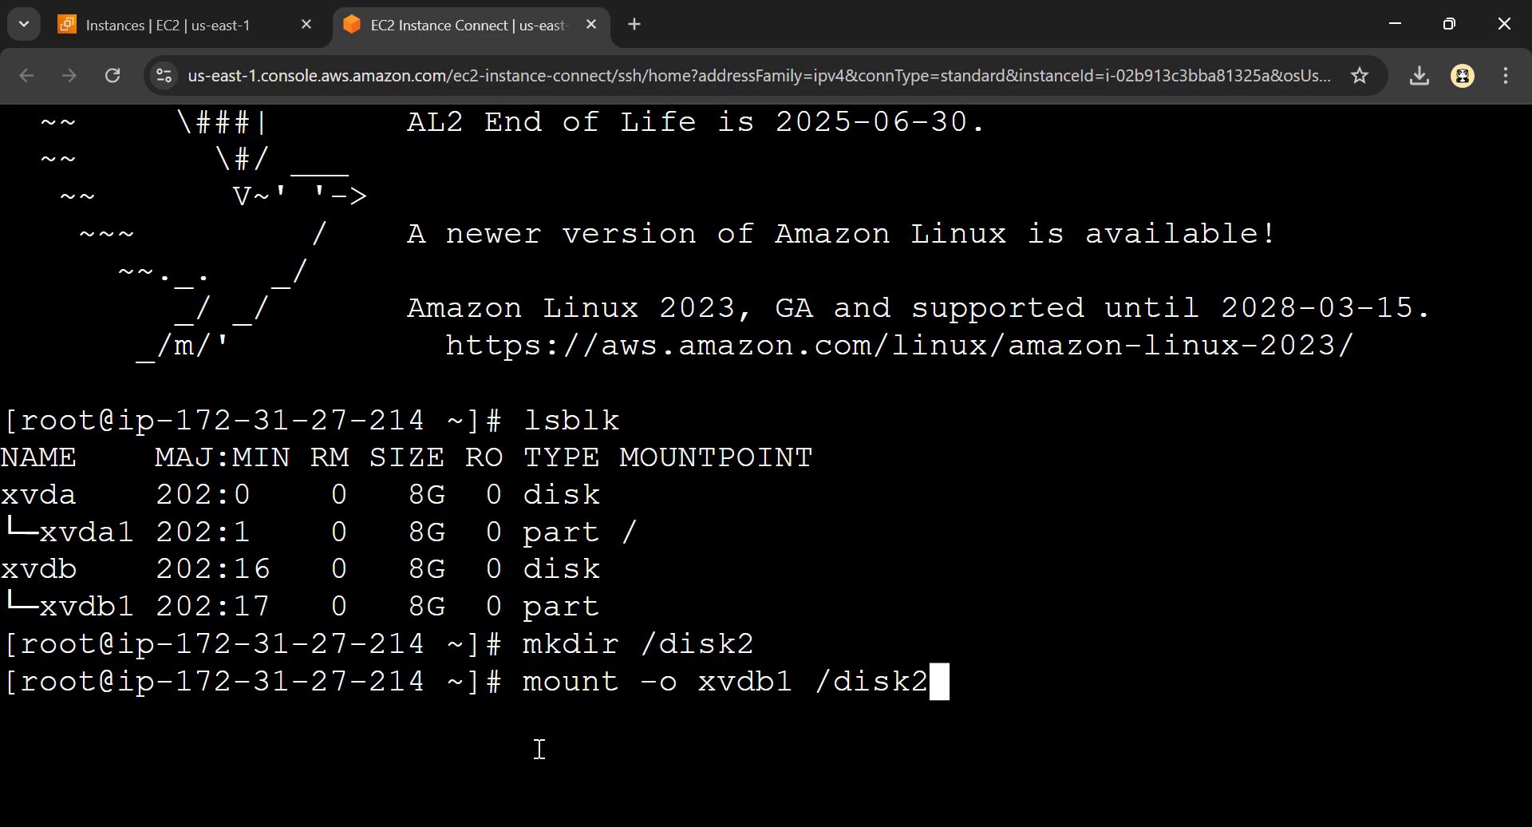
Insert nouuid after -o, prefix the mount command with sud, and try to run it
key(Left)
key(Left)
key(Left)
key(Left)
key(Left)
key(Left)
key(Left)
key(Left)
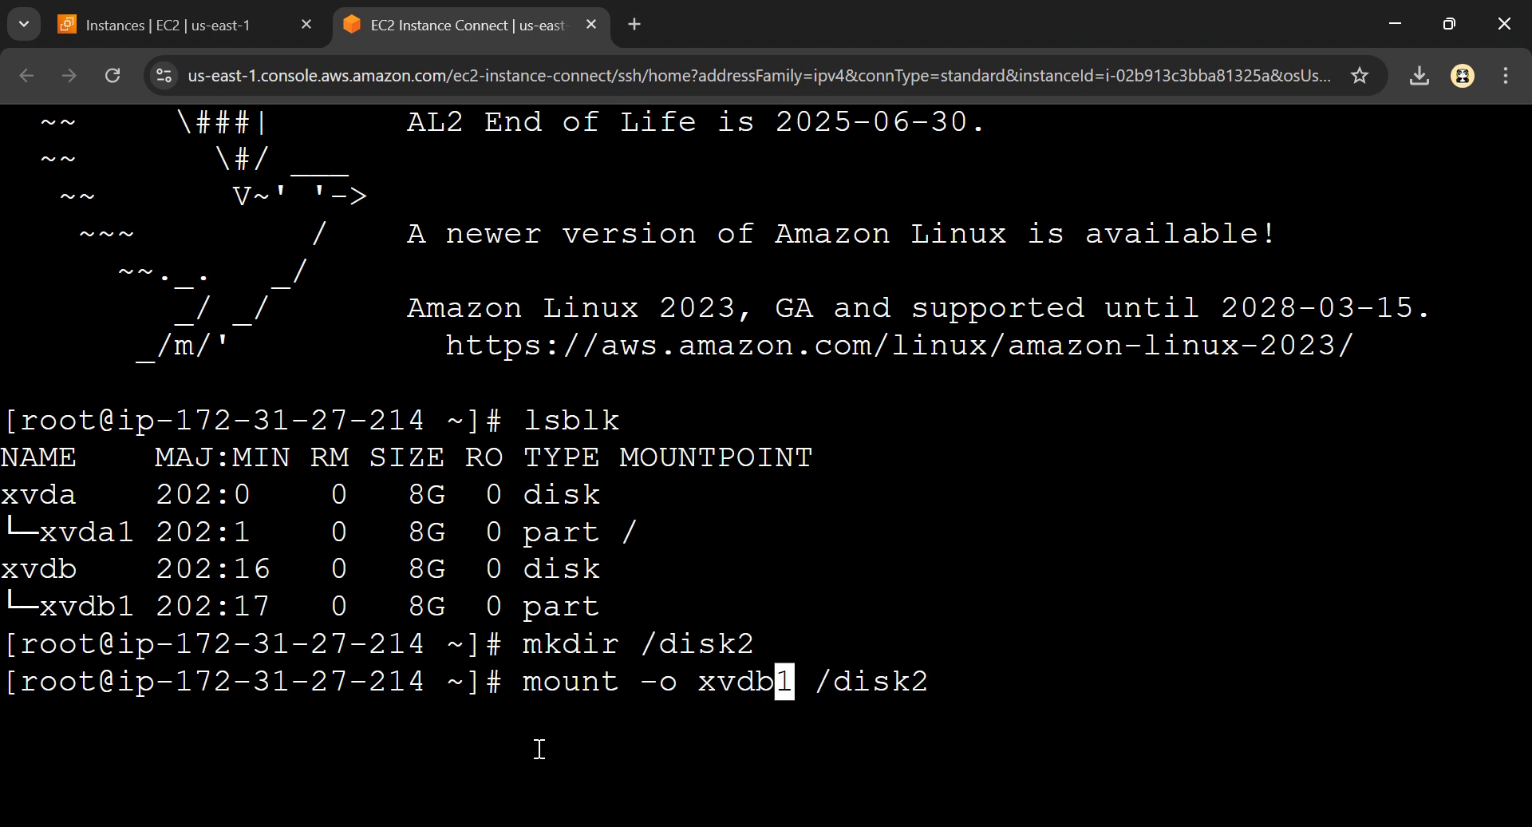
key(Left)
key(Left)
key(Left)
key(Left)
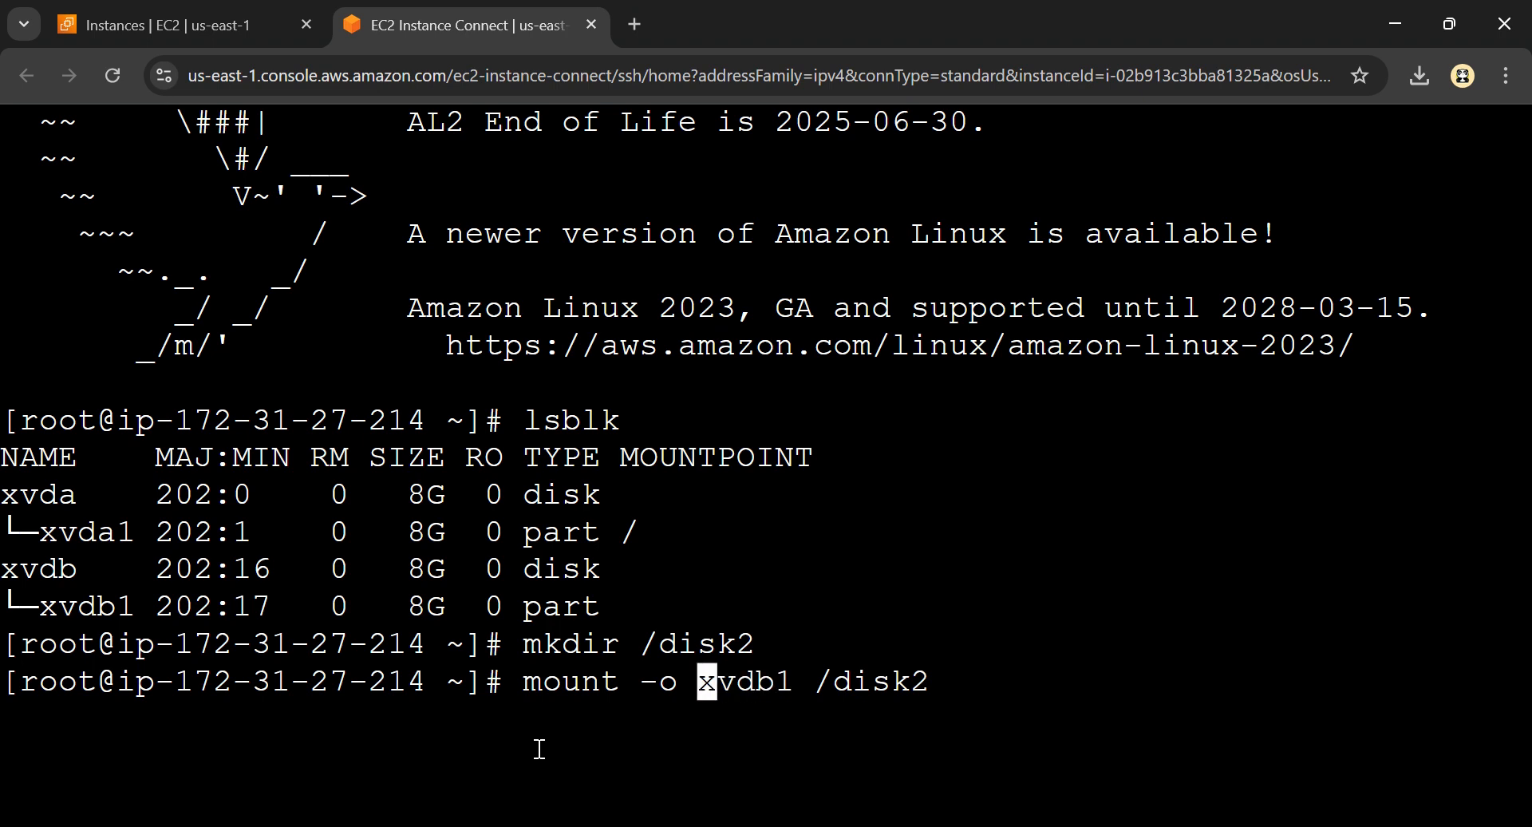
text(nouuid)
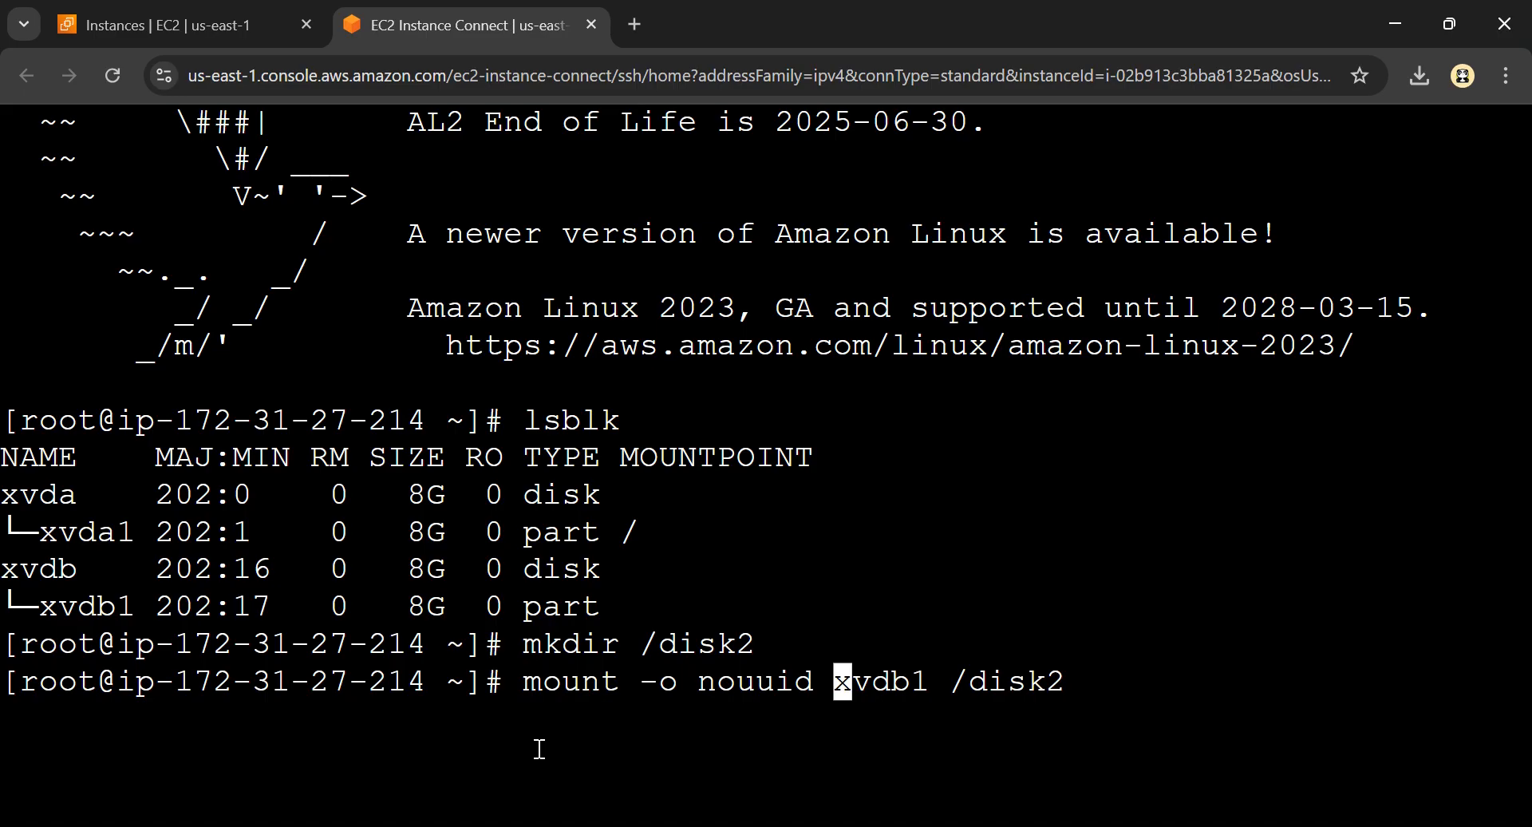
key(Left)
key(Left)
key(Left)
key(Left)
key(Left)
key(Left)
key(Left)
key(Left)
key(Left)
key(Left)
key(Left)
key(Left)
key(Left)
key(Left)
key(Left)
key(Left)
text(sud)
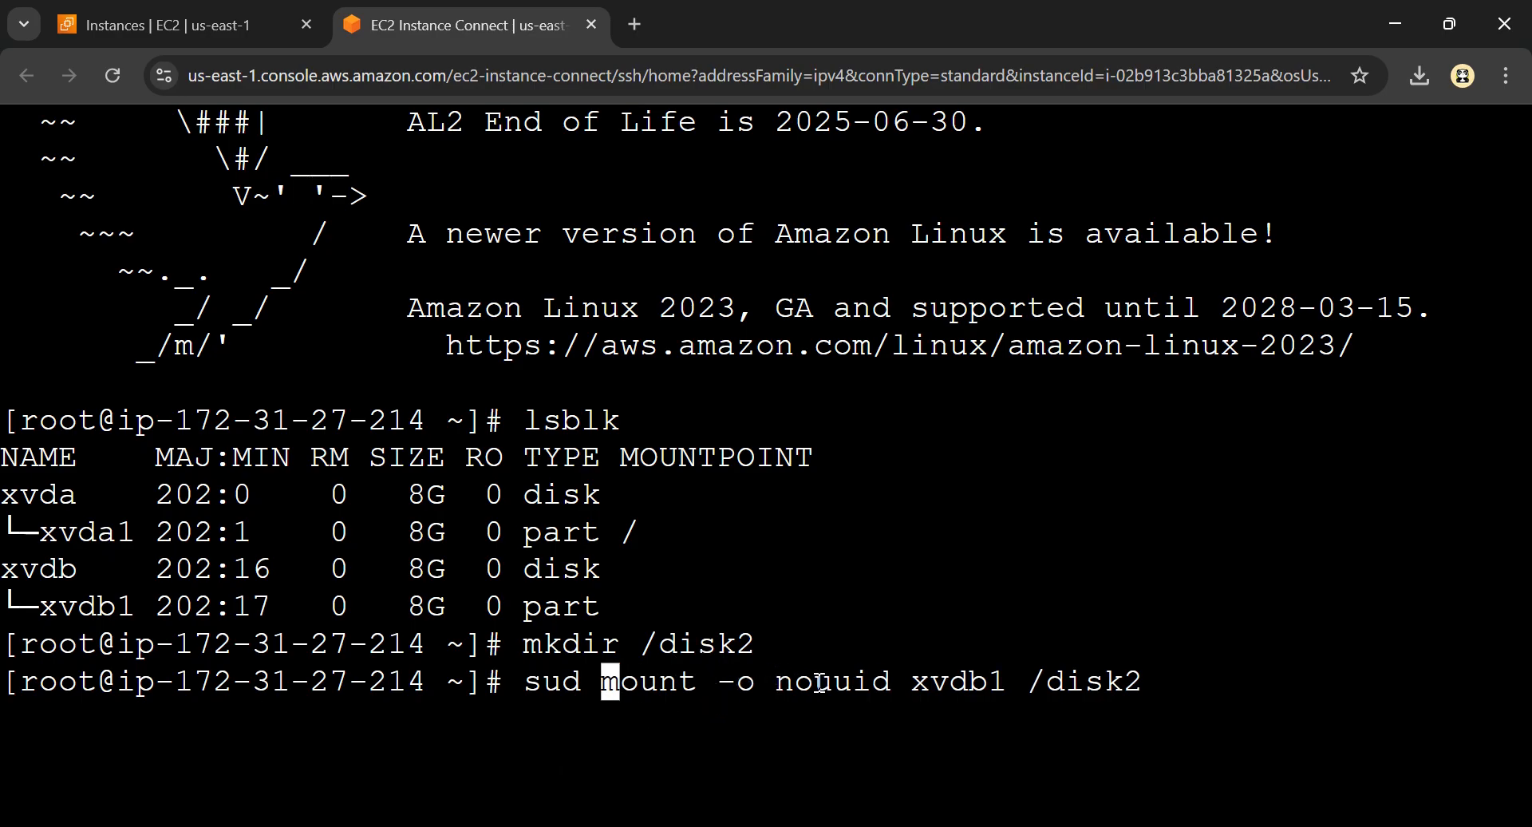
click(81, 614)
click(728, 631)
click(1087, 678)
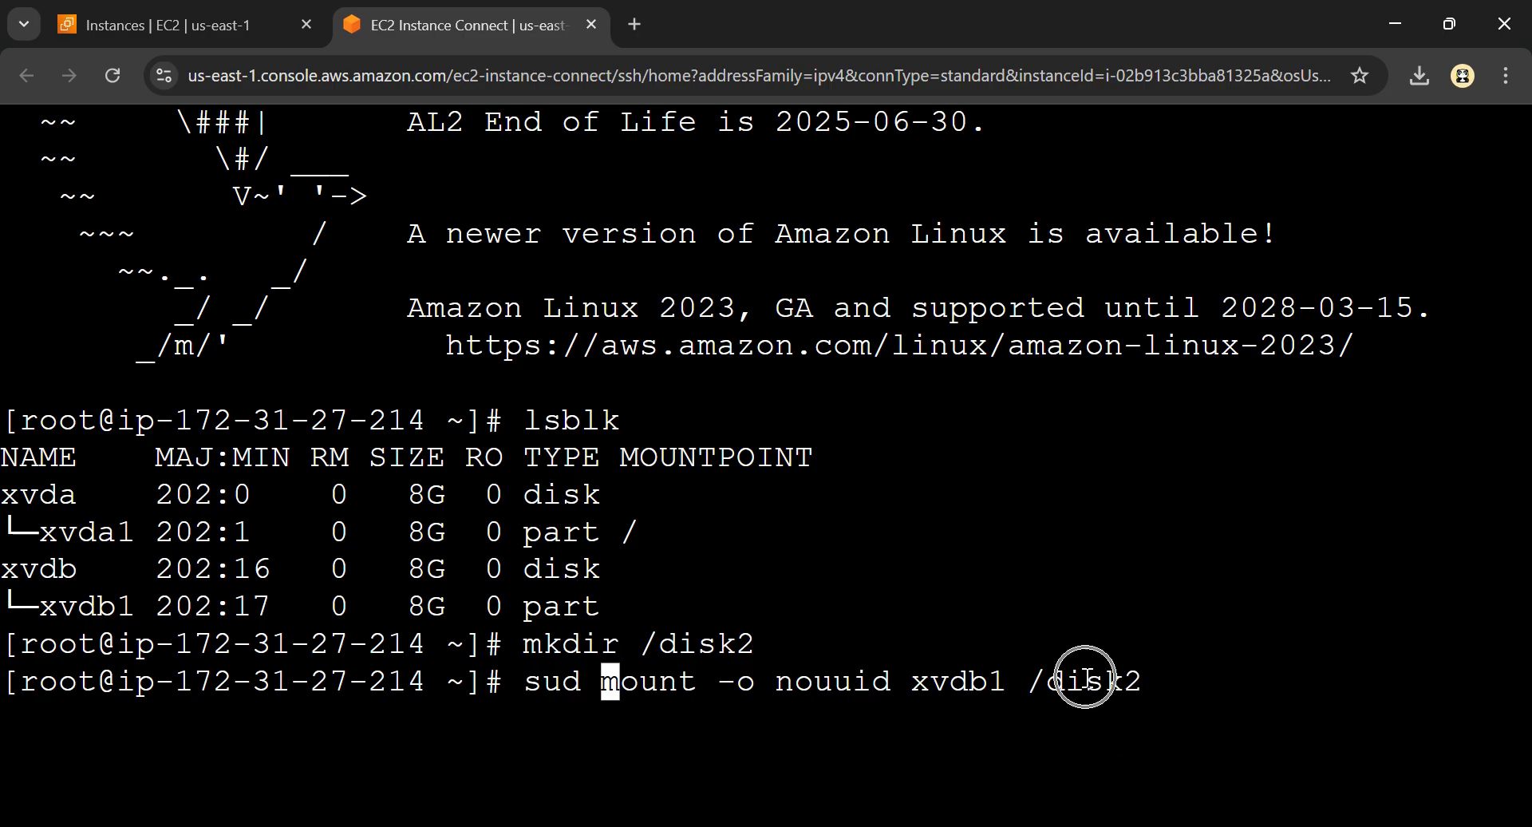
click(1102, 687)
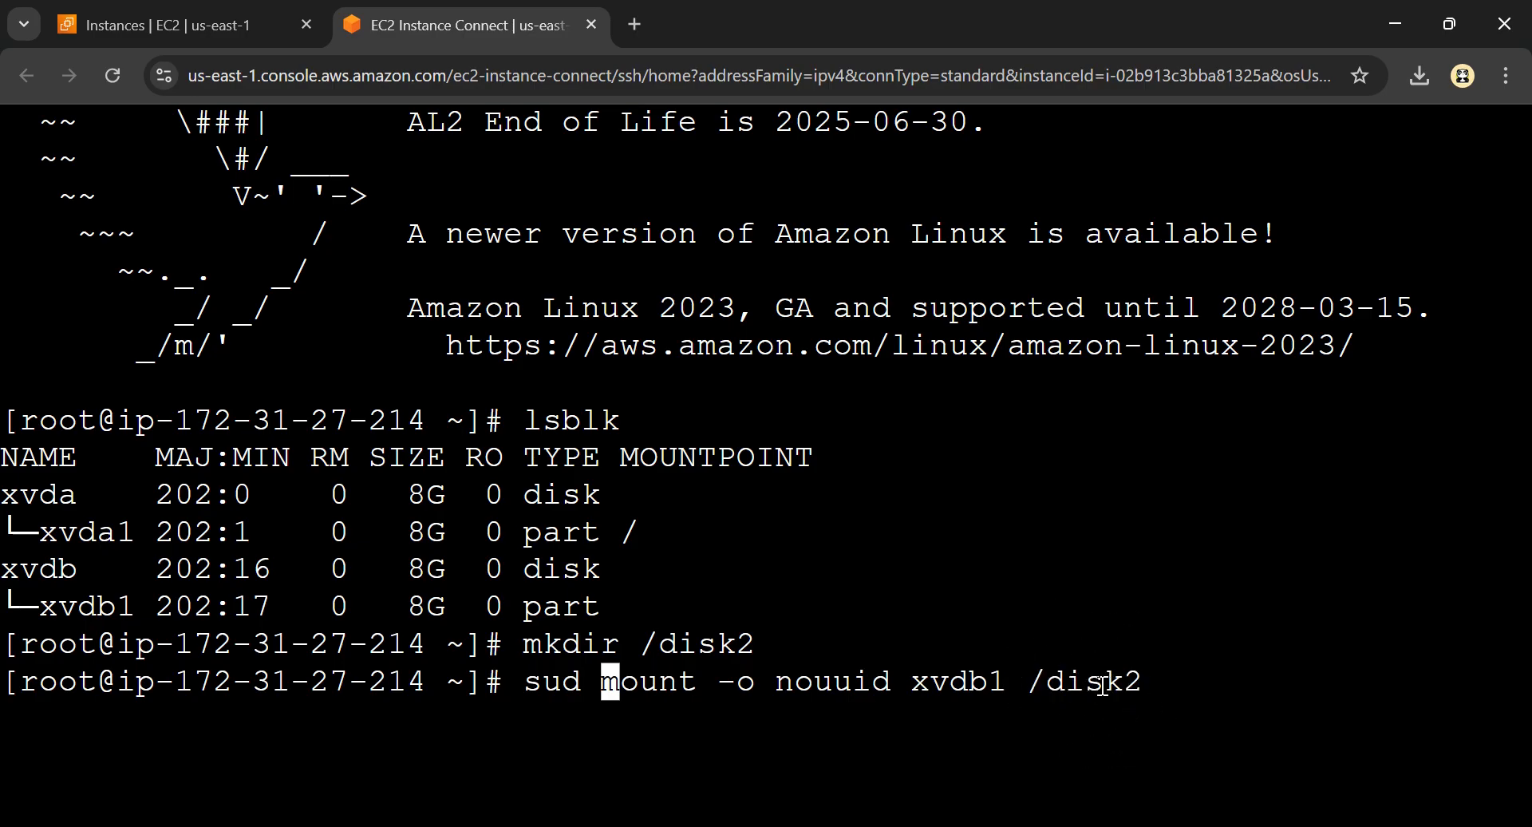
click(1107, 681)
key(Return)
Recall the last command, correct its prefix to sudo, and try to mount xvdb1 on /disk2 with nouuid
key(Up)
key(Left)
key(Left)
key(Left)
key(Left)
key(Left)
key(Left)
key(Left)
key(Left)
key(Left)
key(Left)
key(Left)
key(Left)
key(Left)
key(Left)
key(Left)
key(Left)
key(Left)
key(Left)
key(Left)
key(Left)
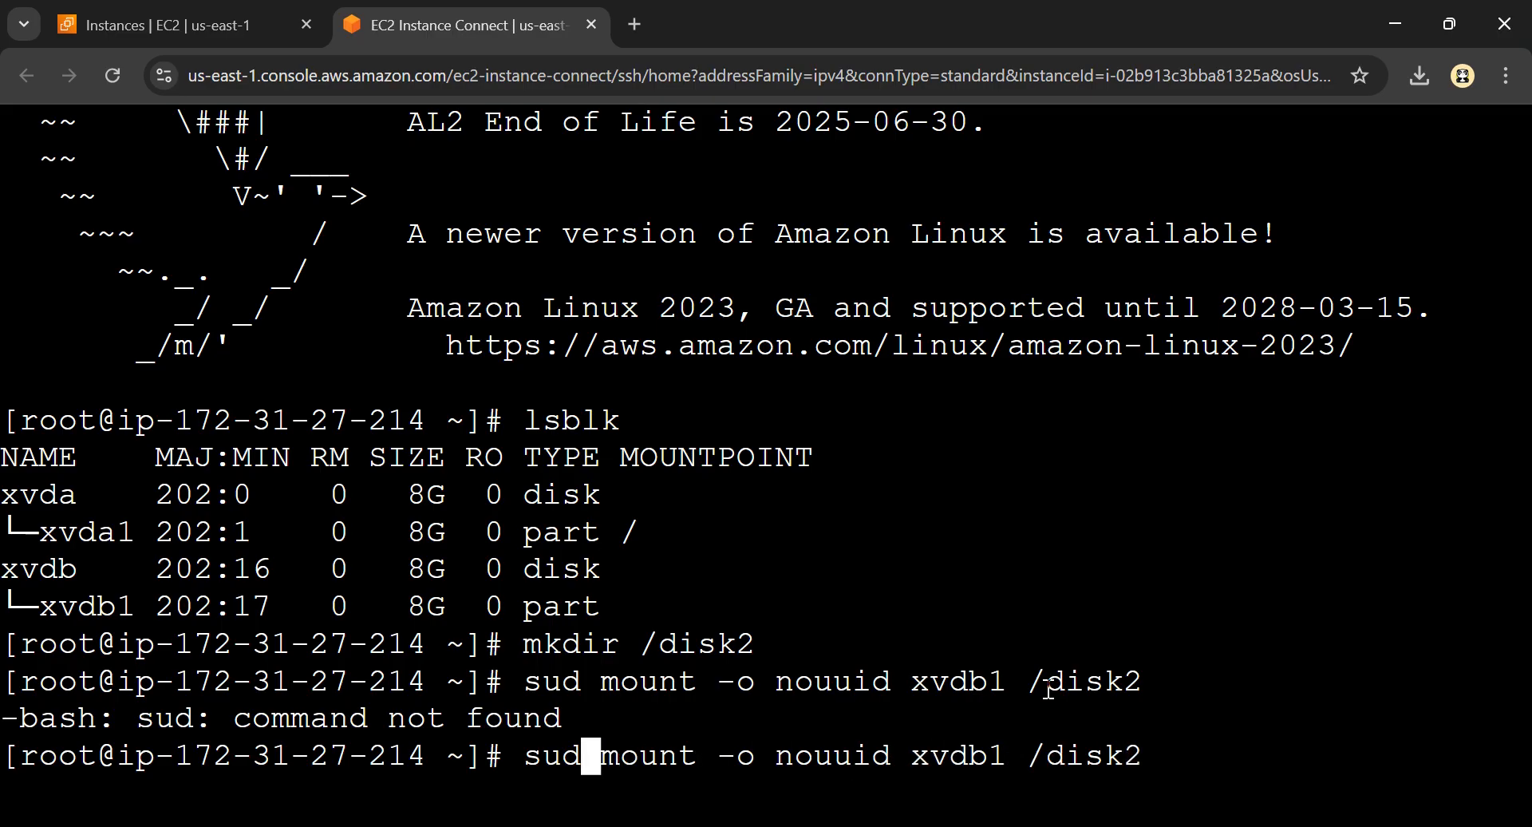
text(o)
key(Return)
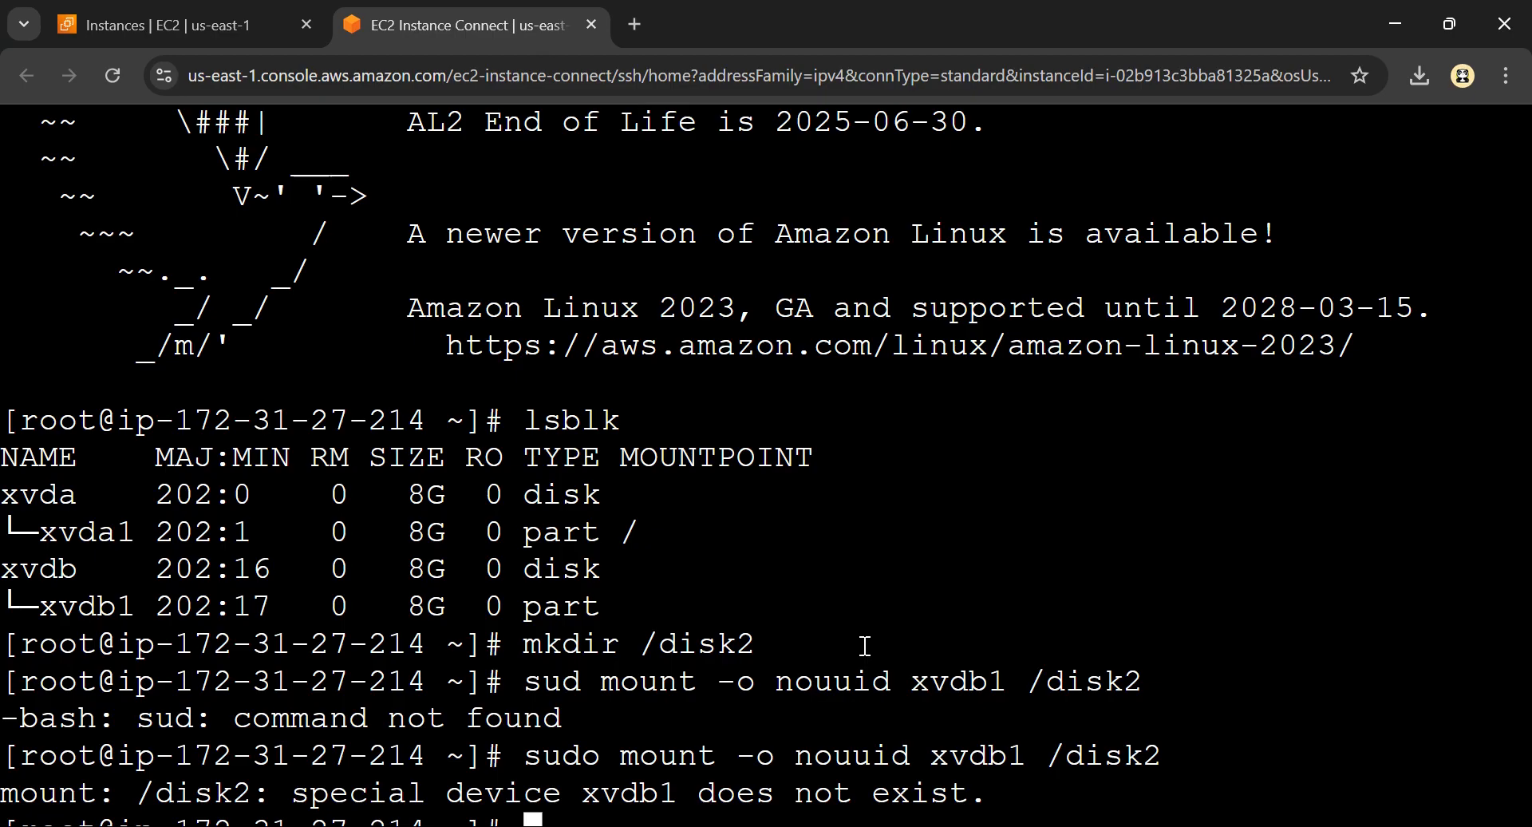
Clear the terminal and list the block devices again with lsblk, enlarging the output for reading
text(clear)
key(Return)
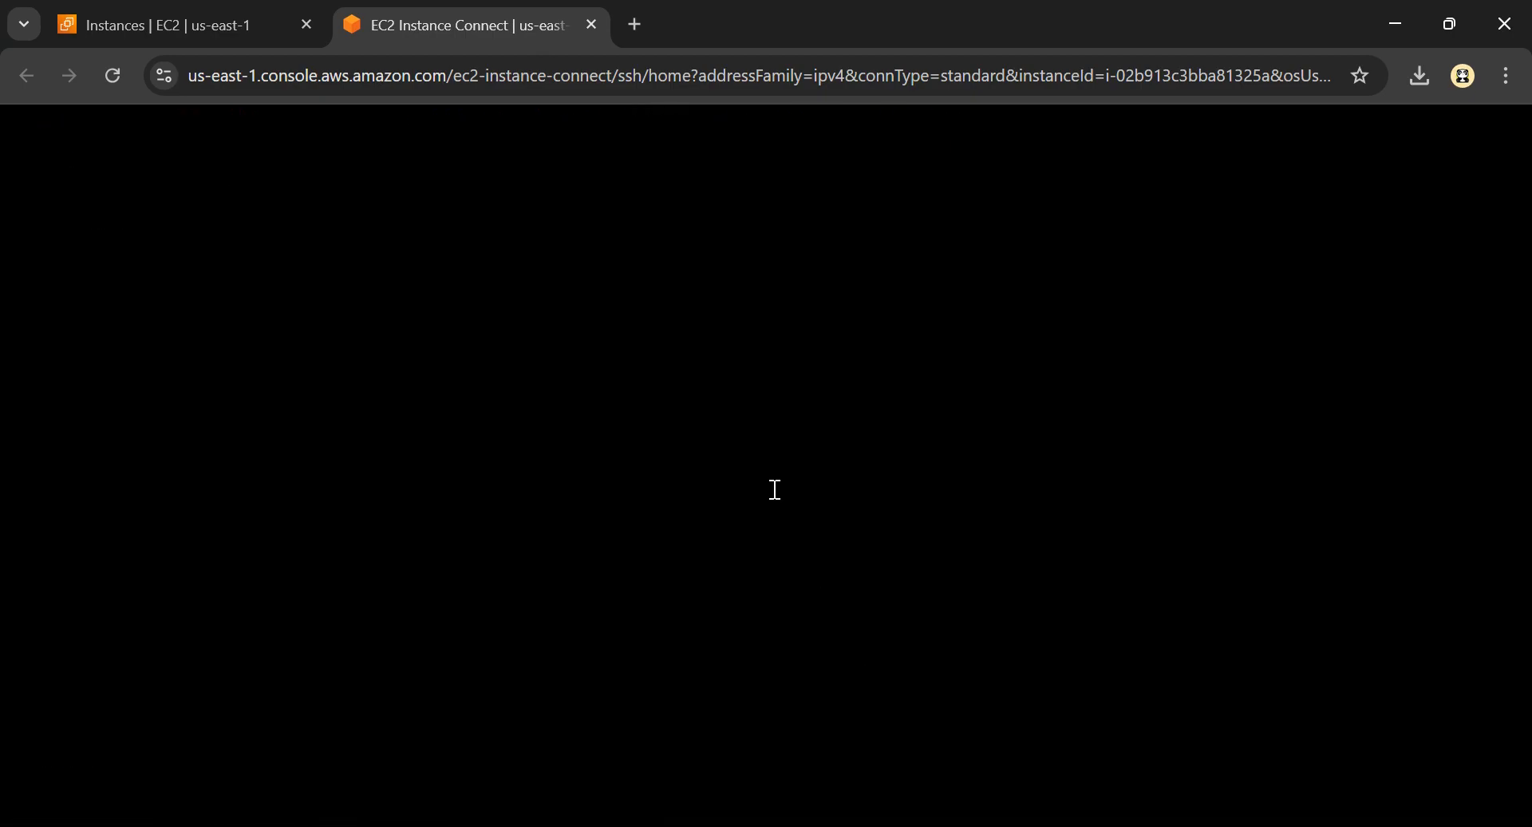
key(ctrl+0)
text(lsblk)
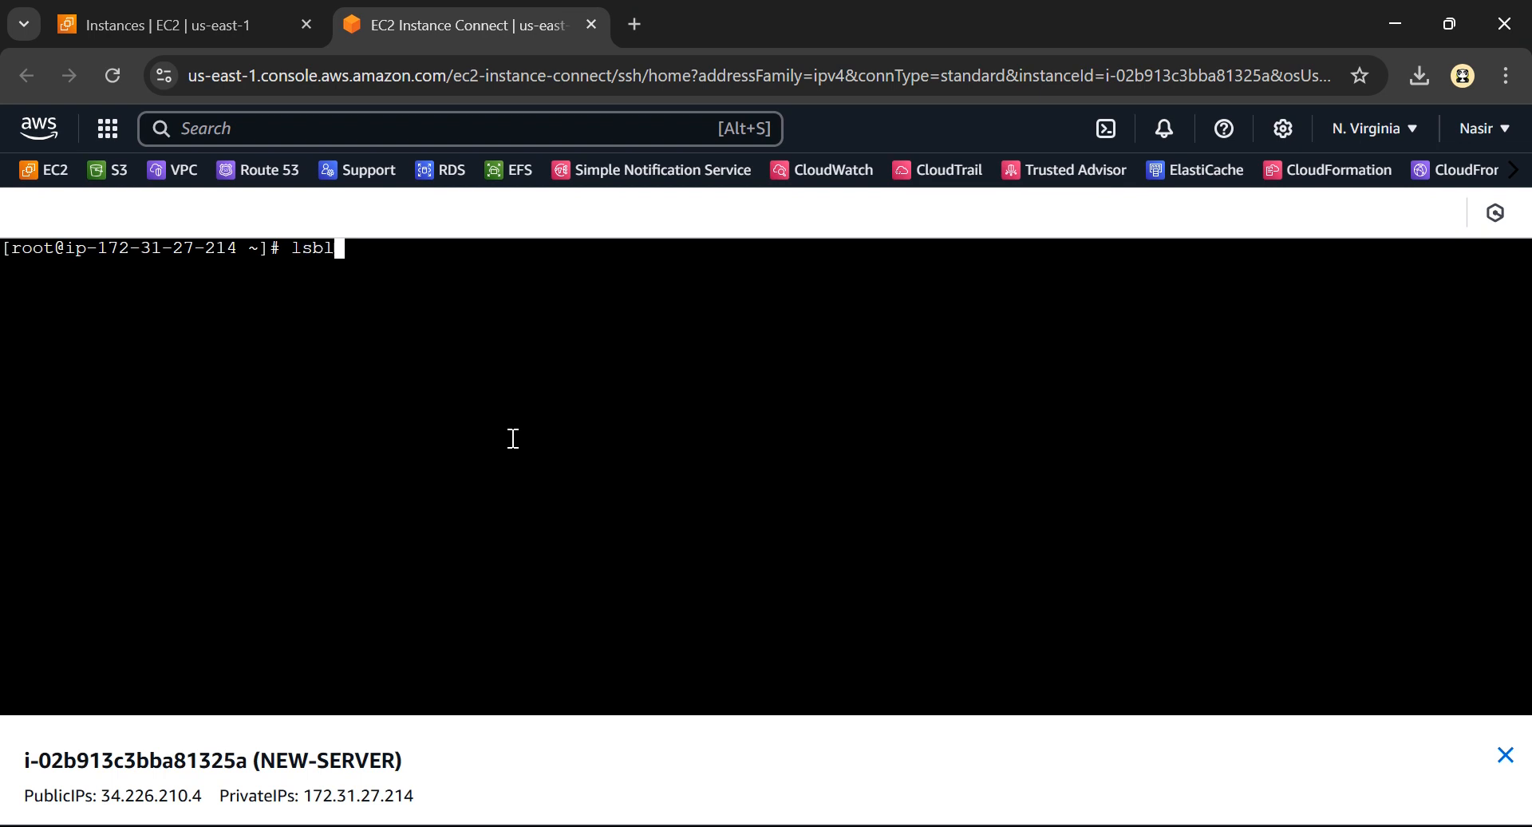
key(Return)
key(ctrl+plus)
key(ctrl+plus)
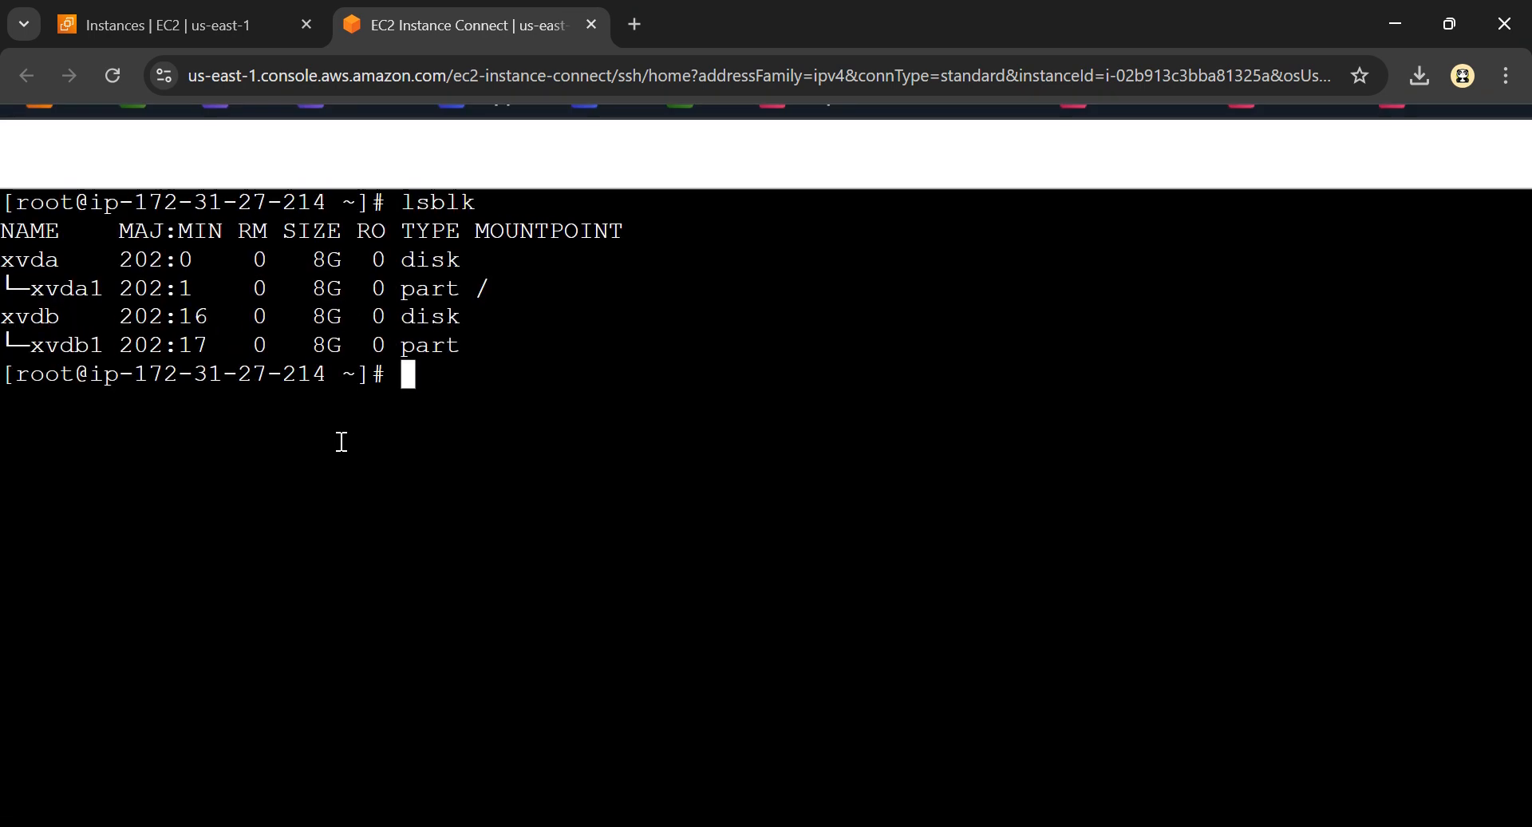
key(ctrl+plus)
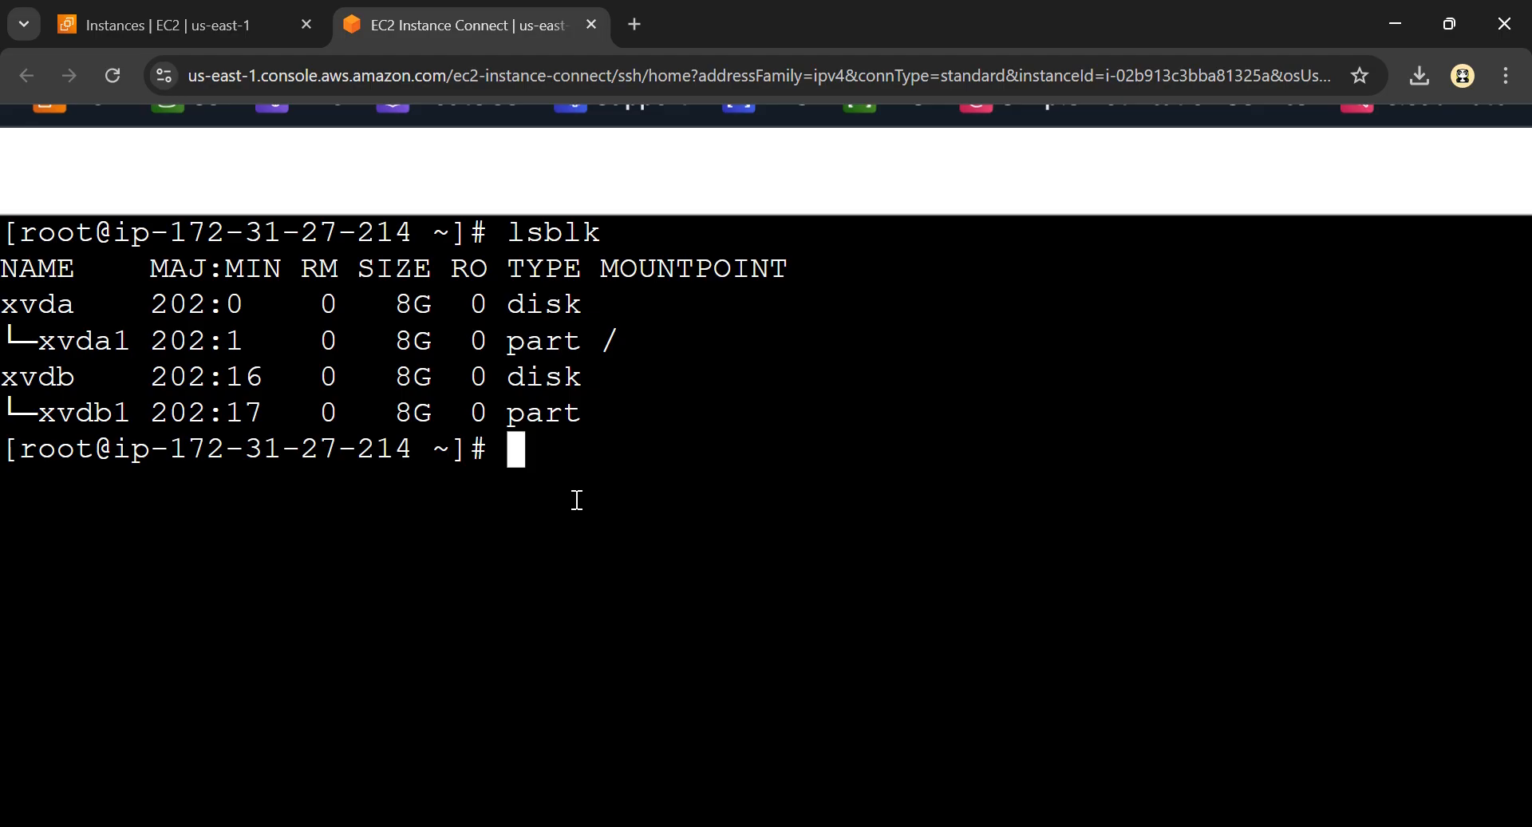
Write the command sudo mount -o /dev/xvdb1 /disk2 at the prompt, using the full device path
text(sudo mo)
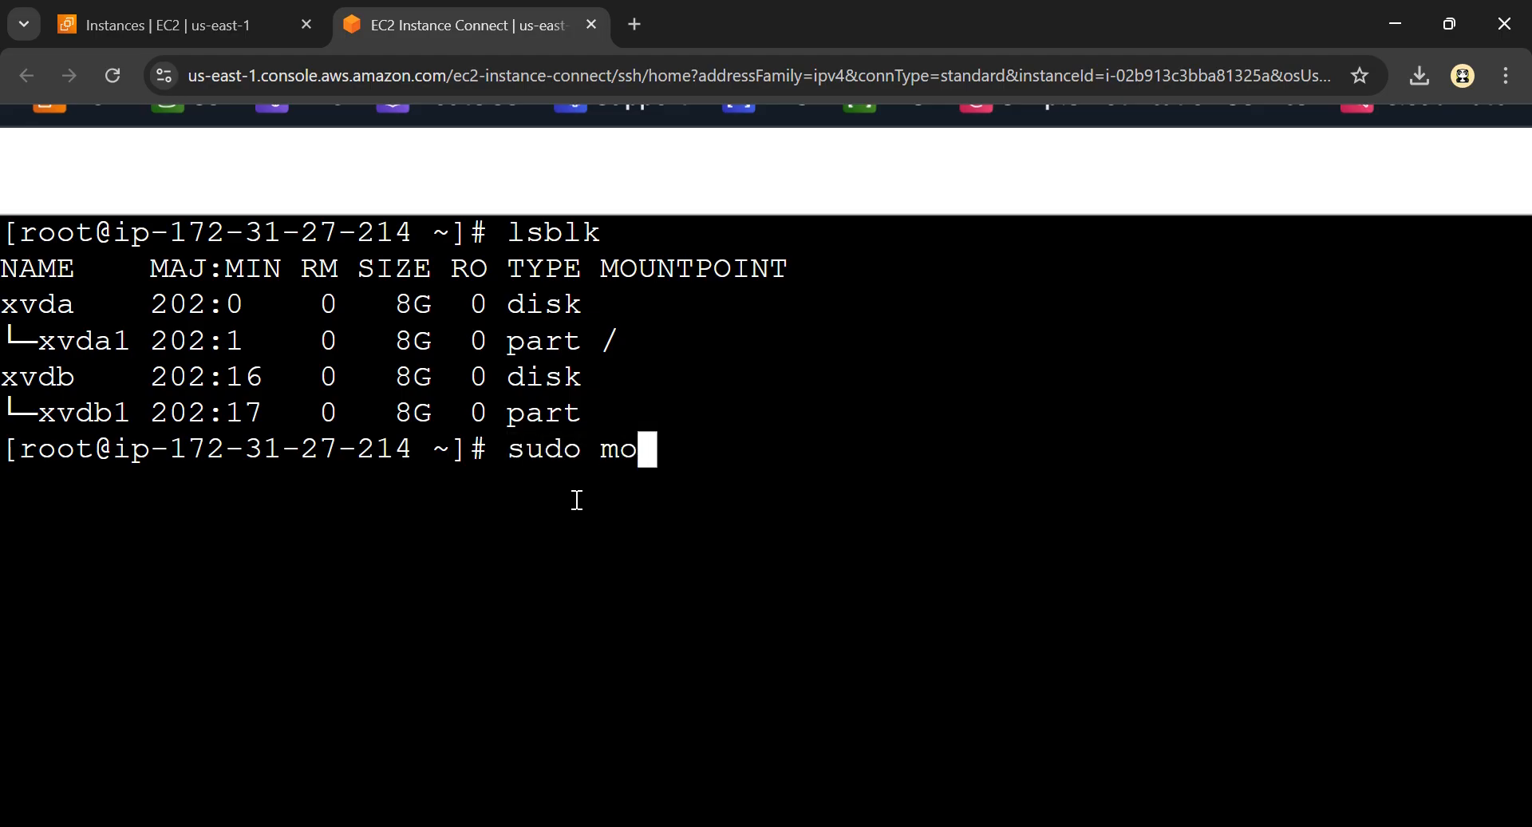
text(unt -o)
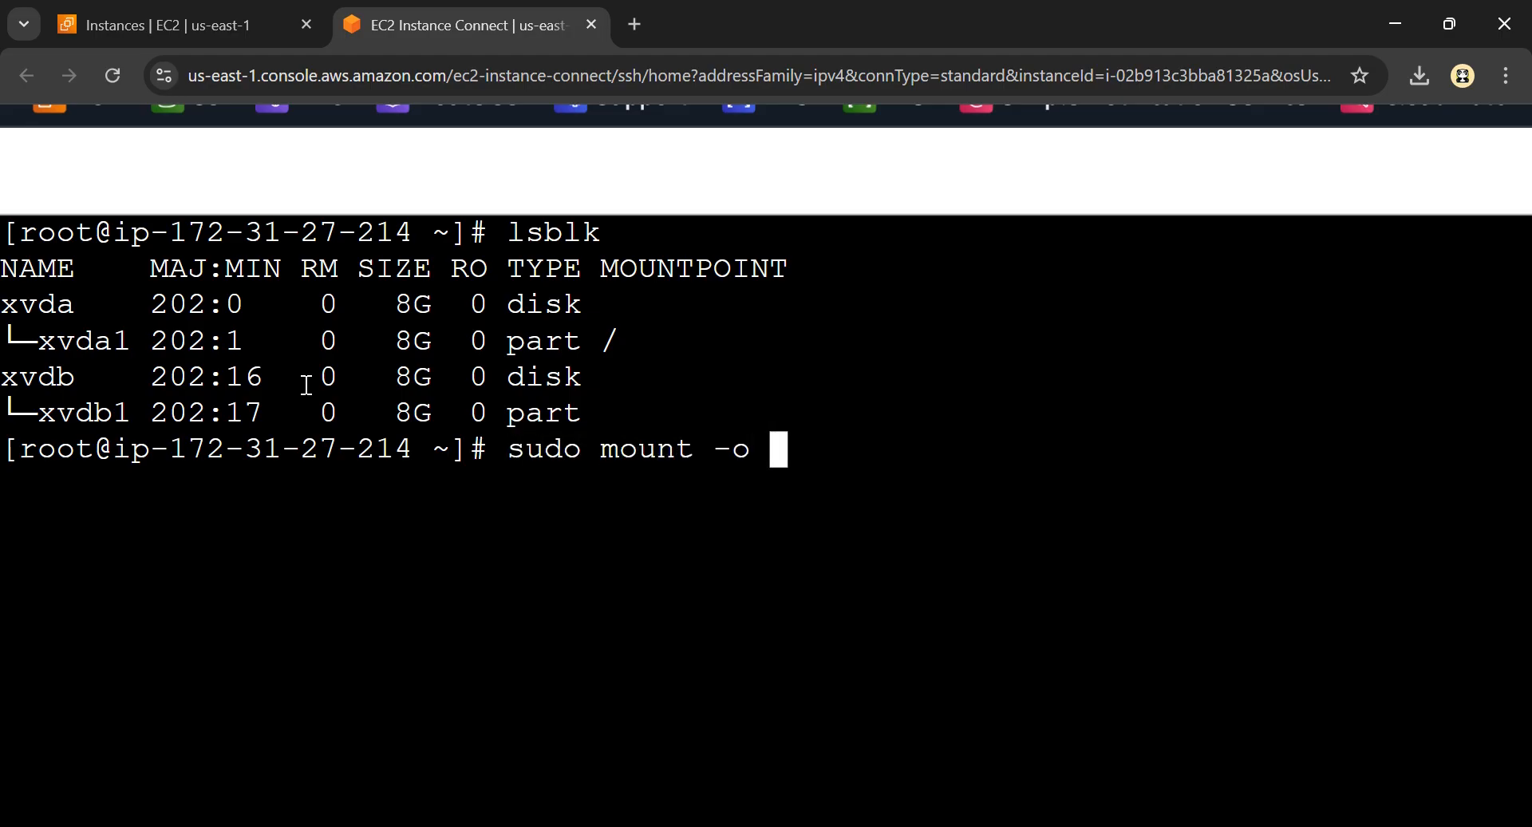
drag(38, 415, 128, 415)
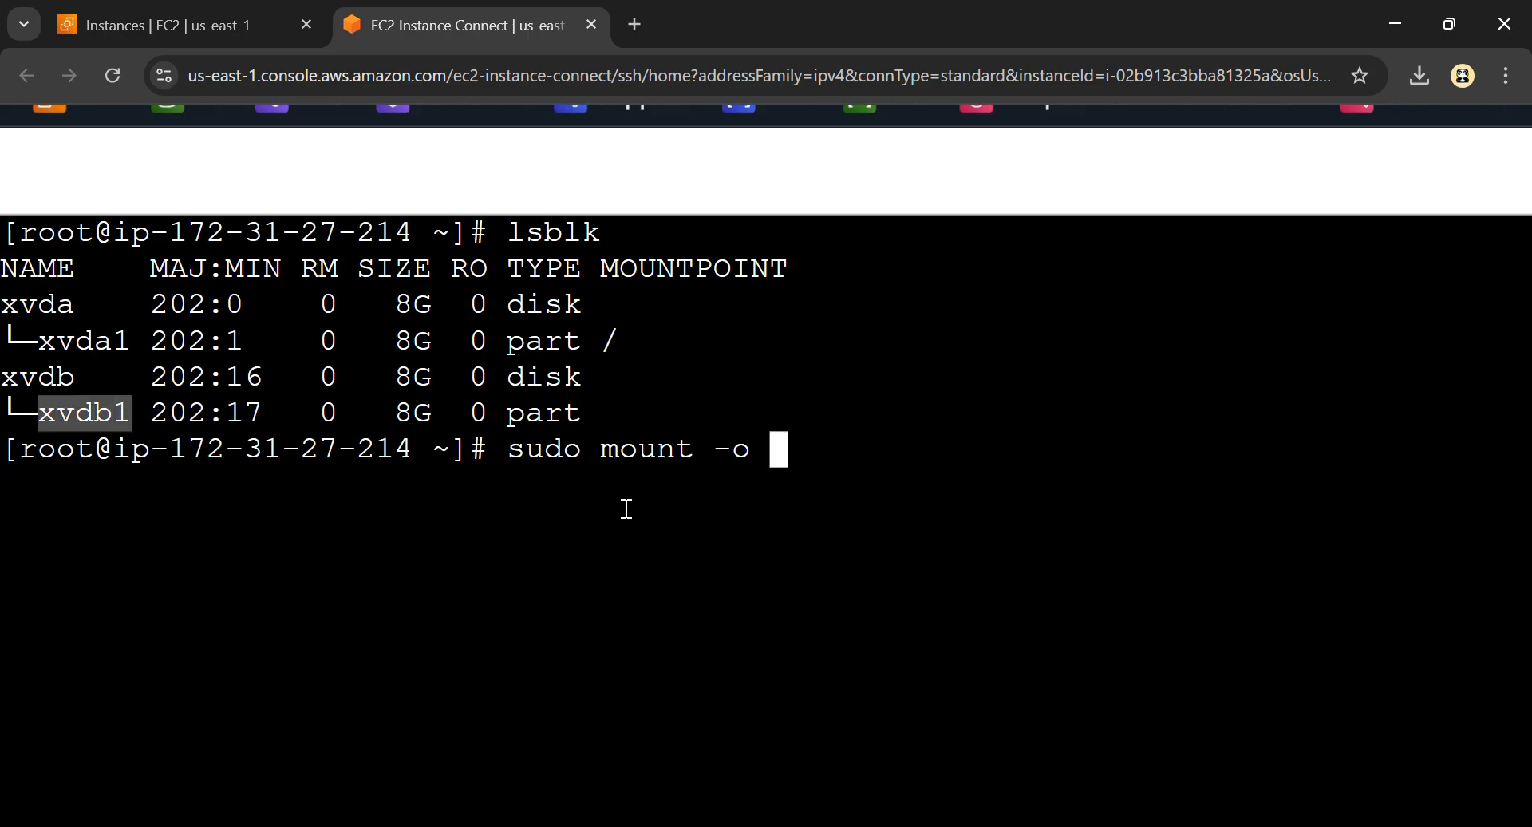
text(/dev)
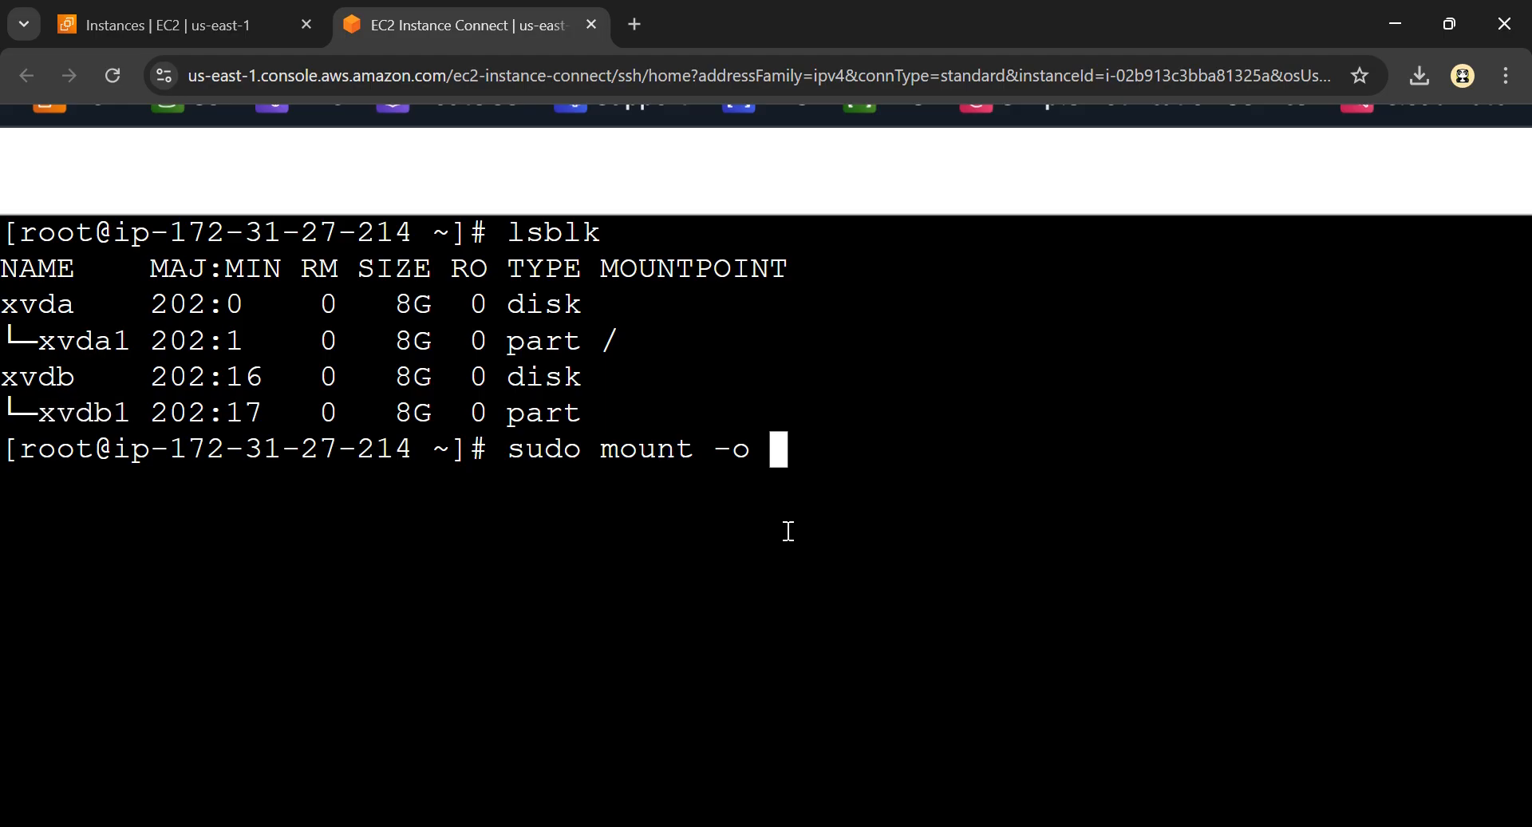
text(/)
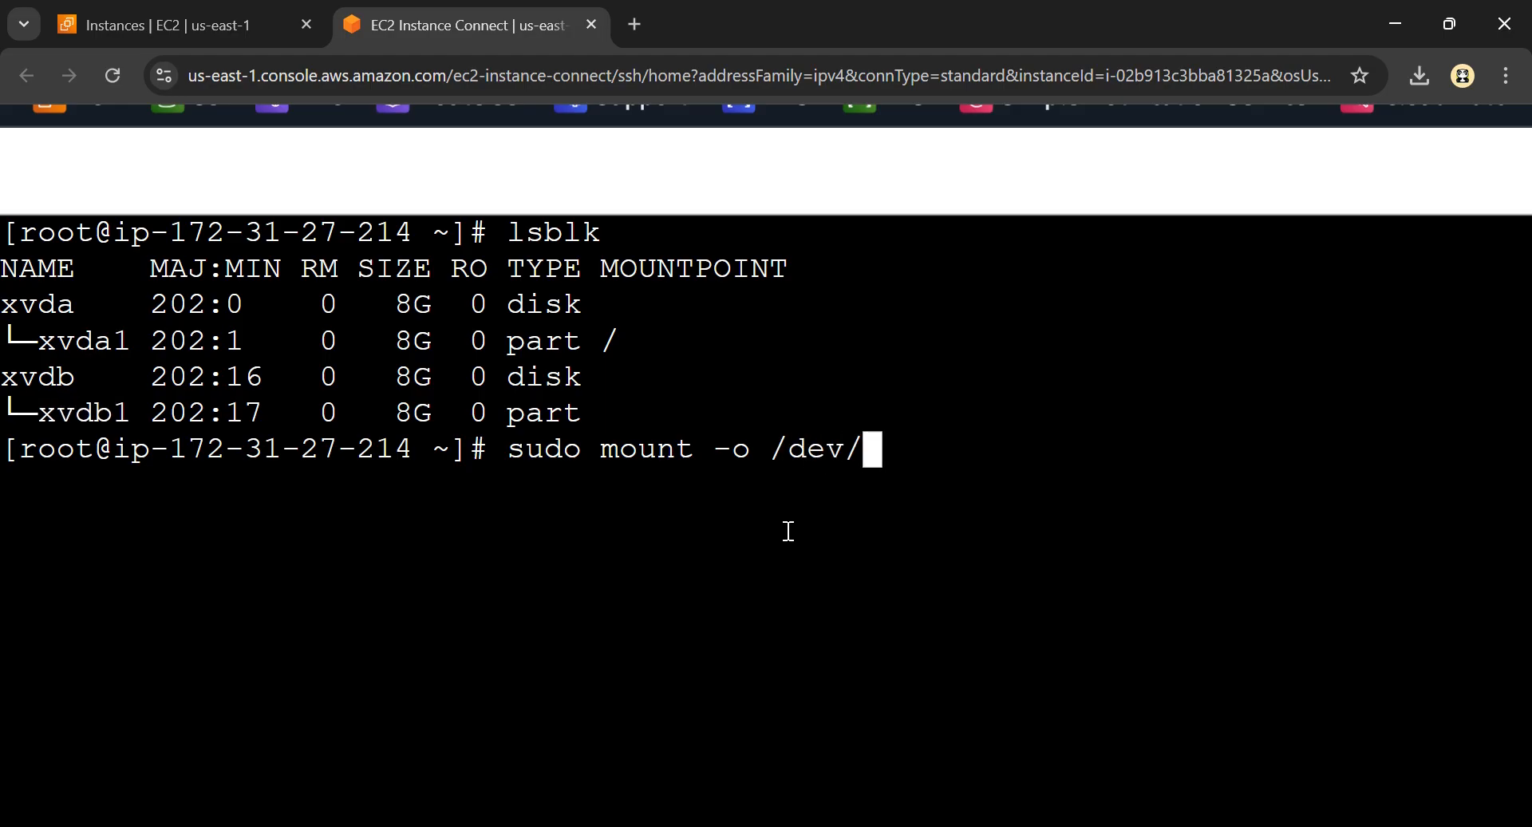
text(s)
text(vdb1)
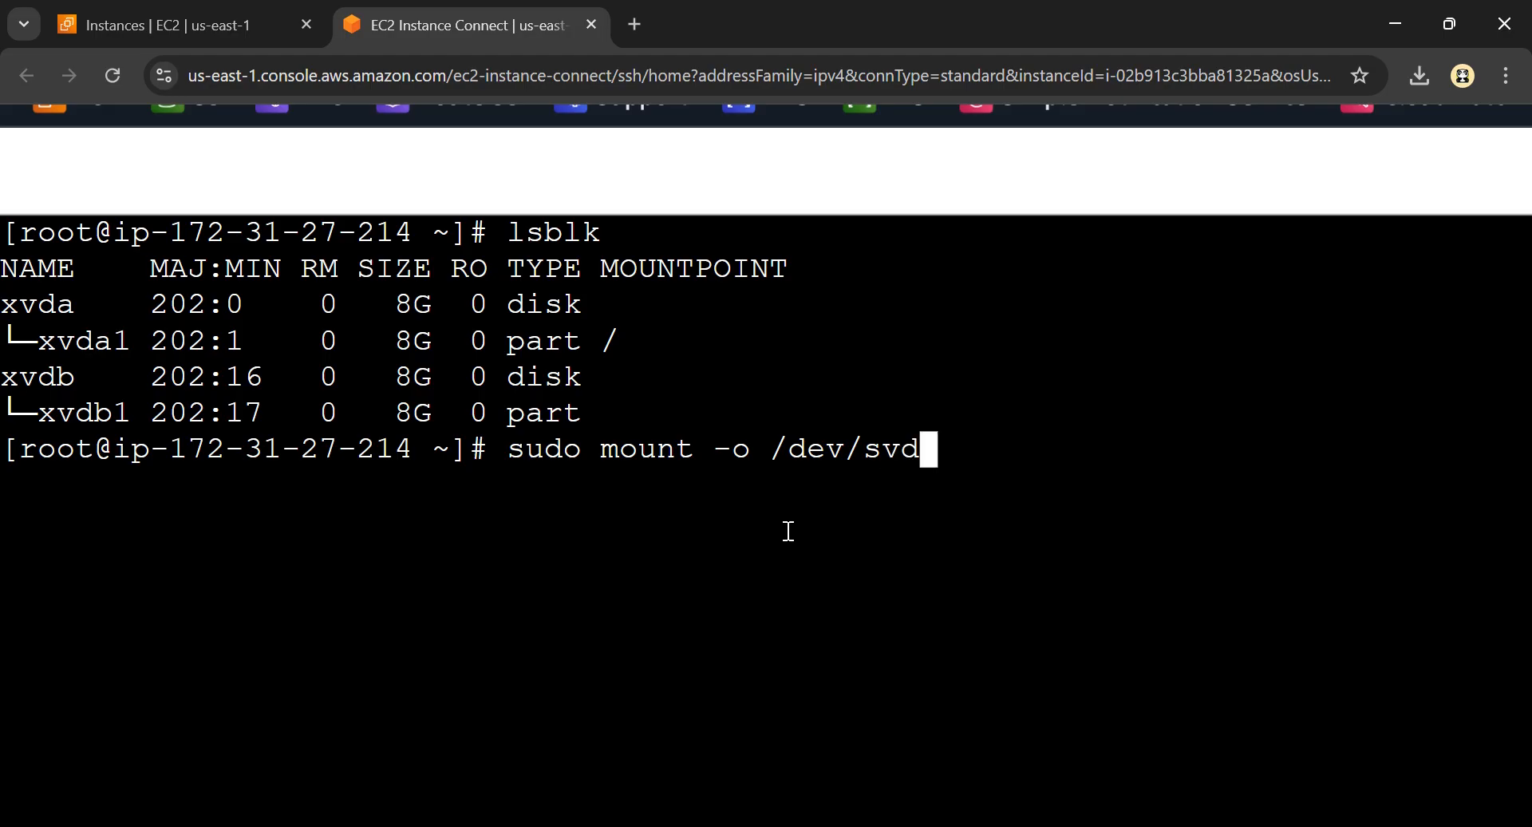
key(BackSpace)
key(BackSpace)
key(BackSpace)
key(BackSpace)
key(BackSpace)
text(xvdb1 )
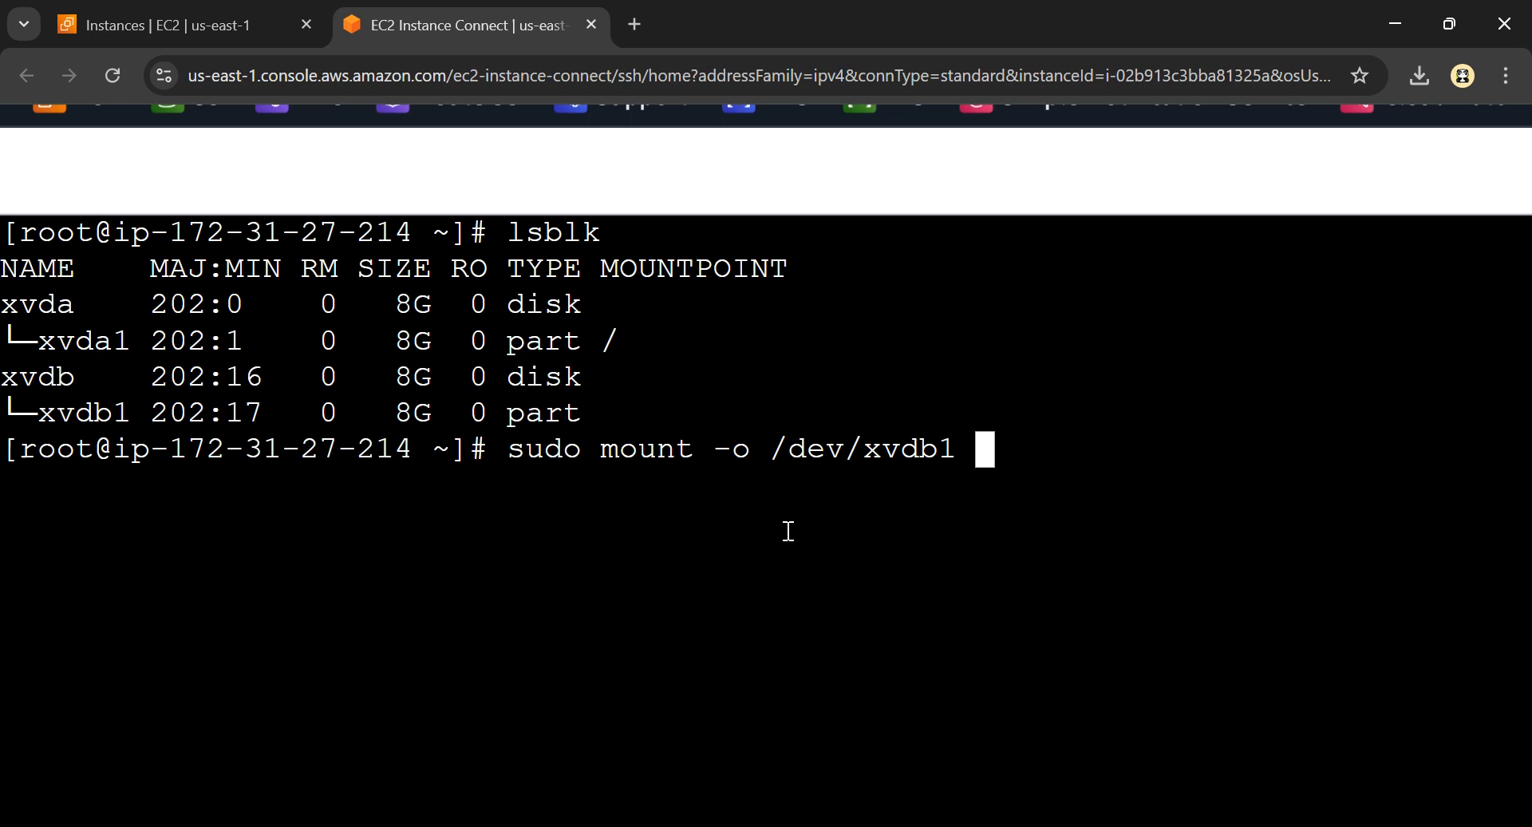
text(/disk2)
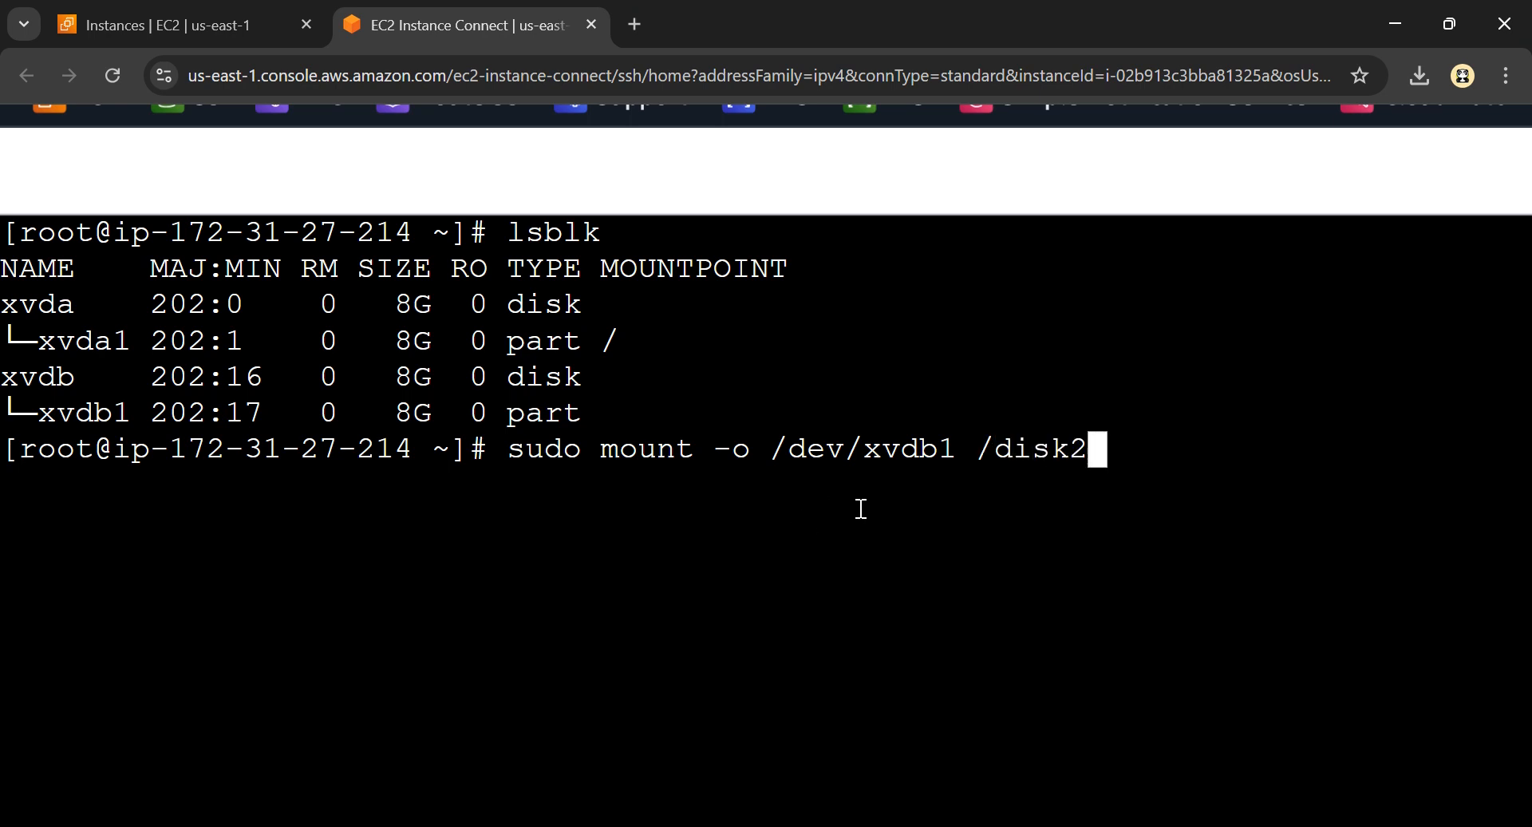
Insert nouuid after -o in the mount command and run it to mount /dev/xvdb1 on /disk2
key(Left)
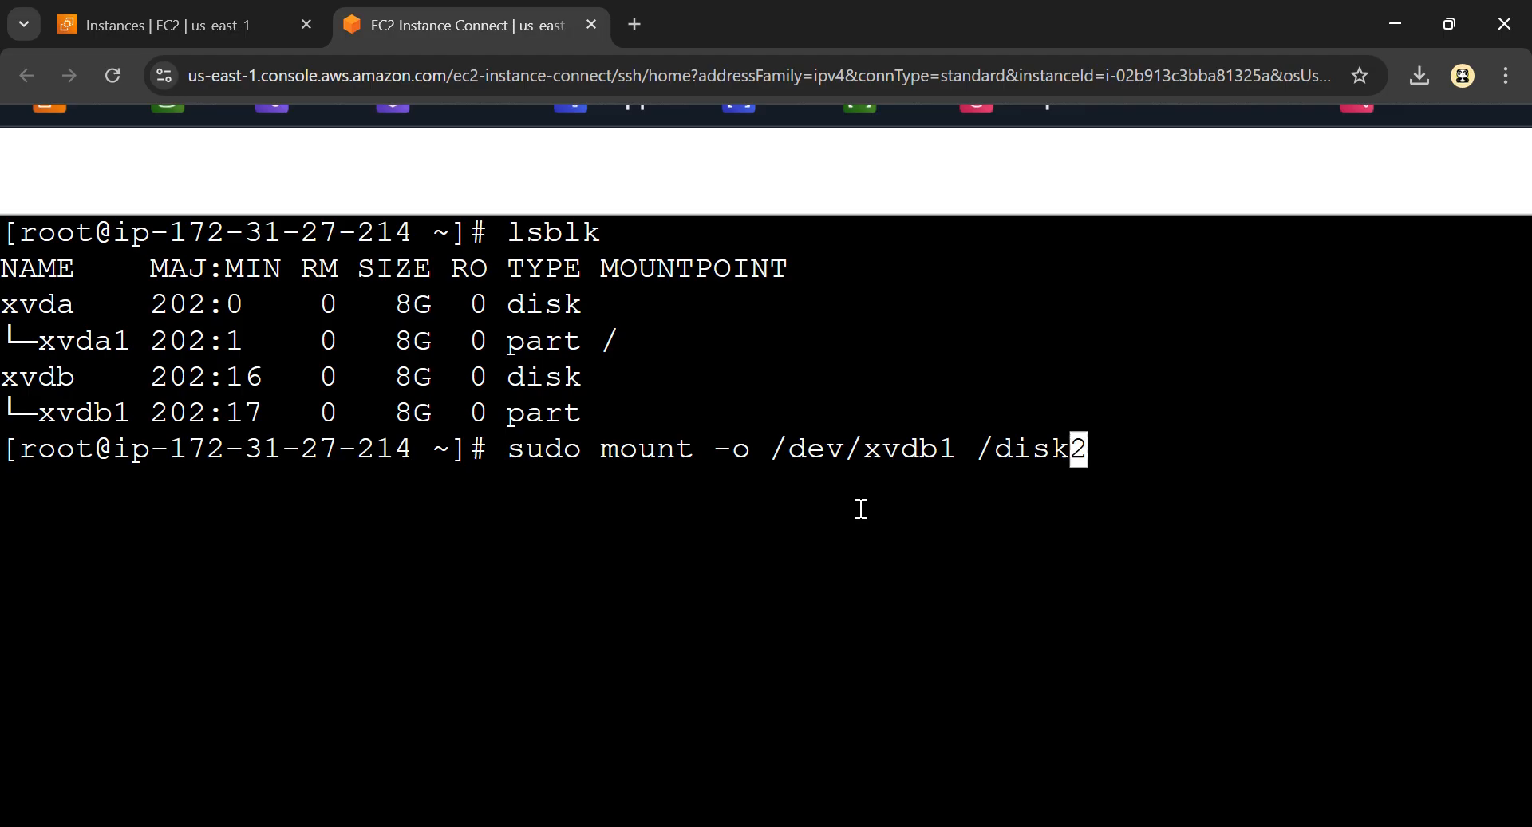
key(Left)
key(Left)
key(Left)
key(Left)
key(Left)
key(Left)
key(Left)
key(Left)
key(Left)
key(Left)
key(Left)
key(Left)
key(Left)
key(Left)
key(Left)
key(Left)
key(Left)
key(Left)
key(Left)
key(Left)
key(Right)
key(Right)
key(Right)
key(Right)
key(Right)
key(Right)
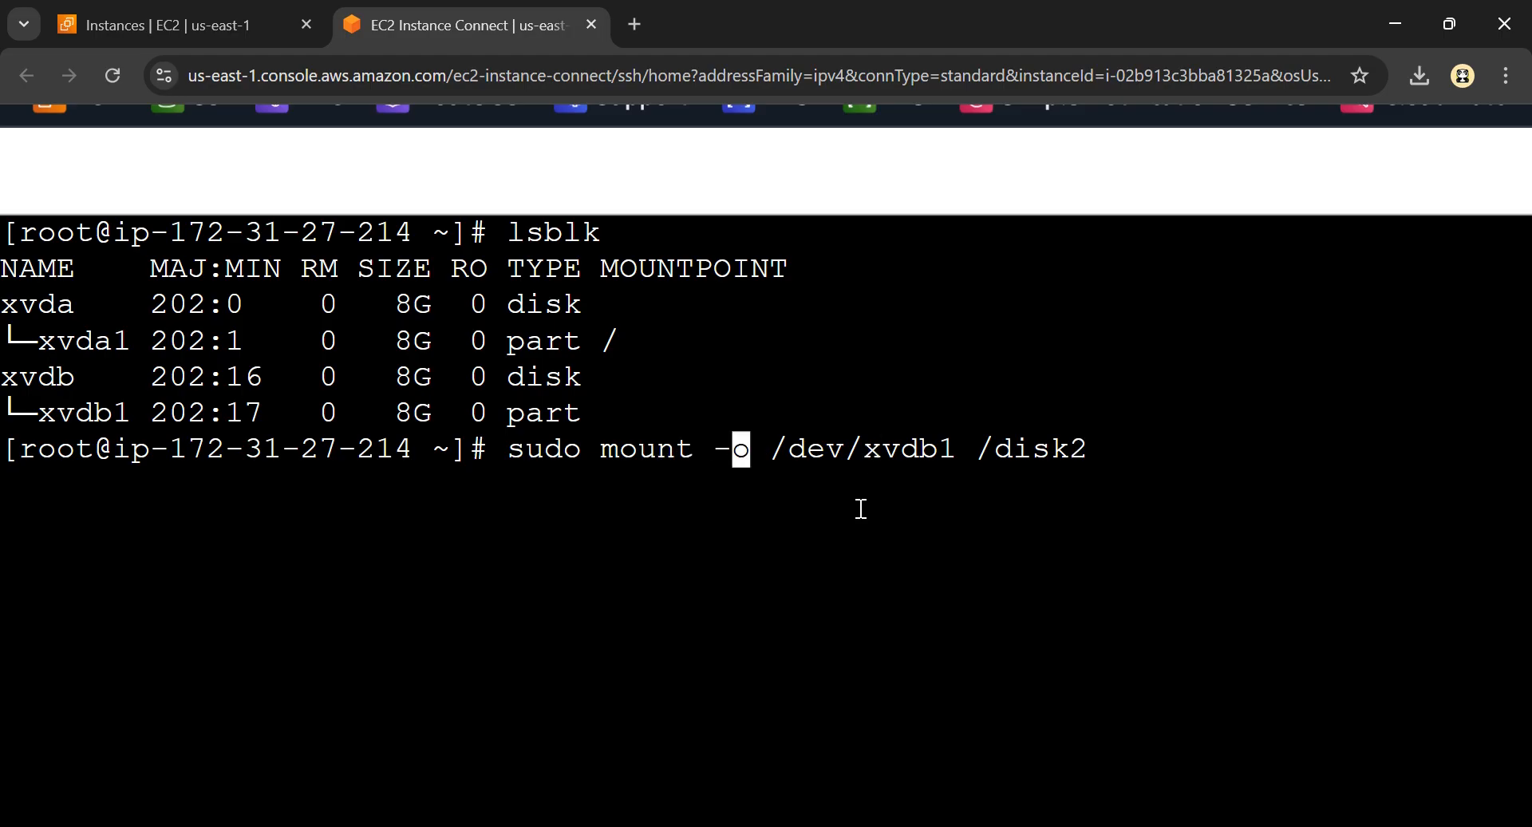
text(nouuid)
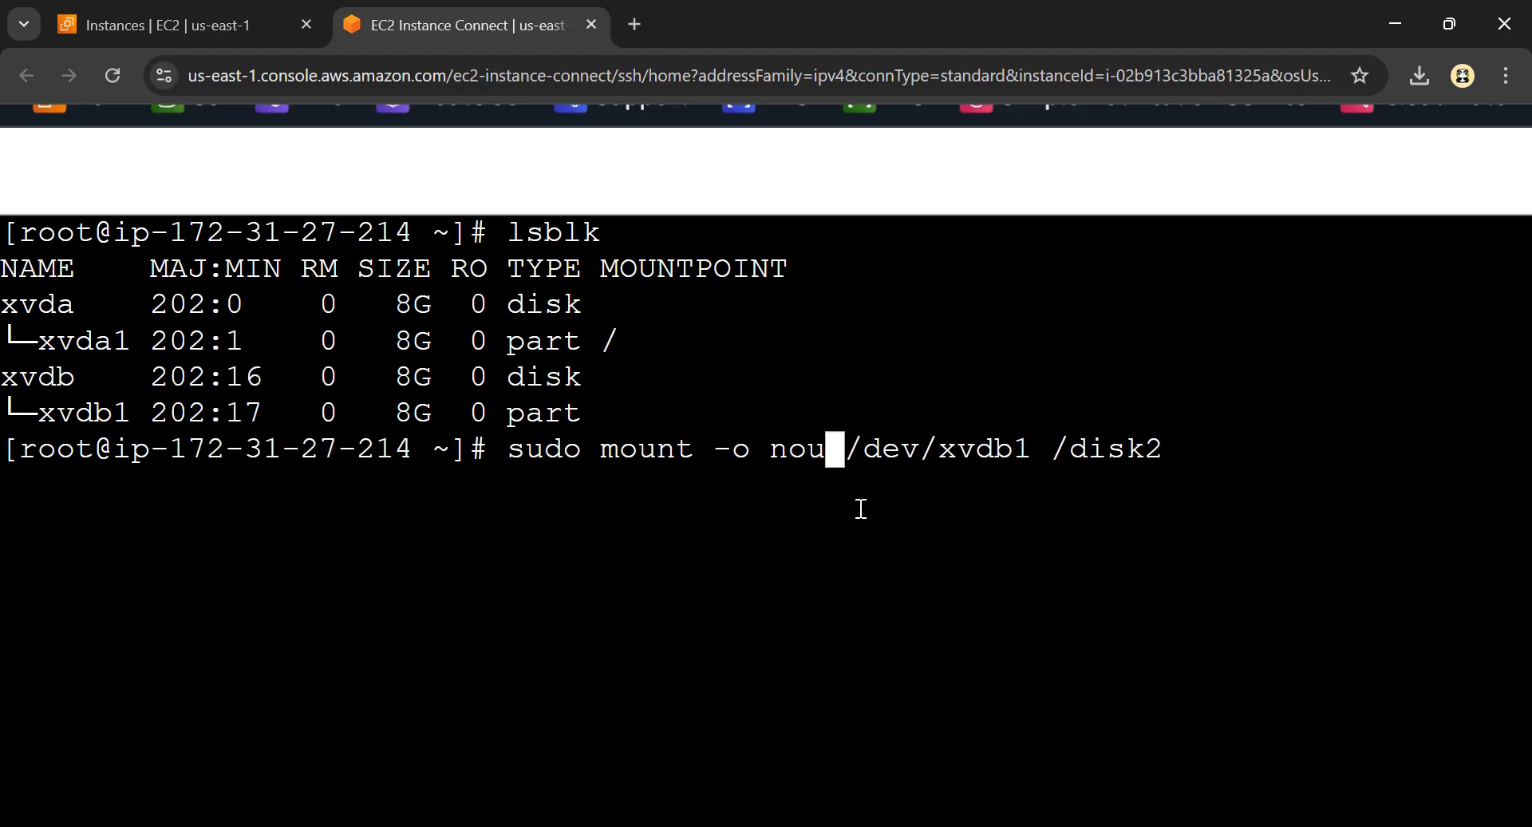
key(Return)
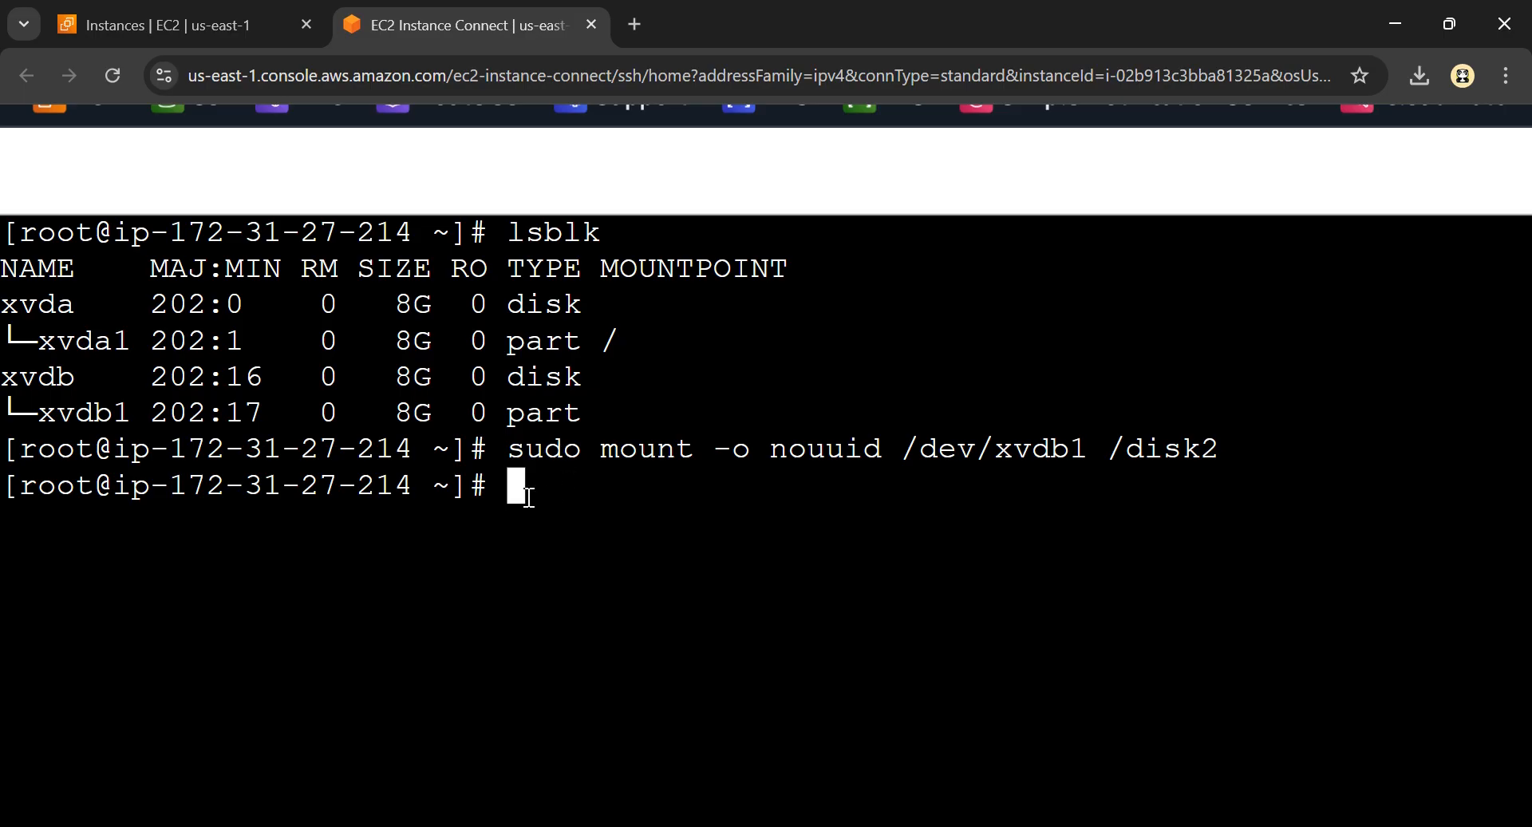
List the block devices again with lsblk and compare the xvdb1 rows from before and after the mount
text(lsblk)
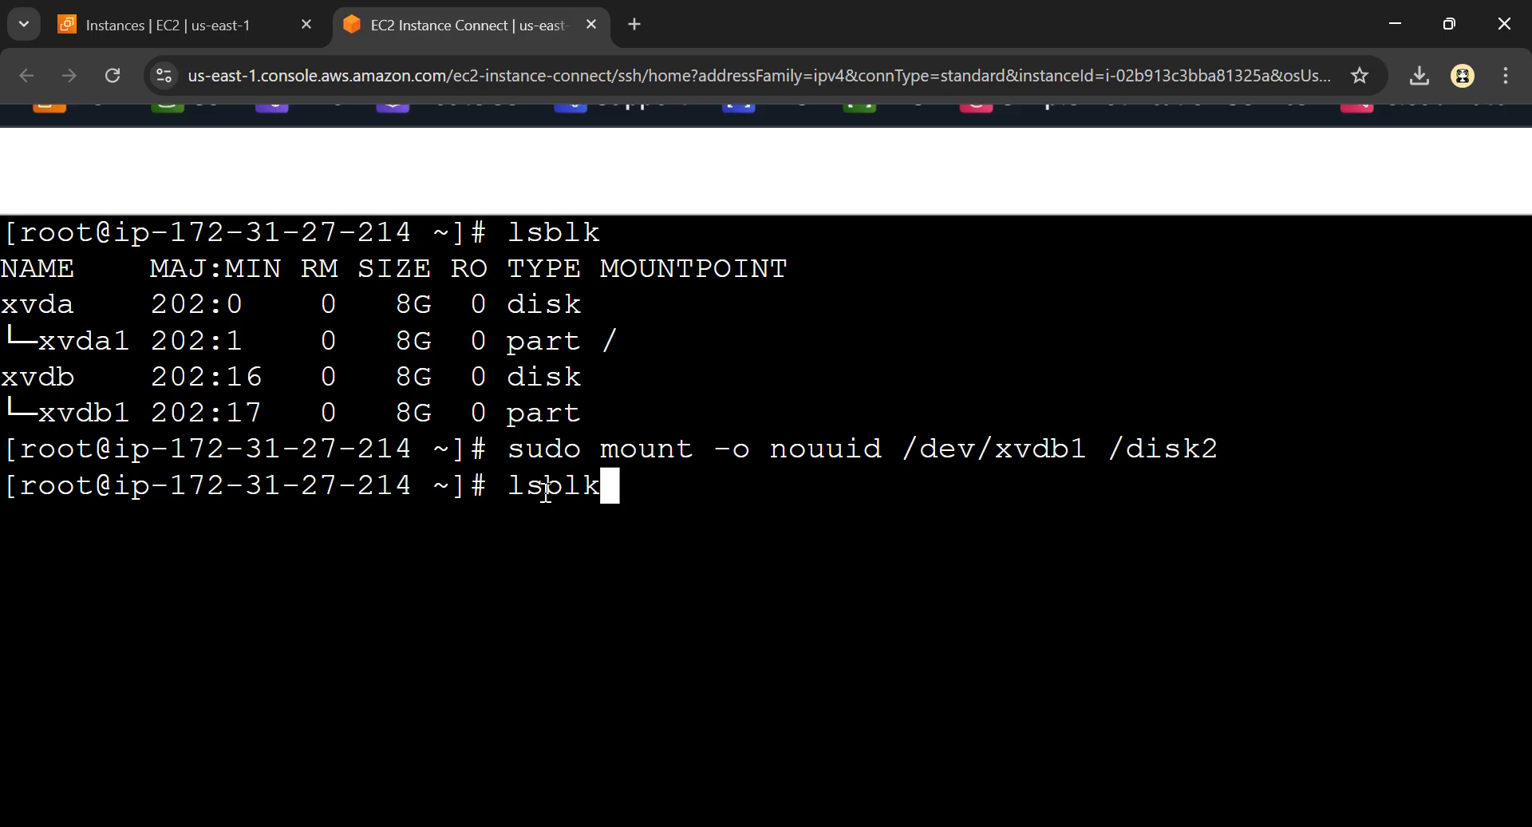
key(Return)
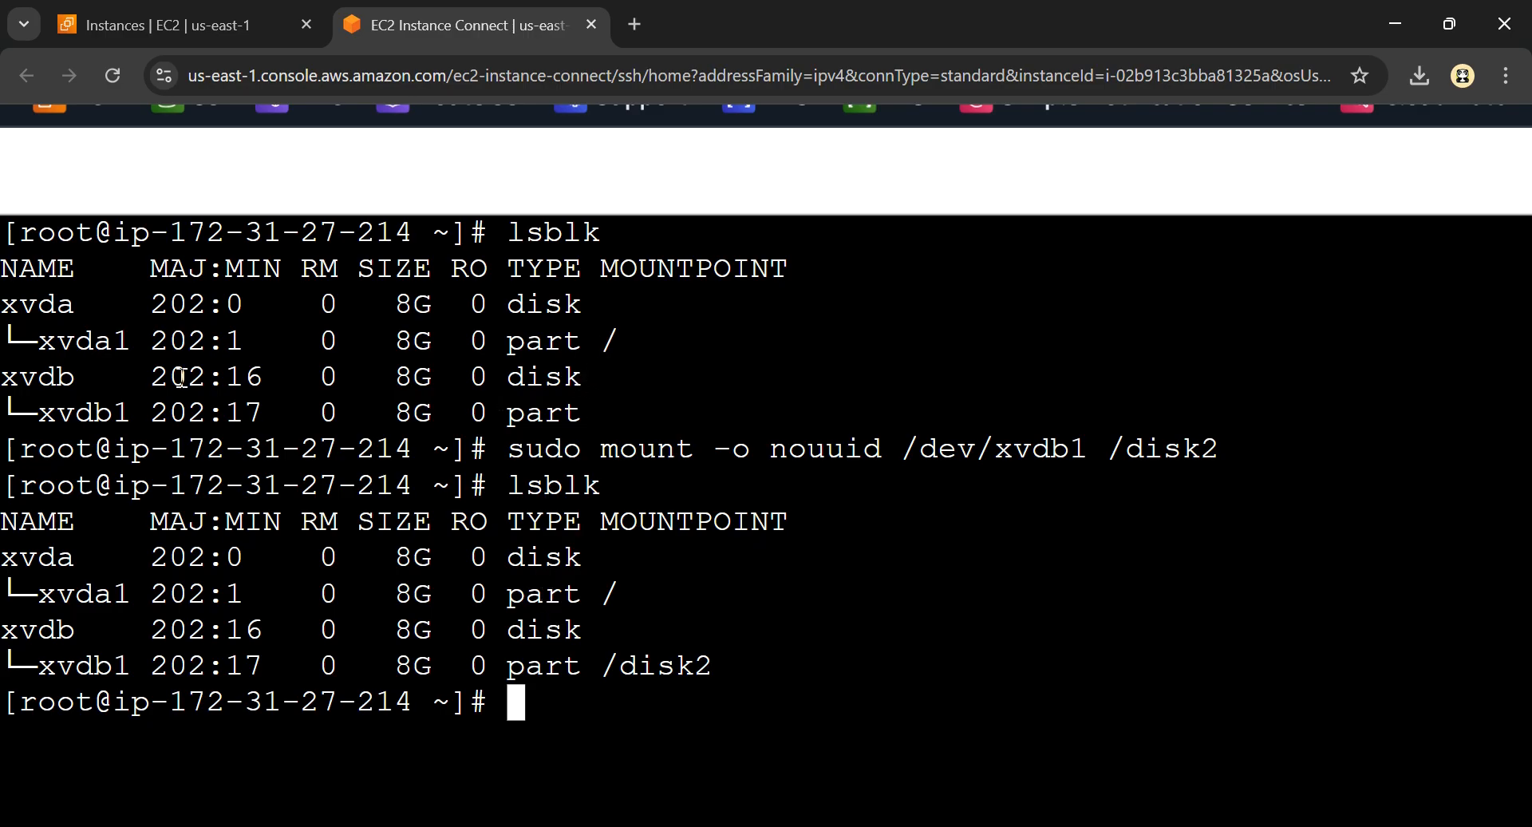
drag(39, 412, 583, 412)
drag(38, 667, 712, 664)
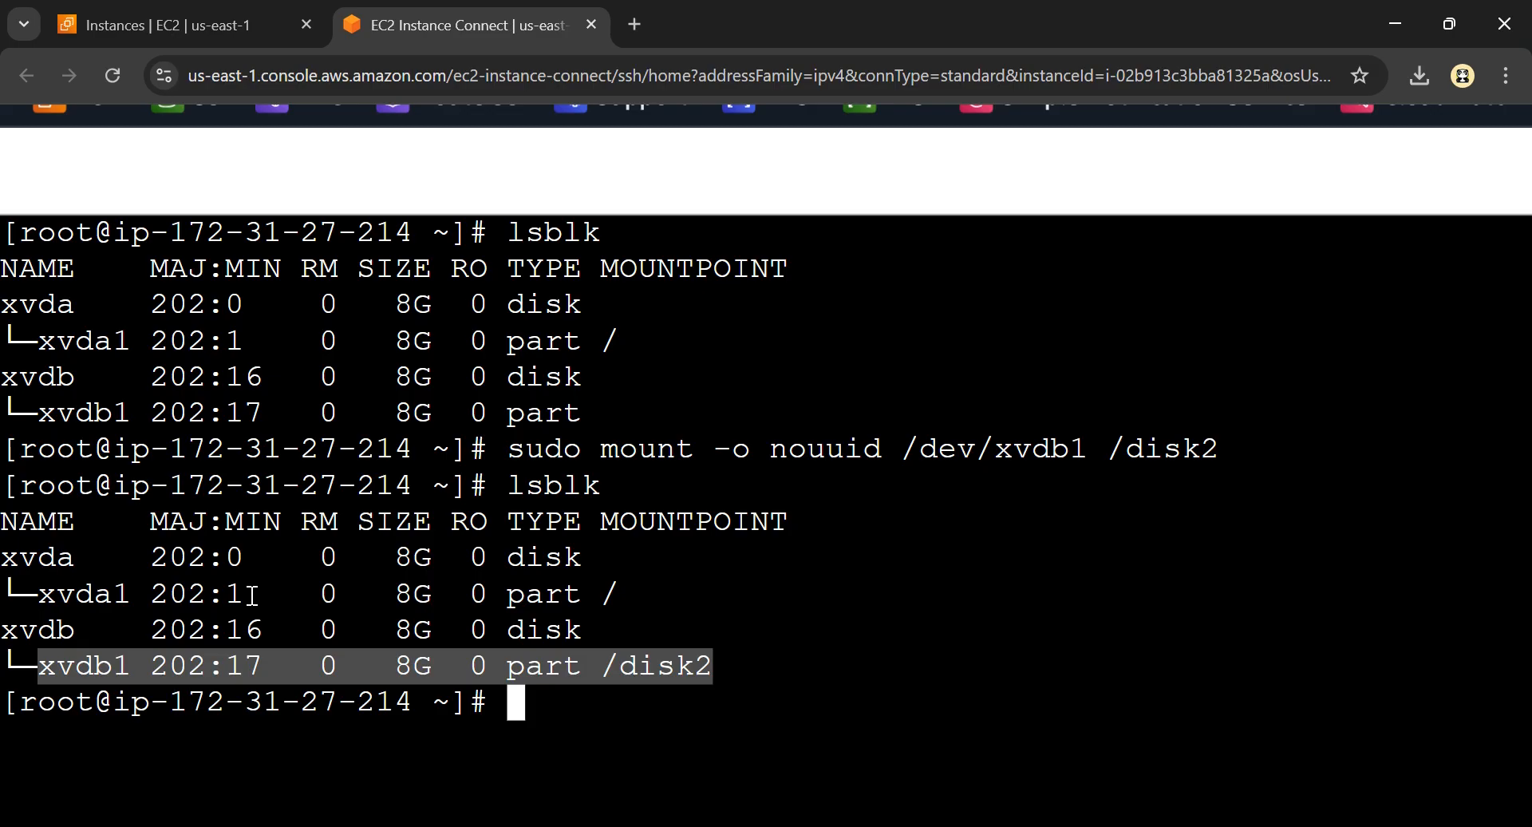
Switch to the Excalidraw diagram and examine the pem key copy from EBS-NEW to EBS-MAIN, including the authorized_keys path and new-key label
key(alt+Tab)
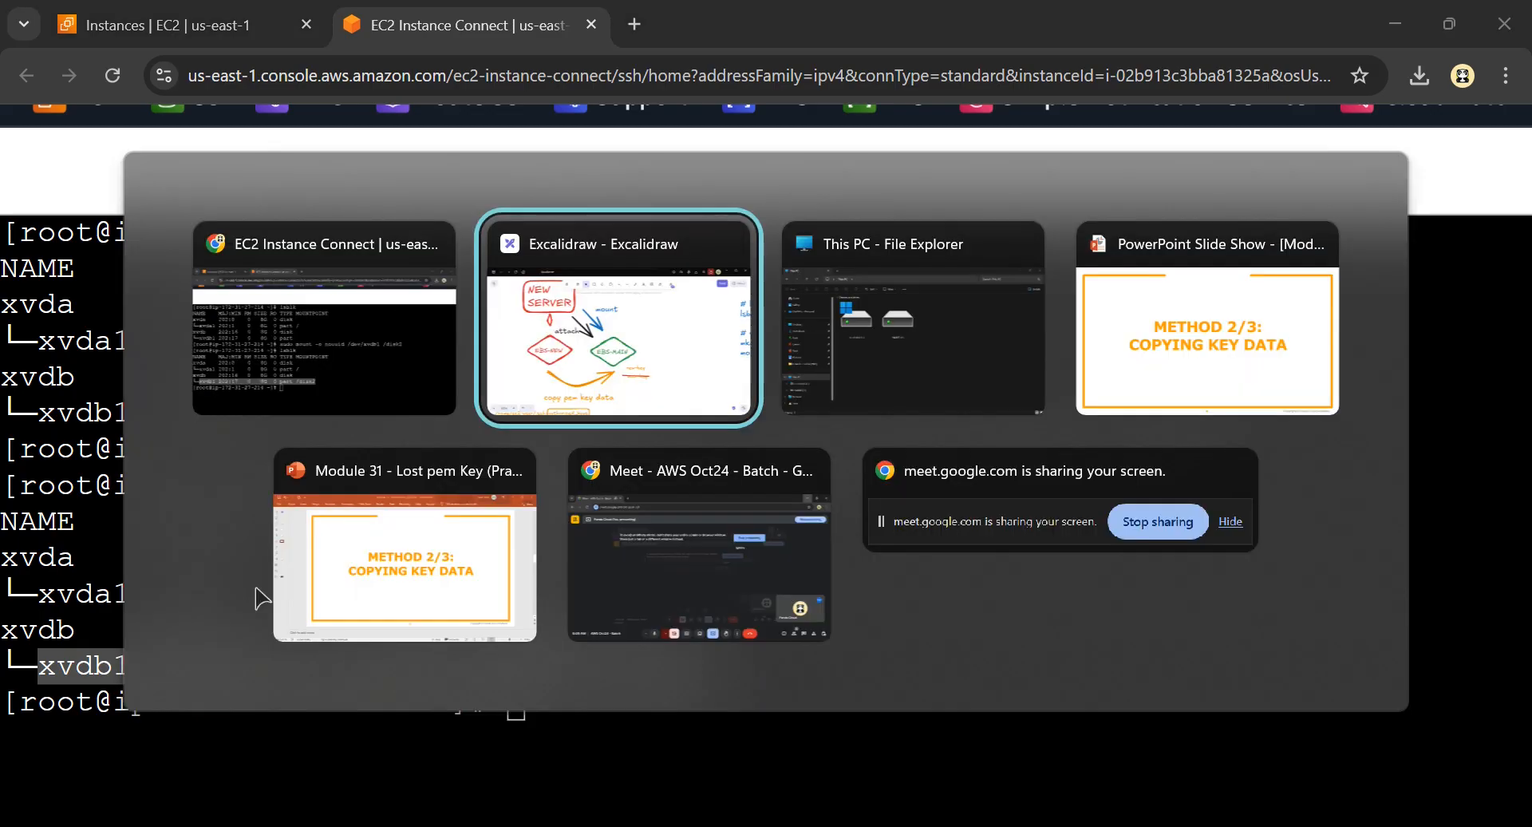
click(702, 480)
scroll(676, 479, up, 1)
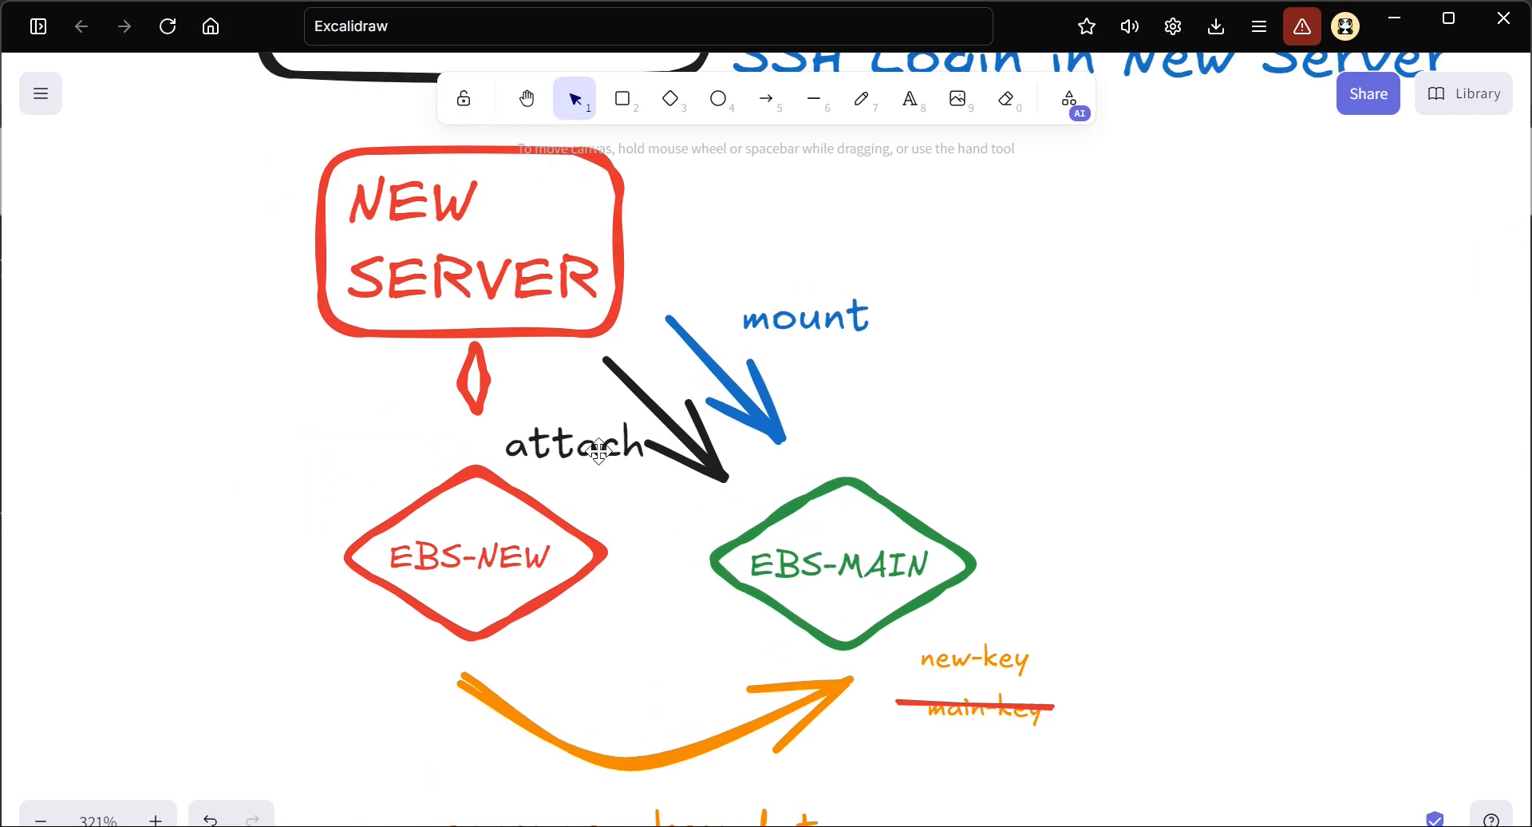
scroll(598, 451, up, 3)
scroll(599, 450, down, 6)
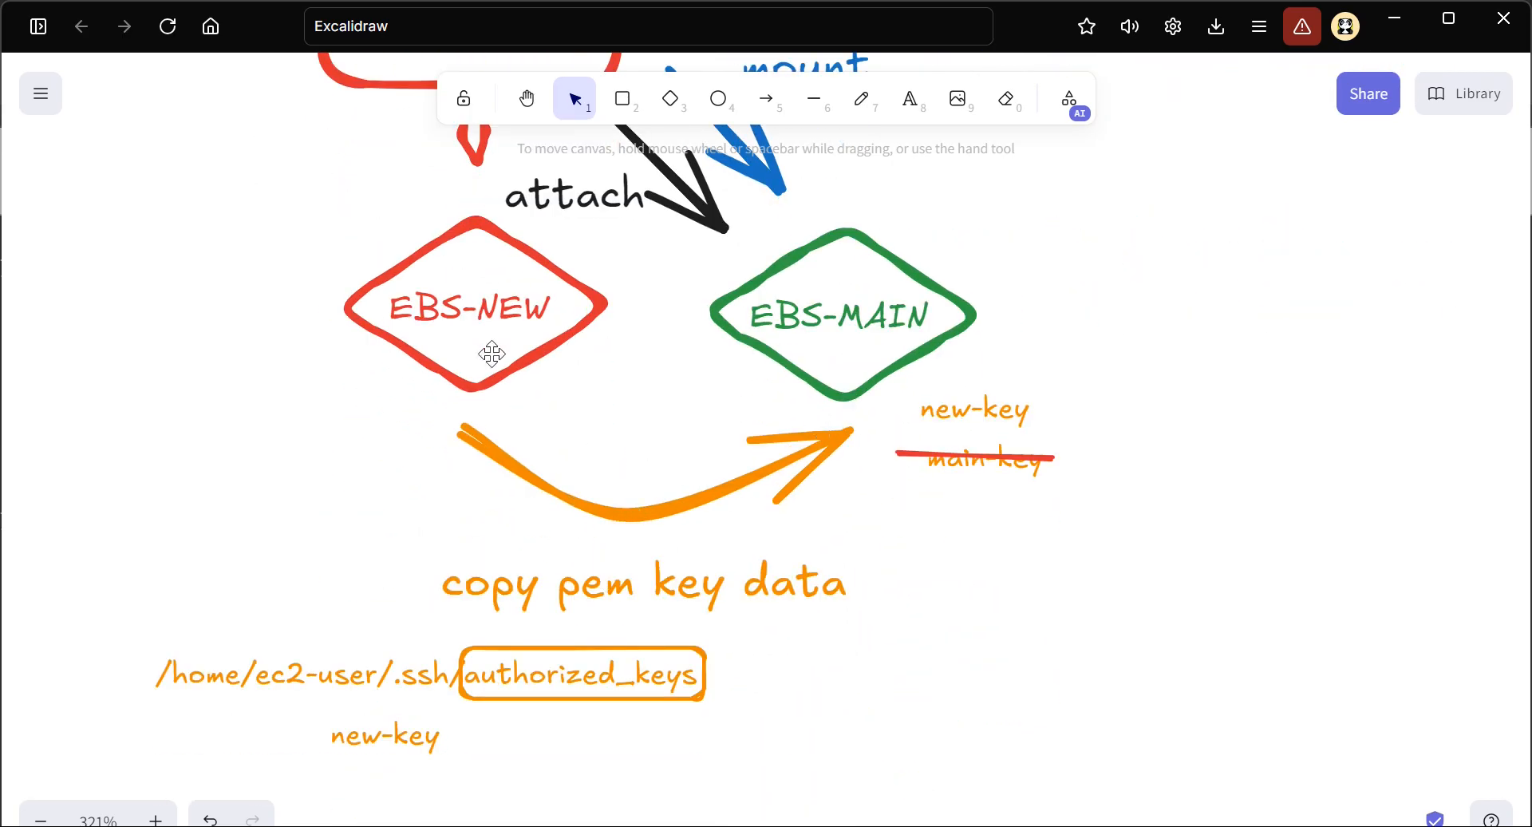
scroll(393, 666, down, 1)
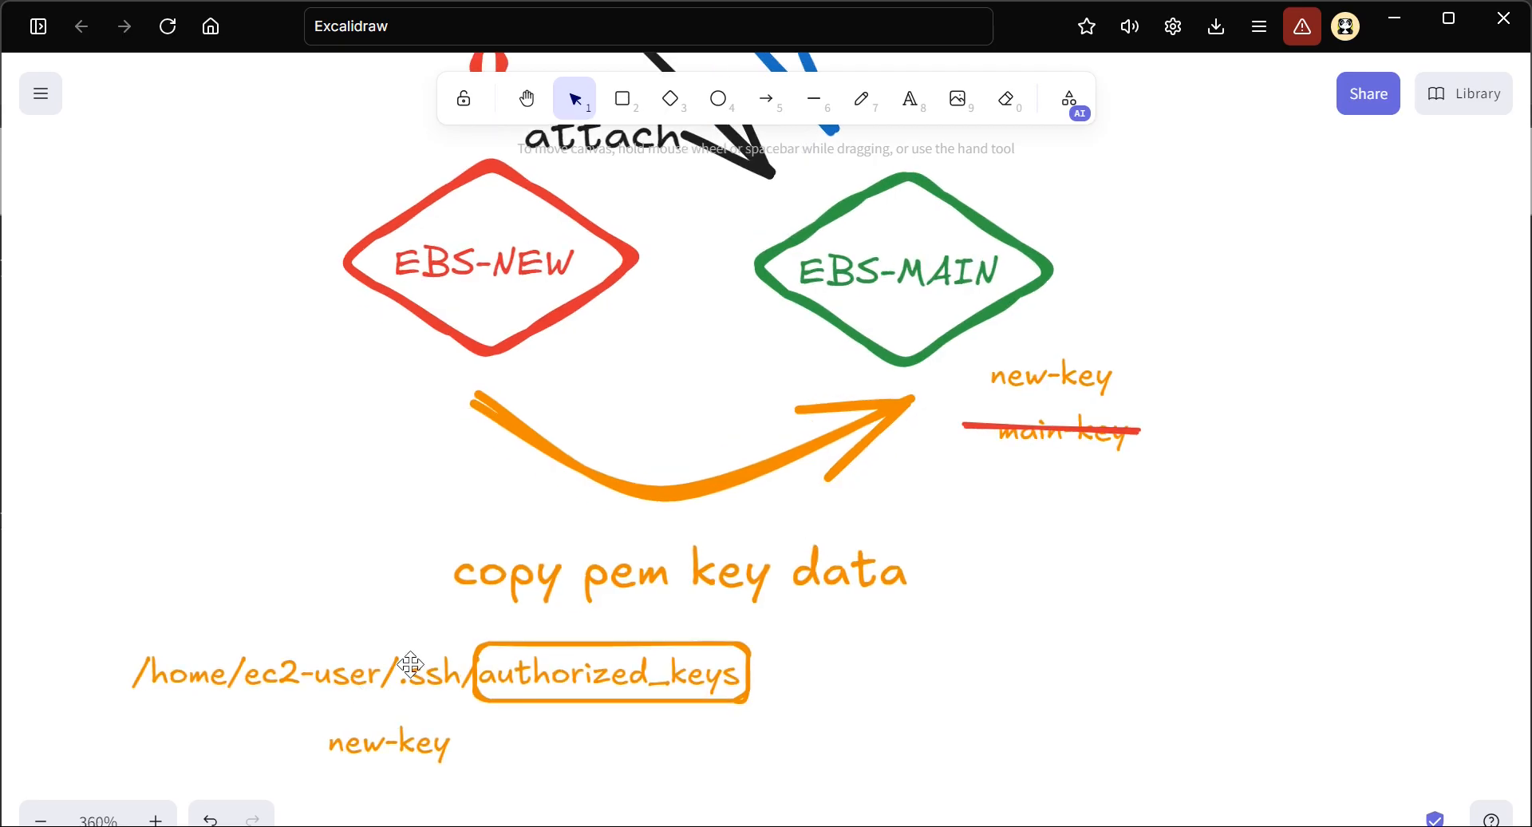
scroll(407, 666, up, 3)
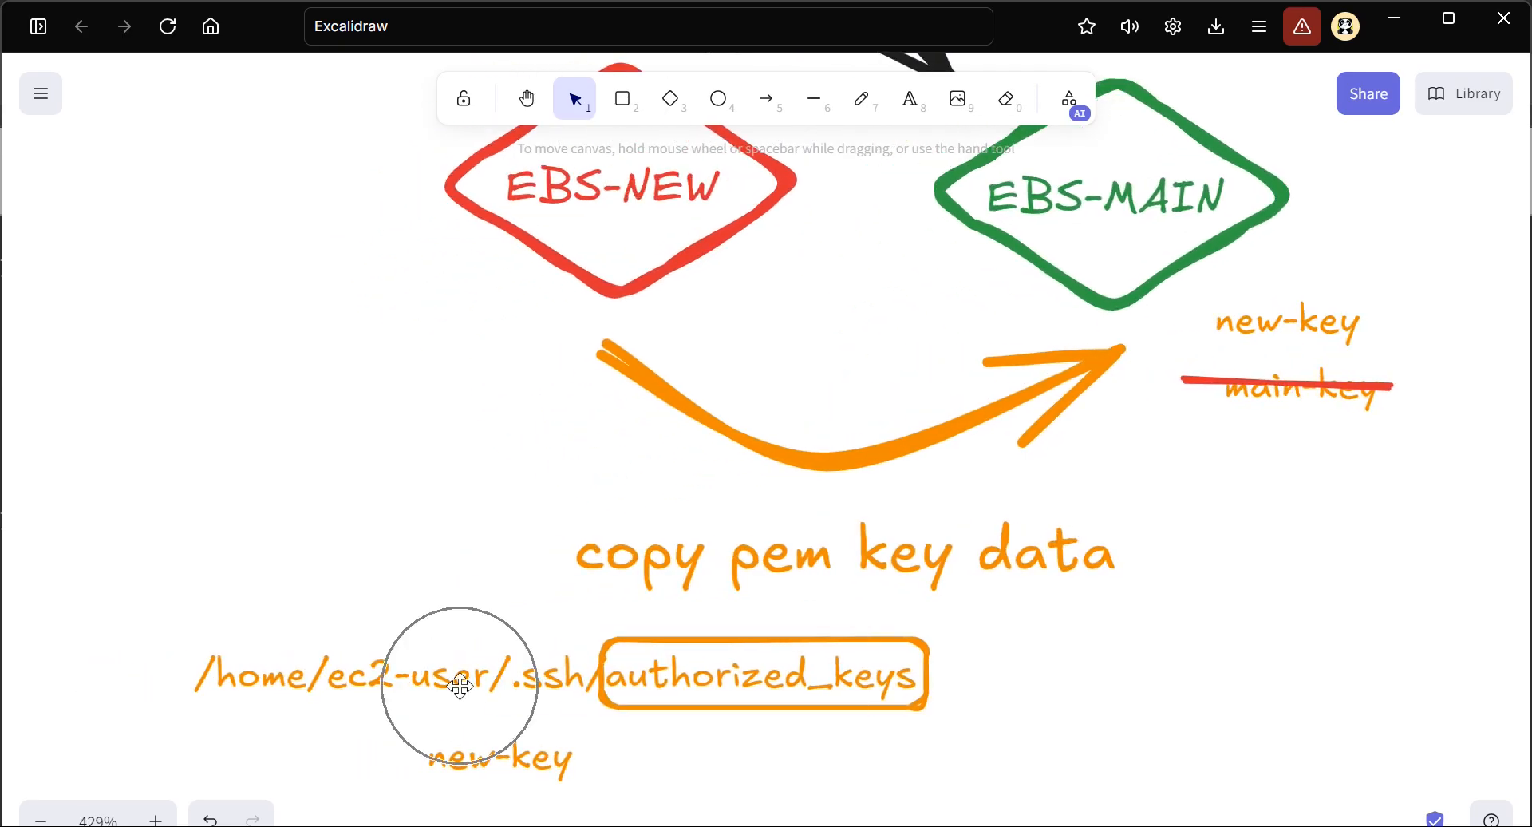
scroll(834, 599, right, 3)
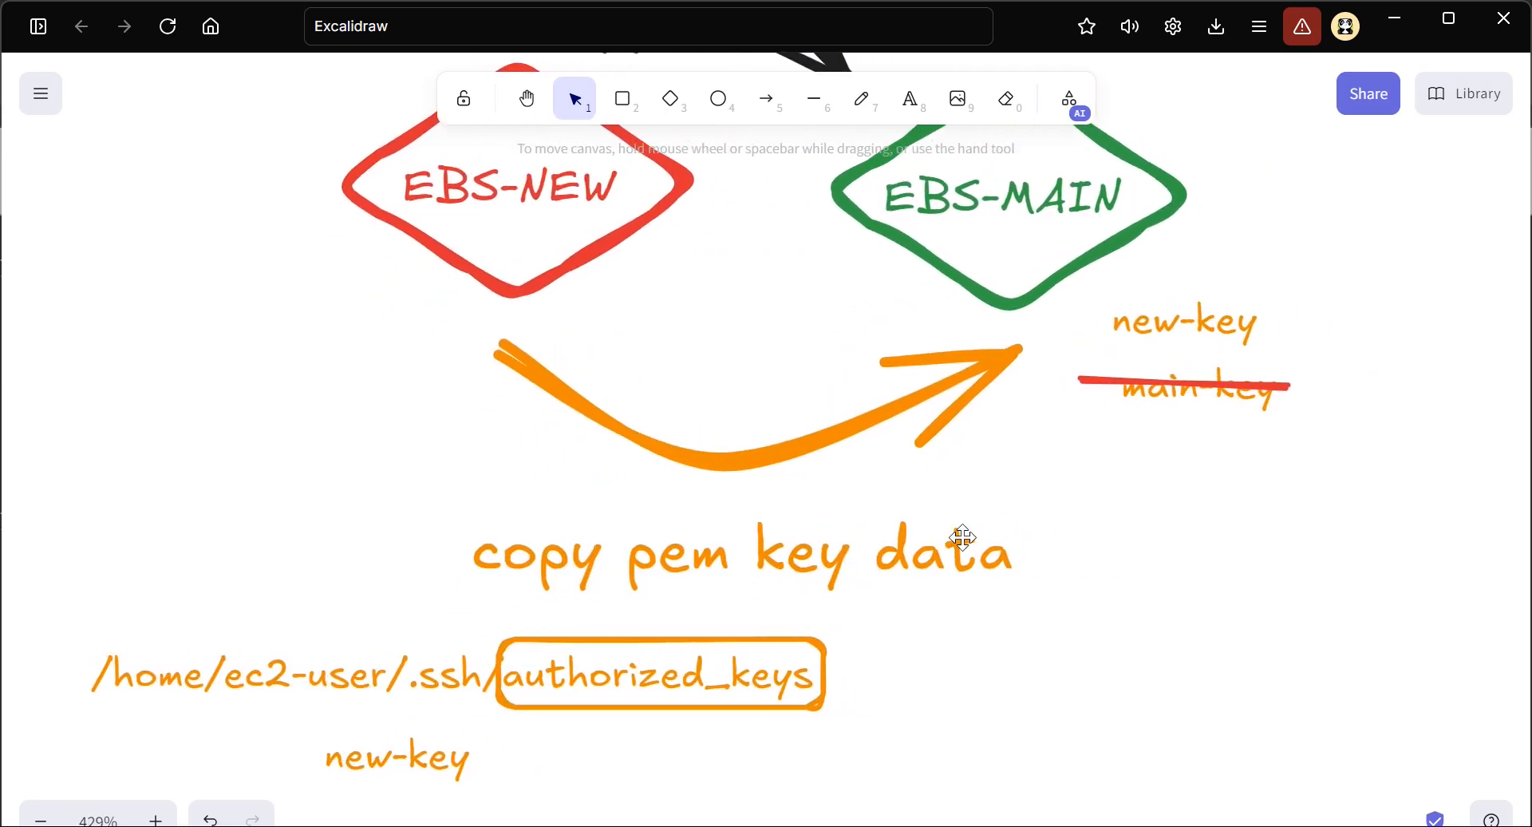
click(1026, 327)
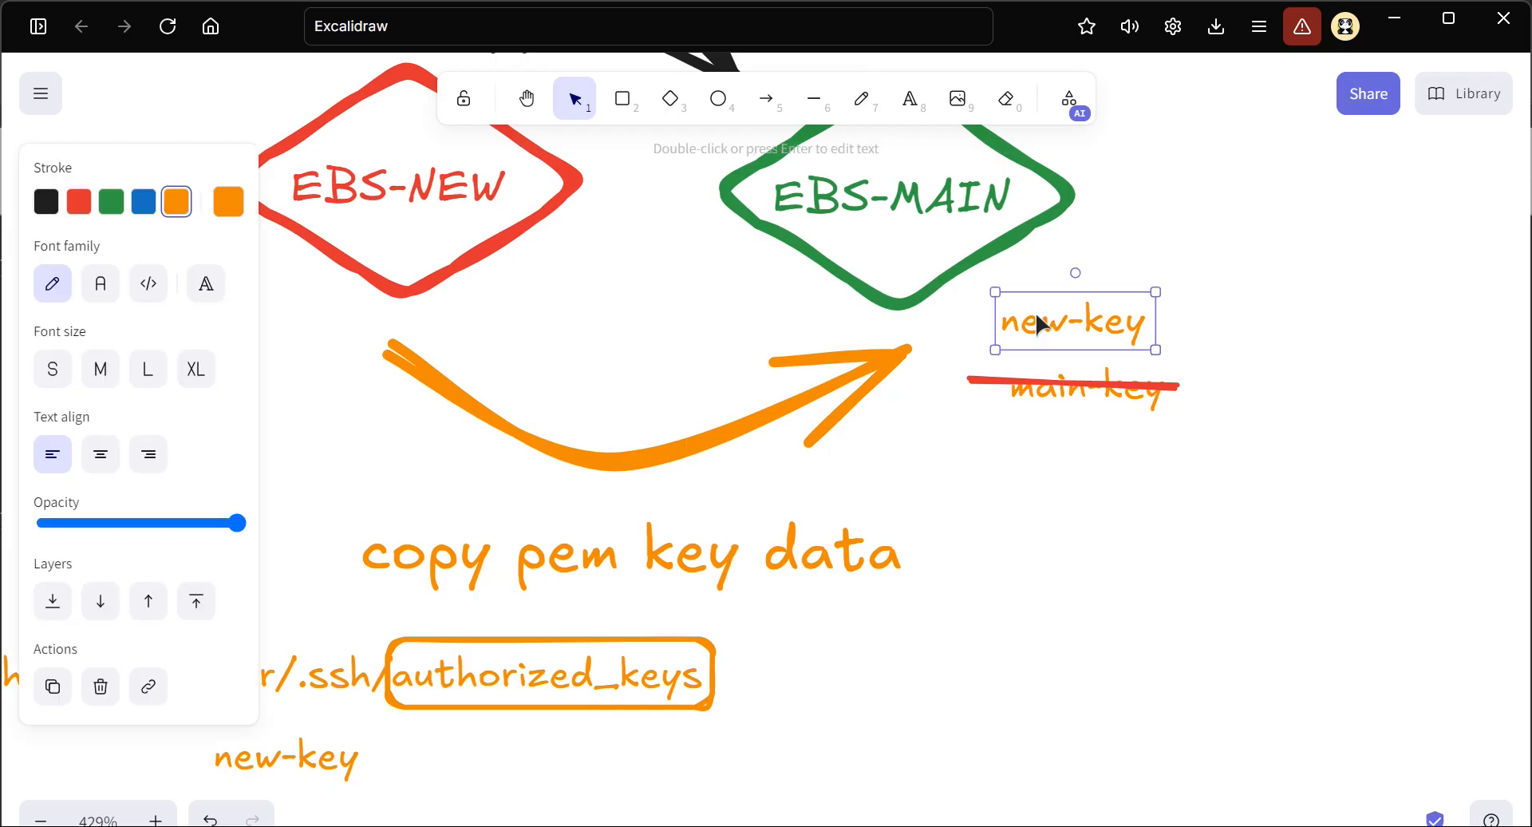
scroll(947, 303, up, 1)
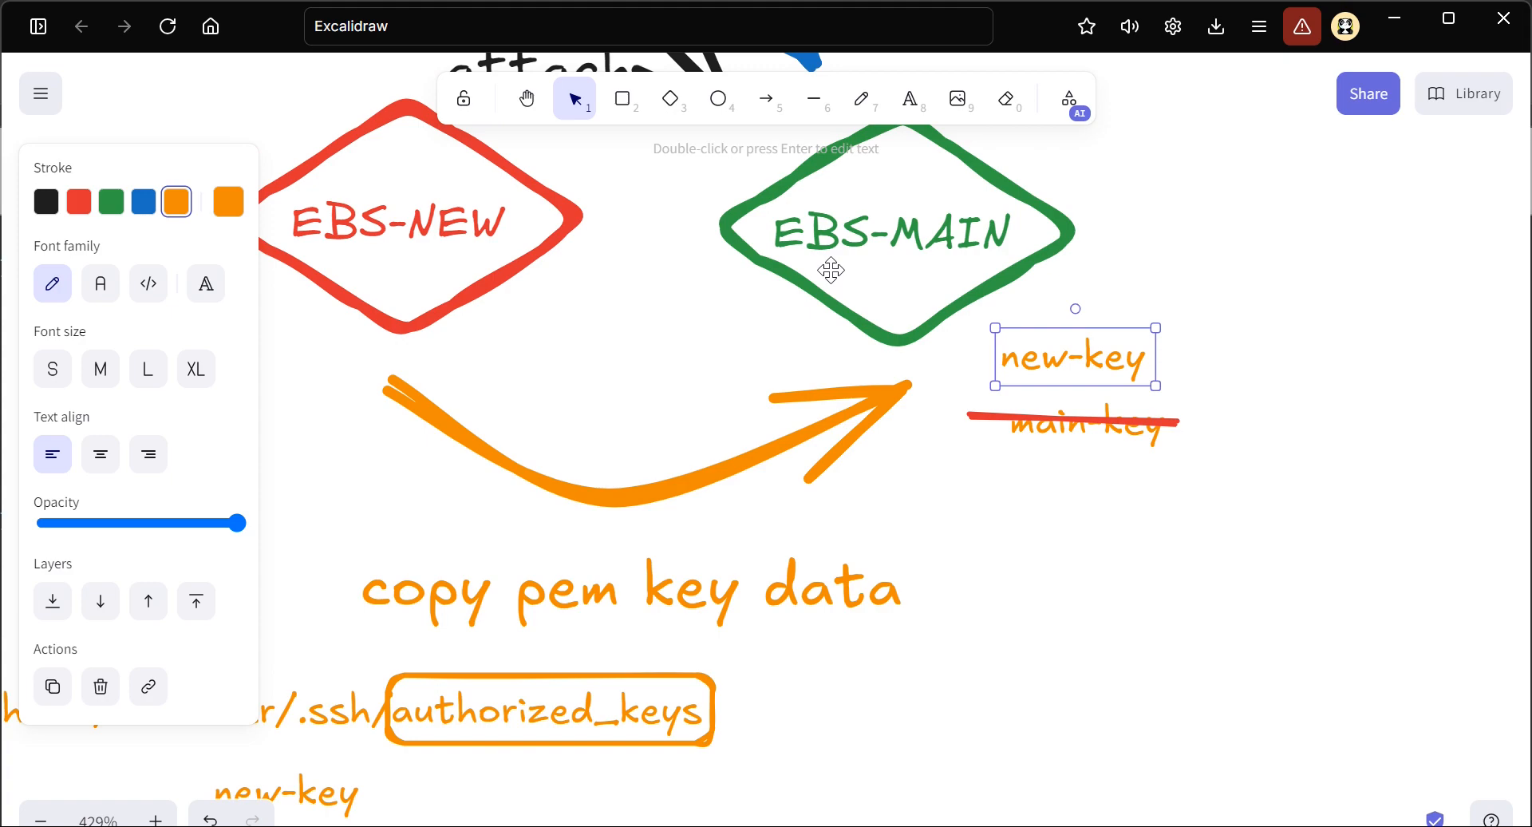
Switch back to the EC2 Instance Connect terminal and begin a copy command with sudo cp /home/ec2-user/, correcting typing errors in the source path
key(alt+Tab)
click(692, 691)
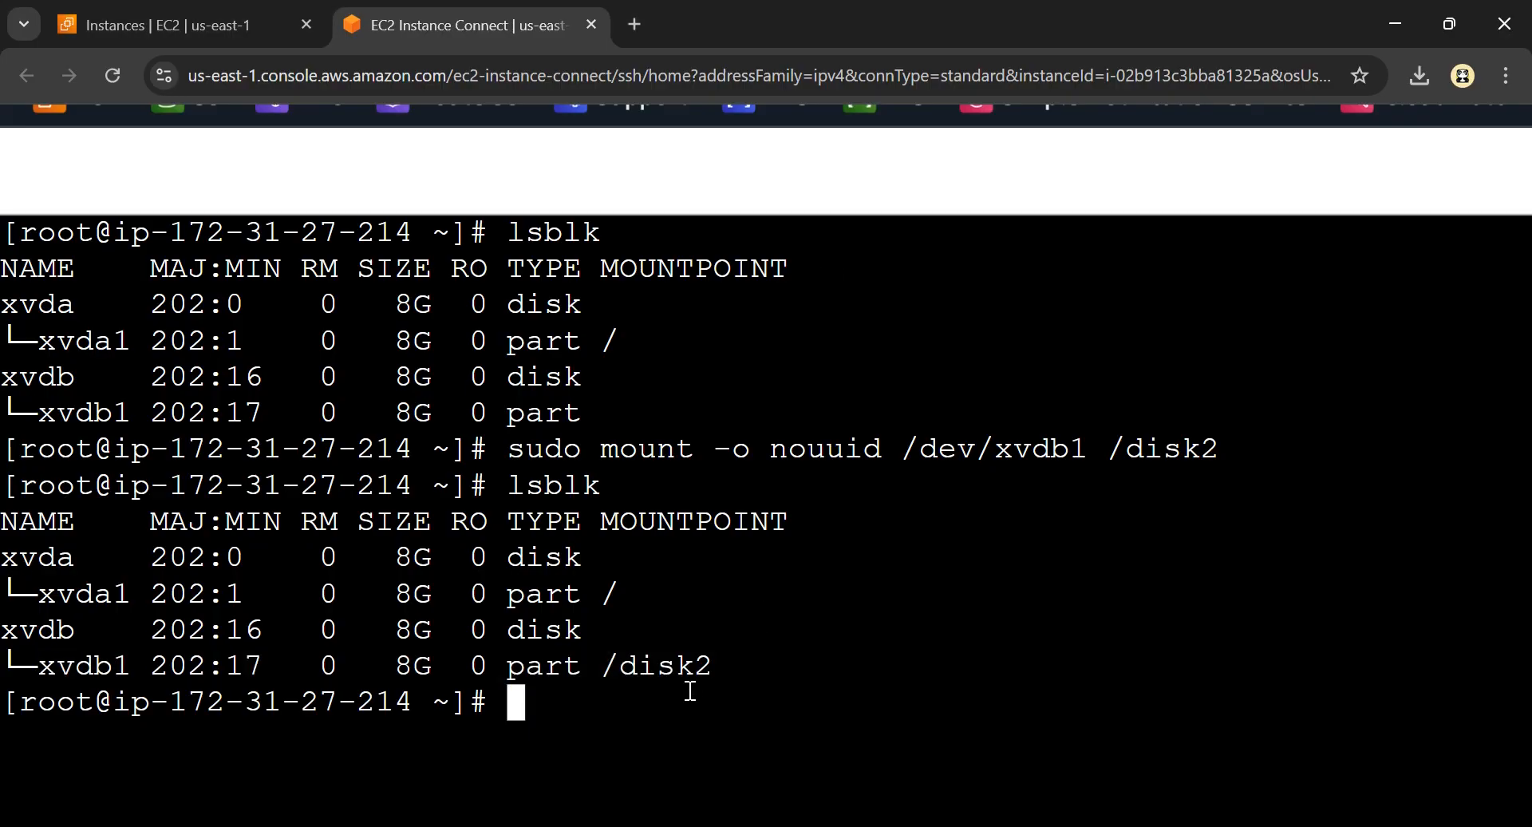
text(sudo )
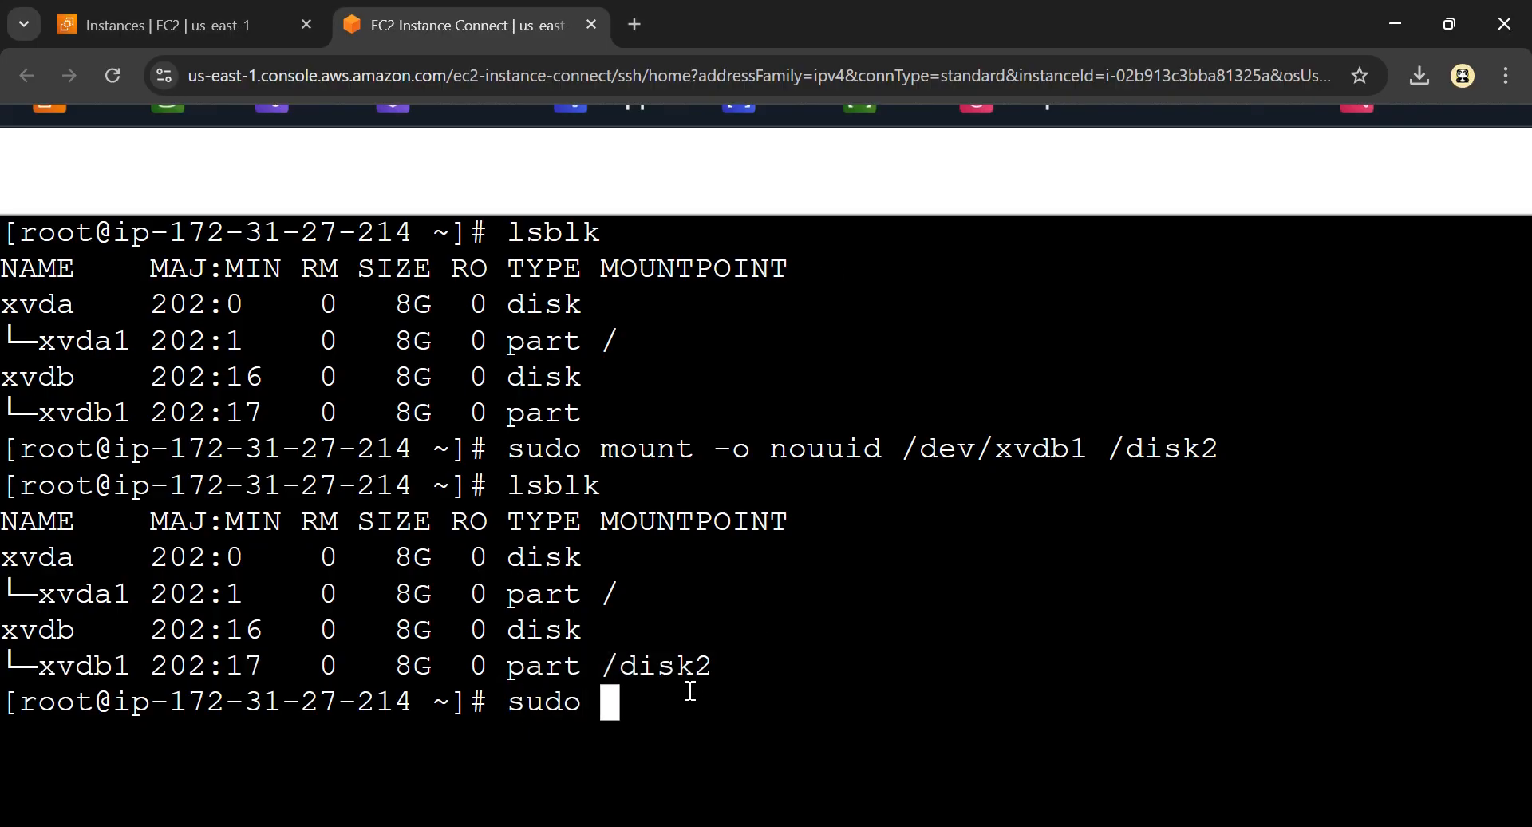
text(cp )
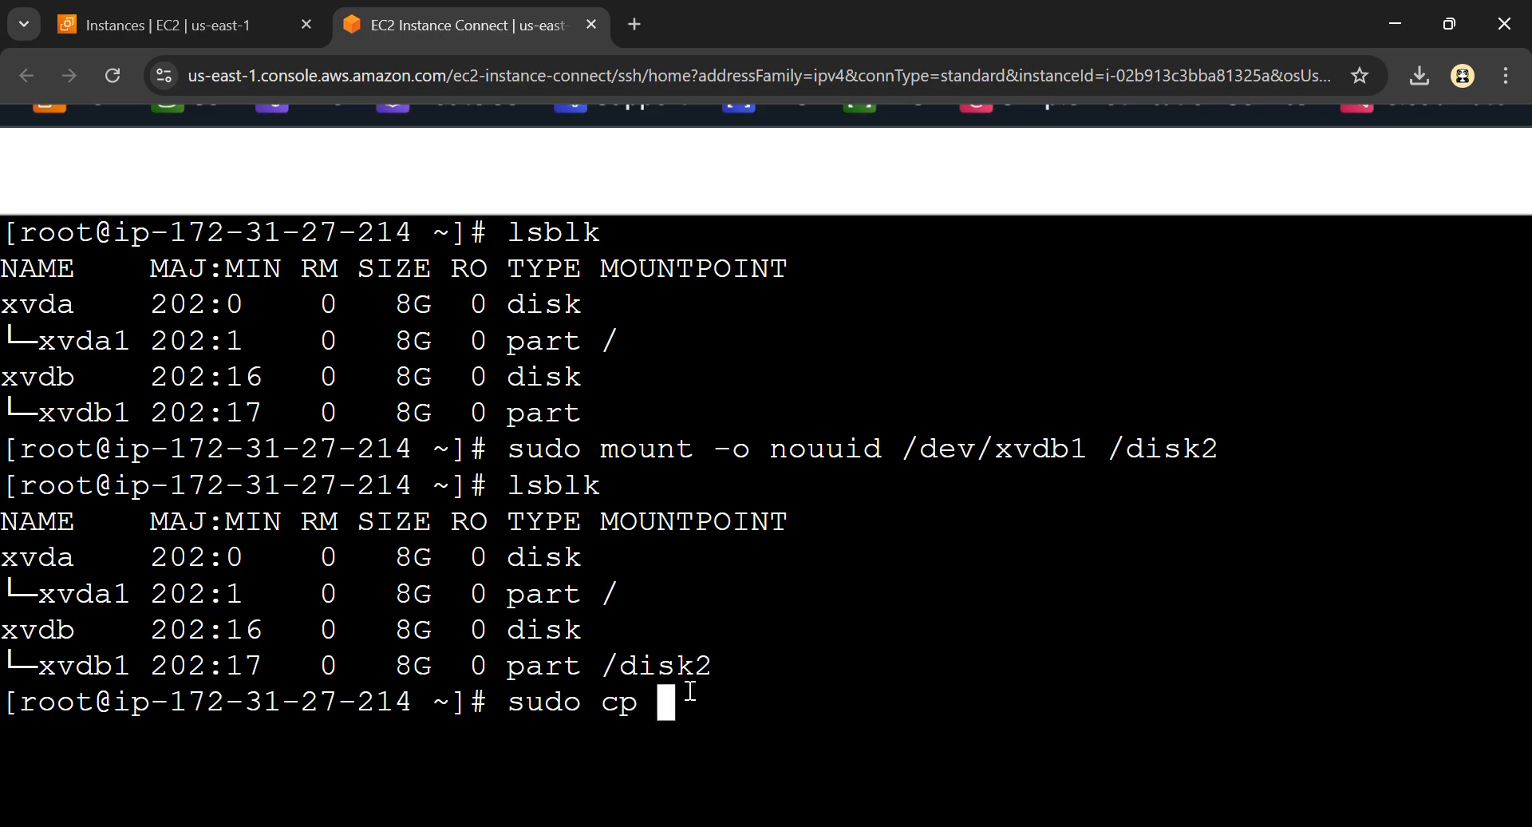
text(/hone)
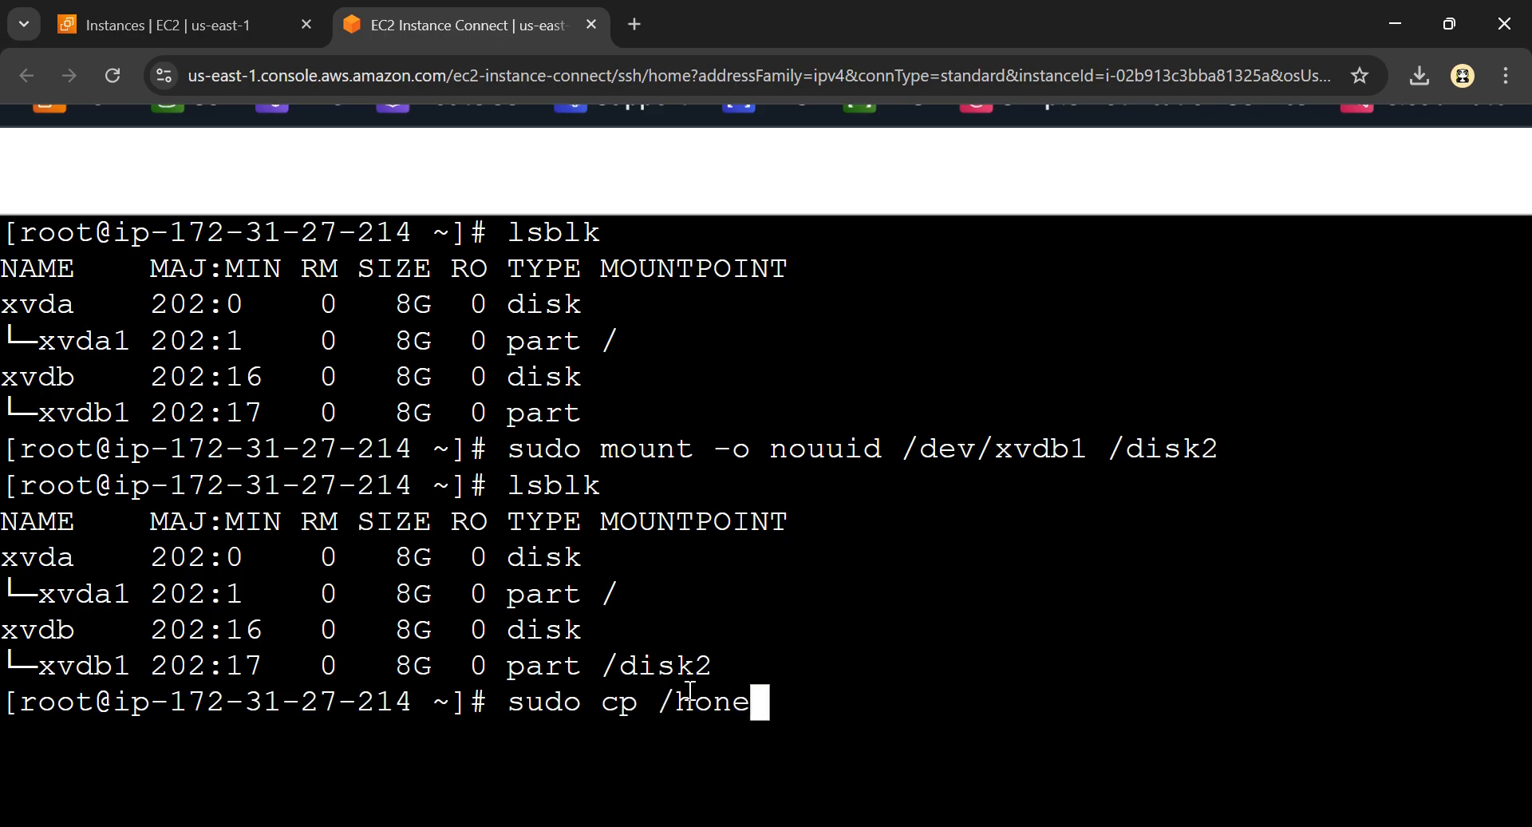
key(BackSpace)
key(BackSpace)
text(me/ec2)
key(BackSpace)
text(c2-user/sssh)
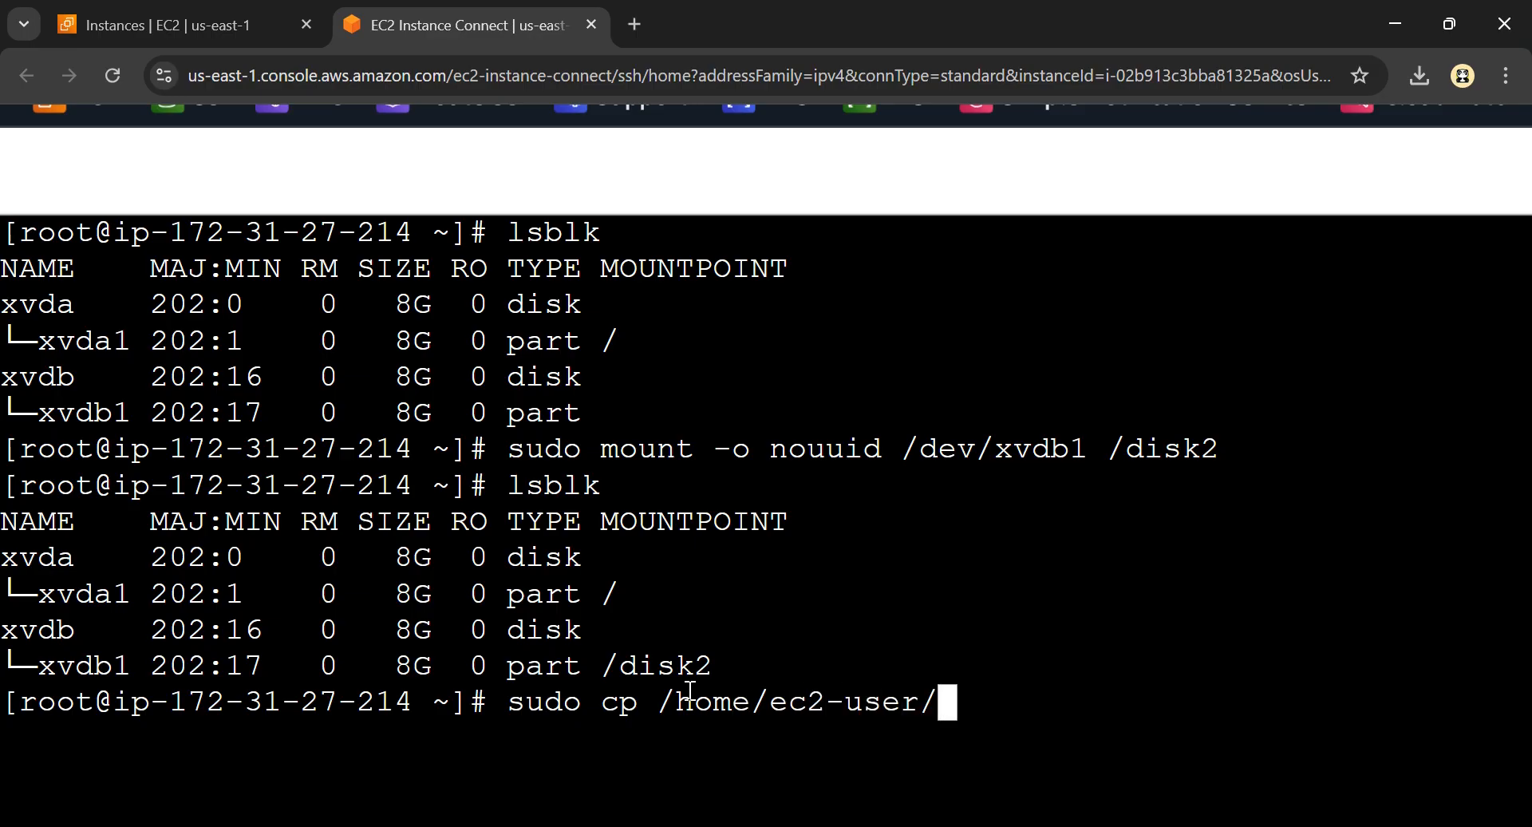
key(BackSpace)
key(BackSpace)
key(BackSpace)
key(BackSpace)
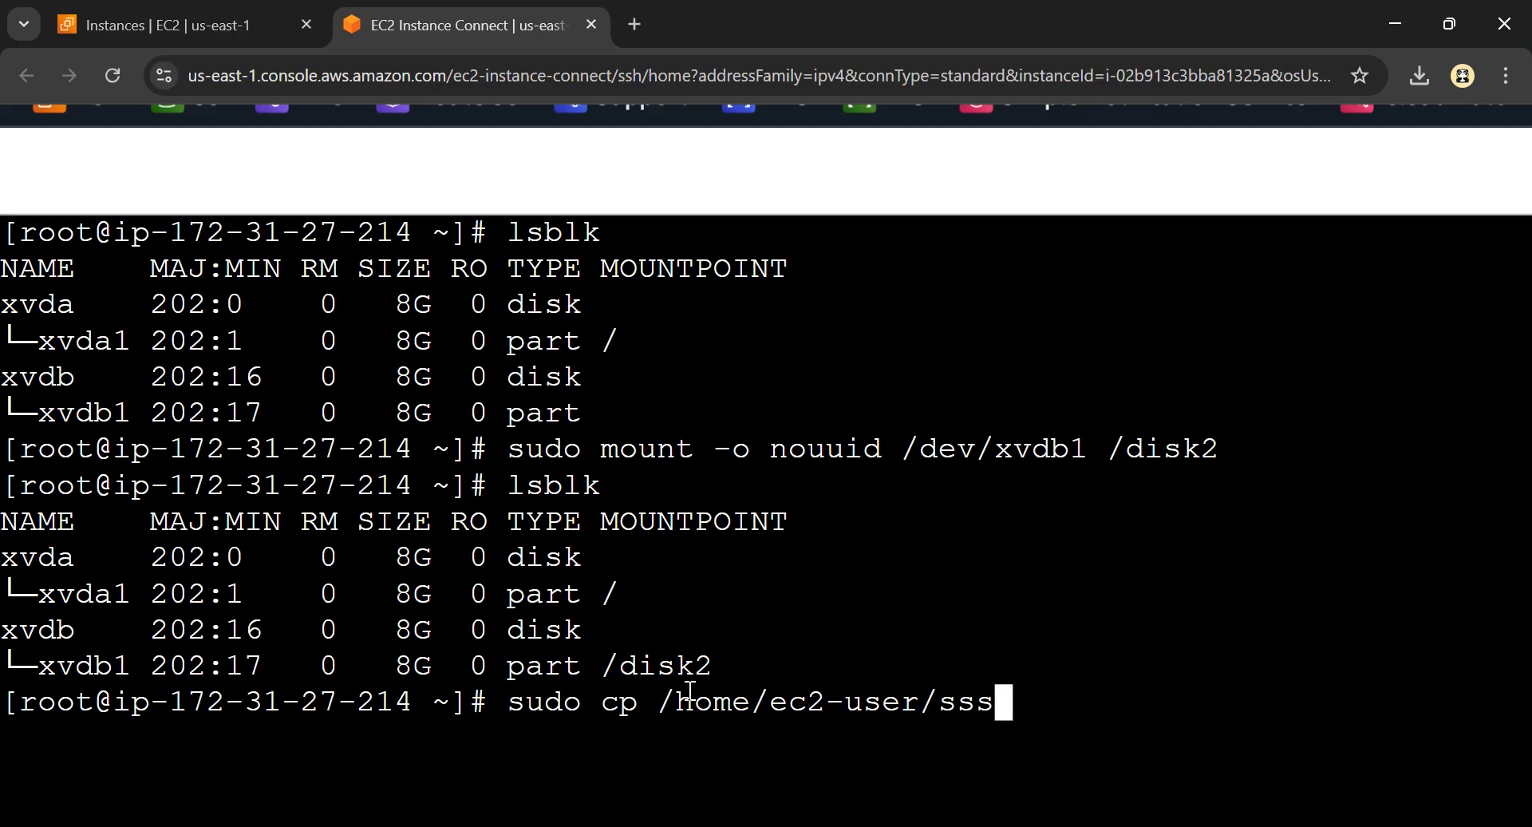
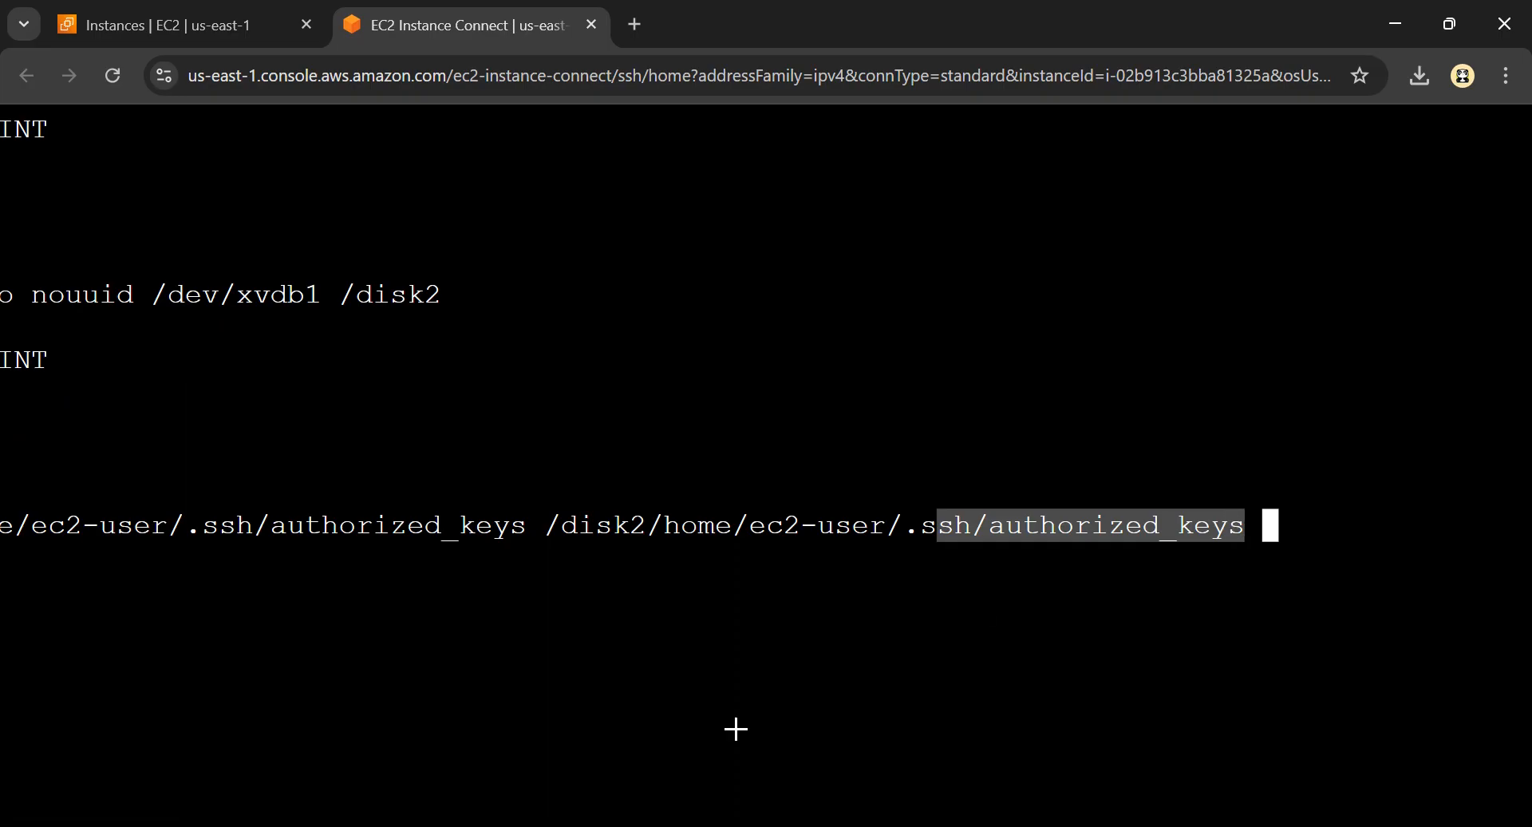
Check the Excalidraw diagram's EBS-NEW to EBS-MAIN key copy, then return to the terminal and review the sudo cp command's authorized_keys paths
key(alt+Tab)
scroll(602, 307, left, 3)
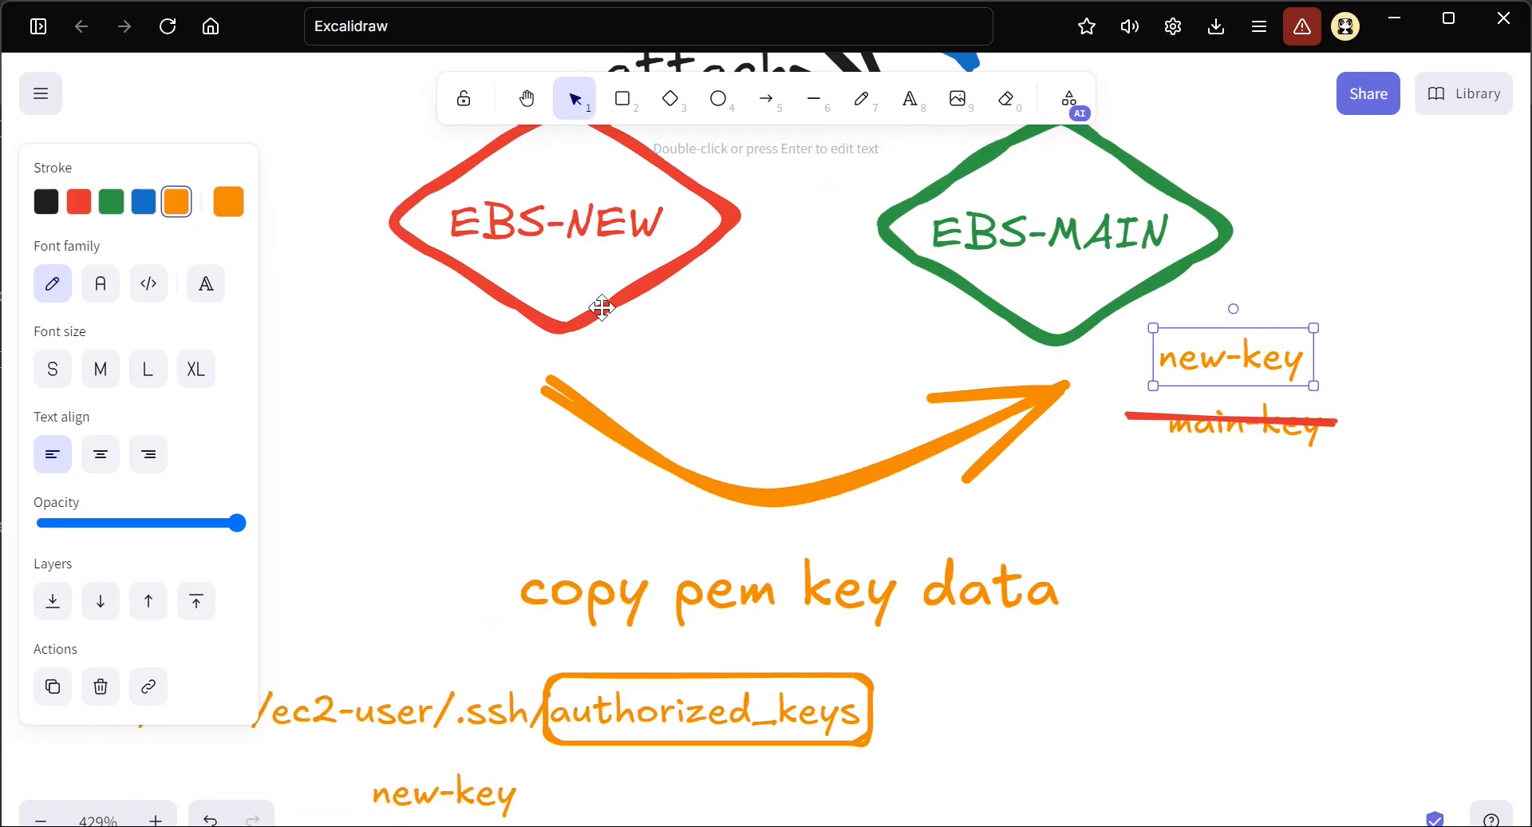
scroll(562, 255, up, 1)
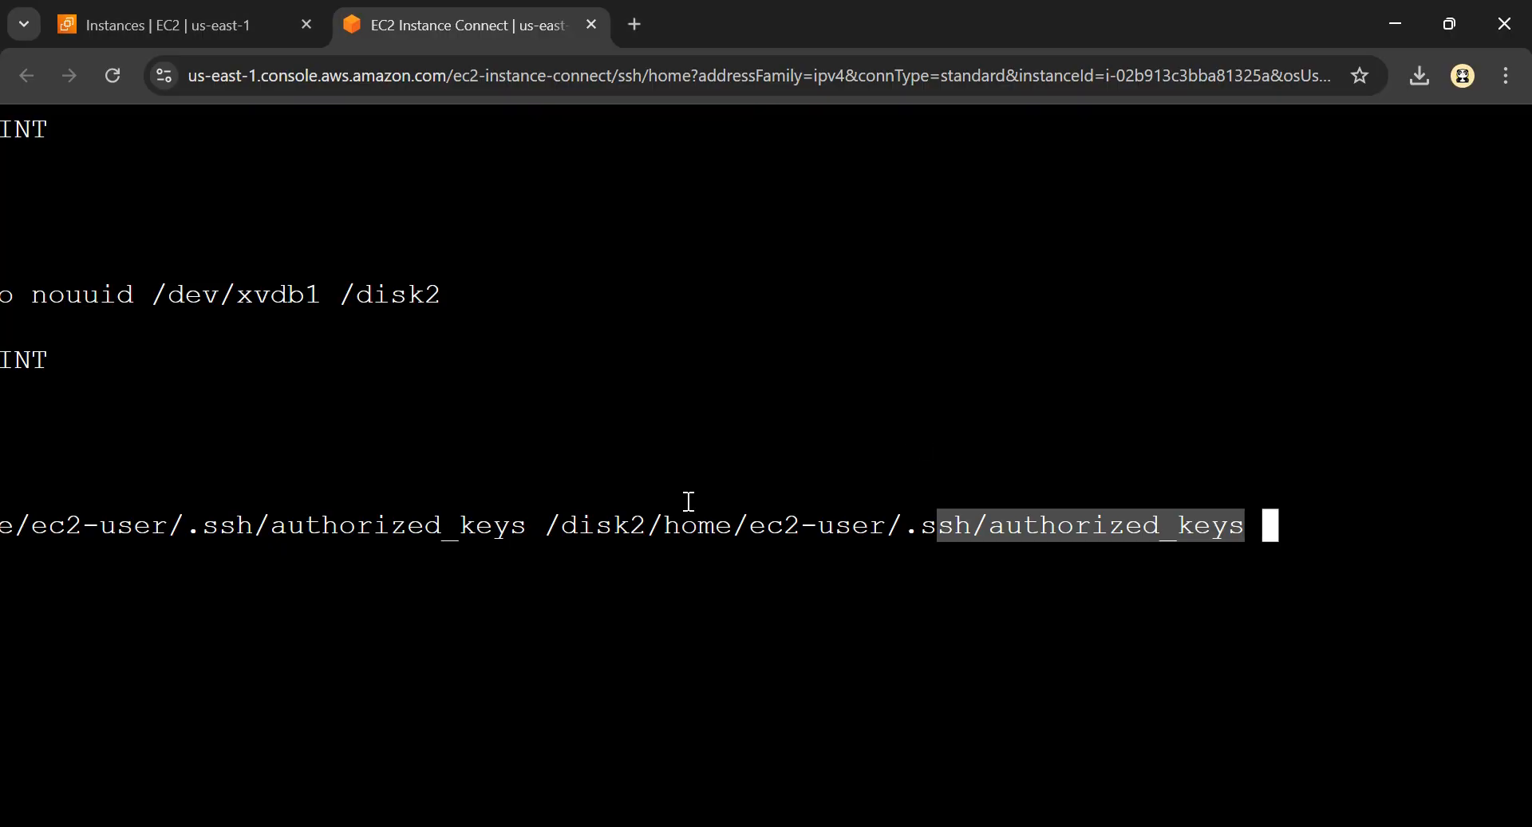
scroll(115, 520, left, 2)
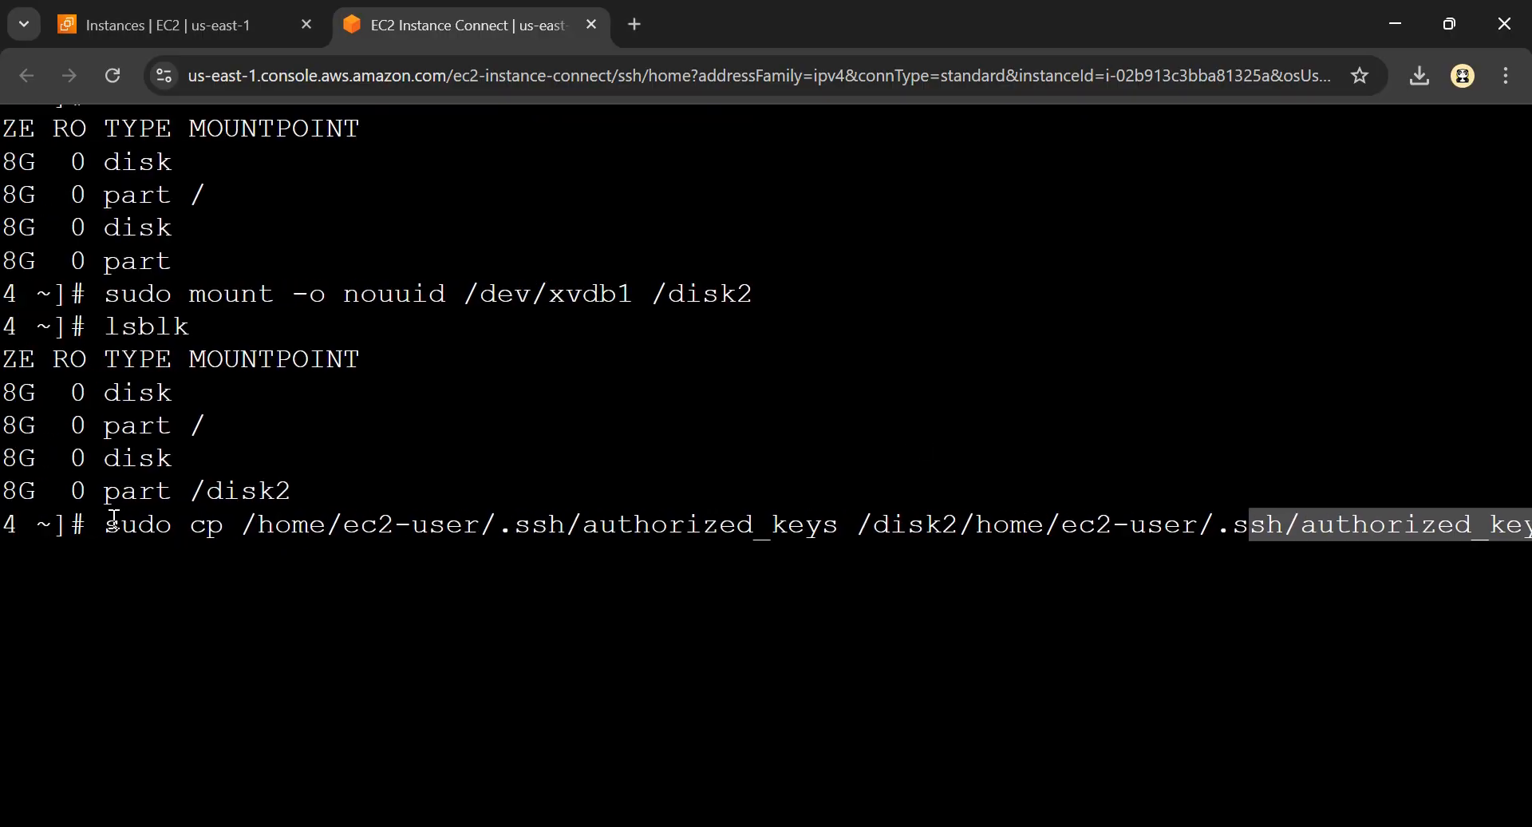
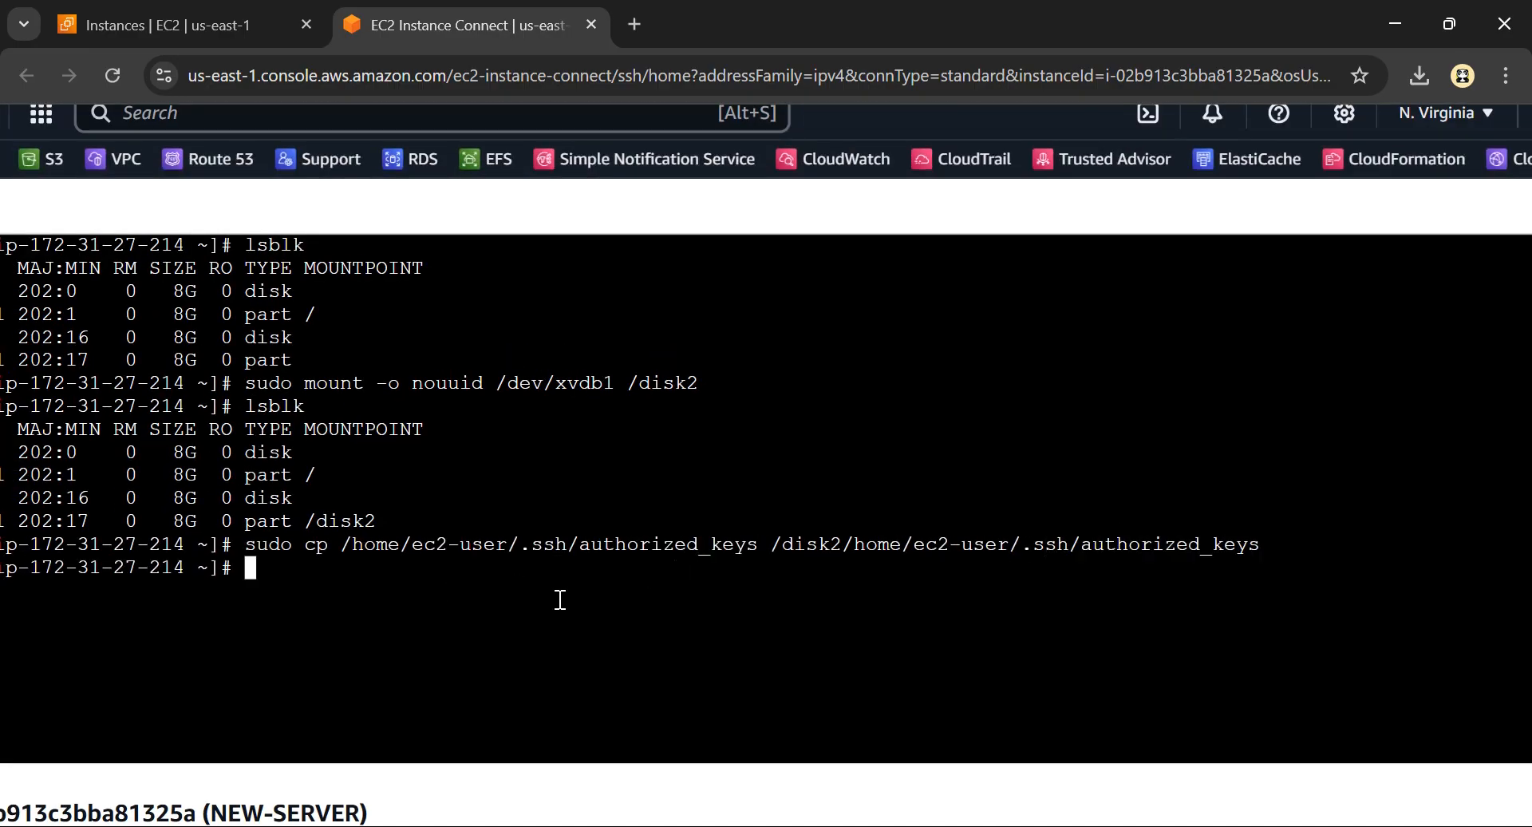
Switch to the Excalidraw diagram and draw a blue curved arrow from the crossed-out main-key label to the new-key label beside EBS-MAIN
key(alt+Tab)
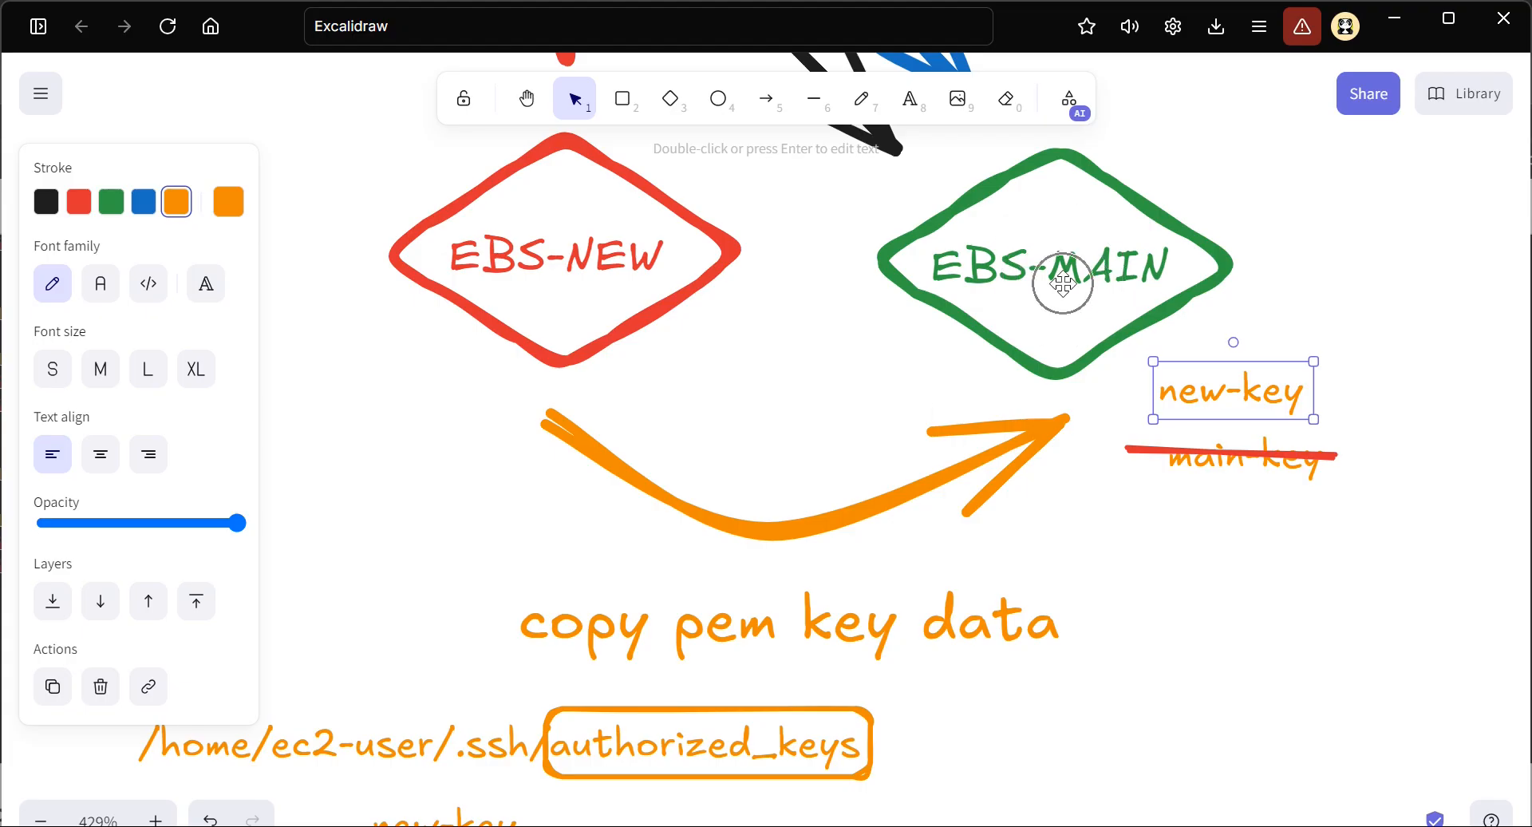
ctrl+scroll(1137, 431, up, 5)
scroll(1053, 466, right, 5)
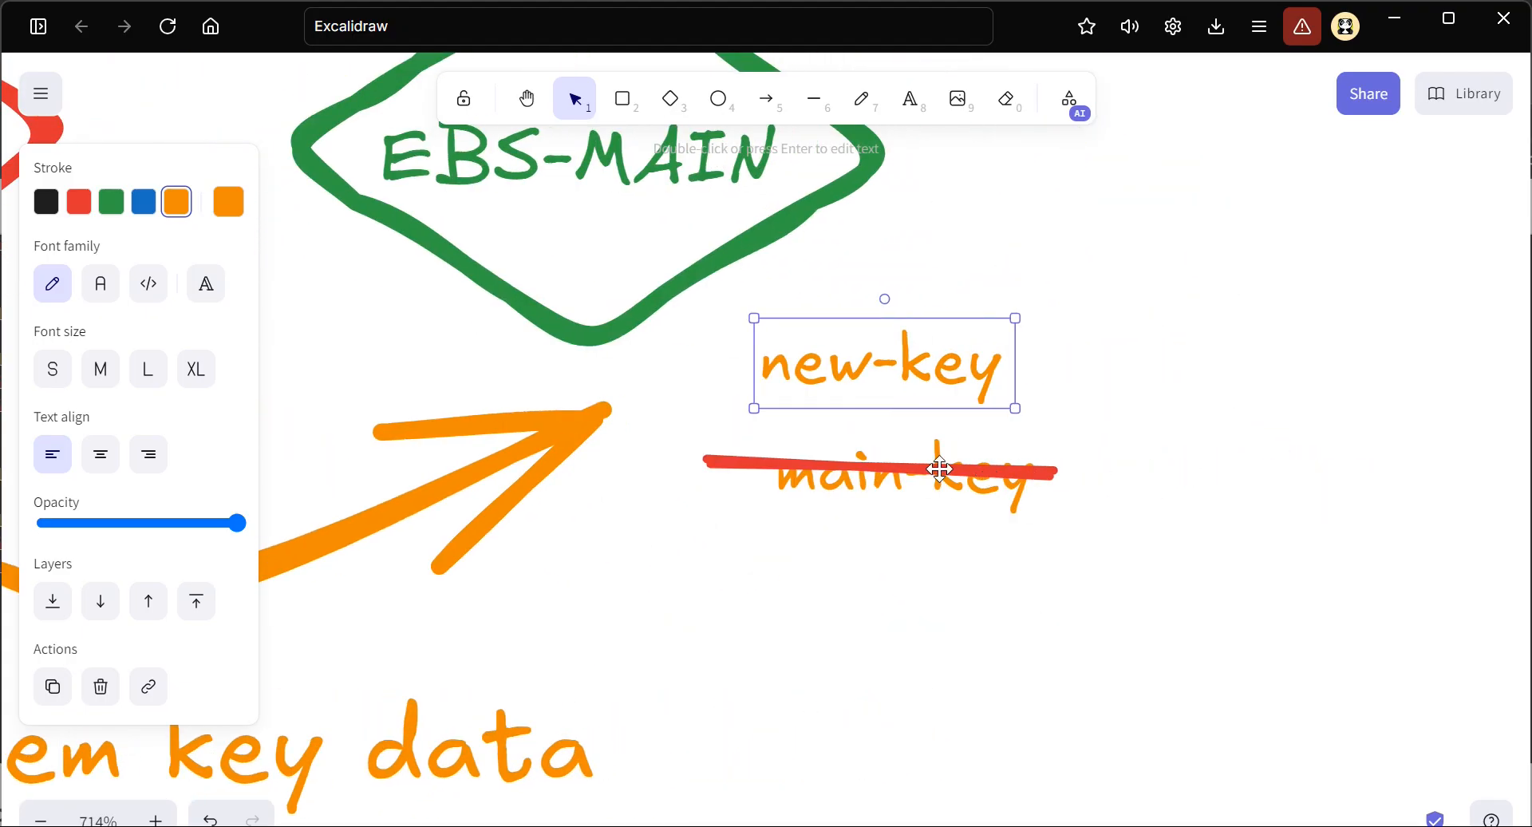
click(926, 347)
click(766, 98)
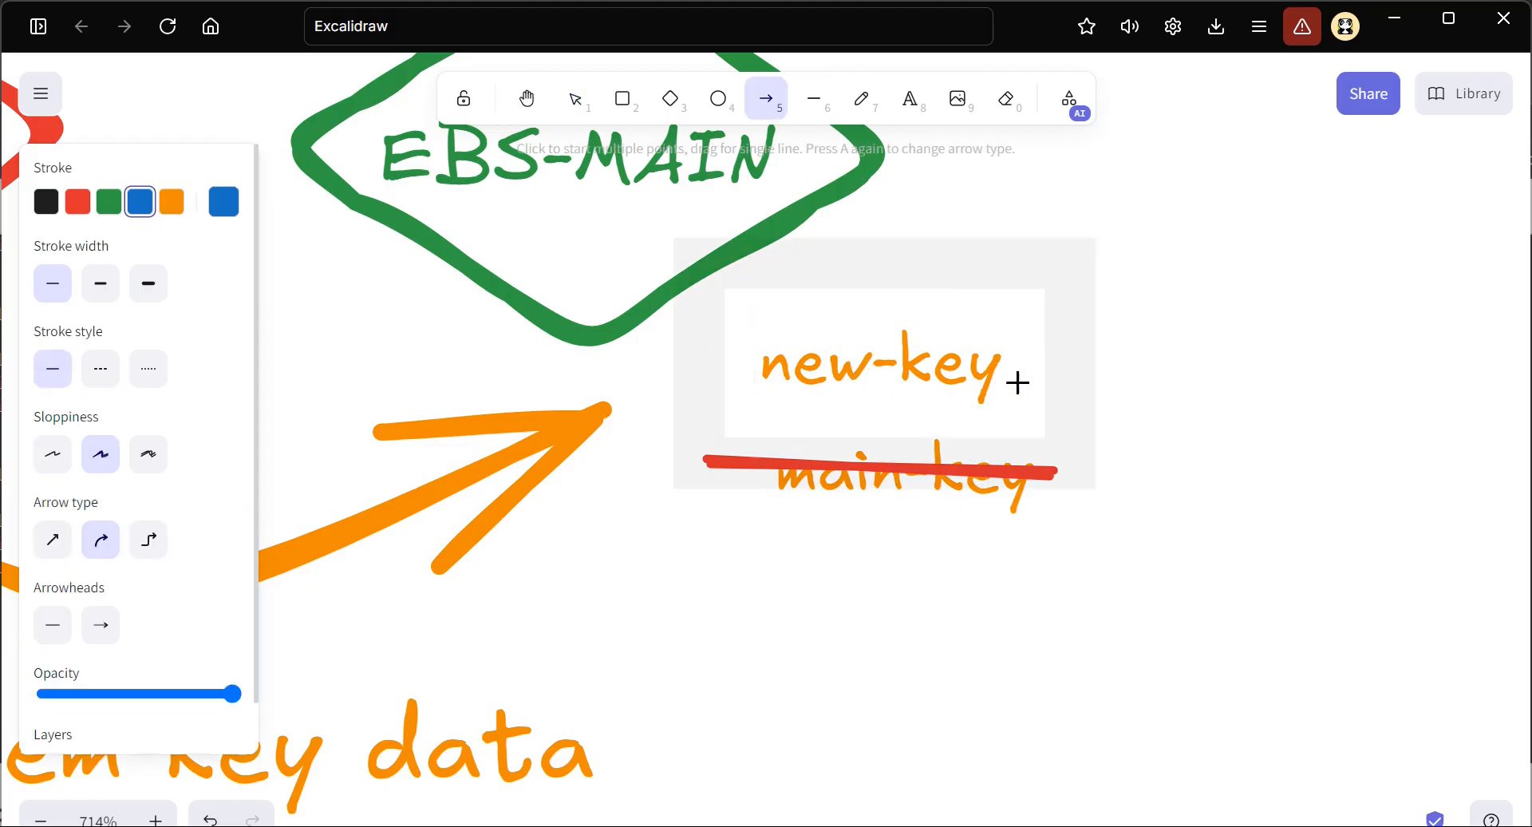
drag(1070, 472, 1061, 365)
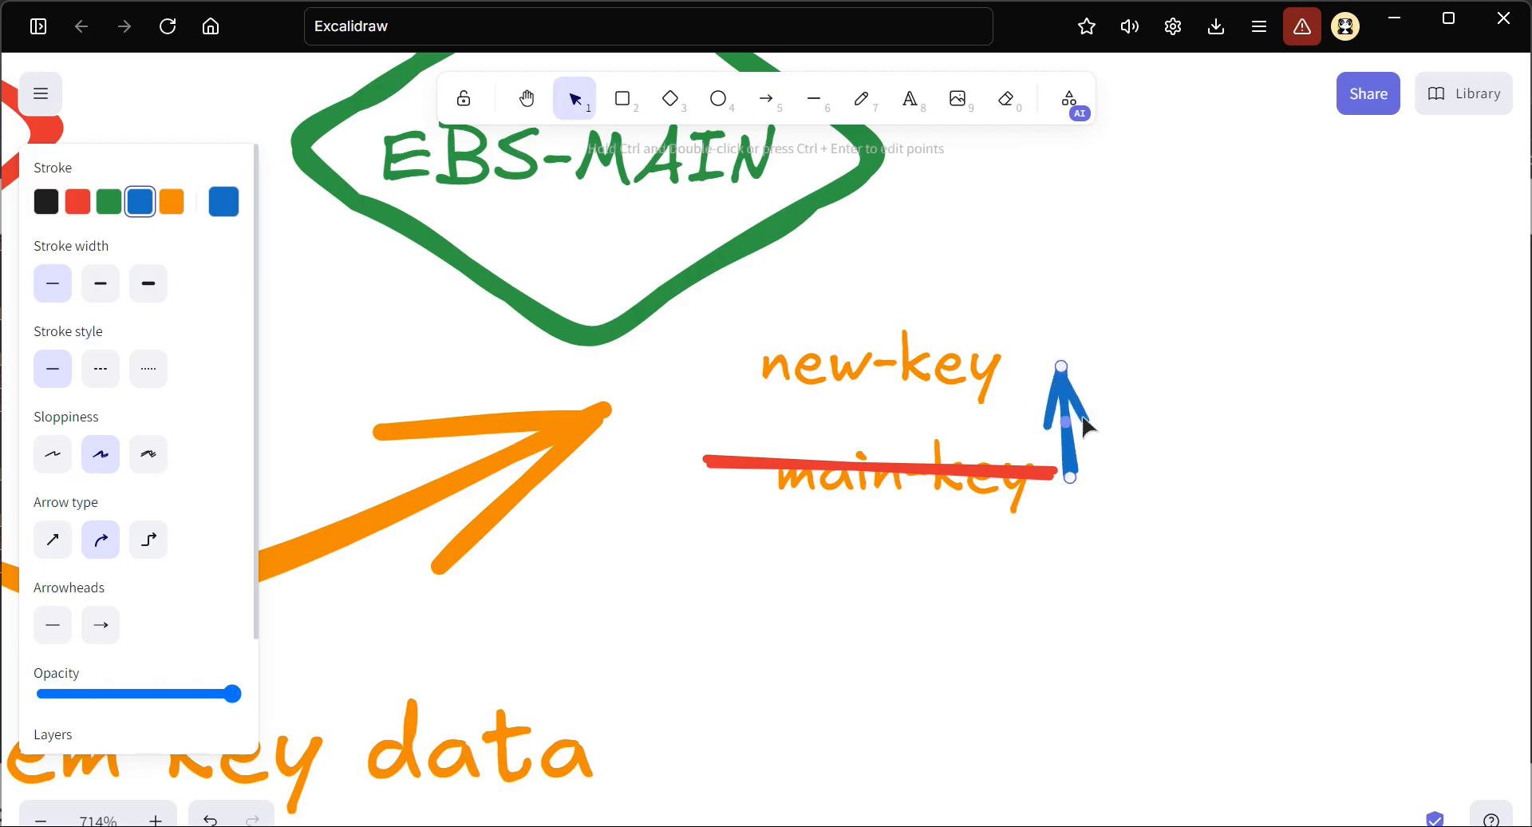
drag(1070, 425, 1180, 434)
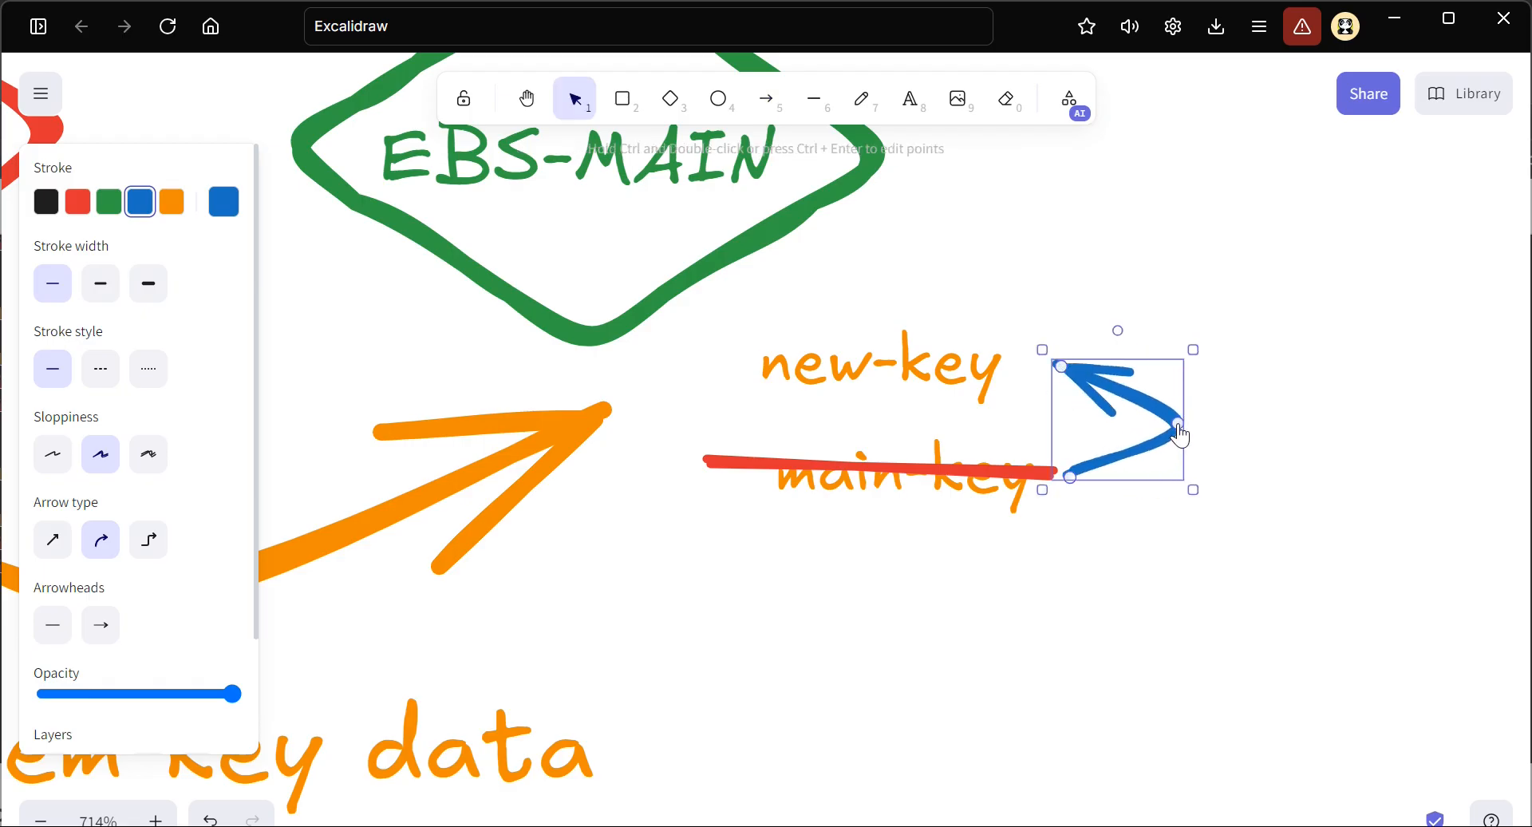
click(926, 568)
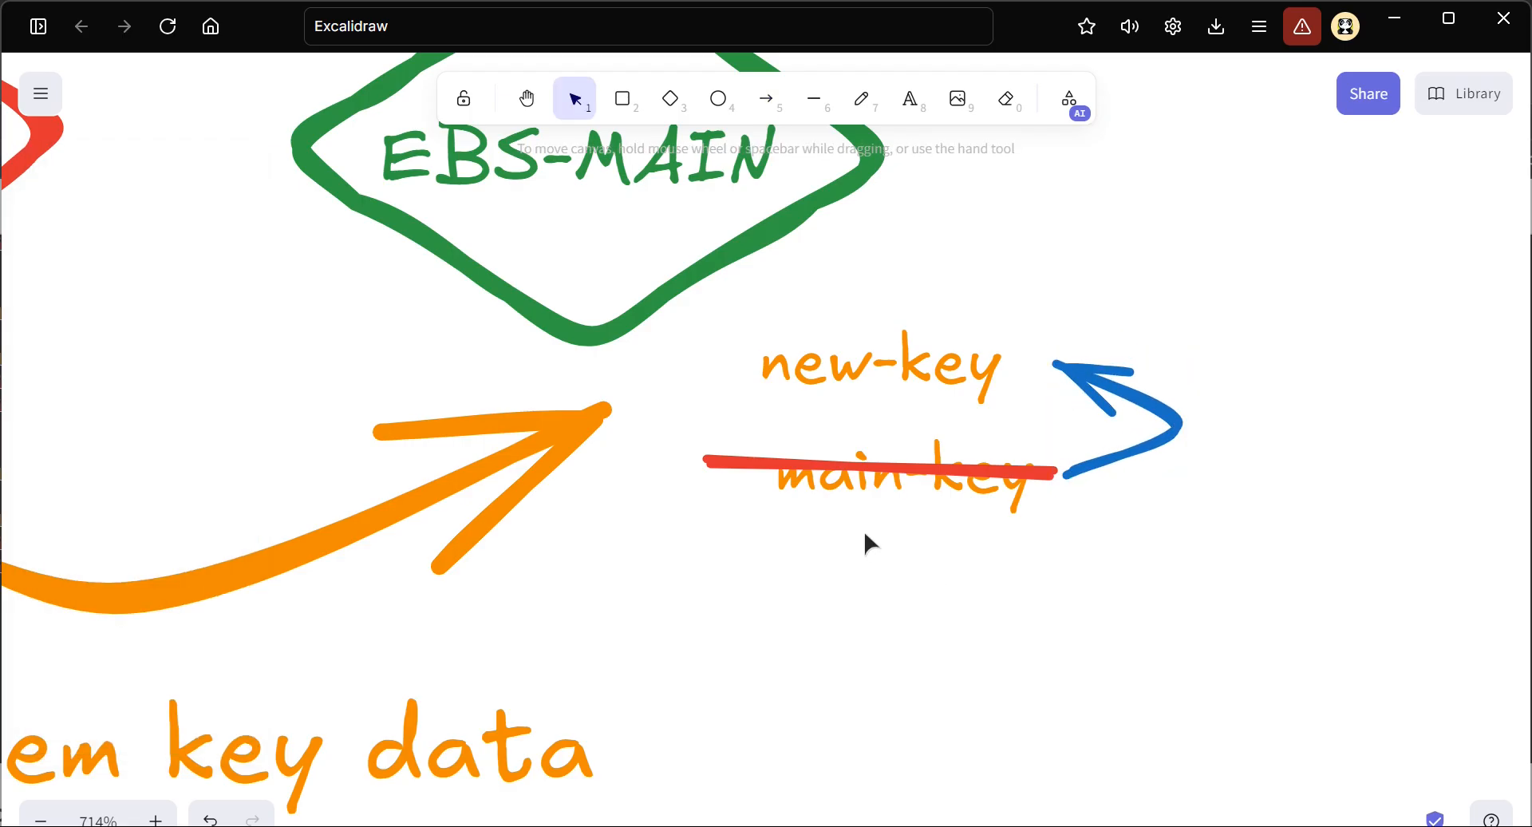
Review the STEP-3 section of the diagram, examining the stop, unmount and detach notes beside NEW SERVER
scroll(687, 516, down, 8)
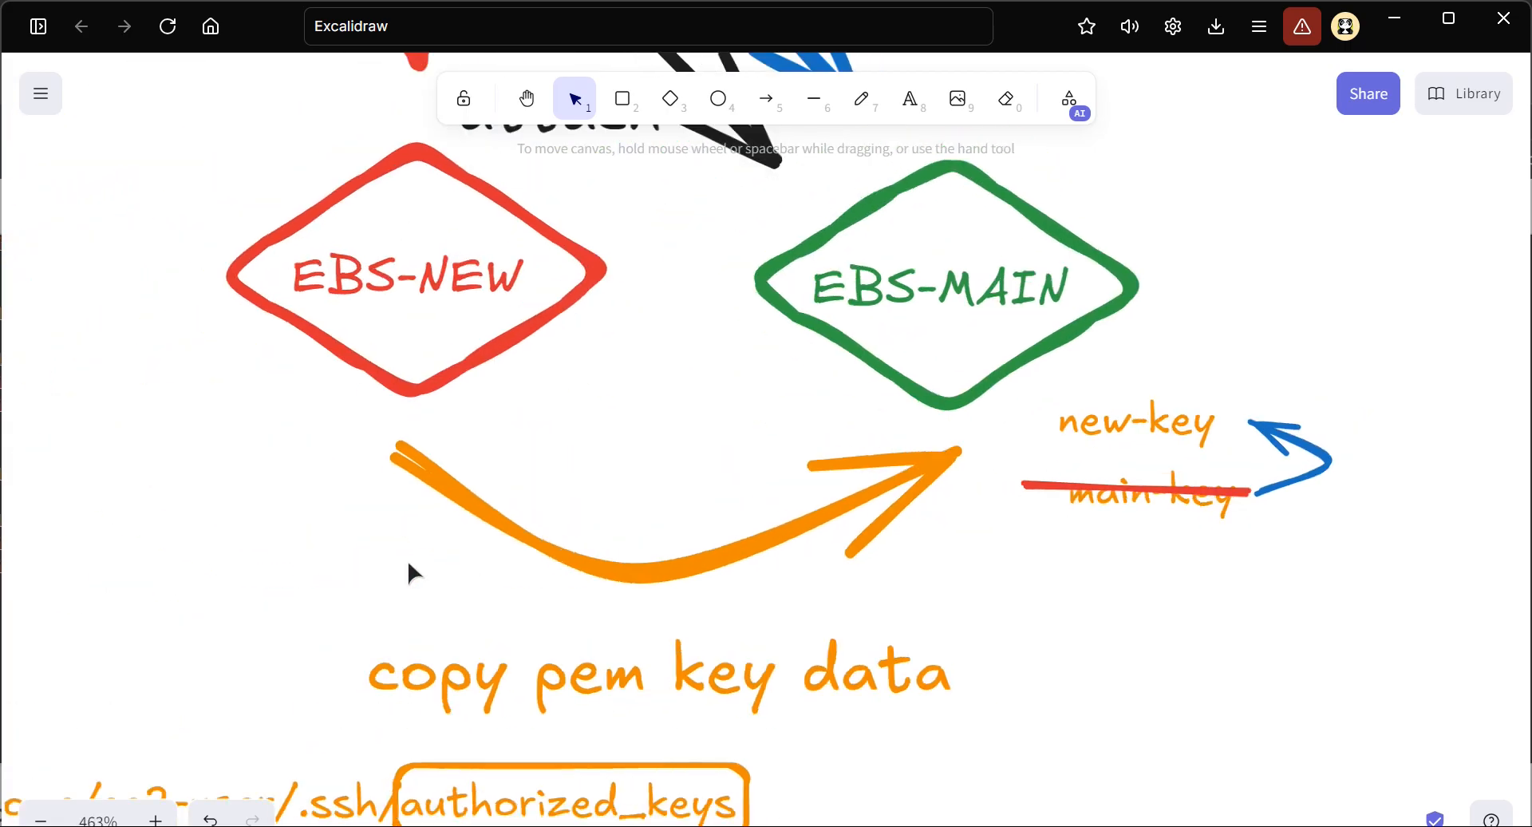
scroll(453, 583, down, 10)
scroll(513, 581, right, 5)
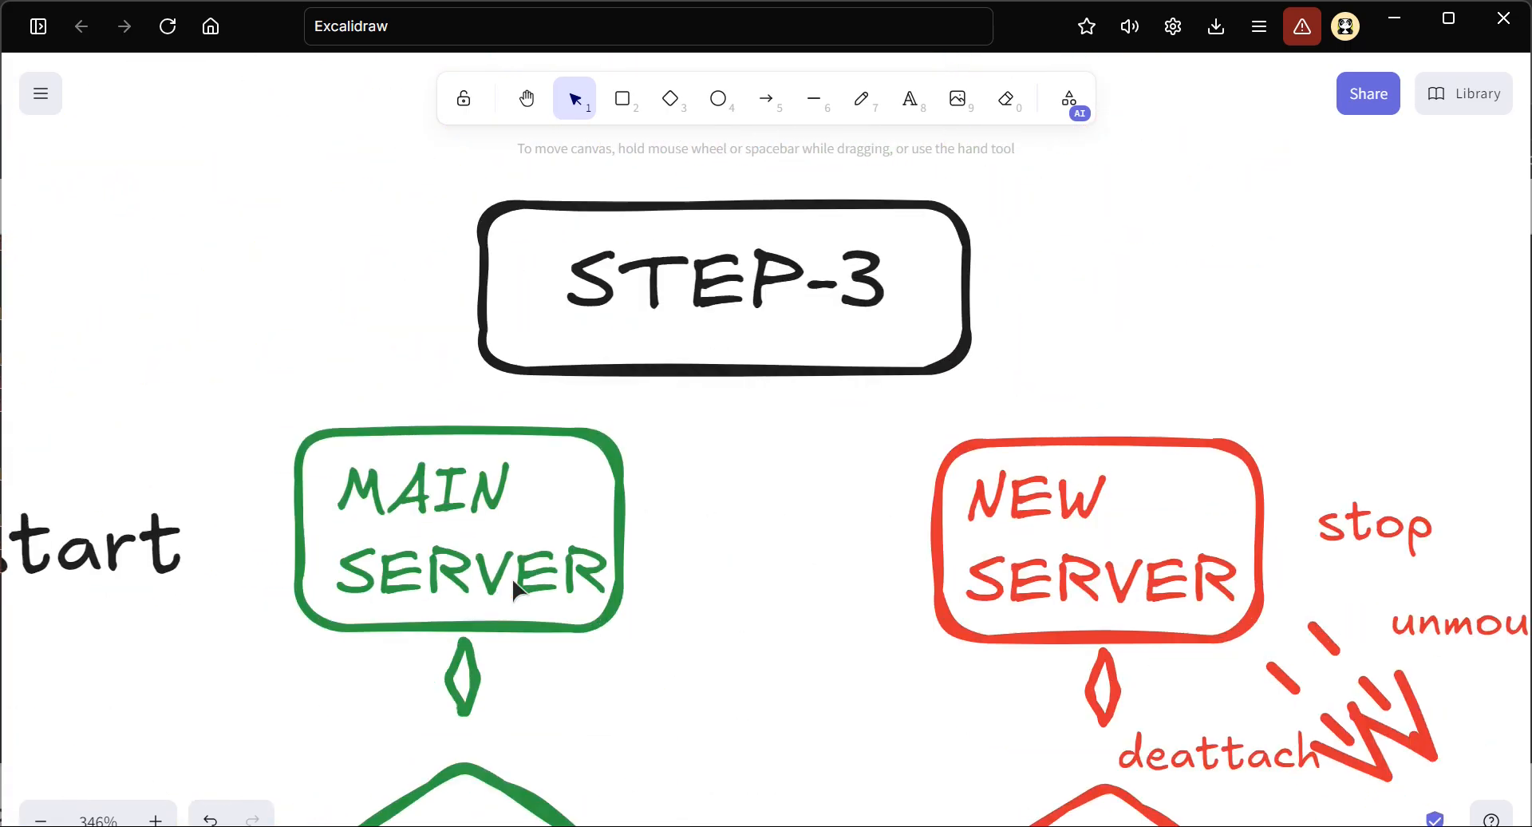
scroll(878, 534, right, 3)
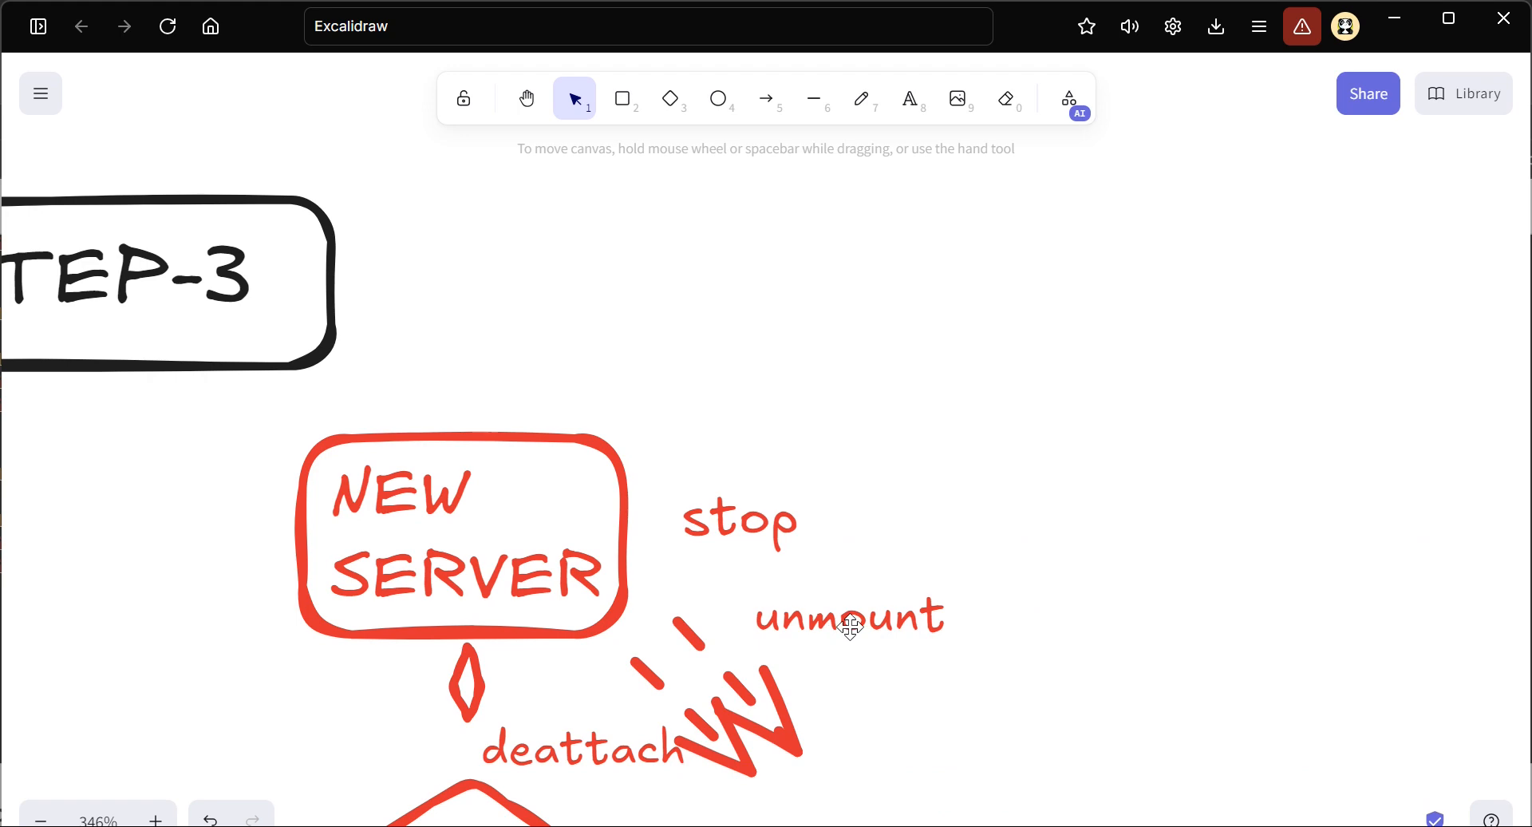
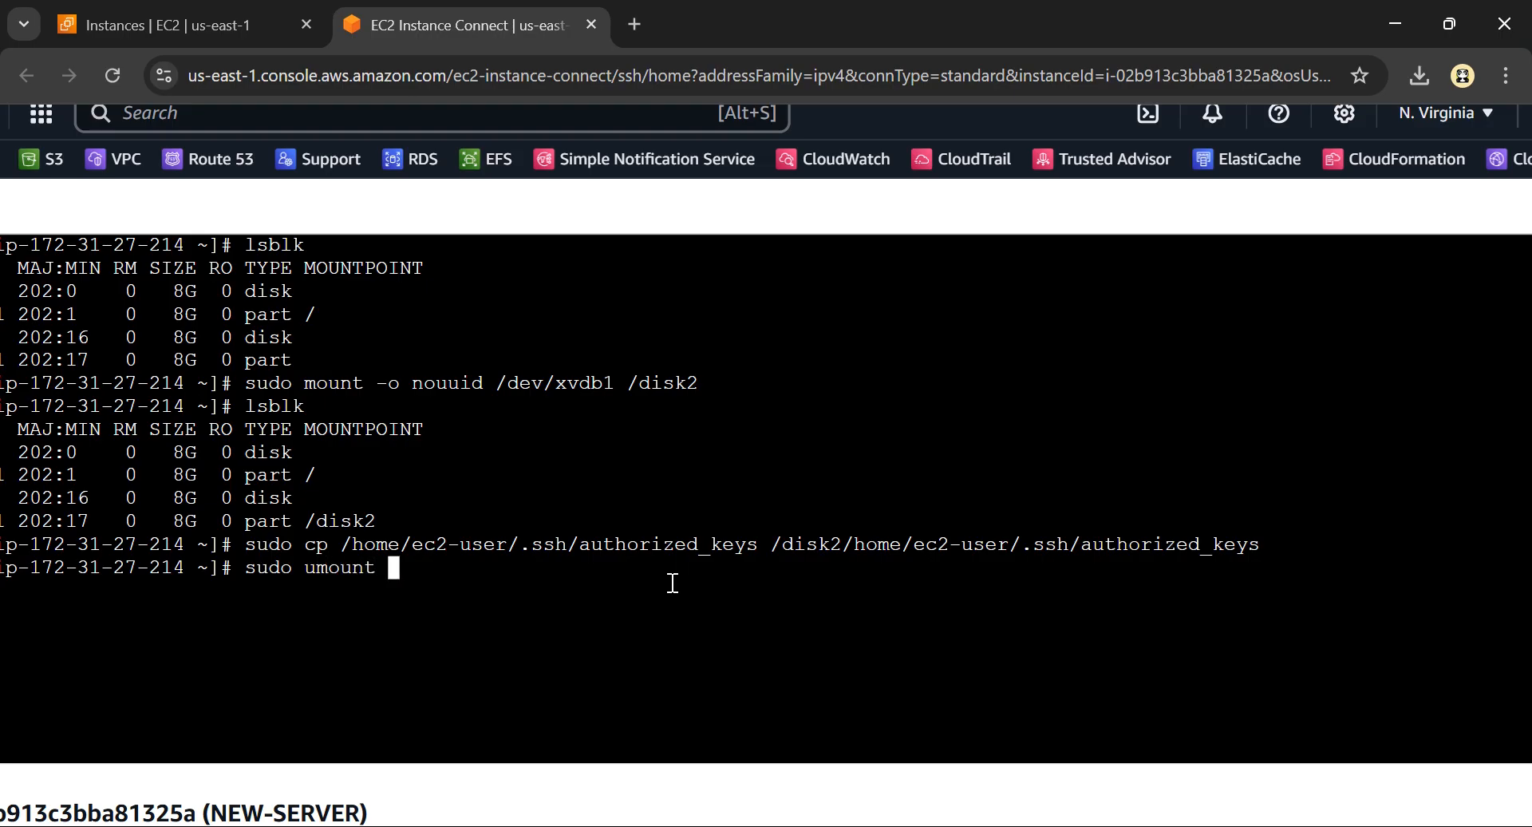
Unmount /disk2 with sudo umount, and run lsblk to check the mount point of xvdb1, highlighting its row in the output
text(/disk2)
key(Return)
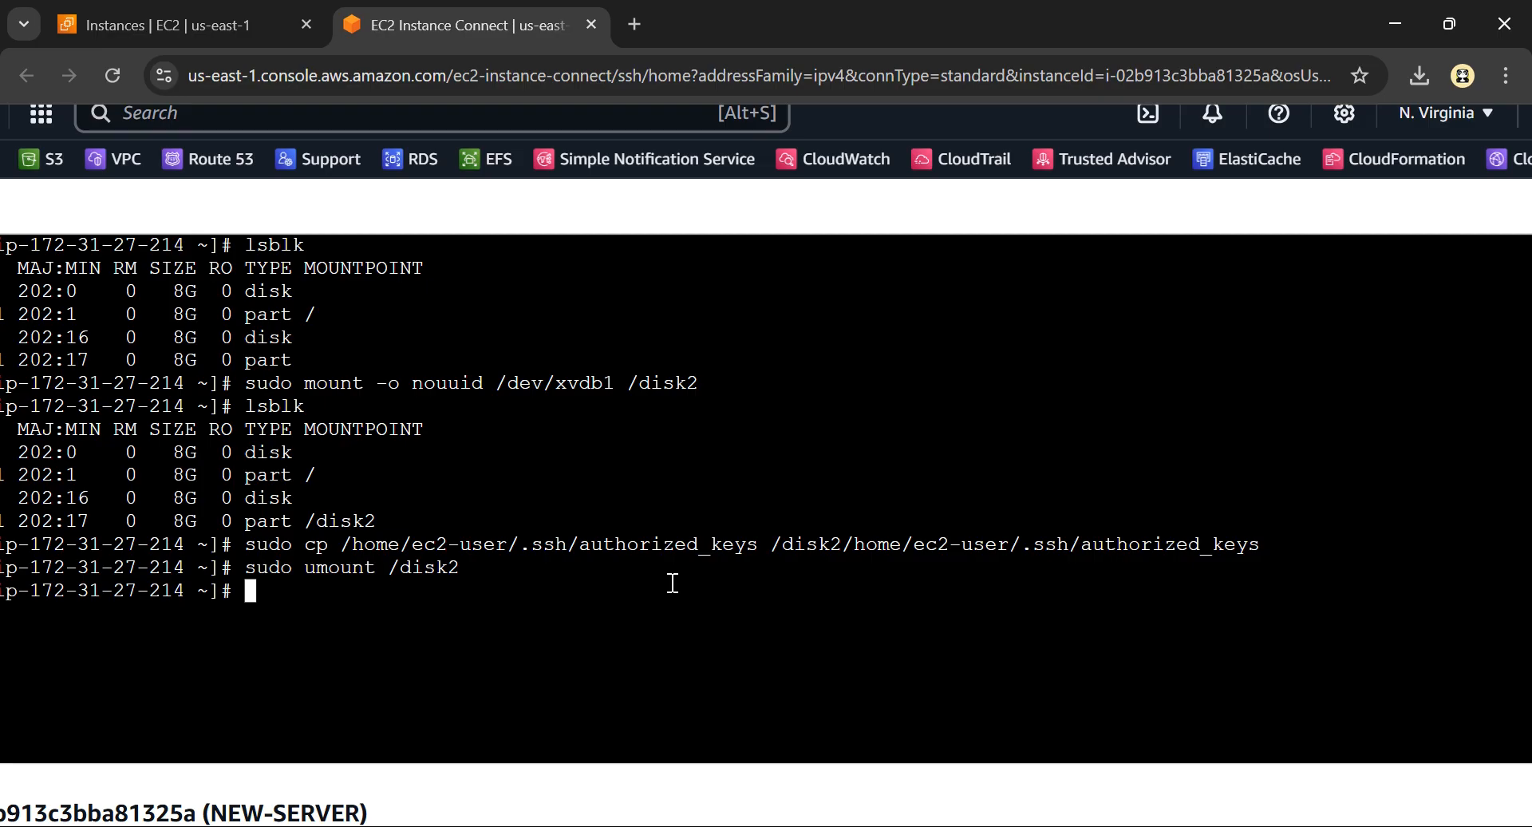
text(lsblk)
key(Return)
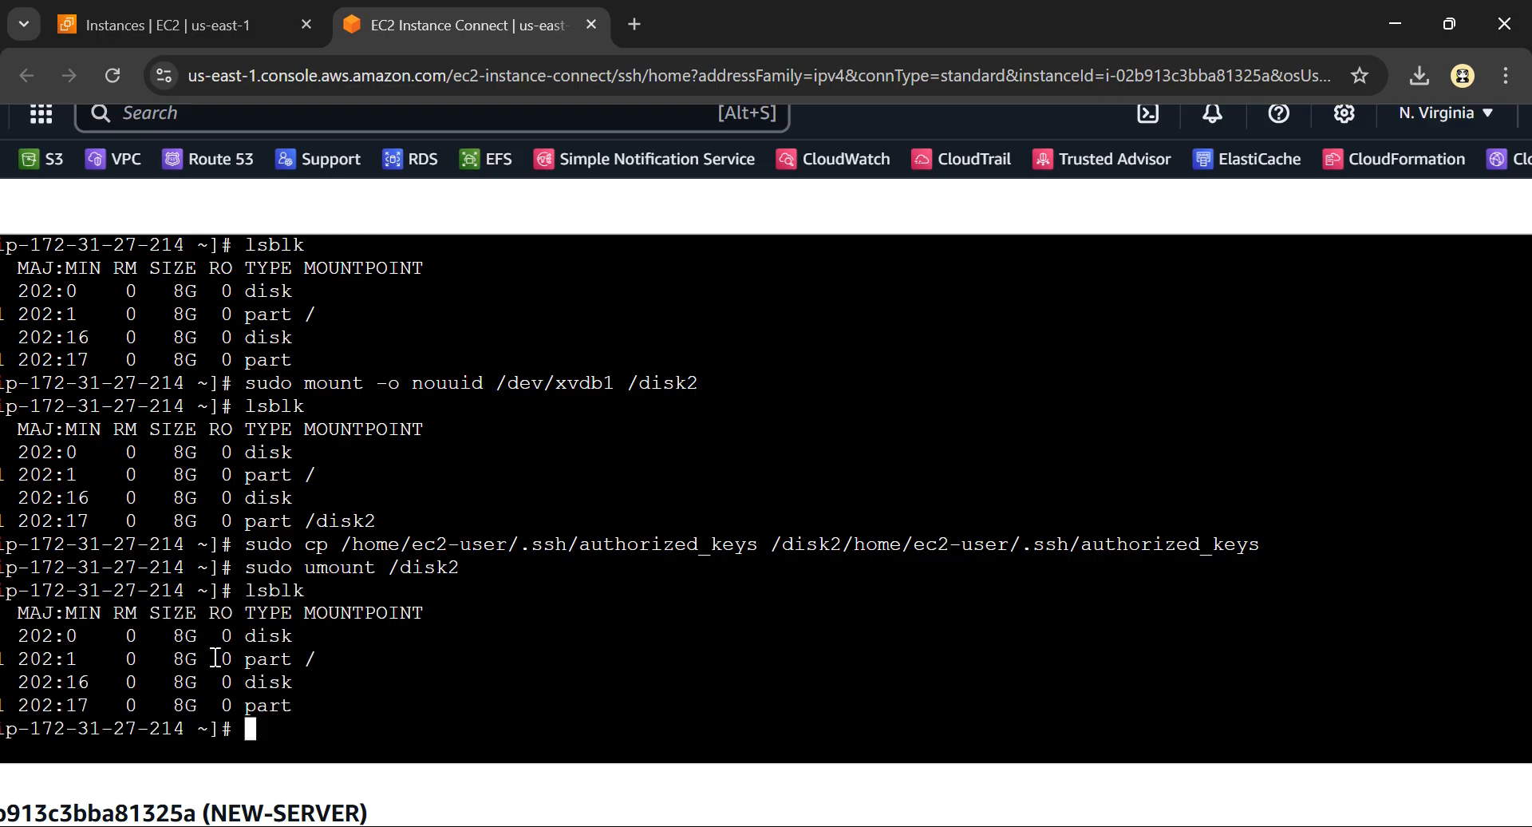
scroll(205, 667, up, 3)
scroll(206, 667, left, 2)
drag(4, 717, 525, 713)
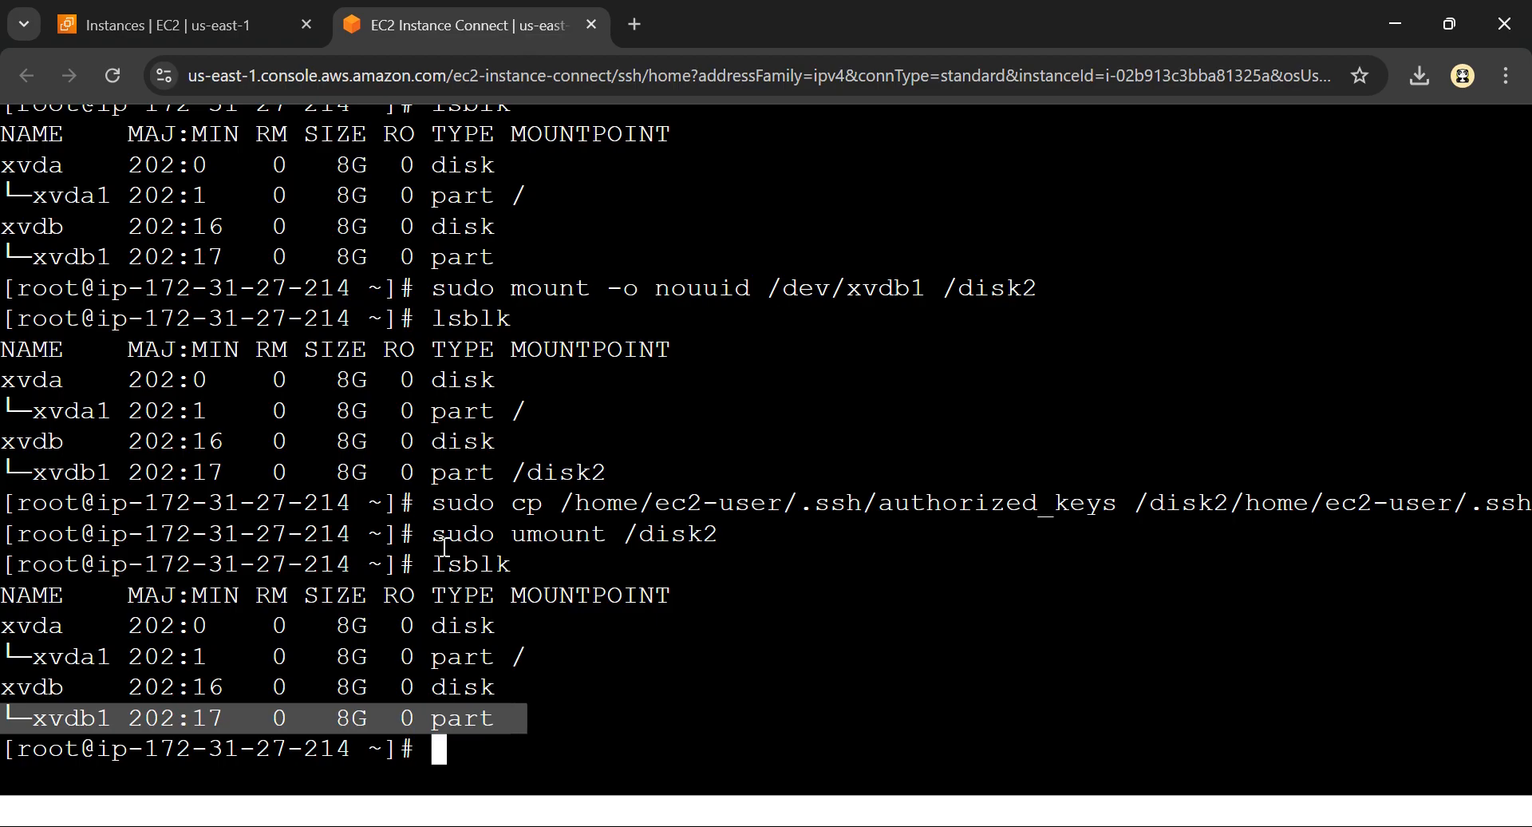
scroll(444, 548, down, 3)
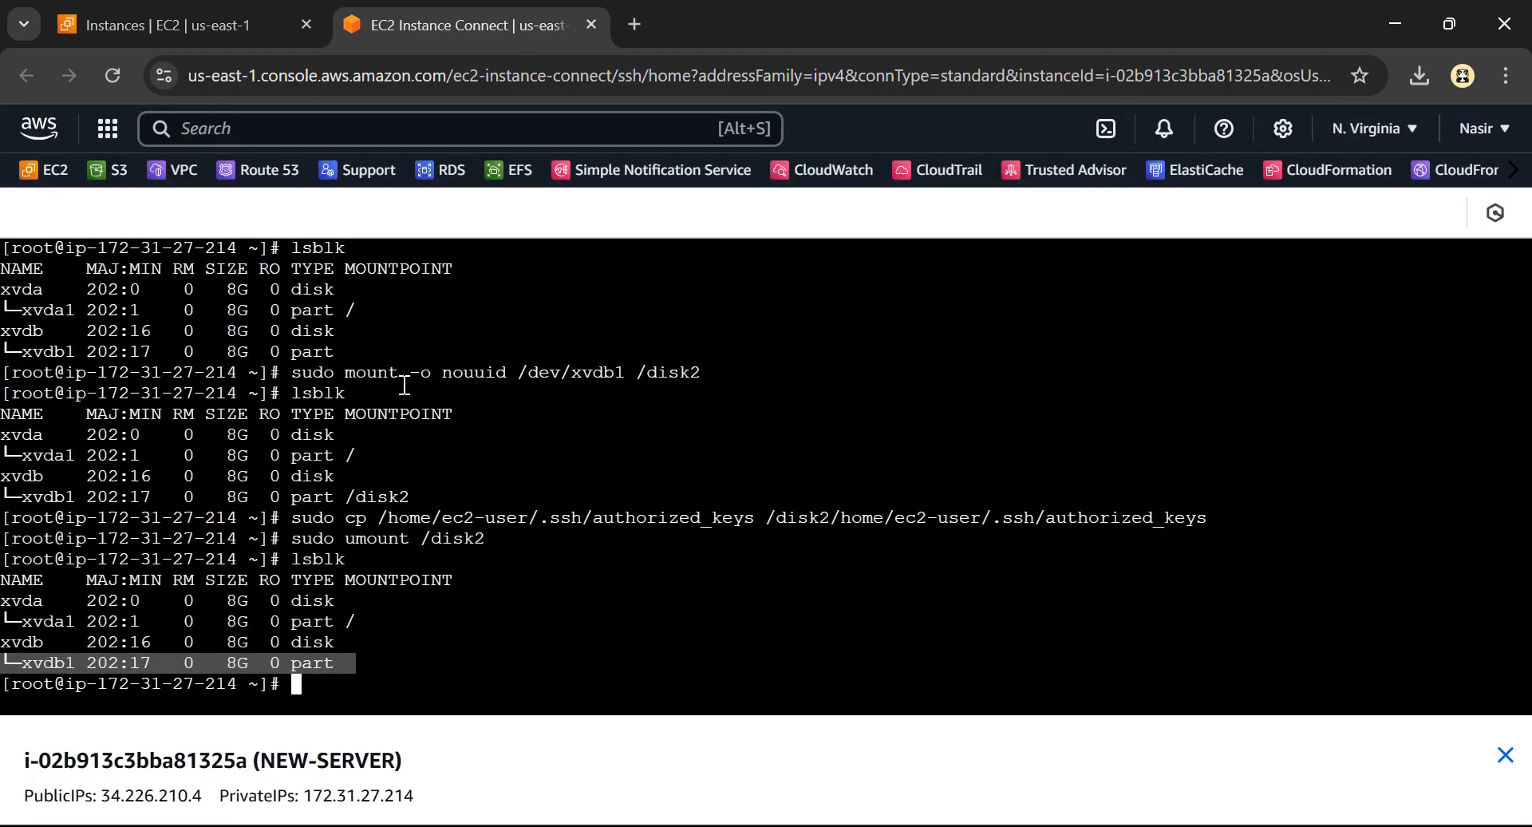
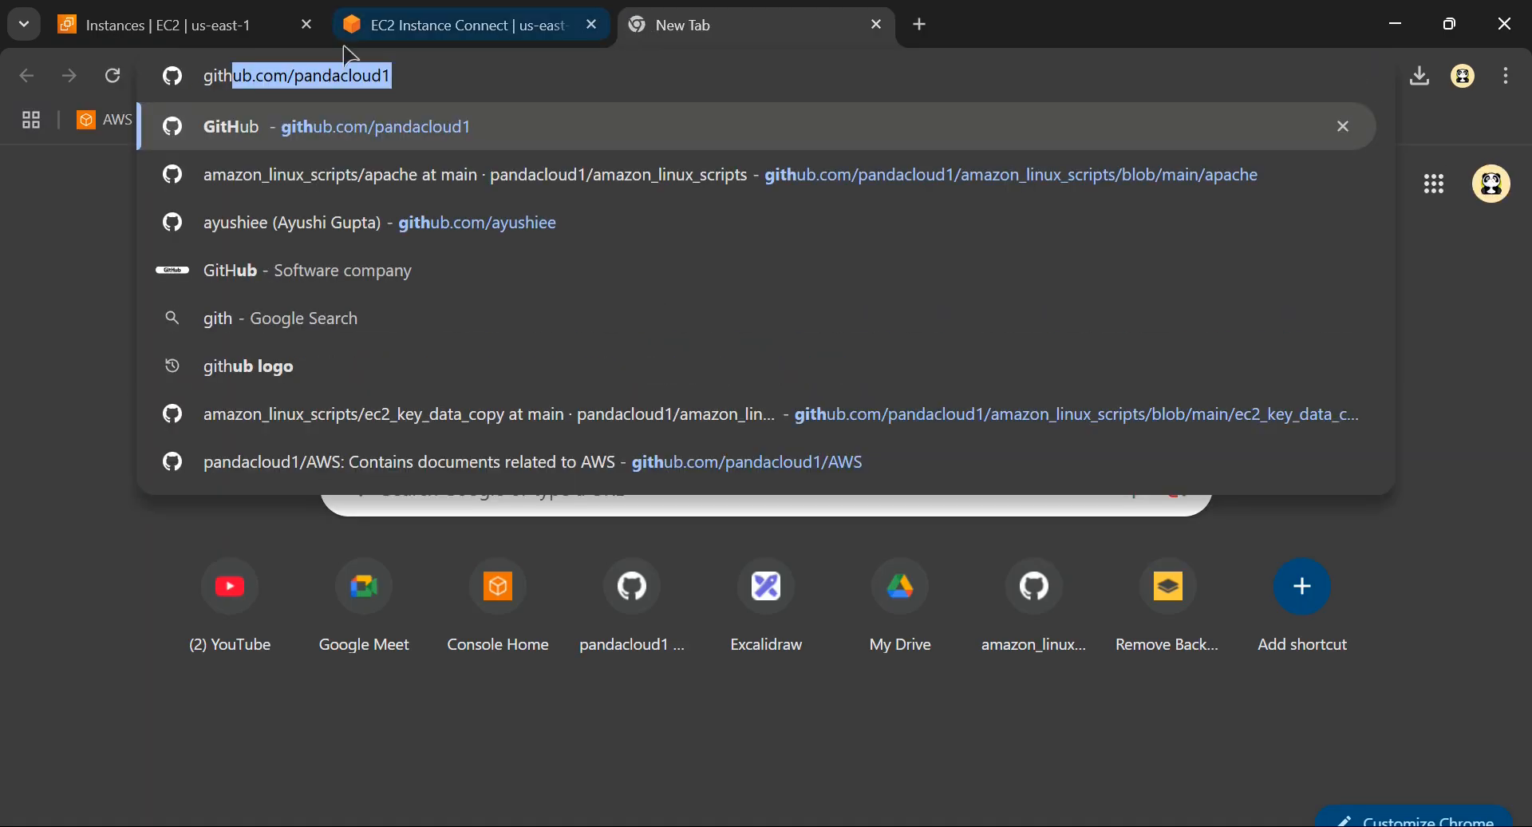
Open the ec2_key_data_copy file in the amazon_linux_scripts repository of the pandacloud1 GitHub account
click(405, 76)
key(Return)
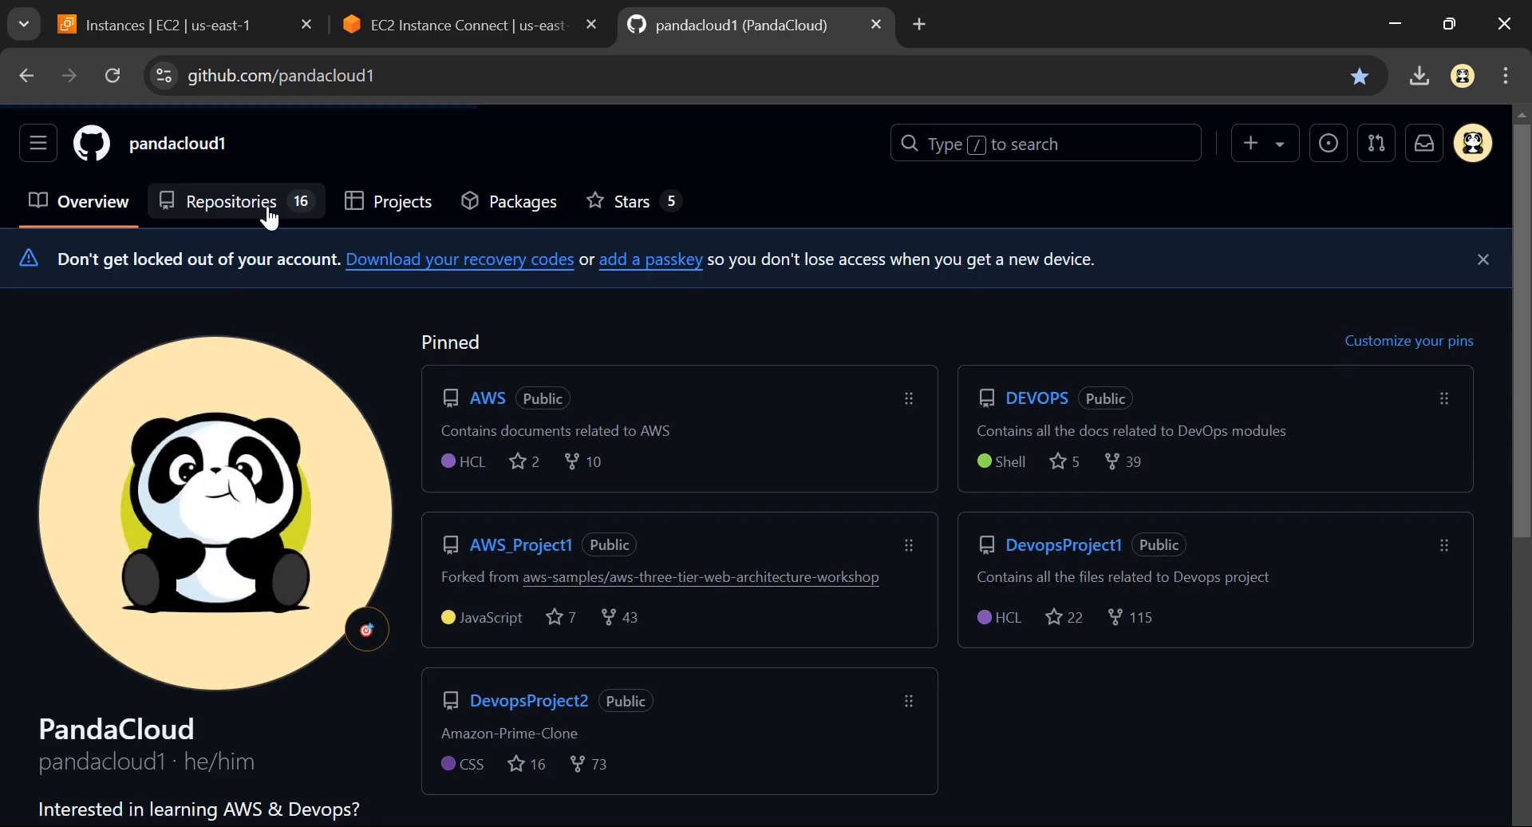
click(281, 217)
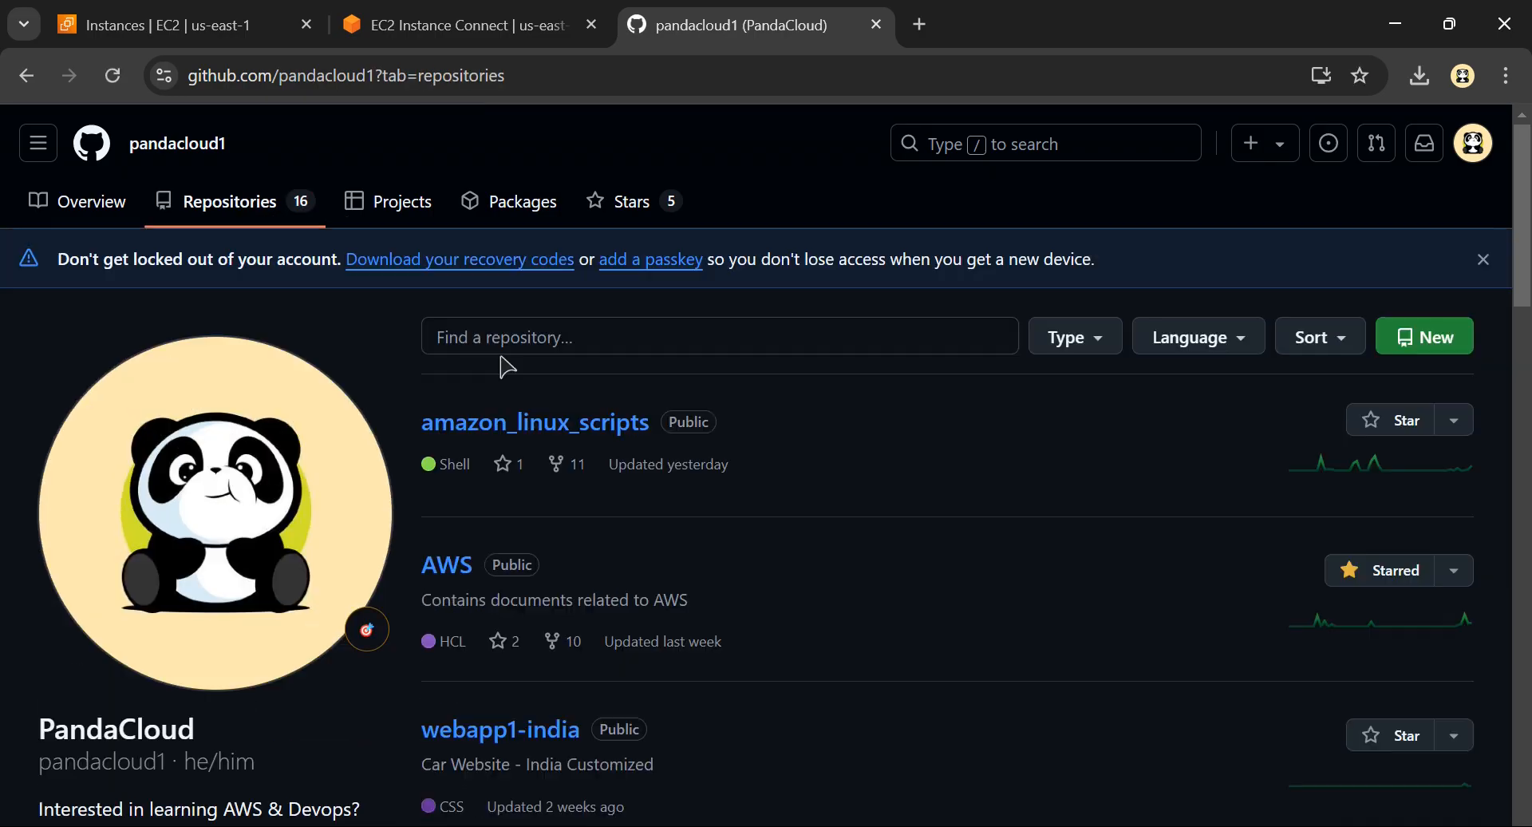
click(529, 433)
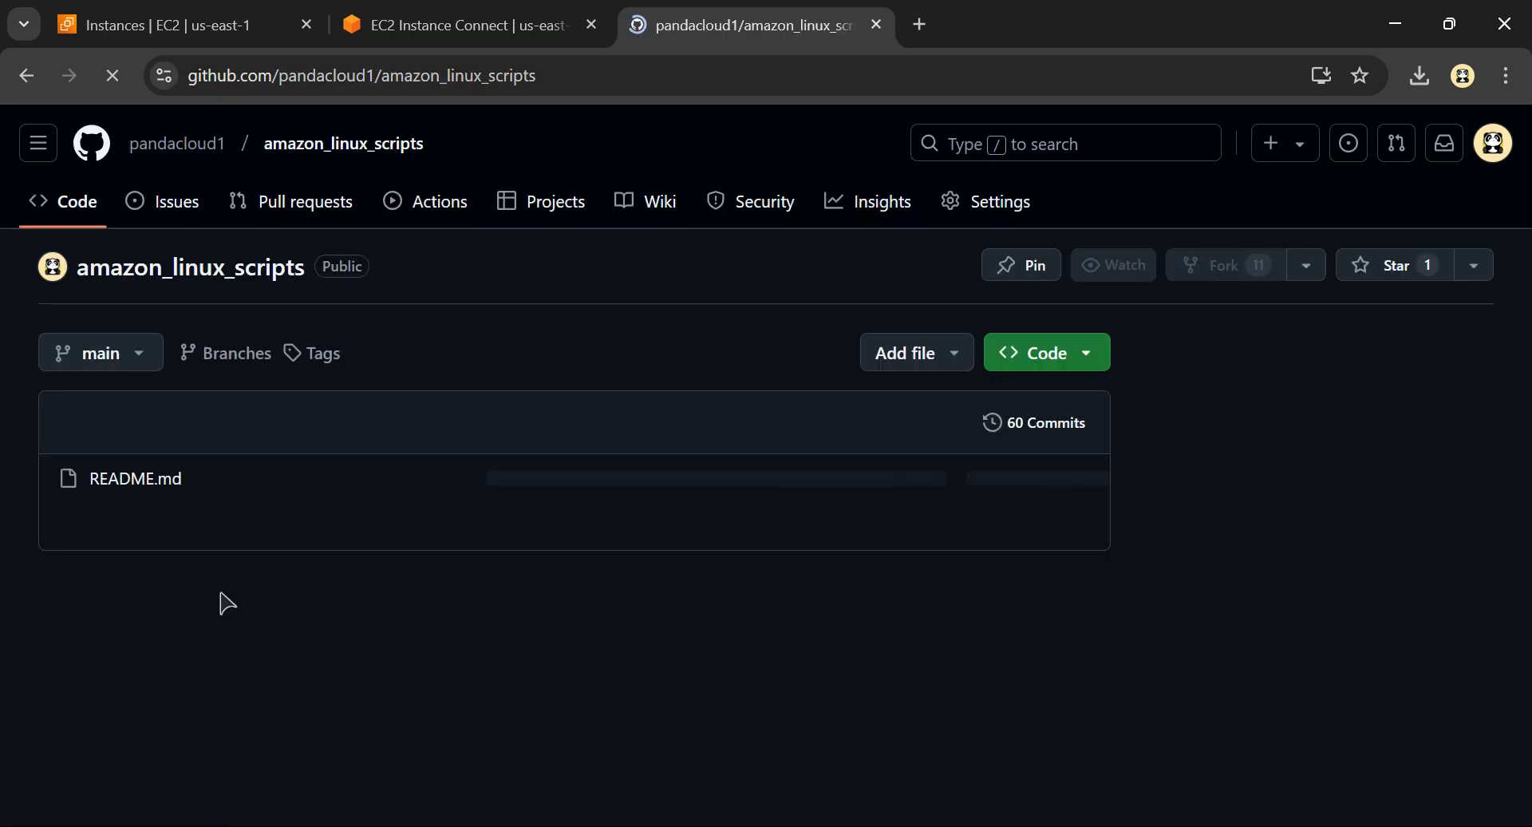
scroll(144, 606, down, 4)
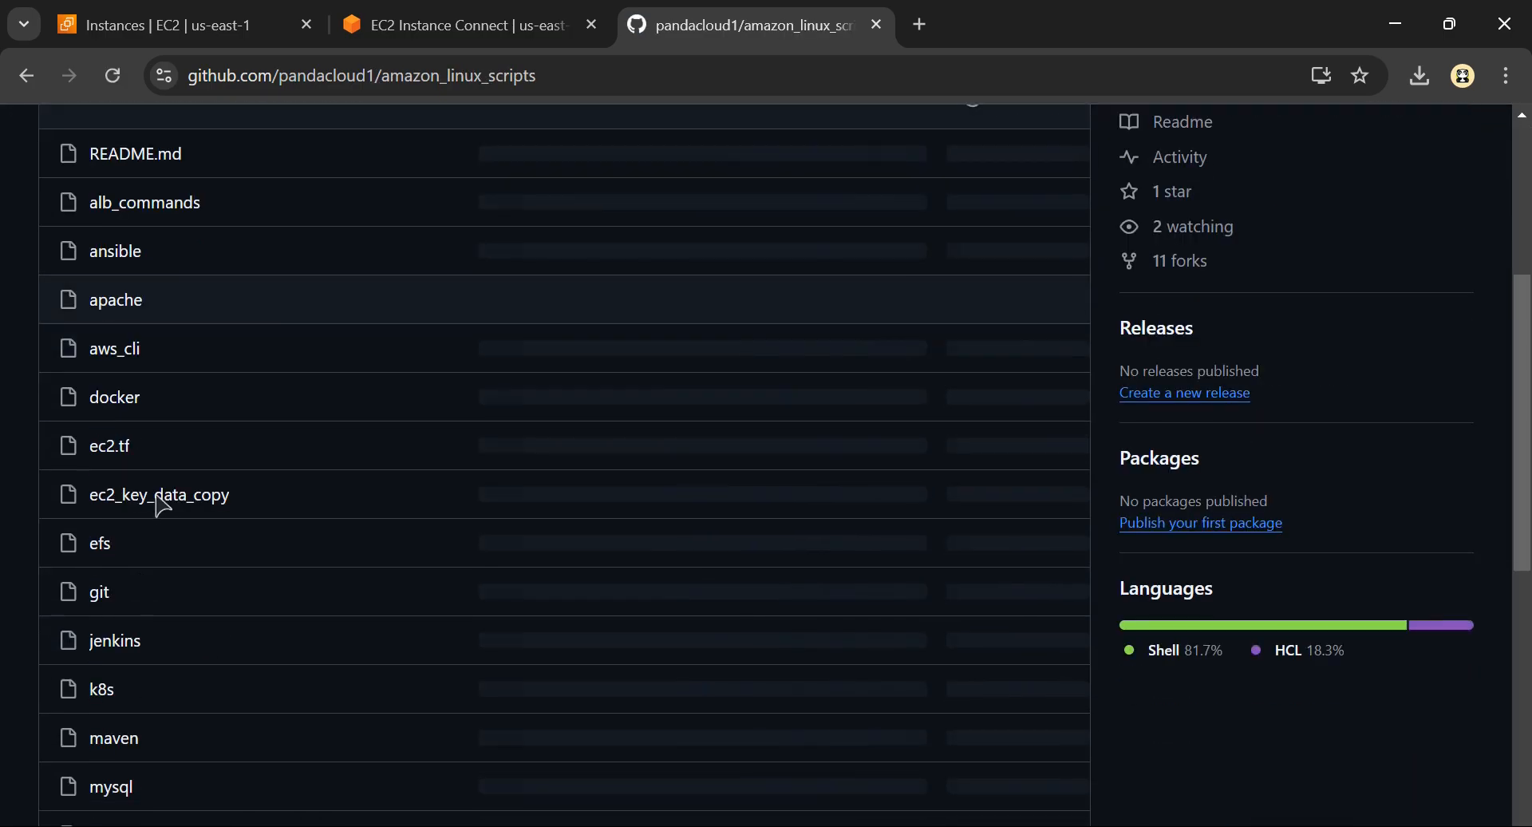
click(166, 505)
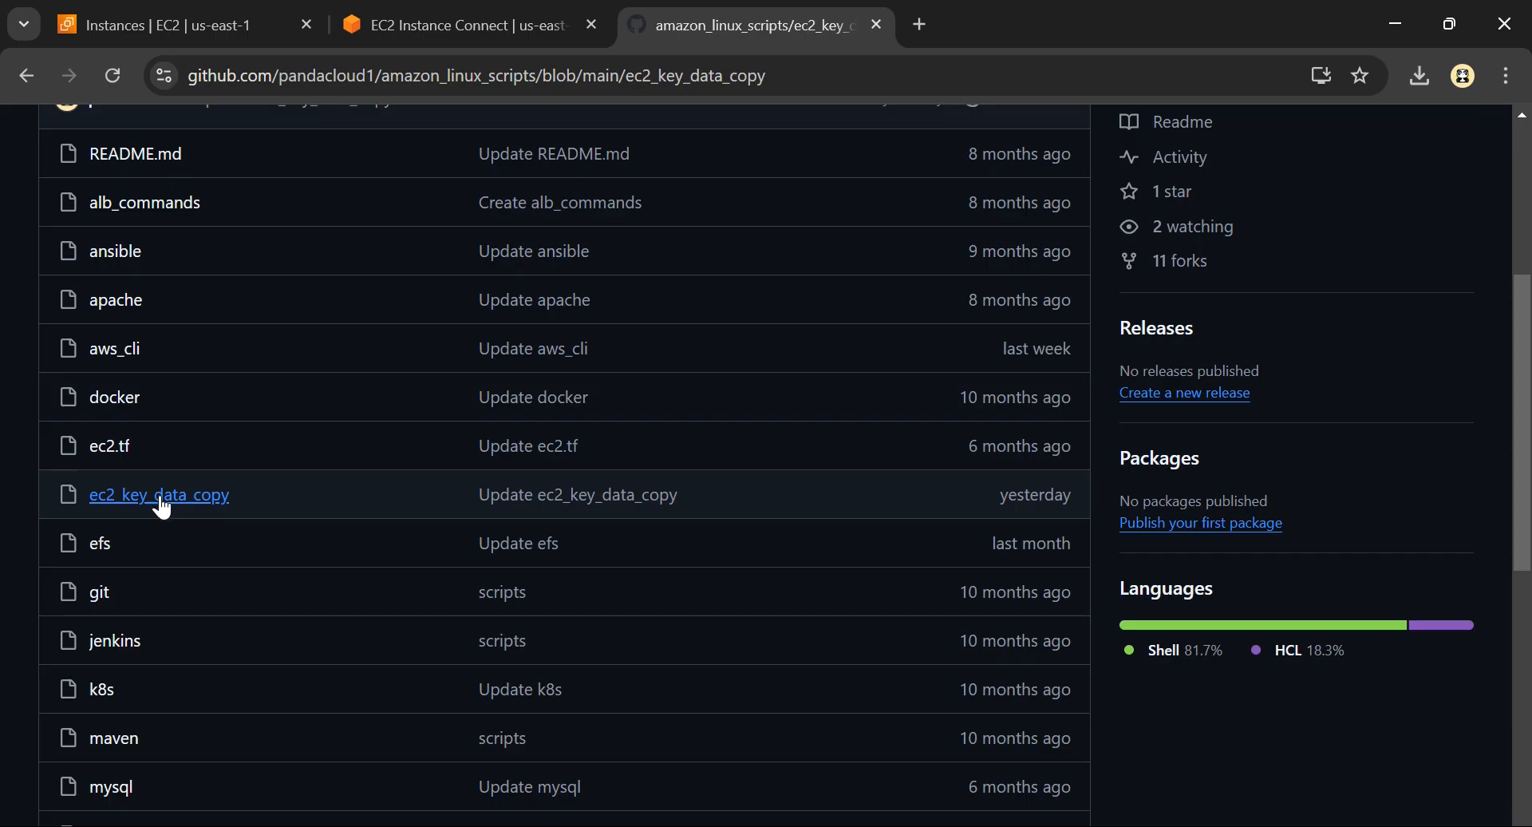
Read through the recovery instructions in ec2_key_data_copy, from STEP1 to STEP6, and return to the EC2 Instances page
scroll(267, 606, down, 5)
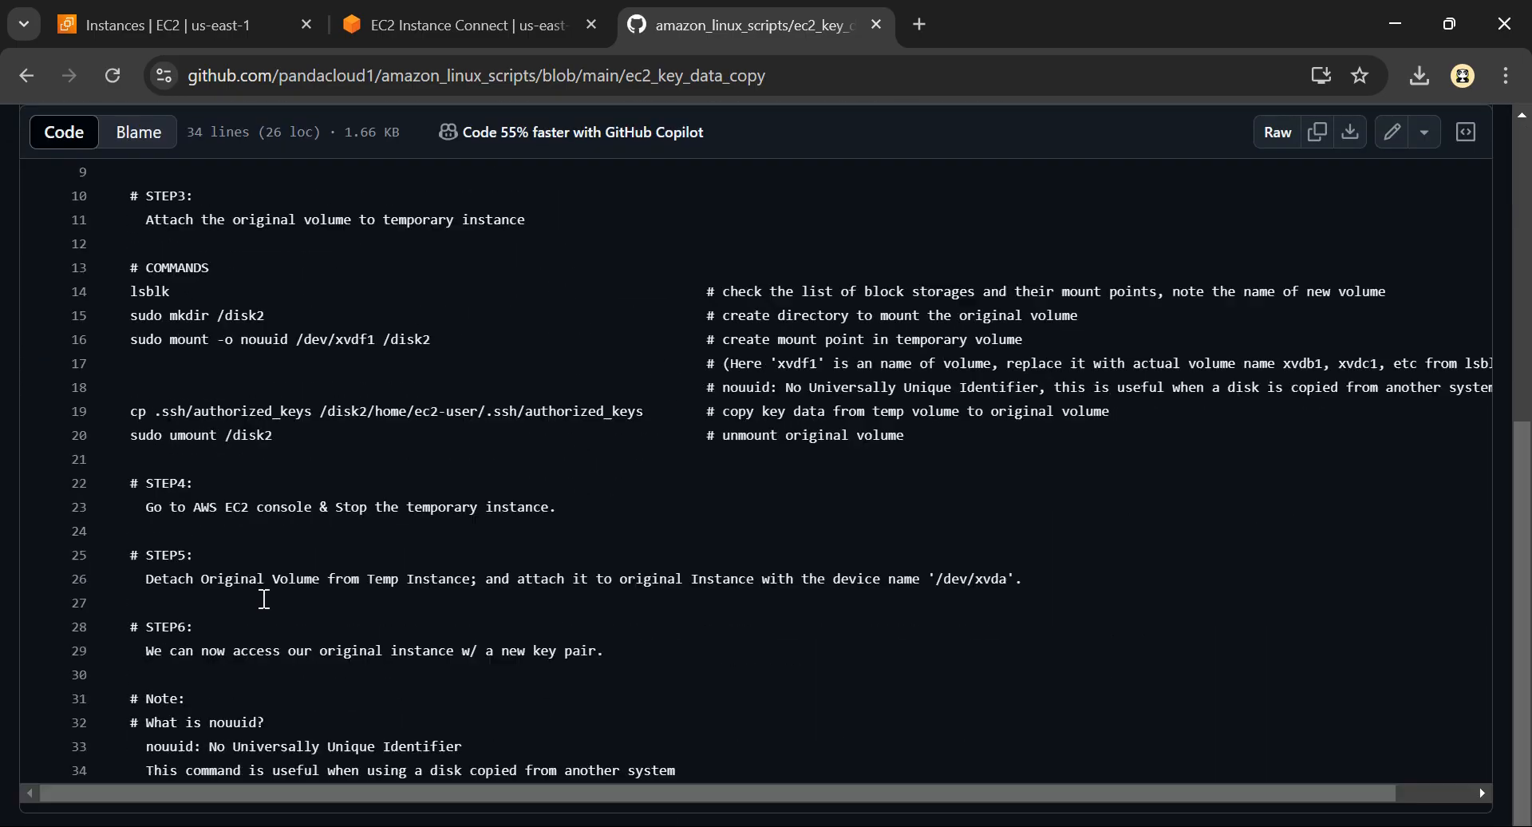
scroll(216, 370, up, 4)
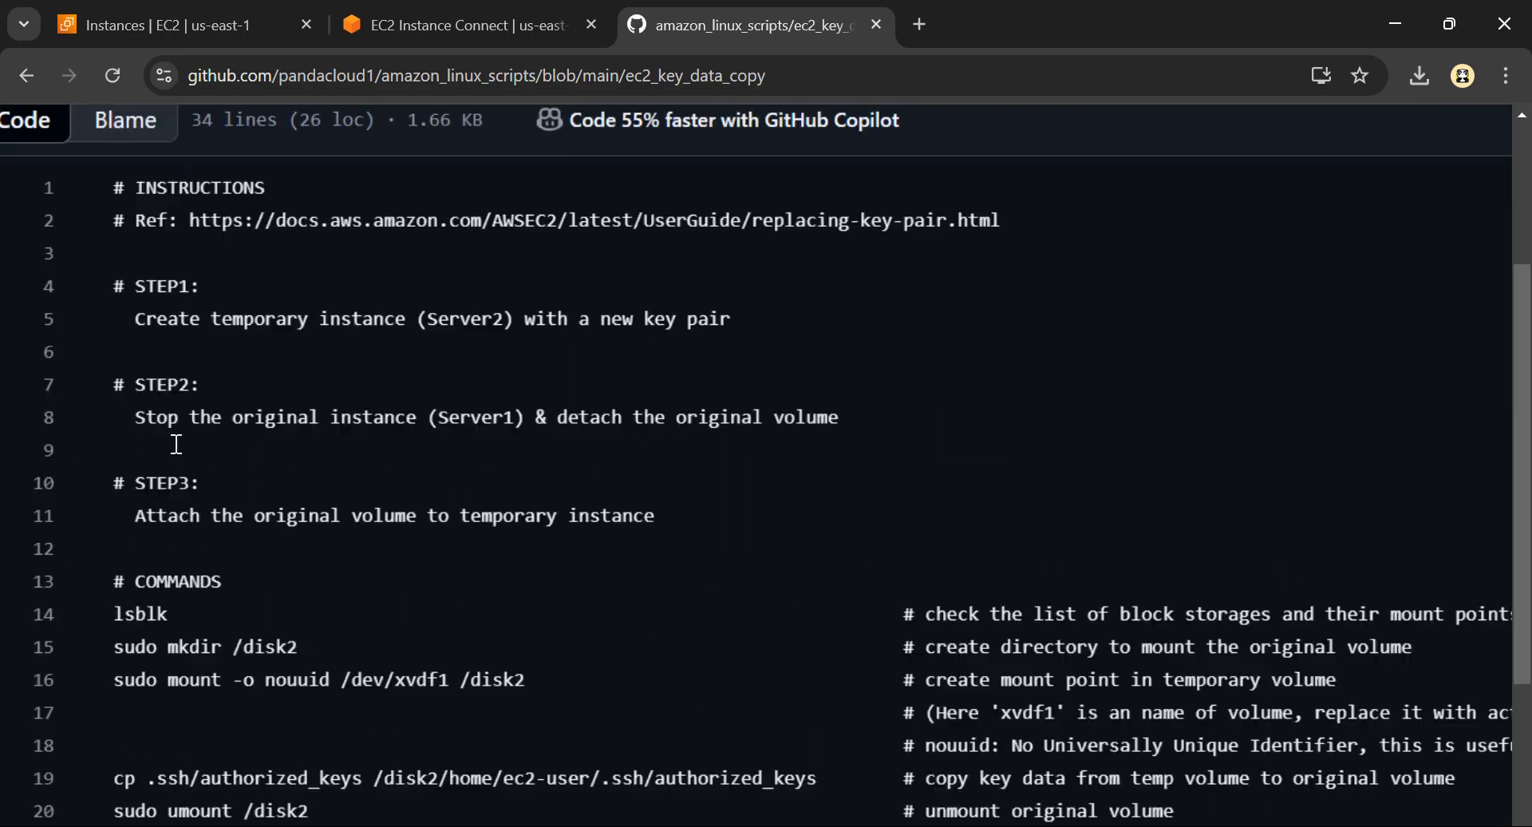
scroll(239, 692, down, 6)
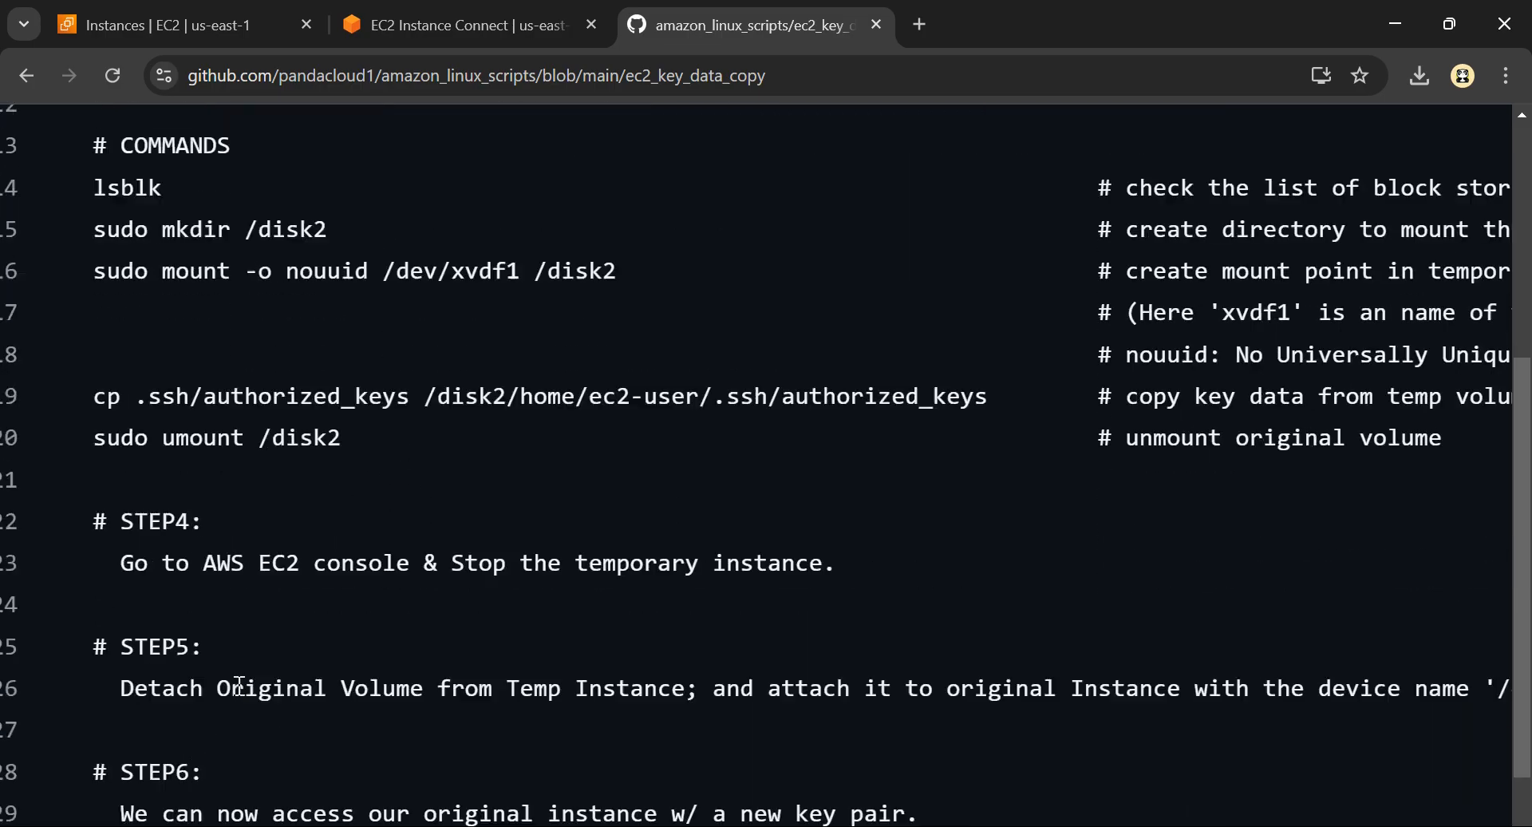
scroll(239, 685, up, 2)
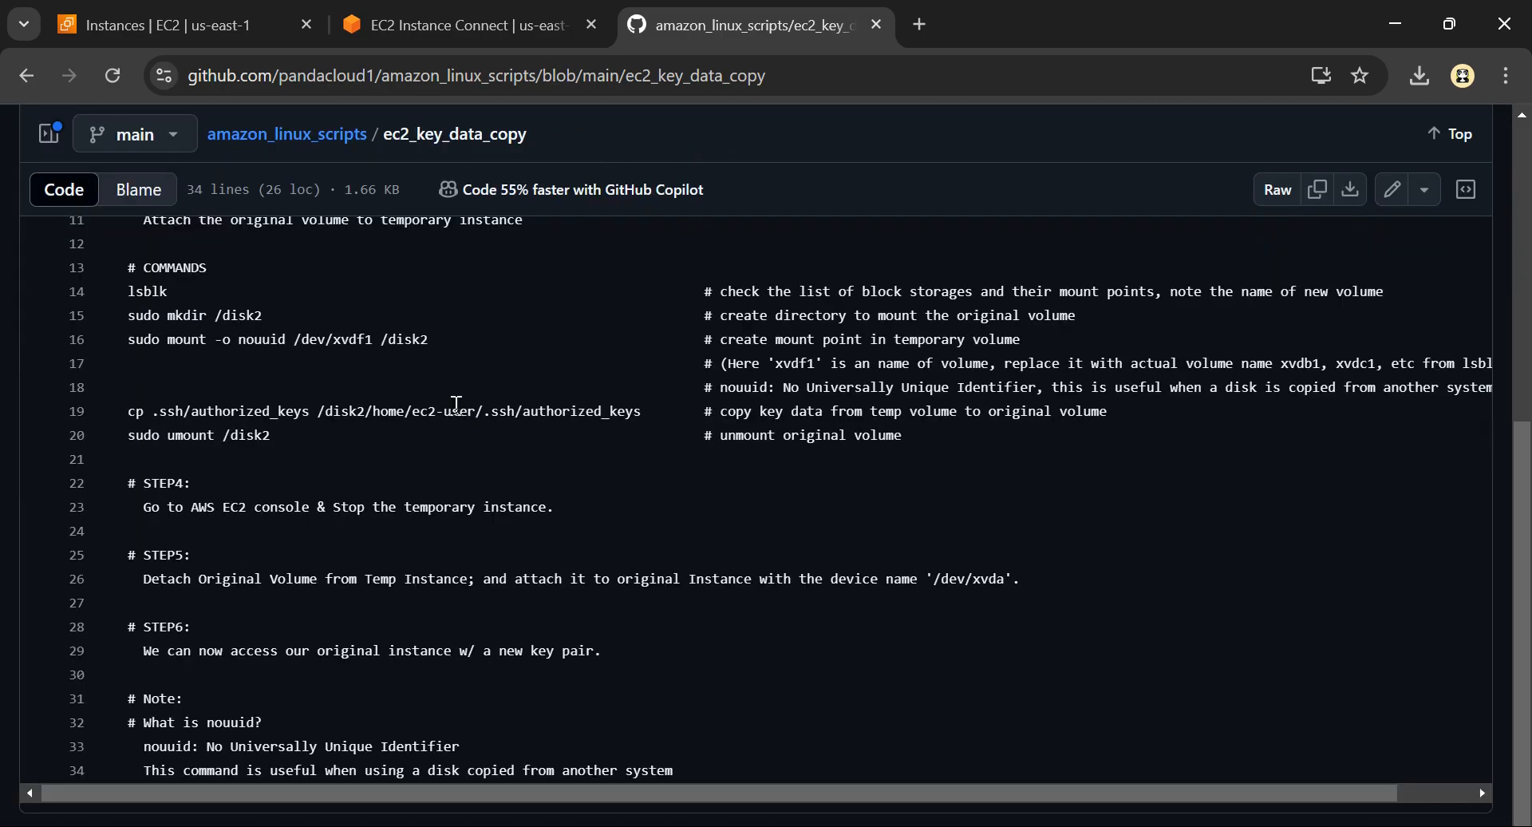
click(445, 16)
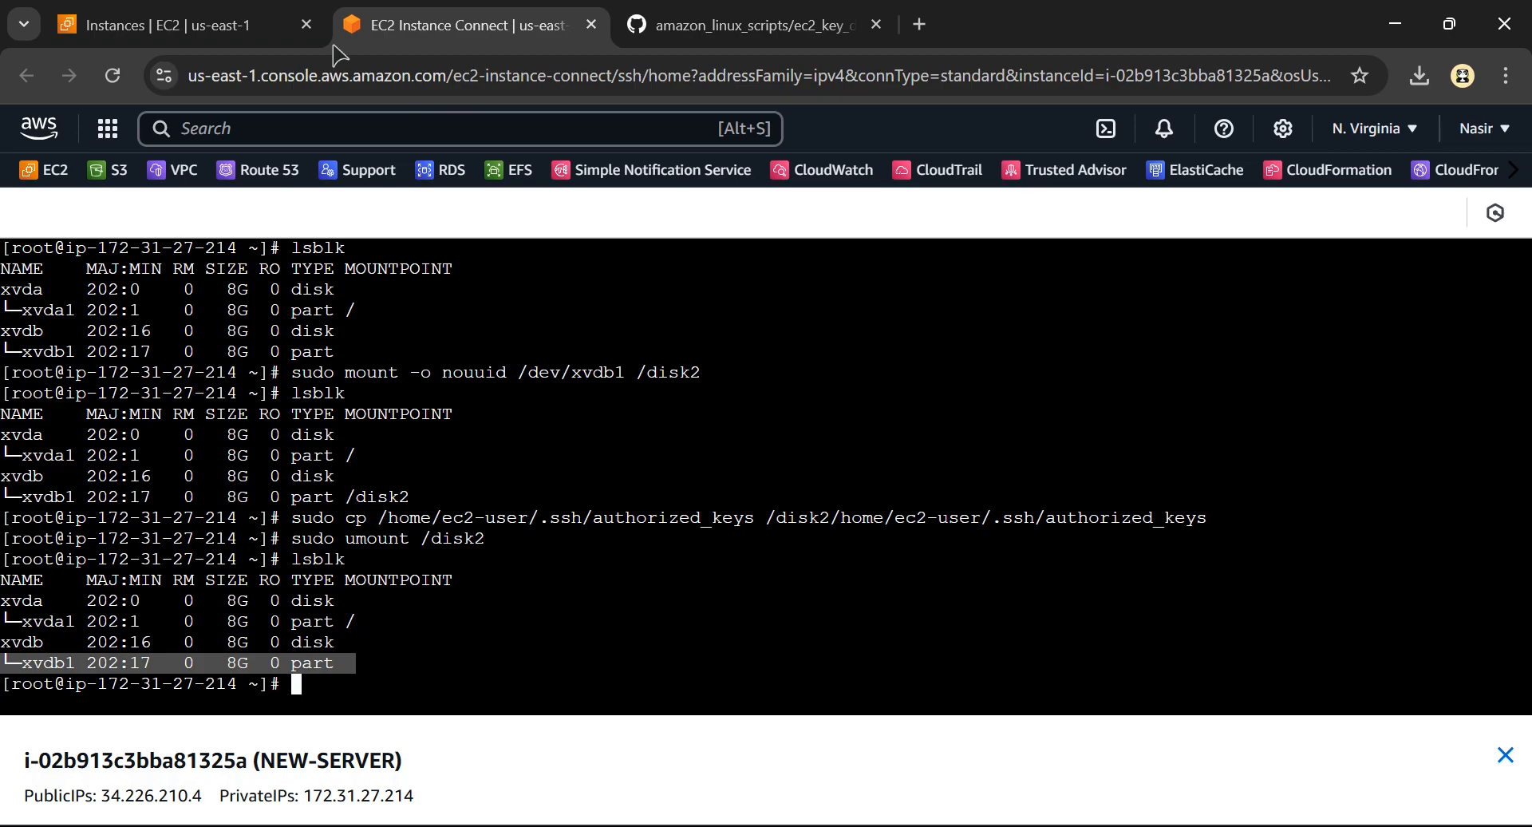
click(224, 14)
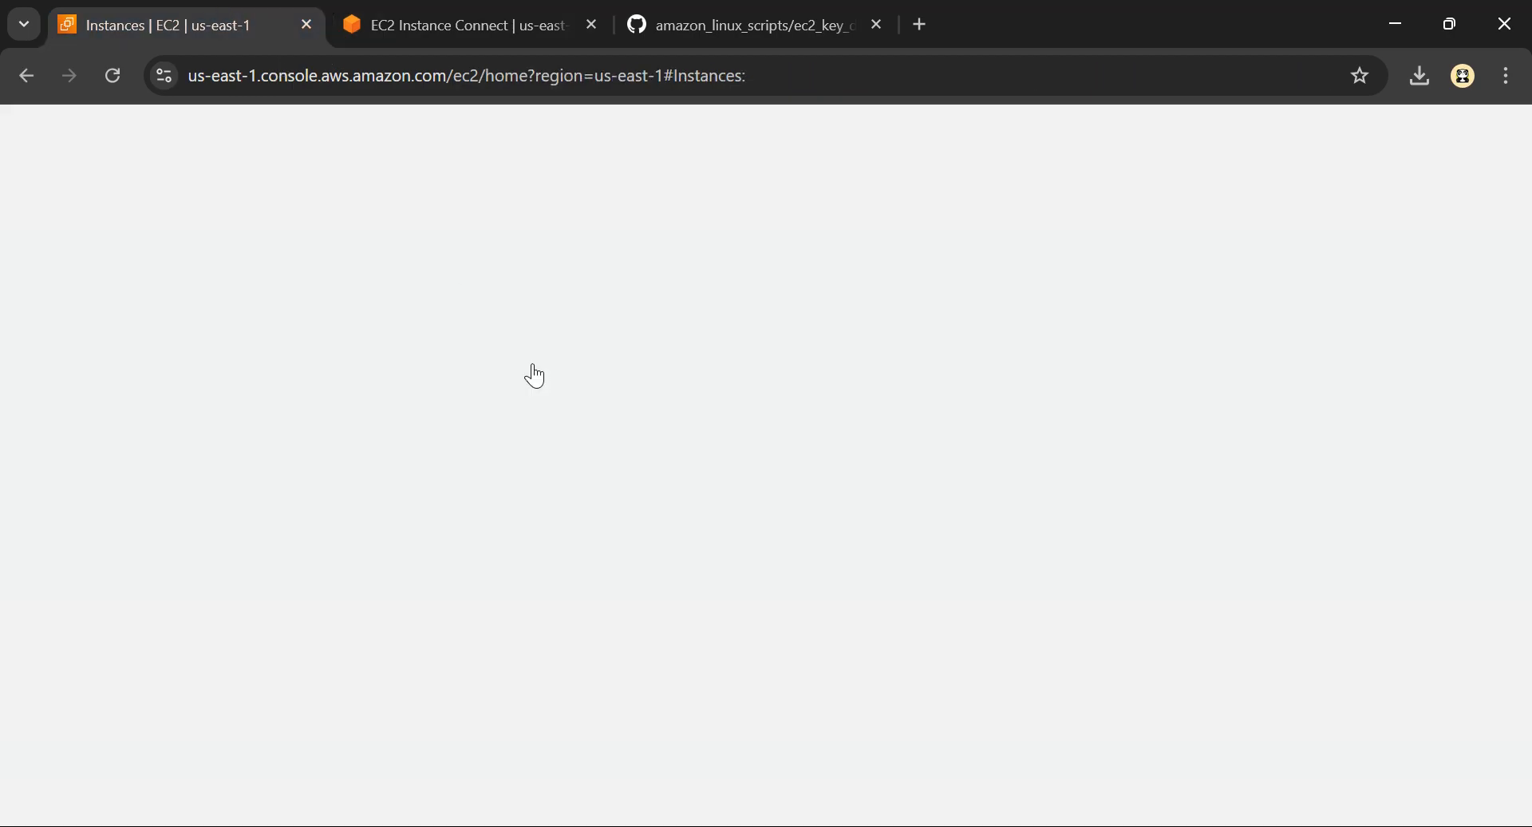
Switch to the Excalidraw diagram and examine the stop, unmount and deattach notes around NEW SERVER and its volumes
key(alt+Tab)
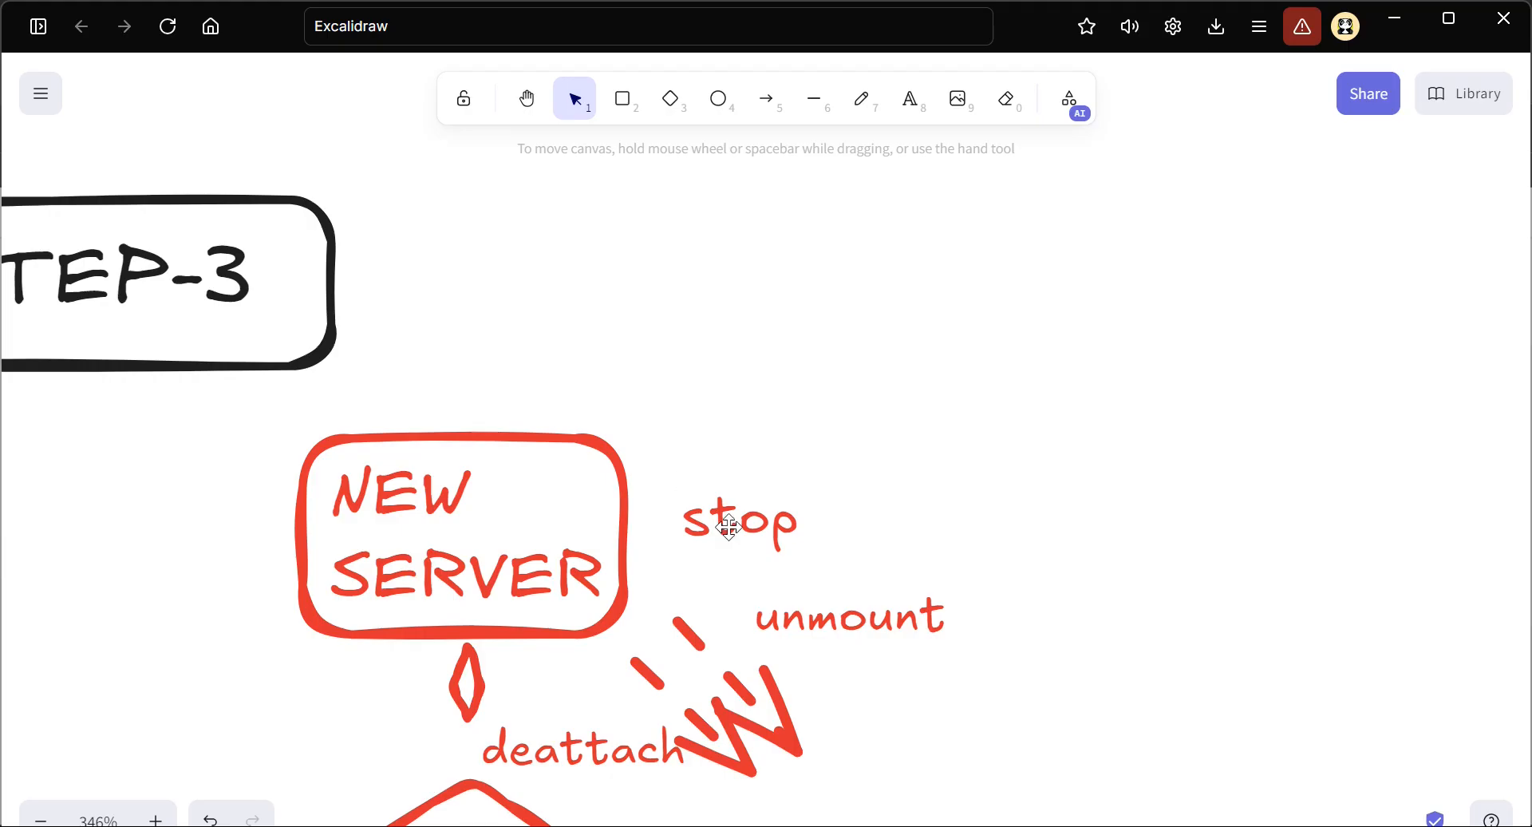
key(ctrl)
scroll(558, 551, left, 4)
scroll(585, 558, down, 3)
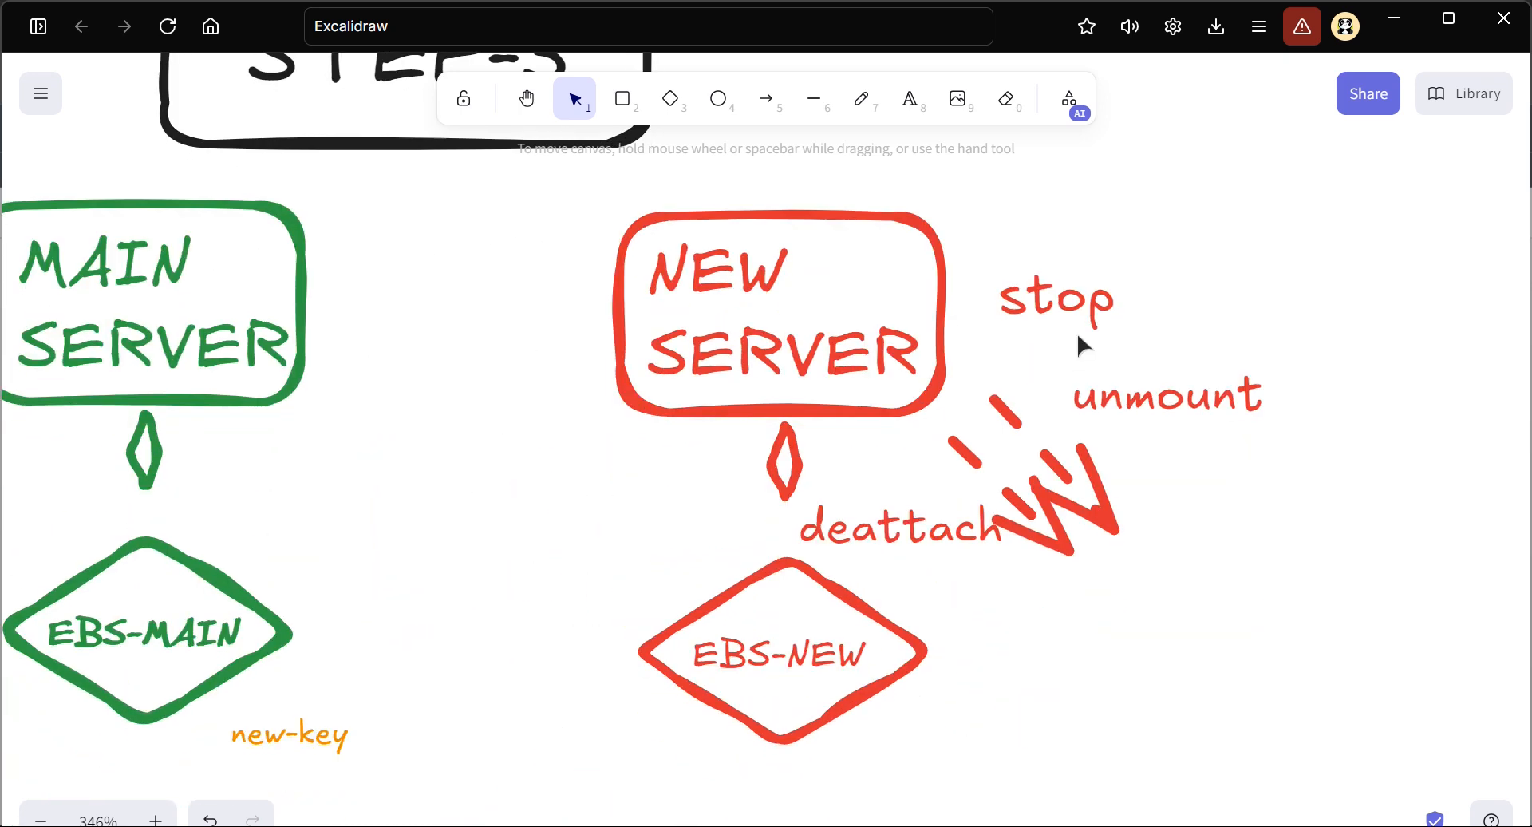
scroll(1085, 322, right, 2)
scroll(1086, 323, right, 1)
key(ctrl)
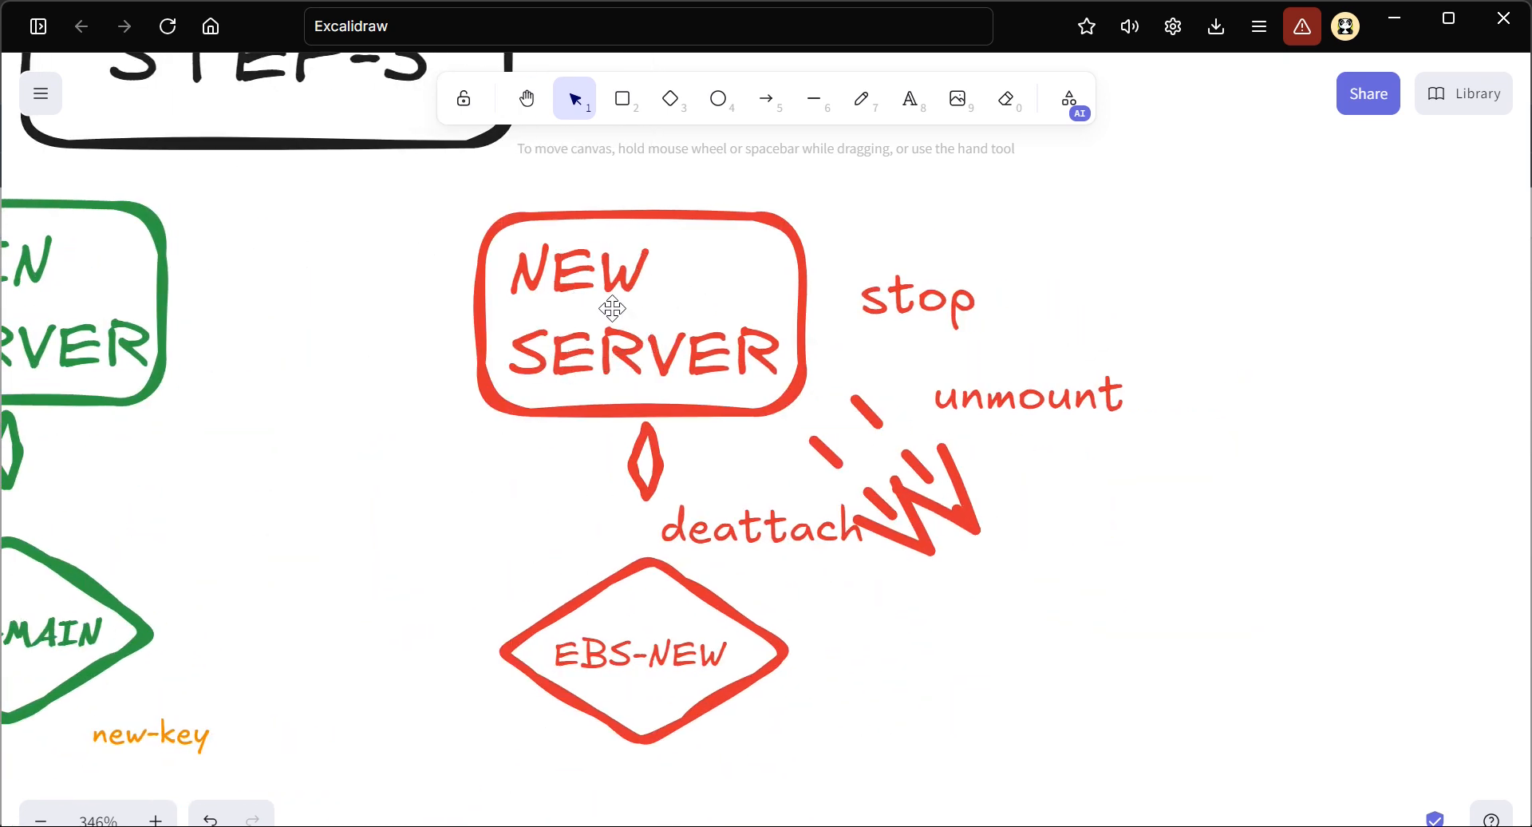
key(ctrl)
scroll(475, 635, left, 4)
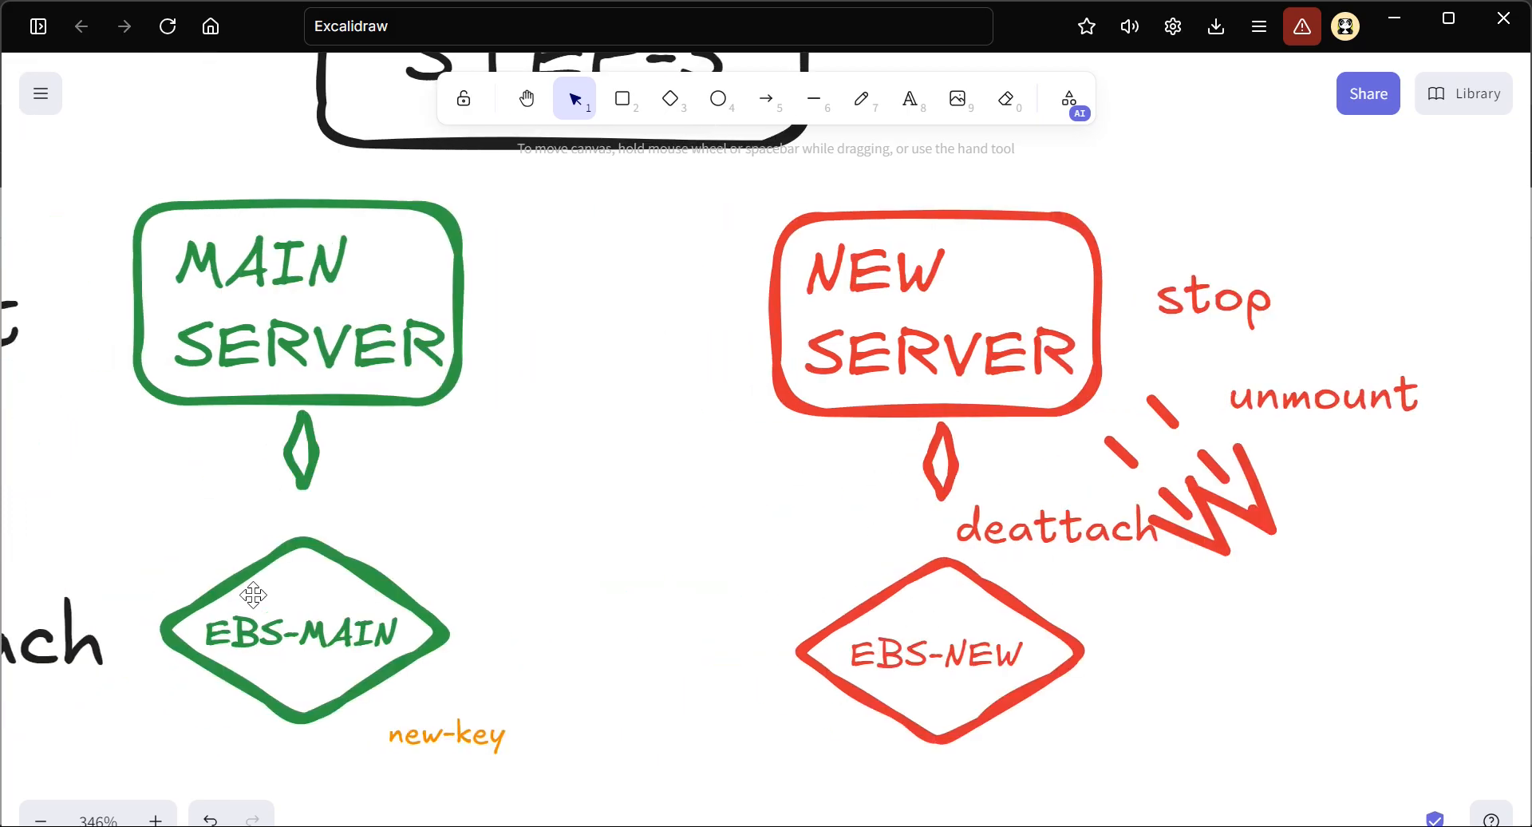
Place a copy of EBS-MAIN with its new-key label beside EBS-NEW, and move the unmount label in line with stop
drag(130, 509, 527, 763)
drag(327, 628, 1305, 663)
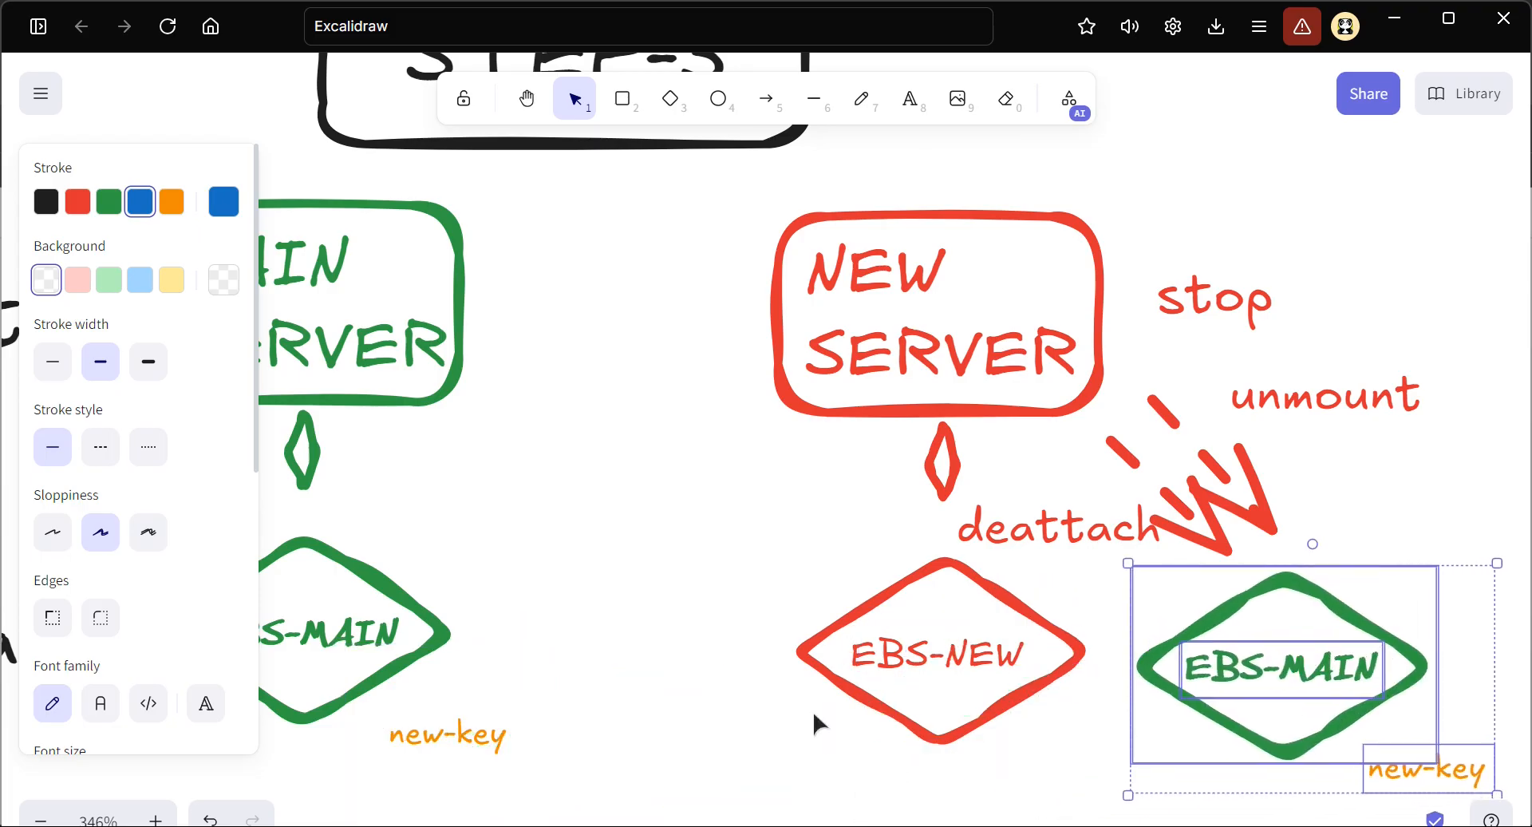
scroll(813, 710, right, 5)
click(1178, 602)
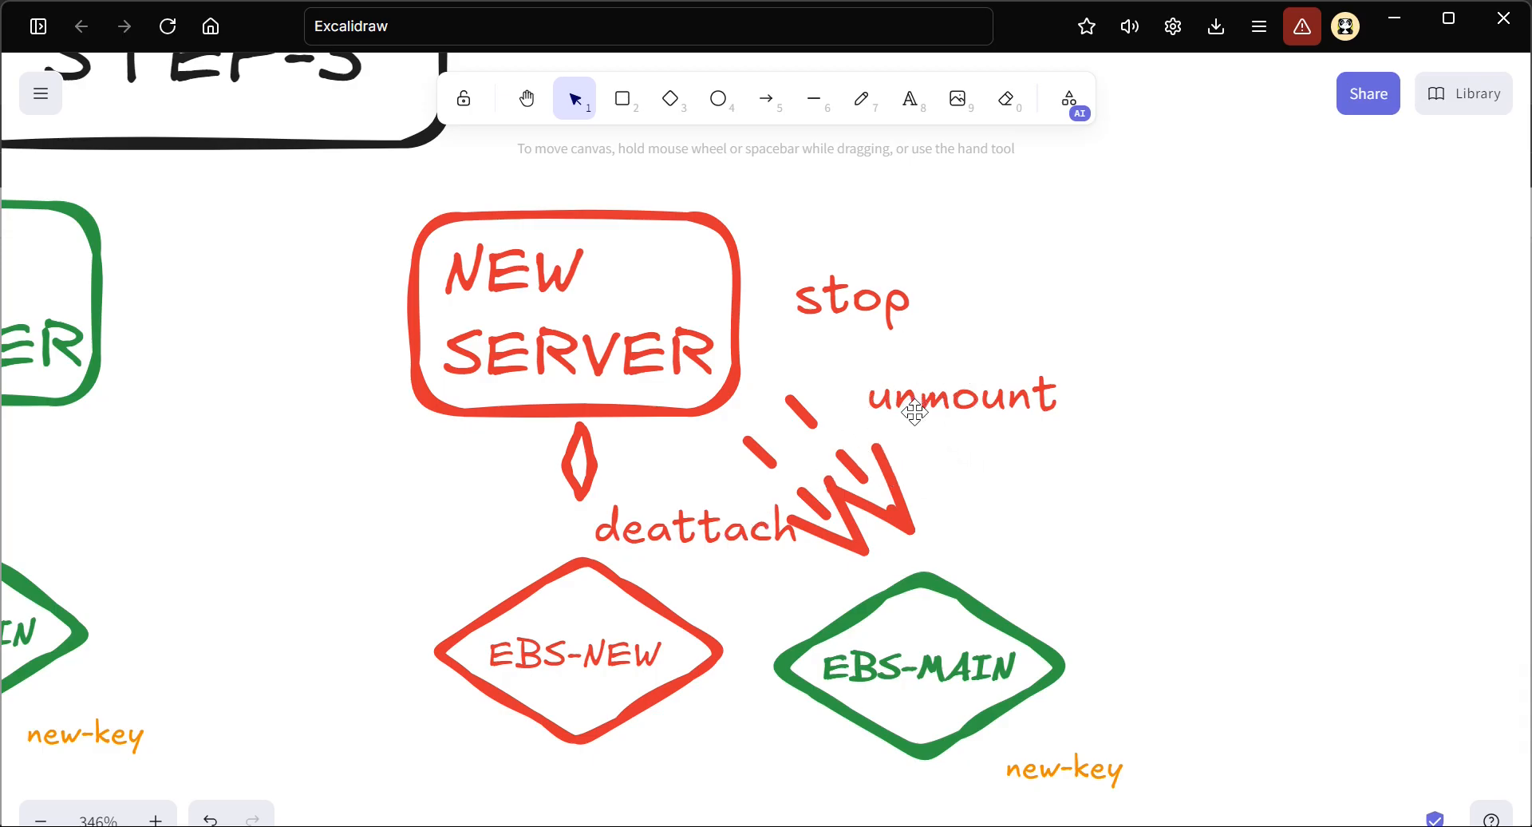
drag(963, 395, 1145, 310)
click(1027, 479)
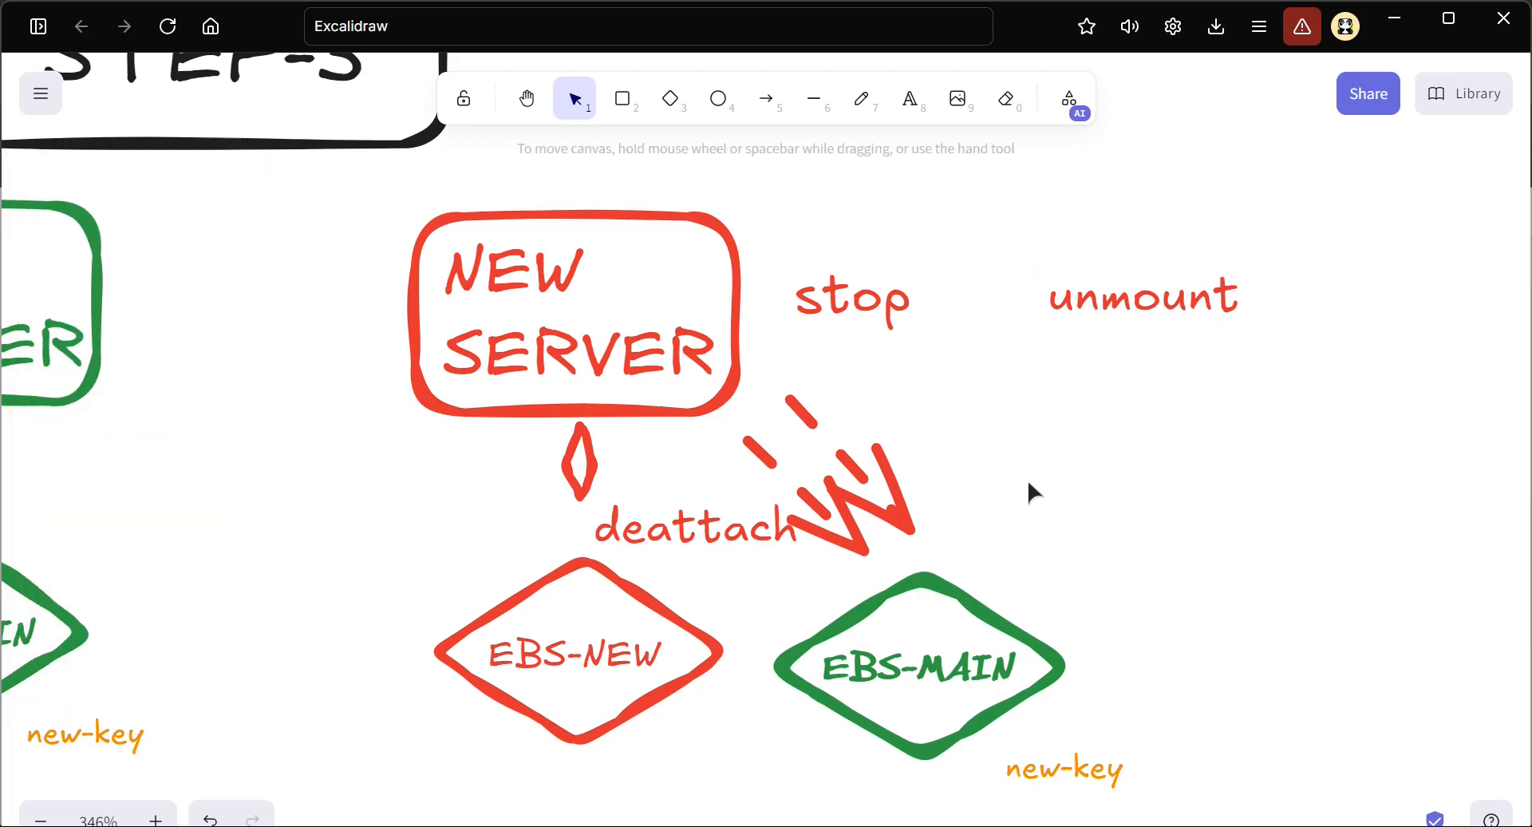
Switch to the EC2 console and stop only the NEW-SERVER instance, confirming the stop request
key(alt+Tab)
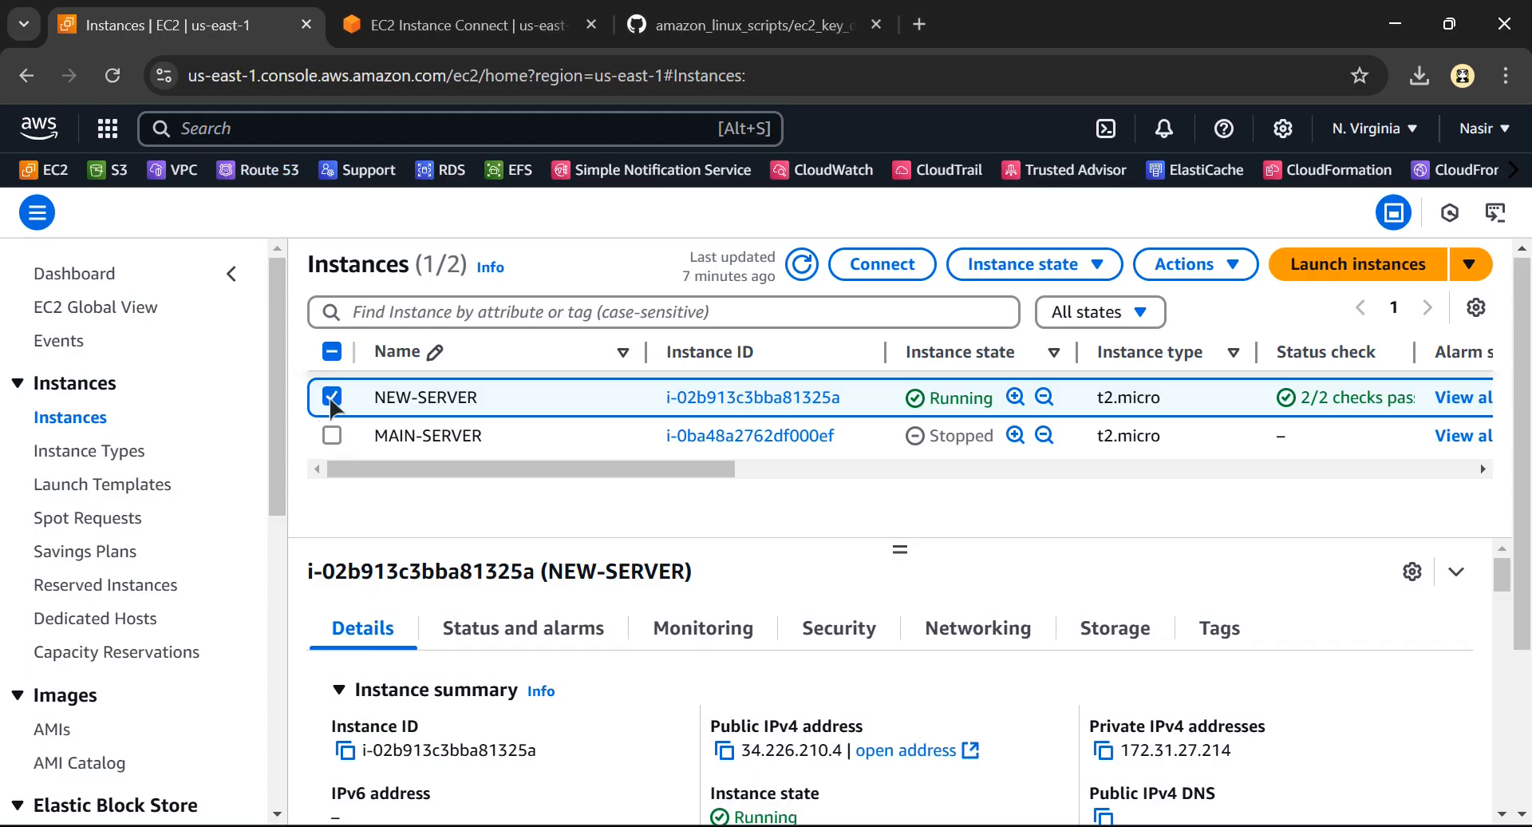
click(332, 435)
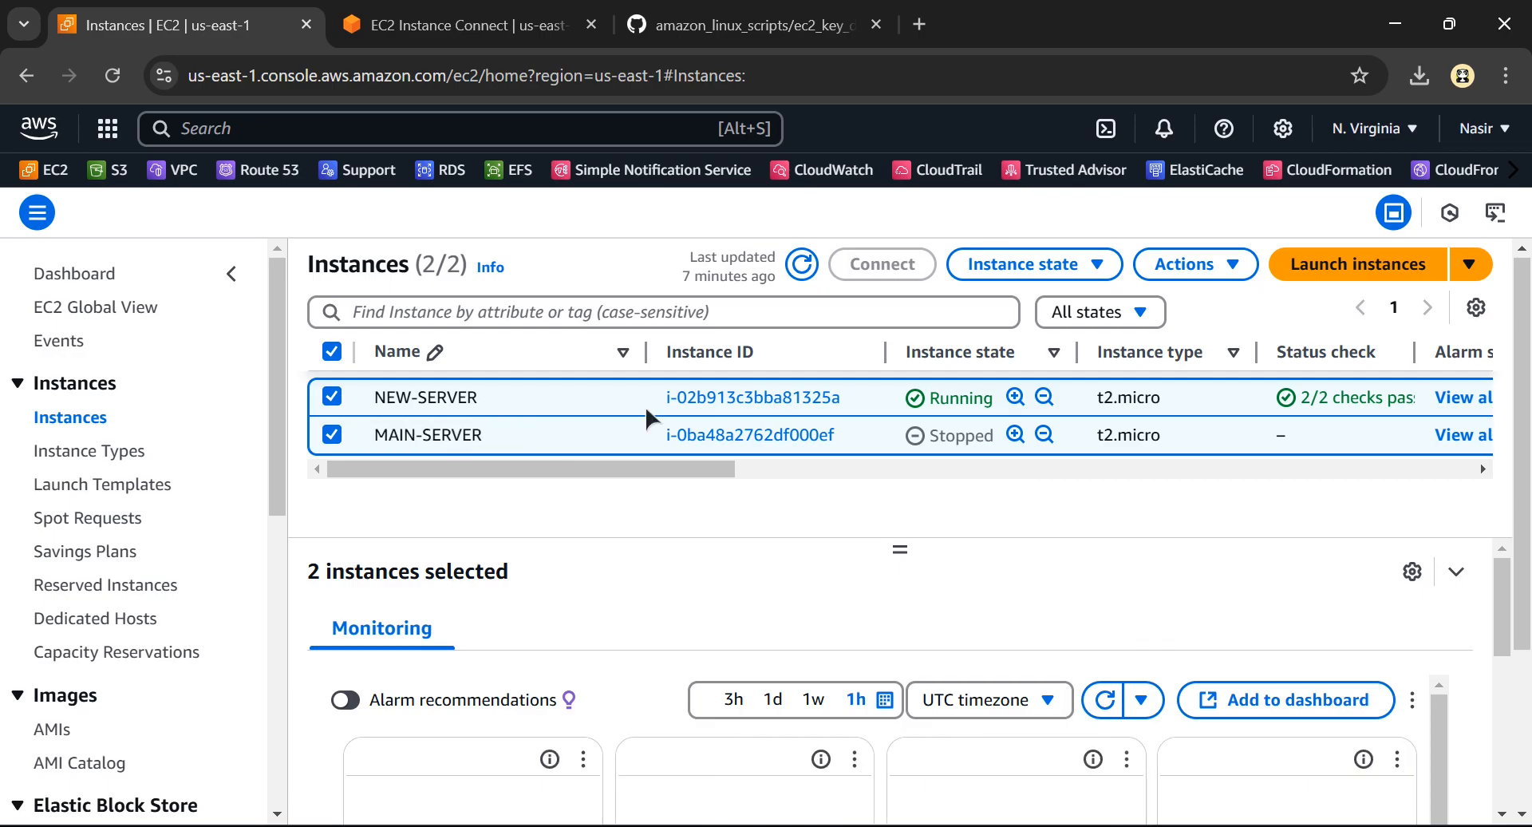
click(1075, 272)
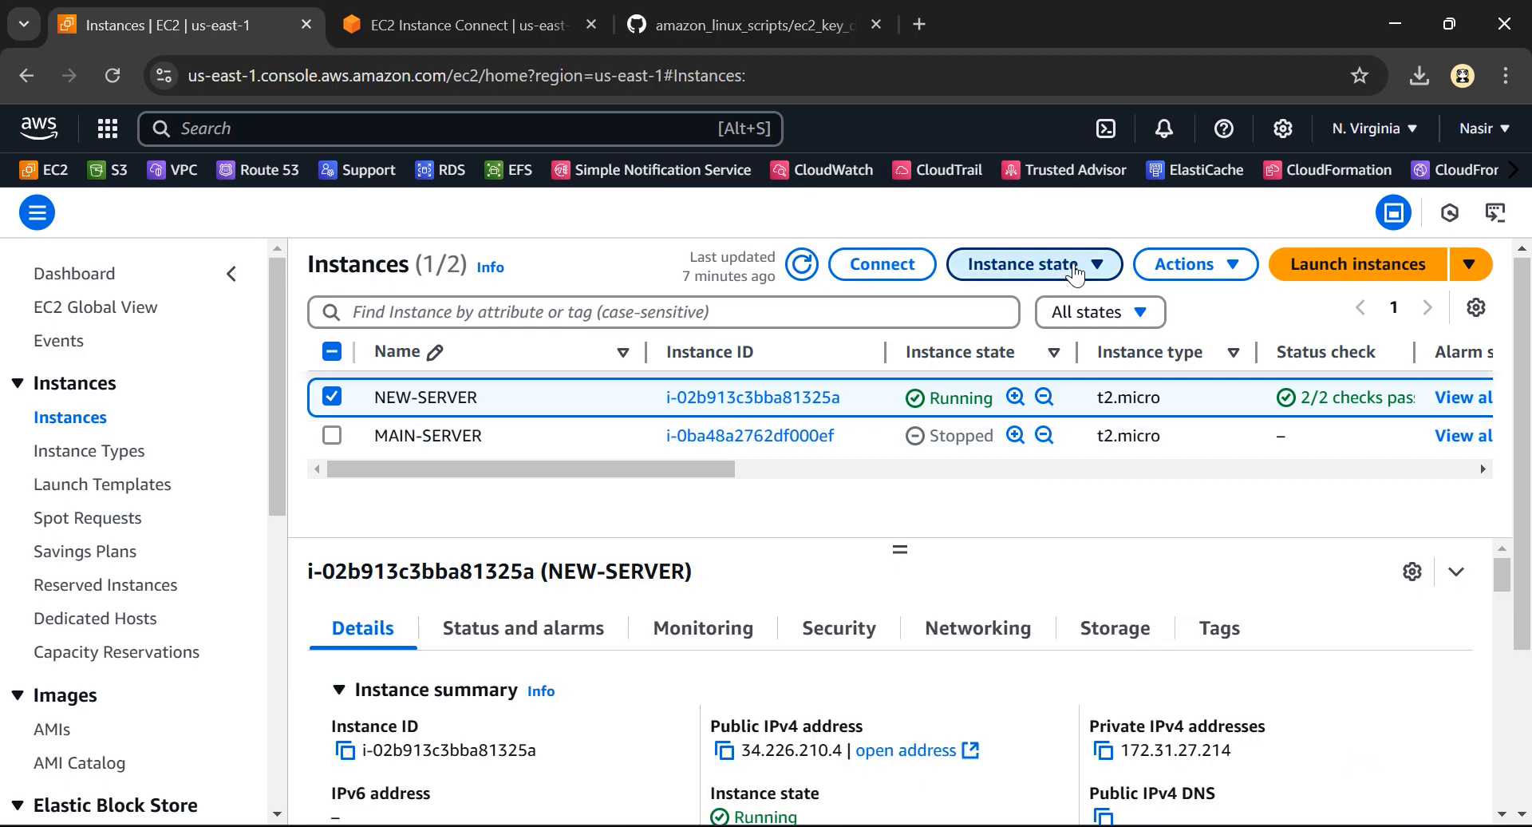
click(1010, 303)
click(1344, 716)
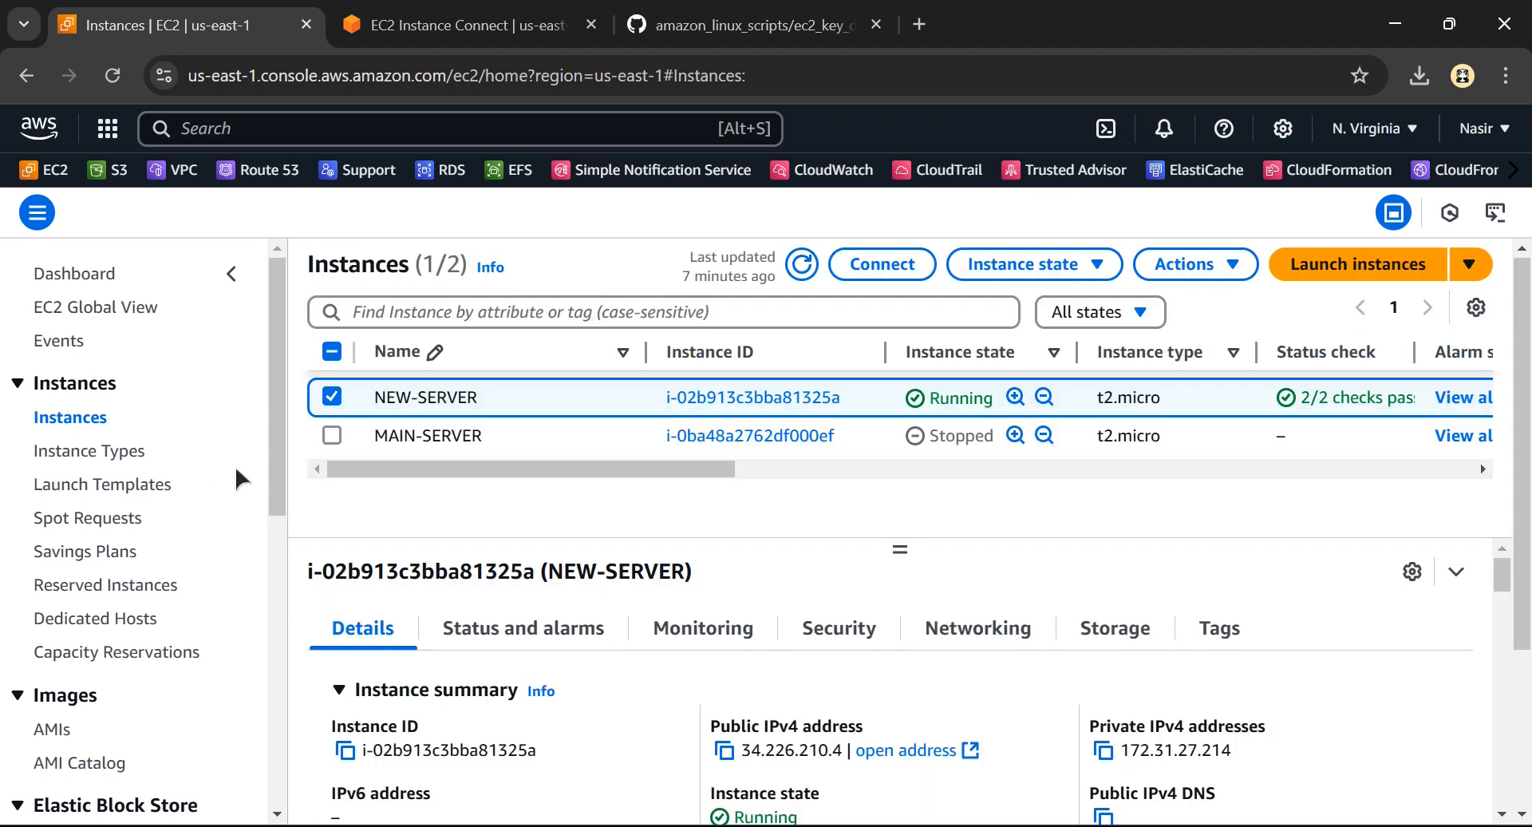
Refresh the instances list and check the instance state of NEW-SERVER and MAIN-SERVER
click(802, 276)
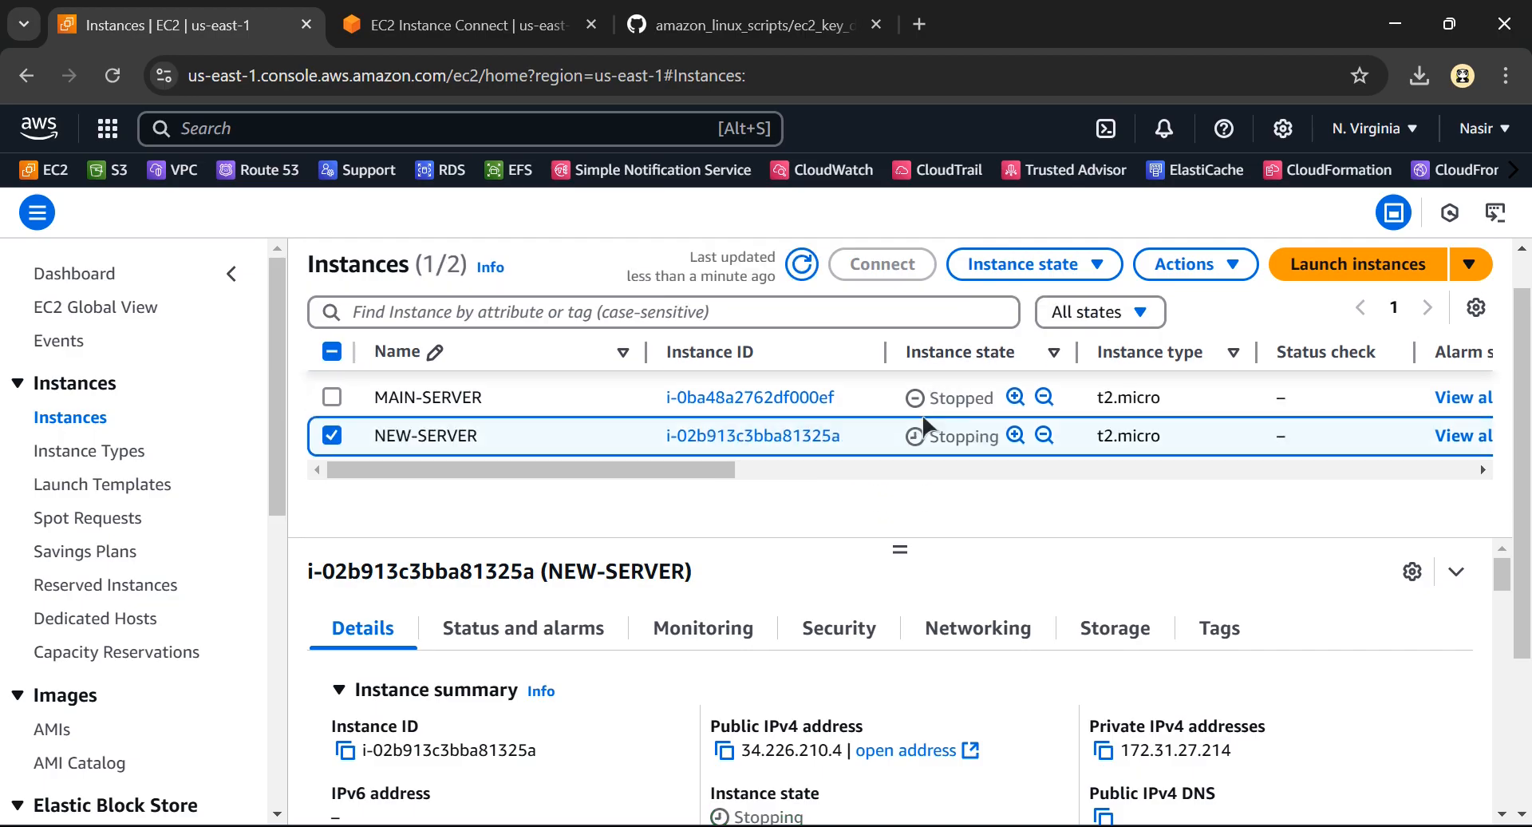
click(802, 264)
scroll(958, 434, up, 3)
scroll(960, 438, right, 2)
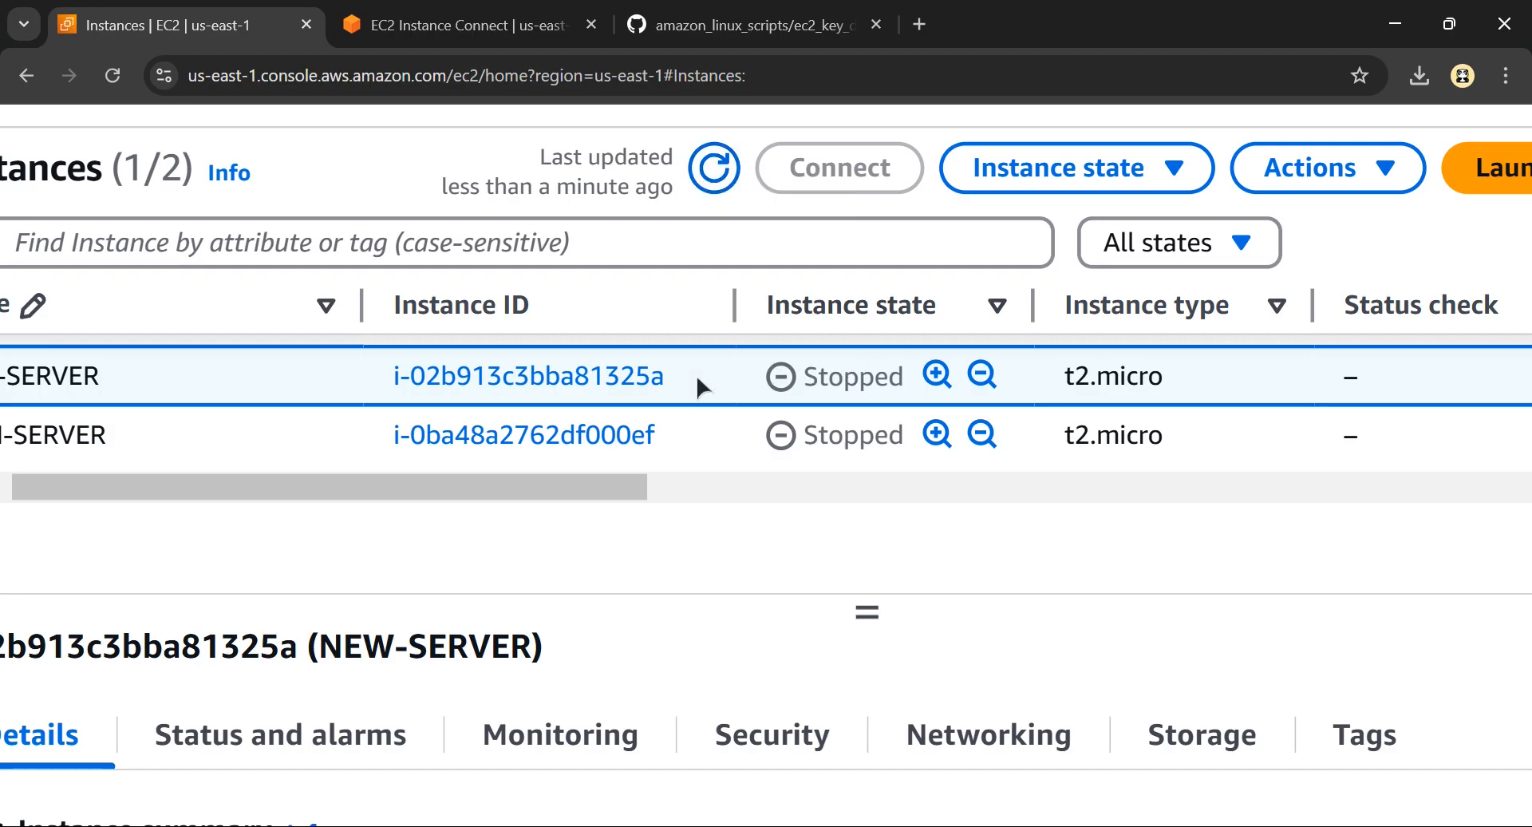
scroll(686, 372, left, 3)
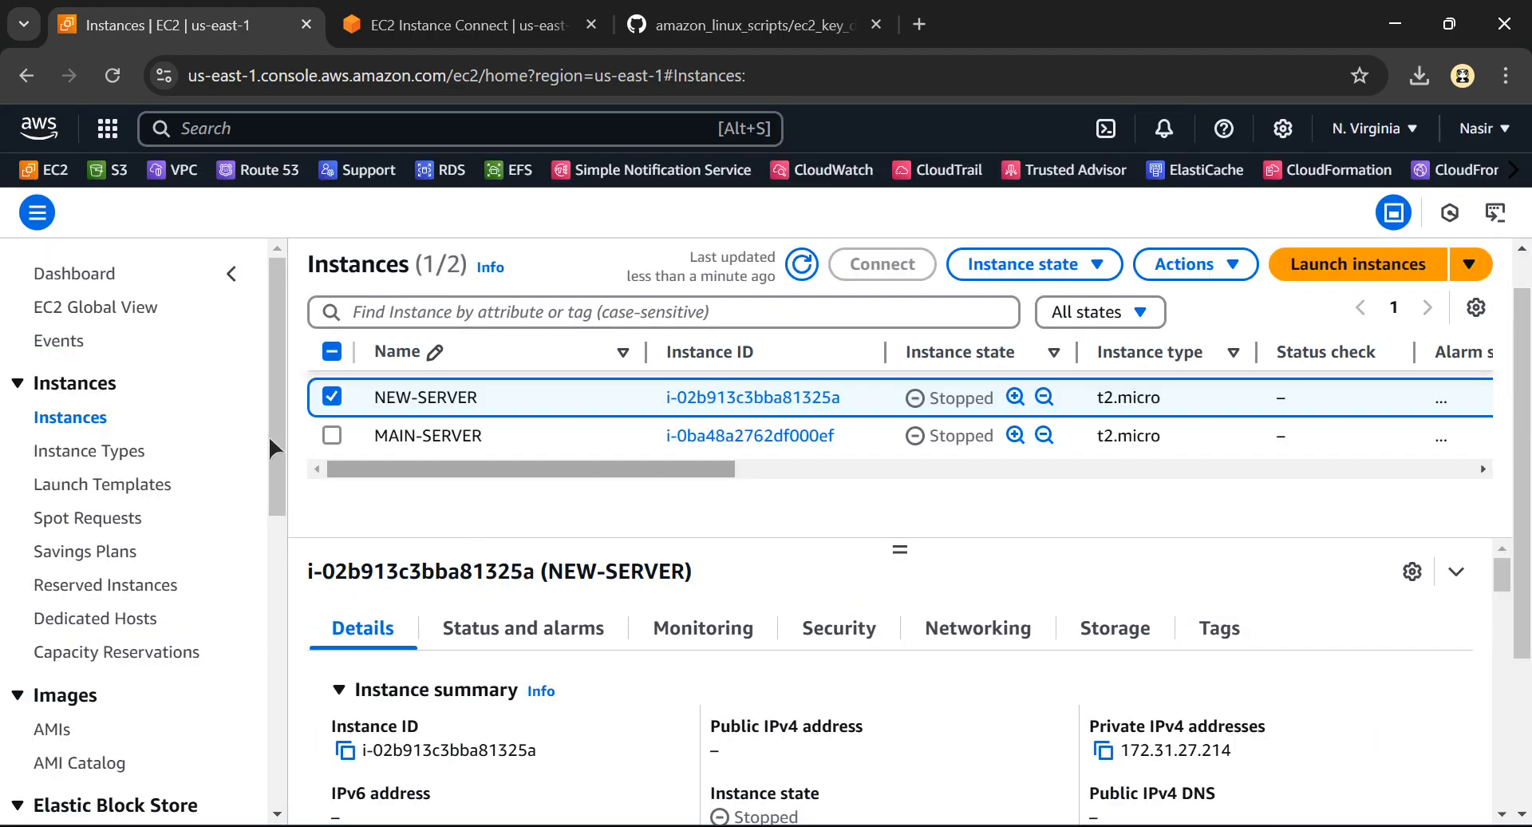
Open the Elastic Block Store volumes list in the EC2 console
drag(268, 434, 253, 711)
scroll(51, 454, up, 3)
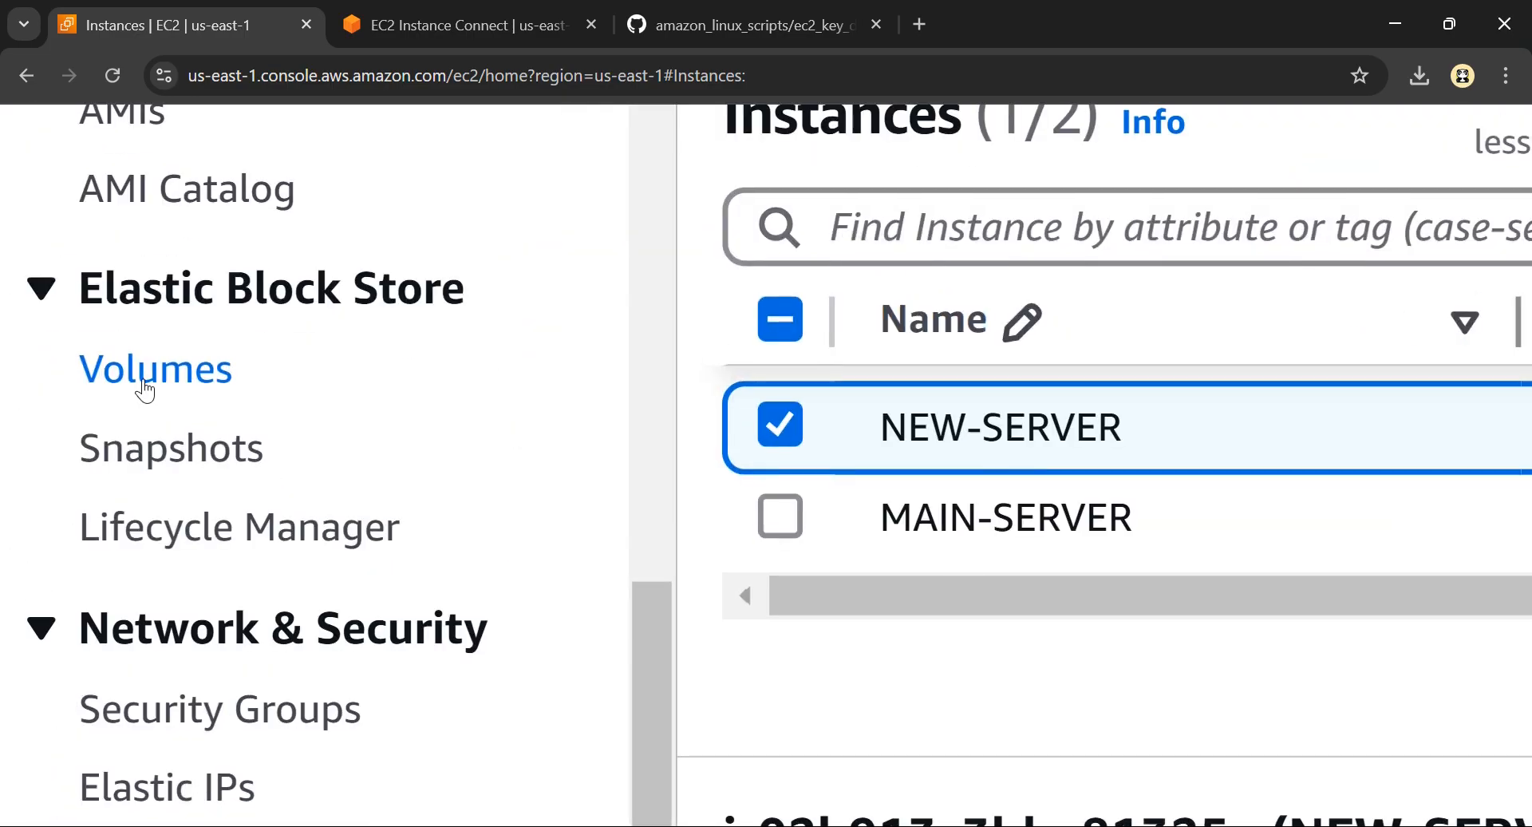
click(64, 375)
scroll(651, 435, down, 1)
Review the Excalidraw diagram from deattach at NEW SERVER to attach and start at MAIN SERVER, and return to the EC2 console
key(alt+Tab)
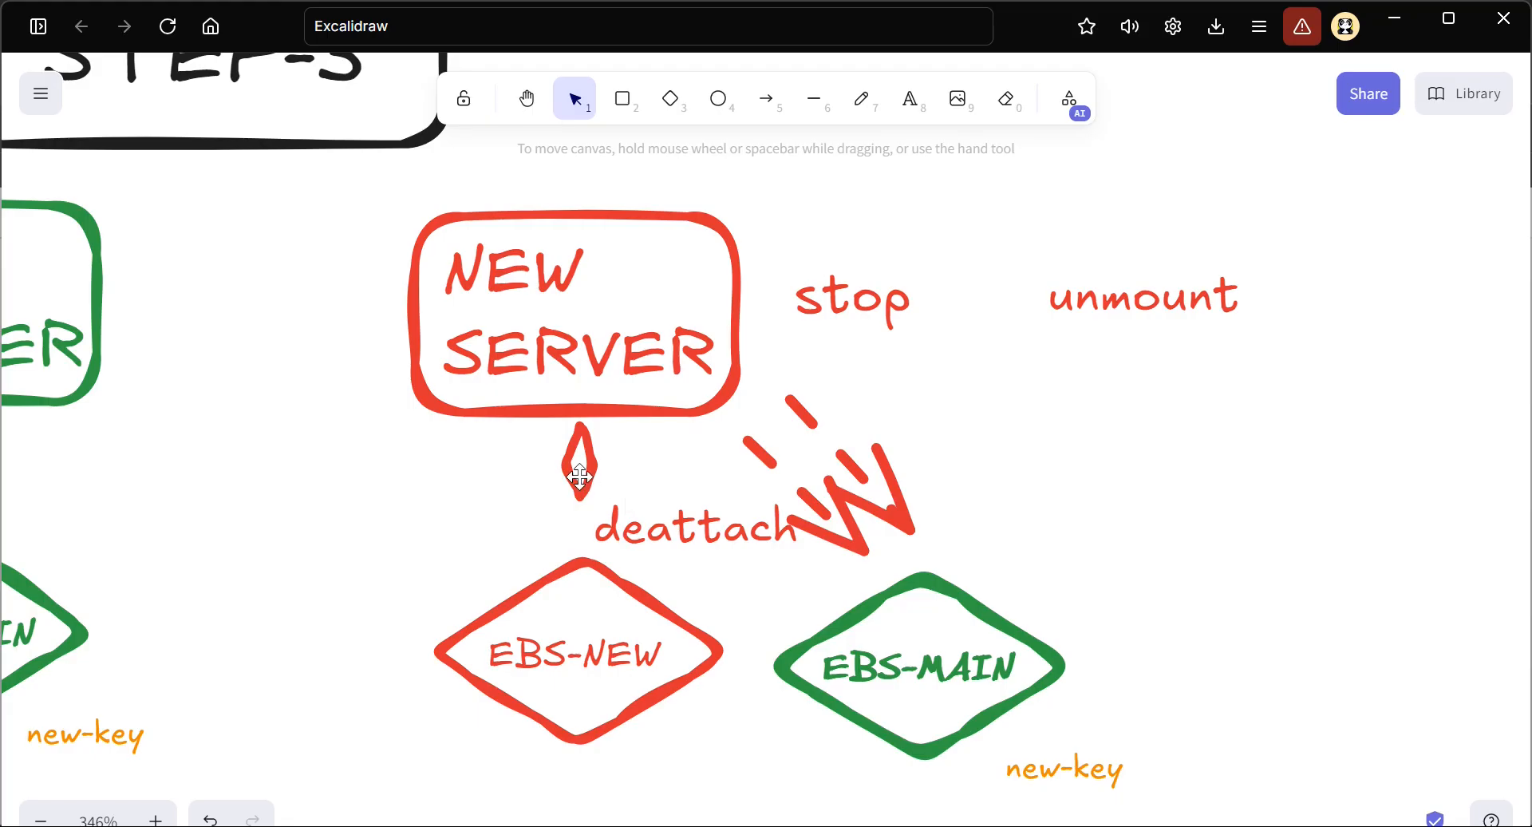
drag(581, 477, 650, 478)
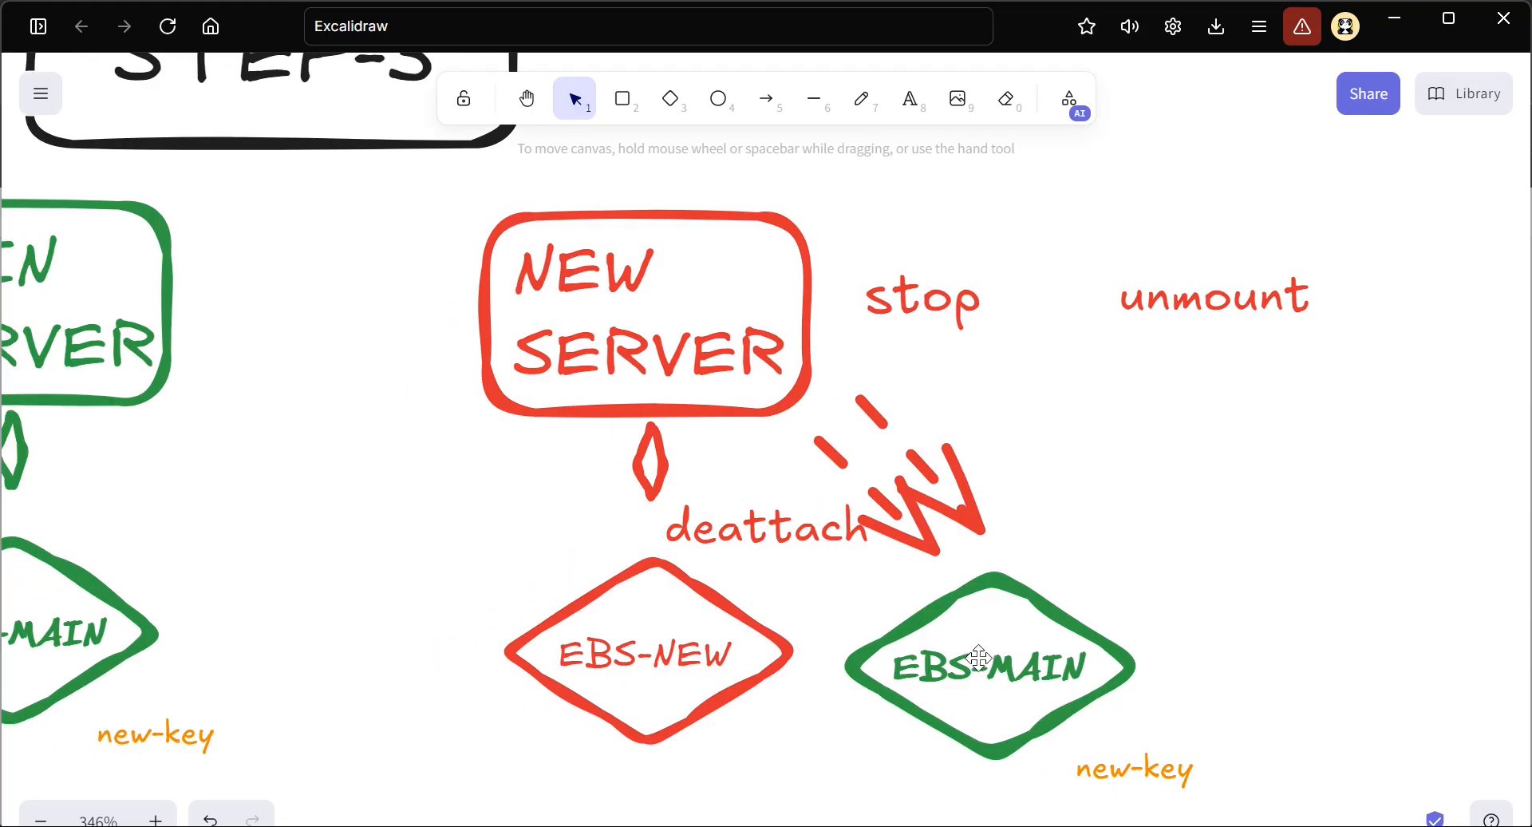
scroll(616, 549, left, 6)
scroll(390, 476, left, 2)
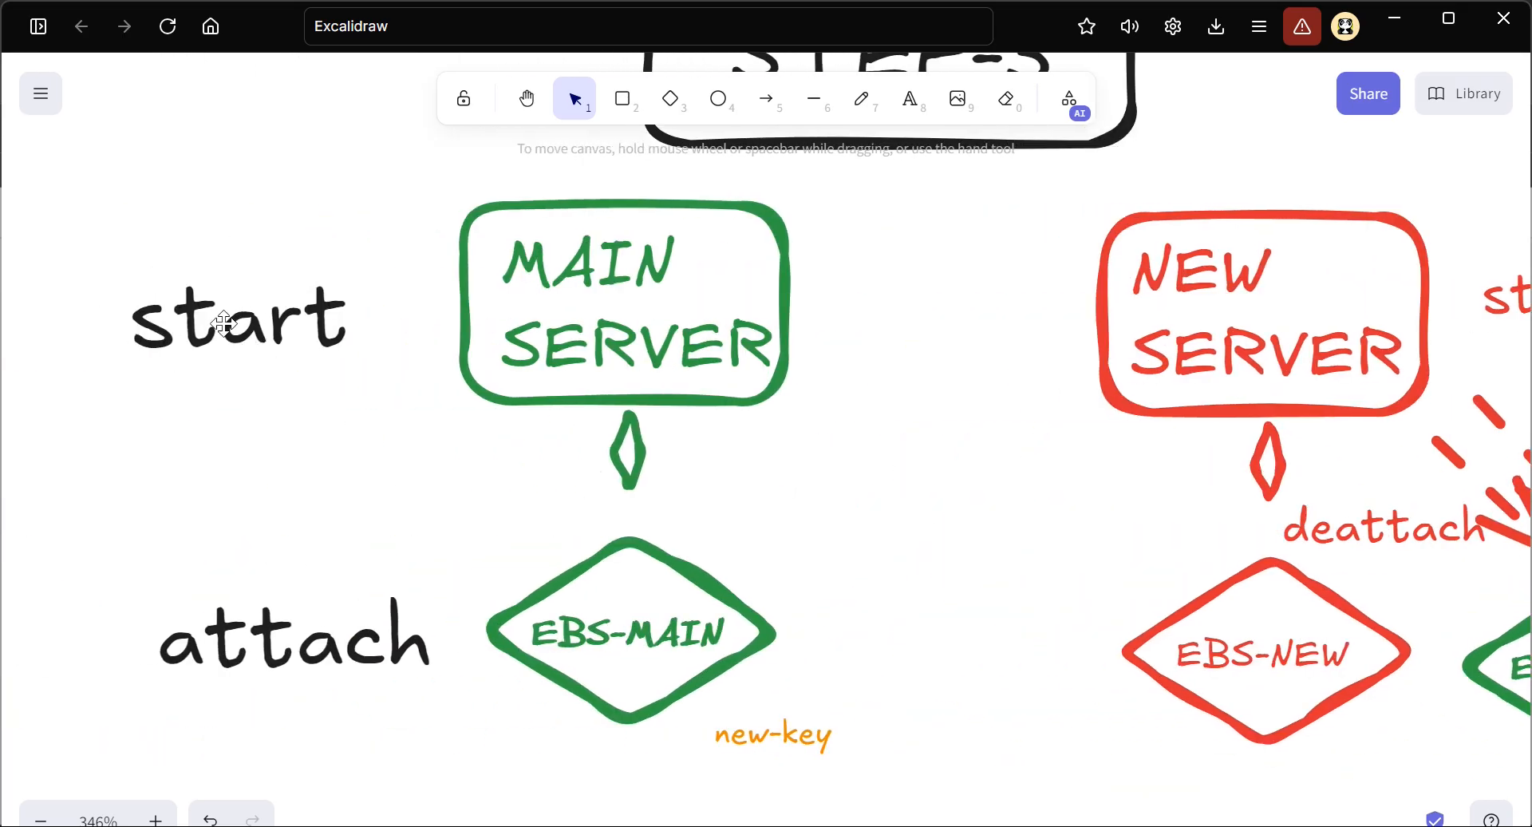
key(alt+Tab)
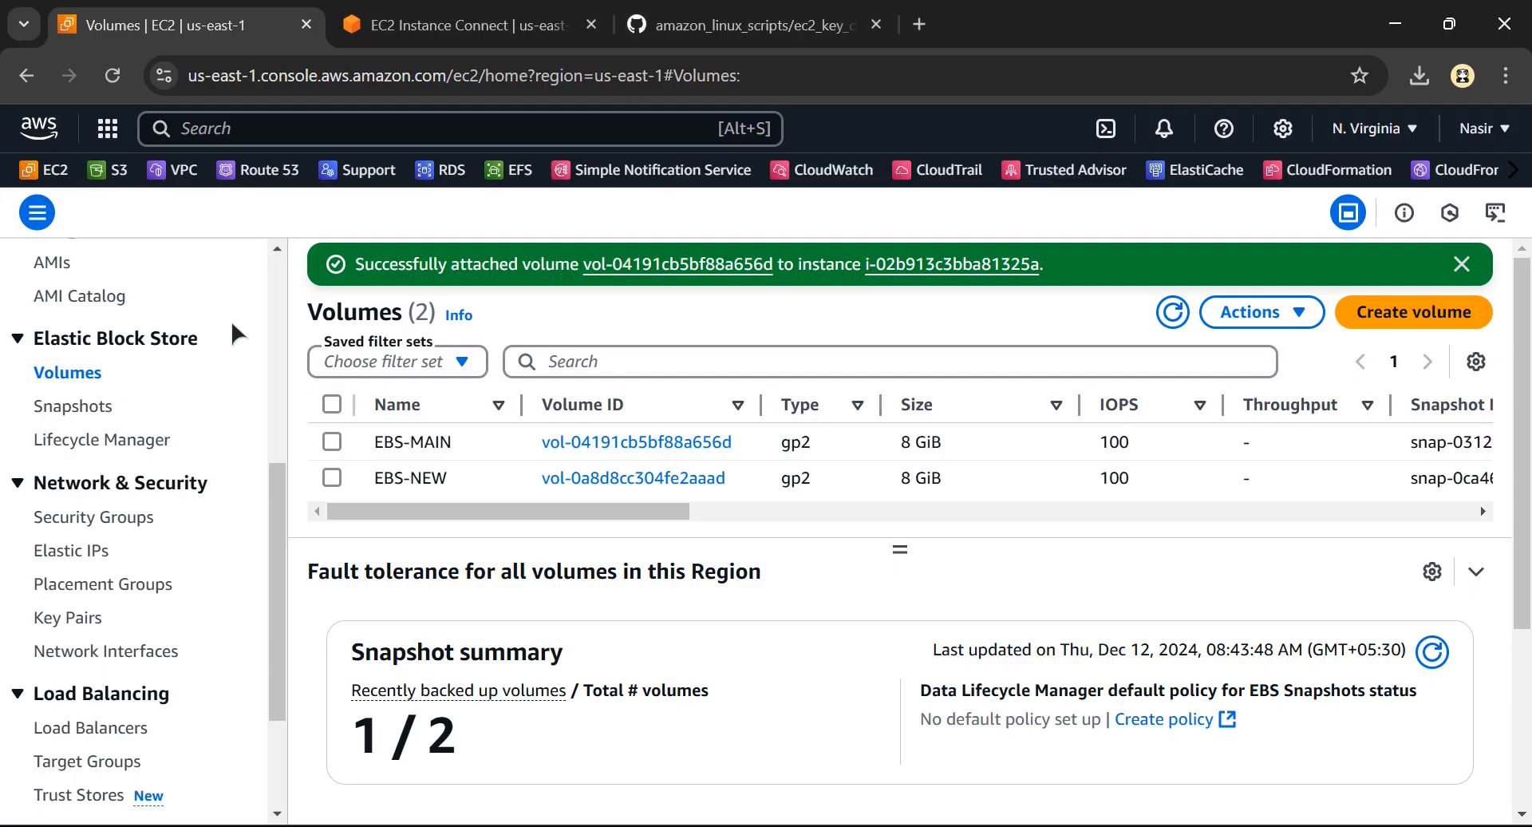
Detach only the EBS-MAIN volume from its instance and confirm the detachment
click(332, 479)
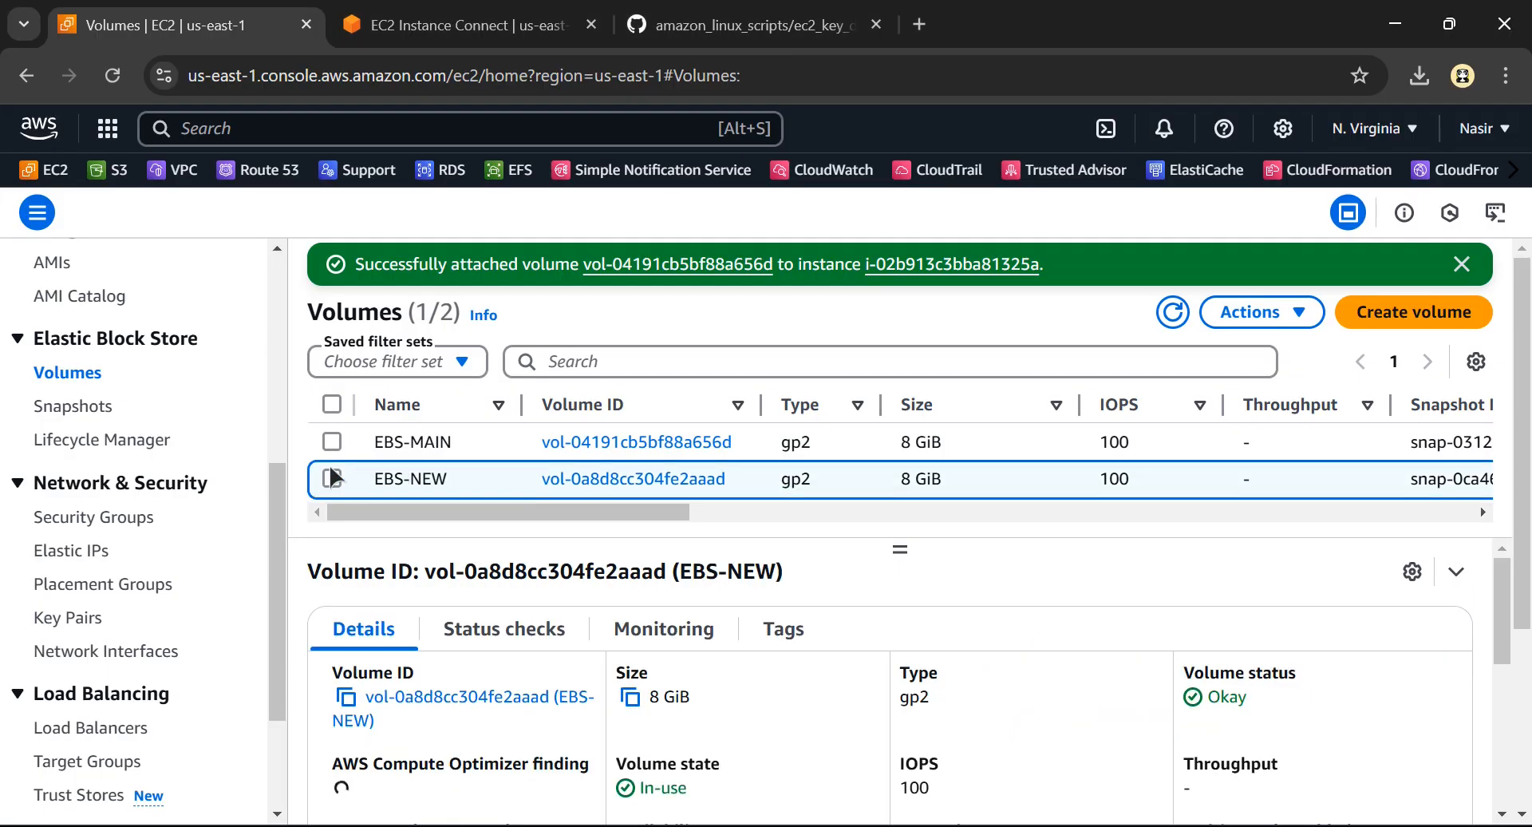
click(332, 441)
click(377, 445)
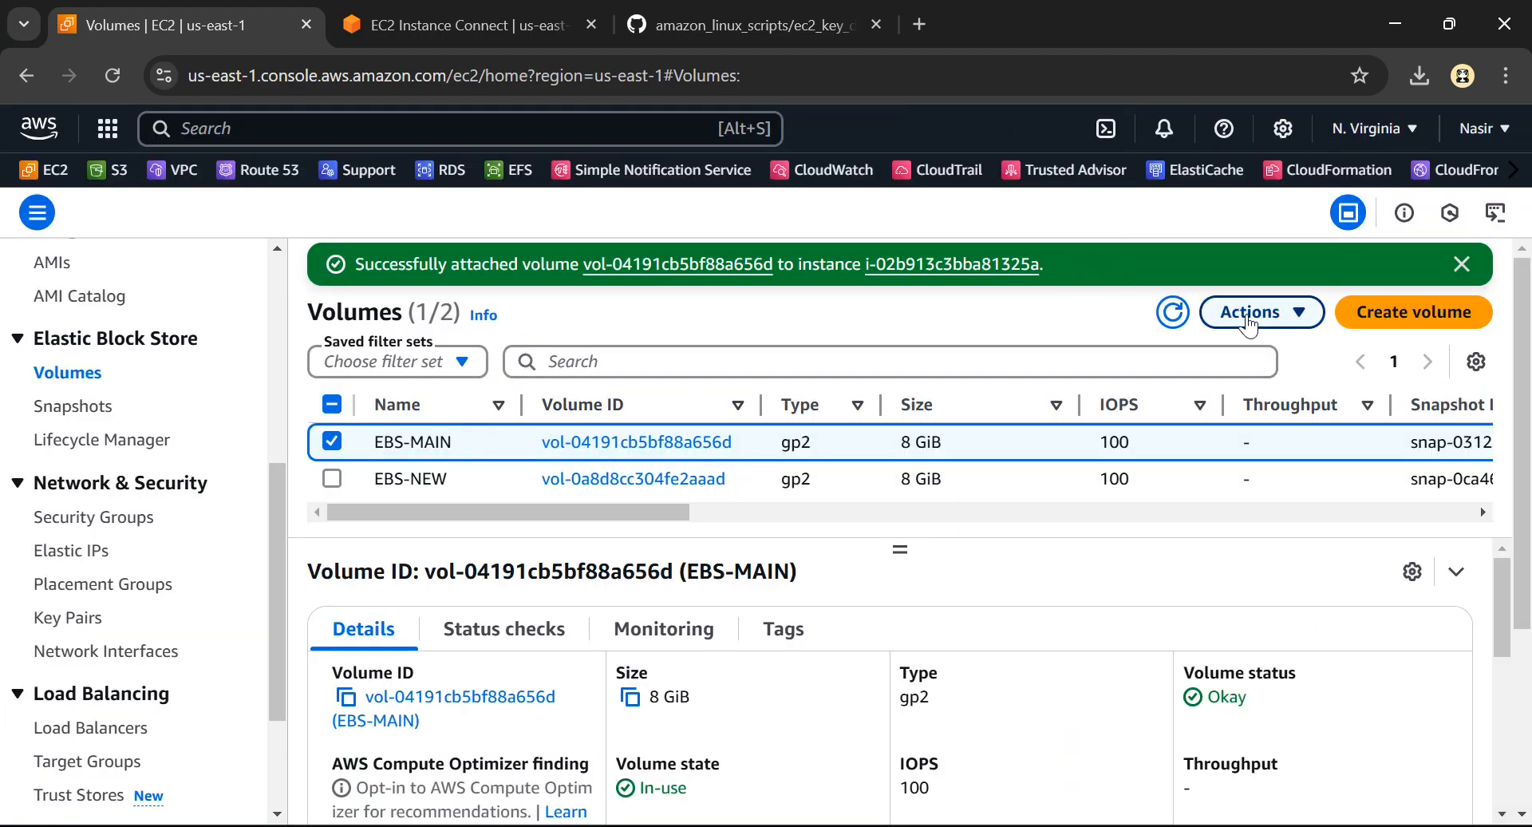
click(1257, 313)
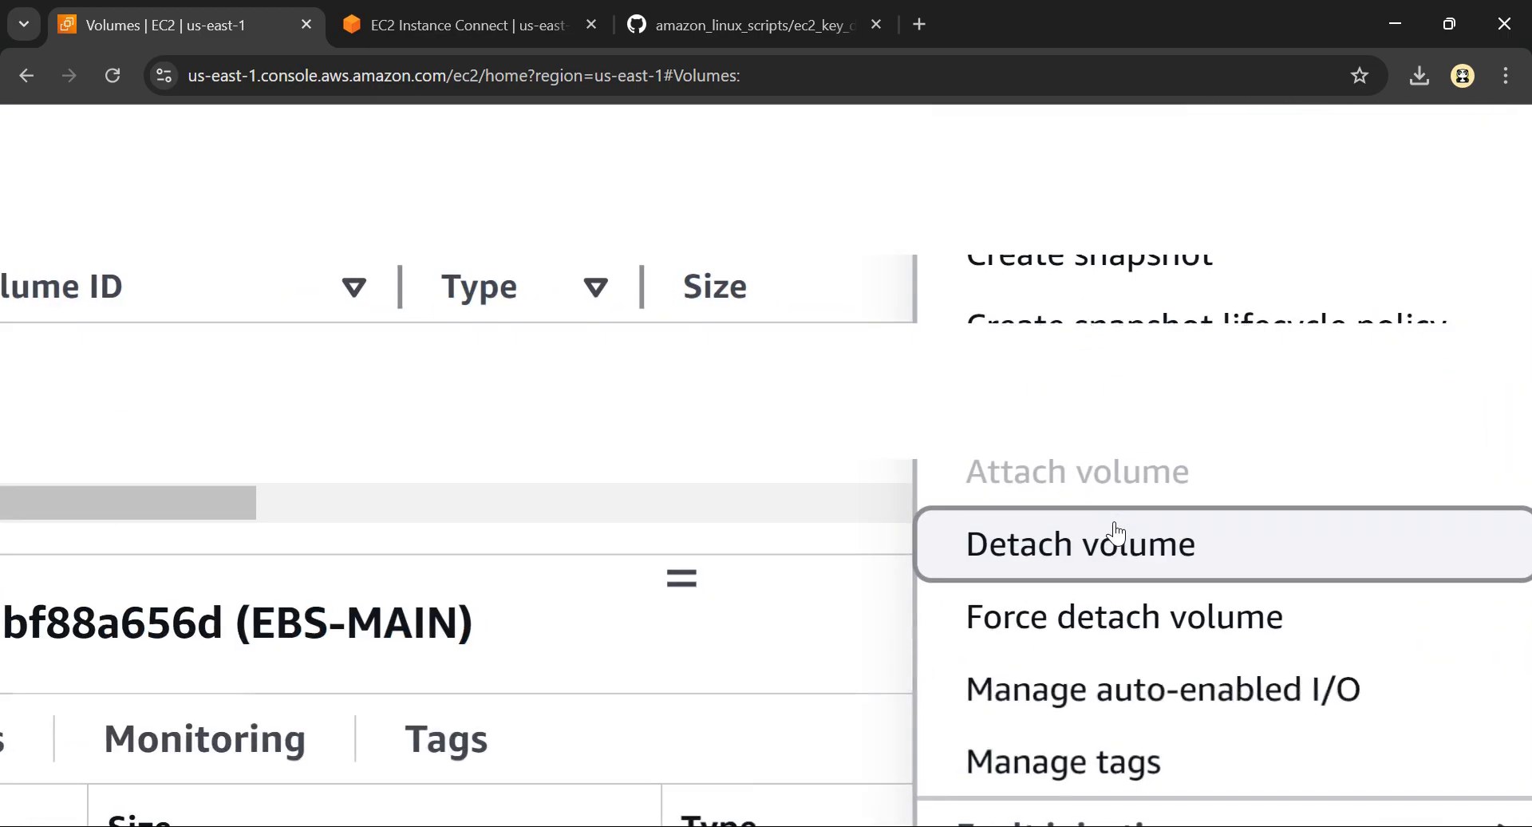
click(1115, 533)
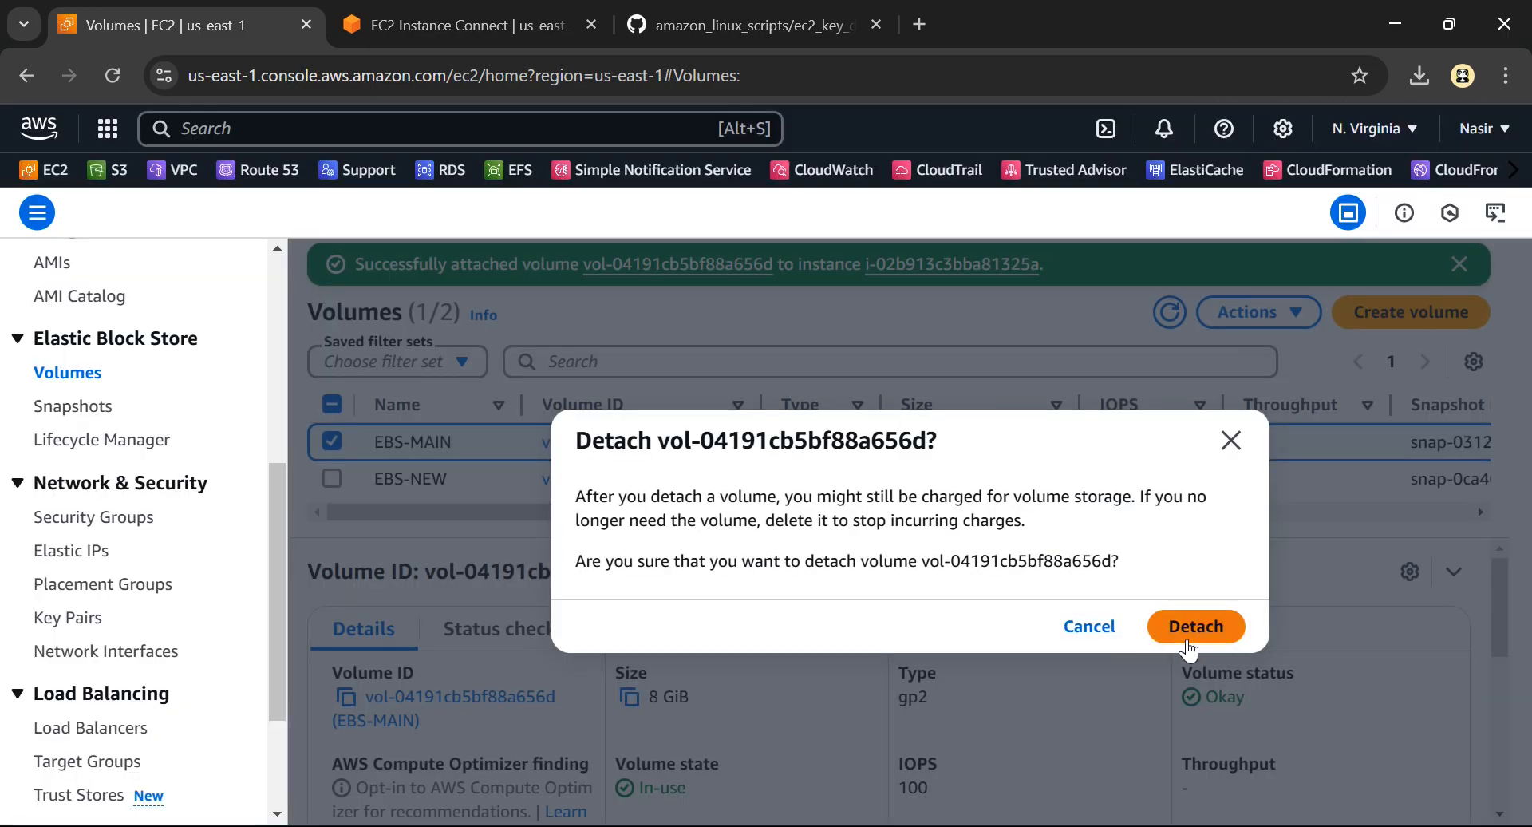
click(1209, 638)
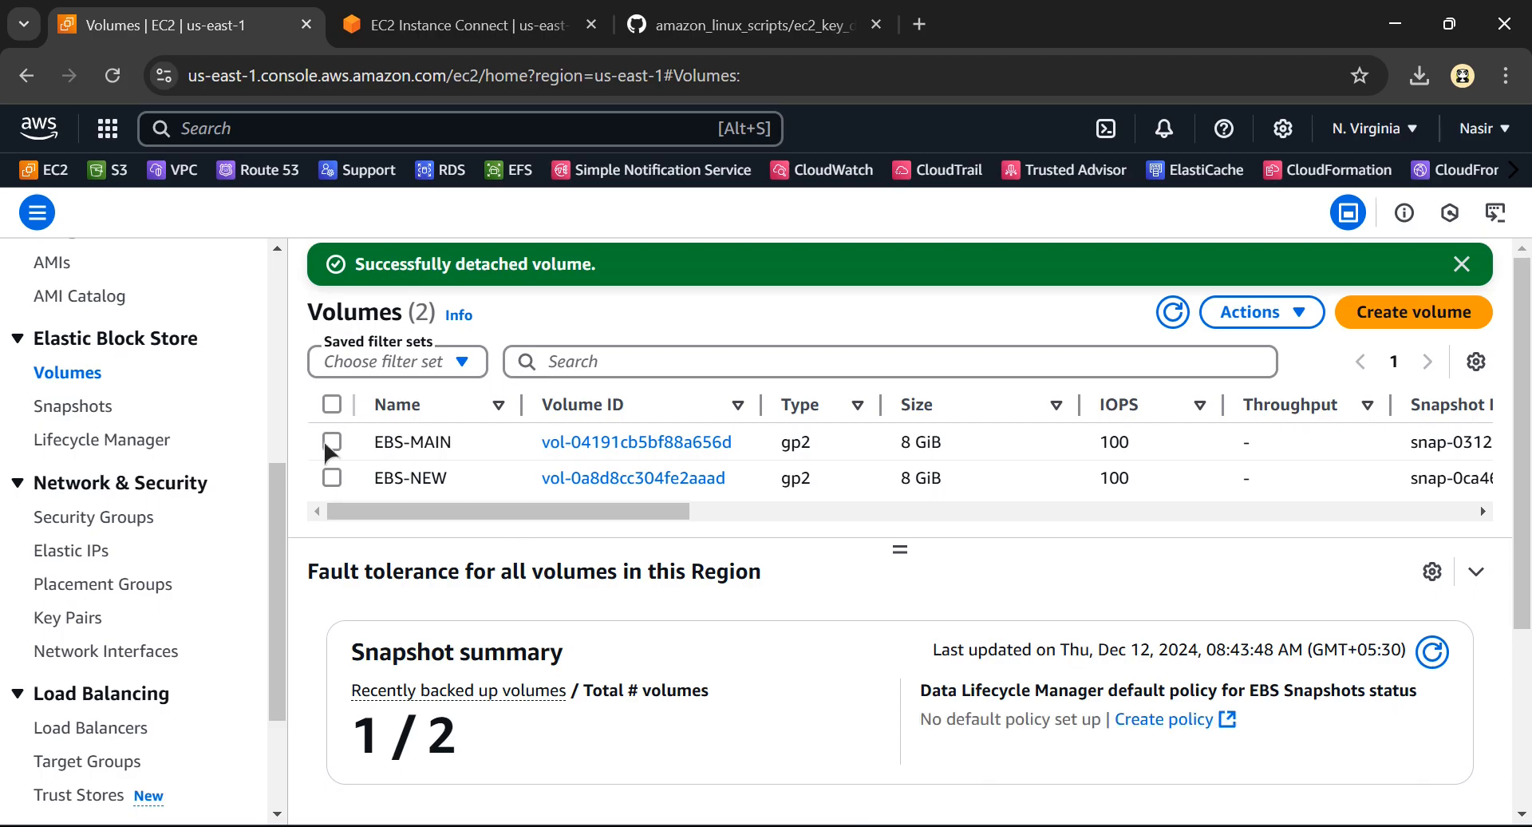
Start attaching the EBS-MAIN volume and choose the stopped MAIN-SERVER as its target instance
click(331, 443)
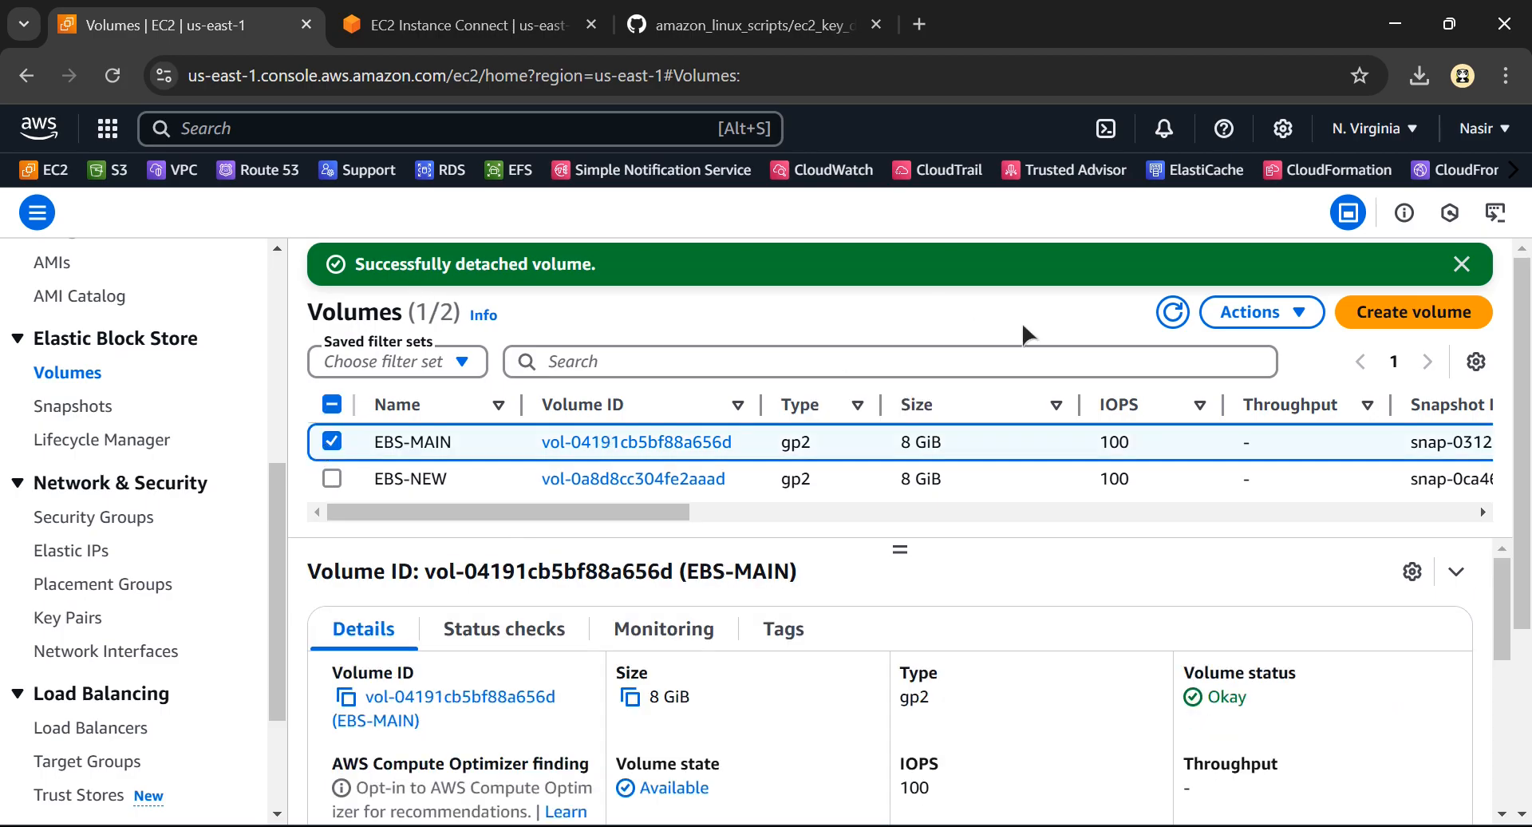
click(1261, 312)
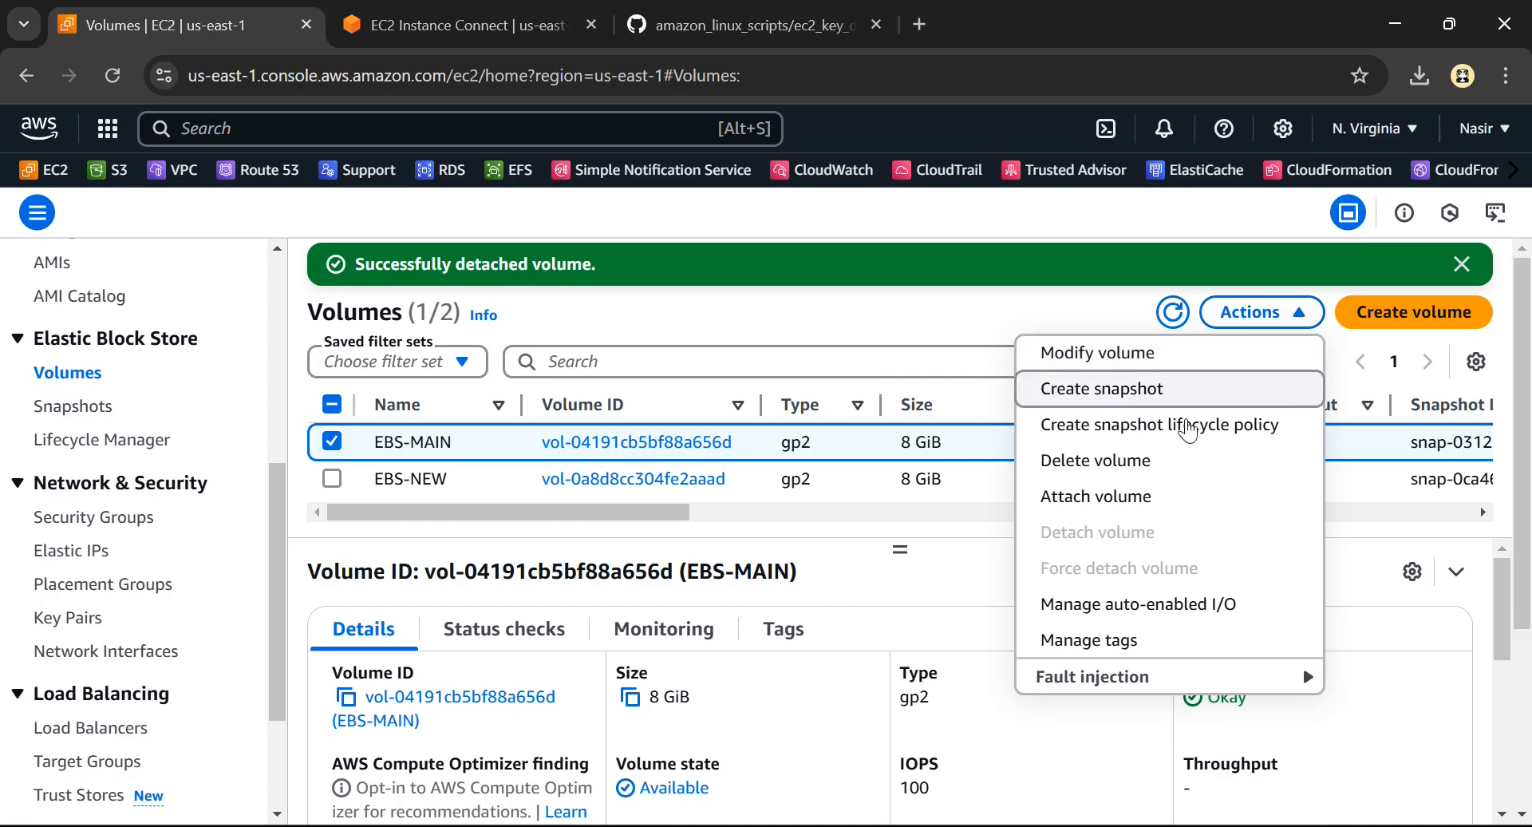
click(1109, 502)
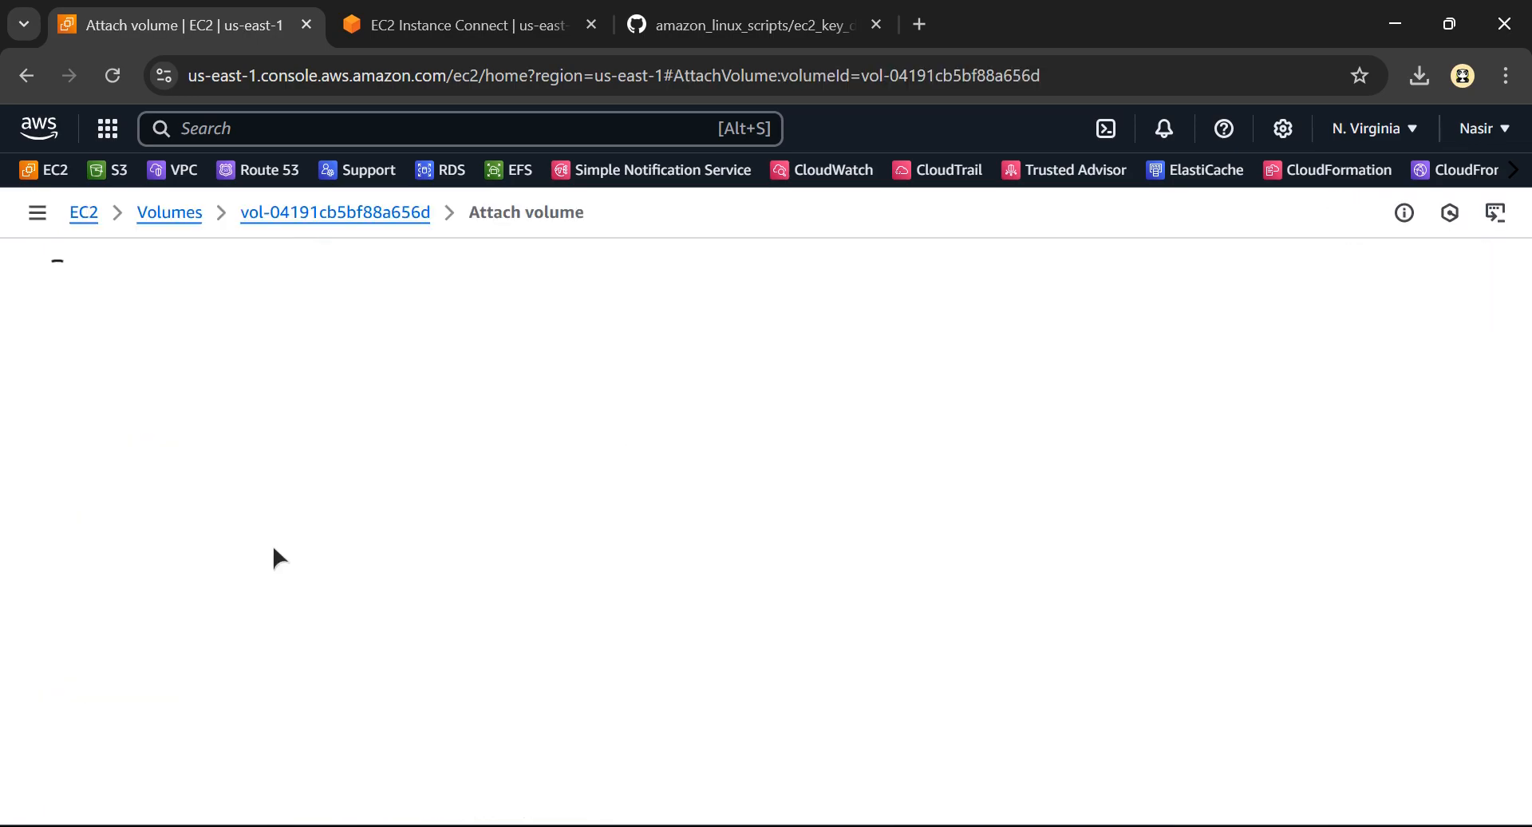
scroll(247, 625, down, 3)
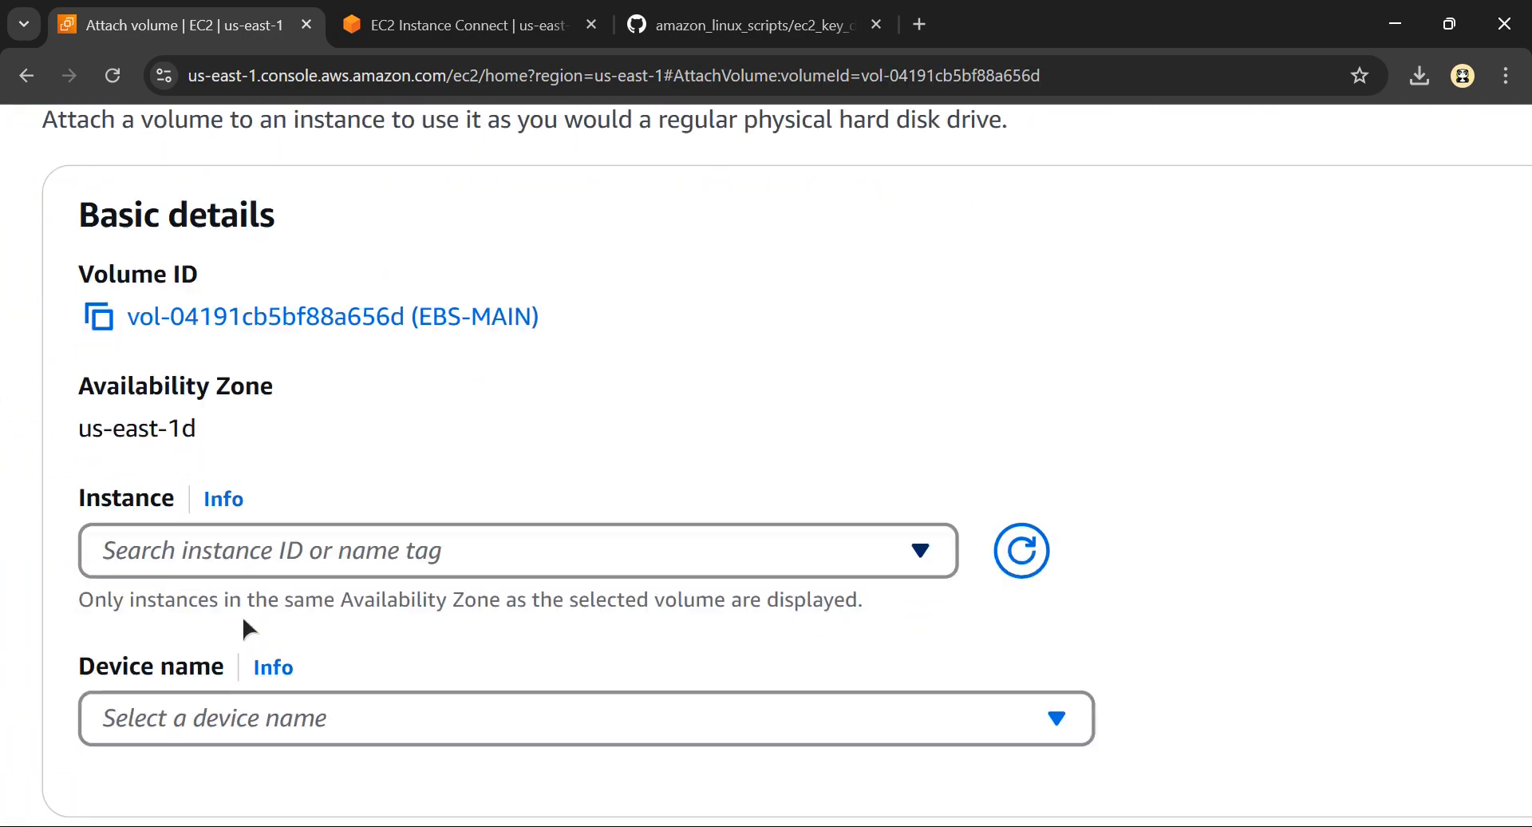
click(257, 415)
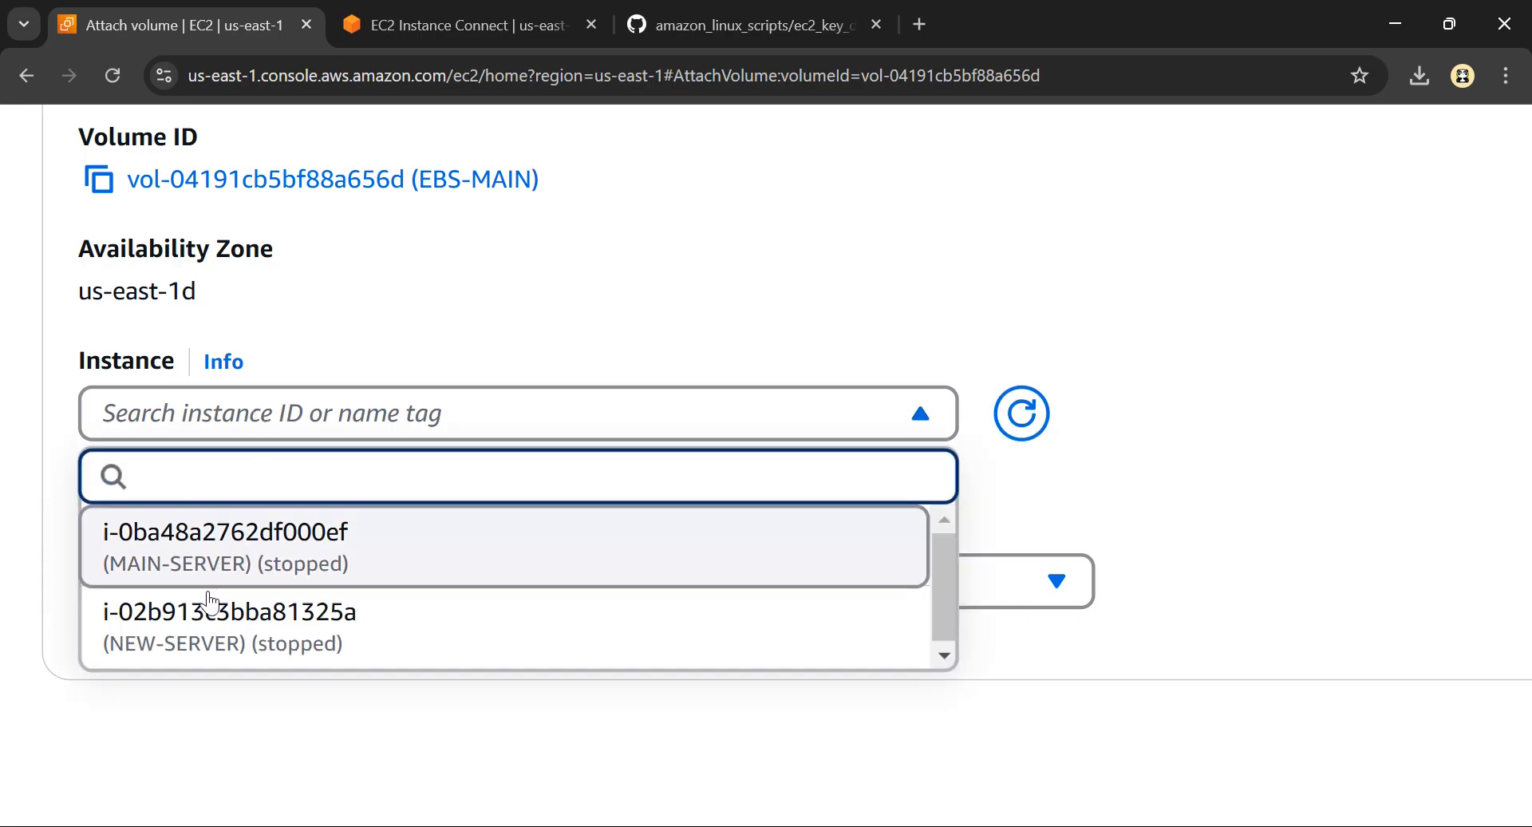
click(197, 564)
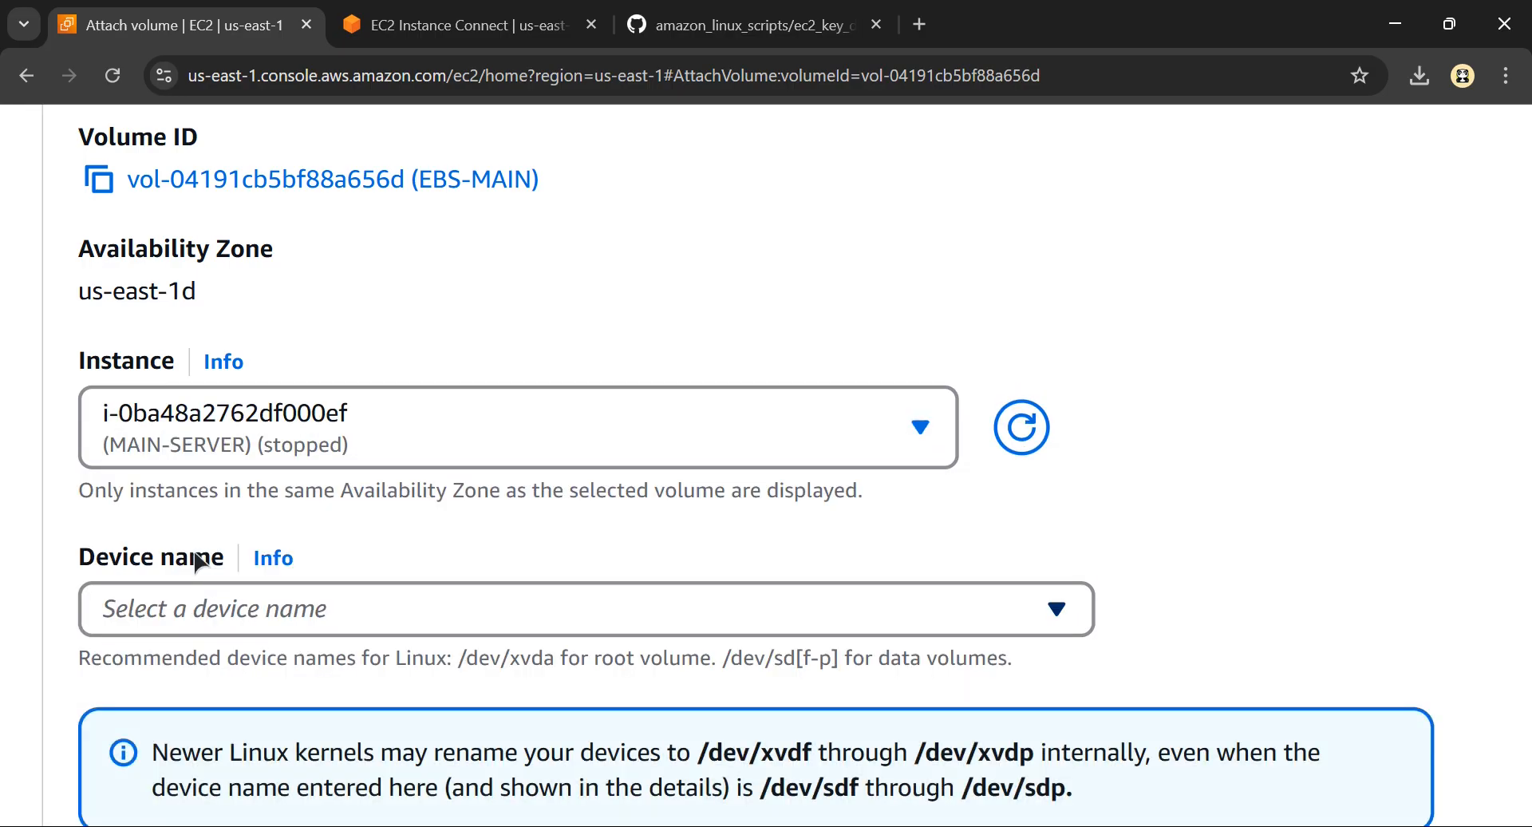
Set the device name to /dev/xvda, reserved for the root volume, and attach the volume
click(294, 611)
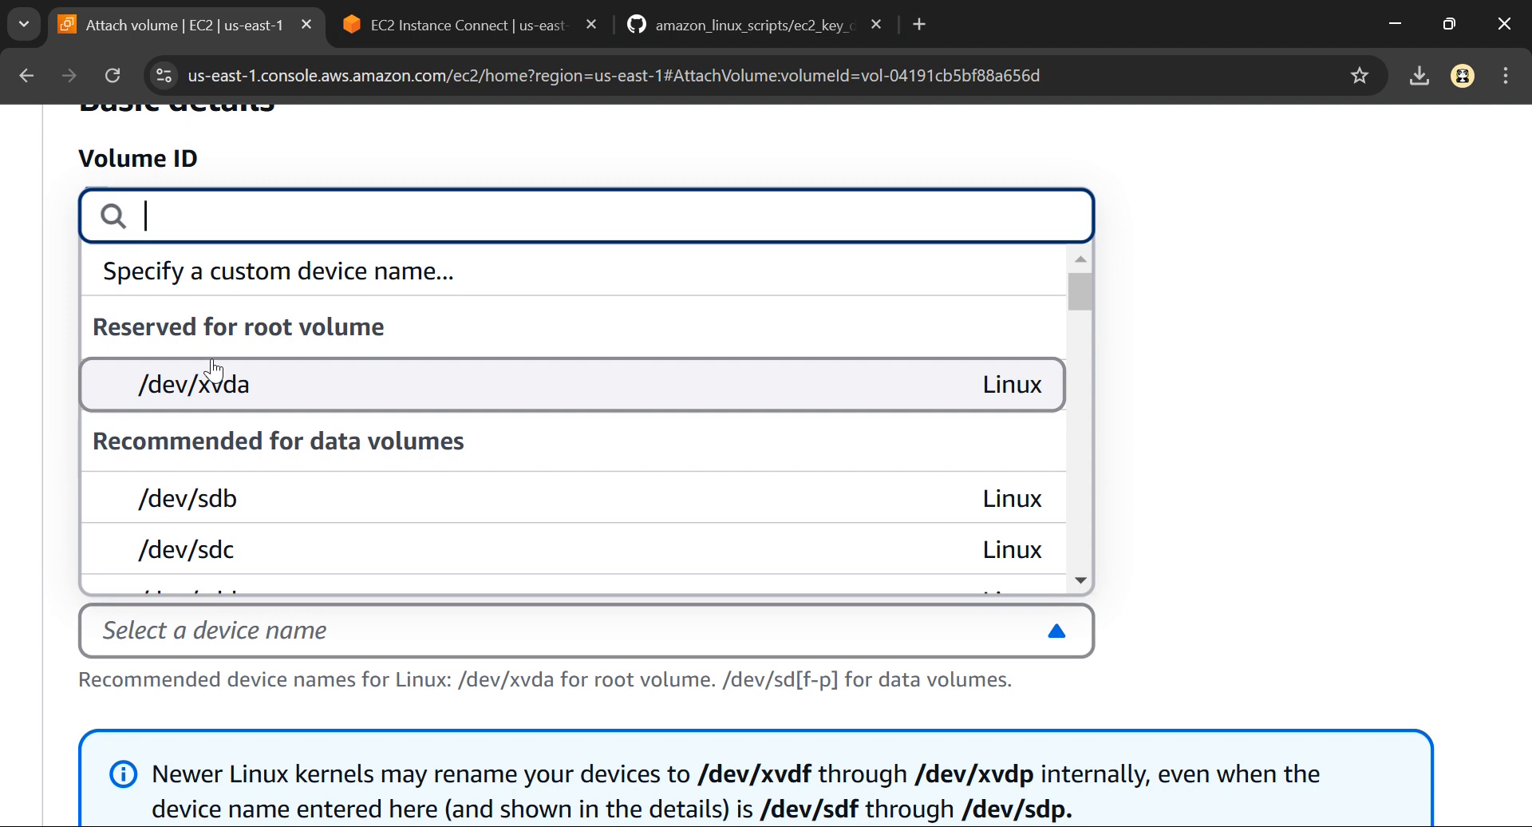
scroll(209, 359, up, 5)
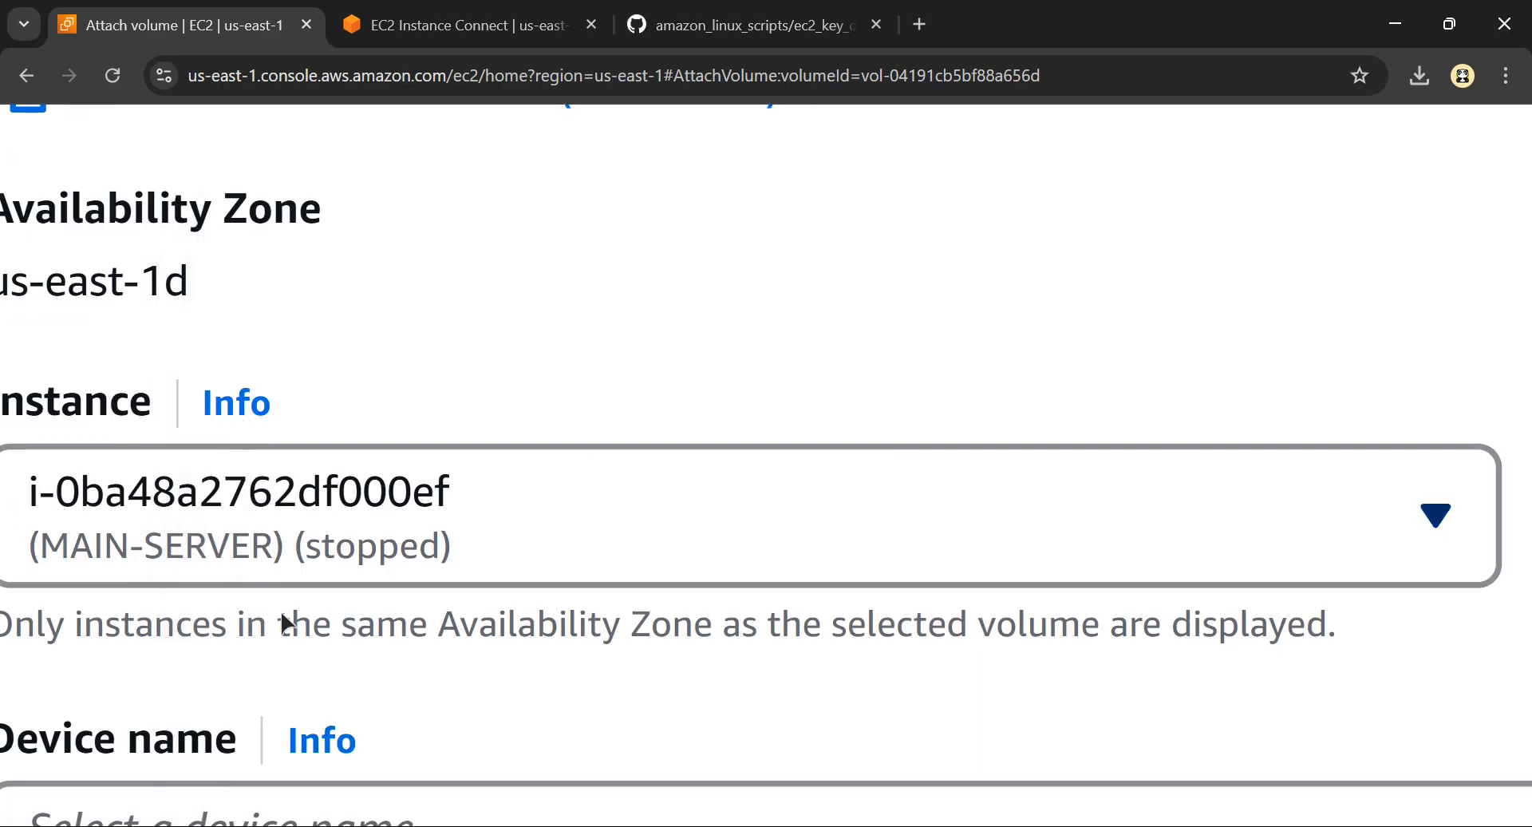
scroll(280, 609, down, 3)
click(227, 516)
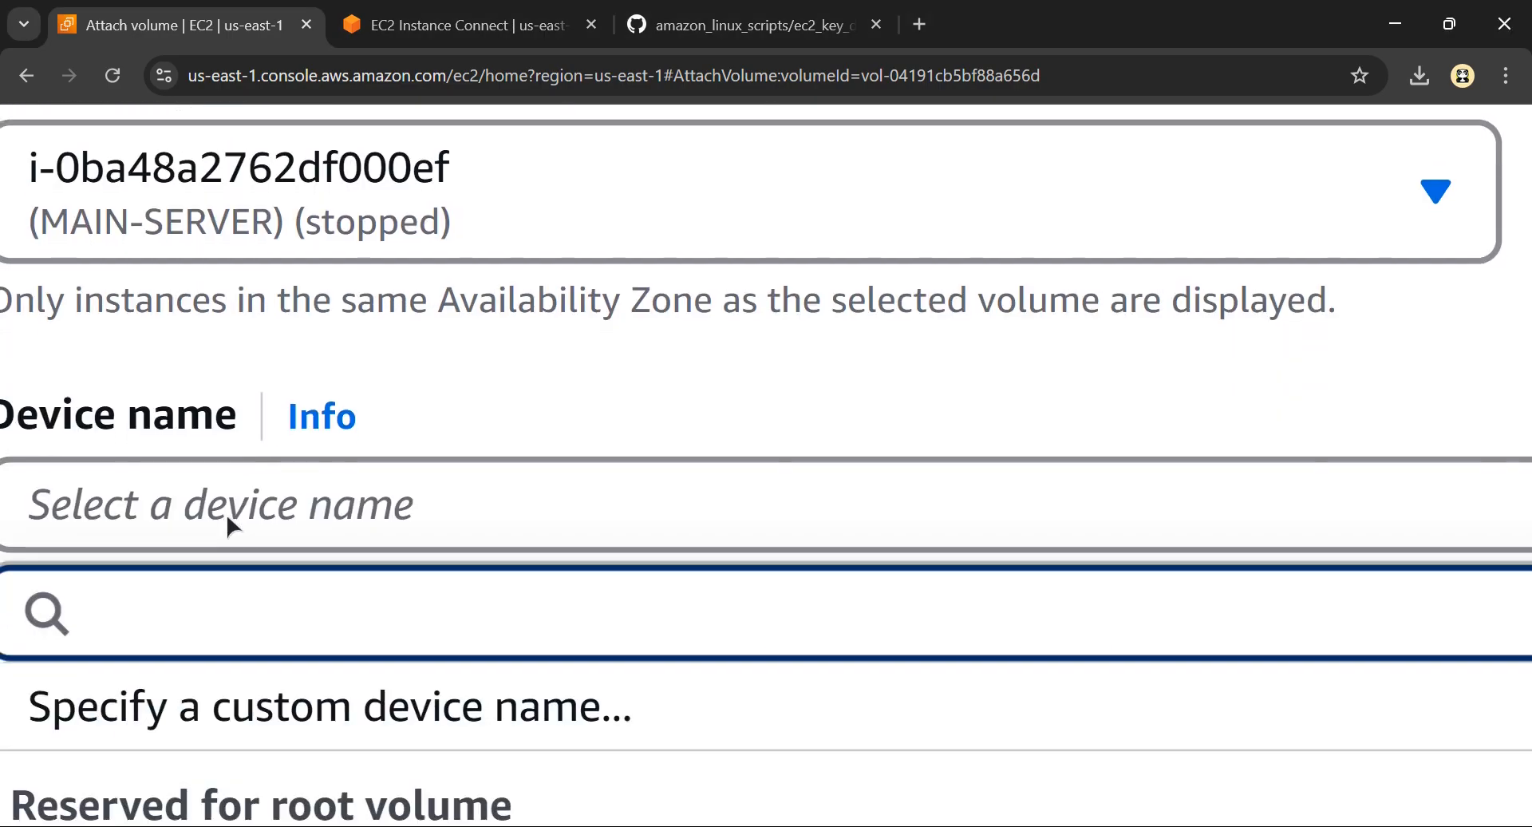
scroll(226, 515, down, 4)
click(240, 582)
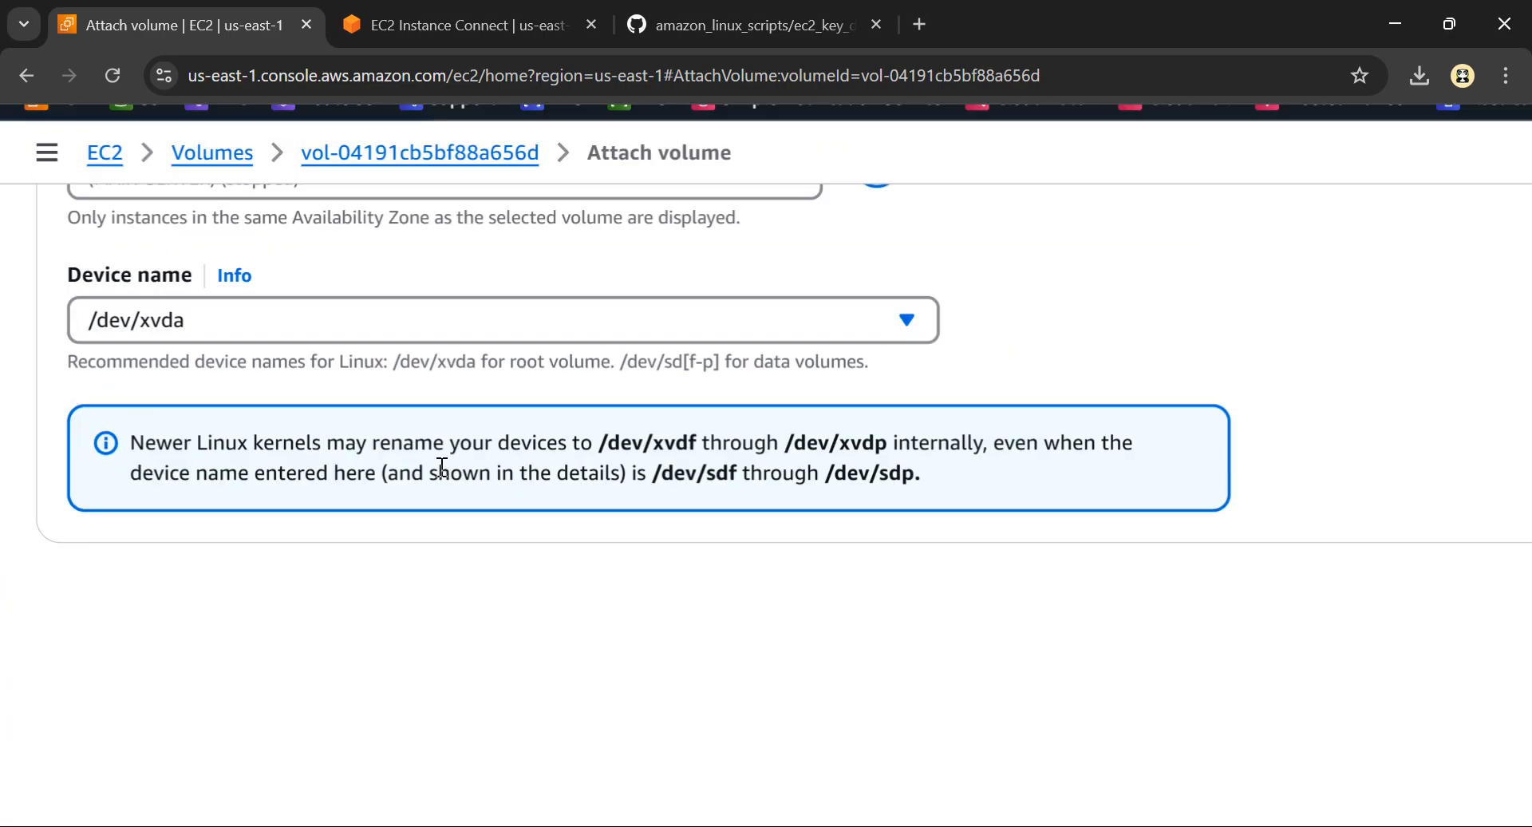
scroll(829, 472, right, 1)
scroll(1204, 517, right, 3)
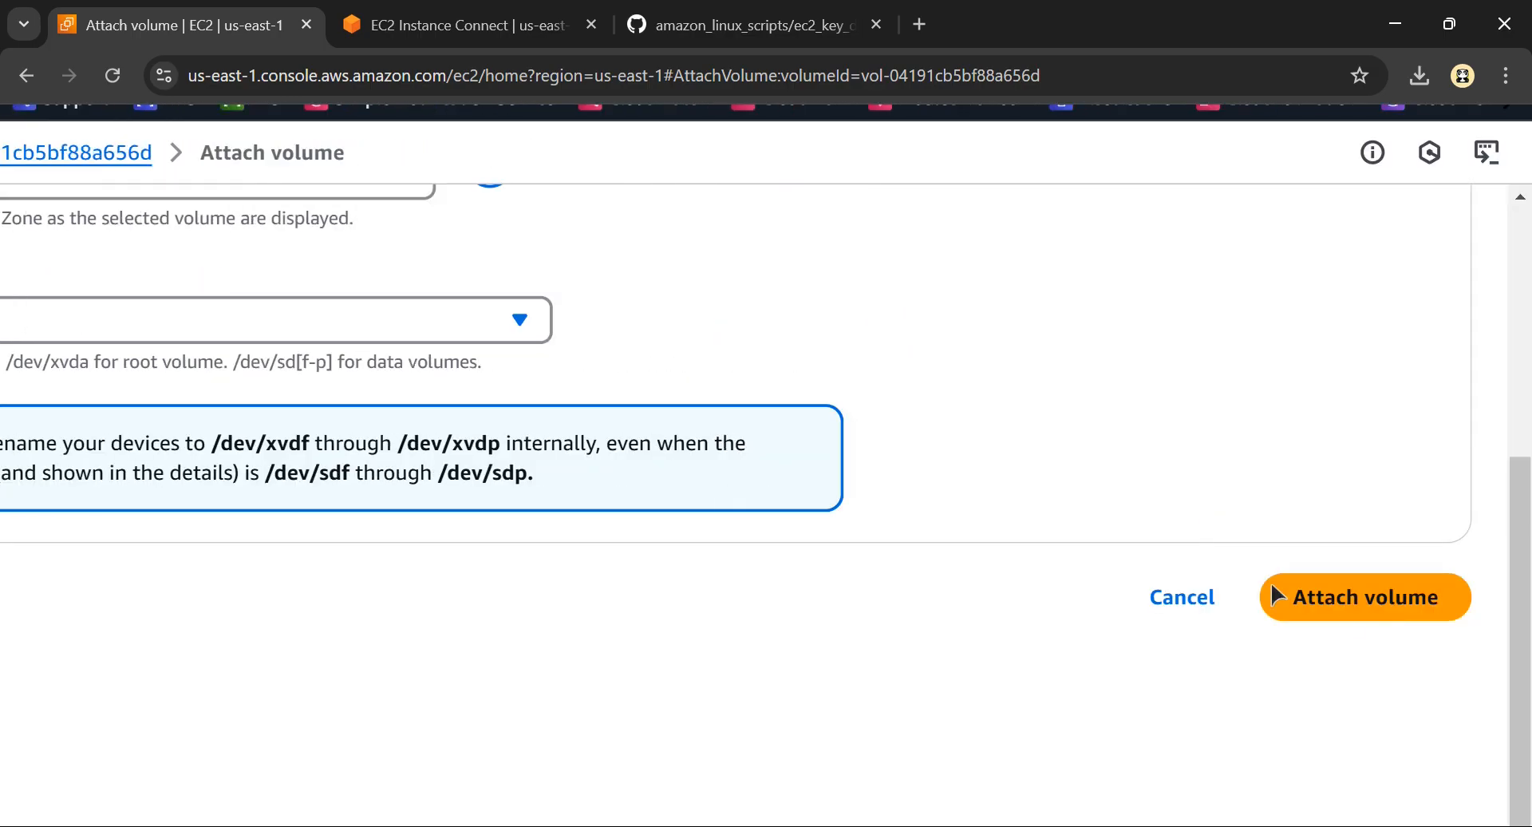
click(1373, 611)
scroll(1037, 559, down, 2)
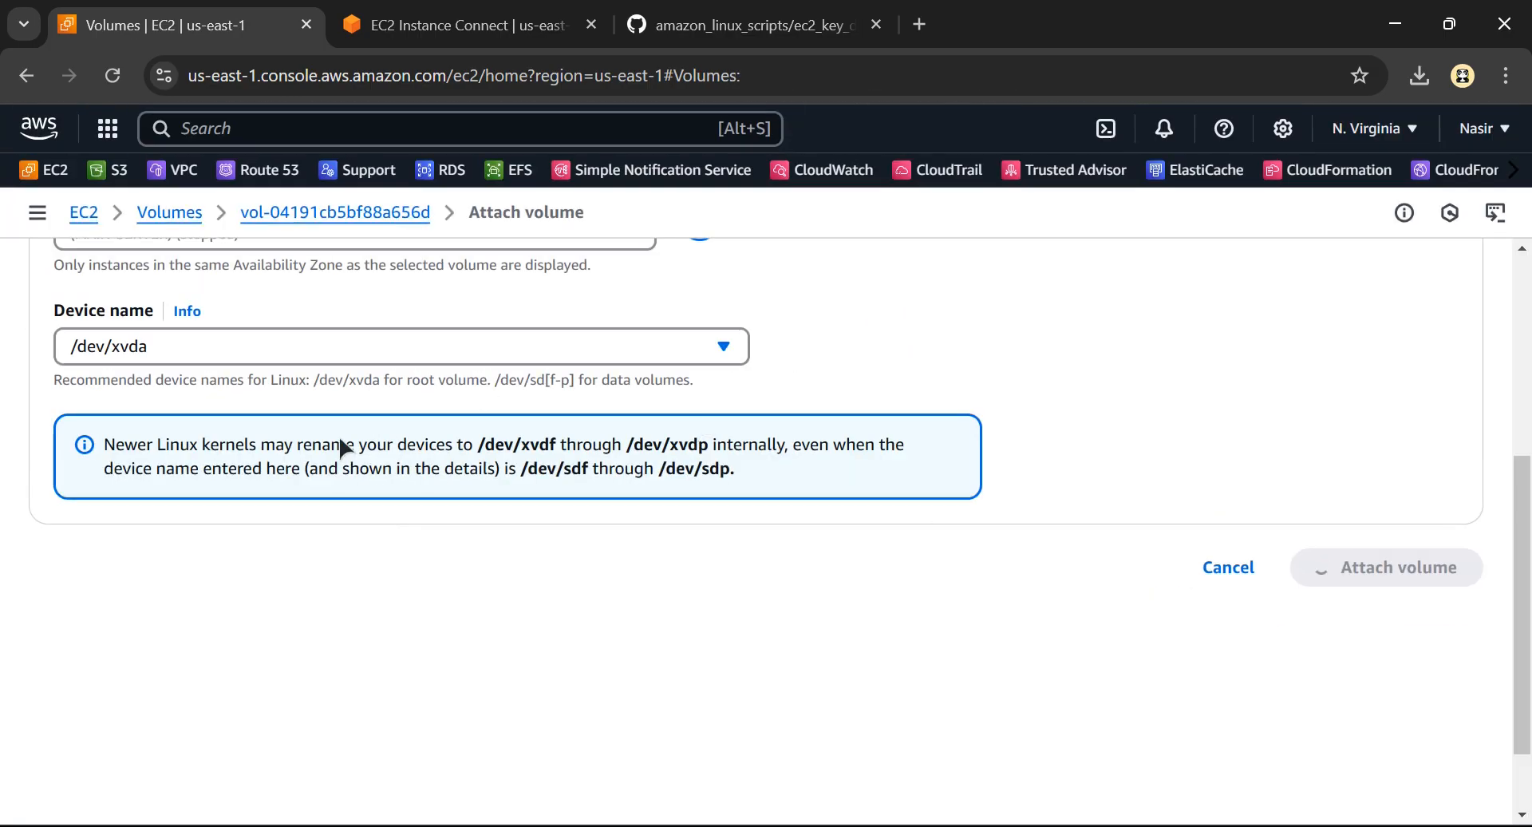
Check the MAIN SERVER part of the Excalidraw diagram, and open the instances list in the EC2 console
key(alt+Tab)
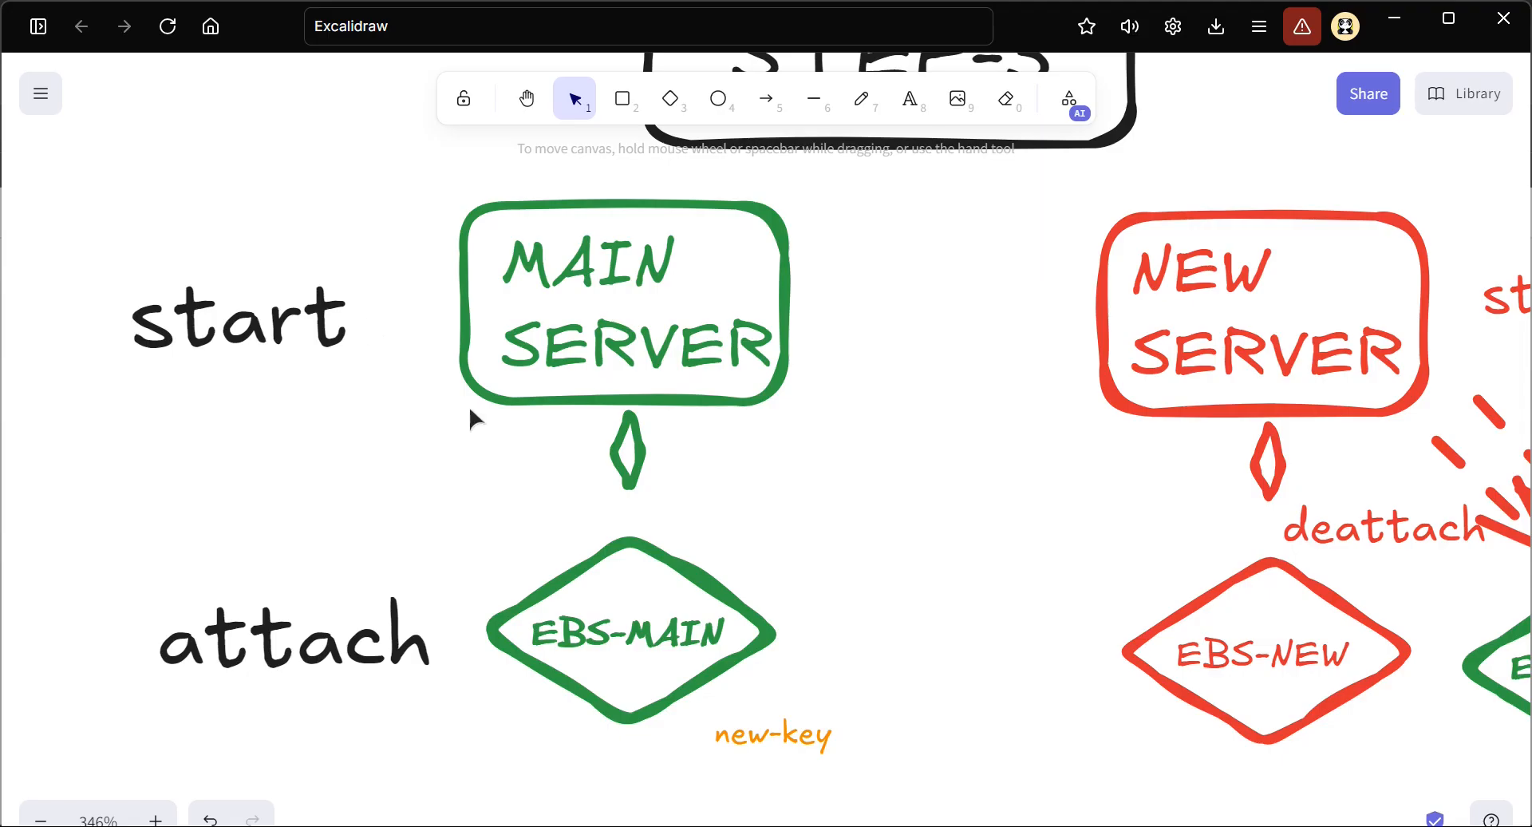
click(519, 579)
click(600, 314)
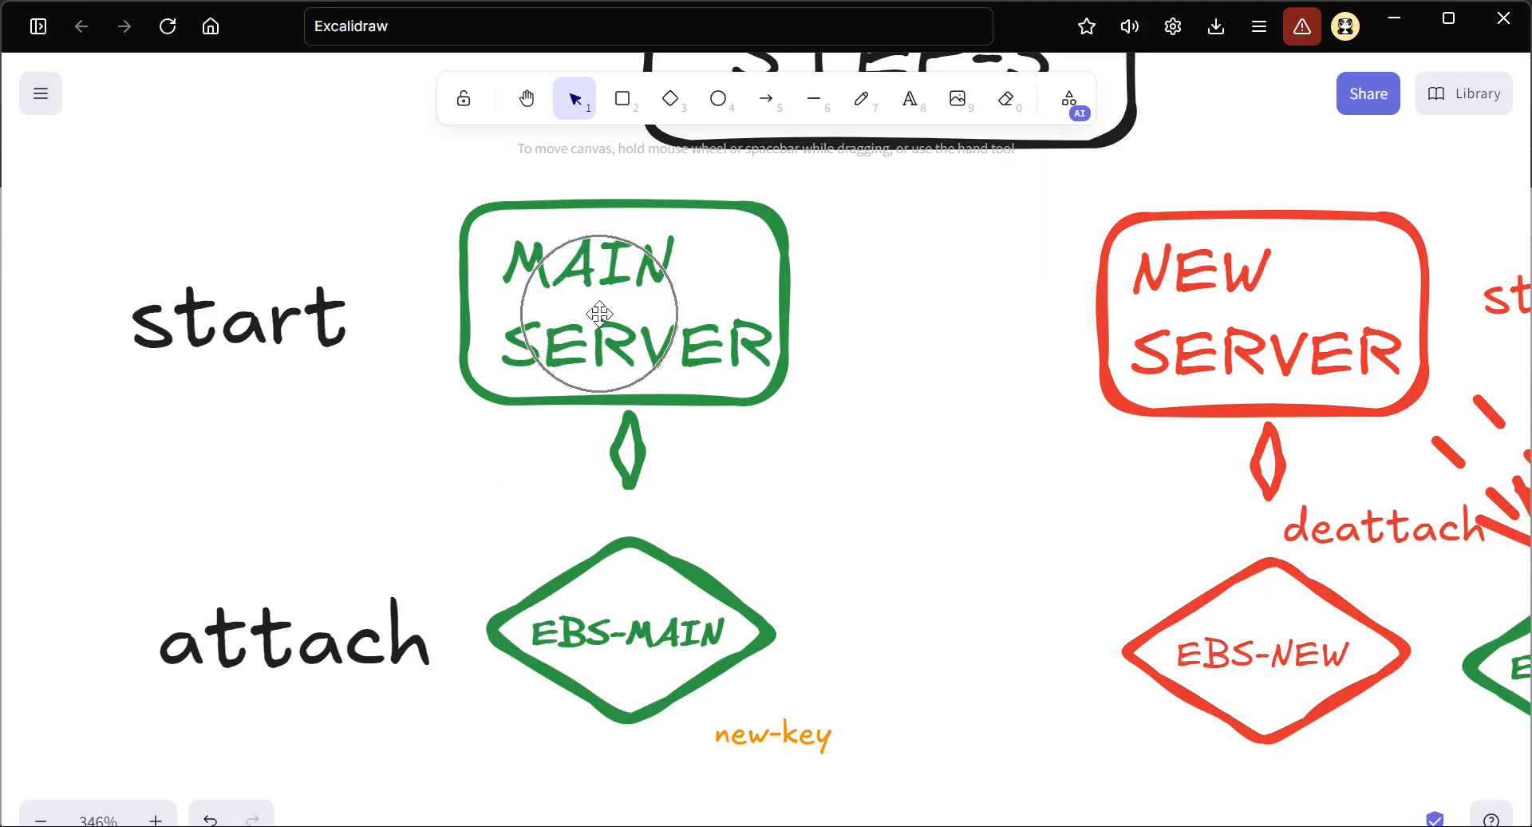
key(alt+Tab)
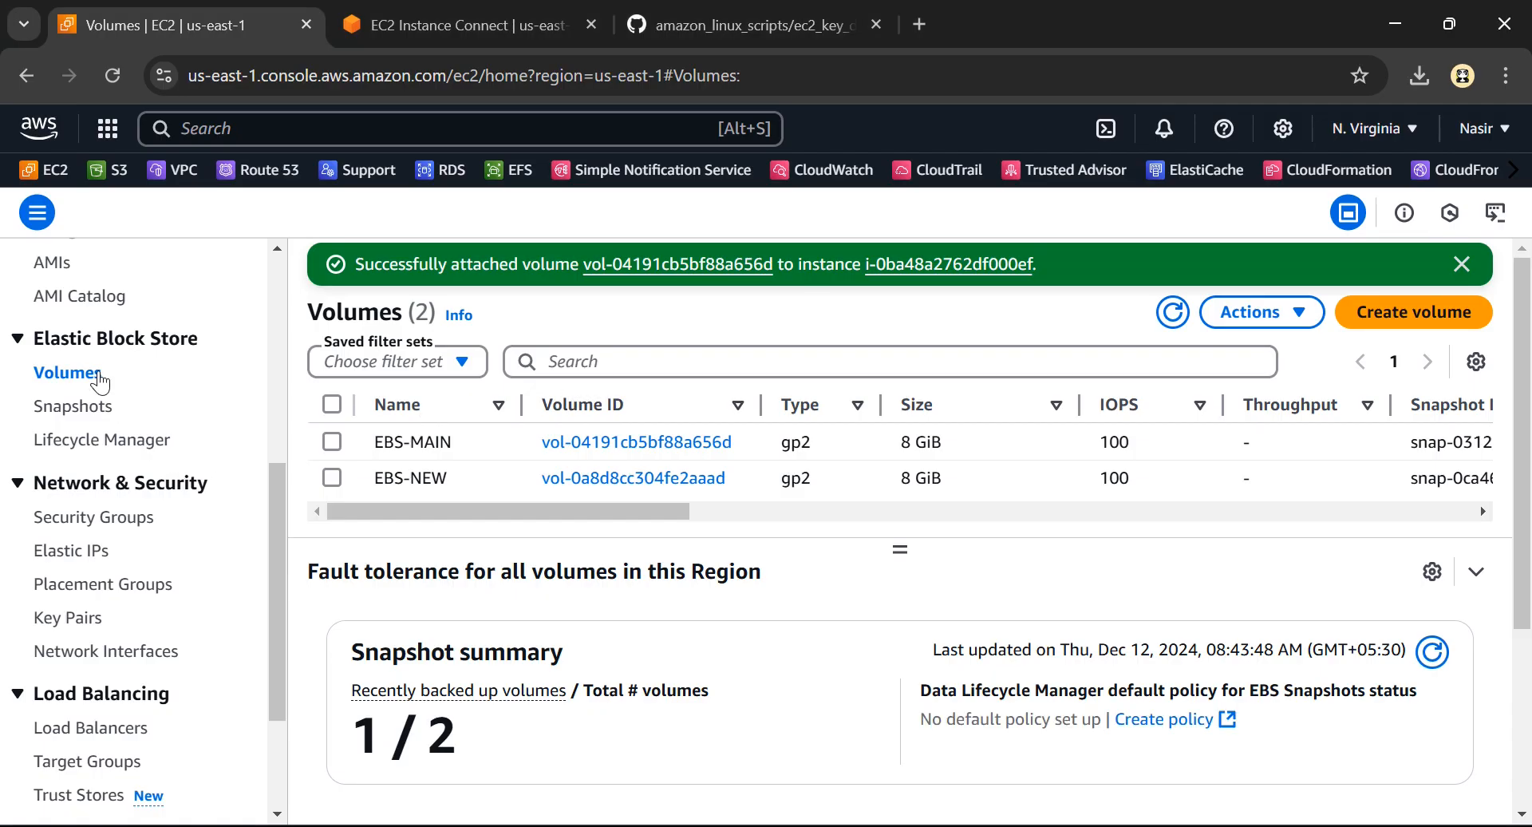
scroll(108, 387, up, 5)
click(86, 406)
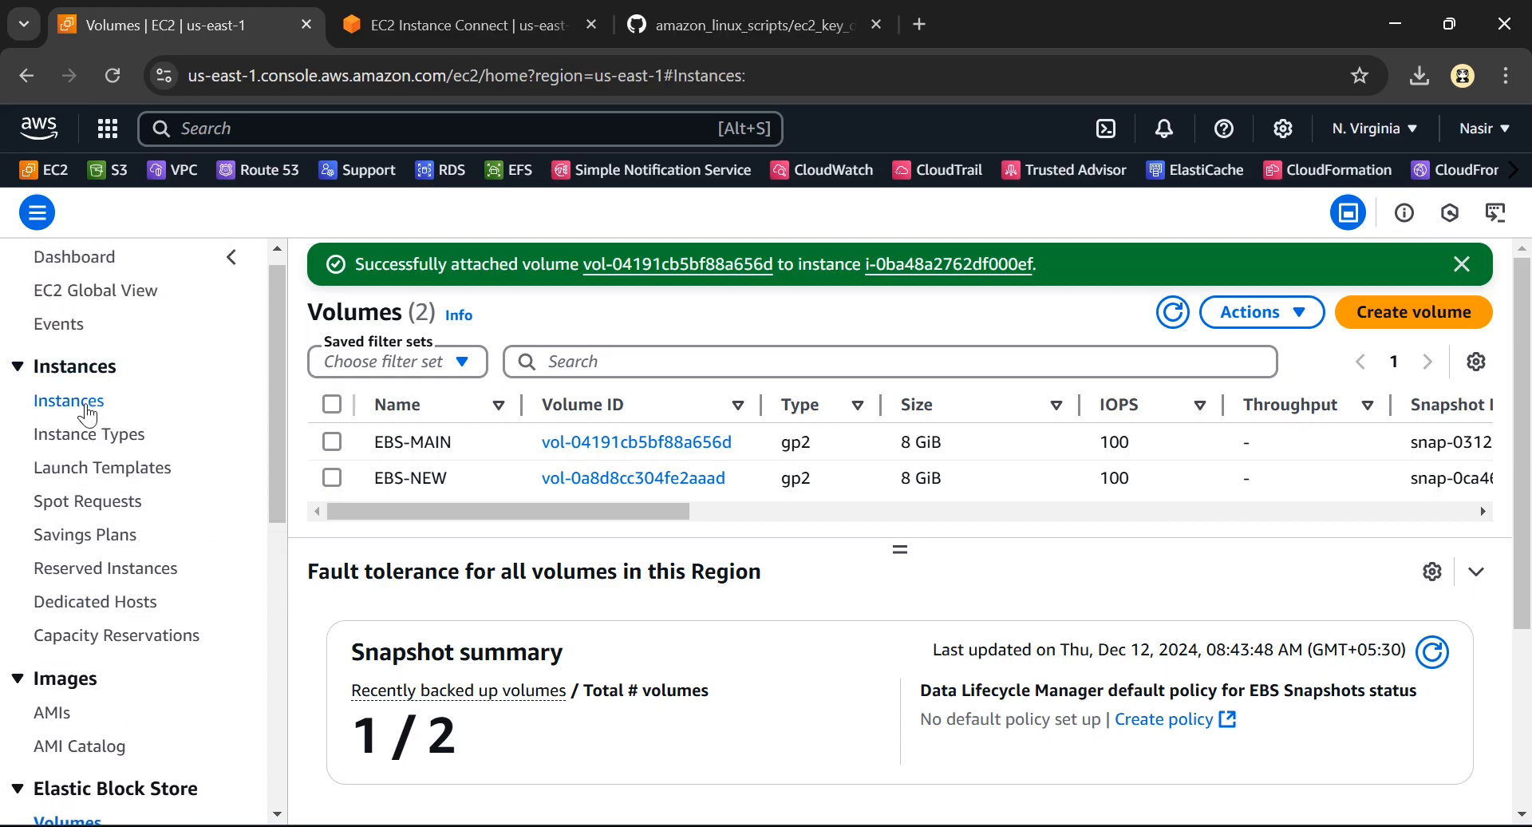
In Excalidraw, duplicate the new-key label beneath EBS-MAIN, colour the copy red and change its text to main-key
key(alt+Tab)
scroll(543, 494, down, 4)
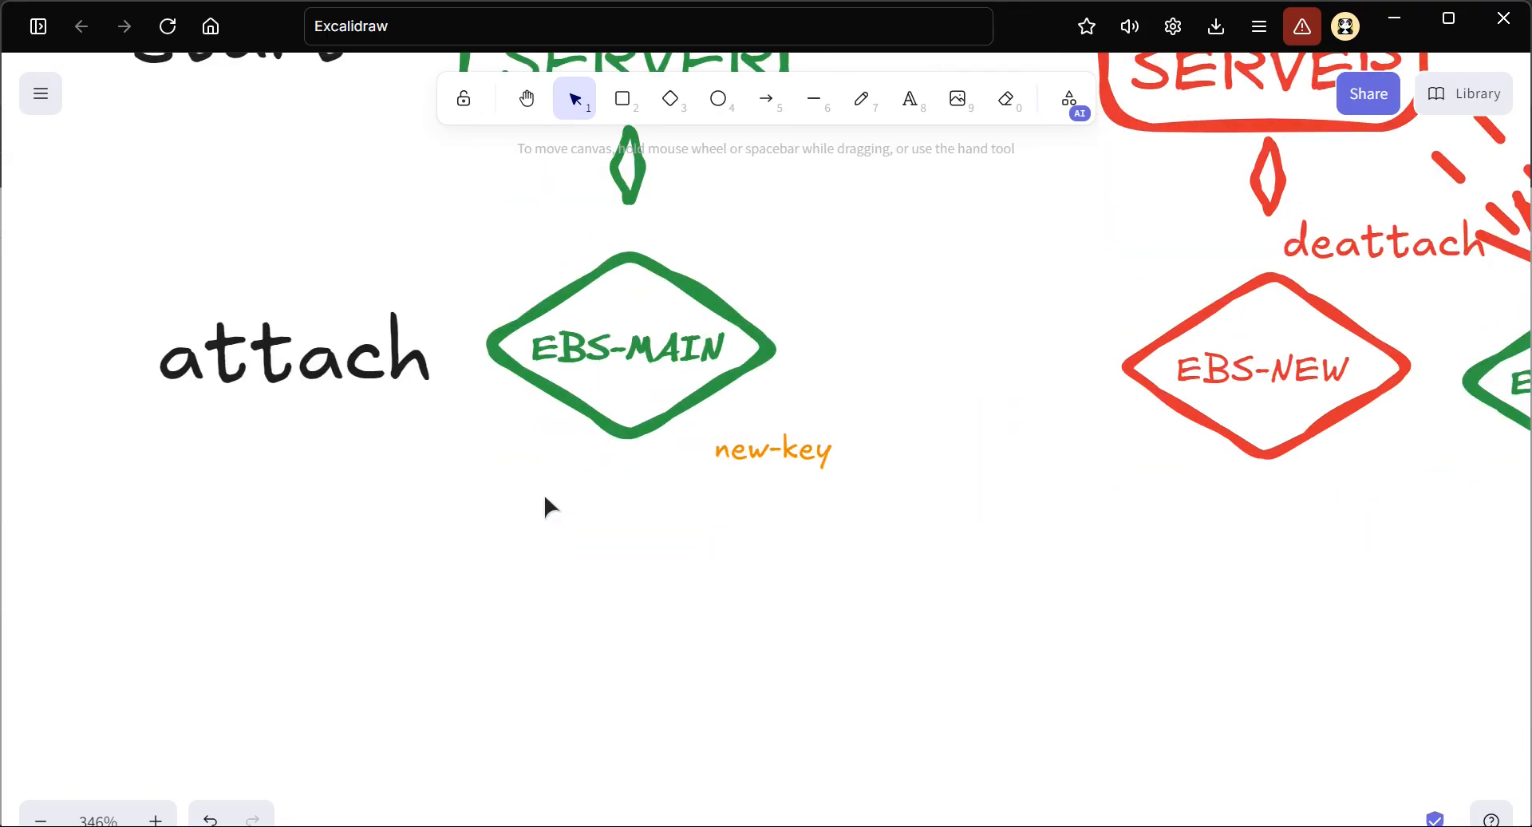
click(741, 412)
alt+drag(740, 417, 773, 530)
click(80, 206)
double_click(735, 518)
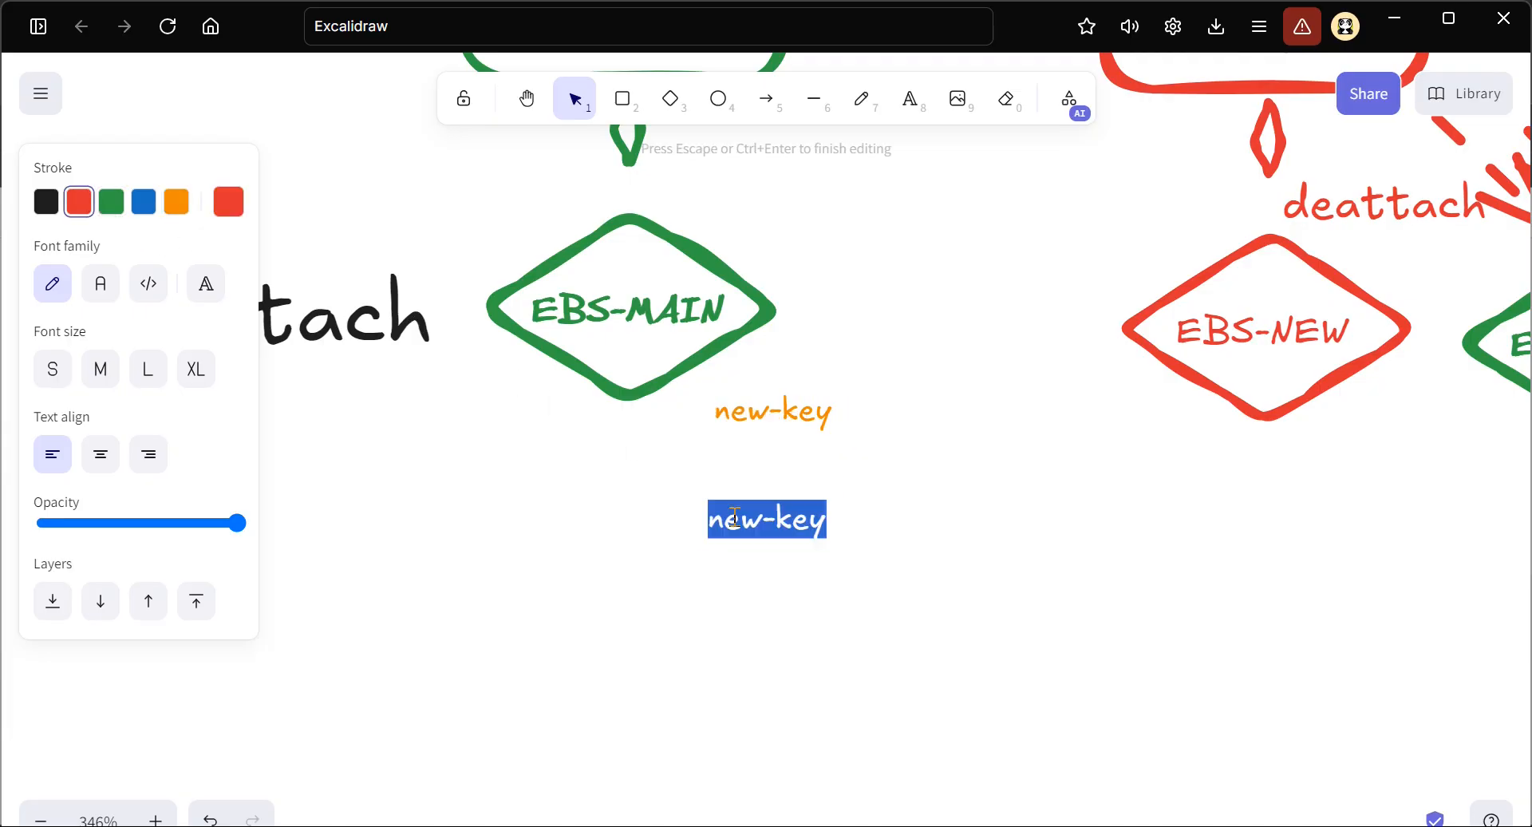
click(762, 523)
key(BackSpace)
key(BackSpace)
key(BackSpace)
text(main)
key(Escape)
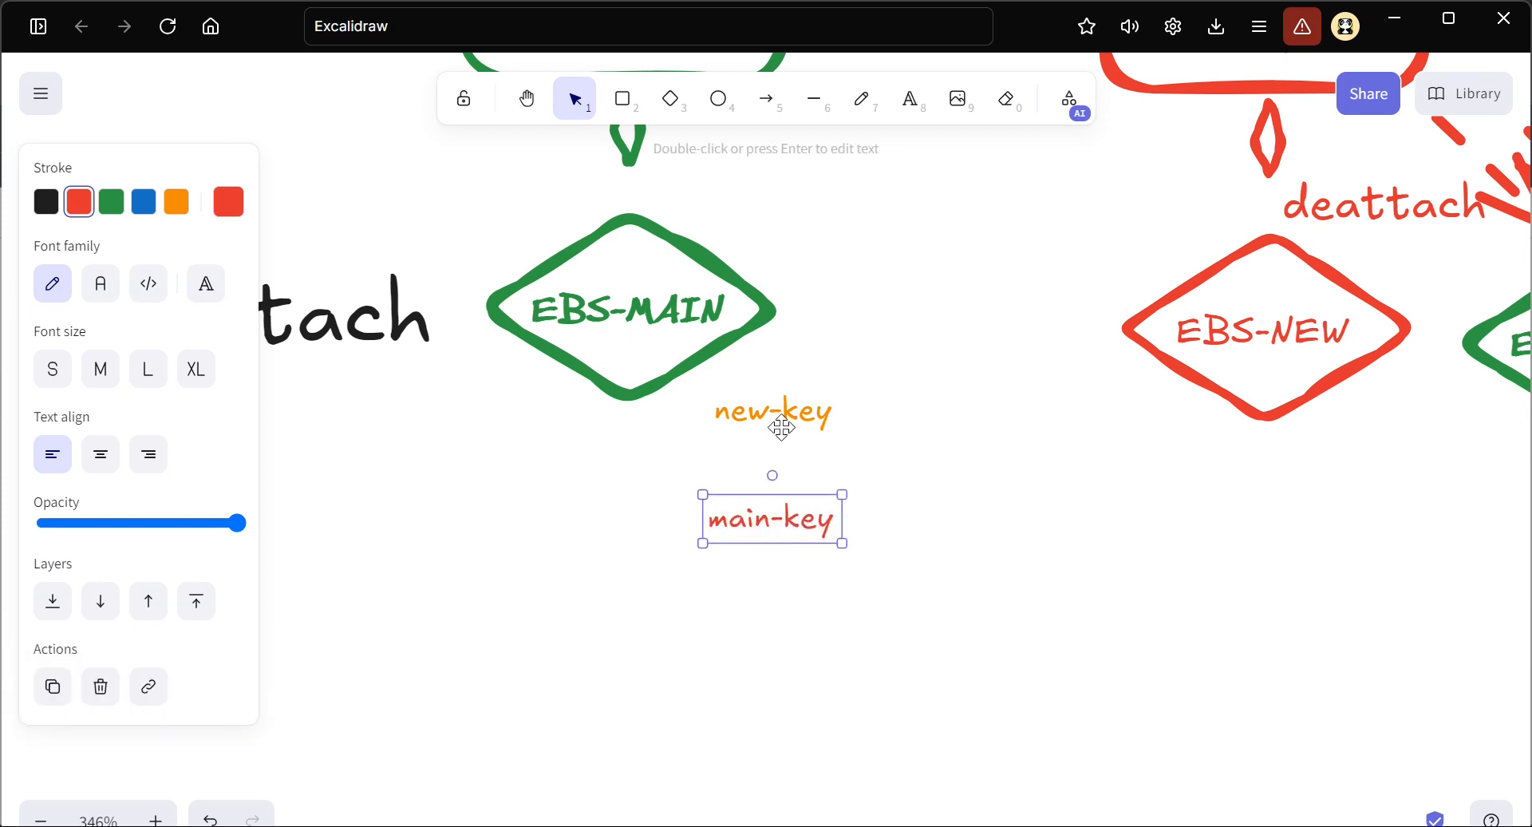
Strike through the main-key label with a dashed red diagonal line
scroll(782, 428, up, 1)
scroll(783, 428, up, 3)
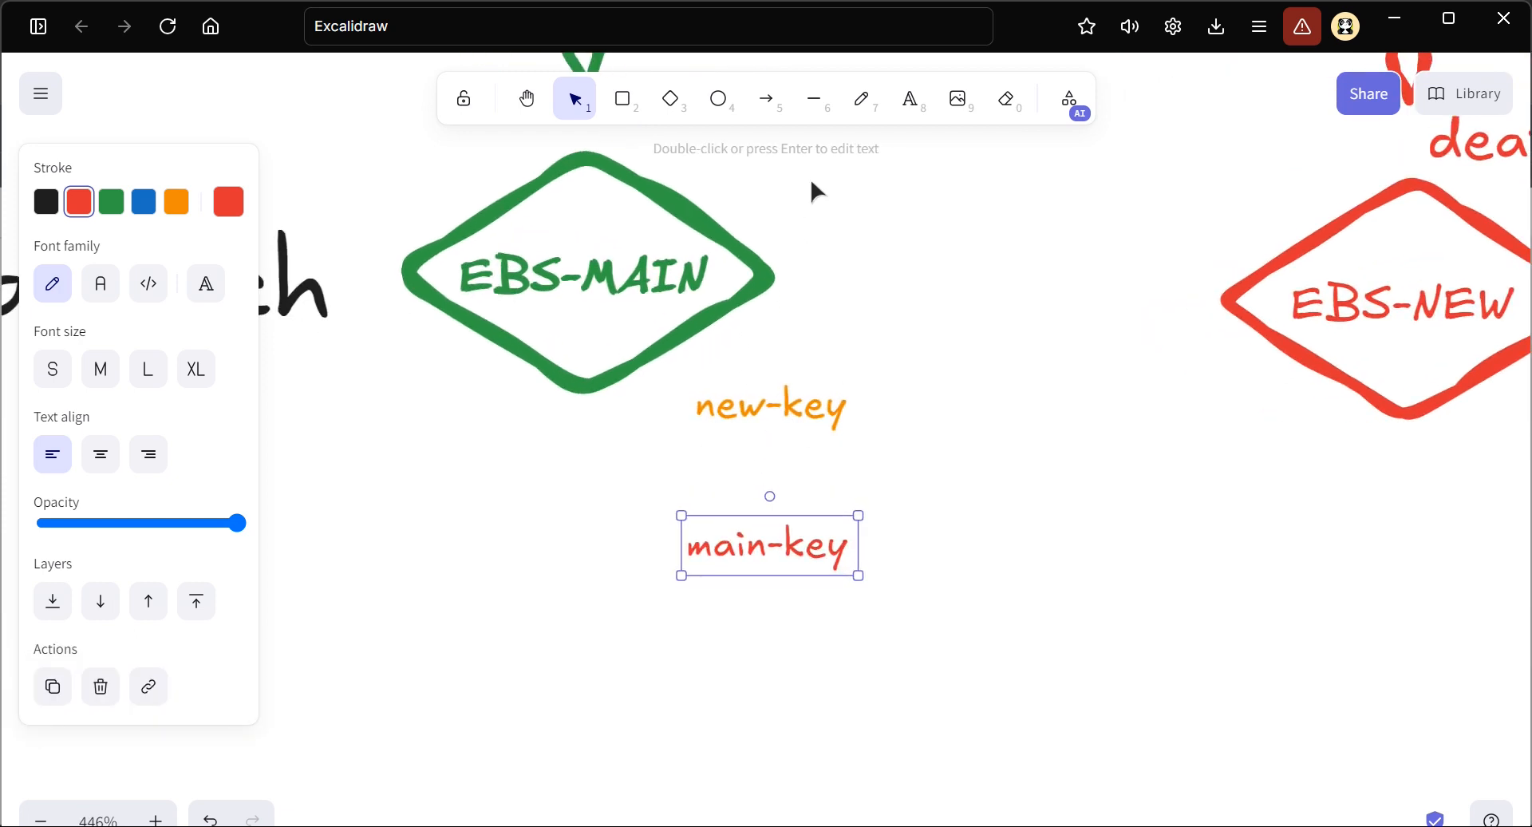
click(814, 98)
click(100, 447)
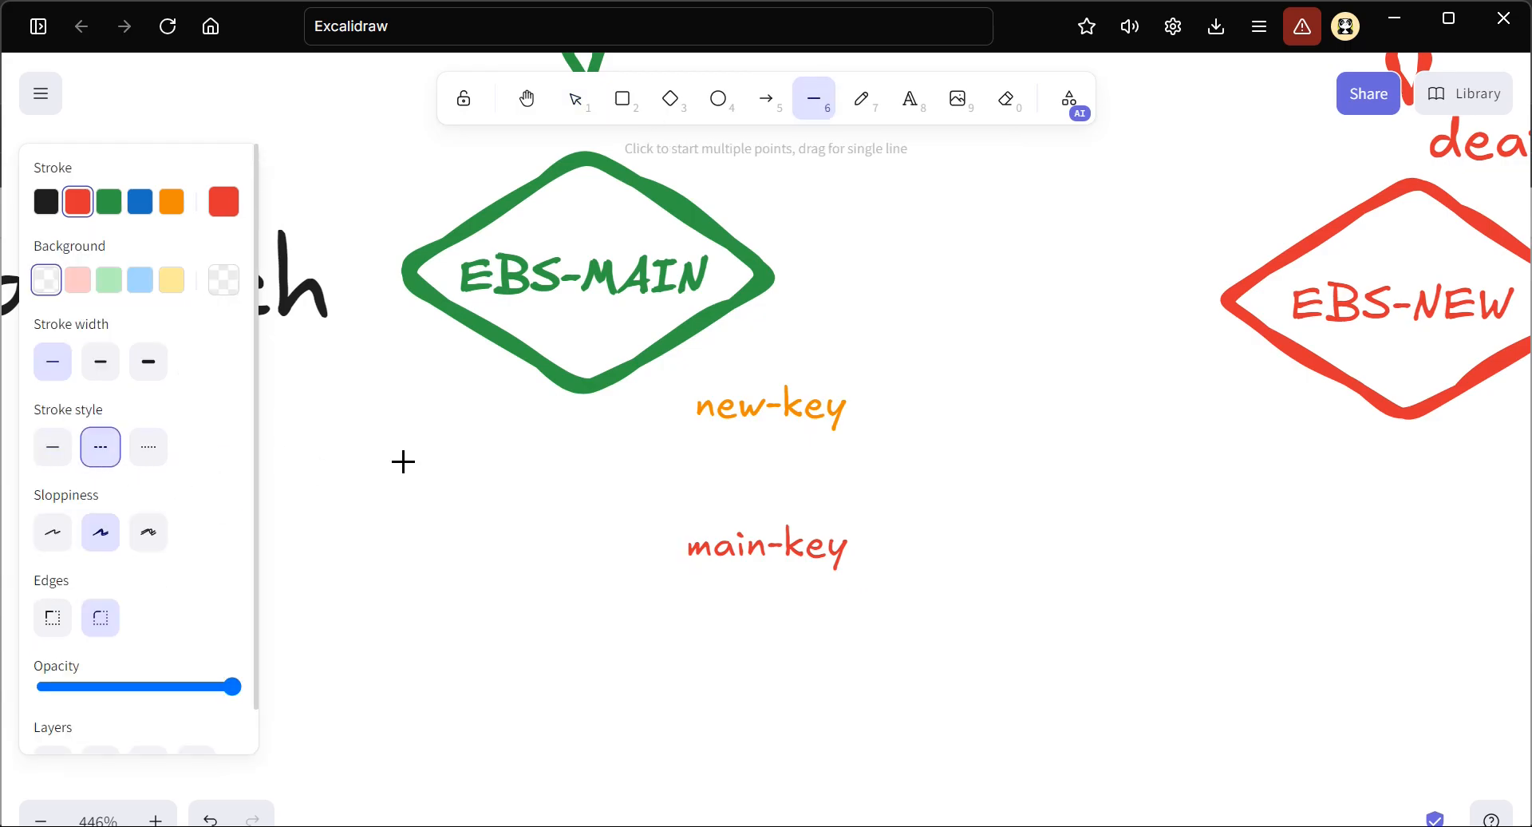
drag(675, 491, 830, 602)
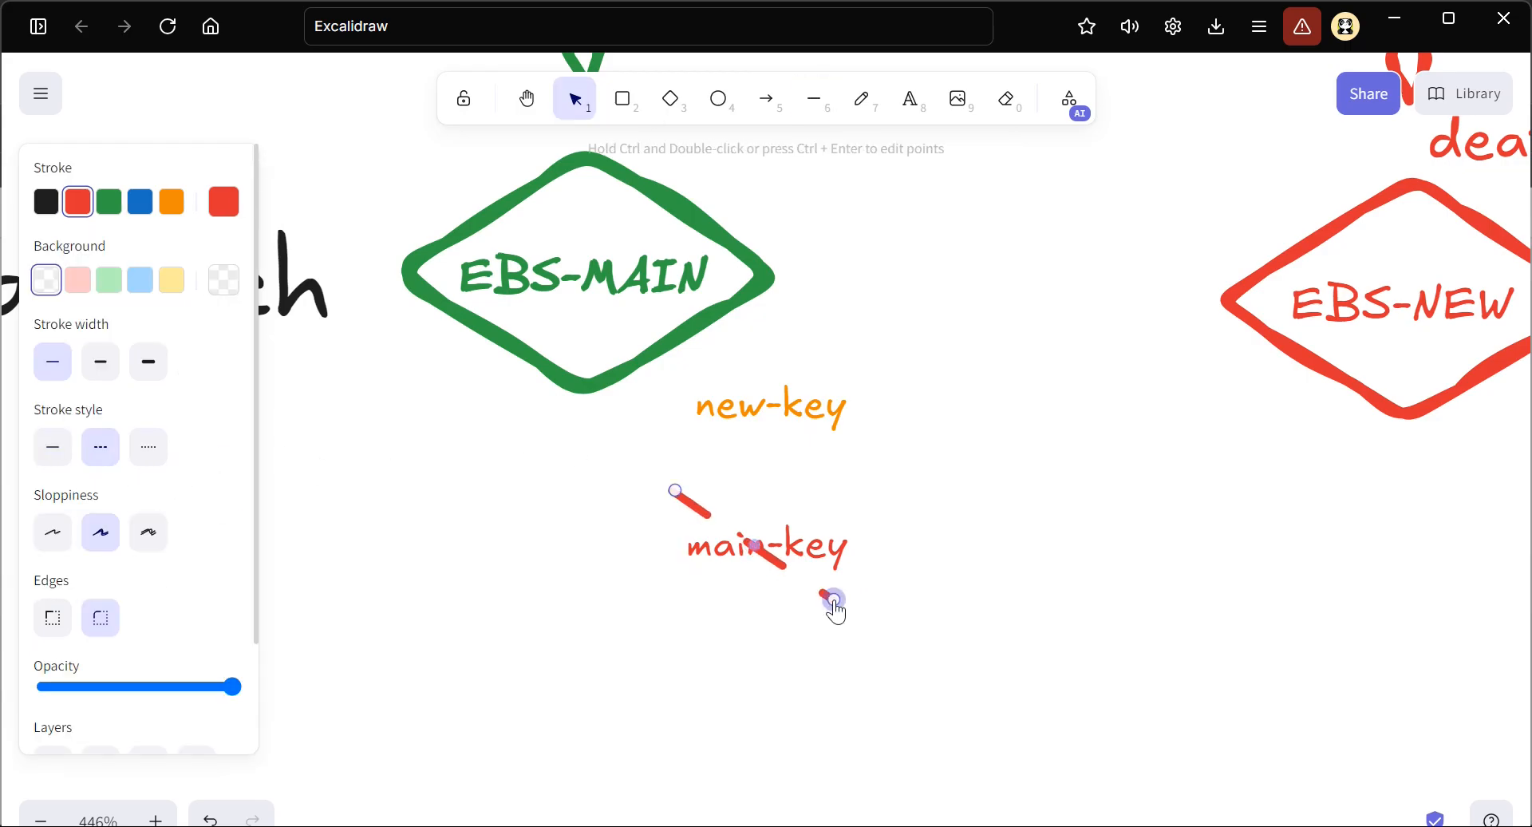
click(860, 544)
click(878, 475)
scroll(806, 451, down, 3)
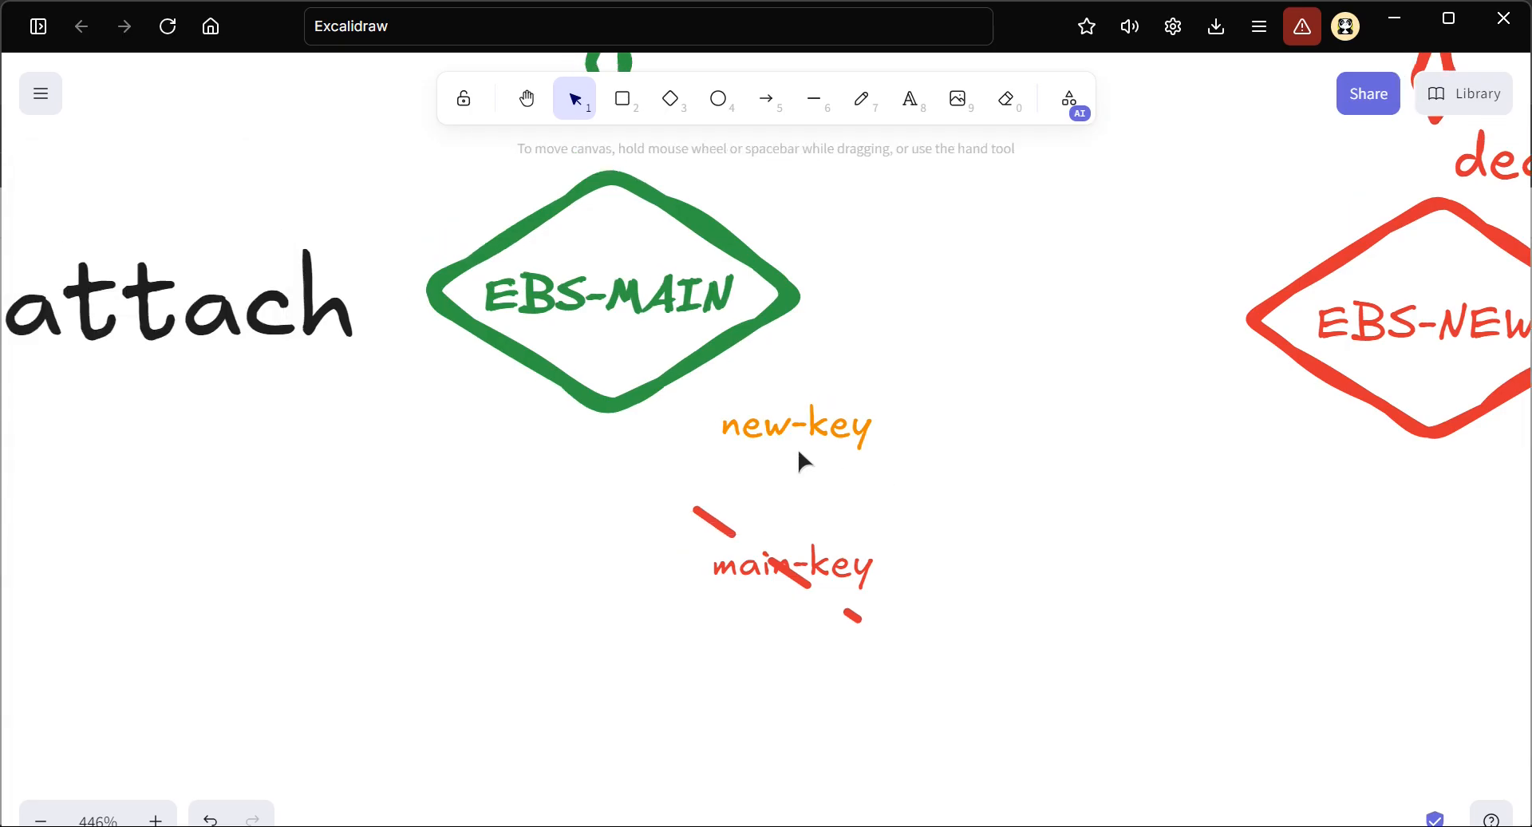
Examine the STEP-3 diagram, comparing MAIN SERVER and its EBS-MAIN key labels with the NEW SERVER side
scroll(800, 459, down, 3)
scroll(759, 332, up, 3)
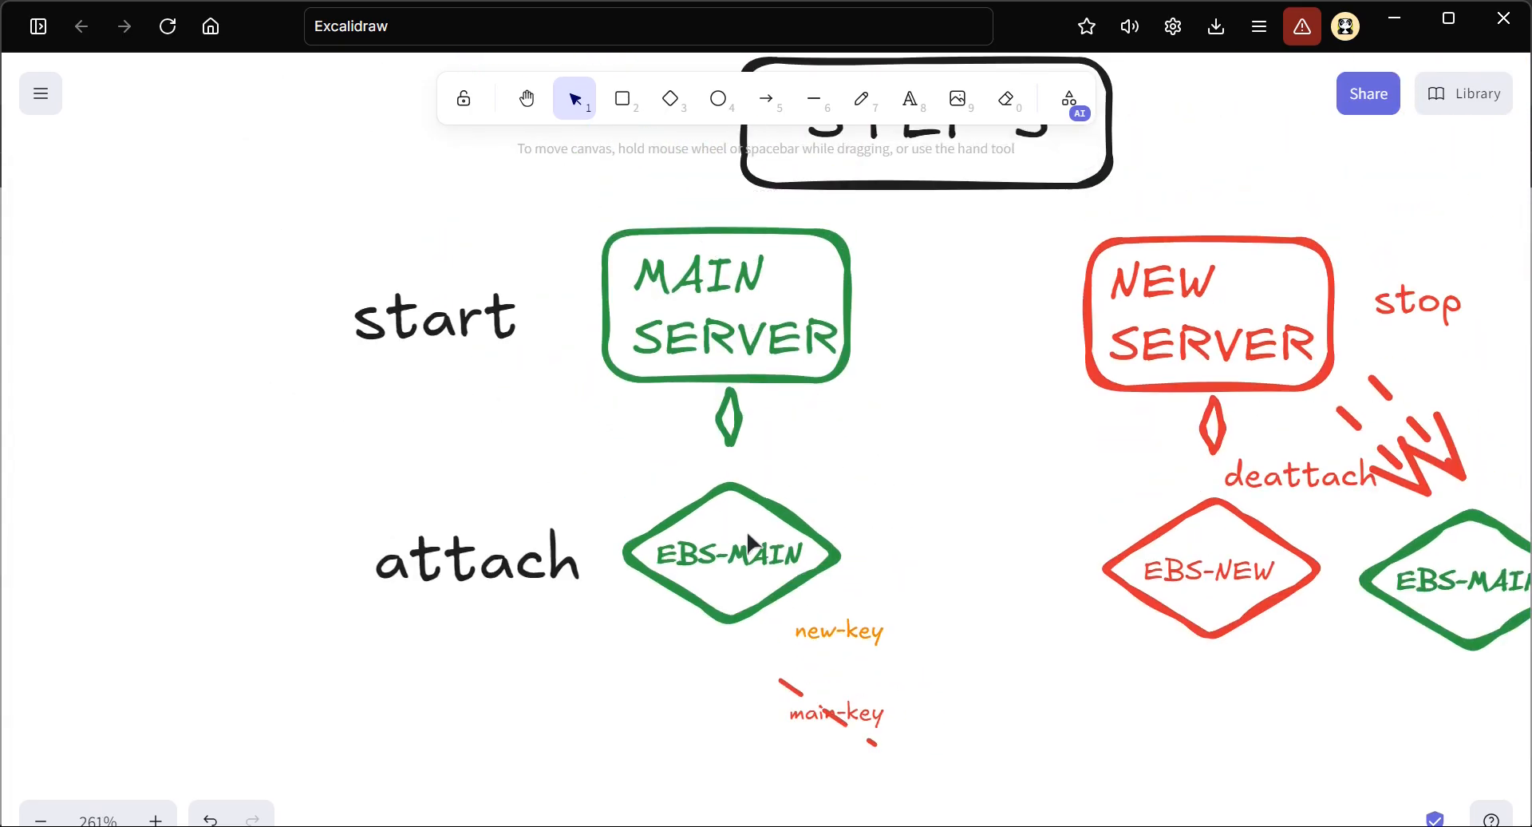
scroll(849, 628, up, 4)
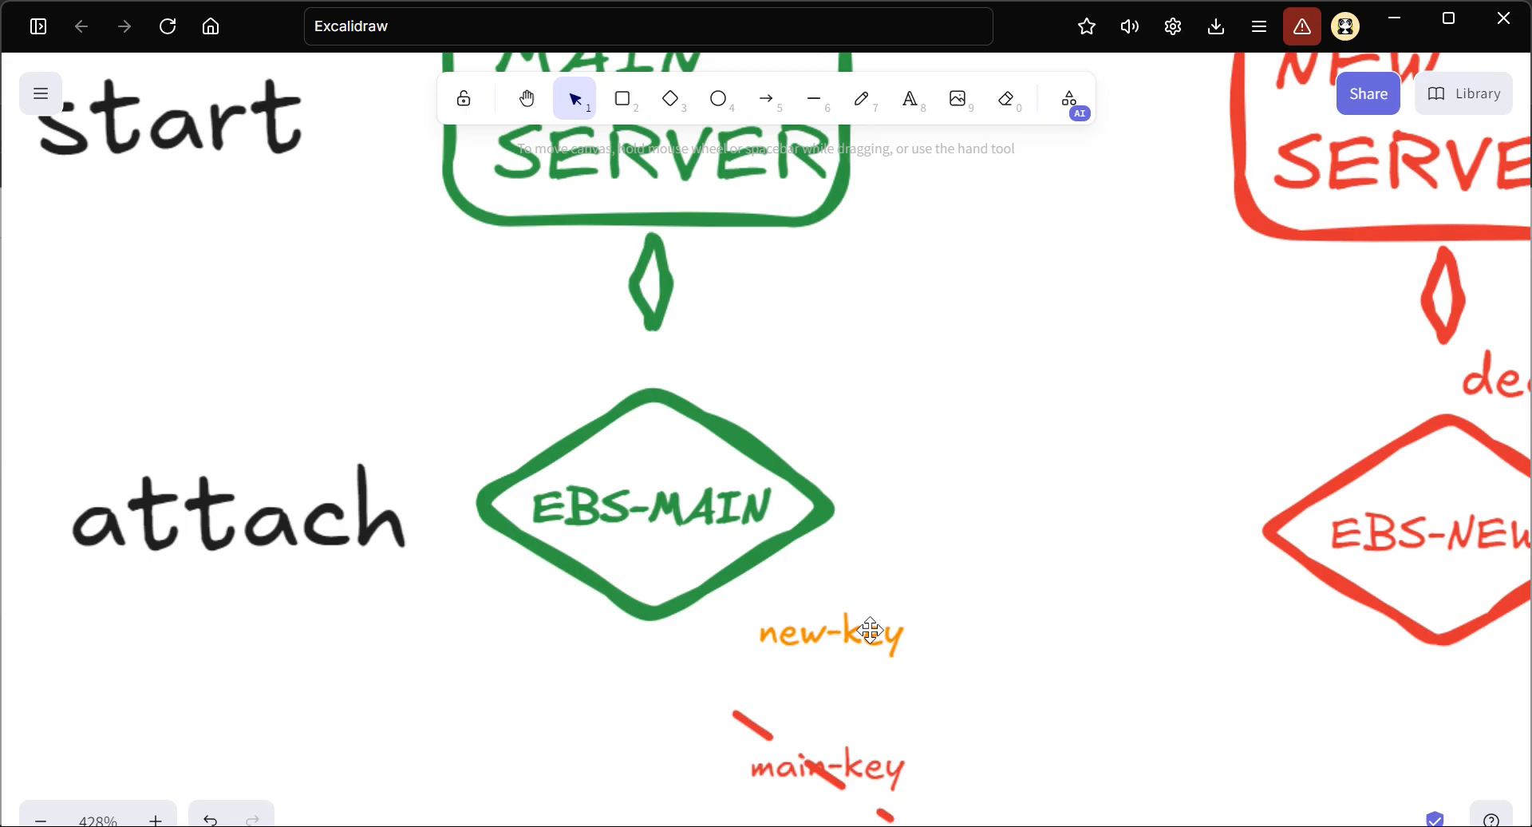
scroll(842, 415, down, 1)
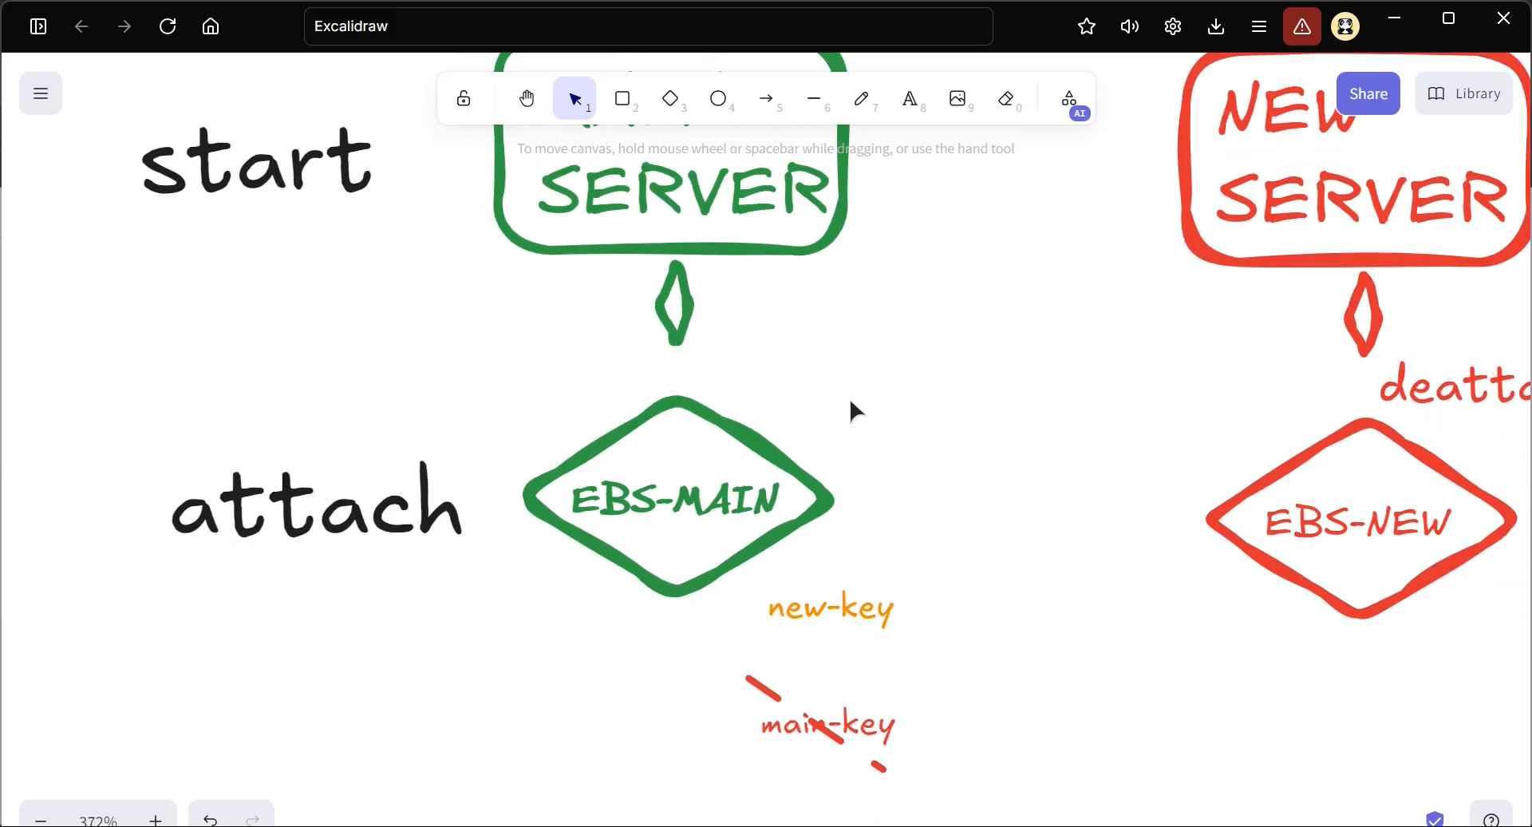
scroll(849, 398, up, 2)
scroll(1065, 445, down, 5)
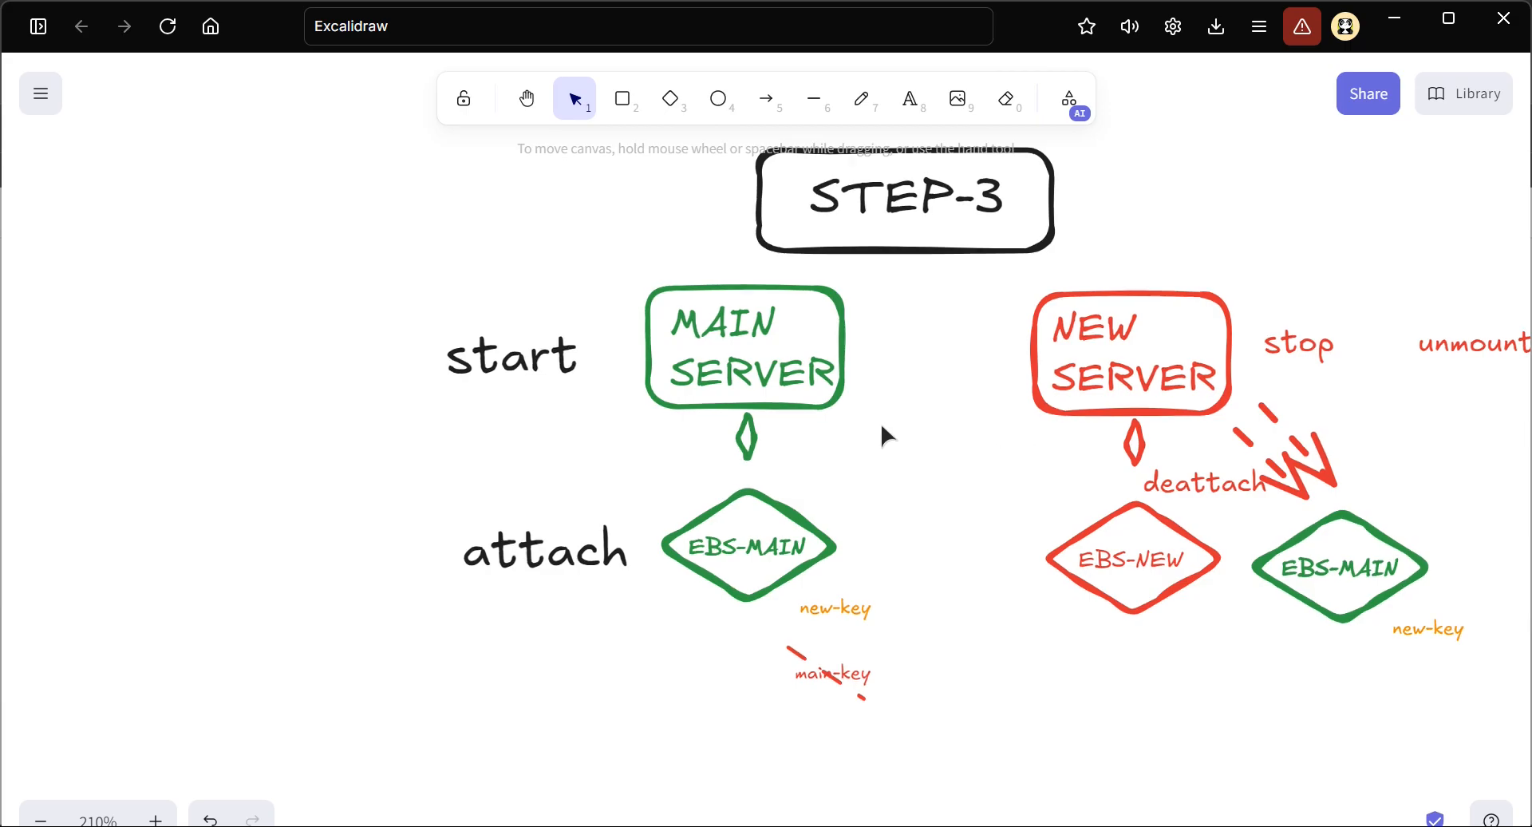
scroll(879, 423, up, 5)
scroll(880, 423, down, 3)
scroll(836, 481, down, 2)
scroll(826, 493, up, 4)
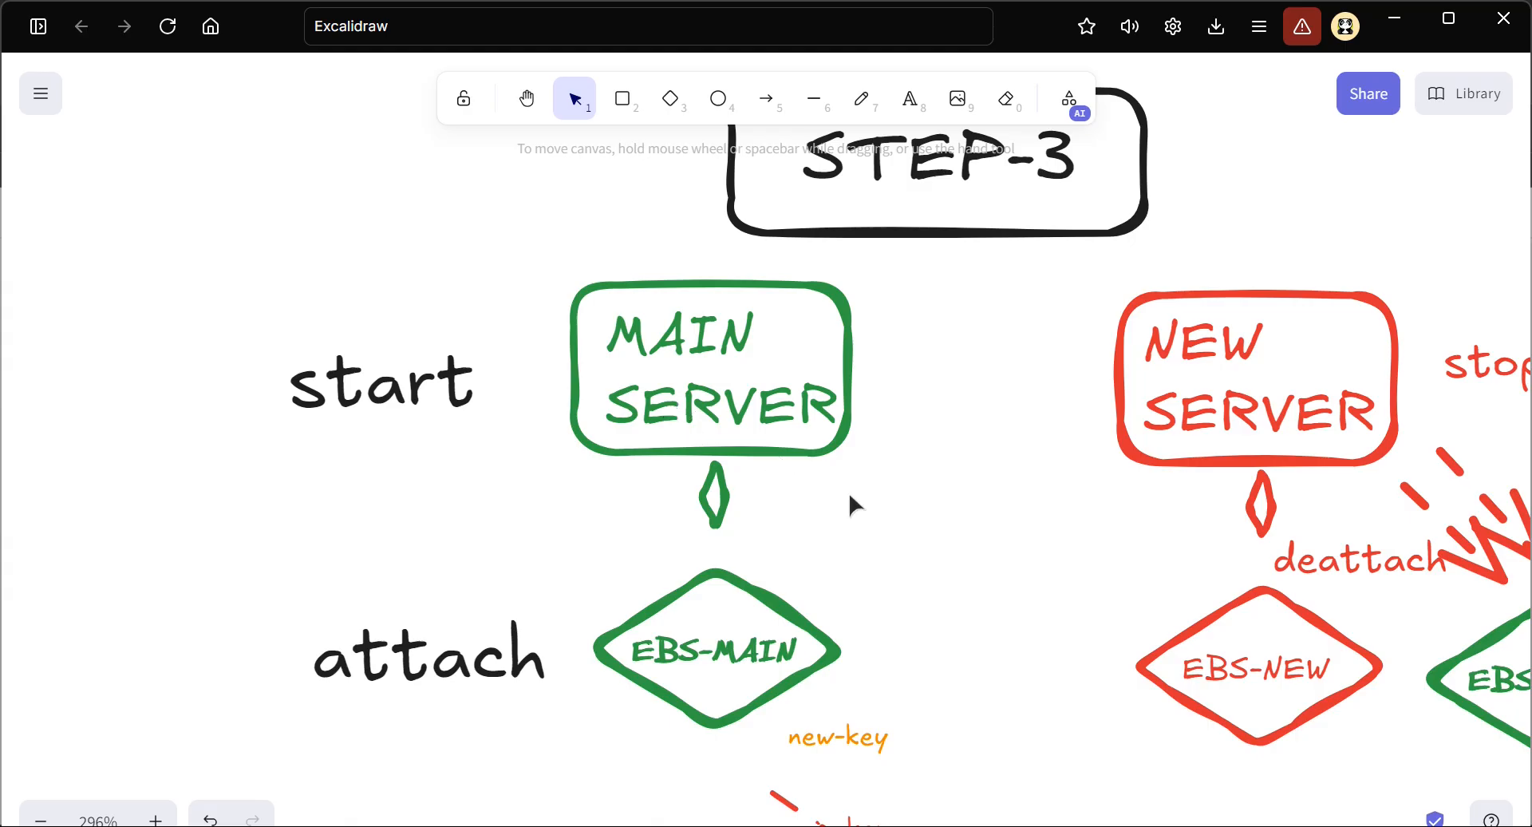
Switch to the browser and open the ec2_key_data_copy notes on GitHub
key(alt+Tab)
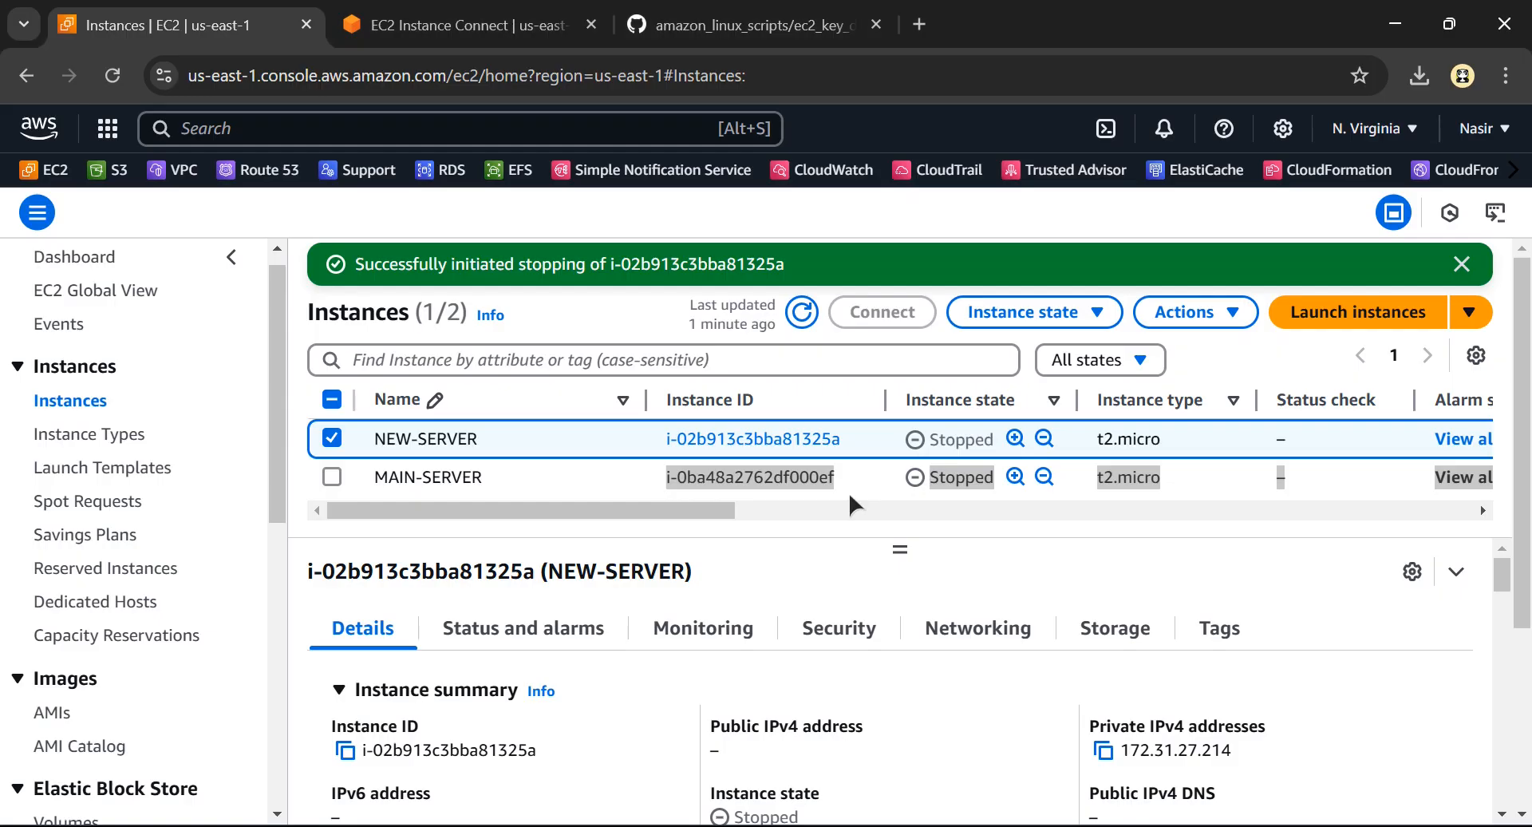
click(713, 30)
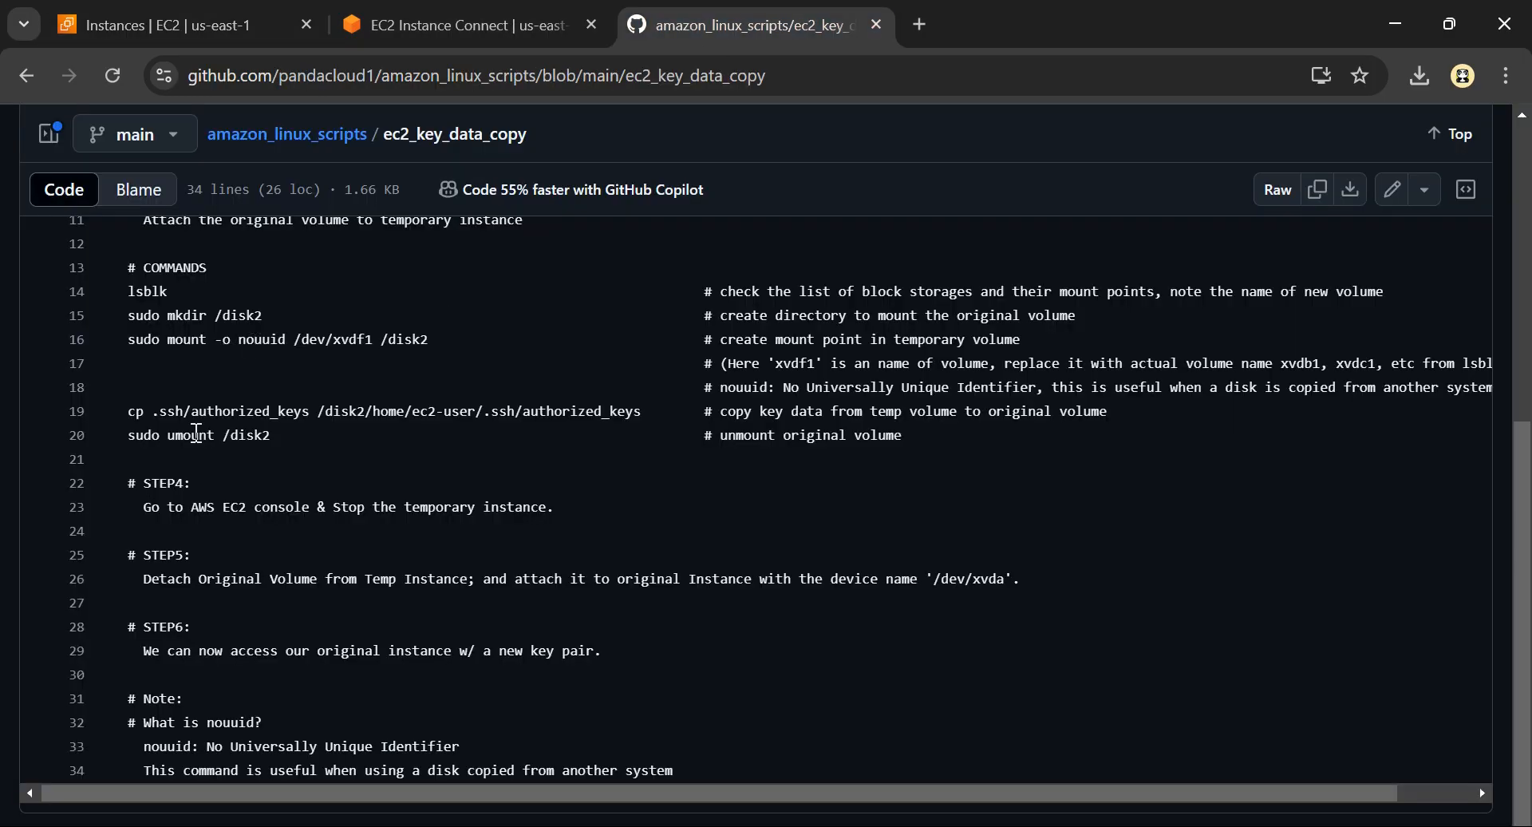
Return to the EC2 Instances list, start MAIN-SERVER and refresh the list
scroll(195, 435, up, 4)
scroll(195, 434, down, 4)
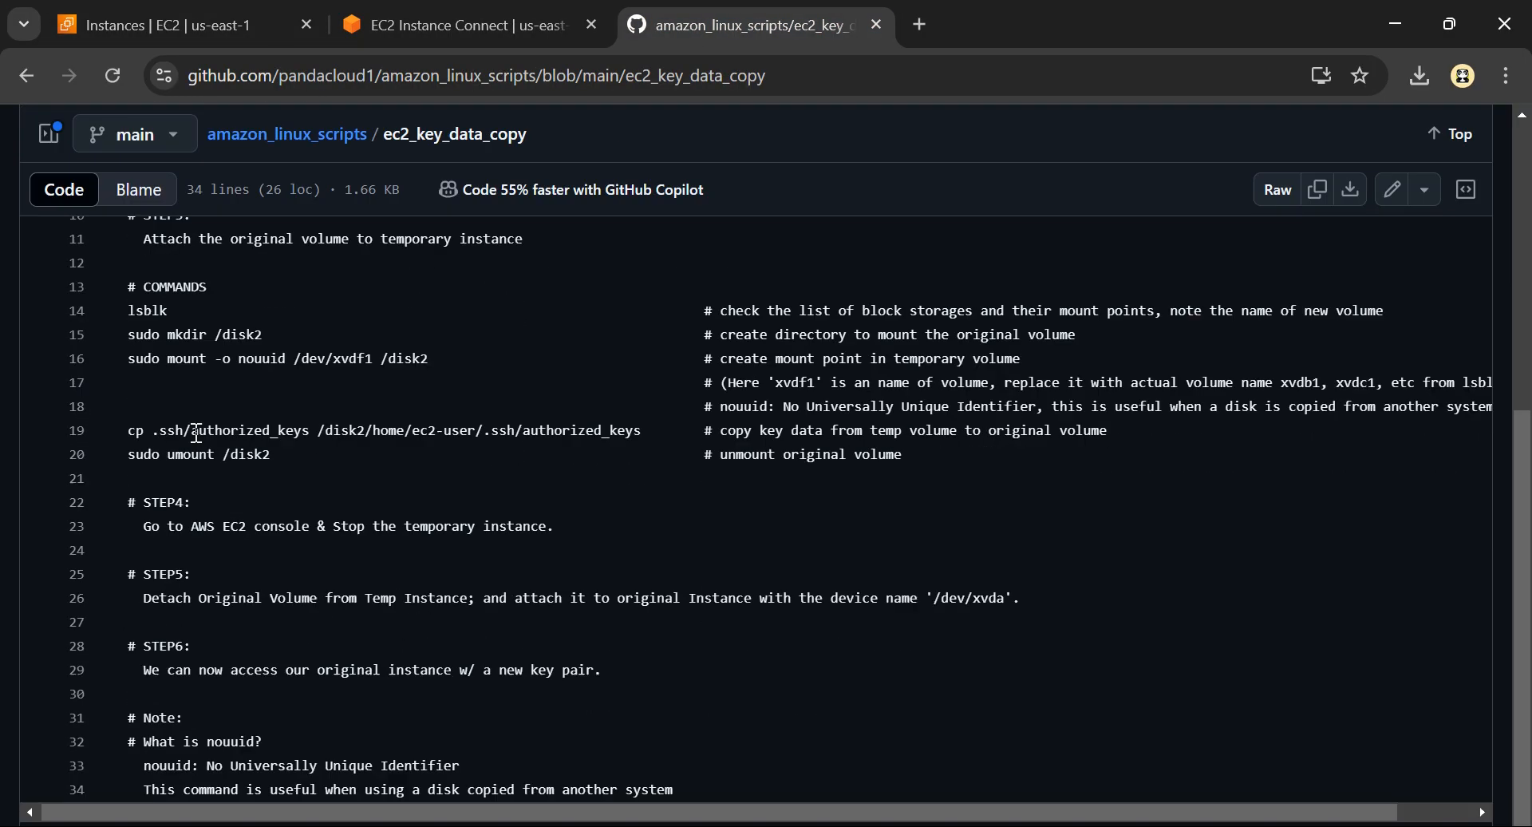
click(184, 25)
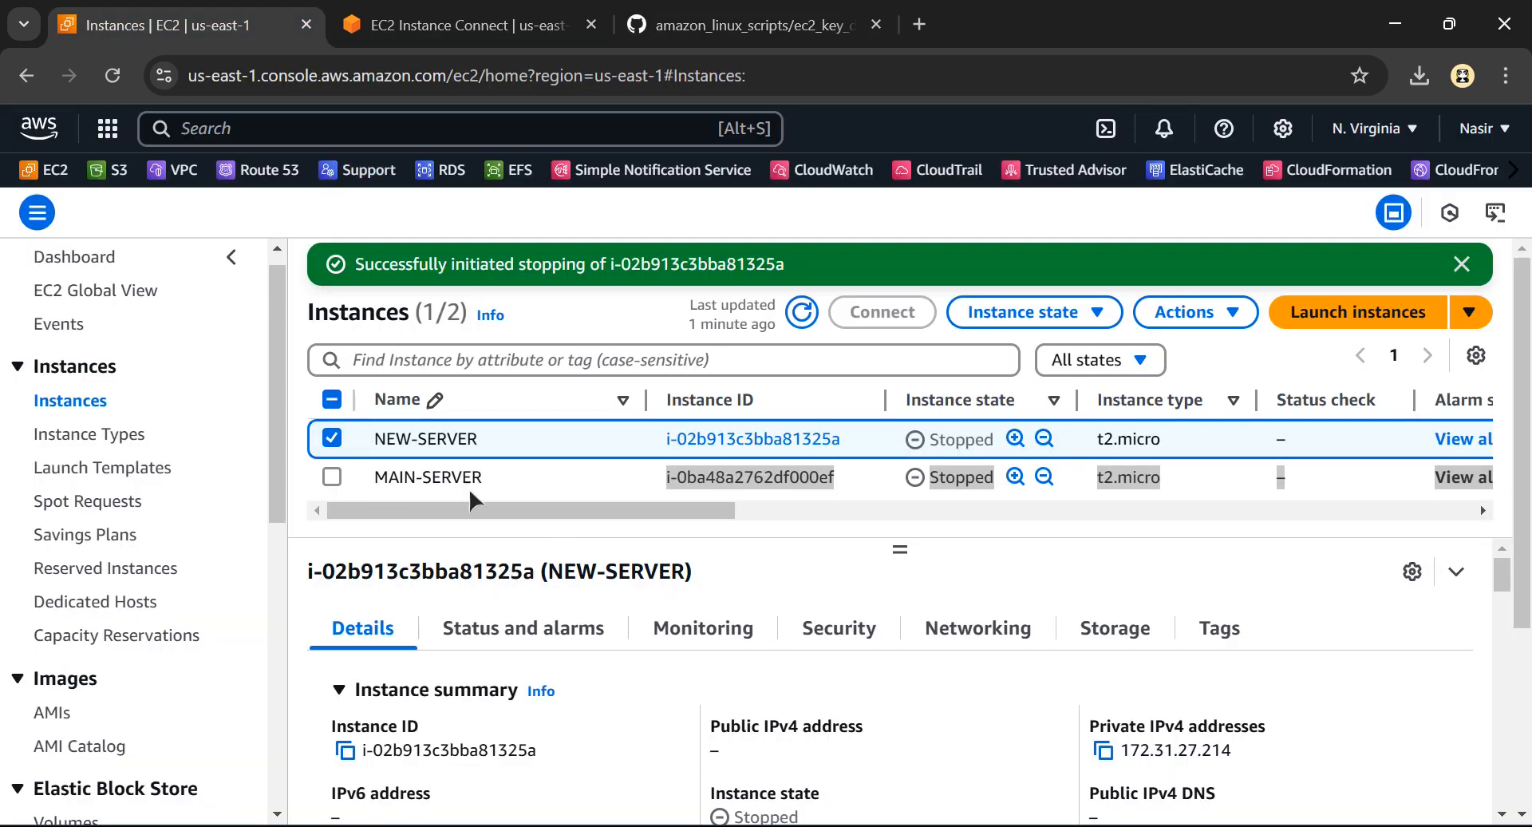
click(333, 440)
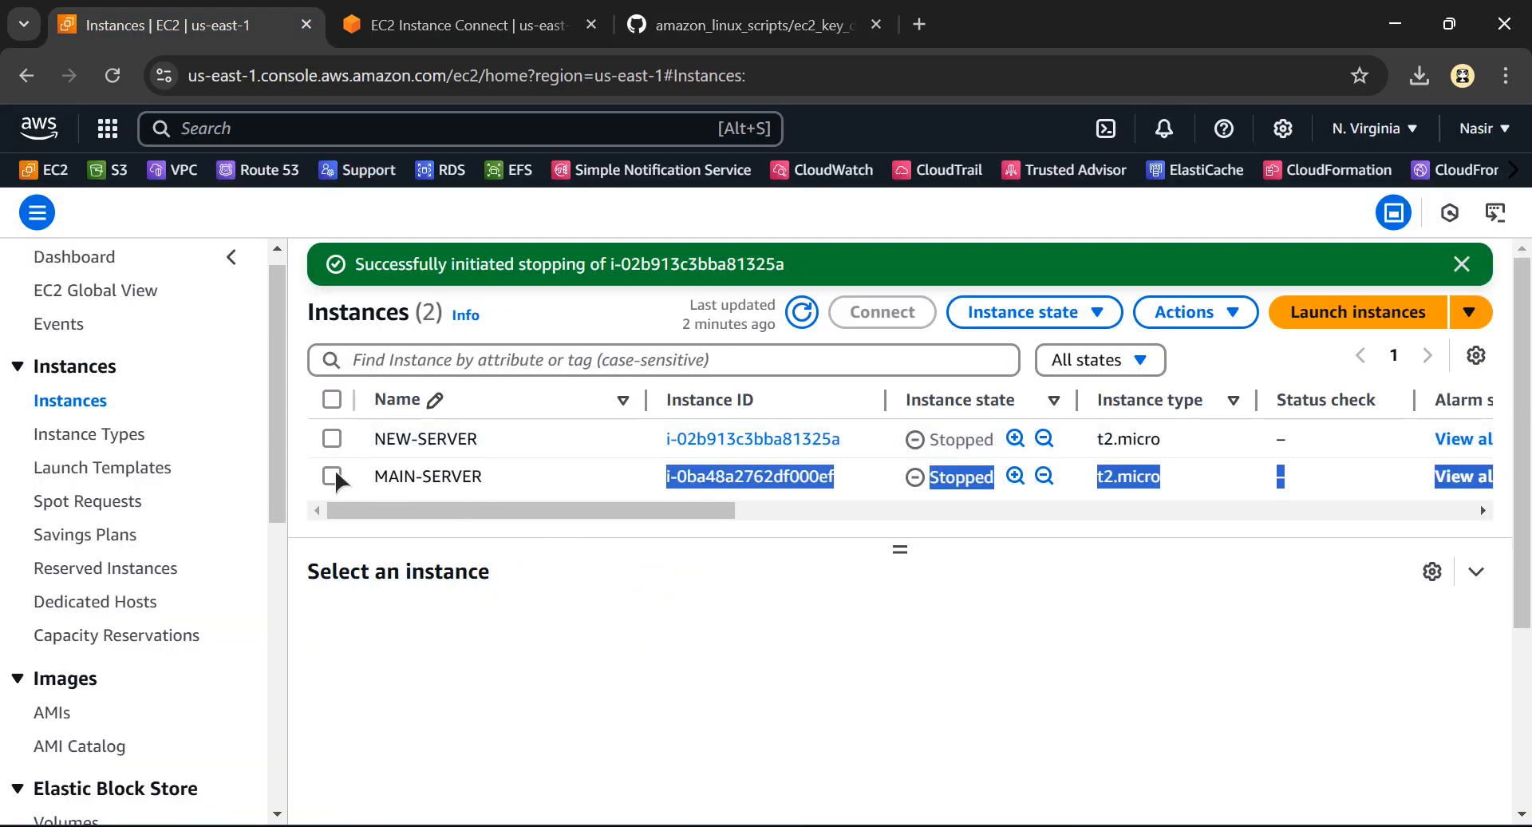
click(332, 477)
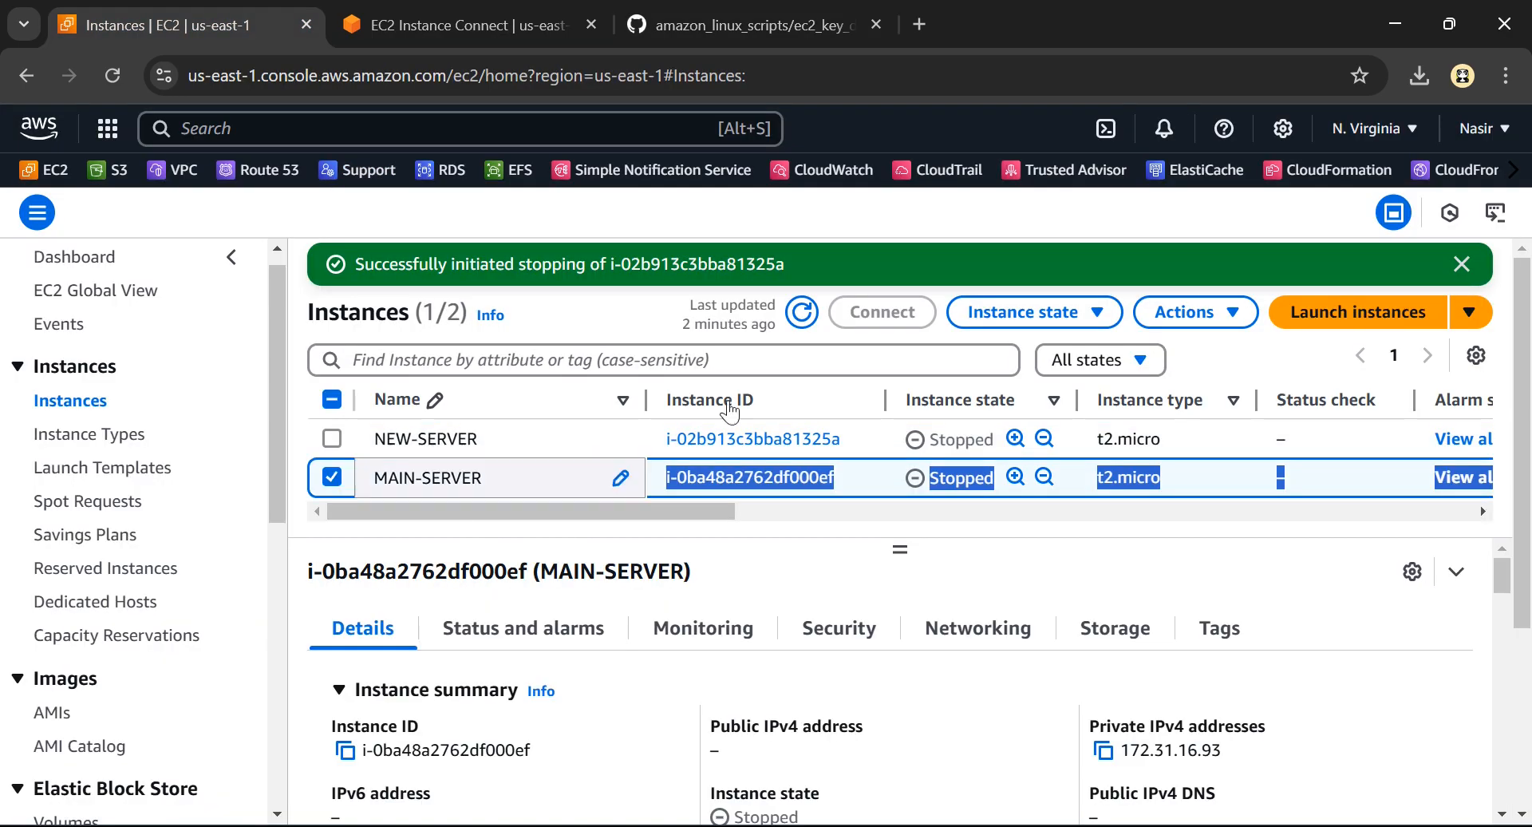
click(1048, 323)
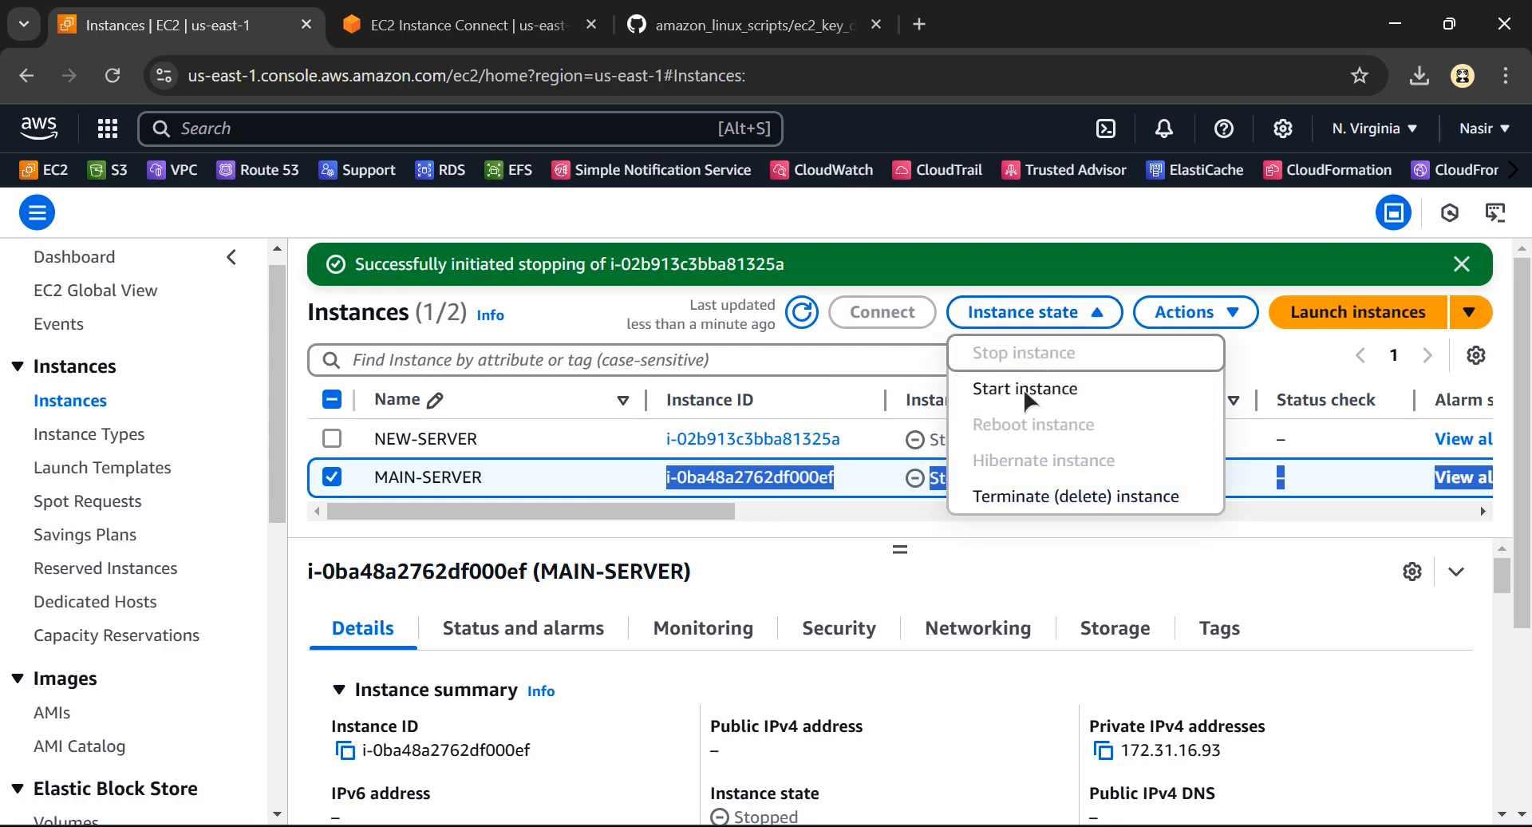
click(1026, 391)
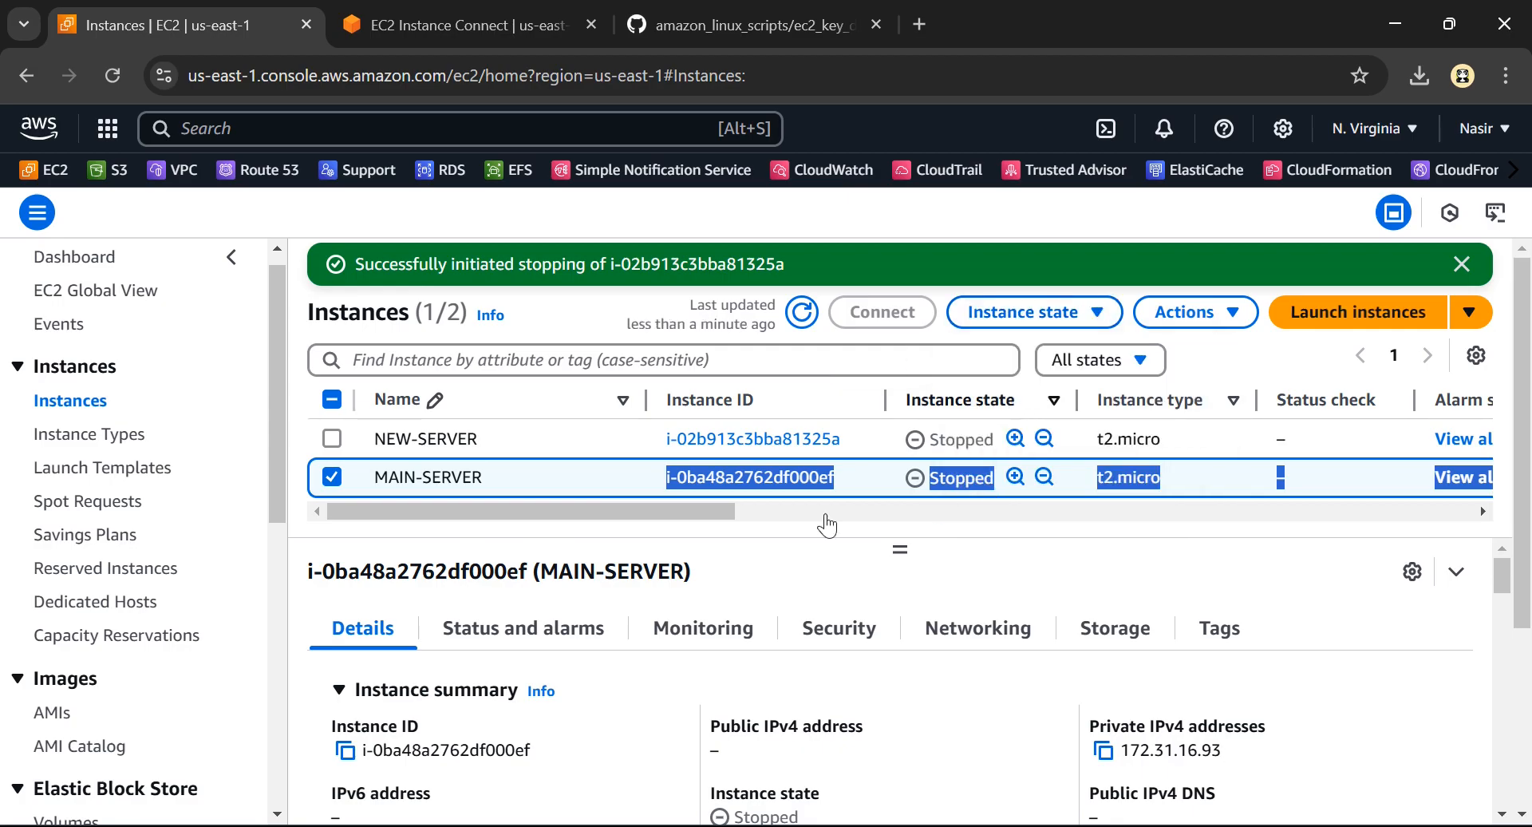
click(804, 313)
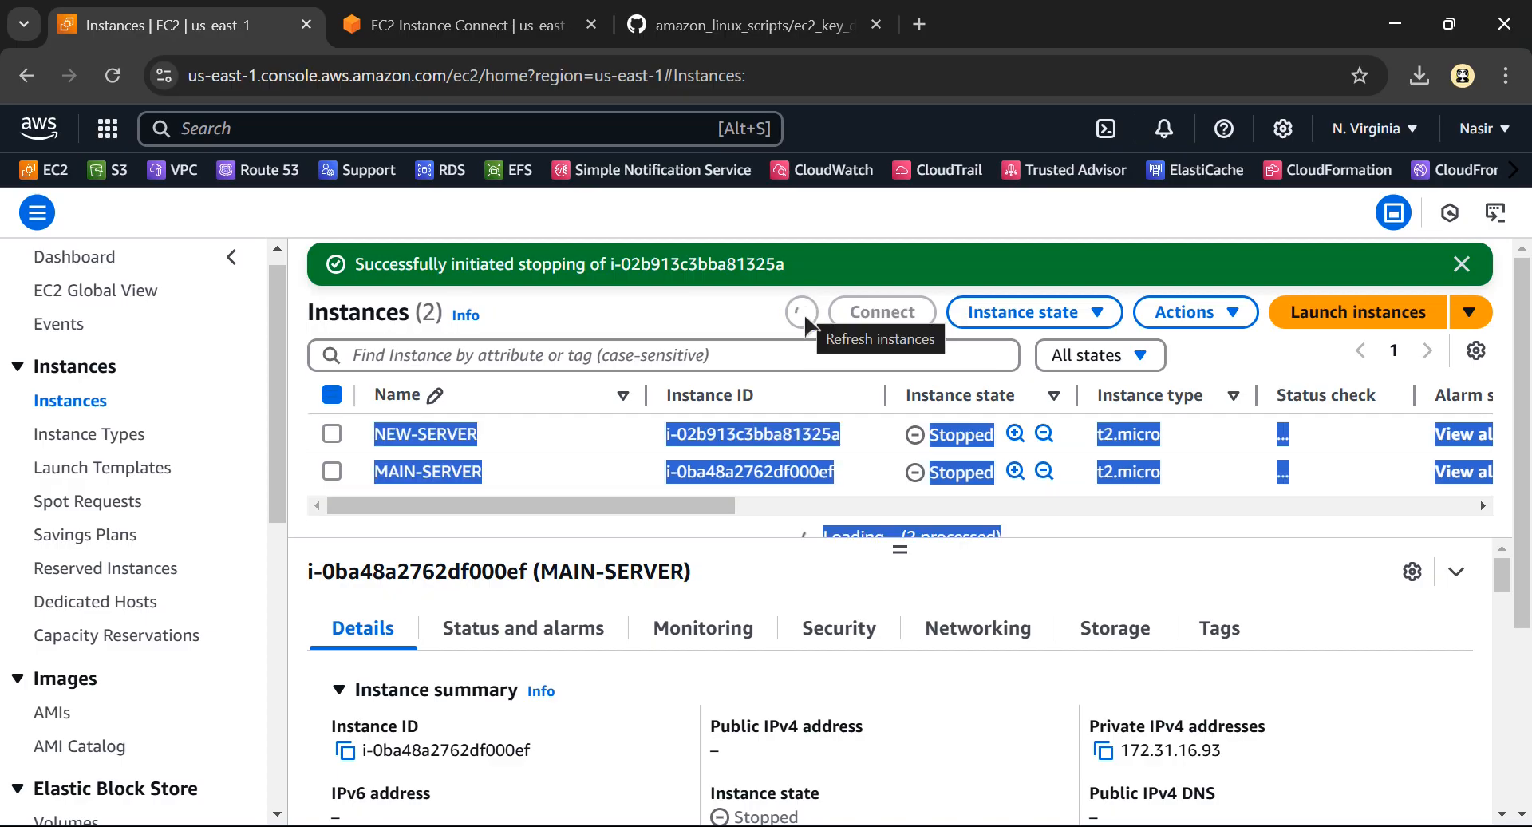
click(741, 562)
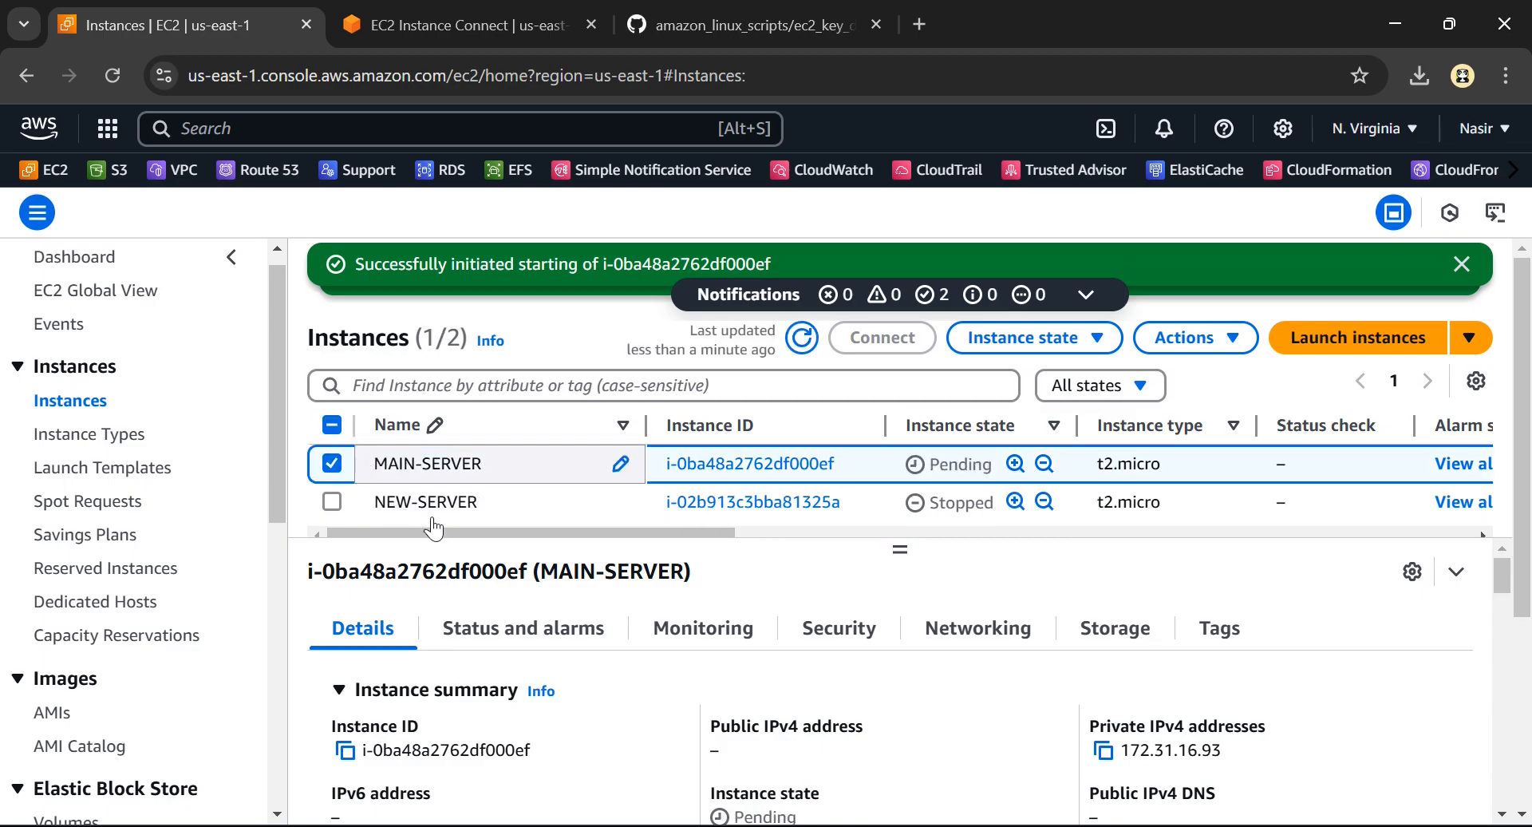
Terminate the temporary NEW-SERVER instance and refresh the instance list
click(332, 471)
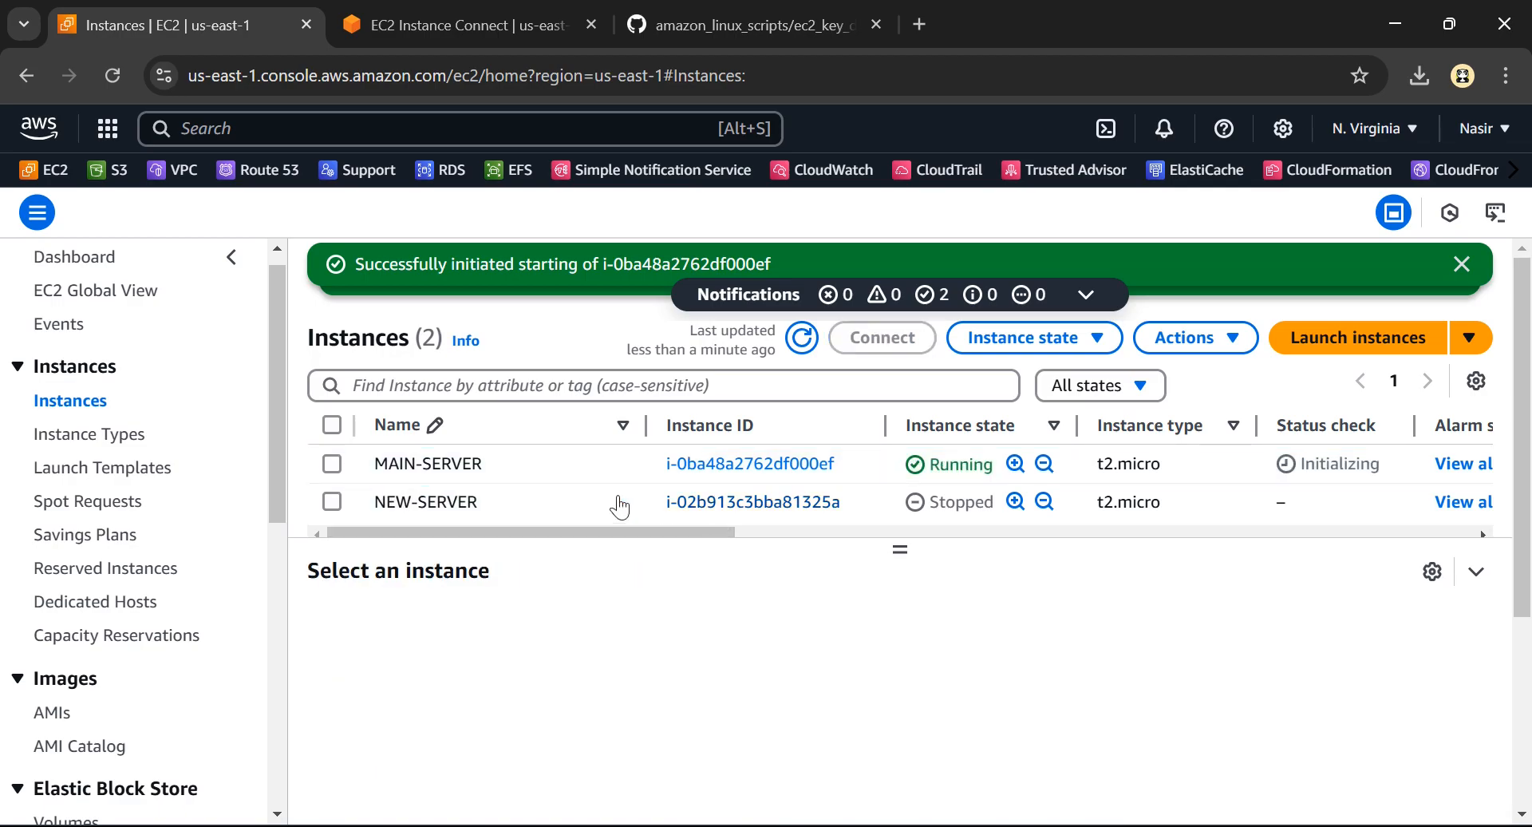
click(330, 501)
click(1052, 337)
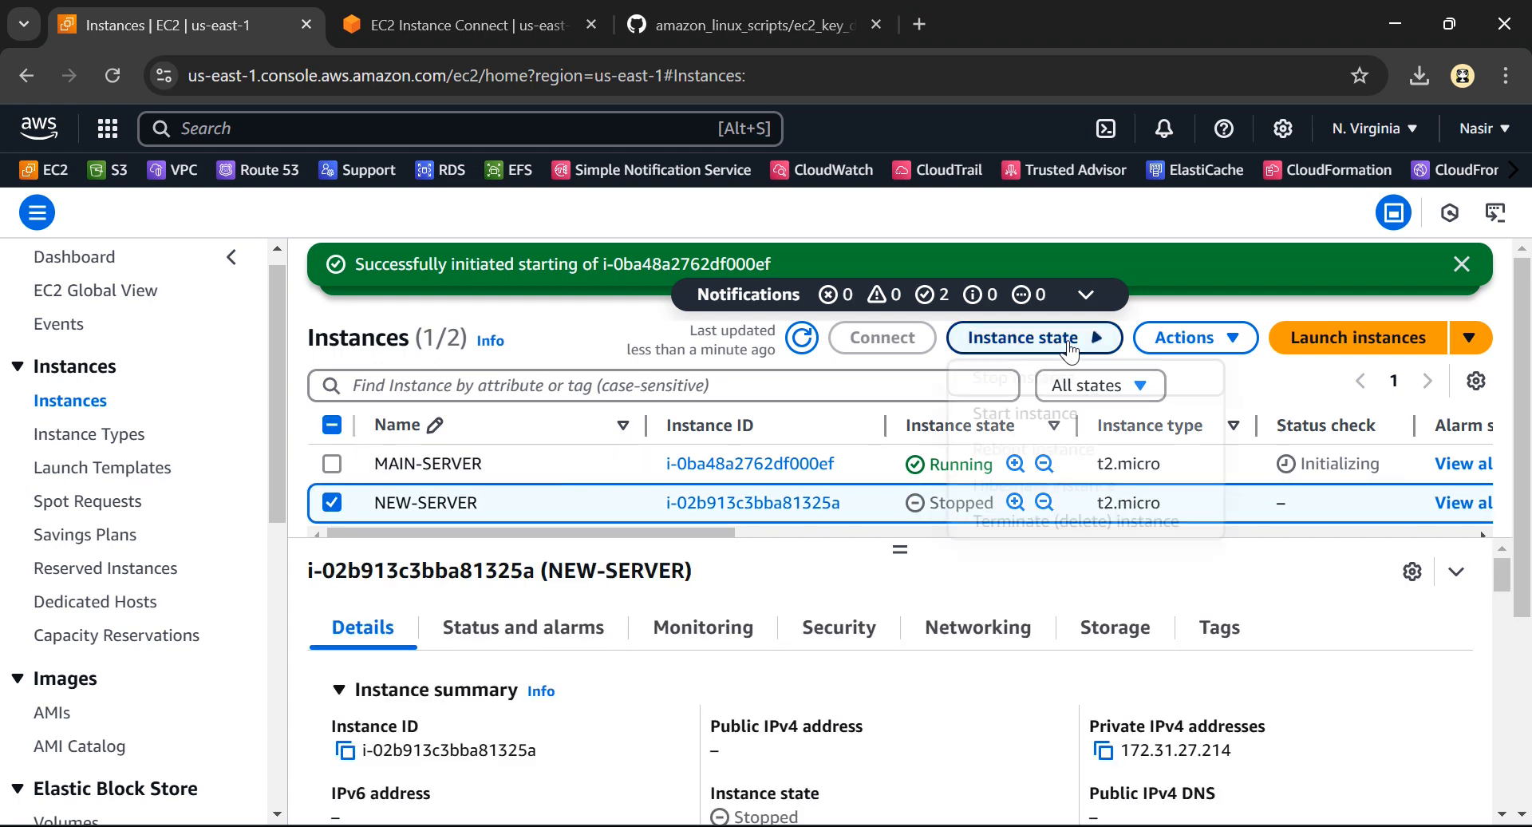
click(1050, 521)
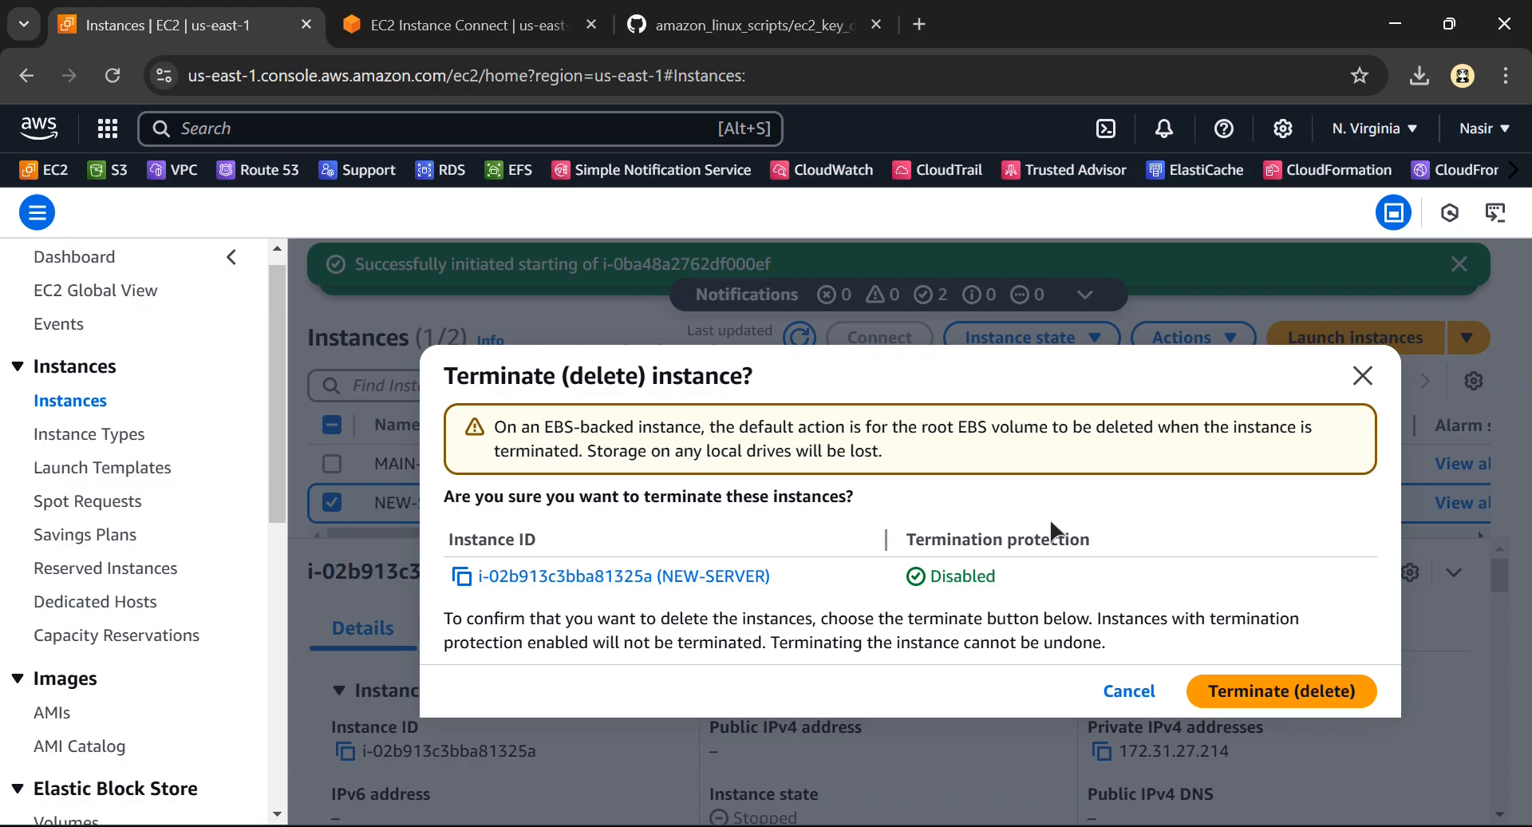
click(1267, 691)
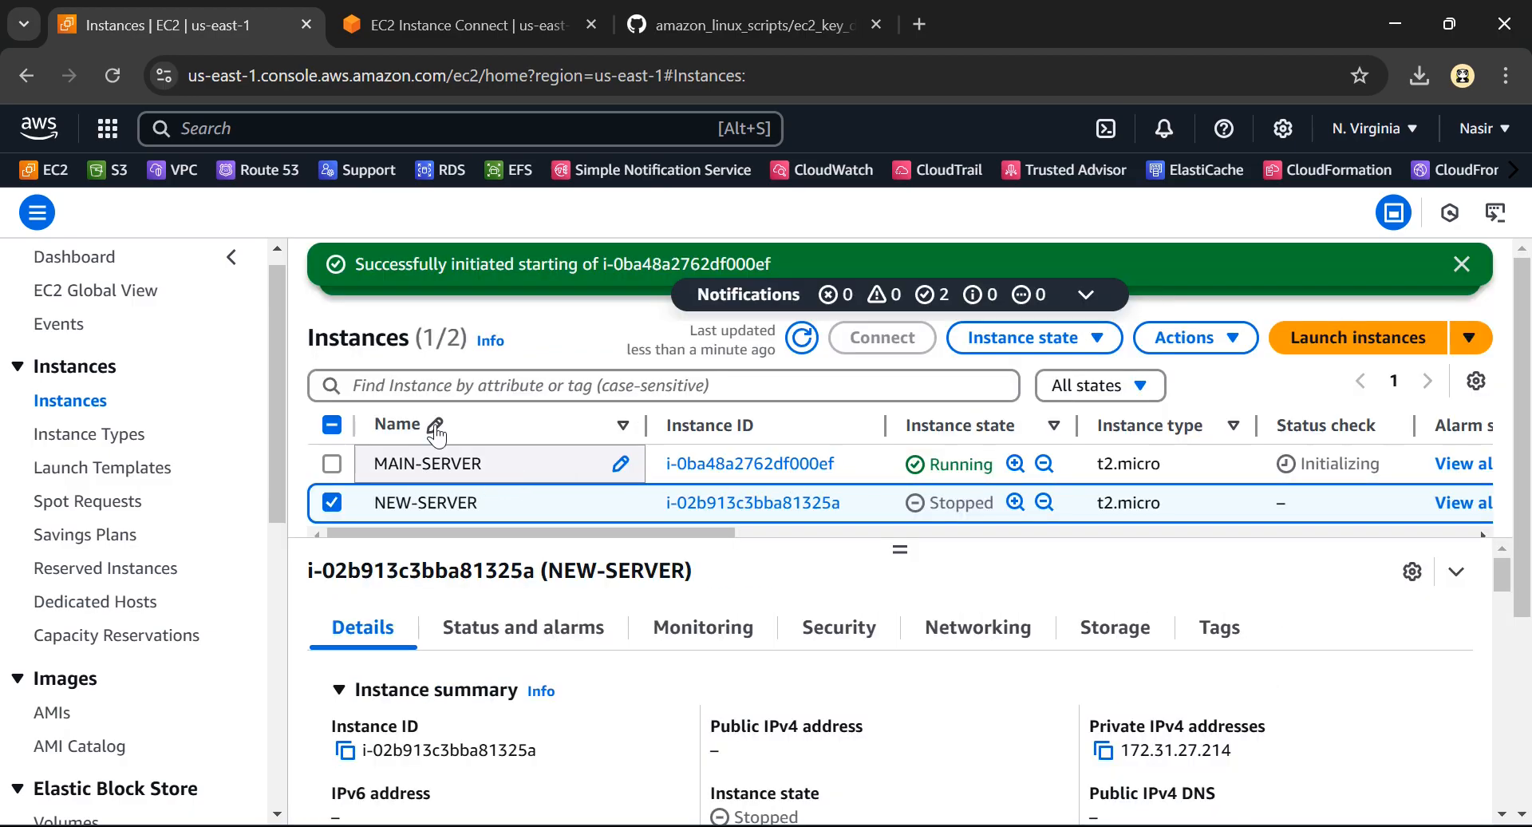
click(804, 338)
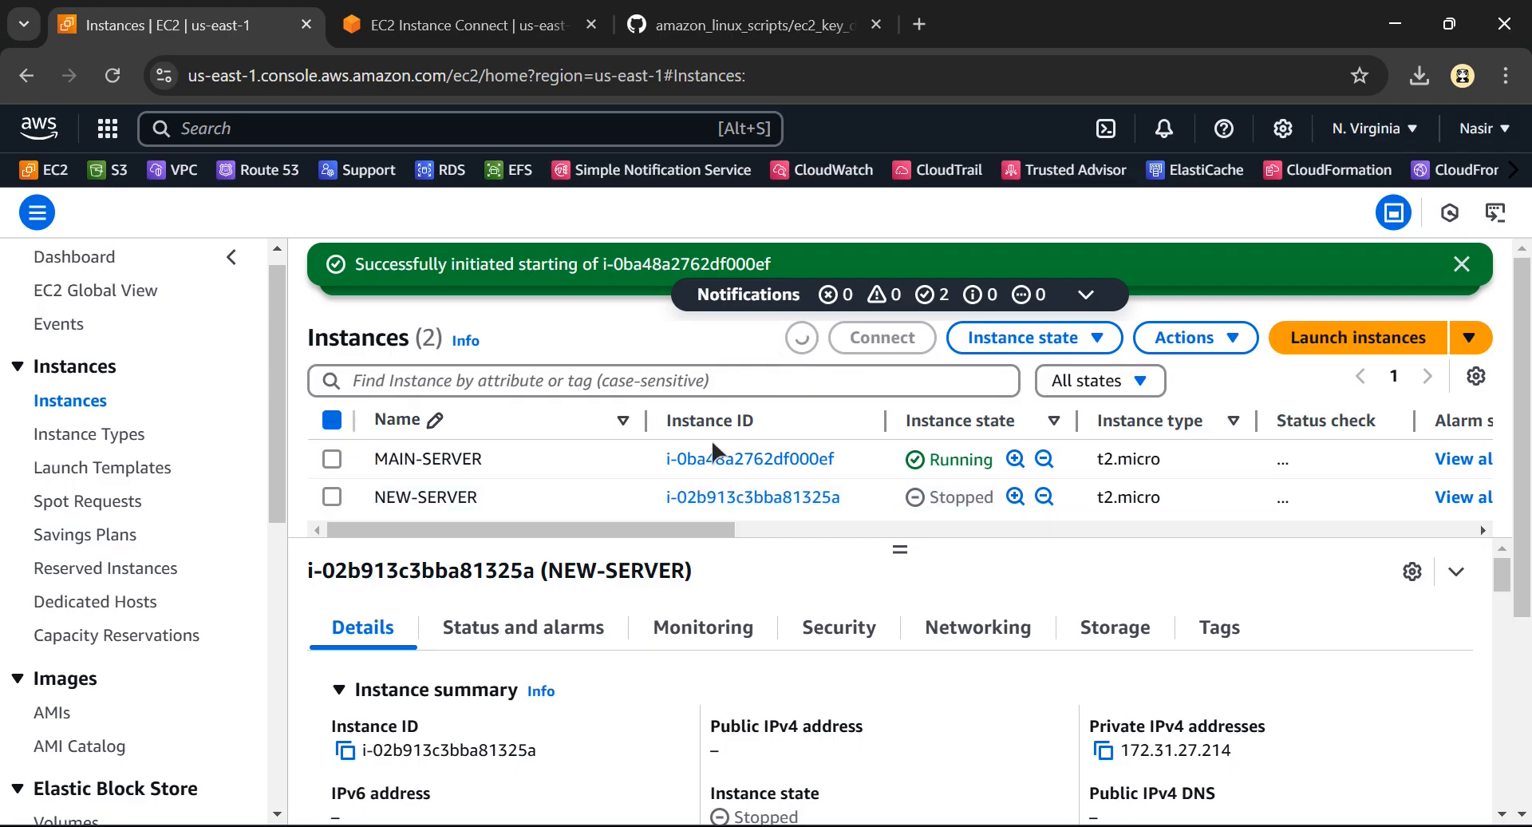
Deregister the Main-Server-AMI image among the AMIs owned by the account
scroll(80, 642, down, 1)
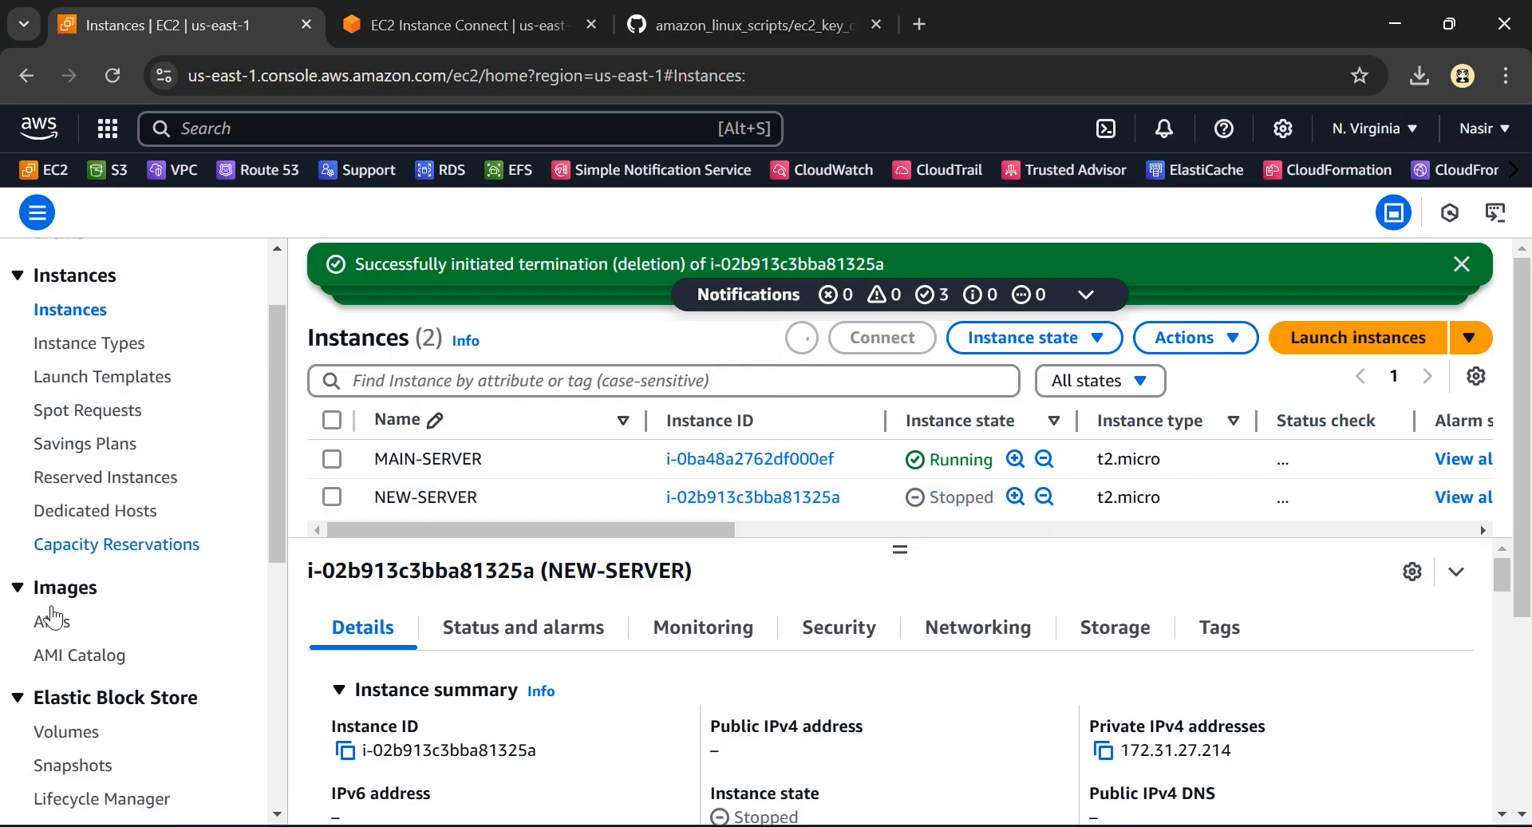
click(53, 622)
click(375, 431)
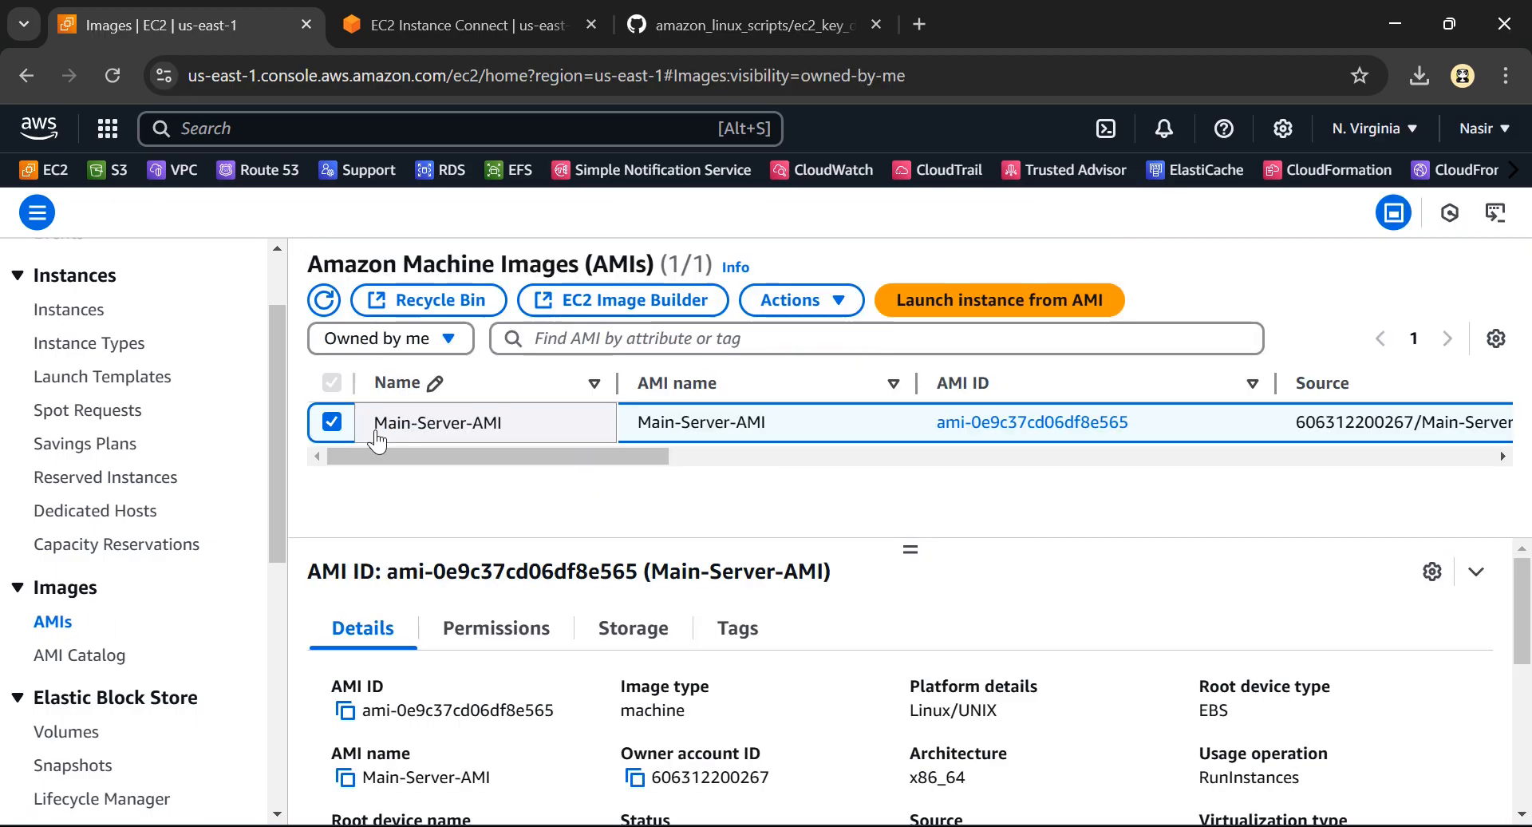
click(832, 305)
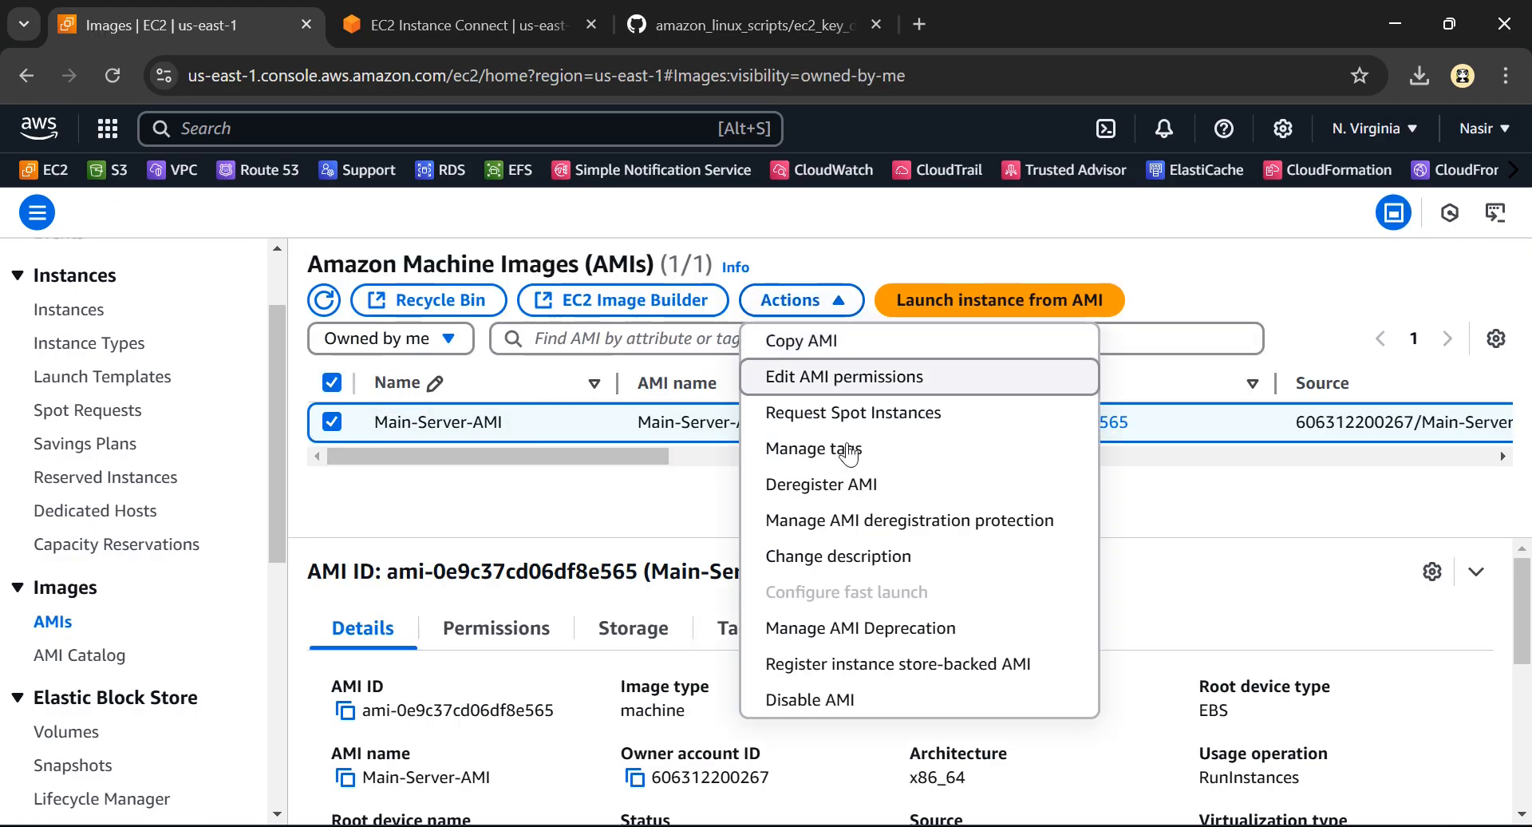
click(805, 488)
click(1117, 704)
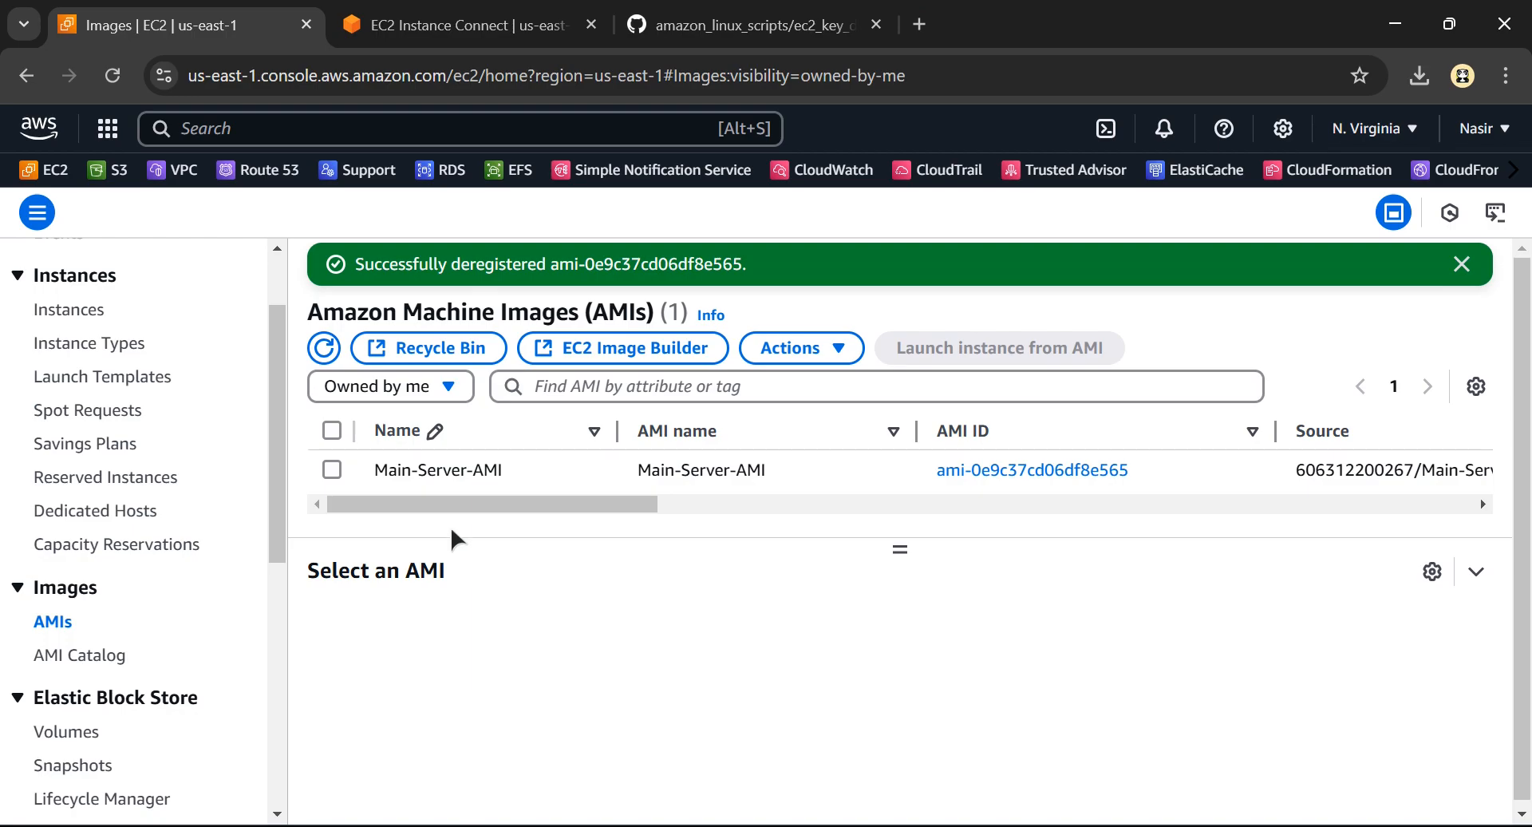
Go back to the instances, select only MAIN-SERVER and copy its public IPv4 address
click(81, 317)
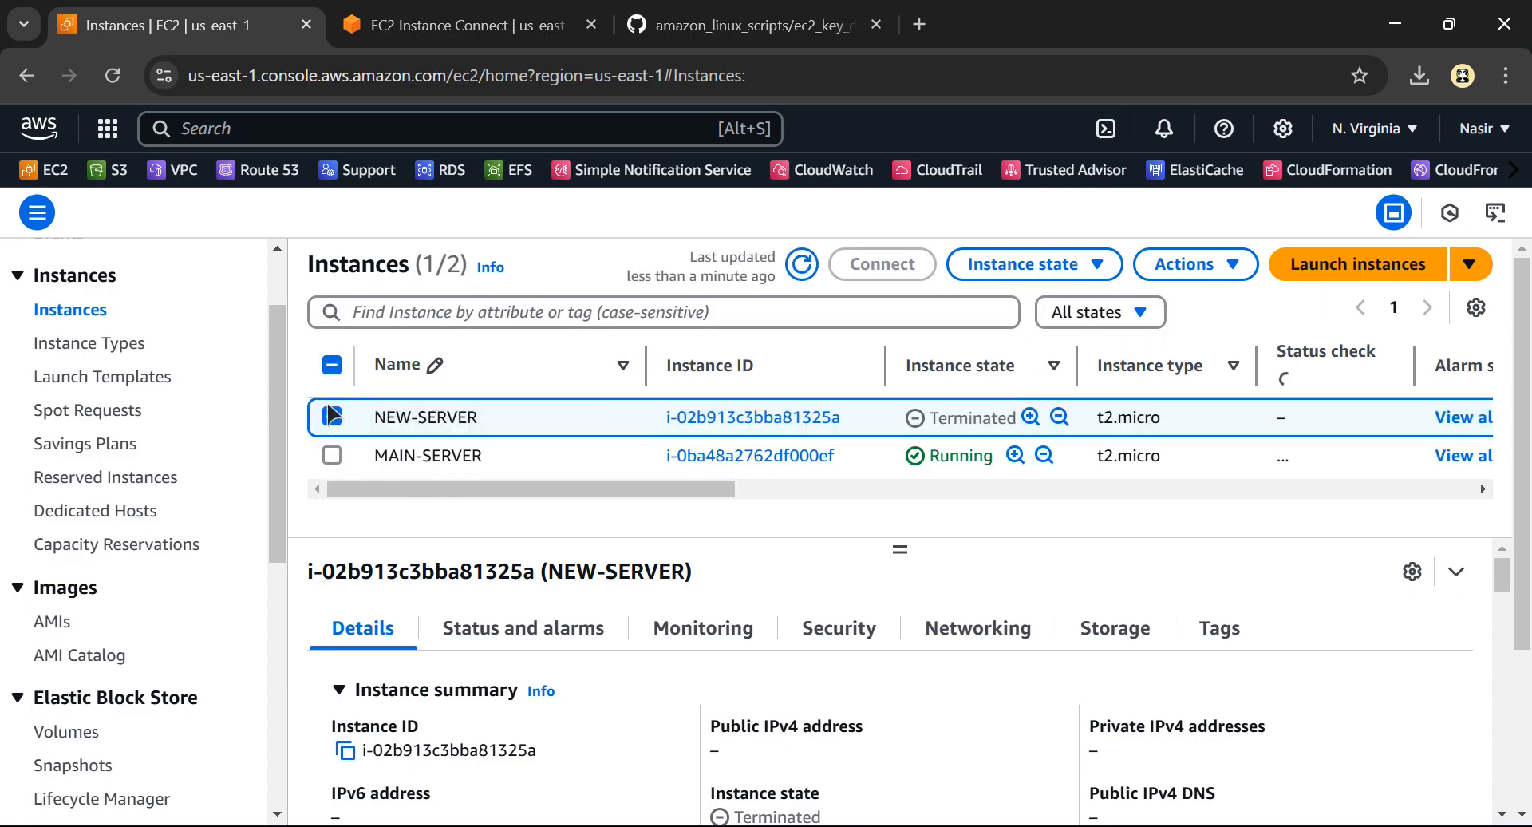
click(332, 454)
click(332, 416)
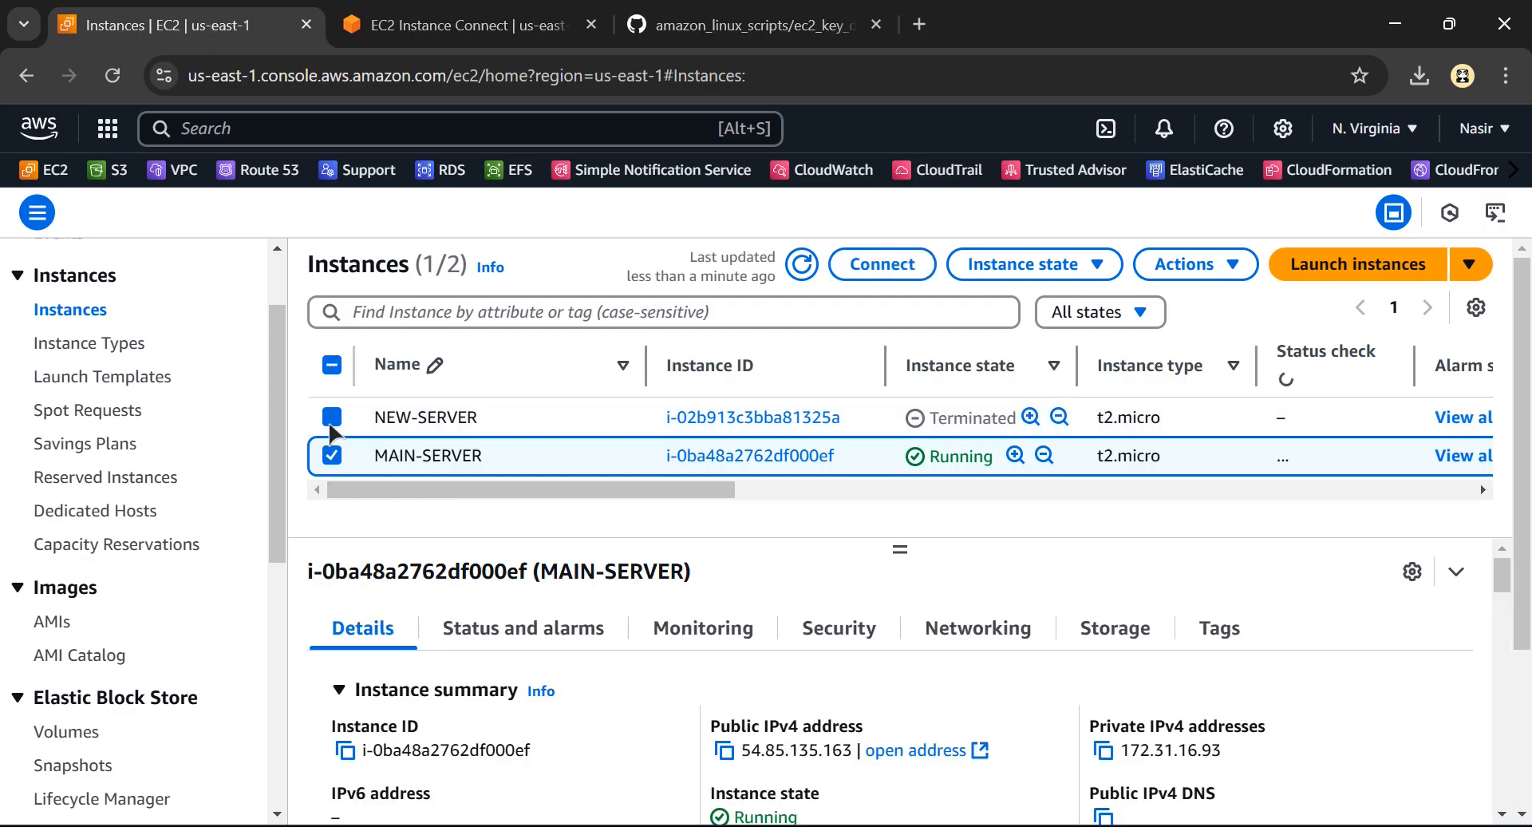
click(723, 753)
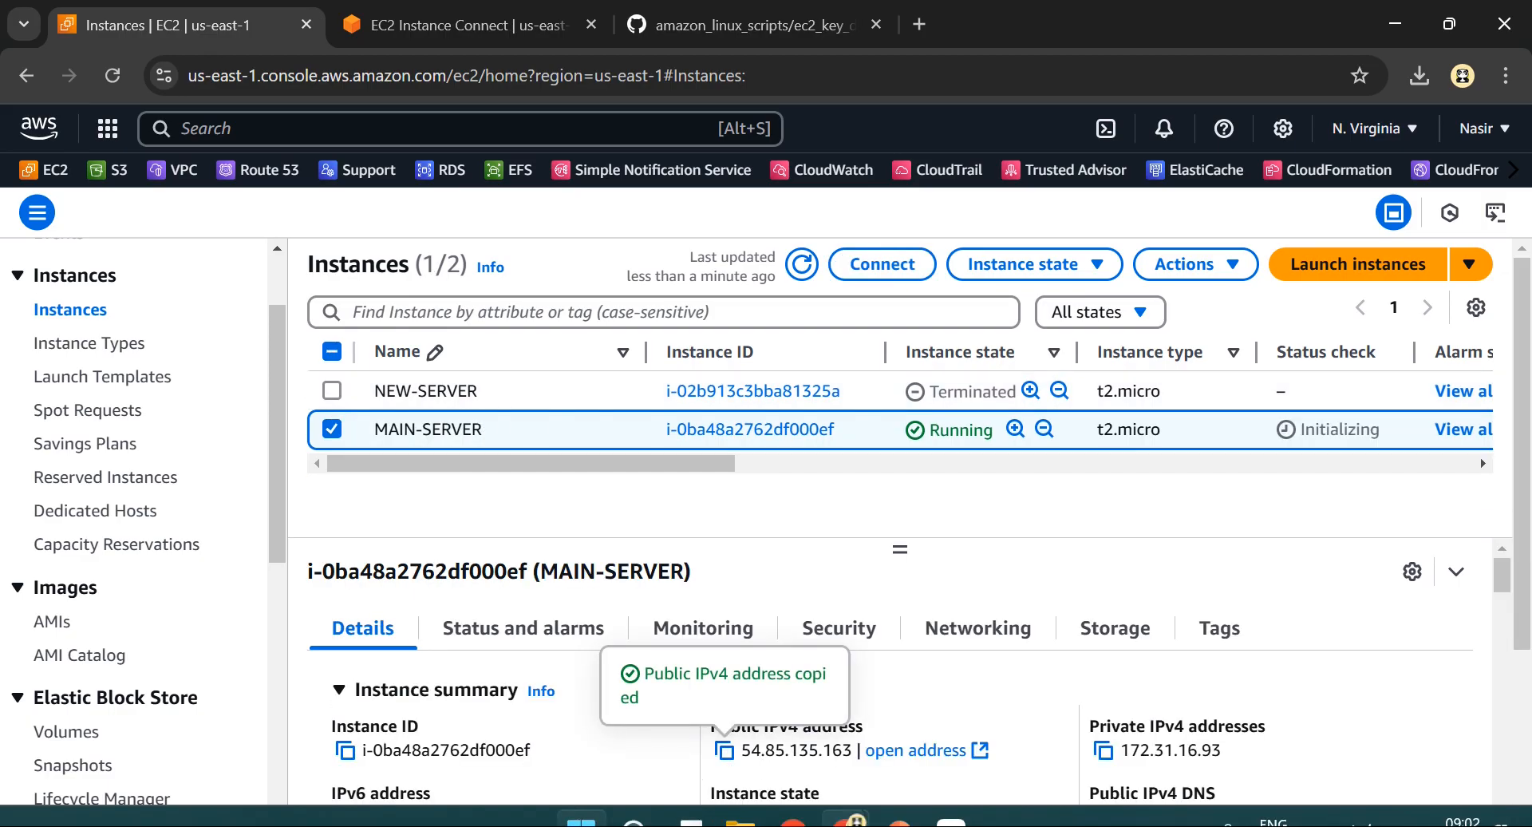
key(super)
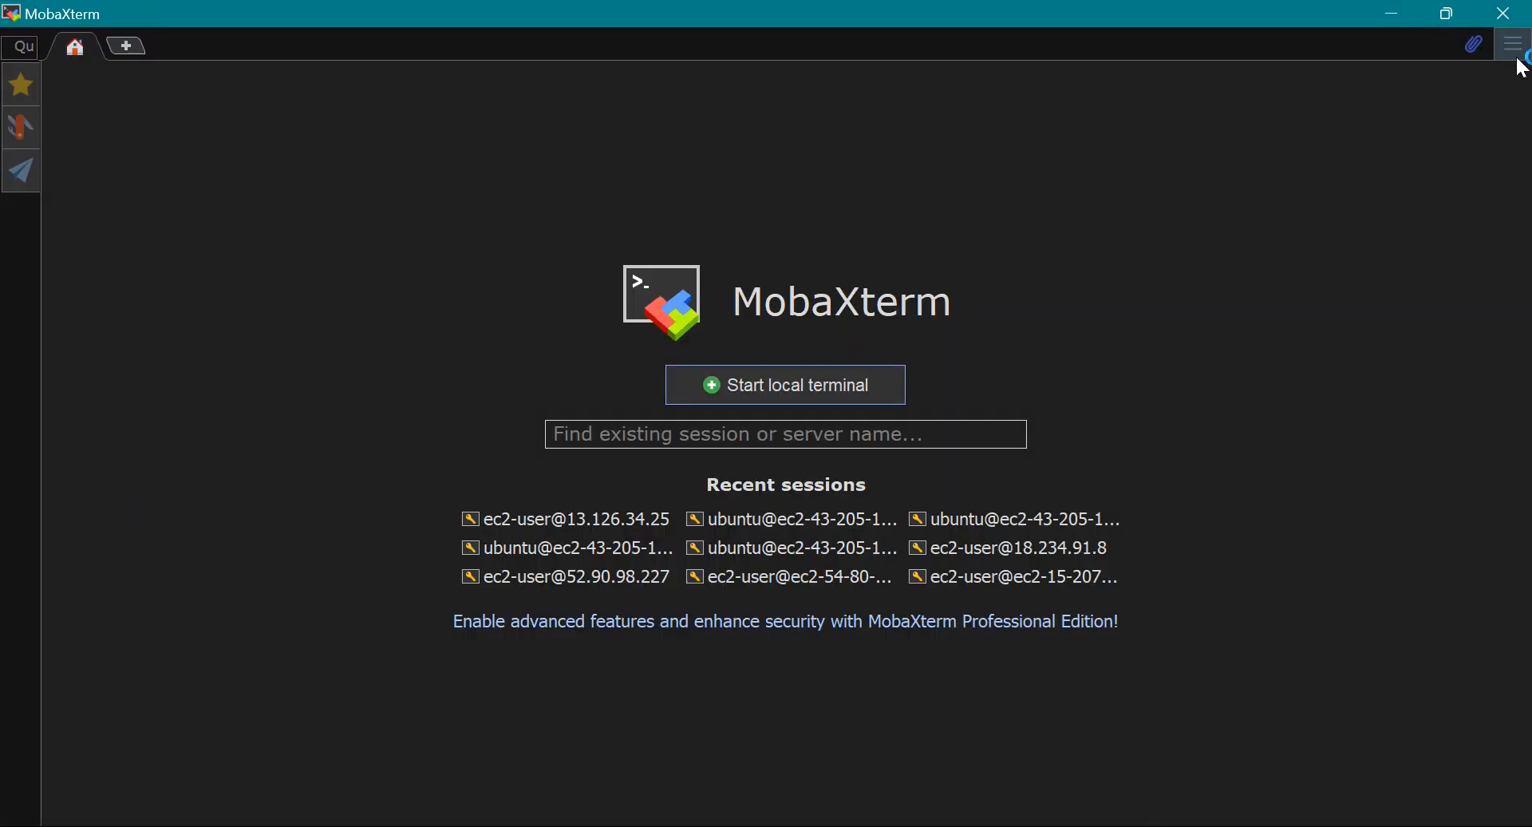
click(1516, 55)
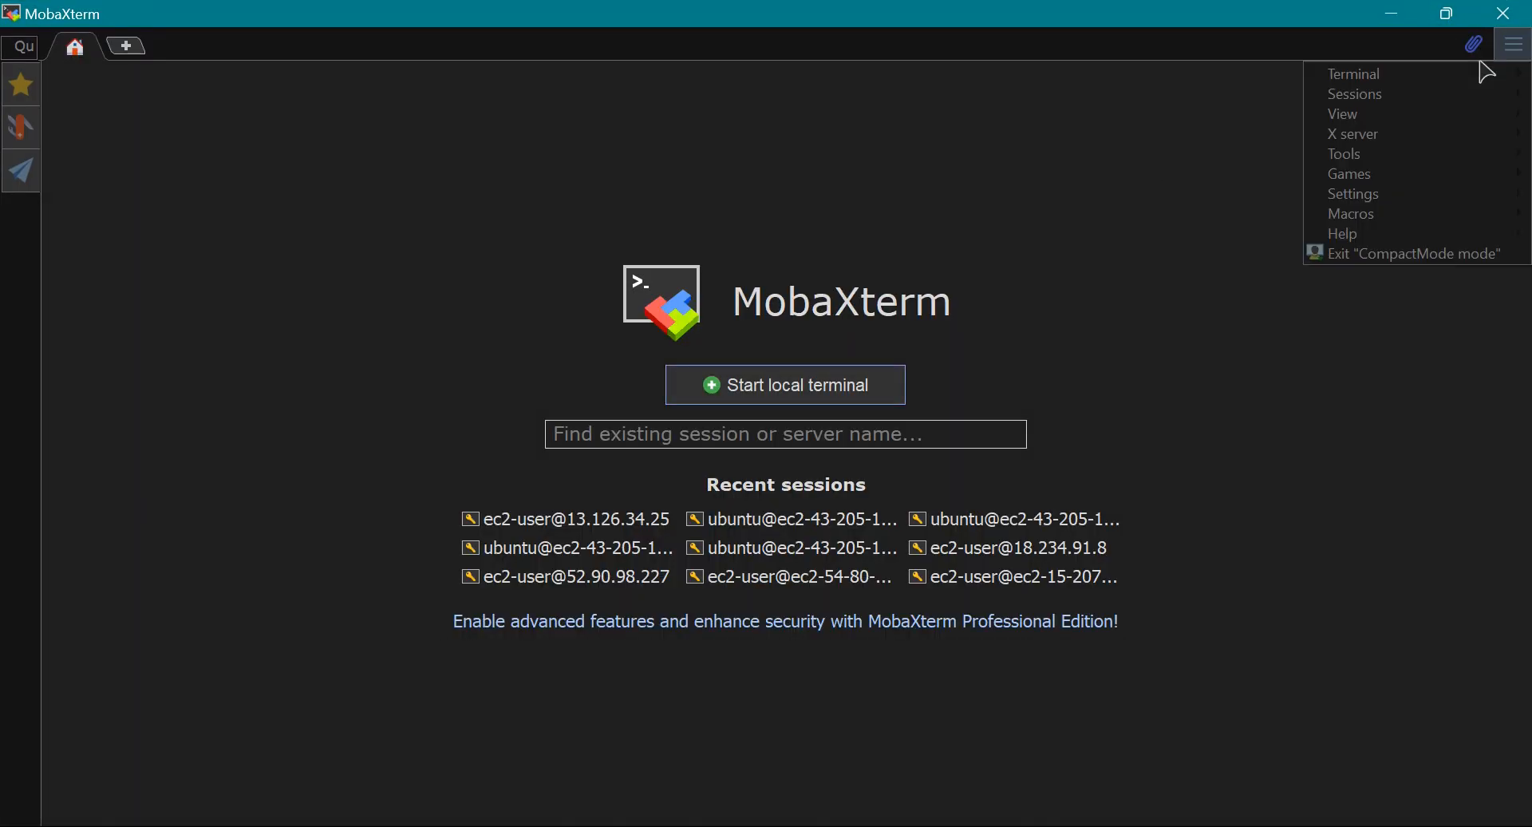
mouse_move(1385, 95)
click(1229, 95)
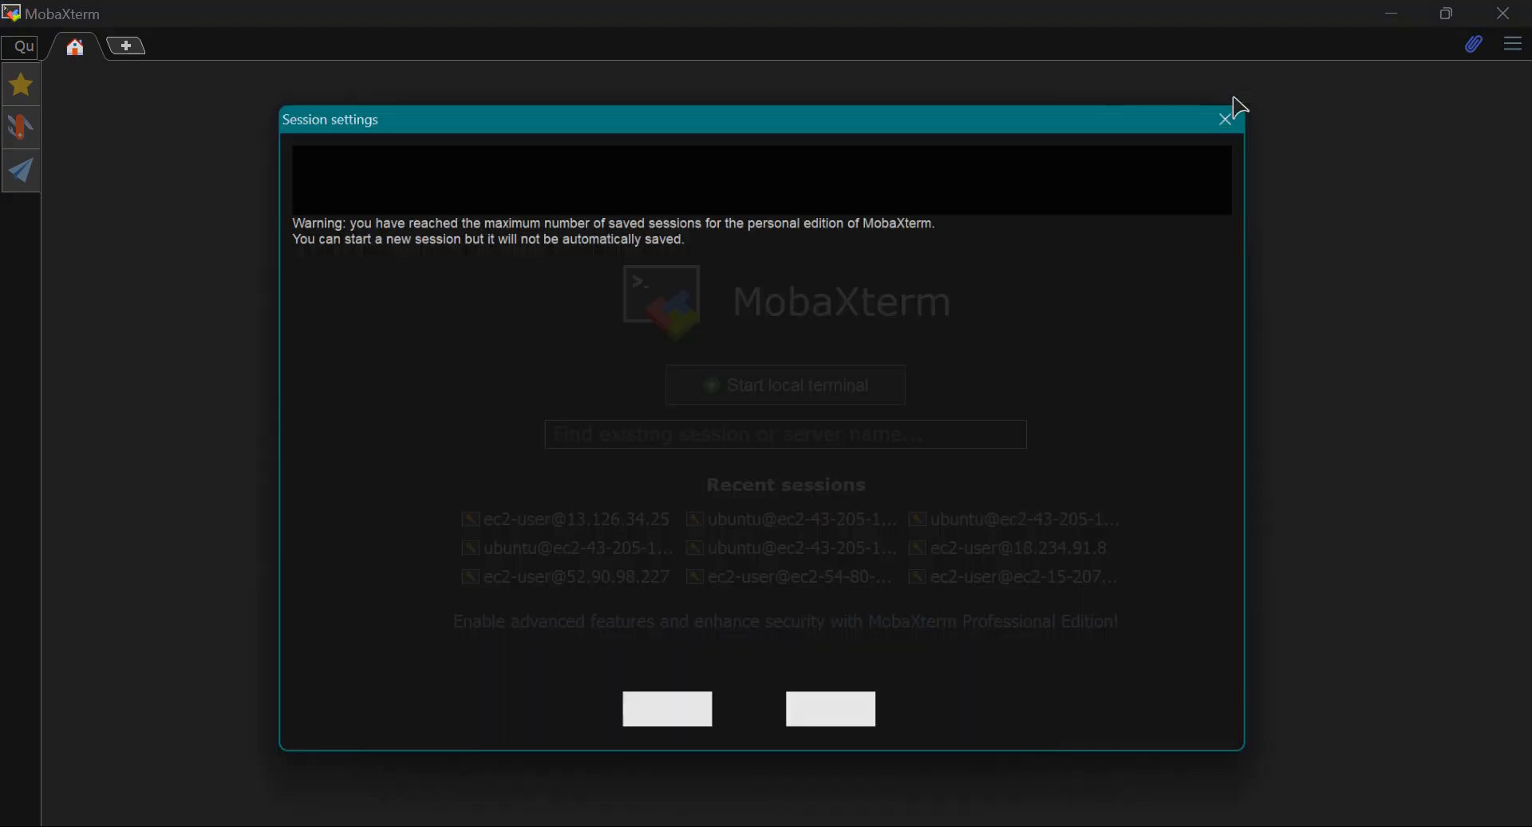
click(295, 160)
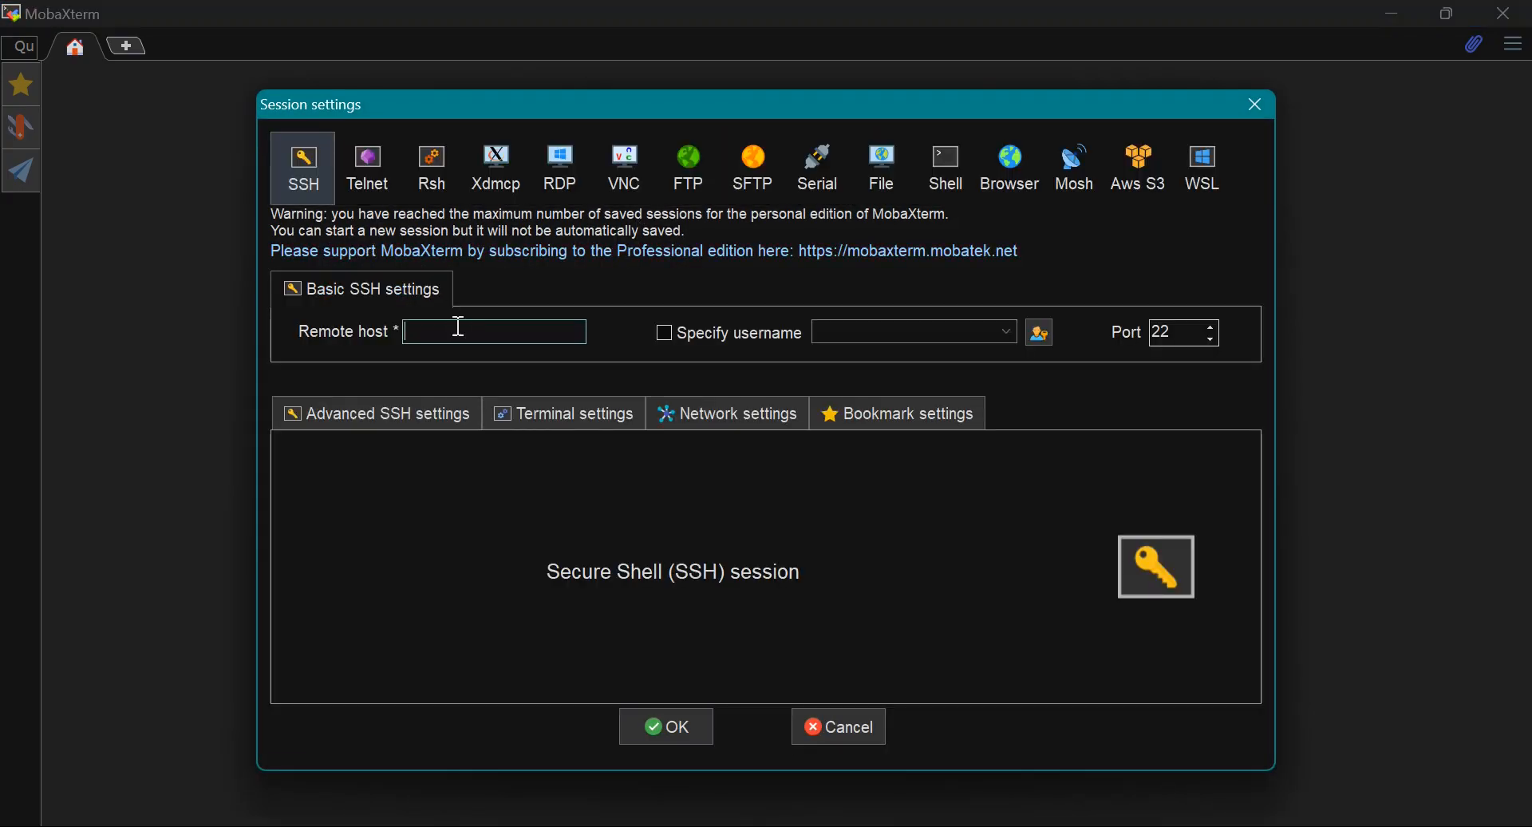
text(ec2-user)
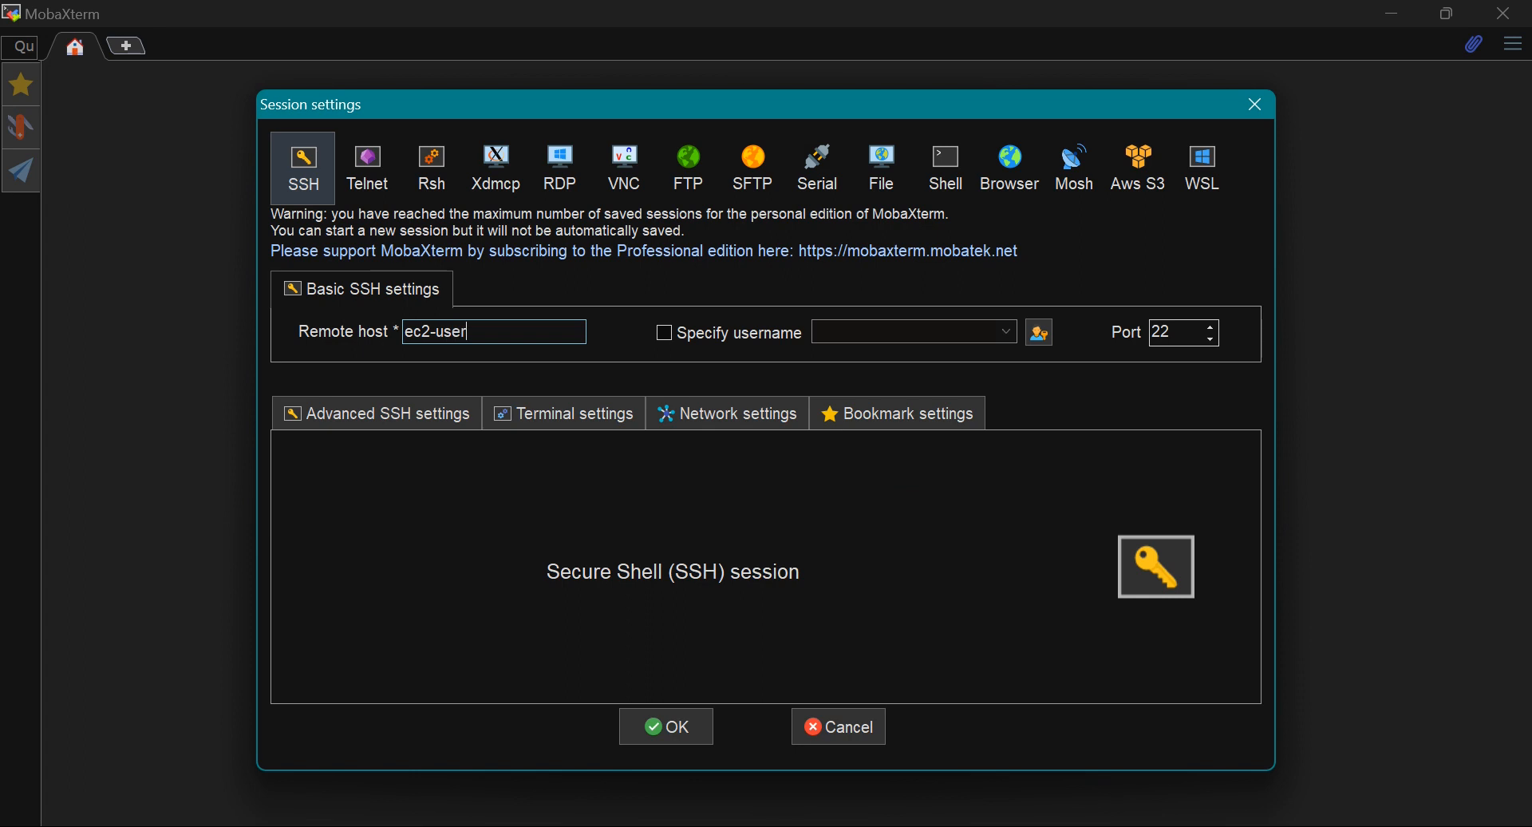
text(@)
key(ctrl+v)
Set the SSH session to use the private key file new-key.pem from Downloads and connect to MAIN-SERVER
click(367, 413)
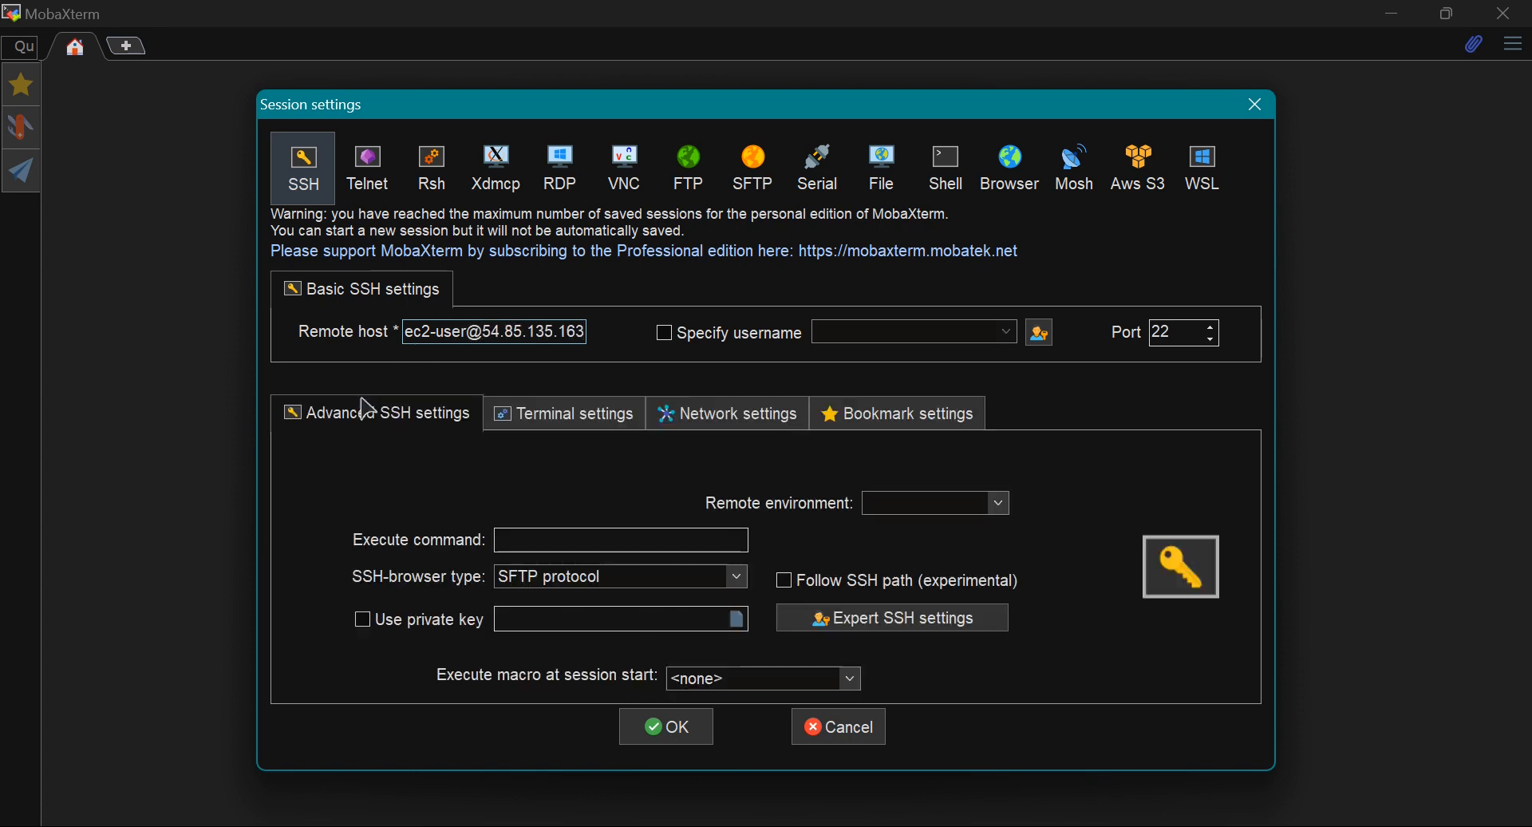
click(435, 619)
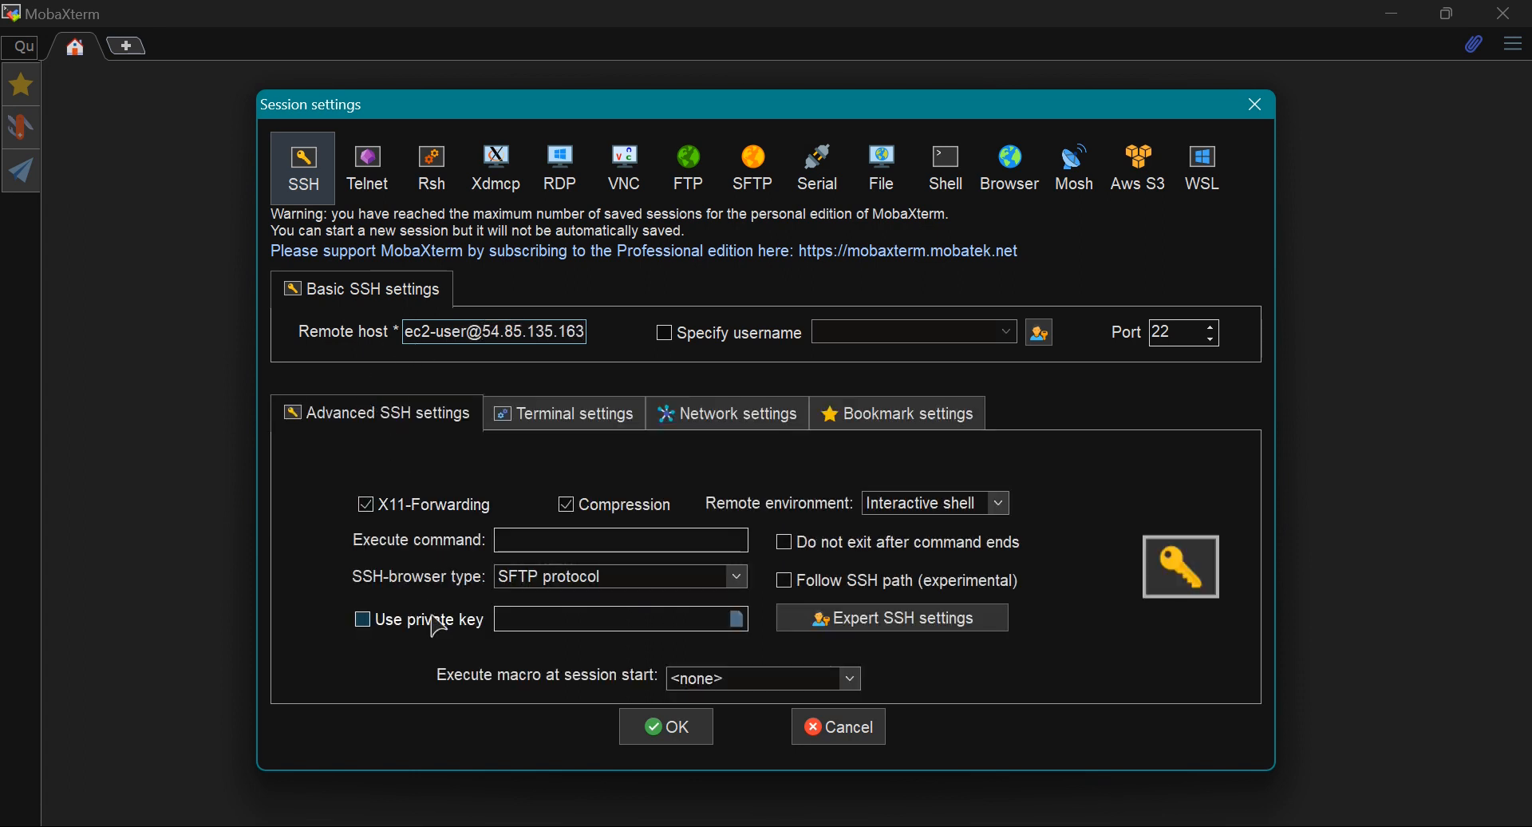
click(738, 621)
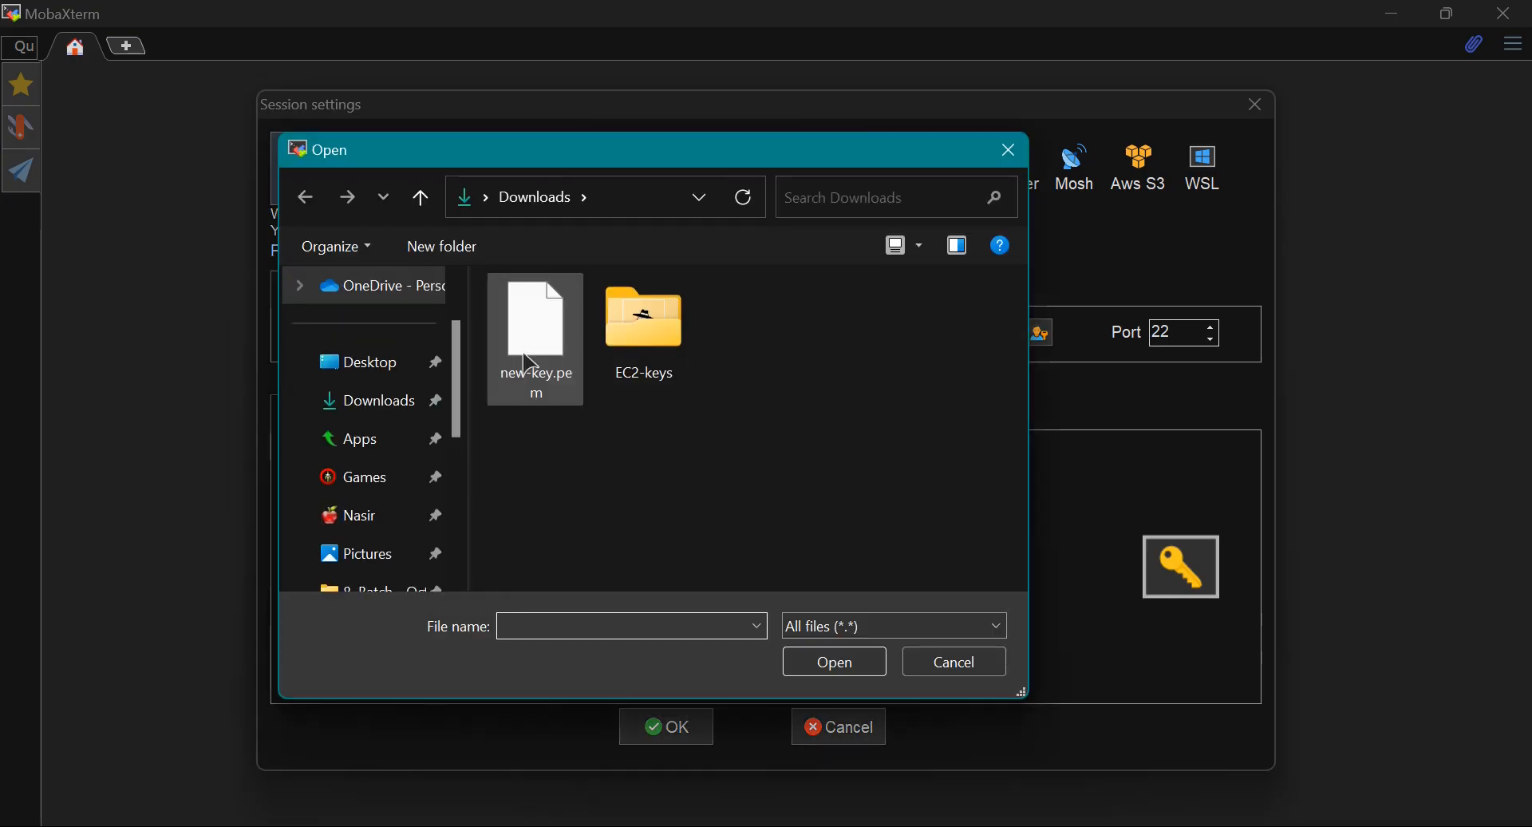
click(533, 357)
click(836, 662)
click(667, 726)
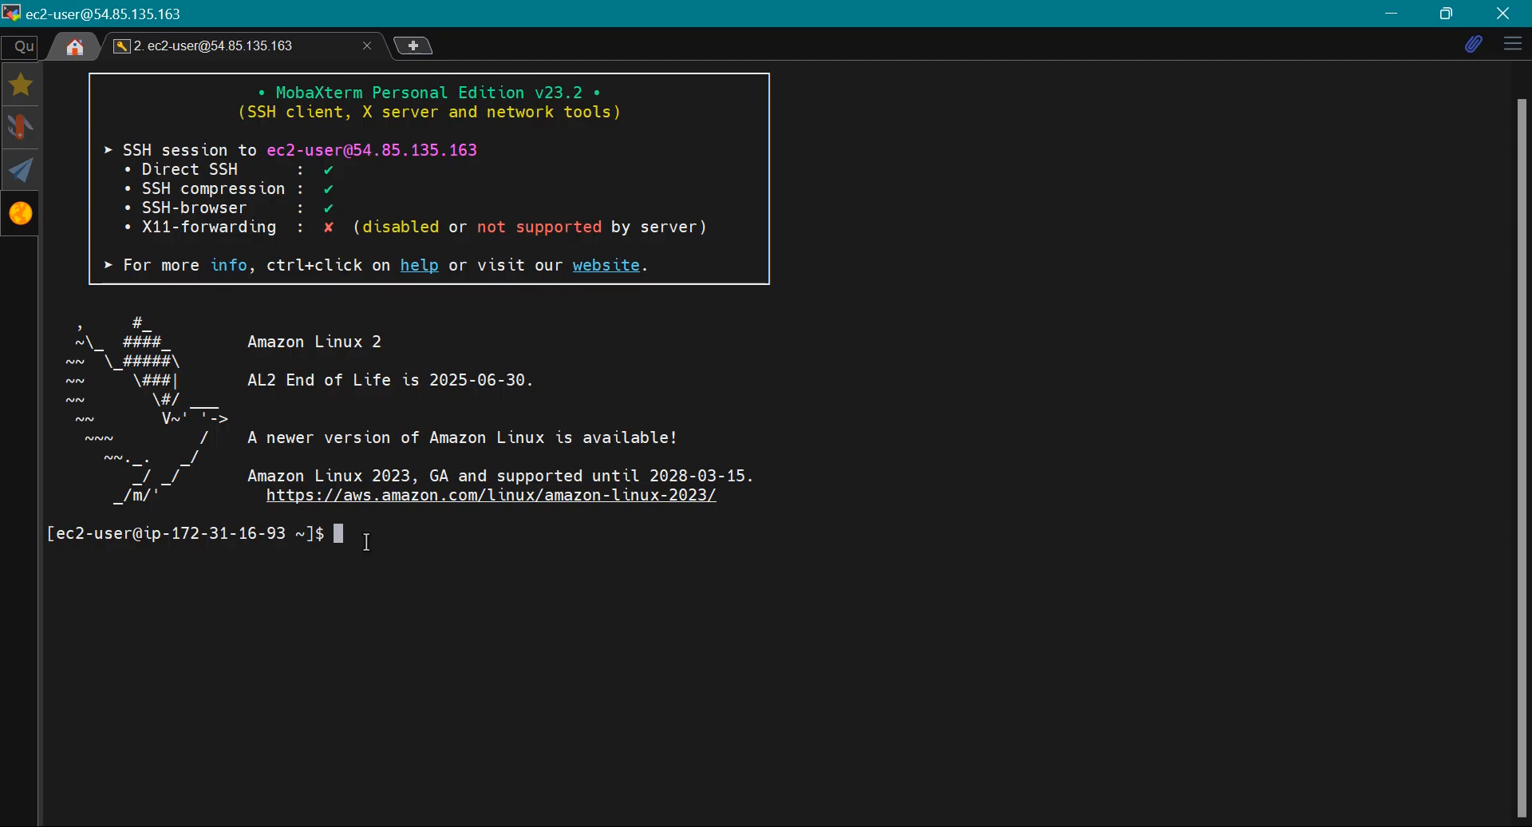
Switch to Excalidraw and review the STEP-1, STEP-2 and STEP-3 recovery diagrams
key(alt+Tab)
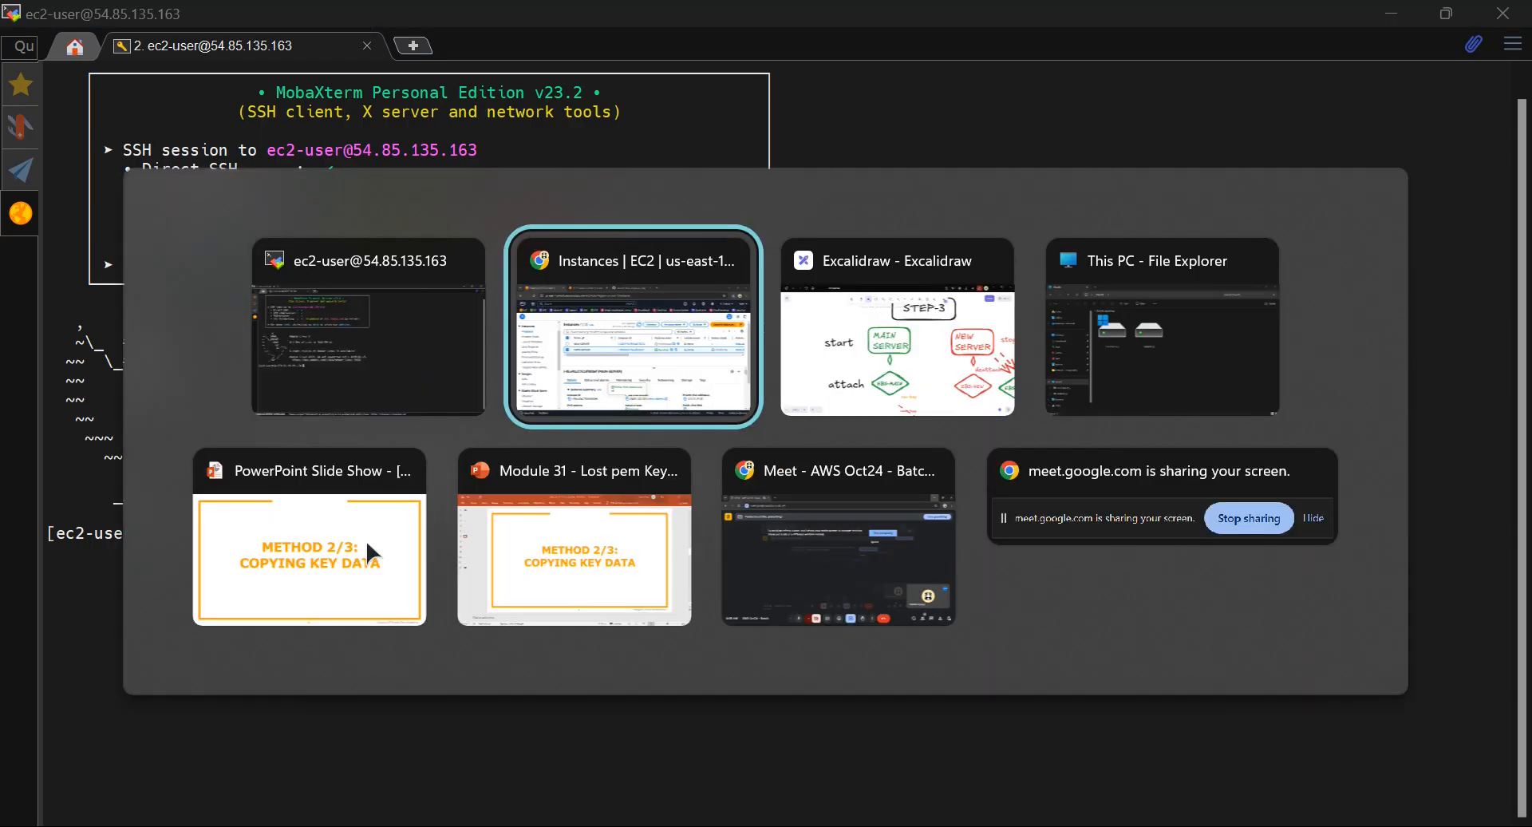
key(alt+Tab)
scroll(789, 504, down, 5)
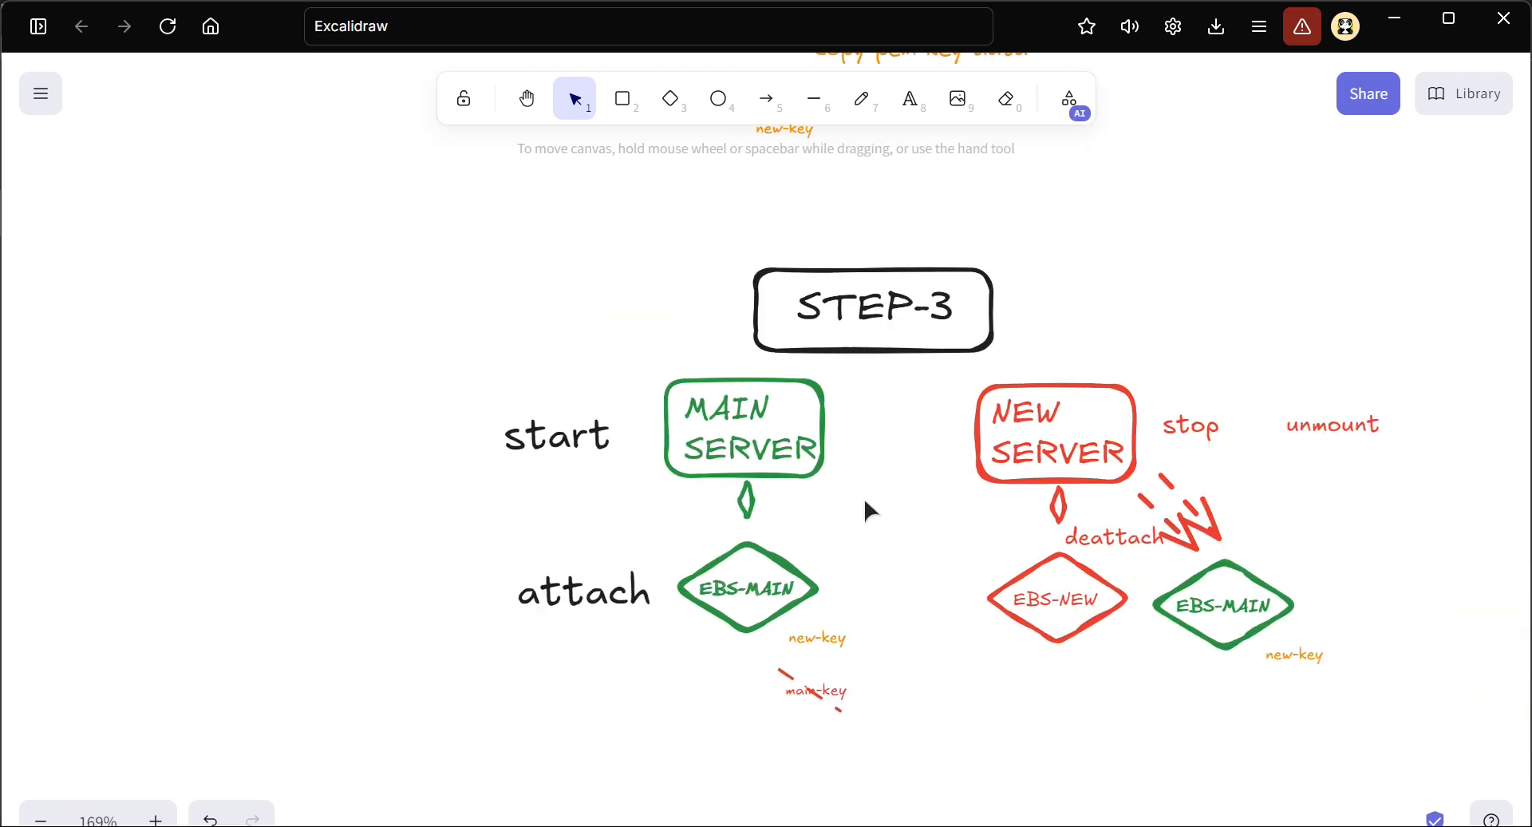
scroll(864, 497, down, 5)
scroll(808, 321, up, 8)
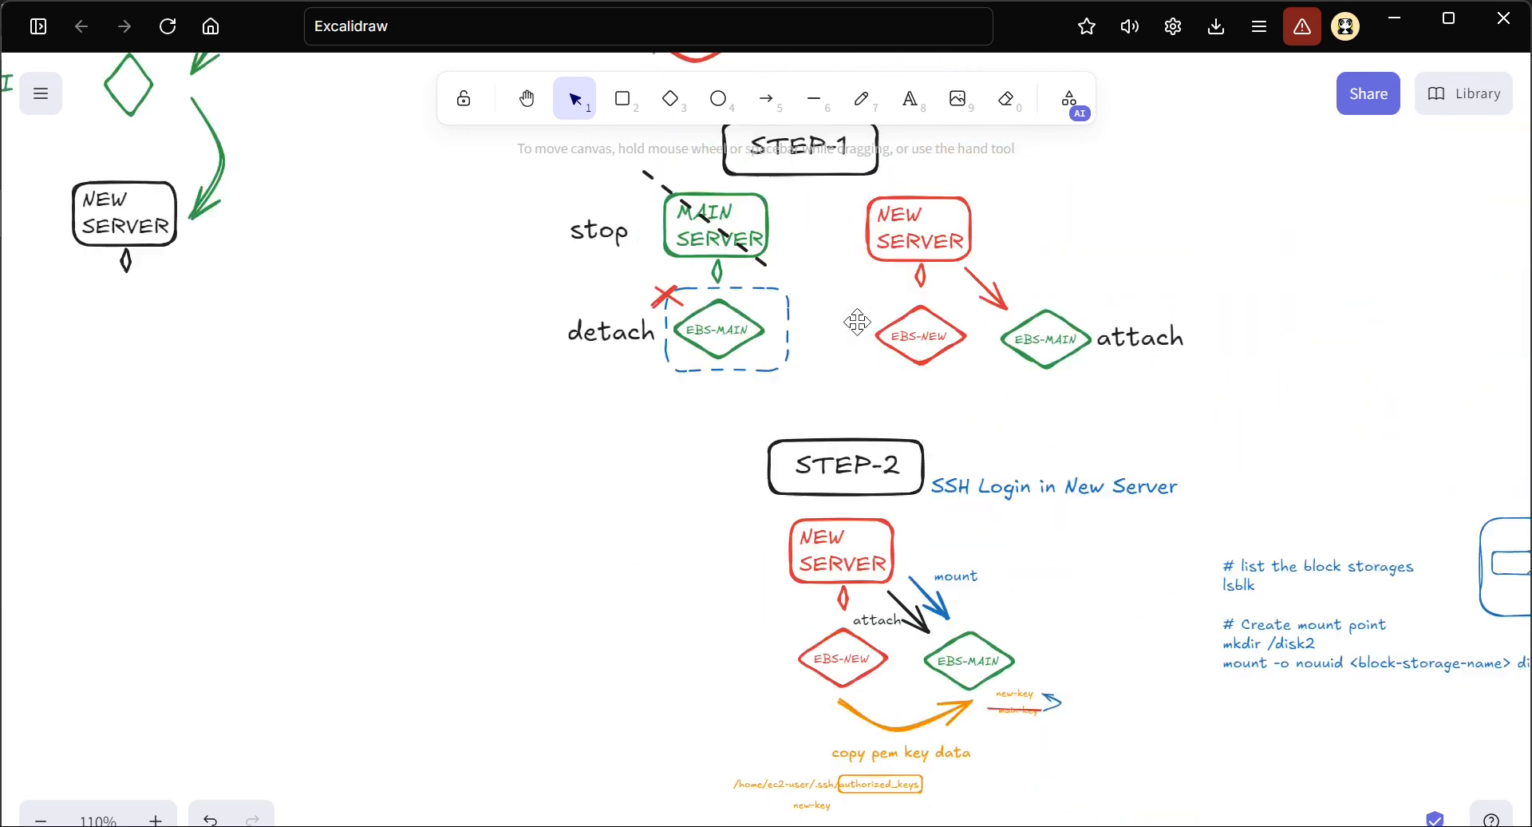
Switch to the browser and review the ec2_key_data_copy instructions on GitHub from the beginning
key(alt+Tab)
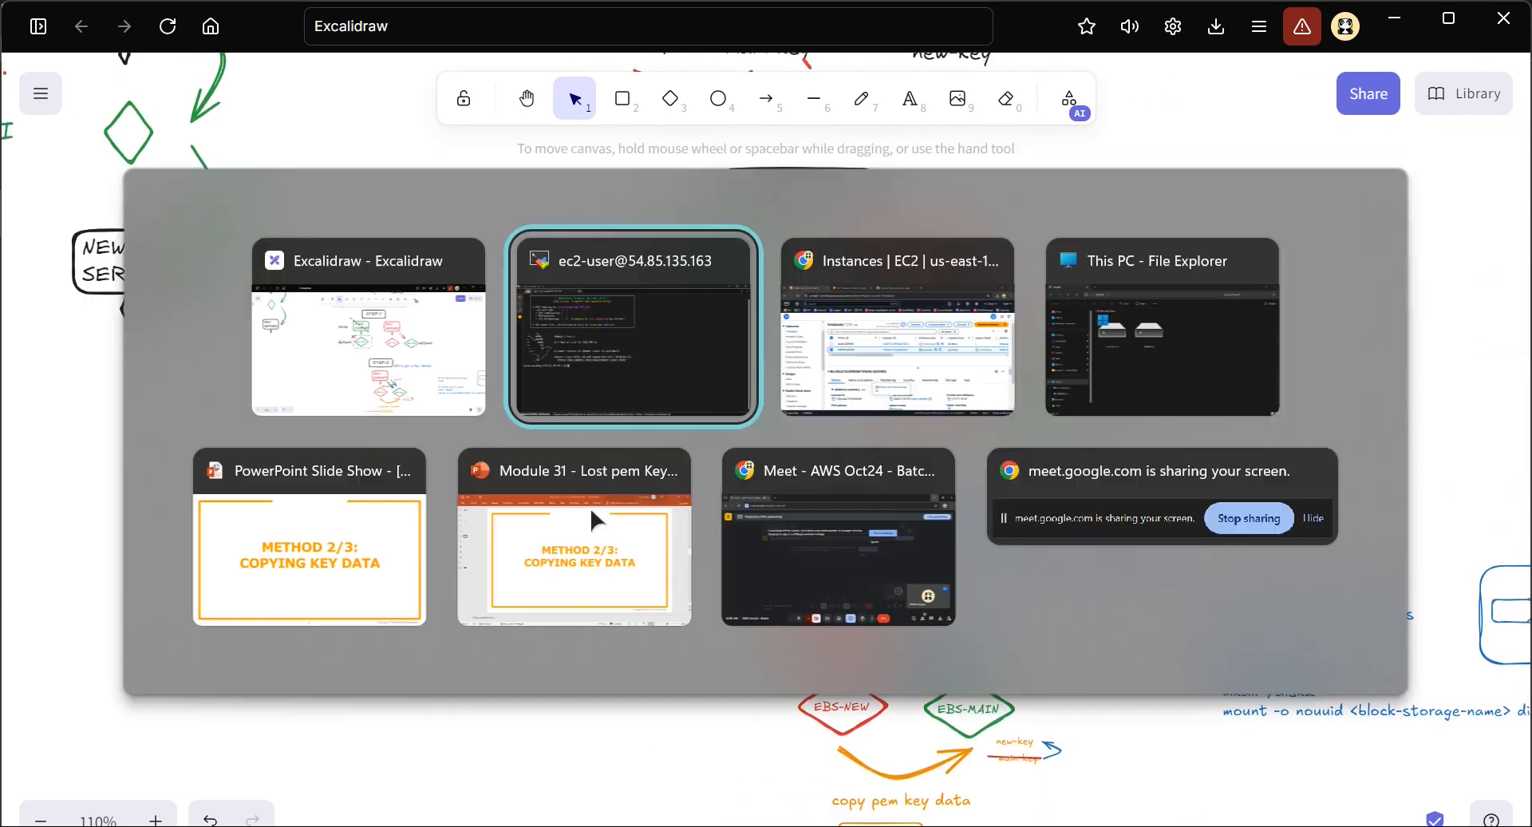
key(alt+Tab)
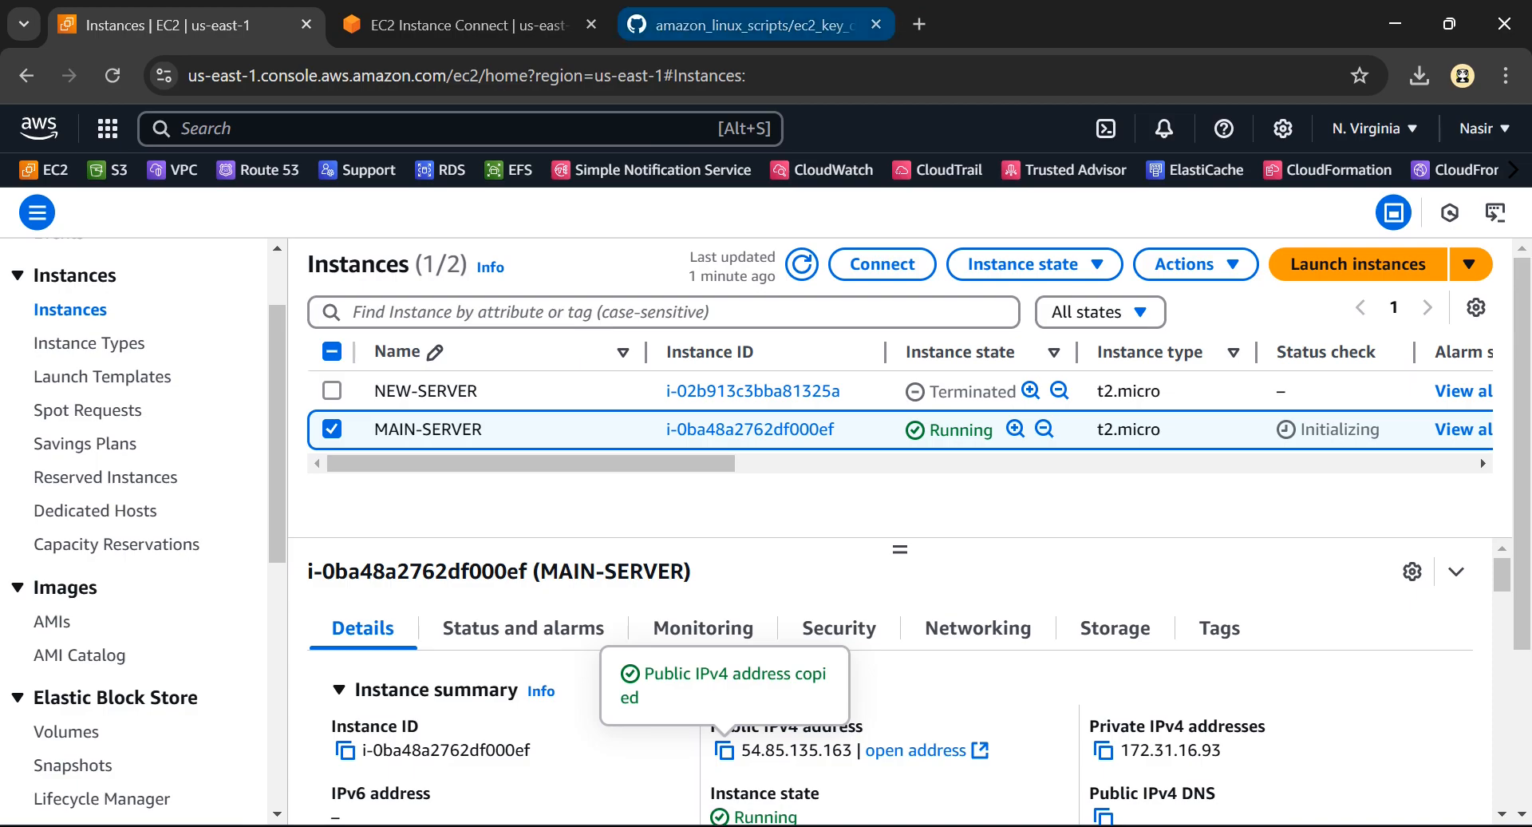
click(742, 25)
scroll(303, 369, up, 6)
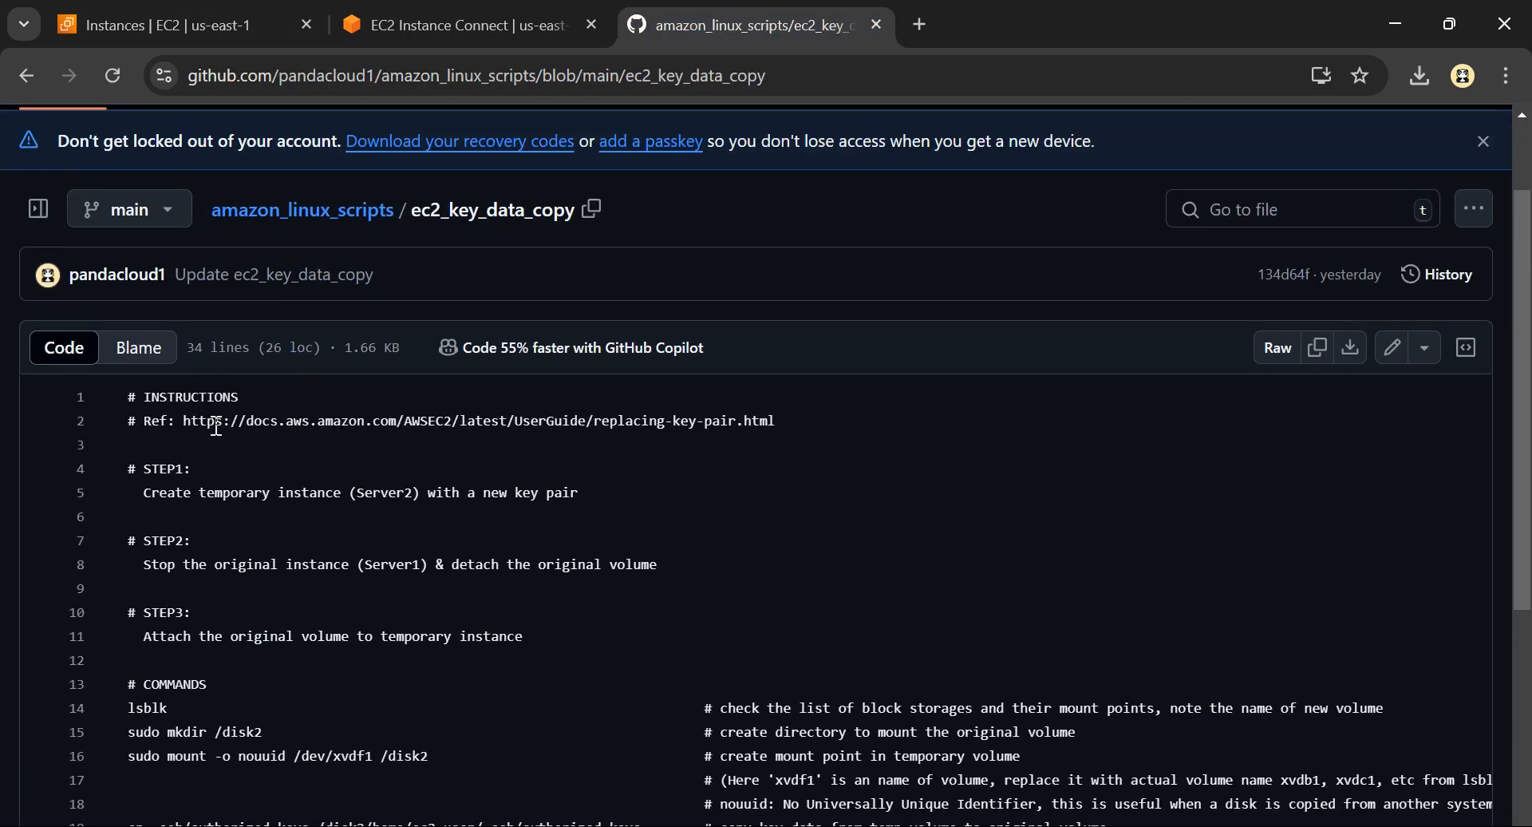
Open the AWS key pair replacement reference linked in the ec2_key_data_copy instructions in a new tab and skim its introduction
drag(183, 420, 807, 427)
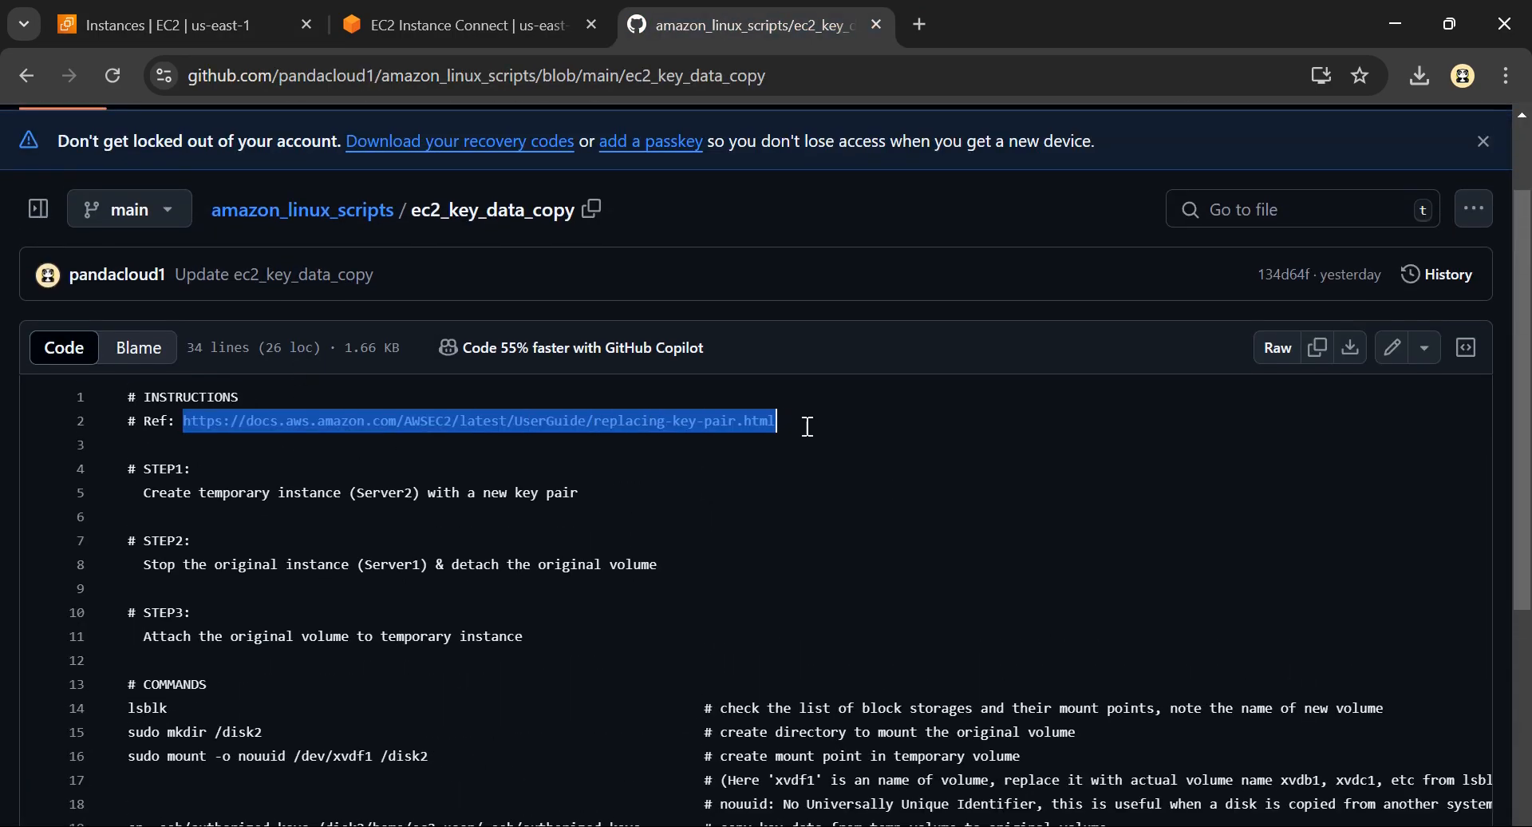
click(921, 22)
key(ctrl+v)
key(Return)
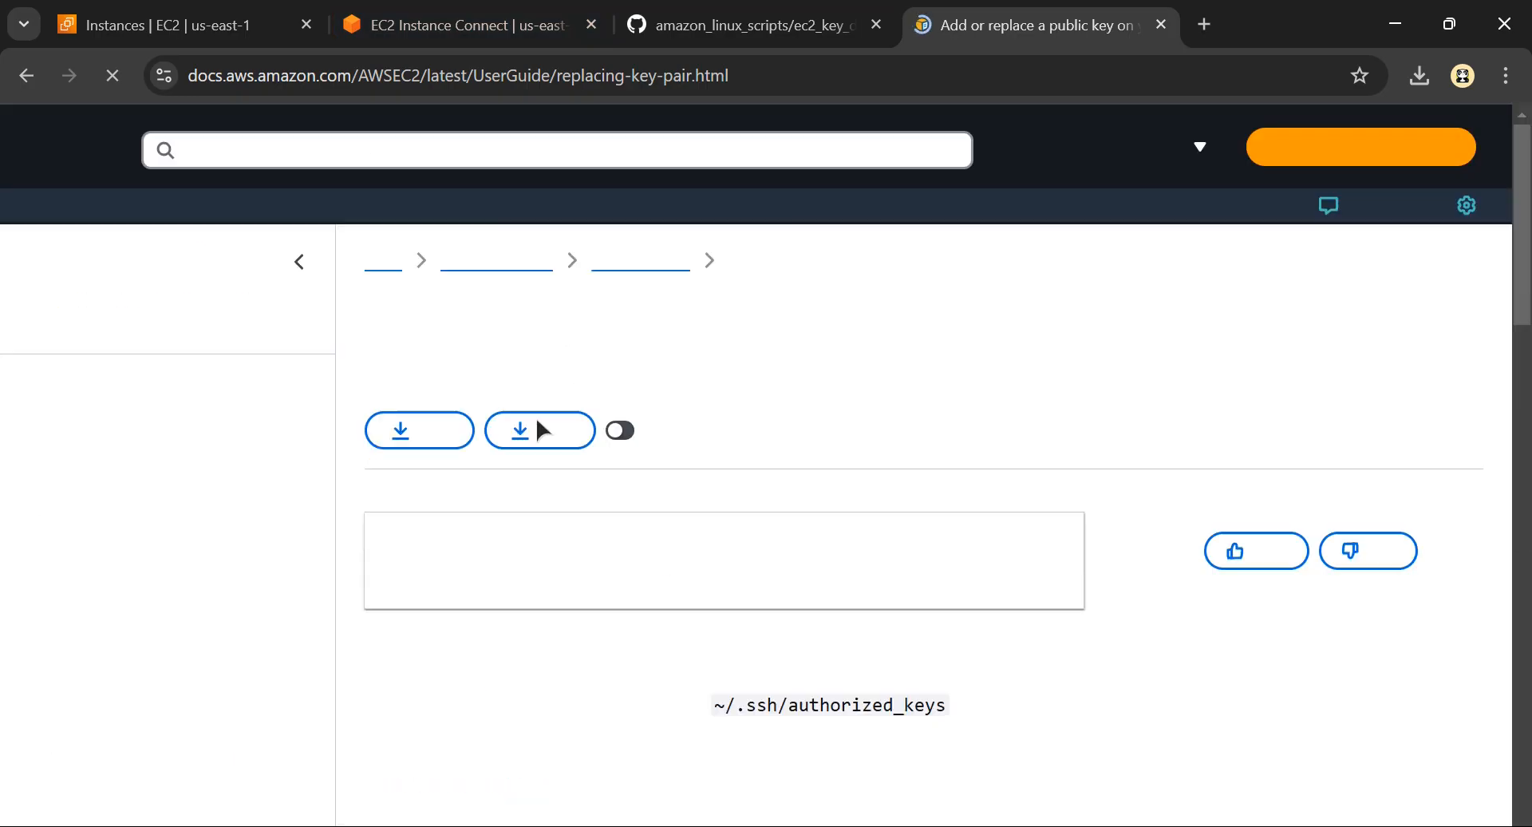
scroll(429, 439, down, 3)
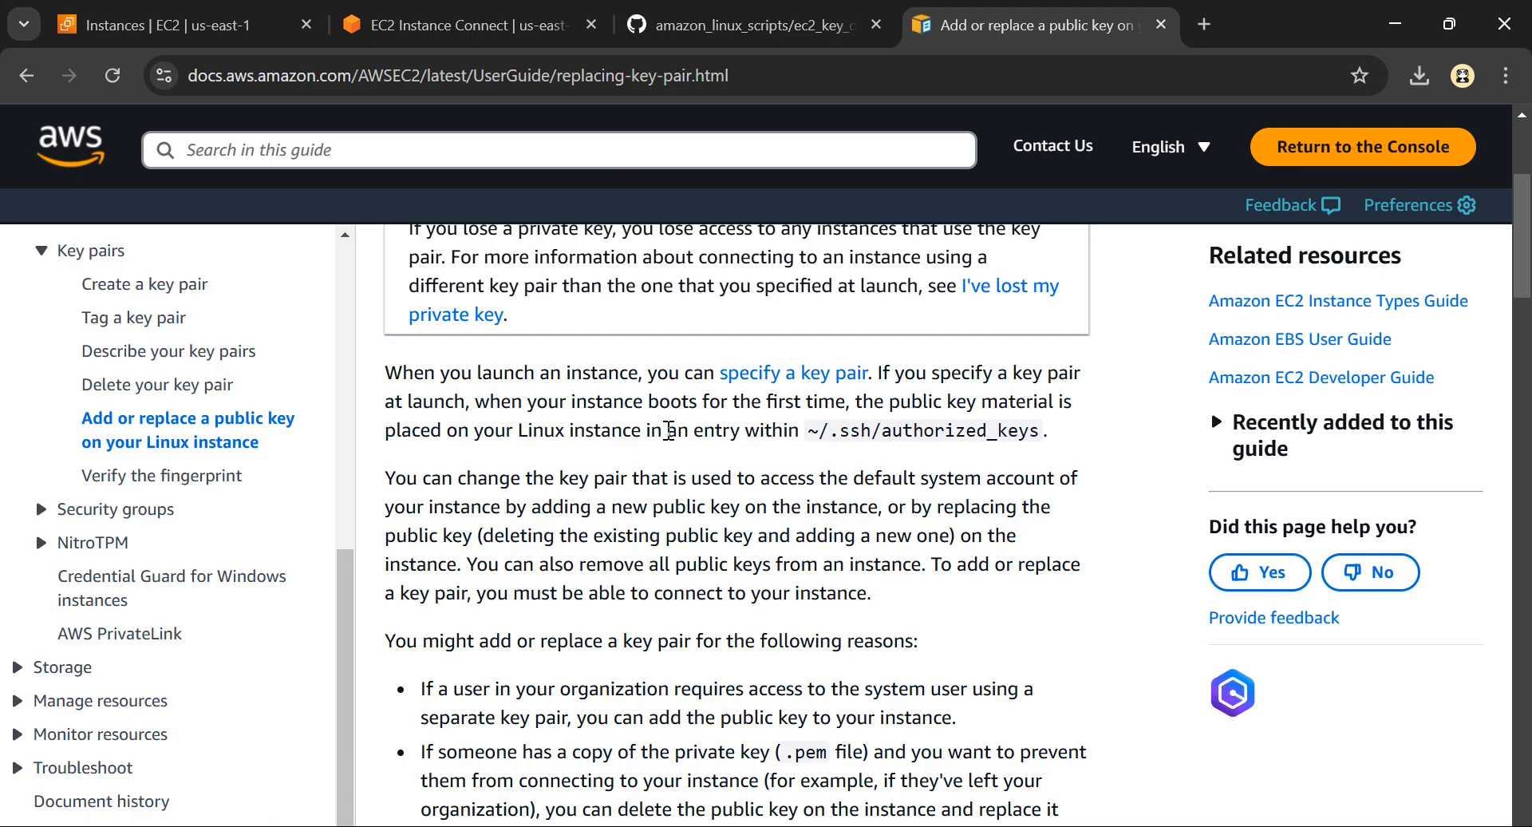
scroll(669, 431, down, 4)
scroll(666, 383, up, 4)
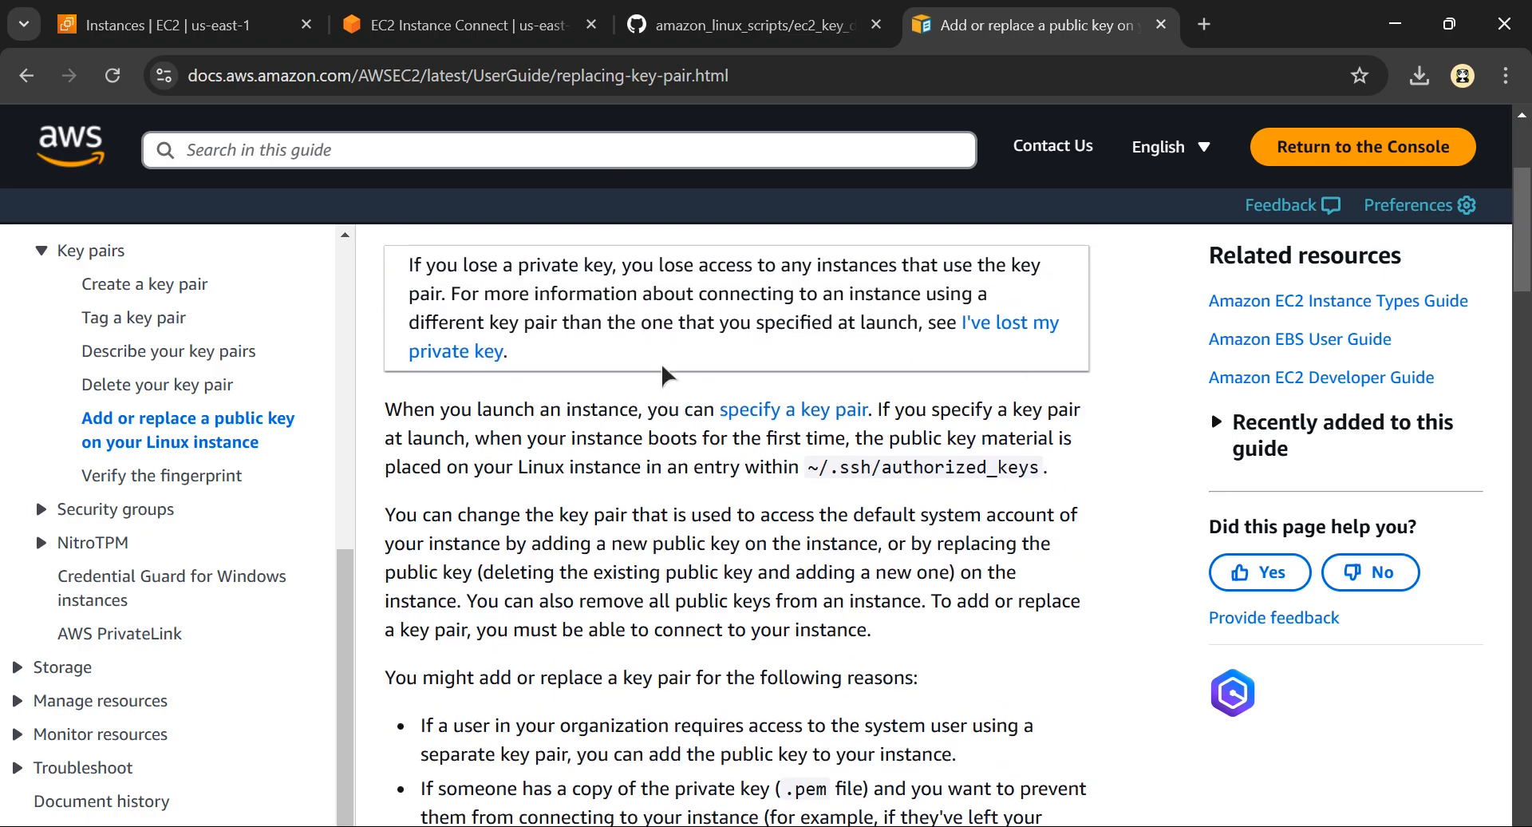
scroll(663, 371, up, 3)
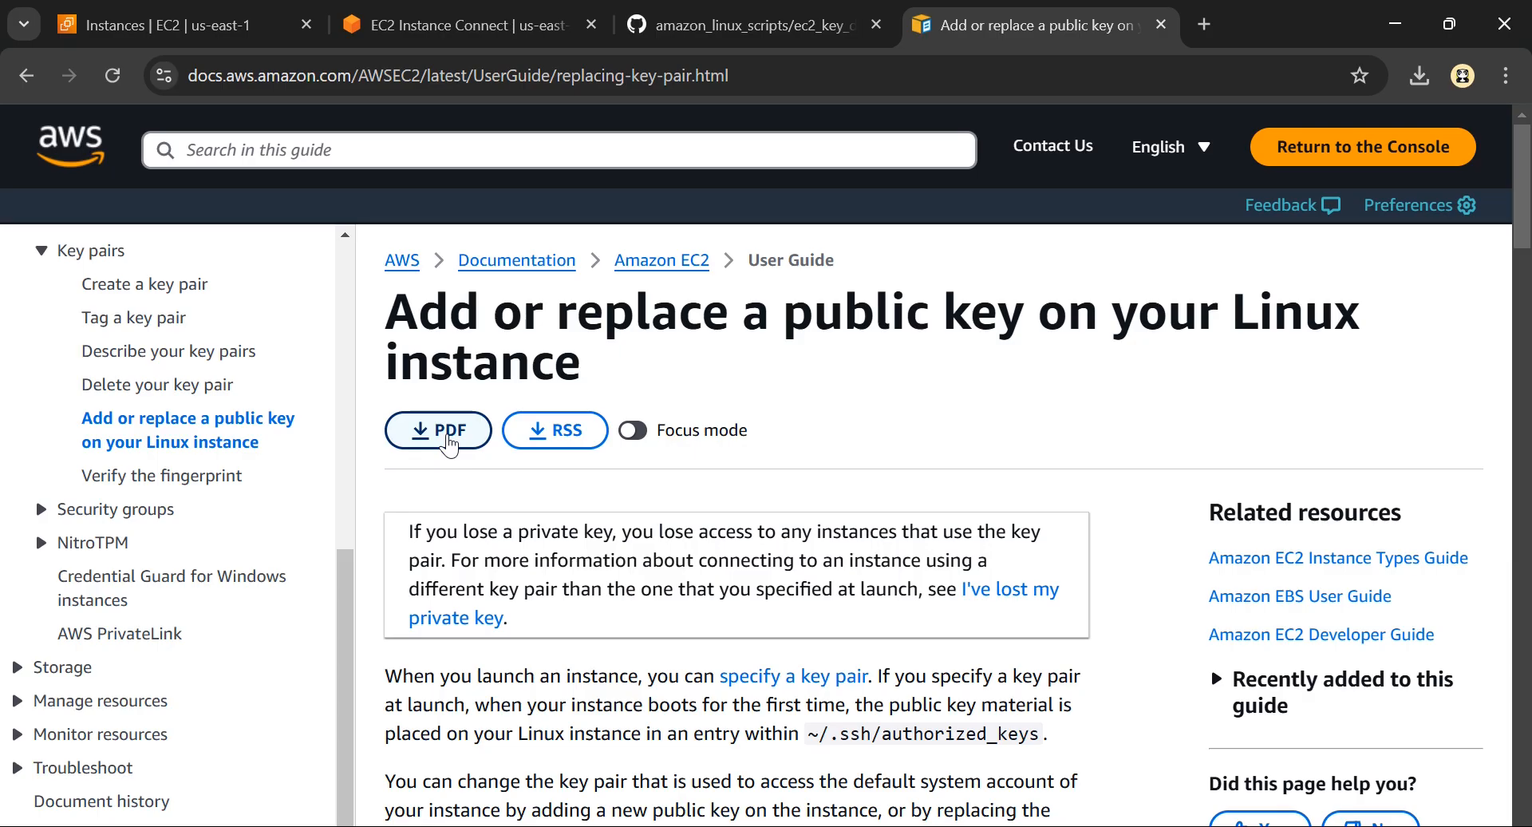
Open the guide's PDF version and examine the section on adding or replacing a public key, highlighting the .ssh/authorized_keys path
click(448, 435)
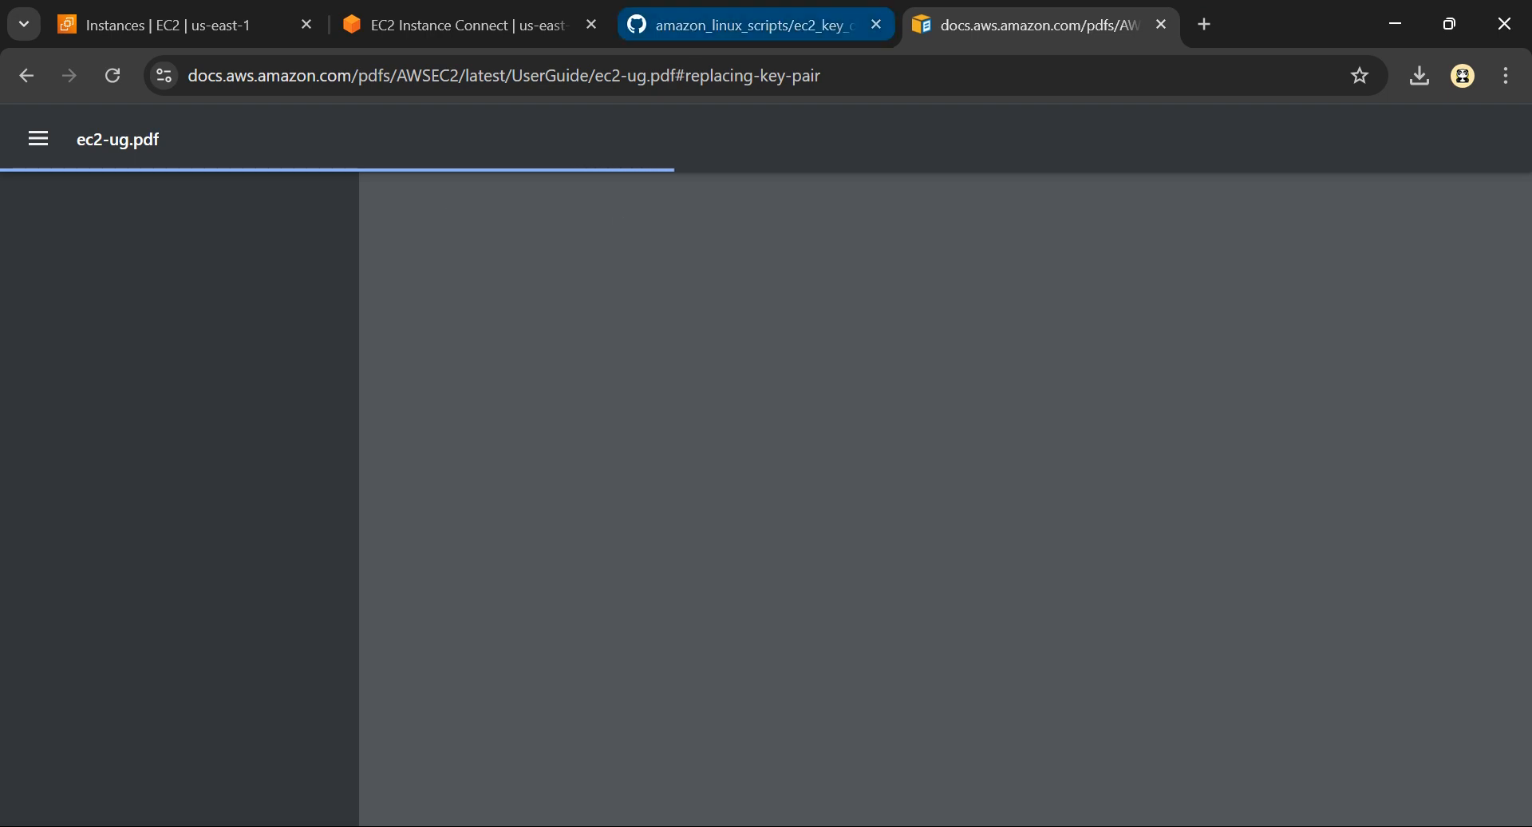
click(734, 25)
key(ctrl+Tab)
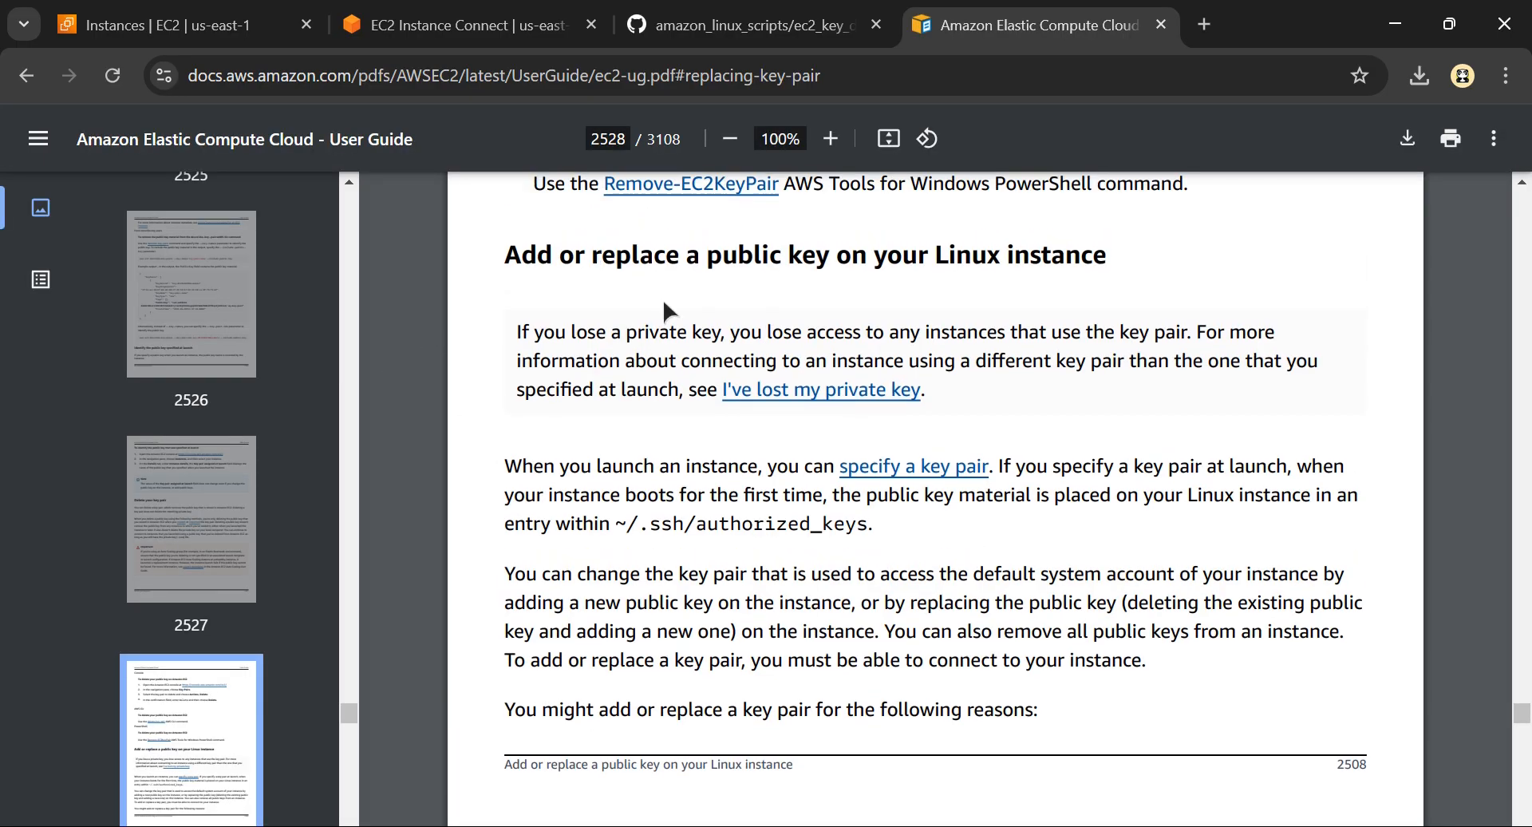
scroll(524, 271, up, 3)
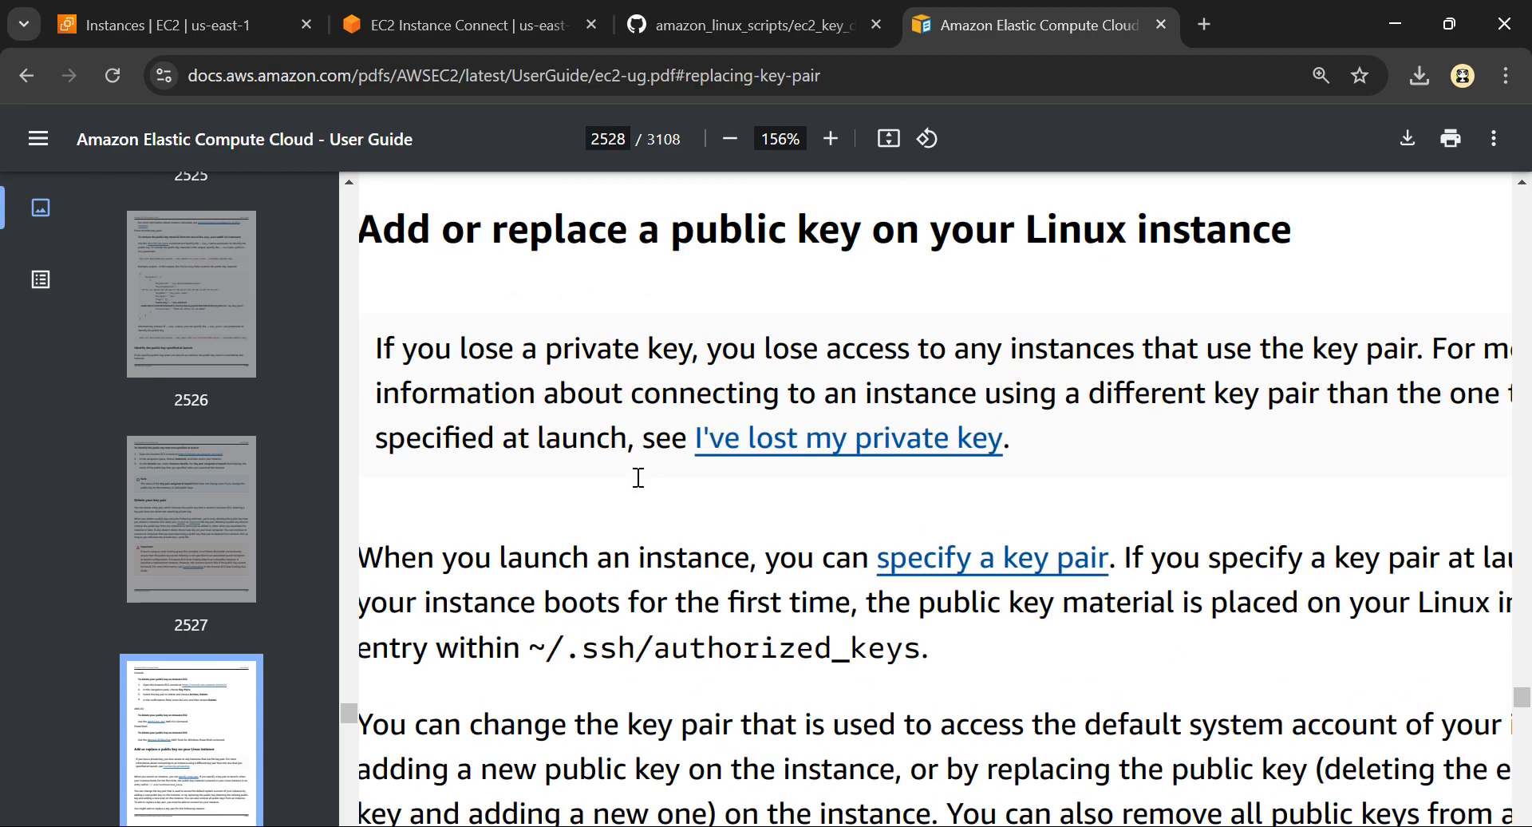
scroll(639, 478, down, 3)
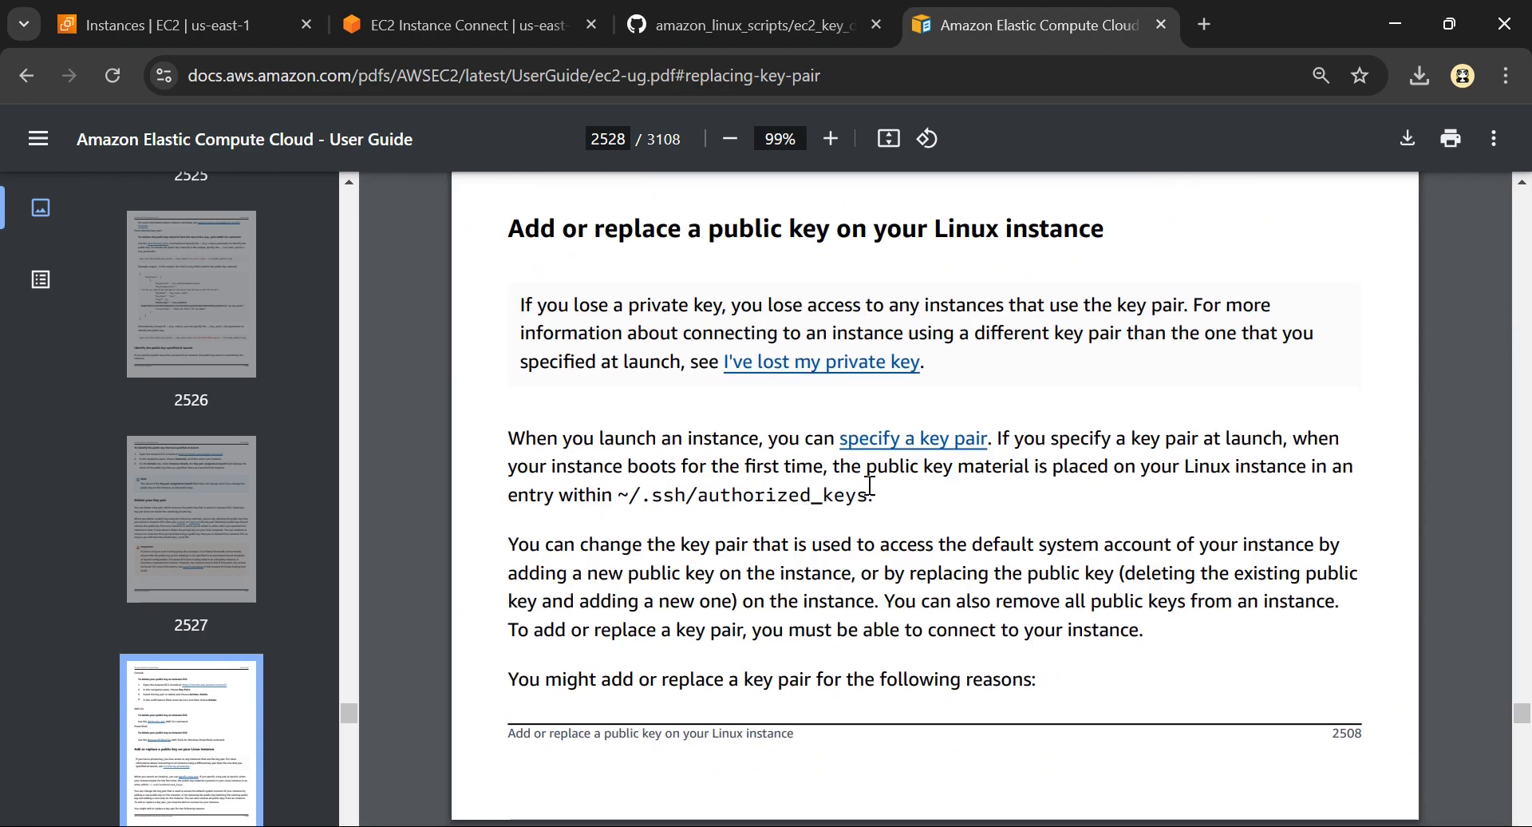
drag(744, 506, 649, 500)
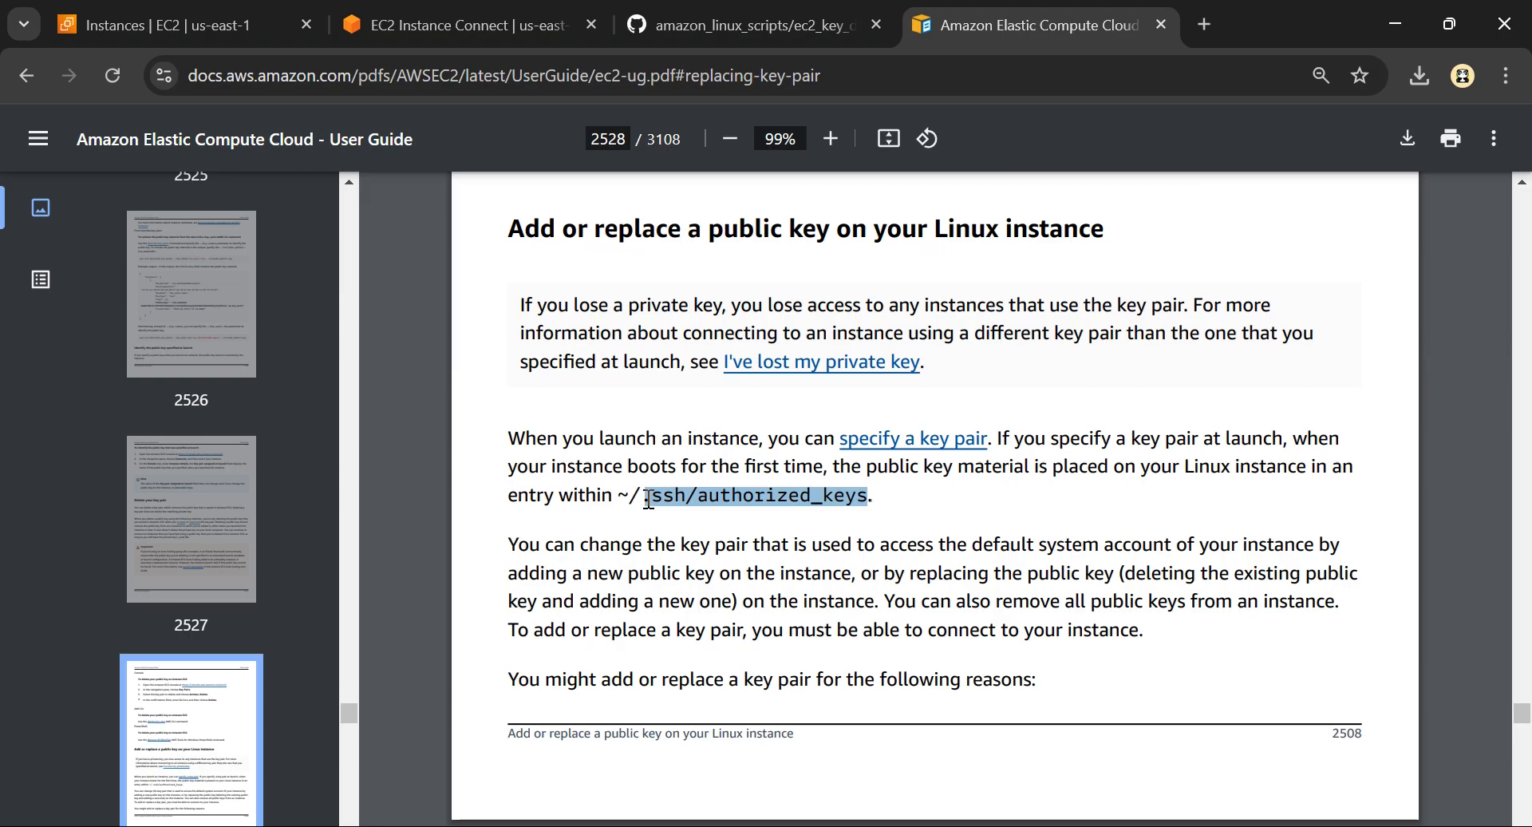
scroll(712, 508, up, 3)
scroll(712, 508, down, 3)
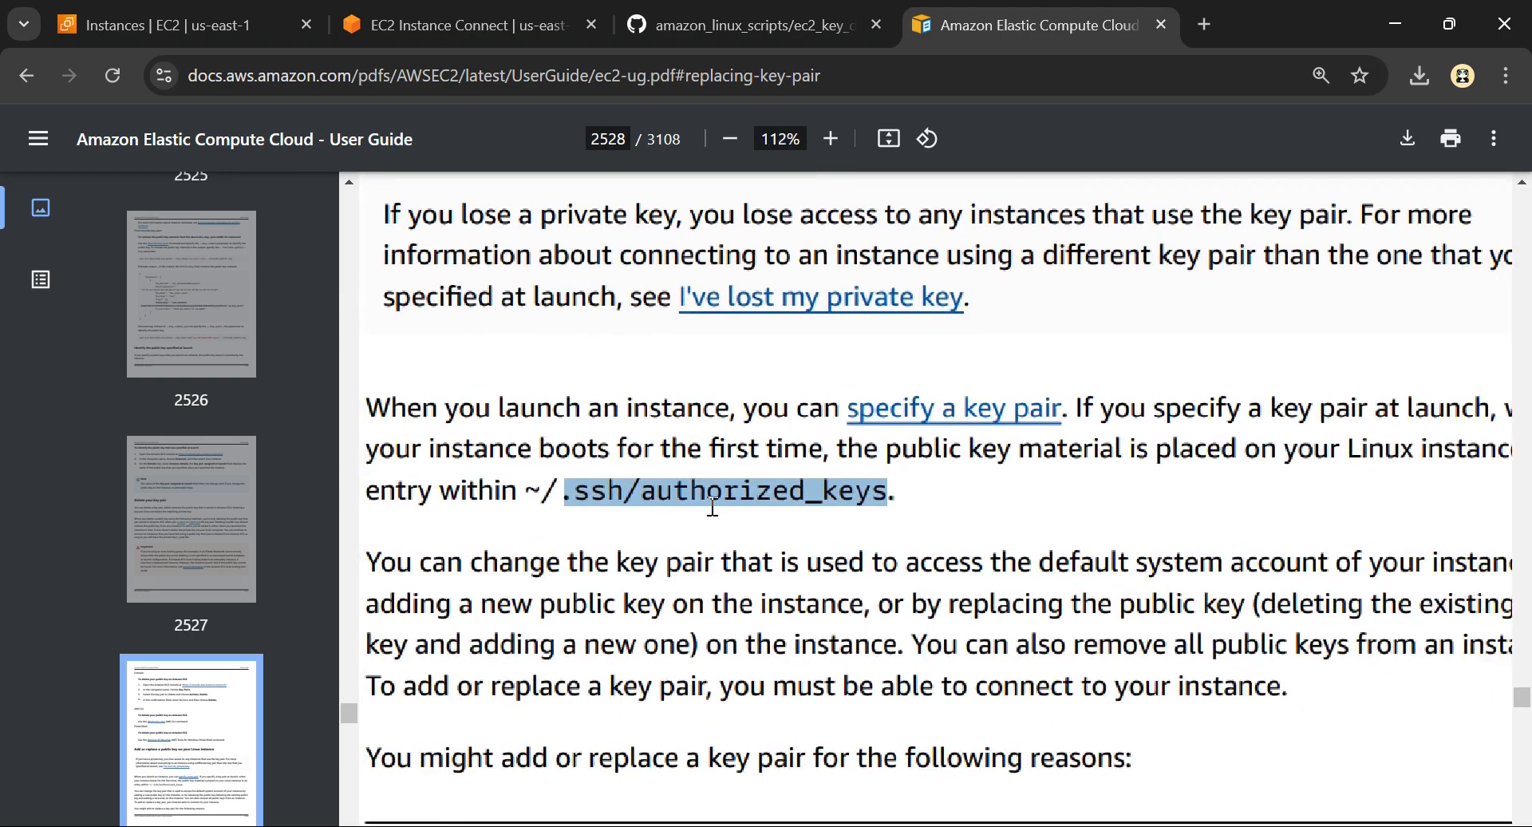
scroll(767, 544, down, 5)
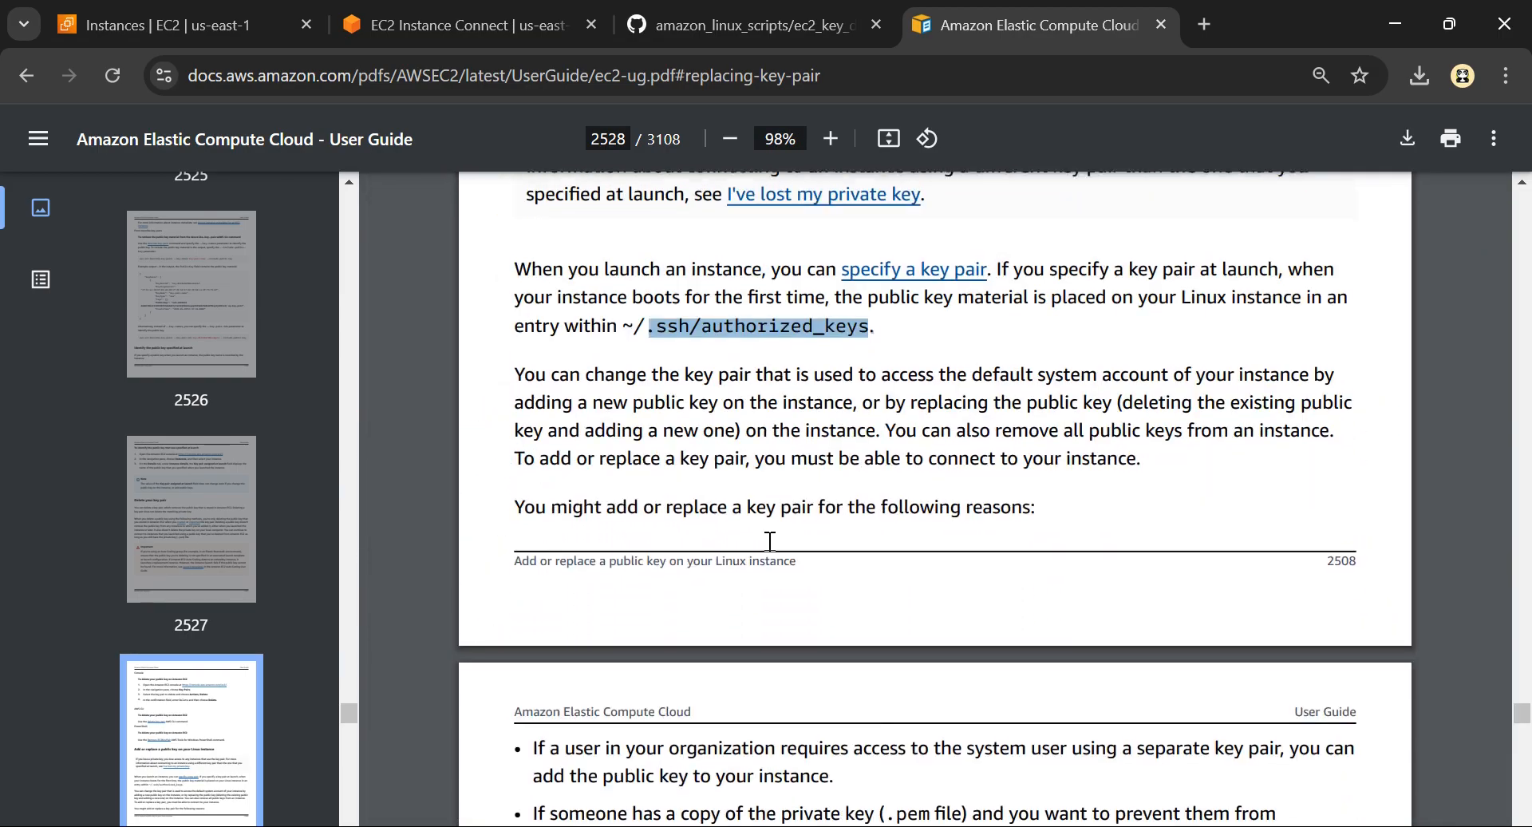
Skim the PDF's key pair replacement and fingerprint verification pages, and close the document
scroll(770, 541, down, 10)
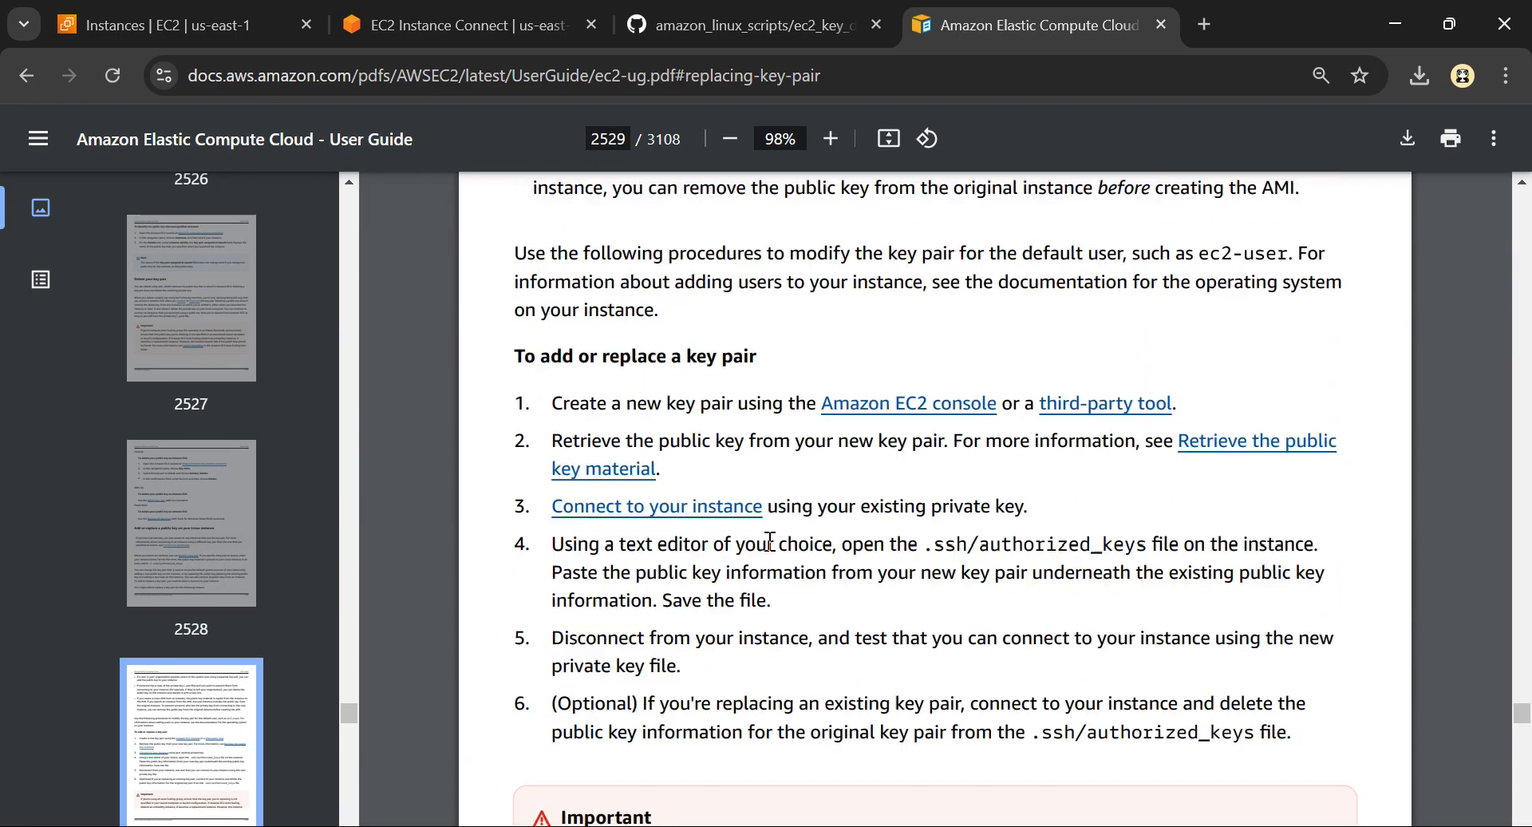
scroll(770, 541, down, 10)
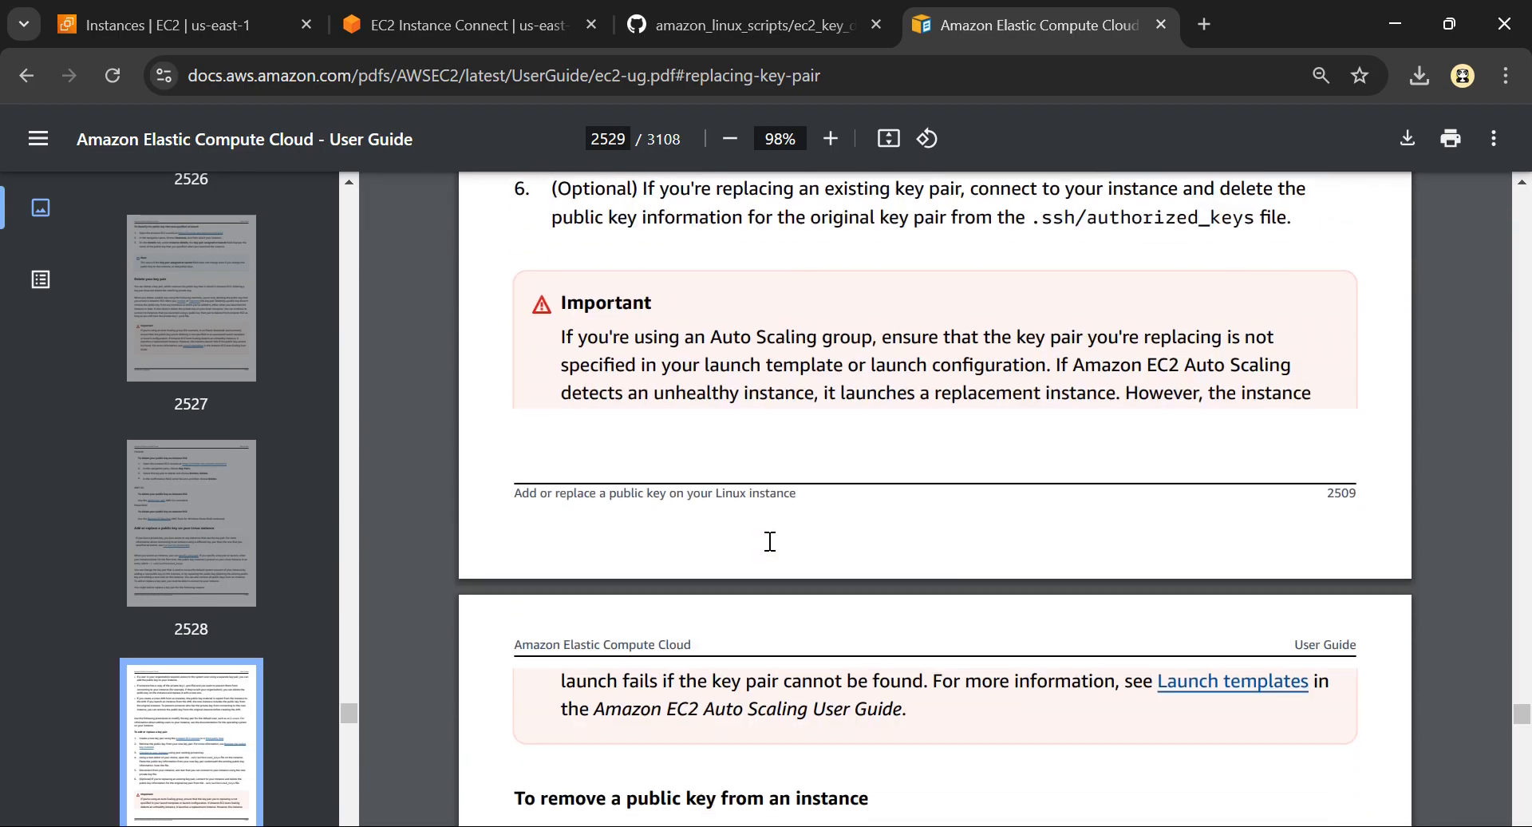
scroll(770, 542, down, 10)
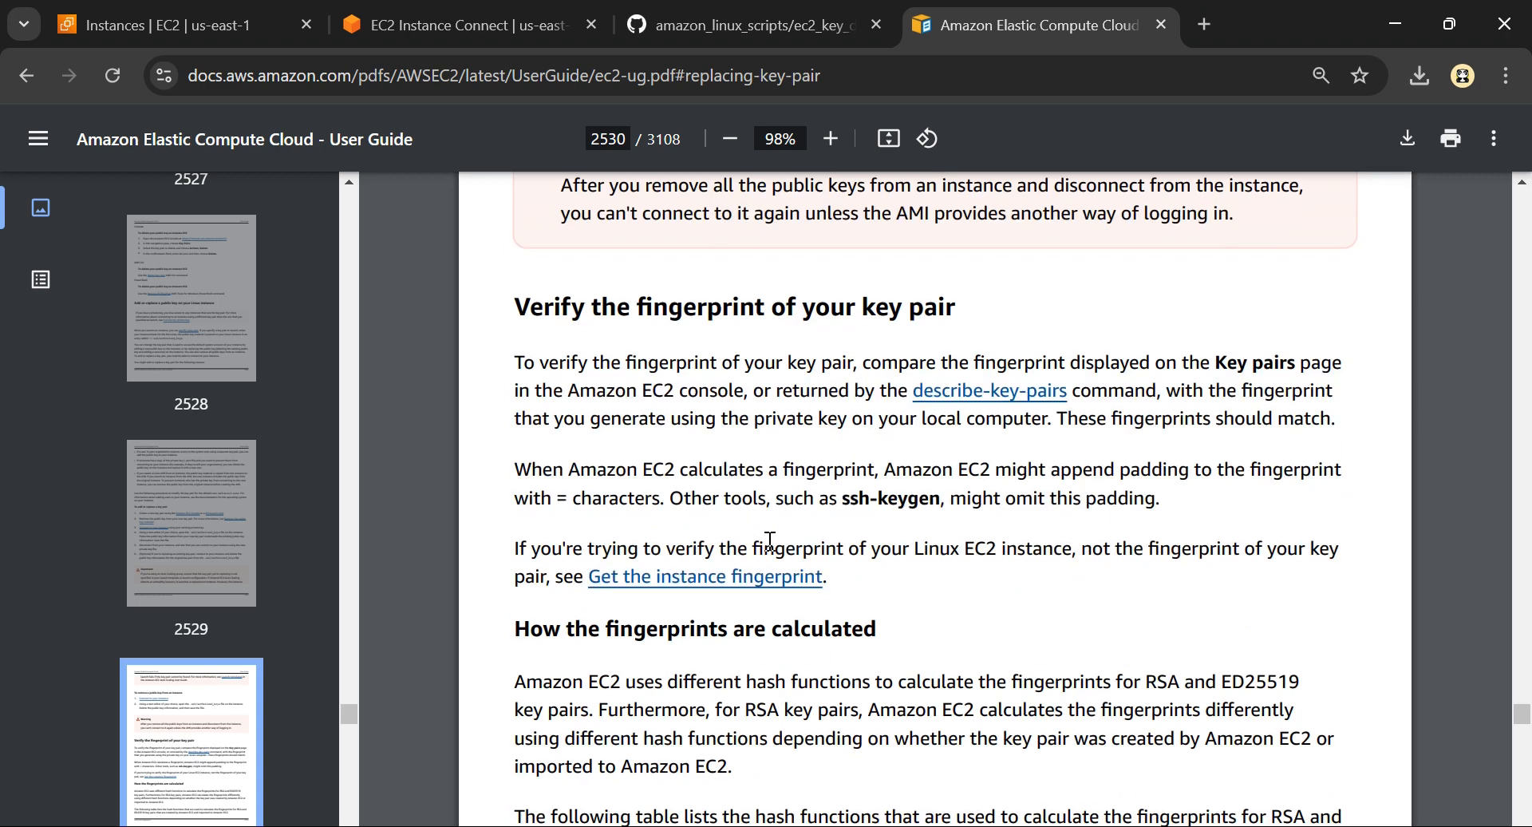
scroll(770, 541, down, 10)
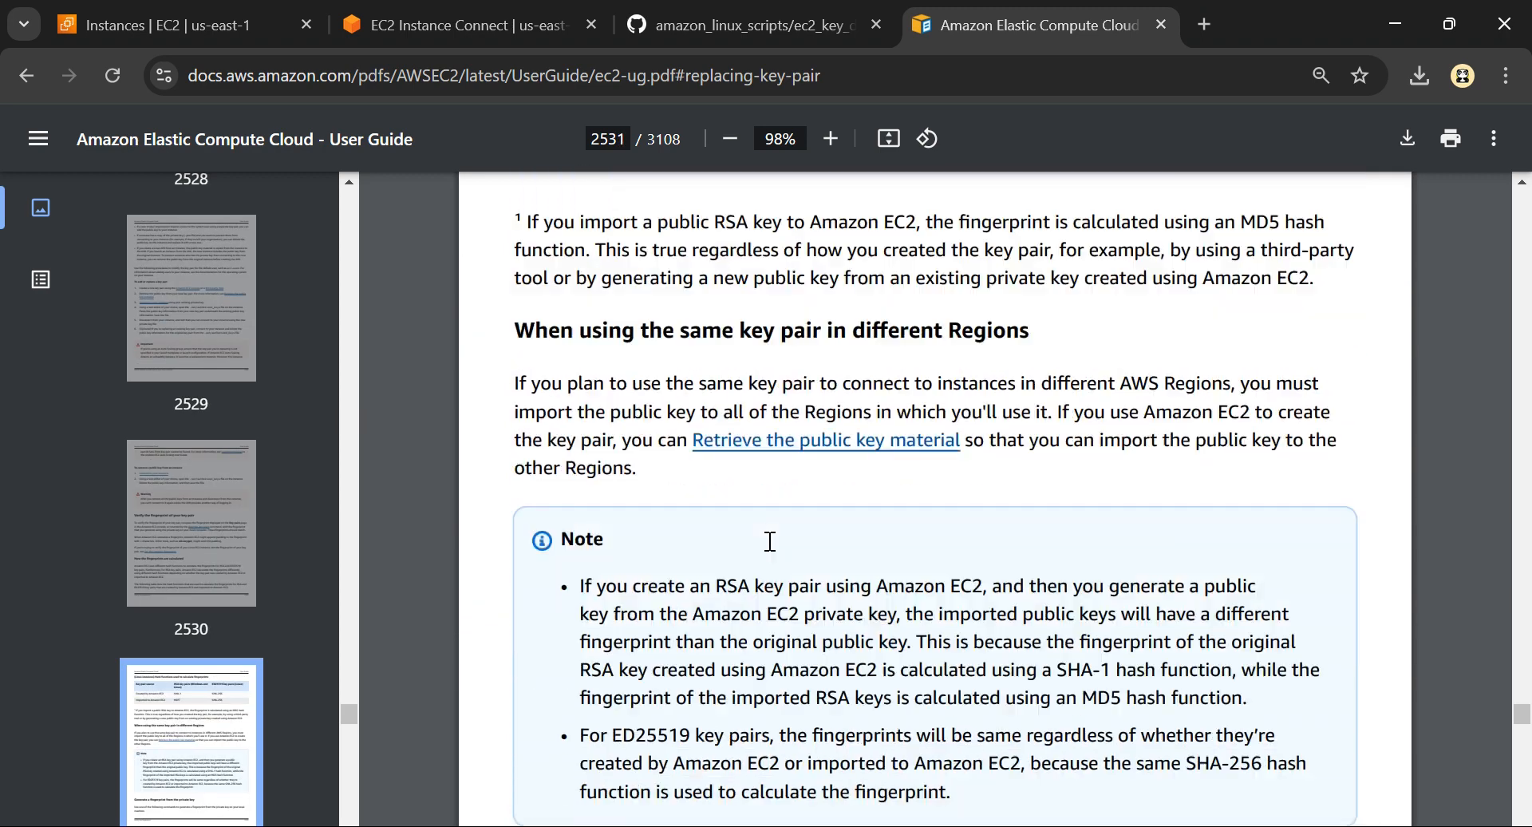
scroll(770, 541, down, 10)
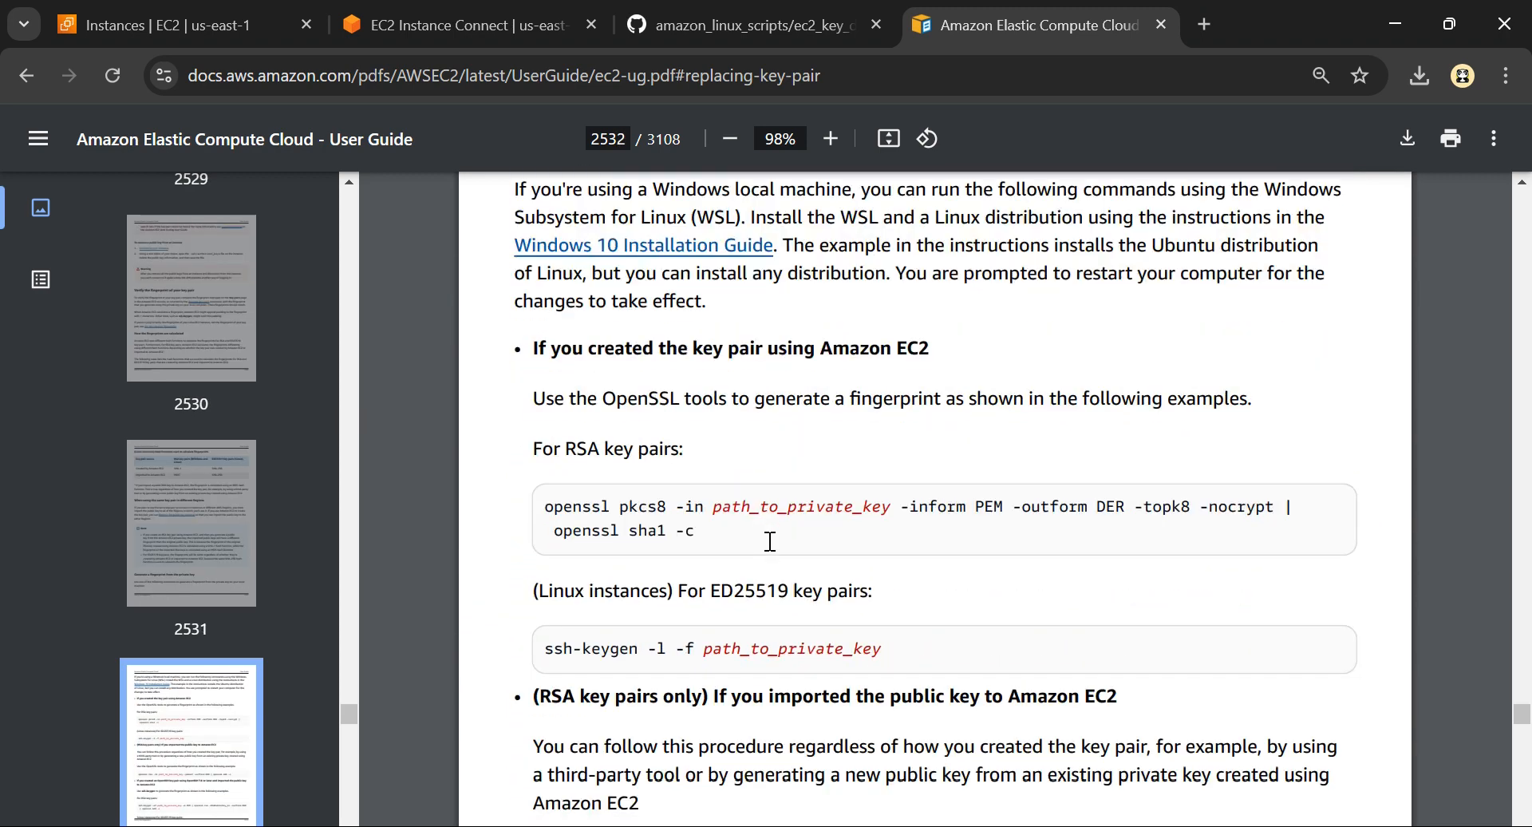
scroll(808, 479, down, 5)
scroll(806, 482, up, 12)
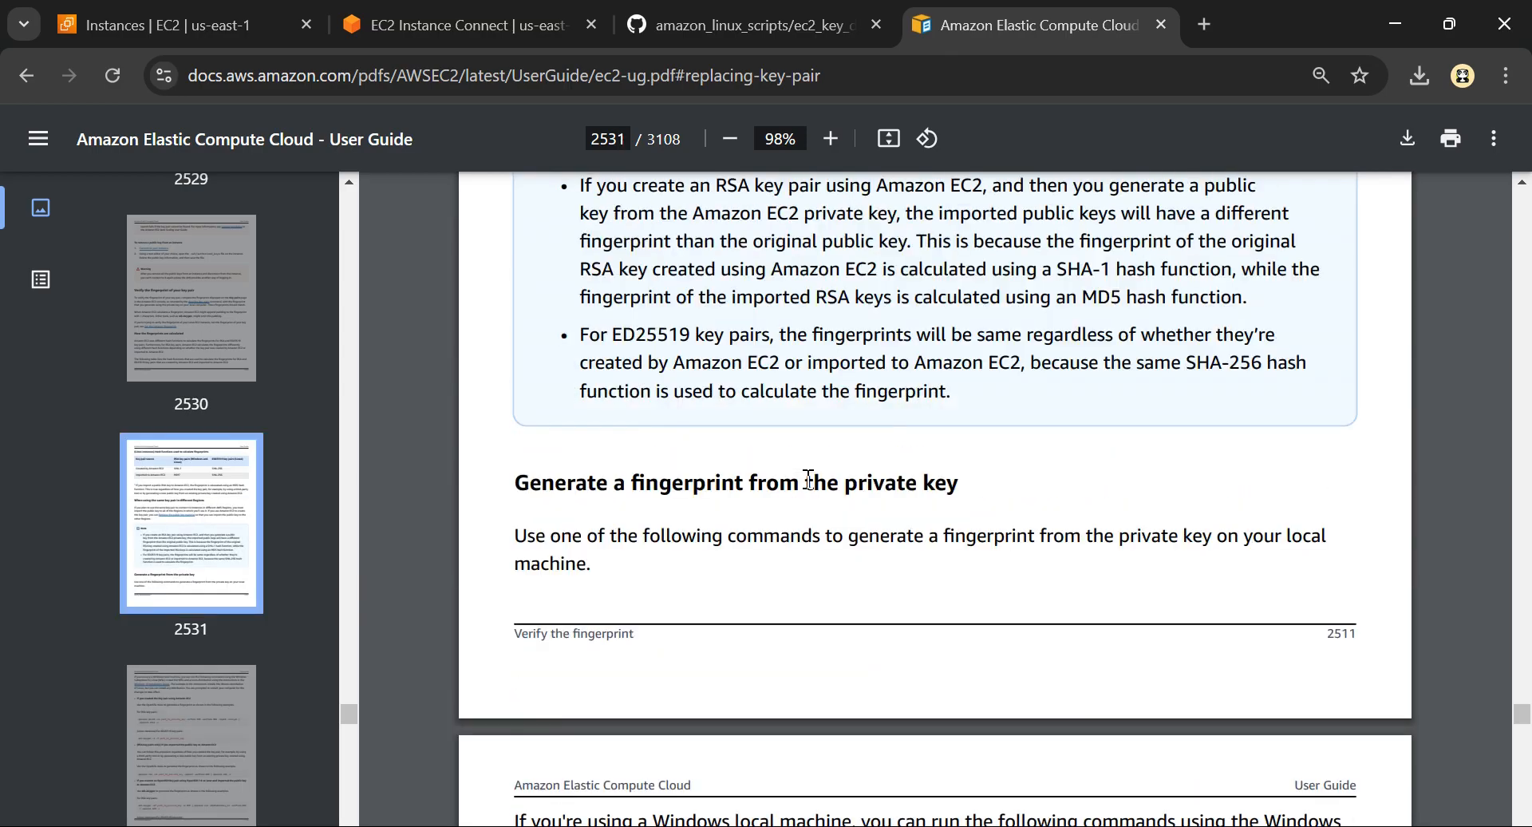
click(1161, 25)
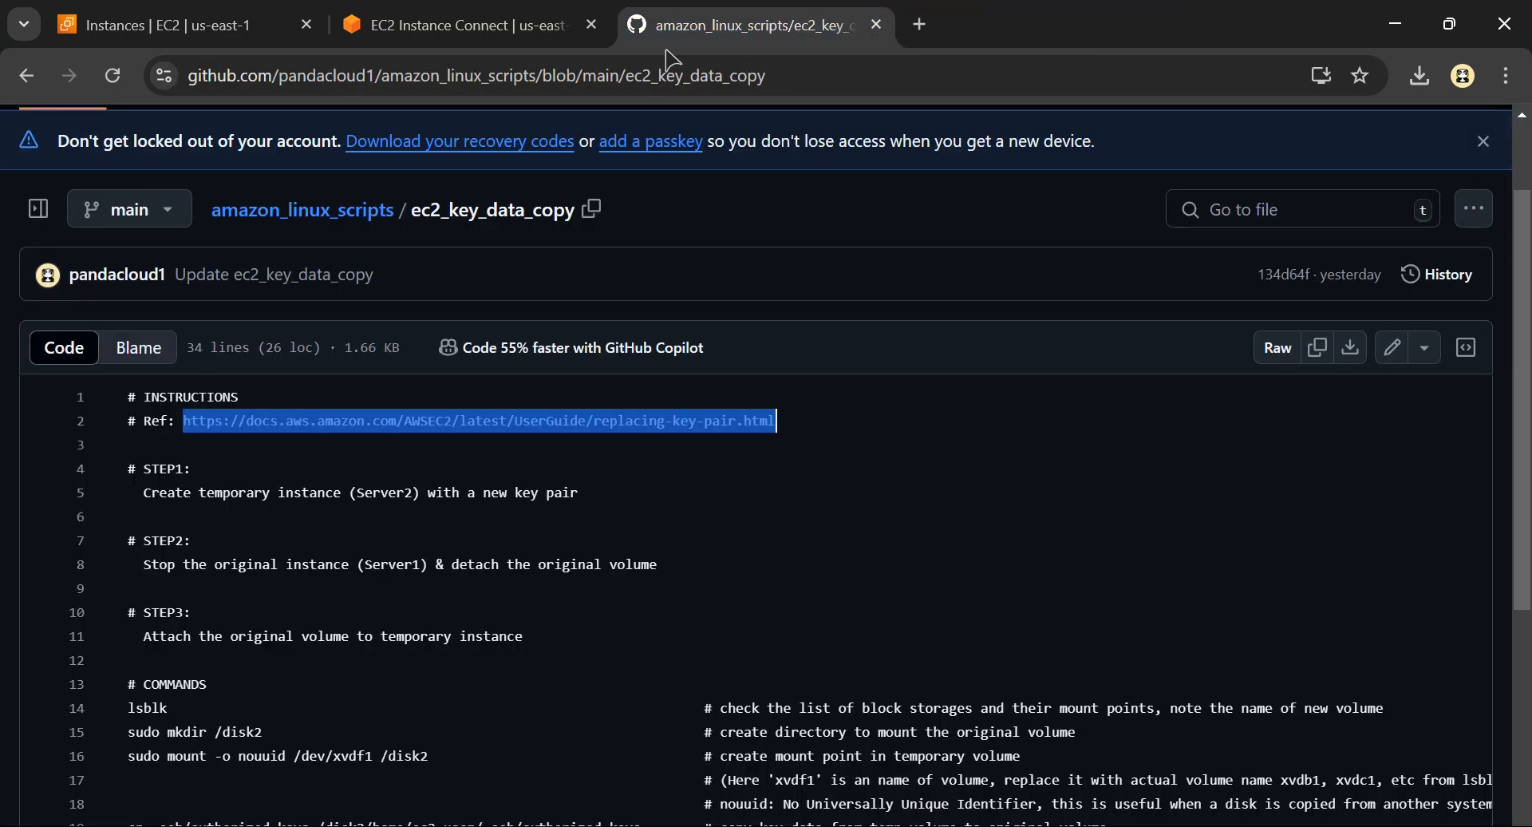
Glance at the EC2 Instances list, switch to Excalidraw and review the METHOD-2: COPYING KEY DATA overview diagram
click(237, 16)
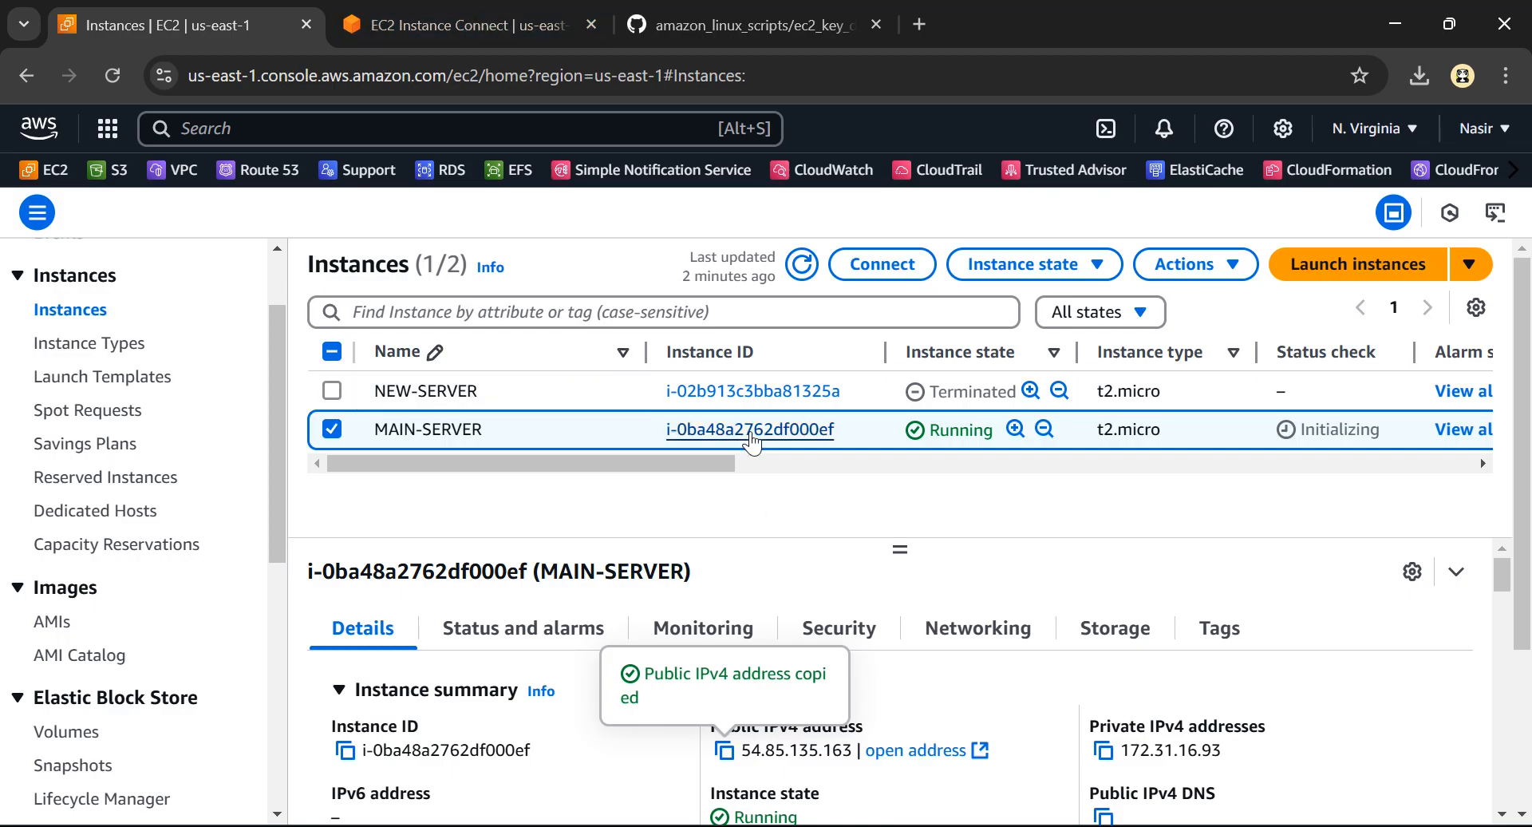
key(alt+Tab)
scroll(883, 453, up, 2)
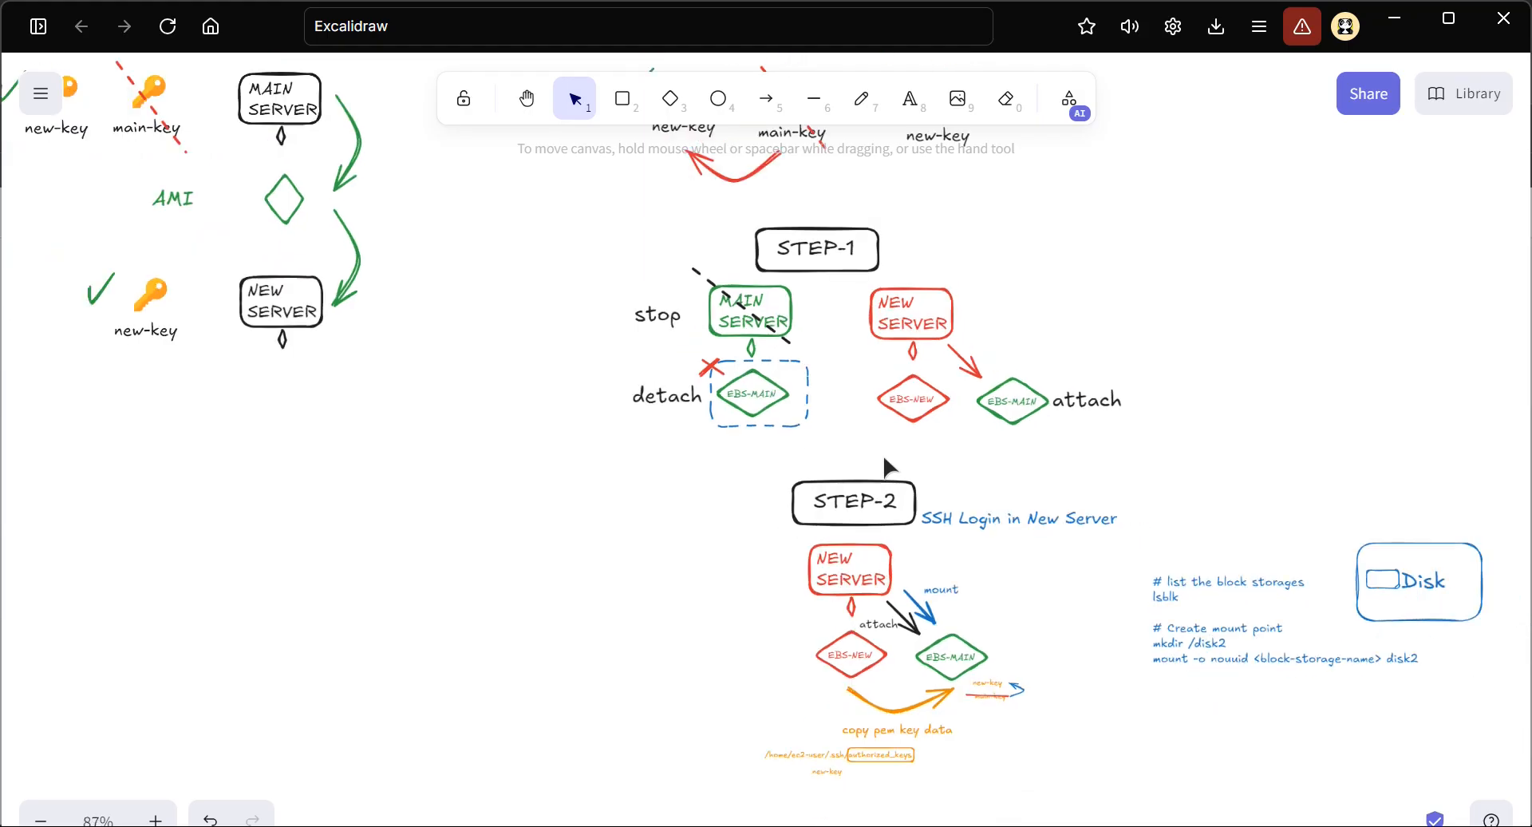
scroll(879, 353, up, 4)
scroll(851, 314, up, 5)
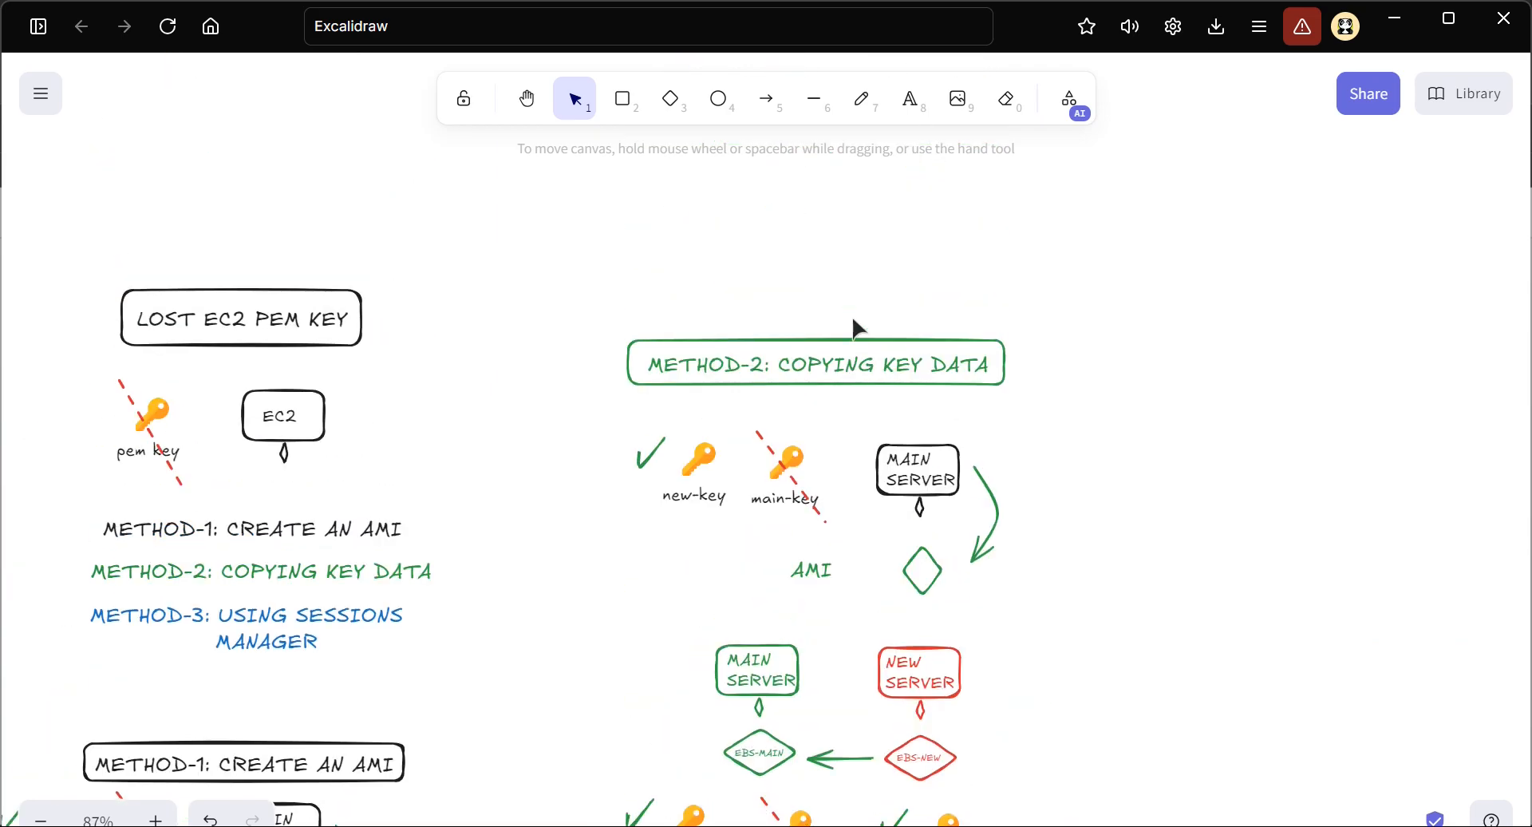
scroll(817, 428, up, 5)
scroll(818, 428, right, 3)
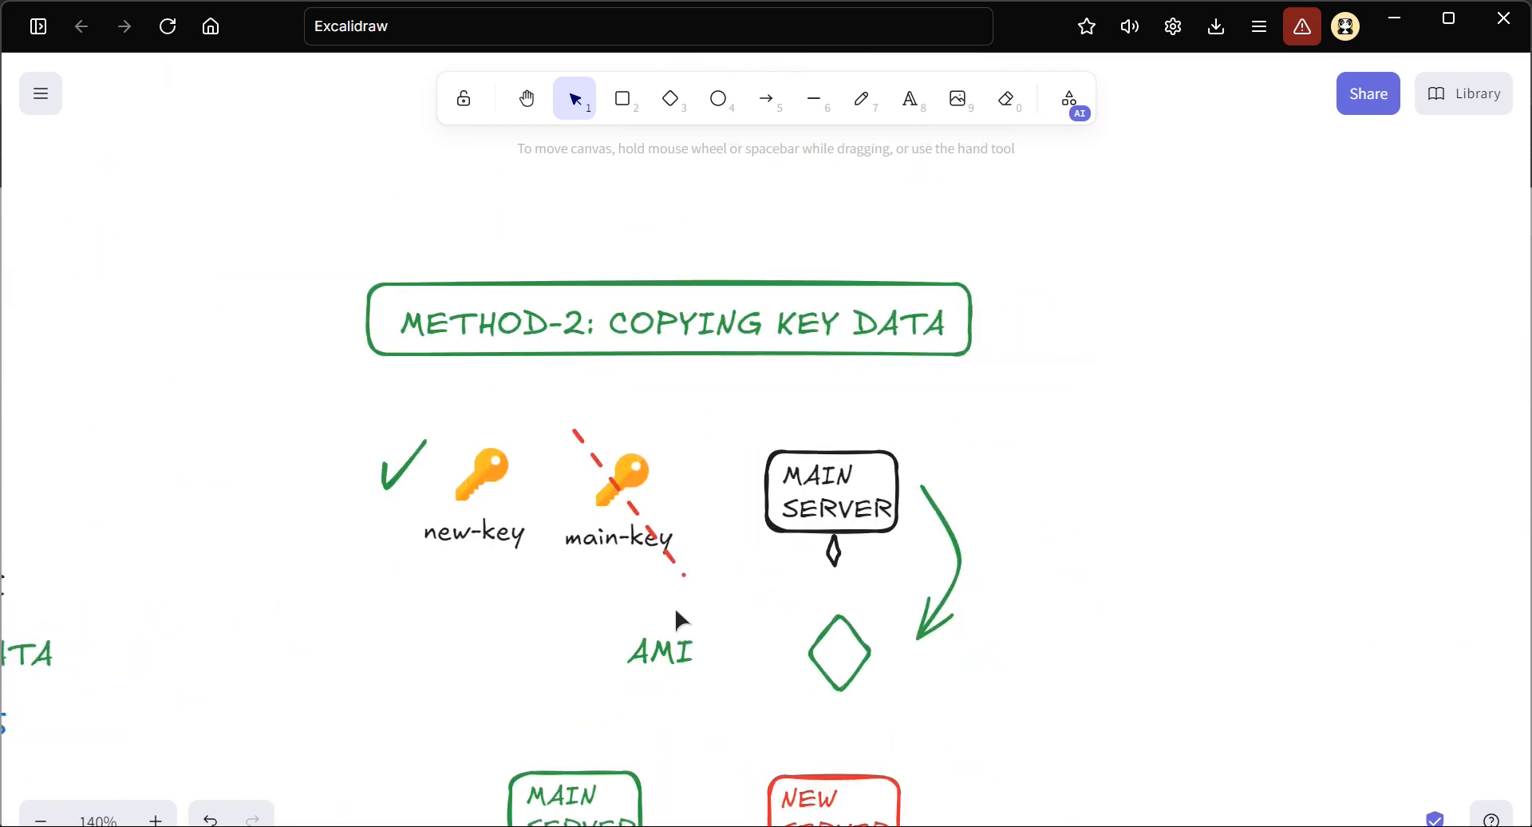
scroll(675, 609, down, 3)
scroll(673, 605, down, 4)
scroll(619, 432, up, 6)
scroll(619, 432, up, 4)
scroll(619, 432, up, 3)
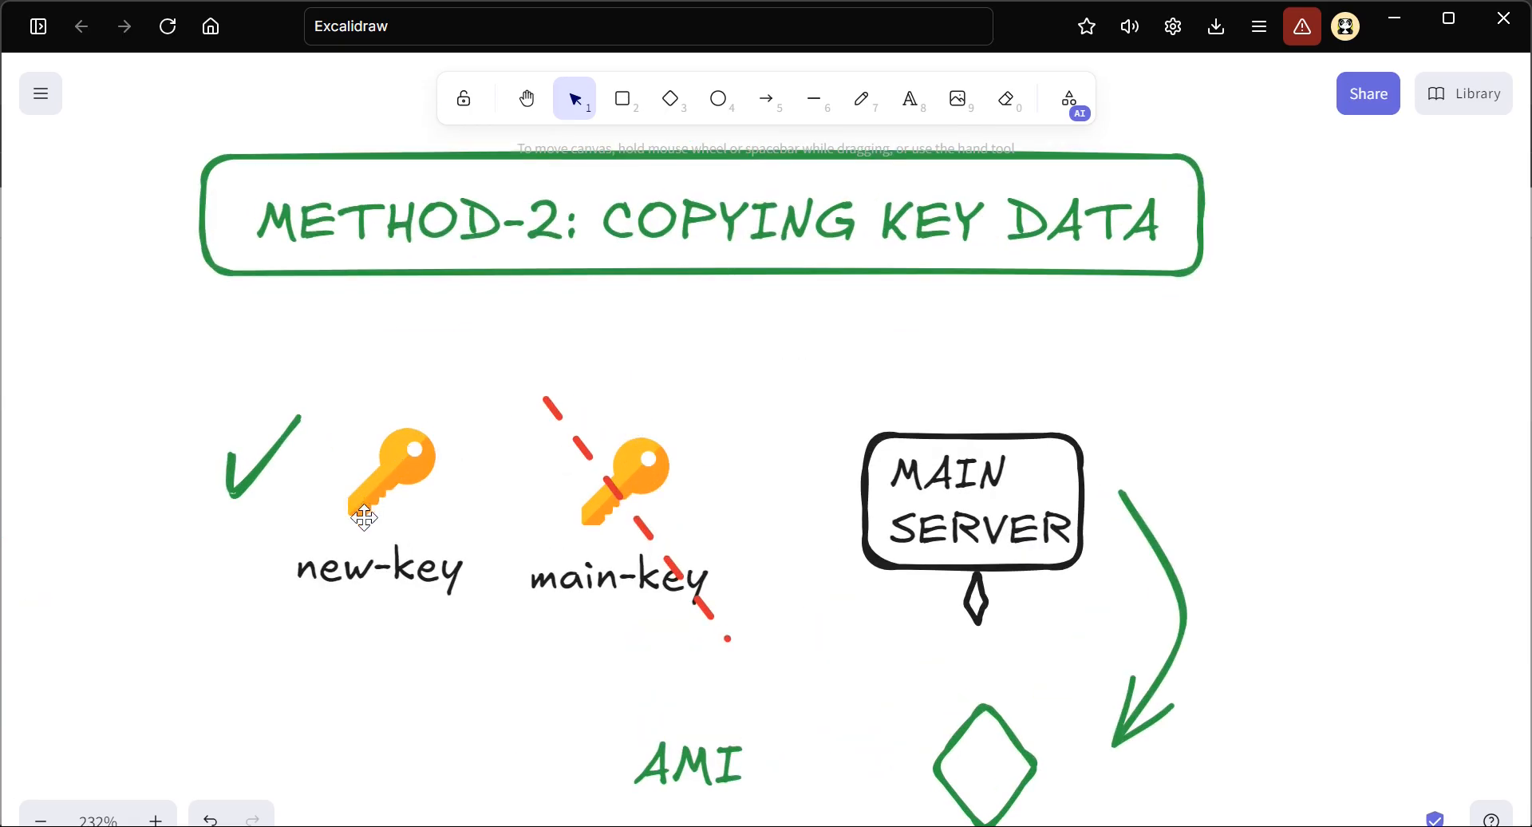
scroll(693, 538, down, 10)
scroll(693, 536, up, 2)
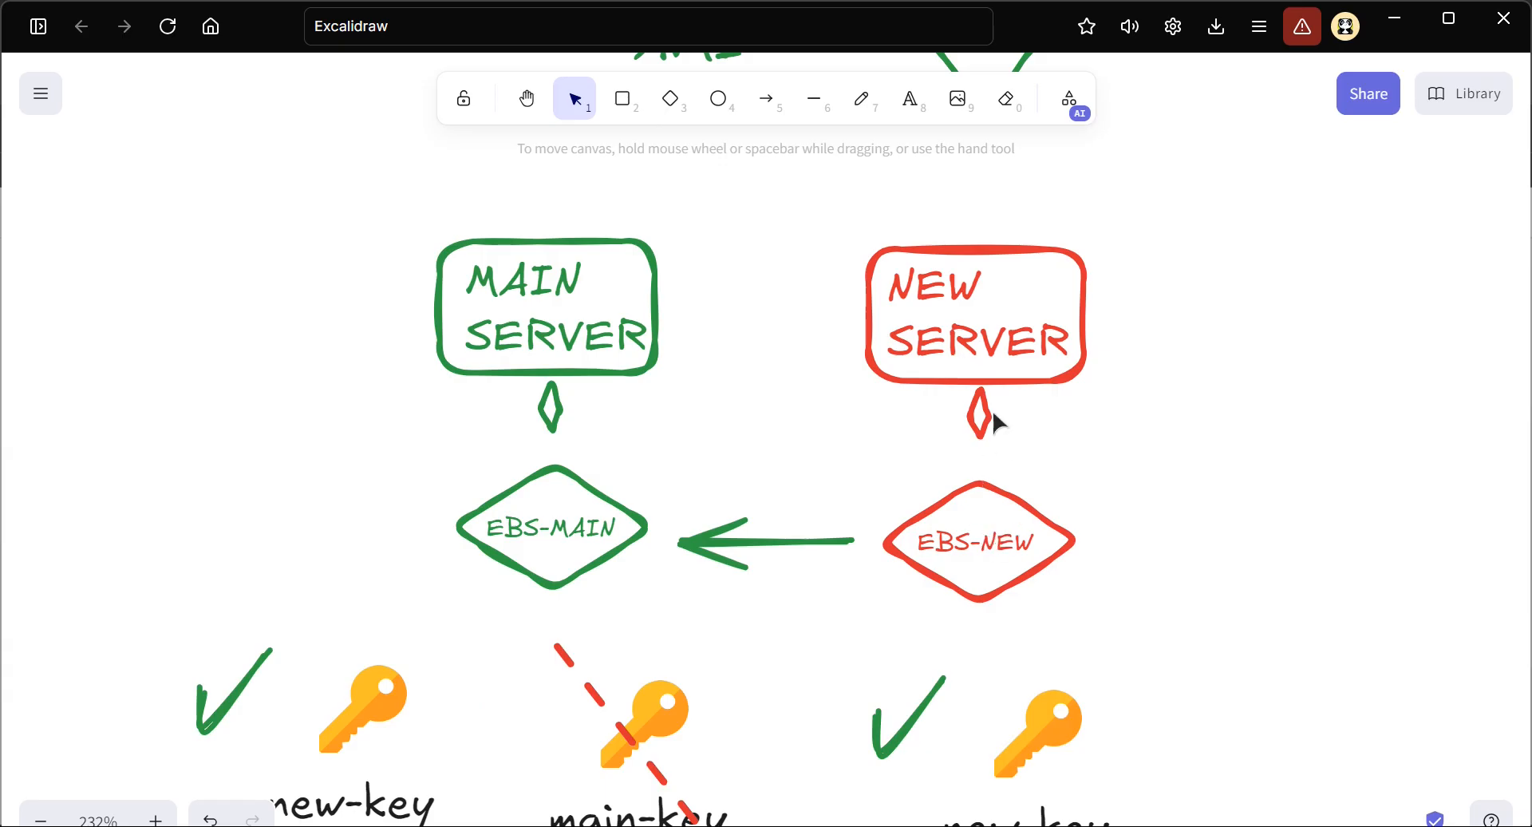
scroll(986, 546, down, 1)
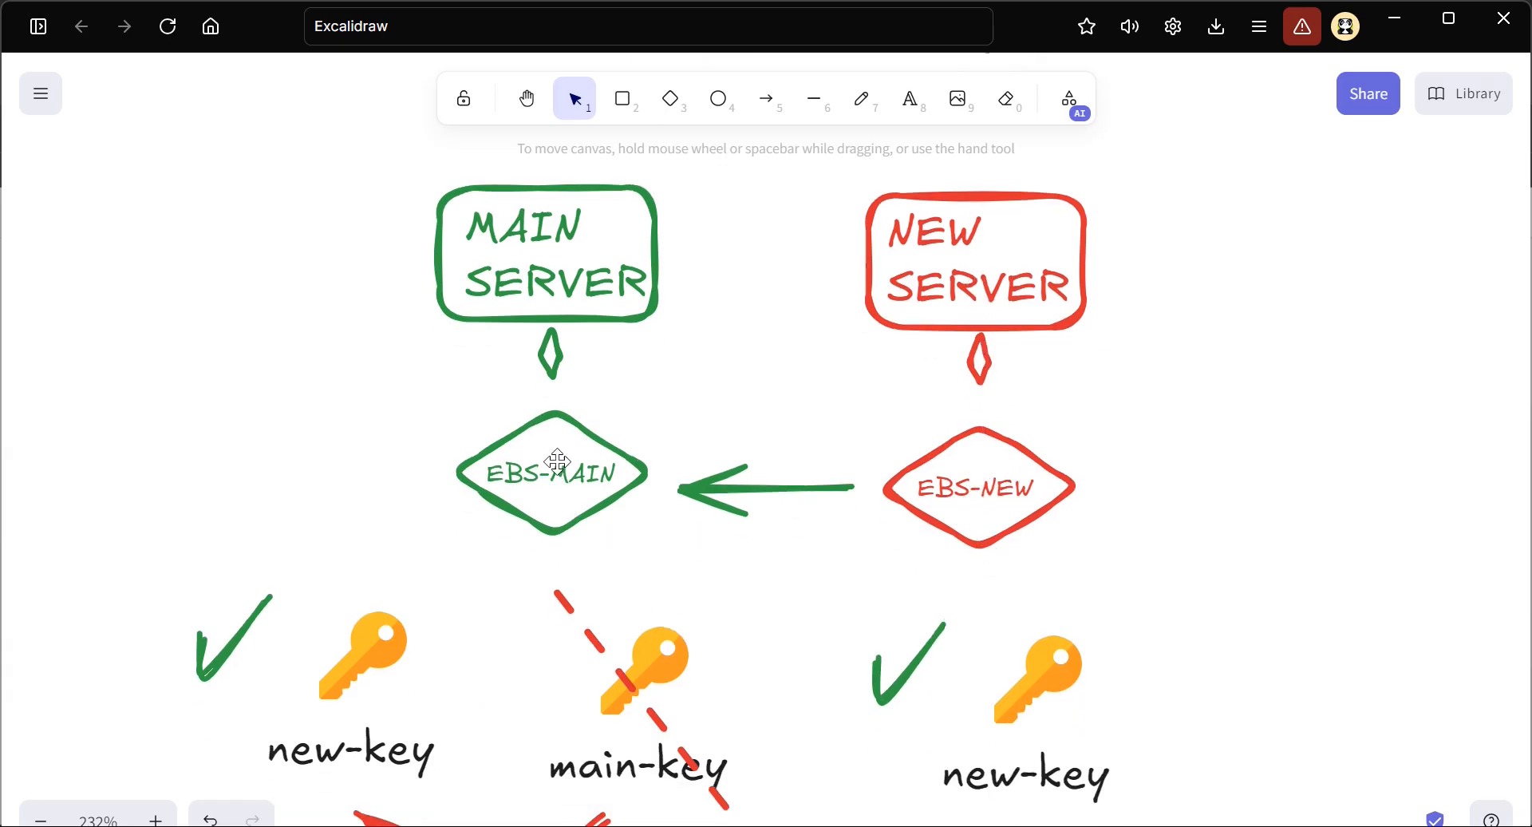
Review the STEP-1 and STEP-2 diagrams through to the final detach and attach diagram of Method 2
scroll(598, 576, down, 8)
scroll(600, 583, down, 7)
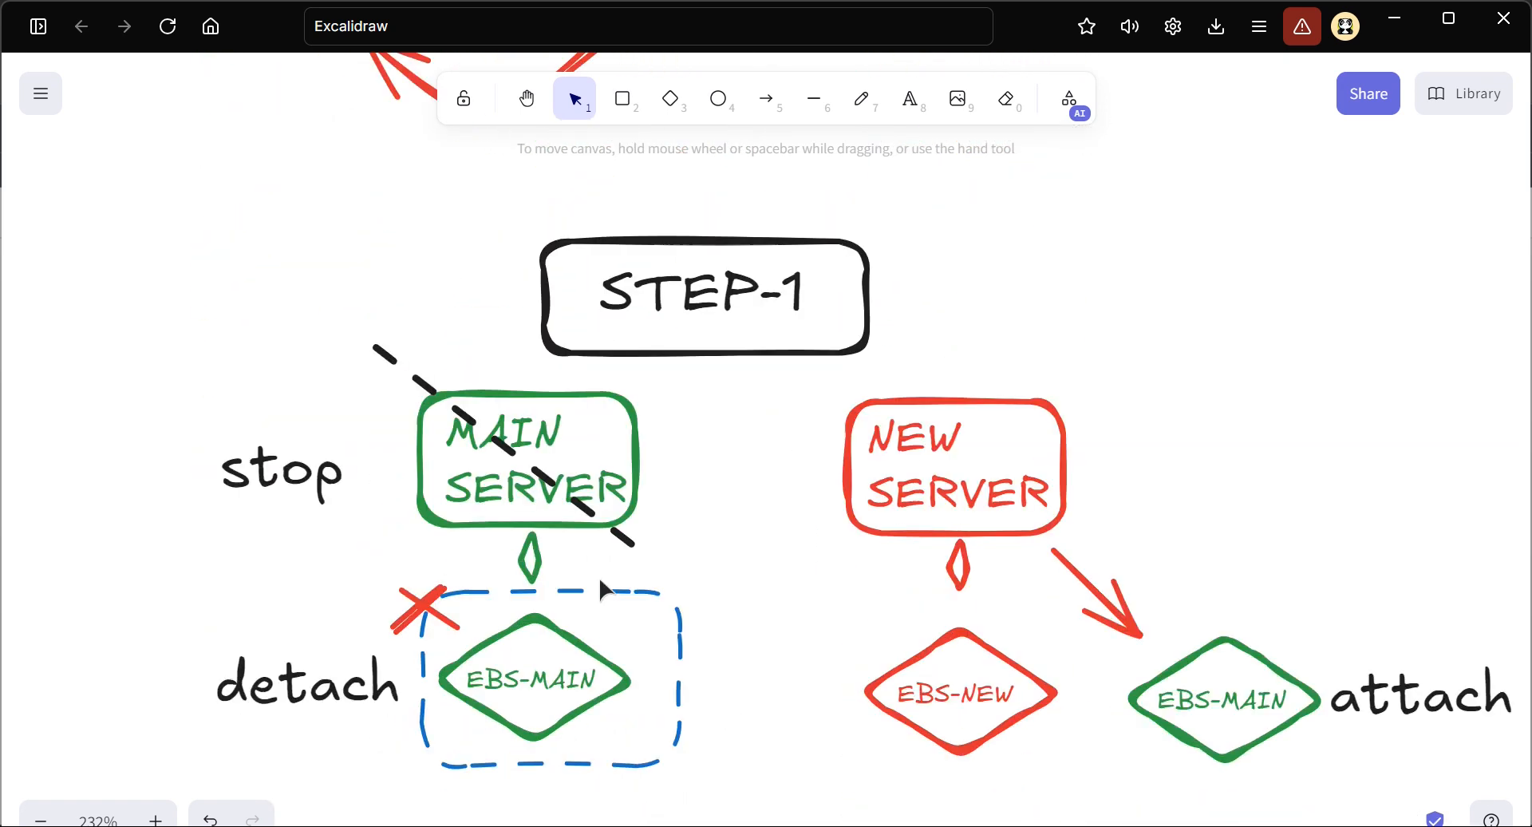
scroll(599, 576, down, 20)
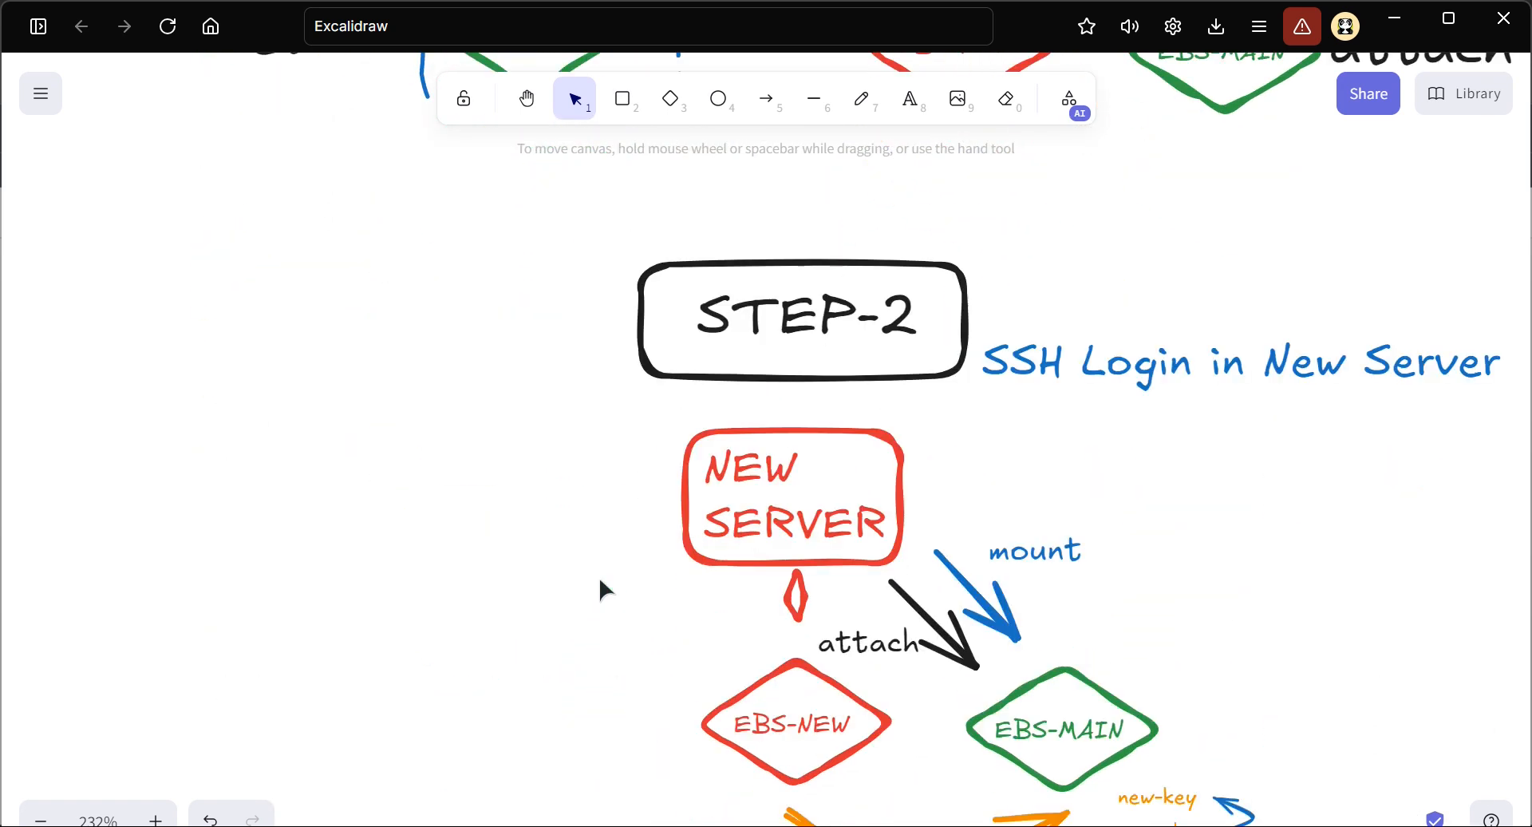
scroll(598, 576, down, 4)
scroll(598, 577, up, 2)
scroll(732, 457, down, 2)
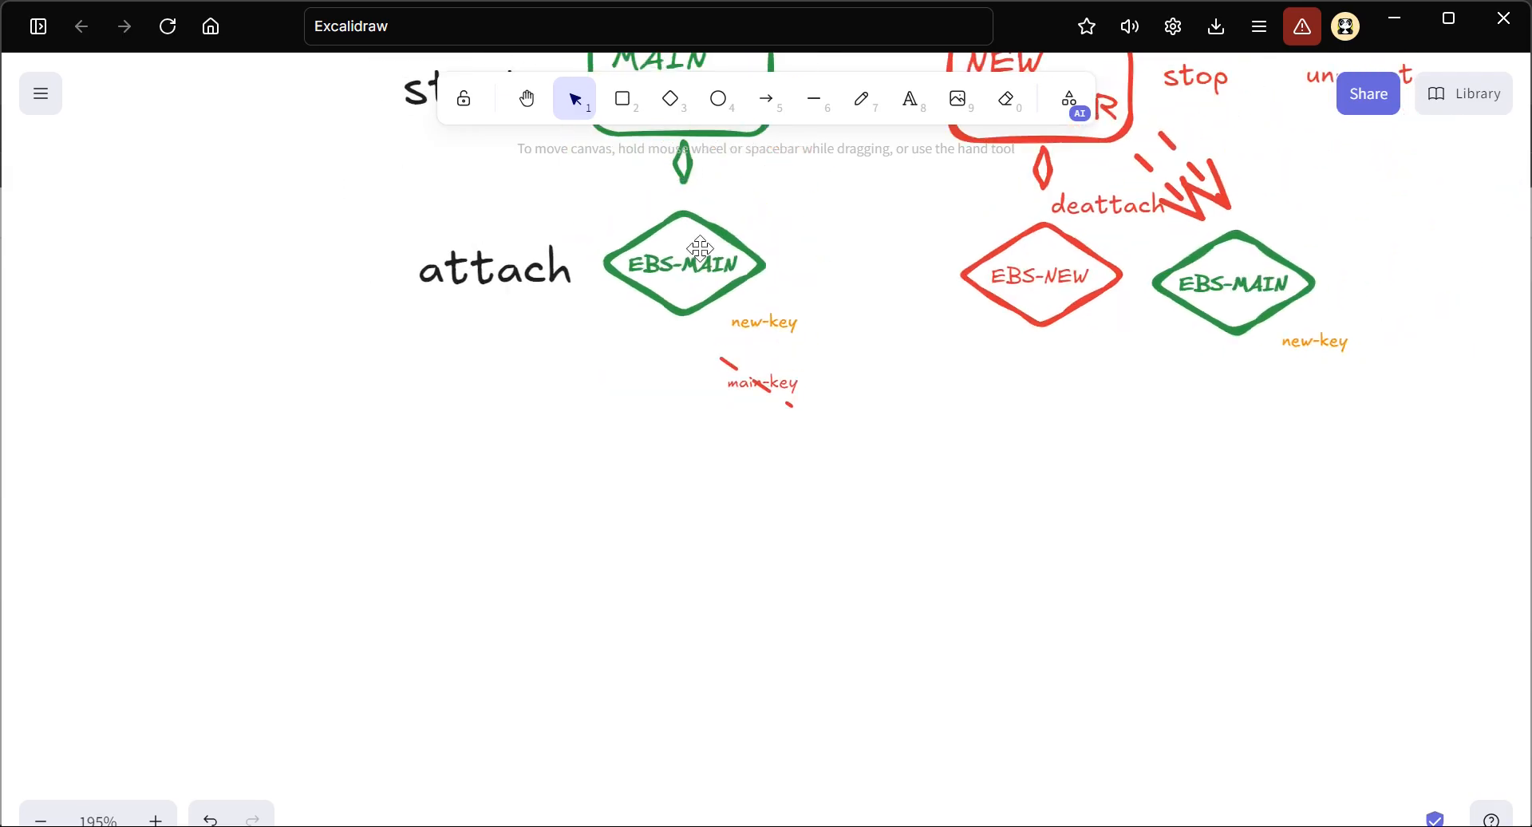
Draw a rounded rectangle in the empty area below the last Method 2 diagram, with a black solid outline
click(624, 99)
scroll(718, 387, down, 4)
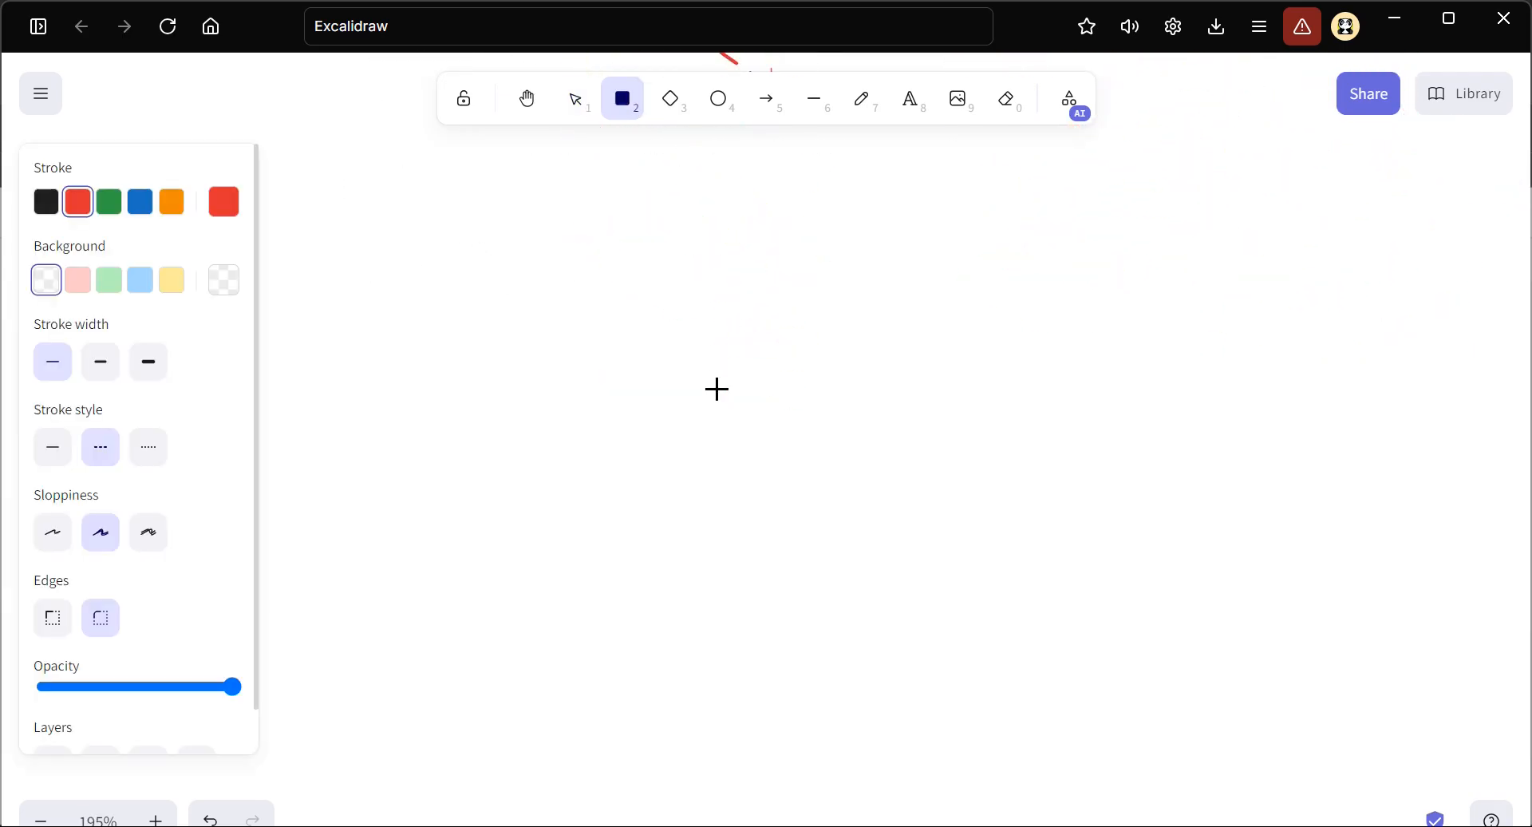
drag(695, 319, 946, 459)
click(46, 203)
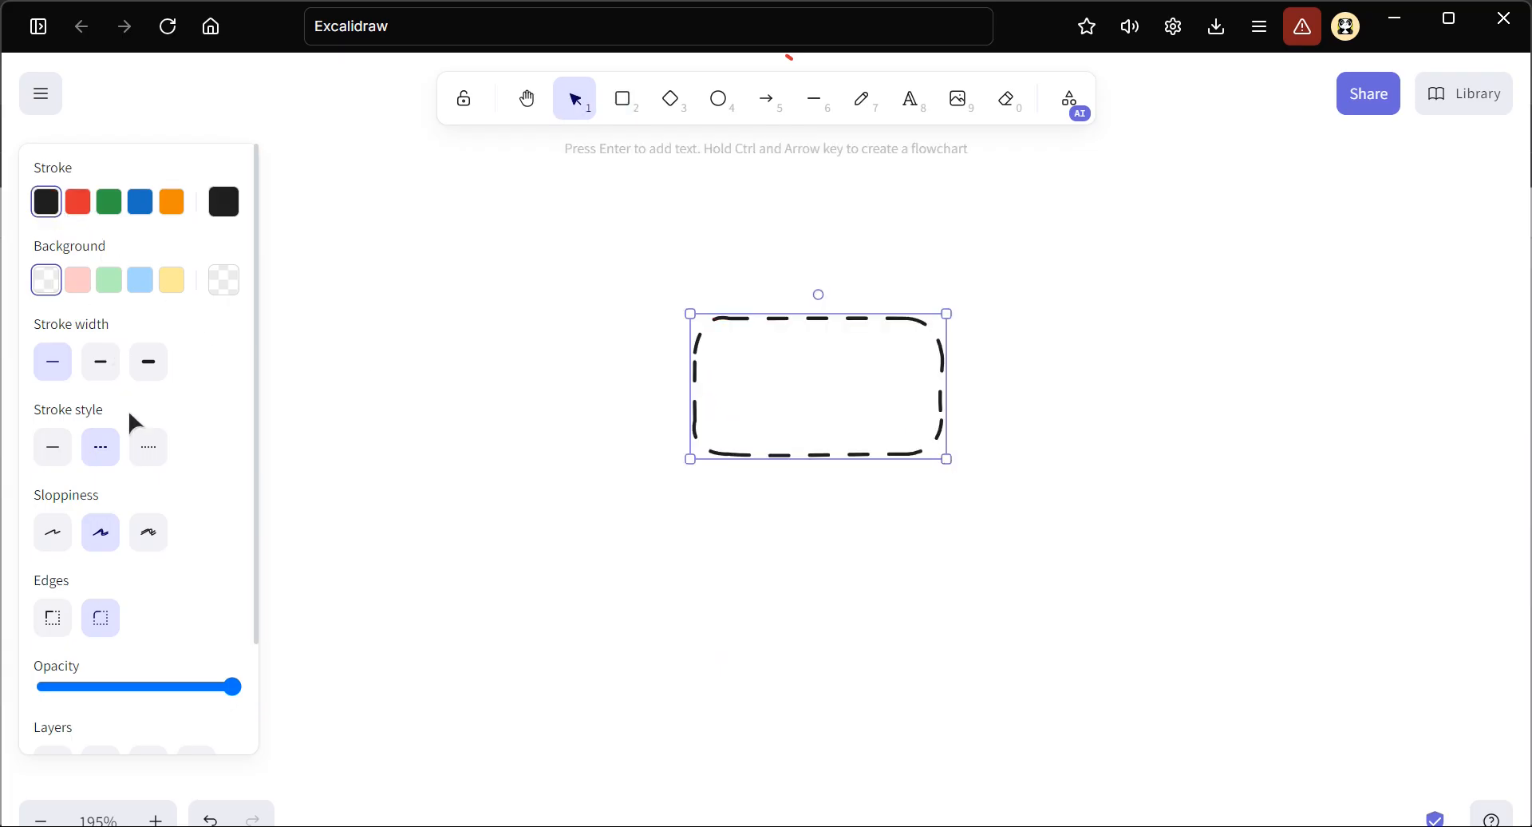
click(49, 452)
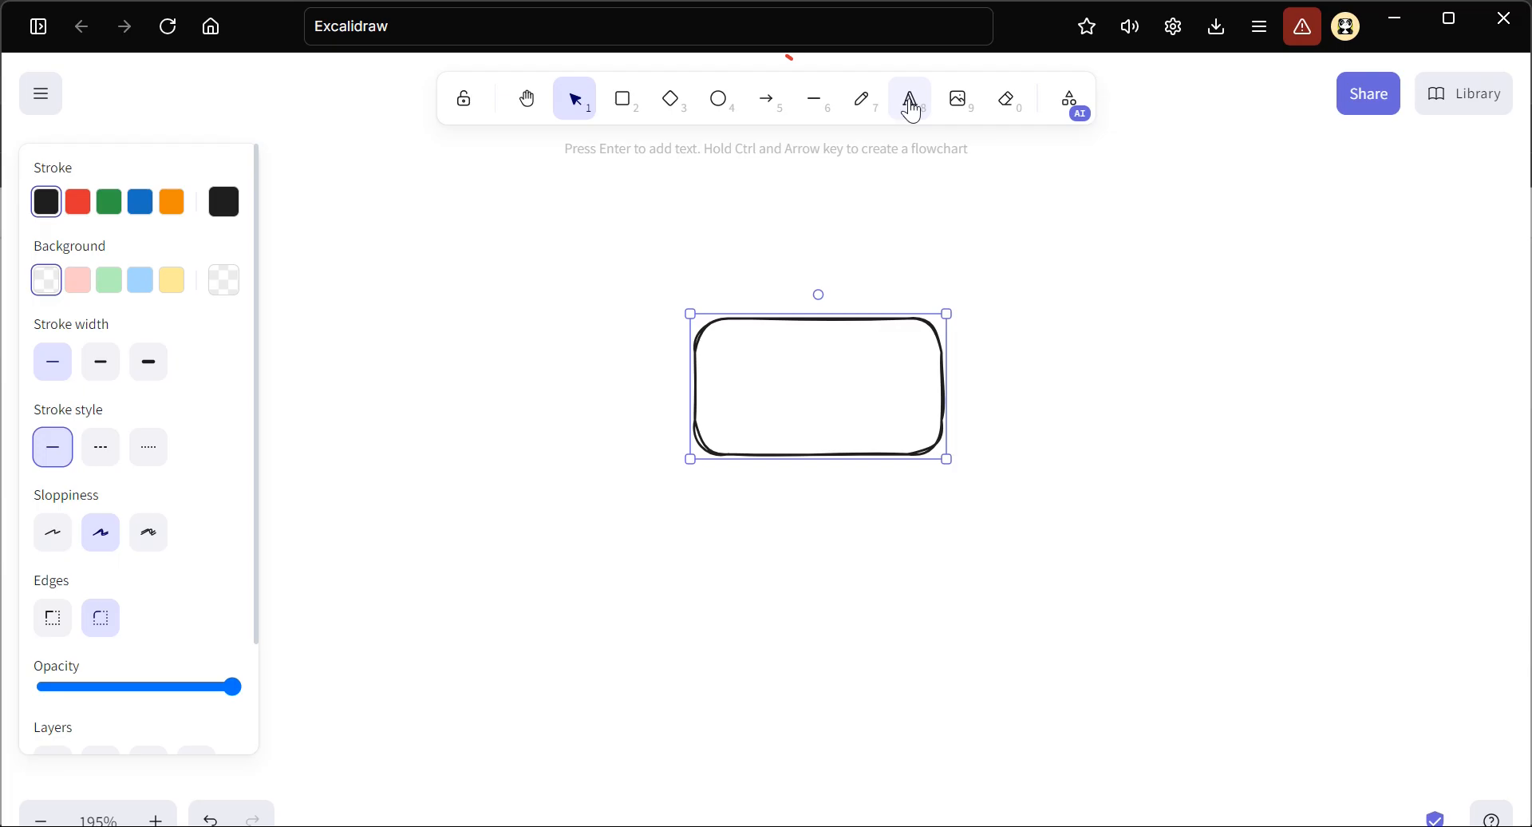
Label the new rectangle SERVER
click(909, 102)
click(752, 376)
text(SERVER)
key(Escape)
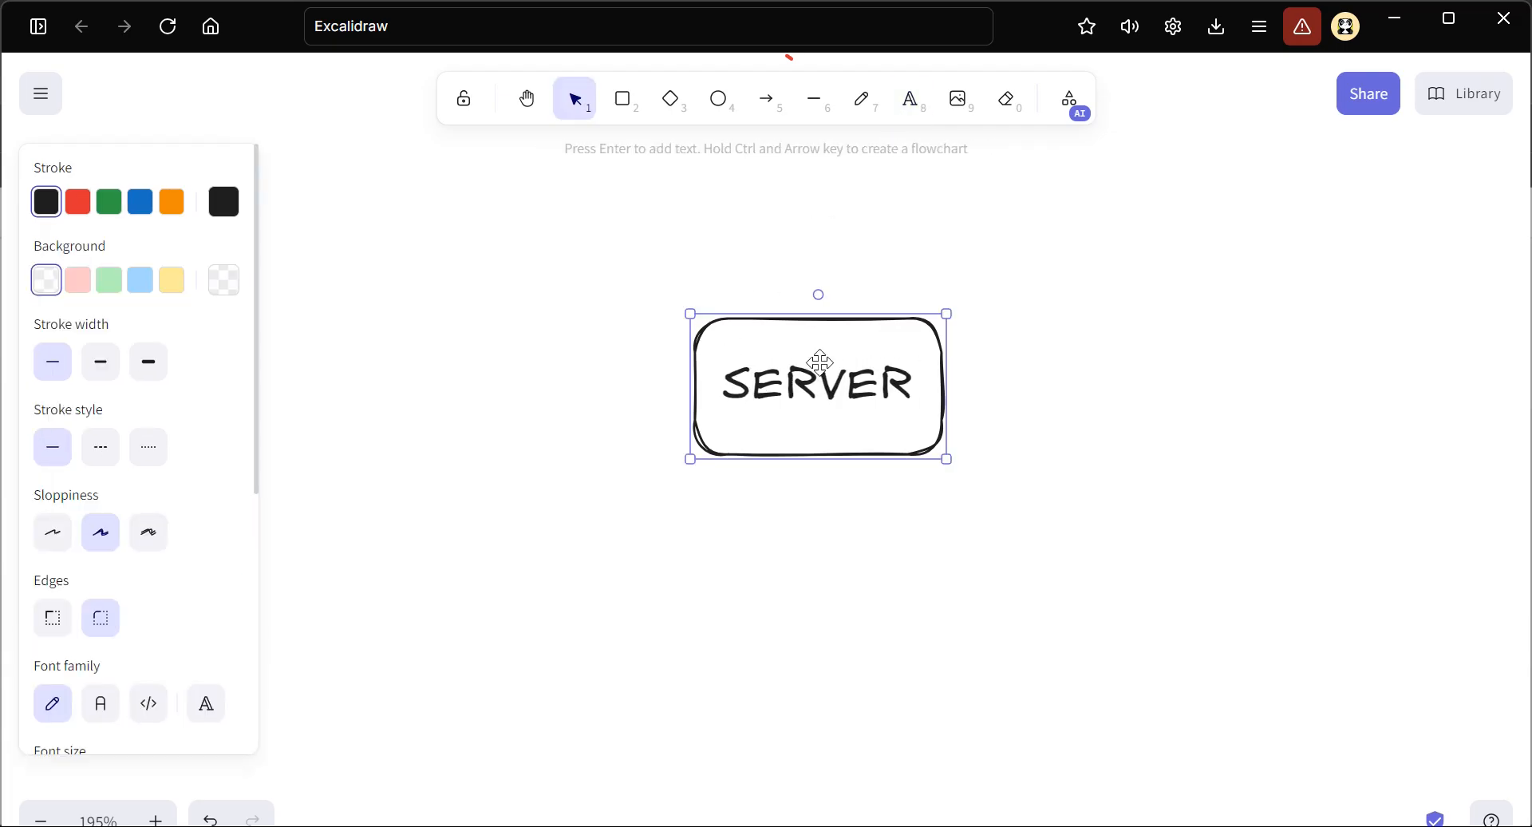
Set the new rectangle's label to EC2 and shift the box slightly sideways
double_click(818, 375)
text(EC2)
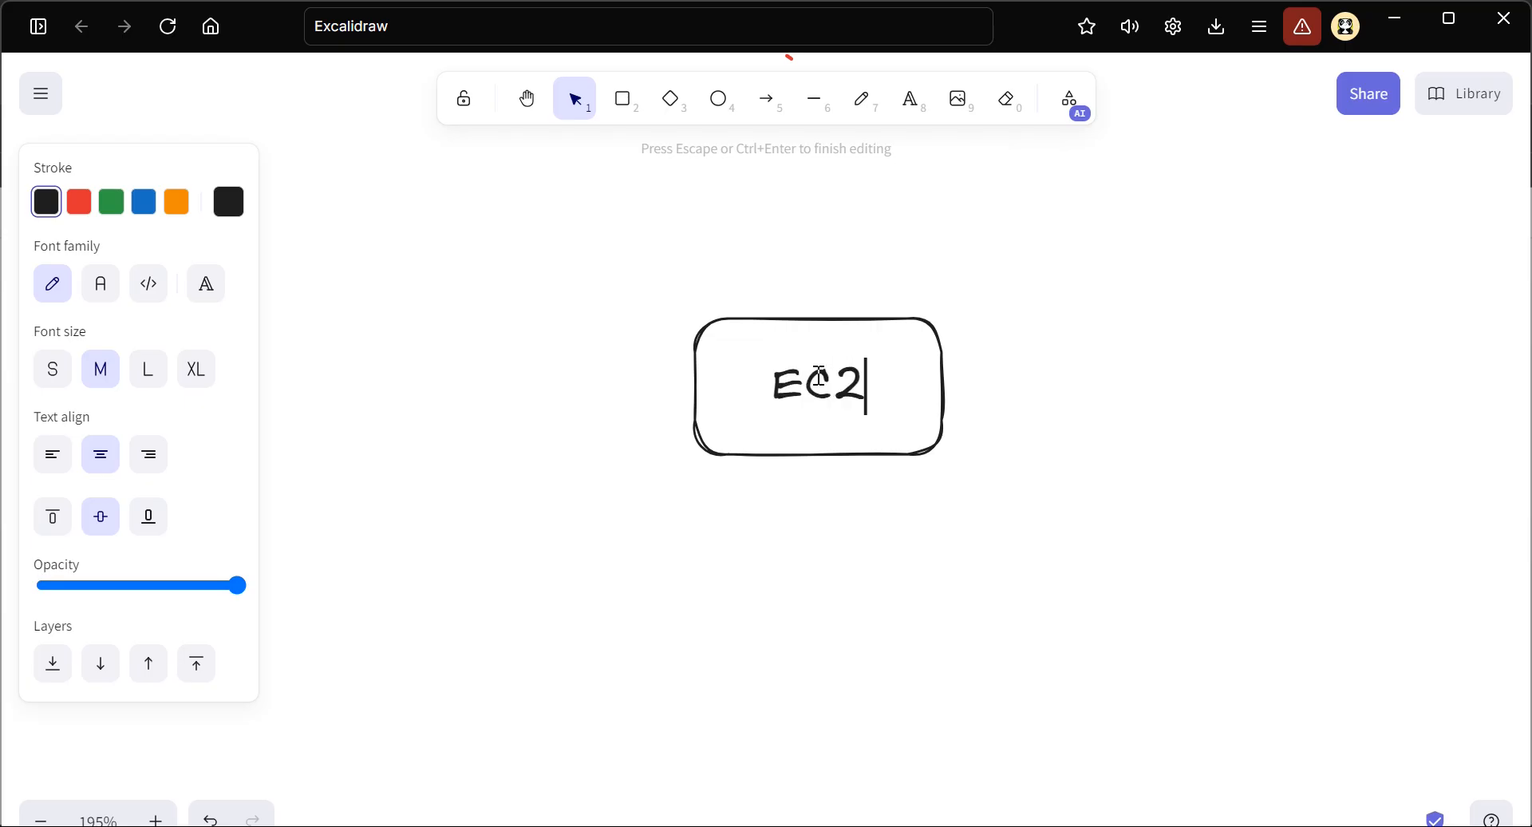
key(Escape)
drag(830, 373, 845, 370)
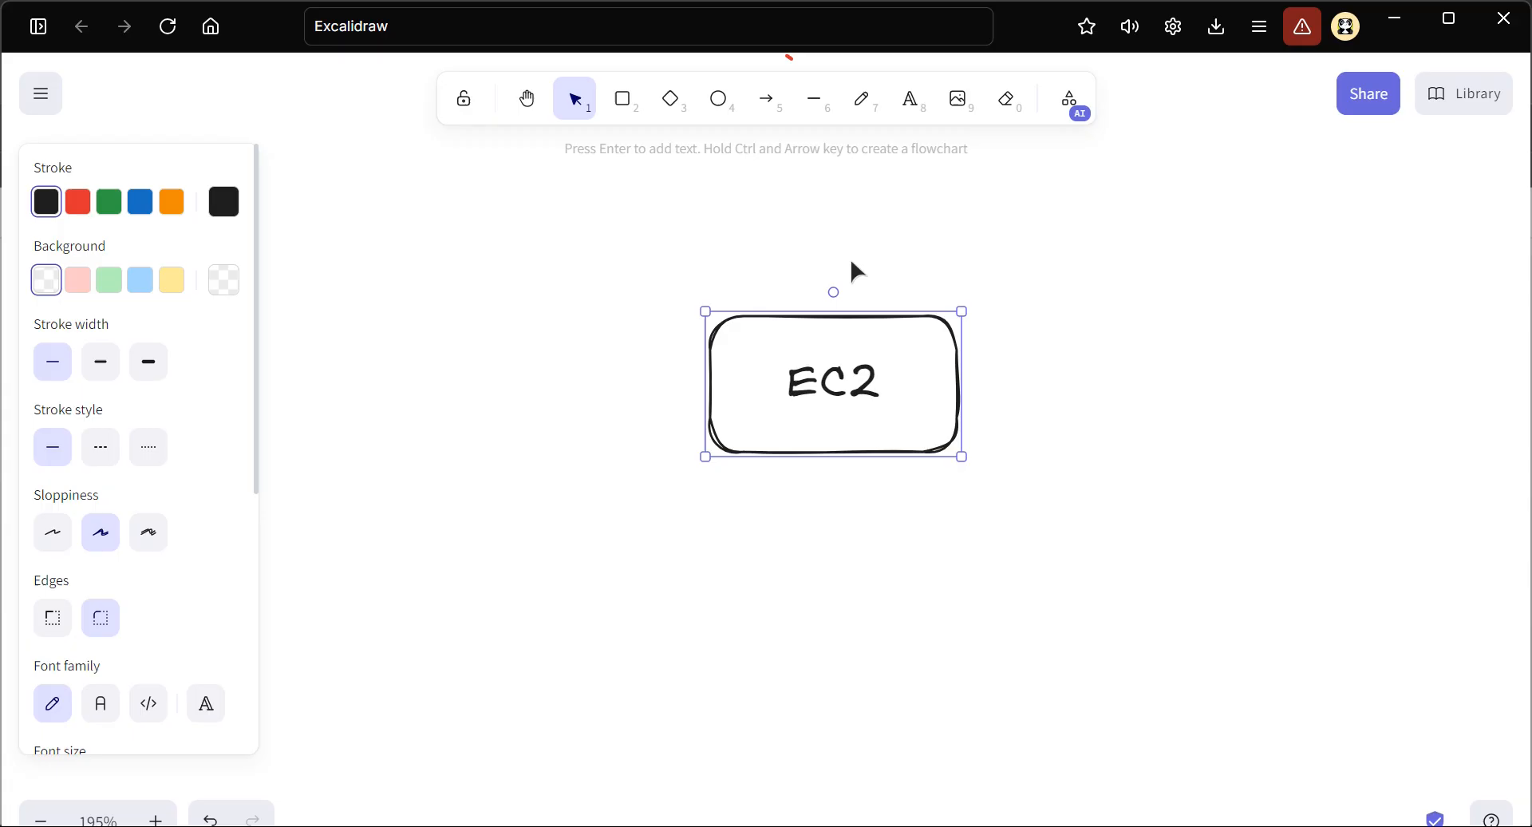
Draw a stick figure beside the EC2 box, using an ellipse for the head and a narrow upright diamond for the body
ctrl+scroll(851, 267, up, 3)
scroll(726, 397, left, 2)
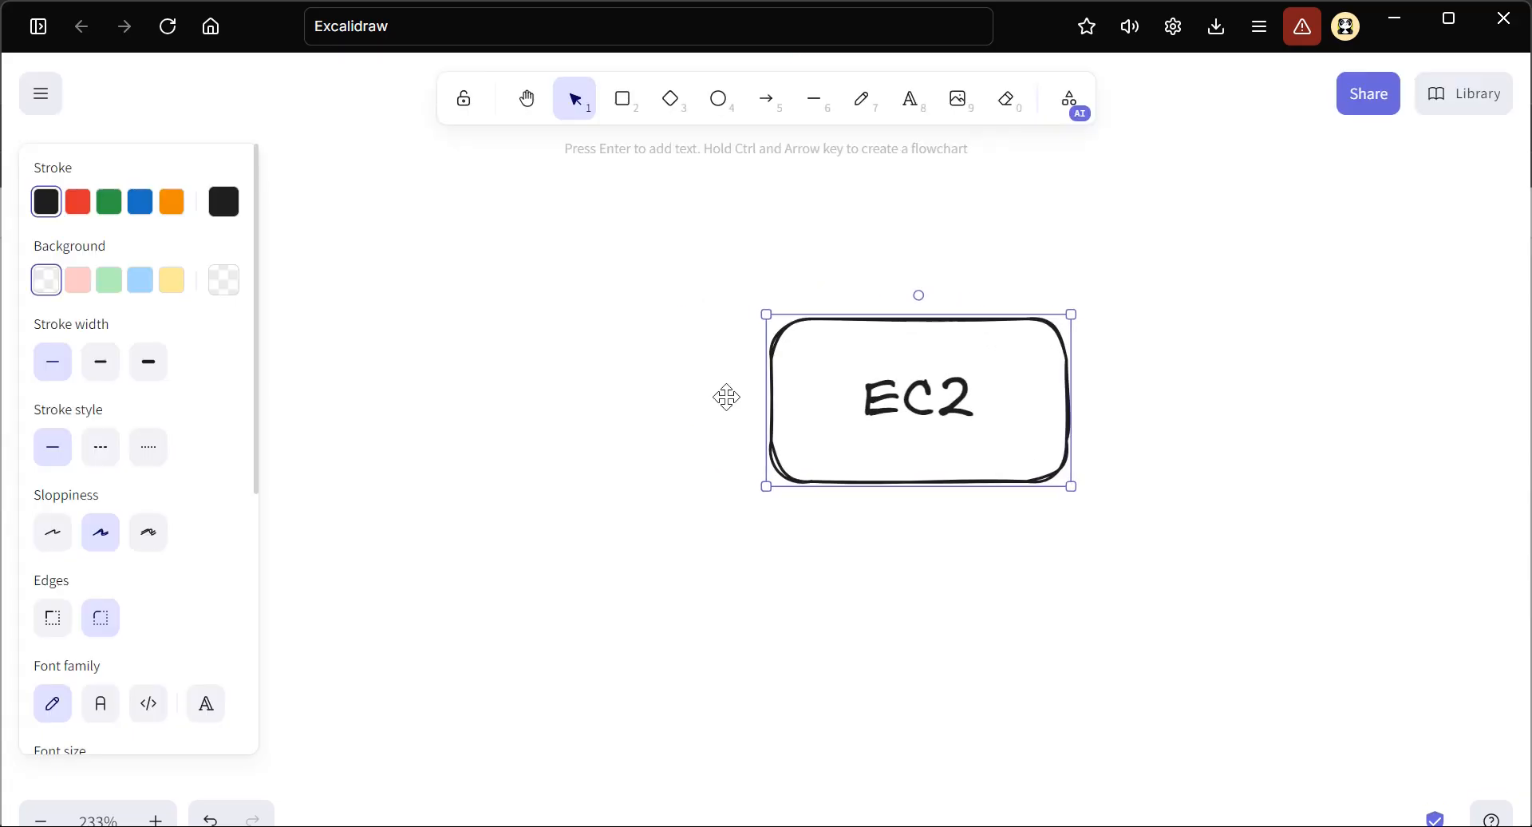
click(676, 405)
scroll(671, 351, left, 3)
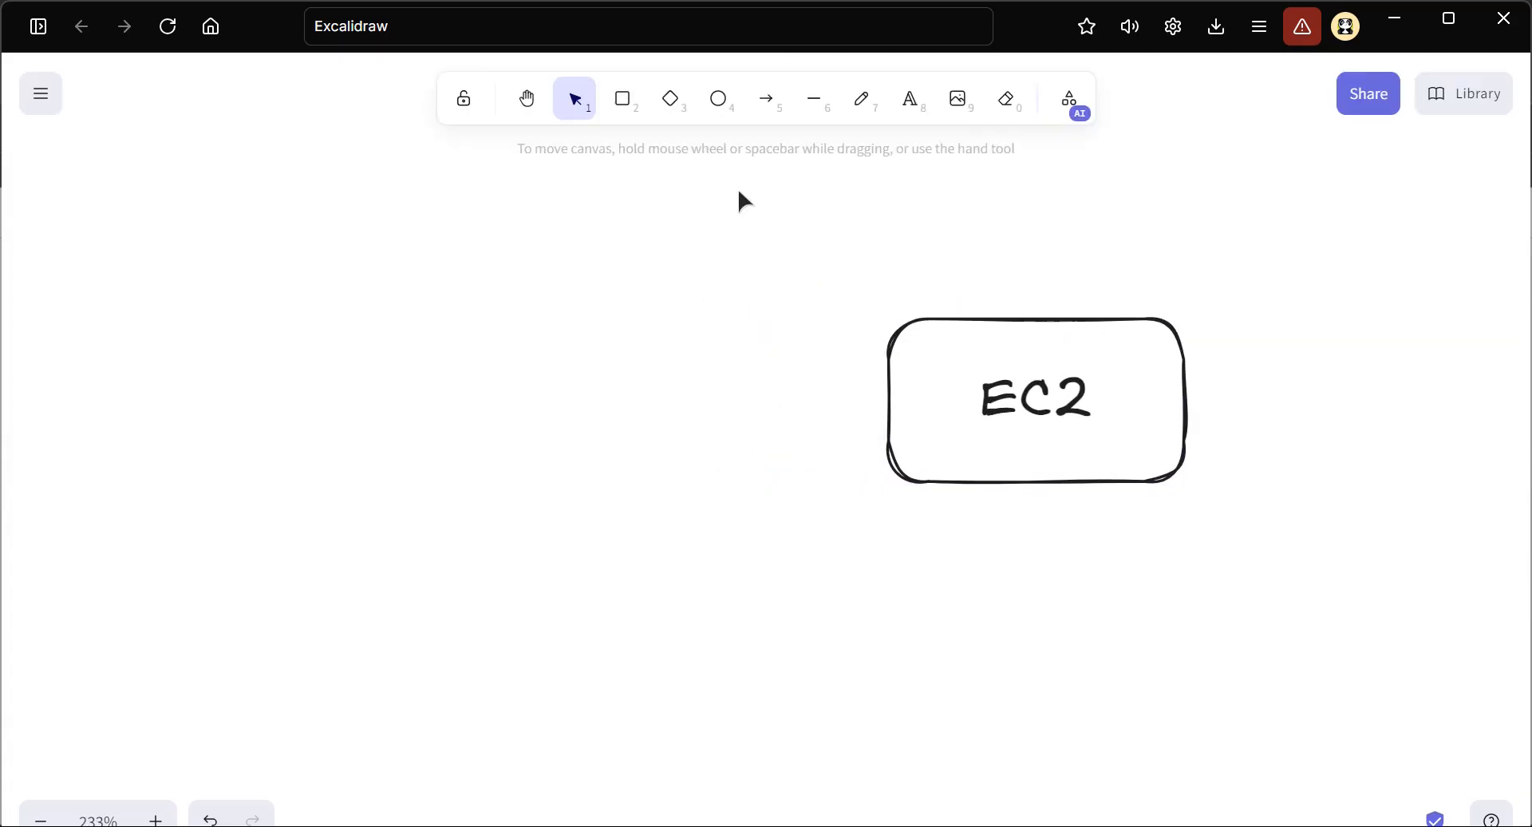
click(723, 112)
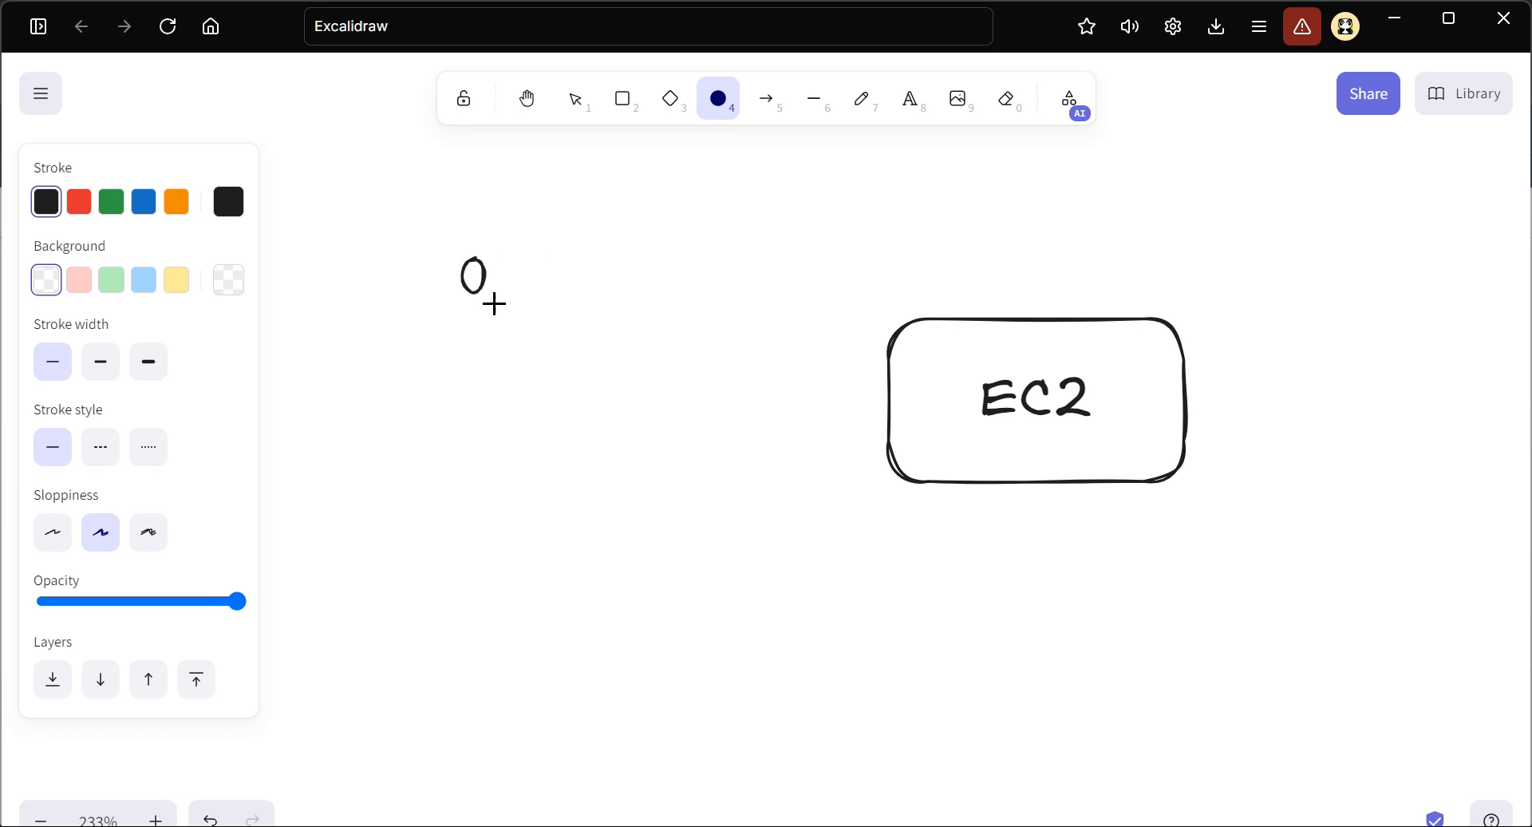
drag(530, 336, 531, 337)
click(669, 102)
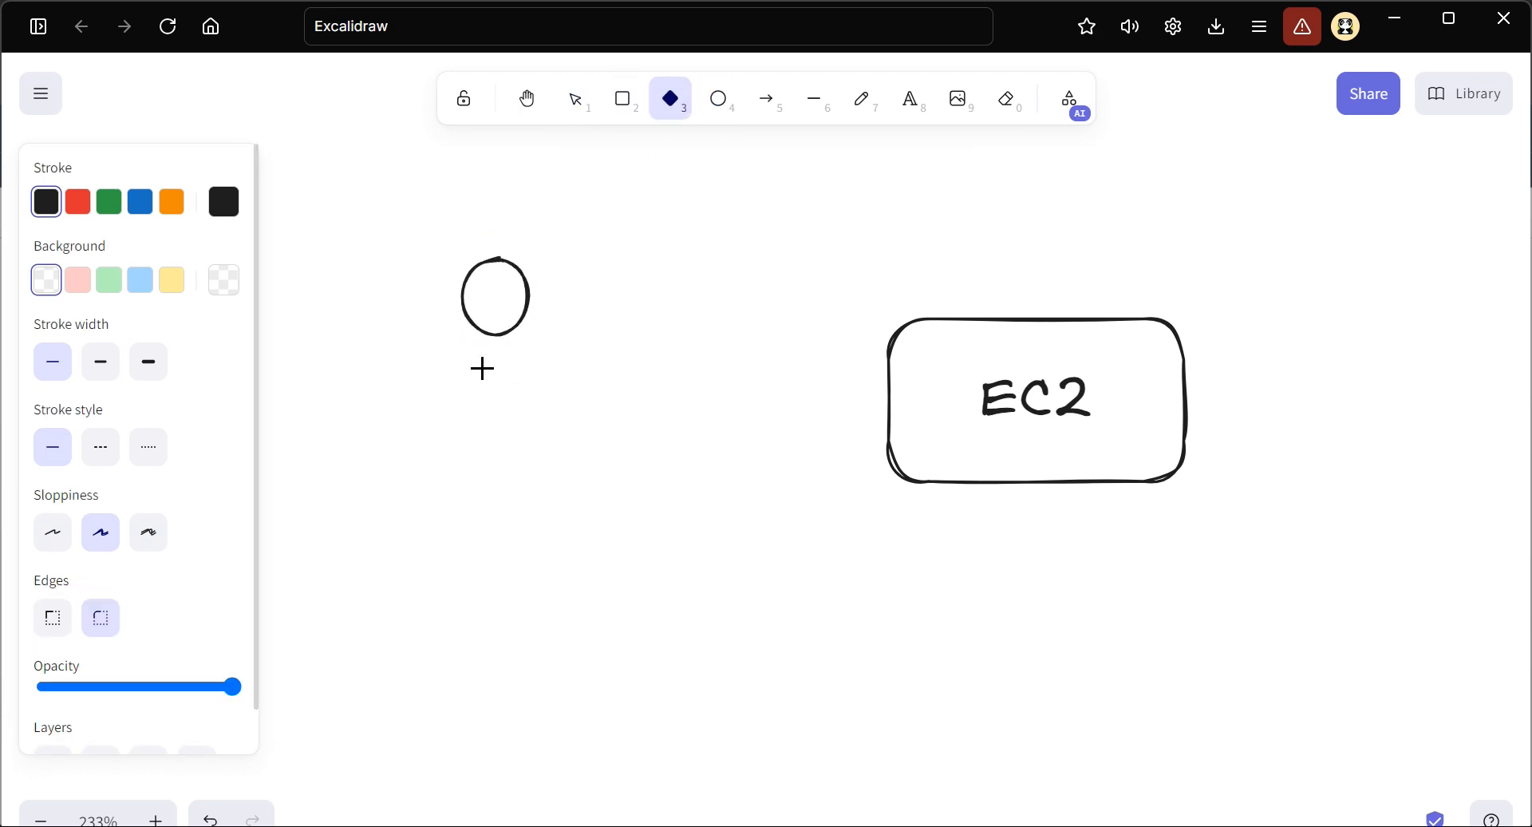
drag(502, 444, 504, 446)
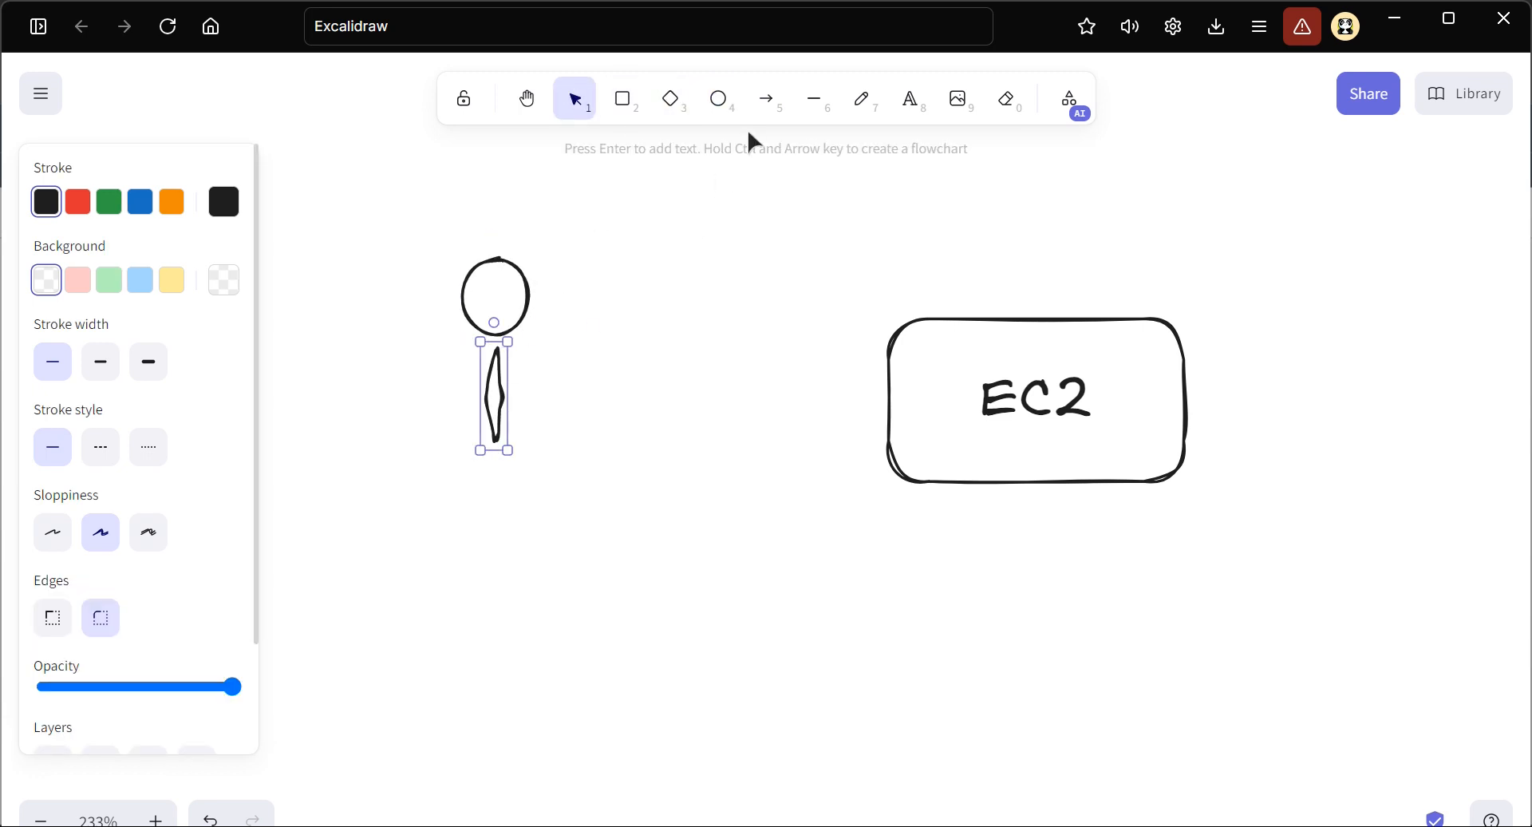
Draw a horizontal arrow pointing to the EC2 box and move the stick figure next to the arrow's tail
click(766, 99)
drag(662, 398, 858, 392)
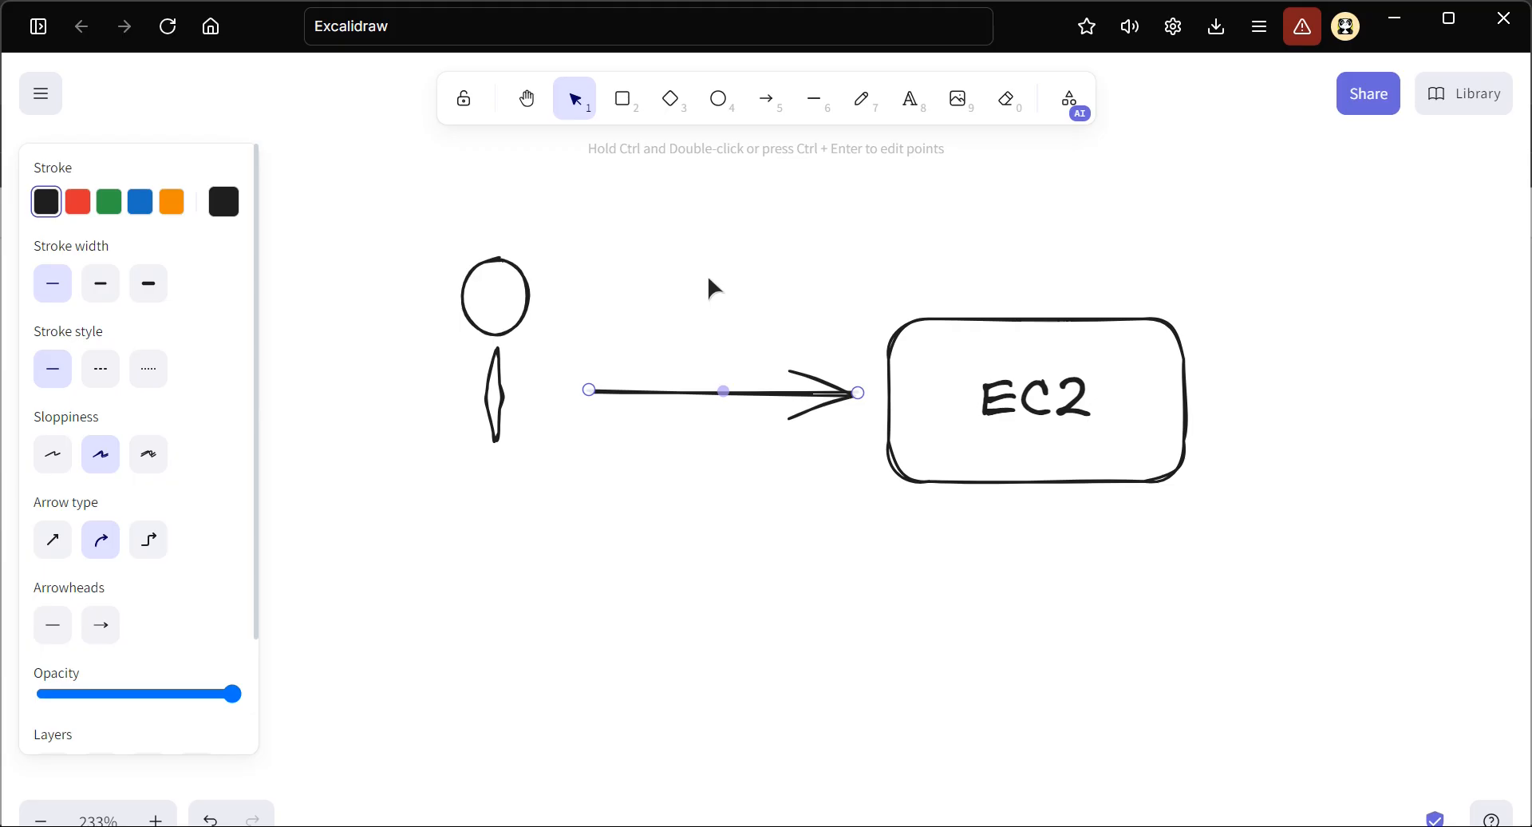
drag(431, 249, 549, 515)
drag(491, 352, 525, 390)
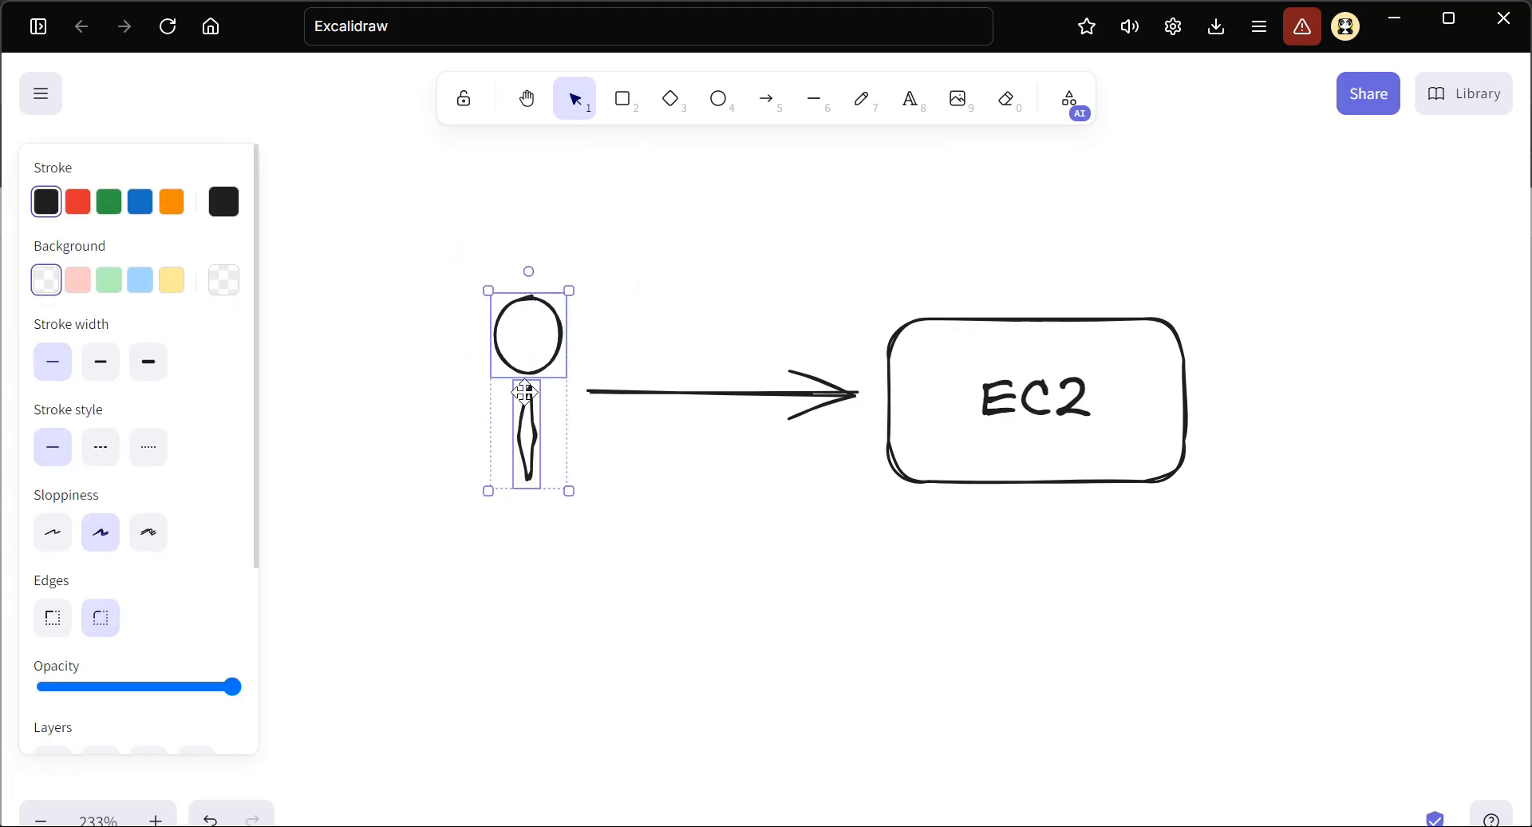
click(748, 460)
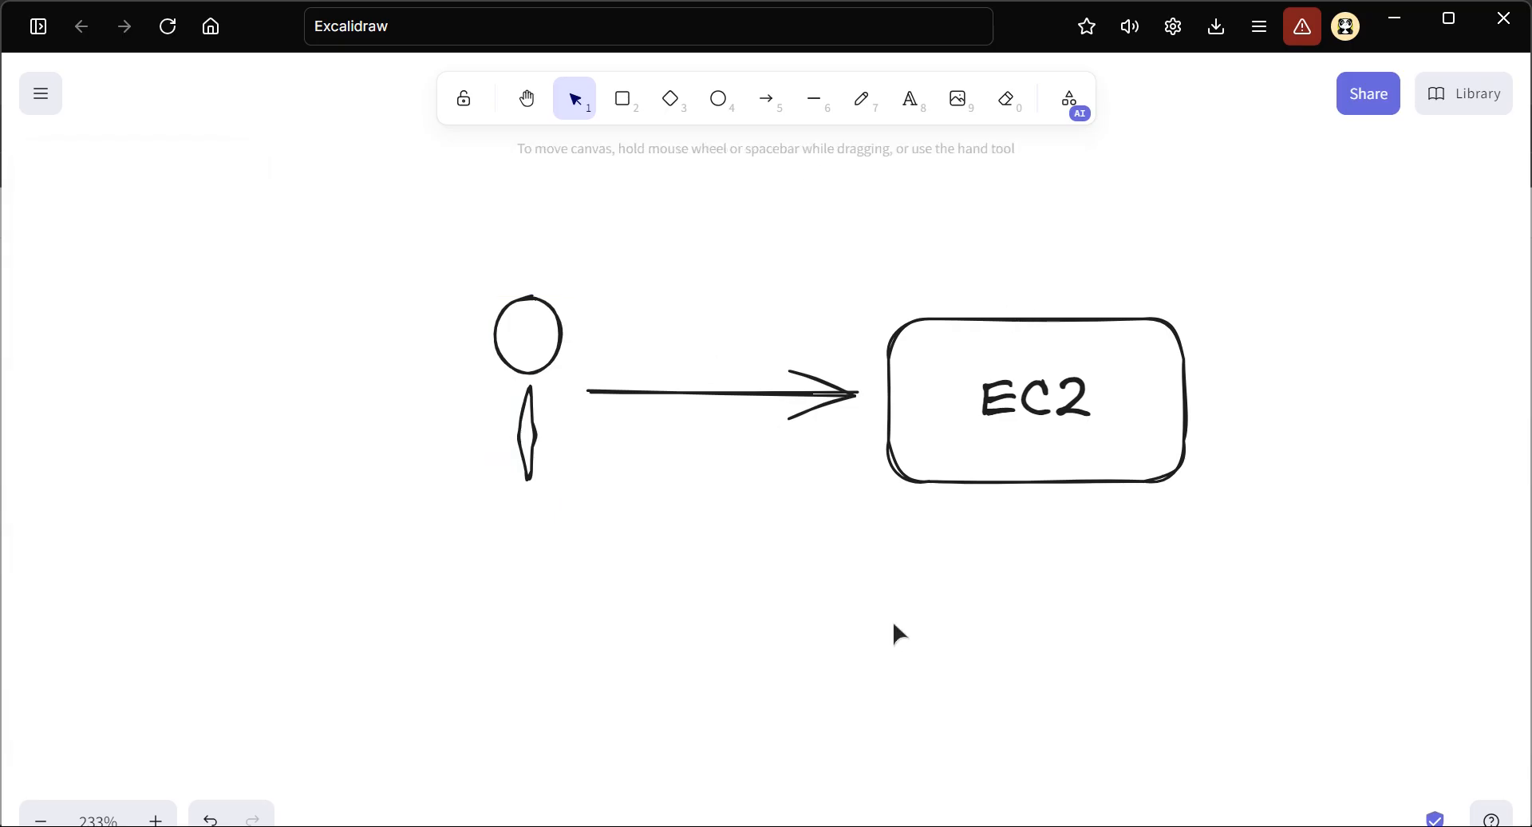
Copy the blue METHOD-3: USING SESSIONS MANAGER heading into the empty area beside the Method 2 diagrams and move it up
scroll(881, 548, down, 5)
scroll(391, 391, left, 10)
scroll(701, 378, right, 5)
scroll(931, 377, up, 1)
scroll(930, 376, down, 5)
scroll(930, 376, right, 3)
scroll(883, 398, down, 4)
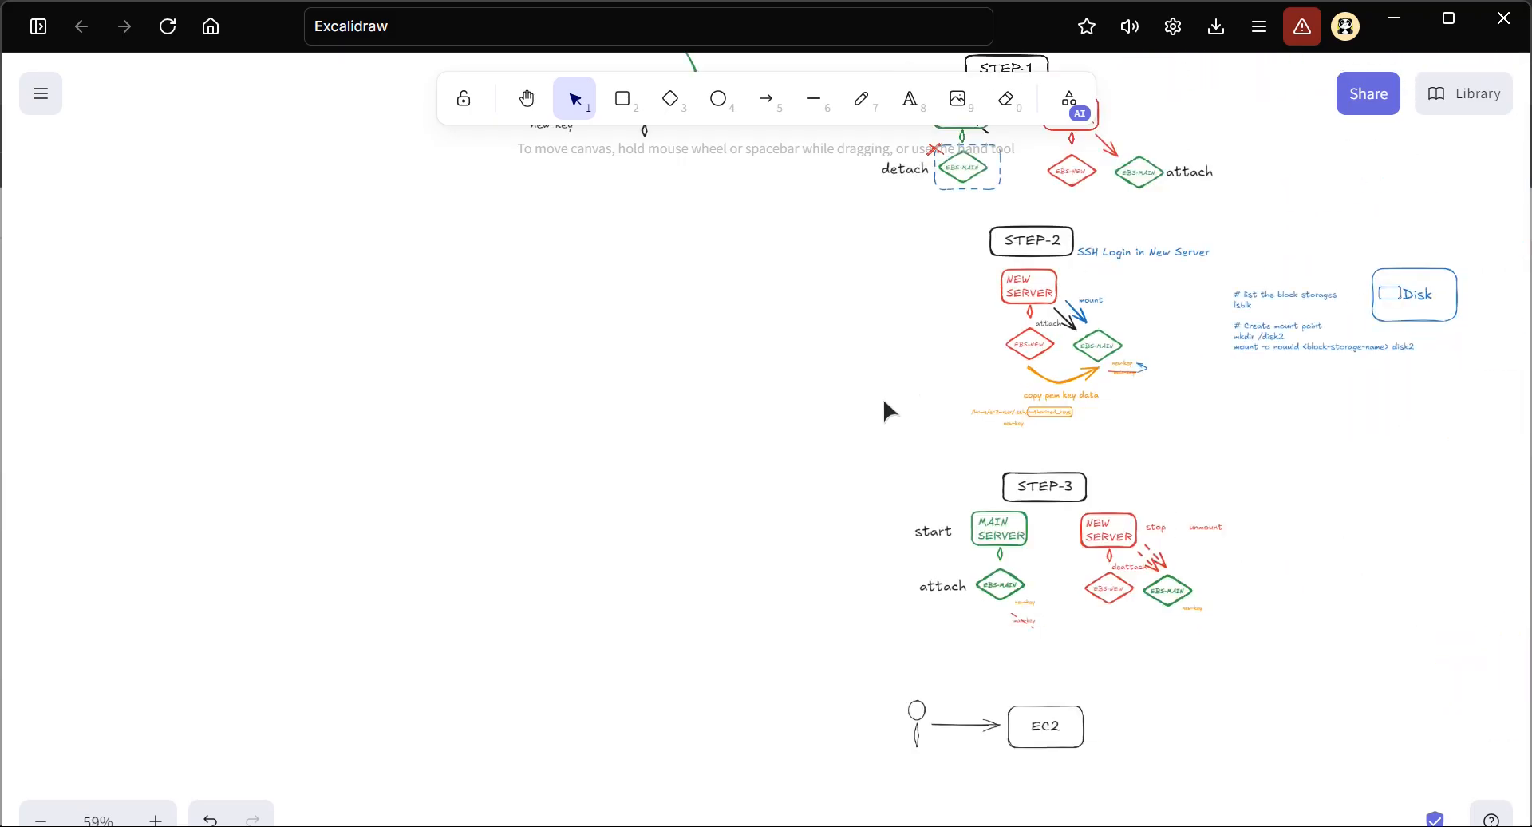
scroll(778, 300, up, 5)
scroll(564, 324, up, 2)
scroll(681, 265, up, 5)
scroll(684, 455, up, 3)
scroll(846, 514, down, 1)
scroll(756, 488, up, 1)
click(757, 490)
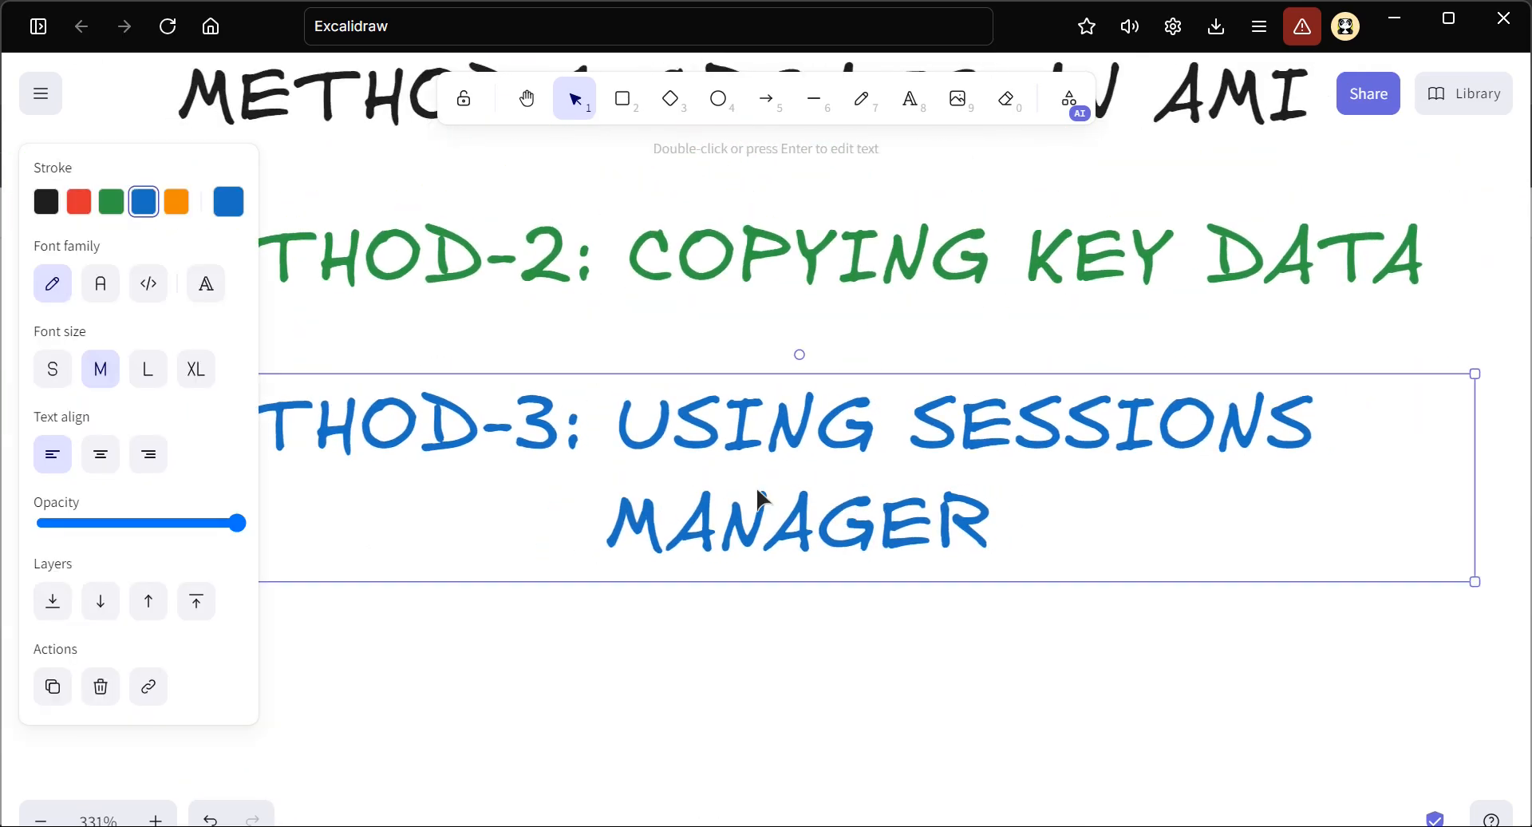
scroll(858, 487, down, 2)
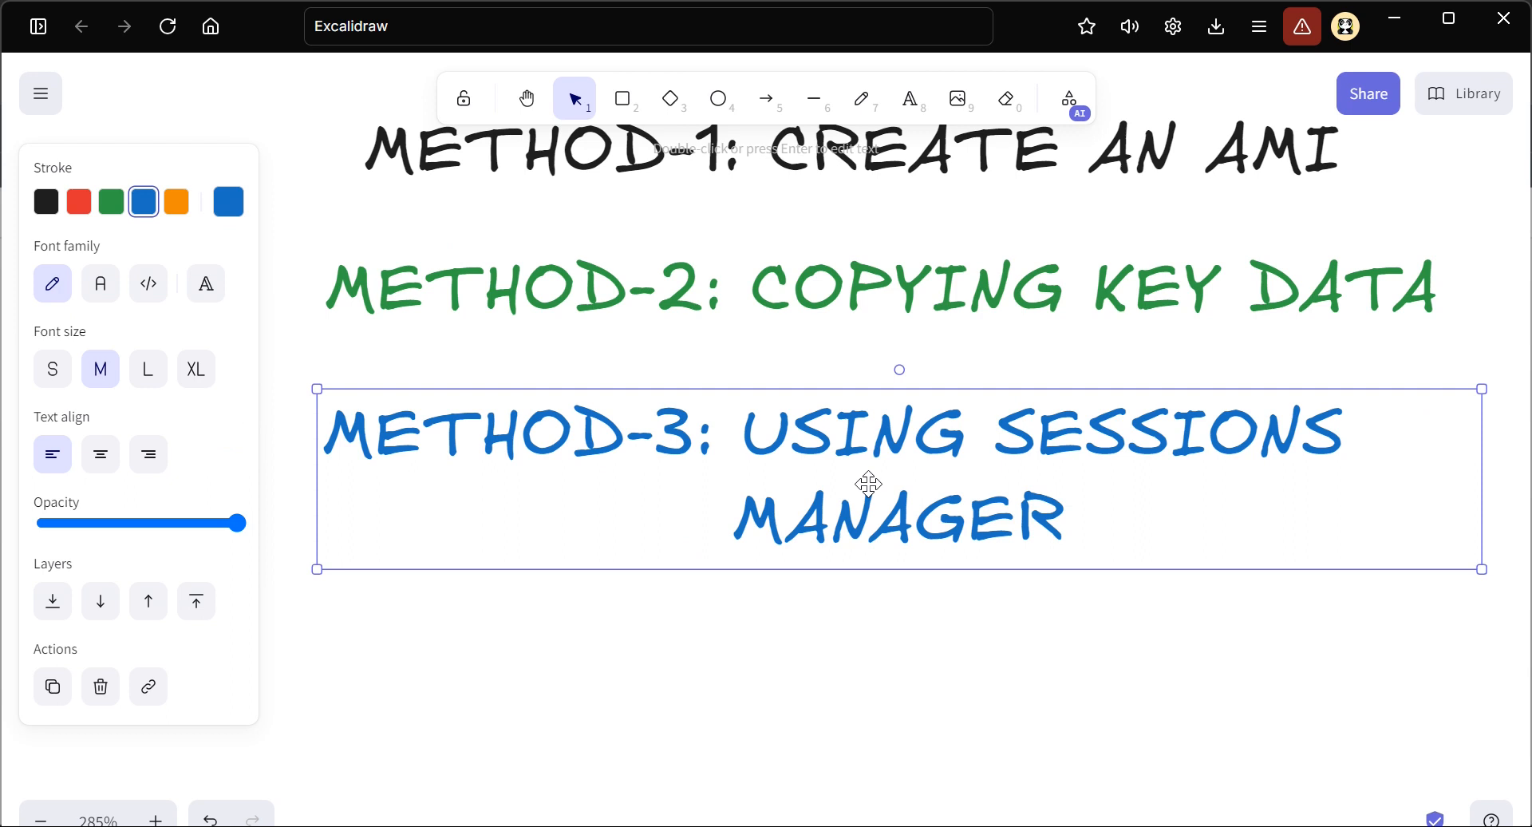
scroll(868, 483, down, 8)
scroll(868, 484, right, 10)
text(METHOD-3: USING SESSIONS MANAGER)
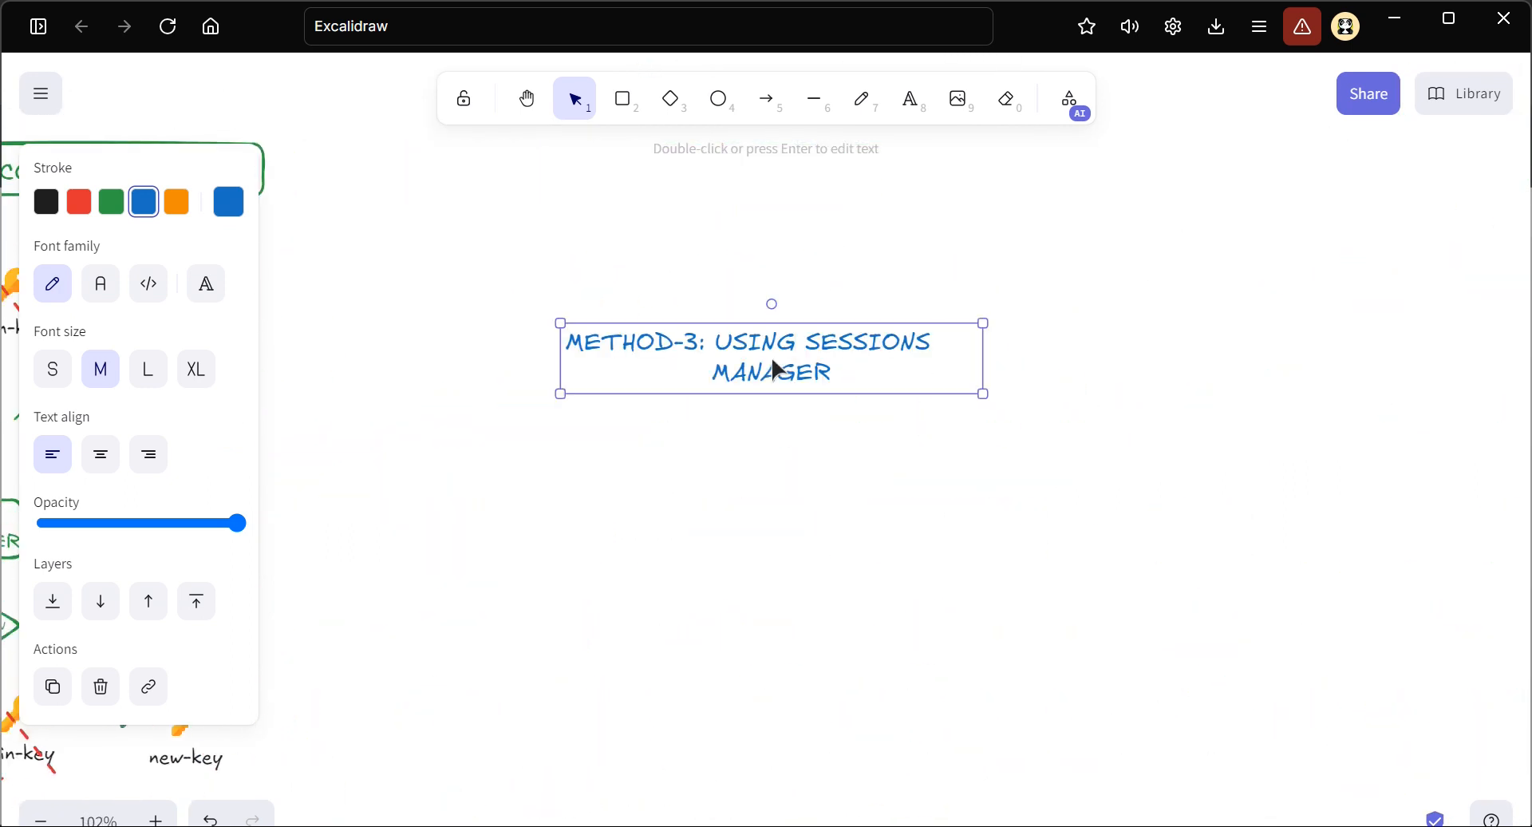
drag(758, 342, 756, 180)
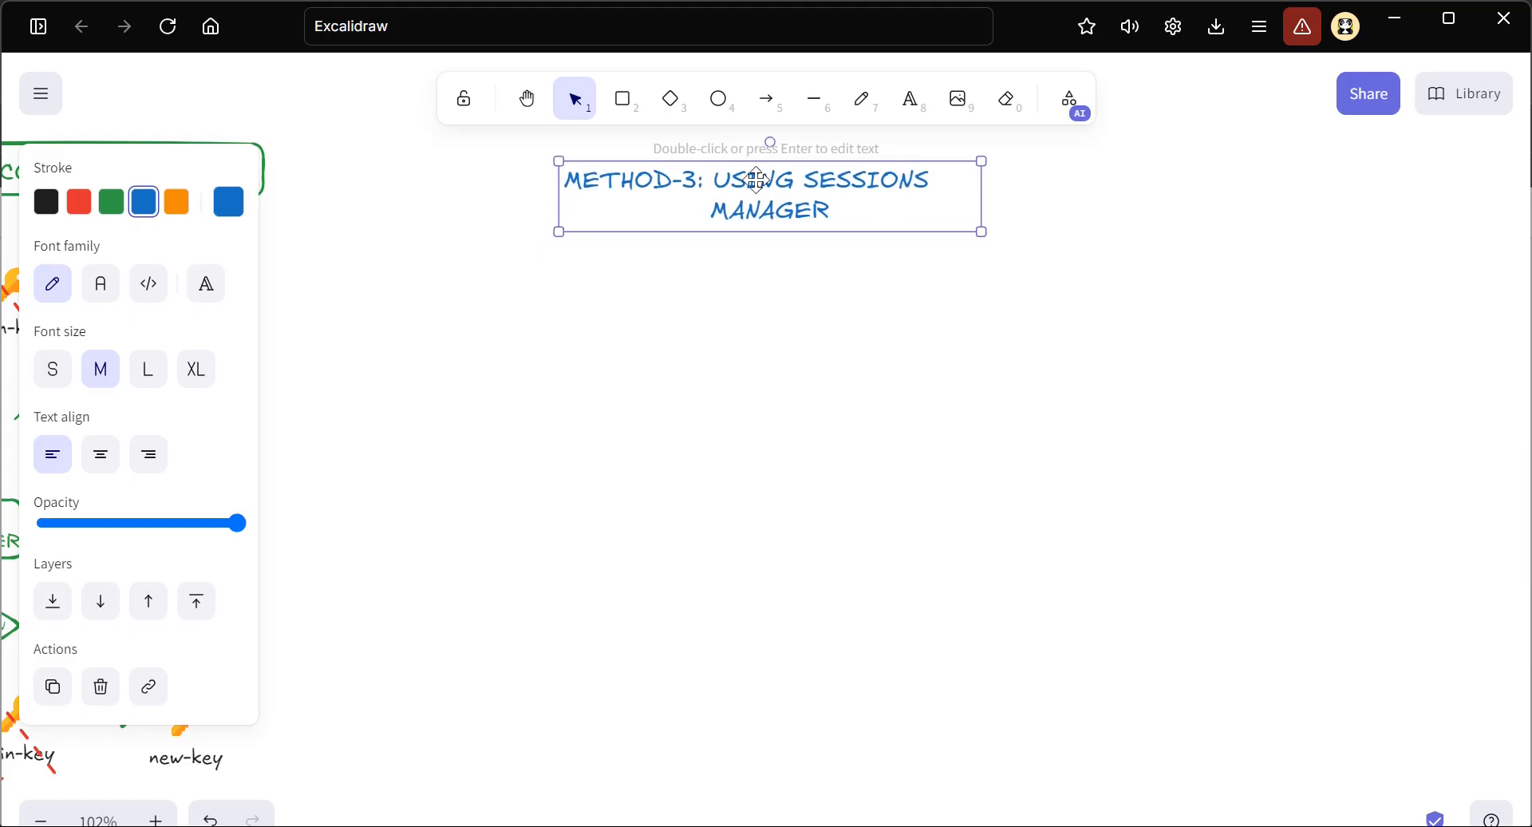
Frame the copied METHOD-3 heading with a rounded rectangle and give it a blue outline
click(619, 99)
drag(545, 149, 963, 239)
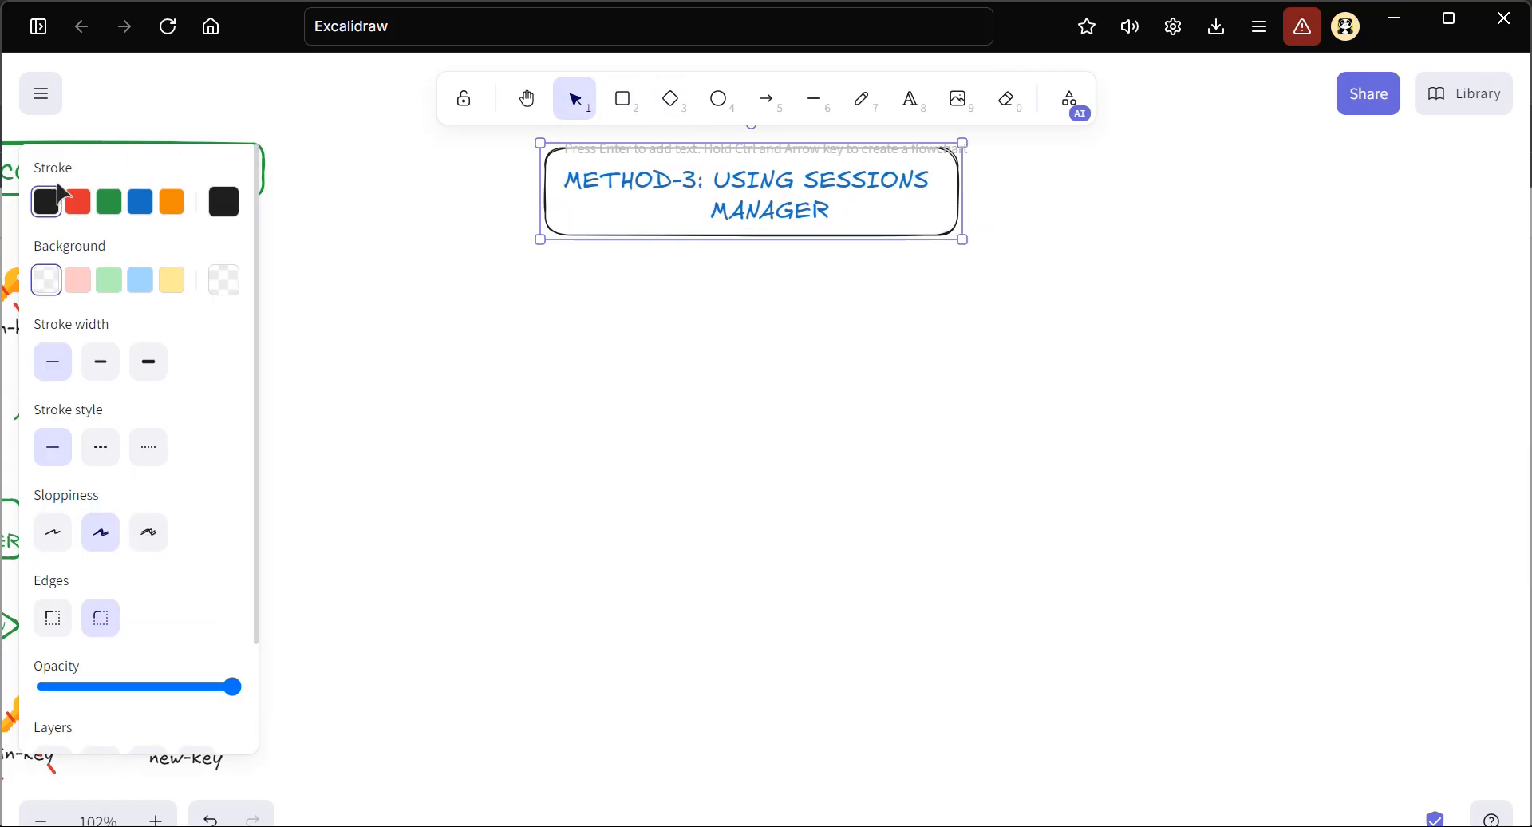
click(140, 202)
click(630, 273)
scroll(630, 273, up, 4)
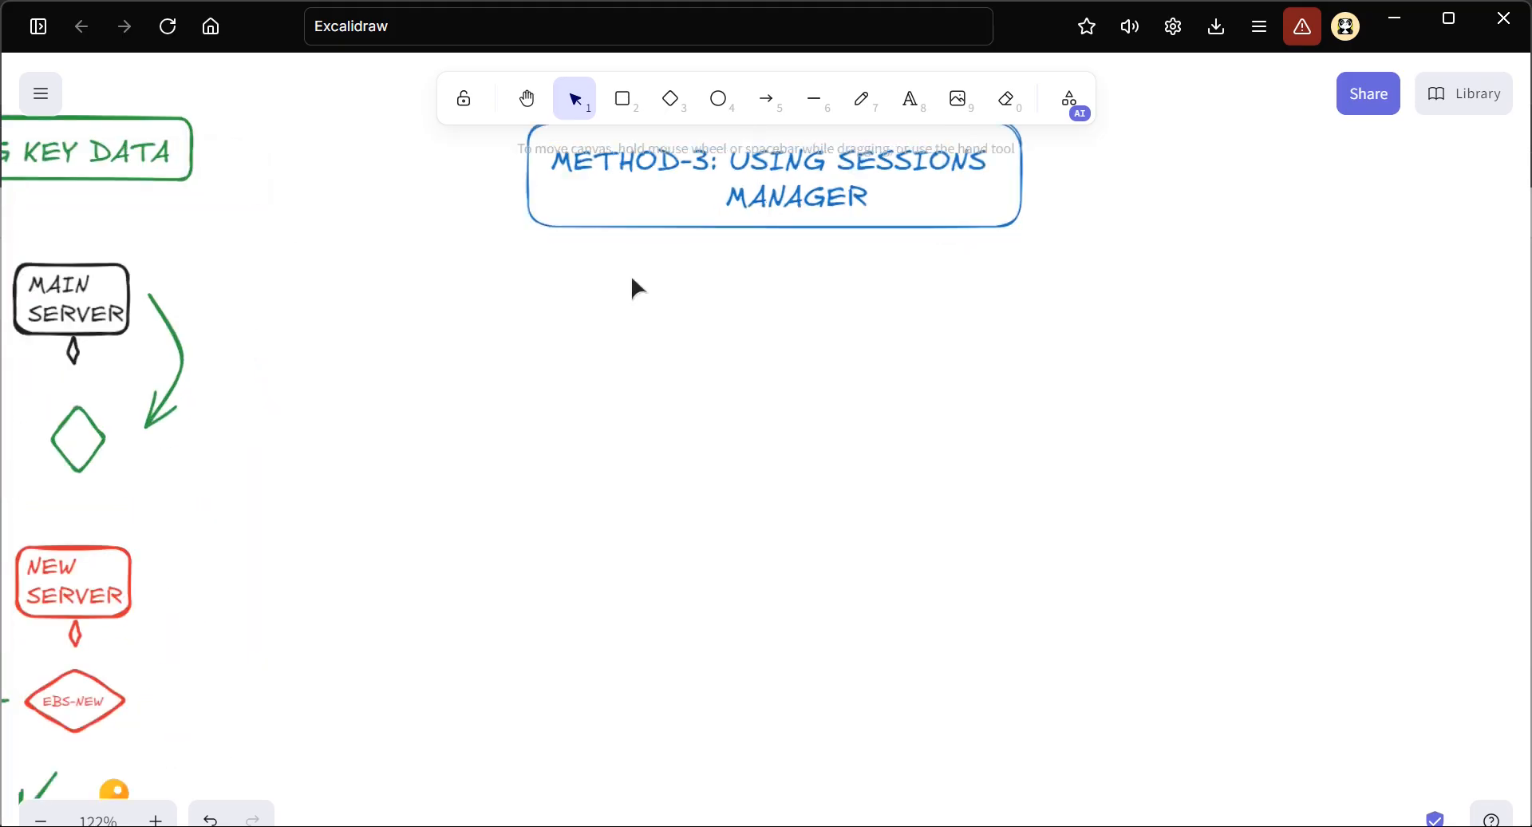
Select the METHOD-3 heading together with its frame and shift both slightly up and to the left
scroll(632, 281, up, 1)
drag(451, 301, 1237, 514)
drag(793, 343, 746, 322)
click(767, 468)
scroll(768, 468, up, 5)
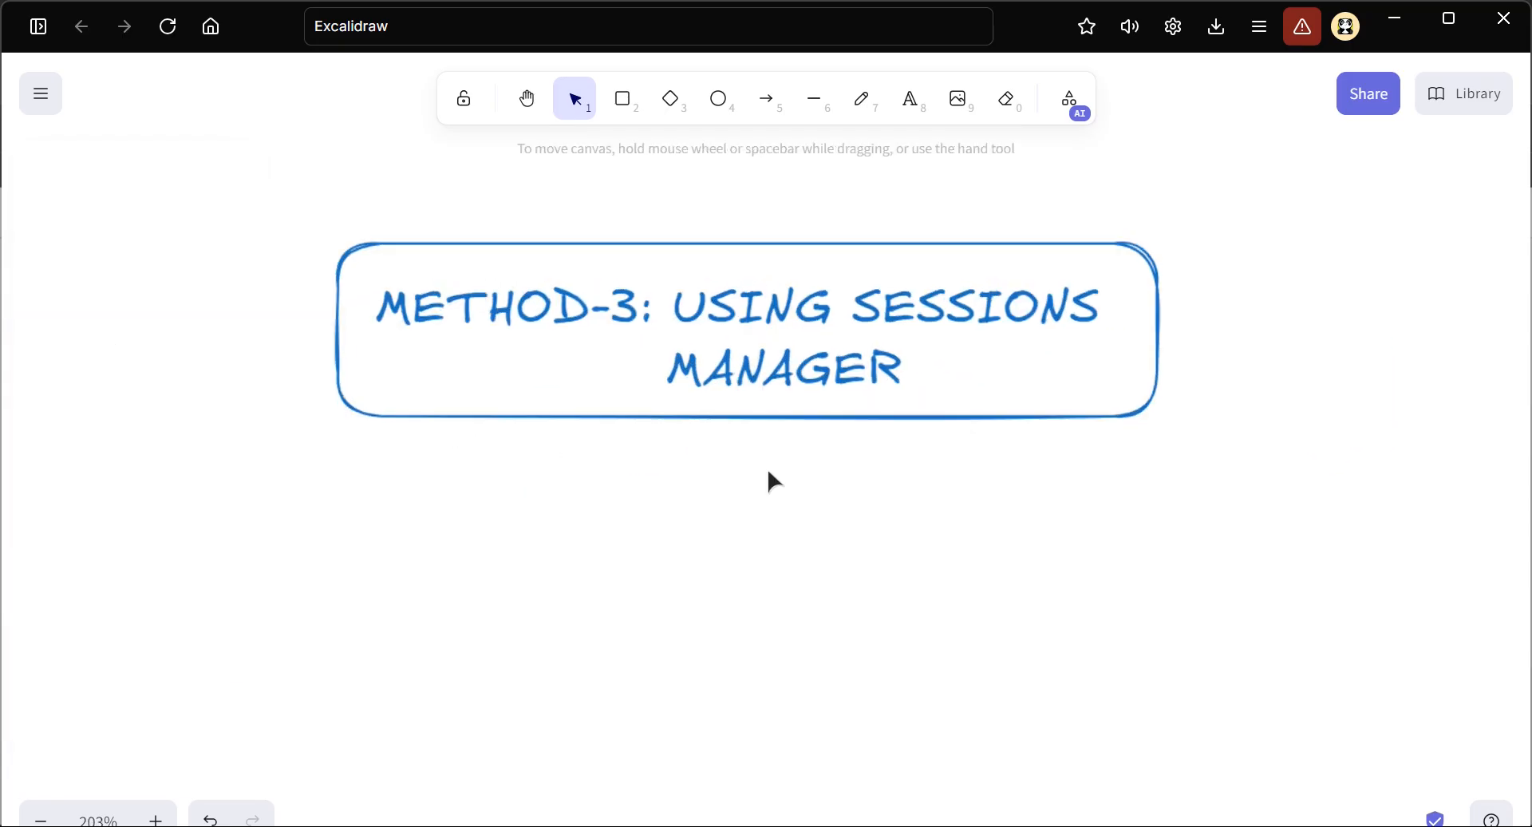